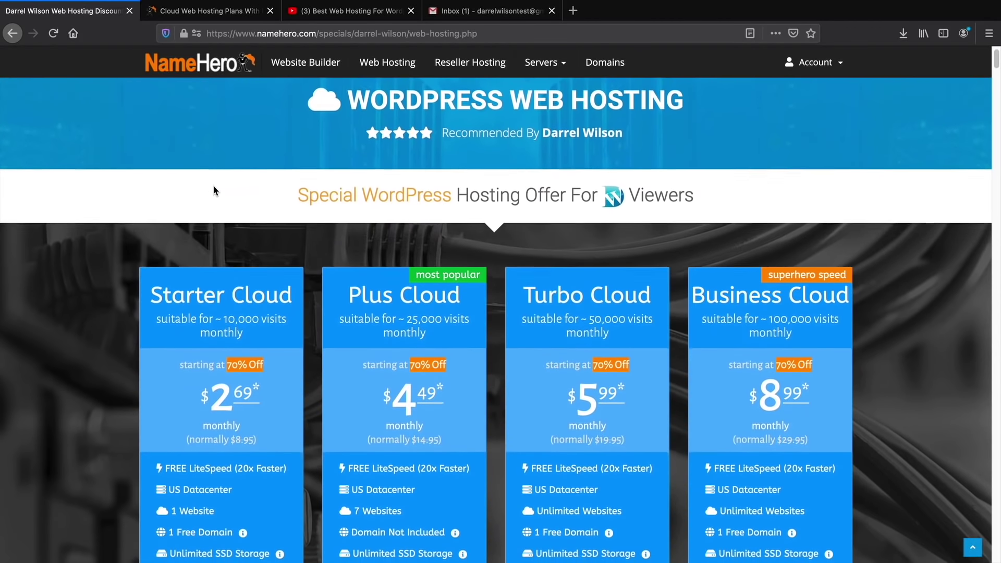
# Step: Glance at the video tab, scroll the discounted hosting page, and compare it with regular-price plans
pyautogui.click(311, 20)
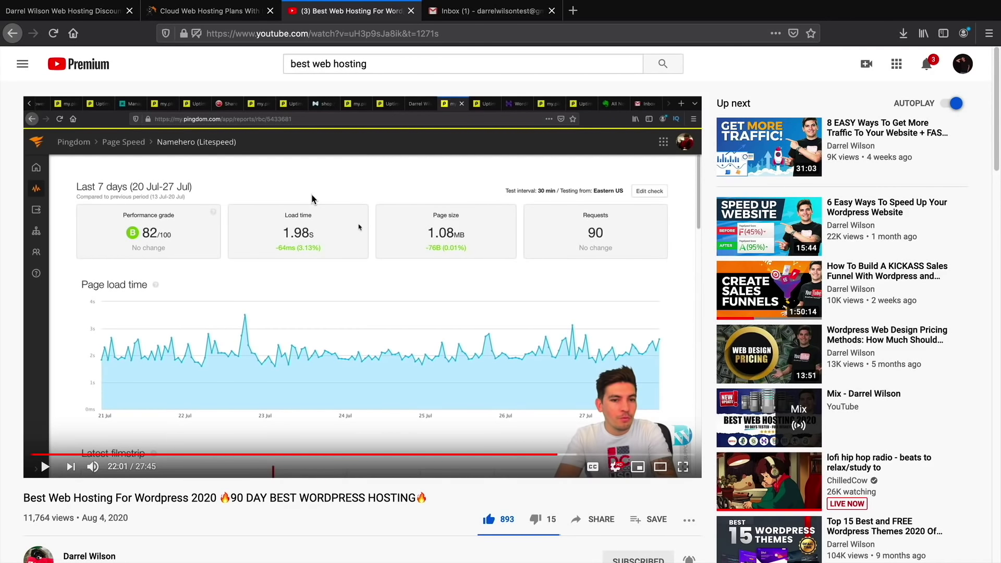
pyautogui.click(100, 12)
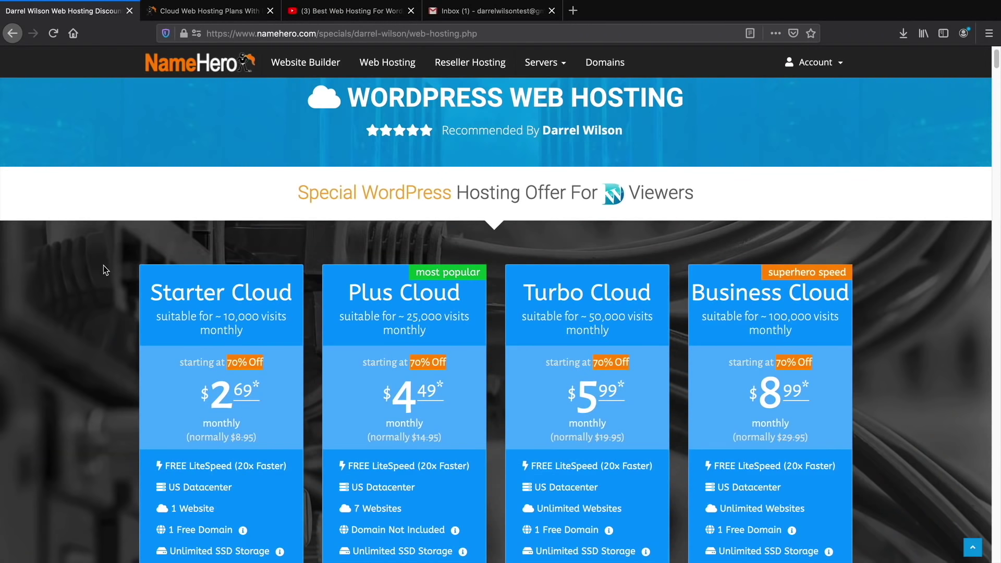
pyautogui.scroll(-3, 103, 265)
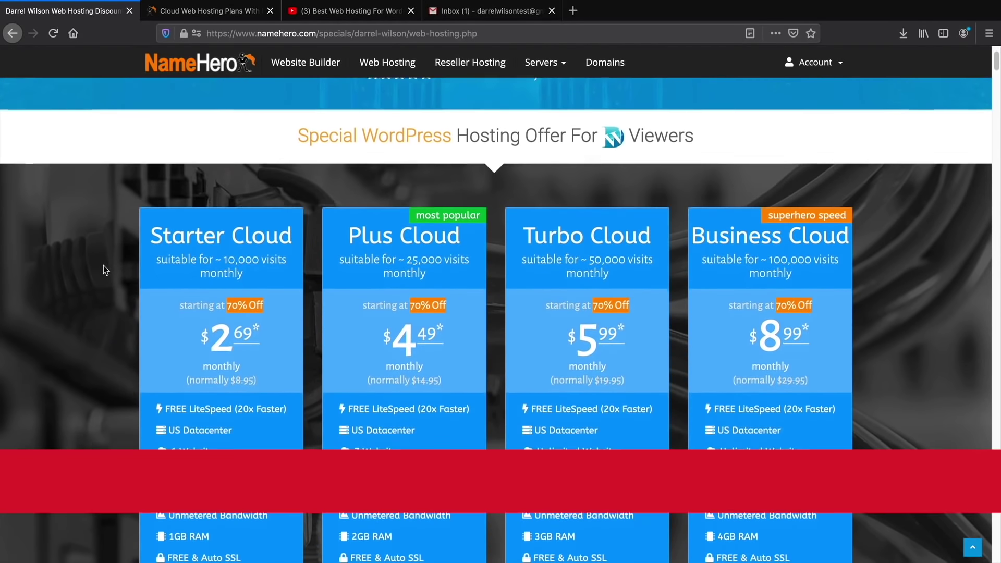
pyautogui.scroll(-2, 103, 267)
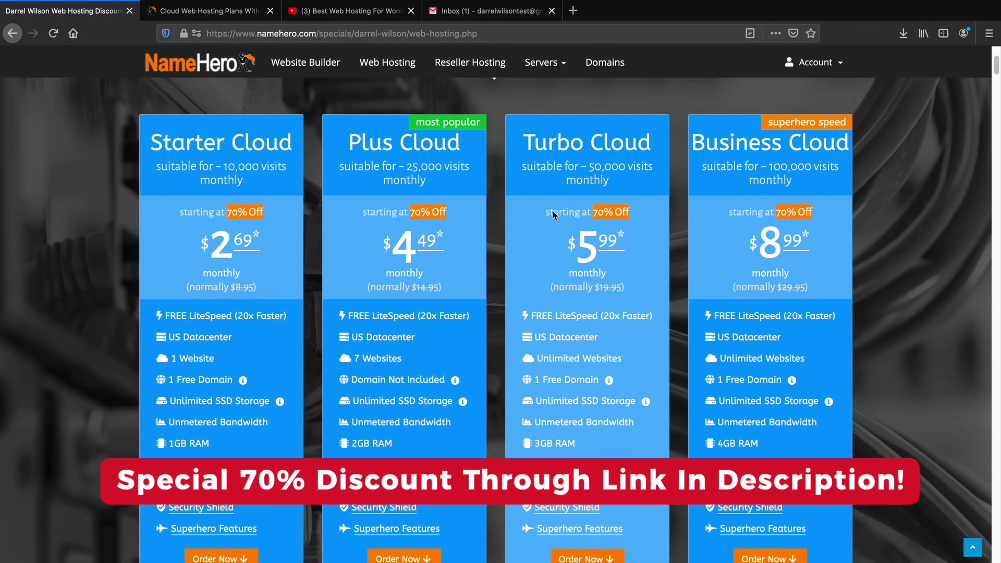
pyautogui.hotkey('ctrl', 'Tab')
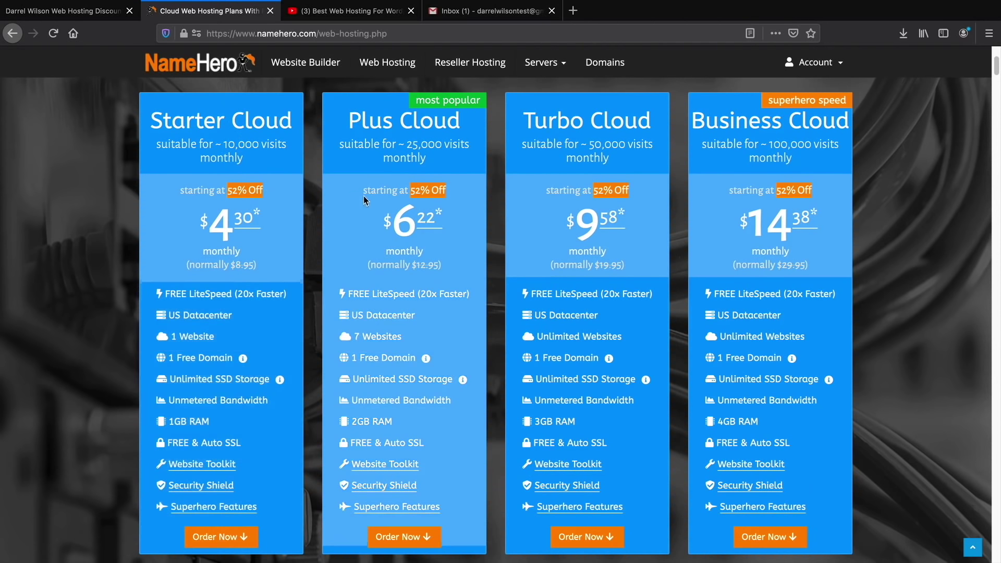
# Step: On the 70% off page, reveal Plus Cloud's order terms: 3 years $3.89, 2 years $4.19, 1 year $4.49
pyautogui.click(95, 12)
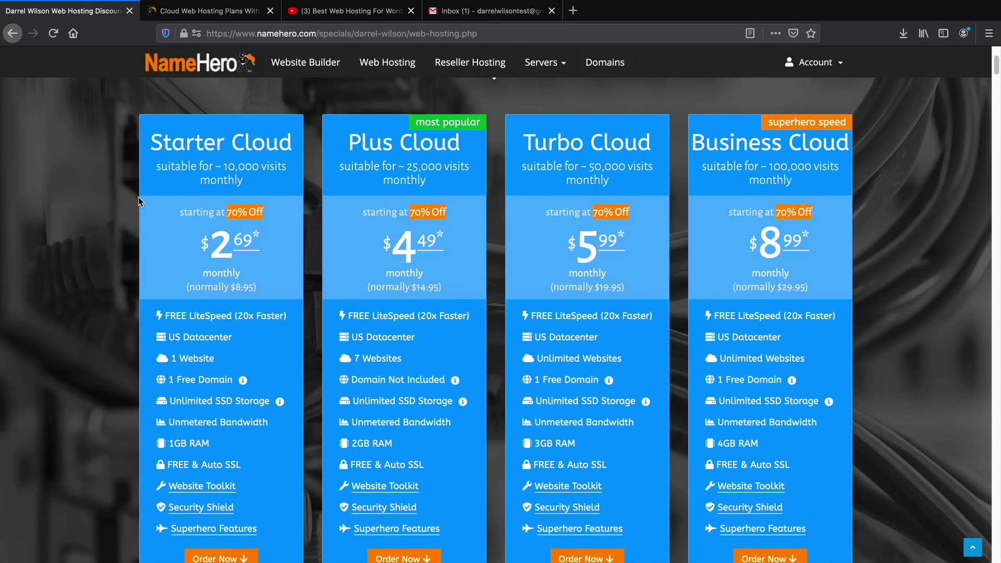
pyautogui.scroll(-1, 165, 236)
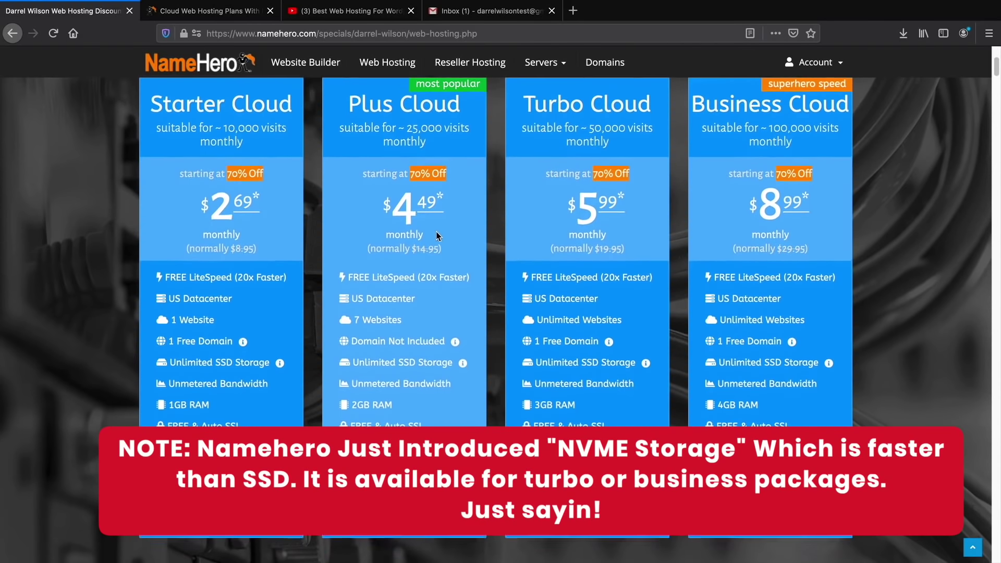
pyautogui.scroll(-3, 435, 231)
pyautogui.scroll(-2, 431, 246)
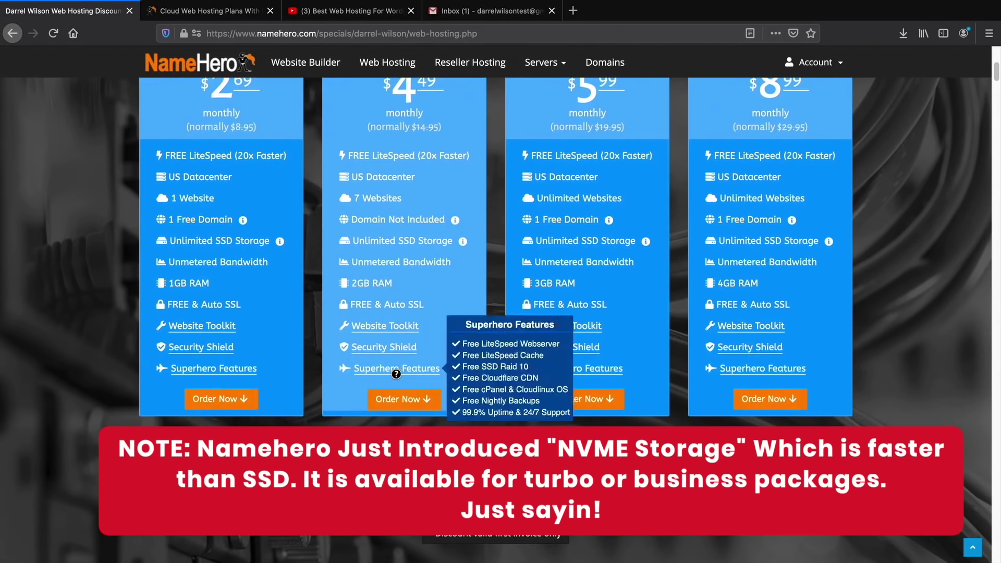
pyautogui.moveTo(396, 409)
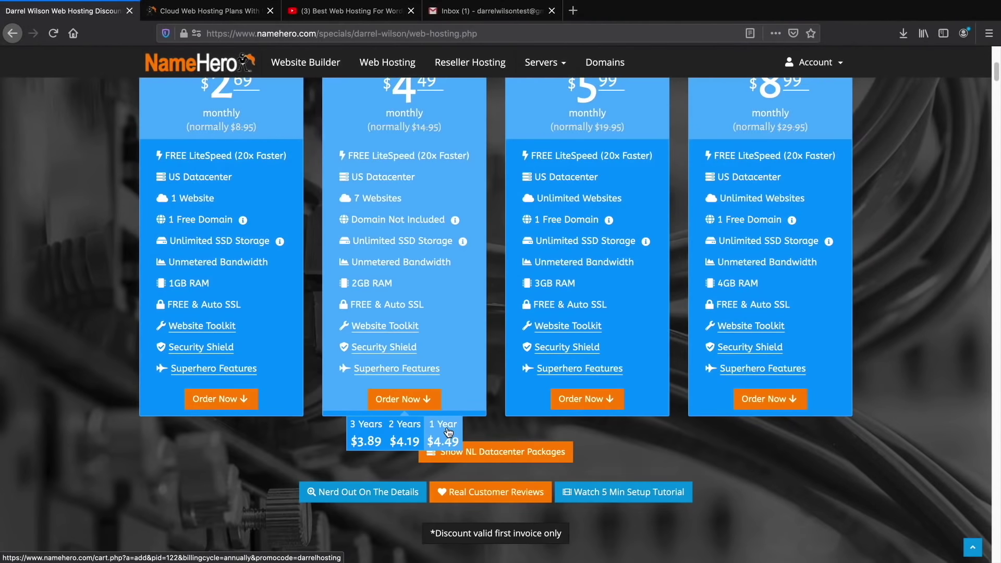
# Step: Order Plus Cloud yearly, confirm demotutorialdomain.com is available, and continue to Configure
pyautogui.click(445, 481)
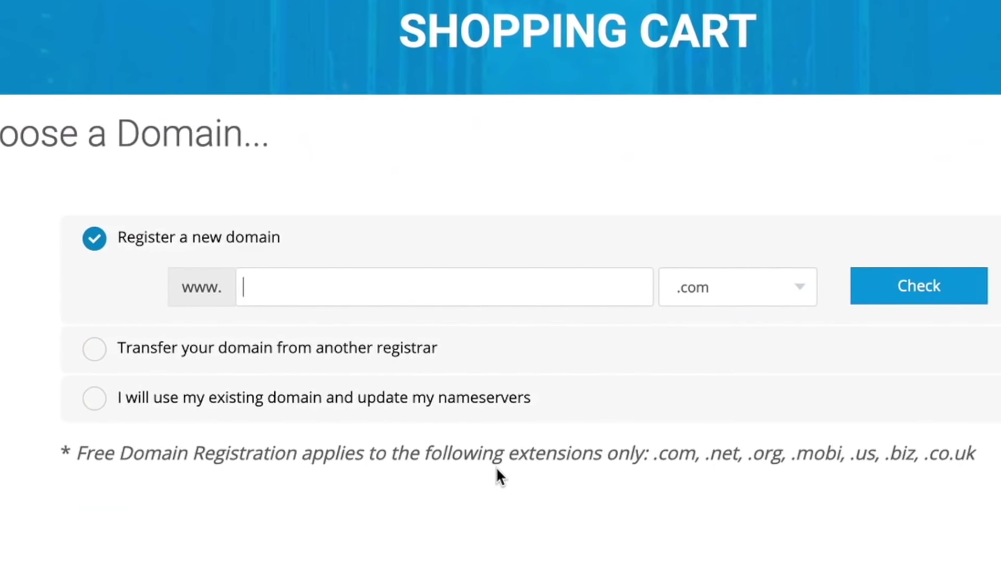
pyautogui.write('demotutorial')
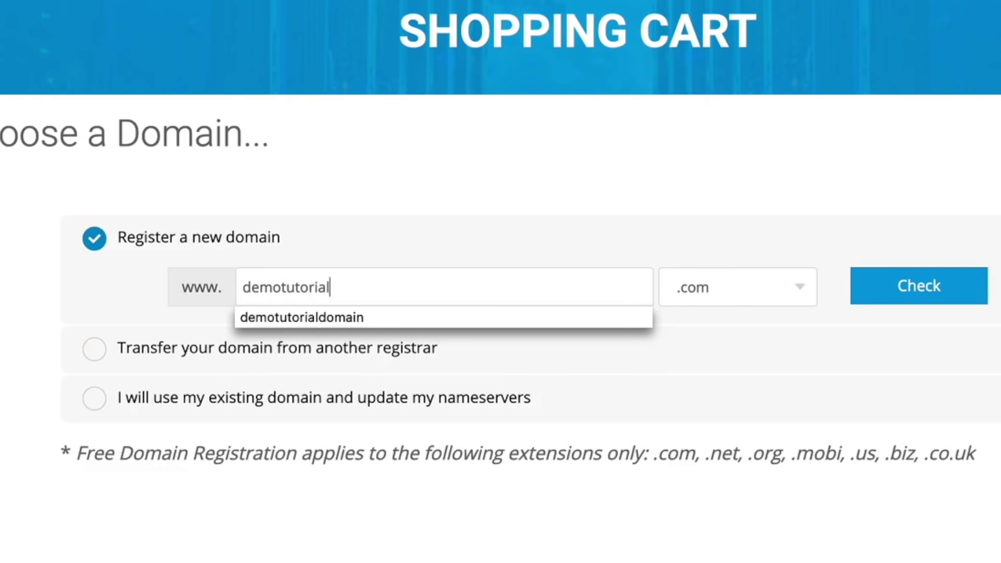
pyautogui.write('domain')
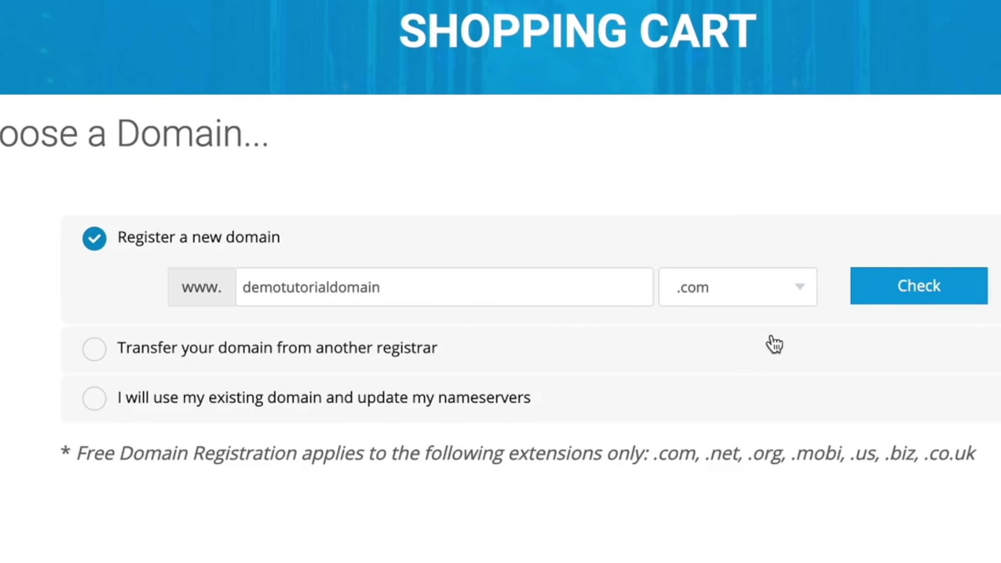
pyautogui.click(914, 291)
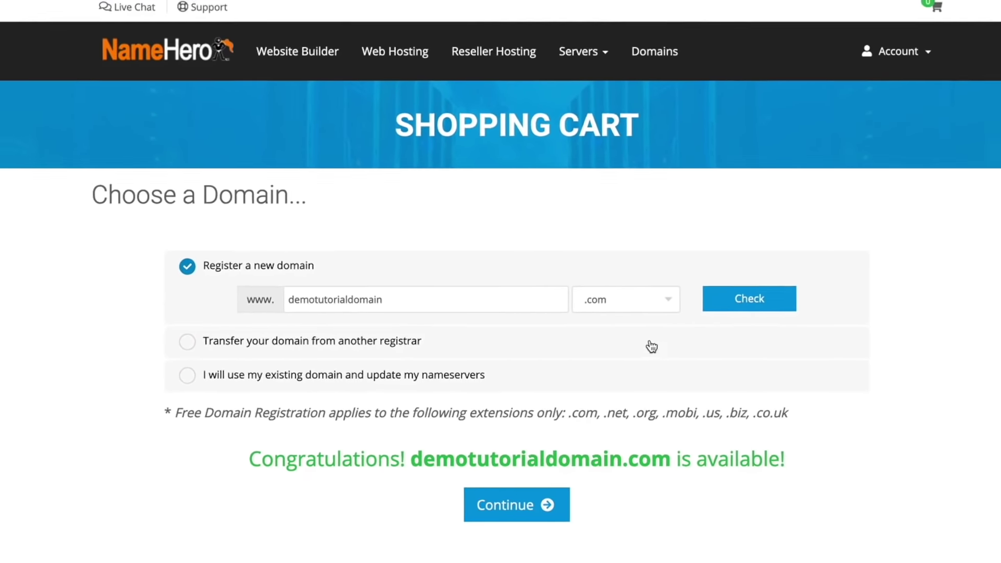
pyautogui.click(492, 481)
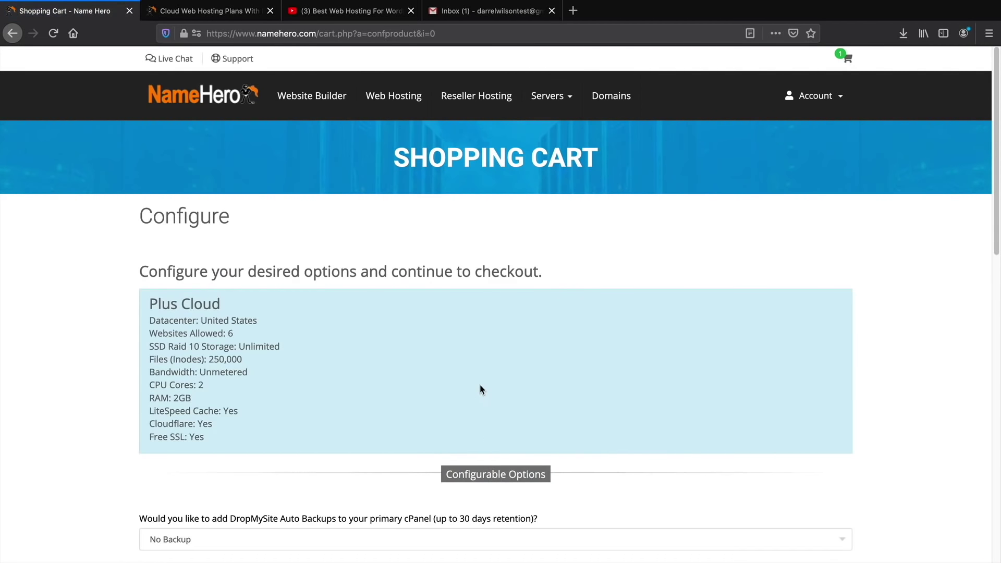
# Step: Keep default Plus Cloud options, add ID Protection to the domain, and reach the $69.78 review page
pyautogui.scroll(-3, 479, 385)
pyautogui.scroll(-5, 478, 392)
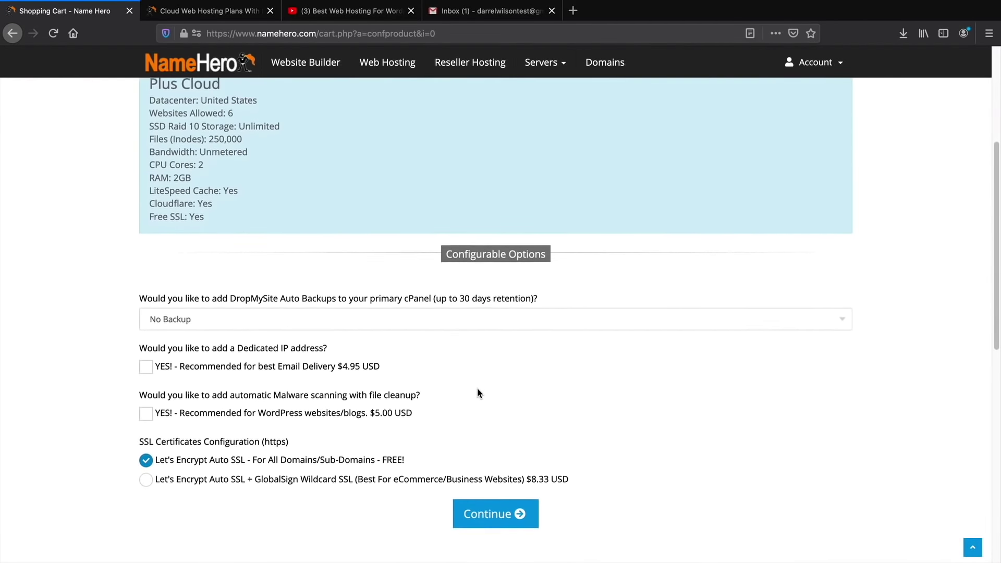
pyautogui.scroll(-2, 475, 393)
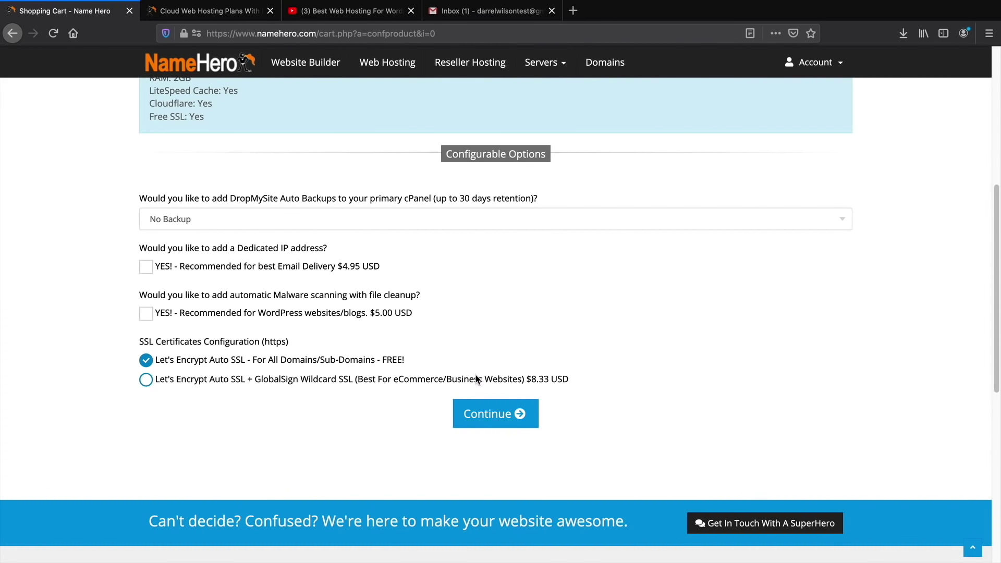
pyautogui.click(493, 420)
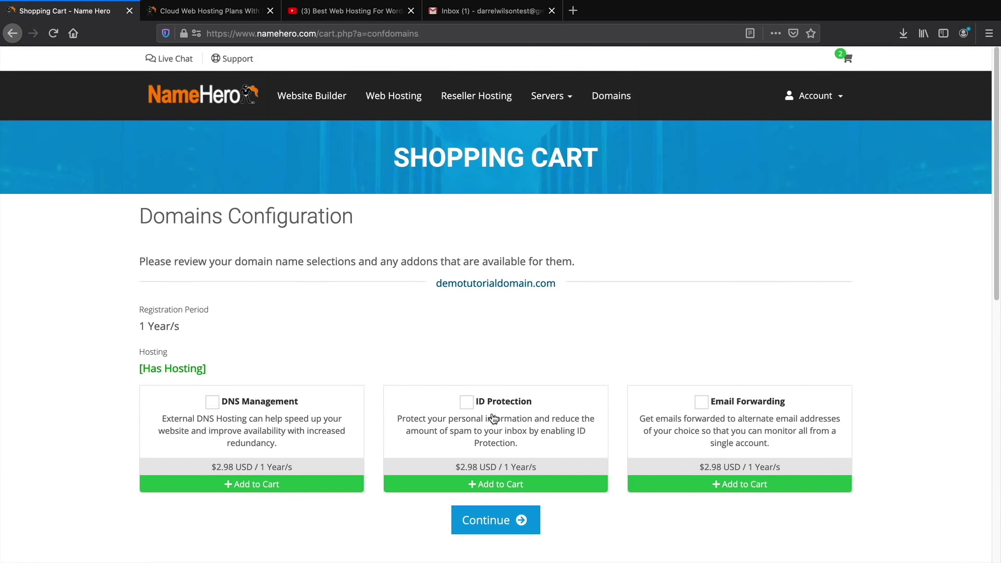
pyautogui.scroll(-3, 490, 412)
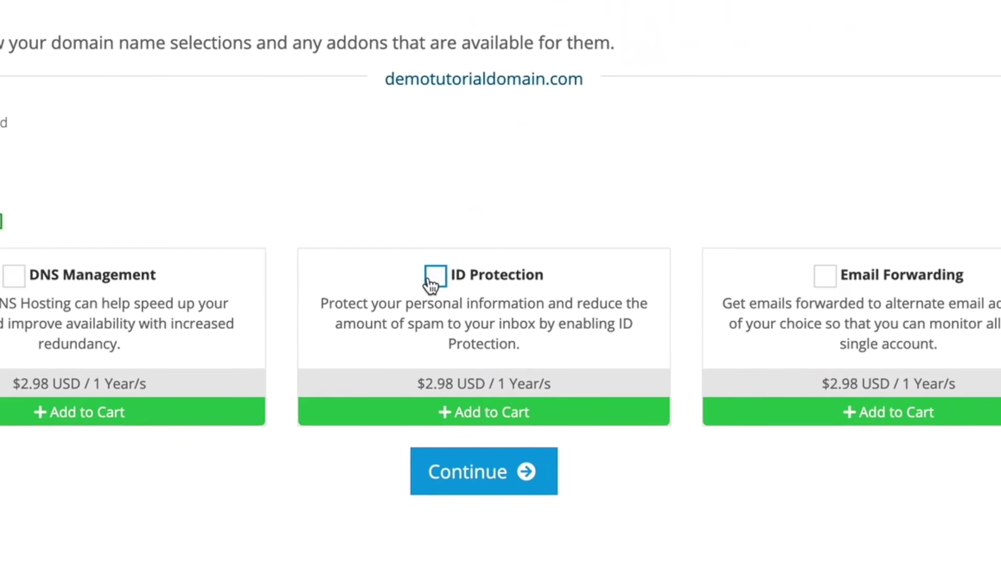
pyautogui.click(466, 331)
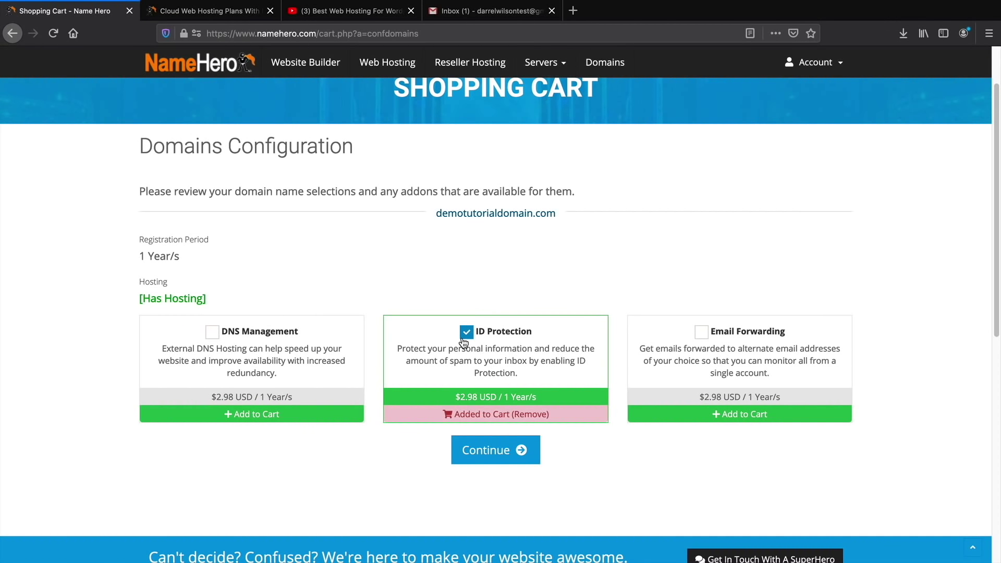
pyautogui.click(484, 455)
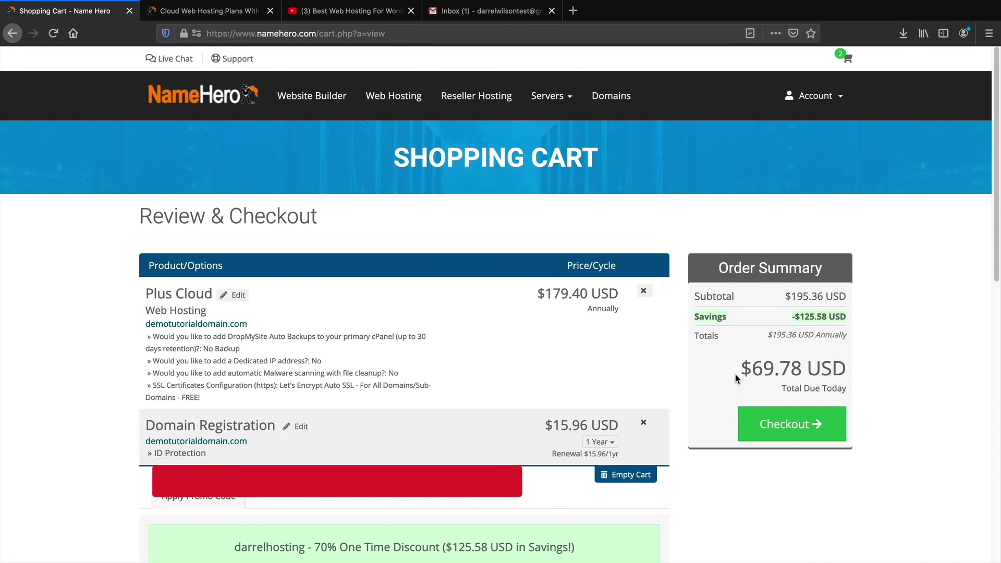
# Step: Proceed to checkout and review the form, highlighting the four-digit support PIN note
pyautogui.scroll(-1, 829, 435)
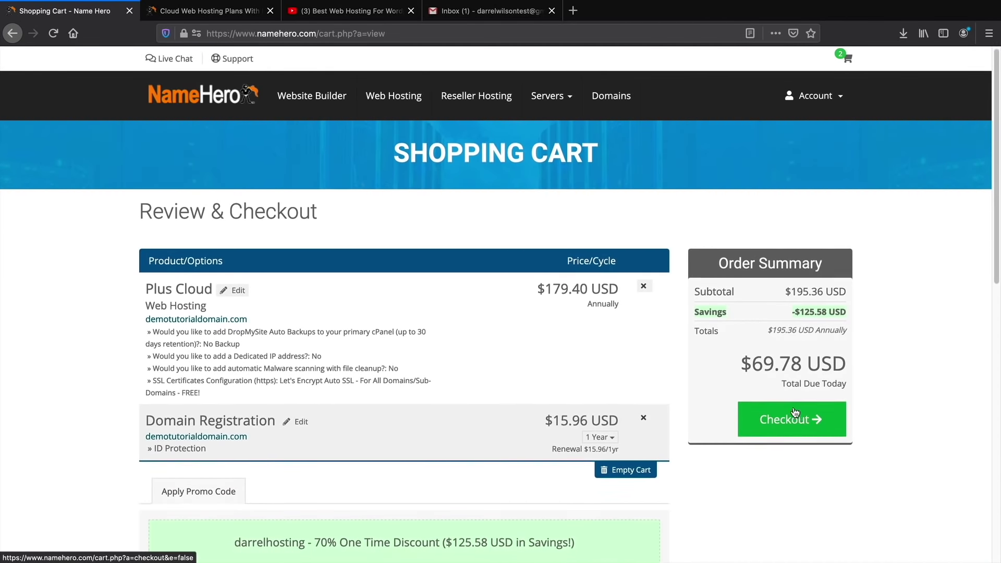
pyautogui.click(784, 408)
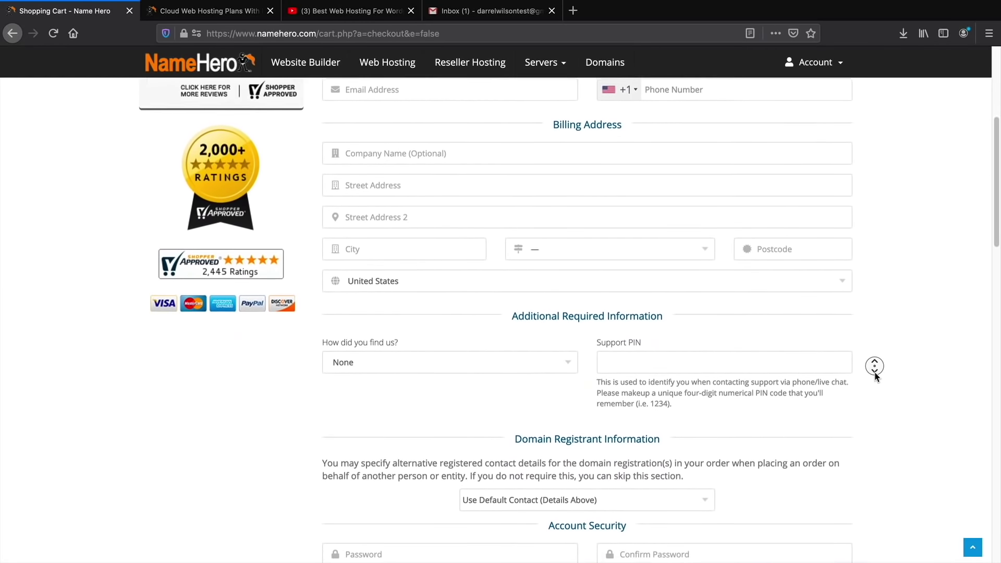
pyautogui.middleClick(875, 373)
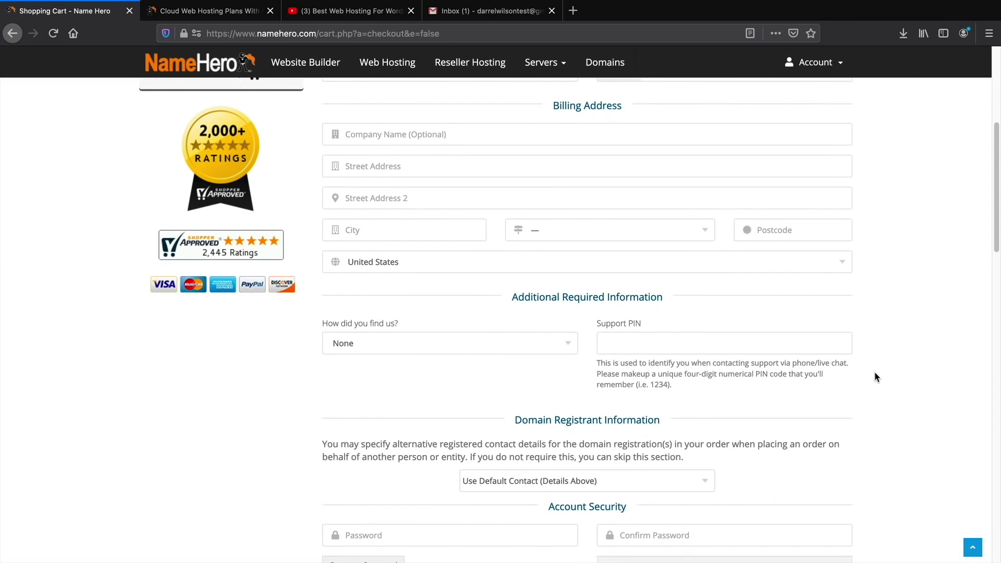
pyautogui.moveTo(696, 374); pyautogui.dragTo(772, 373)
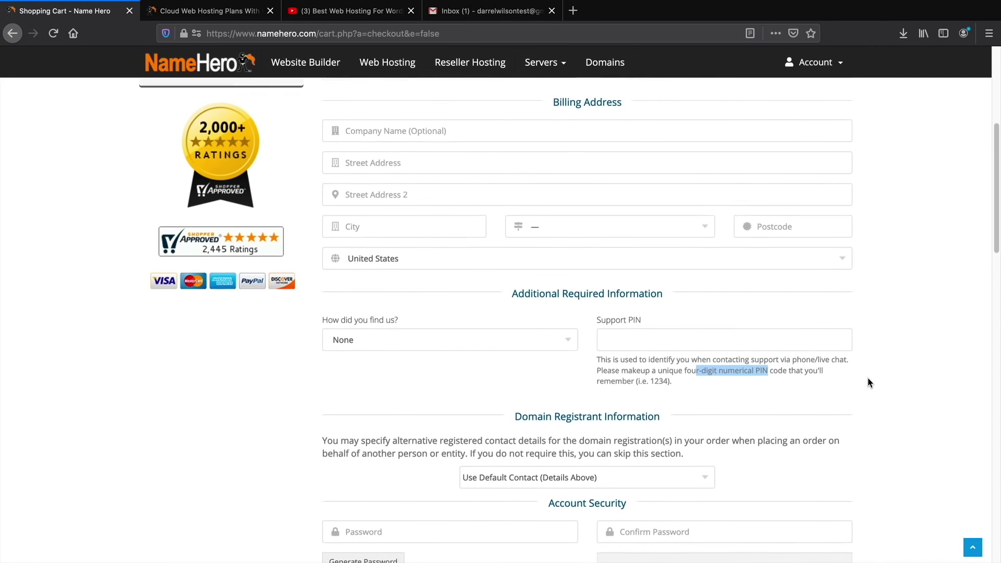
pyautogui.scroll(-3, 871, 373)
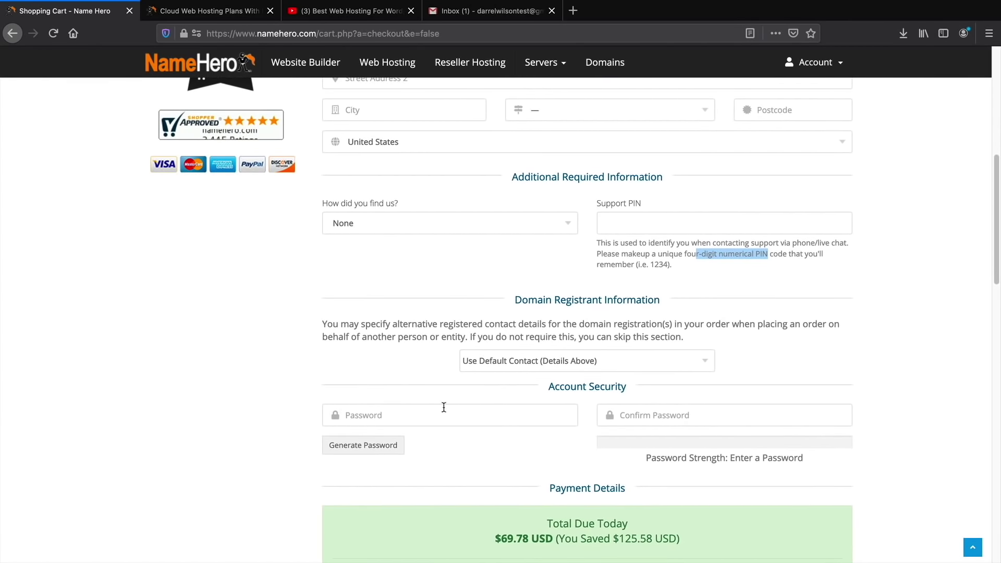
pyautogui.scroll(-3, 869, 396)
pyautogui.scroll(-3, 869, 396)
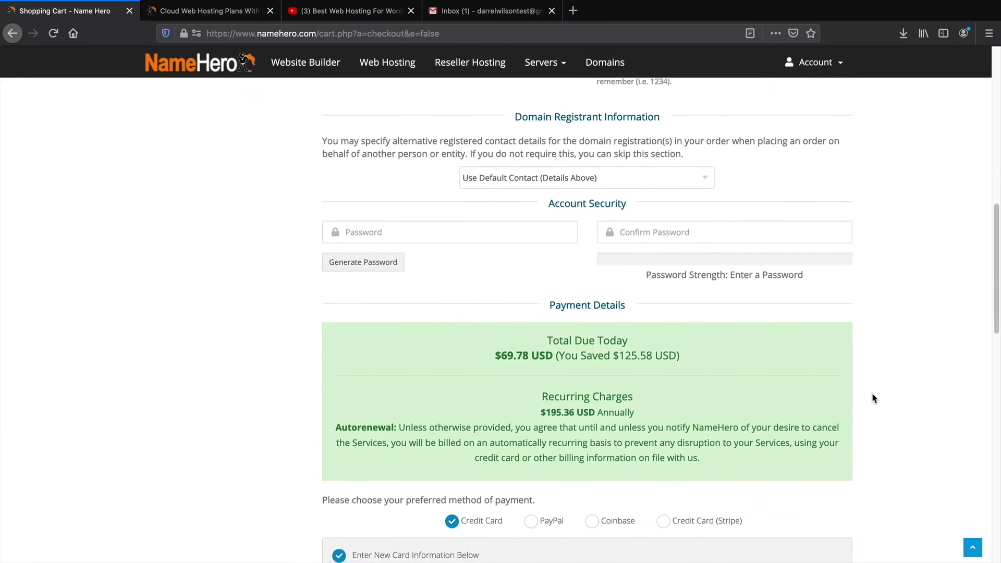
pyautogui.scroll(-3, 873, 395)
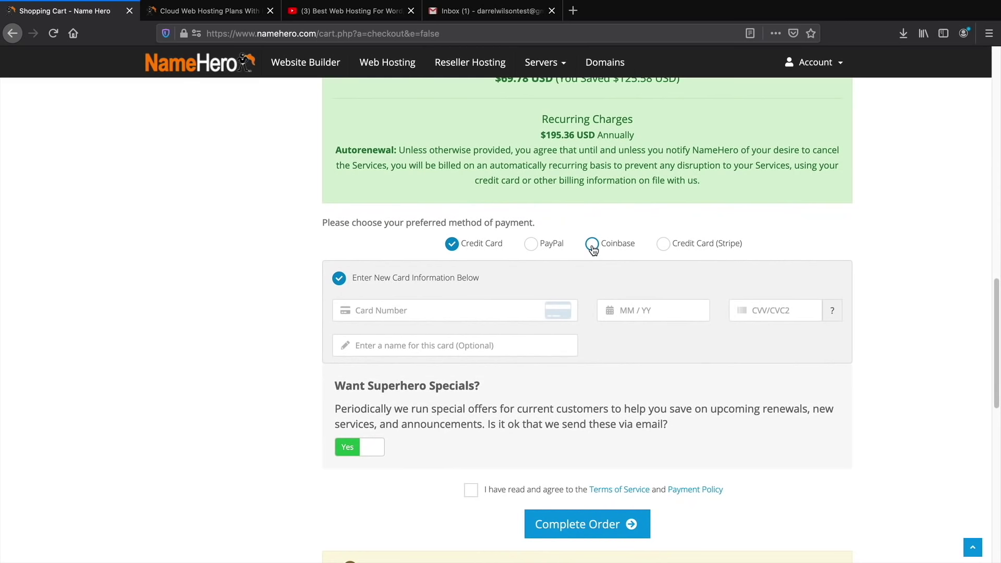
# Step: Keep Credit Card as payment, accept the Terms of Service, and complete the order
pyautogui.click(592, 245)
pyautogui.click(457, 246)
pyautogui.scroll(-3, 529, 270)
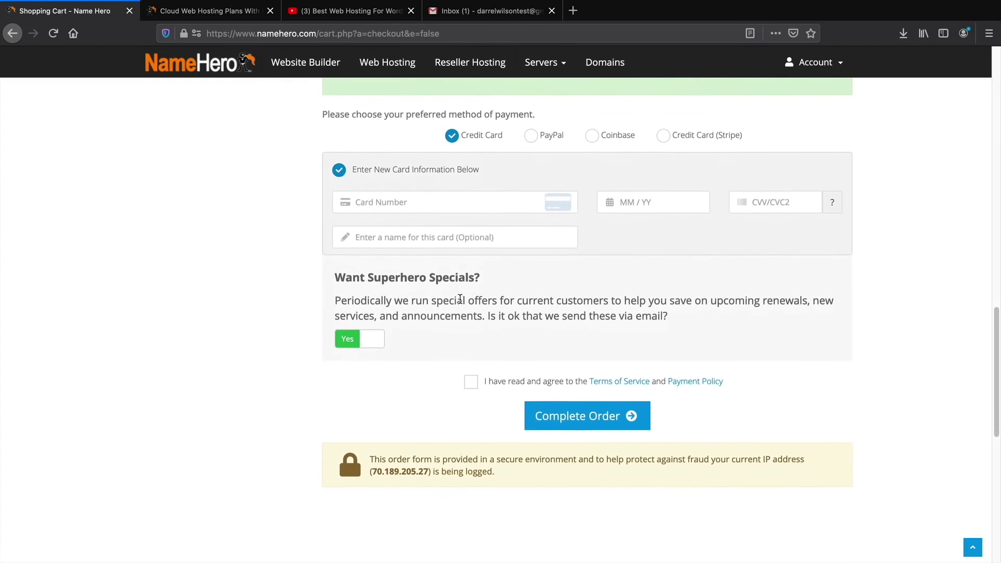
pyautogui.click(471, 385)
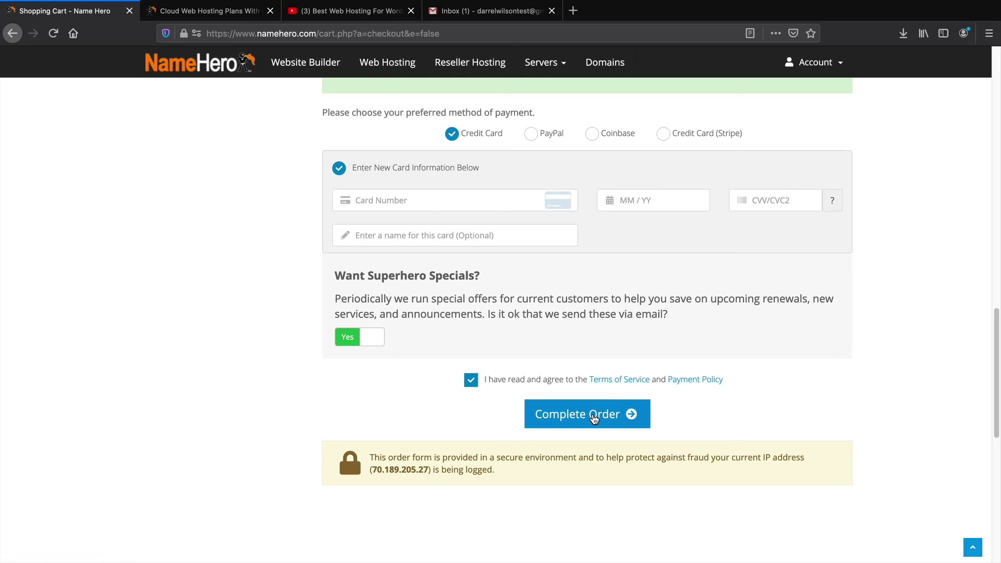
pyautogui.click(594, 418)
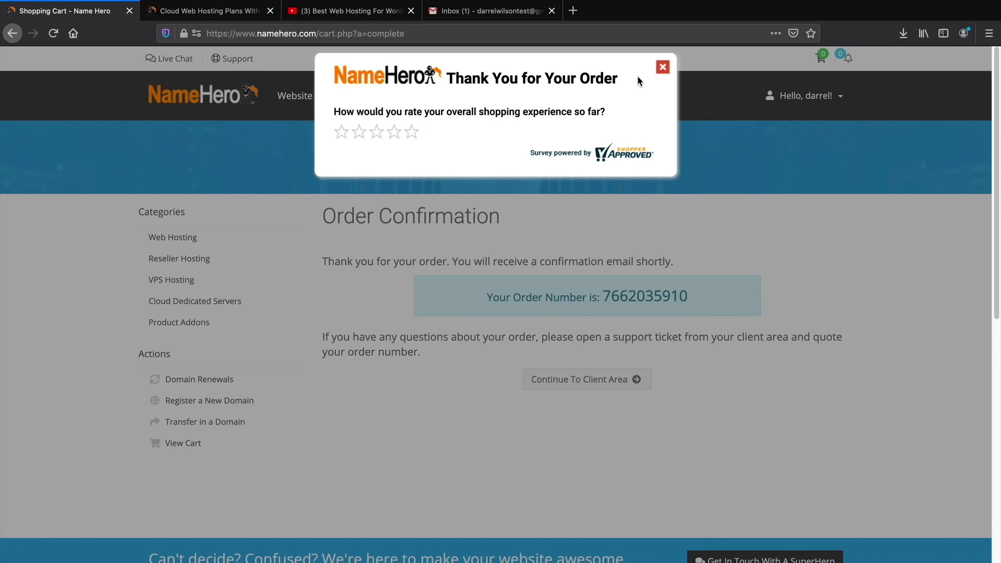
# Step: Dismiss the survey, look at Tickets and the support chat, then return to the Client Area overview
pyautogui.click(662, 69)
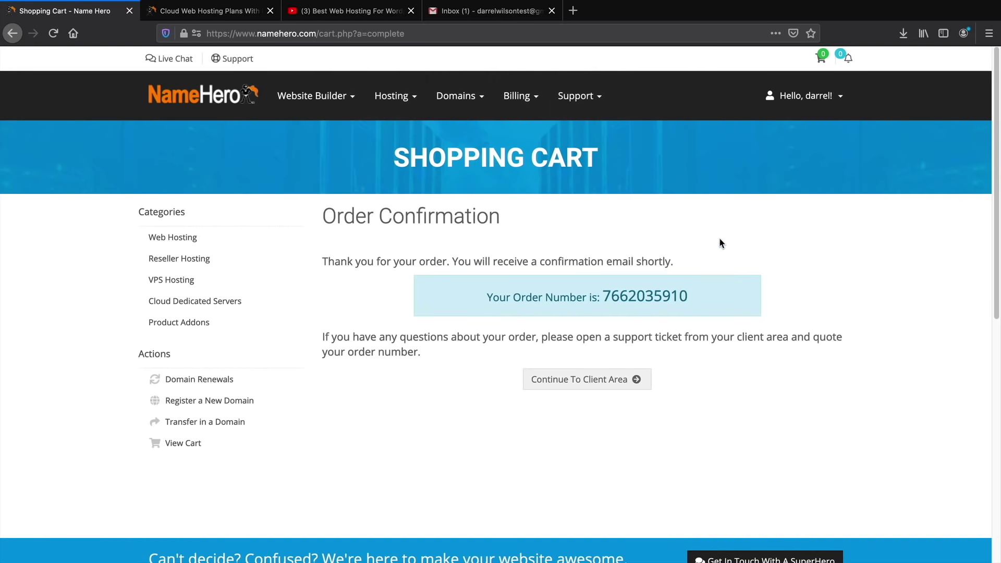
pyautogui.click(590, 388)
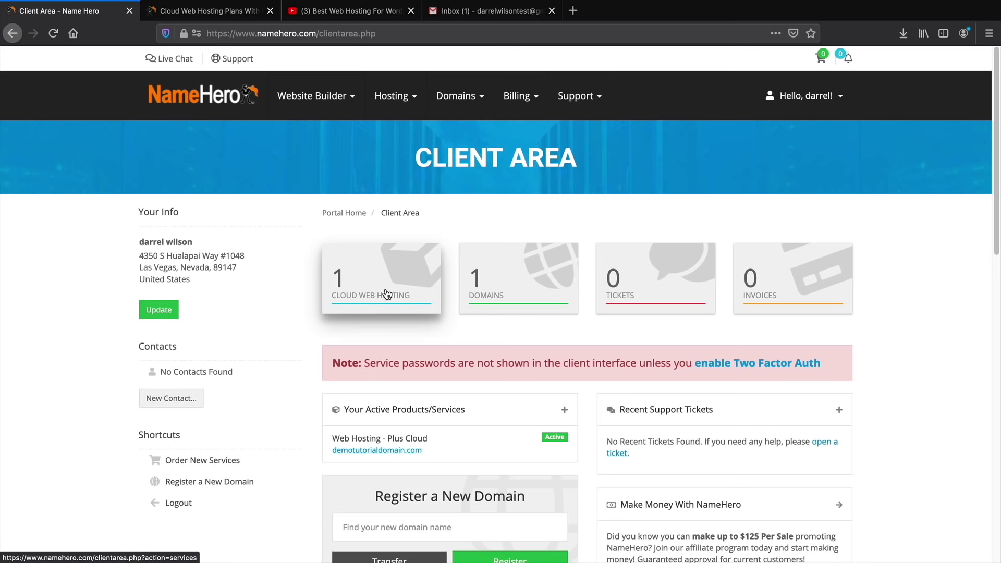
pyautogui.click(618, 274)
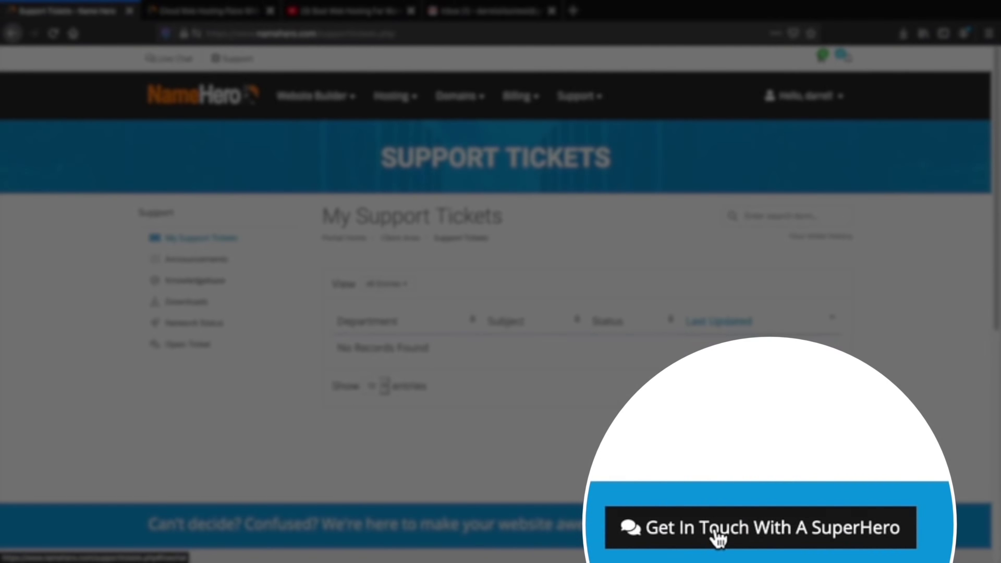
pyautogui.click(732, 529)
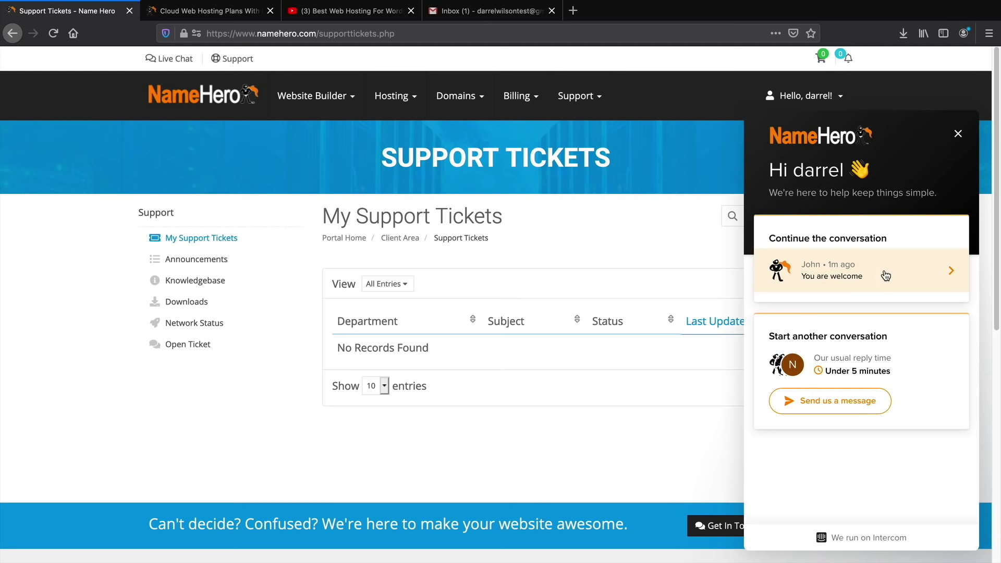
pyautogui.click(958, 134)
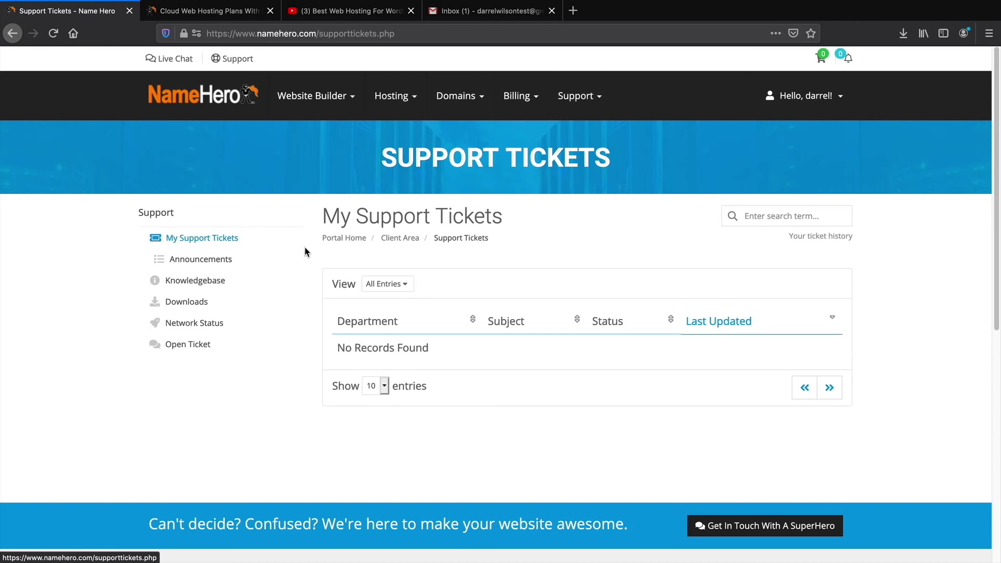
pyautogui.click(395, 241)
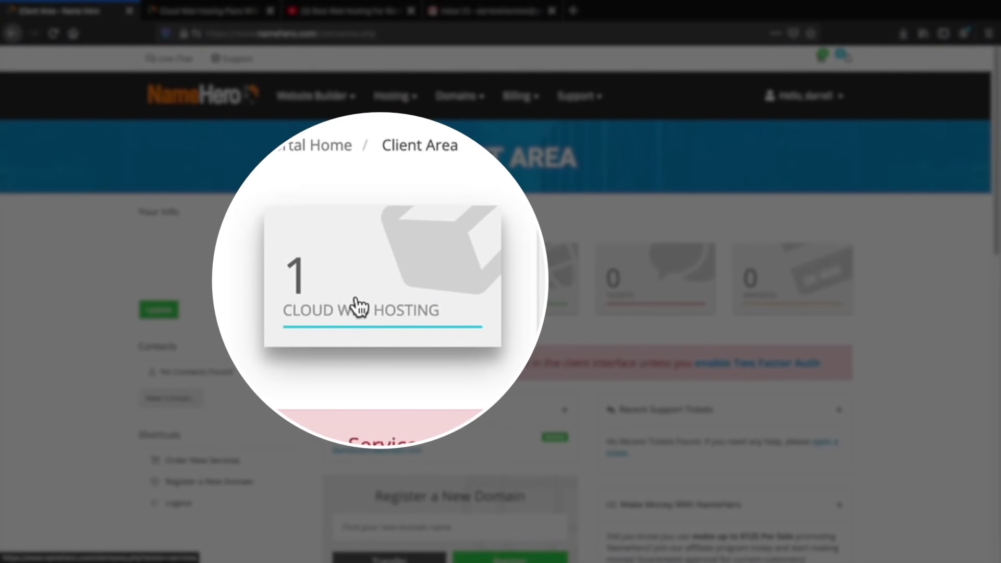
# Step: Open the active Cloud Web Hosting plan, log in to cPanel, and scroll to the Software section
pyautogui.click(380, 302)
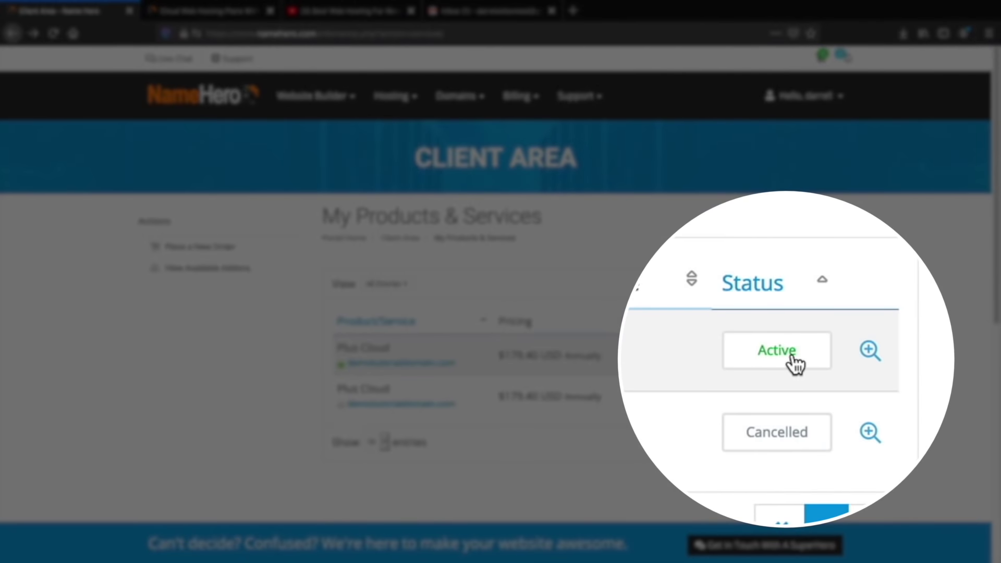
pyautogui.click(791, 359)
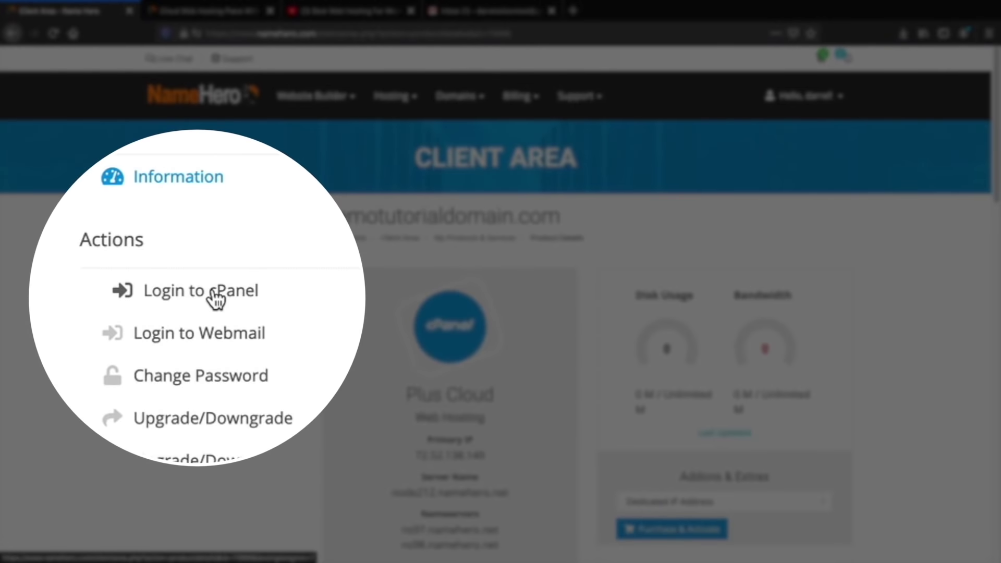
pyautogui.click(207, 290)
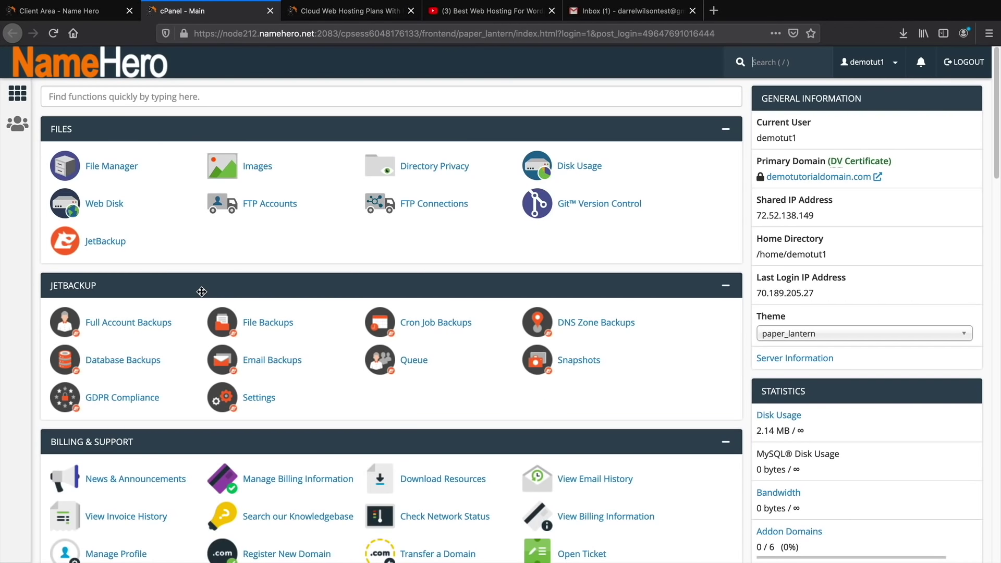
pyautogui.scroll(-2, 224, 289)
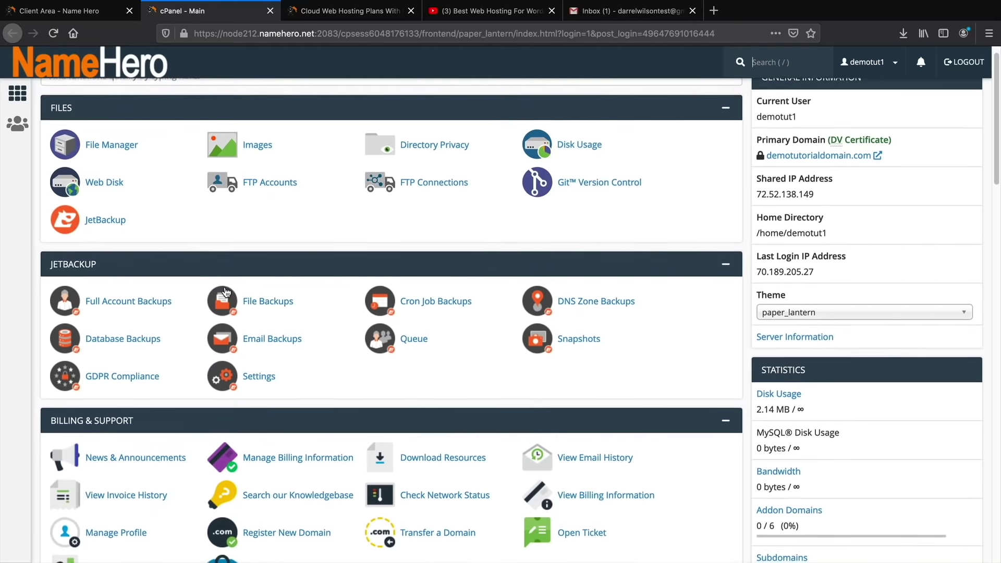
pyautogui.scroll(-2, 226, 294)
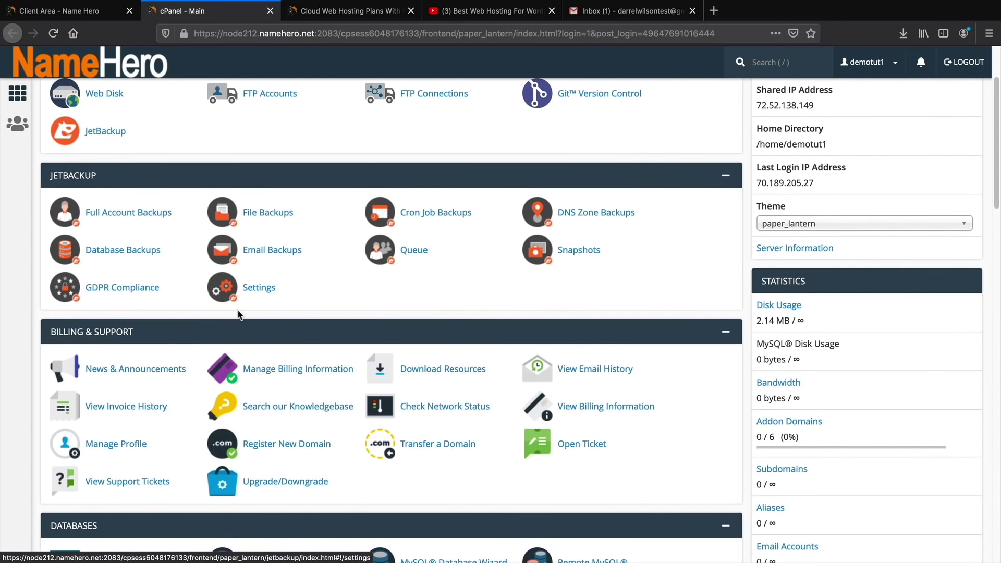
pyautogui.scroll(-2, 237, 311)
pyautogui.scroll(-6, 257, 319)
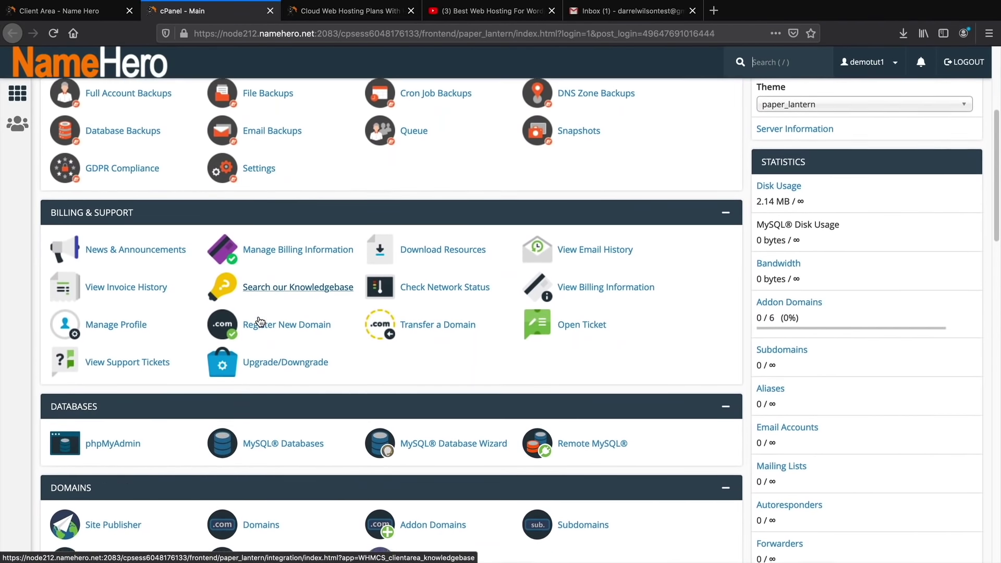
pyautogui.scroll(-1, 261, 322)
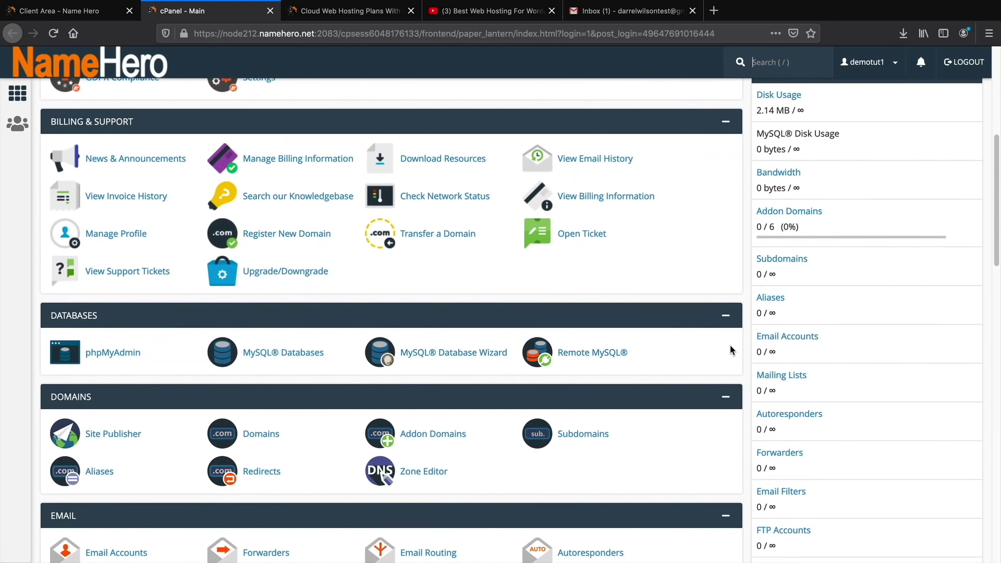
pyautogui.scroll(-4, 731, 349)
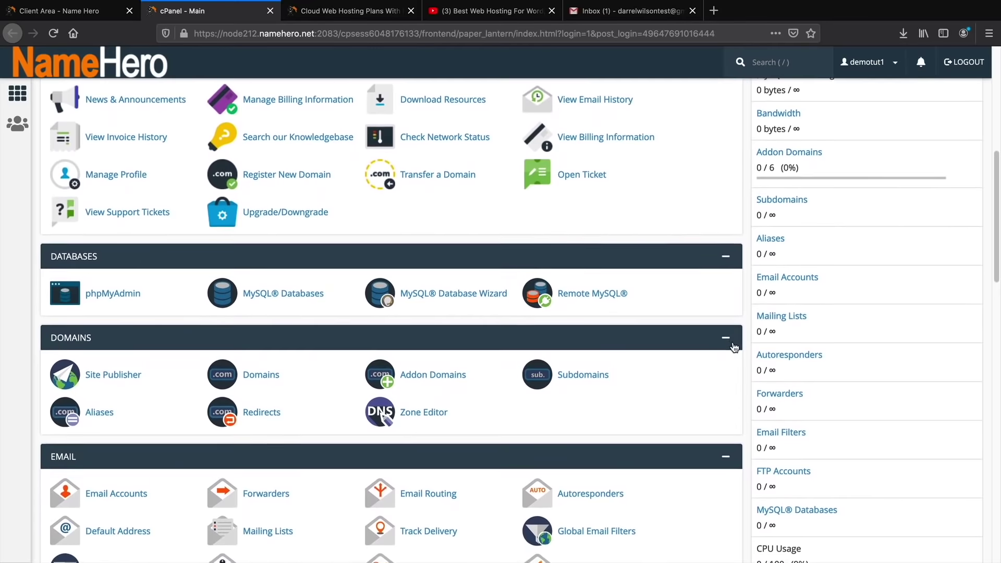
pyautogui.scroll(-6, 999, 313)
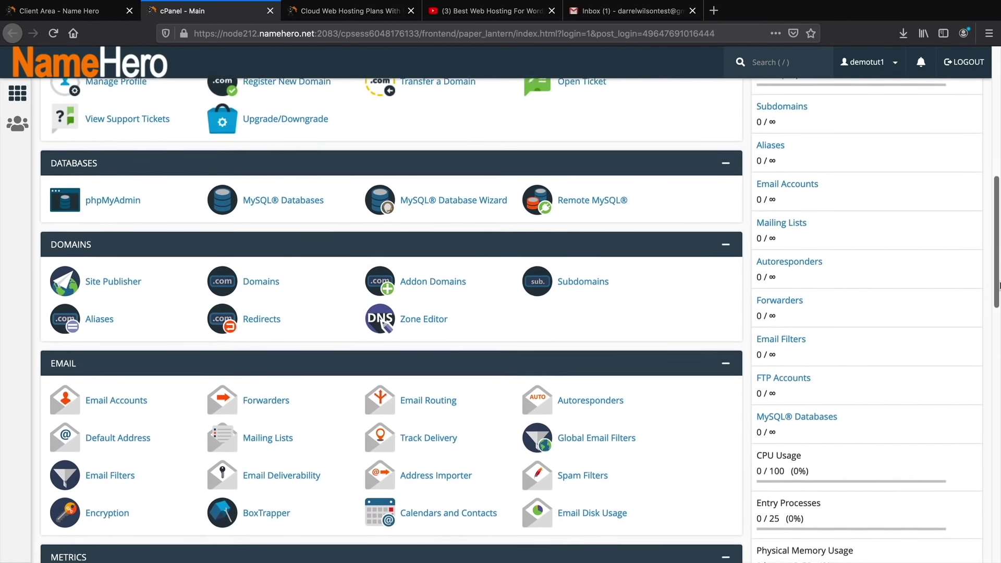
pyautogui.scroll(-9, 999, 313)
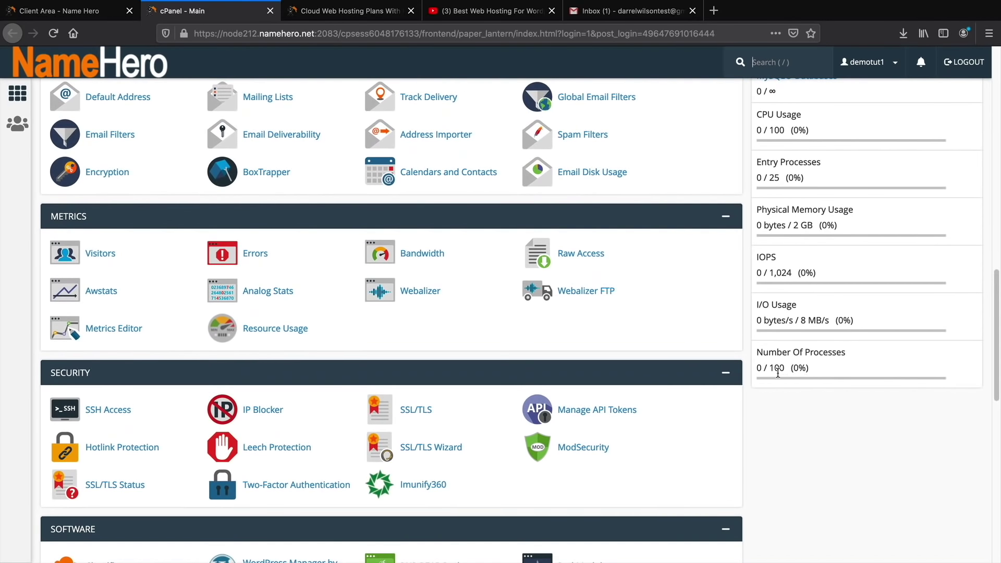
pyautogui.scroll(-2, 748, 374)
pyautogui.scroll(-6, 744, 372)
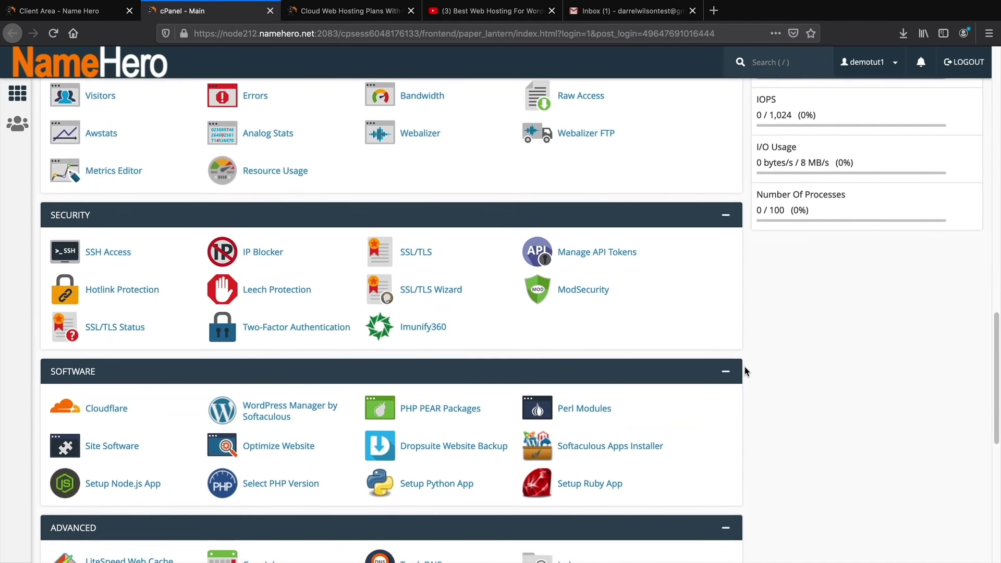
pyautogui.scroll(-2, 761, 359)
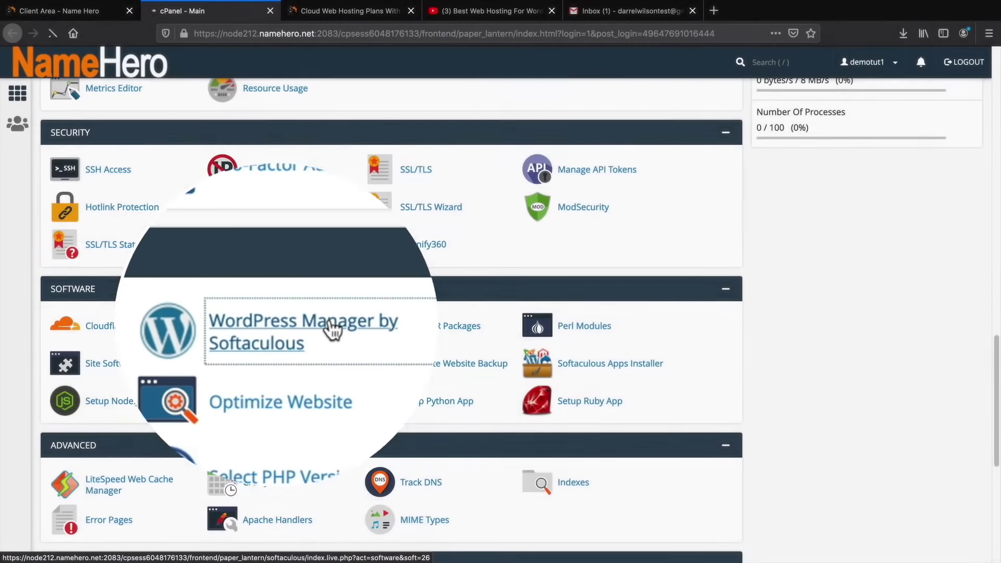
# Step: Start a new WordPress 5.5 installation through WordPress Manager by Softaculous
pyautogui.click(302, 322)
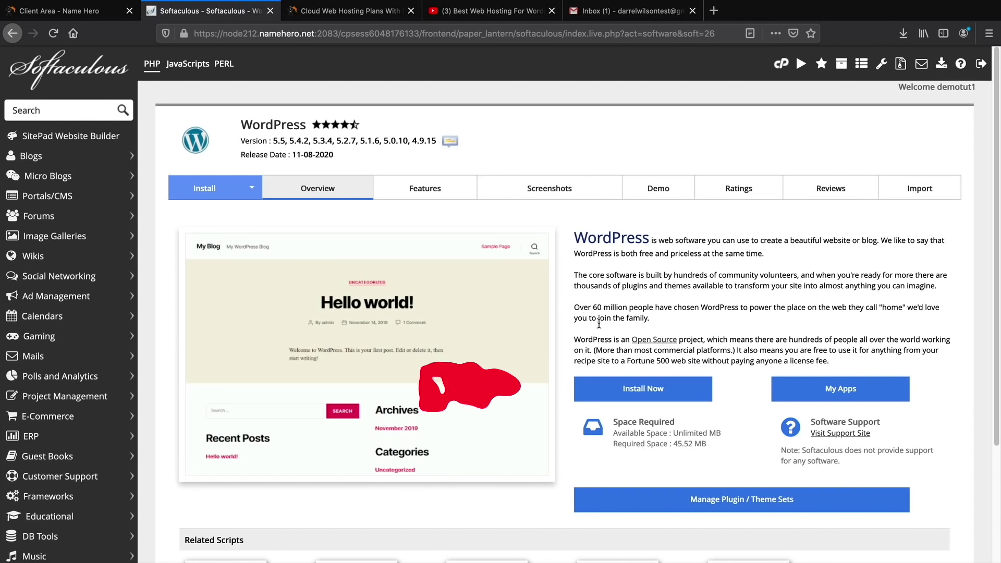
pyautogui.click(641, 393)
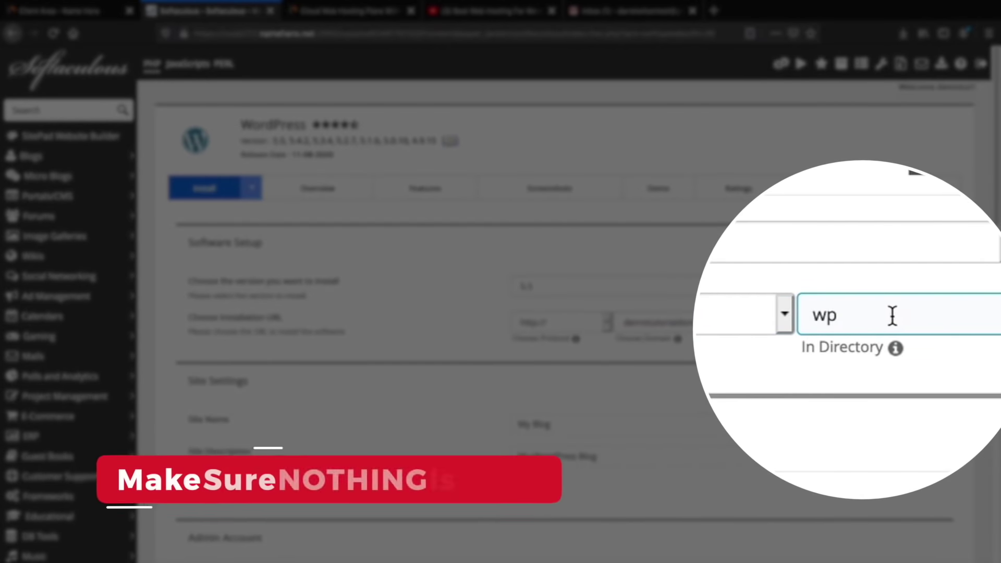
pyautogui.moveTo(851, 315); pyautogui.dragTo(746, 319)
pyautogui.press('BackSpace')
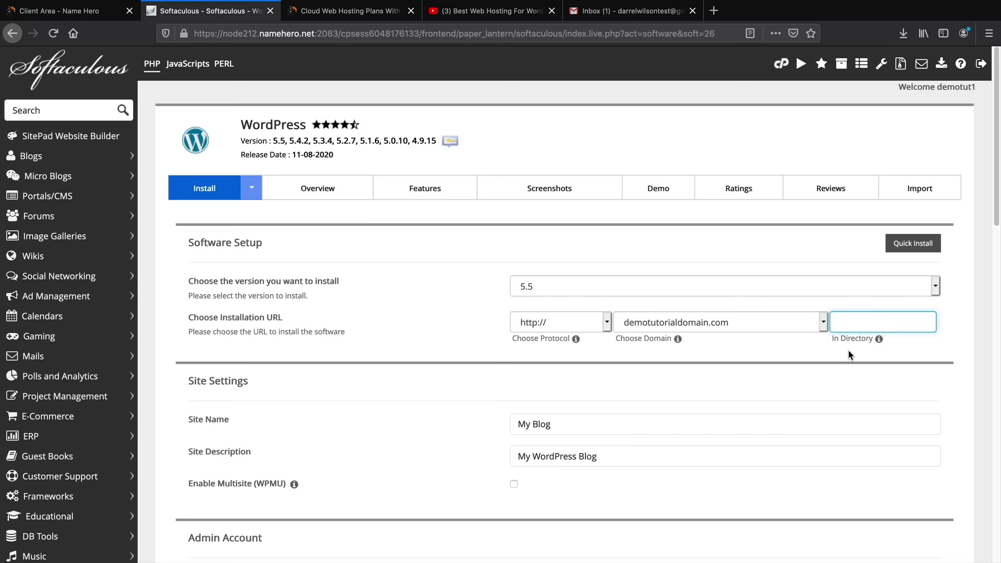
pyautogui.click(599, 323)
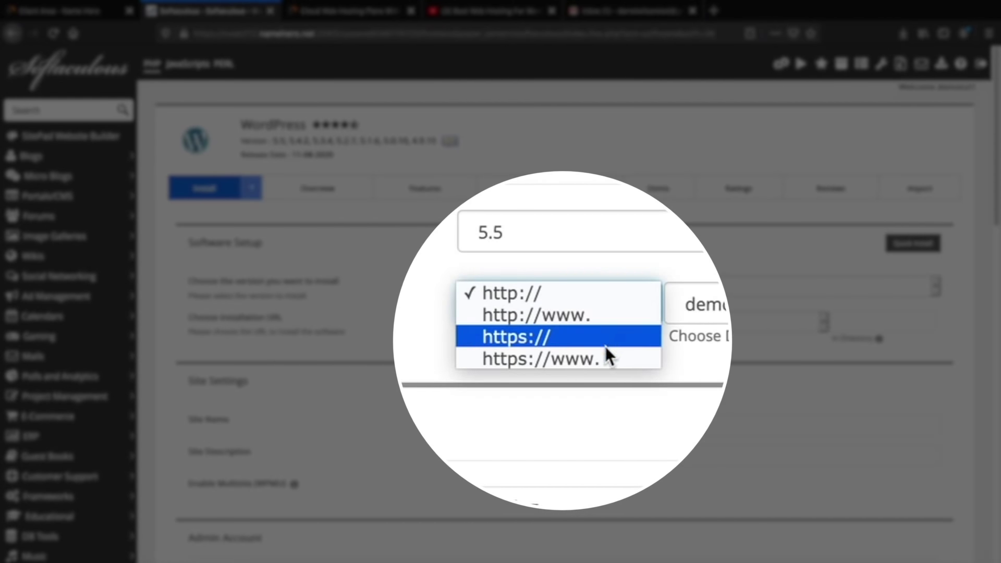
pyautogui.click(519, 364)
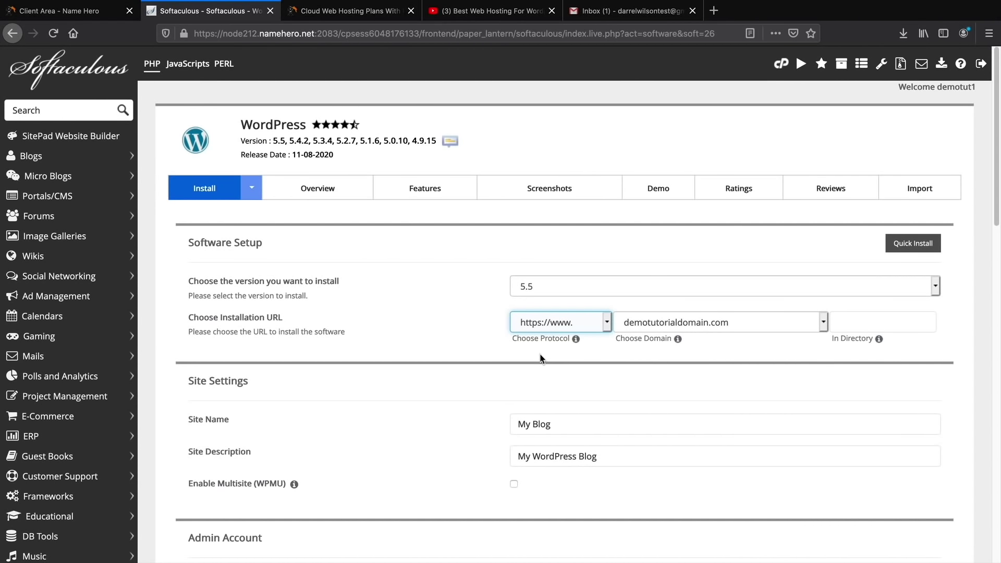
pyautogui.click(492, 344)
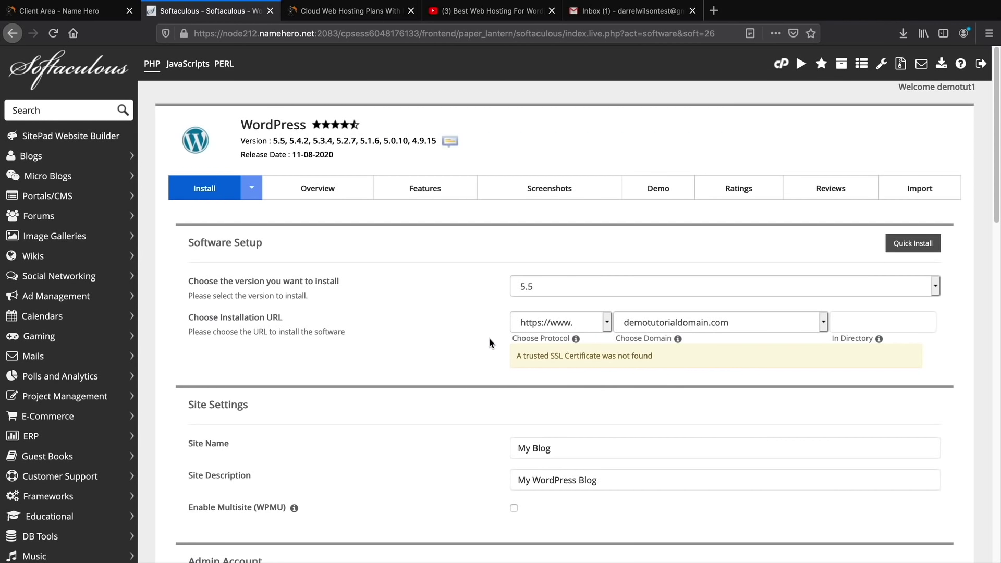
pyautogui.scroll(-3, 488, 333)
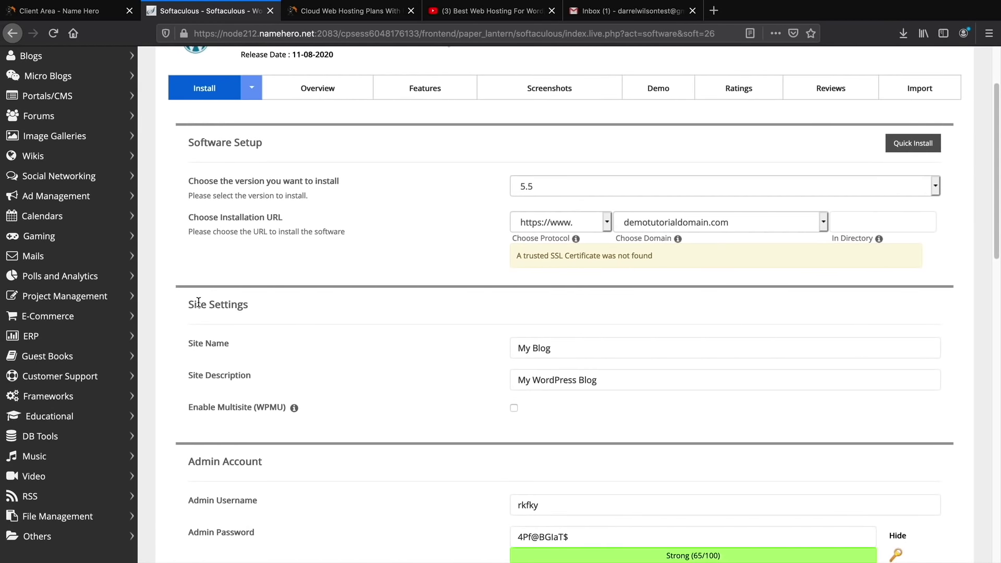
pyautogui.scroll(-2, 233, 349)
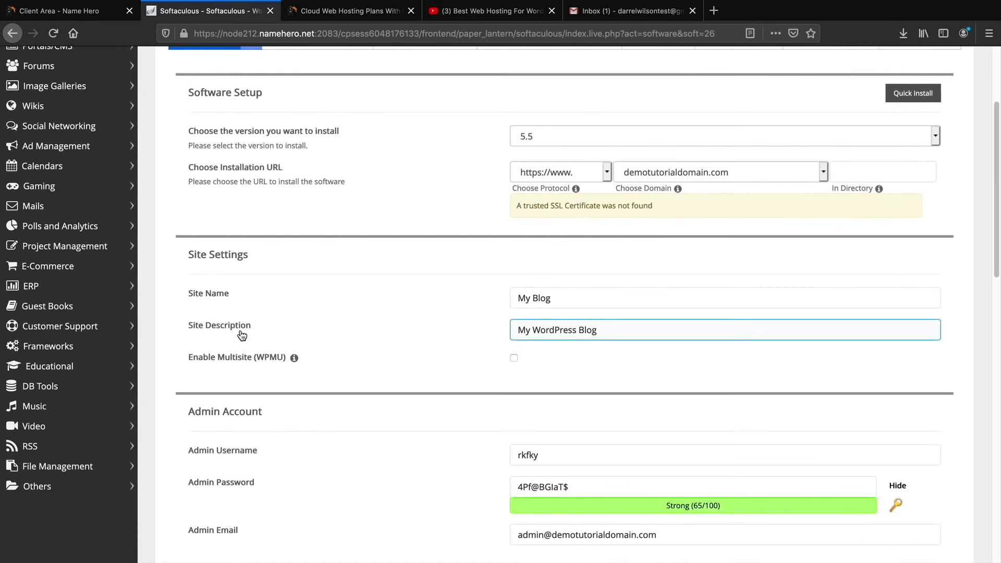
# Step: Enter Site Name 'ecommerce website' and Site Description 'my new website'
pyautogui.tripleClick(567, 302)
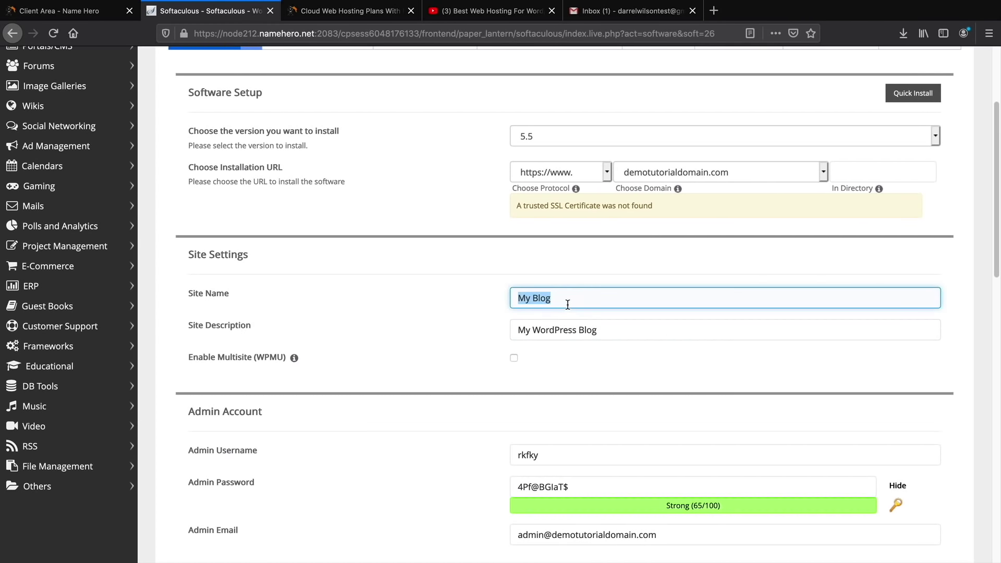
pyautogui.write('ecommerce website')
pyautogui.press('Tab')
pyautogui.write('my n')
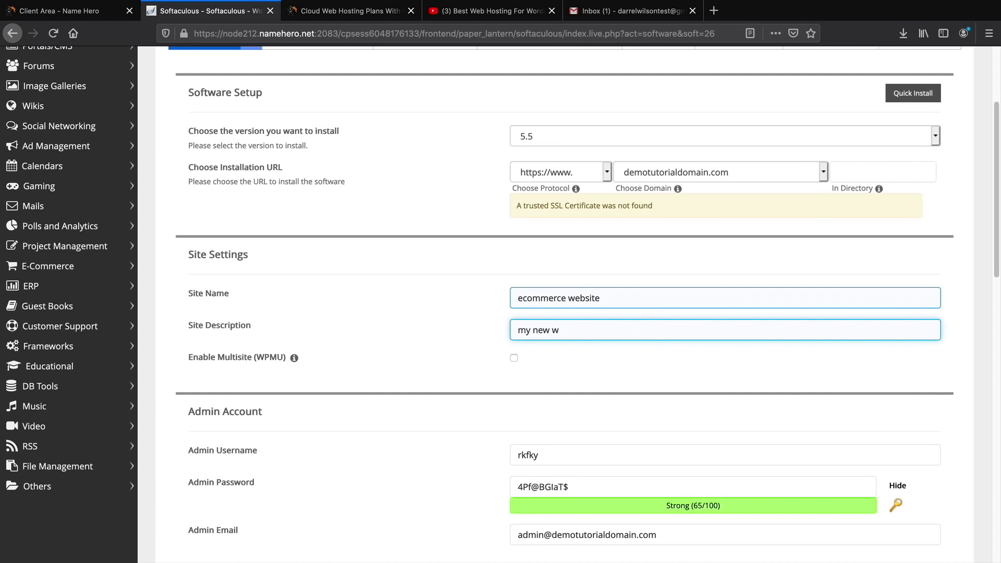
pyautogui.scroll(-3, 548, 326)
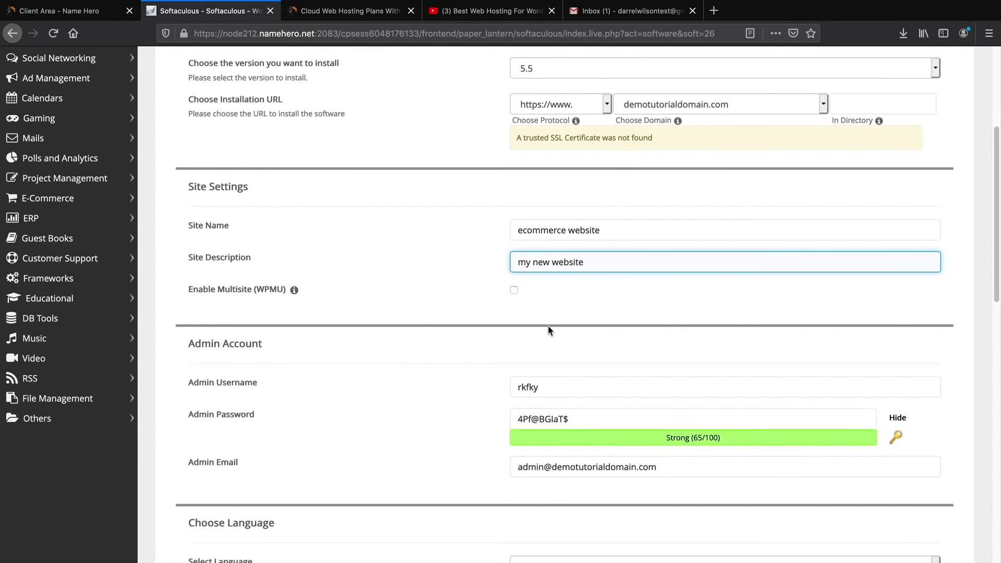
pyautogui.scroll(-2, 243, 326)
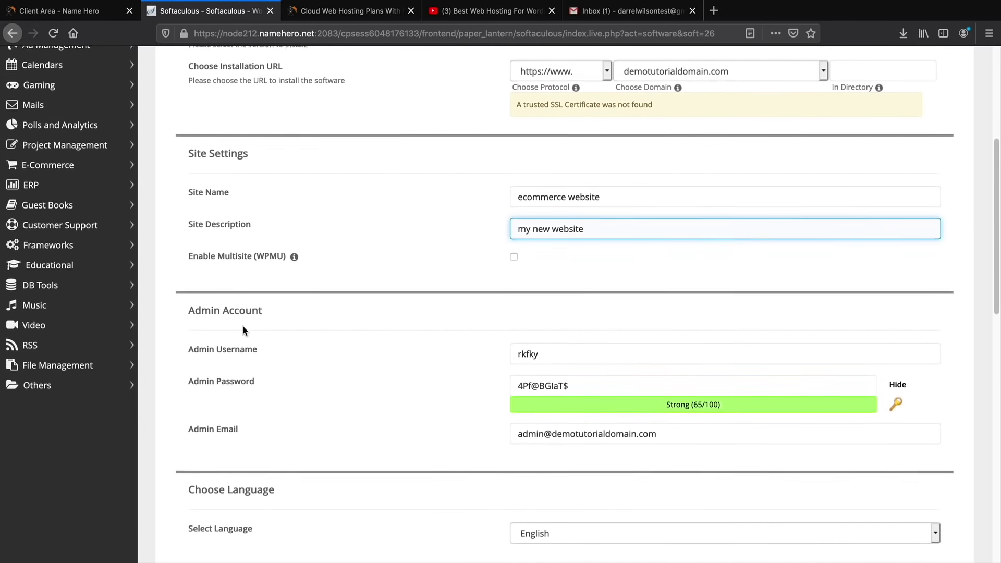
pyautogui.scroll(-1, 323, 297)
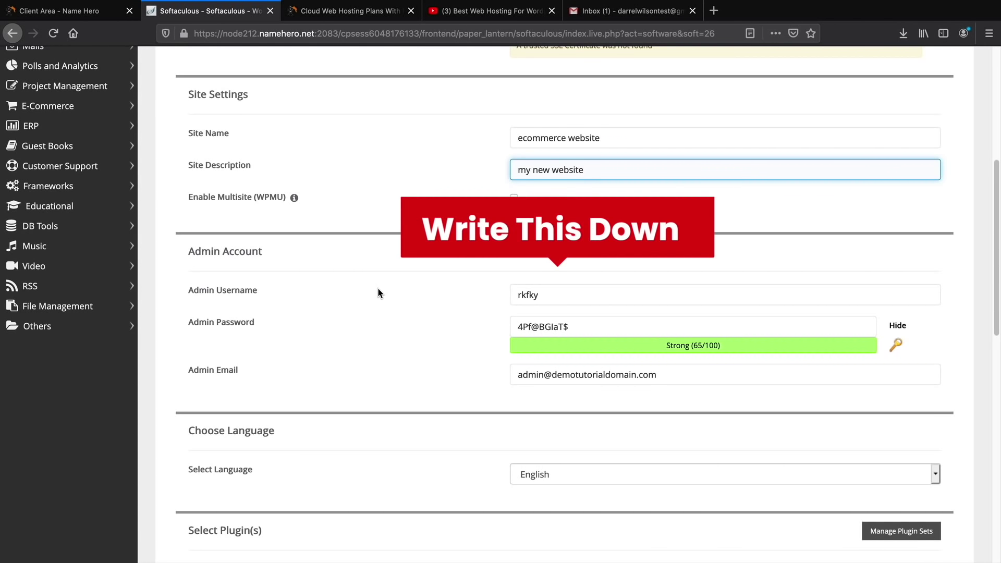
# Step: Set admin username 'admin', enter a new admin password, and paste the owner's e-mail address
pyautogui.doubleClick(542, 294)
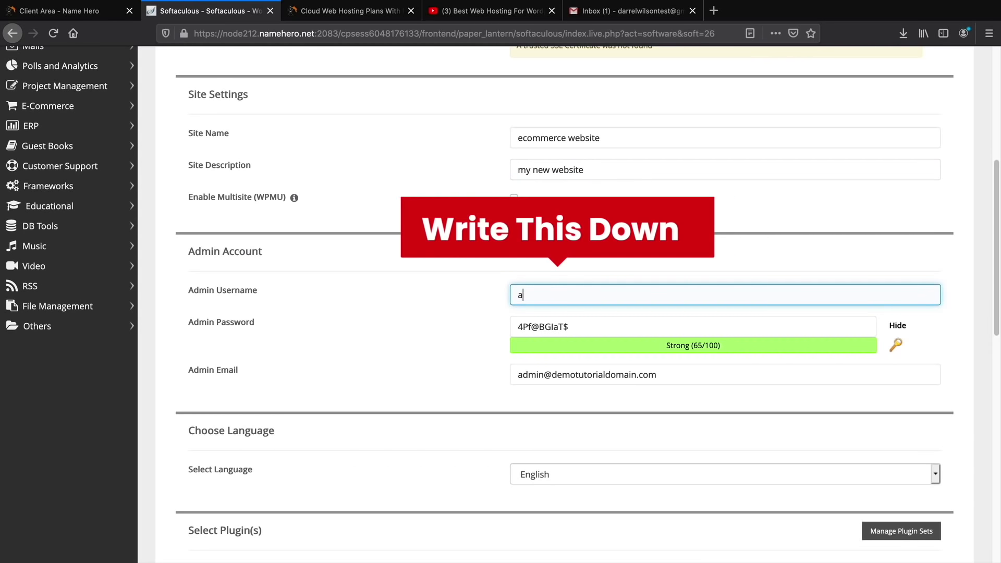
pyautogui.press('Tab')
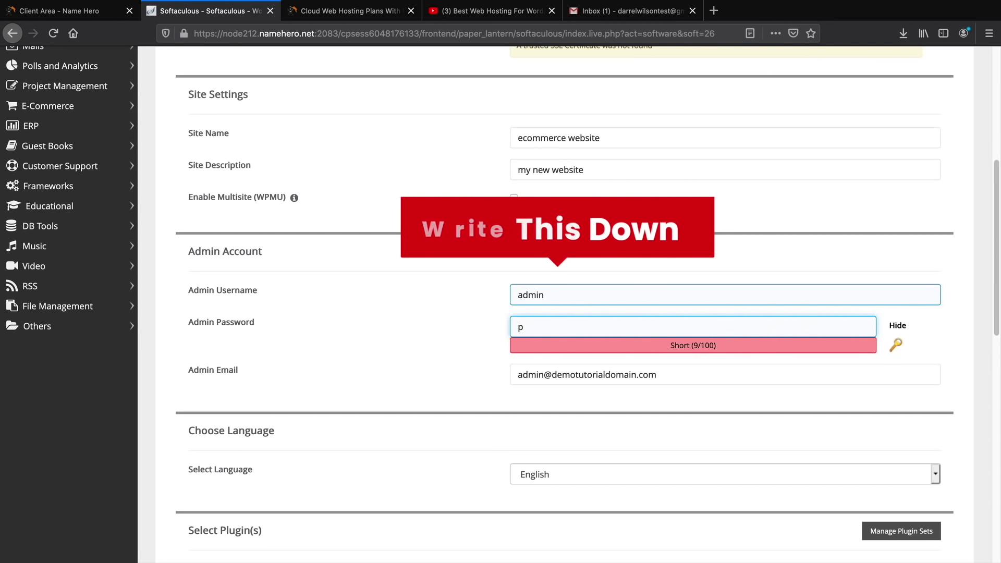
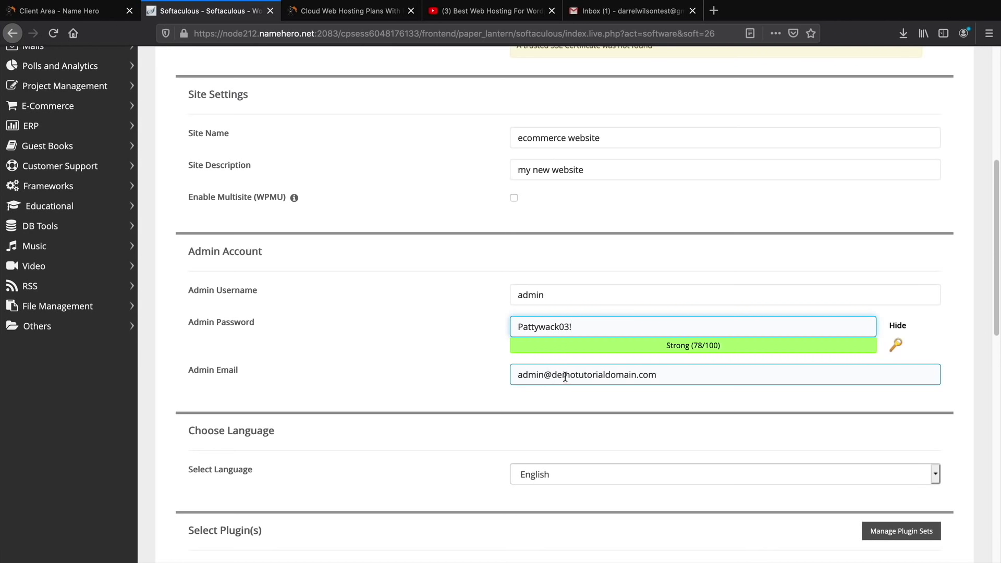
pyautogui.tripleClick(564, 376)
pyautogui.hotkey('ctrl', 'v')
pyautogui.scroll(-3, 438, 346)
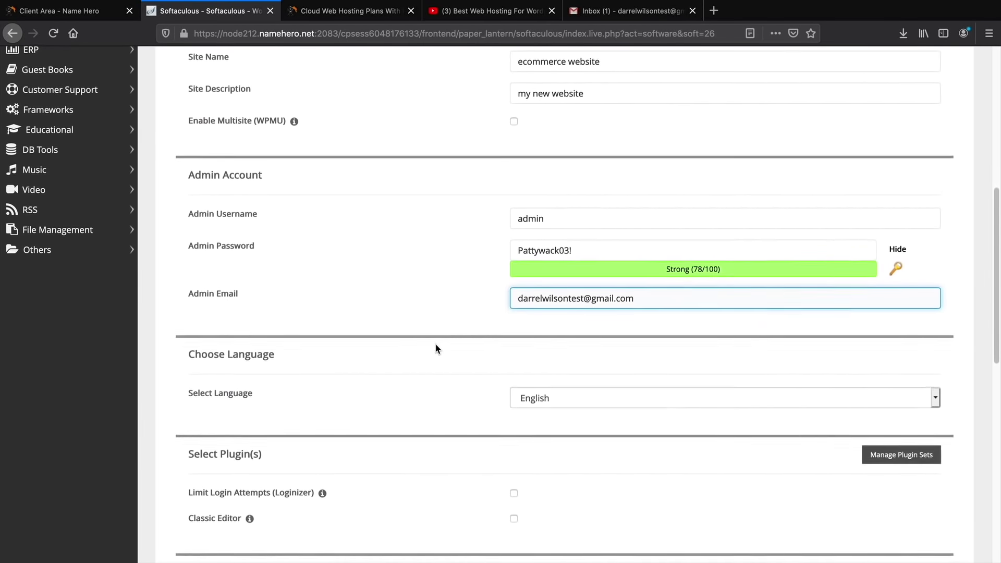
pyautogui.scroll(-2, 437, 347)
# Step: Keep English as the site language, install WordPress, and open the new admin dashboard
pyautogui.click(550, 358)
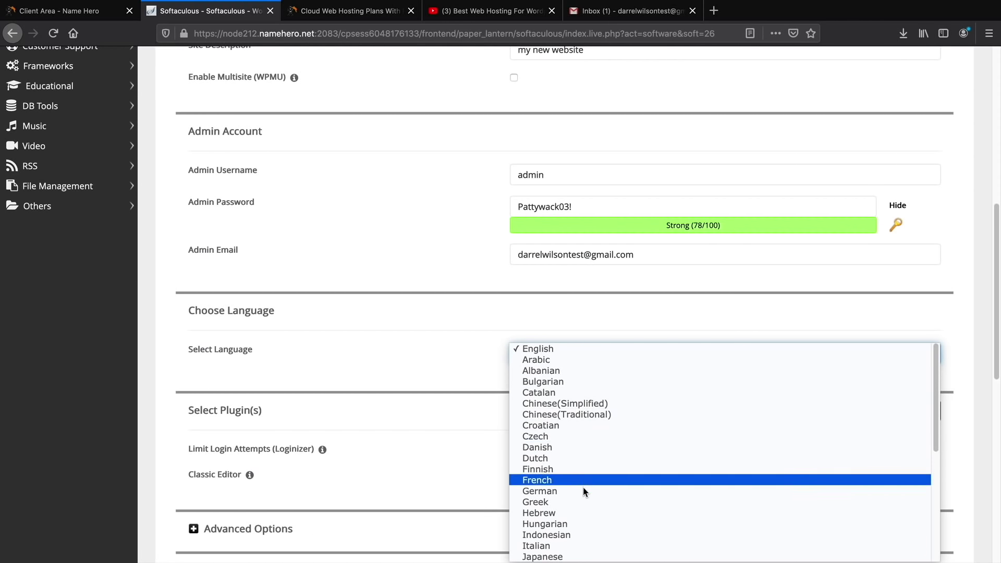
pyautogui.click(582, 347)
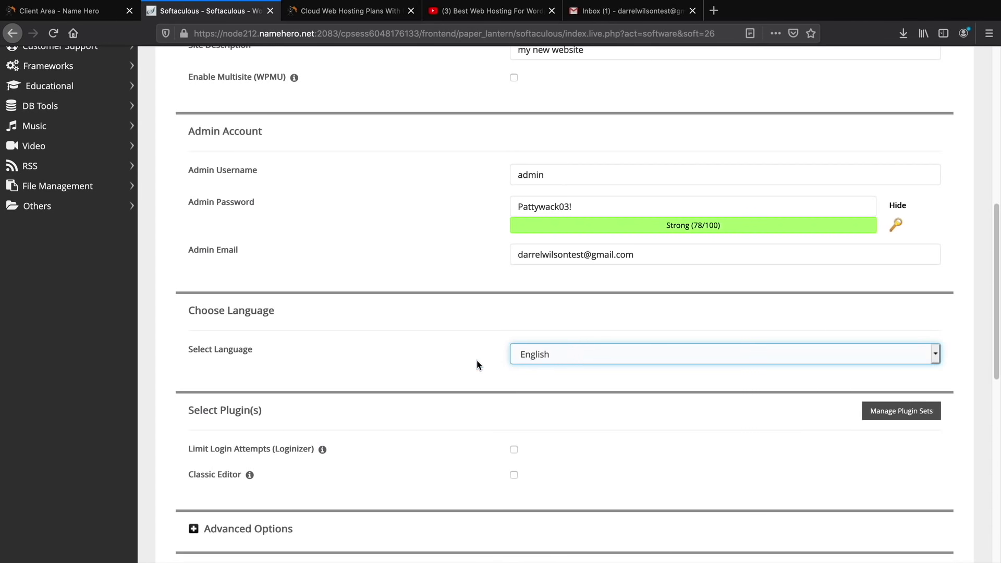
pyautogui.scroll(-2, 475, 358)
pyautogui.scroll(-6, 474, 362)
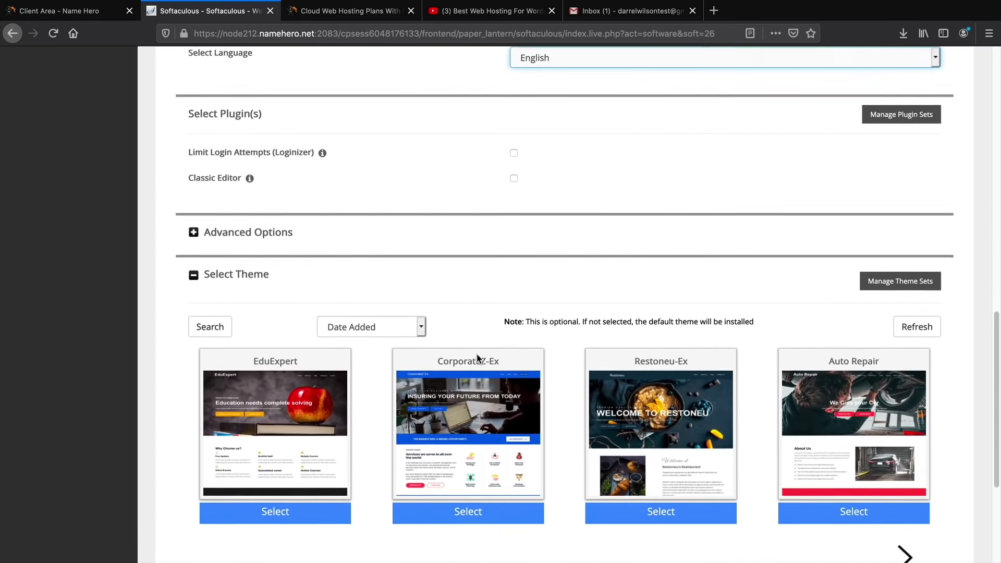
pyautogui.scroll(-3, 479, 362)
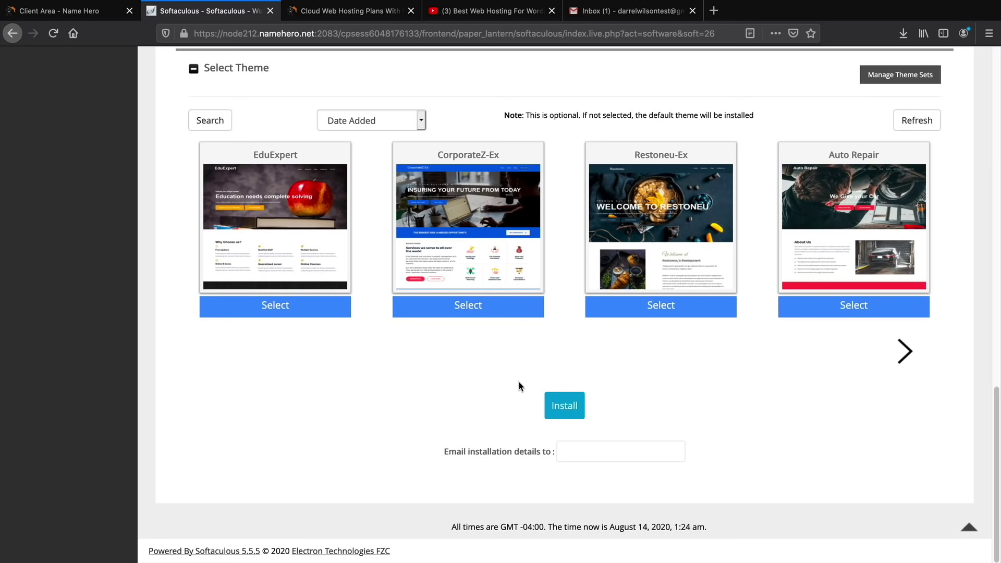
pyautogui.click(572, 411)
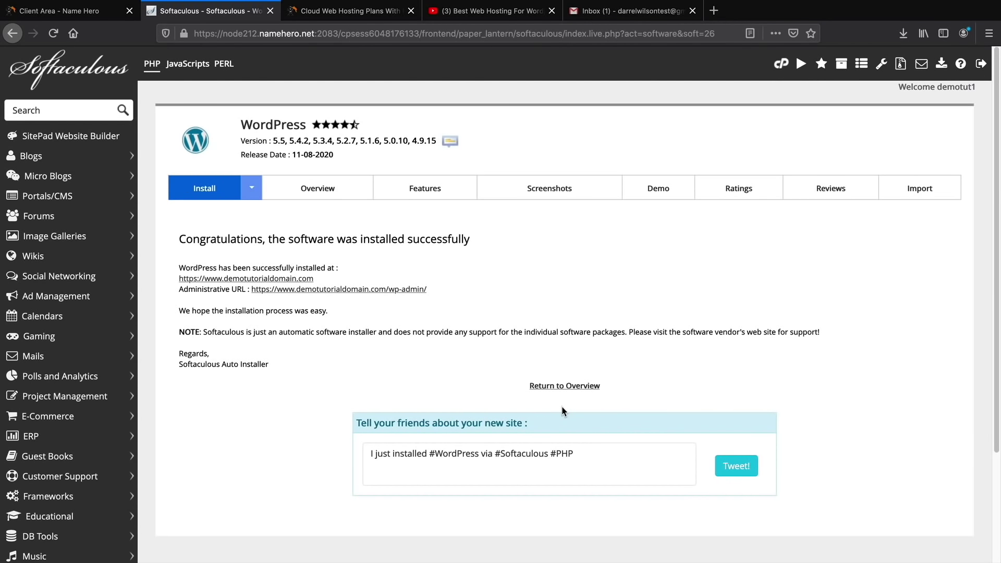
pyautogui.click(356, 290)
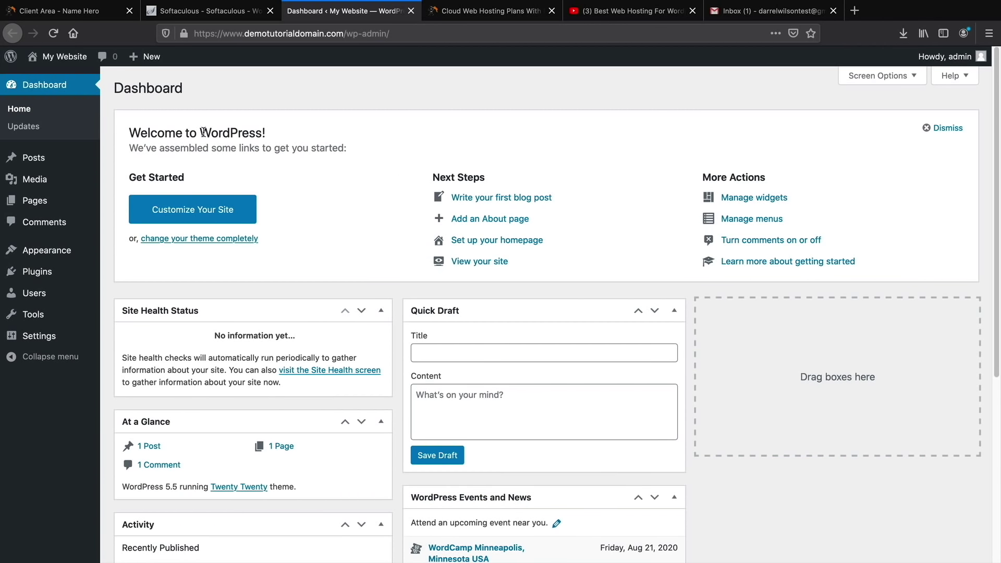
# Step: View the live front page, check its secure connection info, then return to the Dashboard
pyautogui.moveTo(70, 59)
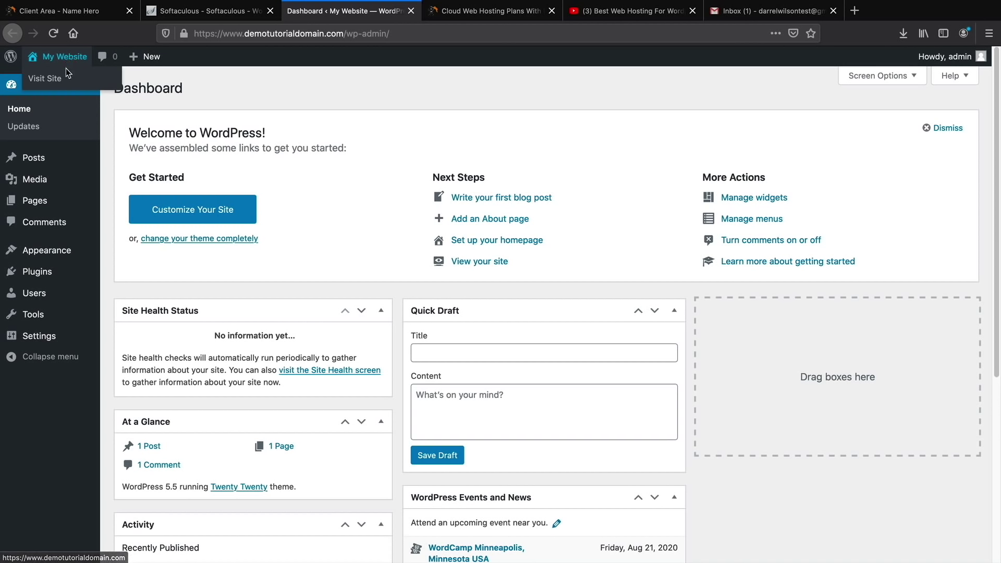
pyautogui.click(60, 78)
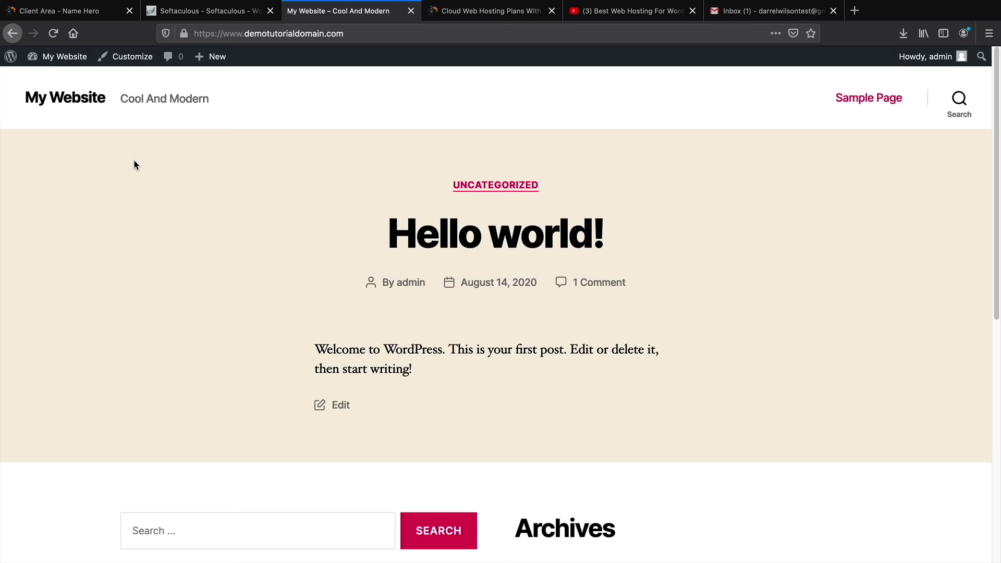
pyautogui.click(183, 35)
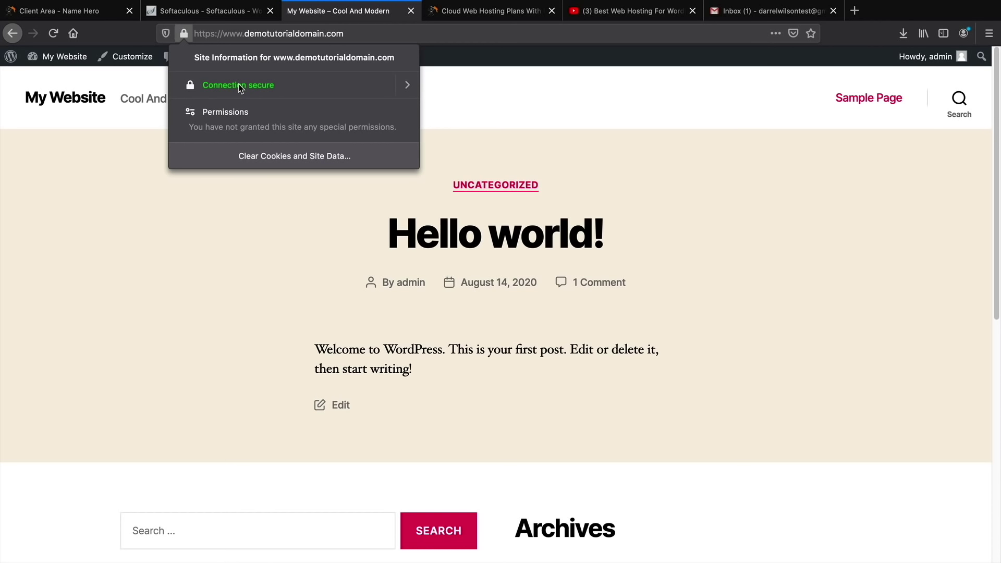
pyautogui.click(135, 160)
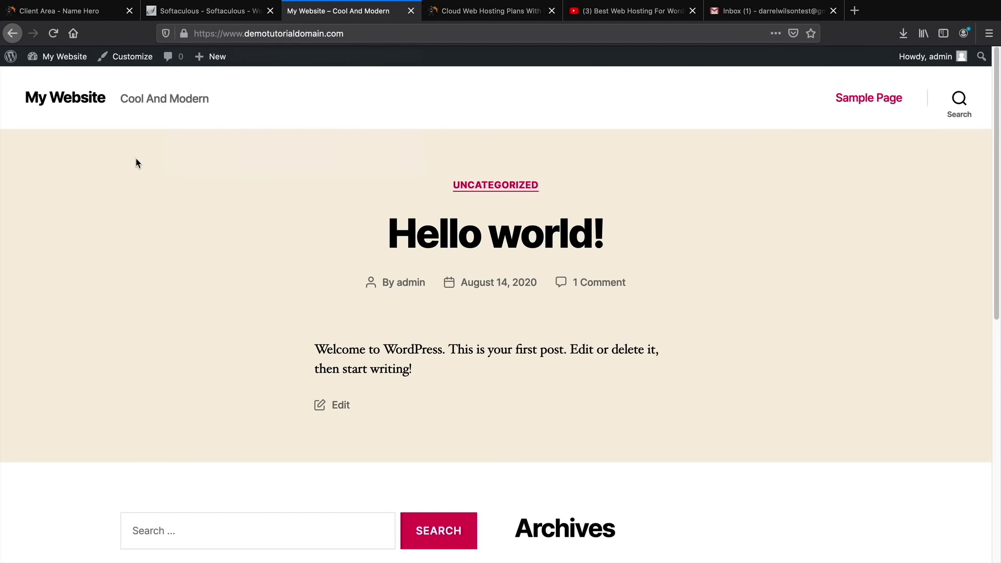
pyautogui.moveTo(68, 58)
pyautogui.click(74, 81)
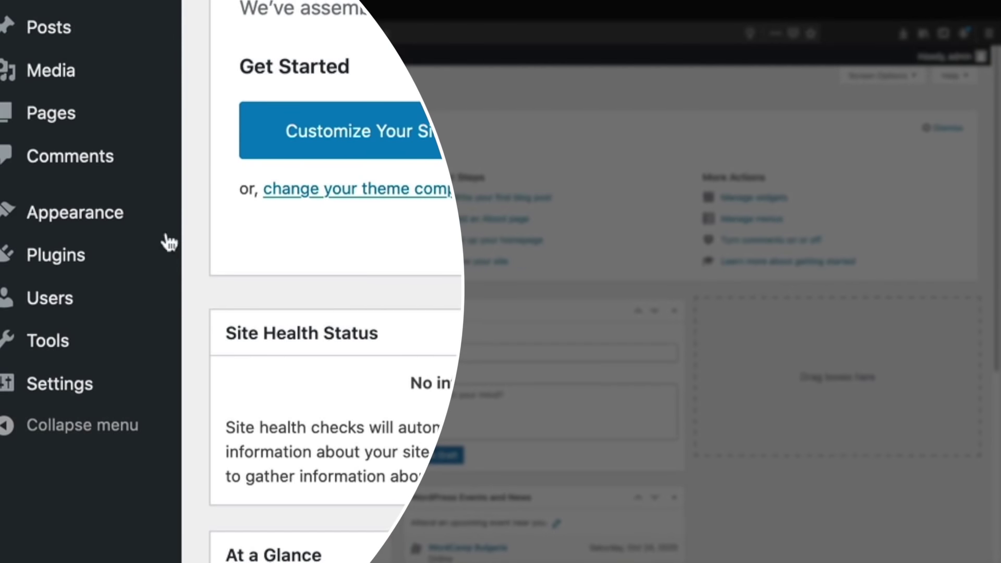
# Step: Open the admin Profile and try several colour schemes, settling on Modern
pyautogui.moveTo(82, 296)
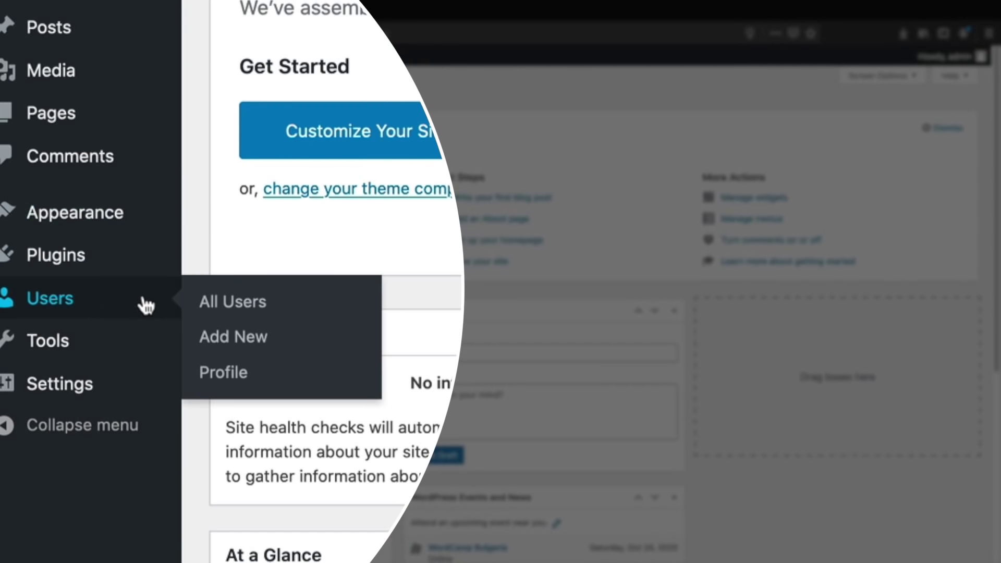
pyautogui.click(230, 382)
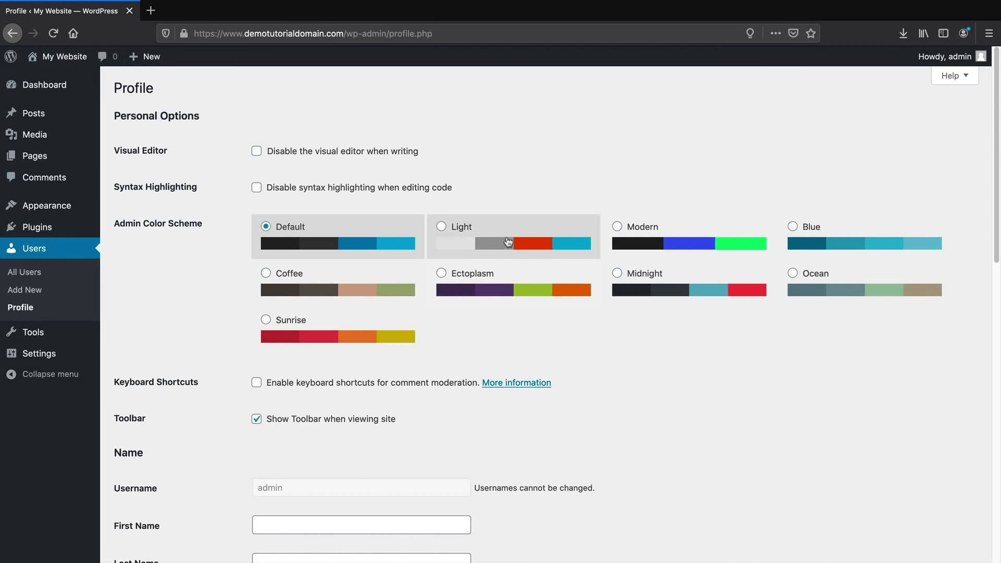
pyautogui.click(661, 240)
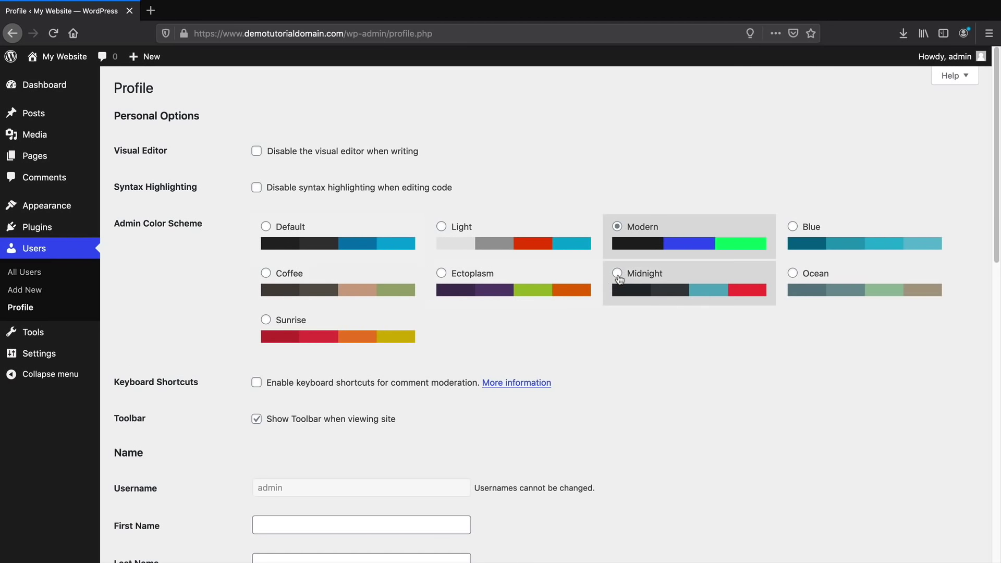
pyautogui.click(672, 286)
pyautogui.click(869, 283)
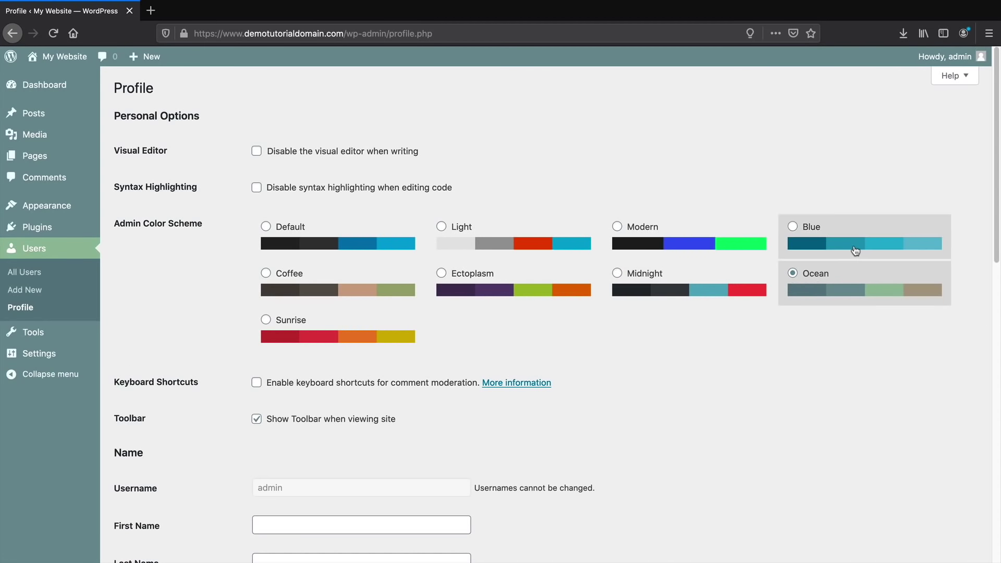
pyautogui.click(855, 250)
pyautogui.click(516, 284)
pyautogui.click(459, 239)
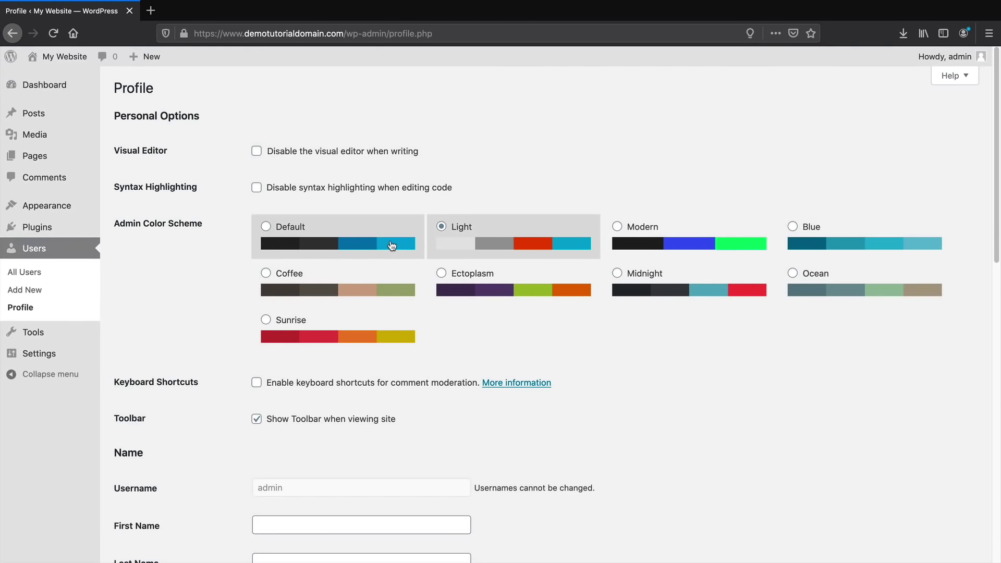
pyautogui.click(389, 245)
pyautogui.click(368, 315)
pyautogui.click(605, 276)
pyautogui.click(625, 241)
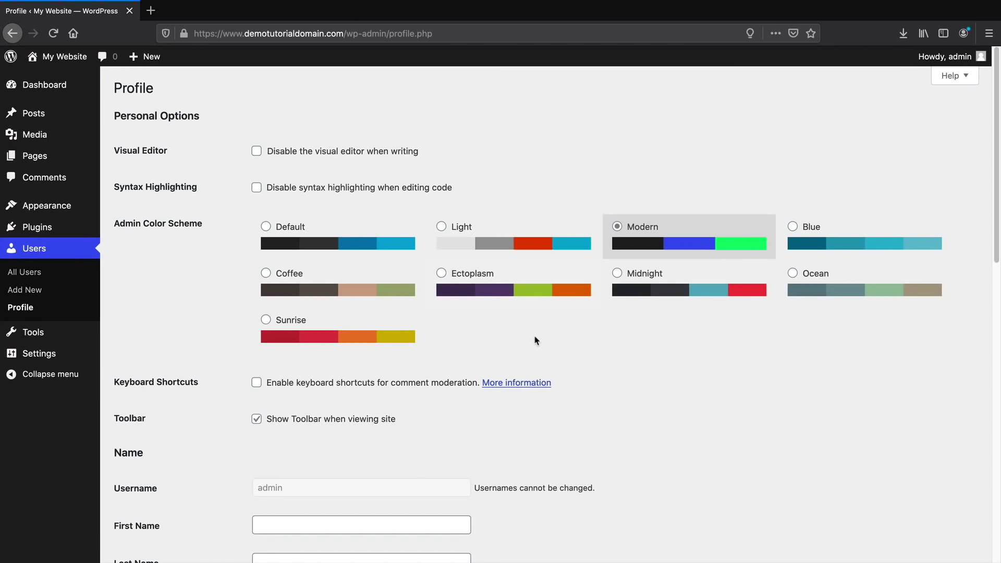
# Step: Edit the profile e-mail field, generate then discard a new password, and save the profile
pyautogui.scroll(-6, 455, 315)
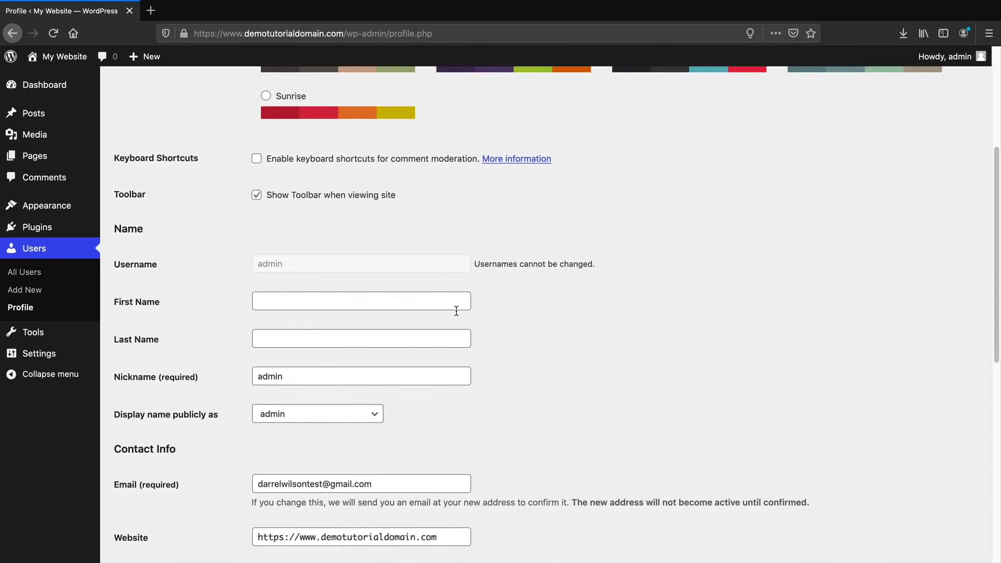
pyautogui.scroll(-1, 455, 313)
pyautogui.click(406, 325)
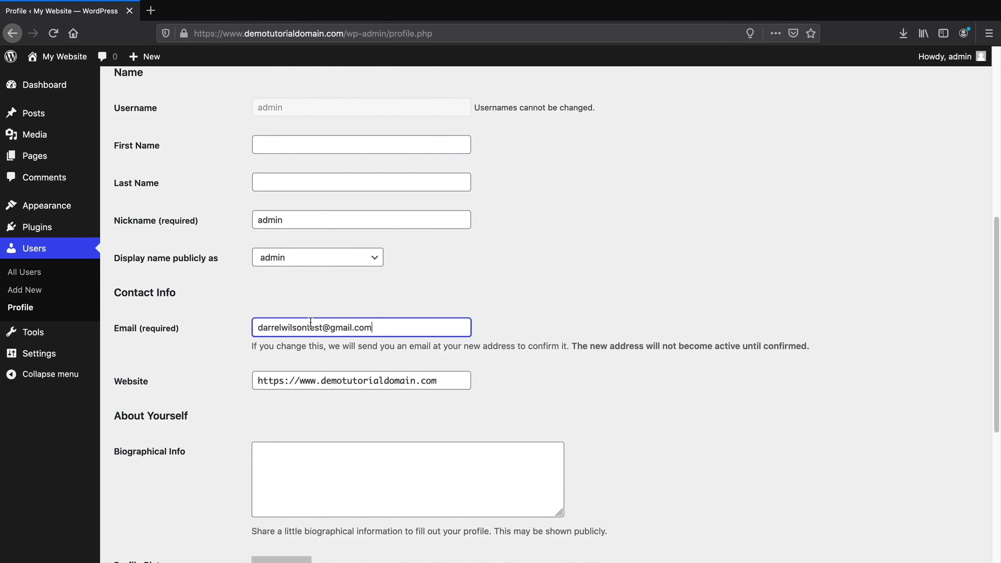
pyautogui.tripleClick(269, 331)
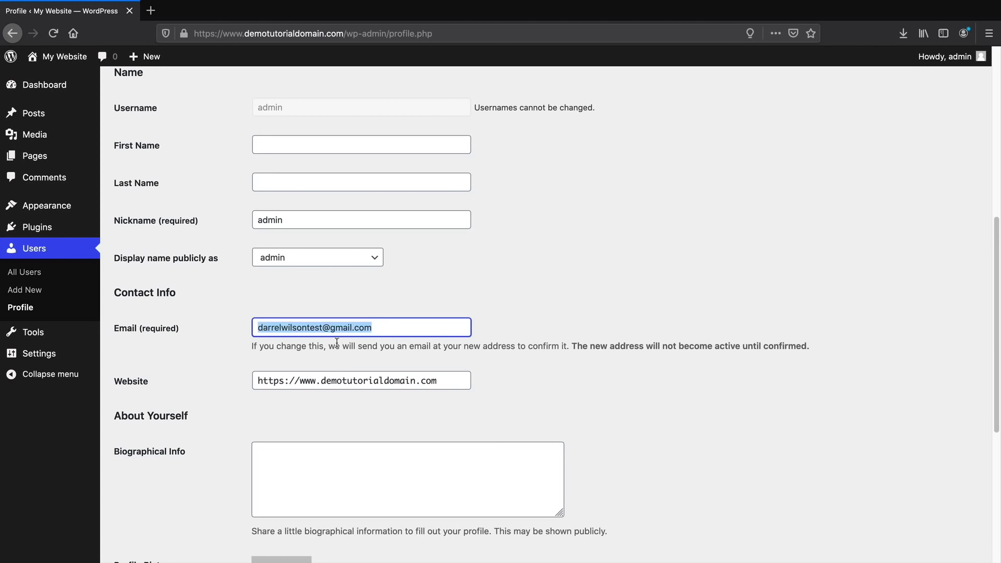
pyautogui.middleClick(587, 357)
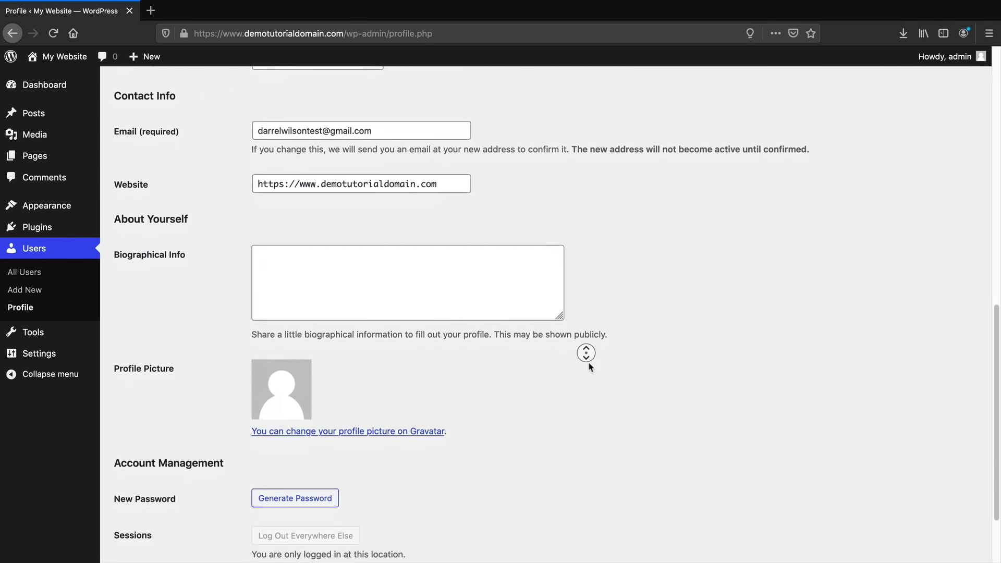
pyautogui.click(590, 367)
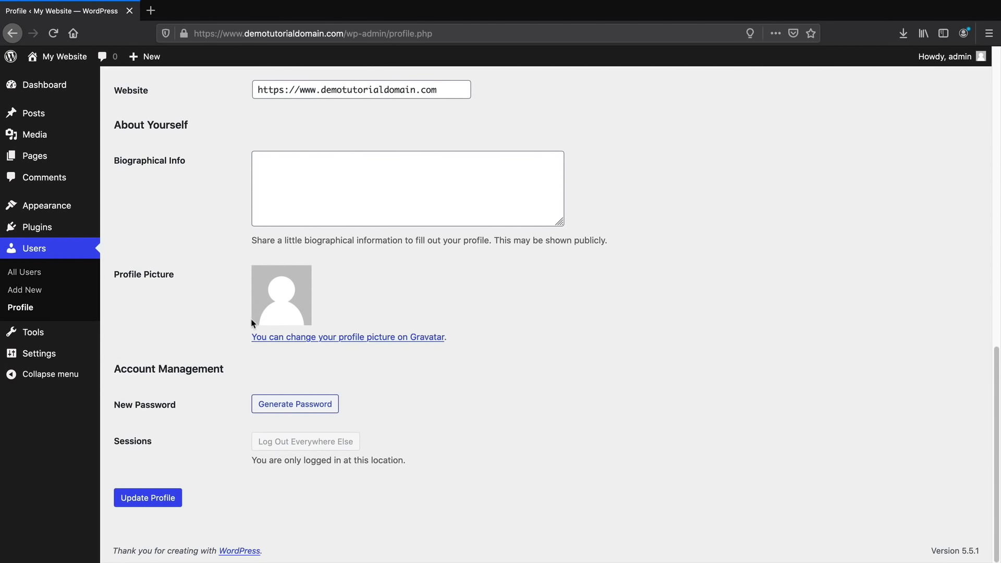
pyautogui.click(290, 409)
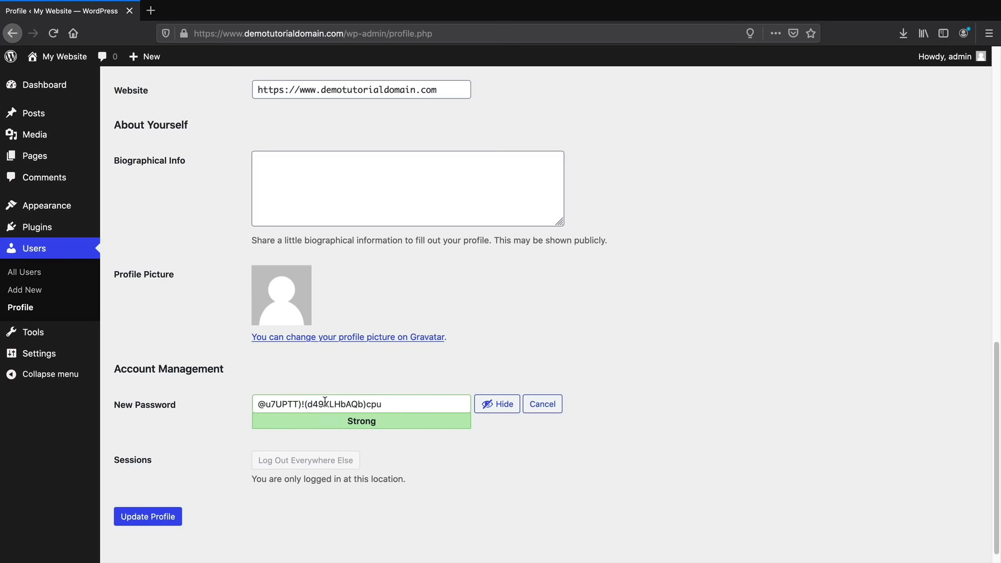
pyautogui.click(537, 402)
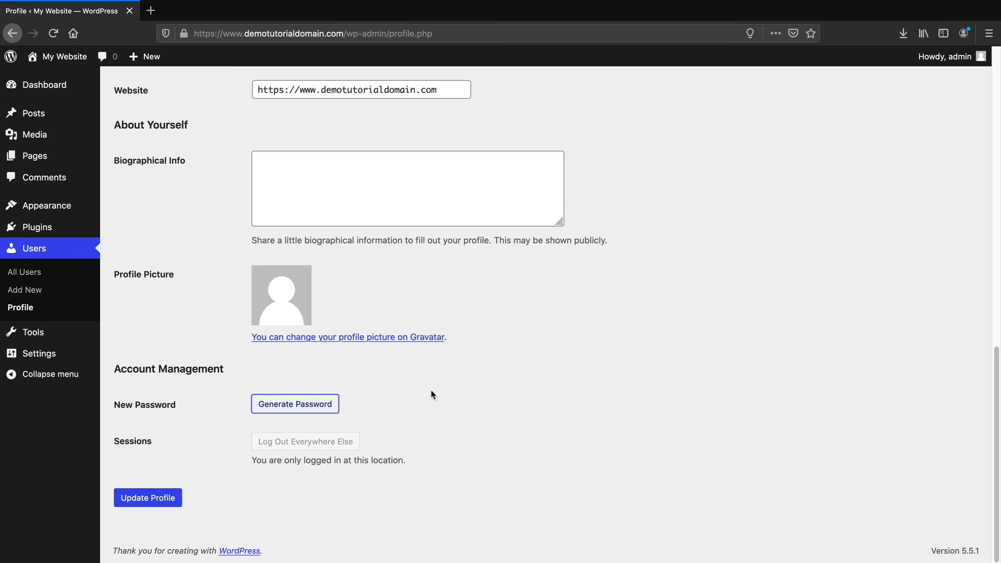
pyautogui.click(149, 500)
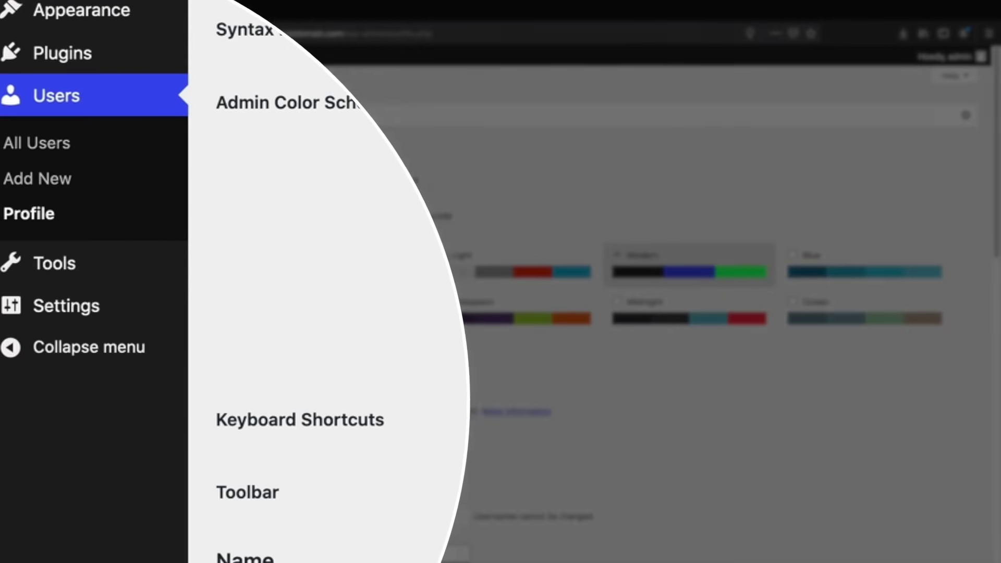
# Step: Switch permalinks to the Post name structure (/%postname%/), save, and return to the Dashboard
pyautogui.moveTo(52, 357)
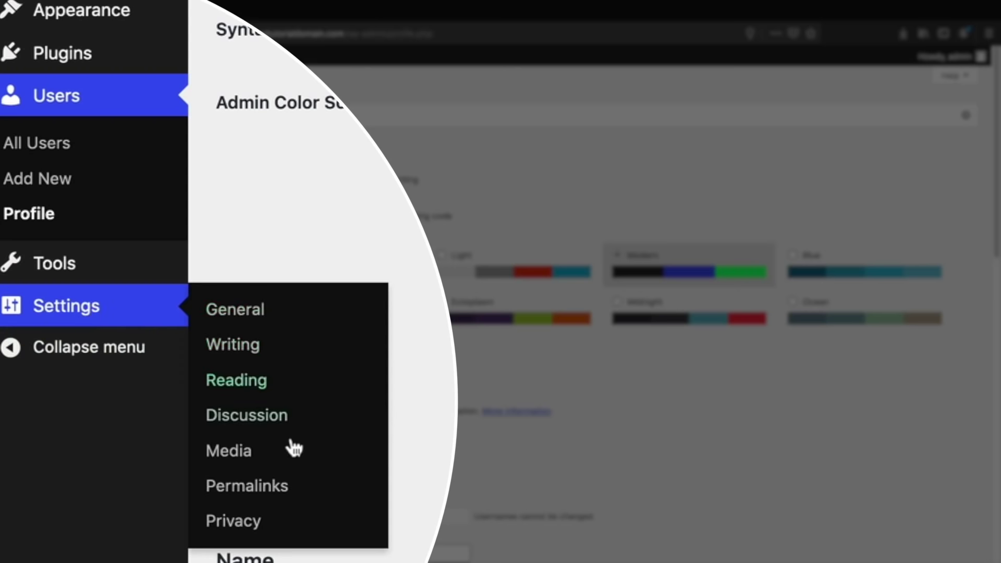
pyautogui.click(279, 489)
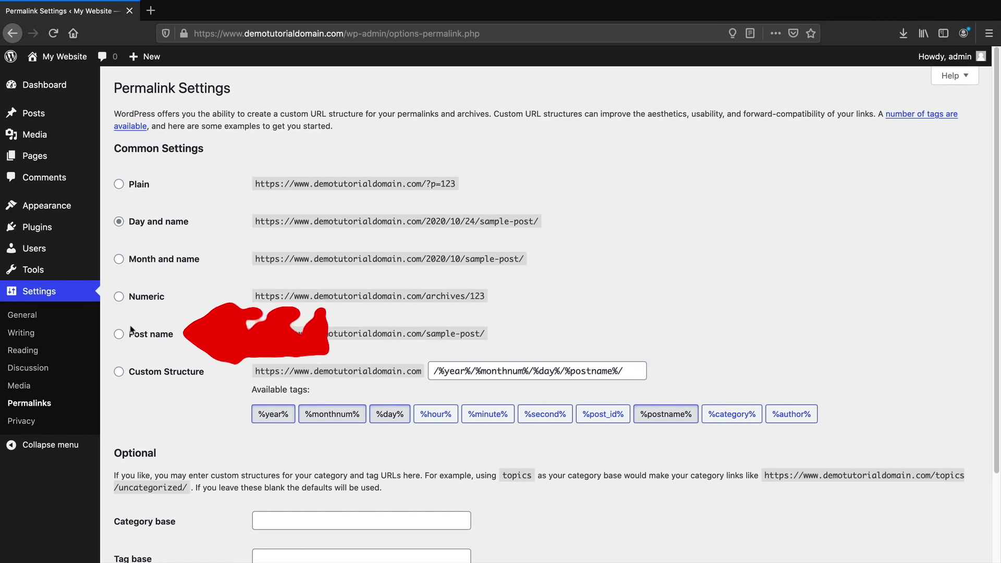
pyautogui.click(119, 335)
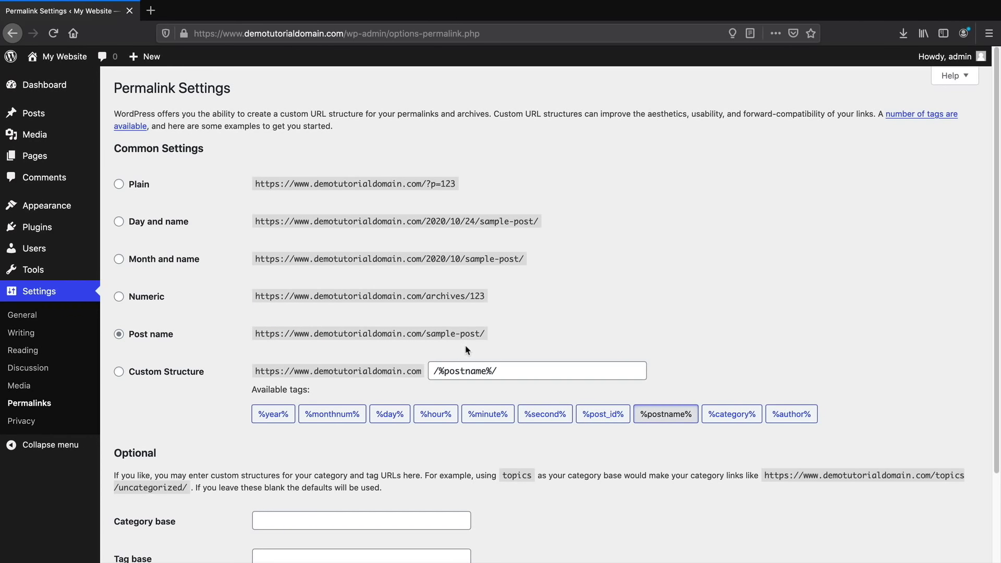
pyautogui.moveTo(424, 219); pyautogui.dragTo(535, 230)
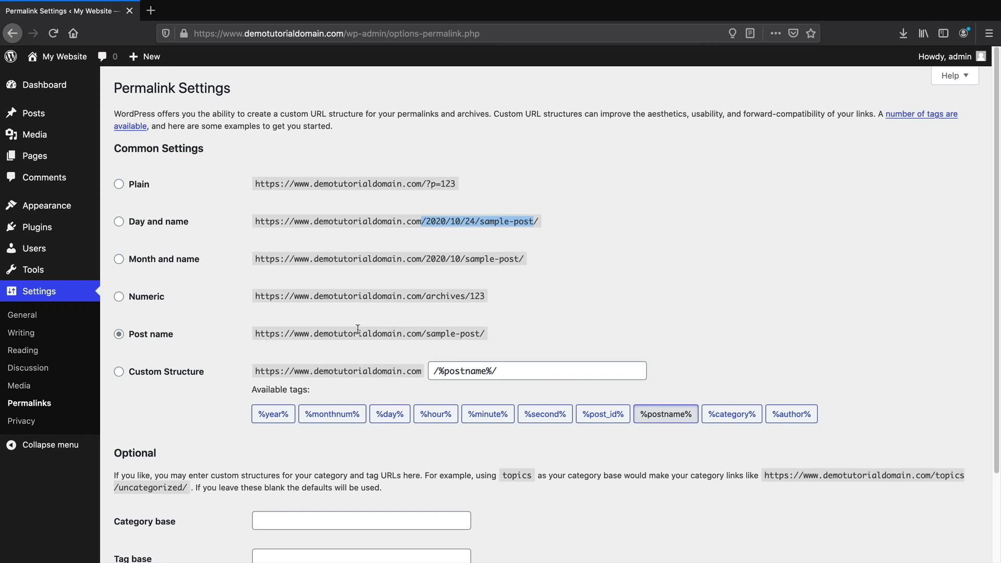
pyautogui.click(490, 330)
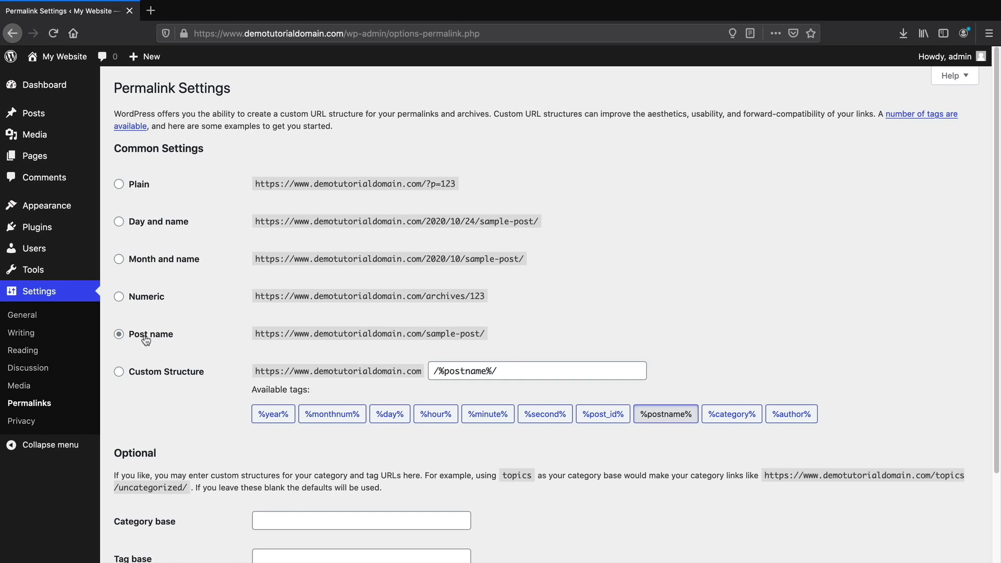
pyautogui.scroll(-3, 146, 339)
pyautogui.click(157, 497)
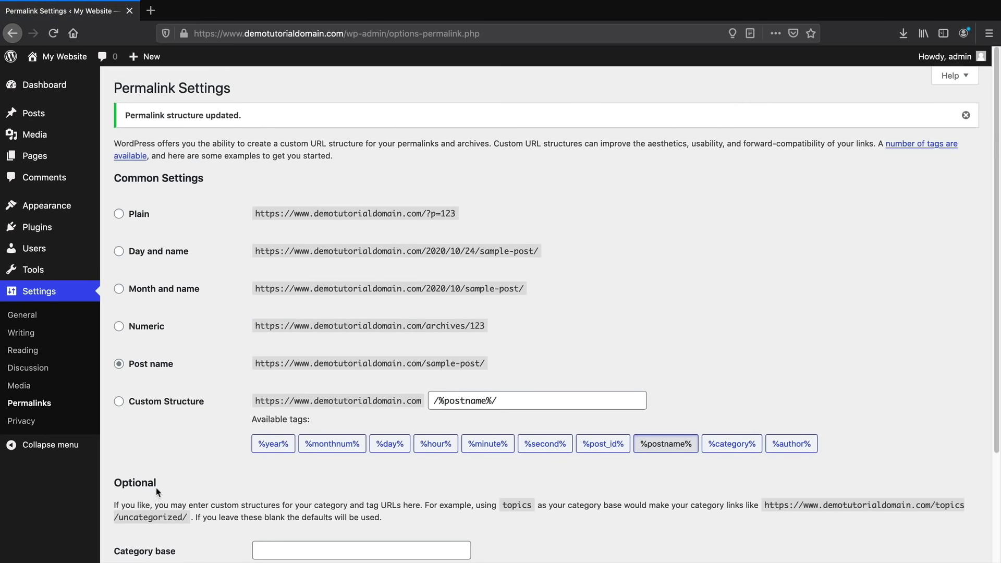
pyautogui.click(54, 89)
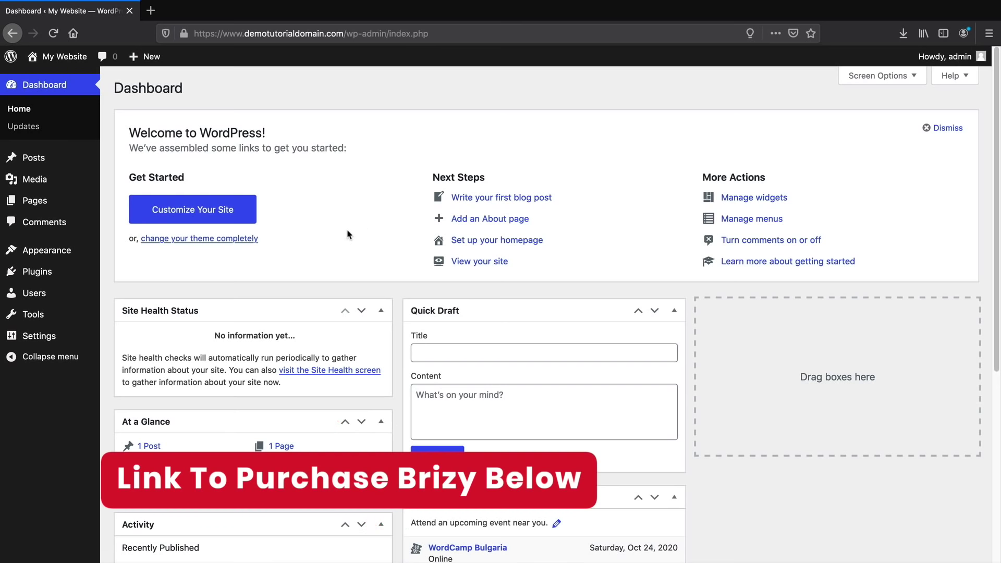
# Step: Load darrelwilson.com/brizy in a new browser tab
pyautogui.click(153, 11)
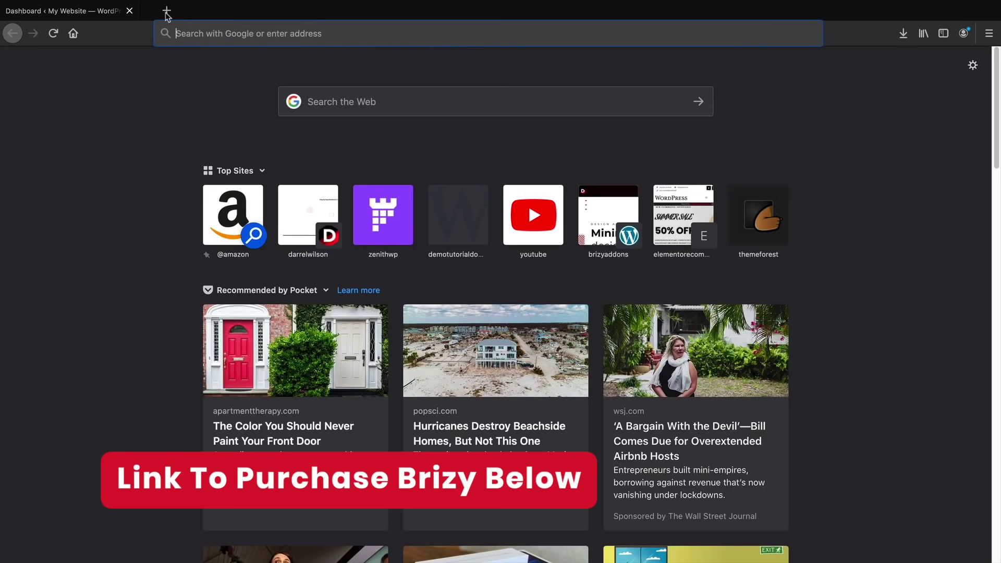
pyautogui.write('darrelwilson.com/')
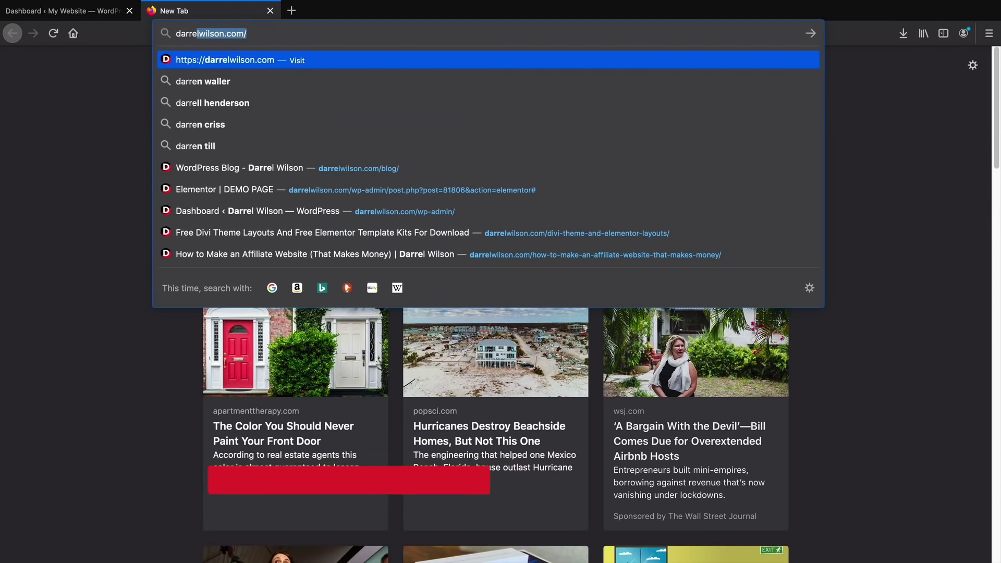
pyautogui.press('Right')
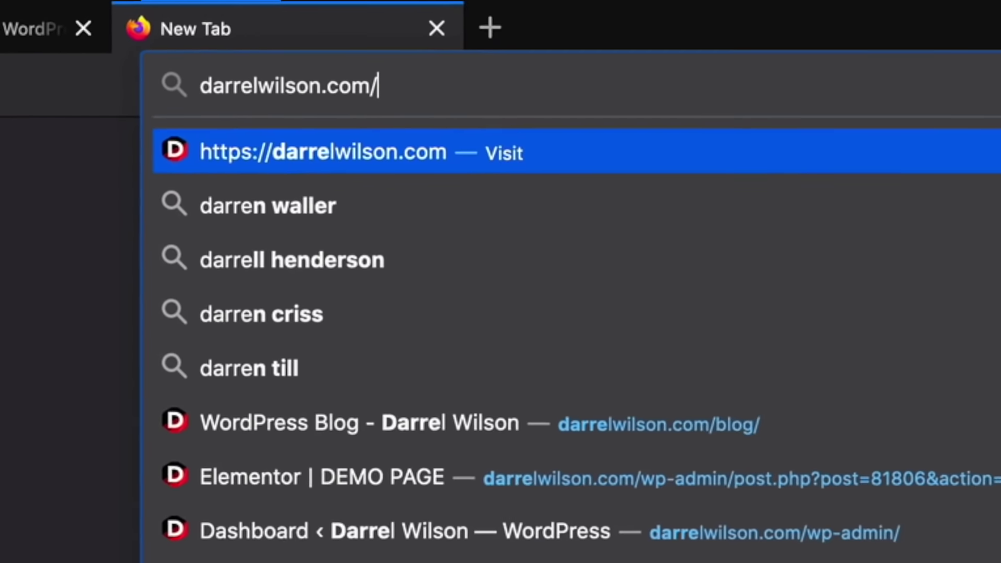
pyautogui.write('brizy')
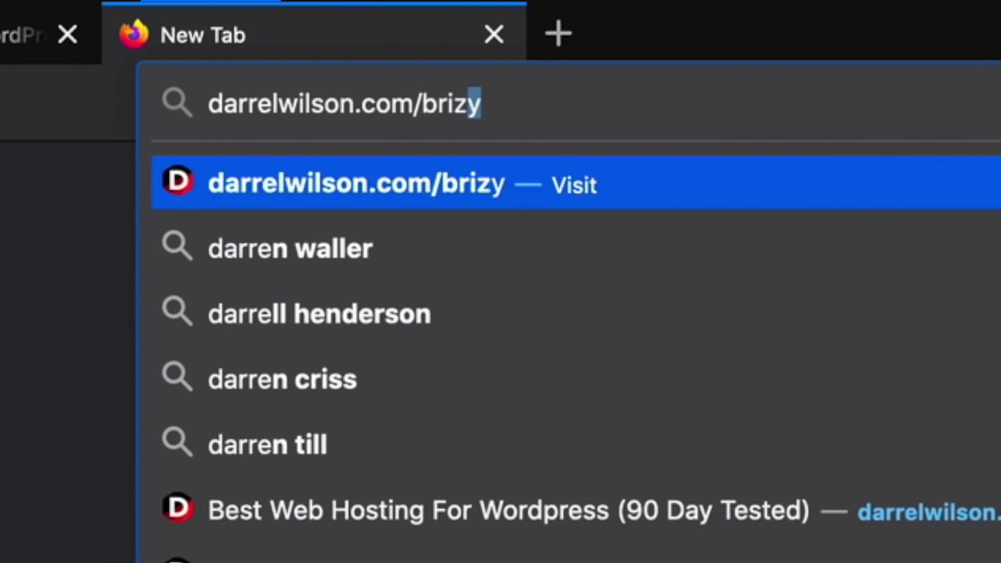
pyautogui.press('Return')
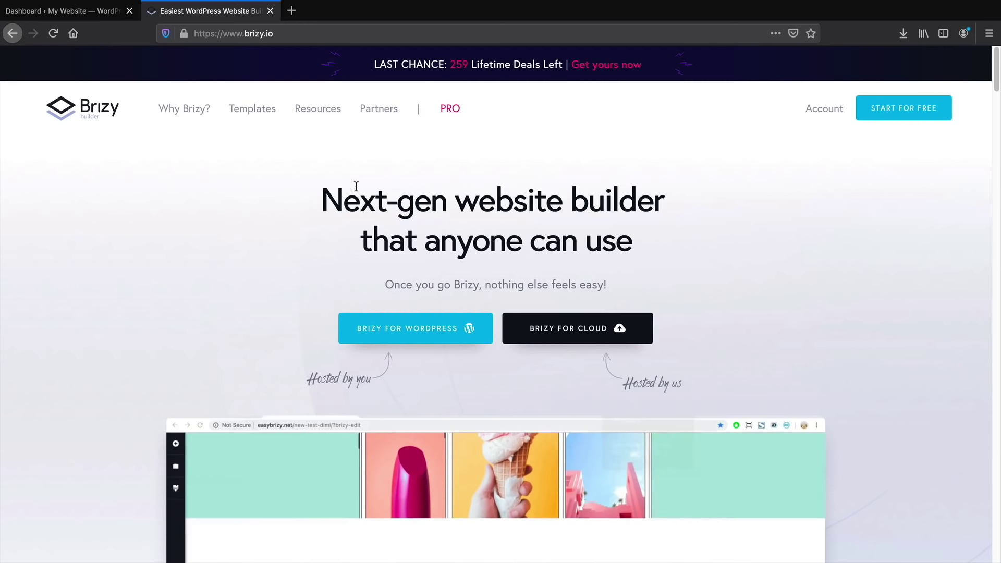
# Step: Open the Brizy Pro pricing and compare the Studio $99 yearly and Lifetime $299 plans
pyautogui.click(447, 110)
pyautogui.scroll(-2, 427, 245)
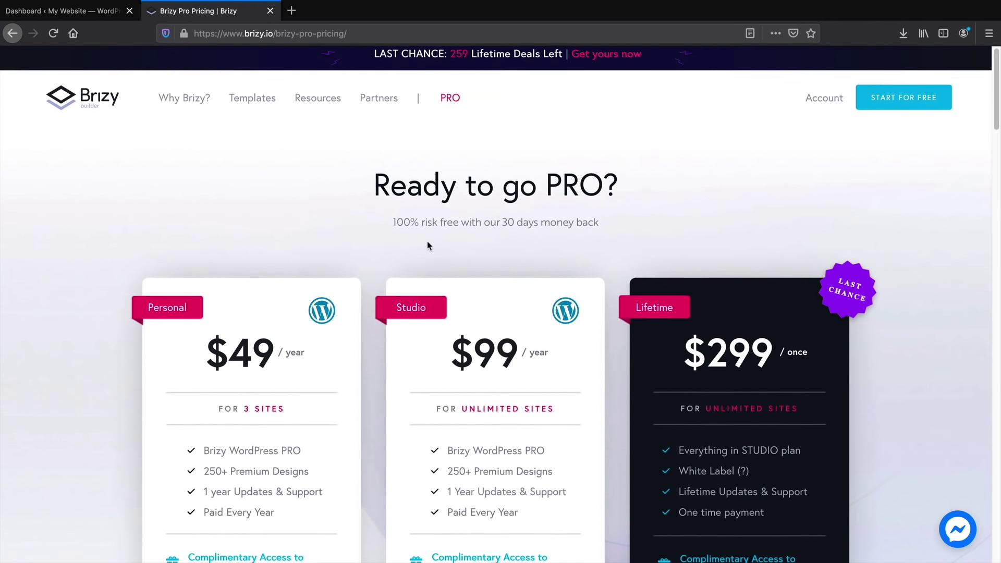
pyautogui.scroll(-3, 426, 242)
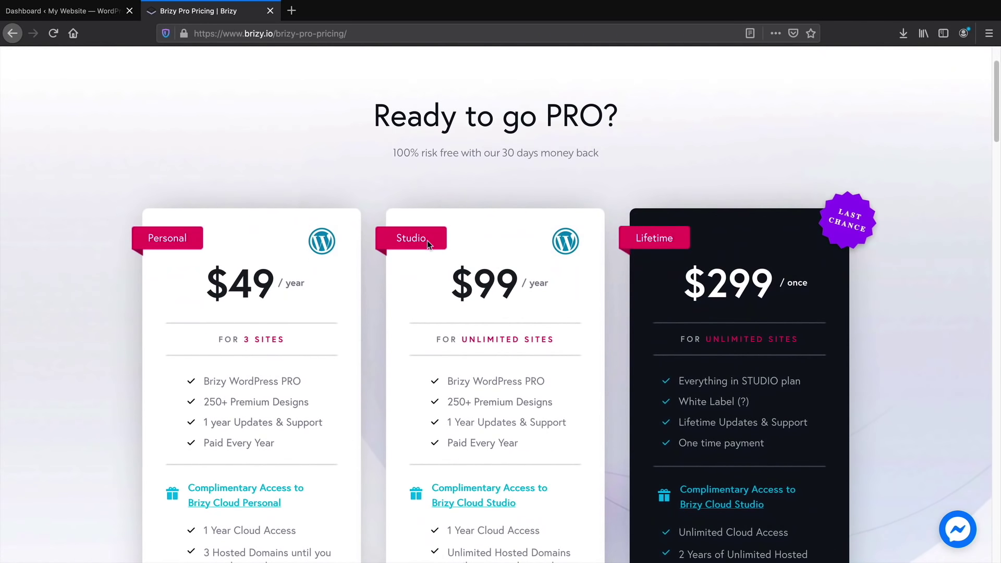
pyautogui.scroll(-1, 427, 241)
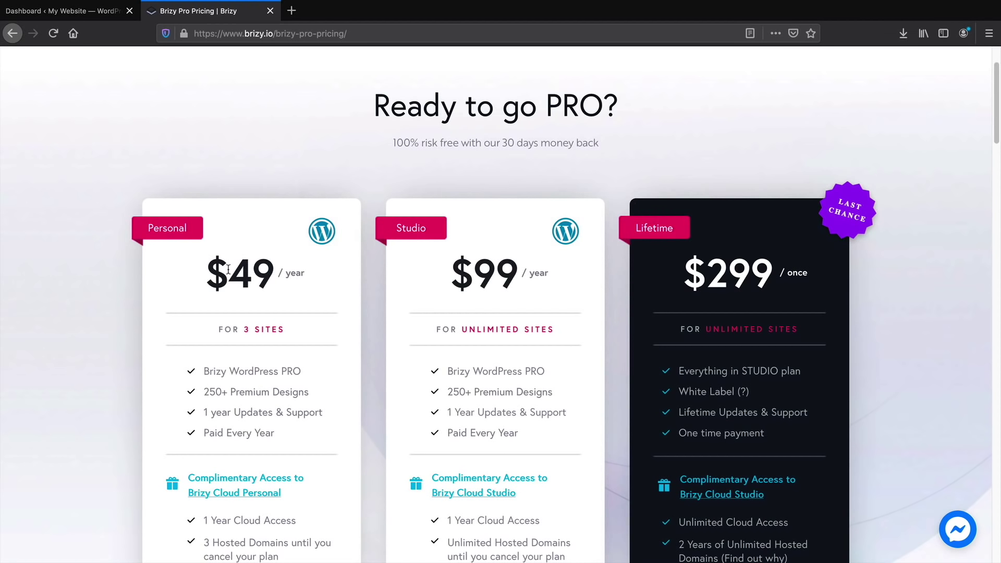
pyautogui.moveTo(467, 271); pyautogui.dragTo(549, 272)
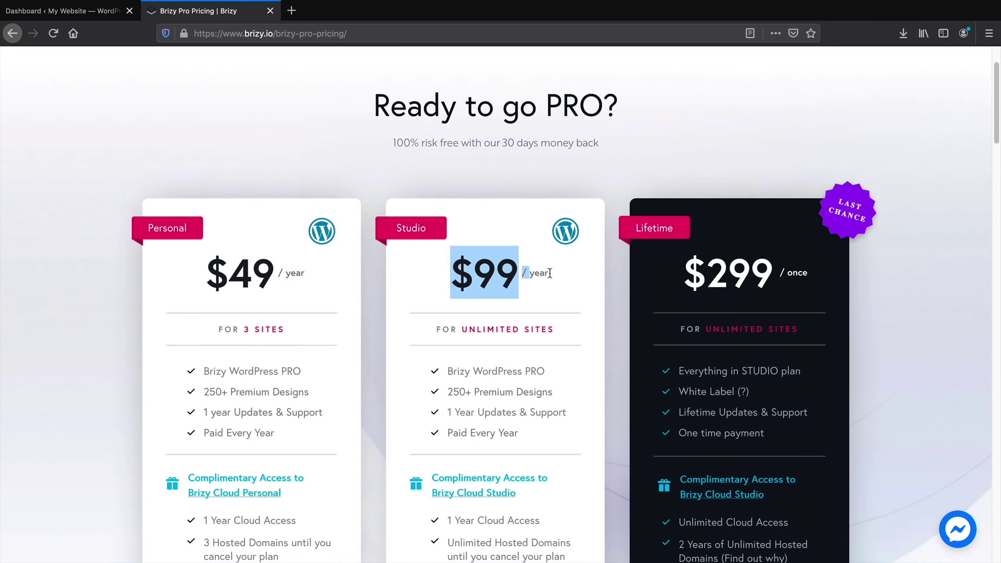
pyautogui.click(693, 276)
pyautogui.moveTo(692, 277); pyautogui.dragTo(764, 261)
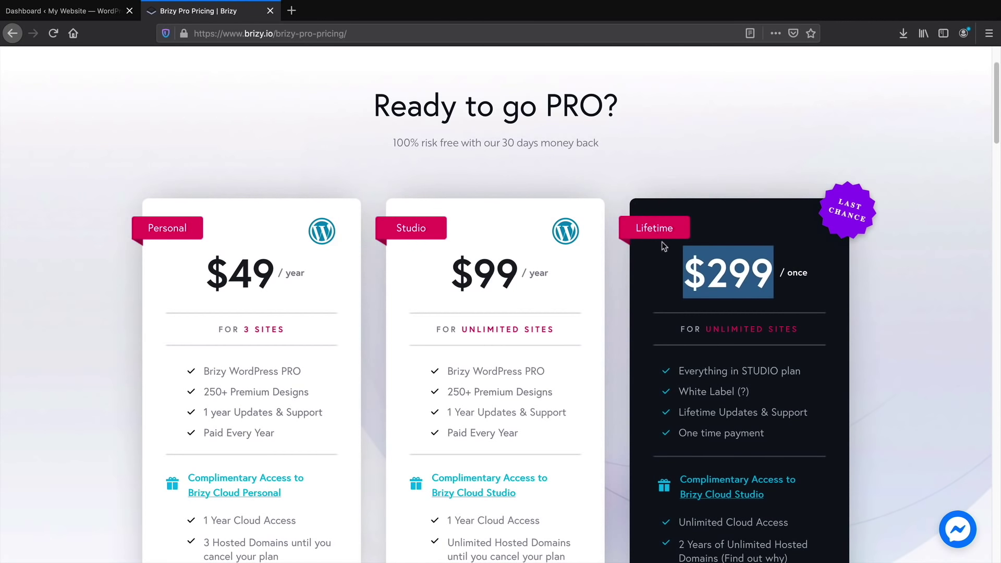
pyautogui.click(644, 182)
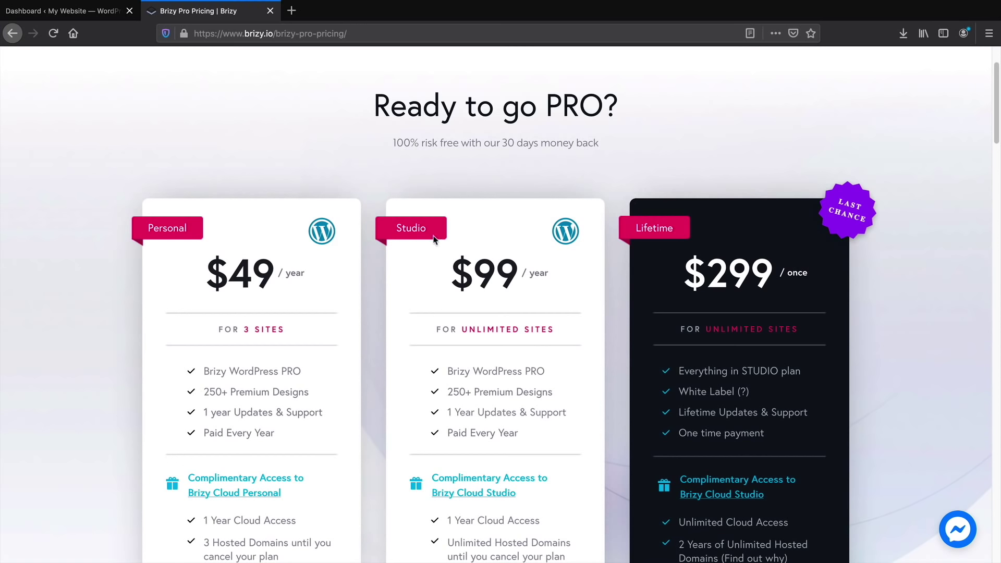
pyautogui.moveTo(392, 234); pyautogui.dragTo(429, 234)
# Step: Compare Studio's unlimited sites with Personal's 3-site limit, then buy the Studio plan
pyautogui.scroll(-2, 458, 266)
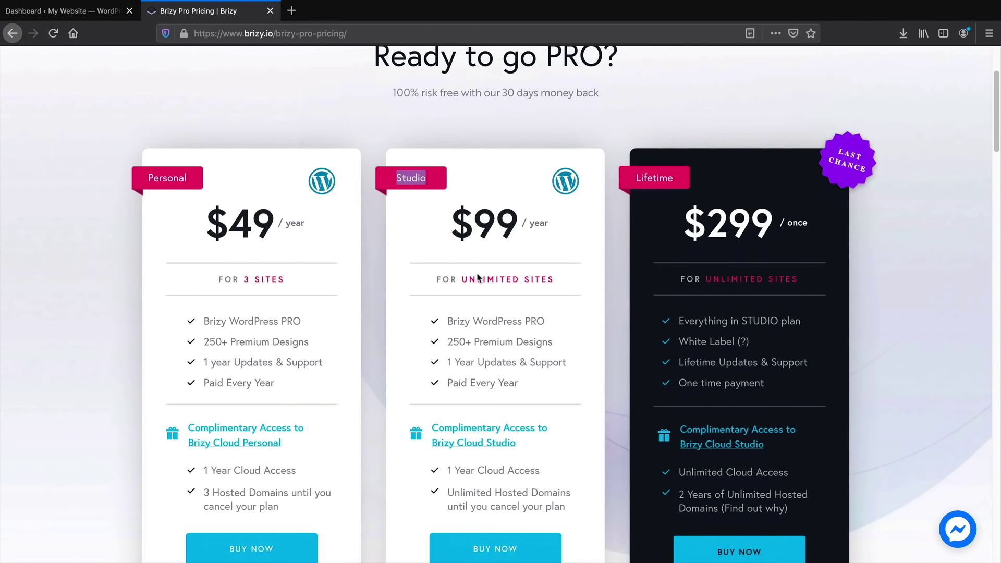
pyautogui.moveTo(438, 279); pyautogui.dragTo(570, 284)
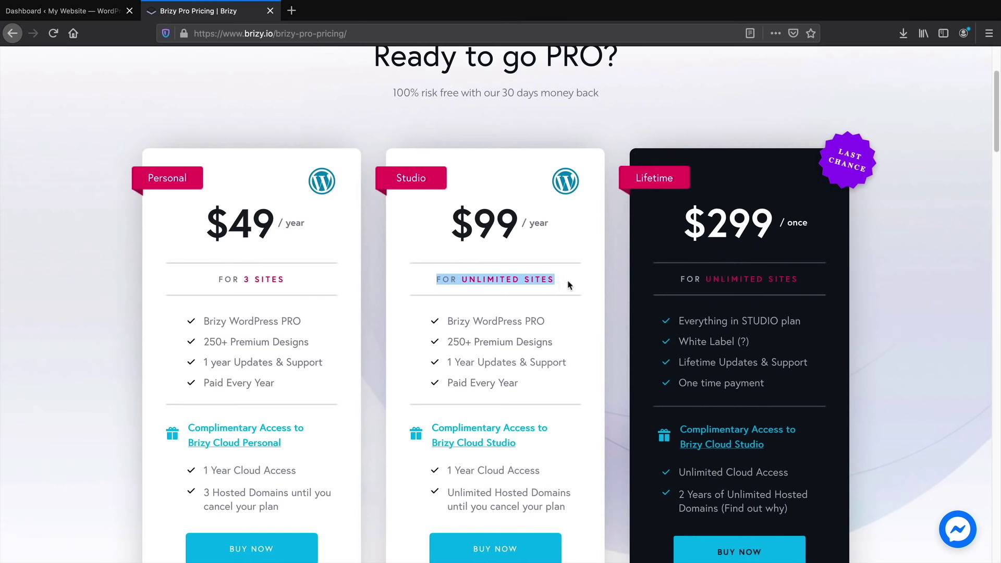
pyautogui.click(574, 283)
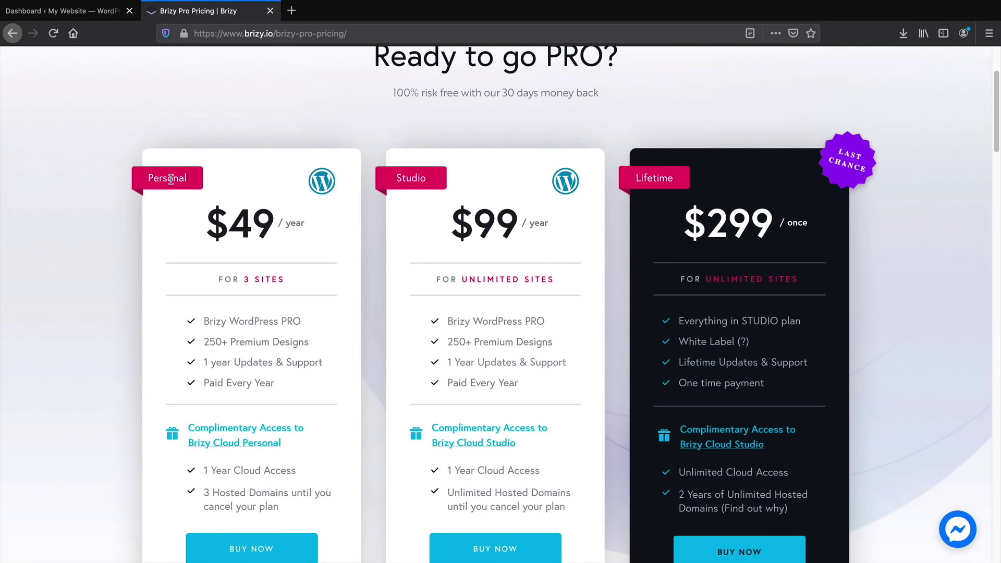
pyautogui.moveTo(219, 279); pyautogui.dragTo(304, 281)
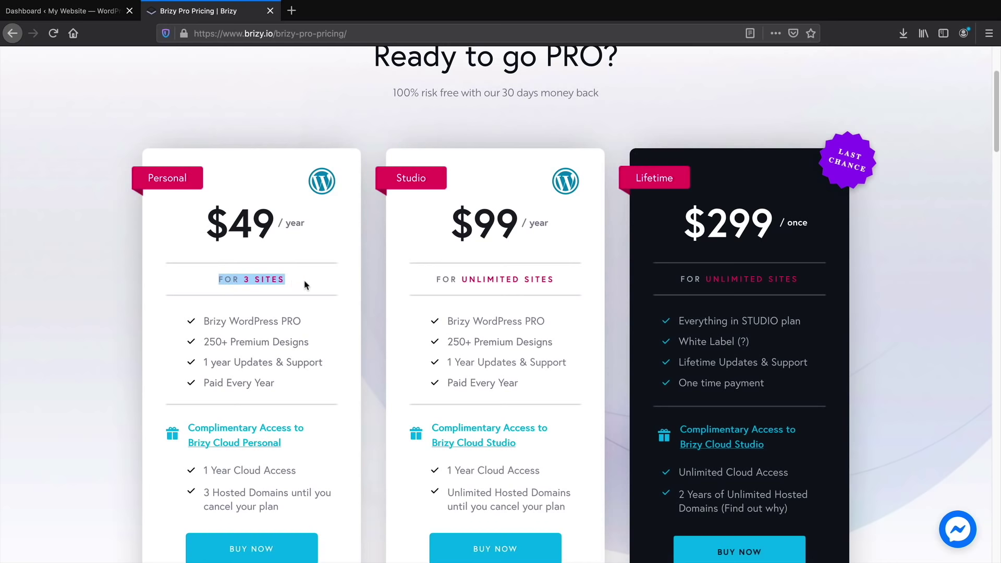
pyautogui.click(308, 283)
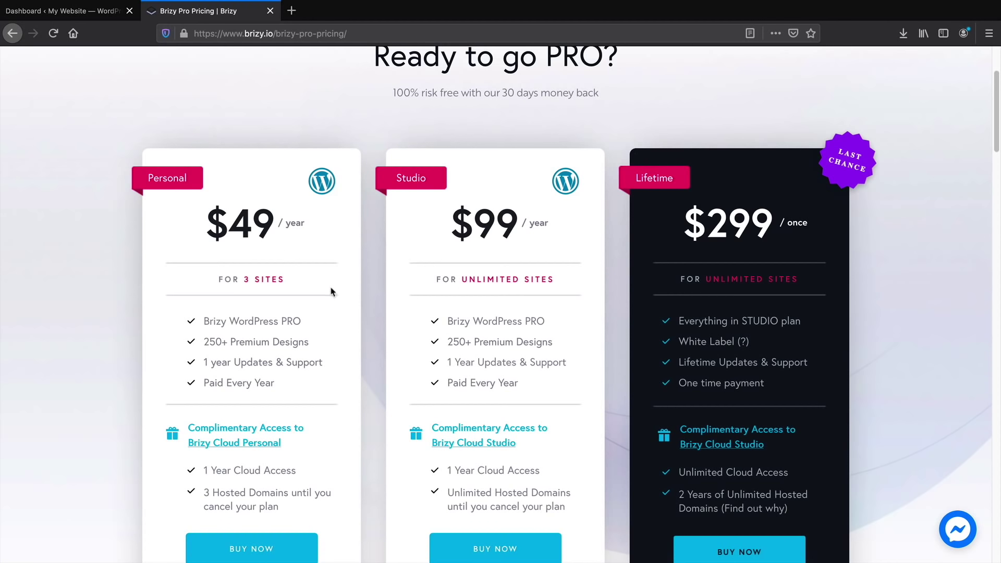
pyautogui.scroll(-2, 404, 307)
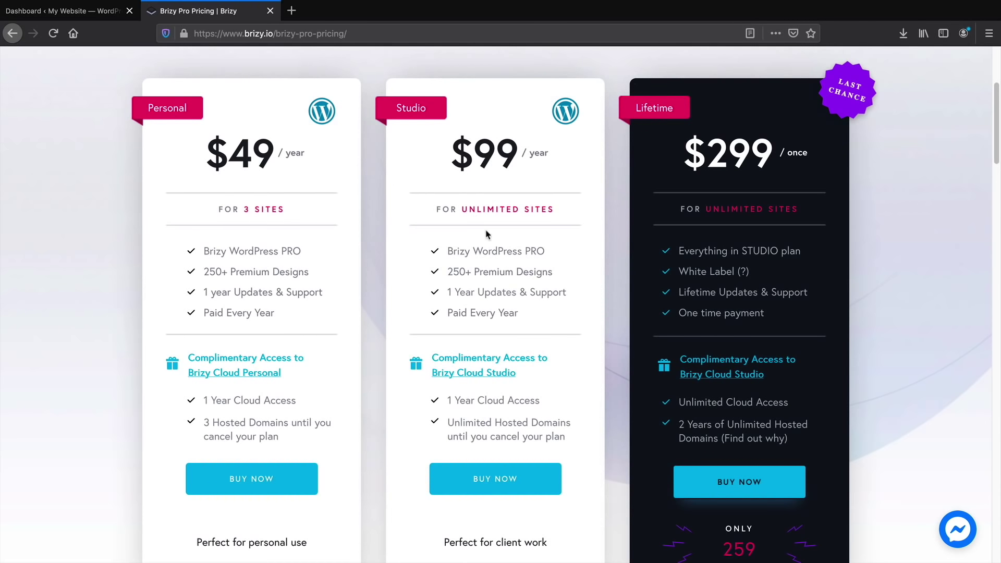
pyautogui.scroll(-1, 495, 232)
pyautogui.click(492, 456)
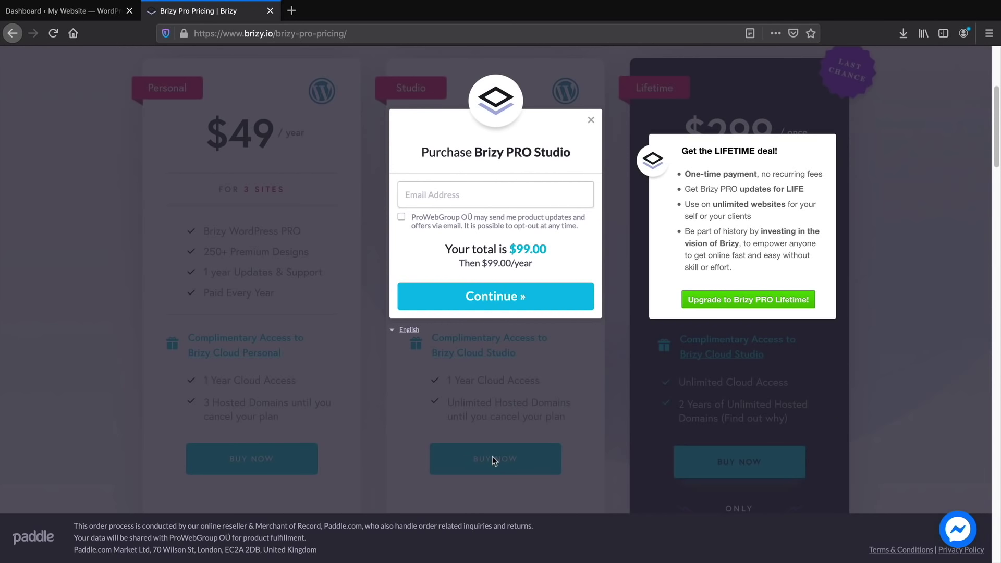
# Step: Close the checkout popups and log in to the Brizy account, solving the image captcha
pyautogui.click(591, 121)
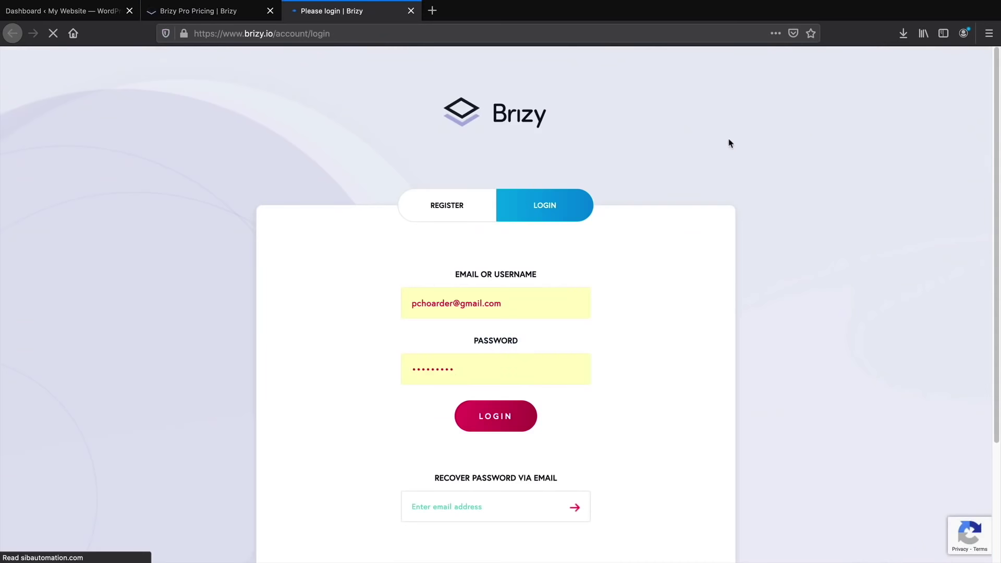
pyautogui.click(498, 415)
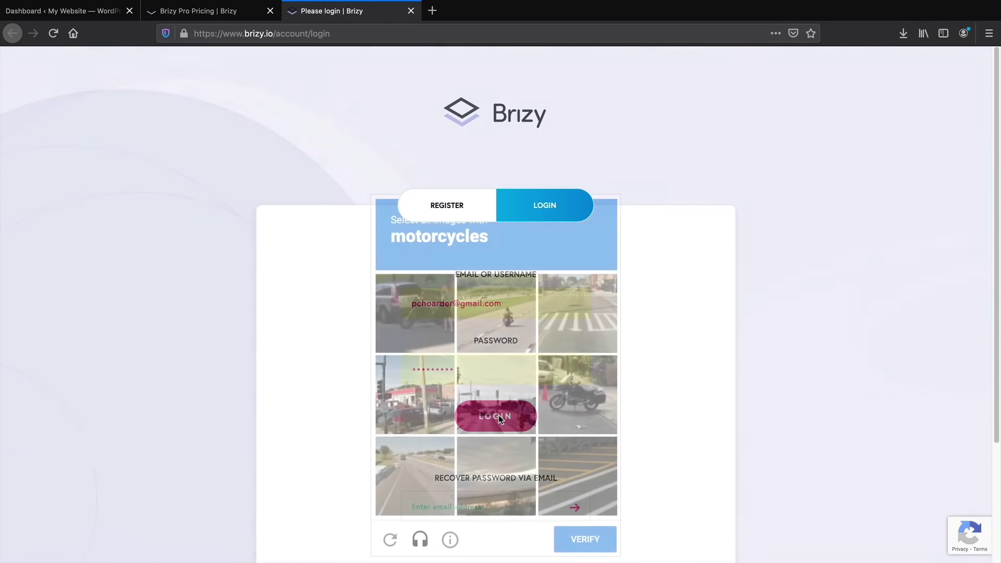
pyautogui.scroll(-2, 500, 392)
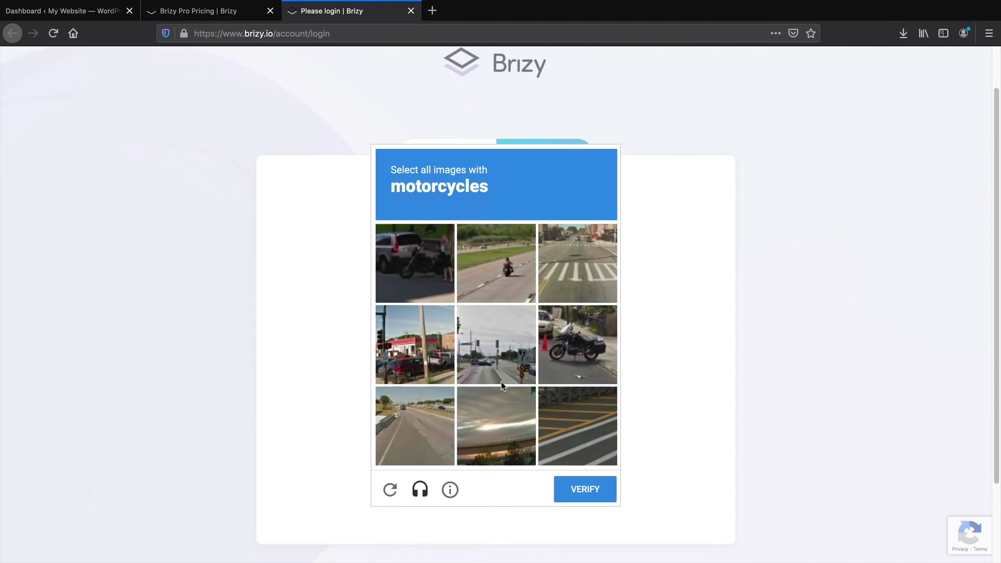
pyautogui.click(583, 341)
pyautogui.click(427, 258)
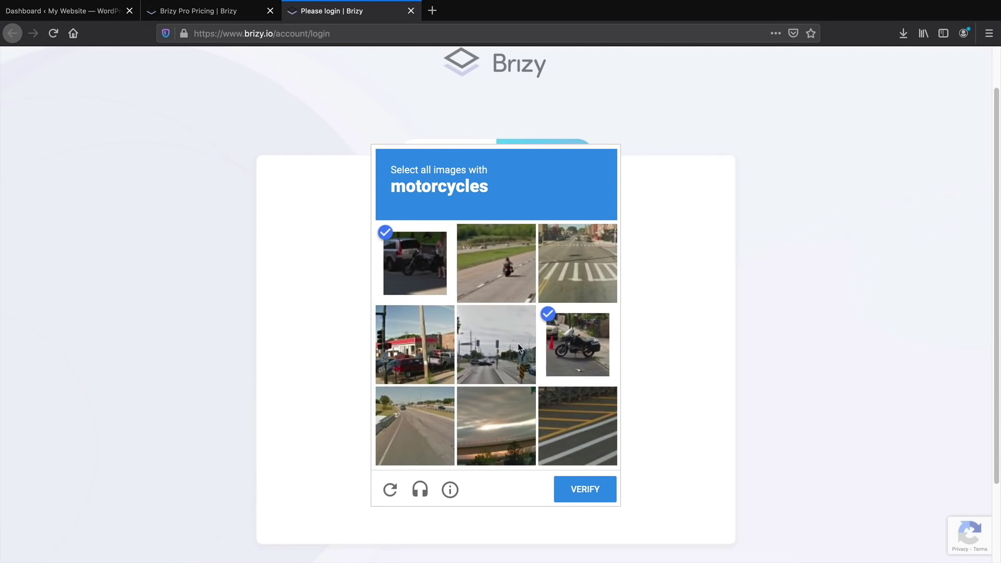
pyautogui.click(510, 277)
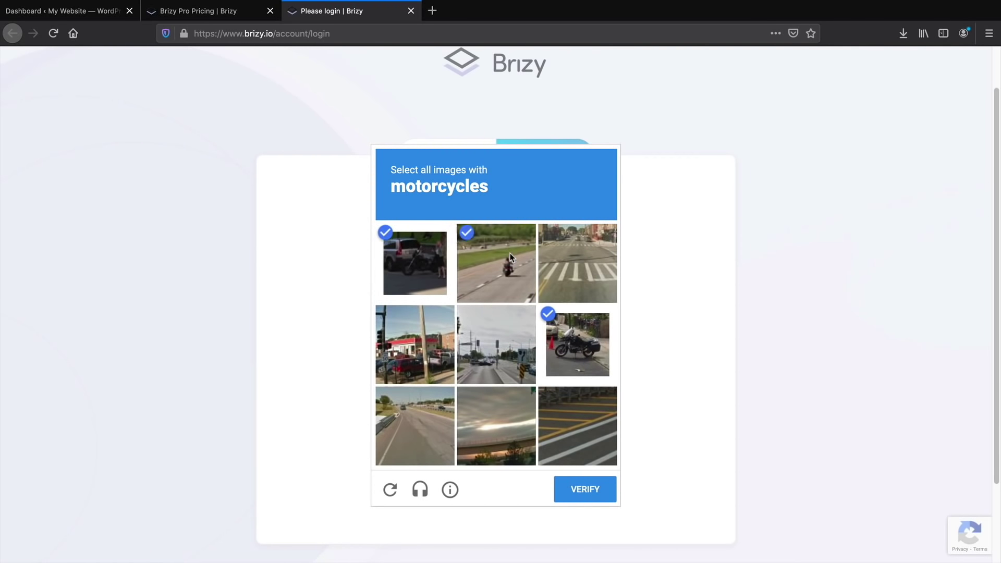
pyautogui.click(595, 491)
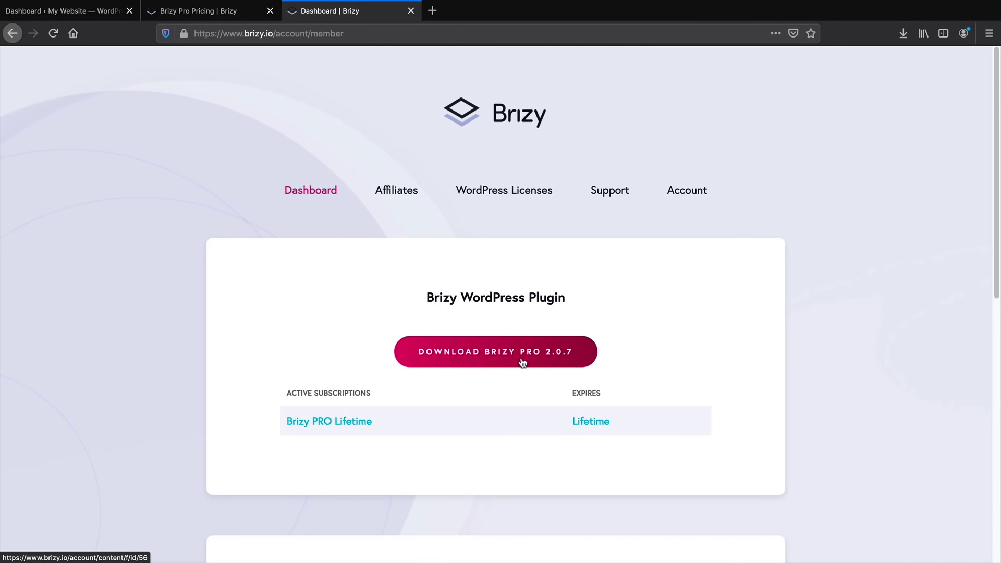
# Step: Save brizy-pro-2.0.7.zip, select the first key under WordPress Licenses, and return to WordPress
pyautogui.click(496, 360)
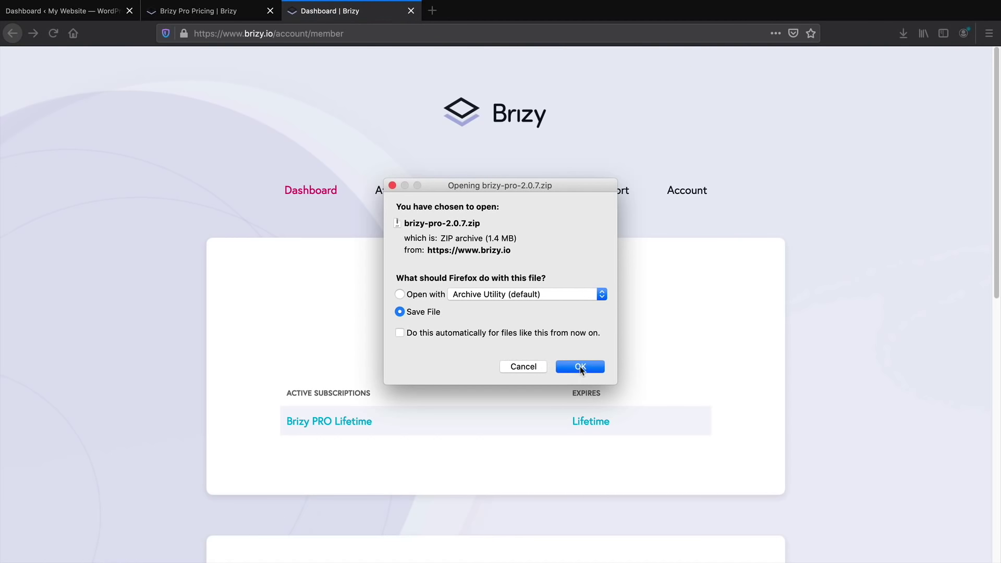
pyautogui.click(580, 366)
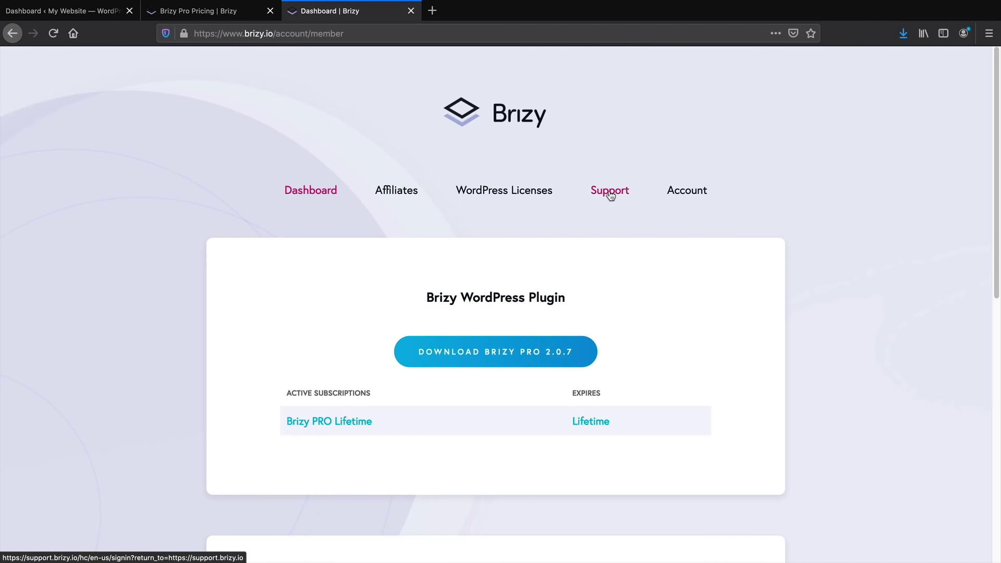
pyautogui.moveTo(691, 197)
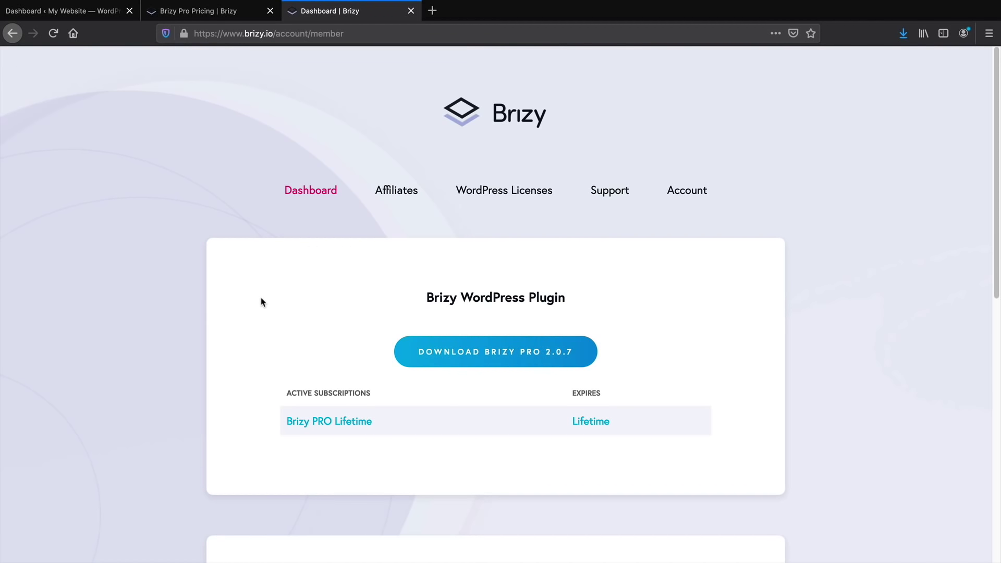
pyautogui.click(505, 194)
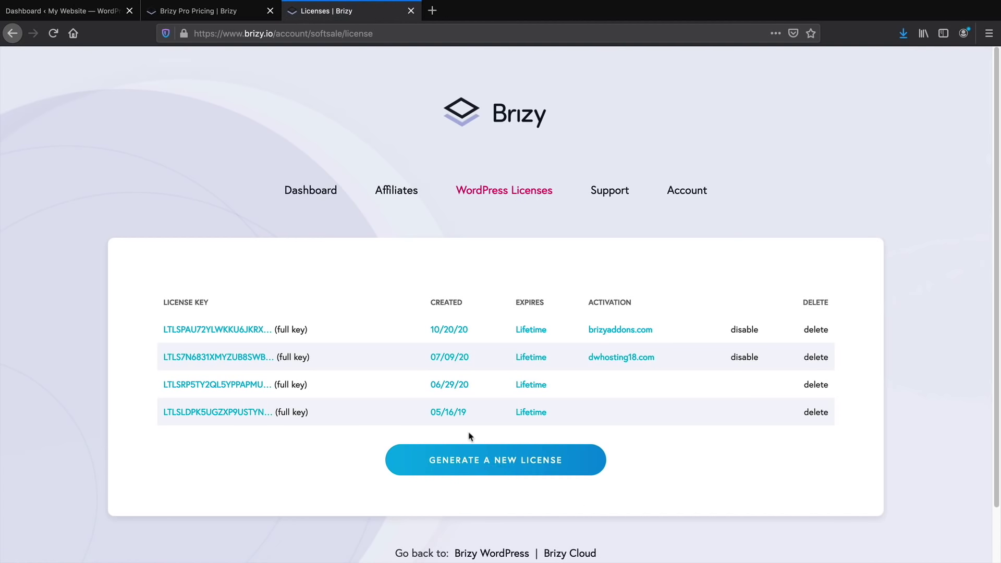
pyautogui.moveTo(169, 327); pyautogui.dragTo(266, 328)
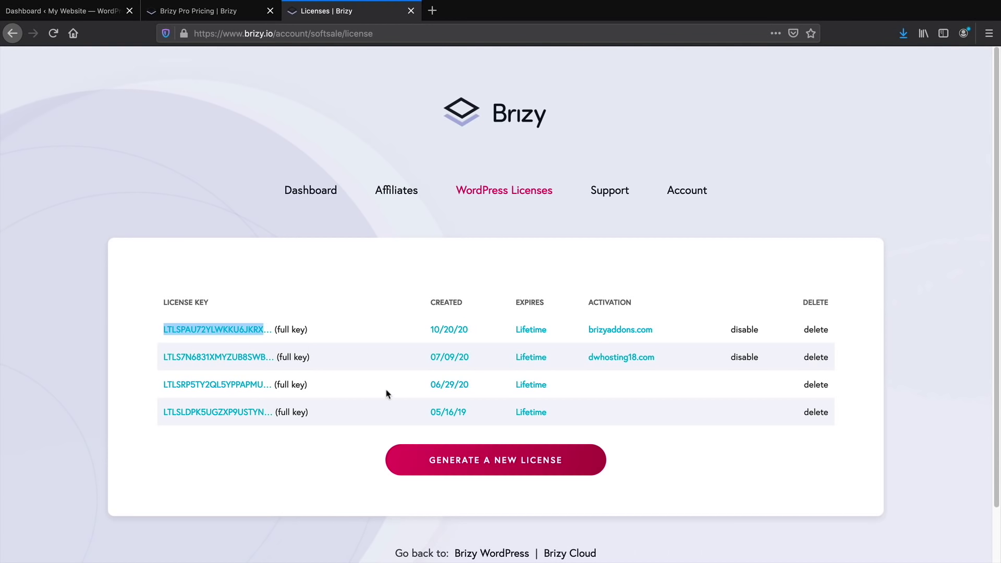
pyautogui.click(96, 12)
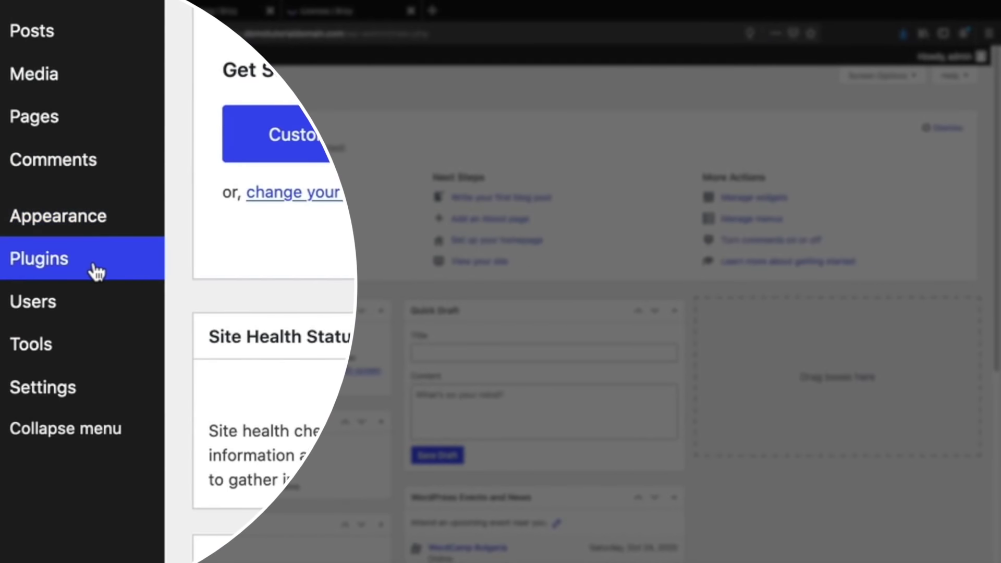
# Step: Open Plugins > Add New and scroll through the featured plugins
pyautogui.moveTo(40, 274)
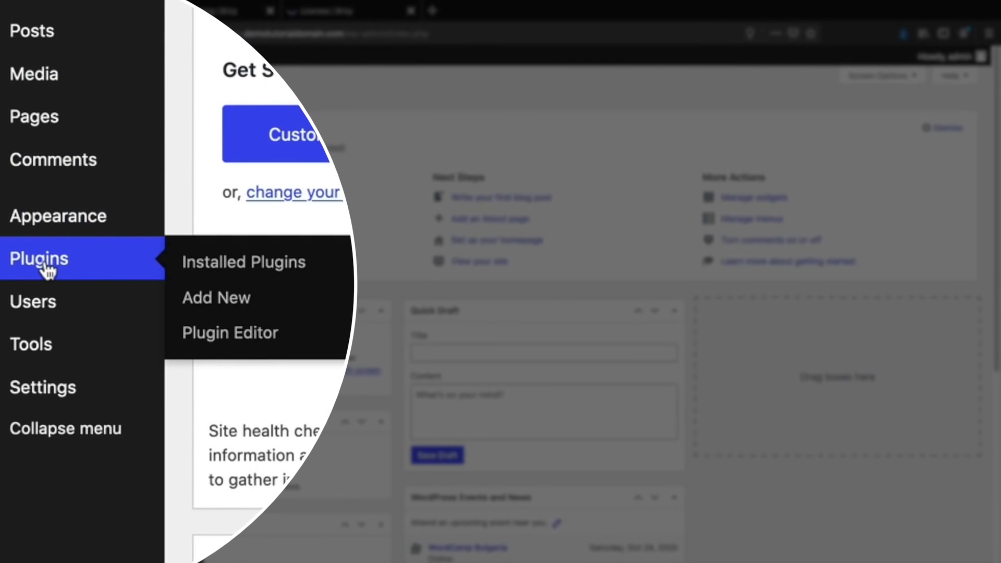
pyautogui.click(230, 303)
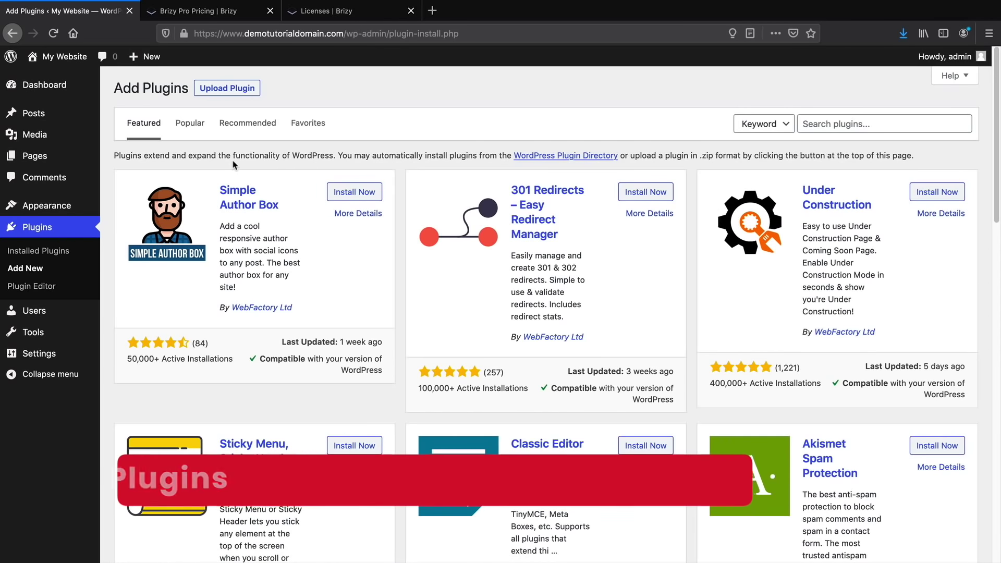
pyautogui.scroll(-10, 344, 296)
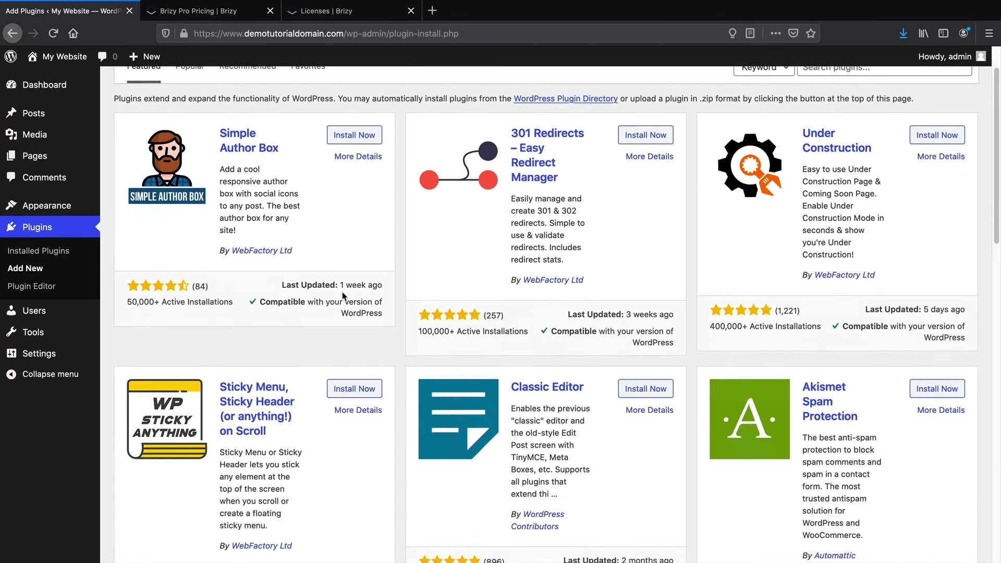
pyautogui.scroll(-4, 343, 296)
pyautogui.scroll(1, 343, 295)
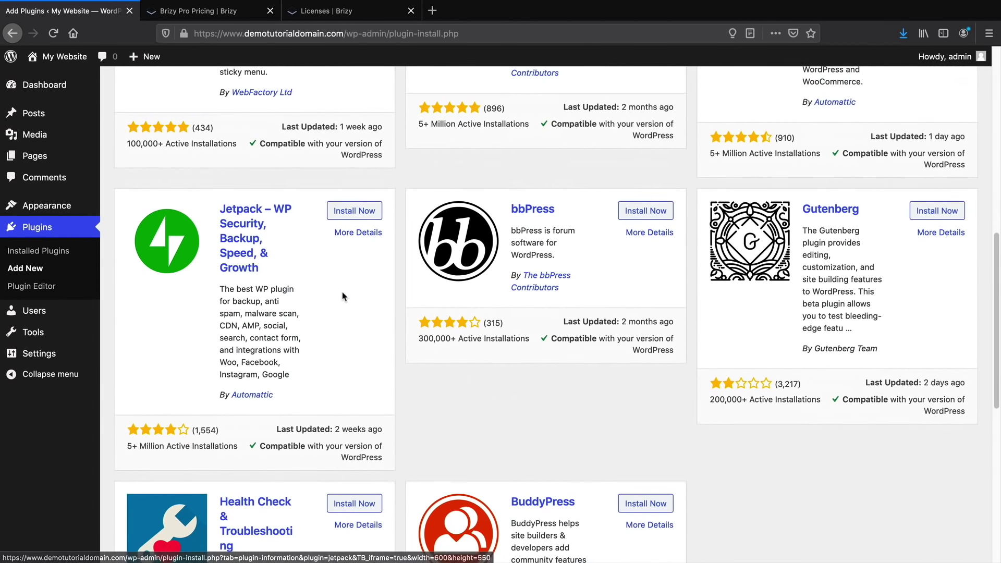
pyautogui.scroll(-5, 342, 296)
pyautogui.scroll(5, 343, 296)
pyautogui.scroll(10, 343, 296)
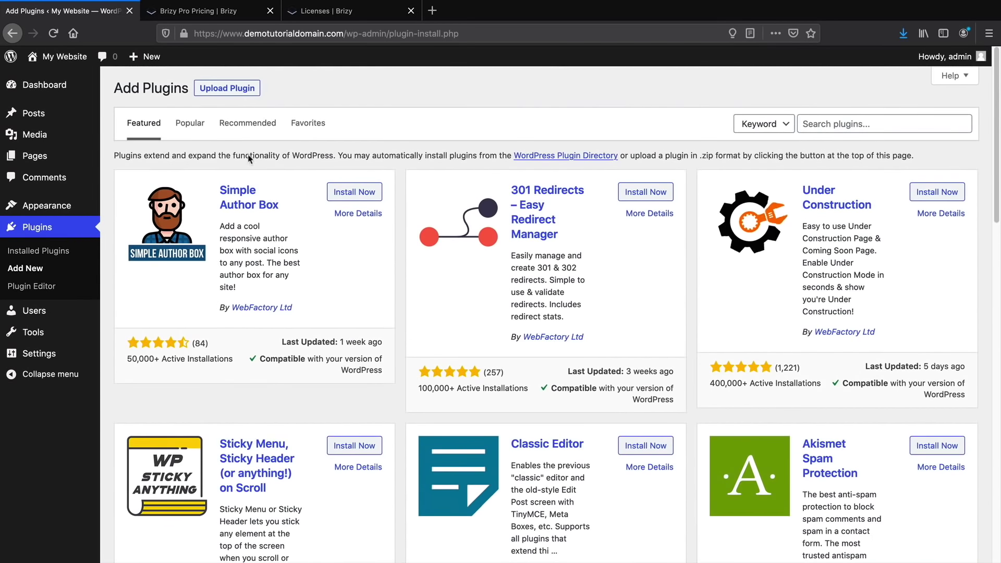
# Step: Switch to the Popular plugins list and browse it
pyautogui.click(203, 130)
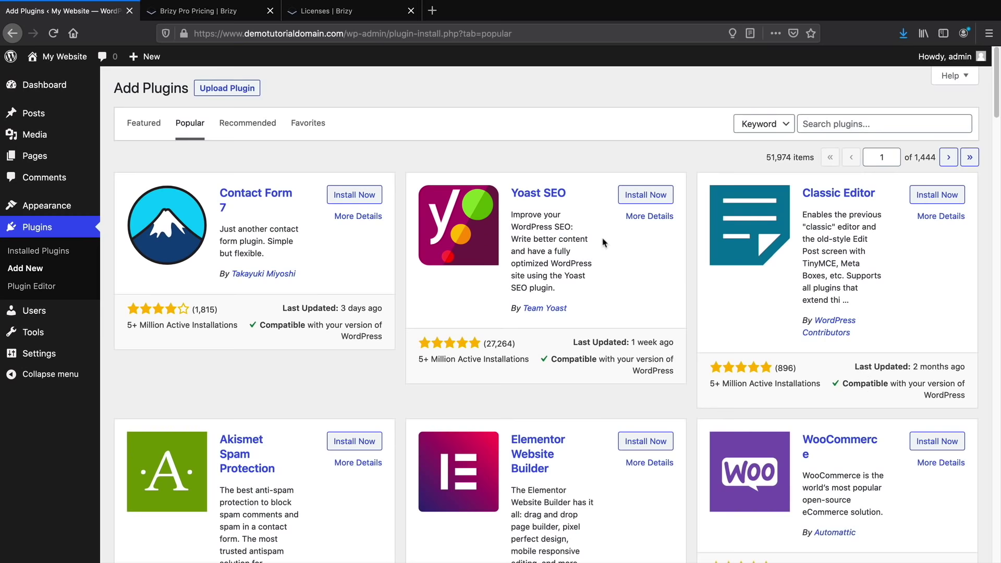
pyautogui.scroll(-10, 328, 281)
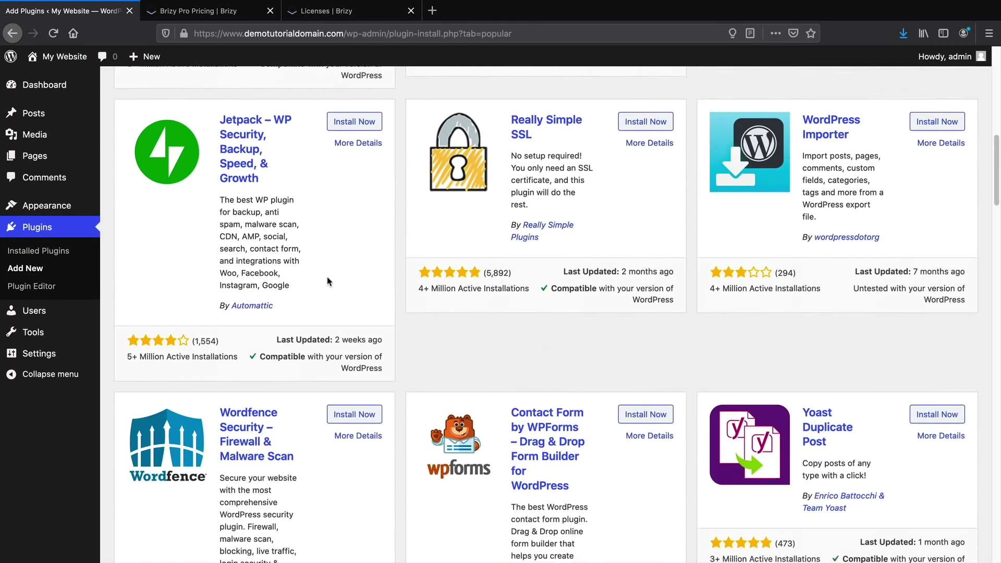
pyautogui.scroll(-10, 328, 282)
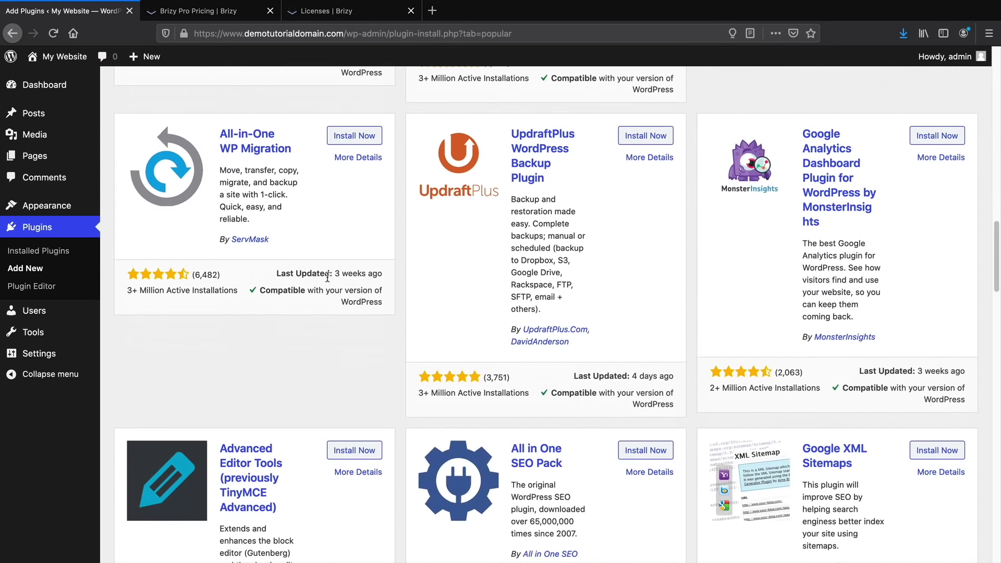
pyautogui.scroll(-15, 329, 282)
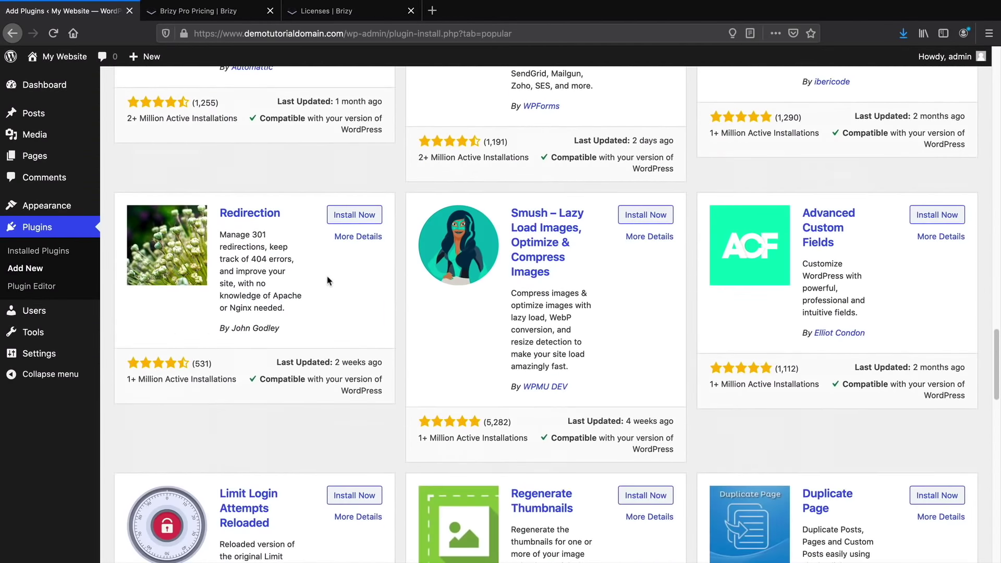
pyautogui.scroll(-10, 328, 281)
pyautogui.scroll(20, 328, 282)
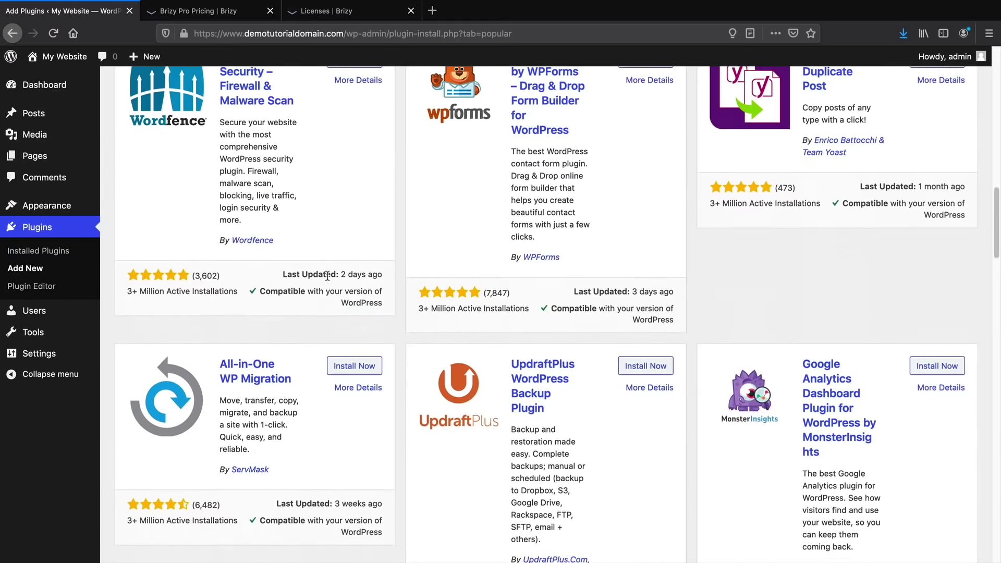
pyautogui.scroll(15, 327, 276)
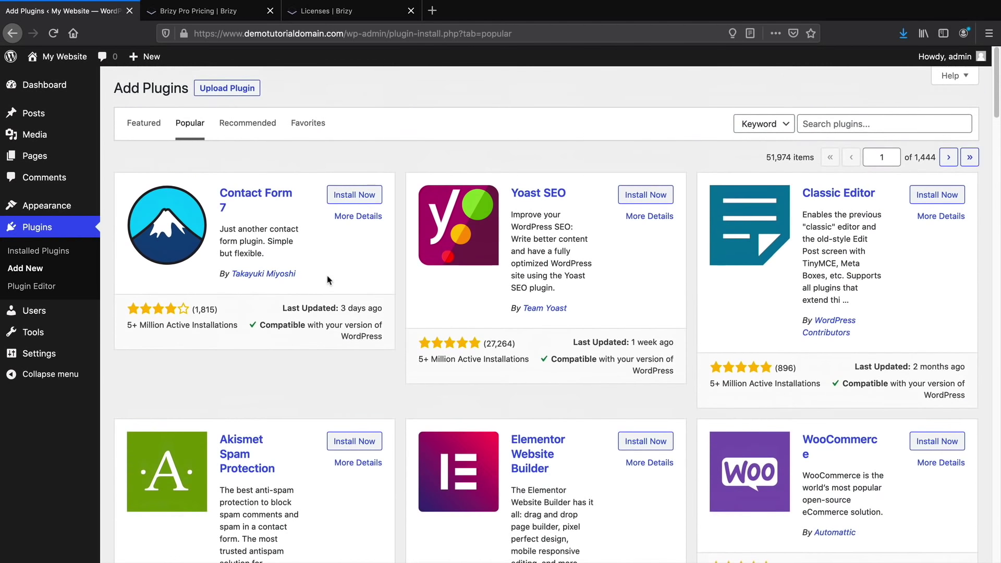
# Step: Upload brizy-pro-2.0.7.zip as a plugin, install it, and activate Brizy Pro
pyautogui.click(219, 93)
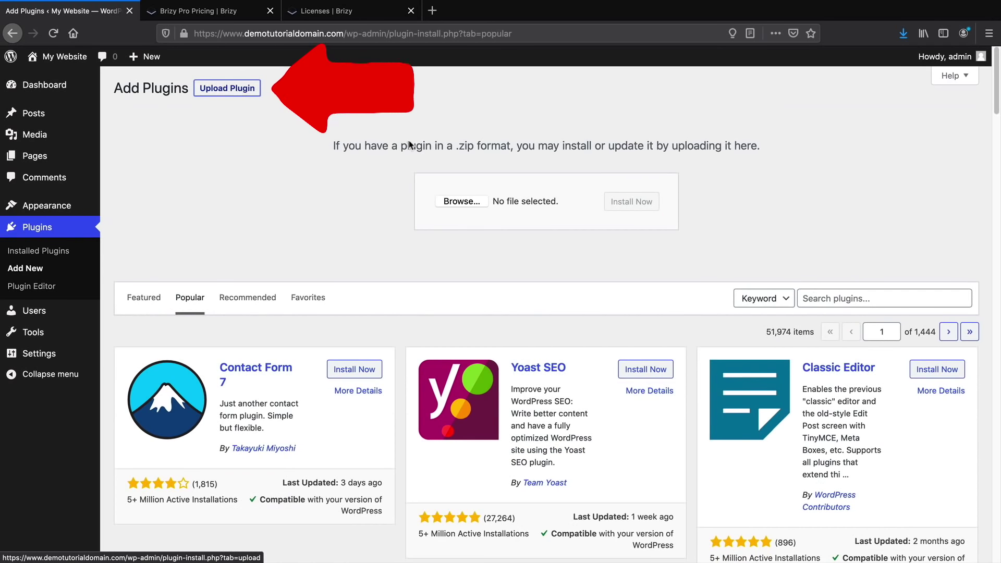
pyautogui.click(461, 202)
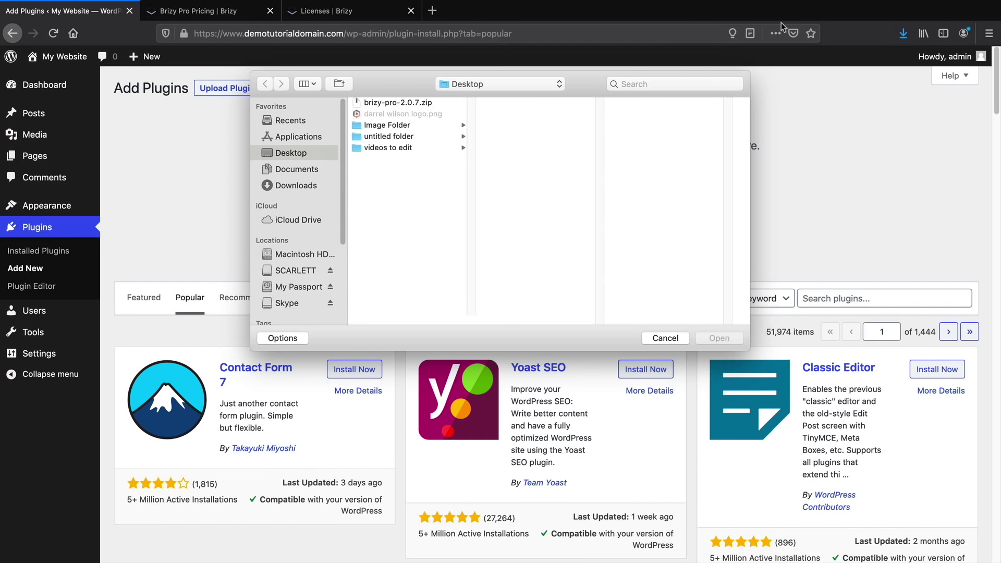
pyautogui.click(401, 103)
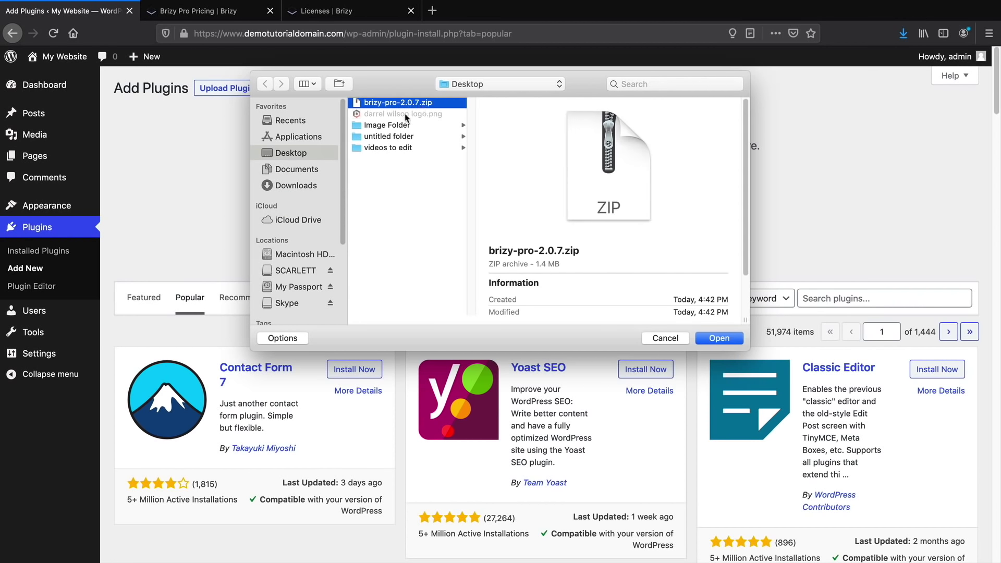
pyautogui.click(719, 339)
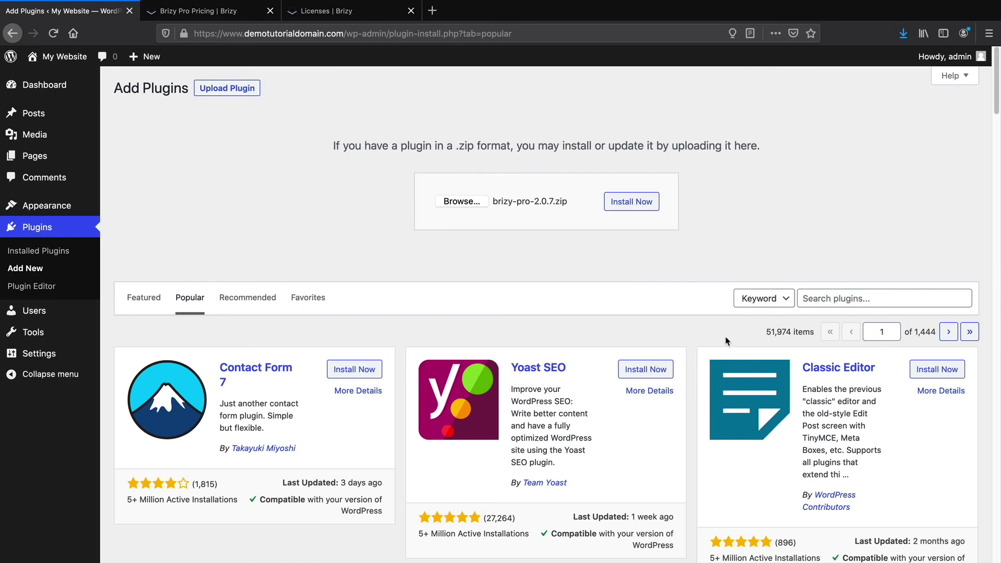
pyautogui.click(629, 208)
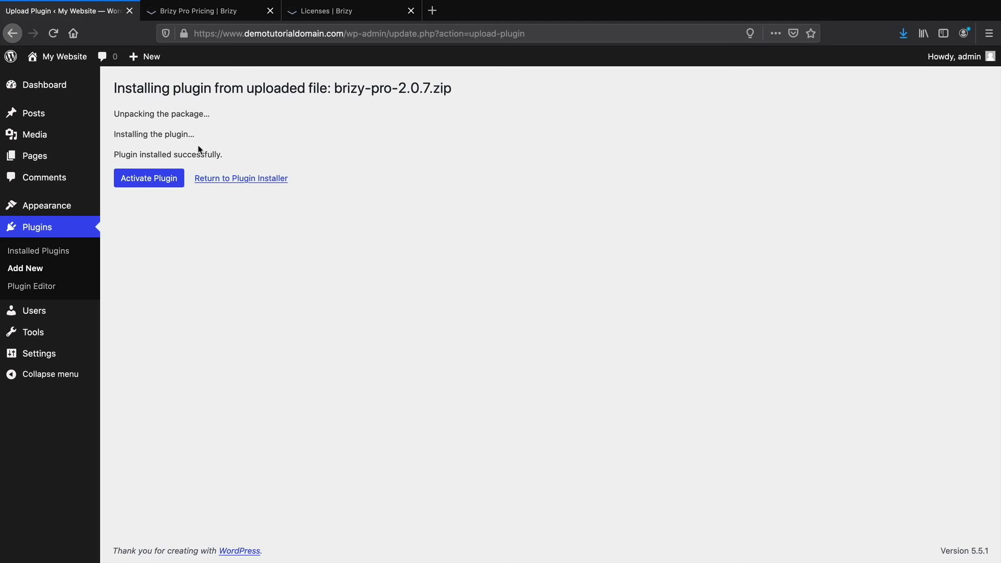
pyautogui.click(141, 183)
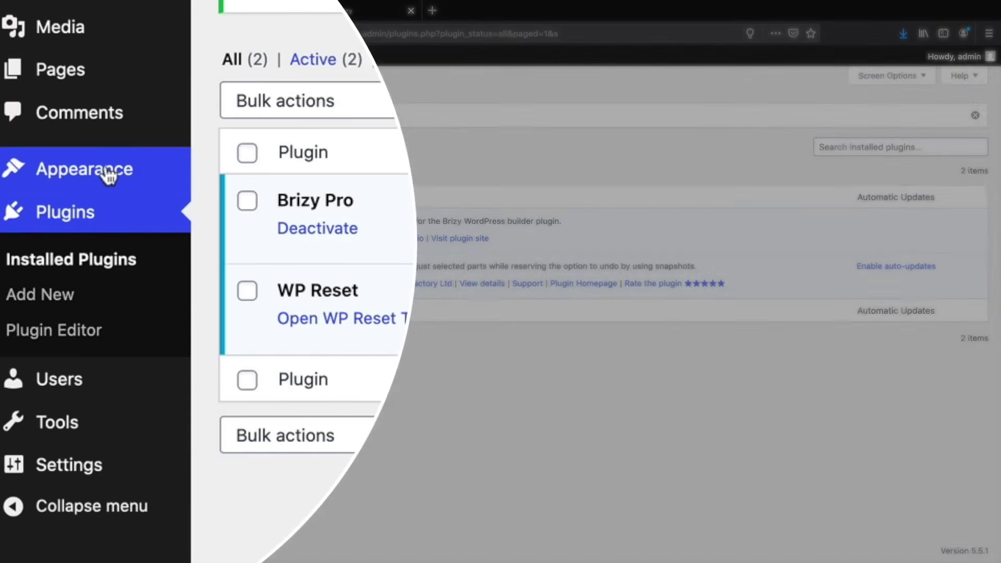
pyautogui.moveTo(27, 208)
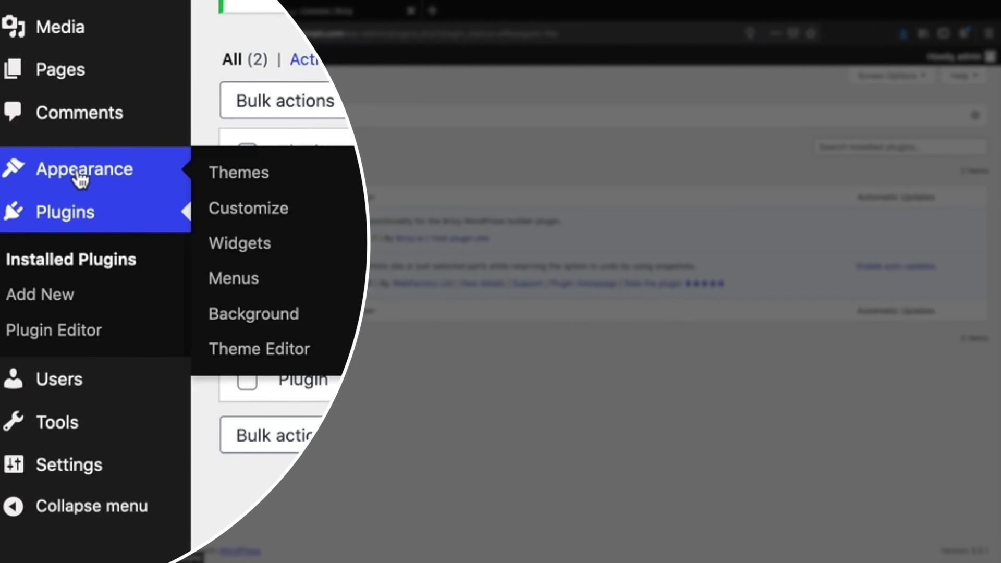
pyautogui.click(245, 173)
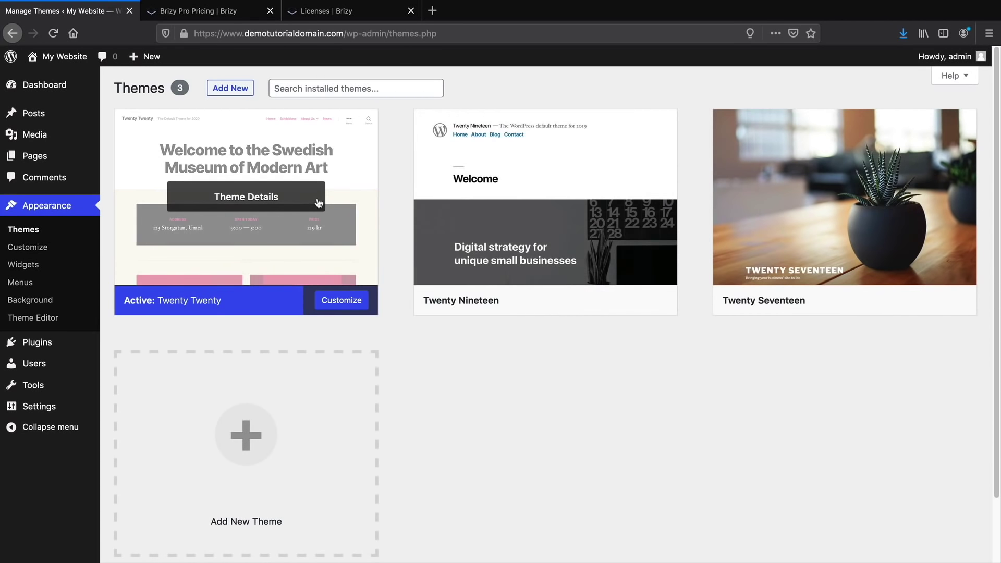
pyautogui.click(235, 89)
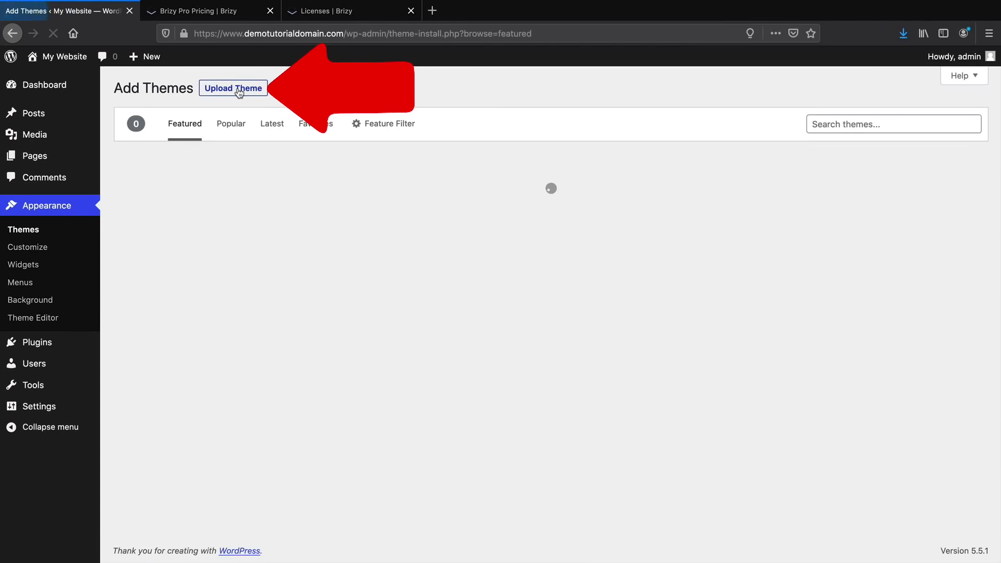
pyautogui.click(231, 125)
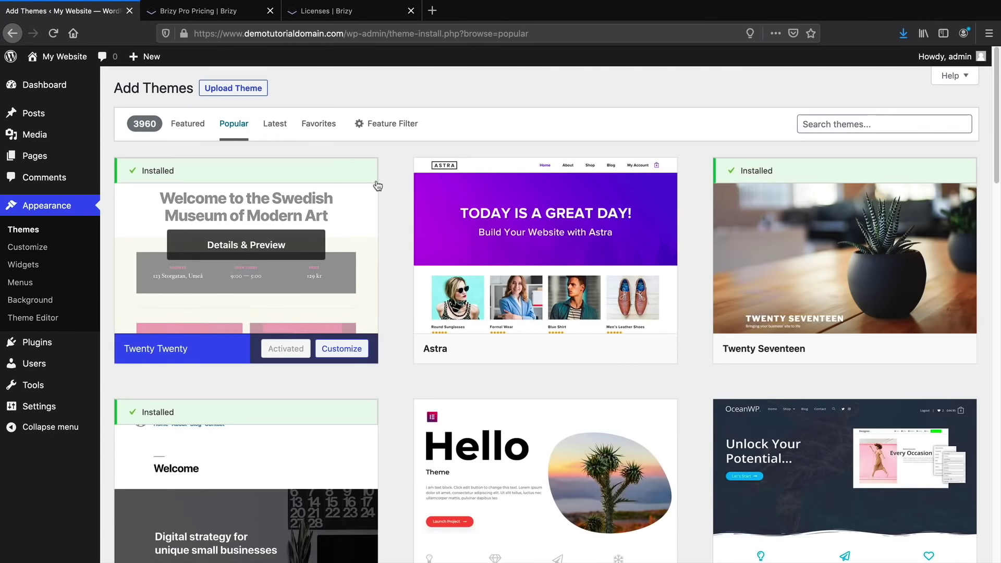
pyautogui.scroll(-3, 391, 198)
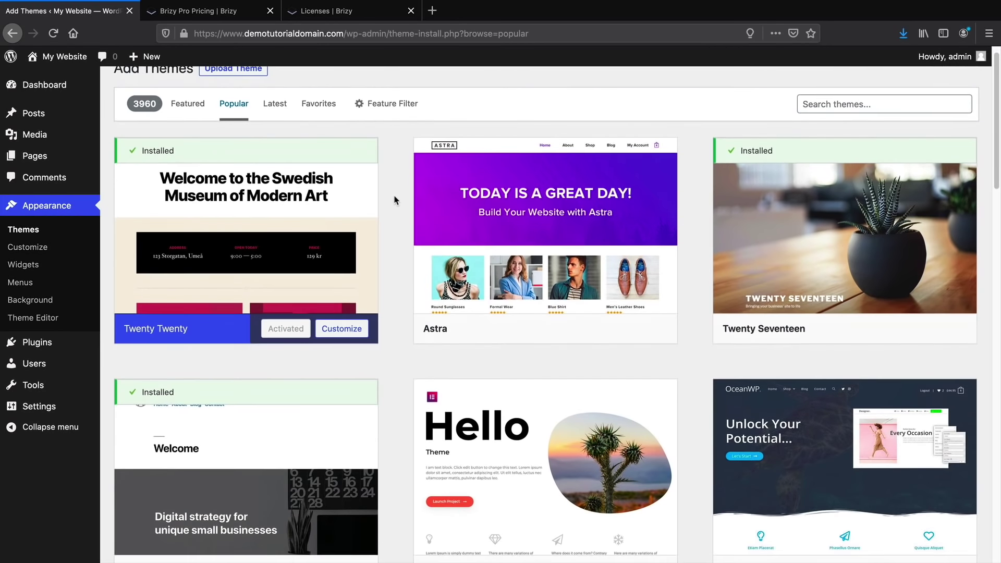
pyautogui.scroll(-2, 396, 198)
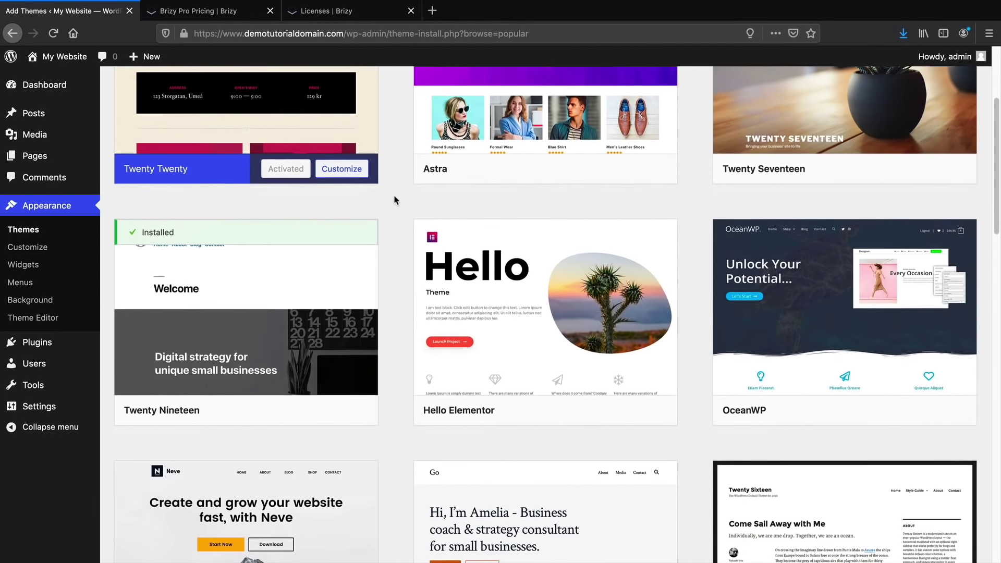
pyautogui.scroll(4, 397, 196)
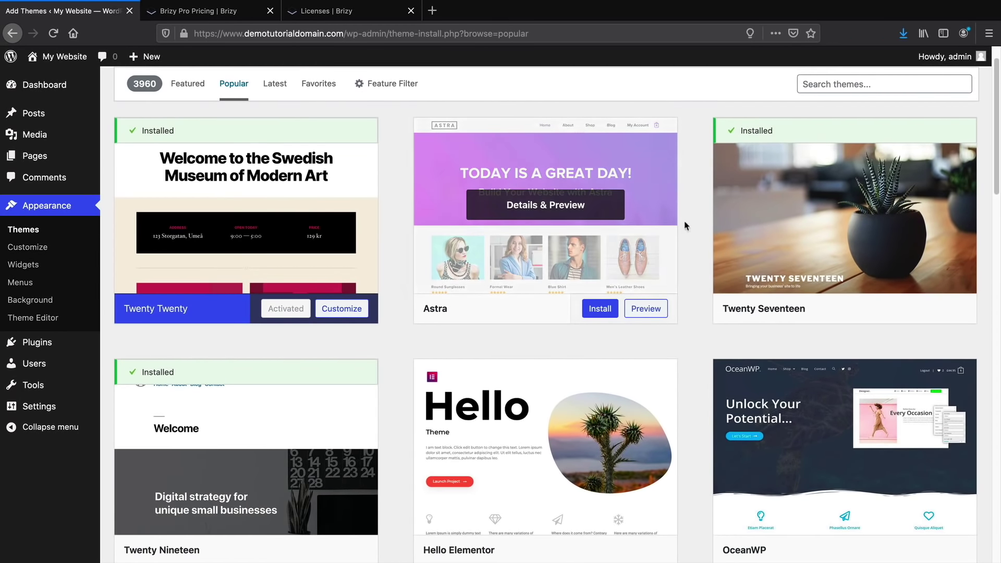
pyautogui.scroll(-5, 574, 276)
pyautogui.scroll(-5, 574, 276)
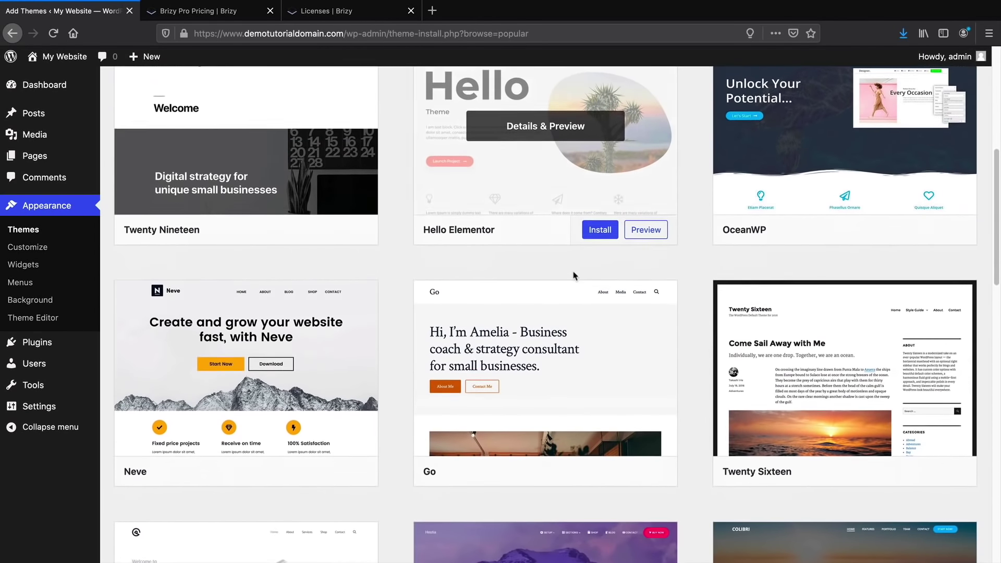
pyautogui.scroll(-4, 574, 276)
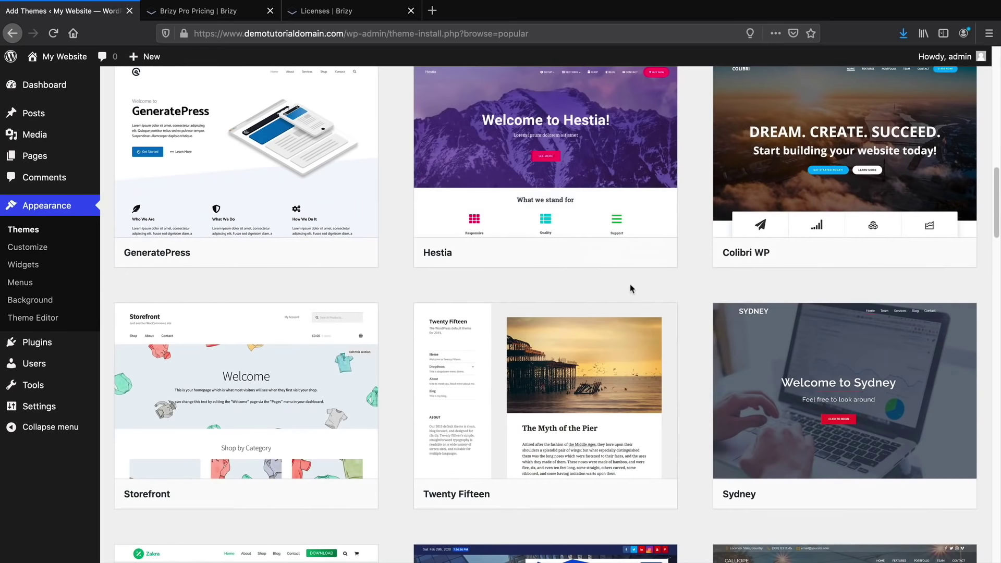
pyautogui.scroll(-6, 701, 316)
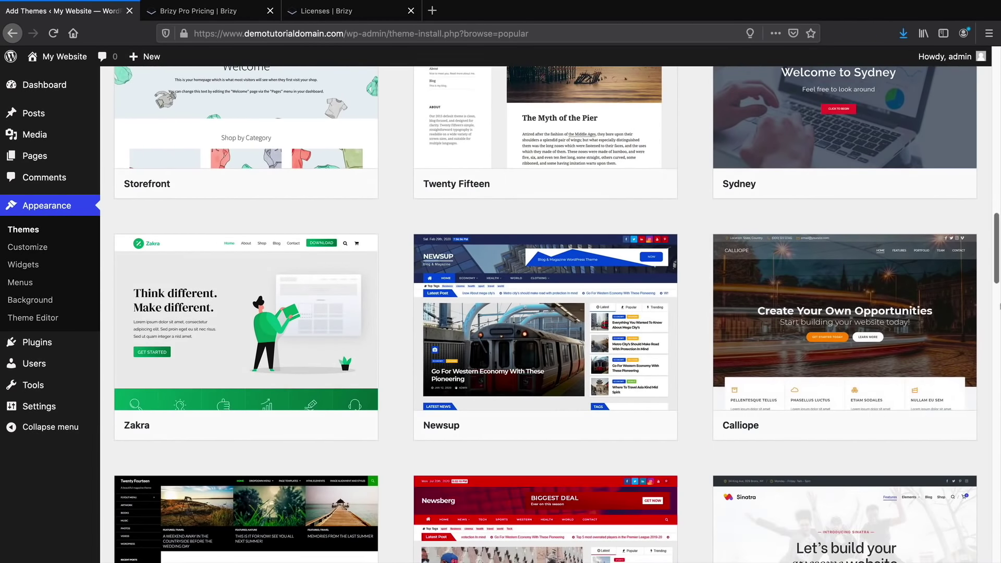
pyautogui.scroll(-4, 995, 277)
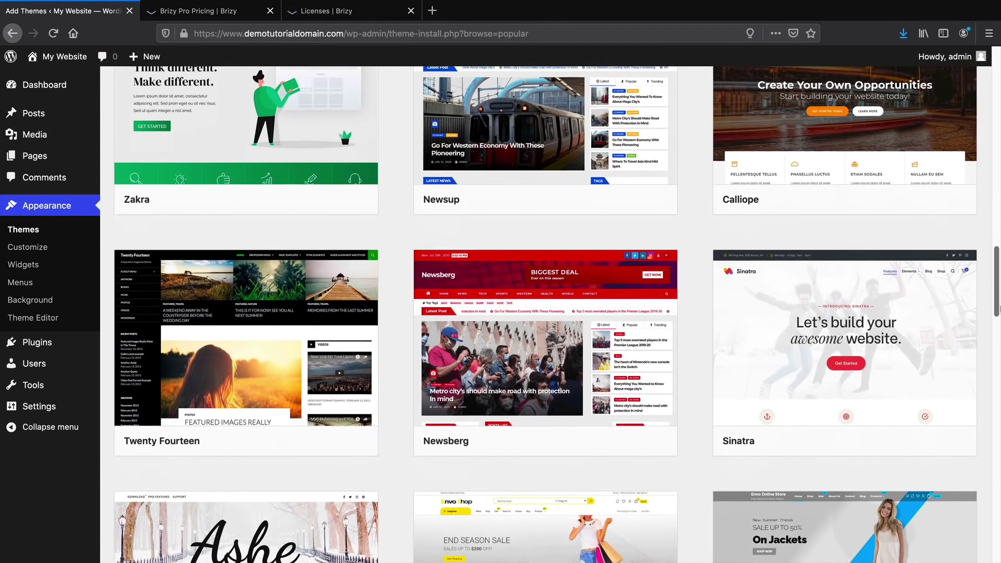
pyautogui.scroll(-1, 996, 282)
pyautogui.moveTo(797, 299)
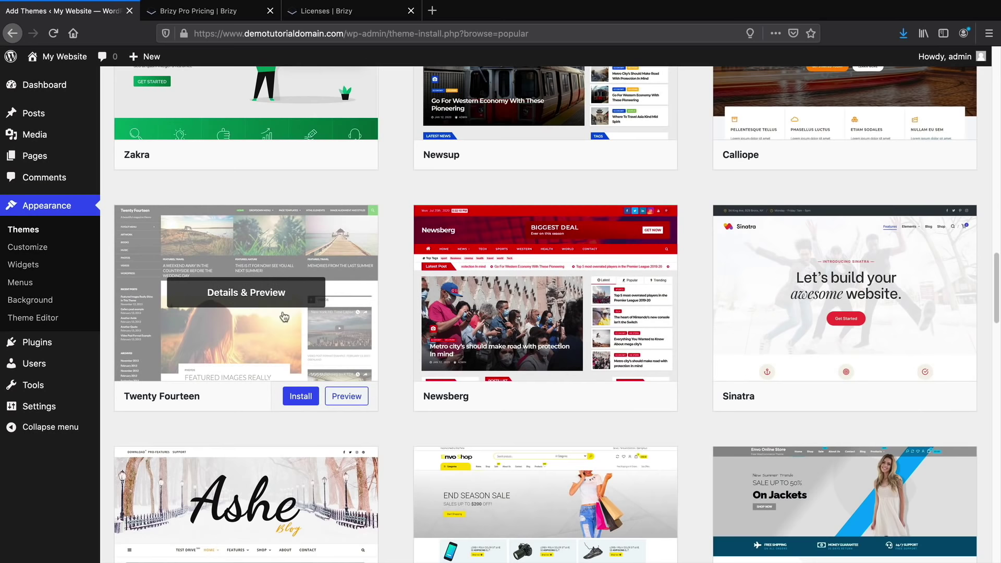
pyautogui.moveTo(995, 307); pyautogui.dragTo(992, 94)
pyautogui.click(889, 129)
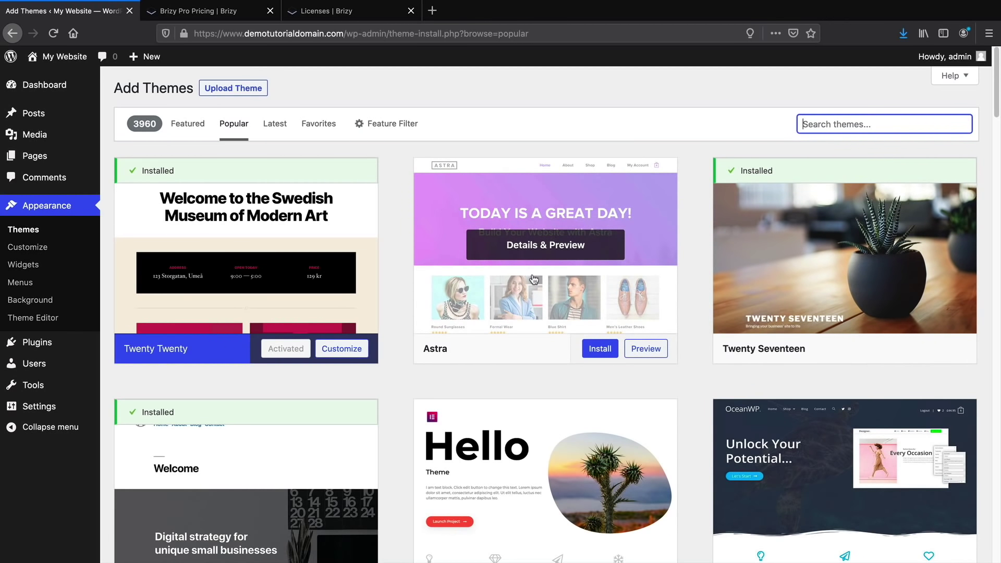
# Step: Search the theme directory for 'gutenix' and open the Gutenix theme's details
pyautogui.scroll(-3, 536, 261)
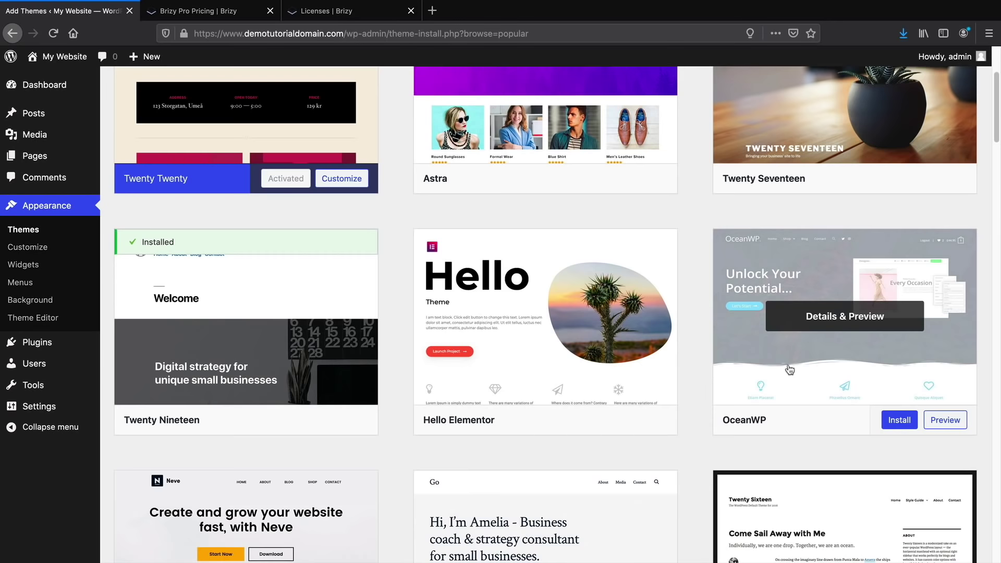
pyautogui.scroll(-2, 790, 369)
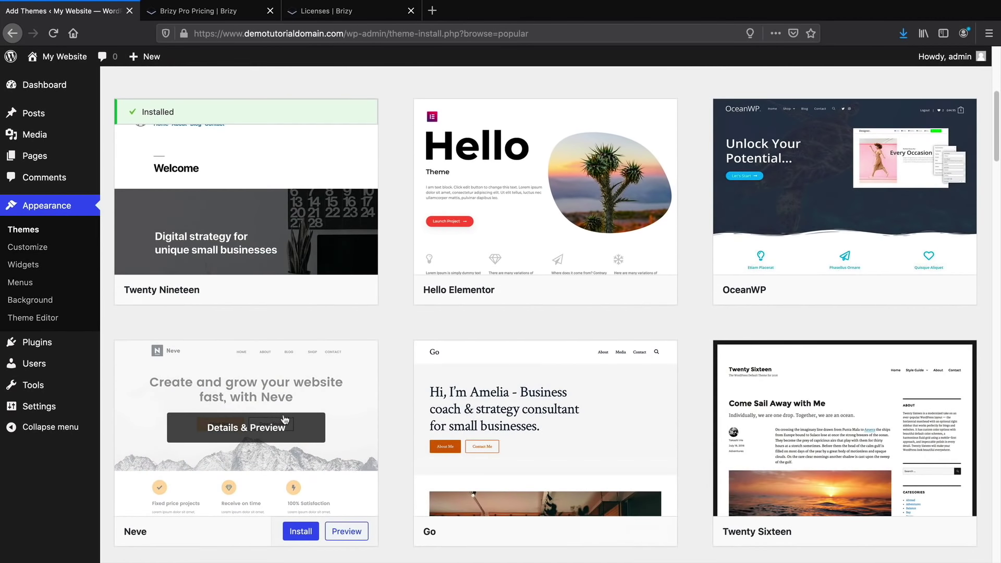
pyautogui.scroll(3, 297, 421)
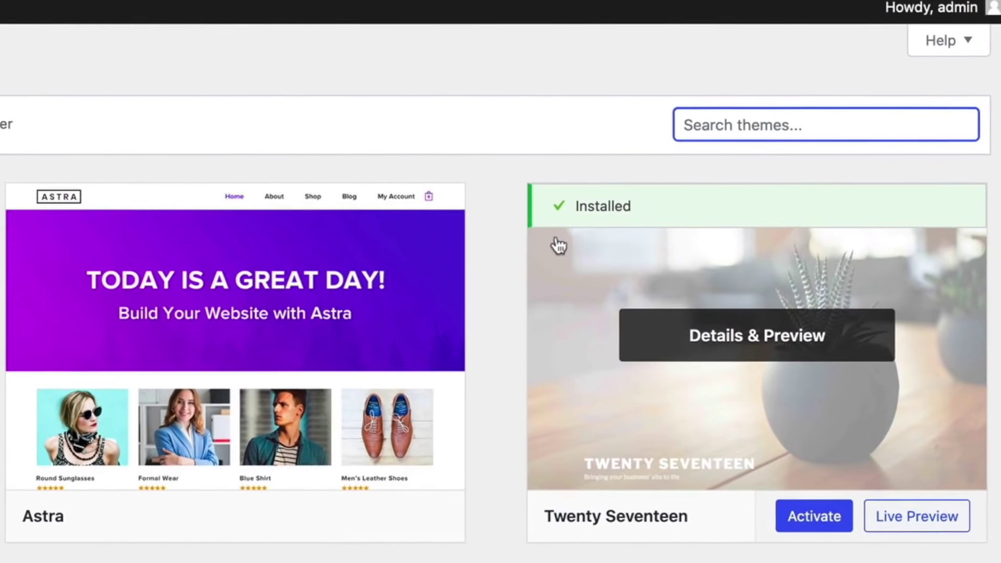
pyautogui.write('gutenix')
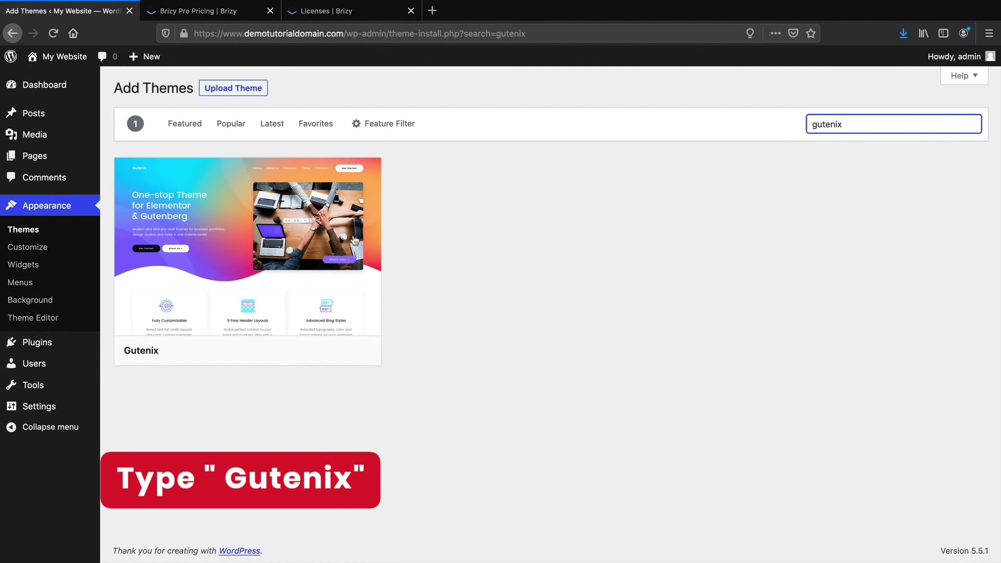
pyautogui.moveTo(234, 245)
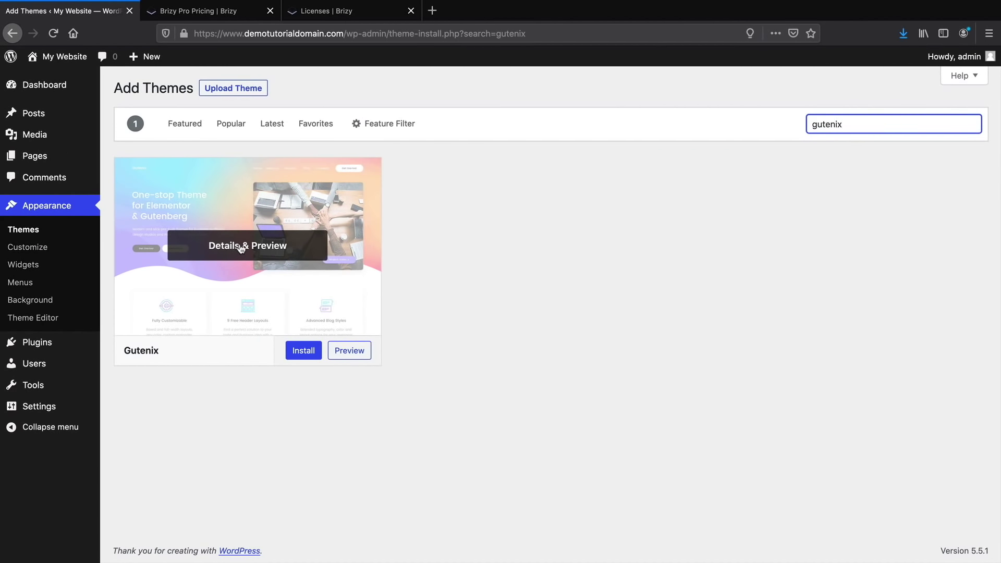
pyautogui.click(246, 250)
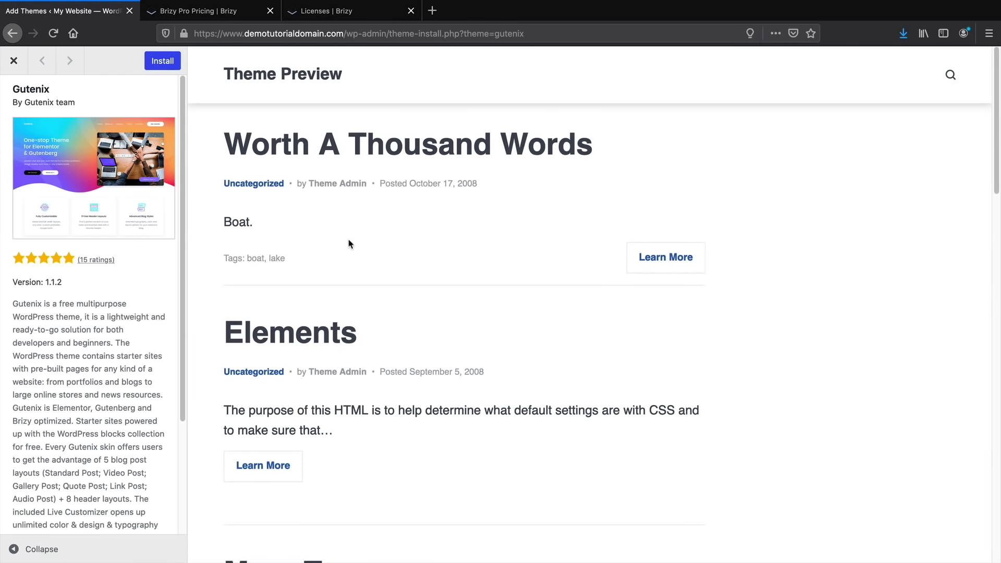
# Step: Install and activate the Gutenix theme
pyautogui.scroll(-10, 348, 244)
pyautogui.scroll(10, 349, 242)
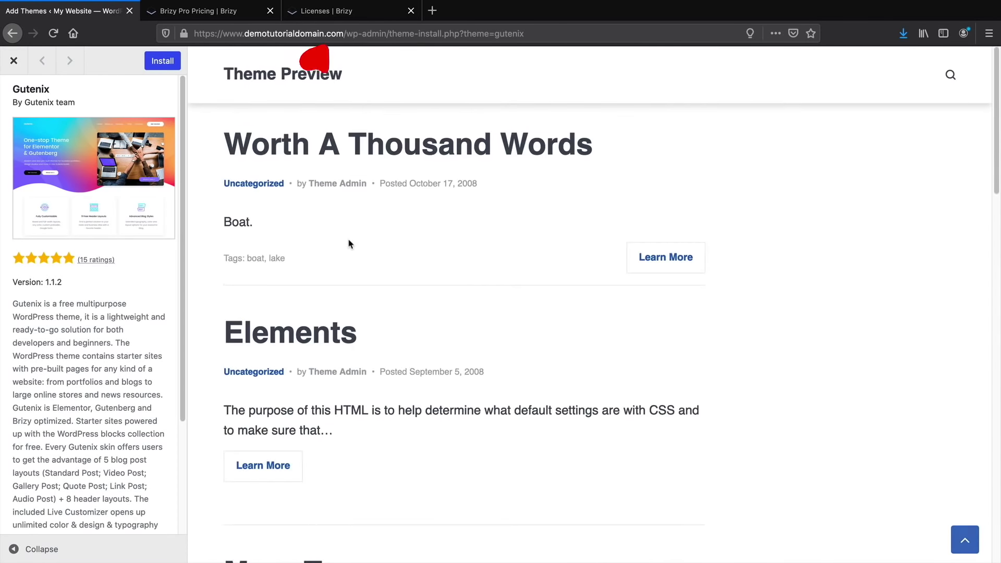
pyautogui.click(164, 63)
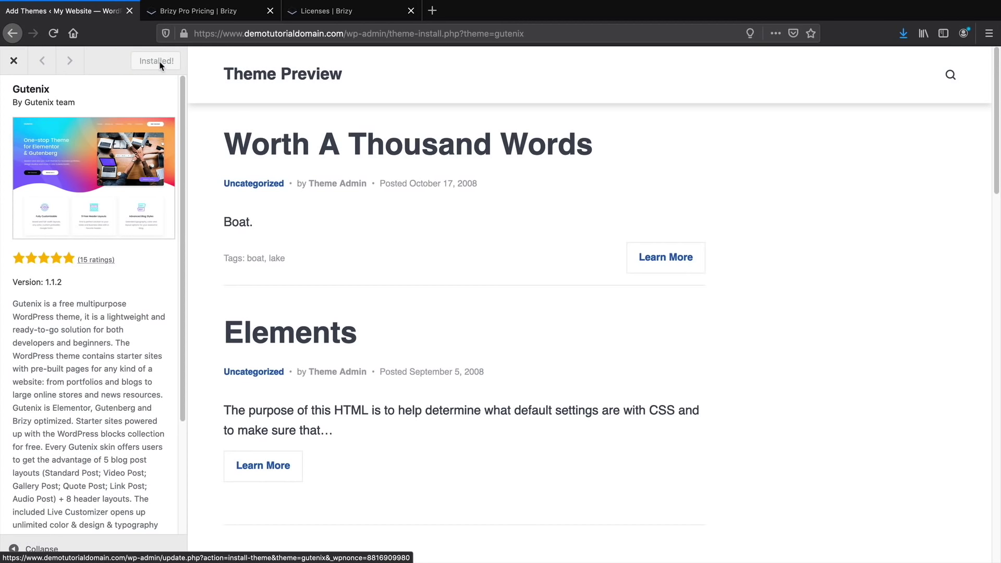
pyautogui.click(160, 64)
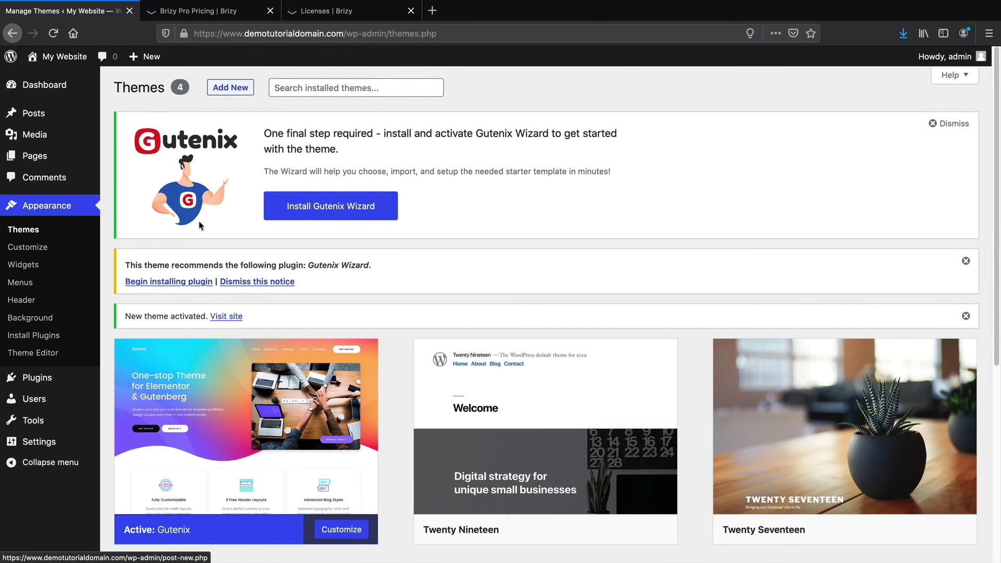
pyautogui.scroll(-2, 239, 306)
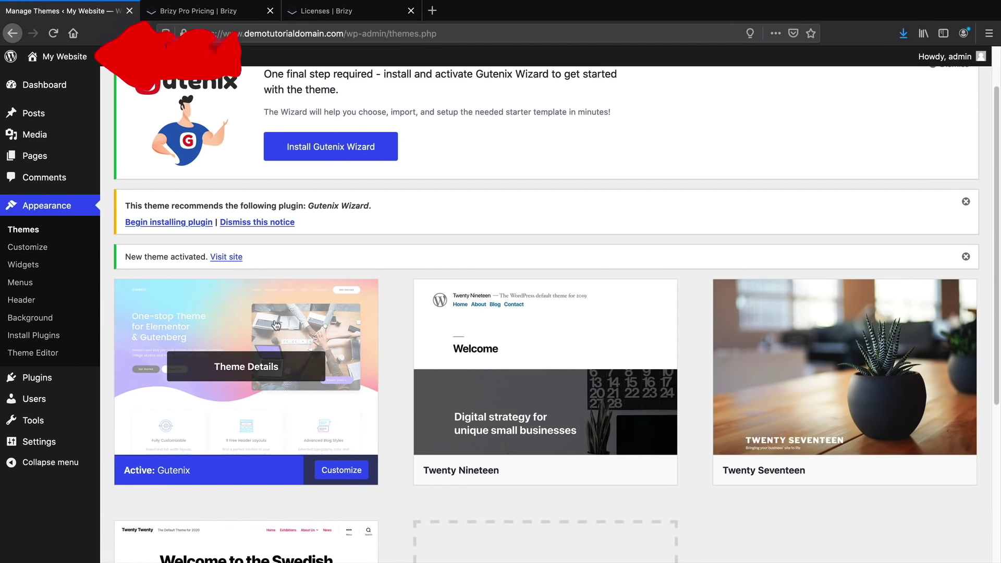
pyautogui.scroll(2, 276, 323)
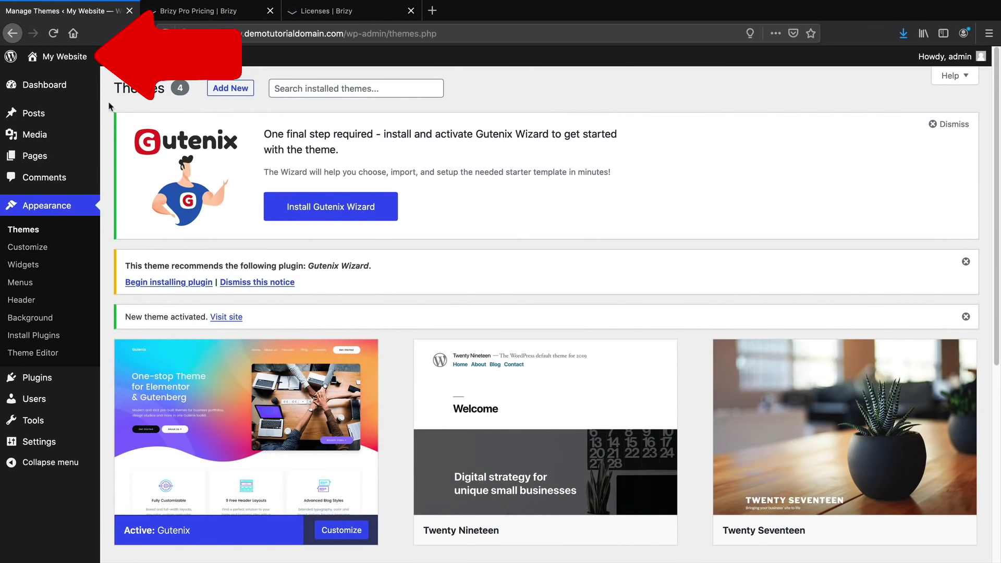
# Step: View the live Gutenix front page with its Hello world! post, then return to the Dashboard
pyautogui.moveTo(60, 57)
pyautogui.click(57, 83)
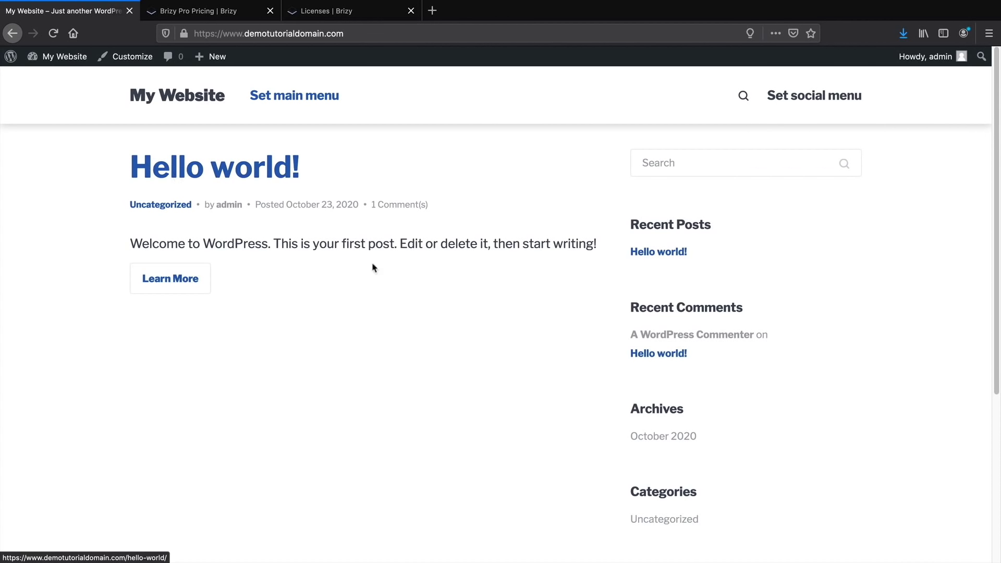
pyautogui.scroll(-5, 686, 229)
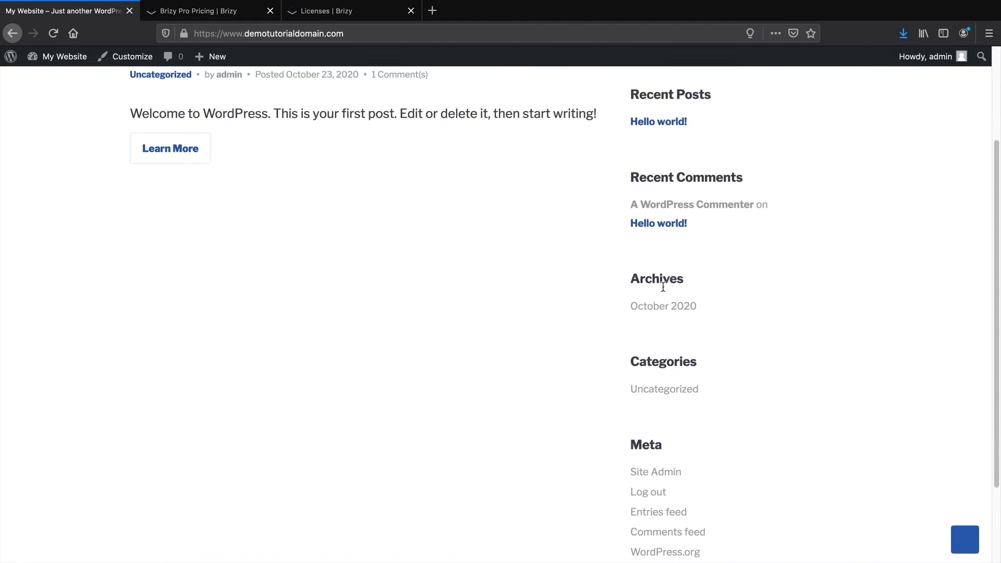
pyautogui.scroll(-4, 665, 282)
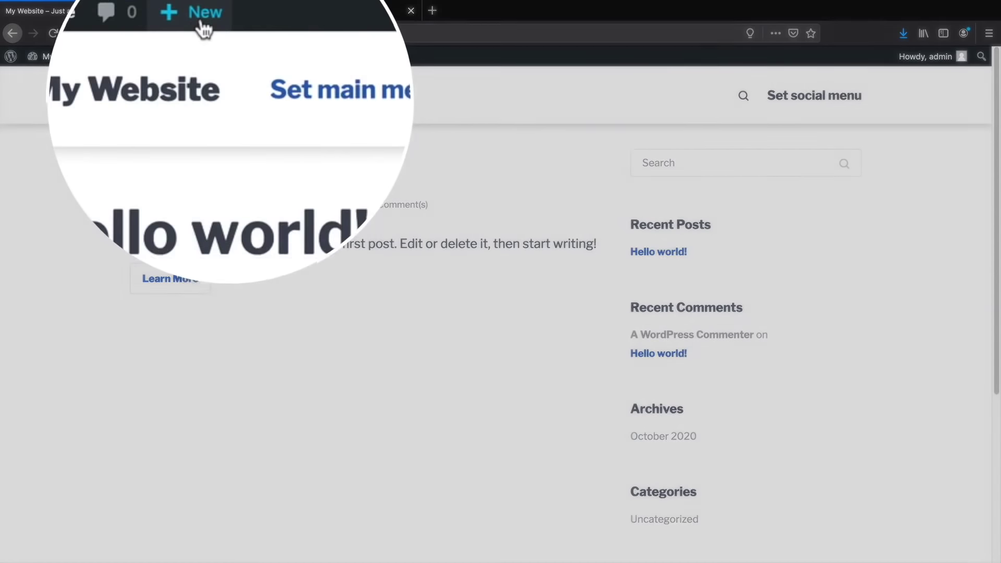
pyautogui.moveTo(215, 59)
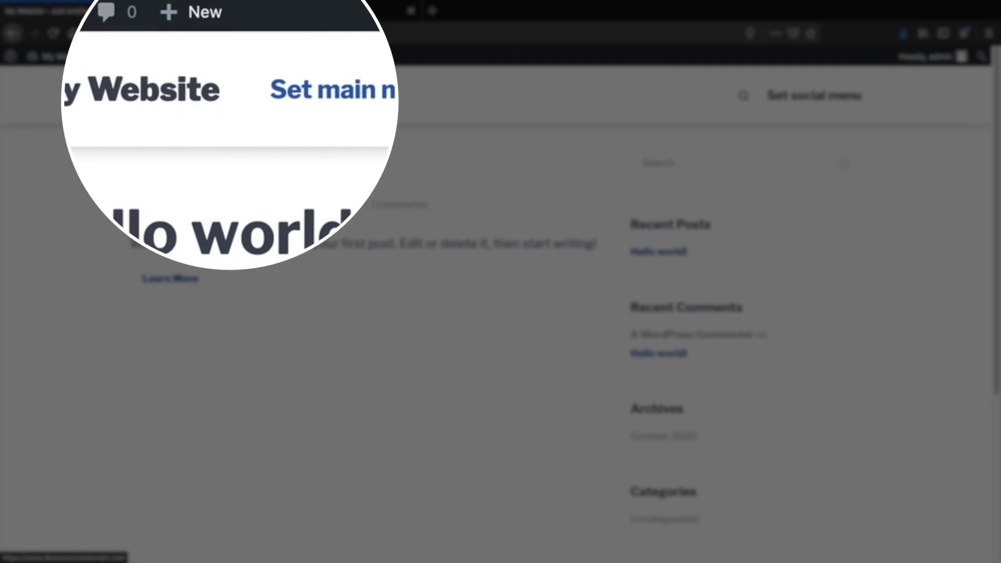
pyautogui.moveTo(57, 57)
pyautogui.click(49, 78)
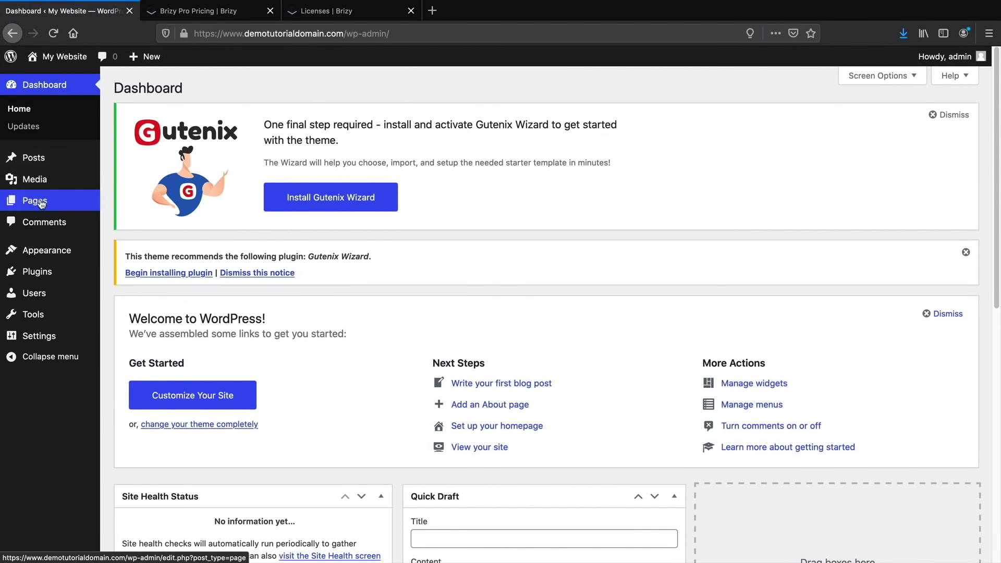
# Step: Create a new page titled 'Home', publish it, and view the live page
pyautogui.moveTo(40, 206)
pyautogui.click(125, 220)
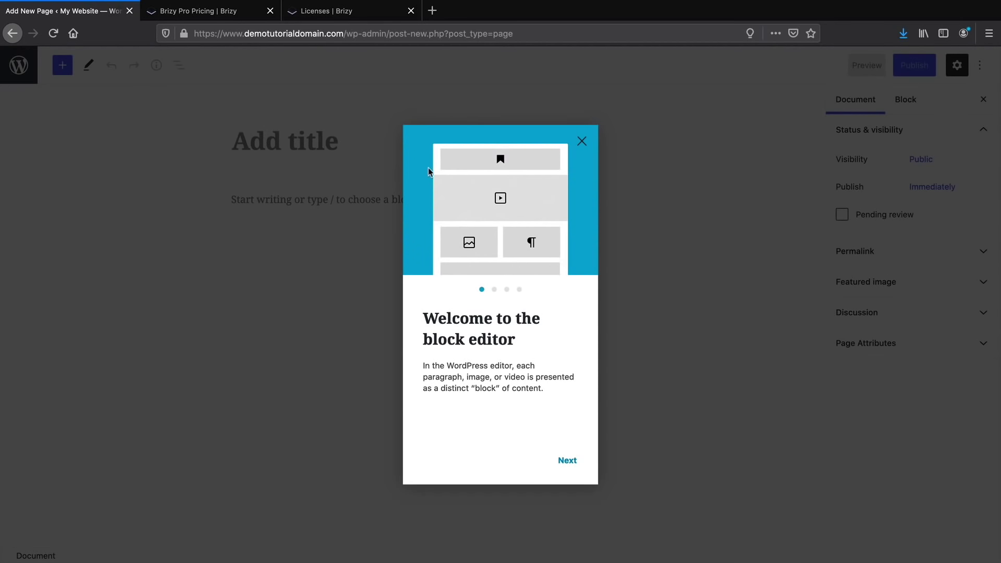
pyautogui.click(582, 142)
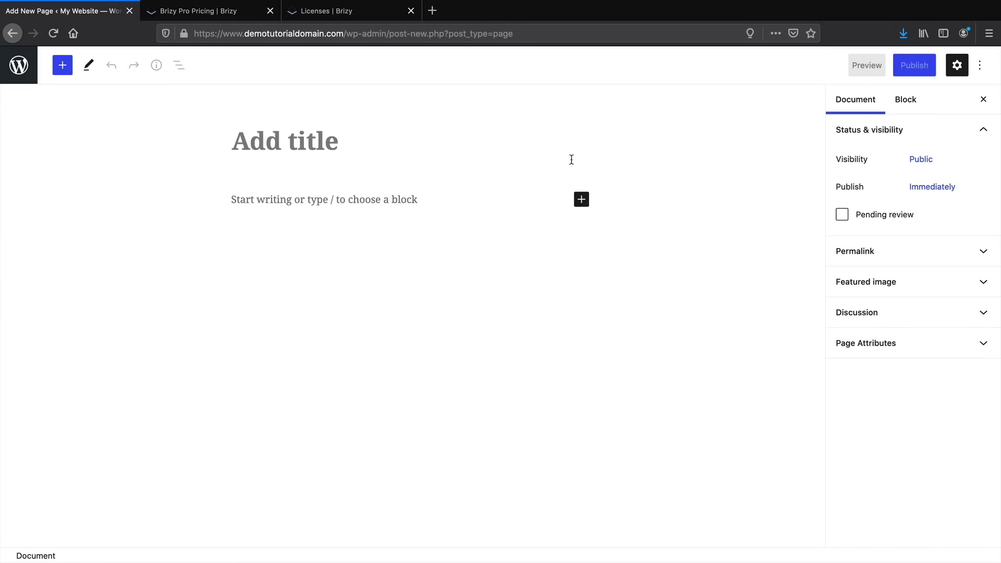
pyautogui.write('Gome')
pyautogui.press('BackSpace')
pyautogui.press('BackSpace')
pyautogui.press('BackSpace')
pyautogui.press('BackSpace')
pyautogui.write('Home')
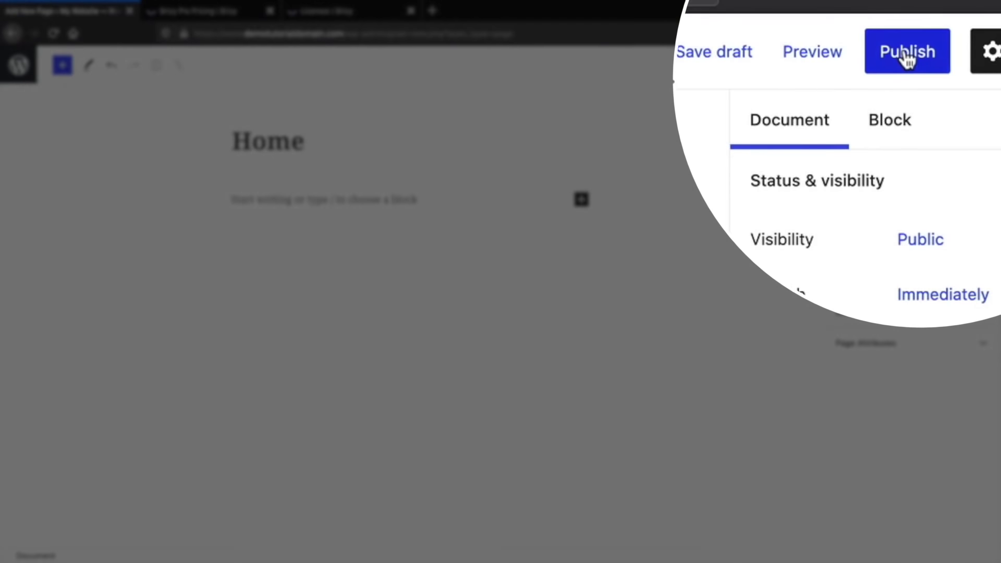
pyautogui.click(912, 66)
pyautogui.click(894, 65)
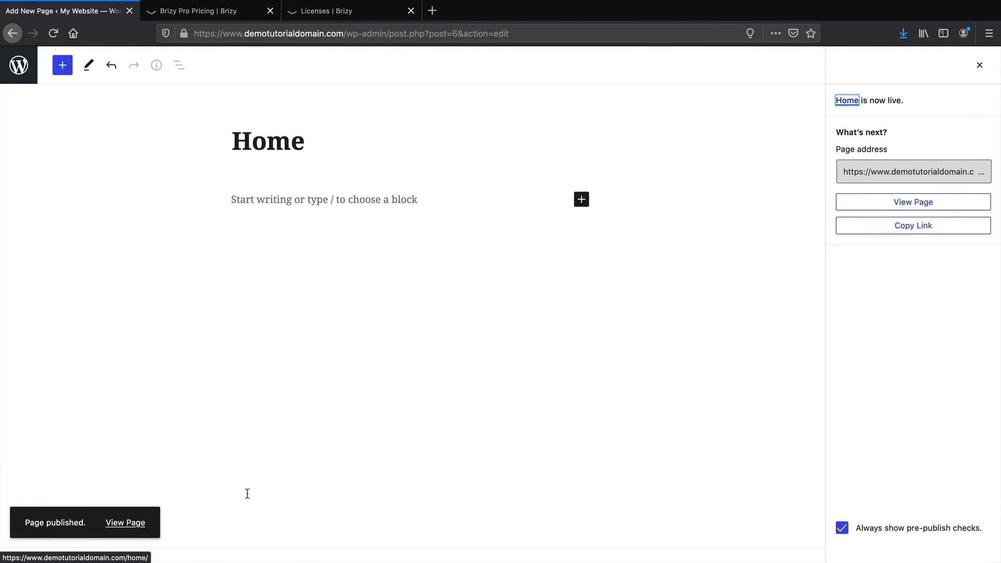
pyautogui.click(147, 519)
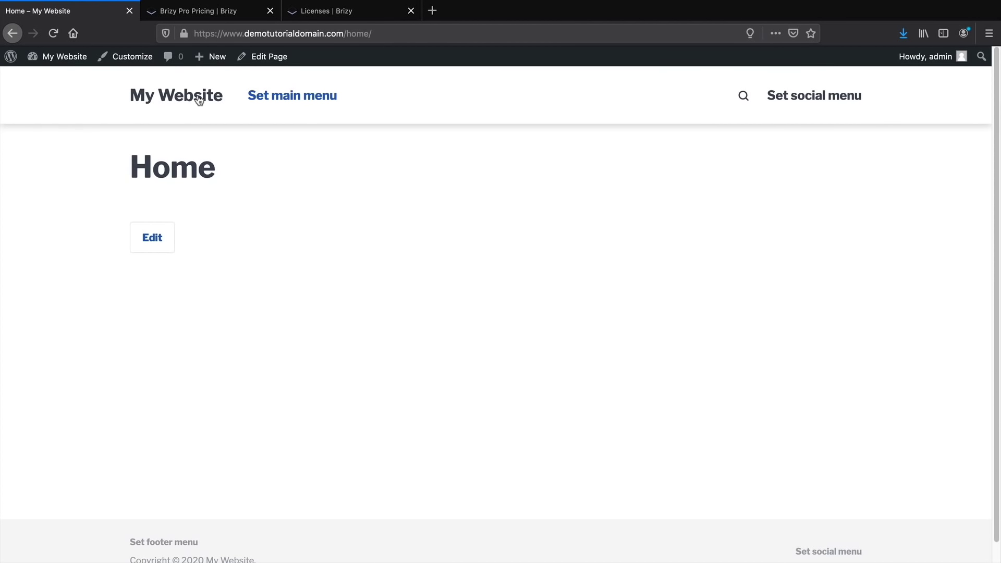
# Step: Create and publish a new page titled 'About Us', then leave the editor
pyautogui.moveTo(214, 56)
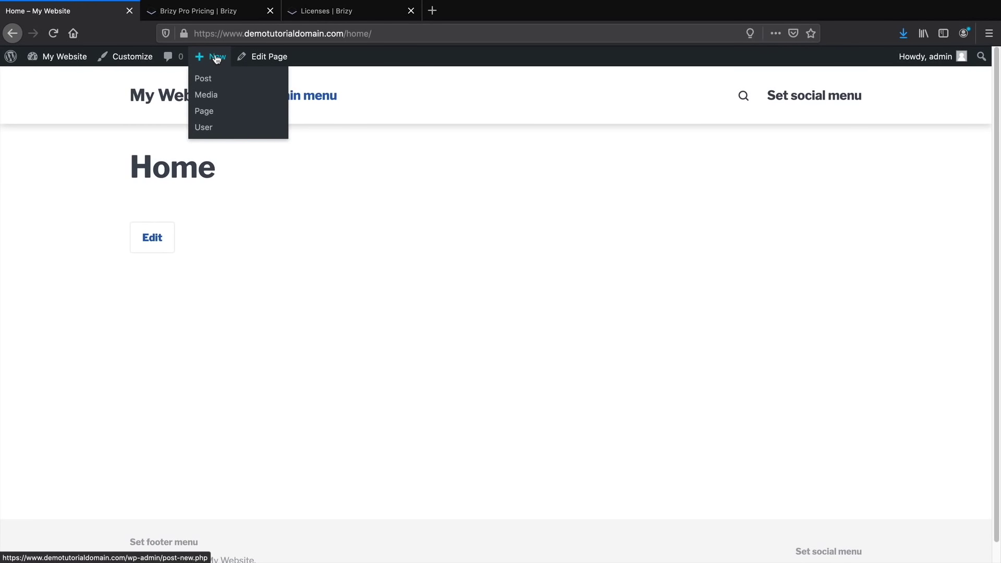
pyautogui.click(210, 116)
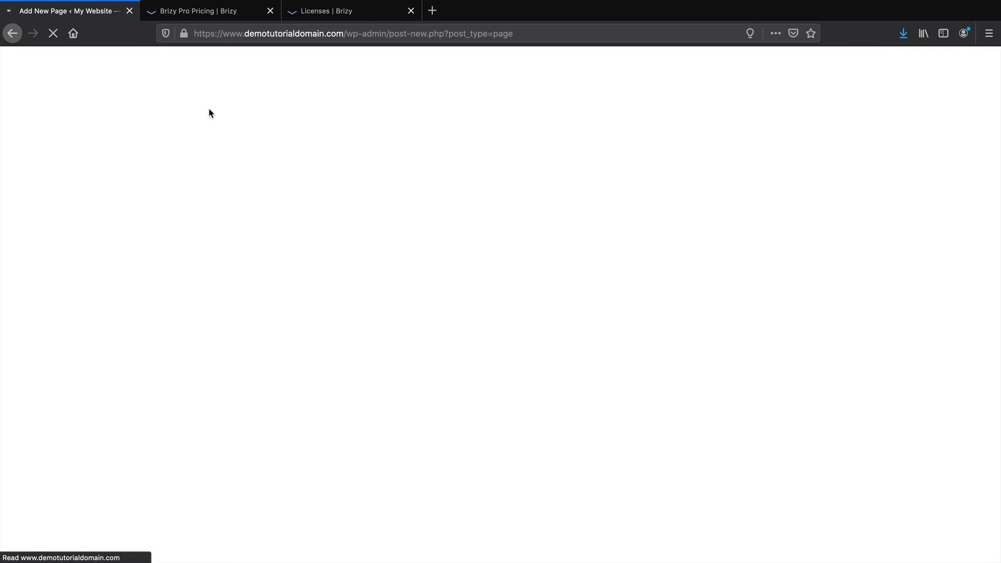
pyautogui.click(294, 144)
pyautogui.write('About Us')
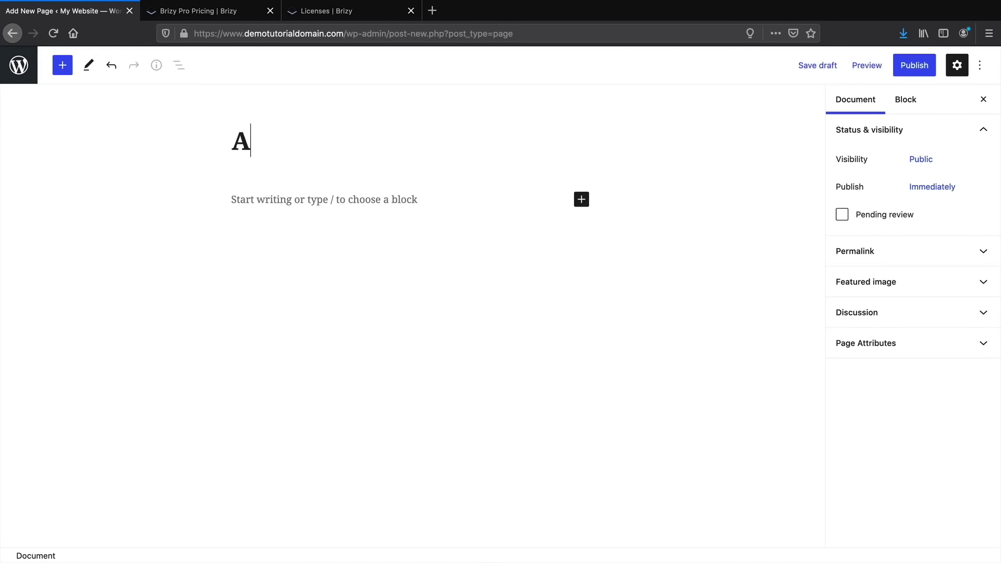
pyautogui.click(914, 70)
pyautogui.click(915, 71)
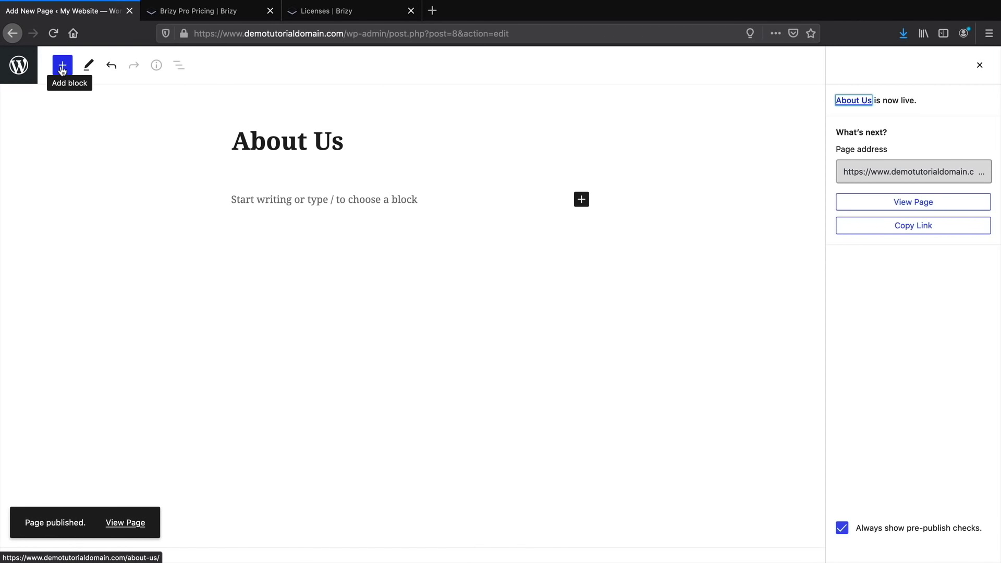
pyautogui.click(21, 66)
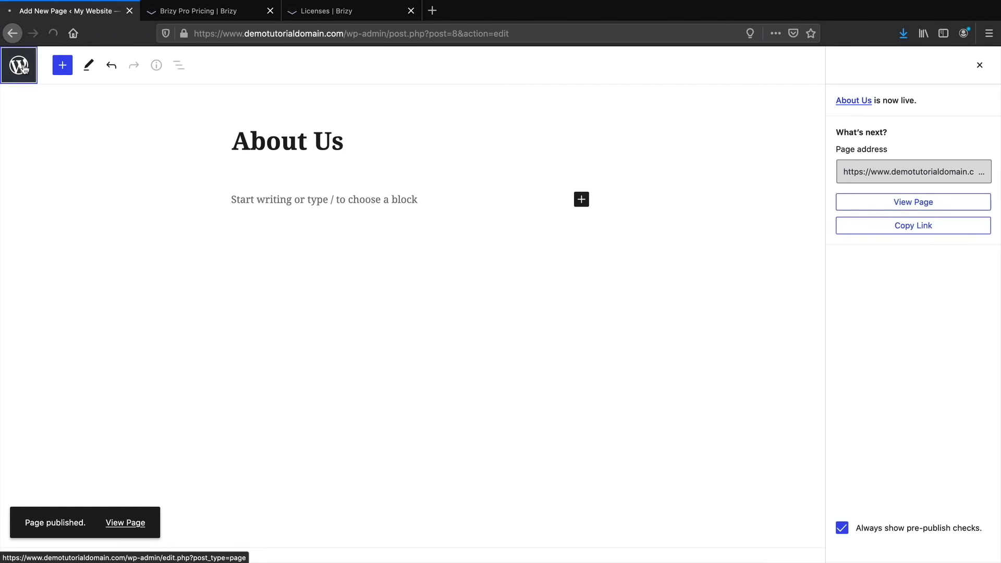
# Step: Create and publish a 'Contact Us' page, then return to the Pages list
pyautogui.moveTo(146, 61)
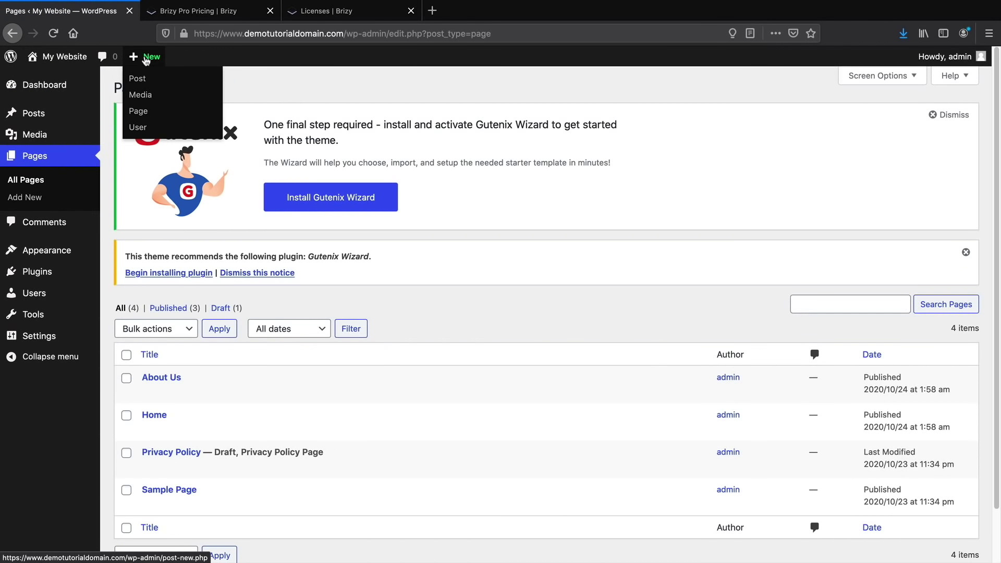
pyautogui.click(145, 113)
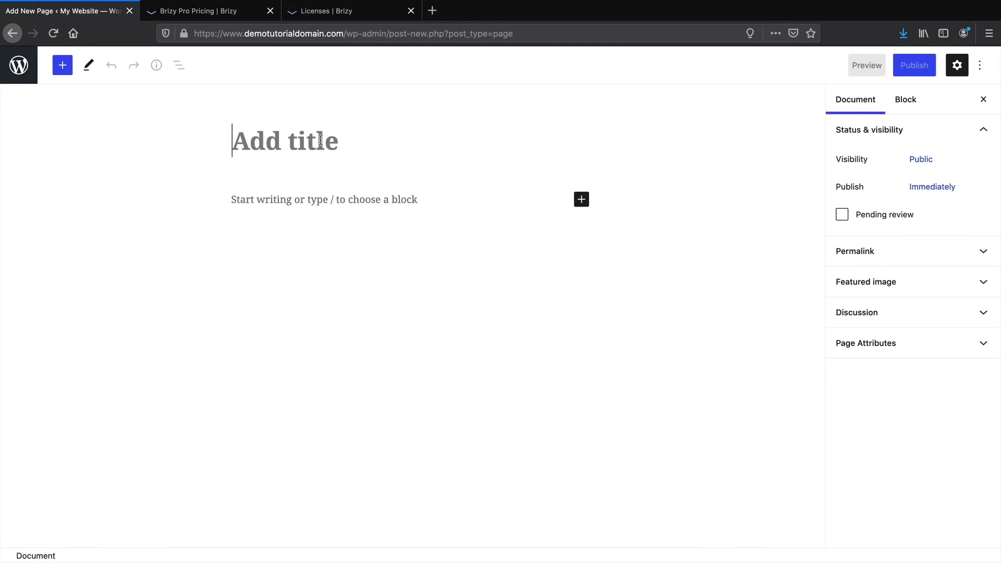
pyautogui.write('Contact Us')
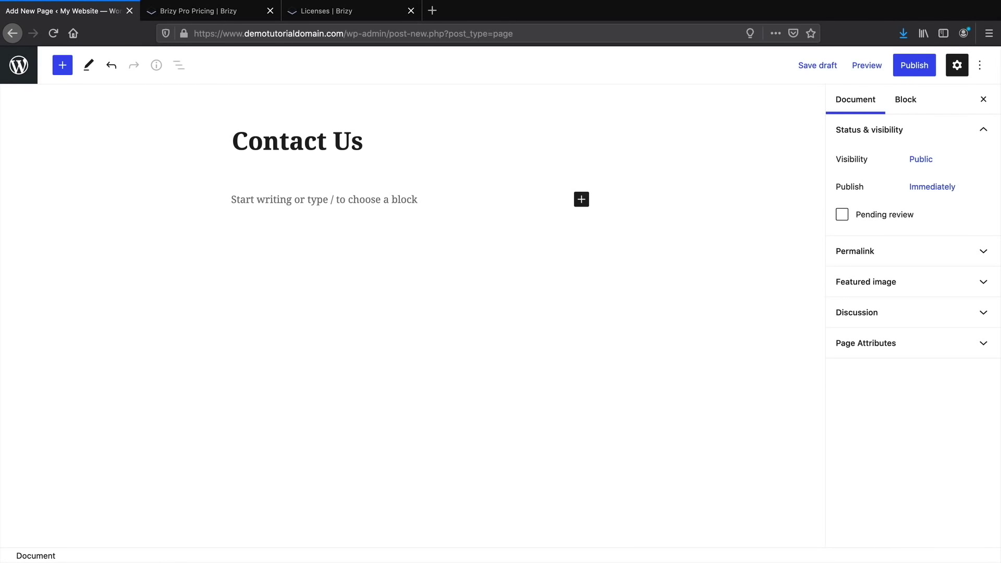
pyautogui.click(915, 68)
pyautogui.click(902, 66)
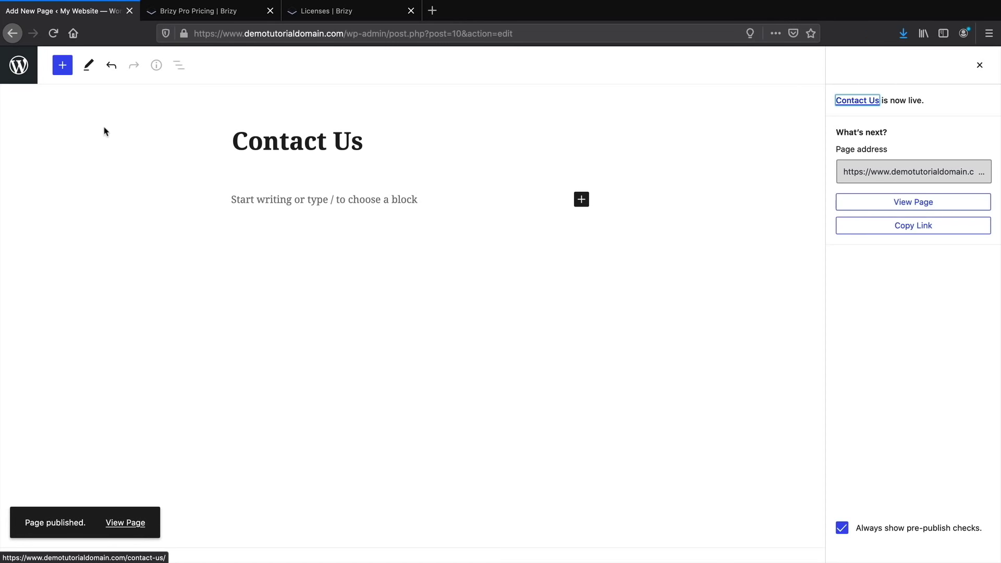
pyautogui.click(19, 65)
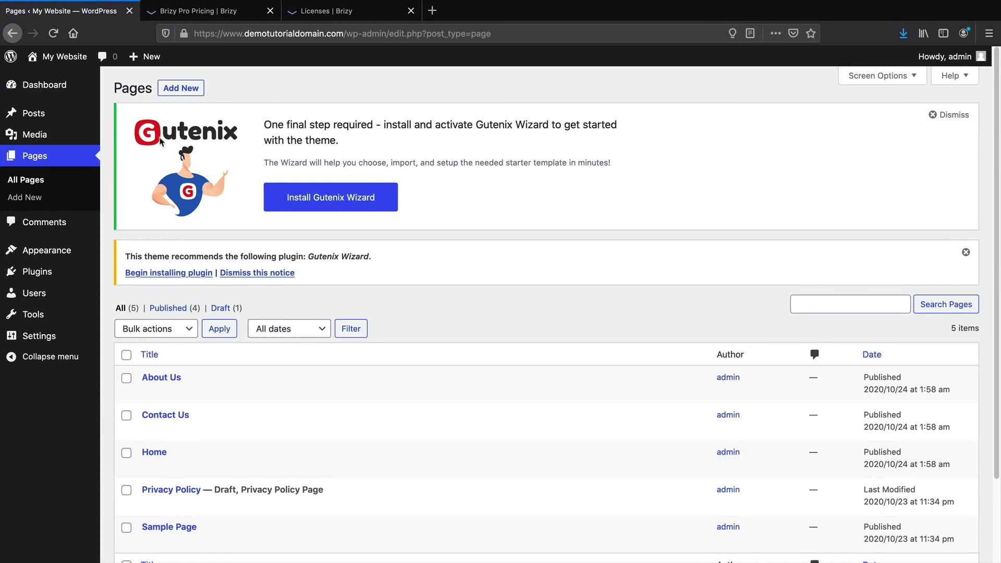
# Step: Bulk-move Sample Page and Privacy Policy to the Trash, then visit the live site
pyautogui.scroll(-3, 184, 217)
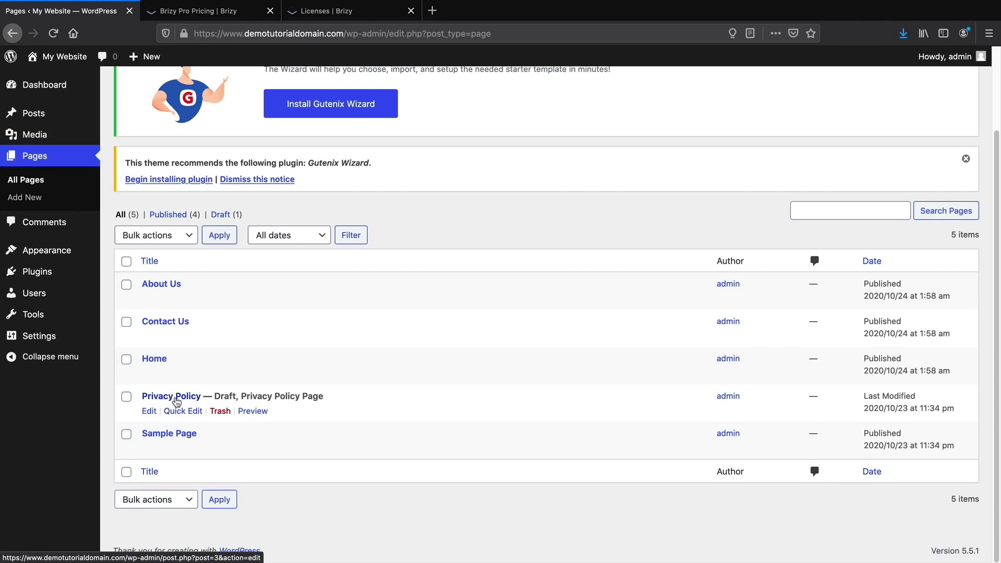
pyautogui.click(126, 434)
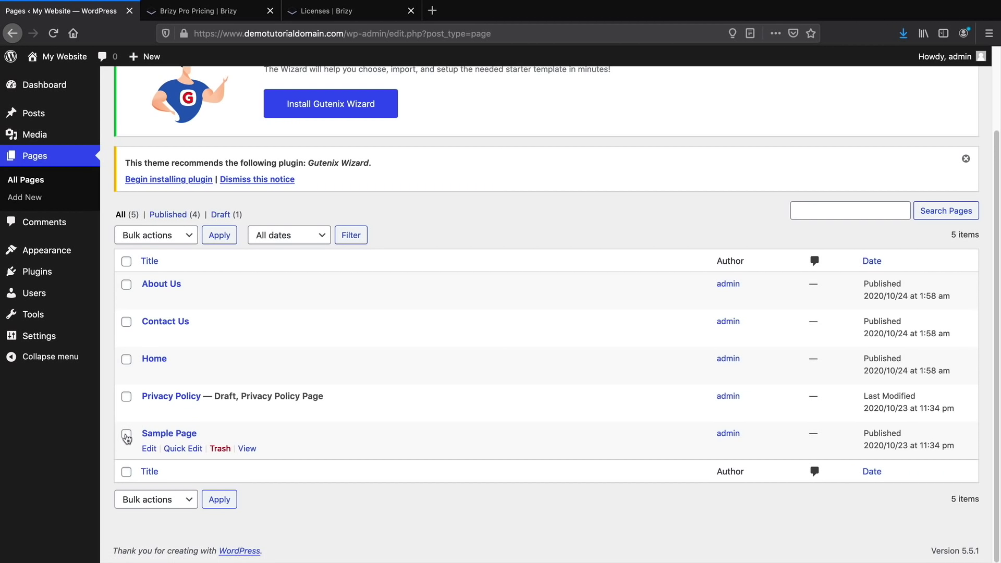
pyautogui.click(127, 397)
pyautogui.click(163, 234)
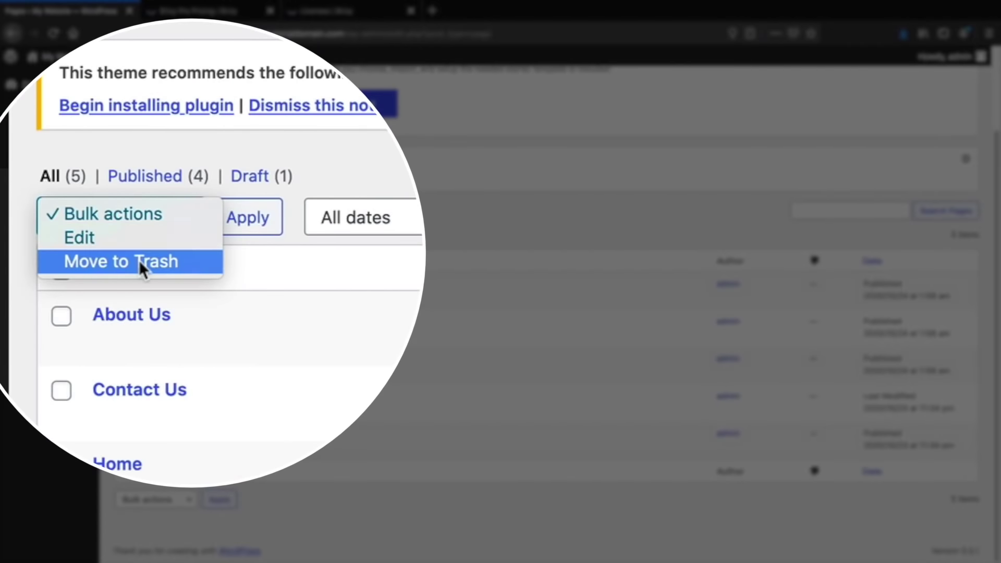
pyautogui.click(139, 263)
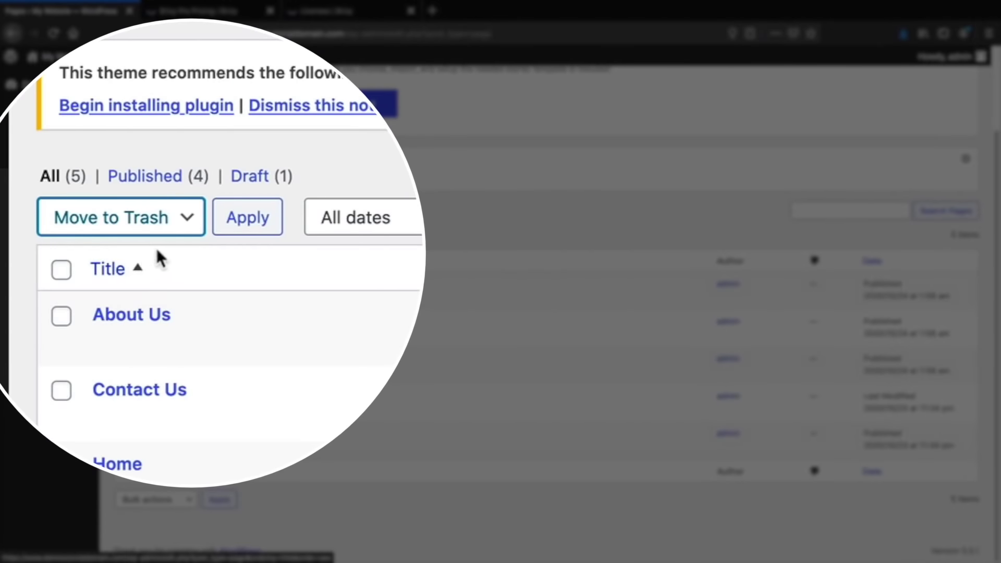
pyautogui.click(243, 229)
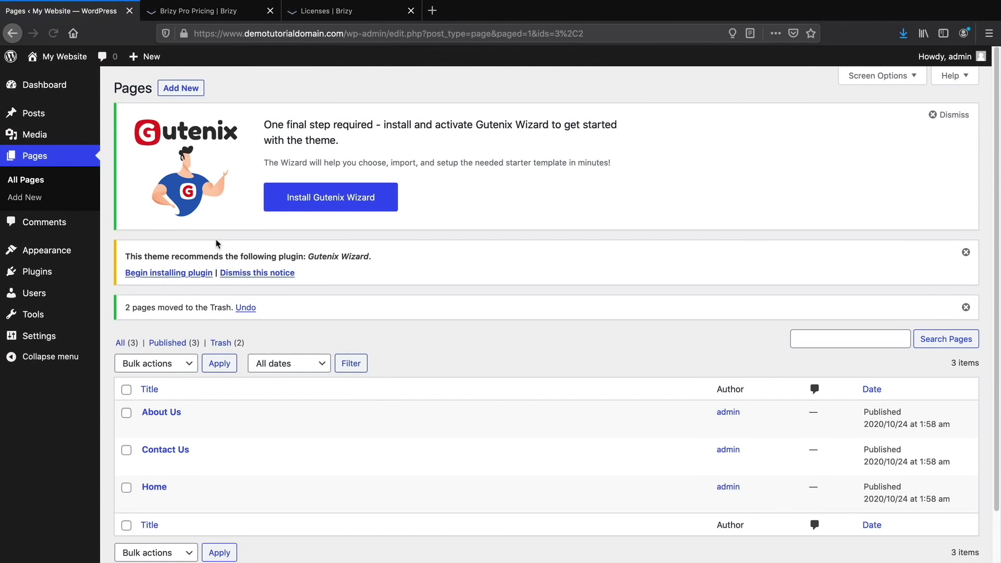
pyautogui.scroll(-2, 256, 320)
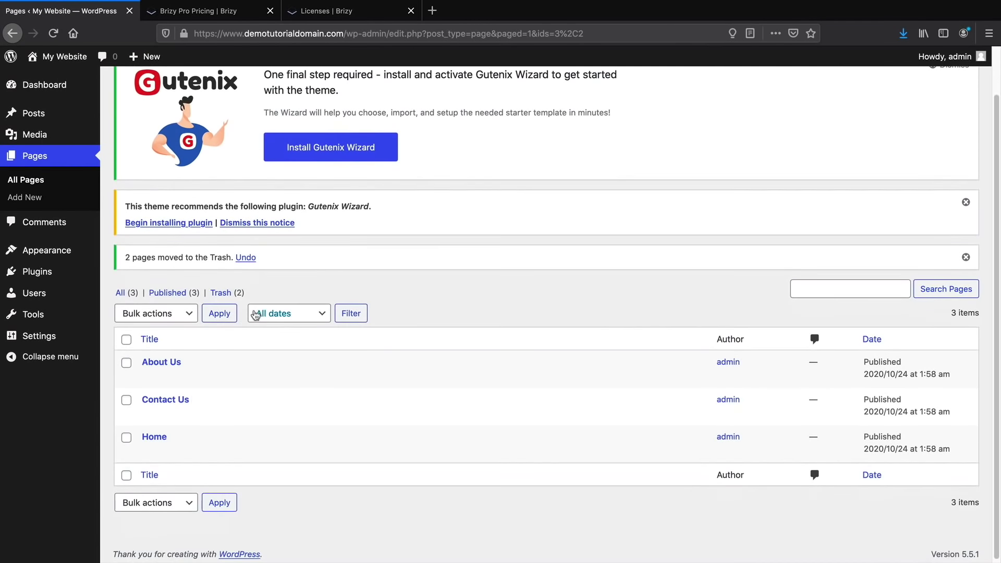
pyautogui.scroll(2, 180, 389)
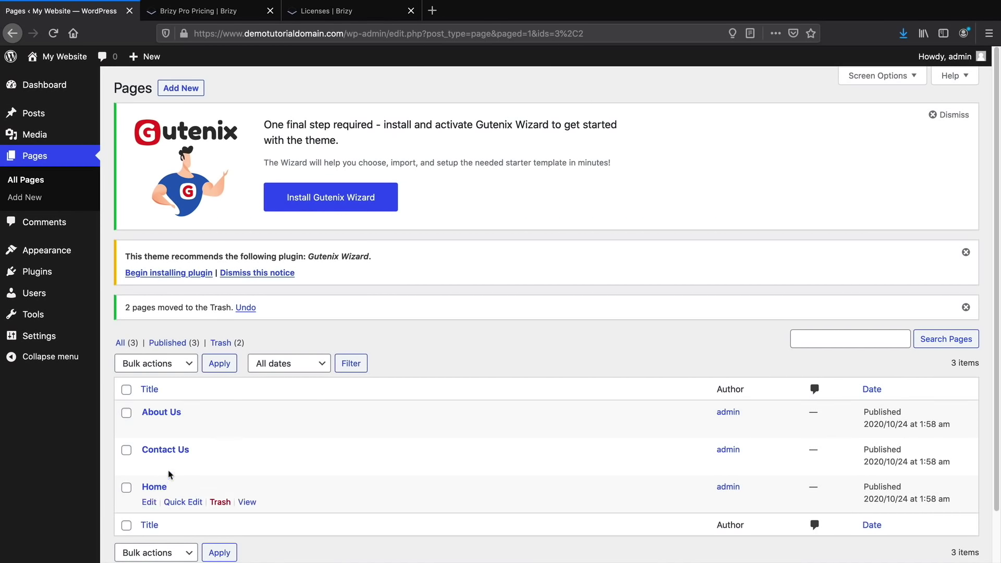
pyautogui.click(71, 80)
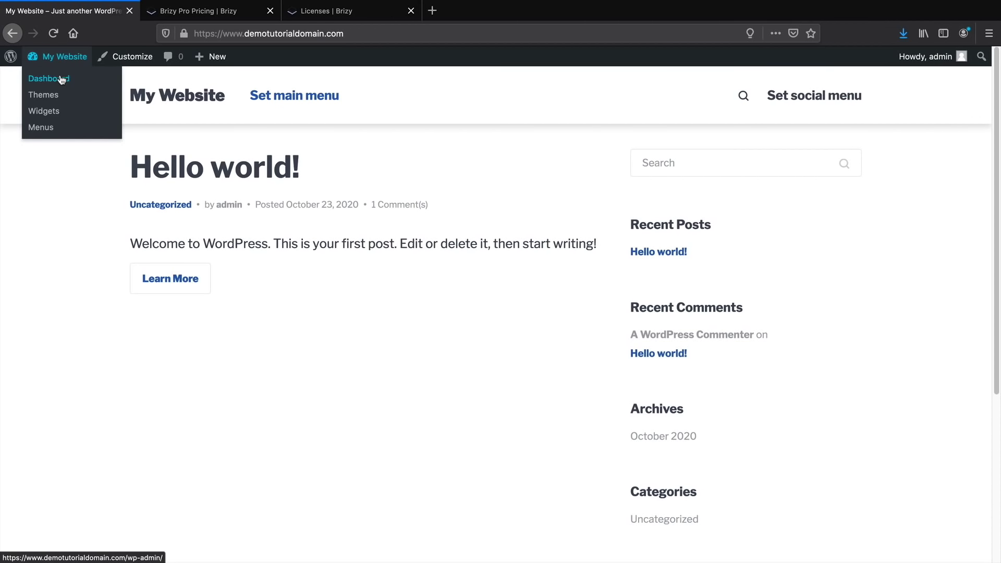
# Step: Create a menu named 'Main Menu For Website' assigned to the Main location
pyautogui.click(61, 78)
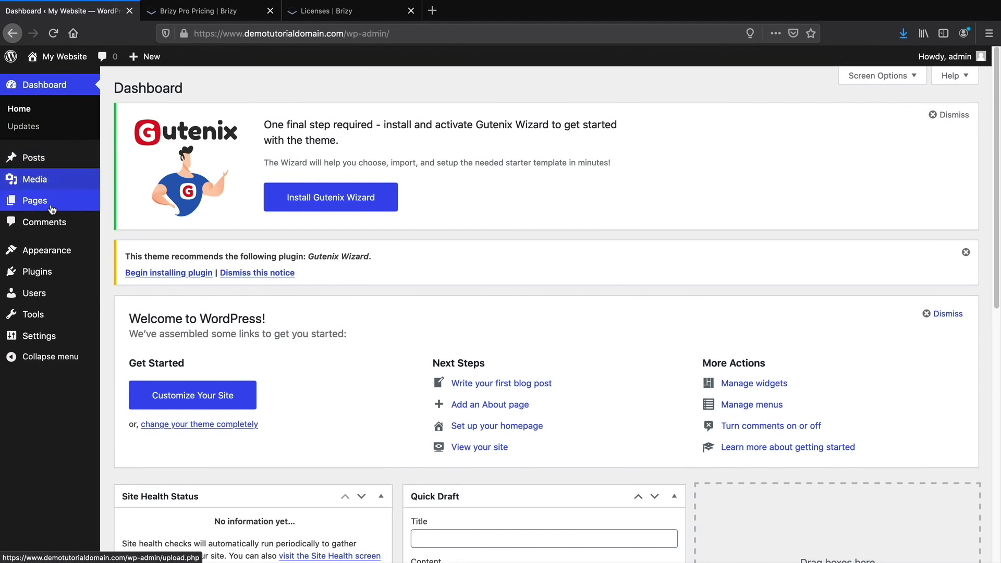
pyautogui.moveTo(57, 250)
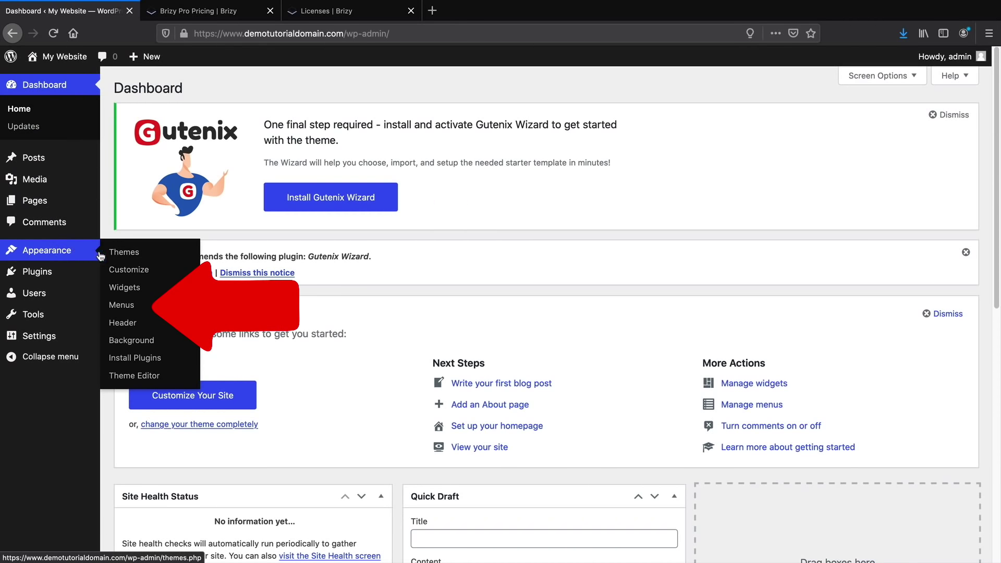
pyautogui.click(123, 306)
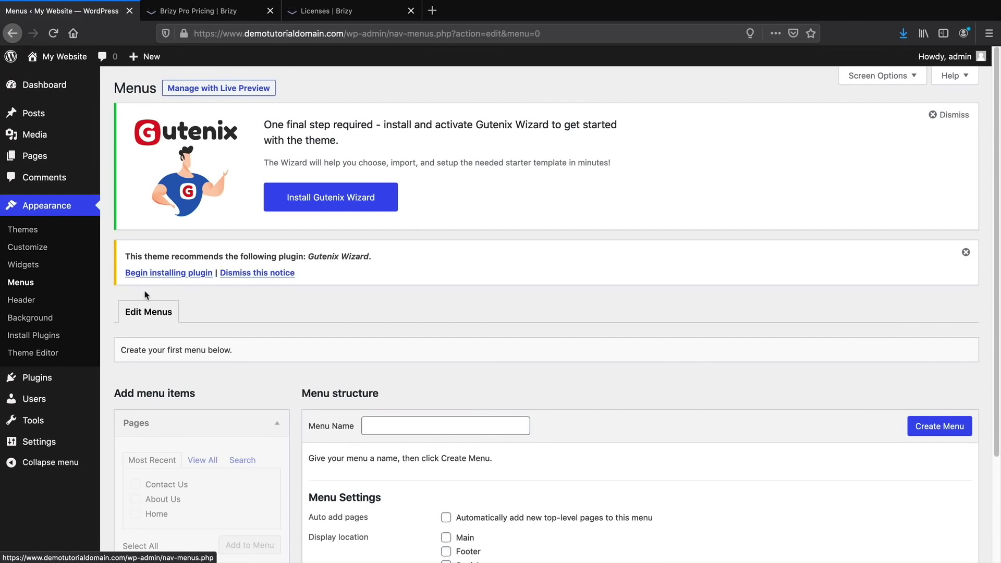
pyautogui.scroll(-4, 145, 295)
pyautogui.click(491, 313)
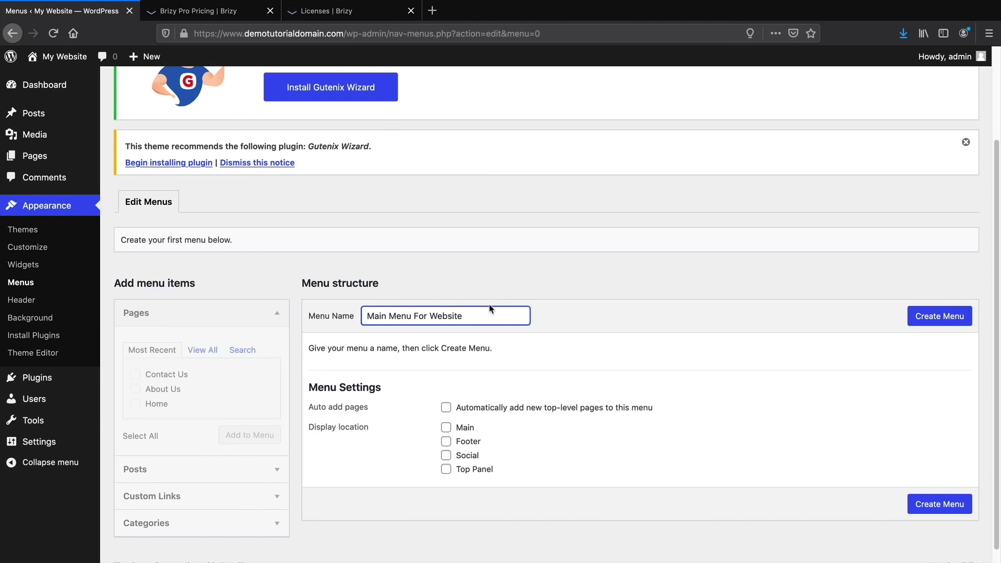
pyautogui.click(446, 428)
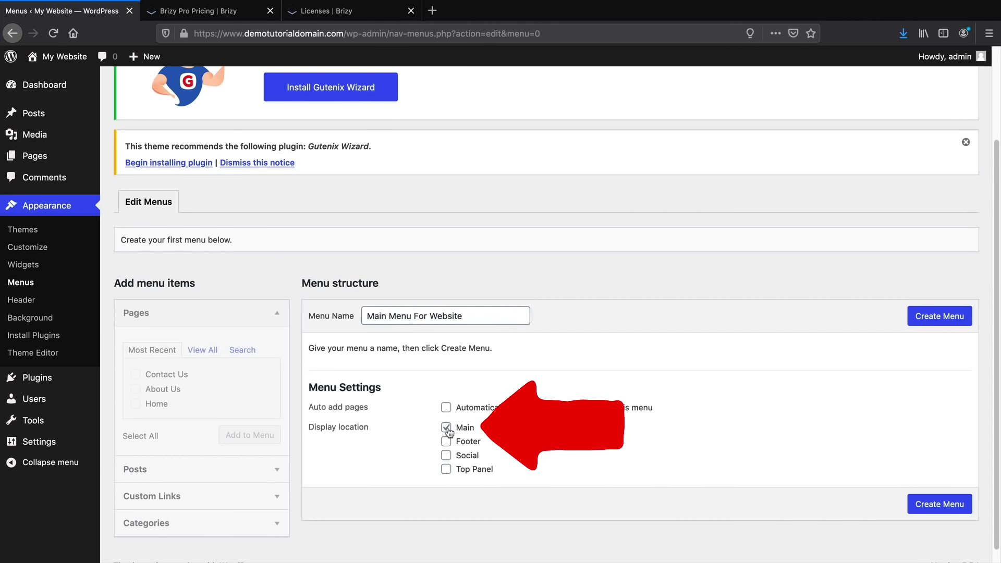
pyautogui.click(928, 318)
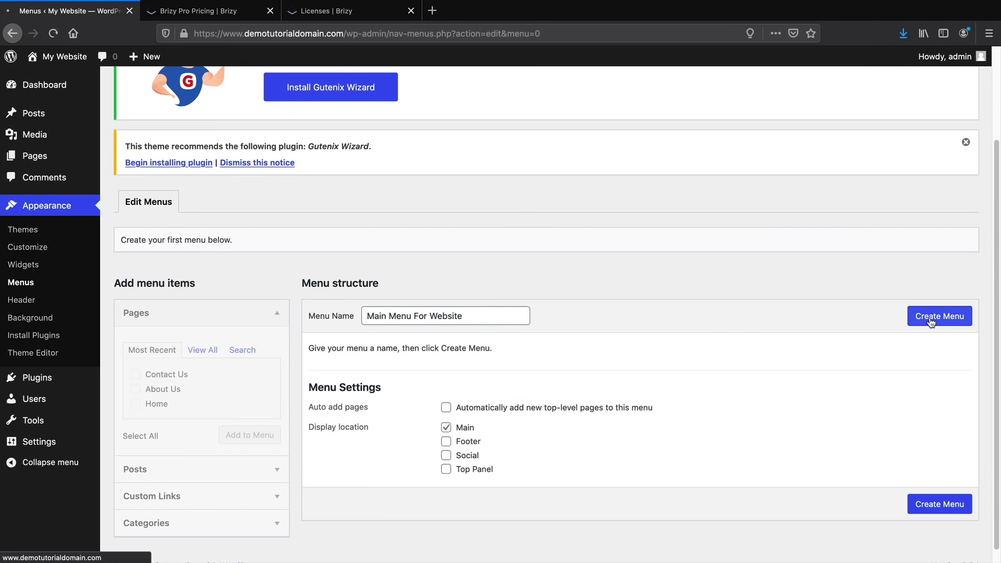
# Step: Add Home, About Us and Contact Us with Home first, save, and view the site
pyautogui.scroll(-3, 661, 358)
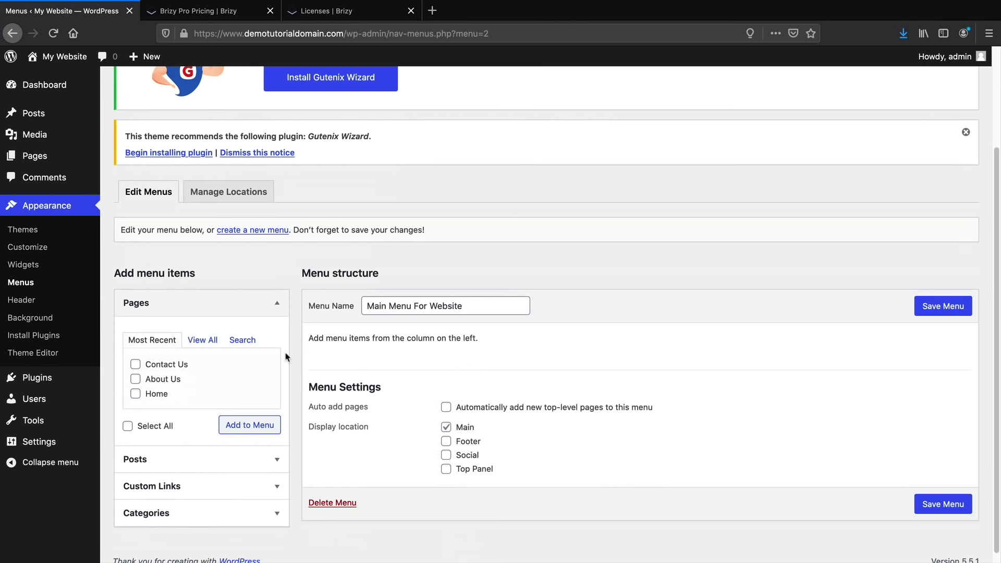
pyautogui.click(135, 393)
pyautogui.click(106, 346)
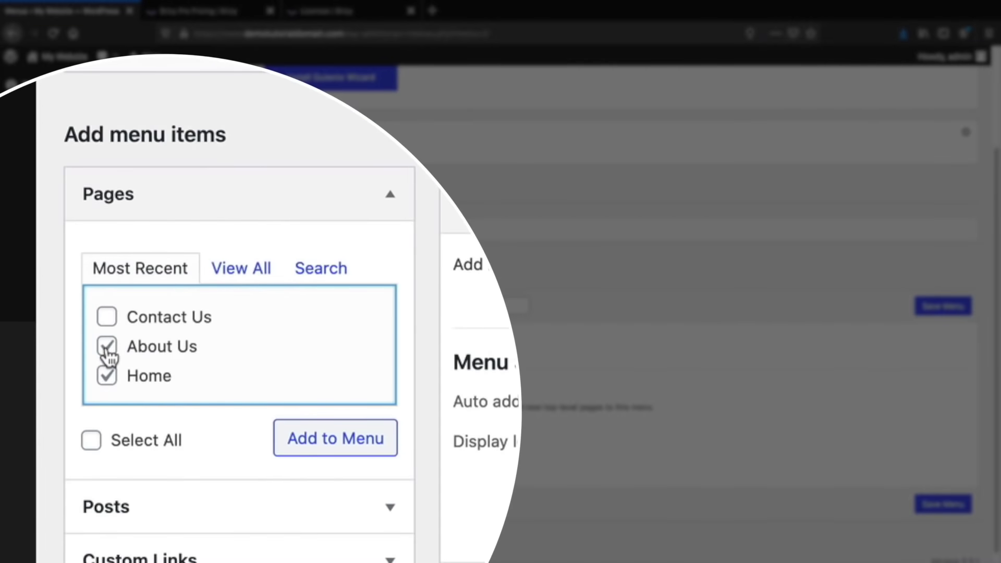
pyautogui.click(107, 317)
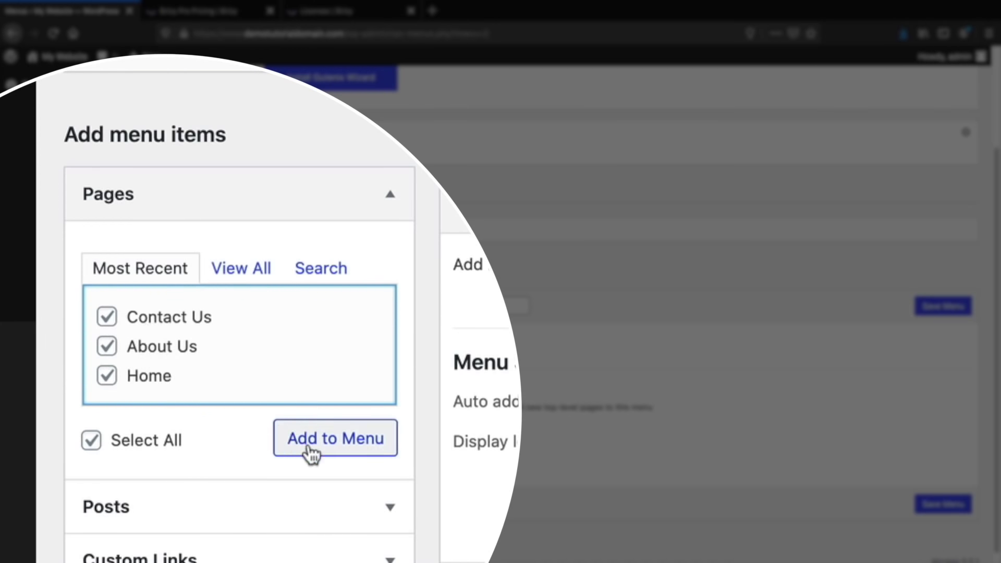
pyautogui.click(271, 428)
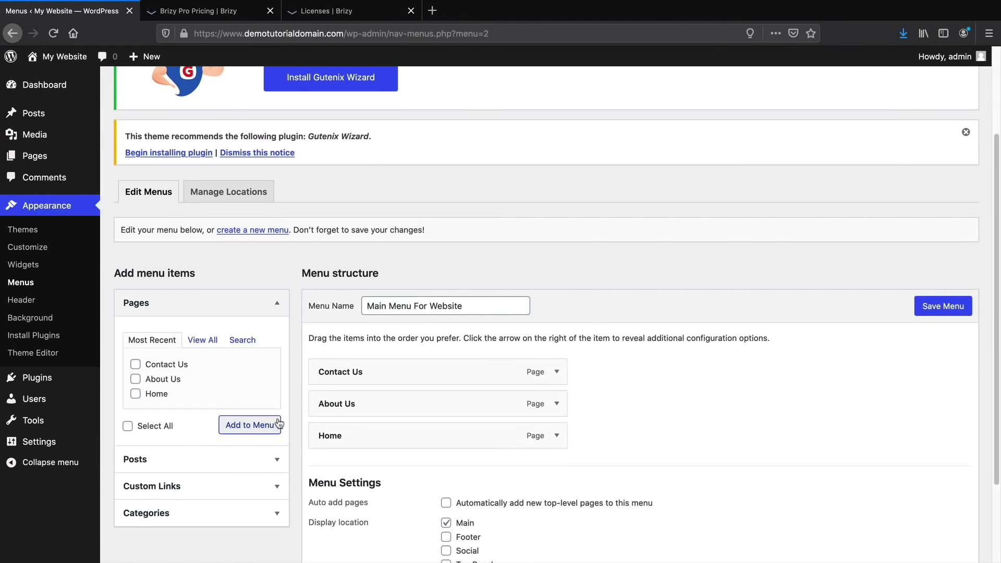
pyautogui.moveTo(366, 439); pyautogui.dragTo(395, 435)
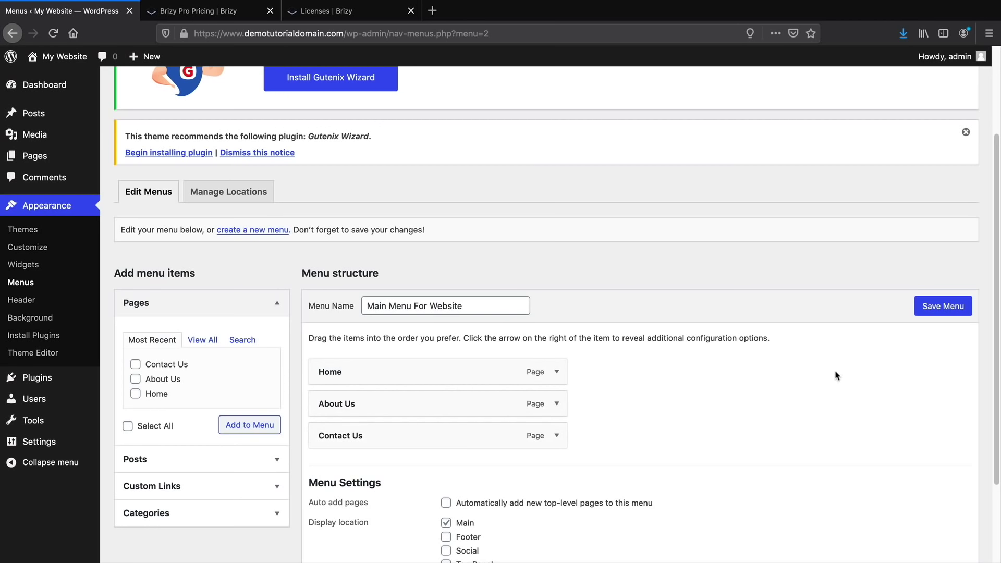
pyautogui.click(932, 312)
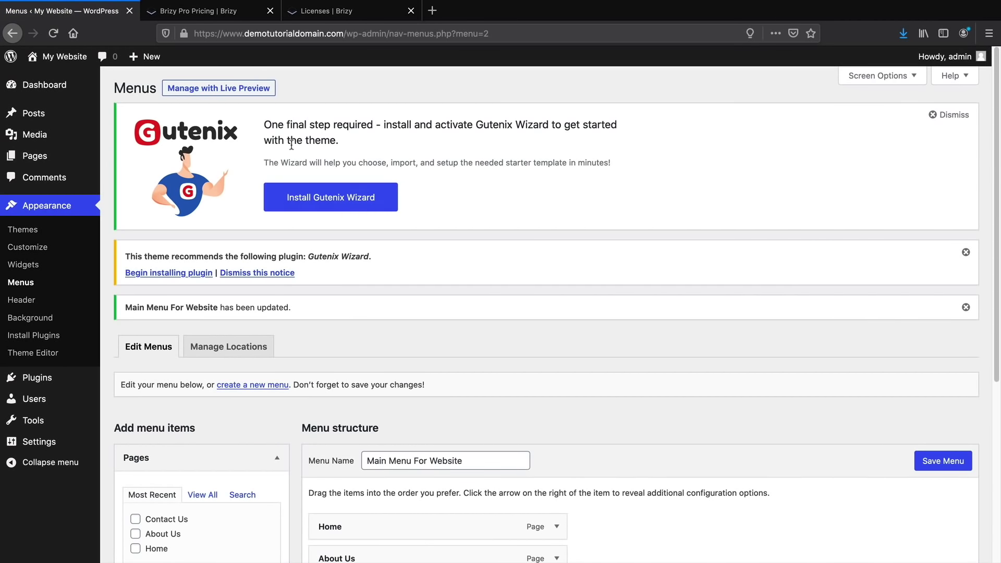
pyautogui.moveTo(79, 61)
pyautogui.click(71, 82)
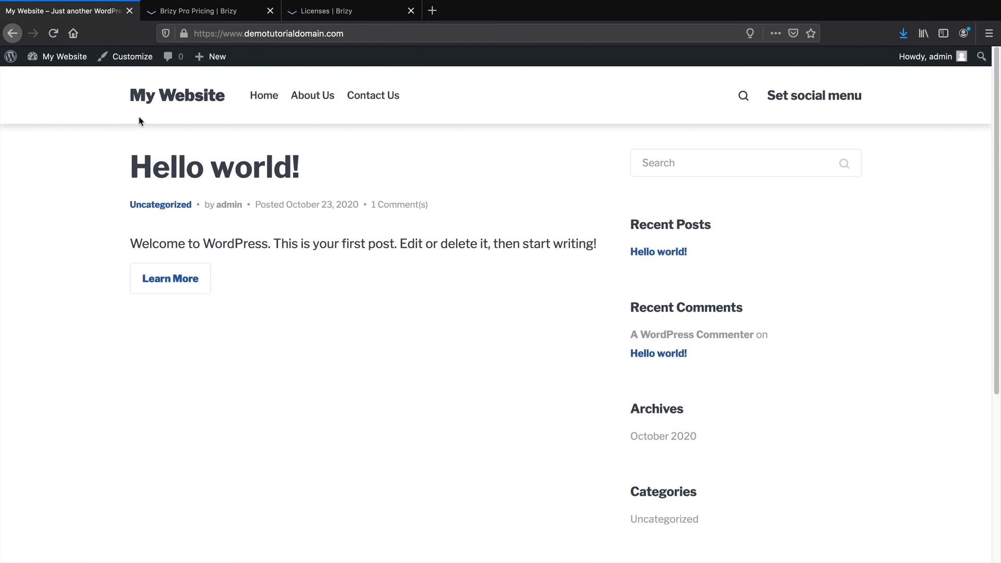
# Step: Visit Home, About Us and Contact Us from the site menu, then return to the front page
pyautogui.click(263, 103)
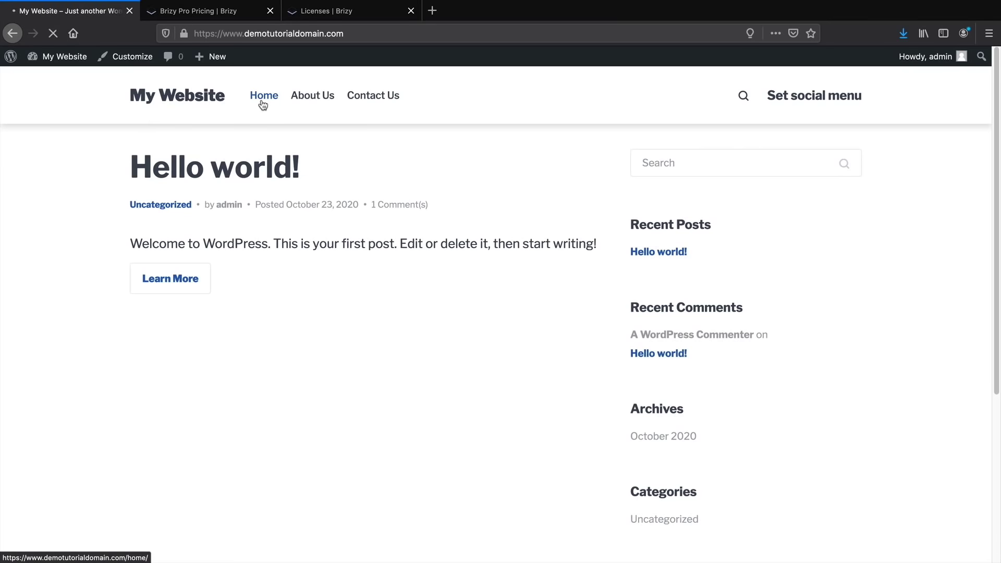
pyautogui.click(314, 99)
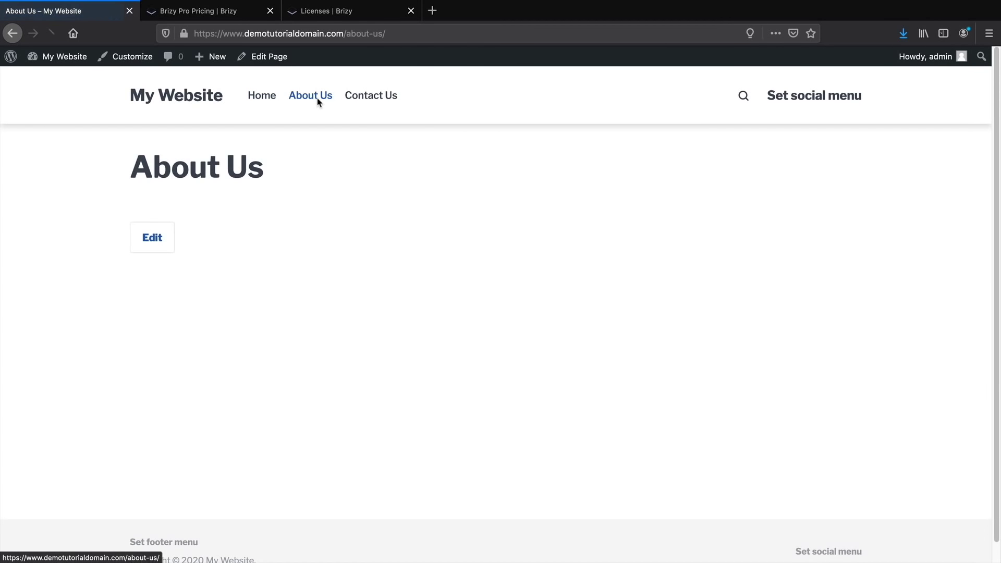
pyautogui.click(365, 99)
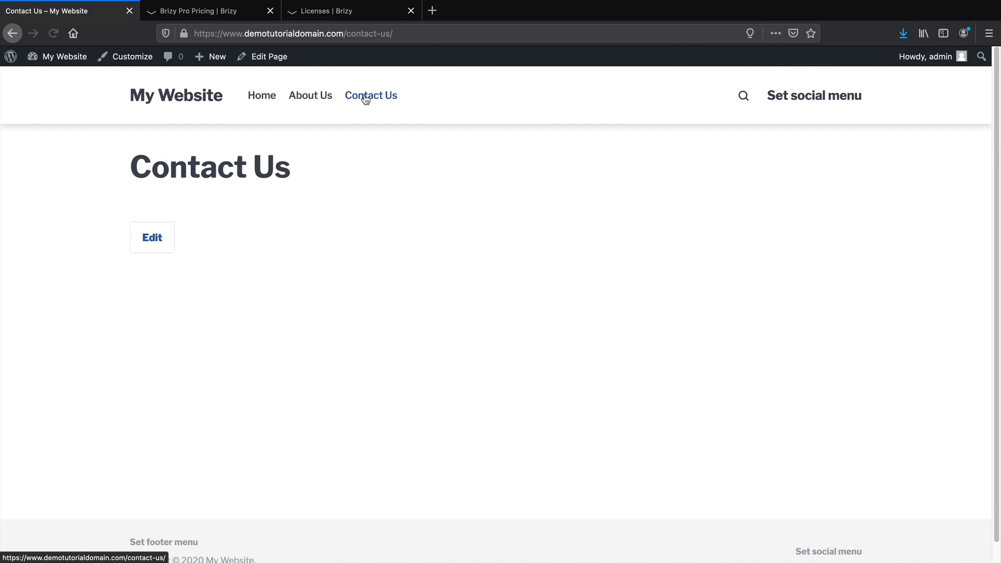
pyautogui.click(263, 96)
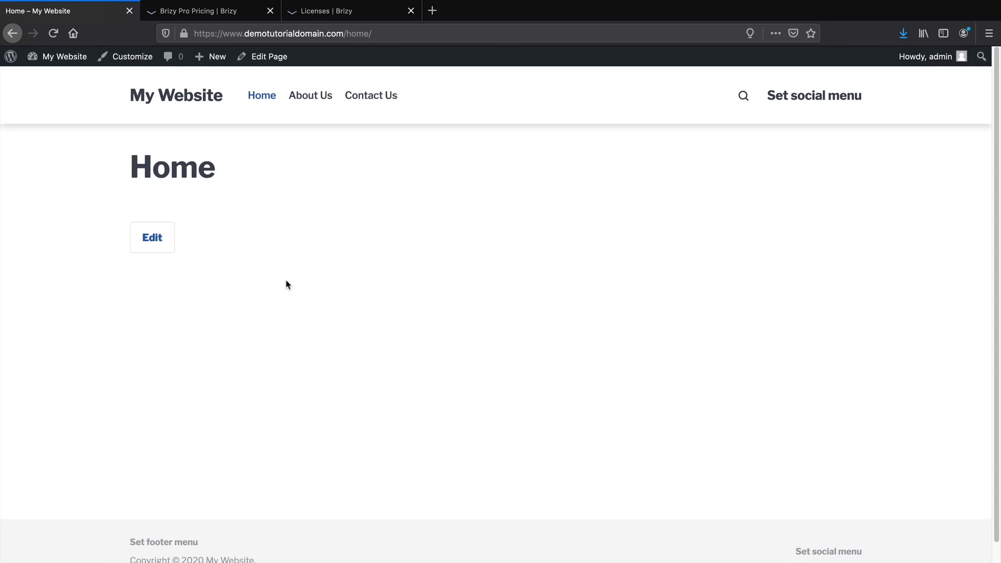
pyautogui.click(191, 104)
# Step: Open the theme Customizer from the live front page
pyautogui.moveTo(244, 33); pyautogui.dragTo(344, 34)
pyautogui.click(368, 299)
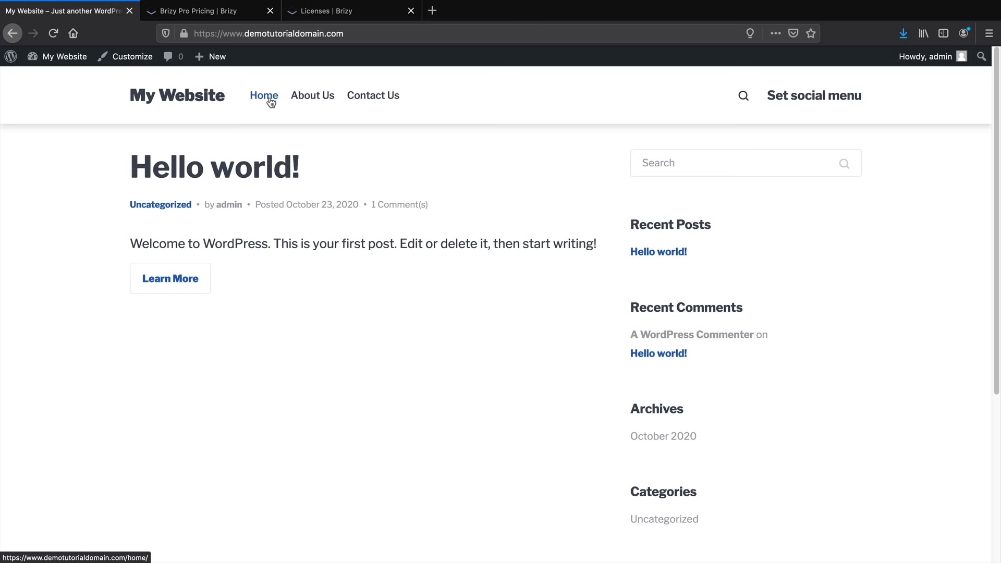
pyautogui.click(129, 57)
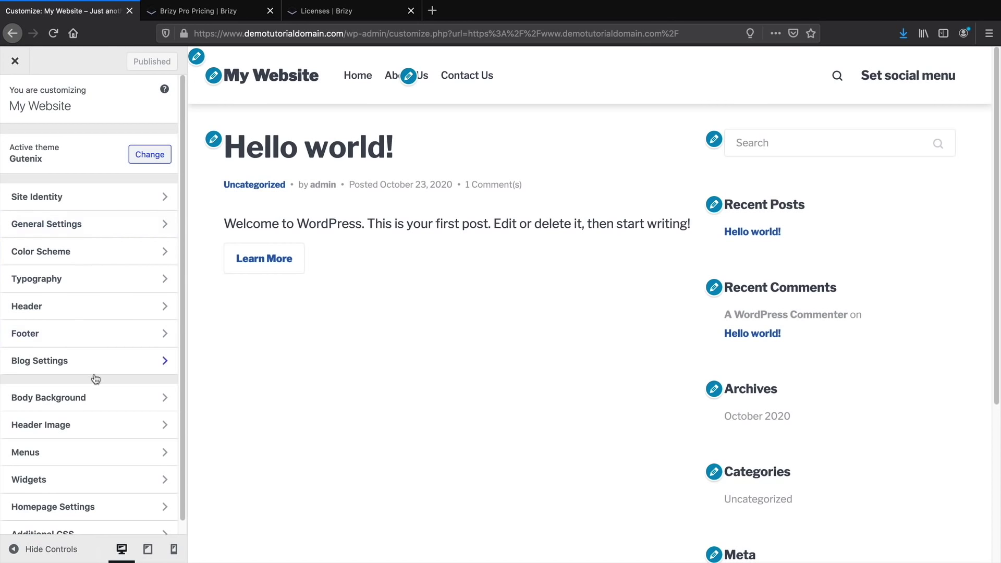
# Step: Set Homepage Settings to a static page showing Home, publish, and reload the live site
pyautogui.scroll(-1, 102, 278)
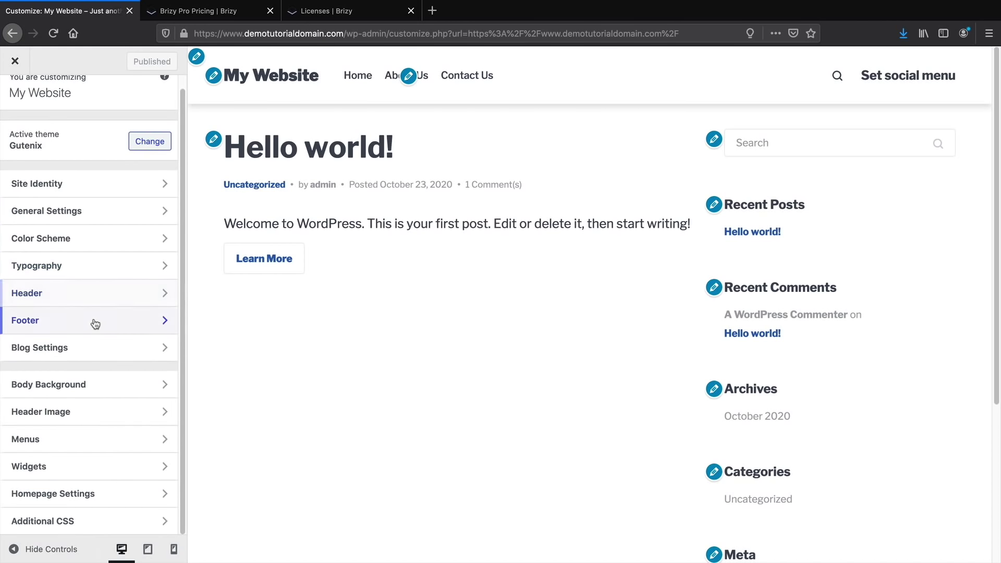
pyautogui.click(61, 495)
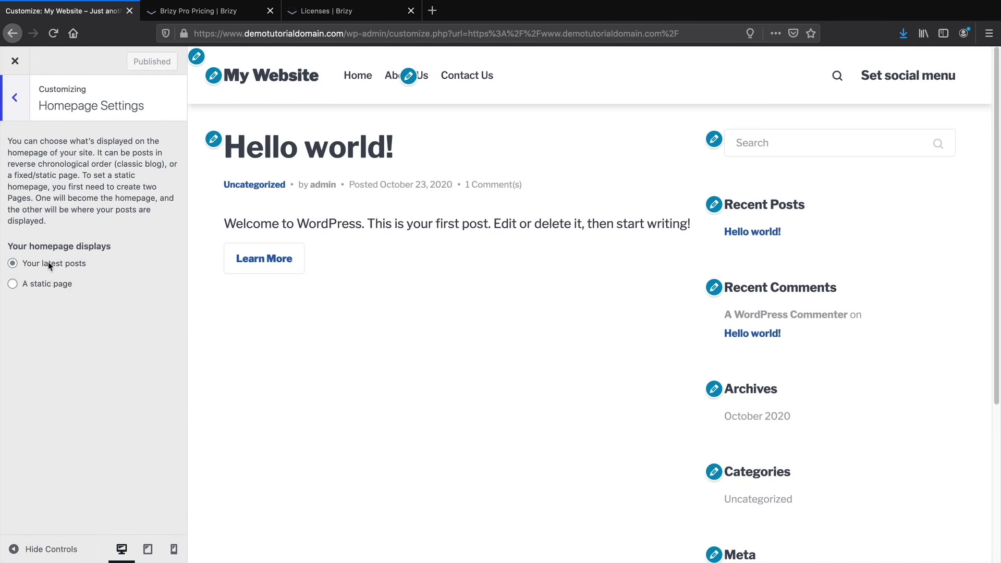
pyautogui.moveTo(12, 243); pyautogui.dragTo(102, 246)
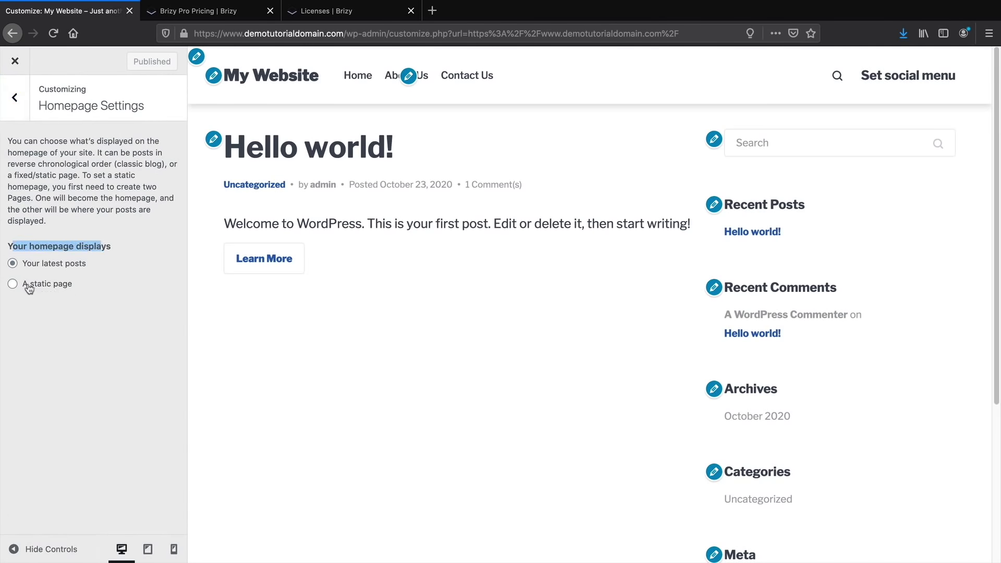
pyautogui.click(12, 286)
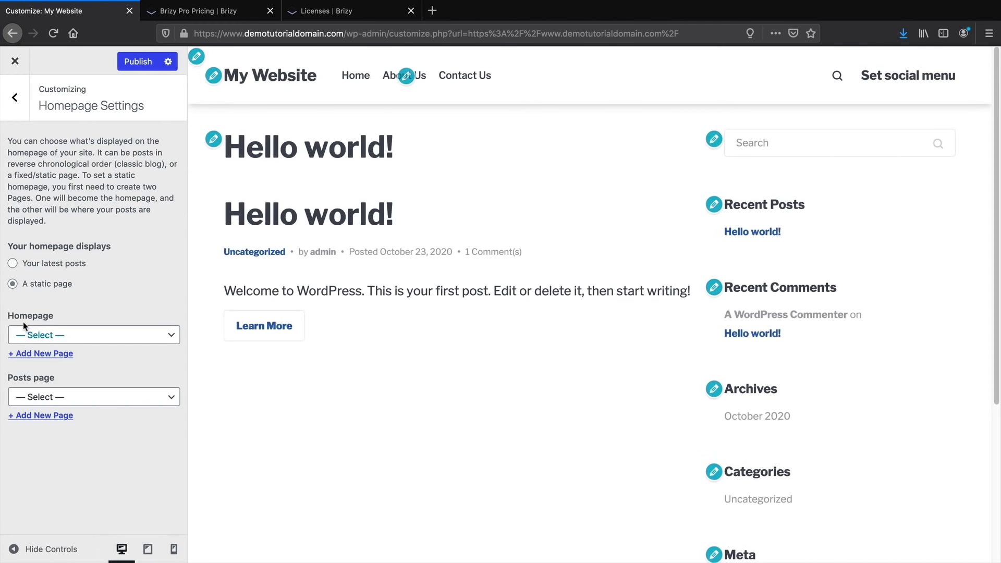
pyautogui.moveTo(22, 316); pyautogui.dragTo(42, 315)
pyautogui.click(31, 335)
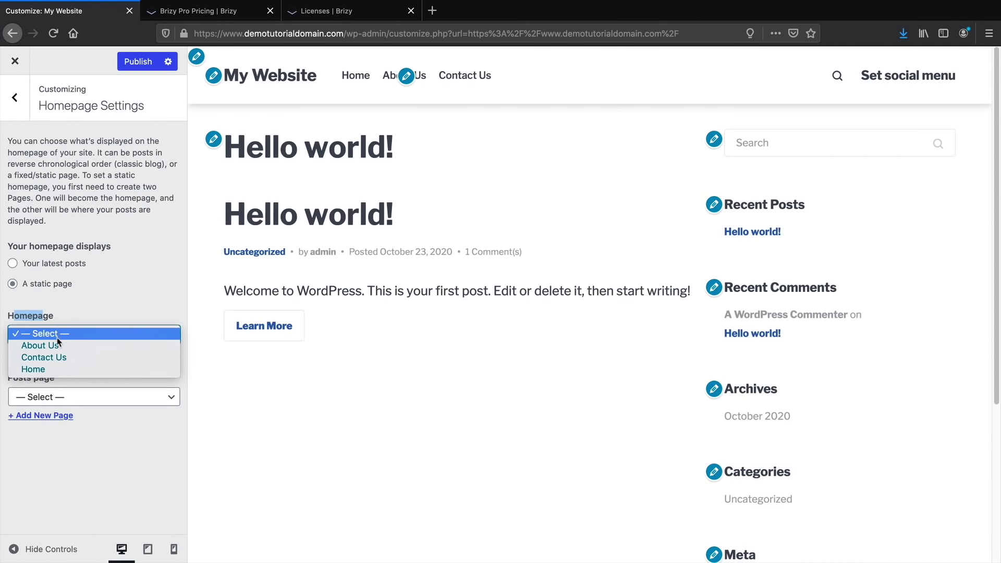
pyautogui.click(54, 367)
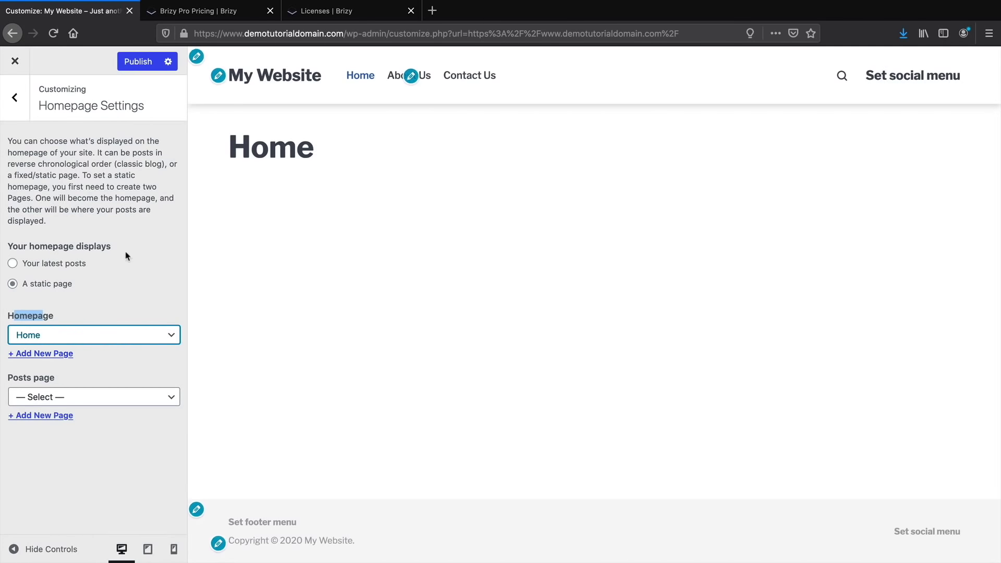
pyautogui.click(138, 62)
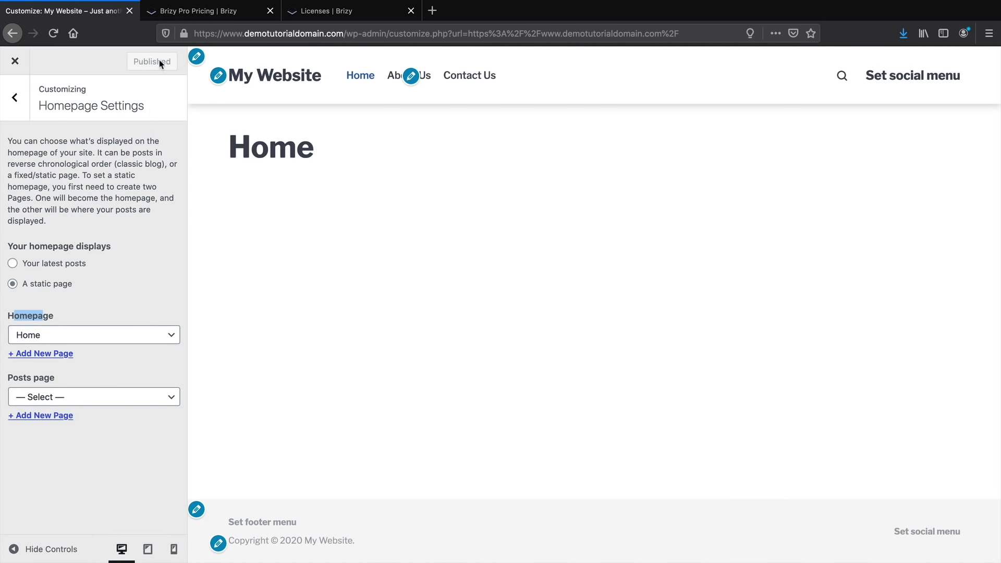
pyautogui.click(15, 63)
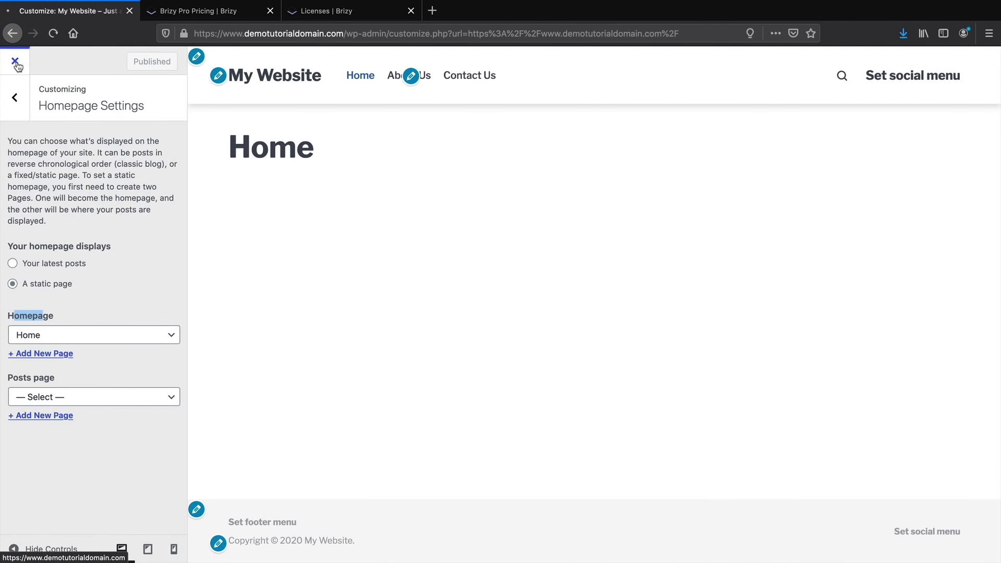
pyautogui.click(257, 99)
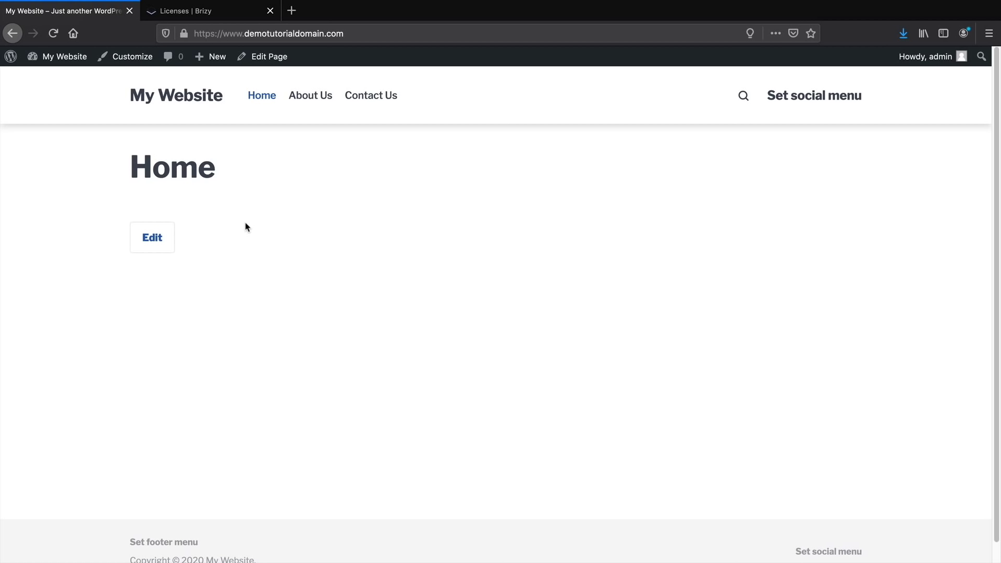
# Step: Search plugins for 'brizy', then install and activate Brizy – Page Builder
pyautogui.moveTo(73, 61)
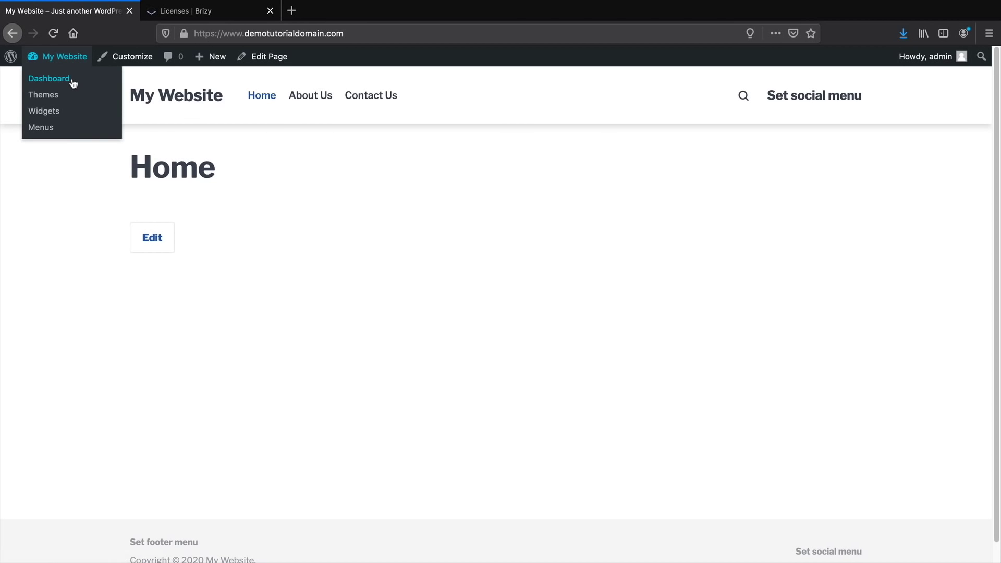
pyautogui.click(73, 83)
pyautogui.moveTo(61, 272)
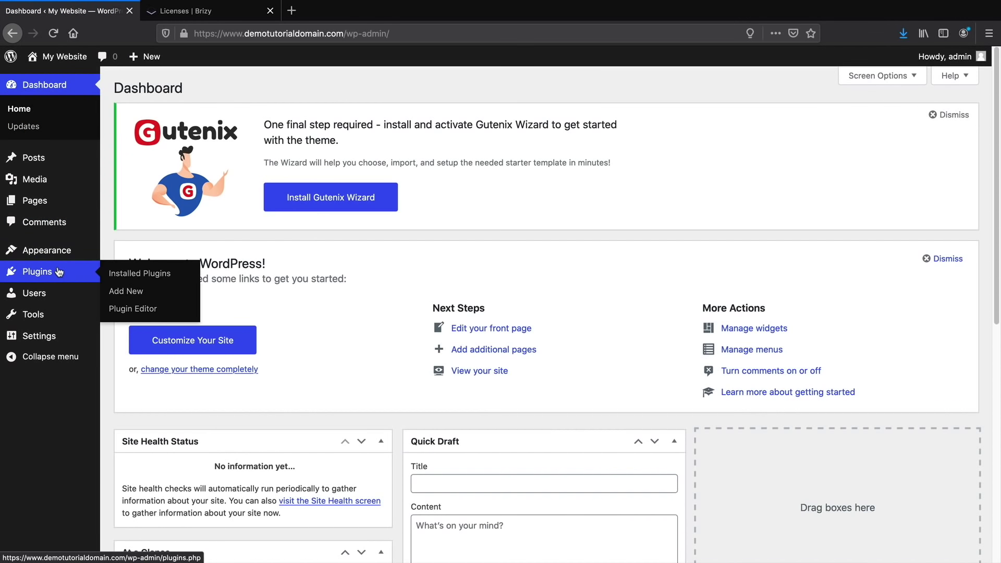
pyautogui.click(126, 293)
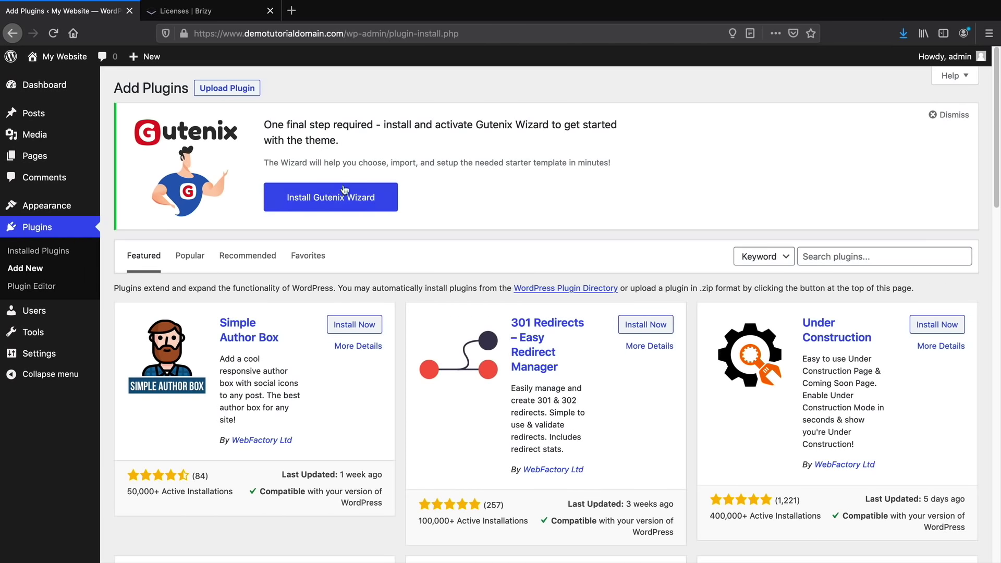
pyautogui.click(850, 258)
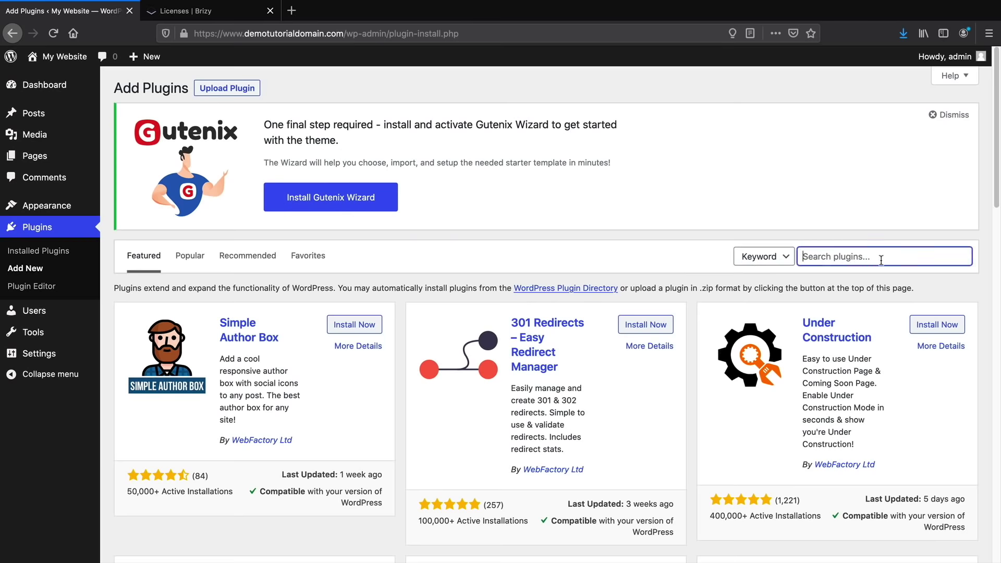
pyautogui.write('brizy')
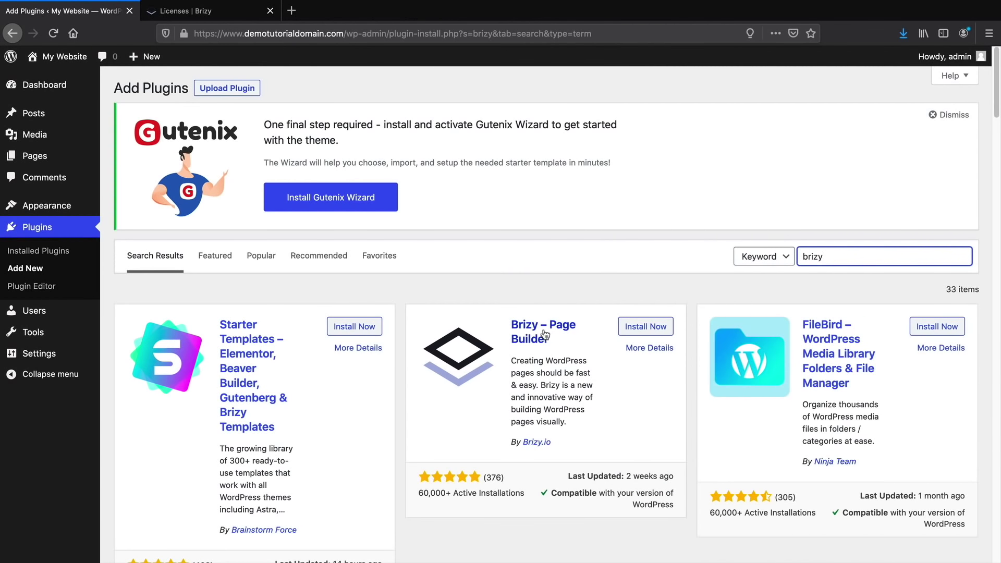
pyautogui.click(656, 328)
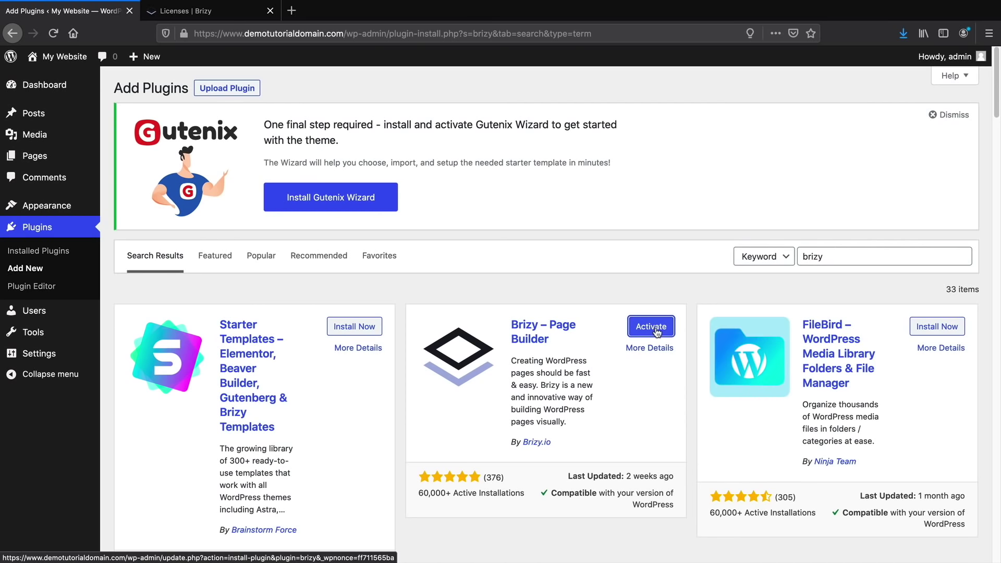
pyautogui.click(651, 326)
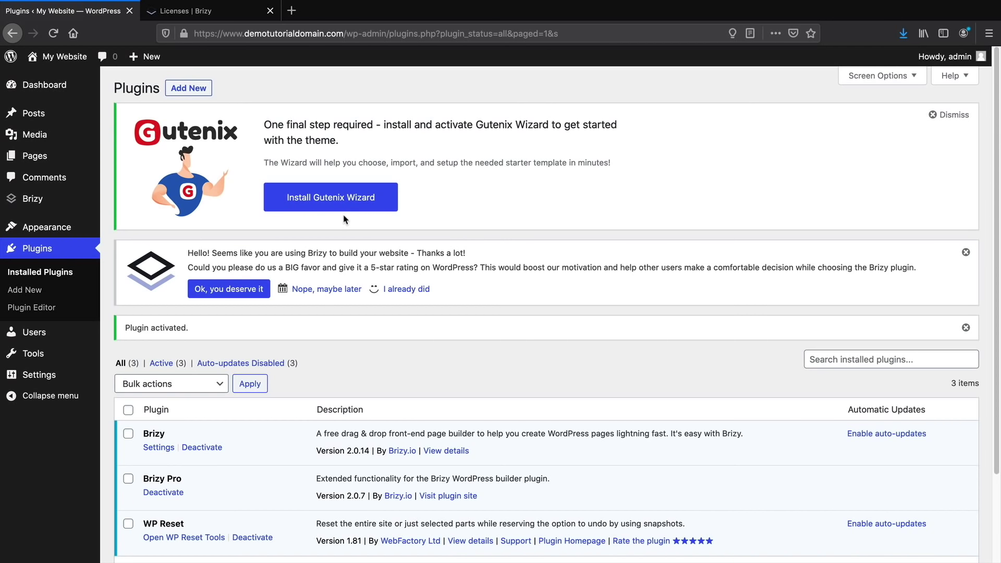
# Step: Open Brizy Settings' License tab, then switch to the brizy.io Licenses page to get the key
pyautogui.moveTo(32, 204)
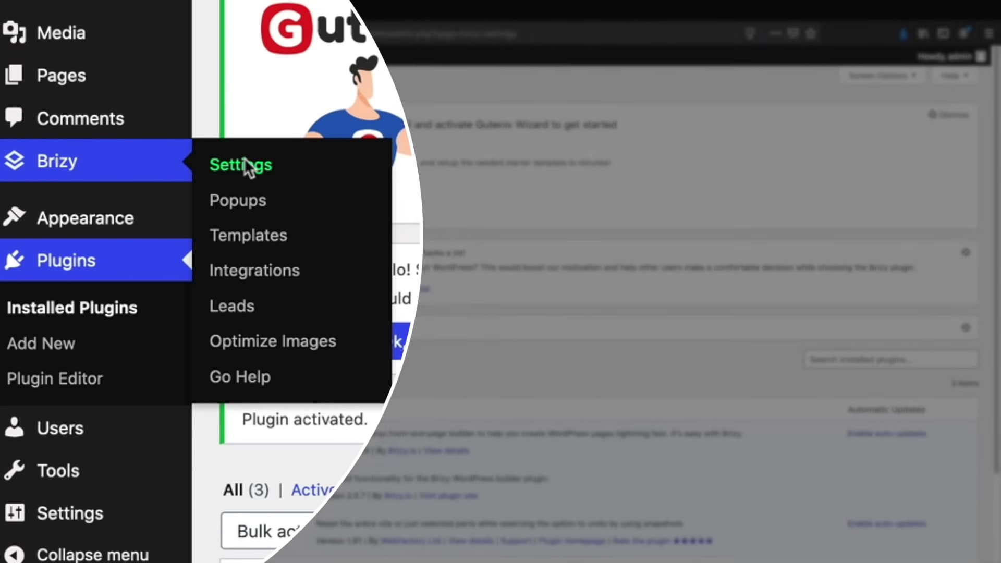
pyautogui.click(243, 165)
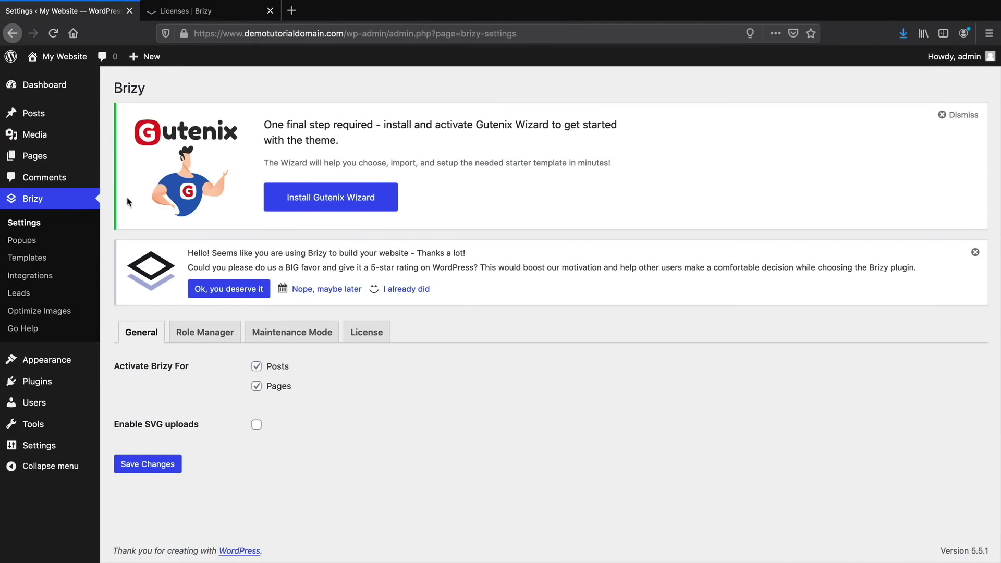
pyautogui.click(369, 336)
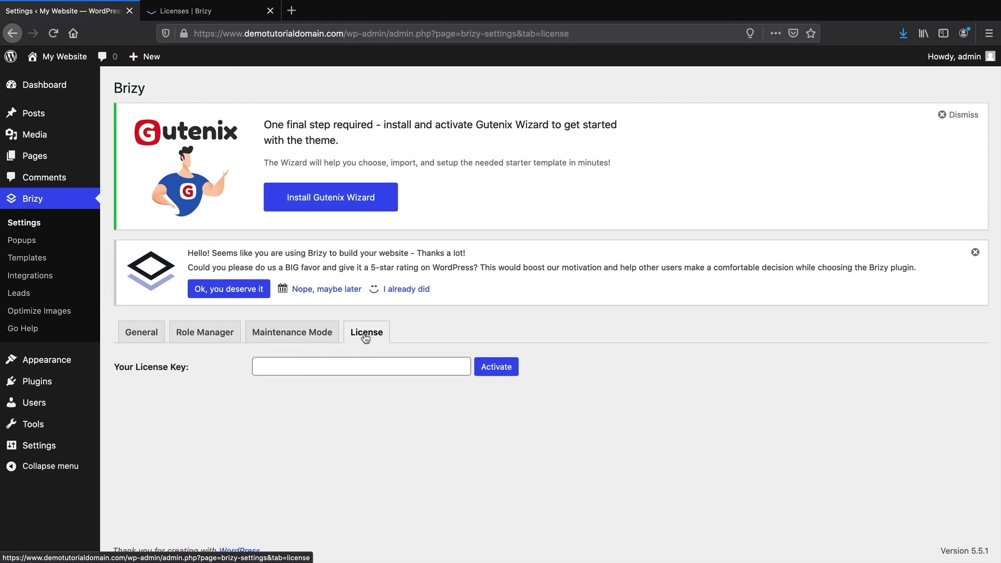
pyautogui.click(217, 14)
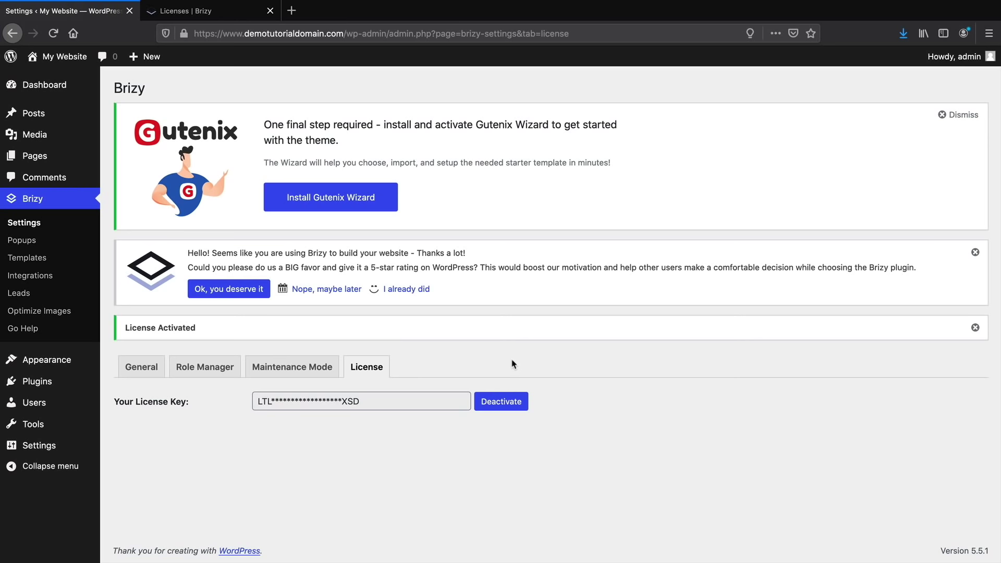
# Step: Open the Home page from All Pages in the block editor
pyautogui.moveTo(60, 157)
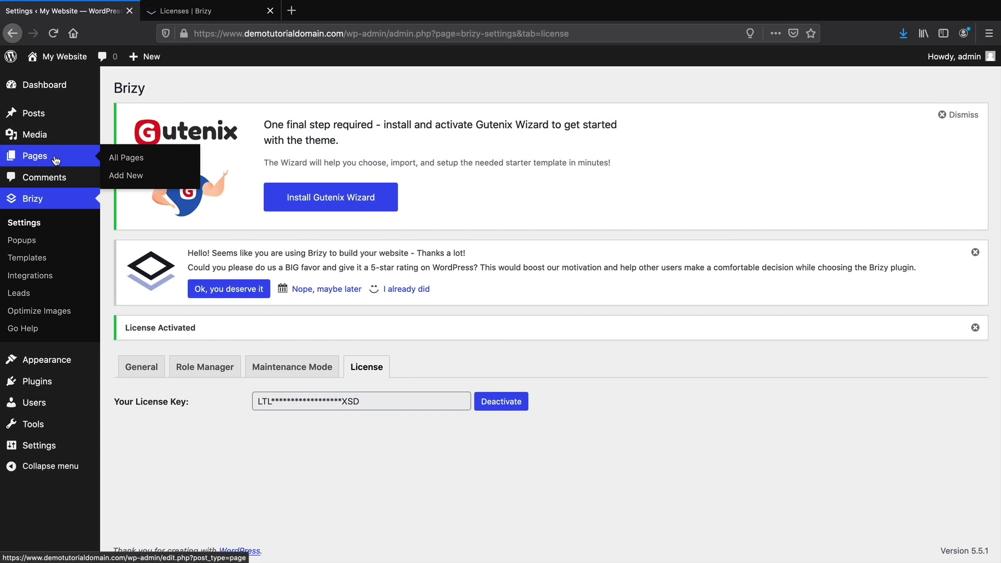
pyautogui.click(126, 158)
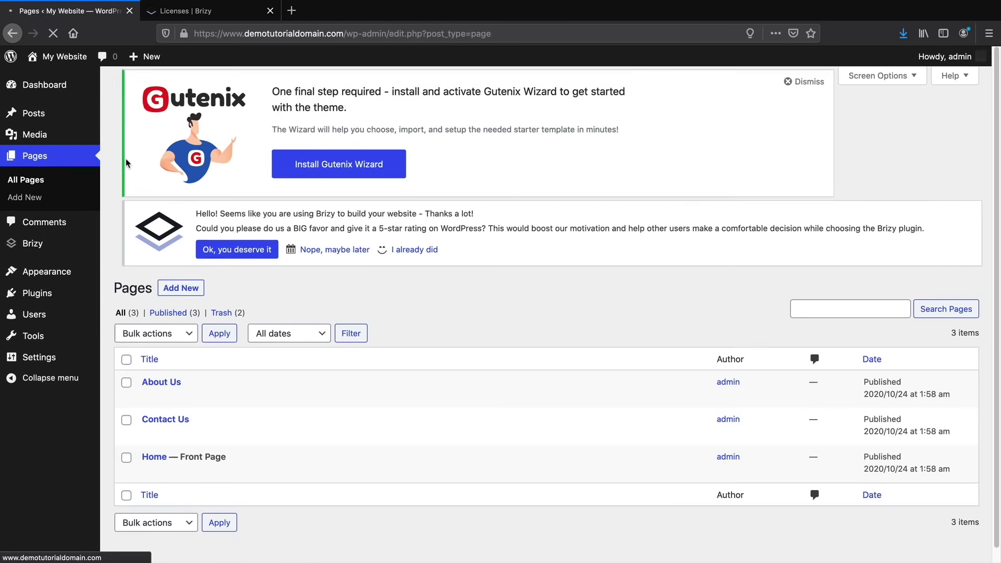
pyautogui.scroll(-2, 146, 271)
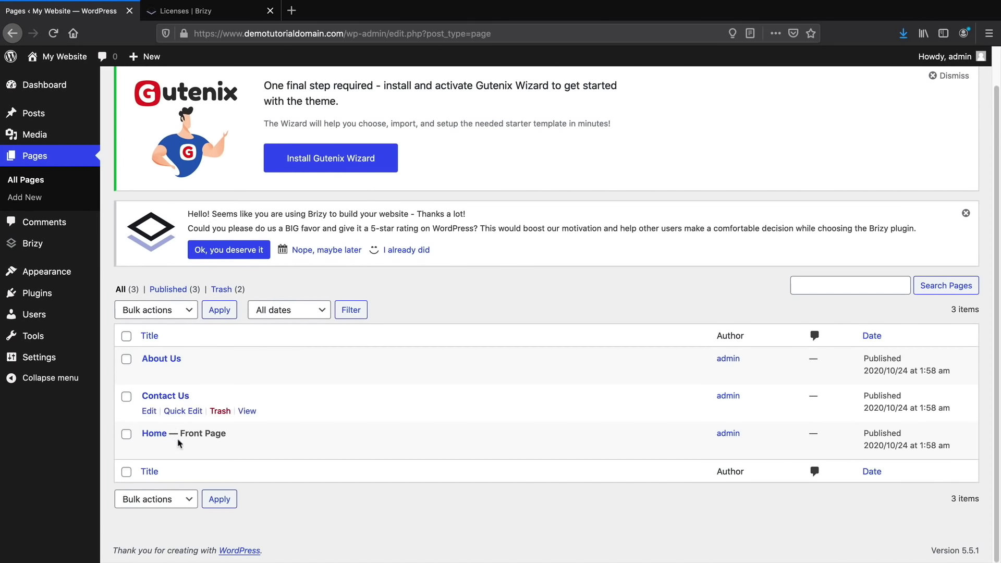
pyautogui.click(153, 436)
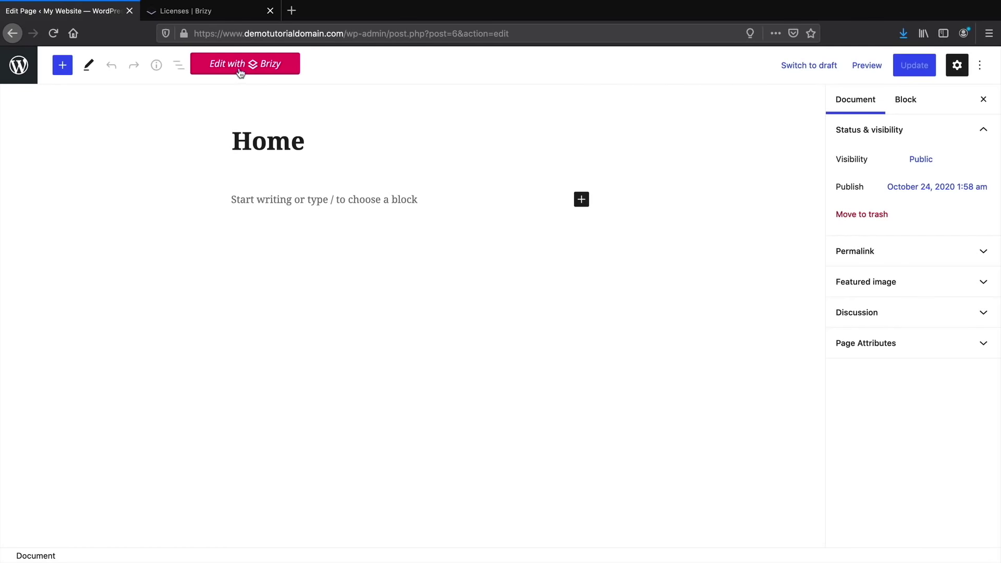
# Step: Open the Home page in the Brizy builder and show its page settings
pyautogui.click(232, 66)
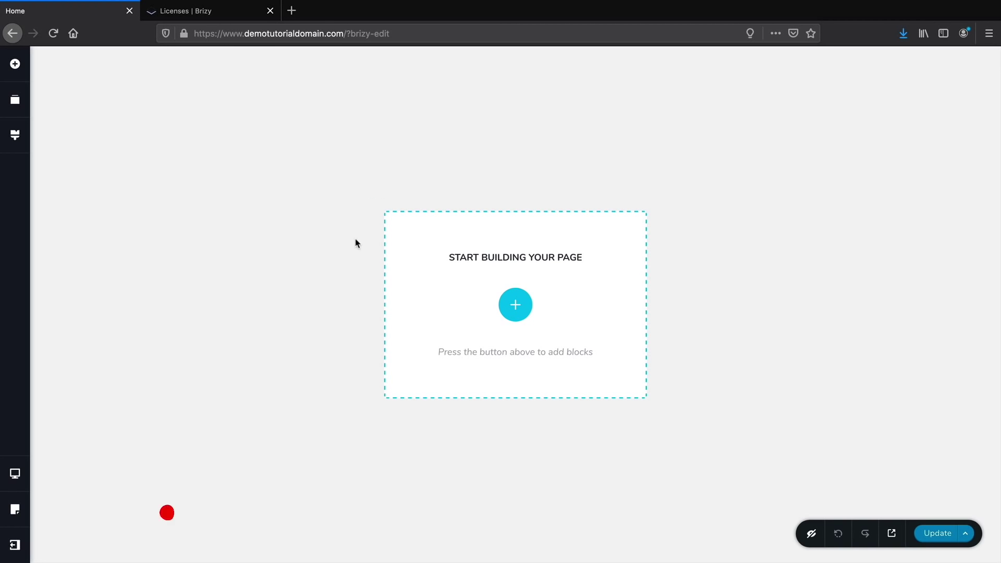
pyautogui.click(16, 514)
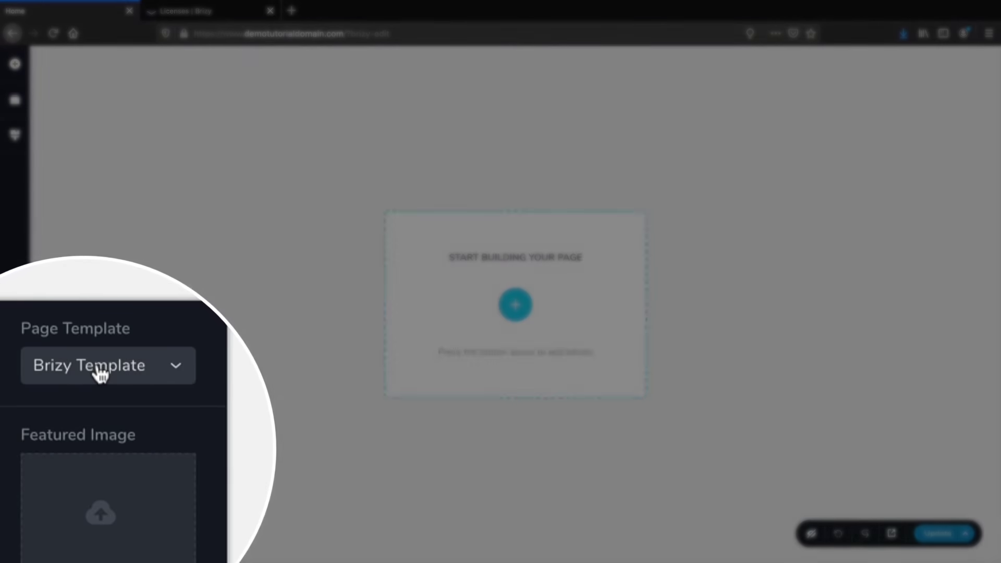
# Step: Change the Home page's Page Template from Brizy Template to Full width
pyautogui.click(89, 407)
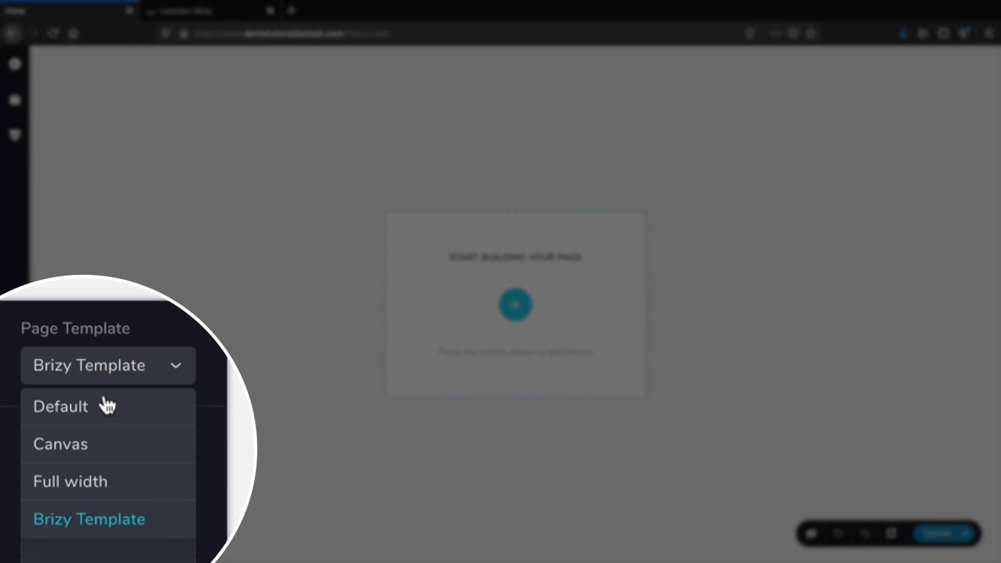
pyautogui.click(495, 170)
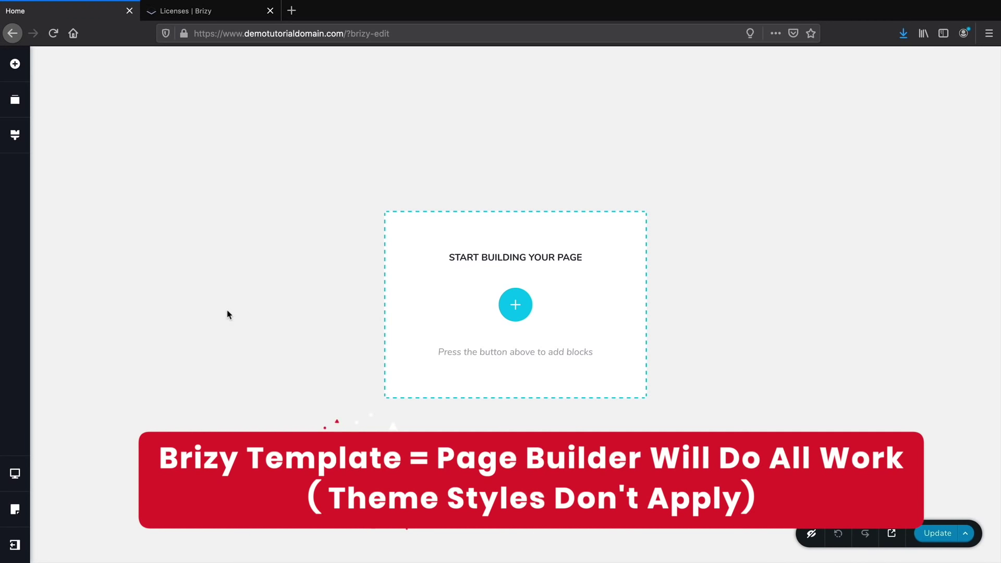
pyautogui.click(20, 501)
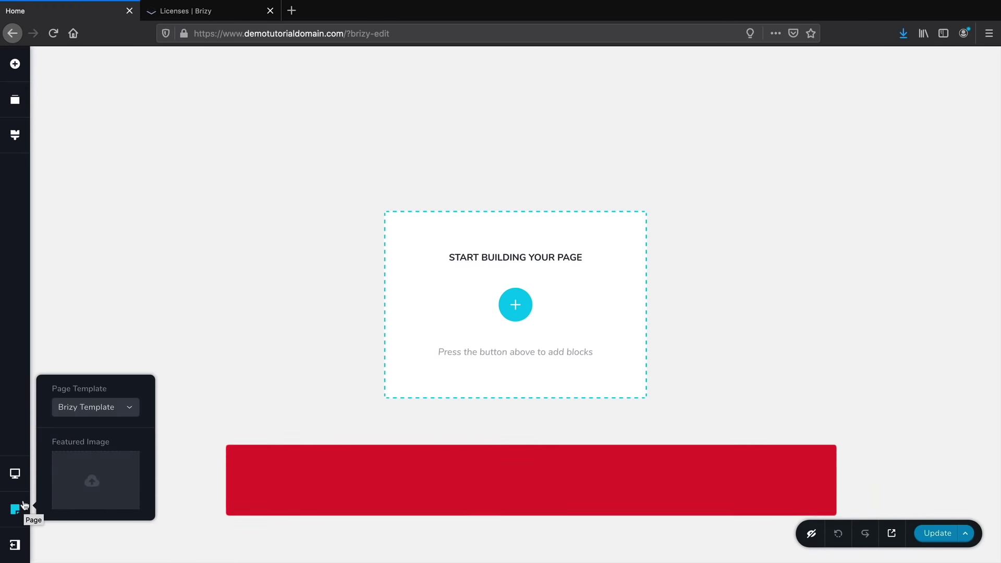
pyautogui.click(92, 408)
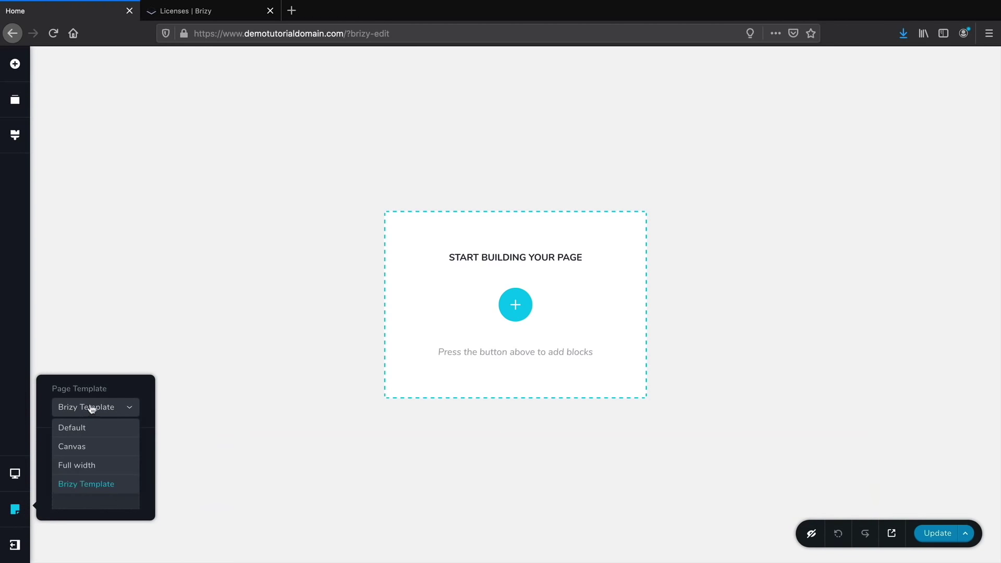
pyautogui.click(81, 467)
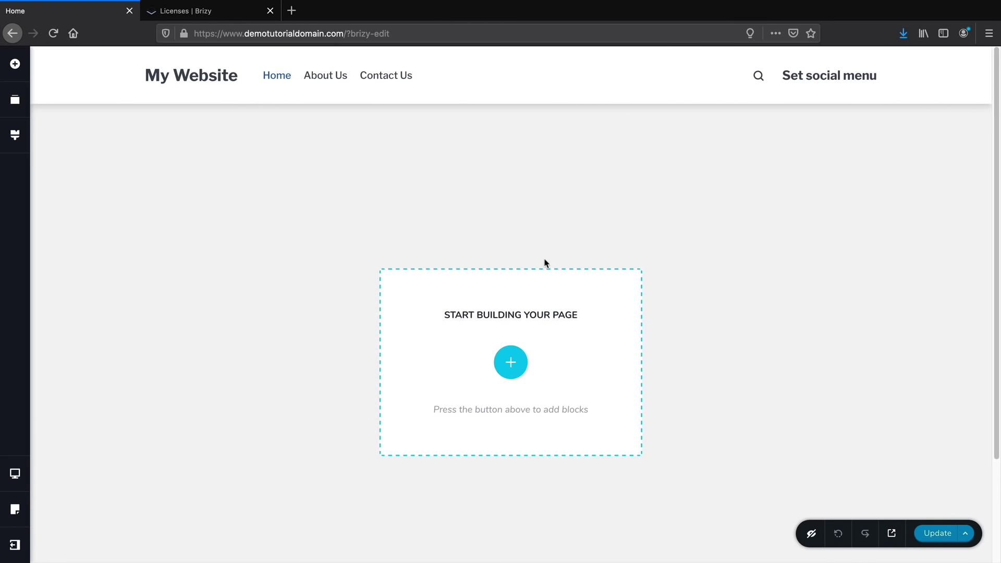
pyautogui.click(15, 509)
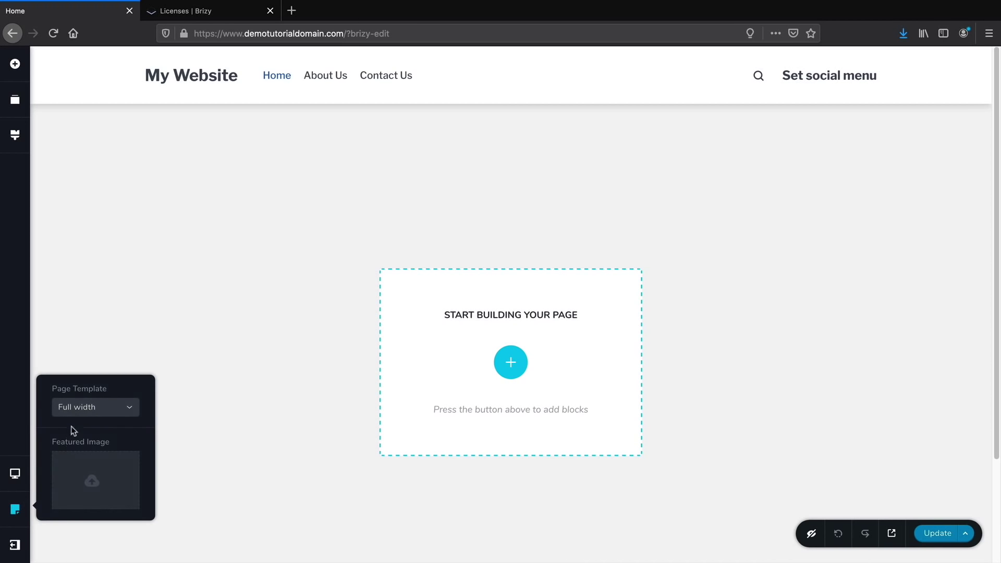
pyautogui.click(80, 407)
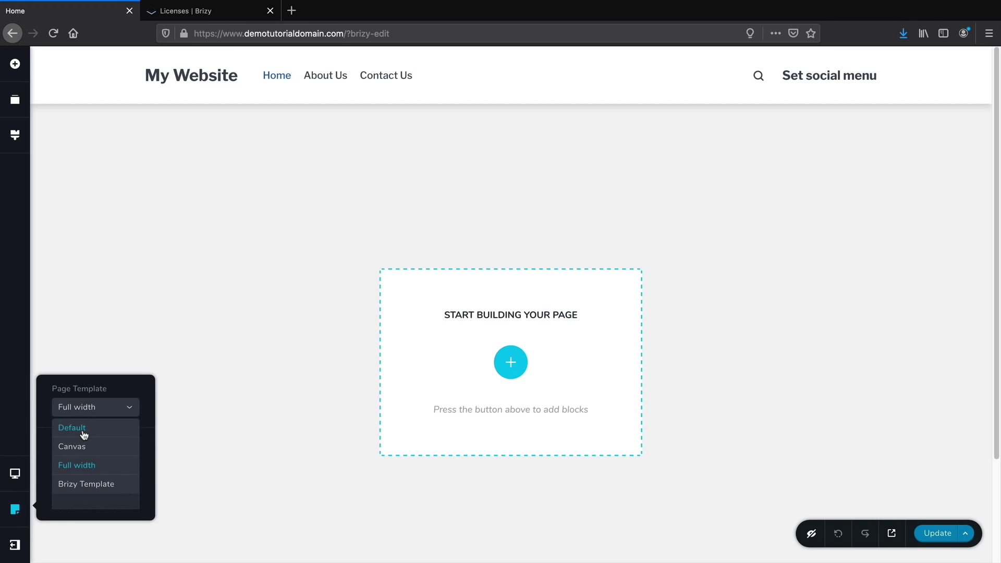
pyautogui.click(97, 468)
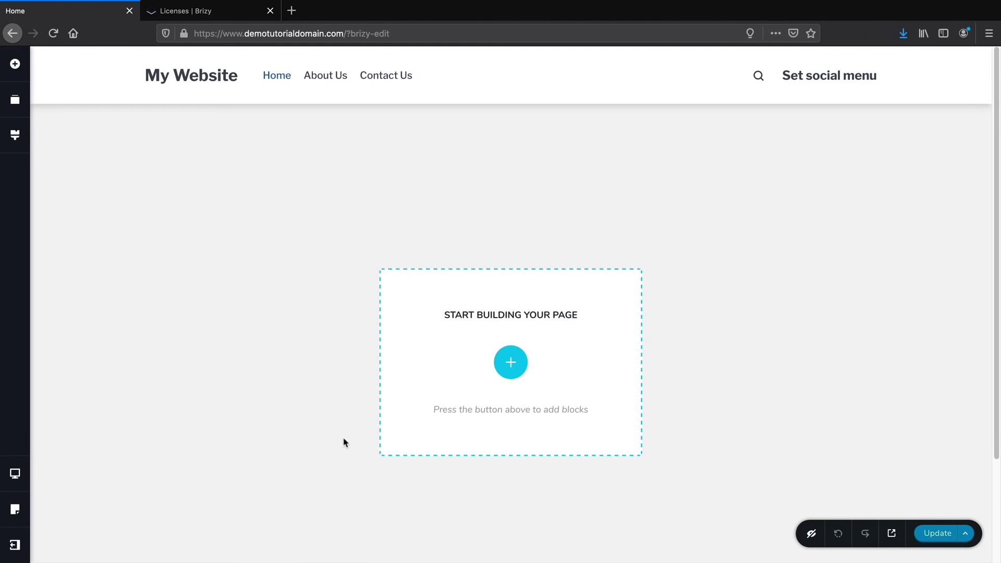
# Step: Open the block library, browse the designs, and switch to Kit #1
pyautogui.click(511, 365)
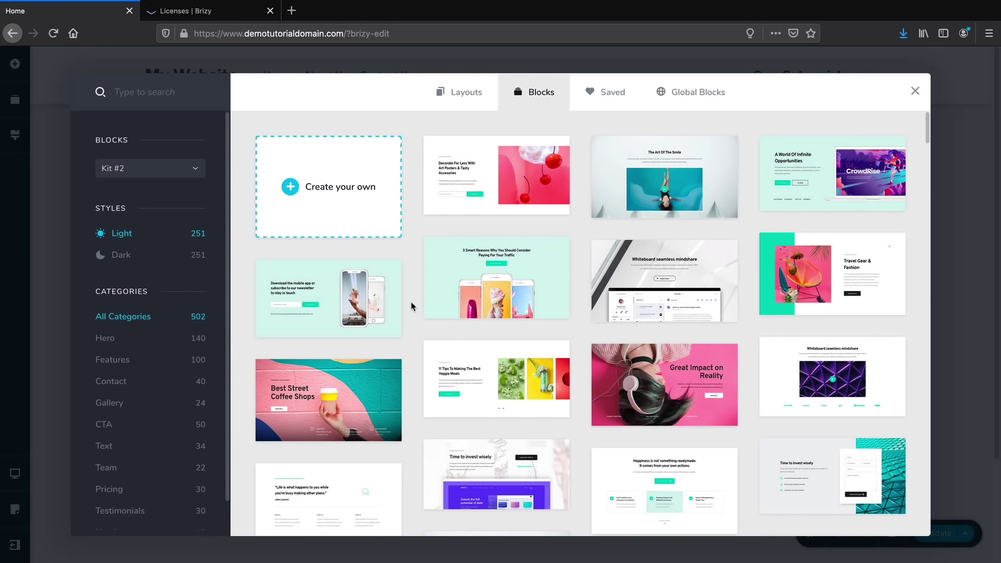
pyautogui.scroll(-3, 412, 306)
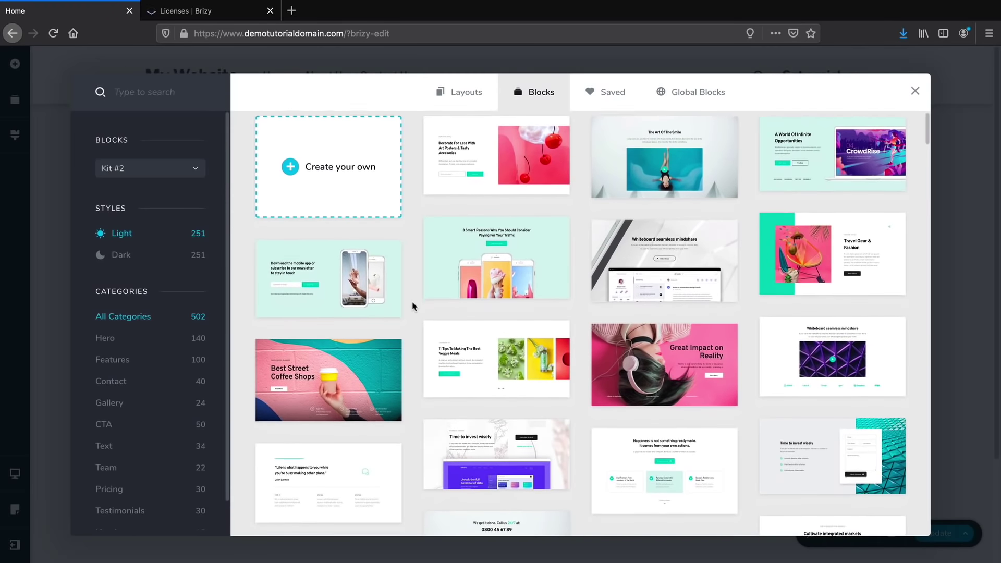
pyautogui.scroll(-9, 415, 305)
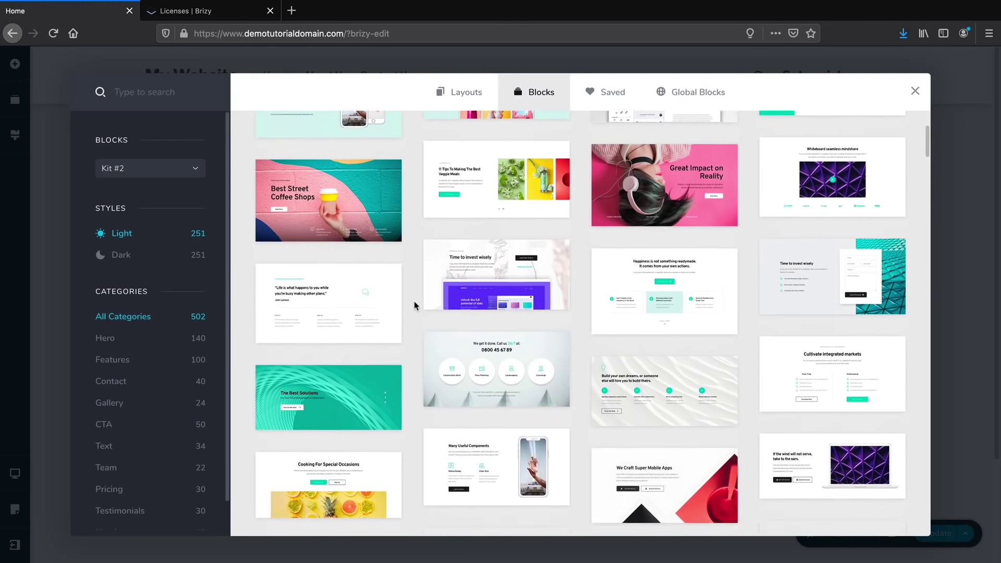
pyautogui.scroll(-9, 414, 305)
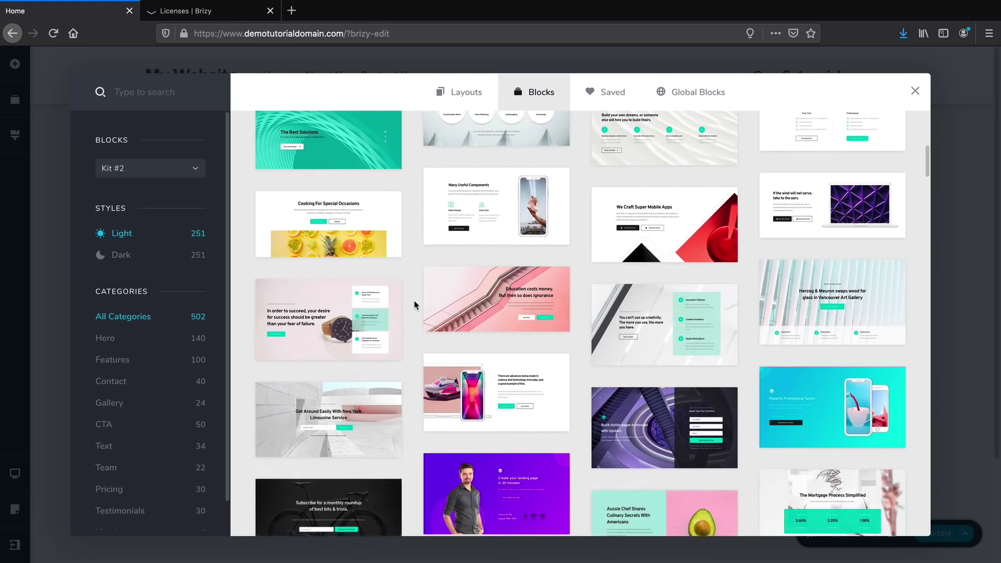
pyautogui.scroll(9, 414, 305)
pyautogui.scroll(10, 414, 302)
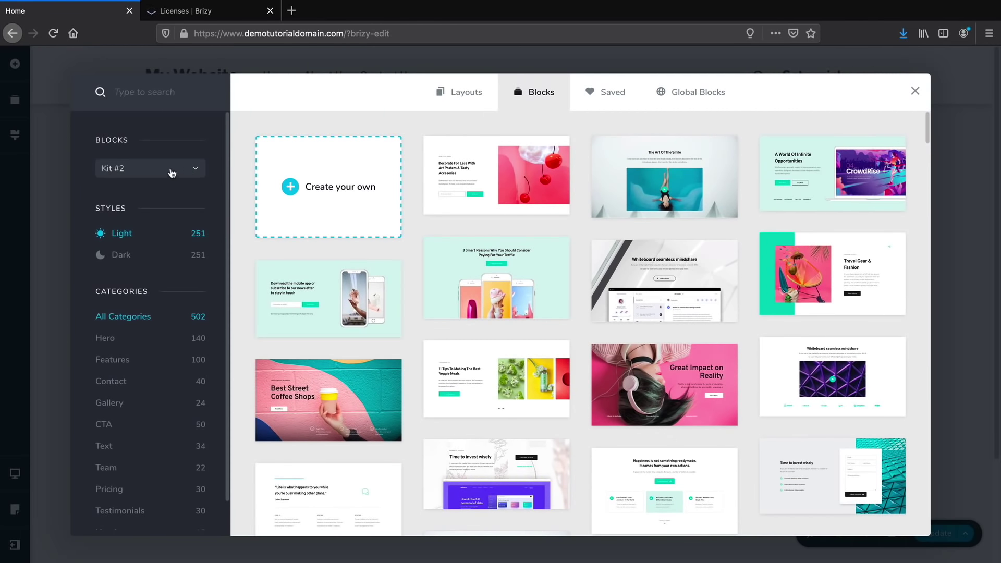
pyautogui.click(143, 171)
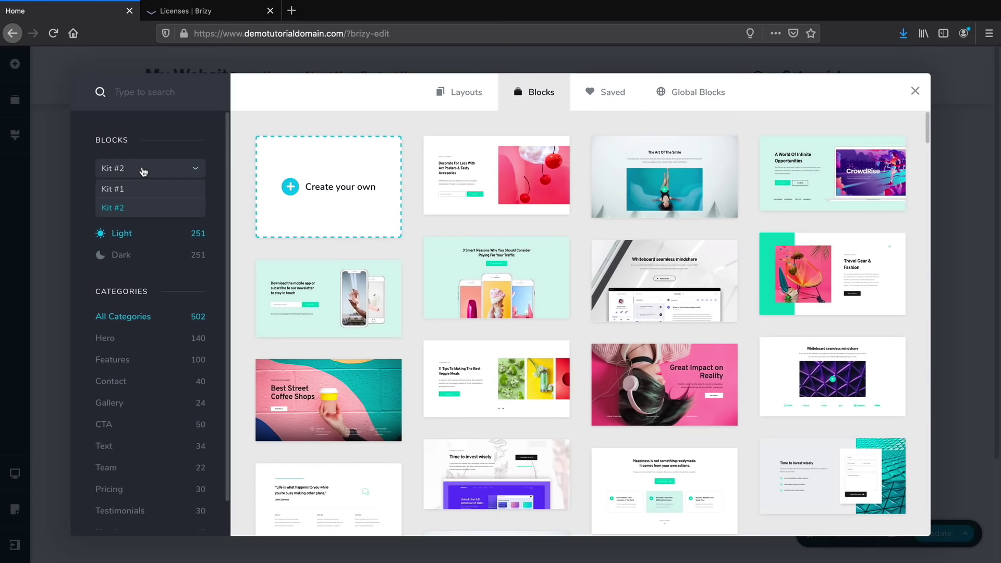
pyautogui.click(125, 188)
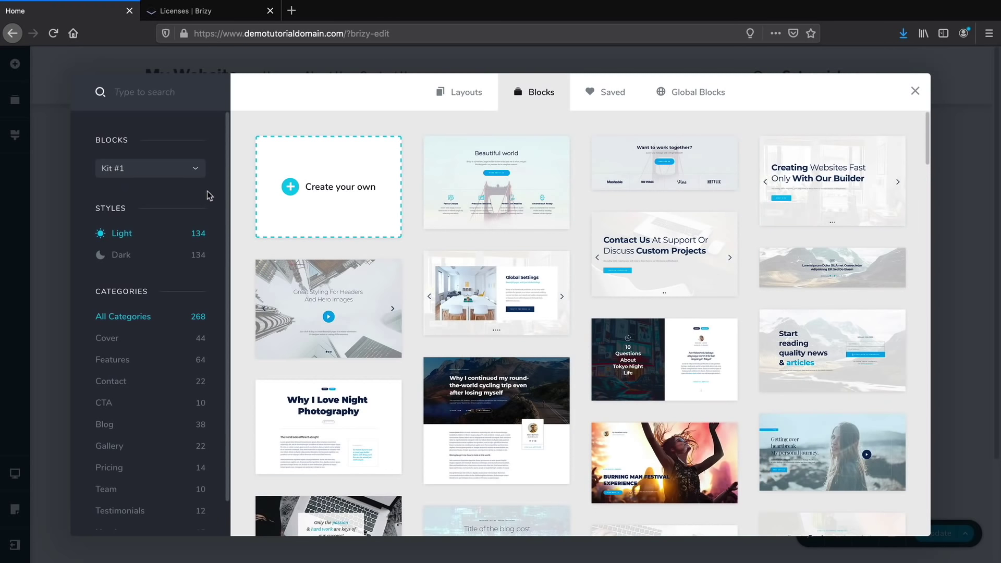
# Step: Show the dark-style blocks and switch the library back to Kit #2
pyautogui.moveTo(929, 155); pyautogui.dragTo(932, 132)
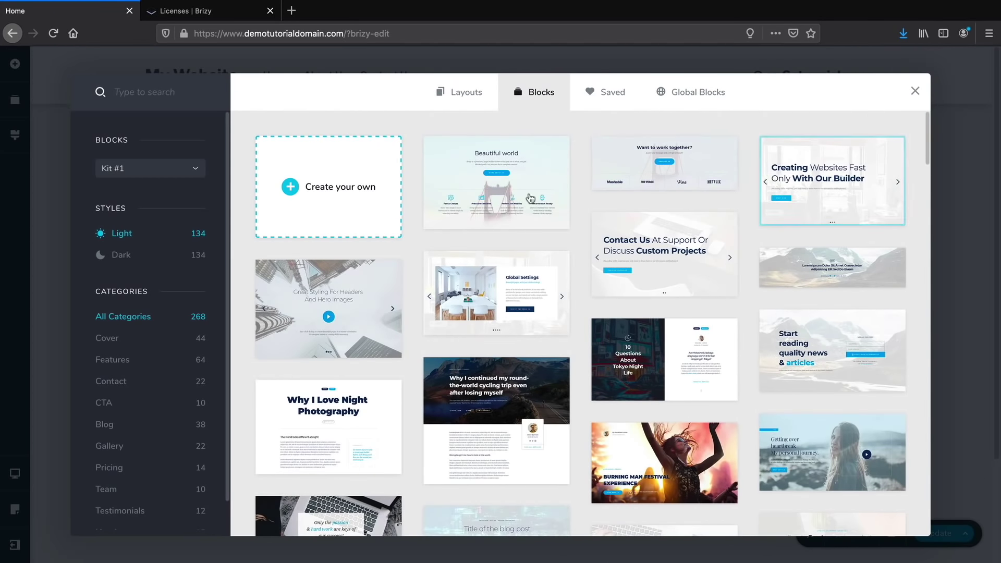
pyautogui.click(123, 255)
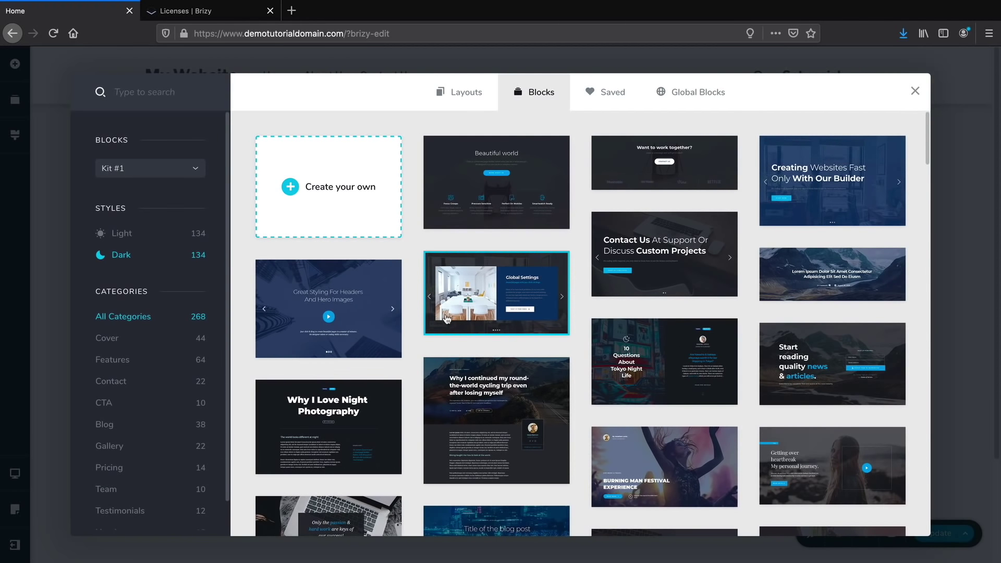
pyautogui.scroll(-8, 413, 334)
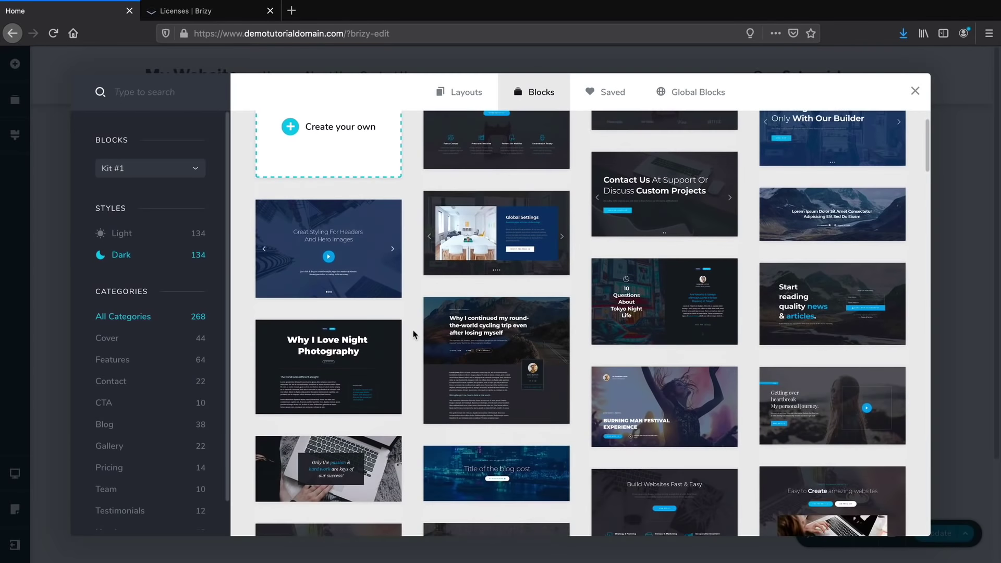
pyautogui.scroll(-10, 414, 334)
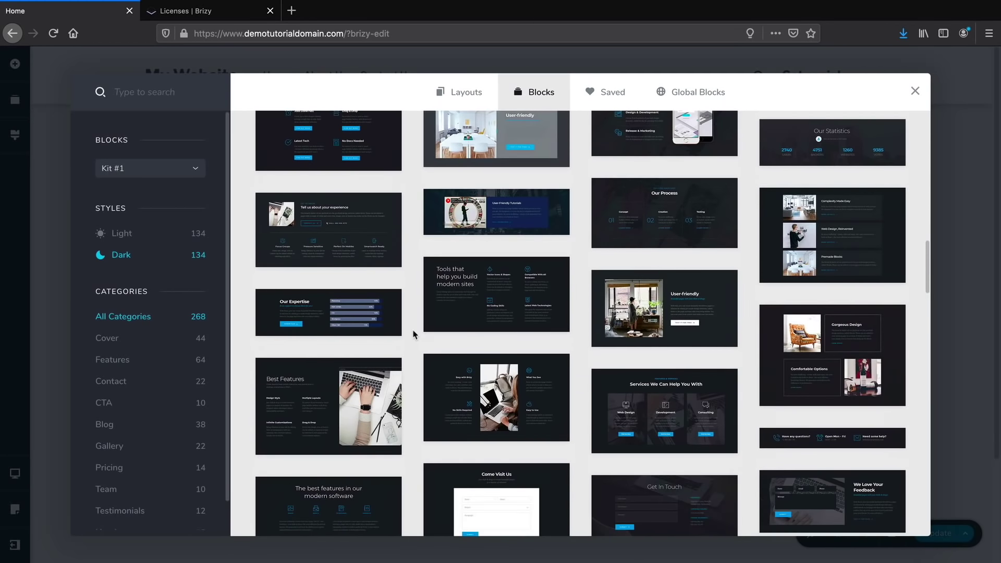
pyautogui.scroll(10, 421, 338)
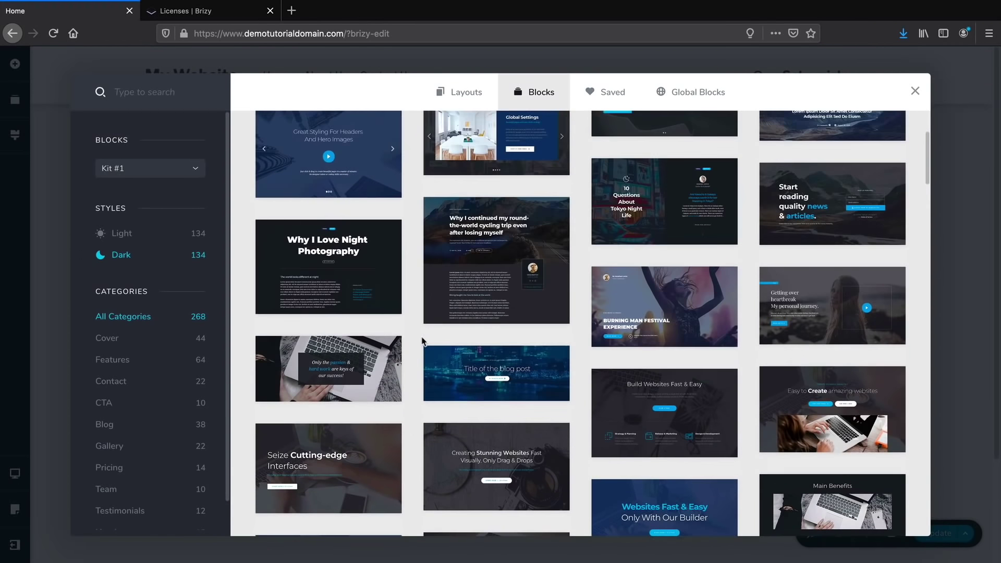
pyautogui.scroll(4, 422, 340)
pyautogui.click(192, 175)
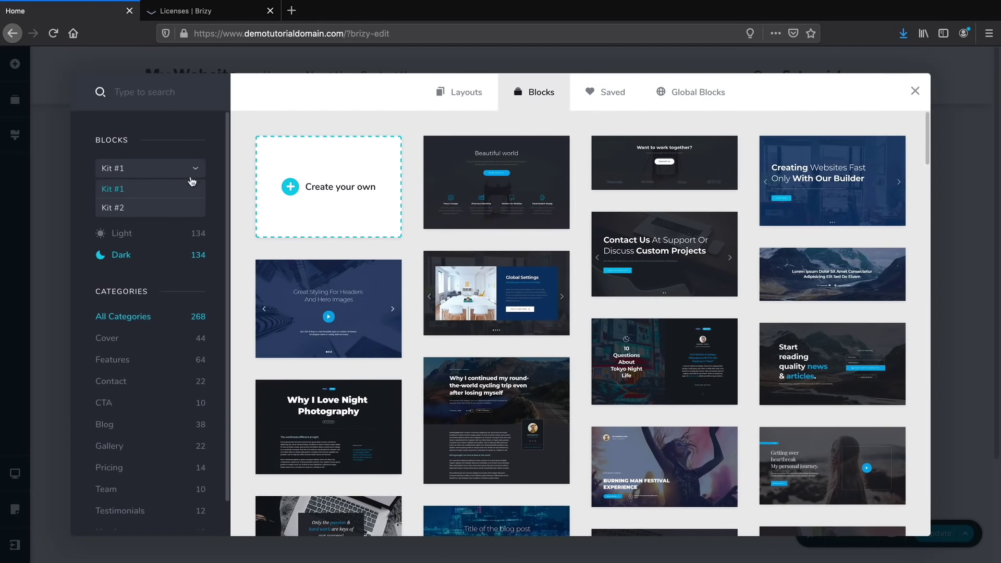
pyautogui.click(128, 209)
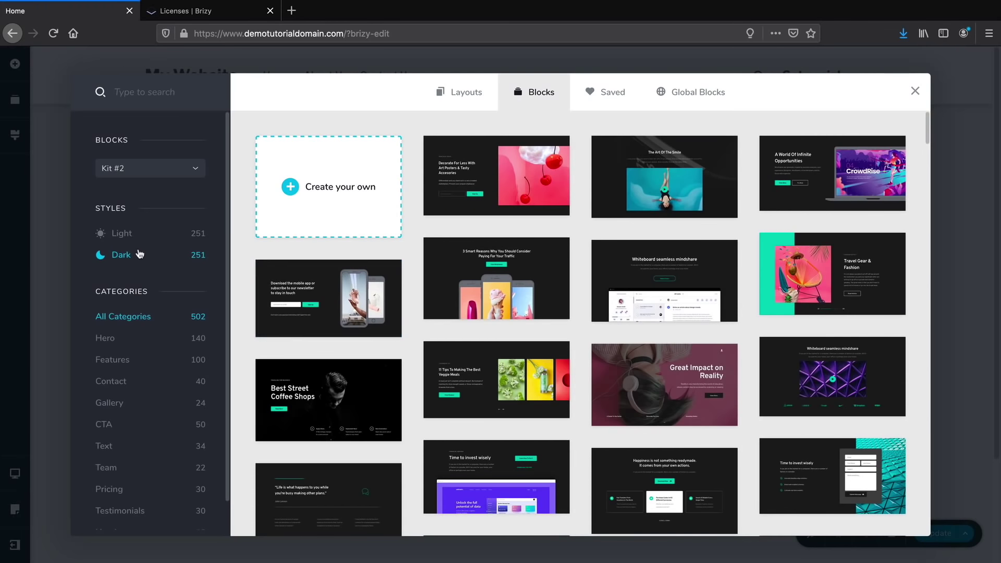
# Step: Show light-style Hero blocks and insert the 'Binary watch face smart watch' hero
pyautogui.click(127, 235)
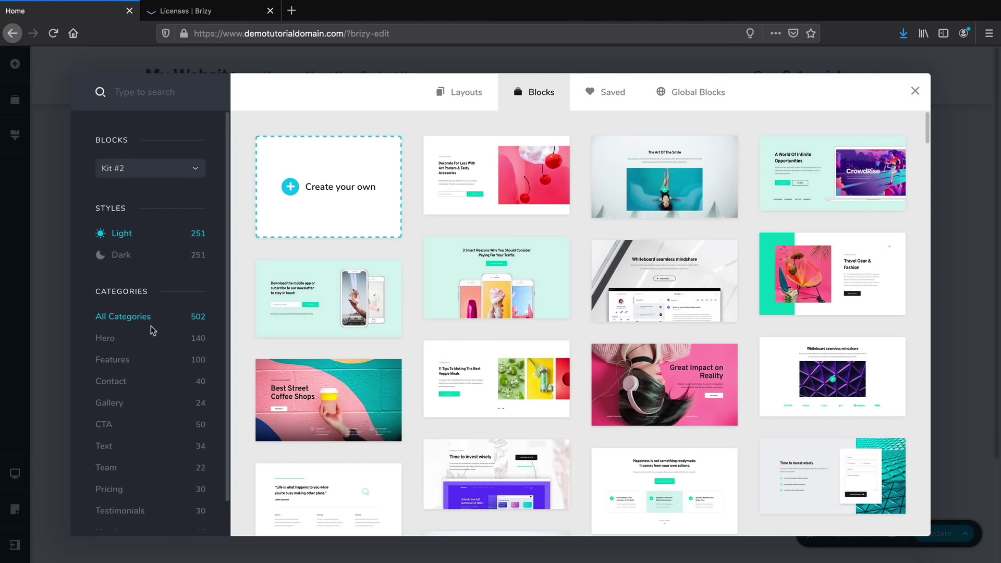
pyautogui.scroll(-1, 152, 320)
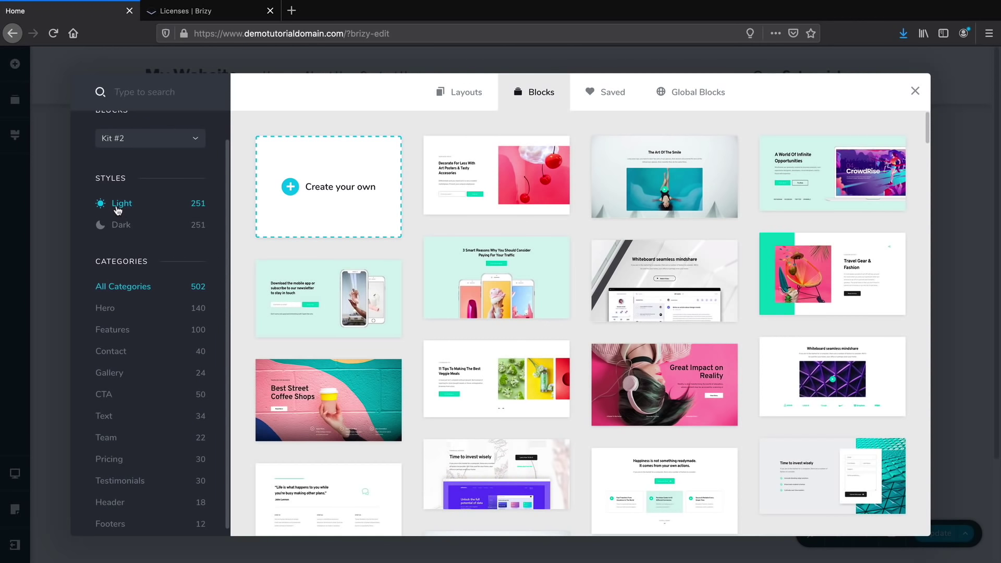
pyautogui.click(107, 308)
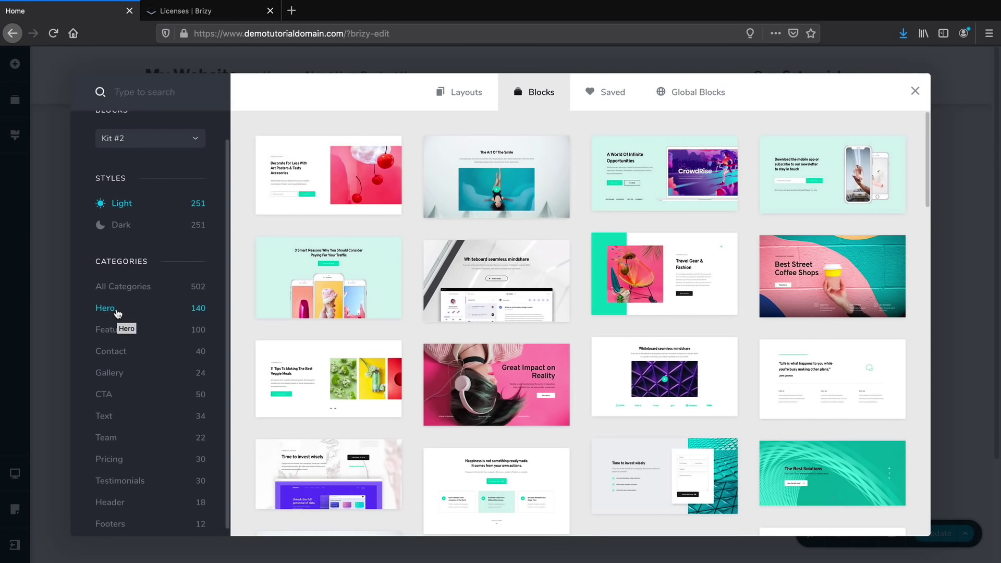
pyautogui.scroll(-3, 308, 328)
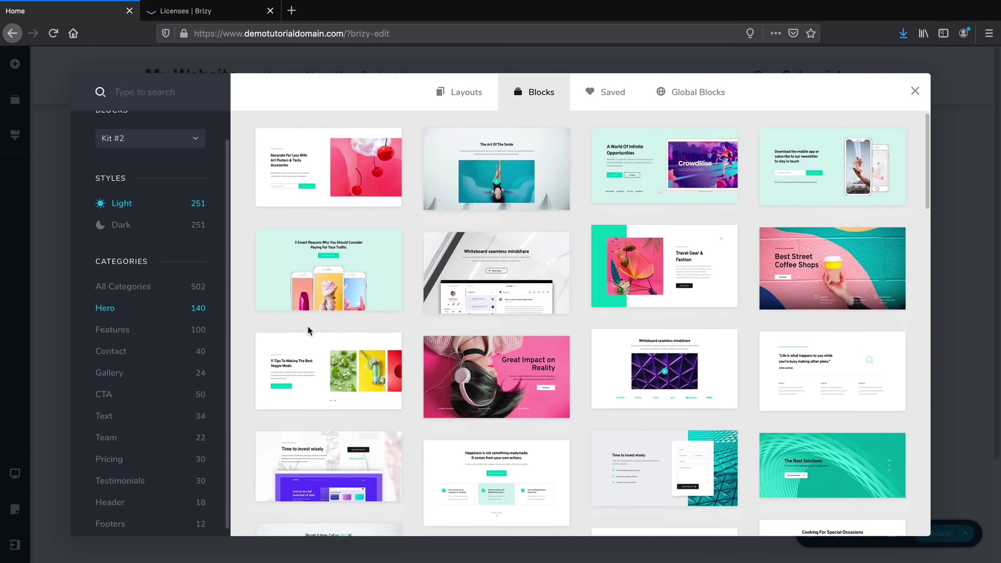
pyautogui.scroll(-5, 309, 331)
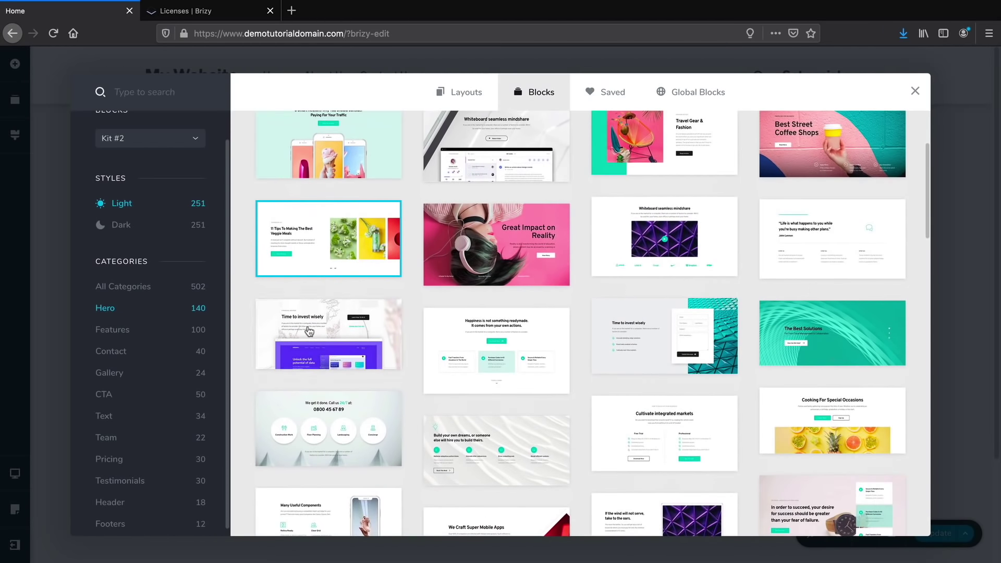
pyautogui.scroll(-15, 309, 331)
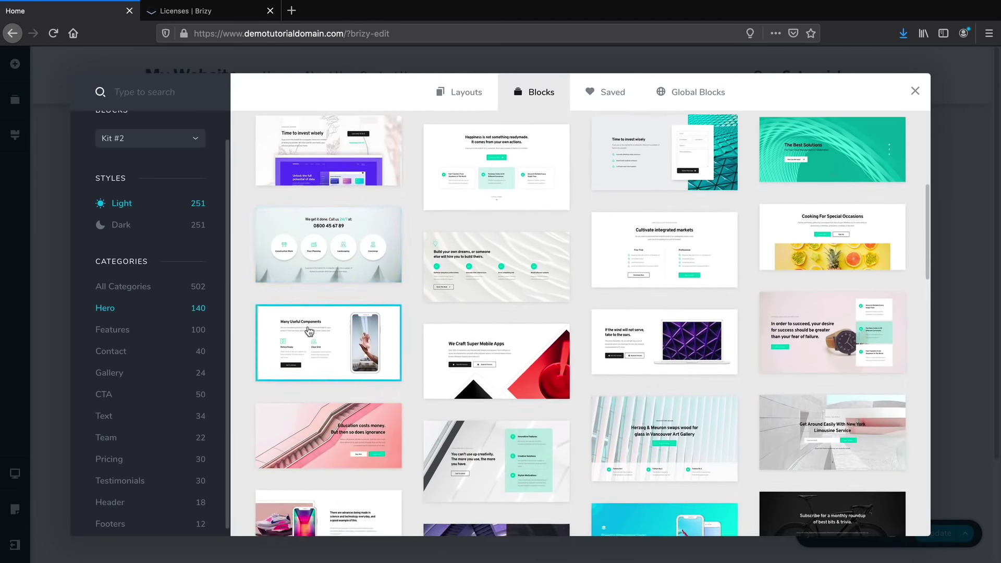
pyautogui.scroll(-12, 307, 326)
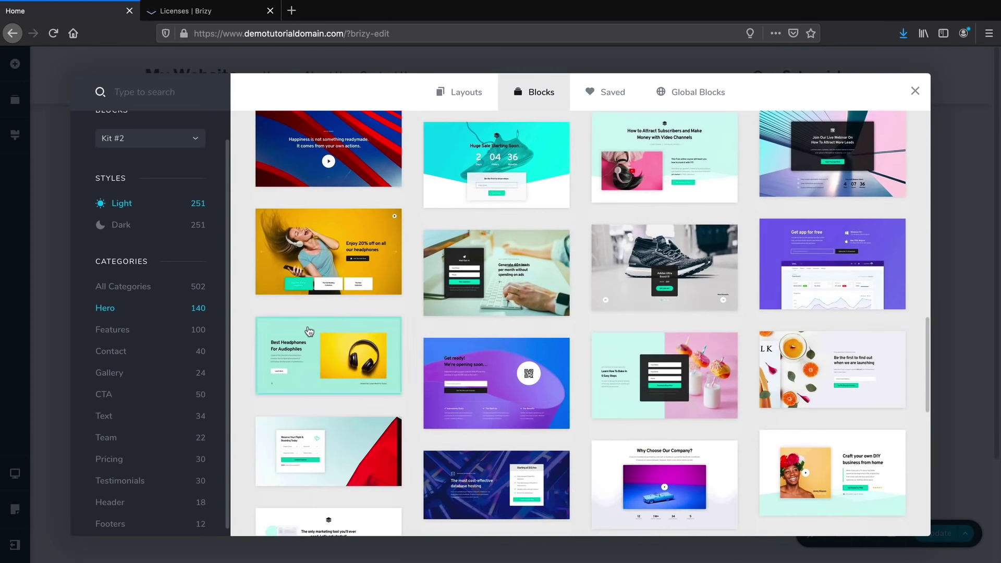
pyautogui.scroll(-5, 309, 331)
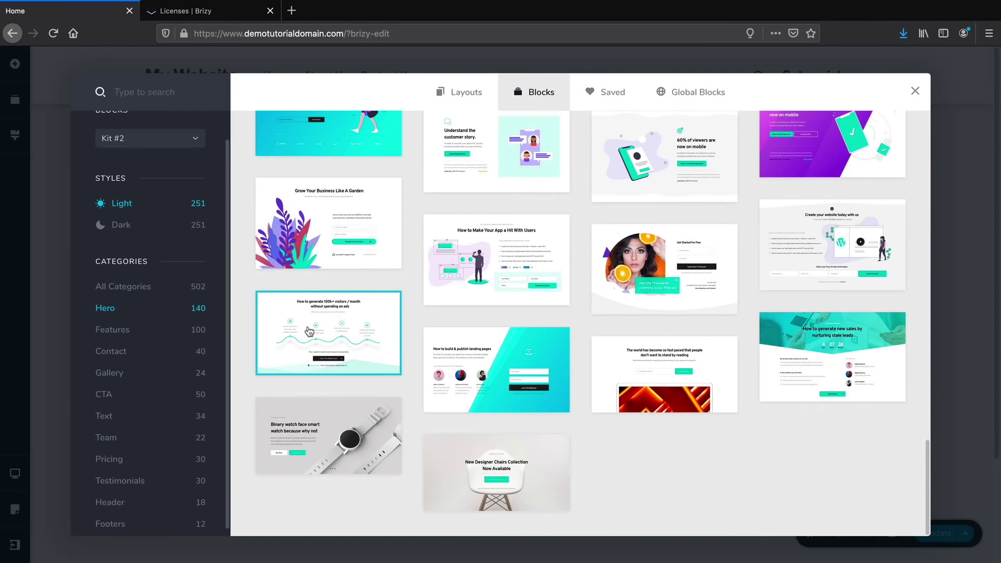
pyautogui.click(322, 438)
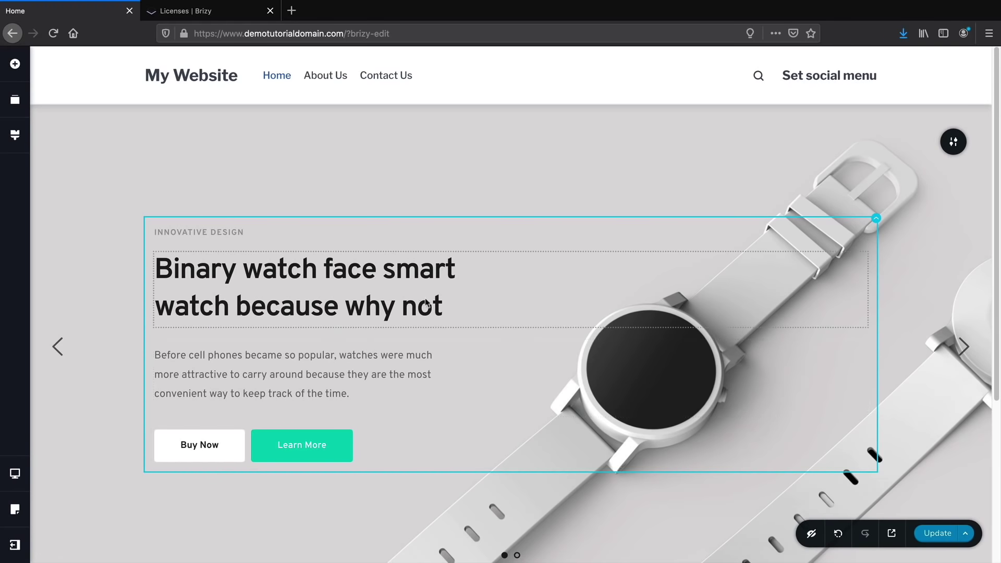
# Step: Replace the hero's sample paragraph with 'type in whatever i want right here'
pyautogui.scroll(-1, 834, 276)
pyautogui.scroll(-2, 834, 277)
pyautogui.scroll(1, 767, 253)
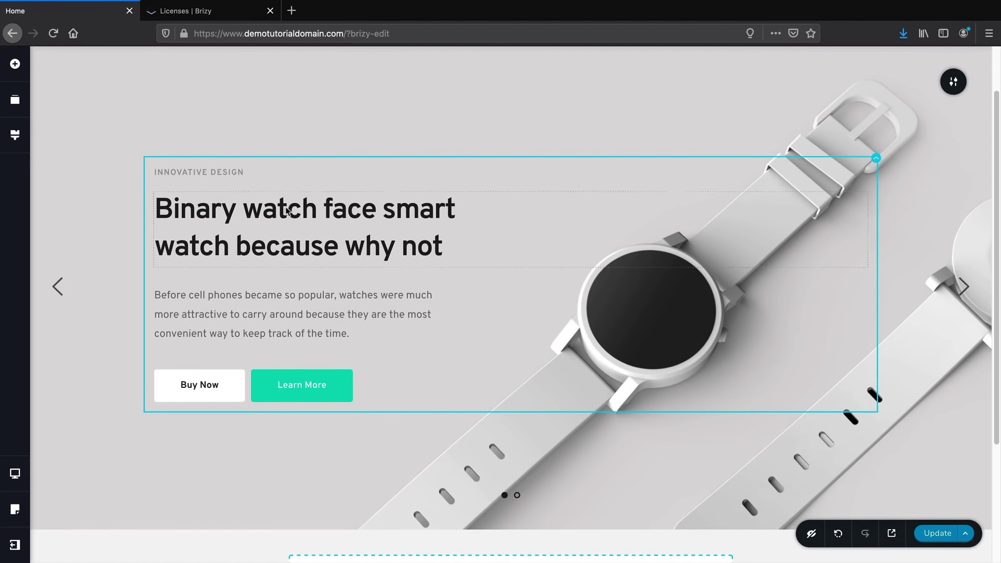
pyautogui.click(307, 313)
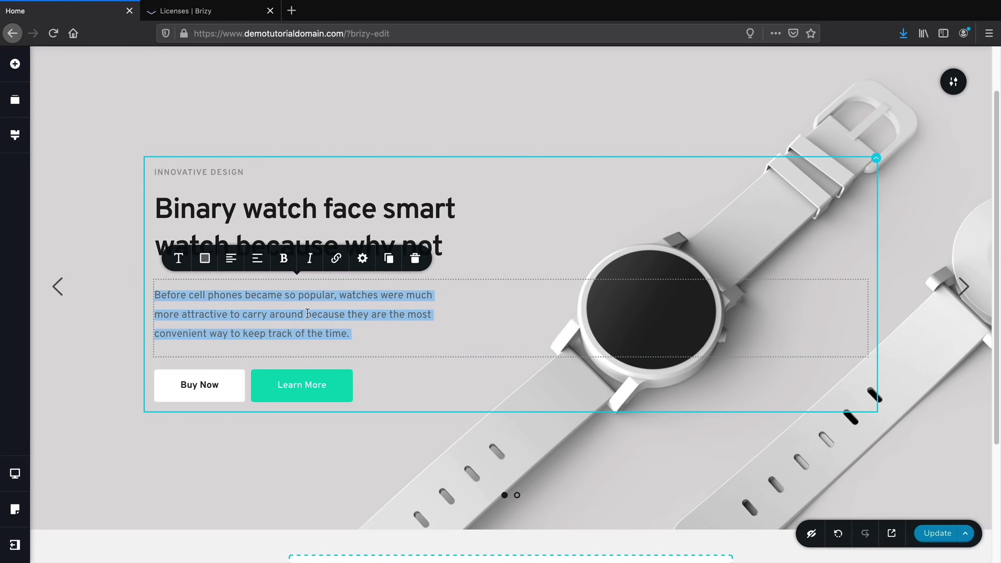
pyautogui.write('typ')
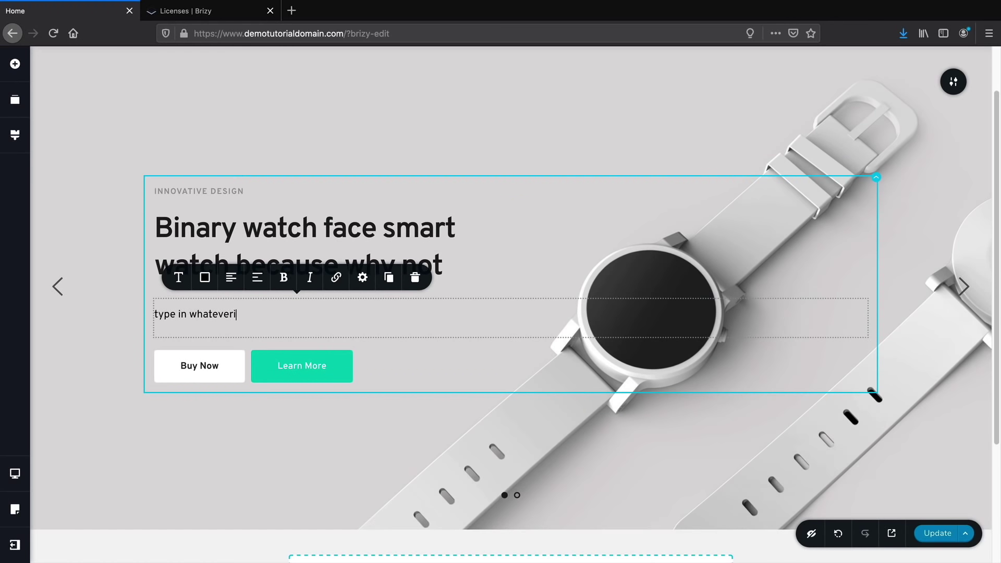
pyautogui.write('e in whatever i want right here')
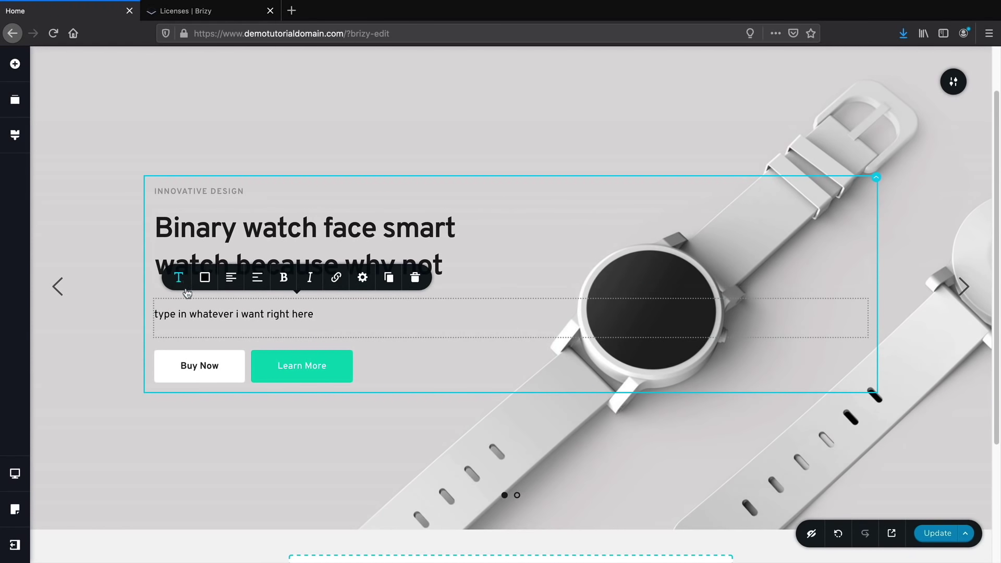
# Step: Try Palanquin, Oswald, Fira Sans and other fonts on the paragraph, settling on Comfortaa
pyautogui.tripleClick(195, 315)
pyautogui.click(179, 278)
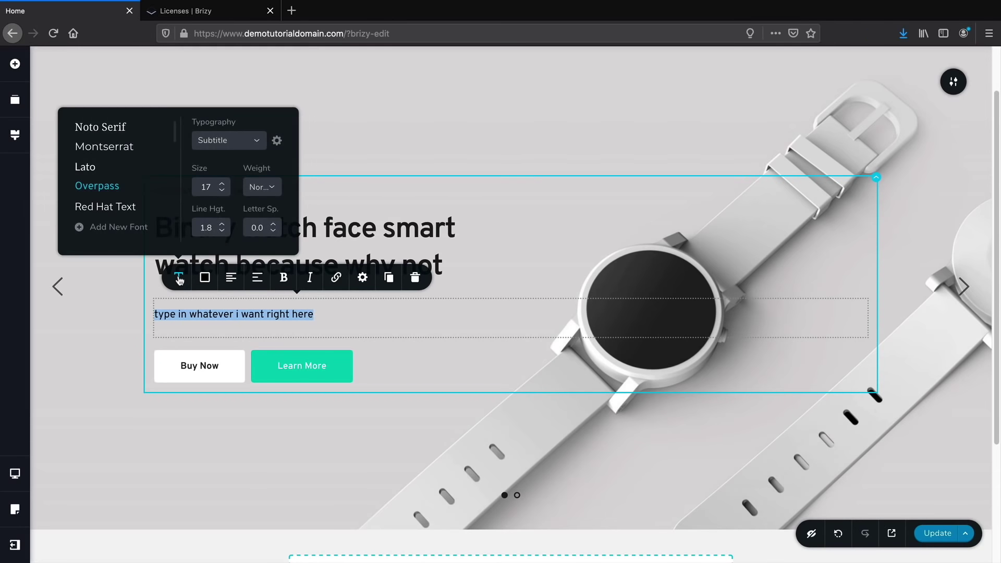
pyautogui.scroll(1, 138, 221)
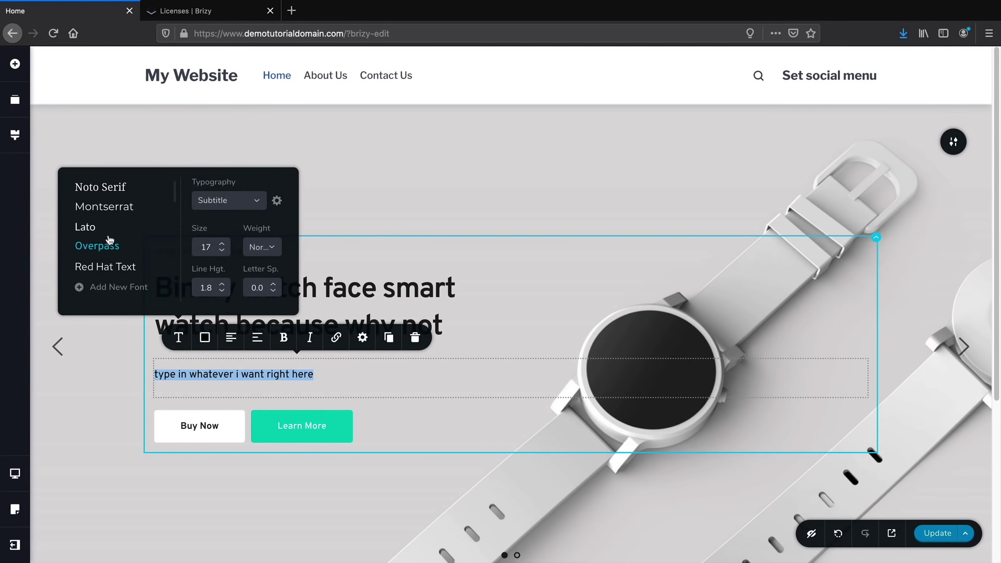
pyautogui.scroll(-5, 101, 227)
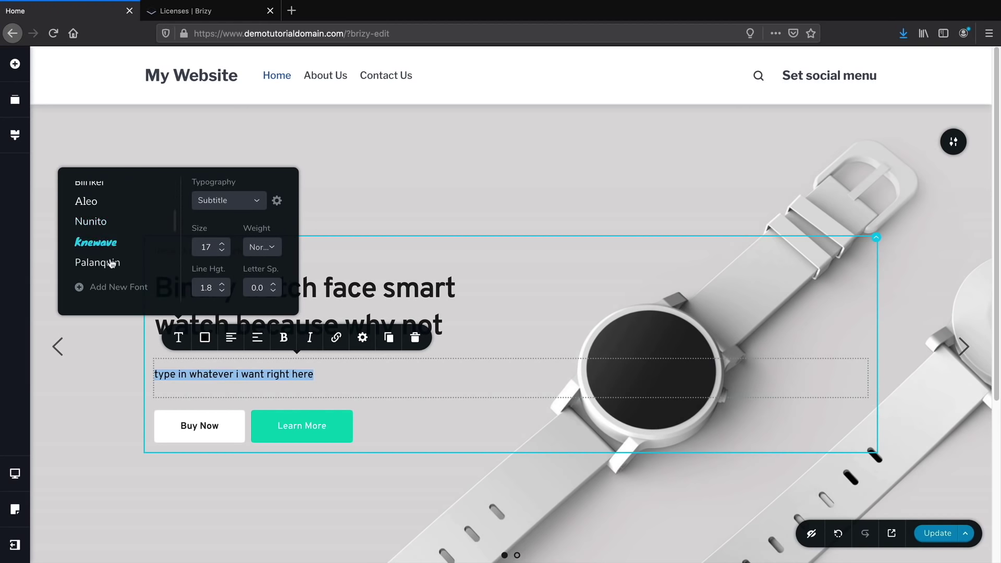
pyautogui.click(114, 265)
pyautogui.scroll(-3, 114, 263)
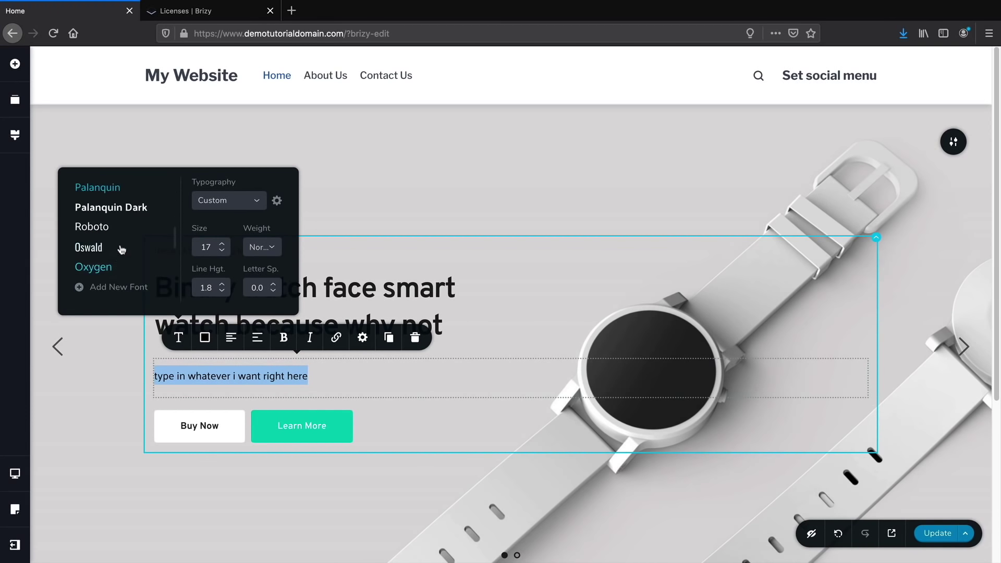
pyautogui.click(119, 210)
pyautogui.click(102, 250)
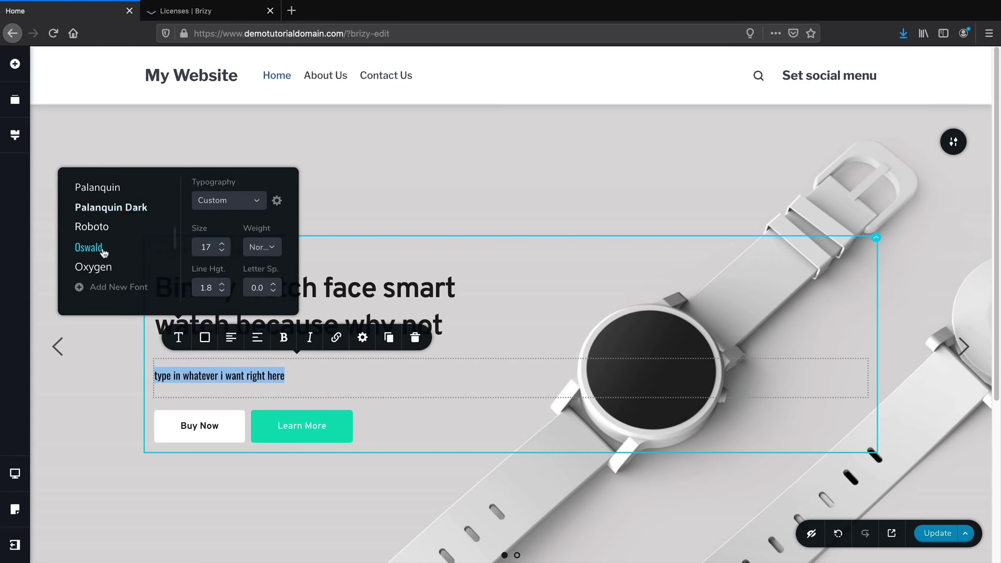
pyautogui.scroll(-3, 109, 250)
pyautogui.click(116, 249)
pyautogui.scroll(-2, 119, 245)
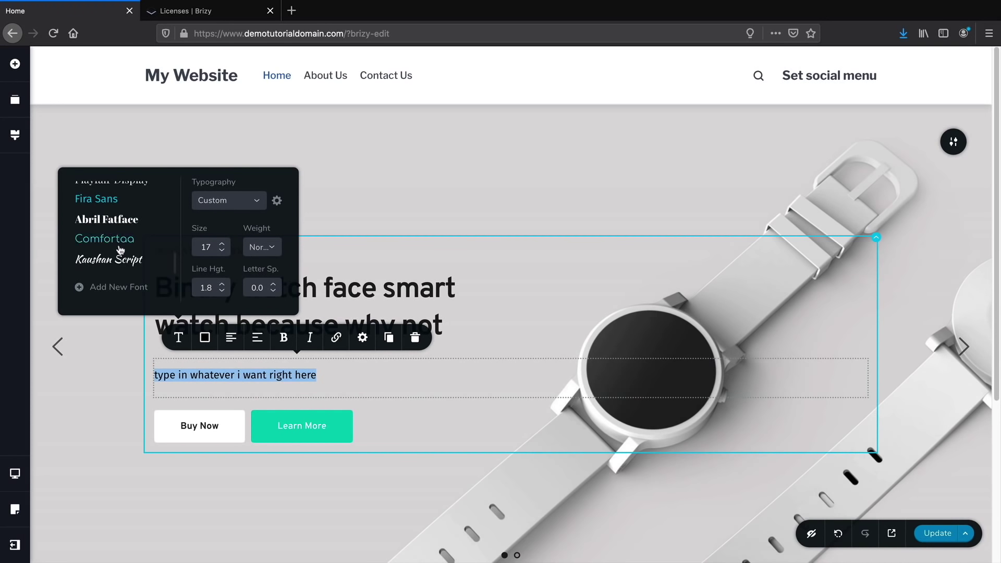
pyautogui.click(121, 260)
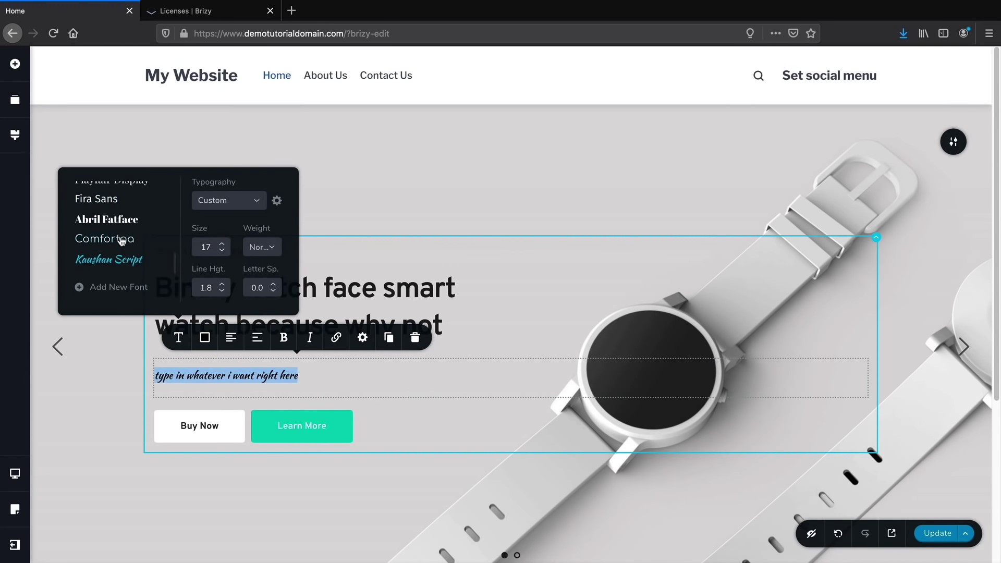
pyautogui.click(123, 239)
# Step: Append 'type in anything' and add the line 'and change this font to anything you want!'
pyautogui.click(374, 381)
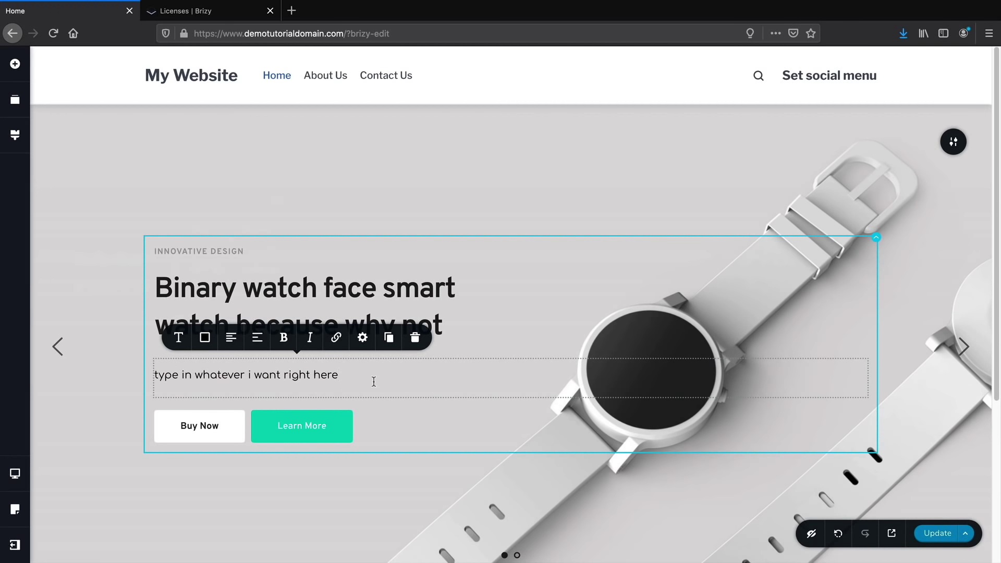
pyautogui.write('type i')
pyautogui.write('n anything')
pyautogui.press('Return')
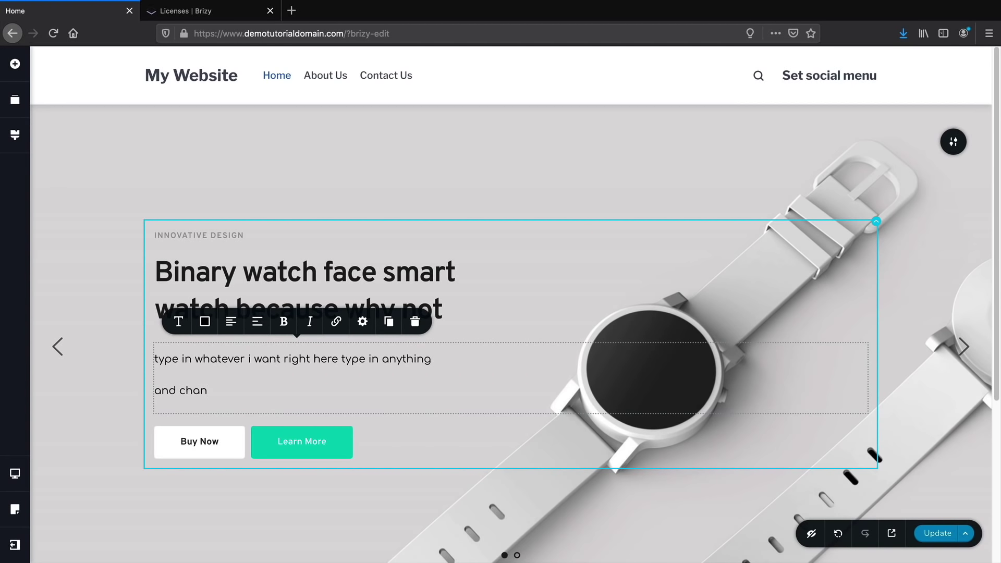
pyautogui.write('ge this fgon')
pyautogui.press('BackSpace')
pyautogui.press('BackSpace')
pyautogui.press('BackSpace')
pyautogui.press('BackSpace')
pyautogui.press('BackSpace')
pyautogui.write('font top anything you want!')
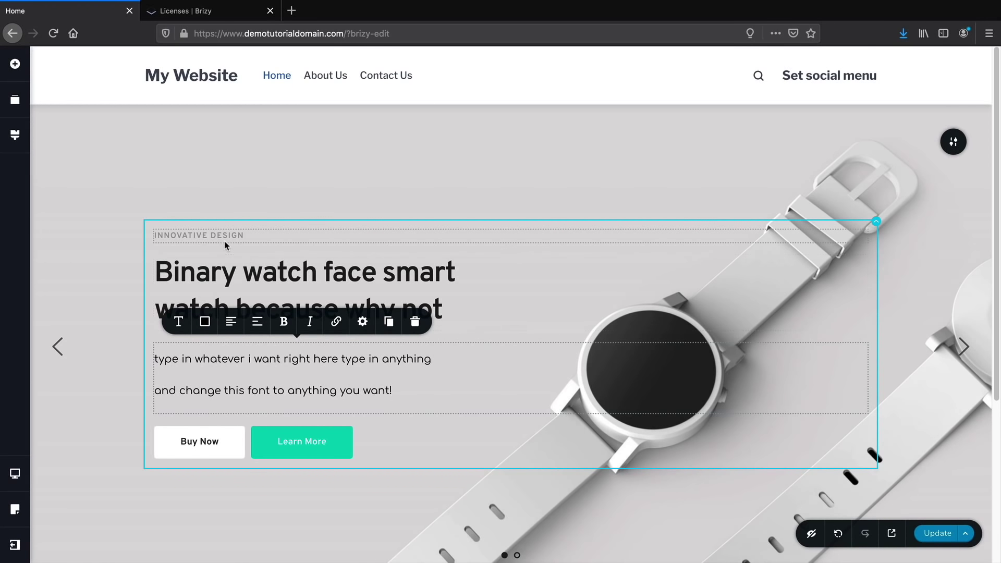
# Step: Colour the second hero line purple (#A170D9)
pyautogui.click(205, 321)
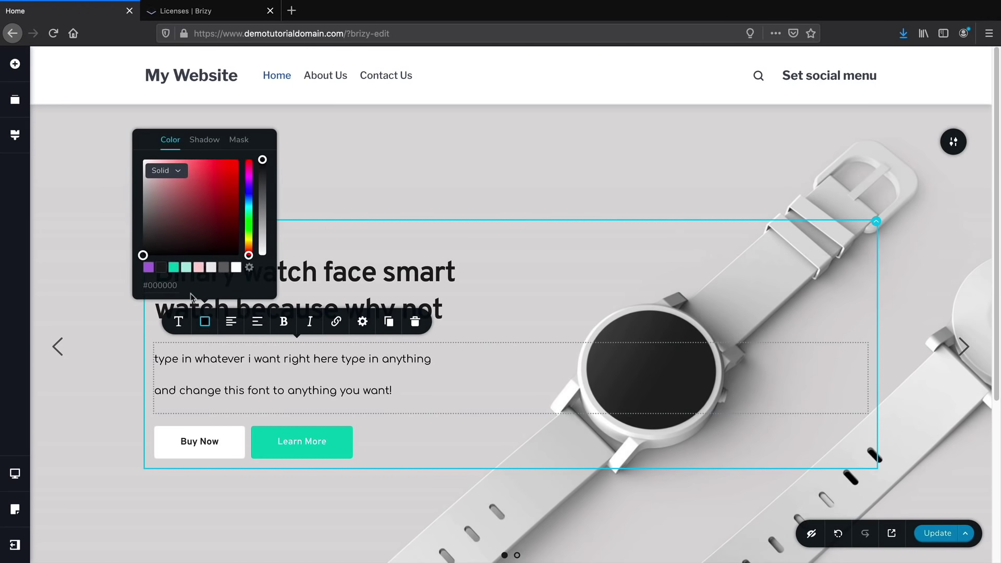
pyautogui.click(174, 268)
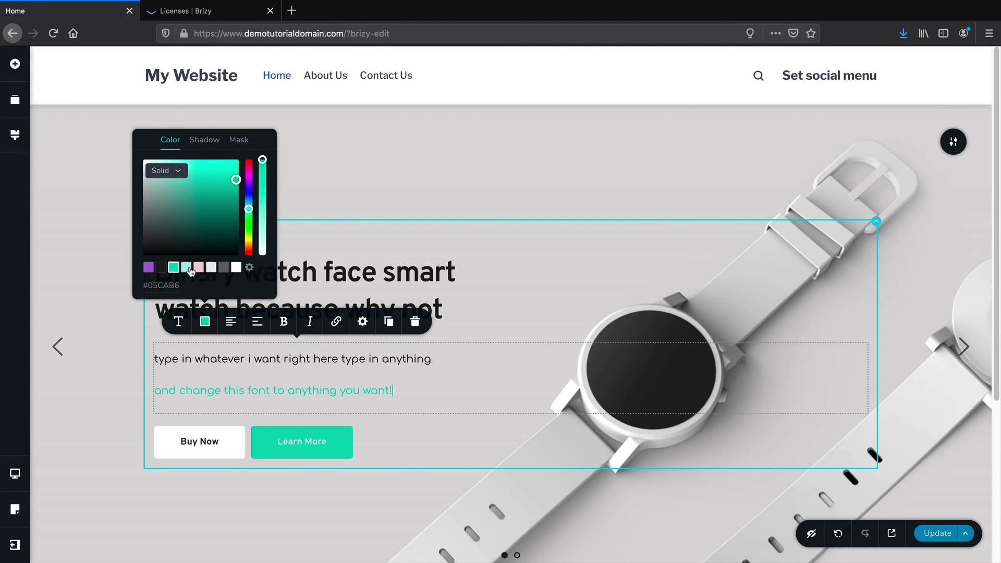
pyautogui.click(186, 268)
pyautogui.click(215, 268)
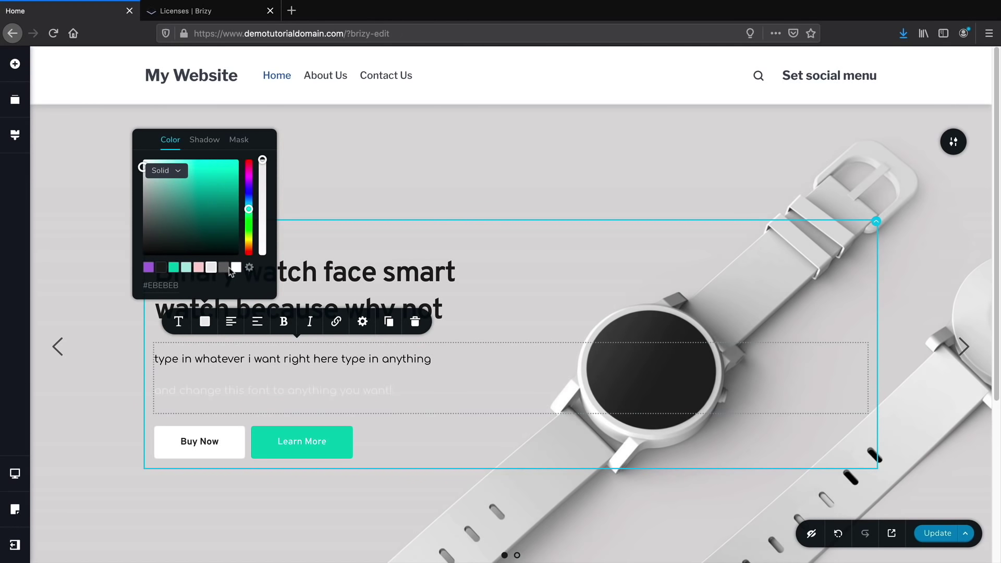
pyautogui.click(149, 267)
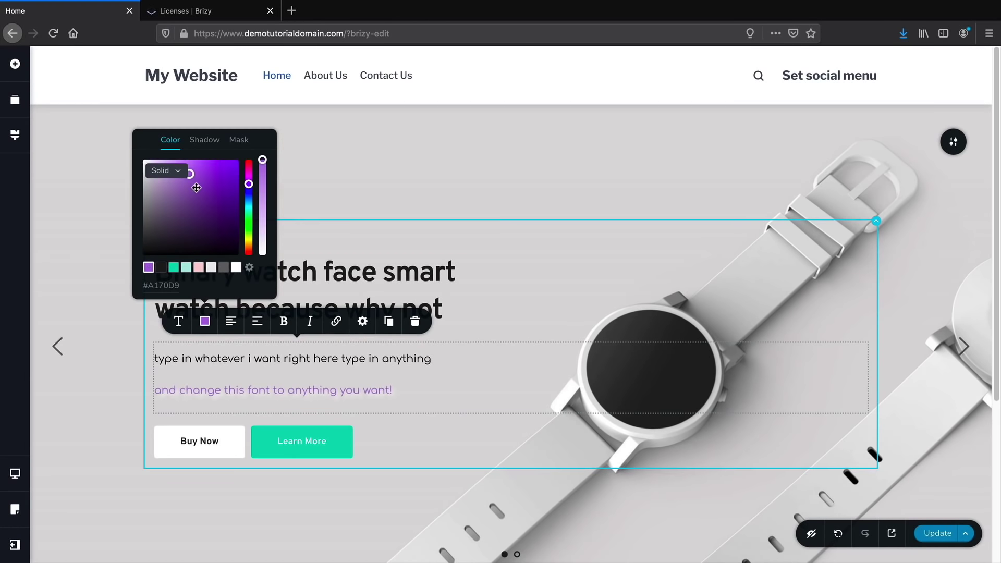
# Step: Give the purple line a purple text shadow
pyautogui.click(203, 141)
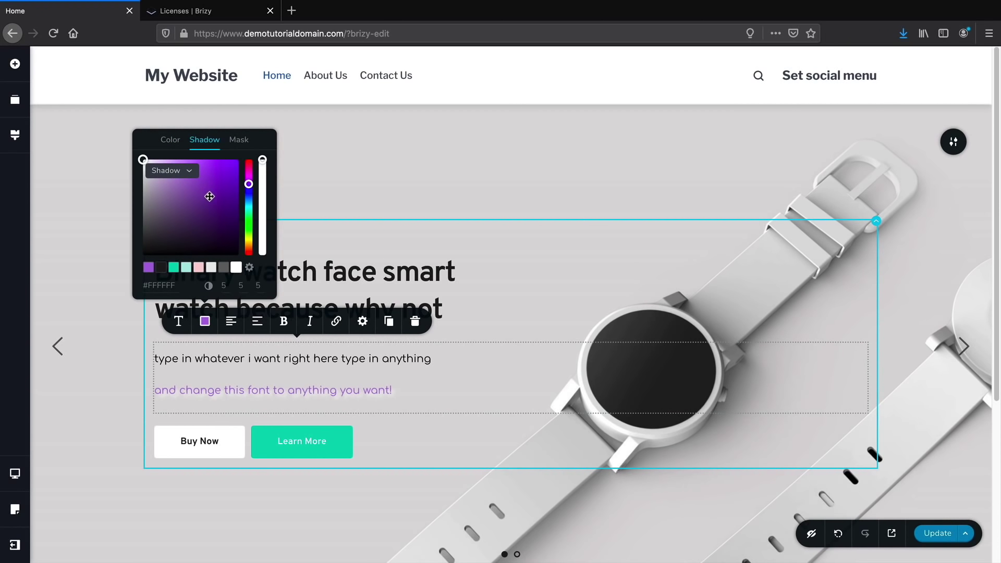
pyautogui.moveTo(197, 193); pyautogui.dragTo(175, 221)
pyautogui.click(174, 267)
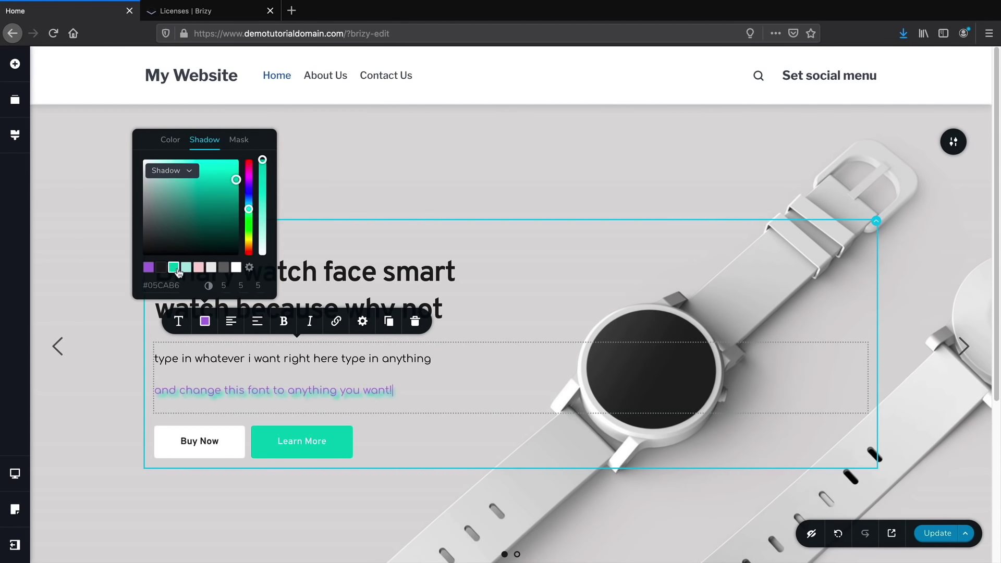
pyautogui.click(186, 267)
pyautogui.click(199, 267)
pyautogui.click(211, 267)
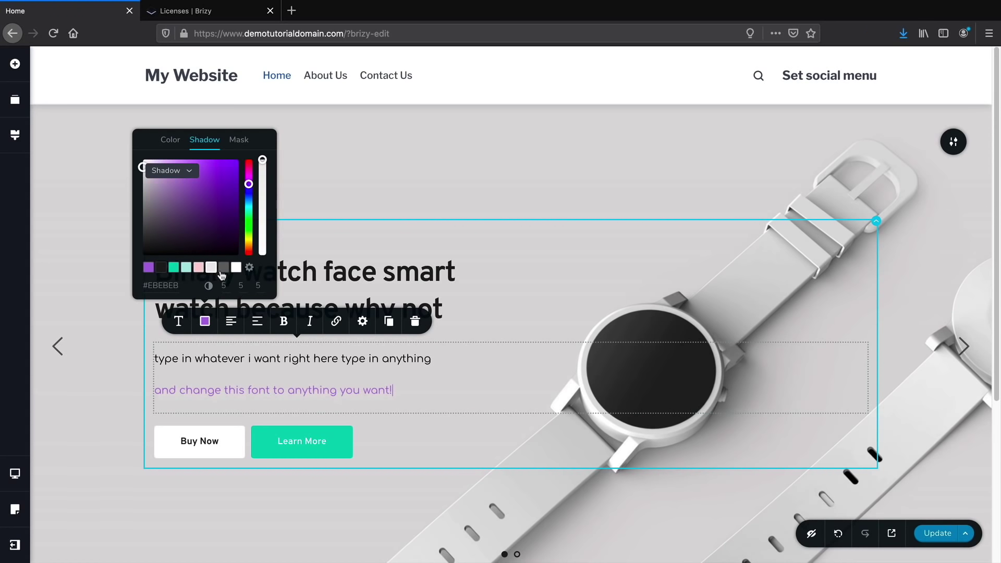
pyautogui.click(224, 267)
pyautogui.click(210, 269)
pyautogui.click(184, 269)
pyautogui.click(161, 269)
pyautogui.click(149, 269)
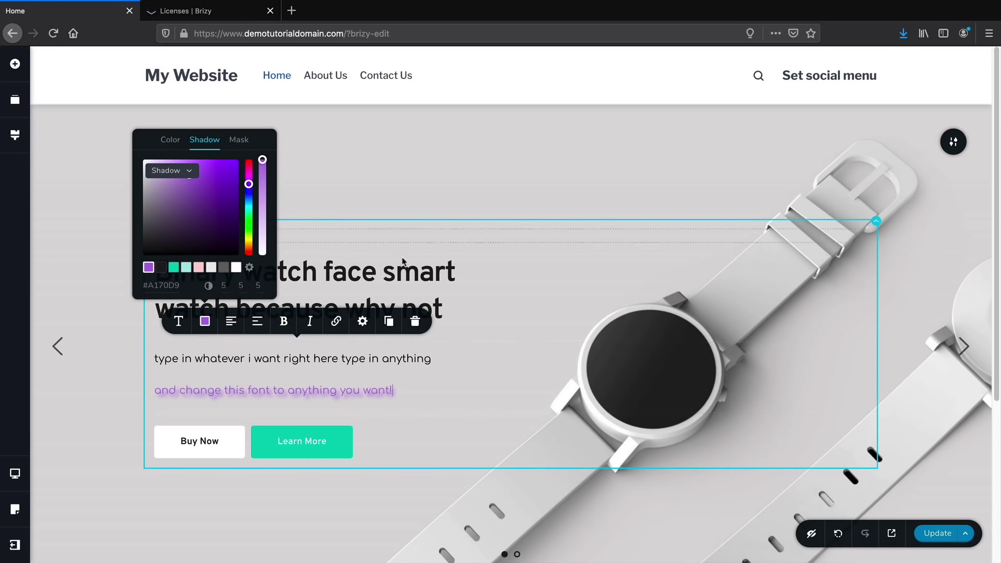
pyautogui.click(395, 272)
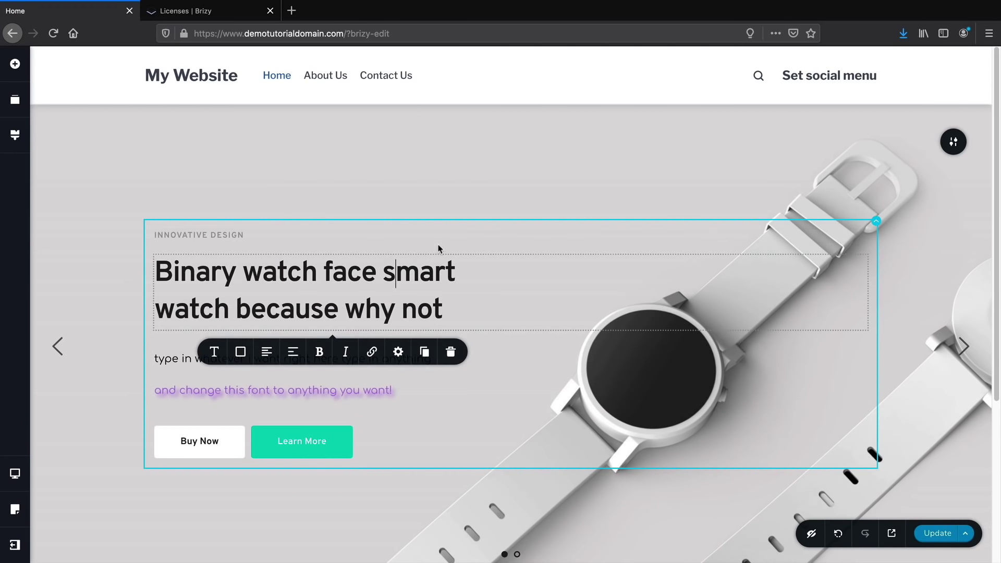
# Step: Try center, right, justify and indent on the purple line, leaving it left-aligned
pyautogui.tripleClick(312, 392)
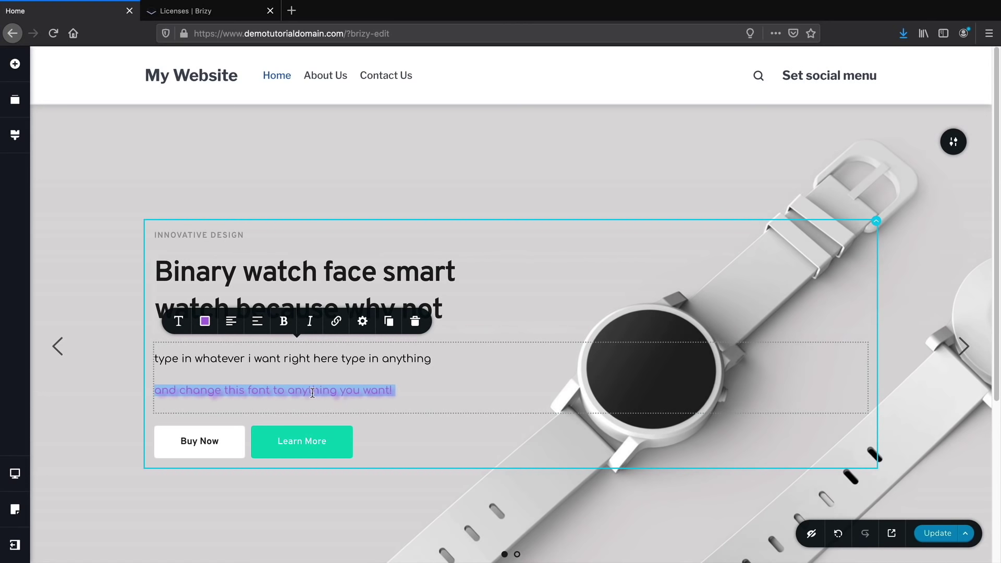
pyautogui.click(231, 325)
pyautogui.click(232, 324)
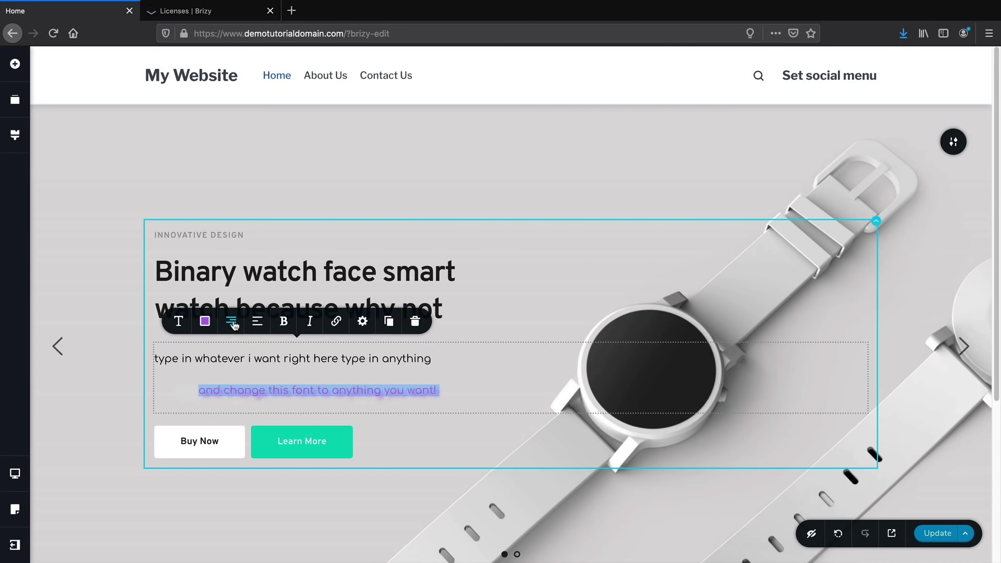
pyautogui.click(235, 324)
pyautogui.click(234, 324)
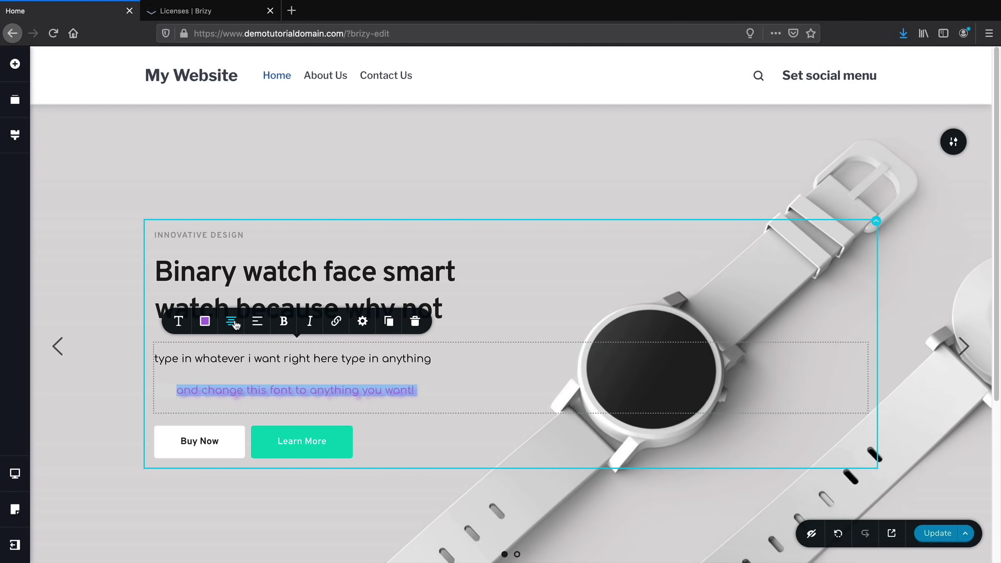
pyautogui.click(234, 324)
pyautogui.click(233, 324)
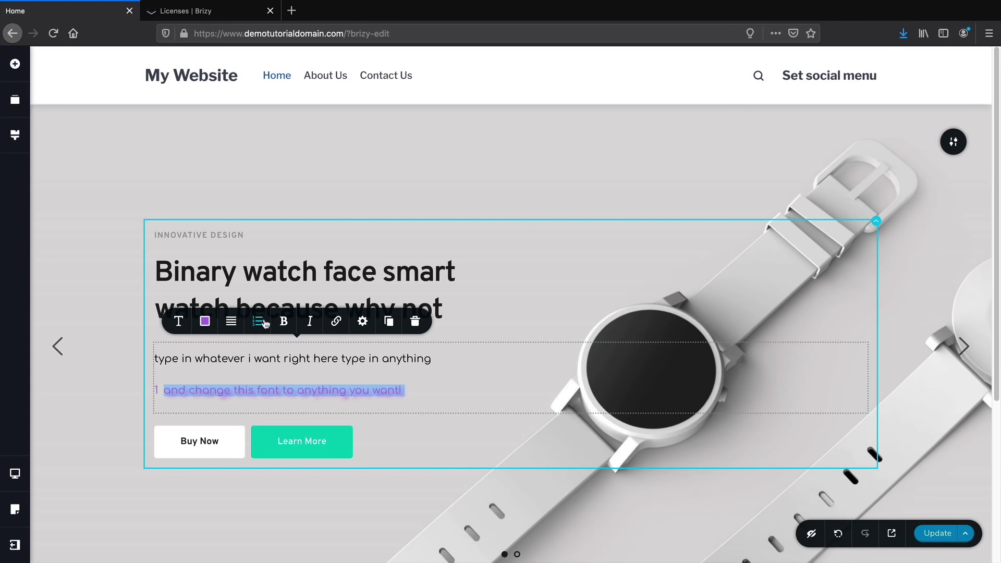
# Step: Try numbered and bulleted lists, keep the line plain, and make it italic
pyautogui.click(258, 324)
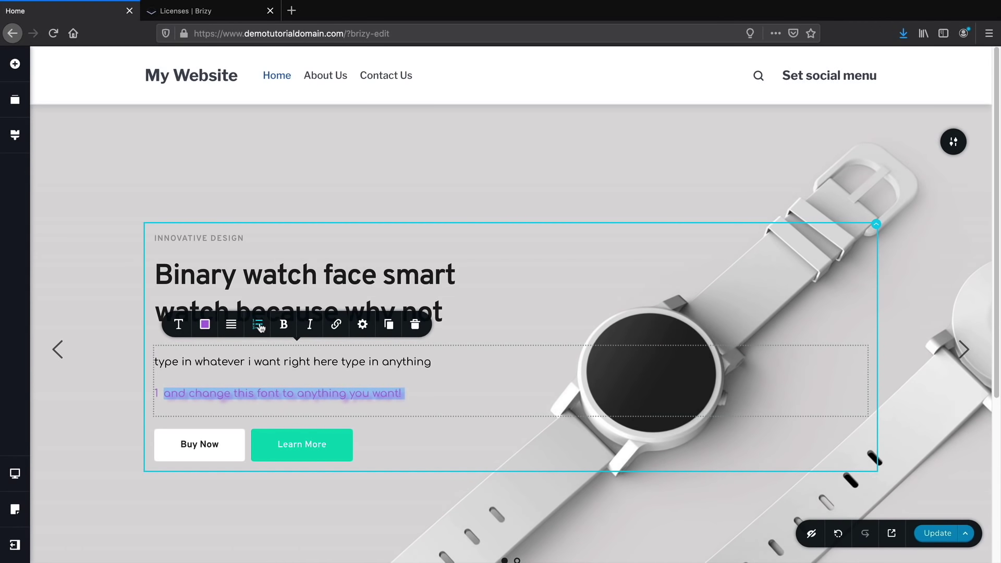
pyautogui.scroll(-1, 274, 348)
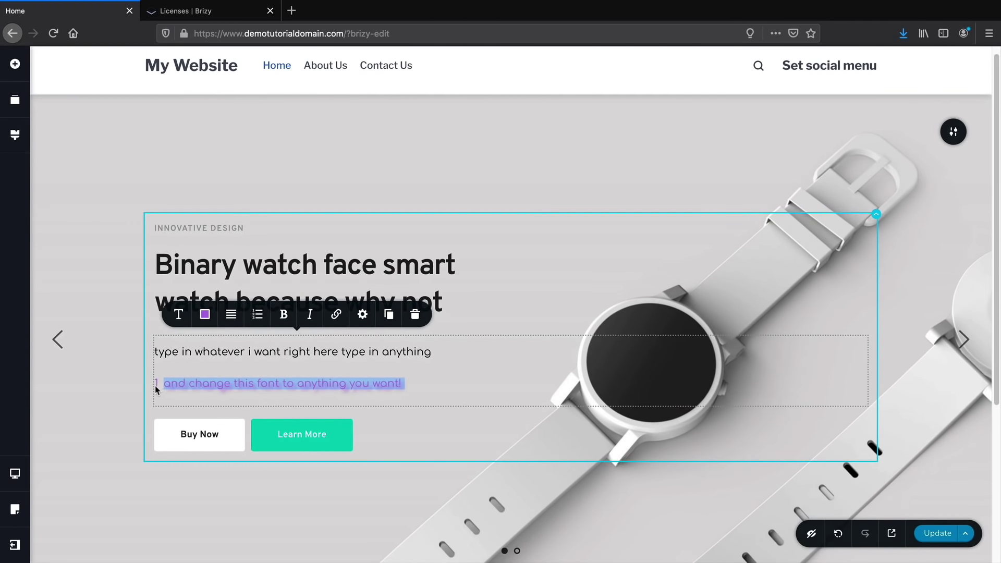
pyautogui.click(258, 316)
pyautogui.click(257, 314)
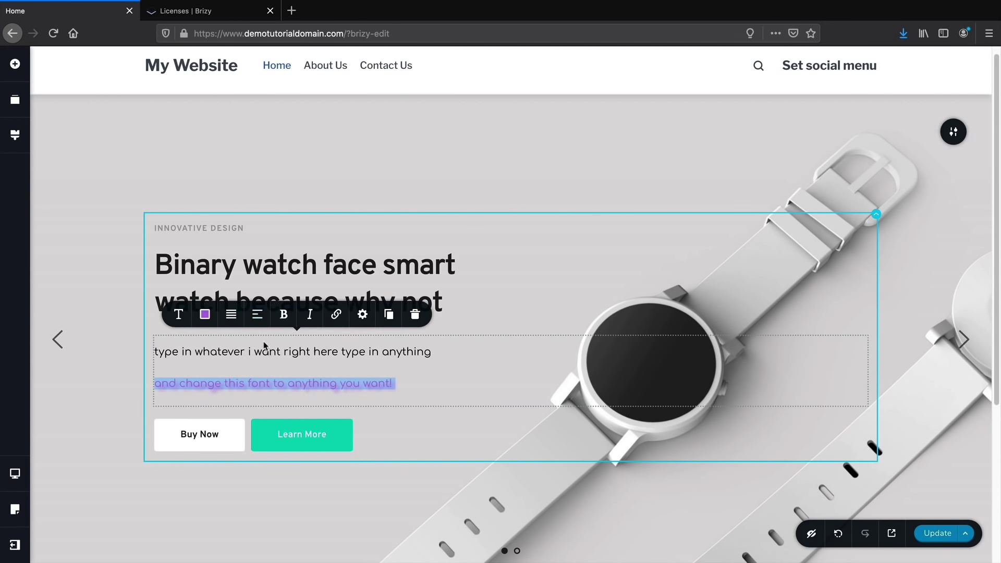
pyautogui.click(311, 313)
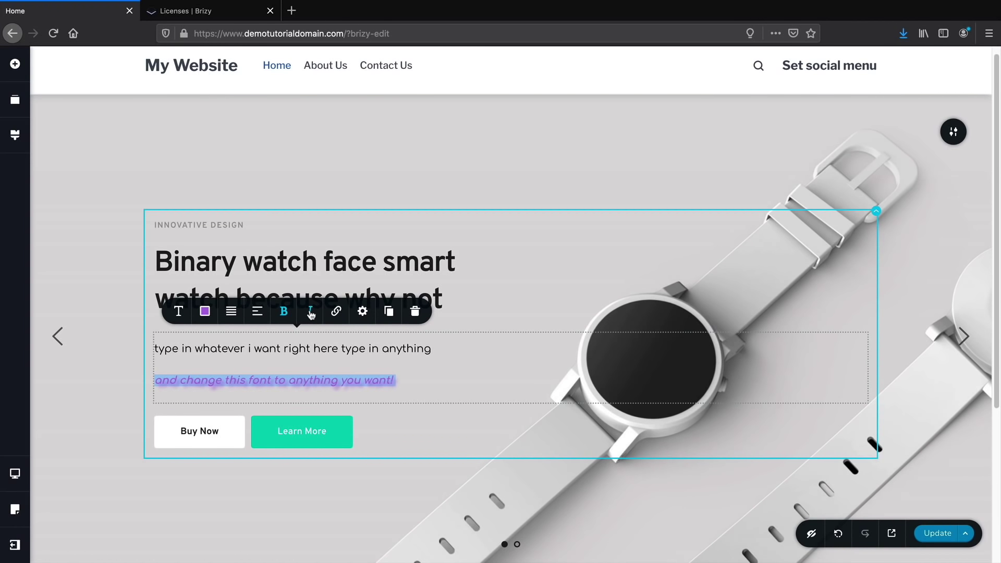
pyautogui.click(337, 312)
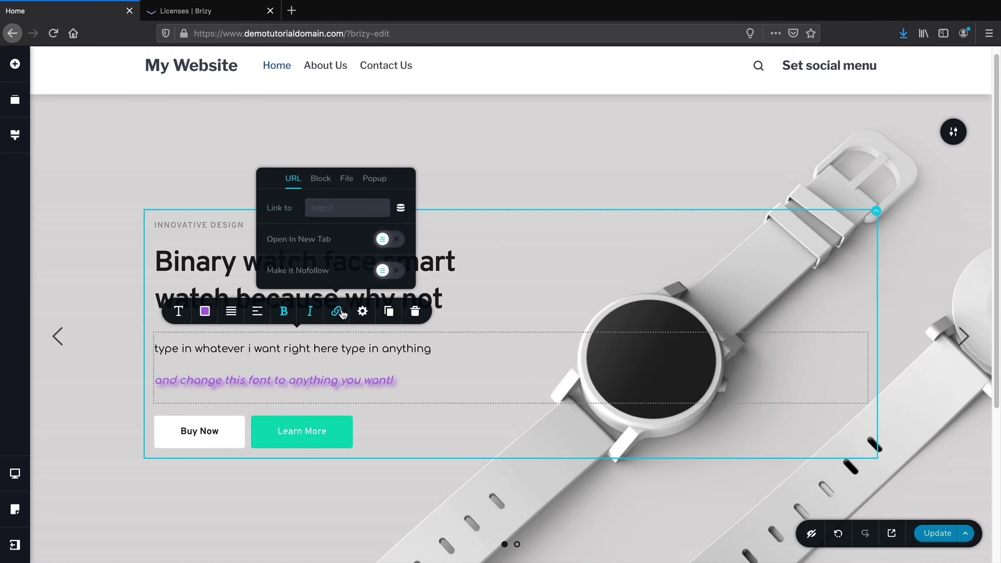
# Step: Link the purple line to an external website address that opens in a new tab
pyautogui.click(365, 207)
pyautogui.write('https://www.darrelwilson.com')
pyautogui.click(282, 238)
pyautogui.click(388, 240)
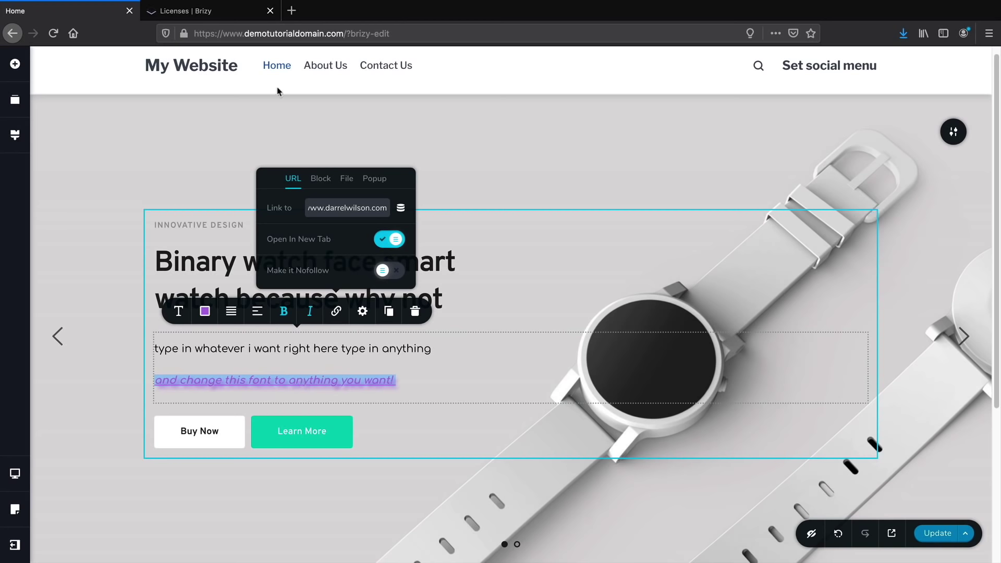
pyautogui.click(214, 12)
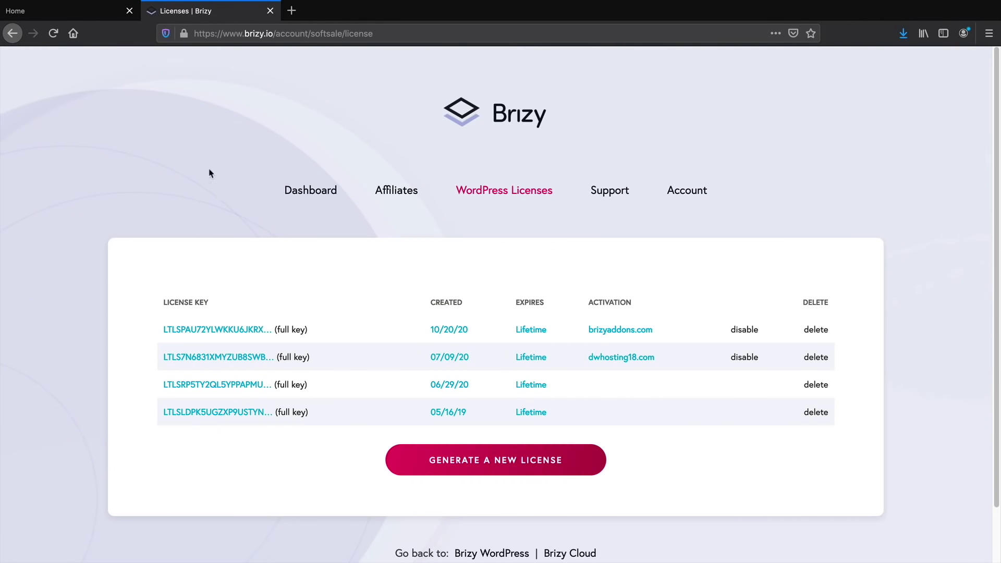
pyautogui.click(91, 10)
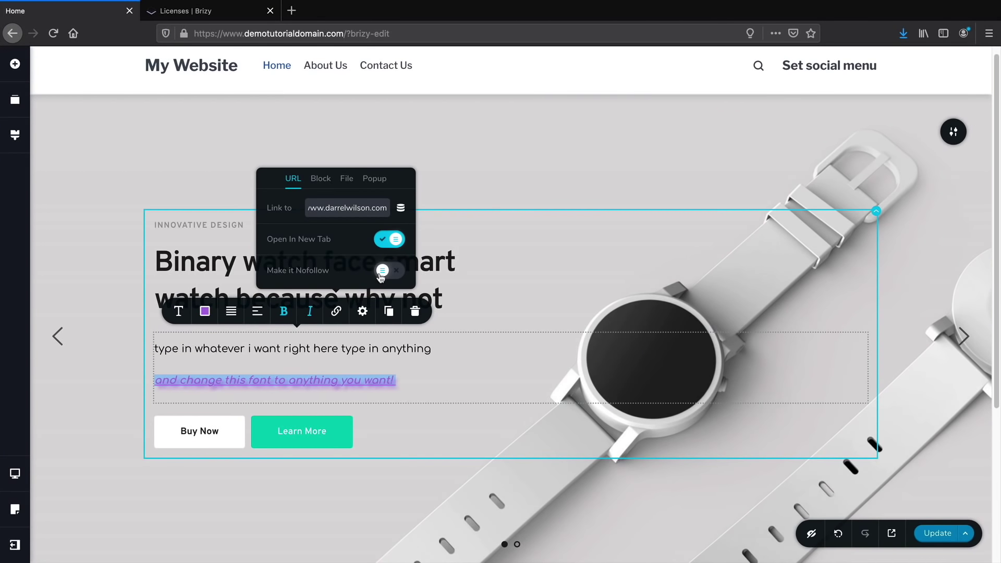
# Step: Leave Nofollow off and review the File and Popup link options before closing
pyautogui.click(382, 271)
pyautogui.click(393, 274)
pyautogui.click(347, 182)
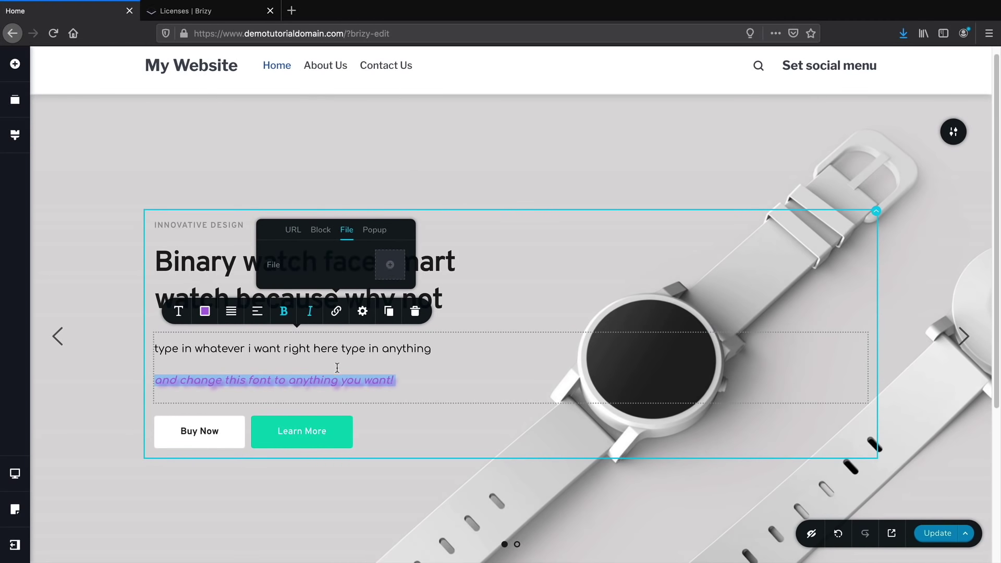
pyautogui.click(376, 231)
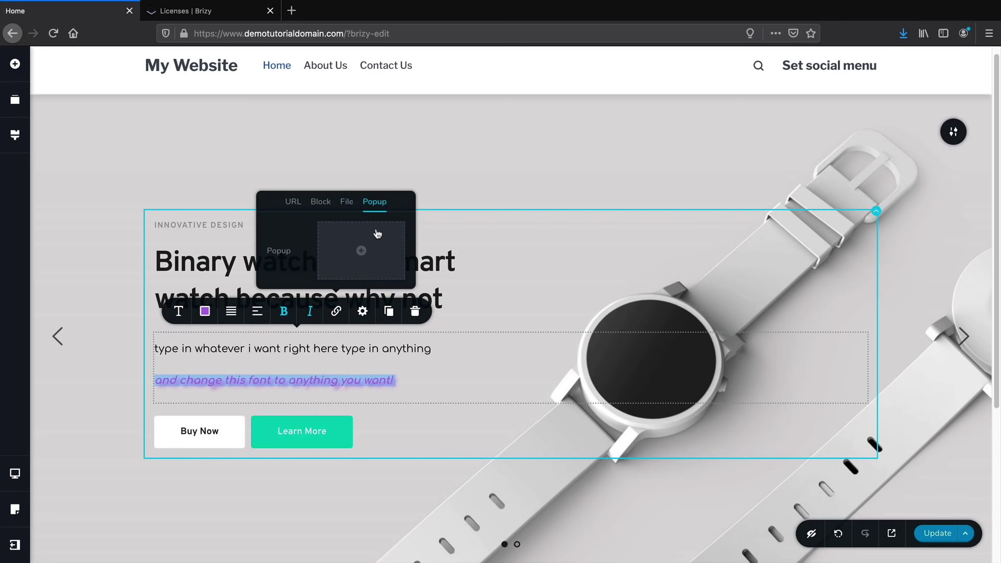
pyautogui.click(293, 201)
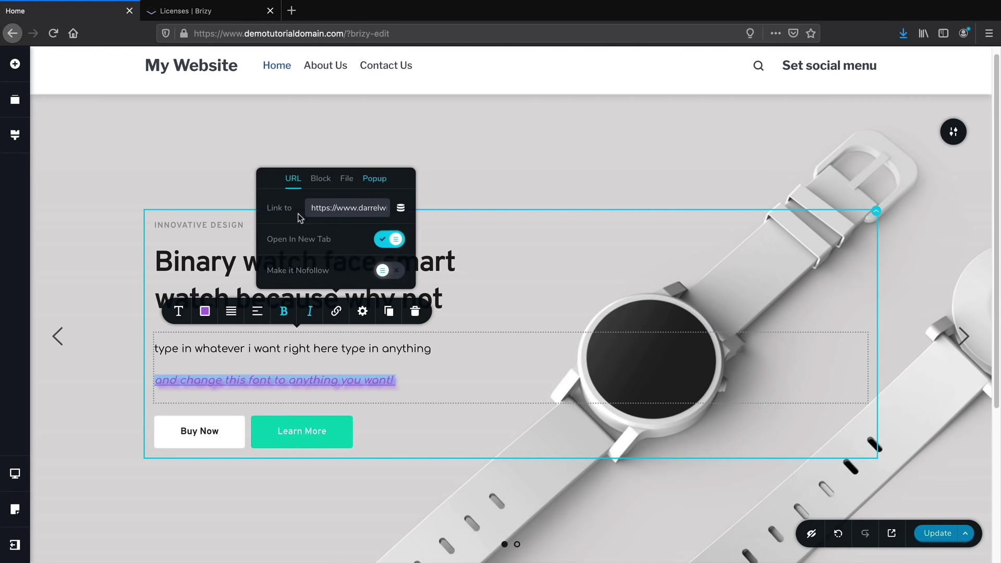
pyautogui.click(412, 359)
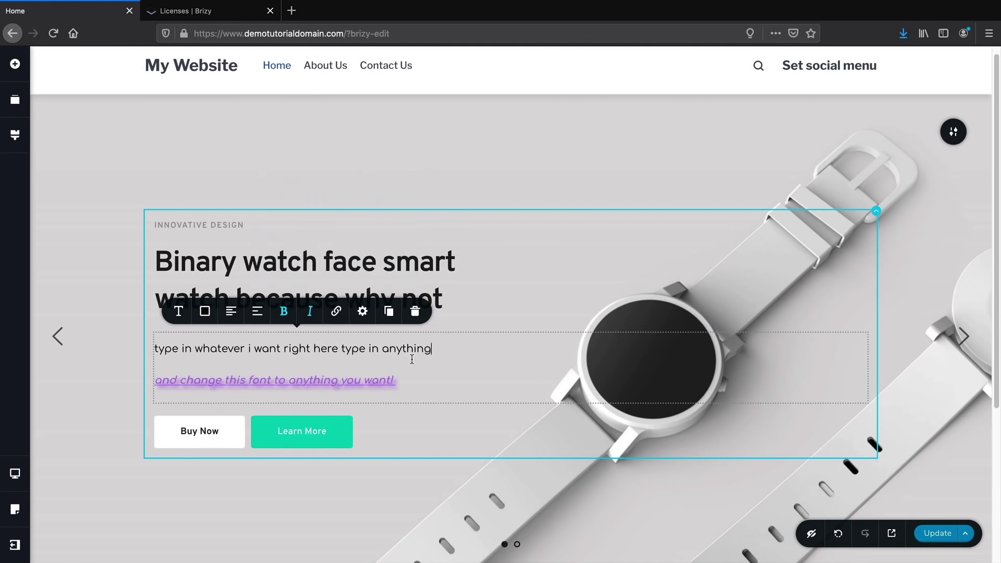
# Step: Duplicate the text block and undo, then delete it and undo, so one copy remains
pyautogui.click(388, 312)
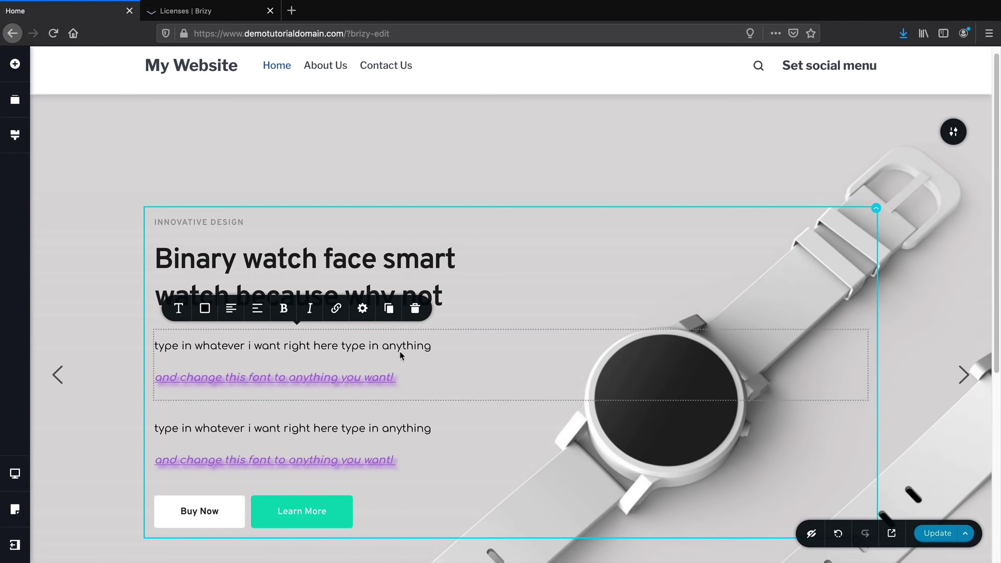
pyautogui.click(364, 345)
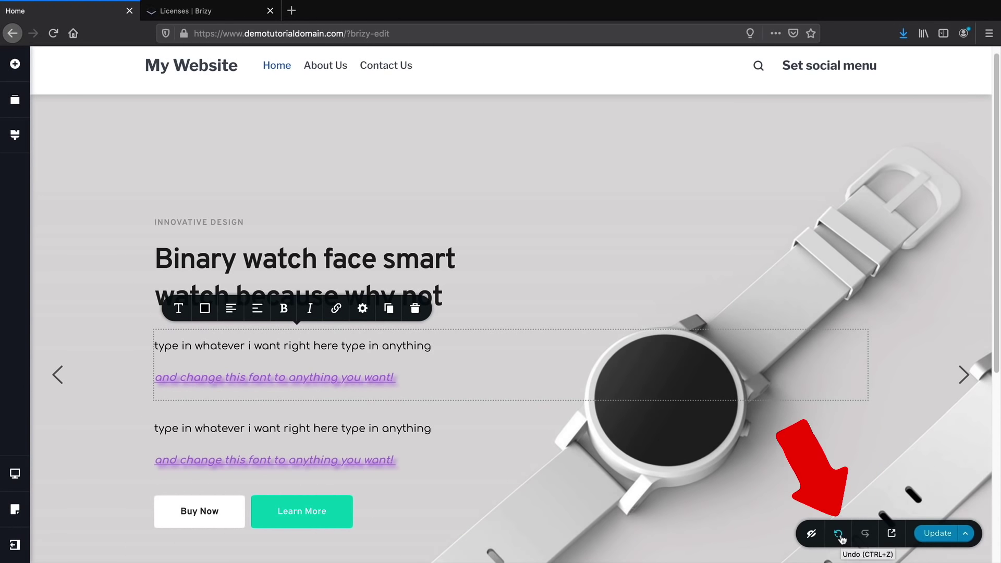
pyautogui.click(838, 534)
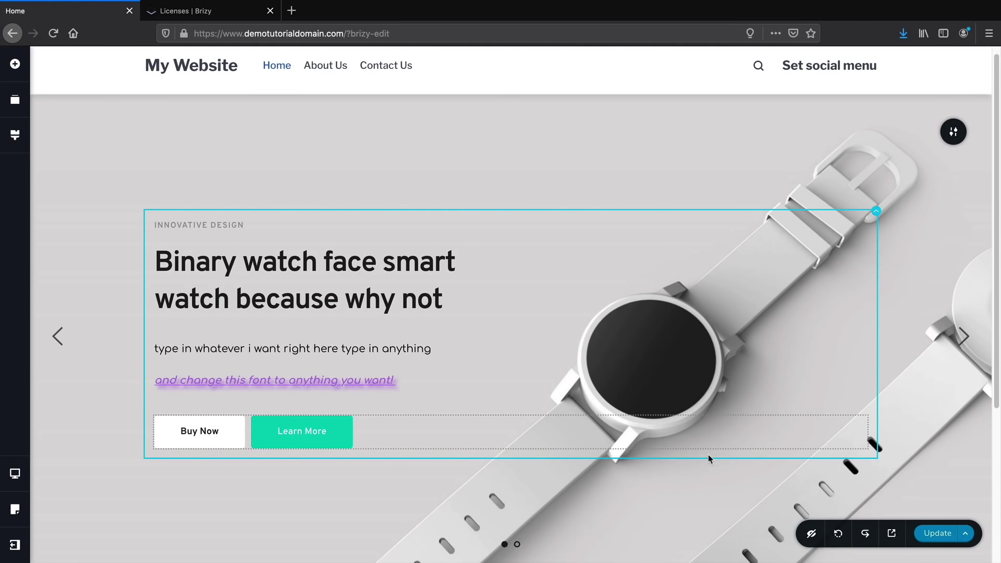
pyautogui.rightClick(315, 351)
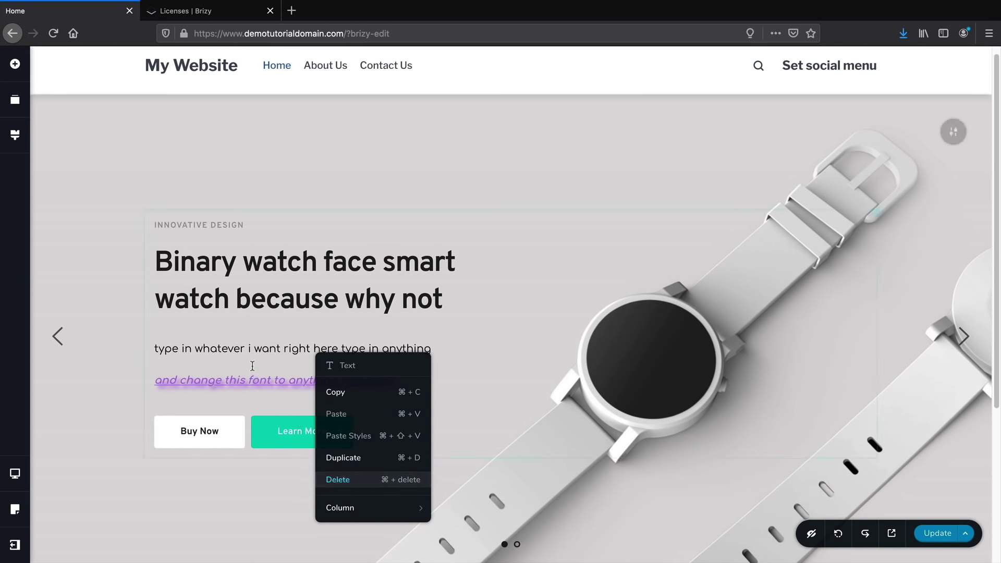
pyautogui.click(257, 346)
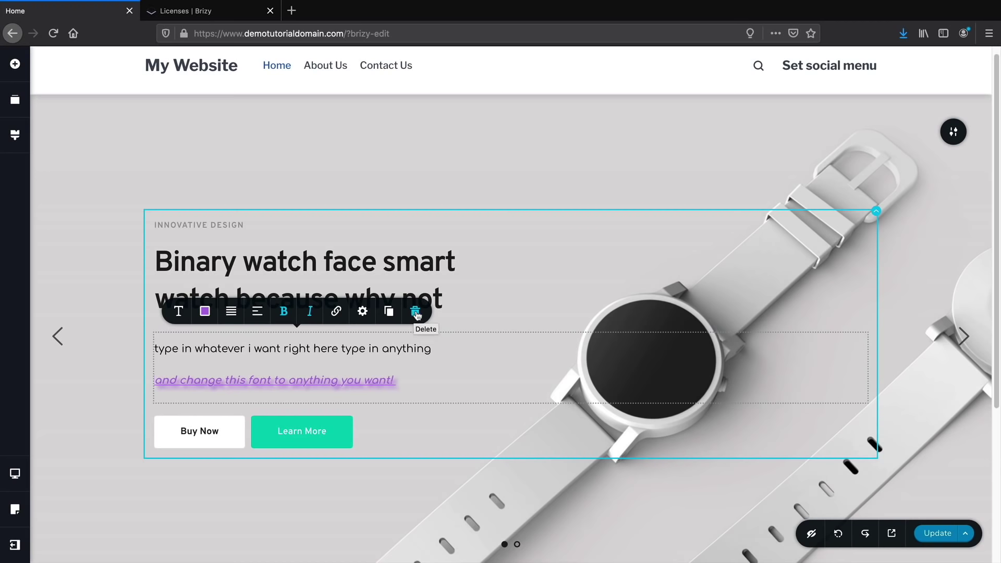
pyautogui.click(415, 312)
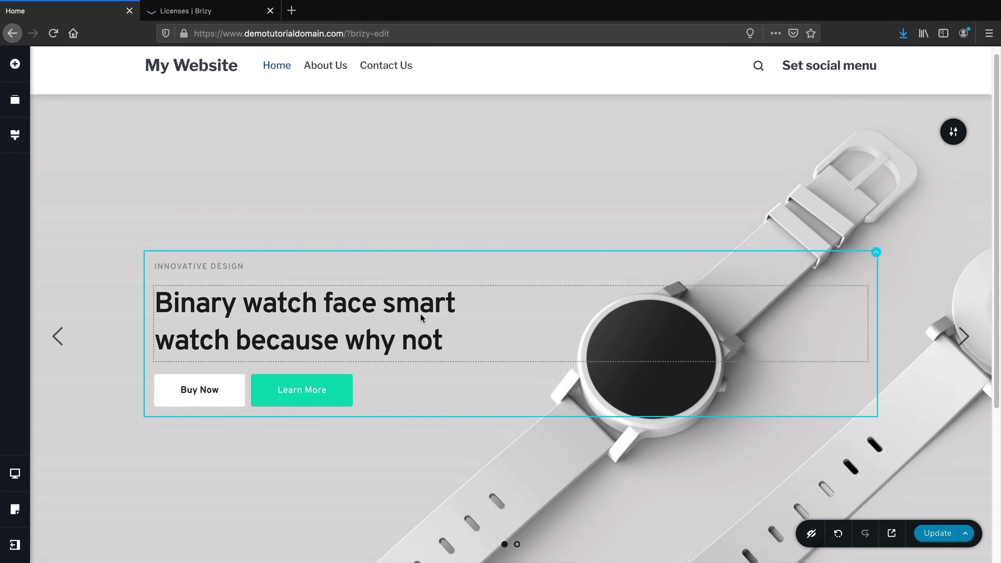
pyautogui.click(839, 535)
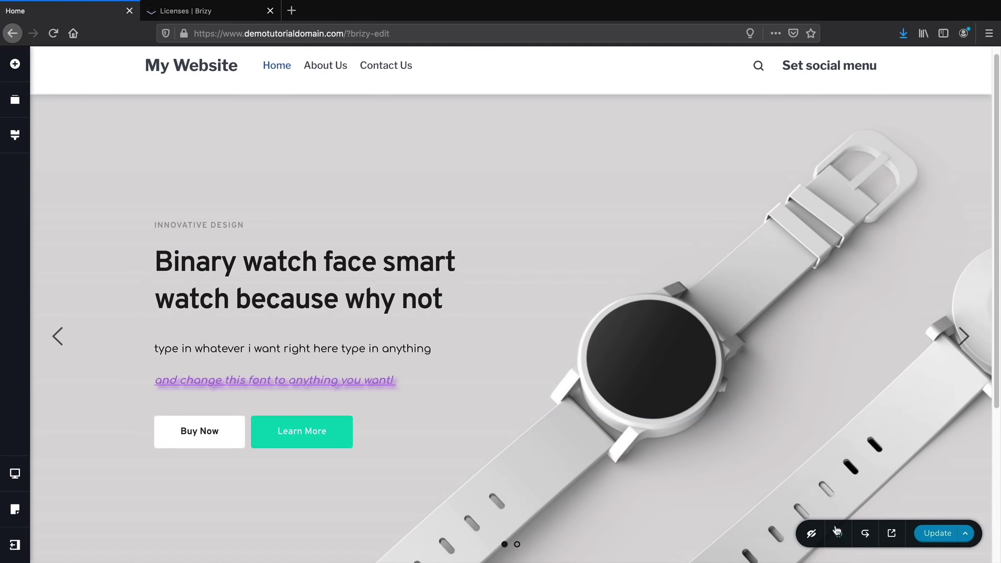
# Step: Open the hero paragraph's spacing settings, showing Gap Above 10 px and Gap Below 20 px
pyautogui.click(403, 356)
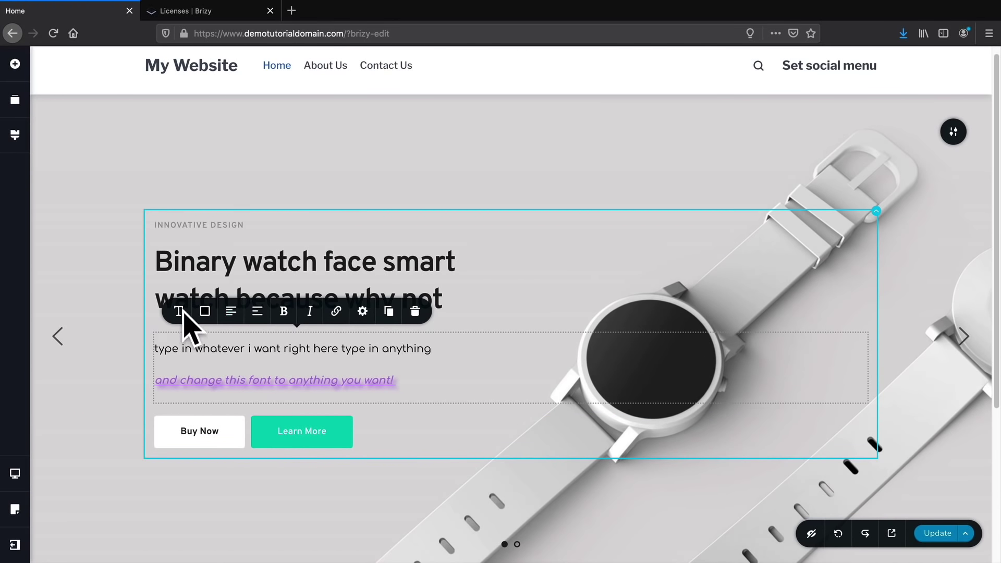
pyautogui.click(222, 262)
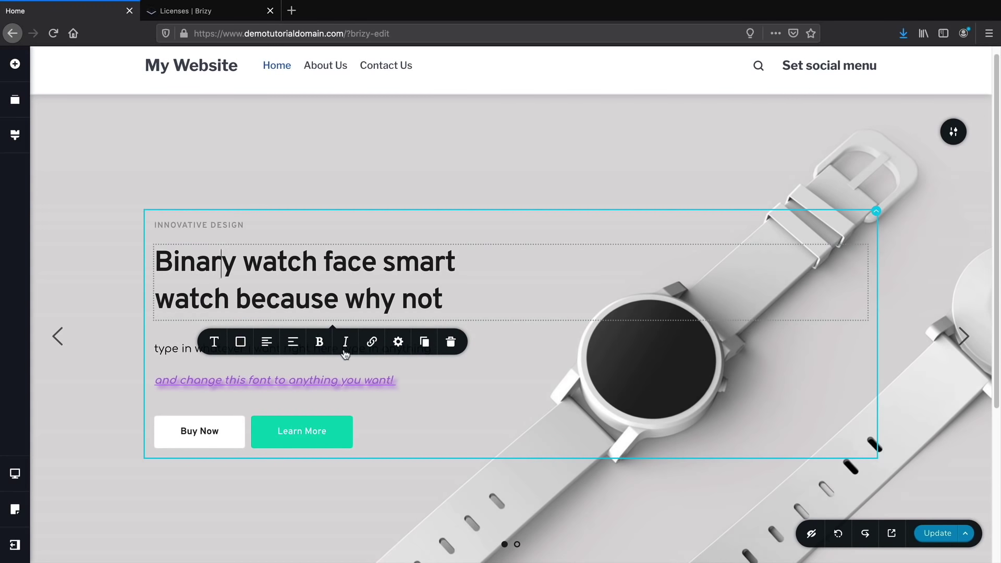
pyautogui.click(191, 350)
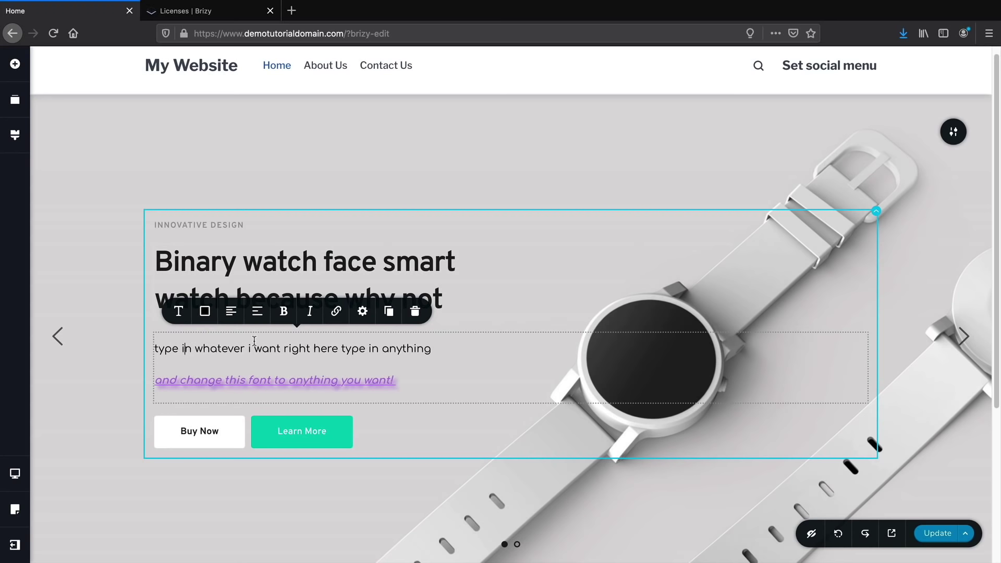
pyautogui.click(362, 311)
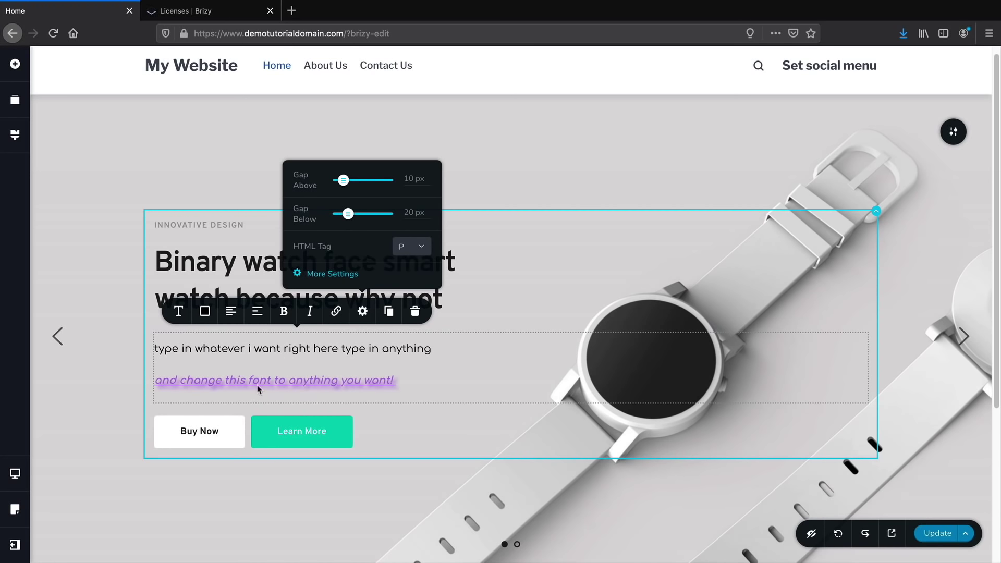
# Step: Increase the paragraph's Gap Below to 14 px
pyautogui.scroll(-1, 266, 385)
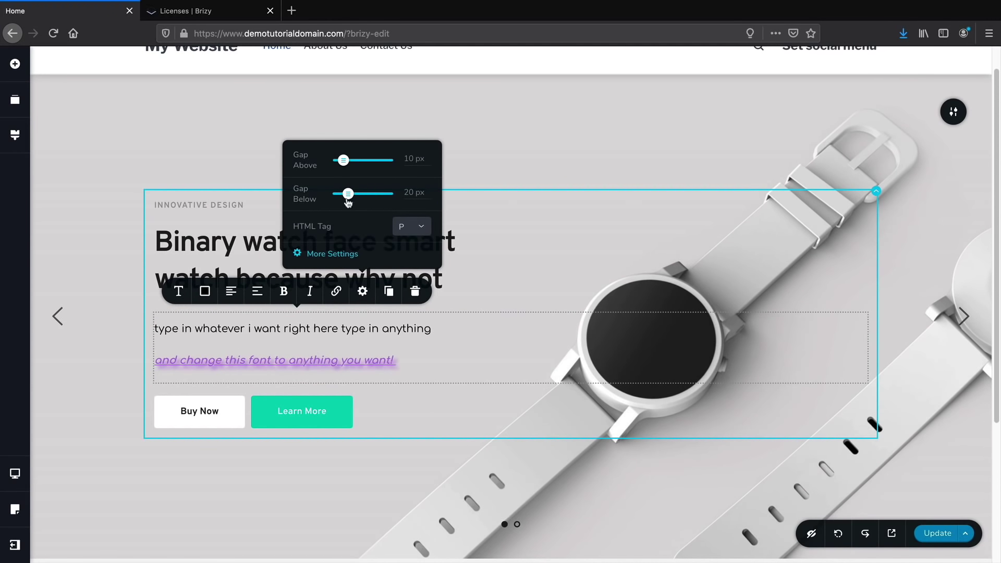
pyautogui.moveTo(347, 194)
pyautogui.mouseDown()
pyautogui.moveTo(387, 193)
pyautogui.moveTo(345, 194)
pyautogui.mouseUp()
pyautogui.click(407, 357)
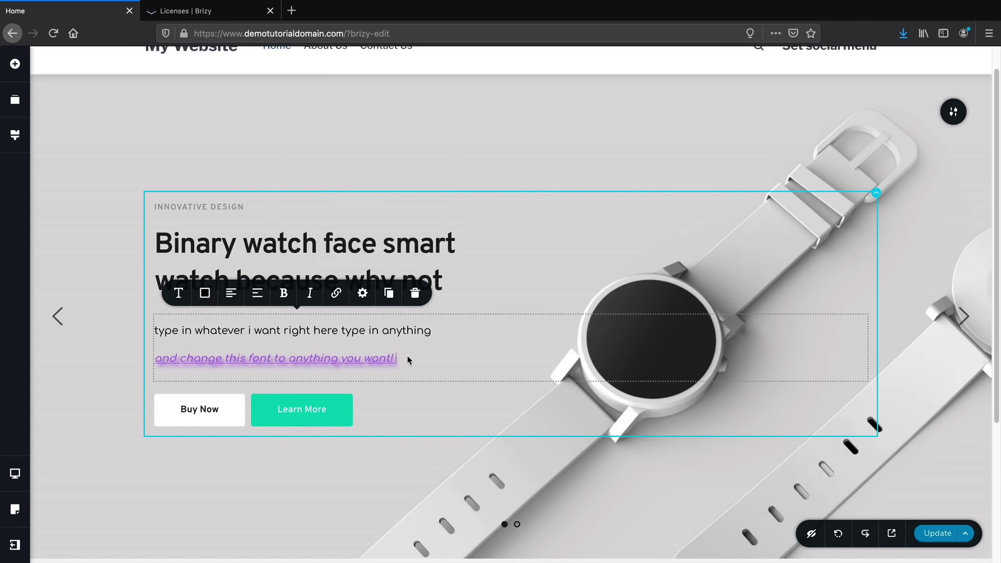
pyautogui.click(362, 293)
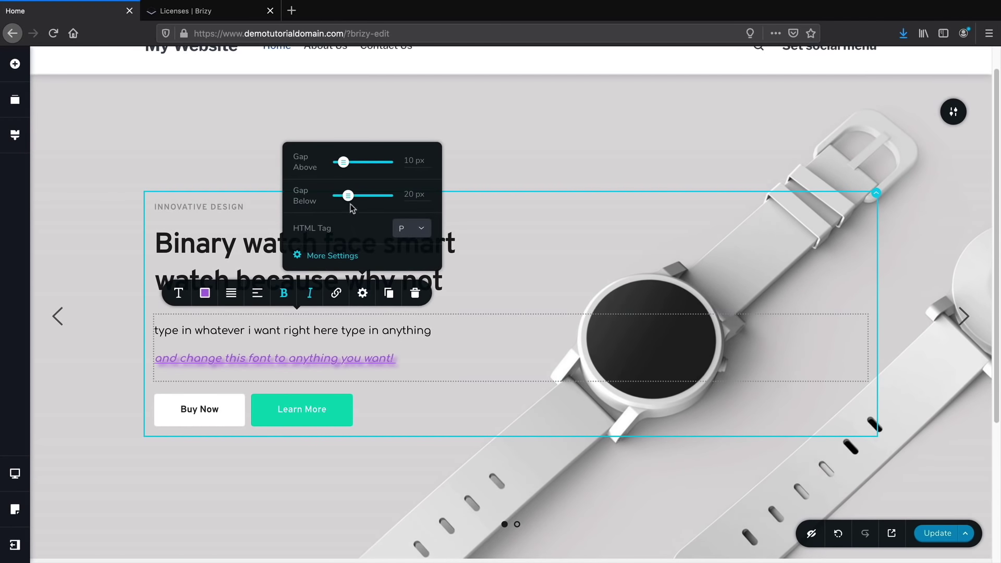
pyautogui.moveTo(348, 195)
pyautogui.mouseDown()
pyautogui.moveTo(385, 199)
pyautogui.moveTo(344, 196)
pyautogui.mouseUp()
# Step: Add top and bottom padding to the text block in its full styling settings
pyautogui.click(344, 256)
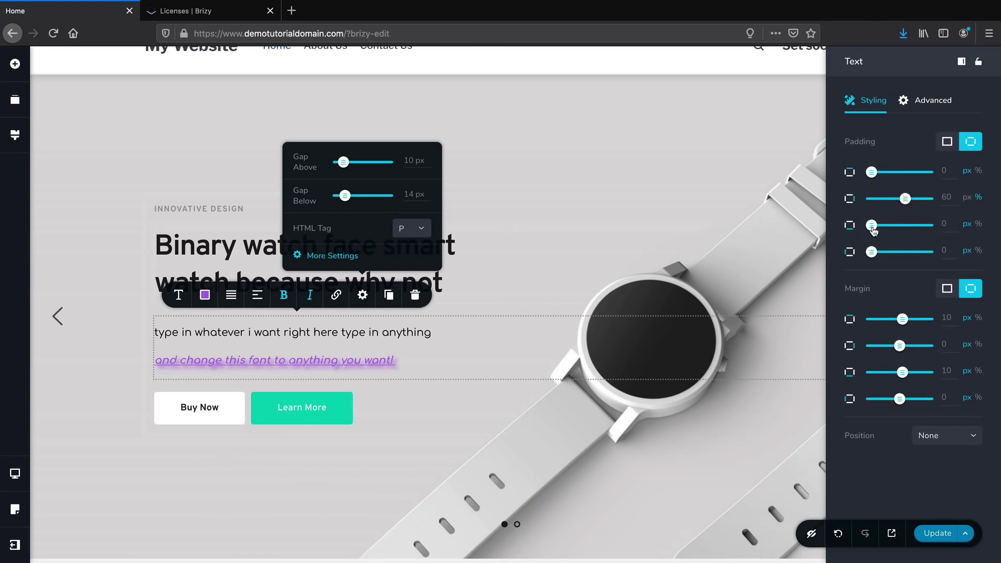
pyautogui.moveTo(873, 231)
pyautogui.mouseDown()
pyautogui.moveTo(927, 227)
pyautogui.moveTo(869, 230)
pyautogui.mouseUp()
pyautogui.moveTo(872, 173)
pyautogui.mouseDown()
pyautogui.moveTo(930, 177)
pyautogui.moveTo(869, 177)
pyautogui.mouseUp()
# Step: Show the Buy Now button's colour settings, with background #FFFFFF
pyautogui.click(577, 339)
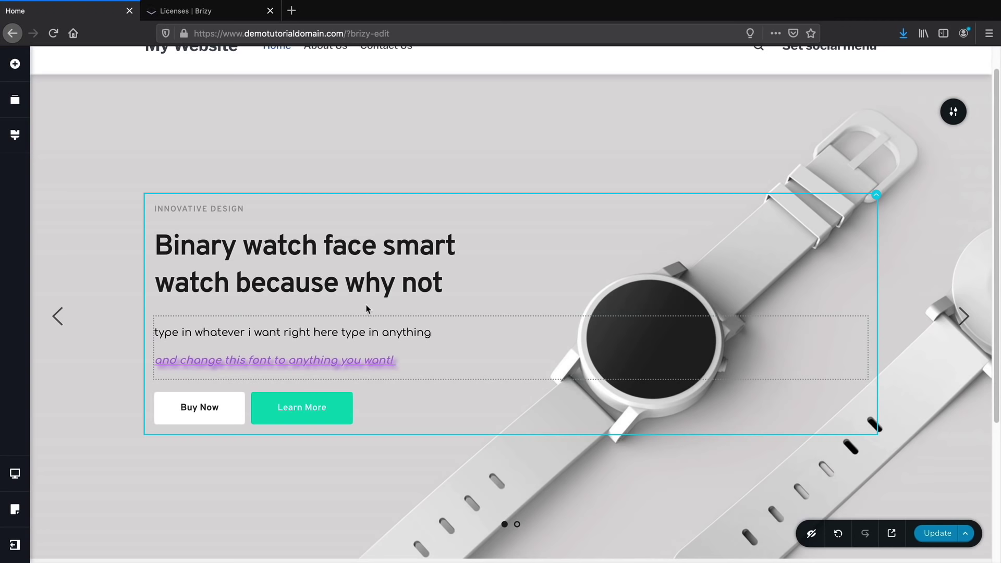
pyautogui.click(212, 406)
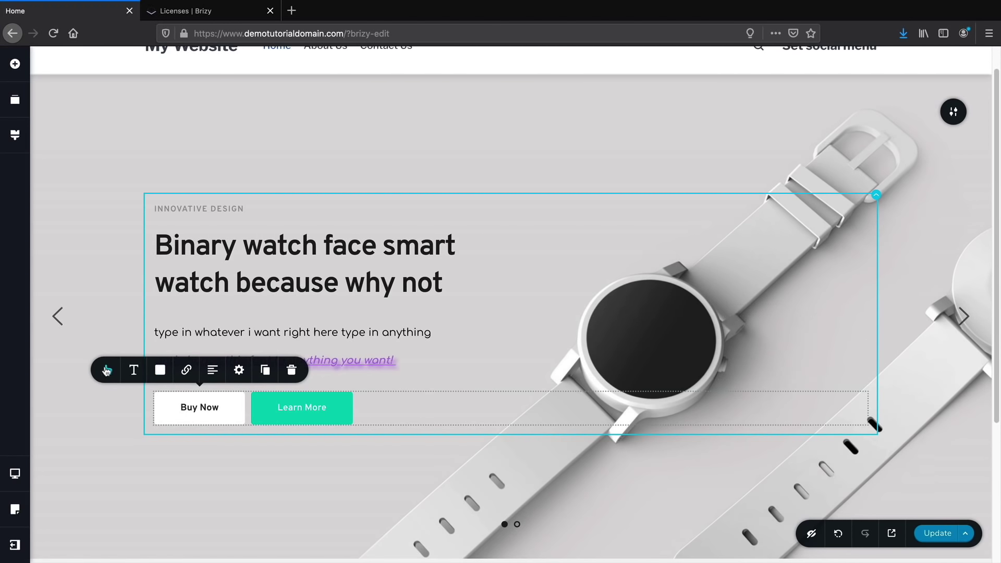
pyautogui.click(159, 371)
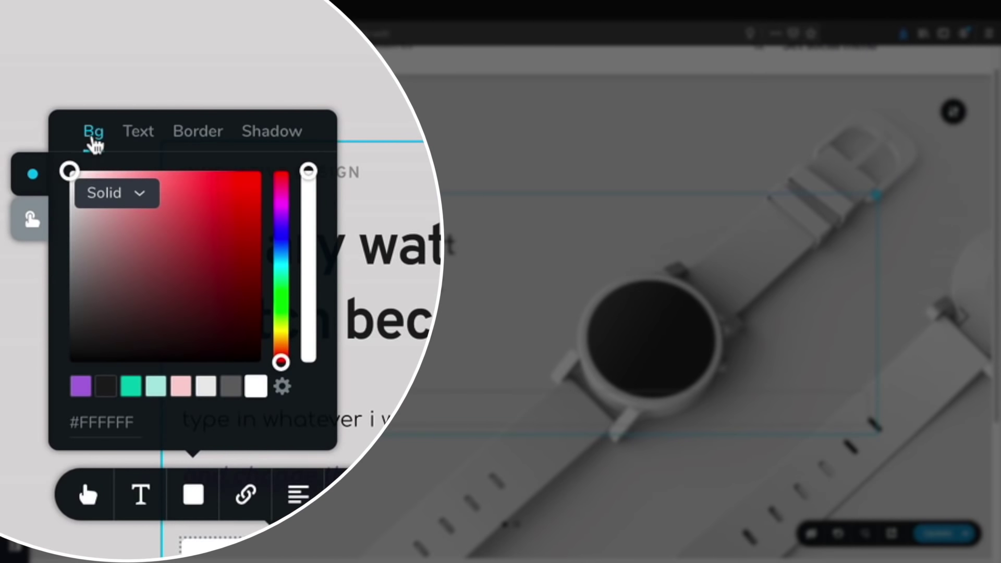
# Step: Look through the Buy Now button's background, text, border and shadow colour tabs
pyautogui.click(137, 141)
pyautogui.click(192, 136)
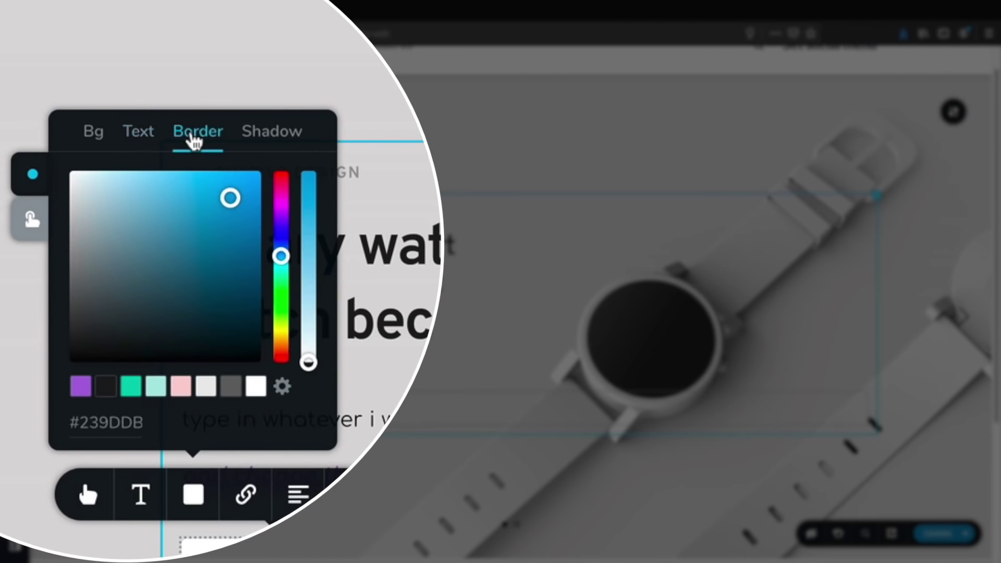
pyautogui.click(268, 134)
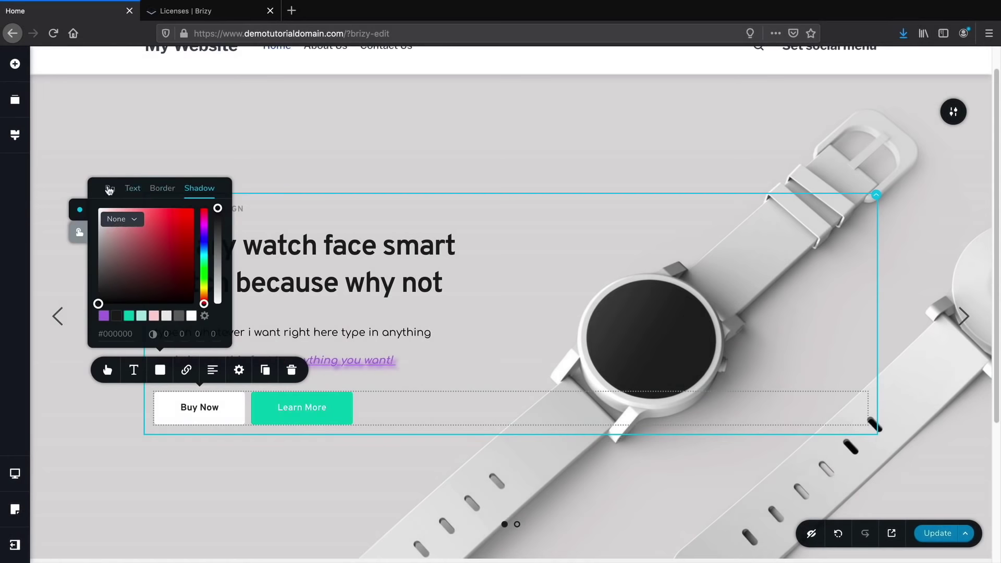
pyautogui.click(110, 188)
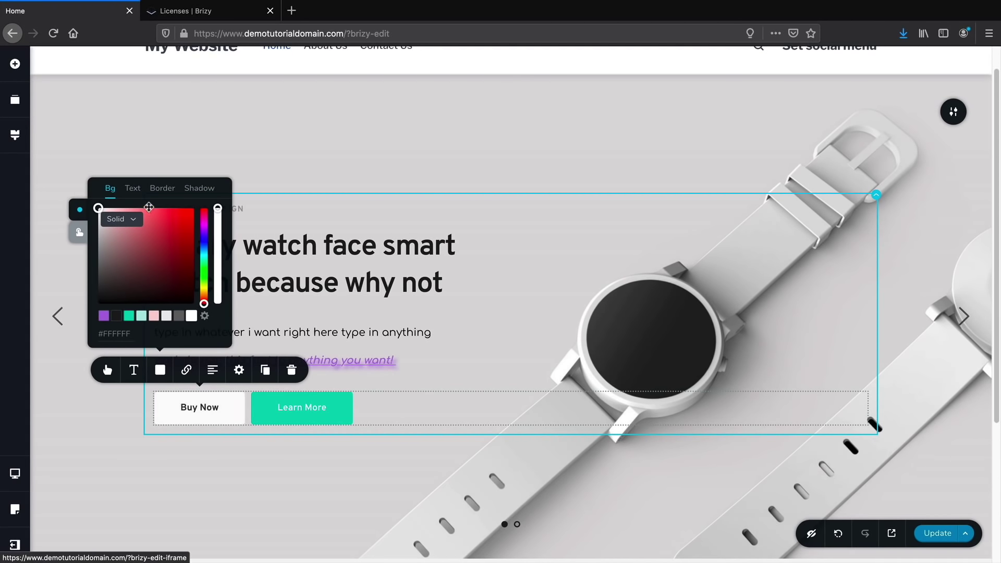
pyautogui.click(133, 190)
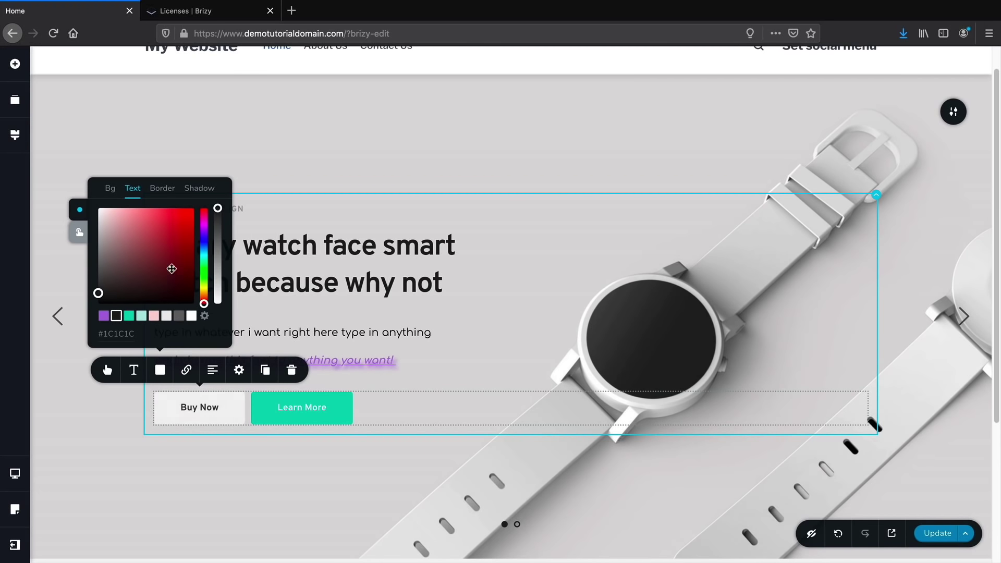
pyautogui.click(162, 190)
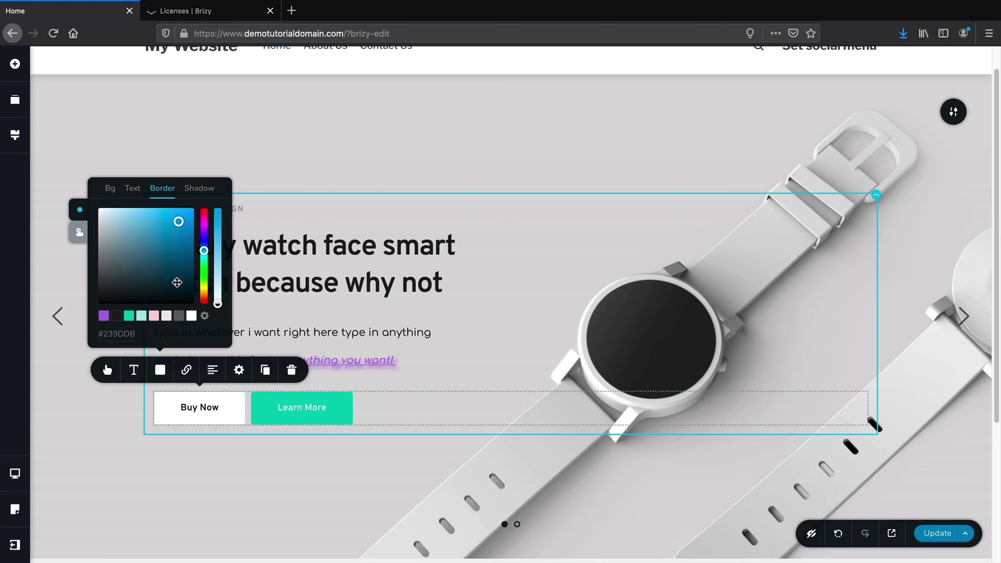
# Step: Try a teal border and undo it, then give Buy Now an Outset #1C1C1C shadow
pyautogui.click(132, 316)
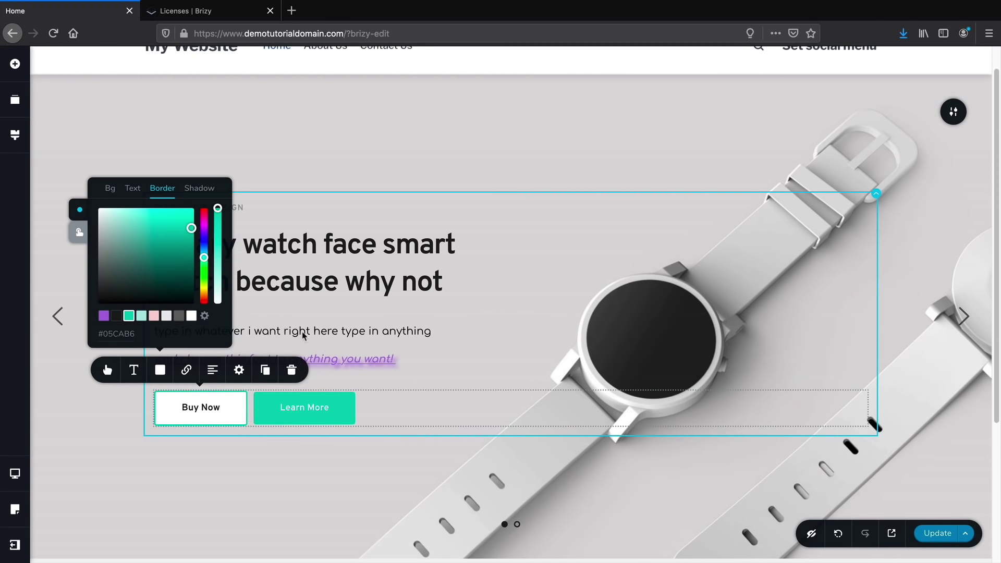
pyautogui.hotkey('ctrl', 'z')
pyautogui.click(196, 192)
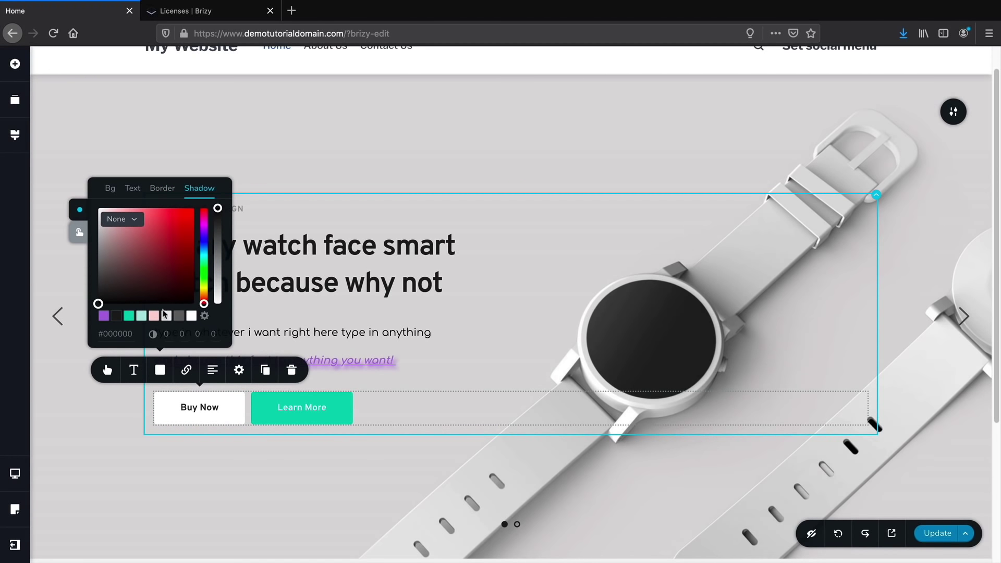
pyautogui.click(118, 315)
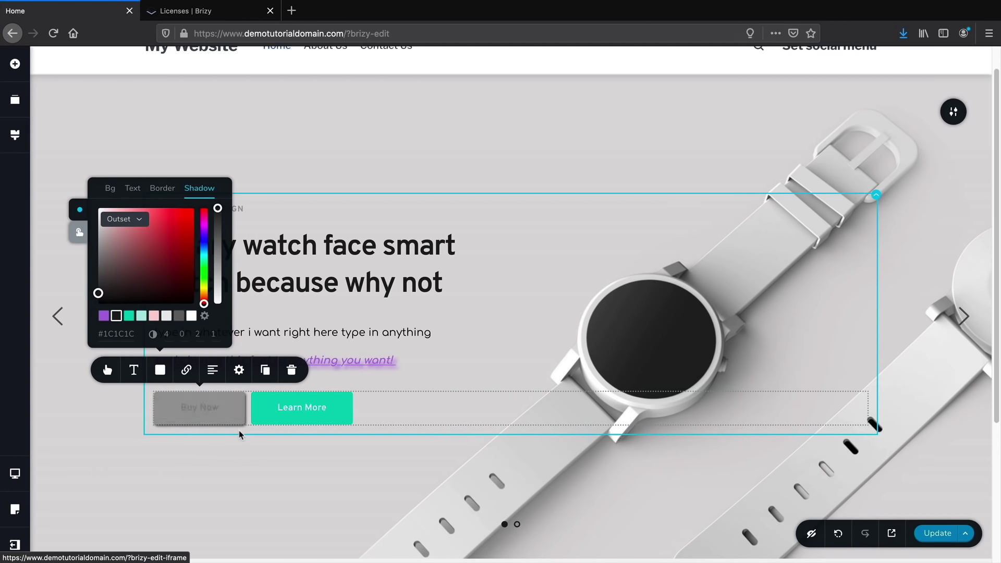
# Step: Undo the shadow and set Buy Now's hover-state background to purple #A170D9
pyautogui.click(837, 532)
pyautogui.click(228, 408)
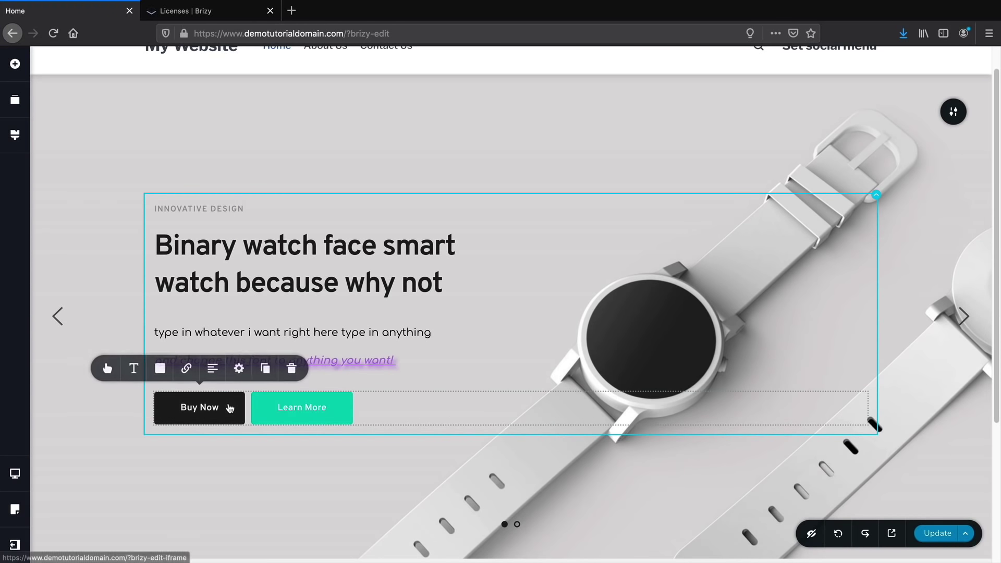
pyautogui.click(158, 370)
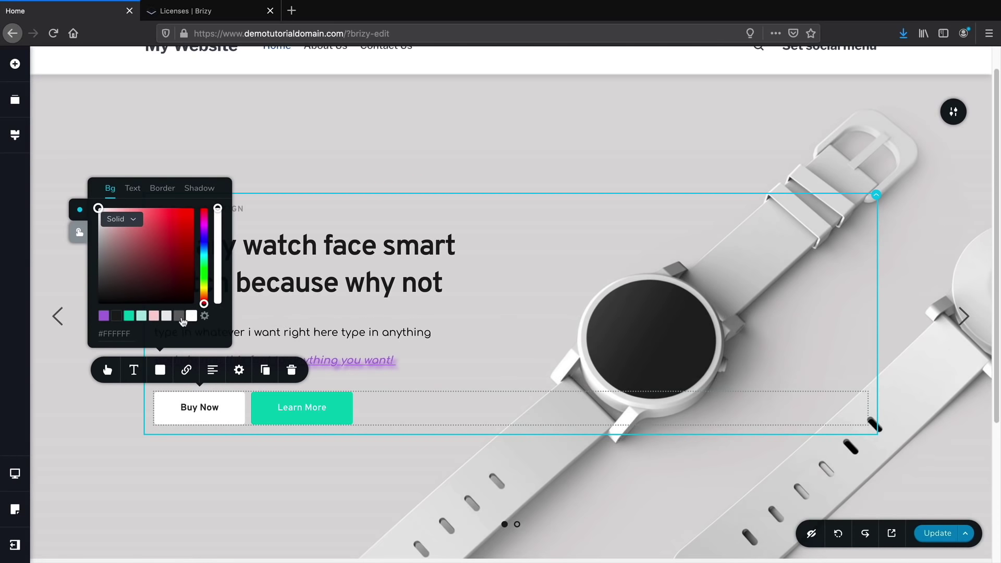
pyautogui.click(79, 234)
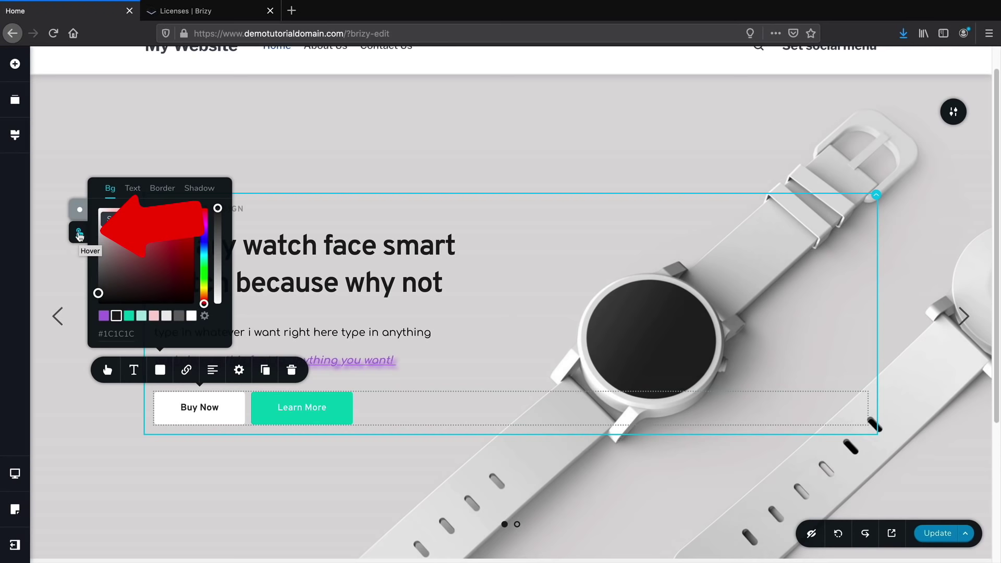
pyautogui.click(104, 316)
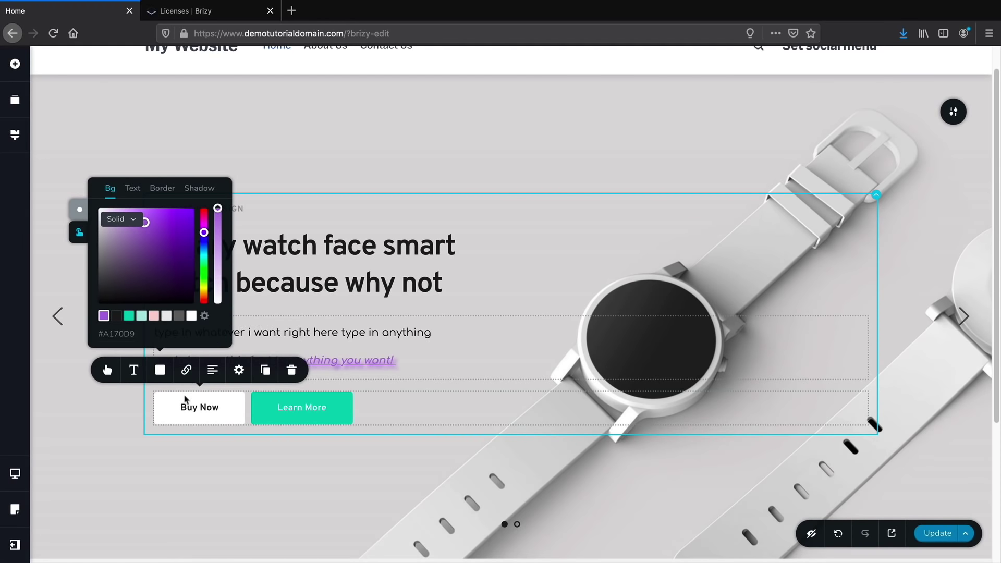
pyautogui.click(138, 223)
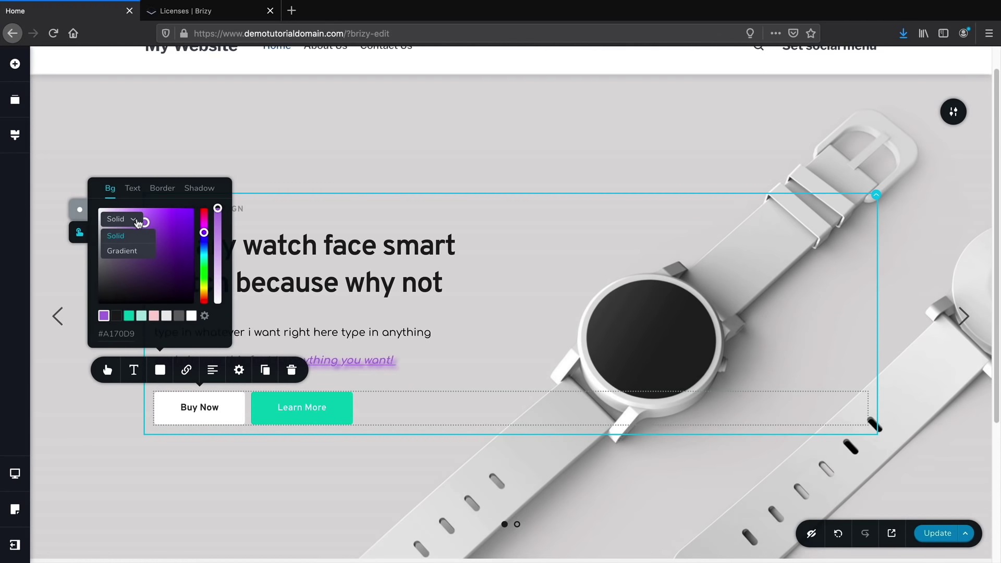
# Step: Make the hover background a gradient, moving both stops inward and setting dark grey #1C1C1C
pyautogui.click(127, 250)
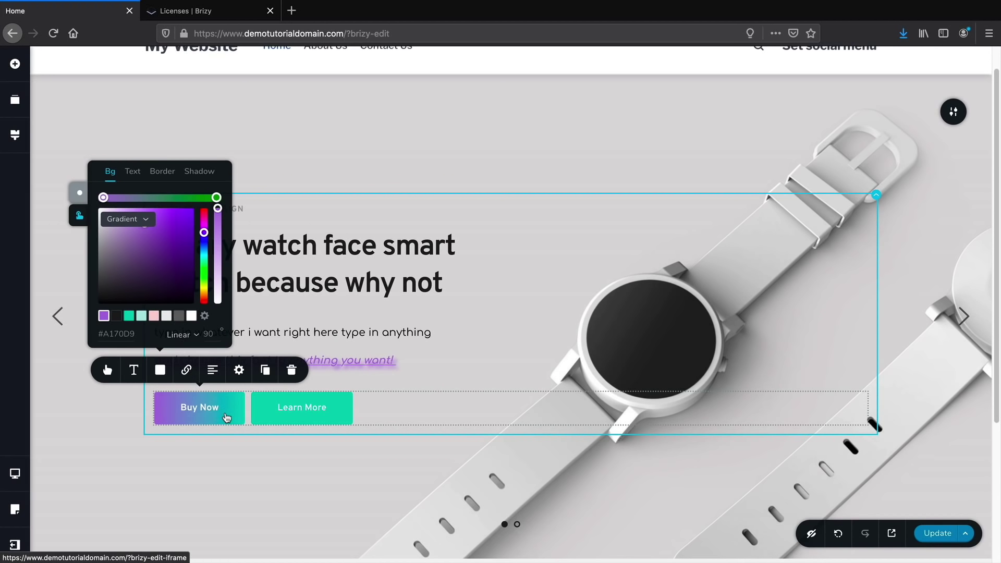
pyautogui.moveTo(103, 197); pyautogui.dragTo(129, 198)
pyautogui.moveTo(217, 199); pyautogui.dragTo(173, 198)
pyautogui.moveTo(204, 250); pyautogui.dragTo(204, 256)
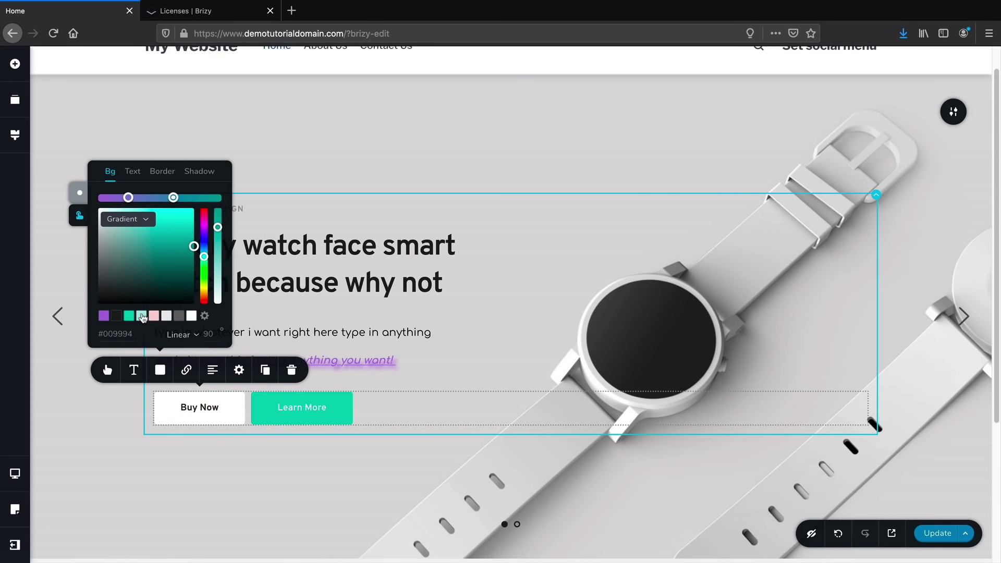
pyautogui.click(116, 316)
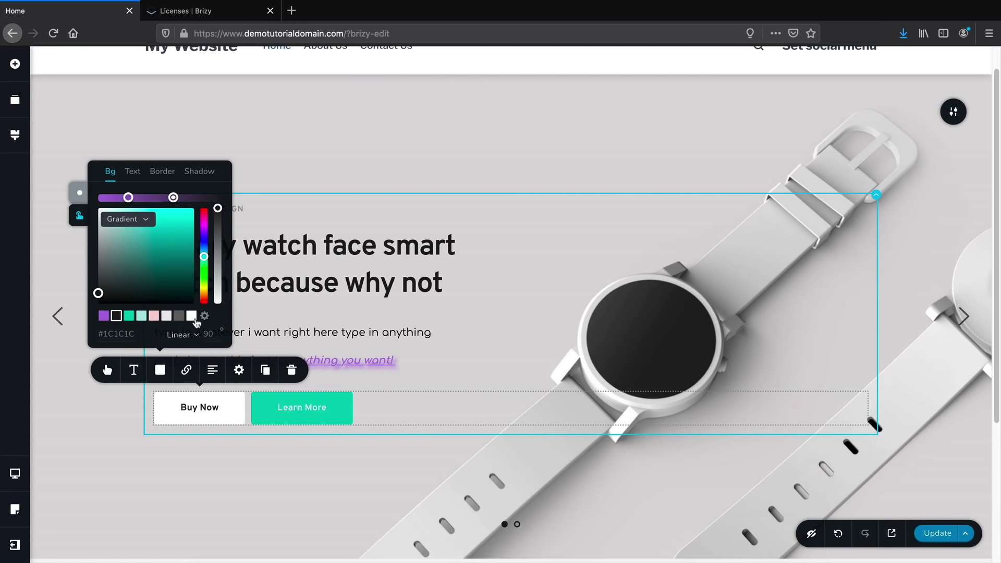
# Step: Try a radial gradient, then switch back to linear with a 10° angle
pyautogui.click(194, 336)
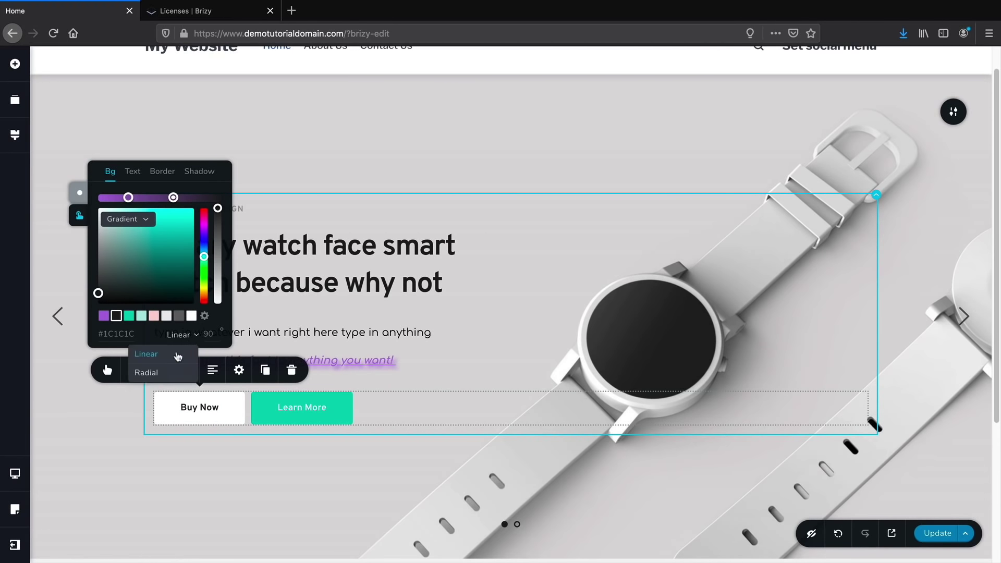
pyautogui.click(156, 373)
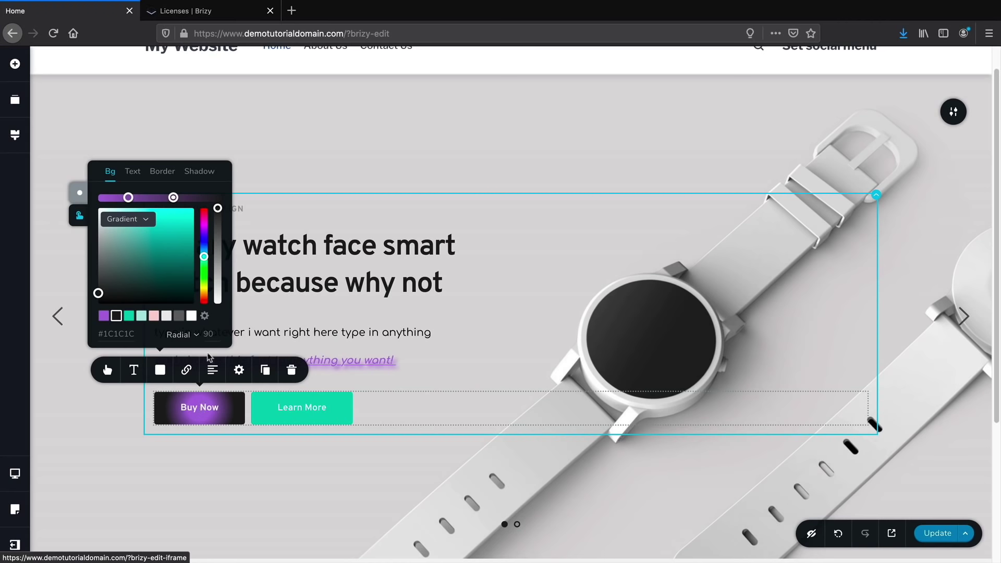
pyautogui.click(220, 334)
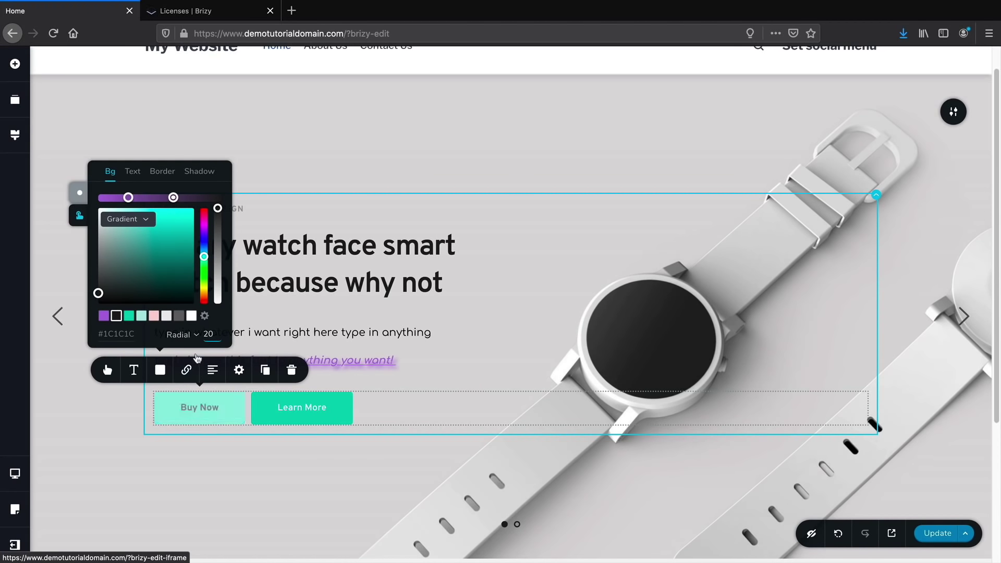
pyautogui.click(211, 331)
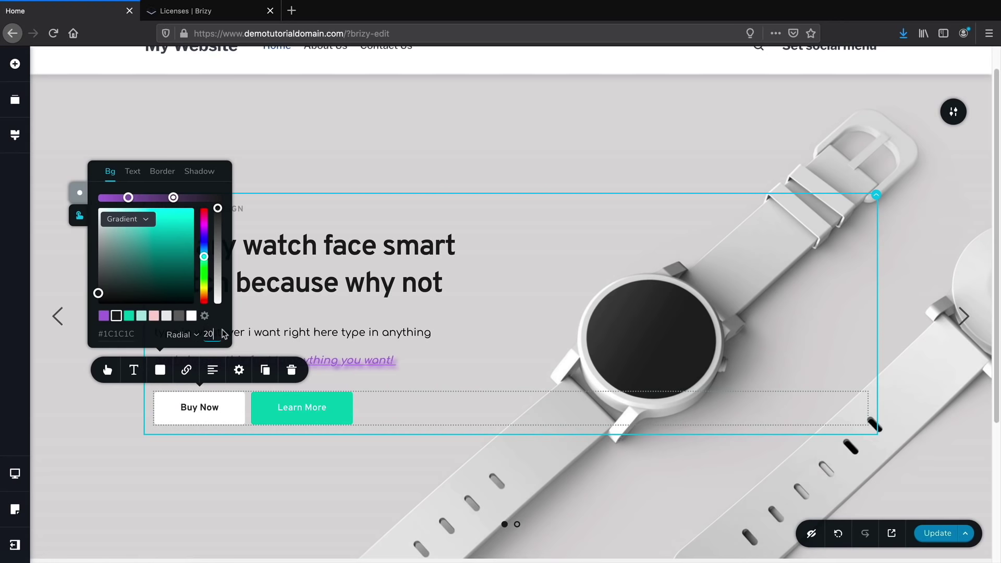
pyautogui.click(196, 335)
pyautogui.click(173, 351)
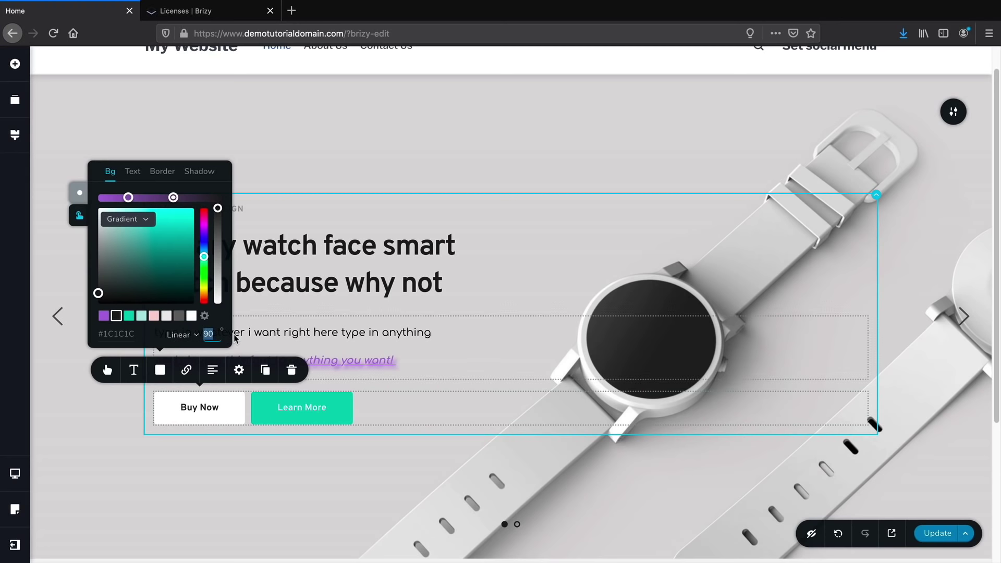
pyautogui.write('10')
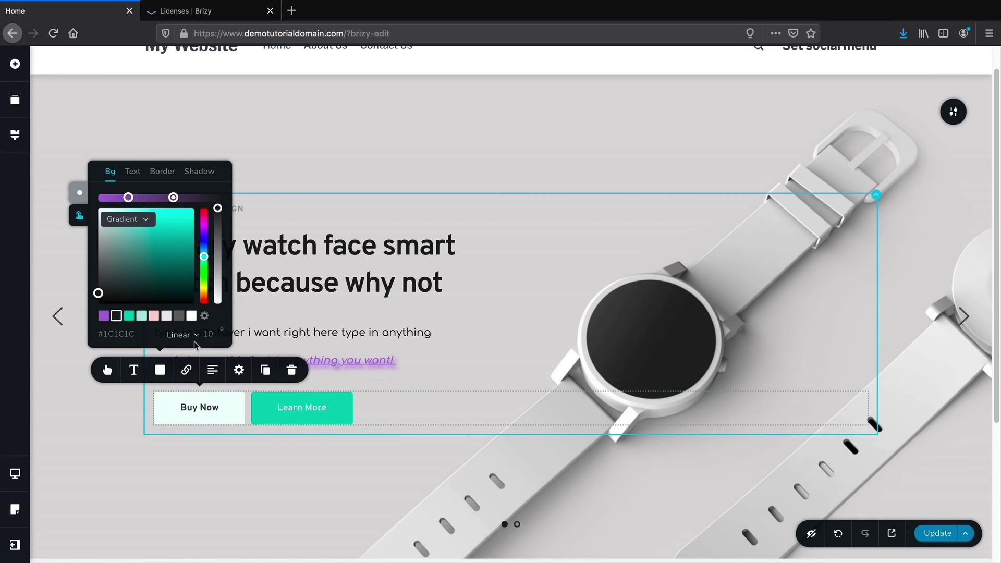
pyautogui.click(327, 263)
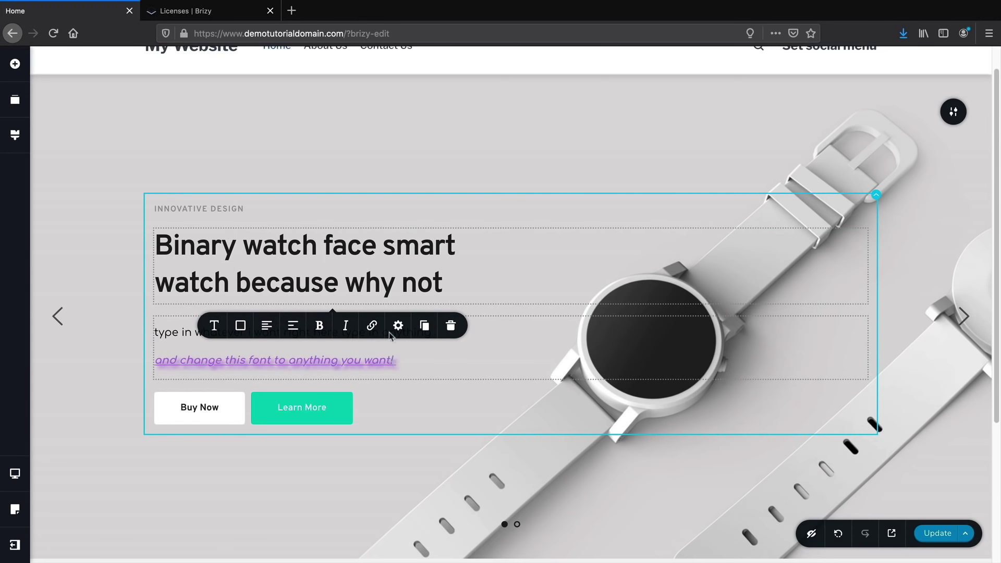
# Step: Reduce the hero section's top padding to about 132px and enlarge bottom padding to about 164px
pyautogui.click(292, 326)
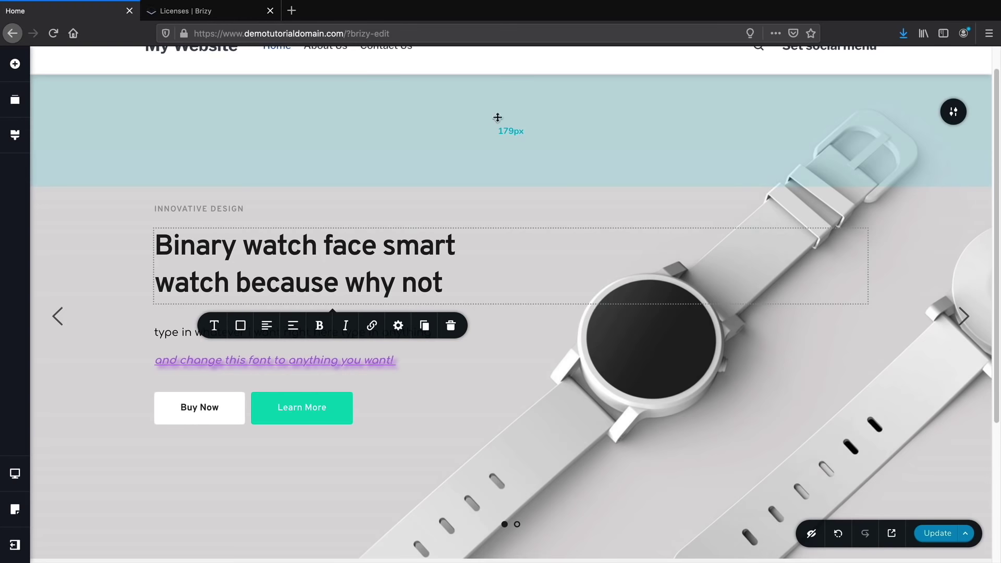
pyautogui.moveTo(304, 172); pyautogui.dragTo(314, 100)
pyautogui.scroll(-1, 321, 444)
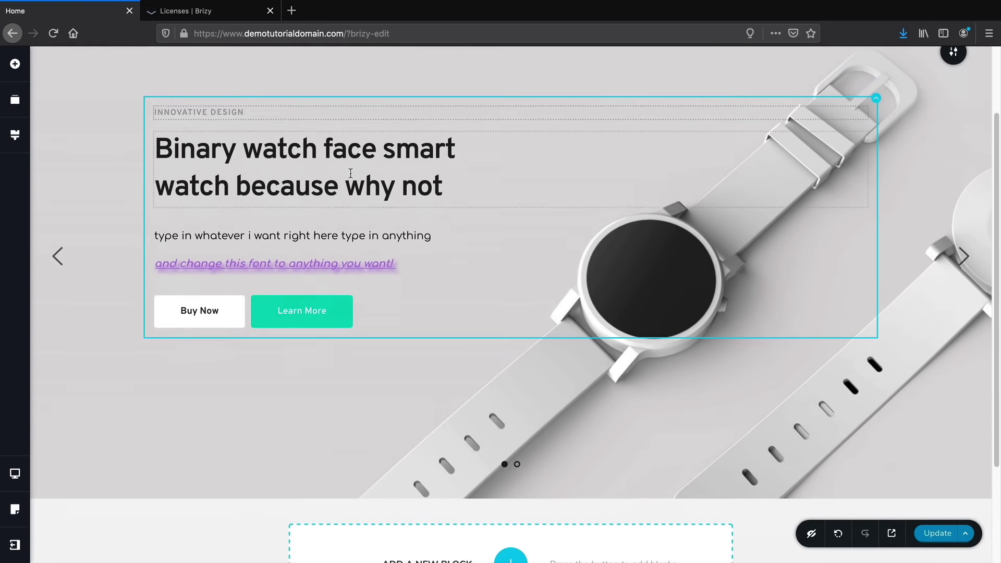
pyautogui.moveTo(321, 445)
pyautogui.mouseDown()
pyautogui.moveTo(328, 483)
pyautogui.moveTo(331, 448)
pyautogui.mouseUp()
pyautogui.moveTo(343, 404); pyautogui.dragTo(357, 369)
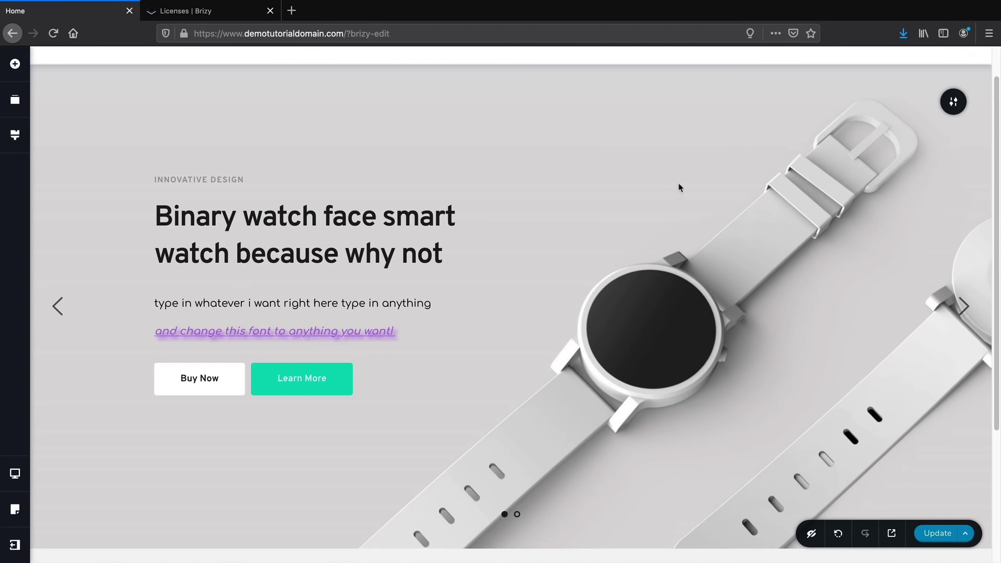
pyautogui.moveTo(954, 106)
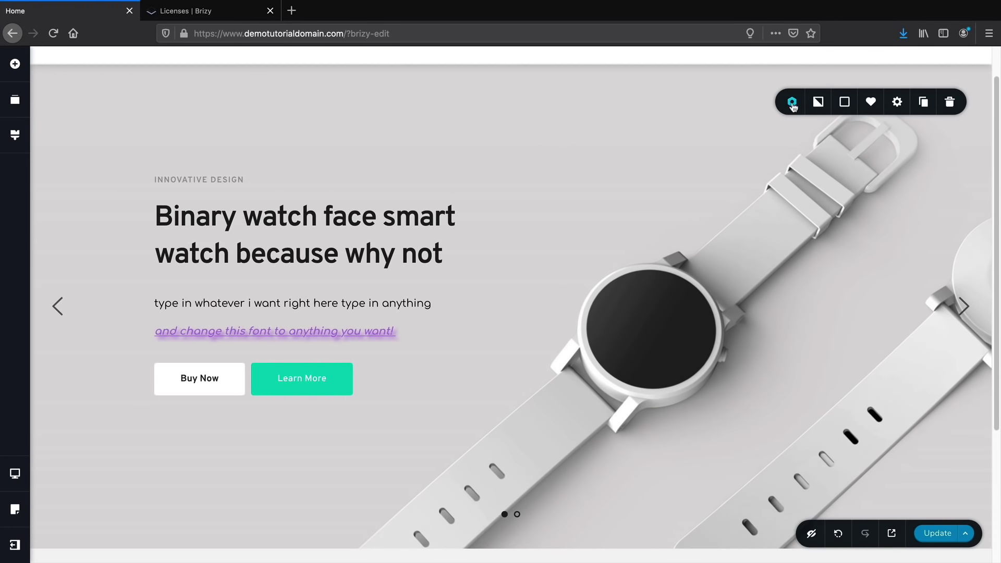
pyautogui.click(791, 103)
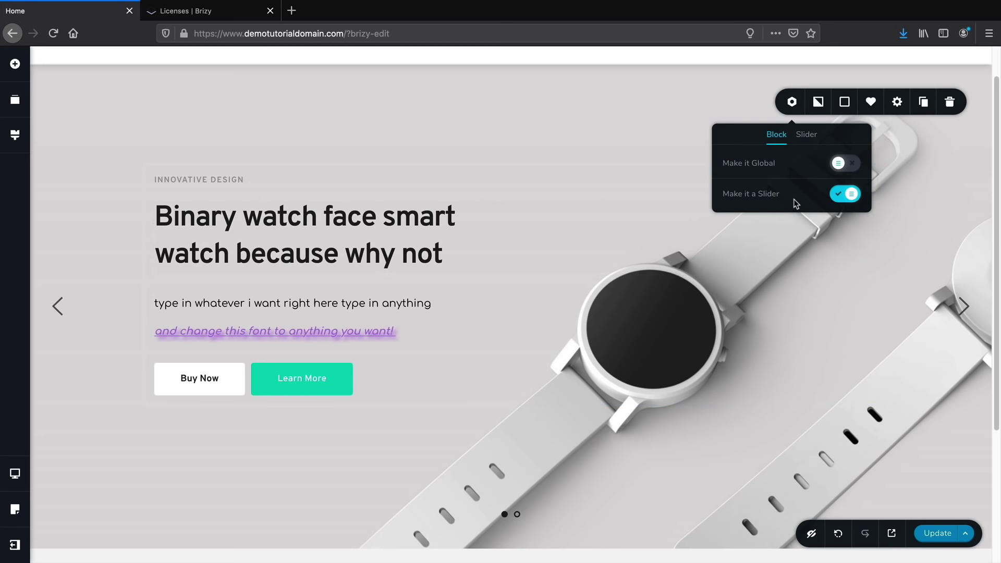
pyautogui.click(57, 307)
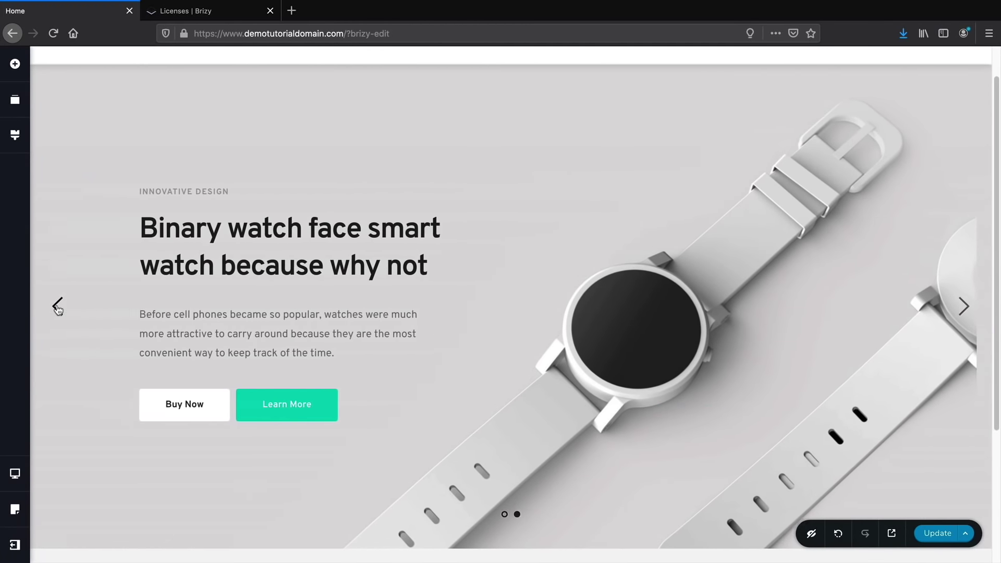
pyautogui.click(57, 307)
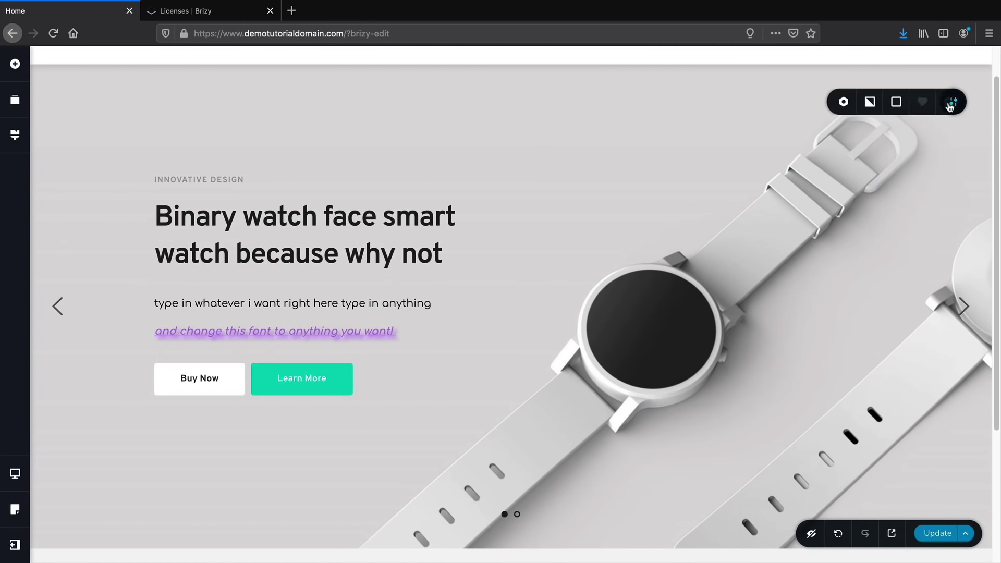
pyautogui.click(789, 102)
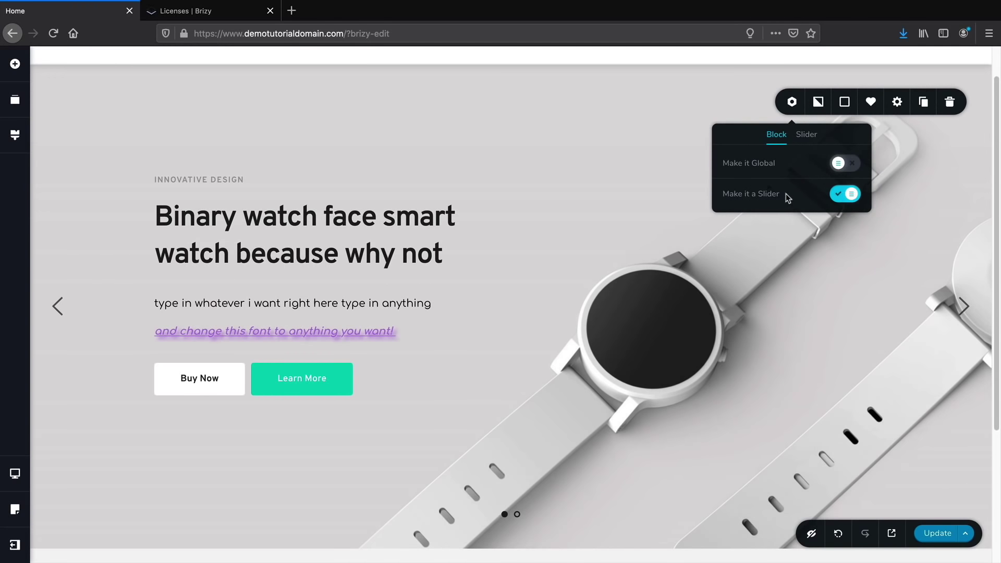
pyautogui.click(844, 194)
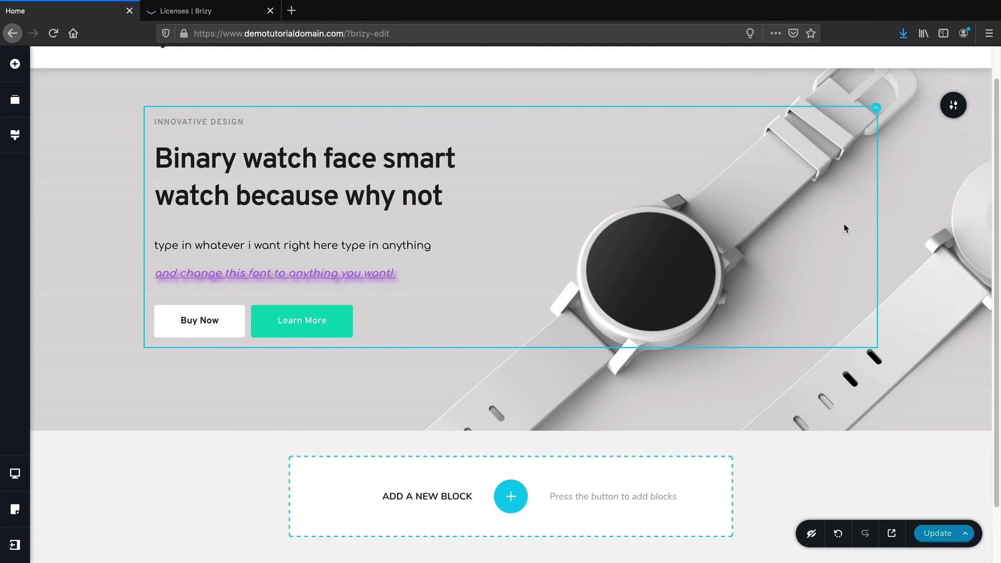
pyautogui.click(791, 105)
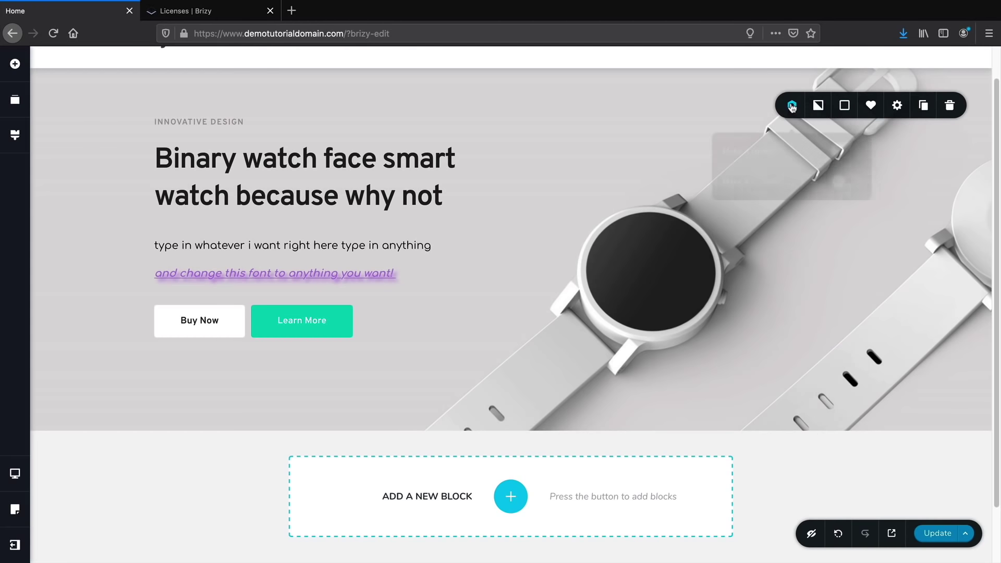
pyautogui.click(839, 176)
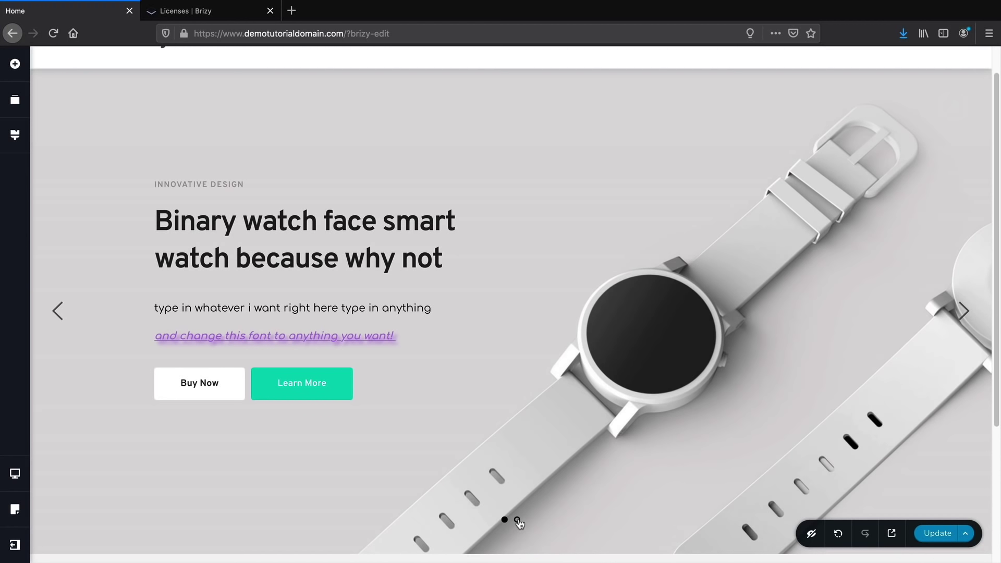
pyautogui.click(517, 520)
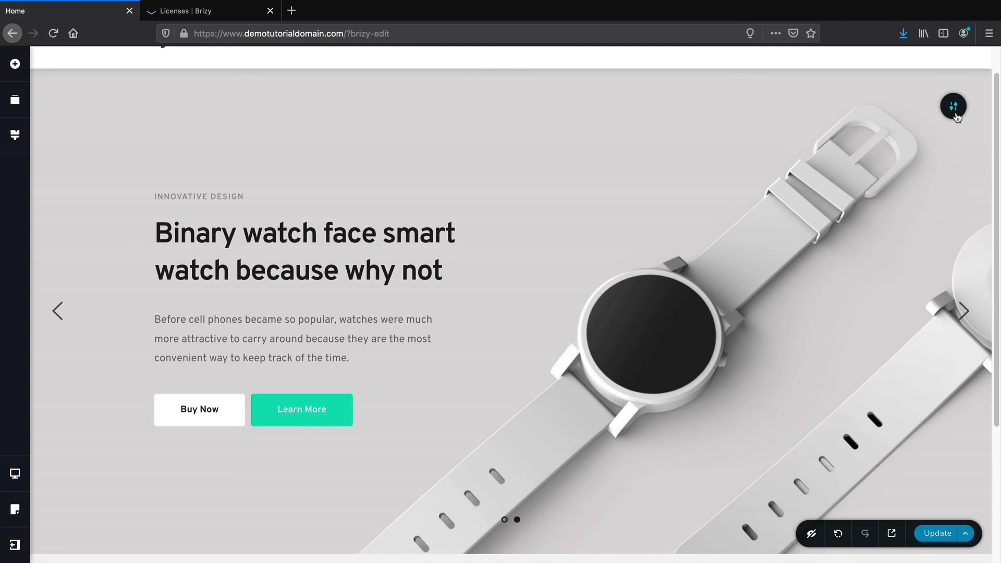
pyautogui.click(504, 520)
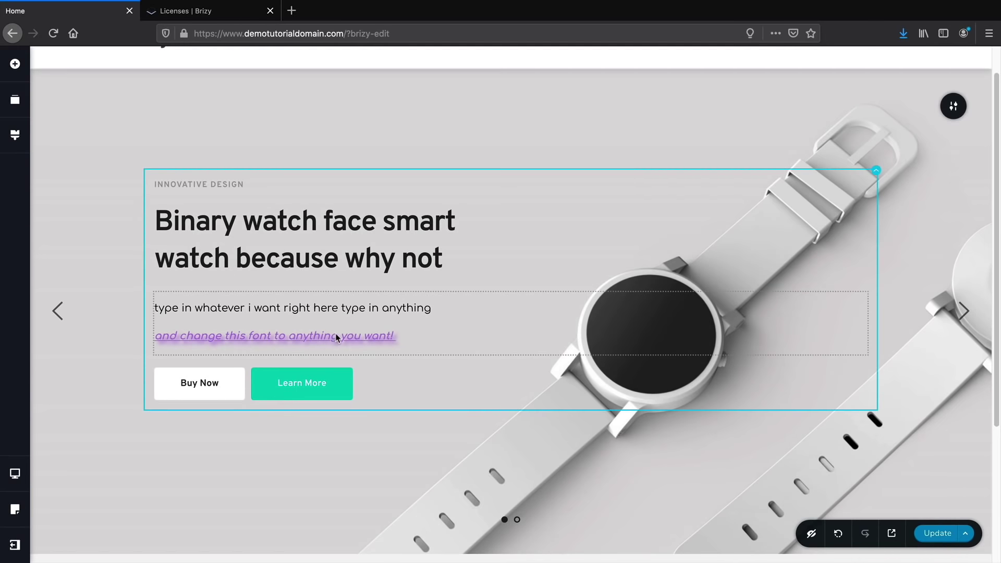
pyautogui.click(516, 520)
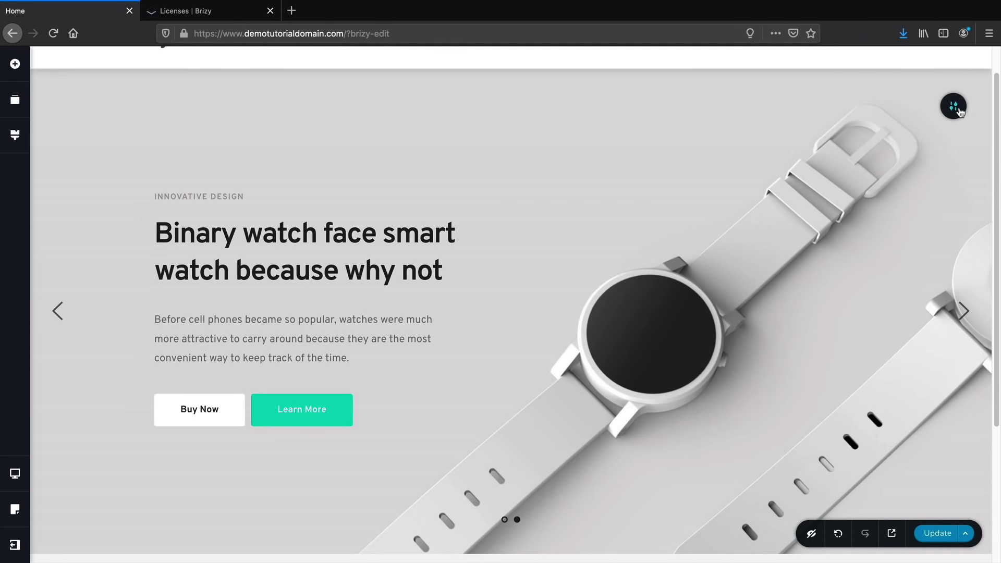
# Step: Remove the second slide's watch background image and bring up the media picker for a replacement
pyautogui.moveTo(951, 107)
pyautogui.click(819, 109)
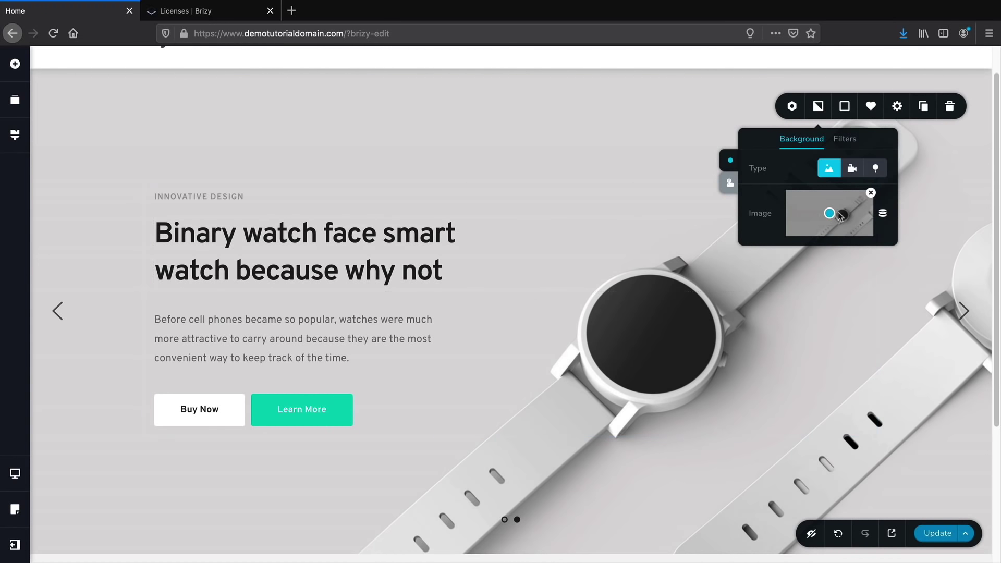
pyautogui.click(870, 193)
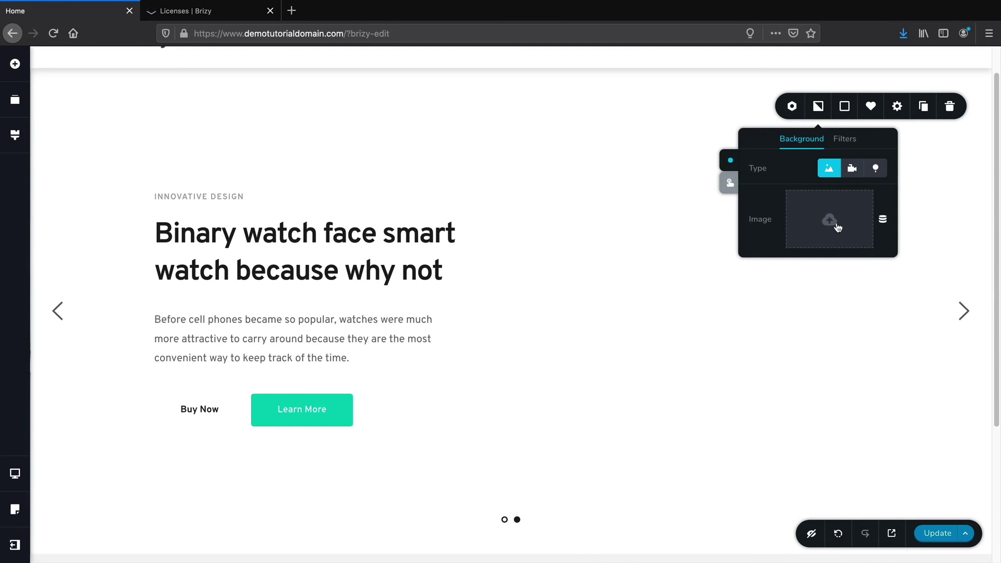
pyautogui.click(827, 218)
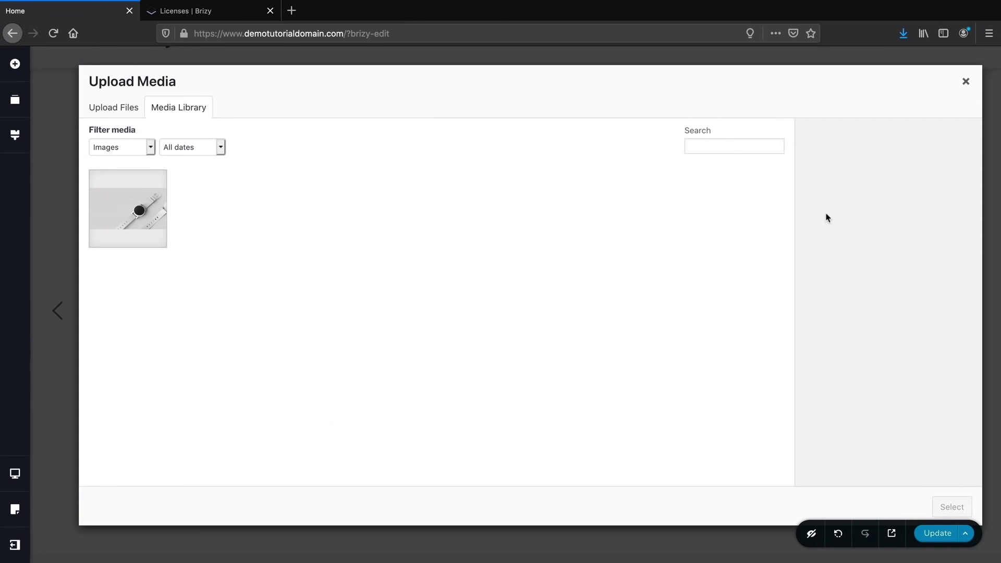
# Step: Upload bg-layer.png and bg3.png and choose bg3 as the slide background
pyautogui.click(126, 108)
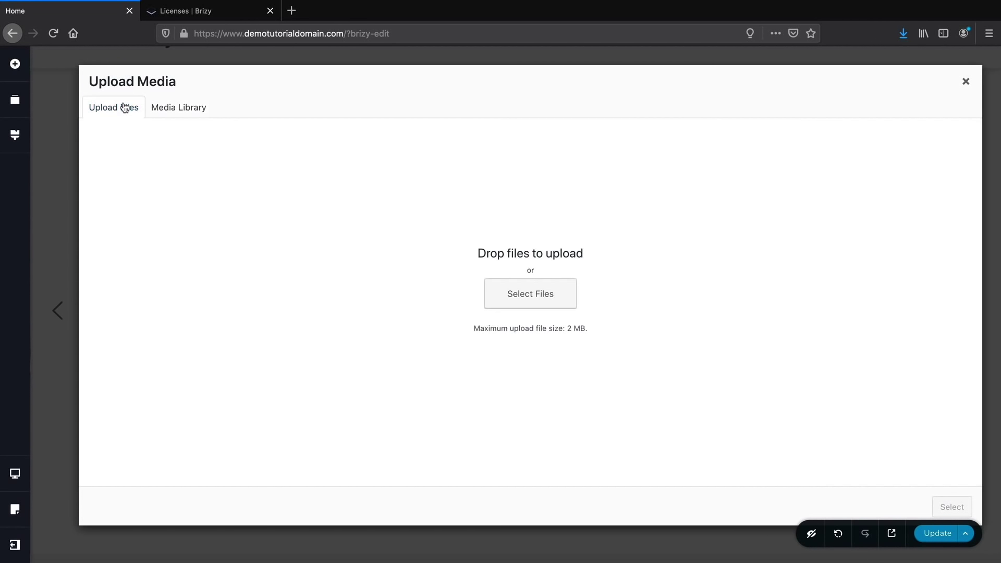
pyautogui.click(549, 296)
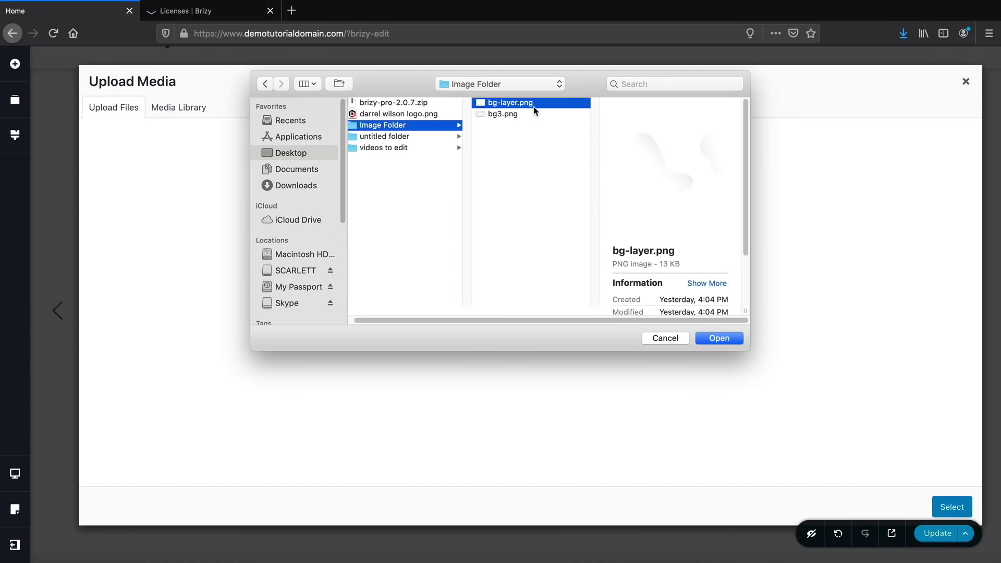
pyautogui.press('super+a')
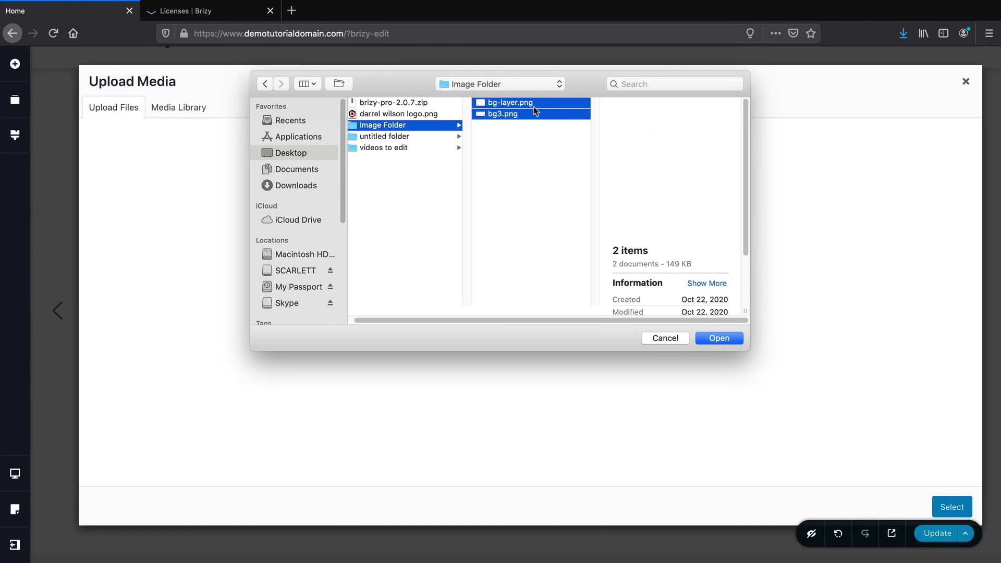
pyautogui.click(726, 338)
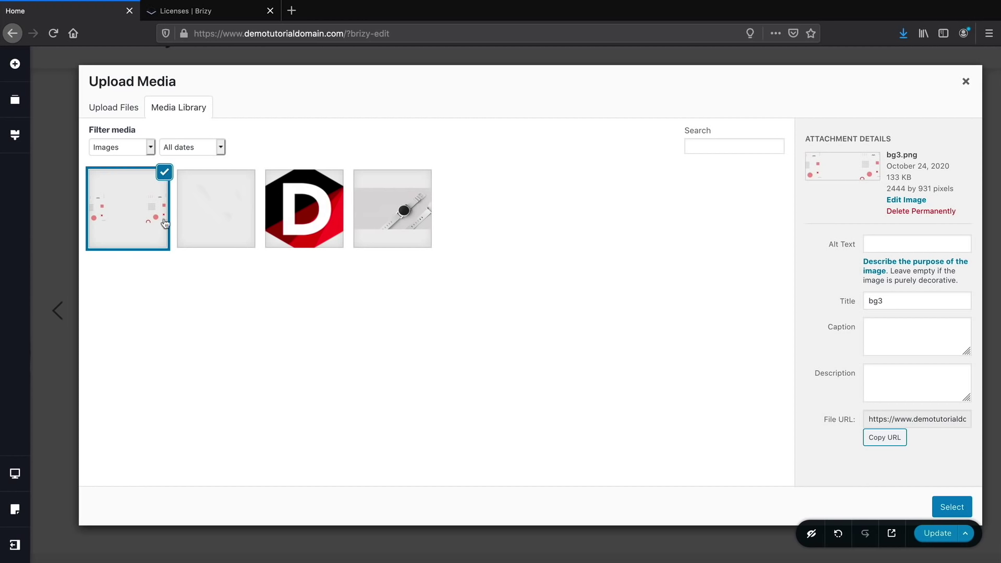
pyautogui.click(947, 504)
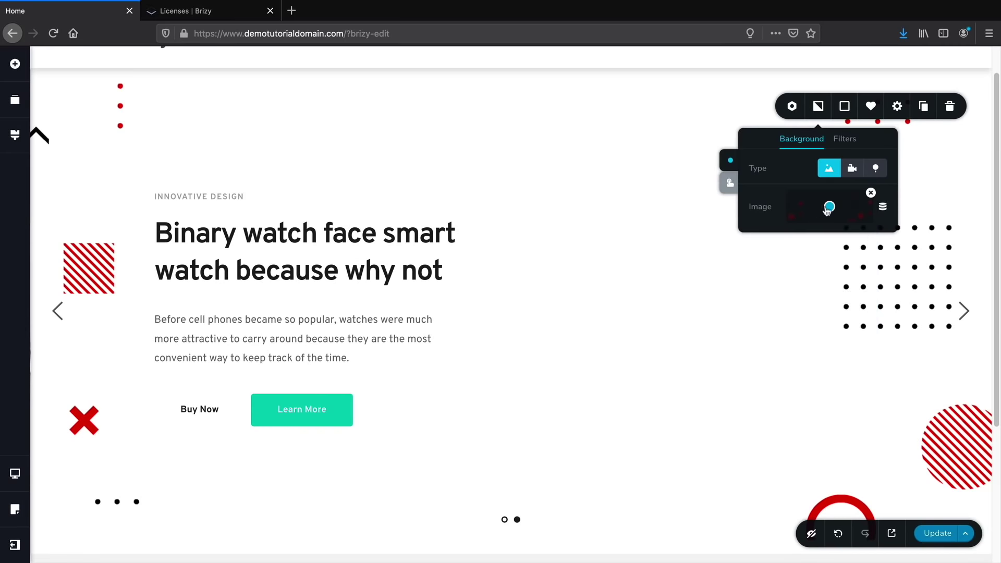
# Step: Shift the background image's focal point, then start a new browser tab
pyautogui.moveTo(829, 206)
pyautogui.mouseDown()
pyautogui.moveTo(844, 207)
pyautogui.moveTo(799, 209)
pyautogui.moveTo(831, 206)
pyautogui.mouseUp()
pyautogui.scroll(-1, 595, 276)
pyautogui.scroll(1, 595, 277)
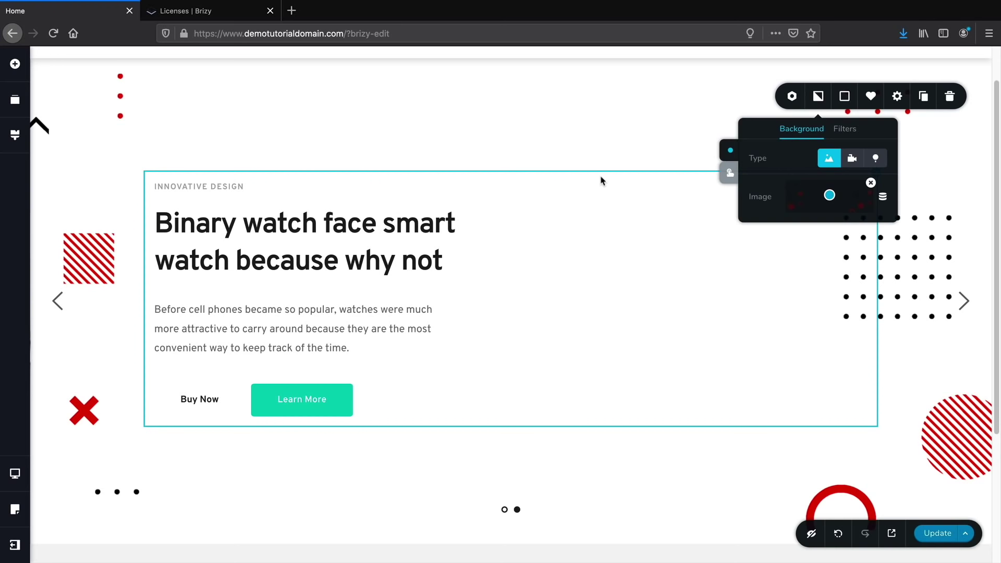
pyautogui.click(292, 11)
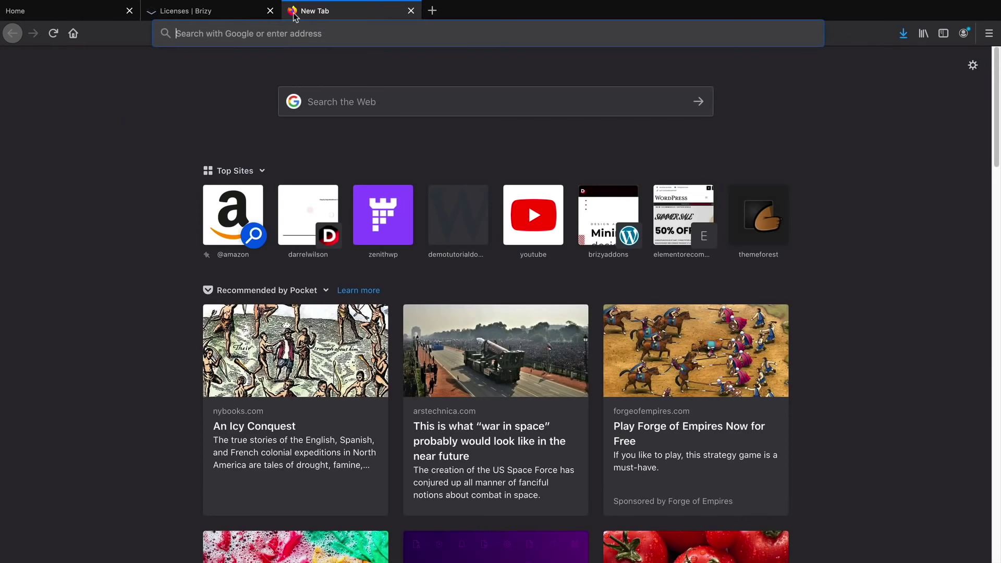
# Step: Load freepik.com and pixabay.com in two browser tabs
pyautogui.write('freepik.com')
pyautogui.press('Return')
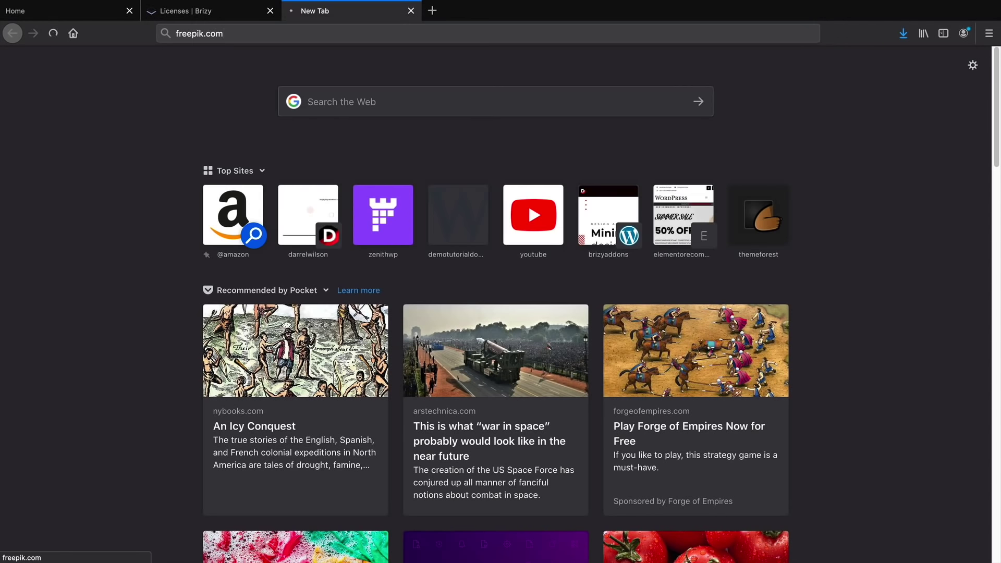
pyautogui.press('super+t')
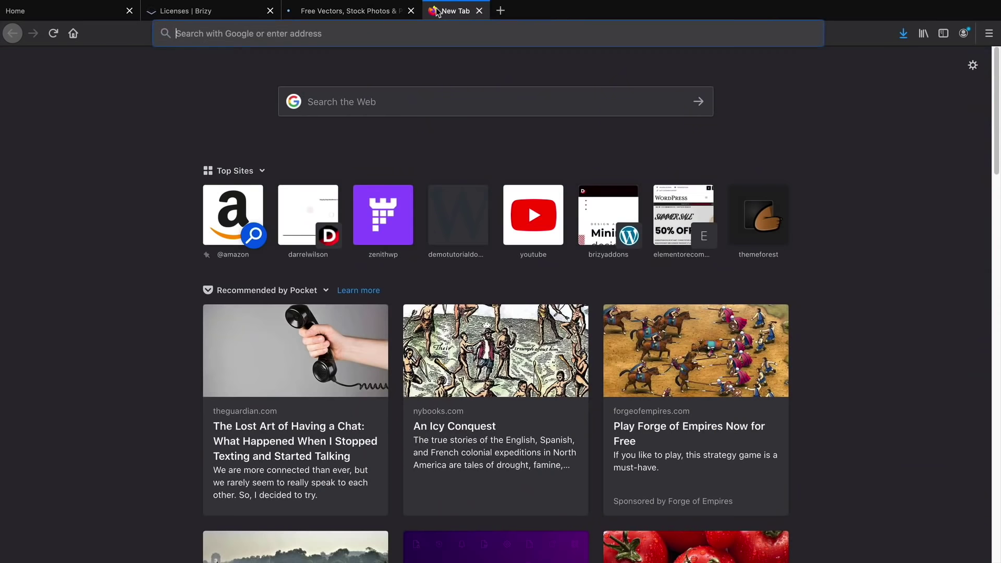
pyautogui.write('pixabay.com')
pyautogui.press('Return')
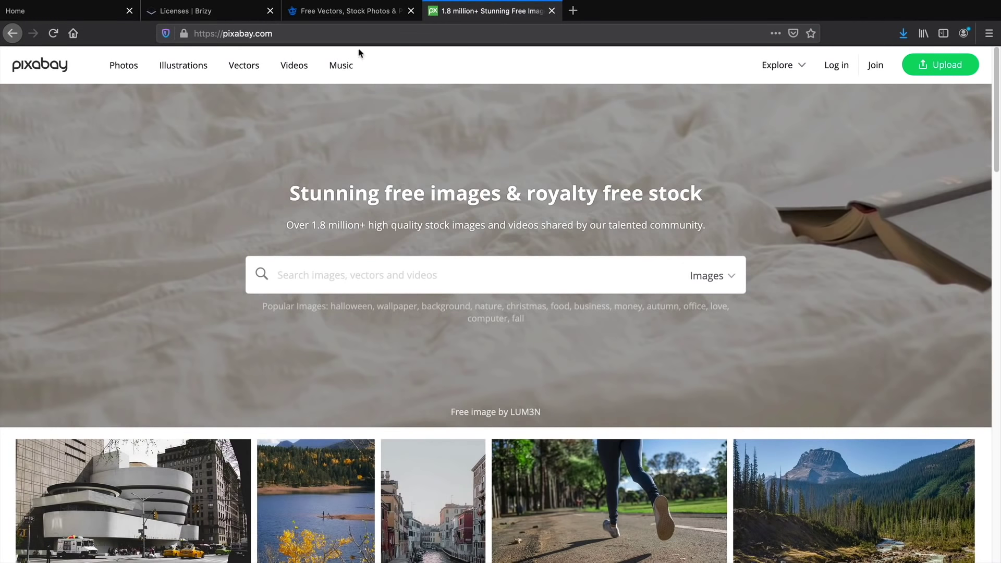
# Step: Search Freepik for night sky images, browse the results, then return to Pixabay
pyautogui.click(355, 14)
pyautogui.scroll(-4, 443, 251)
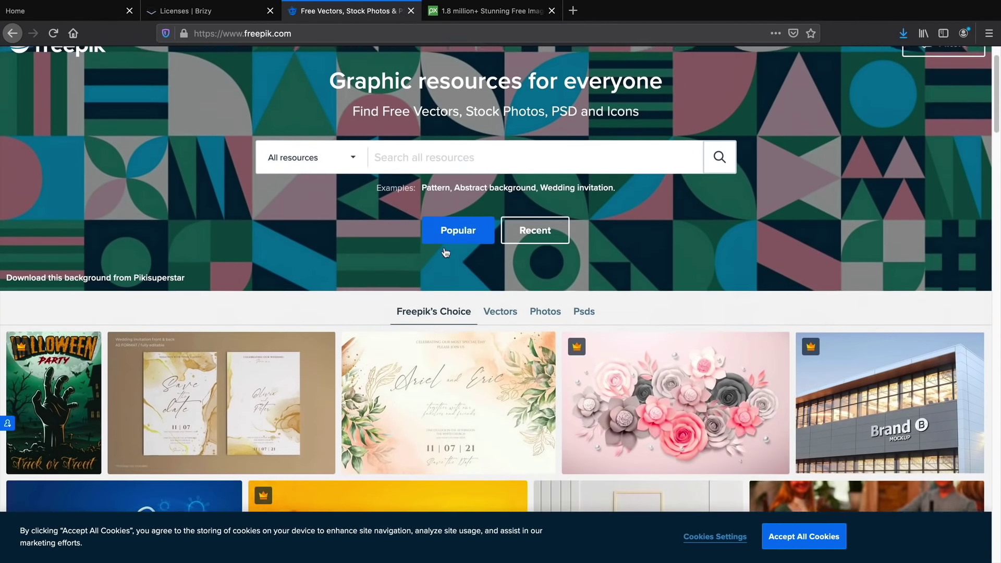
pyautogui.scroll(4, 444, 250)
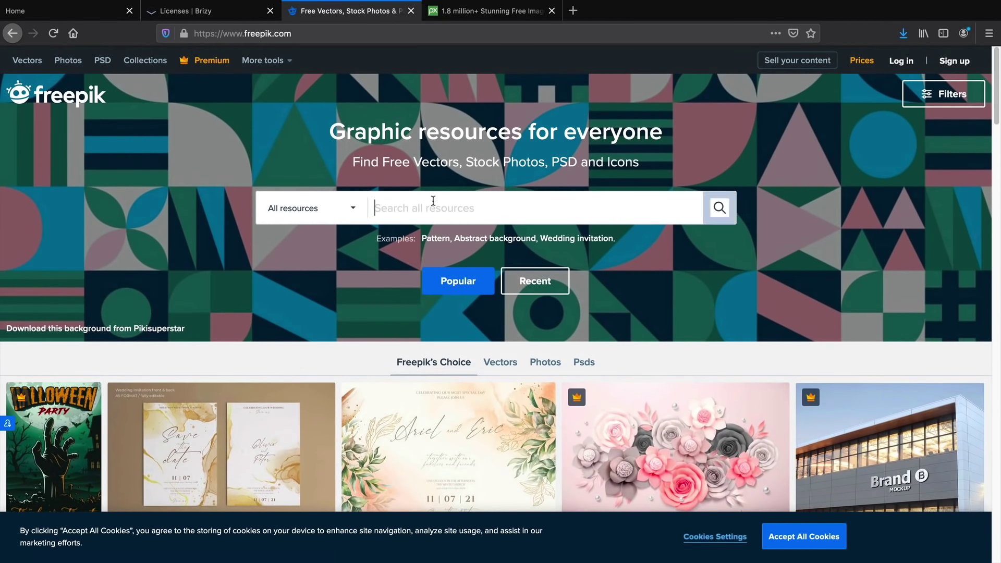
pyautogui.click(433, 200)
pyautogui.write('night sky')
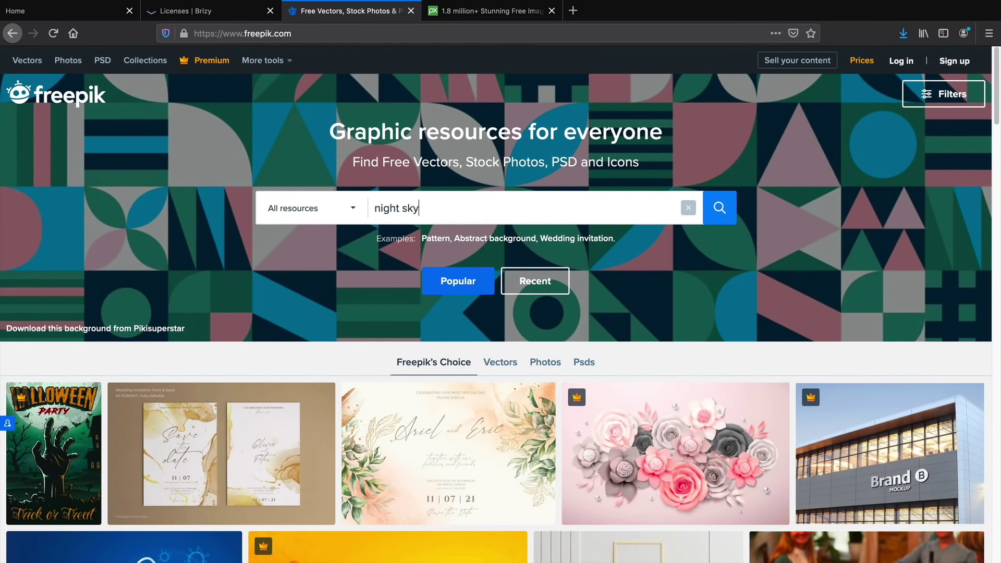
pyautogui.press('Return')
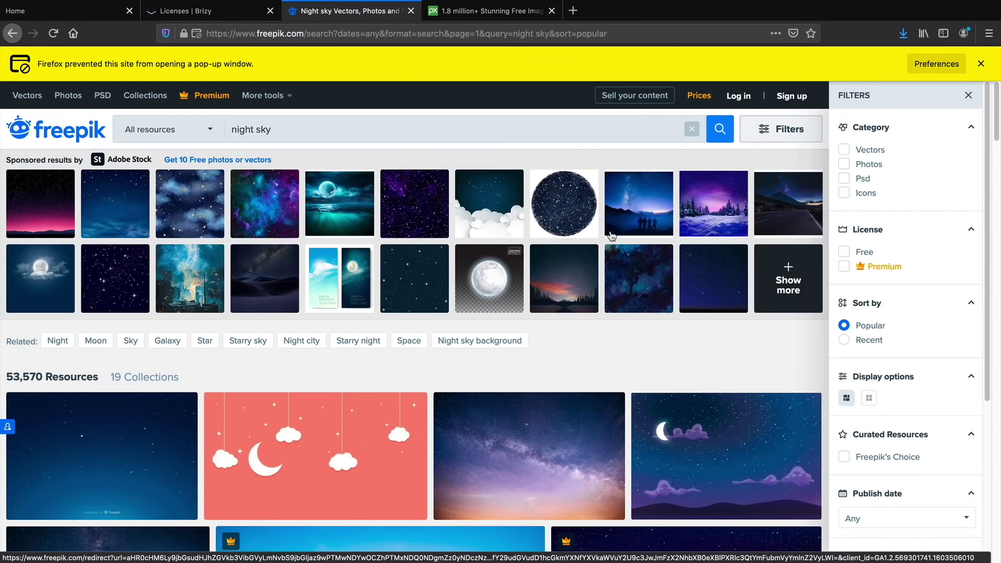
pyautogui.scroll(-3, 612, 236)
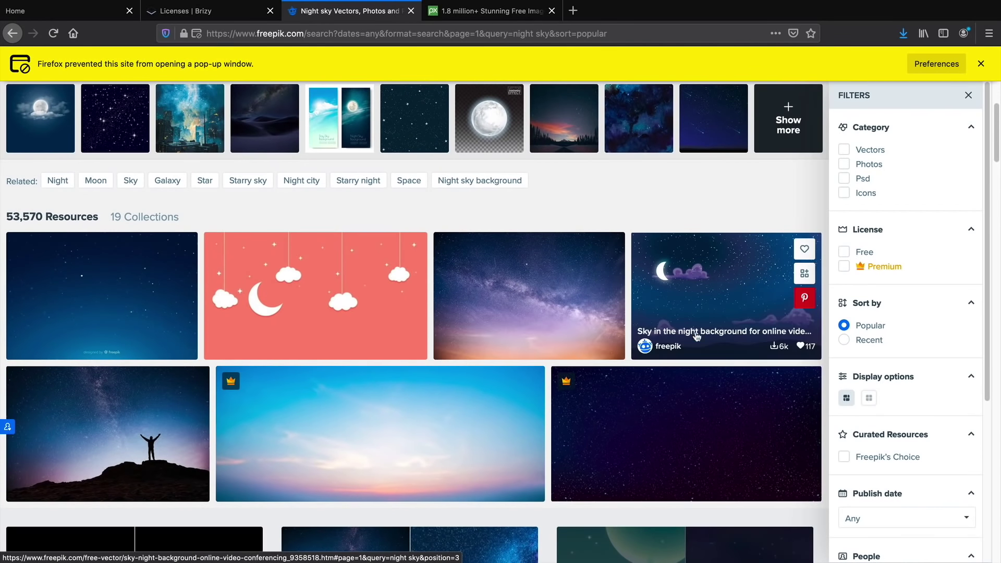
pyautogui.scroll(-9, 697, 336)
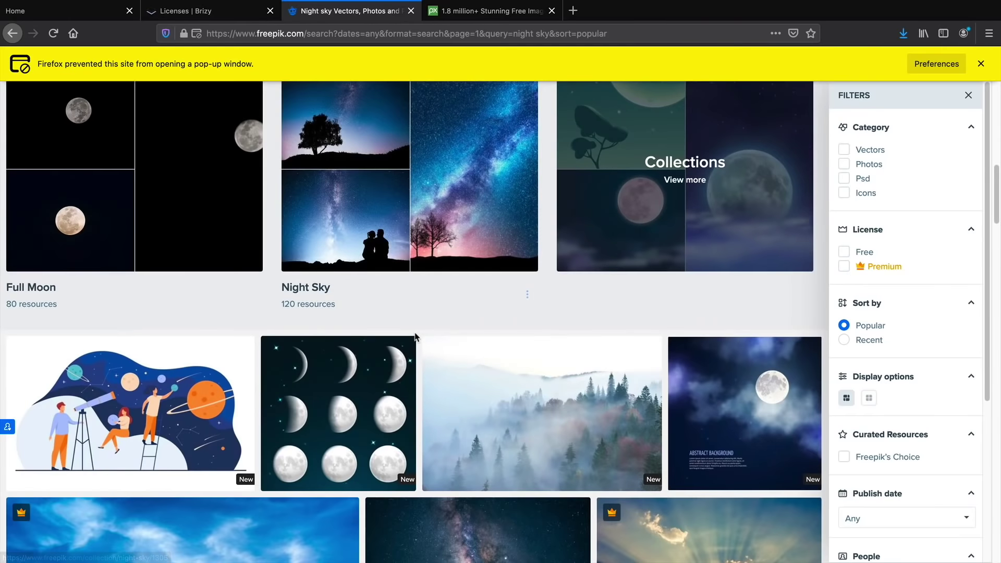
pyautogui.scroll(6, 469, 209)
pyautogui.click(490, 11)
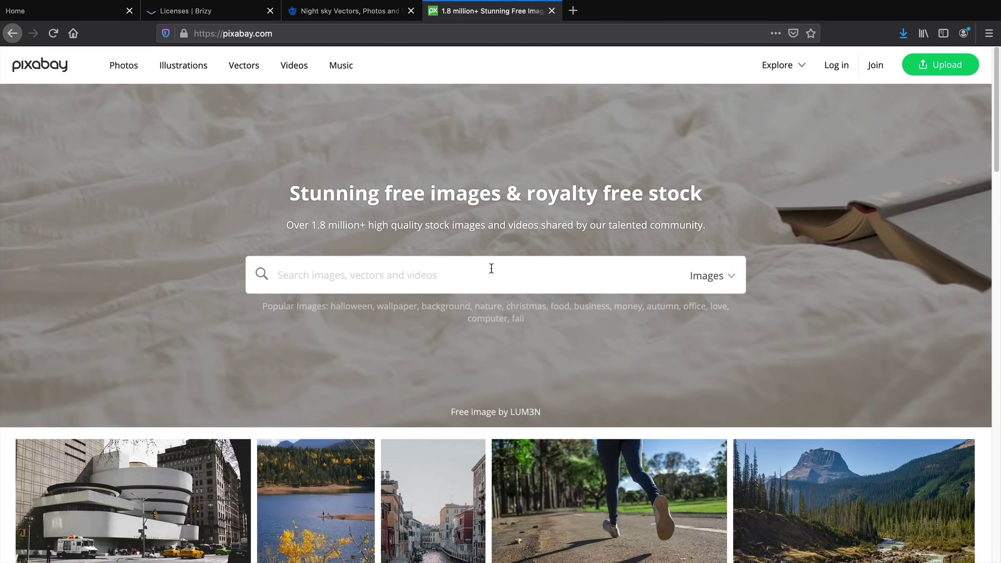
# Step: Search Pixabay for 'gradient background' and scroll far down the 795 results
pyautogui.write('gradi')
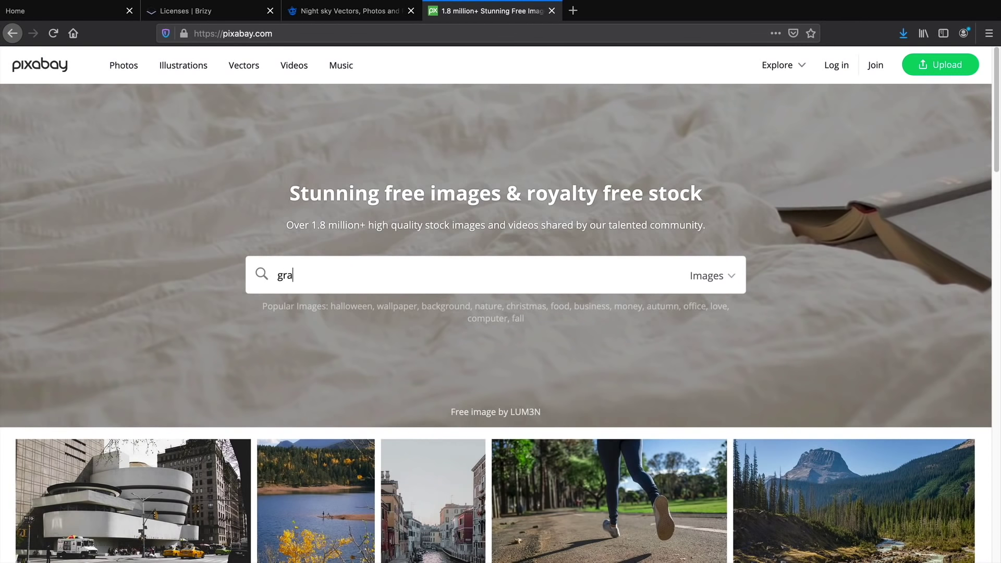
pyautogui.press('Down')
pyautogui.press('Down')
pyautogui.press('Return')
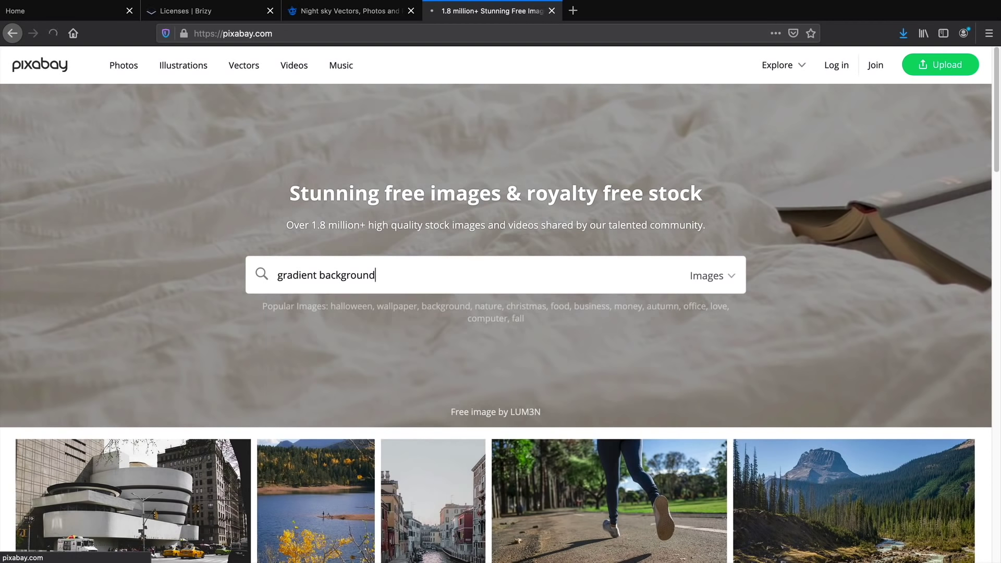
pyautogui.scroll(-8, 533, 314)
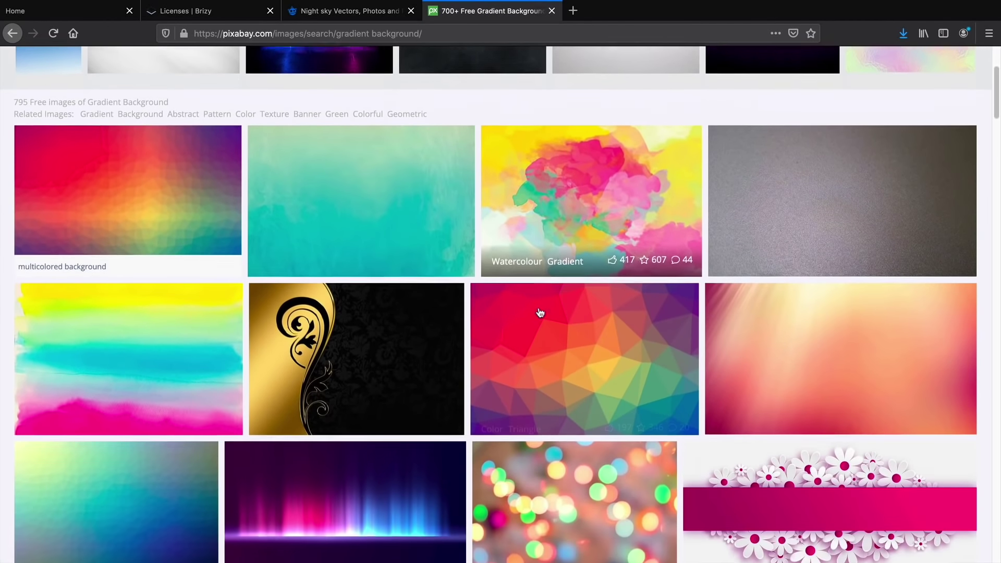
pyautogui.scroll(-7, 539, 311)
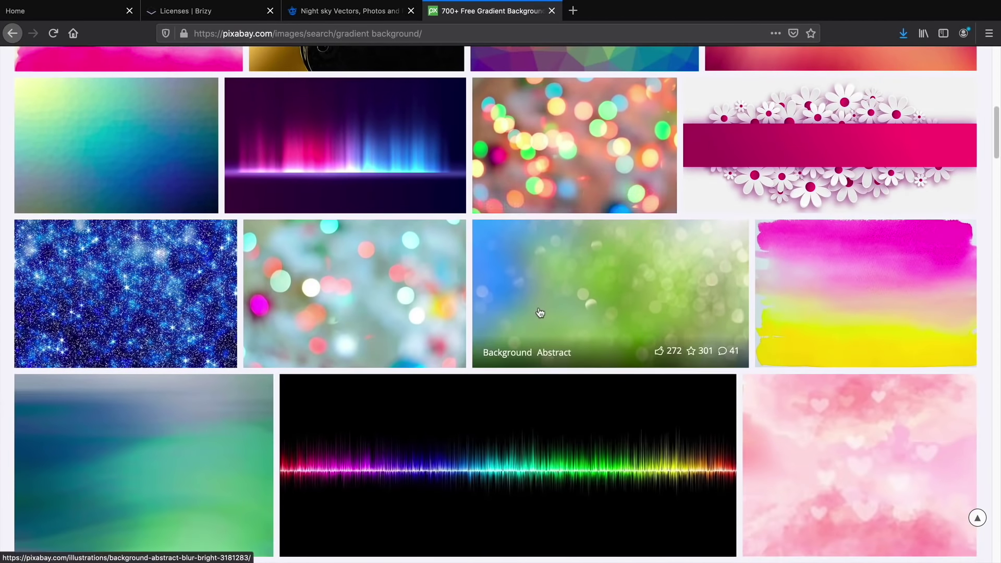
pyautogui.scroll(-8, 539, 312)
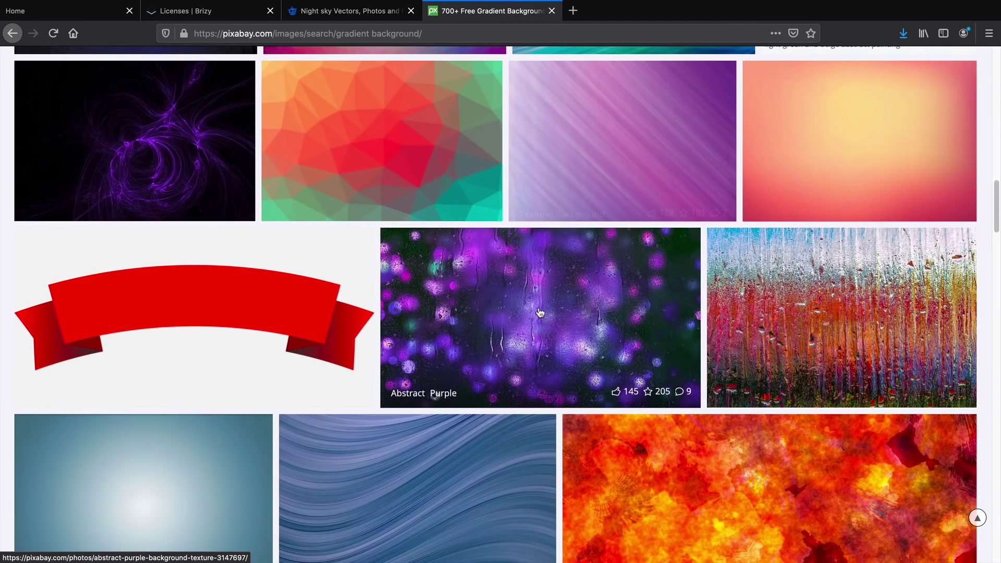
pyautogui.scroll(-3, 540, 312)
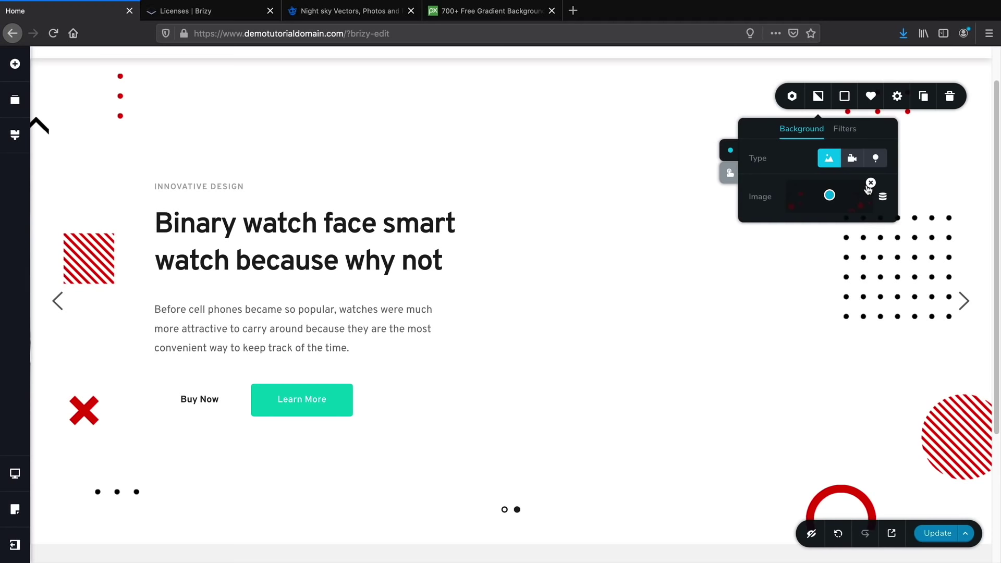
# Step: Remove the slide's background image and switch its background type to Video
pyautogui.click(870, 183)
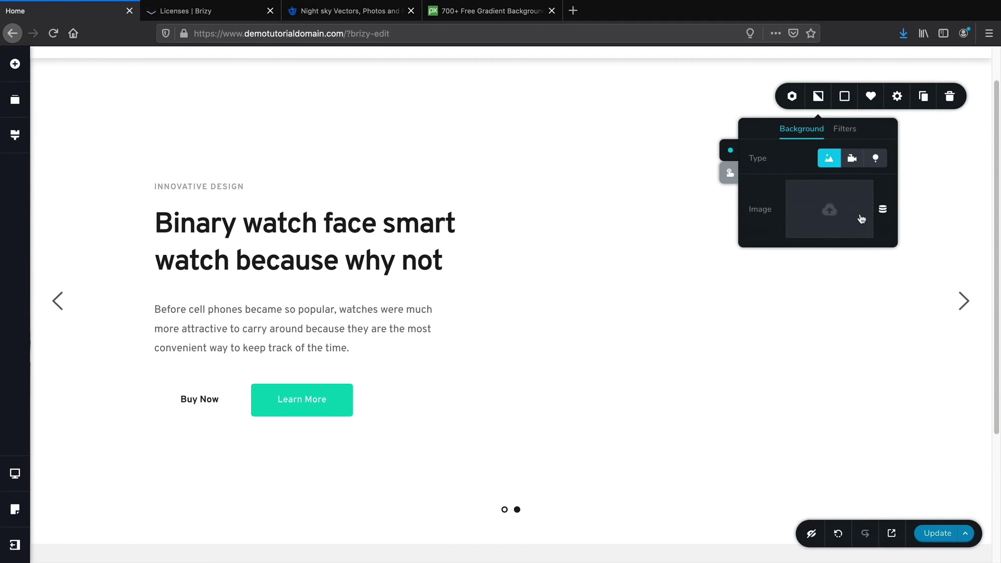
pyautogui.click(852, 160)
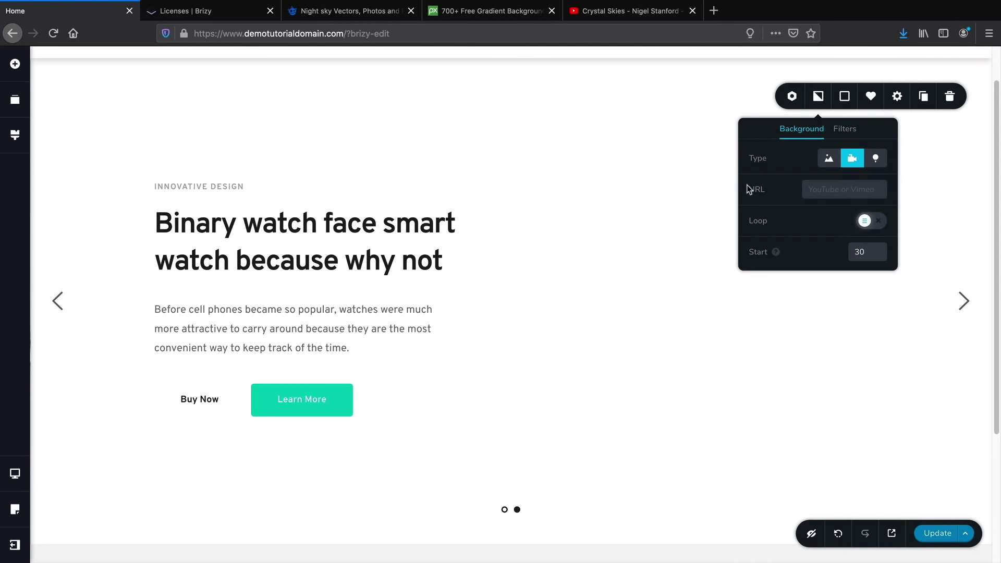
# Step: Copy the Crystal Skies 4k timelapse video's YouTube URL and return to the page editor
pyautogui.click(630, 11)
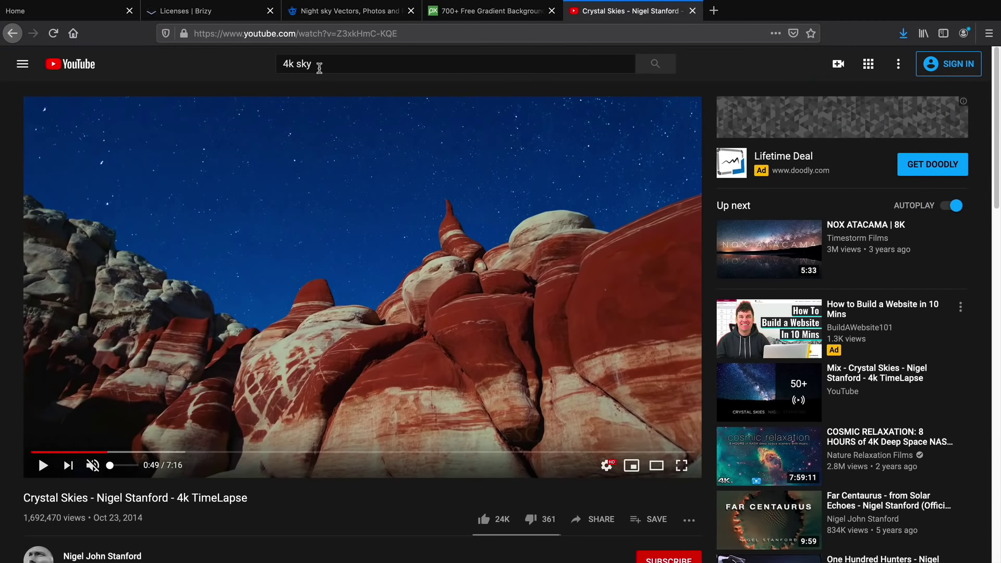
pyautogui.doubleClick(316, 66)
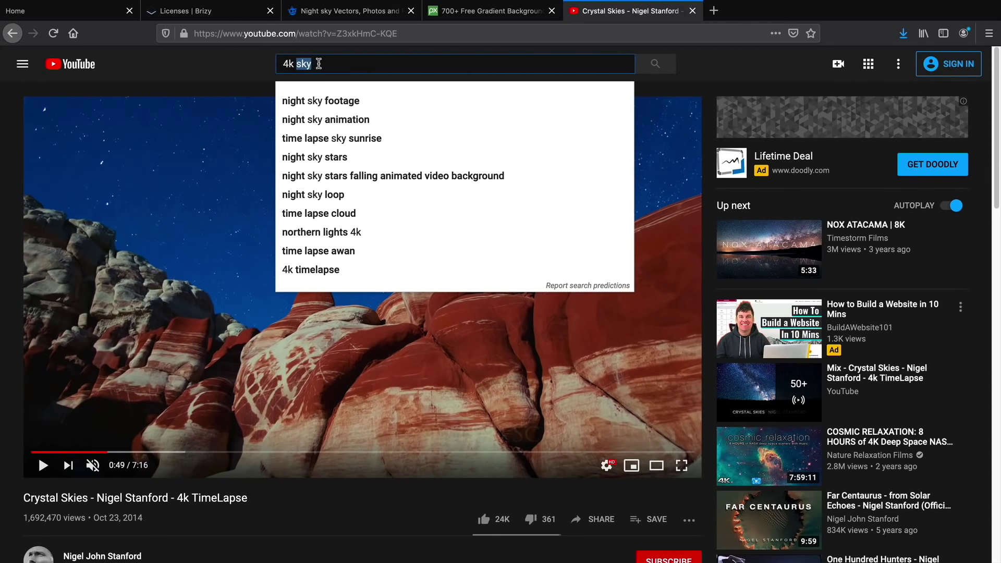
pyautogui.click(131, 423)
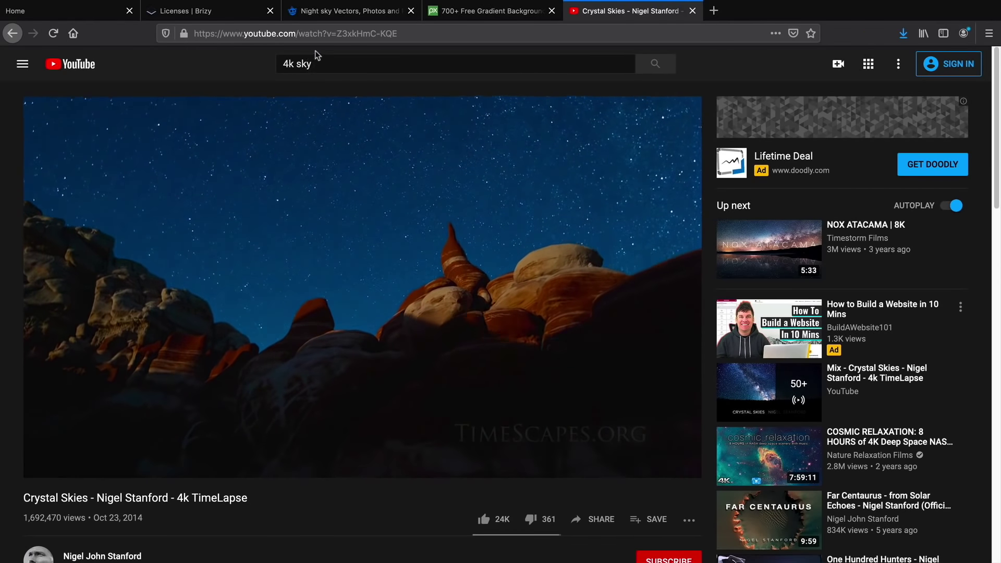
pyautogui.click(314, 33)
pyautogui.rightClick(315, 33)
pyautogui.click(323, 73)
pyautogui.click(277, 210)
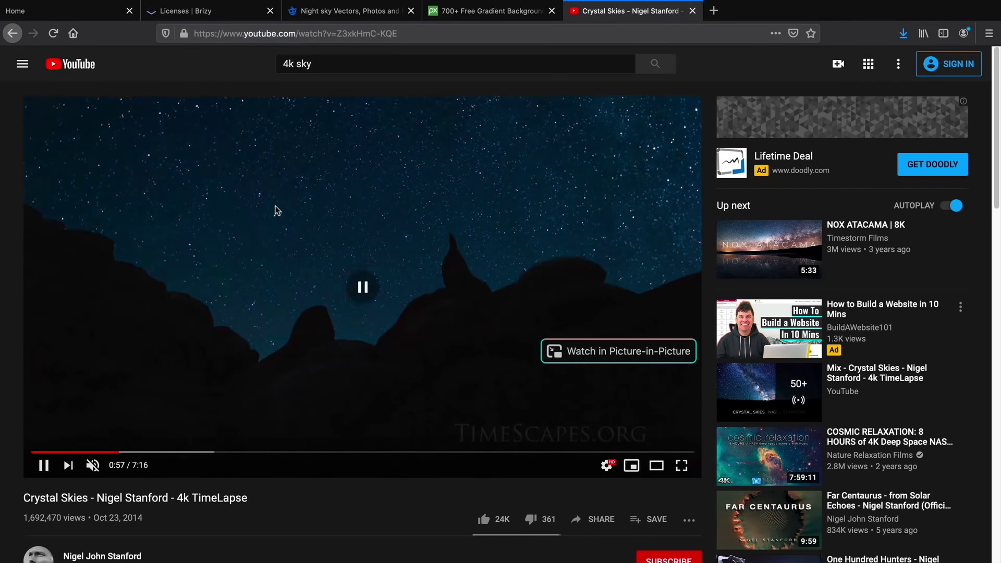
pyautogui.click(91, 15)
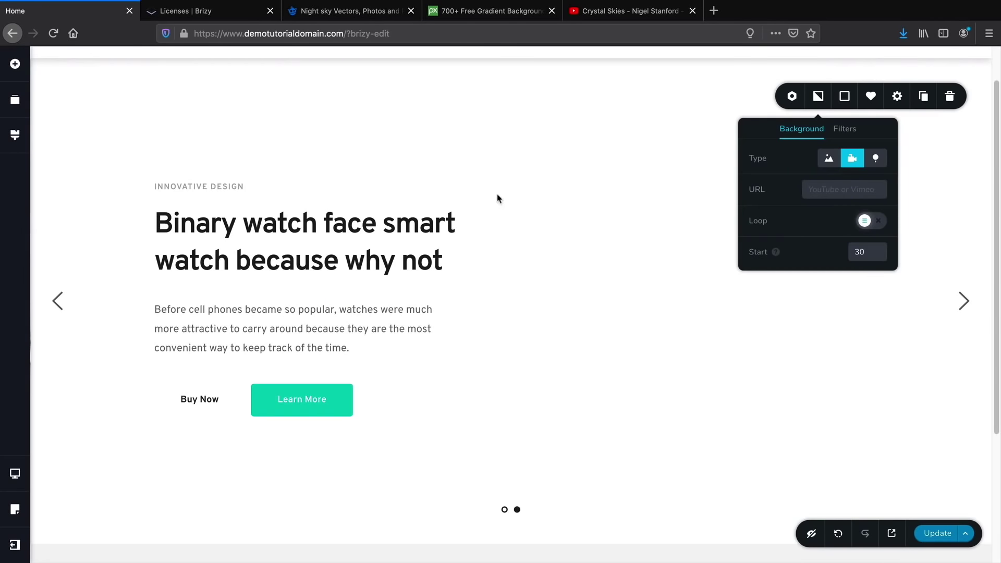
# Step: Paste the Crystal Skies URL as the slide's background video and turn on Loop
pyautogui.rightClick(825, 189)
pyautogui.click(839, 237)
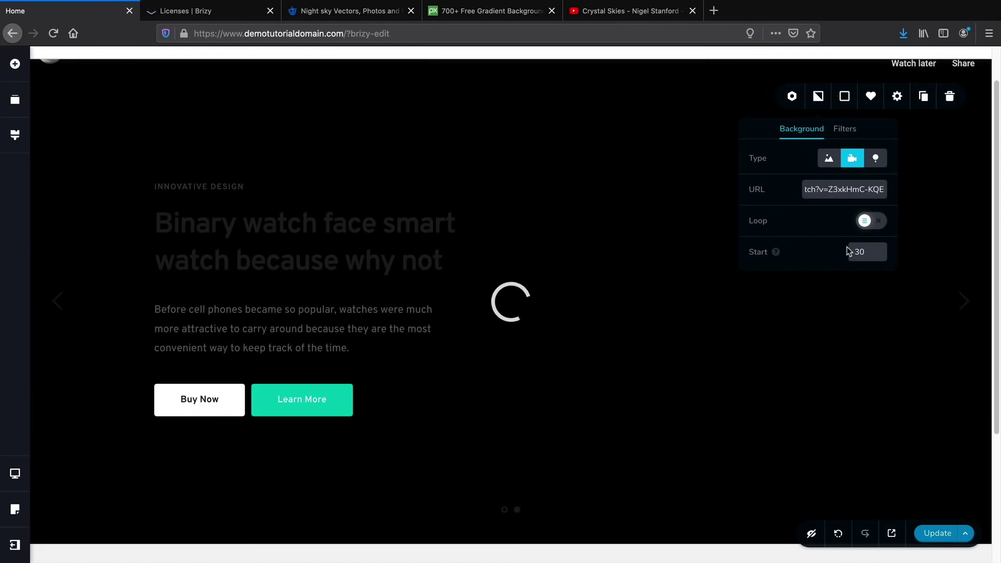
pyautogui.doubleClick(859, 251)
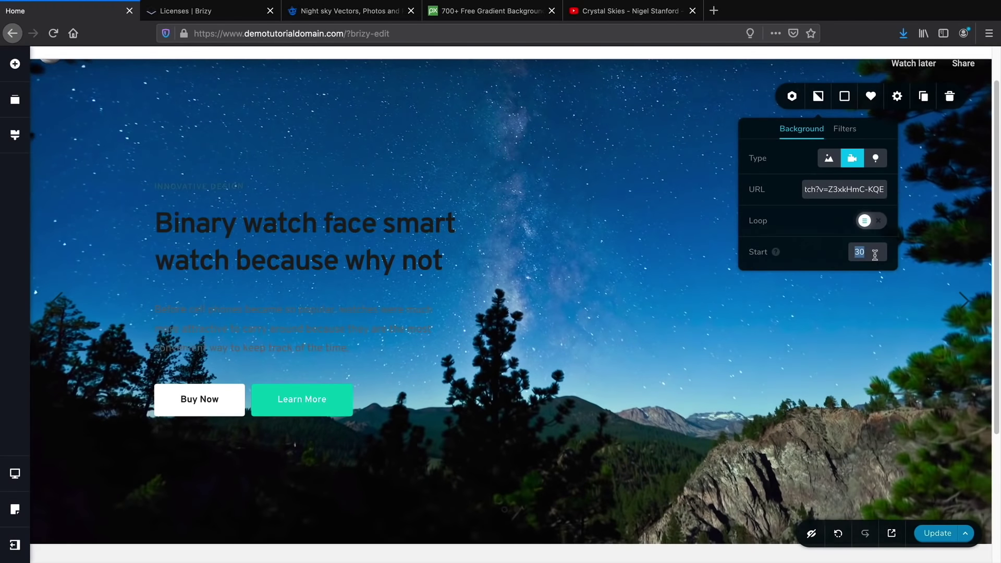
pyautogui.click(868, 220)
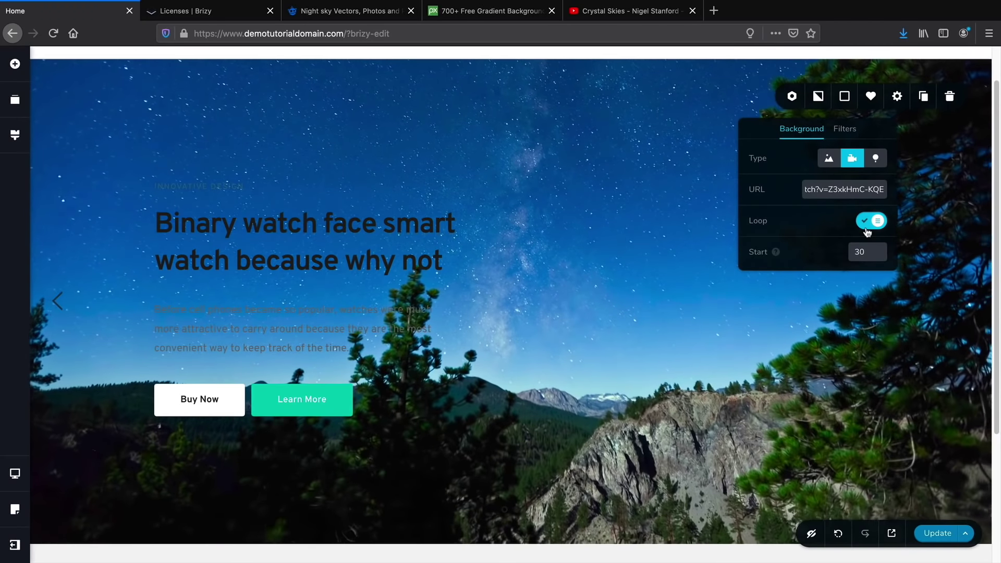
# Step: Make the slide's heading and paragraph text white
pyautogui.tripleClick(365, 237)
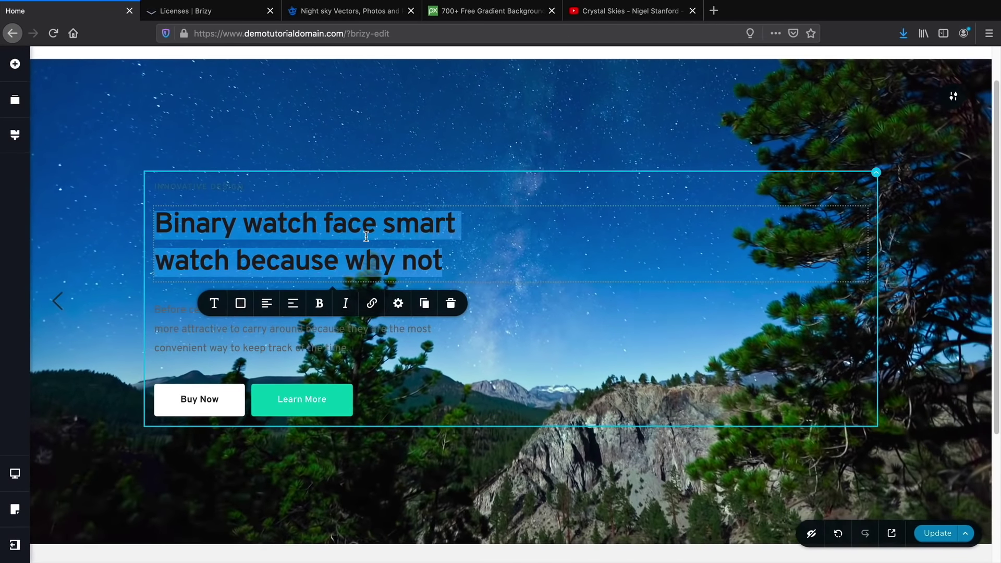
pyautogui.click(240, 302)
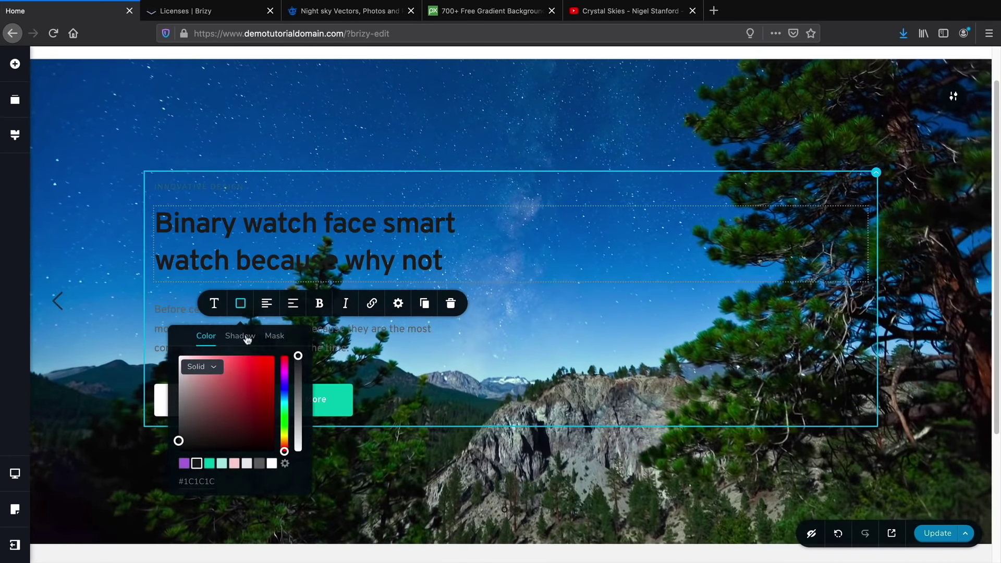
pyautogui.click(271, 464)
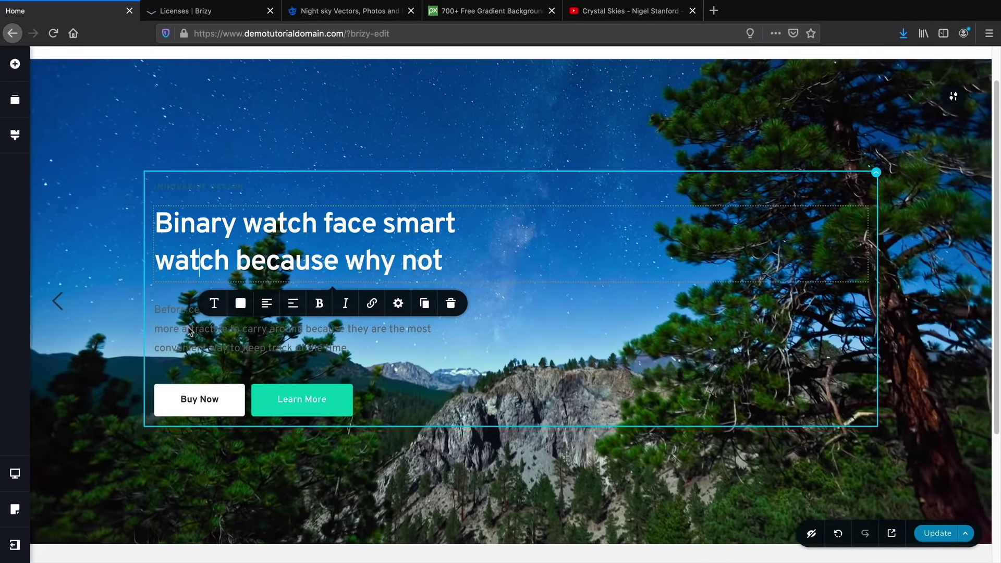
pyautogui.tripleClick(187, 327)
pyautogui.click(205, 272)
pyautogui.click(236, 217)
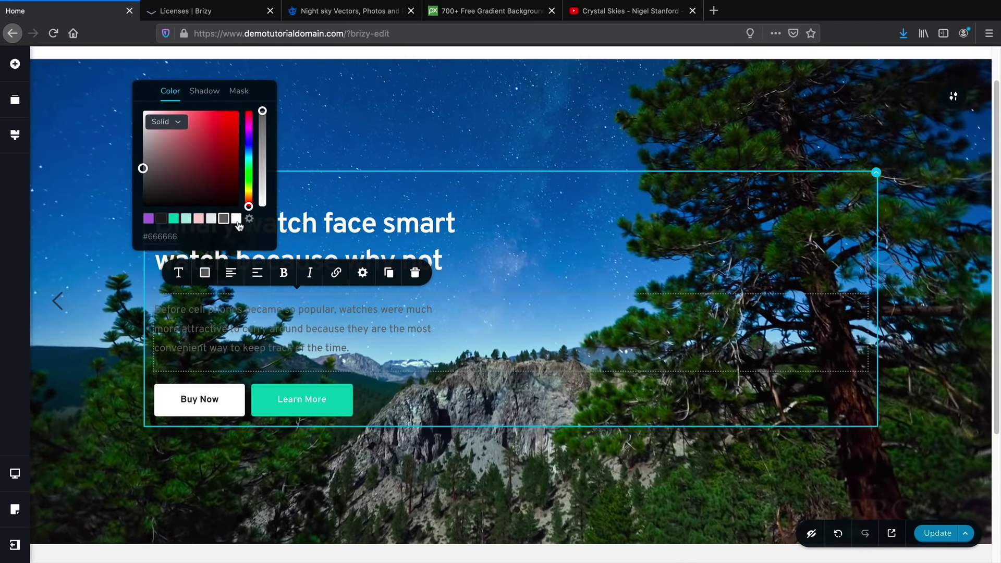
pyautogui.click(533, 278)
pyautogui.click(663, 306)
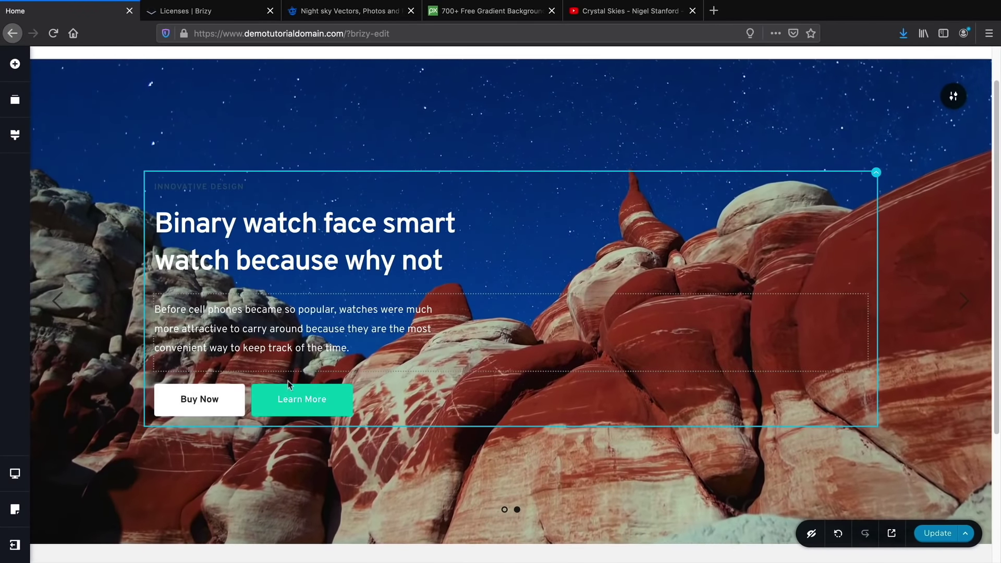
pyautogui.moveTo(949, 96)
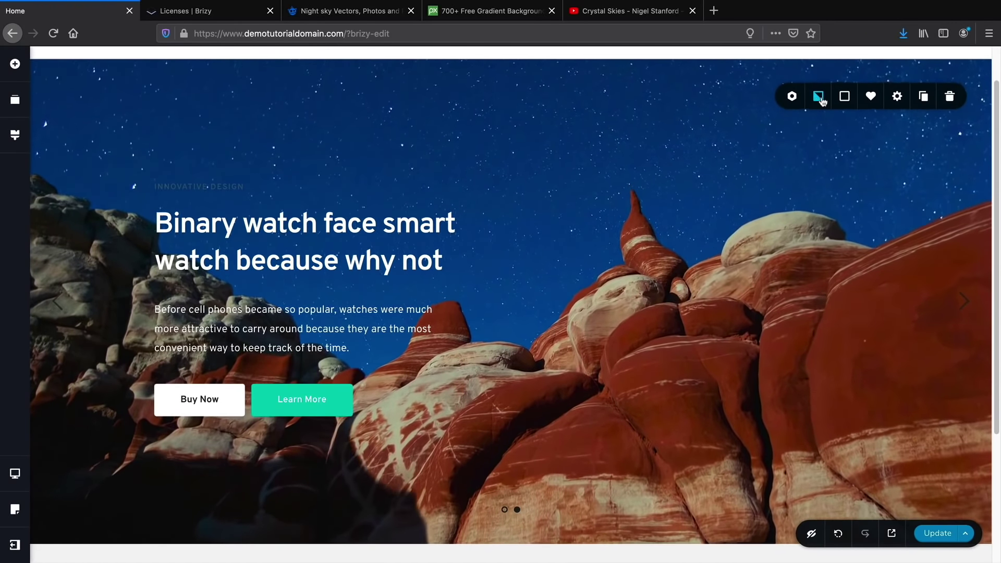
# Step: Delete the background video URL, try a Wall Street Map background, then revert to an empty Video type
pyautogui.click(819, 97)
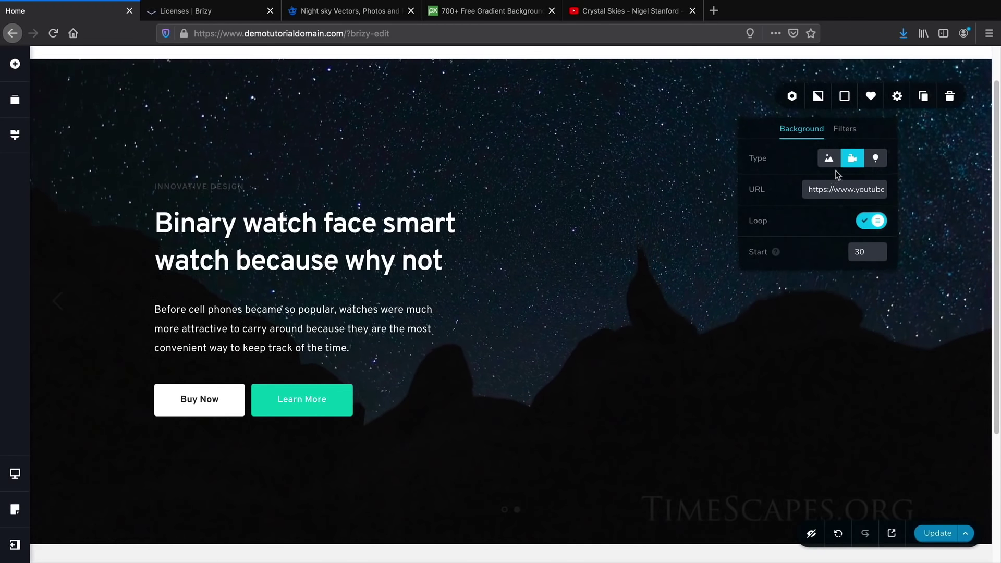
pyautogui.tripleClick(840, 192)
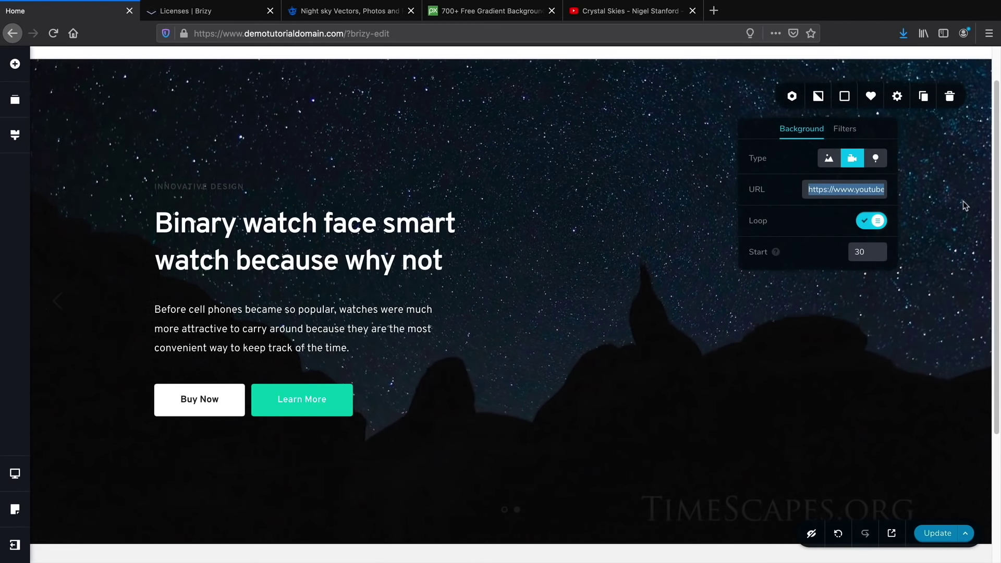
pyautogui.press('BackSpace')
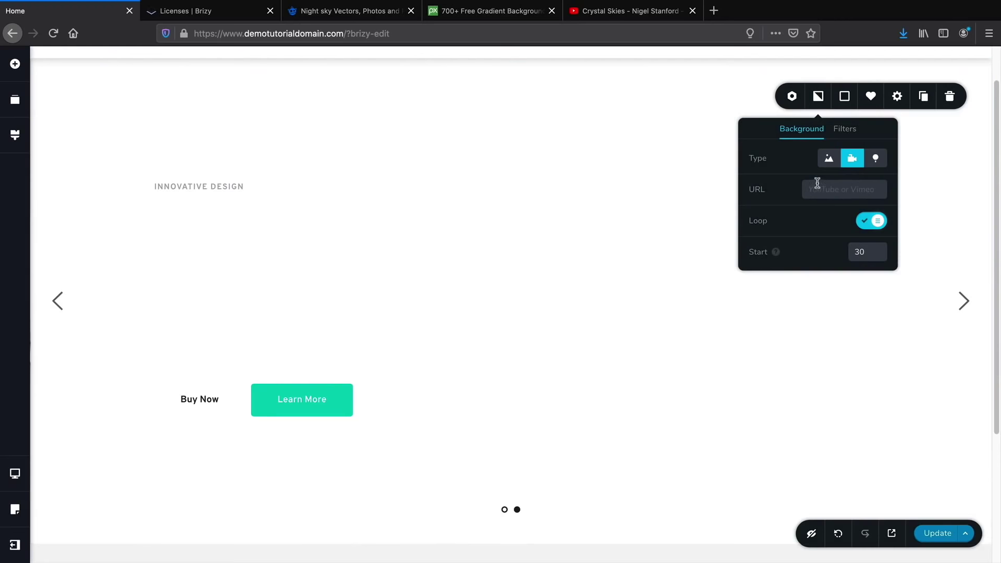
pyautogui.click(876, 160)
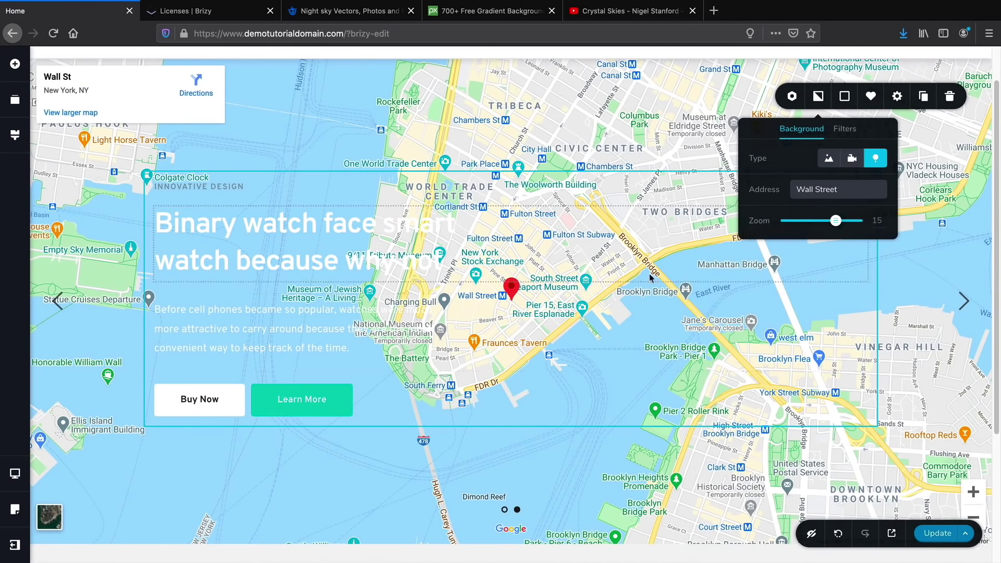
pyautogui.tripleClick(821, 188)
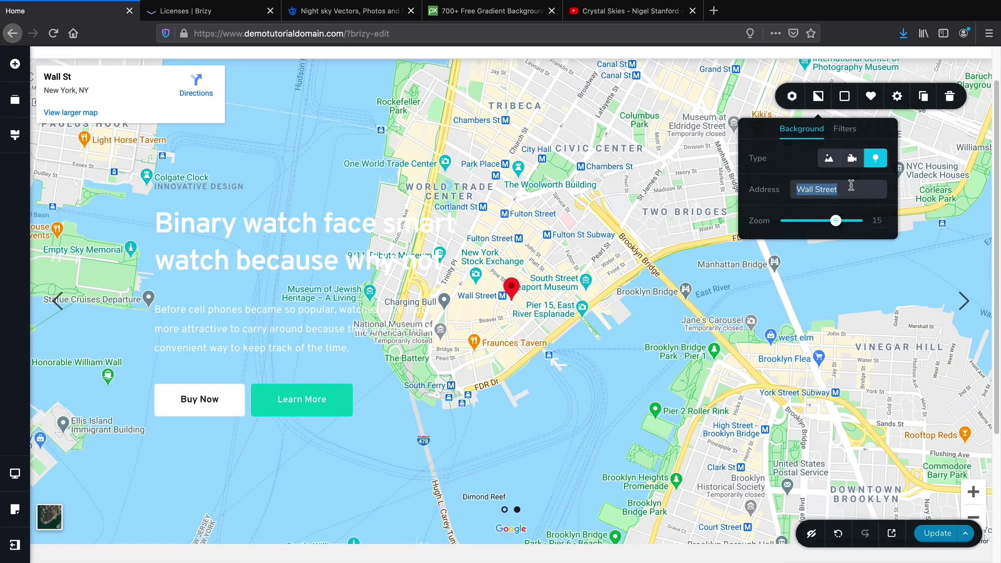
pyautogui.scroll(-1, 631, 292)
pyautogui.scroll(1, 591, 318)
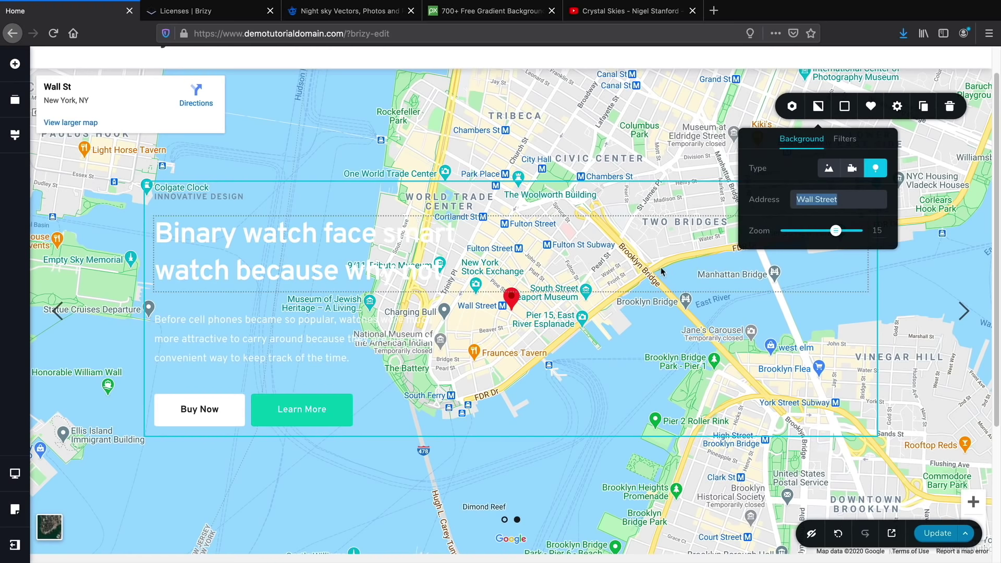
pyautogui.click(852, 170)
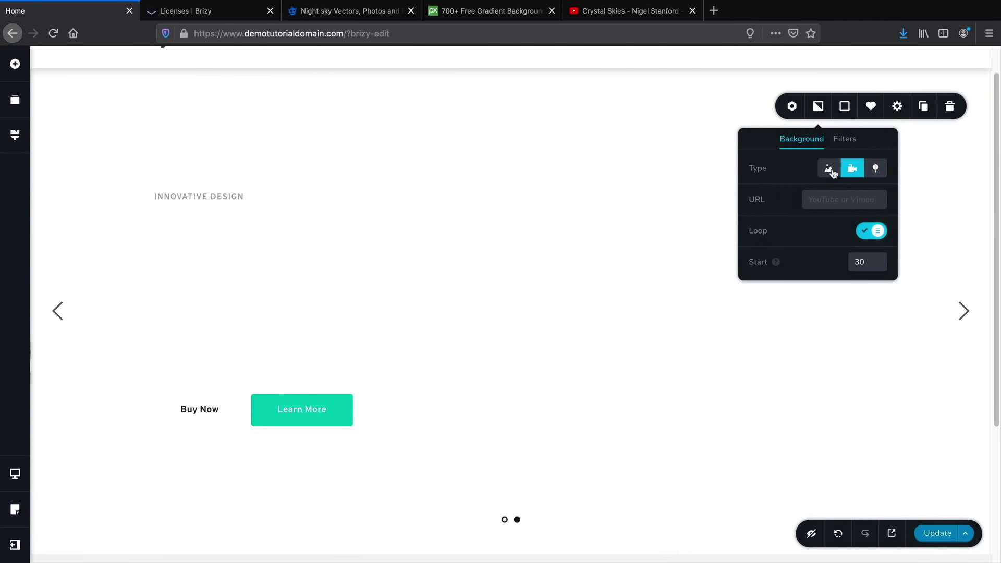
# Step: Set the slide overlay colour to teal #05CAB6 and fade its opacity to about 0%
pyautogui.click(829, 170)
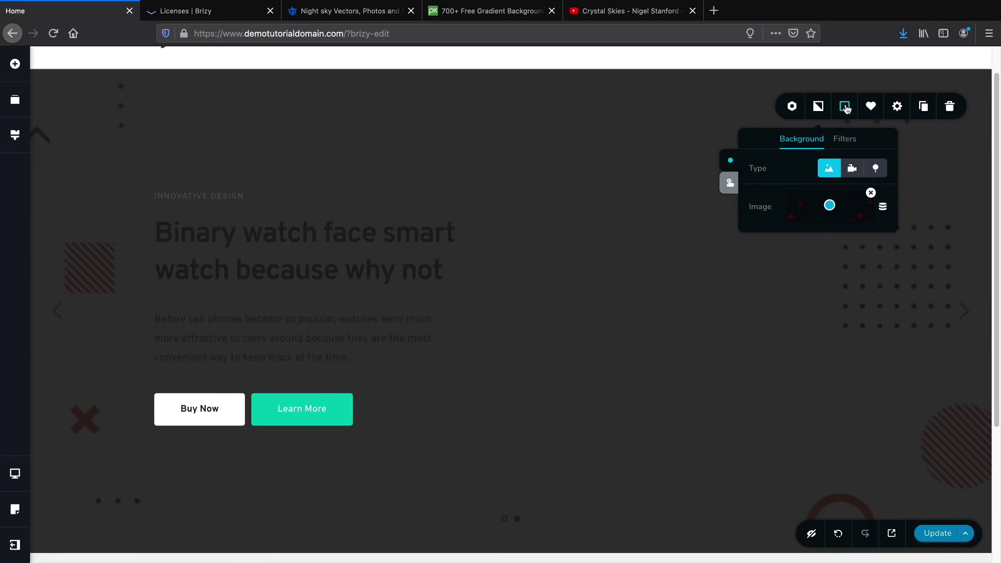
pyautogui.click(844, 106)
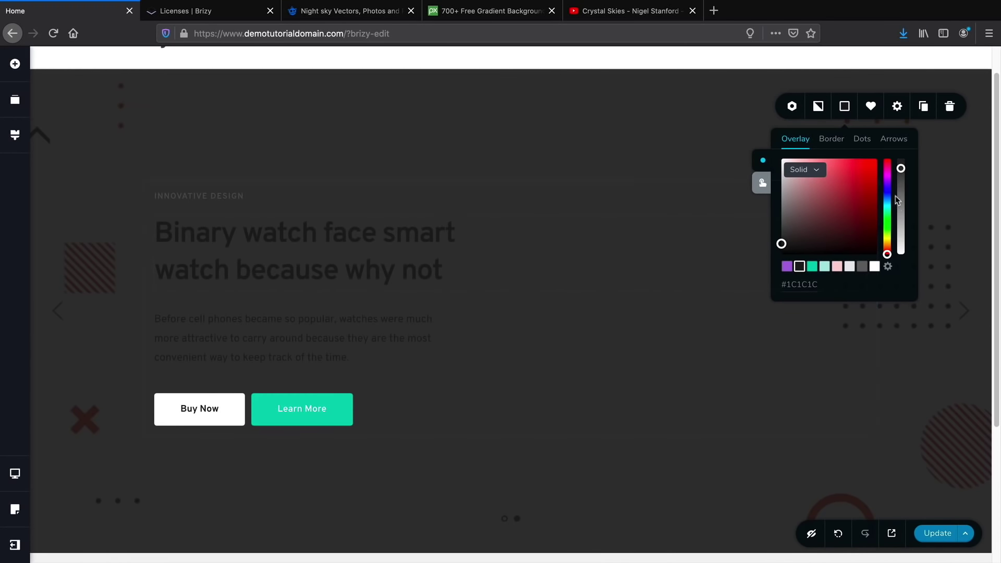
pyautogui.moveTo(900, 170)
pyautogui.mouseDown()
pyautogui.moveTo(905, 258)
pyautogui.moveTo(900, 156)
pyautogui.moveTo(897, 257)
pyautogui.moveTo(897, 166)
pyautogui.mouseUp()
pyautogui.moveTo(899, 255); pyautogui.dragTo(900, 257)
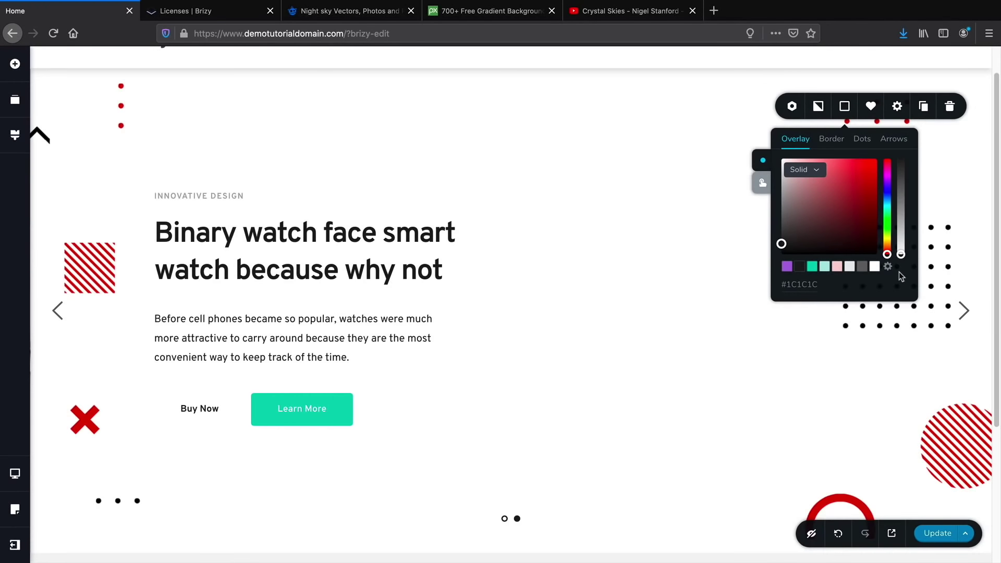
pyautogui.click(812, 267)
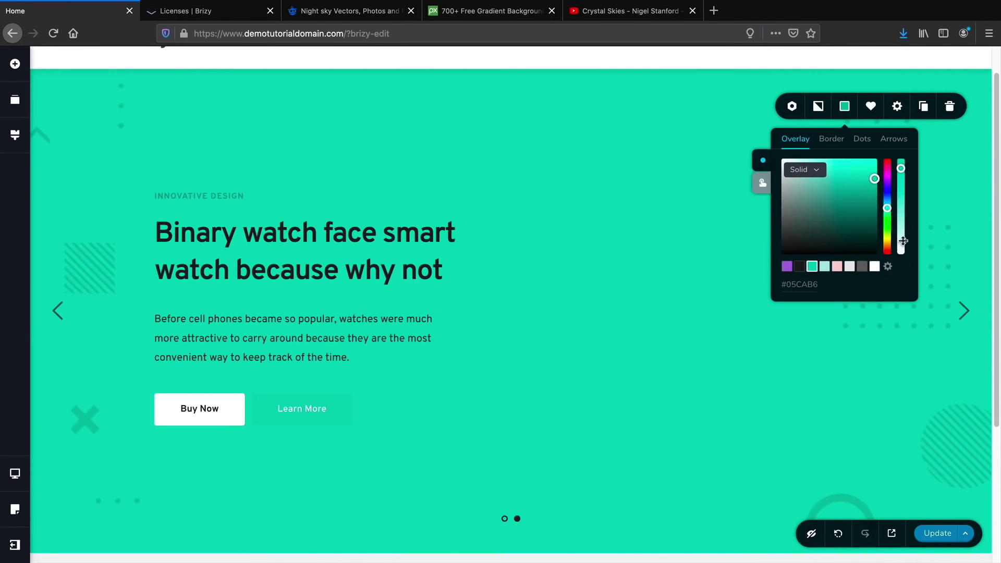
pyautogui.moveTo(900, 167); pyautogui.dragTo(901, 255)
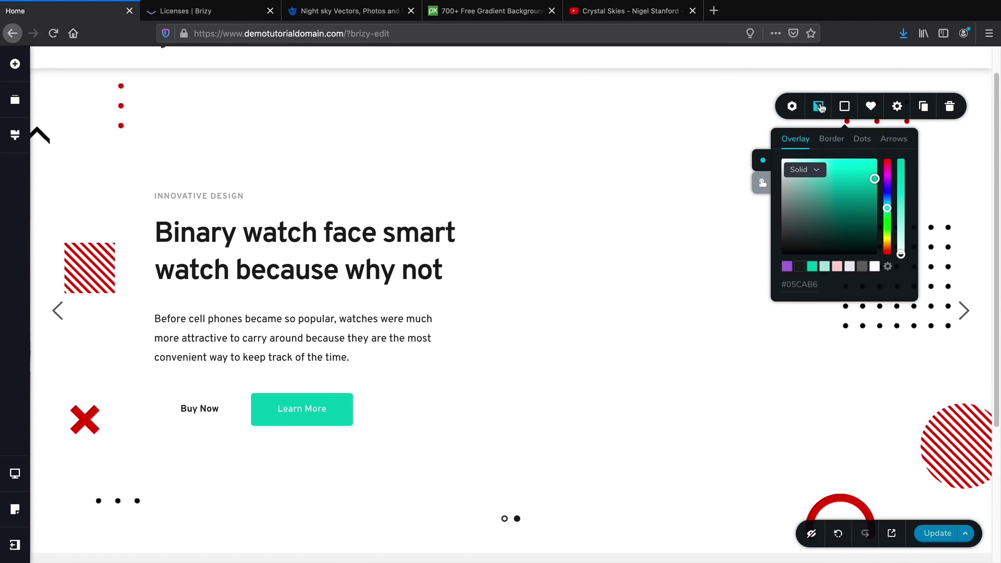
pyautogui.click(818, 108)
# Step: Experiment with the background's Hue, Contrast, Brightness and Saturation filters
pyautogui.click(844, 141)
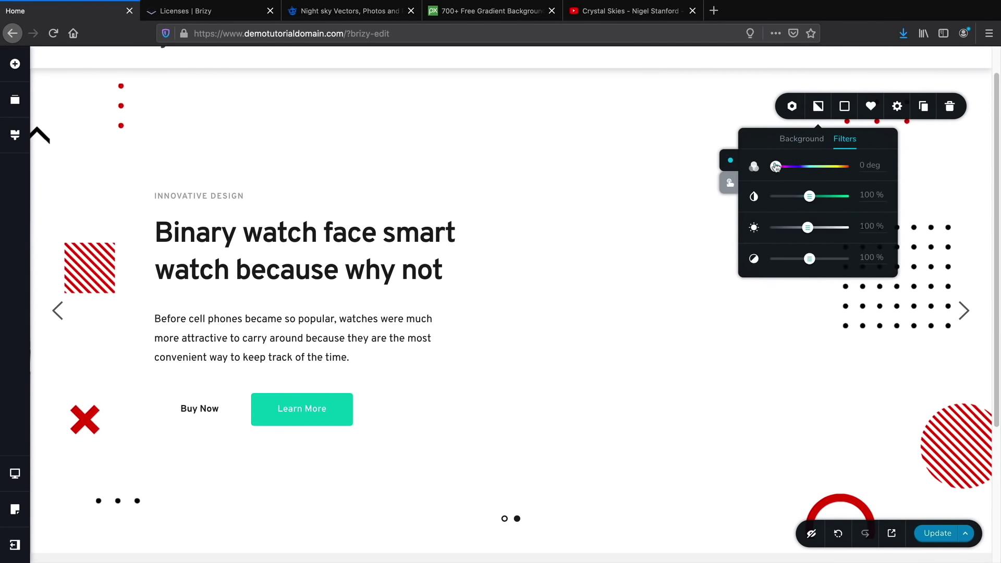
pyautogui.moveTo(776, 172); pyautogui.dragTo(813, 173)
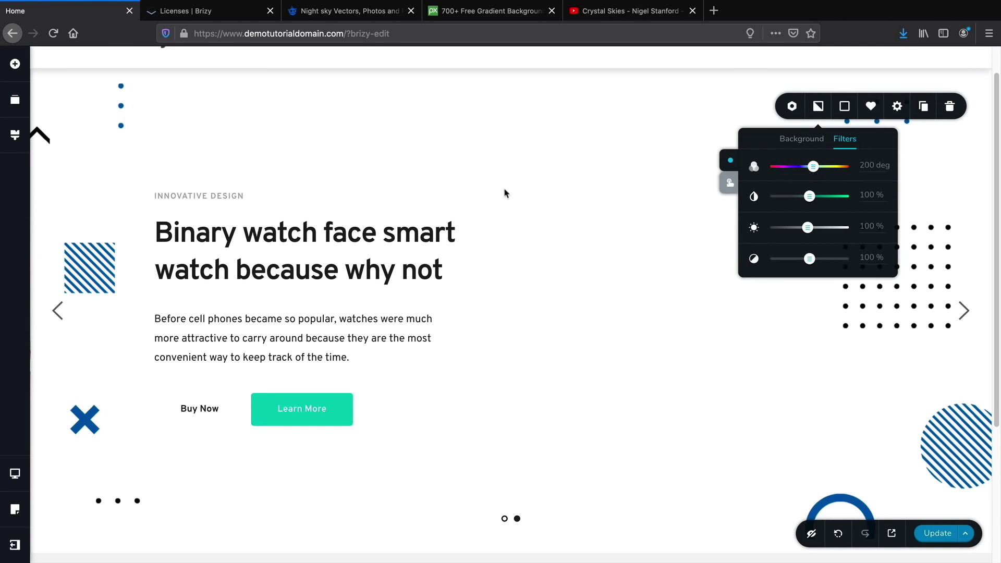
pyautogui.scroll(-1, 312, 271)
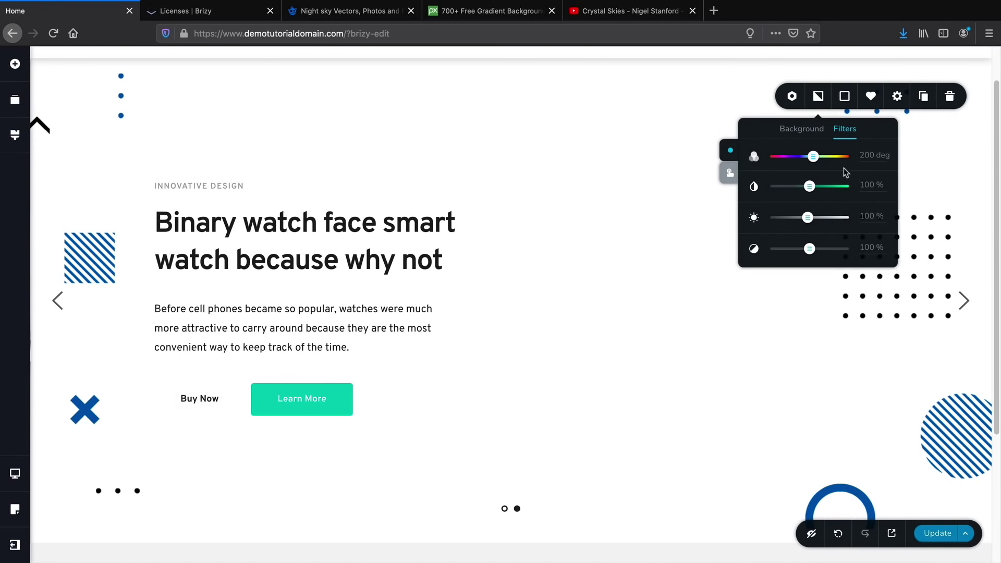
pyautogui.moveTo(820, 161)
pyautogui.mouseDown()
pyautogui.moveTo(845, 160)
pyautogui.moveTo(801, 157)
pyautogui.mouseUp()
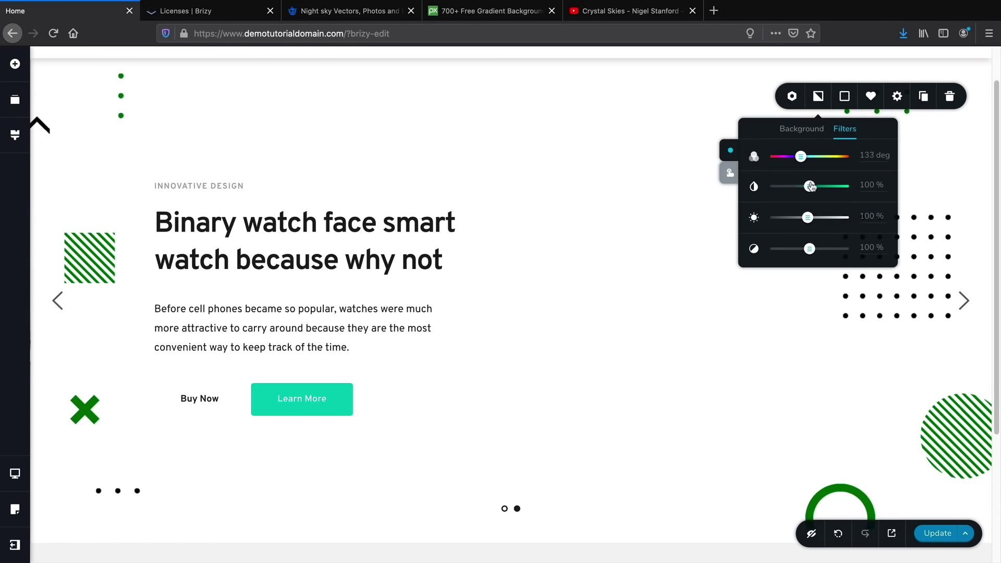
pyautogui.moveTo(834, 188); pyautogui.dragTo(781, 186)
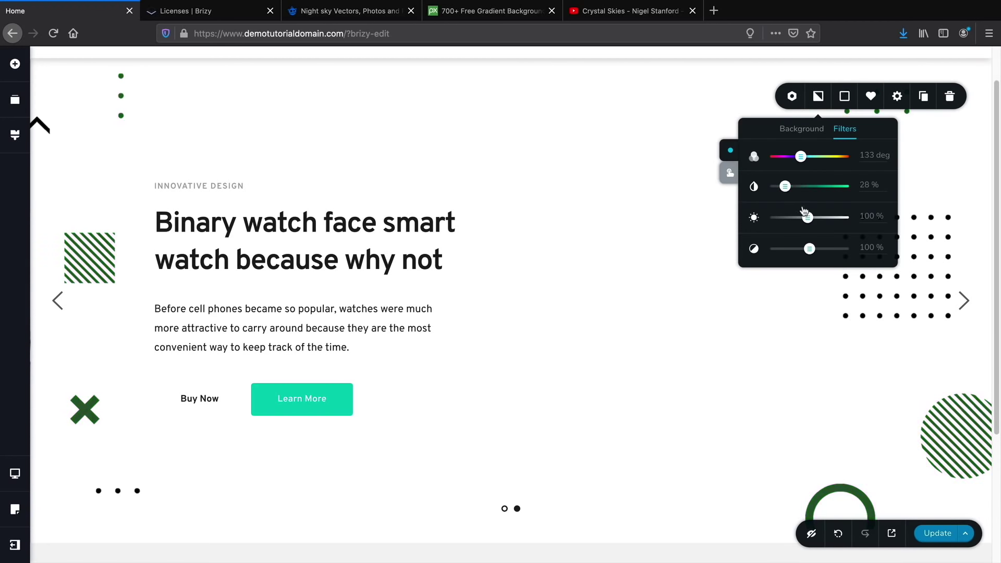
pyautogui.moveTo(829, 220); pyautogui.dragTo(790, 220)
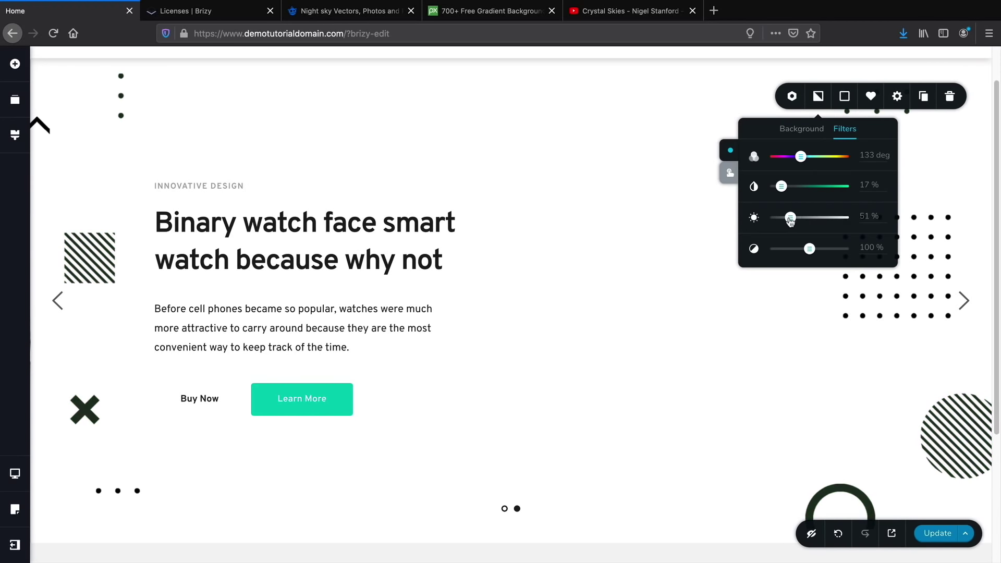
pyautogui.moveTo(815, 255)
pyautogui.mouseDown()
pyautogui.moveTo(839, 253)
pyautogui.moveTo(785, 256)
pyautogui.moveTo(821, 250)
pyautogui.mouseUp()
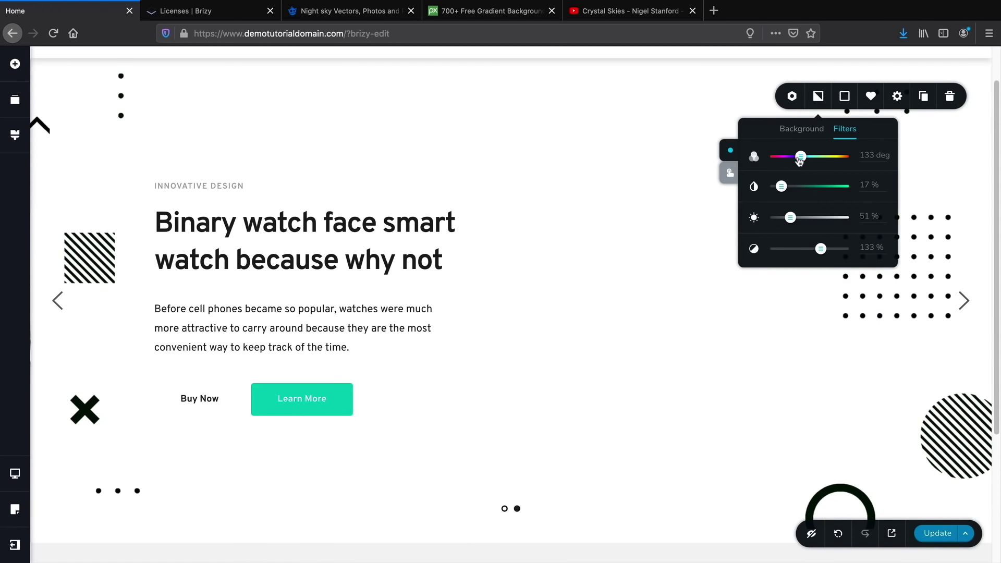
# Step: Reset the filters to defaults, hue 0 deg and others 100%, and close the settings
pyautogui.click(826, 158)
pyautogui.click(780, 158)
pyautogui.hotkey('ctrl', 'z')
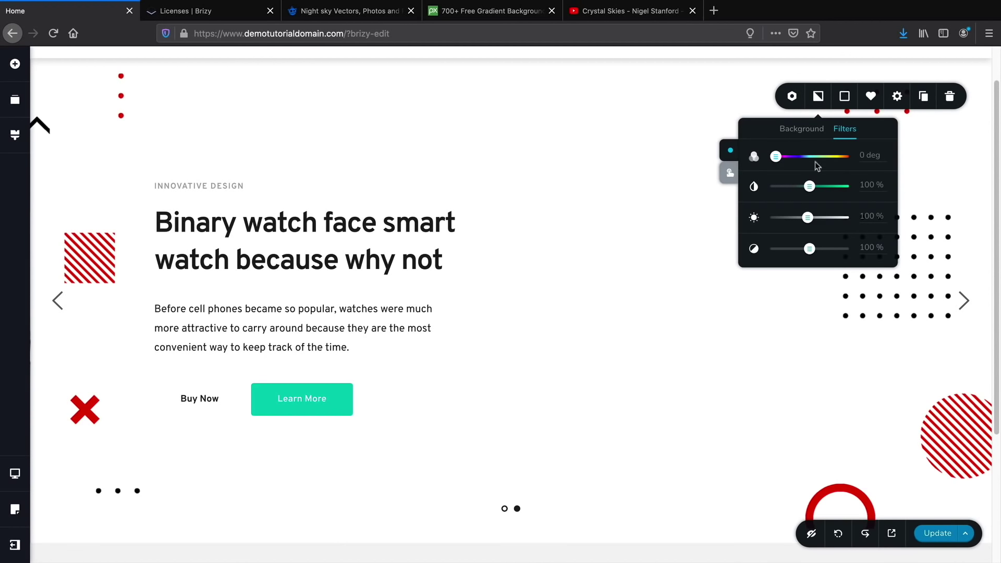
pyautogui.click(596, 198)
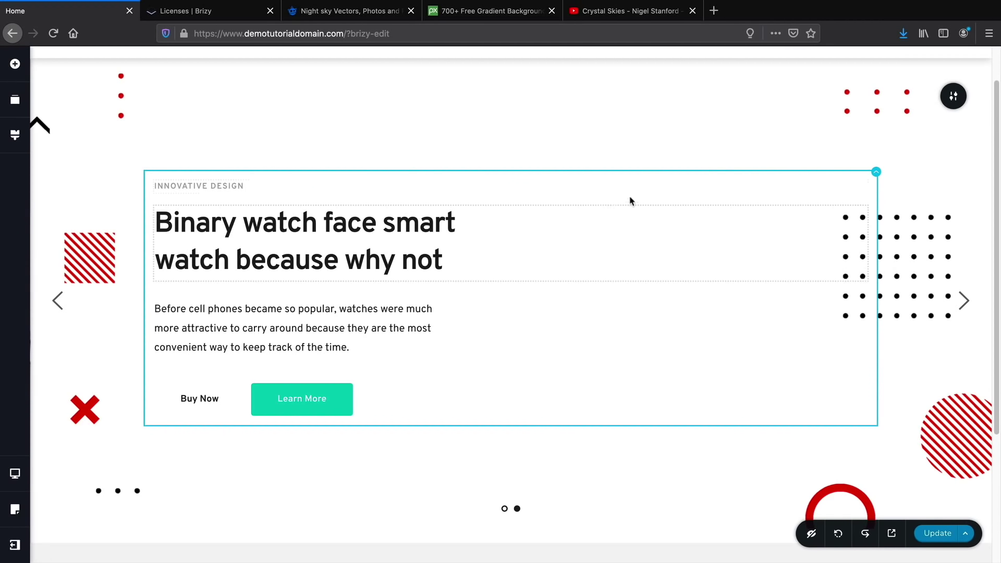
# Step: Save the section to the library, bringing up the Brizy cloud sign-in dialog
pyautogui.click(954, 98)
pyautogui.click(871, 97)
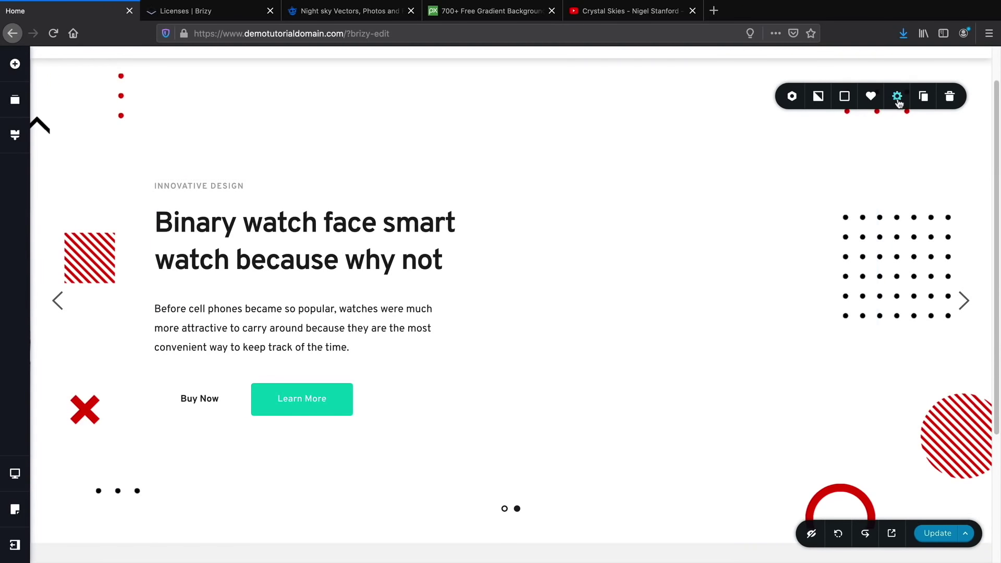
# Step: Close the cloud dialog, try Full section width, then return to Boxed at 100%
pyautogui.click(897, 99)
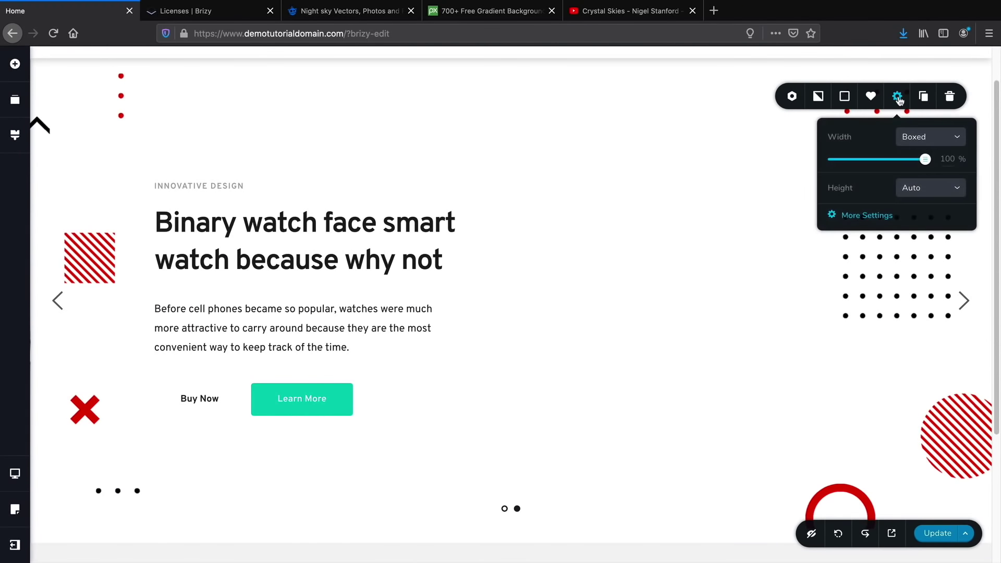
pyautogui.click(925, 136)
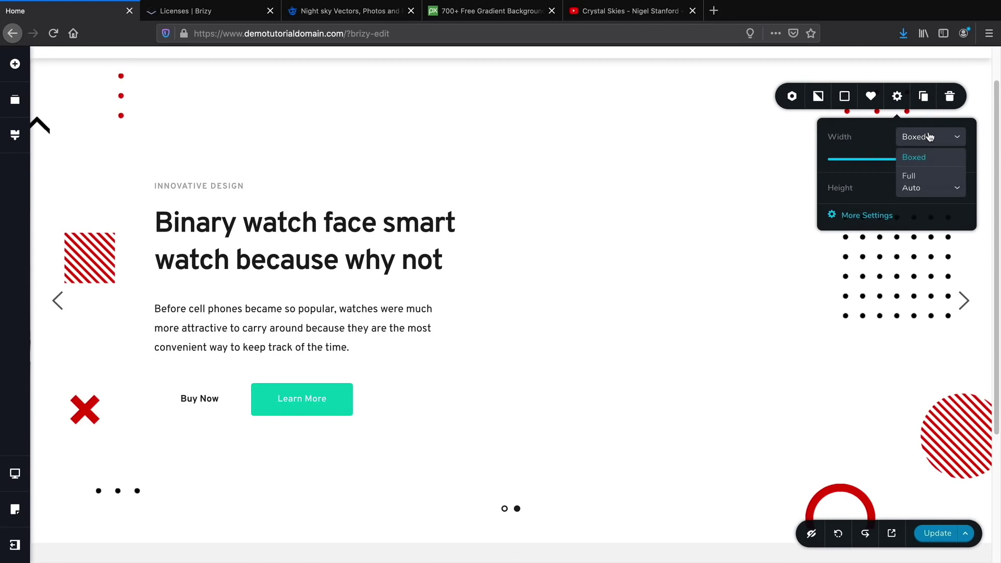
pyautogui.click(926, 179)
pyautogui.click(923, 144)
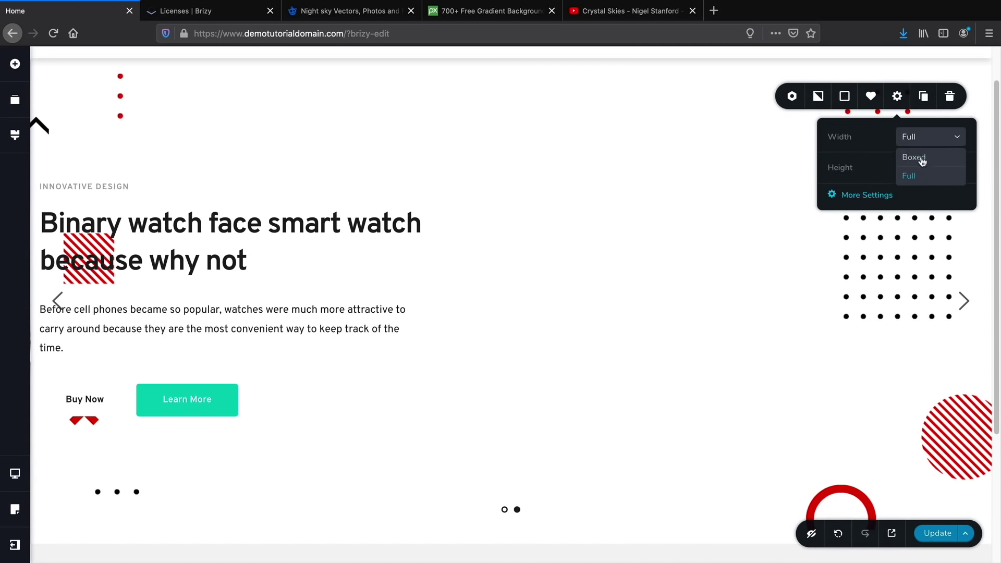
pyautogui.click(921, 158)
pyautogui.moveTo(922, 160)
pyautogui.mouseDown()
pyautogui.moveTo(870, 161)
pyautogui.moveTo(927, 162)
pyautogui.mouseUp()
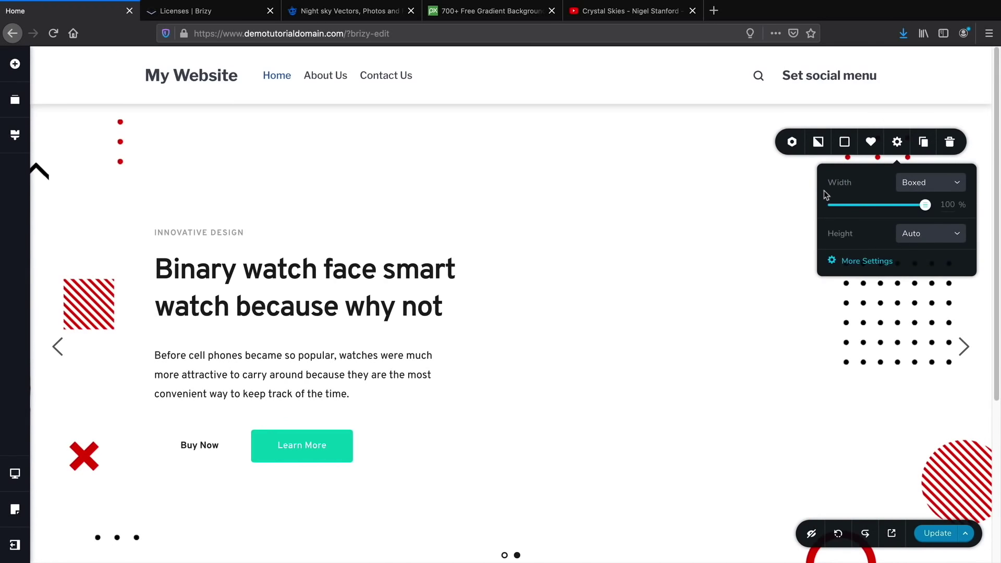
pyautogui.click(925, 145)
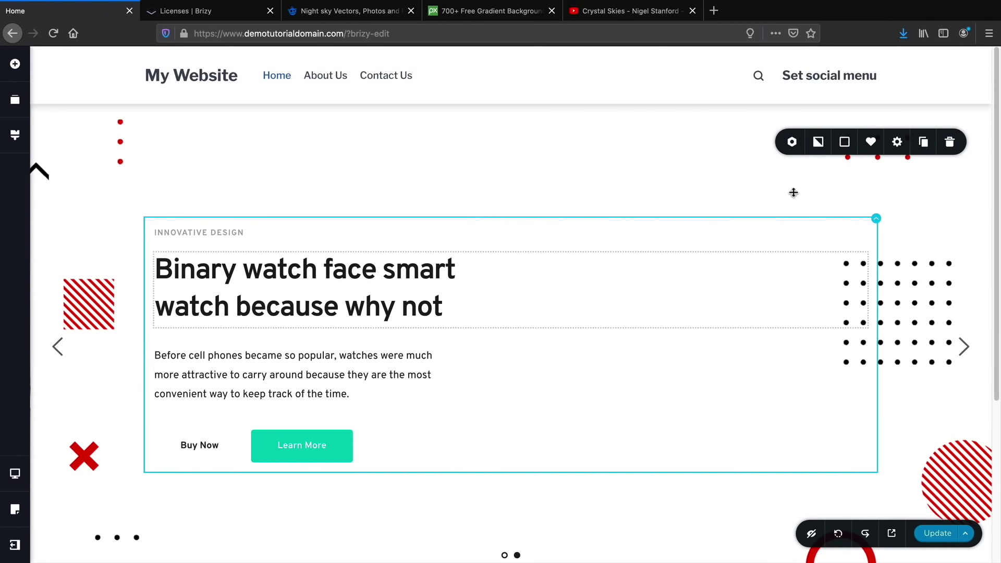
# Step: Delete the slider section and the remaining watch hero section
pyautogui.click(949, 143)
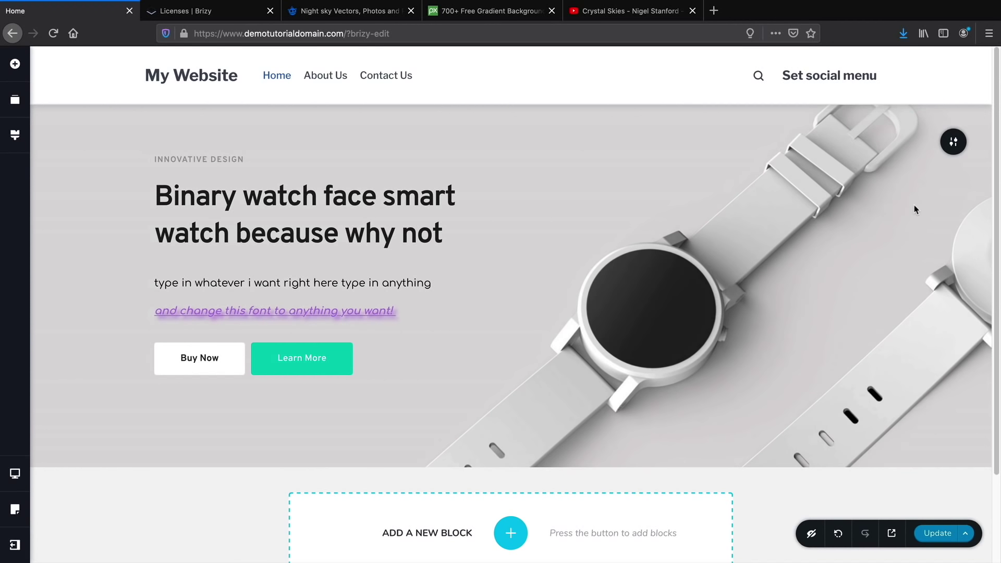
pyautogui.moveTo(952, 142)
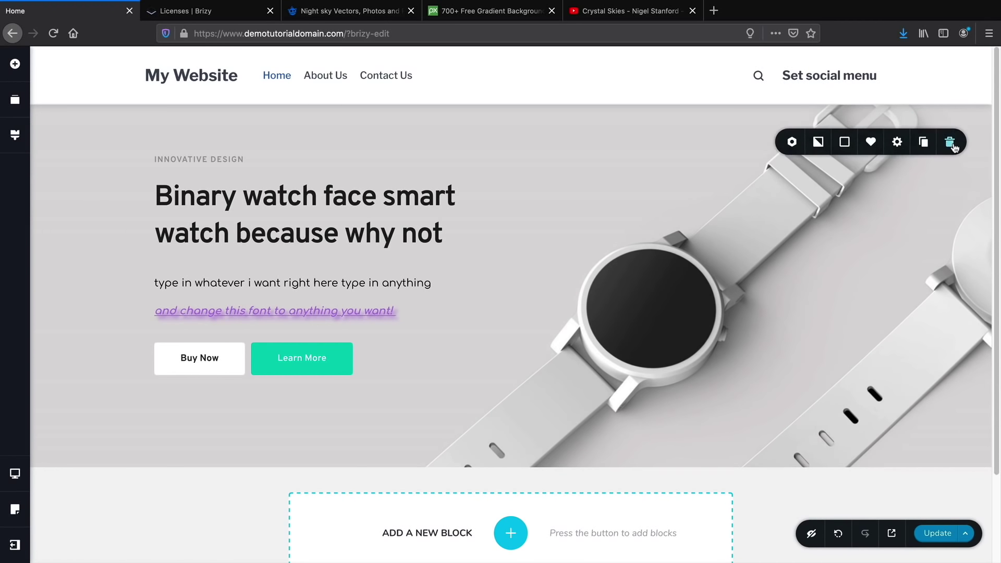
pyautogui.click(950, 143)
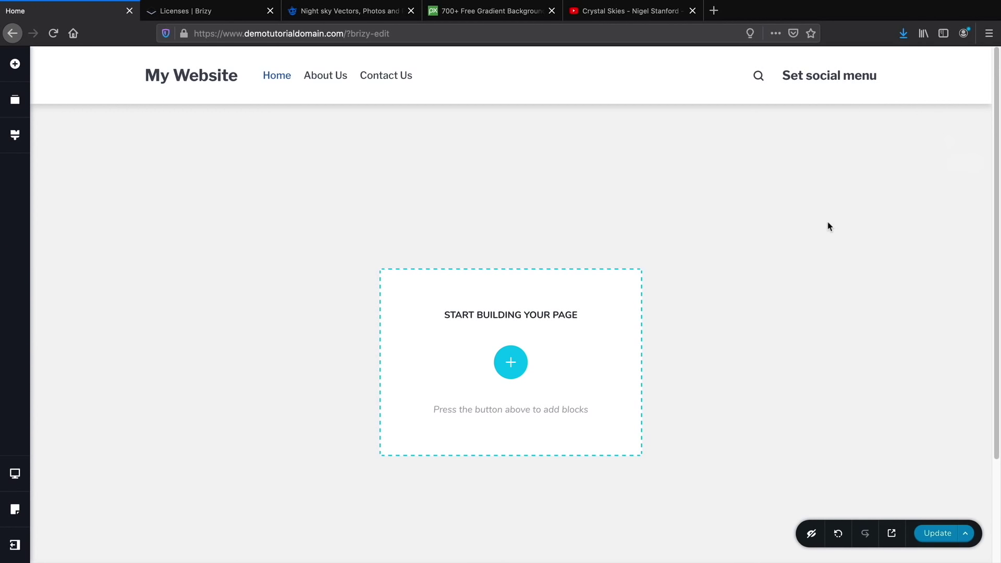
# Step: Insert the Binary watch hero block from the Blocks library
pyautogui.click(511, 362)
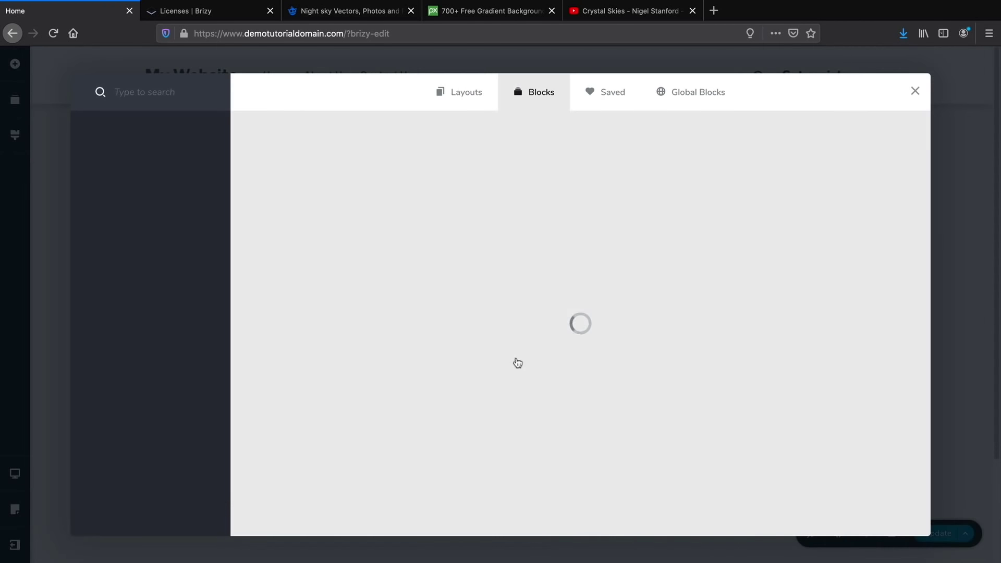
pyautogui.scroll(-10, 426, 374)
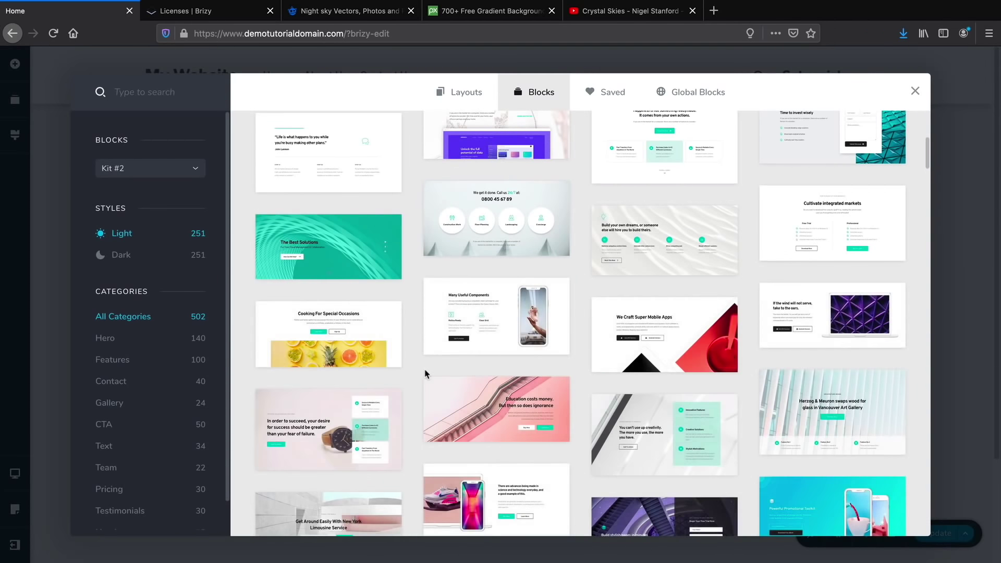
pyautogui.scroll(-10, 426, 375)
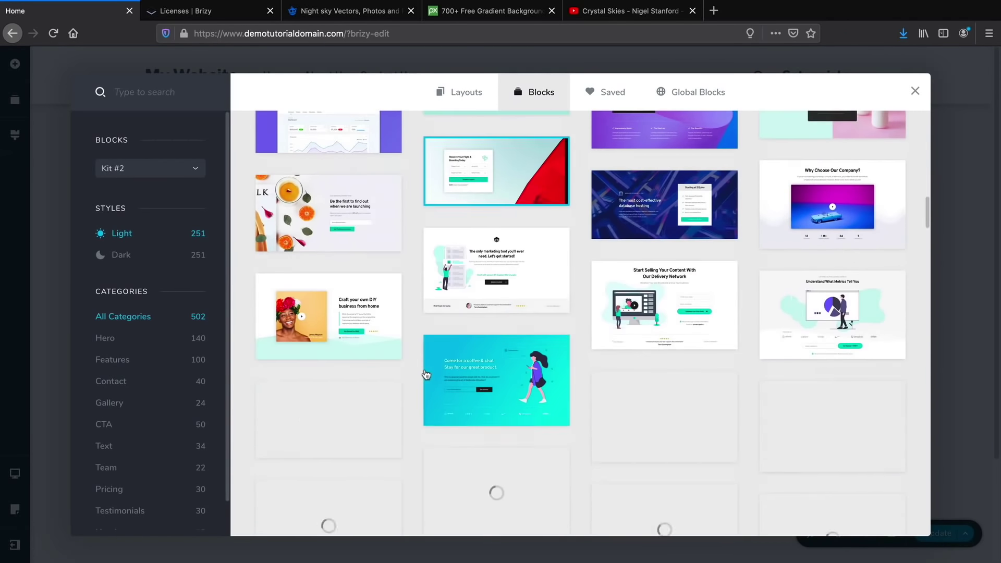
pyautogui.scroll(-5, 426, 374)
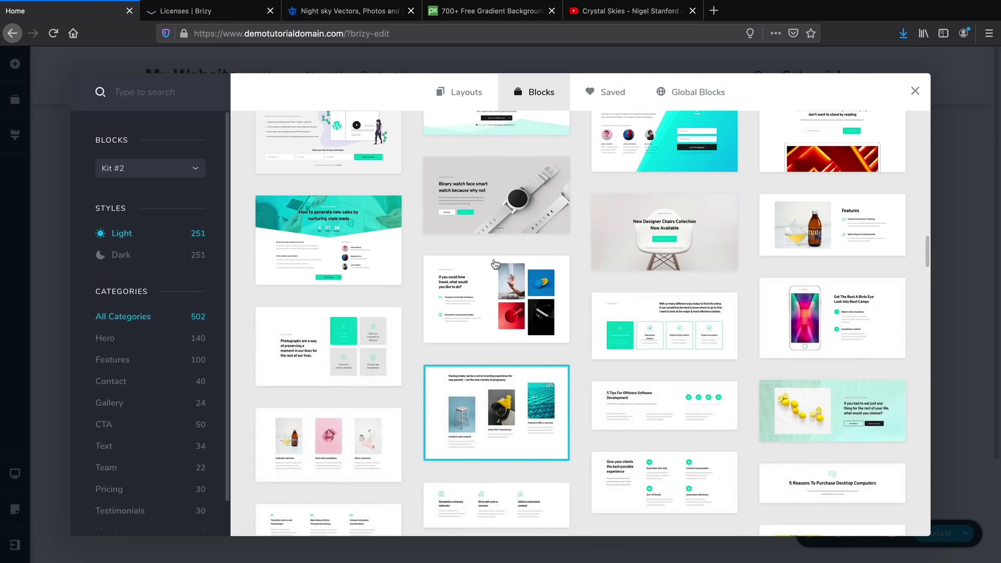
pyautogui.click(554, 210)
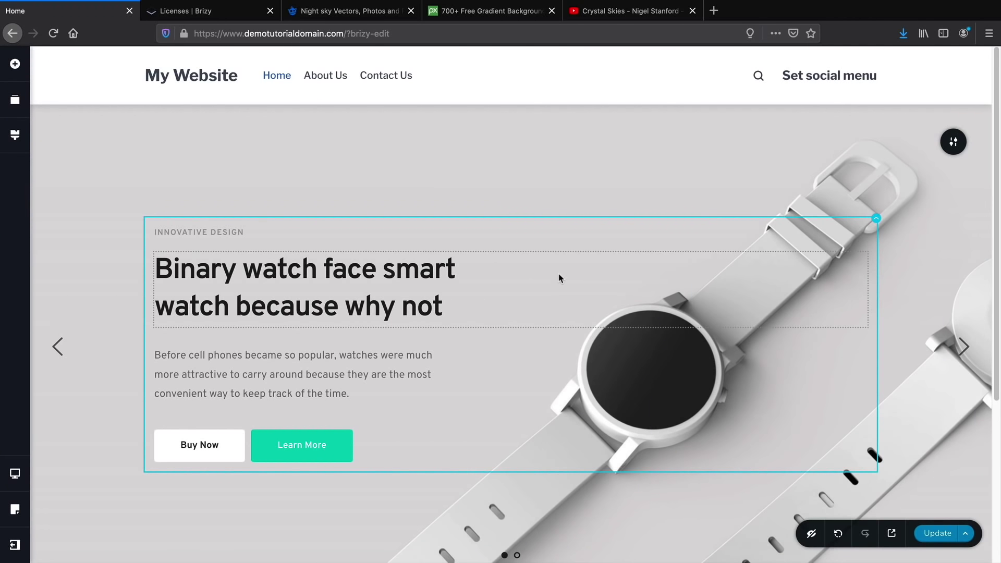
# Step: Adjust the watch hero block's bottom padding
pyautogui.scroll(-1, 559, 278)
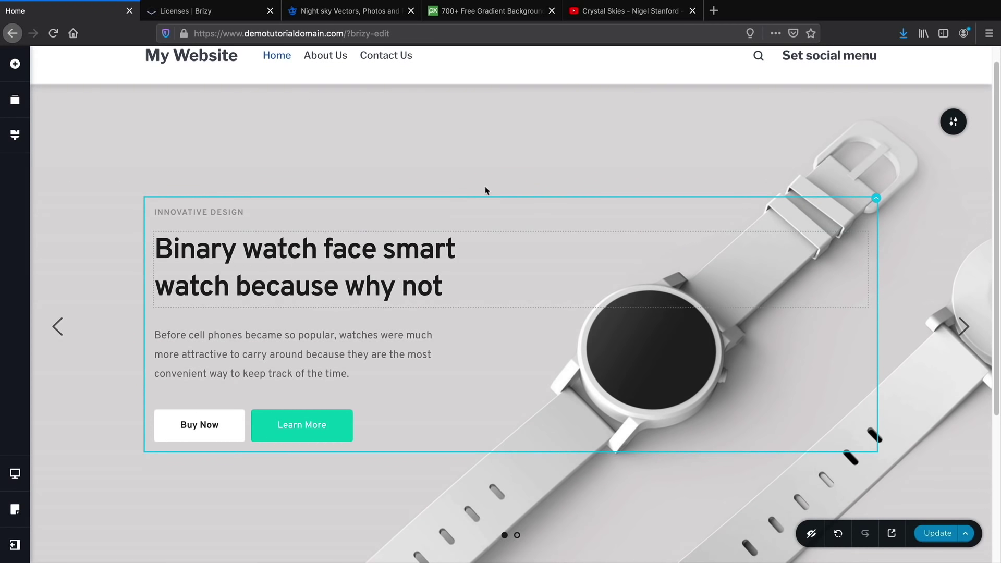
pyautogui.scroll(-1, 440, 287)
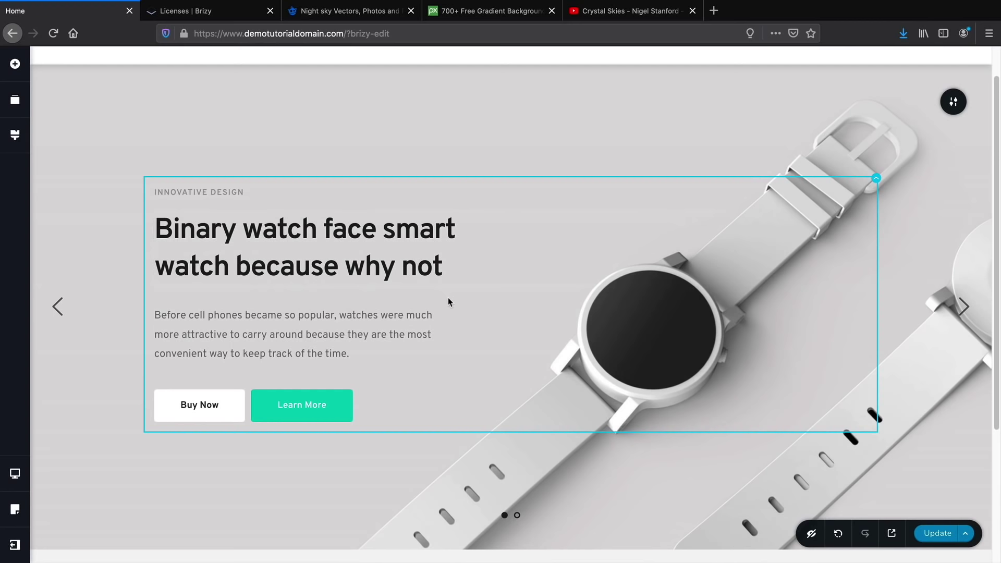
pyautogui.scroll(-8, 451, 302)
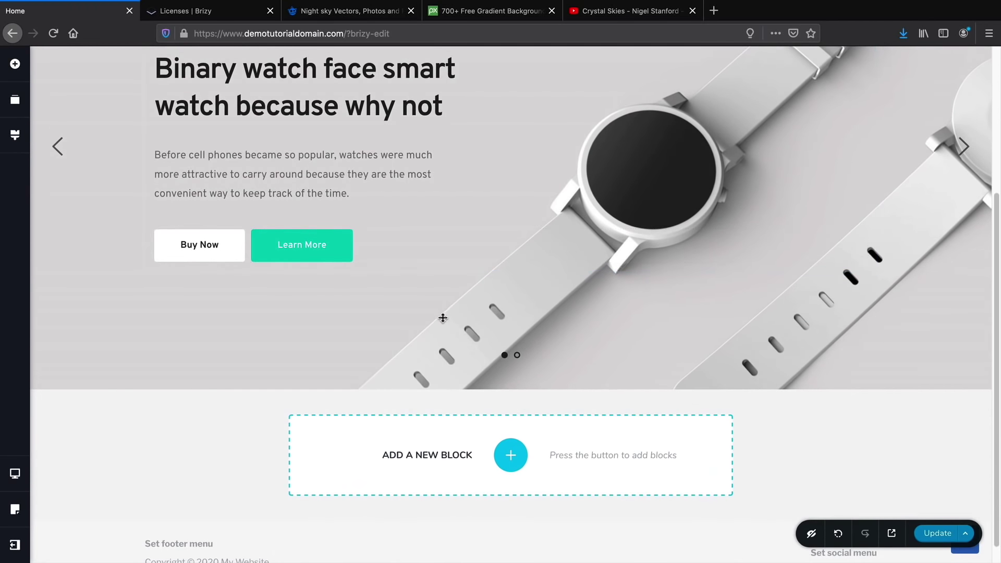
pyautogui.moveTo(442, 318); pyautogui.dragTo(447, 328)
# Step: Add an empty custom block below the watch hero
pyautogui.click(510, 455)
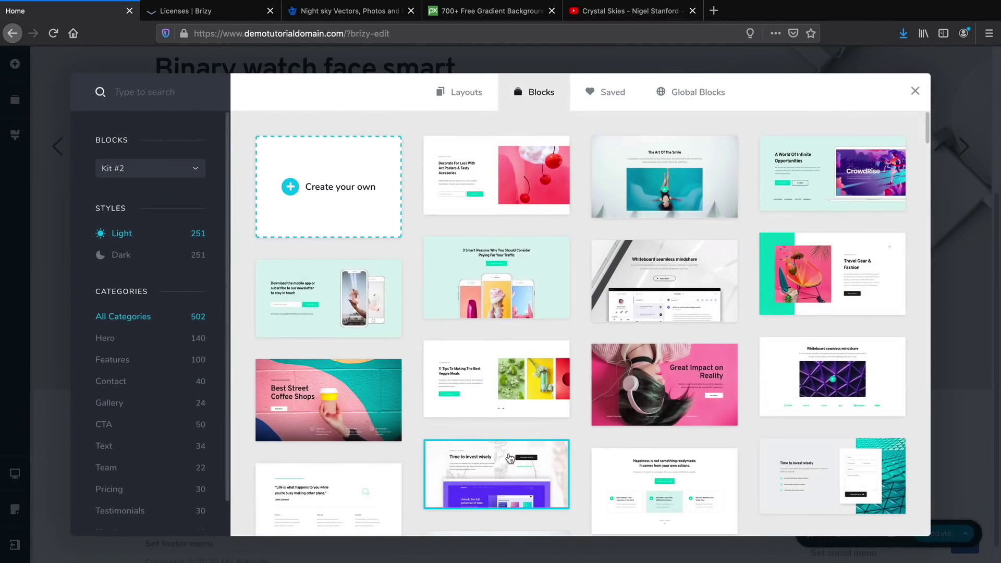
pyautogui.click(355, 187)
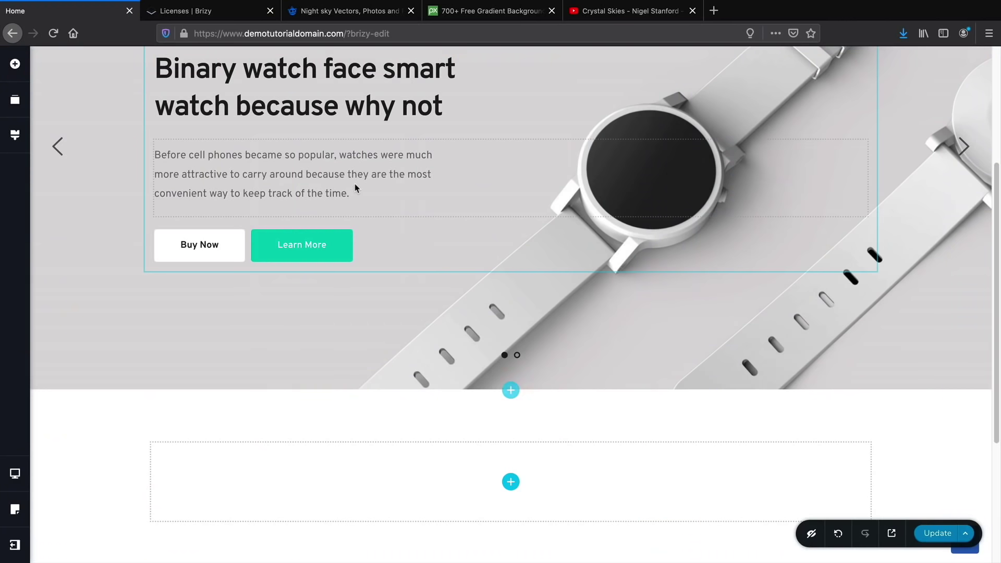
pyautogui.scroll(2, 449, 325)
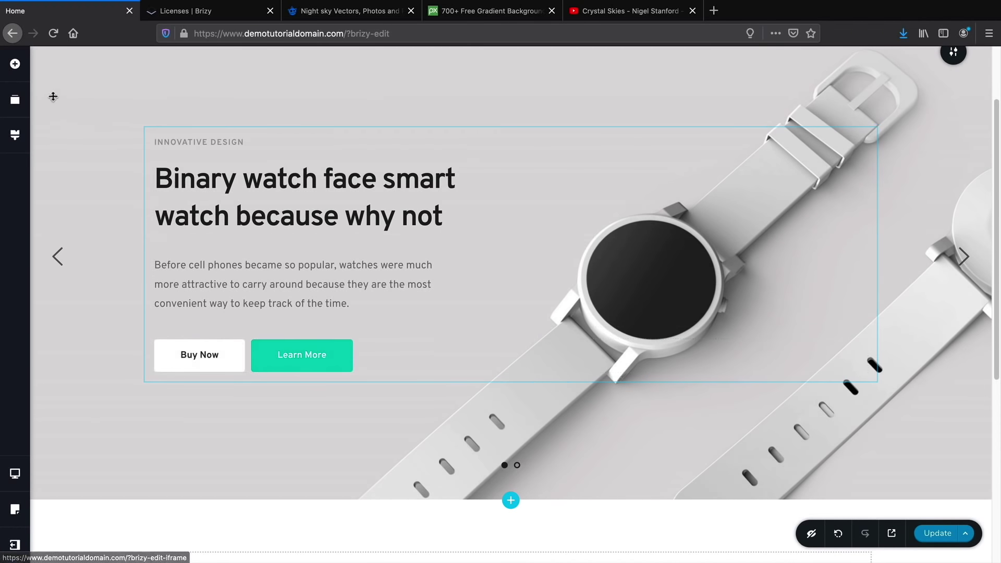
# Step: Drag a Row element from the Grid elements into the empty section below the watch slider
pyautogui.click(15, 65)
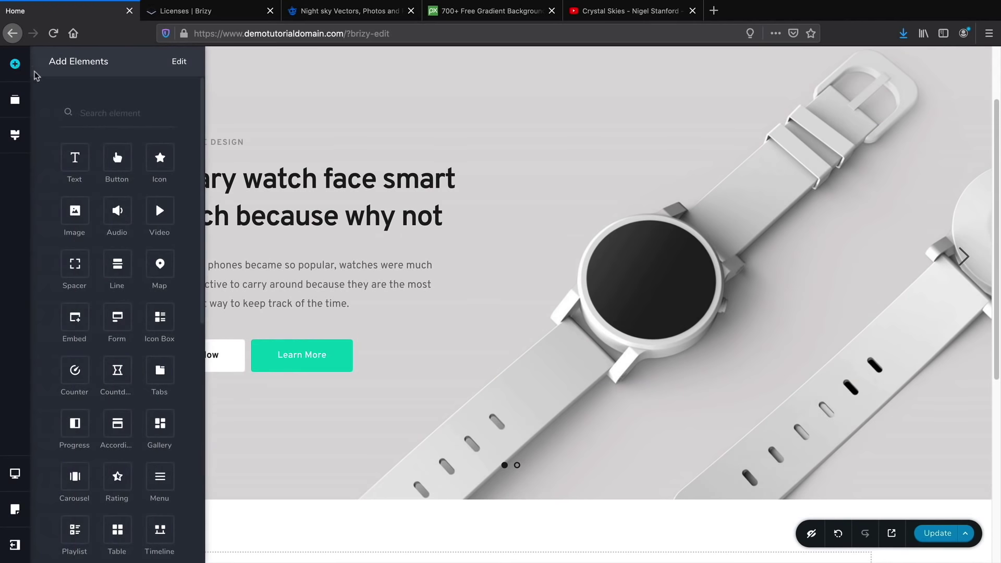
pyautogui.scroll(-4, 284, 294)
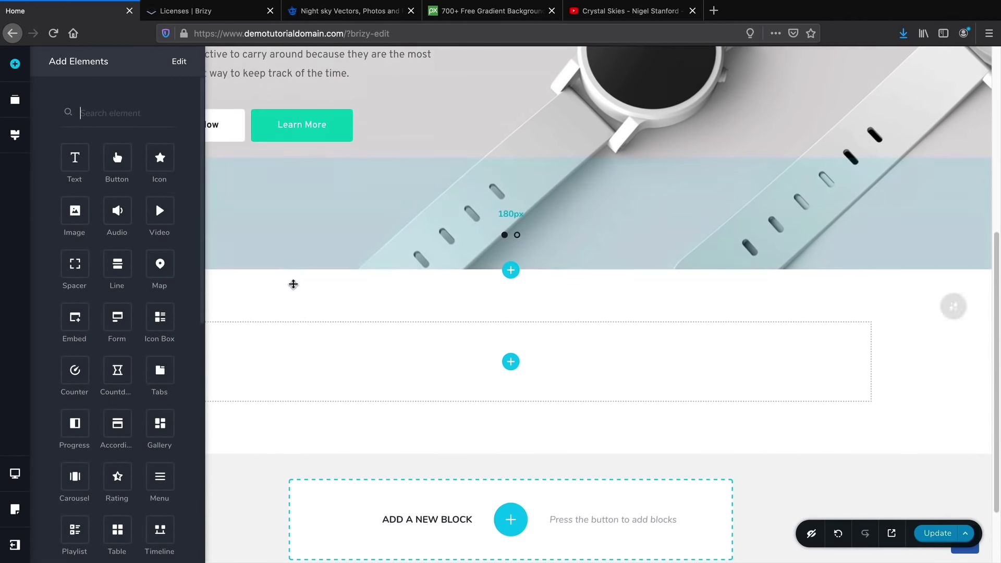
pyautogui.scroll(1, 282, 275)
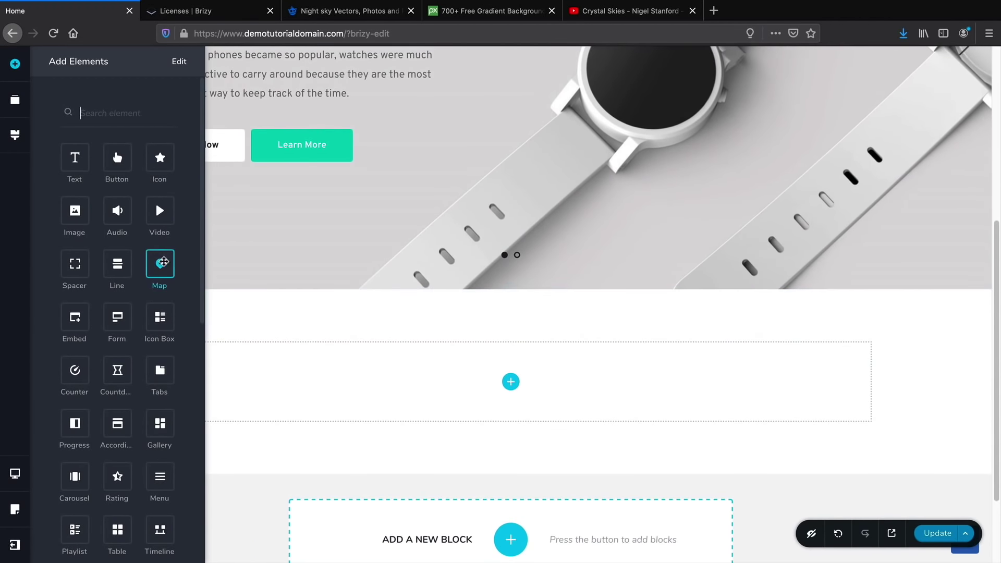
pyautogui.scroll(-1, 74, 180)
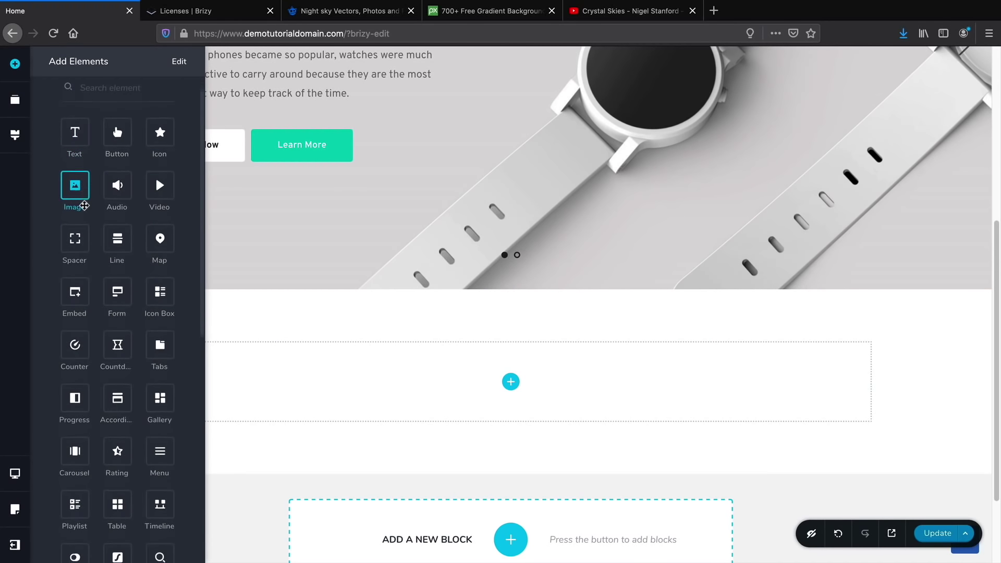
pyautogui.scroll(-12, 83, 305)
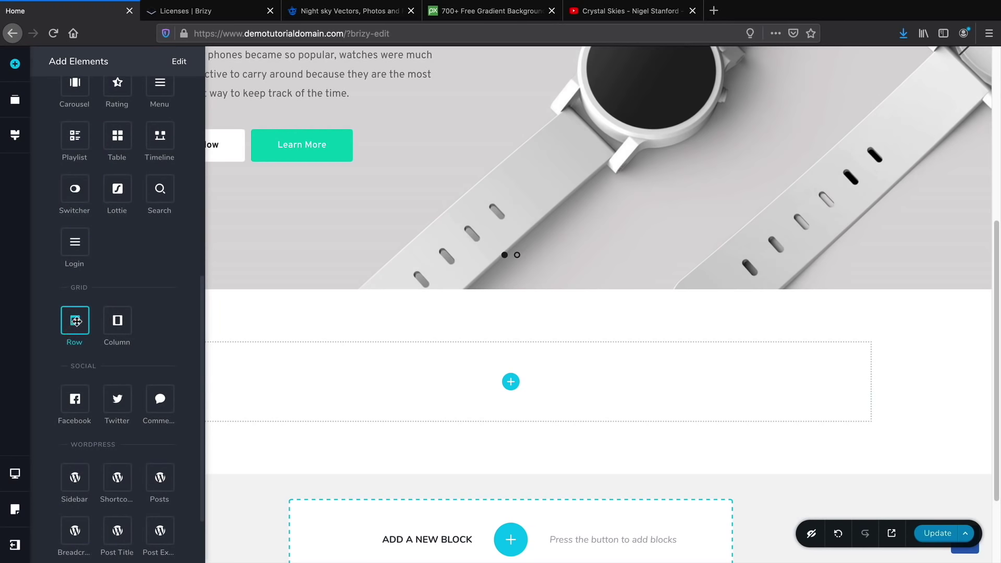
pyautogui.scroll(-2, 115, 323)
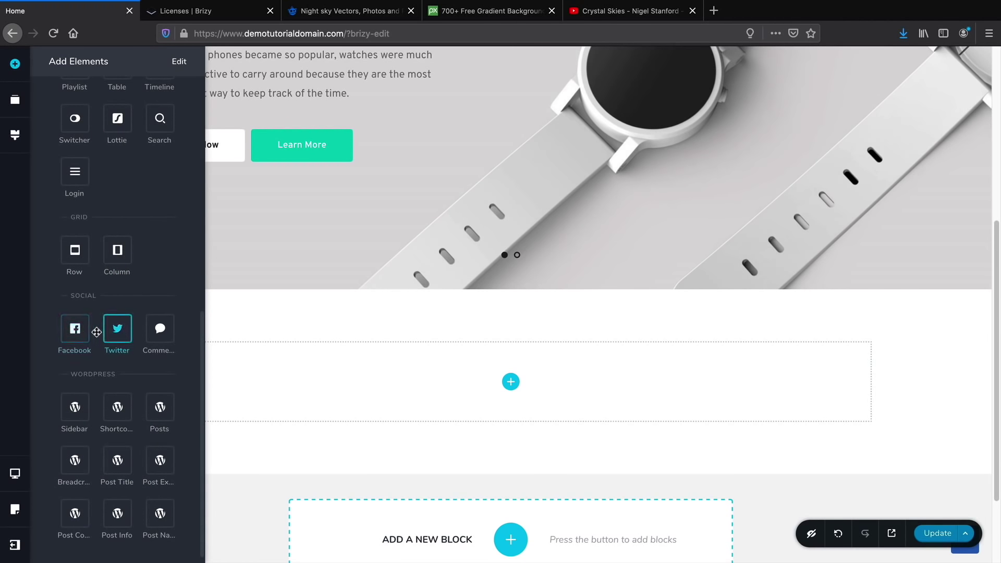
pyautogui.scroll(-1, 118, 385)
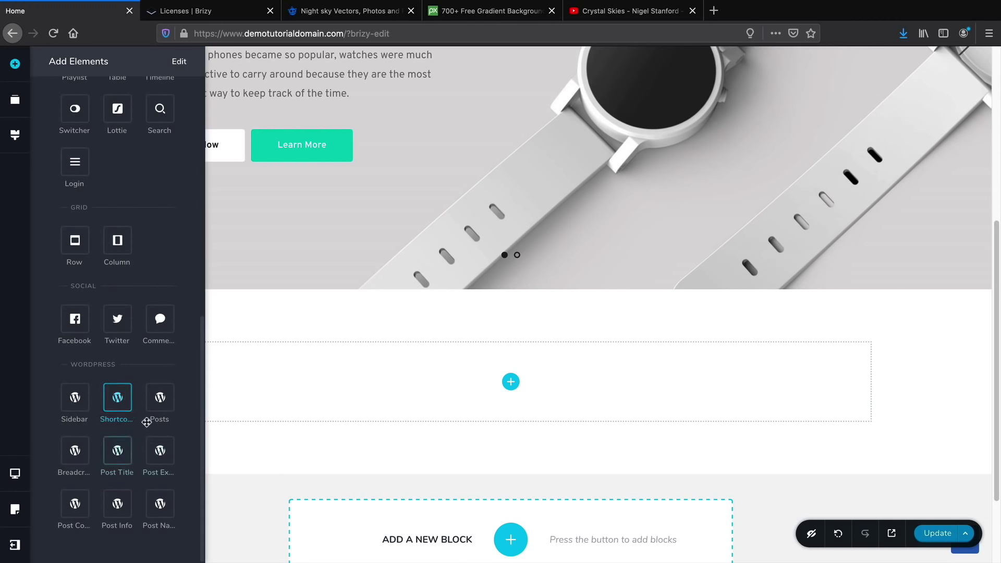
pyautogui.scroll(2, 130, 258)
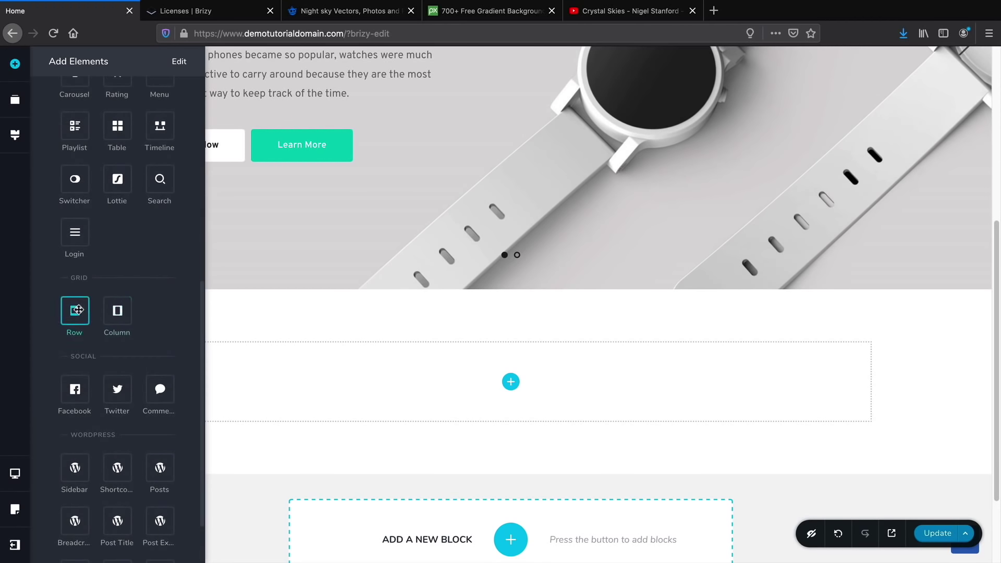
pyautogui.moveTo(74, 312); pyautogui.dragTo(520, 386)
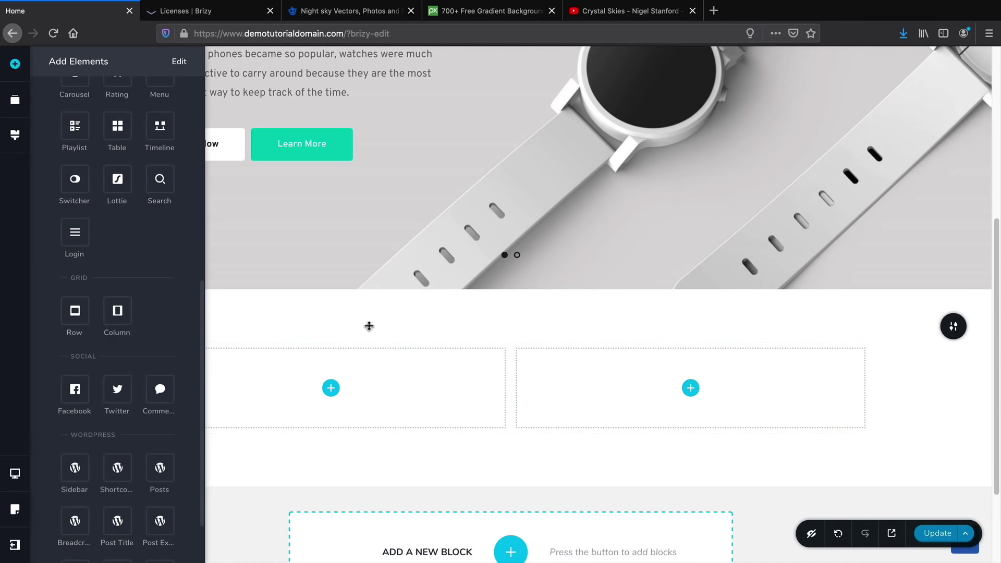
# Step: Add three Text paragraphs, one below another, to the left column
pyautogui.scroll(3, 170, 295)
pyautogui.scroll(4, 171, 296)
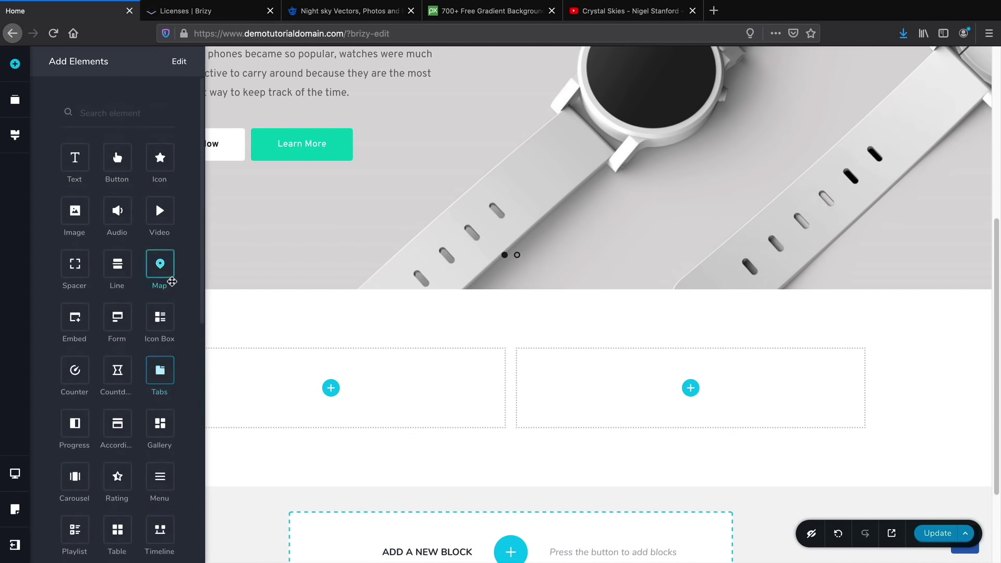
pyautogui.scroll(-1, 241, 302)
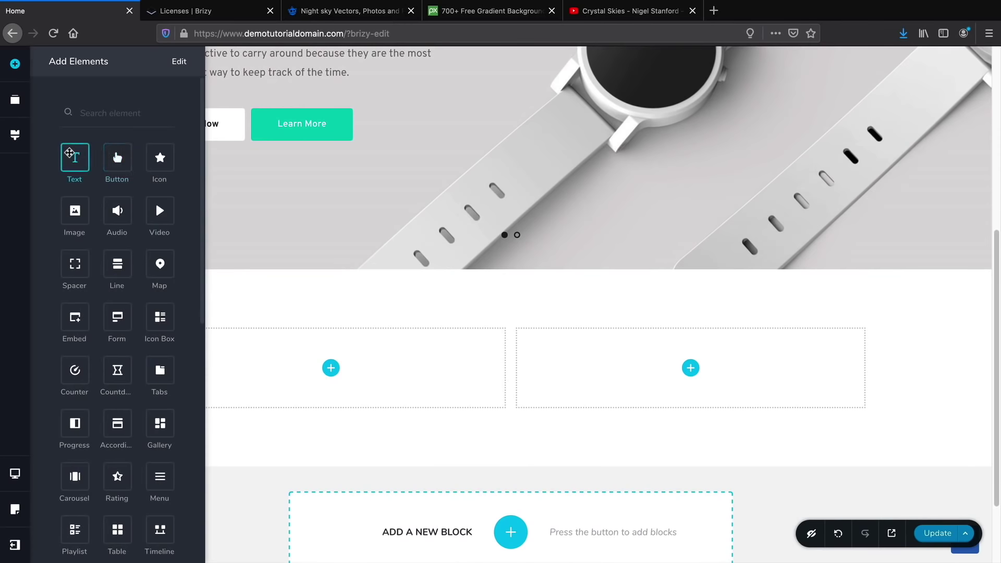
pyautogui.moveTo(74, 158); pyautogui.dragTo(332, 375)
pyautogui.scroll(-3, 286, 226)
pyautogui.click(286, 226)
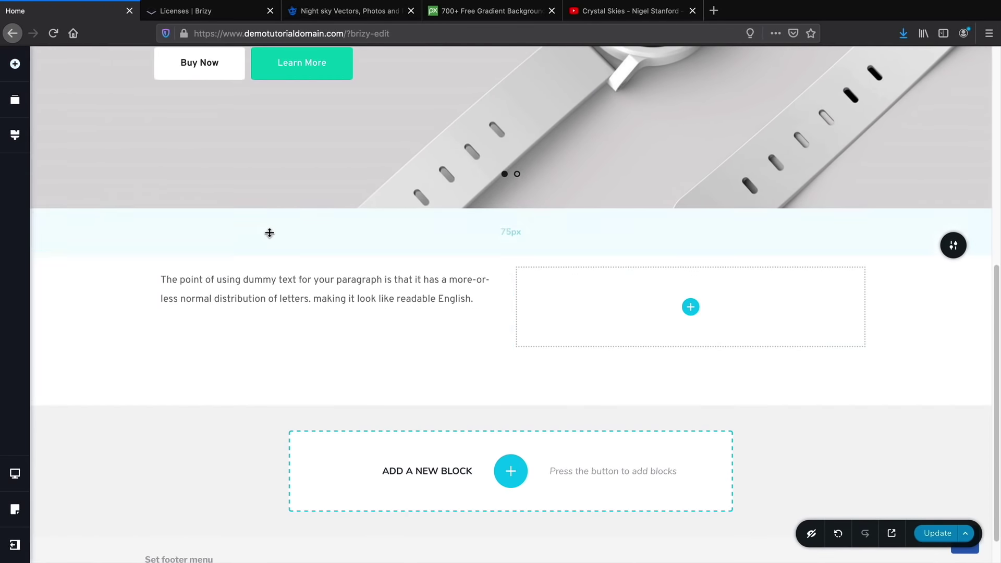
pyautogui.click(15, 64)
pyautogui.moveTo(78, 161); pyautogui.dragTo(352, 320)
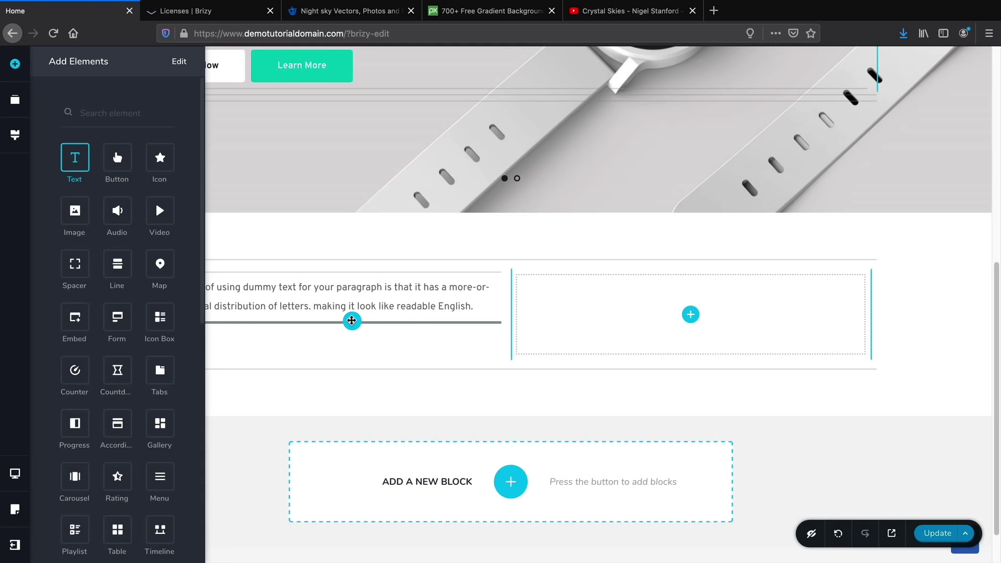
pyautogui.moveTo(351, 319); pyautogui.dragTo(352, 320)
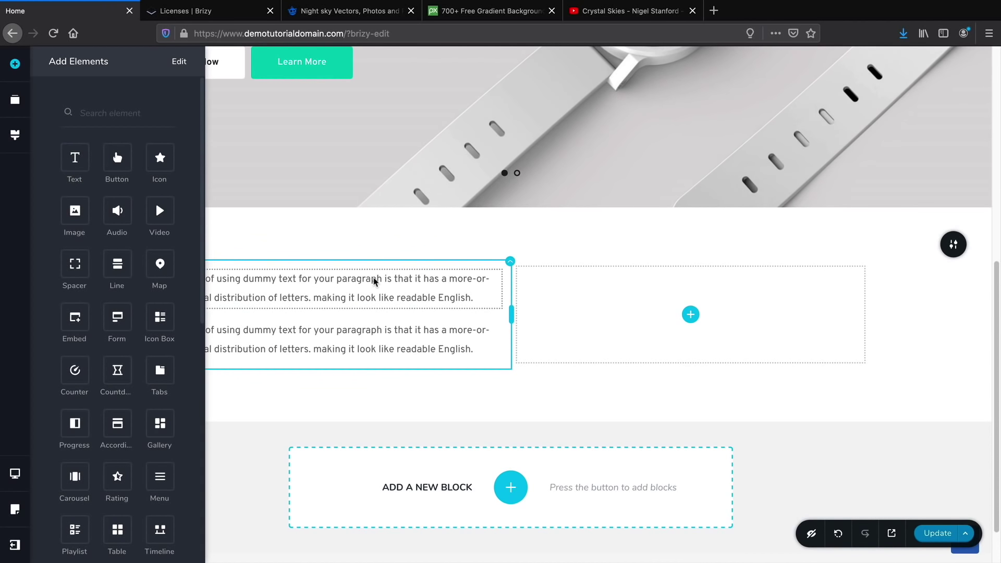
pyautogui.moveTo(75, 158); pyautogui.dragTo(325, 354)
# Step: Place a Button element below the three paragraphs in the left column
pyautogui.scroll(4, 330, 297)
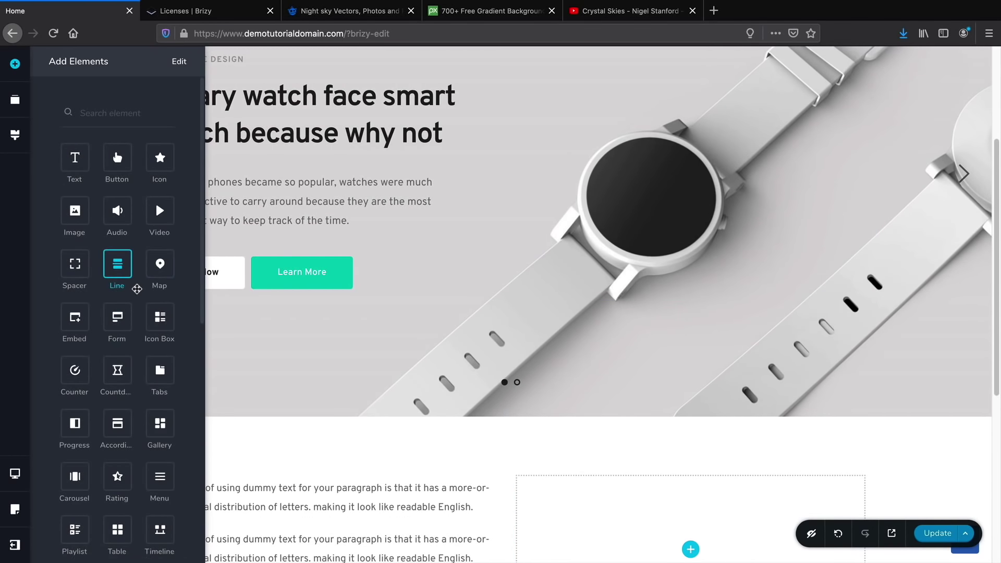
pyautogui.scroll(-1, 136, 288)
pyautogui.scroll(-5, 137, 288)
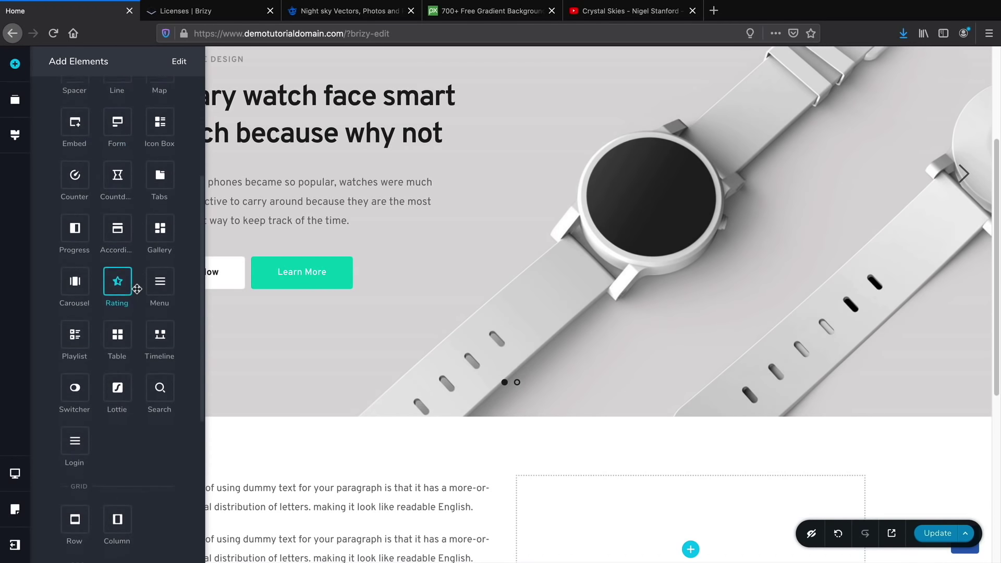
pyautogui.scroll(2, 136, 289)
pyautogui.scroll(-4, 174, 357)
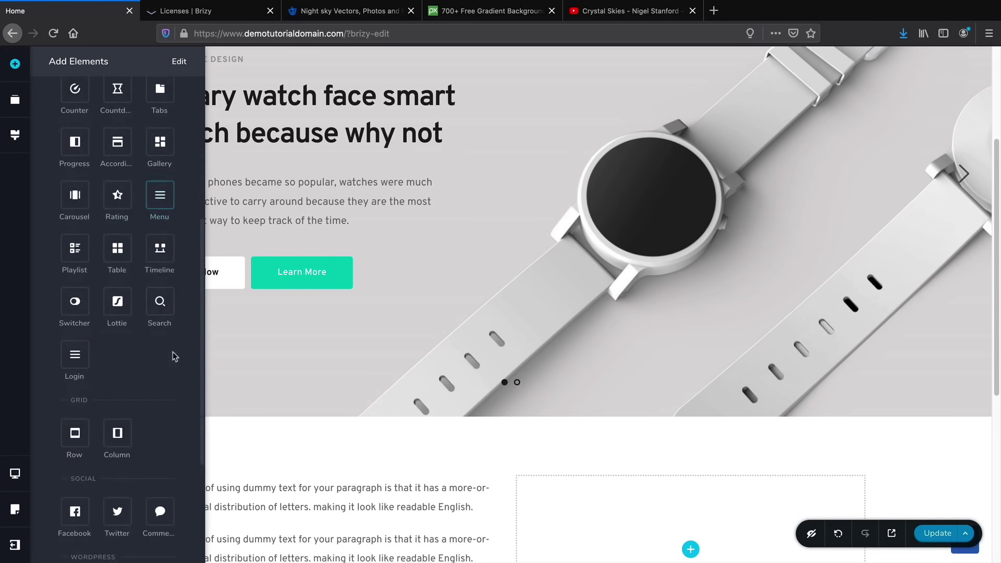
pyautogui.scroll(5, 161, 355)
pyautogui.scroll(4, 162, 354)
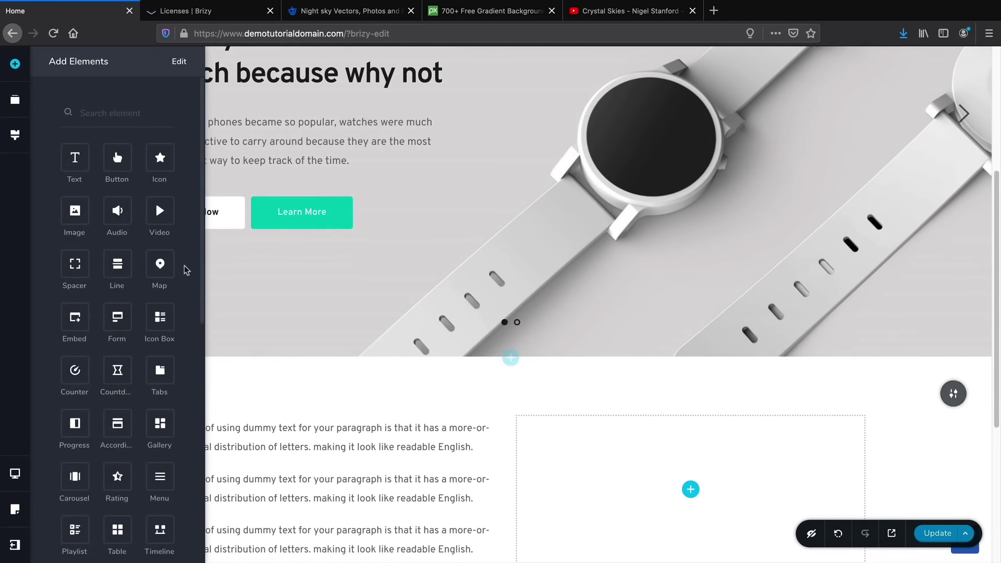
pyautogui.scroll(-4, 243, 263)
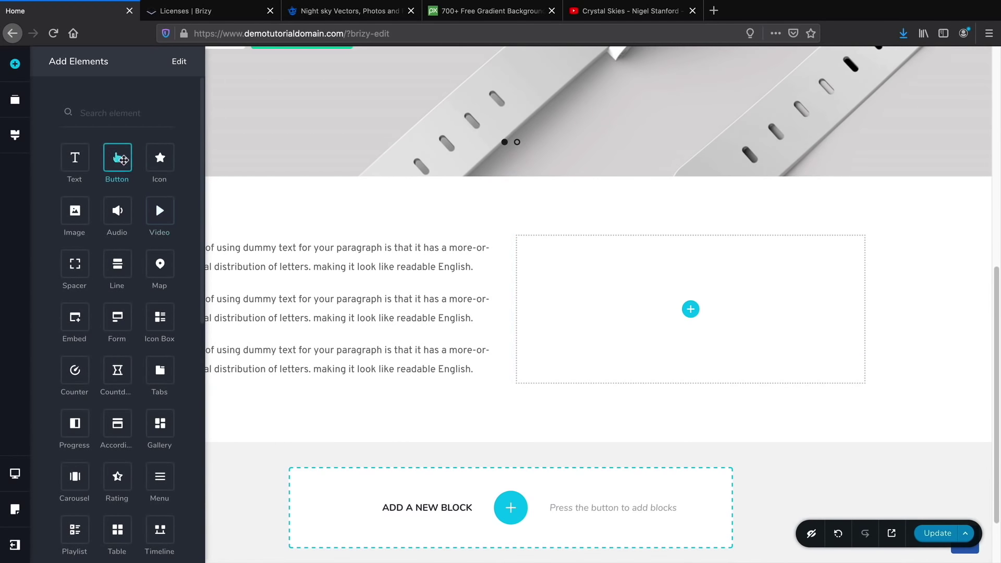
pyautogui.moveTo(121, 163); pyautogui.dragTo(346, 379)
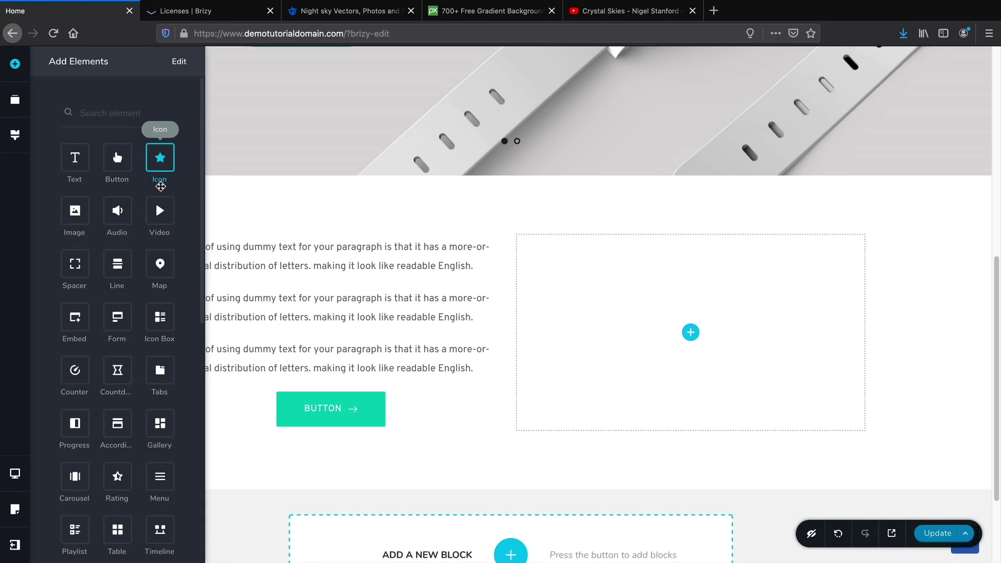
pyautogui.click(178, 61)
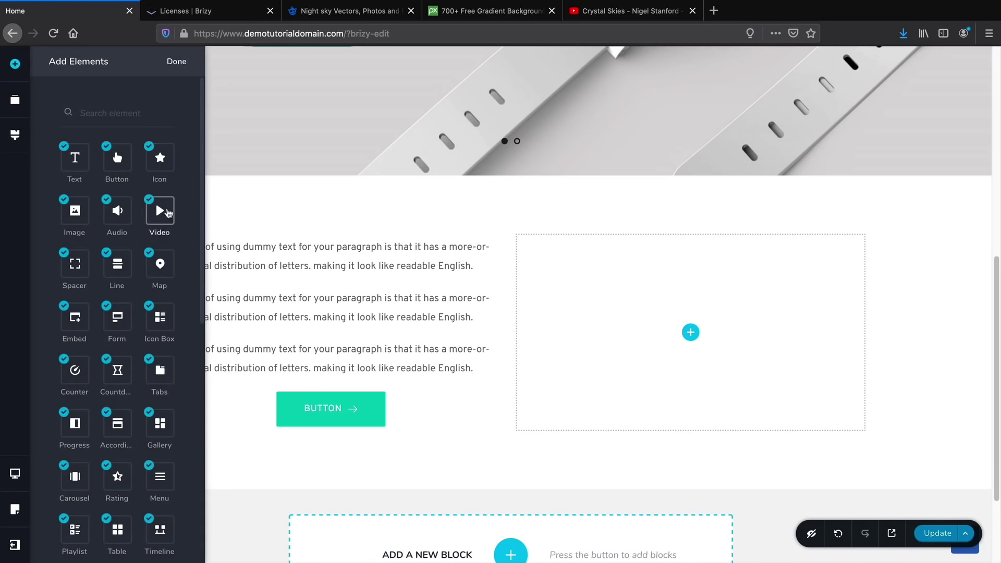
pyautogui.click(111, 158)
pyautogui.click(111, 157)
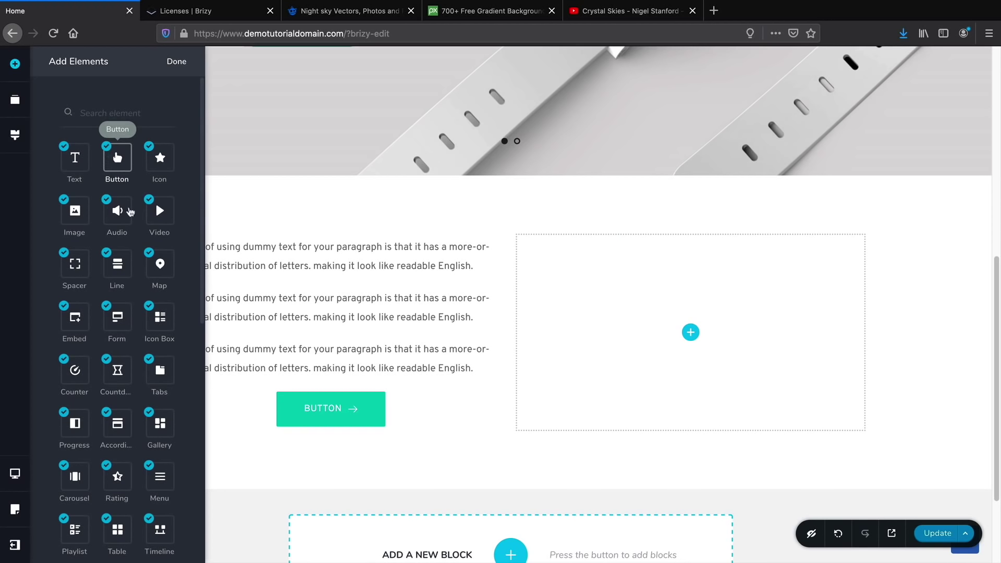
pyautogui.click(172, 262)
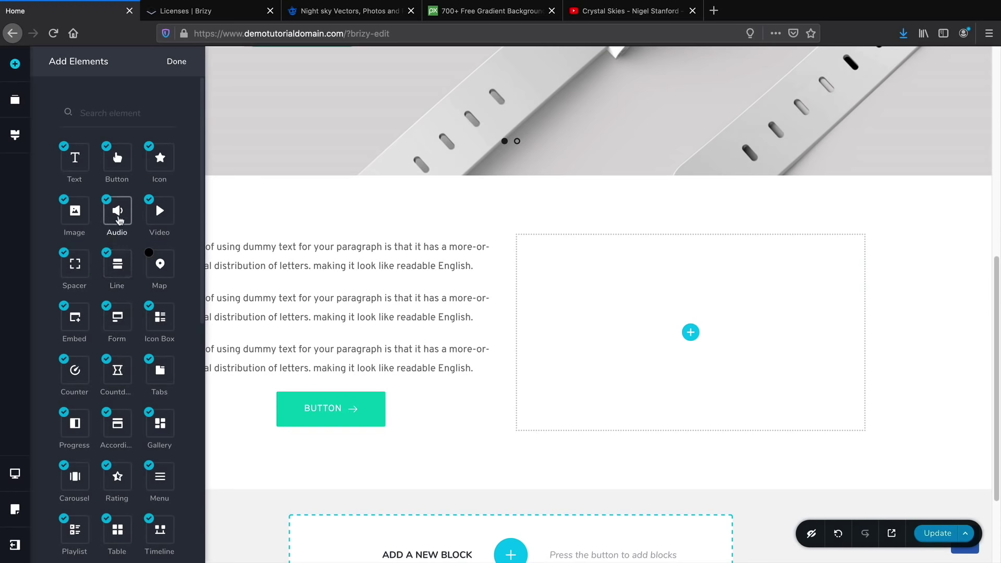
pyautogui.click(119, 218)
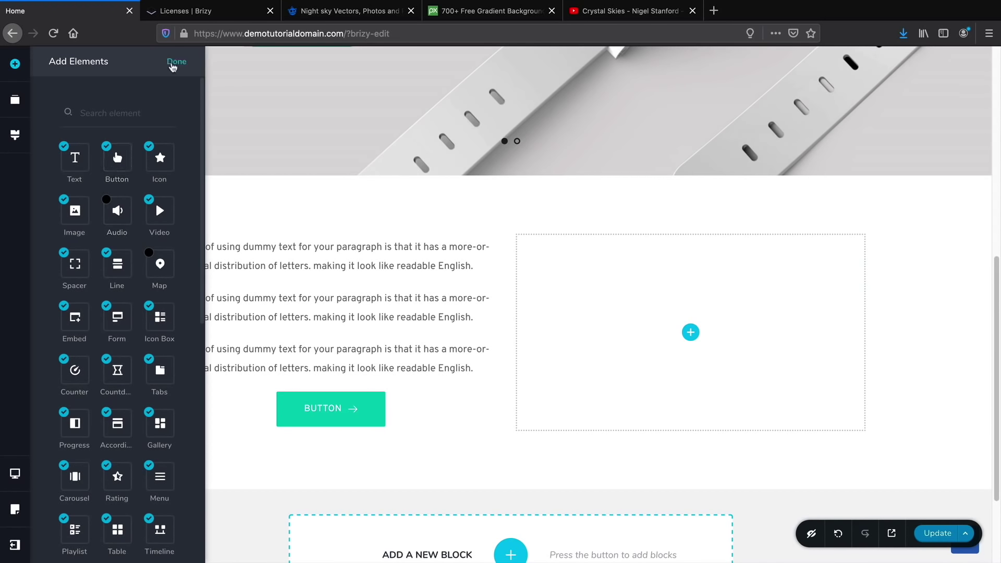
pyautogui.click(176, 62)
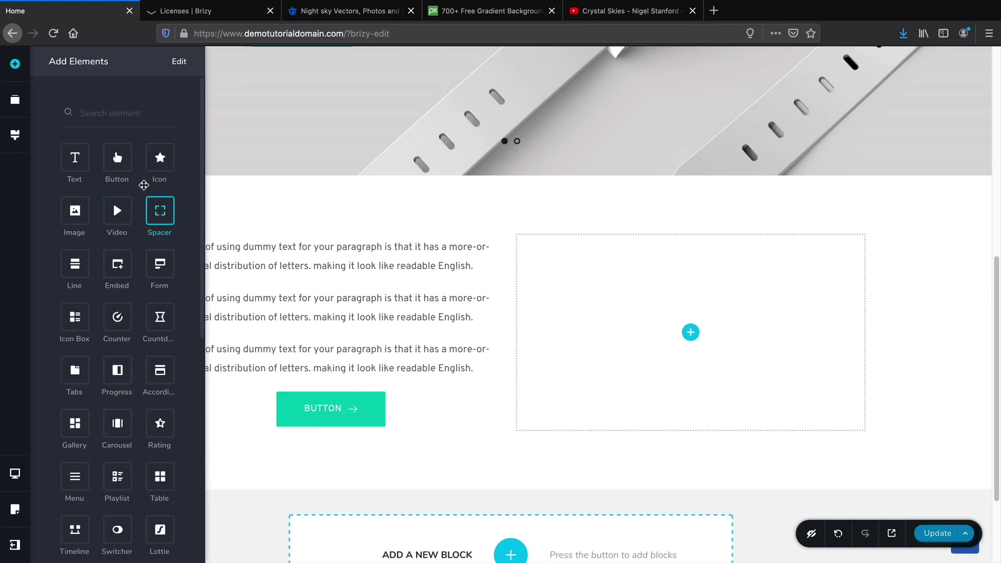
pyautogui.click(180, 65)
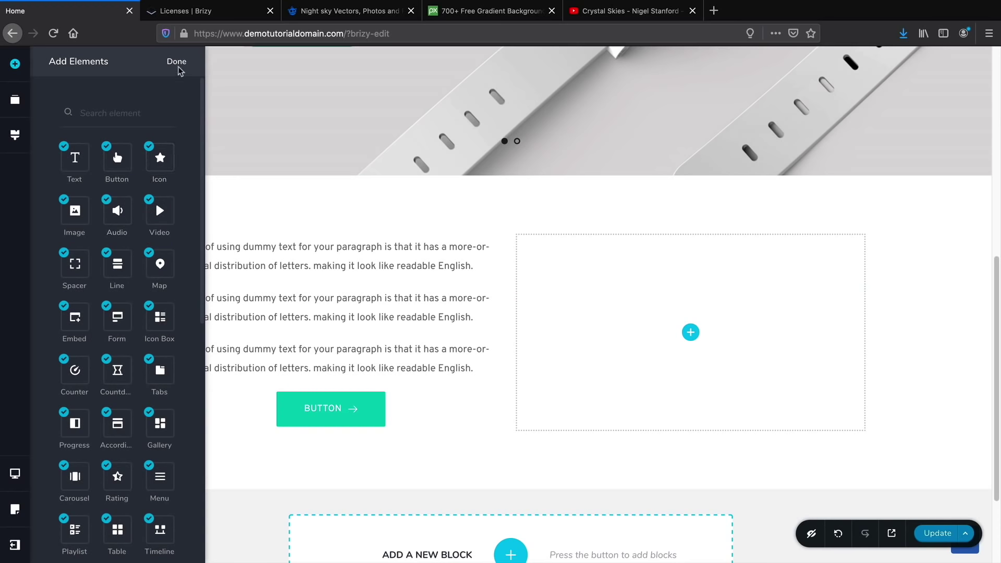
pyautogui.click(178, 62)
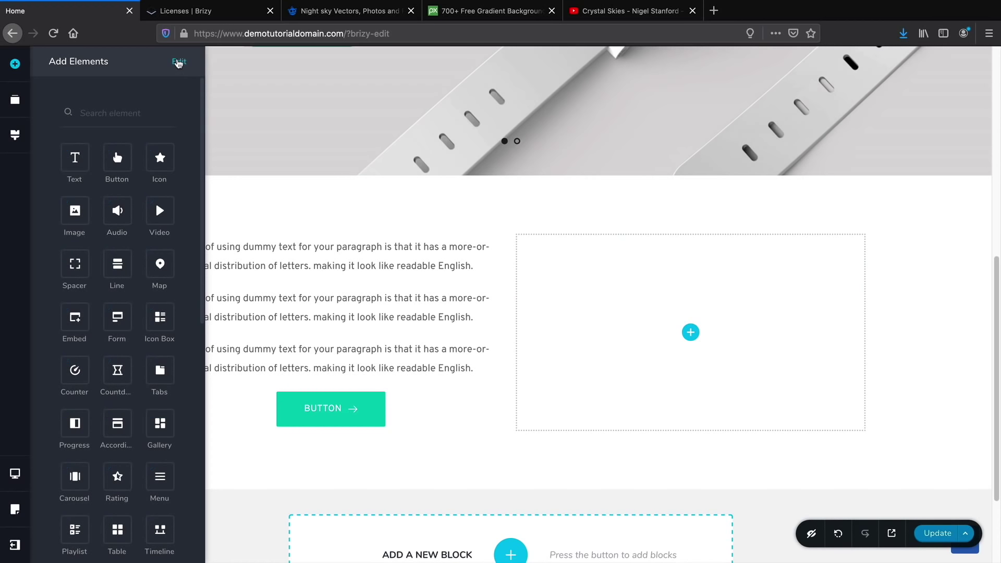
# Step: Replace the first two placeholder paragraphs with 'Innovative Design' and the watch title
pyautogui.click(259, 262)
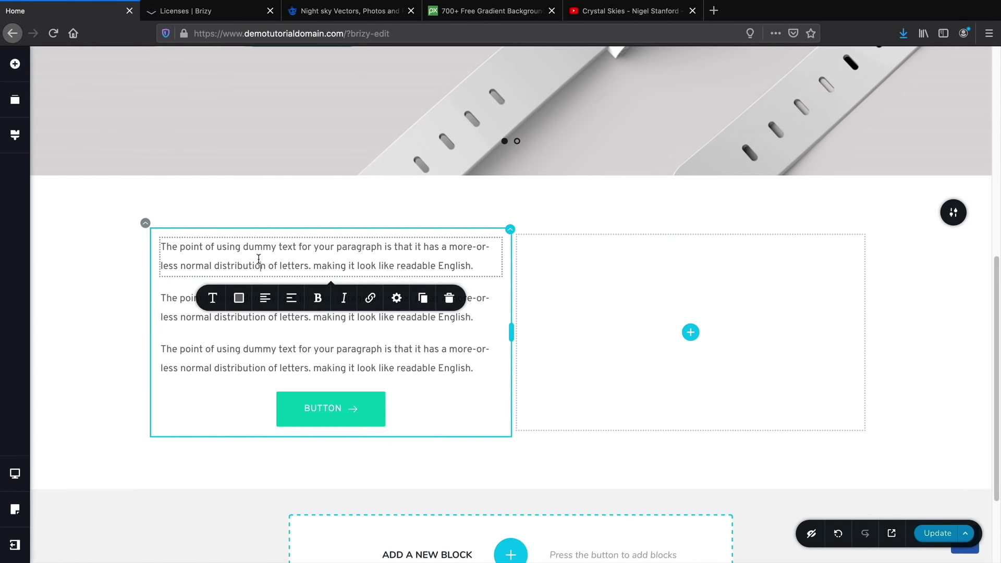
pyautogui.scroll(1, 259, 260)
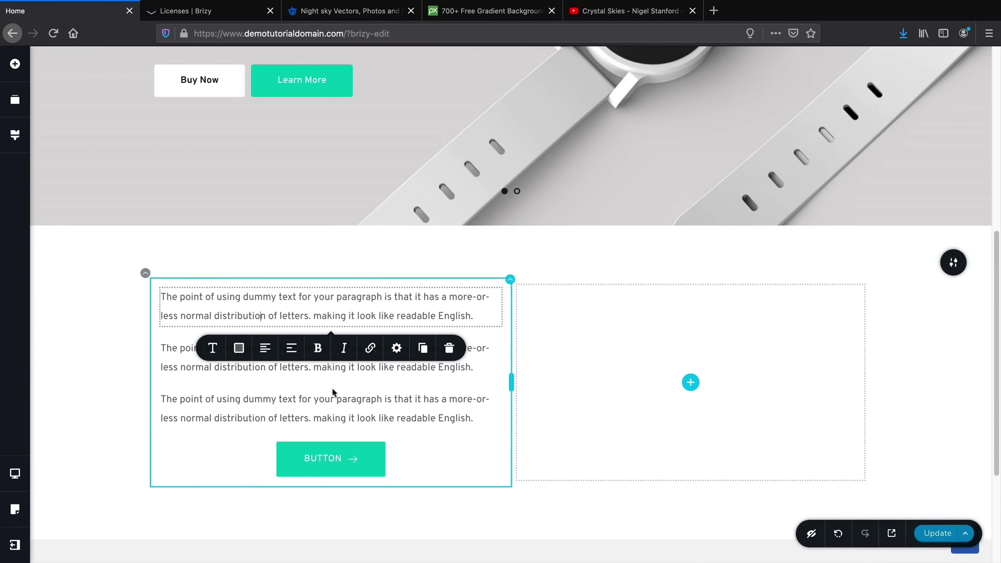
pyautogui.scroll(1, 337, 374)
pyautogui.scroll(4, 290, 203)
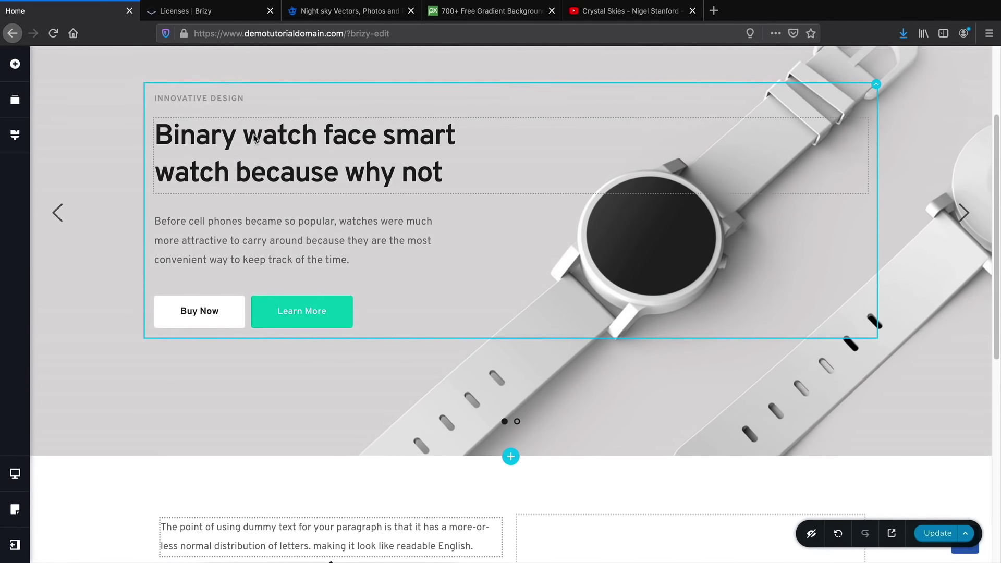
pyautogui.scroll(-2, 262, 252)
pyautogui.tripleClick(258, 410)
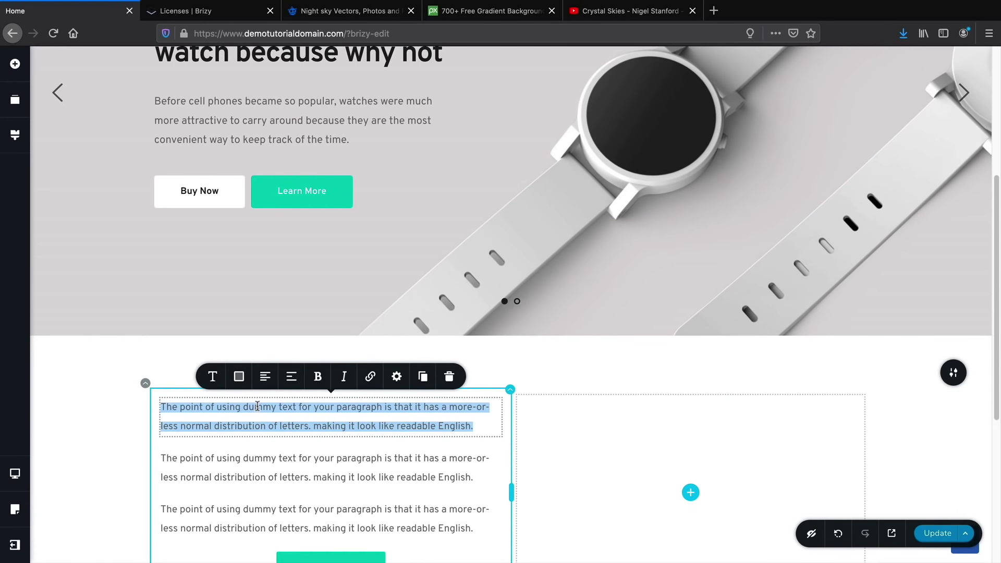
pyautogui.write('Innovative Design')
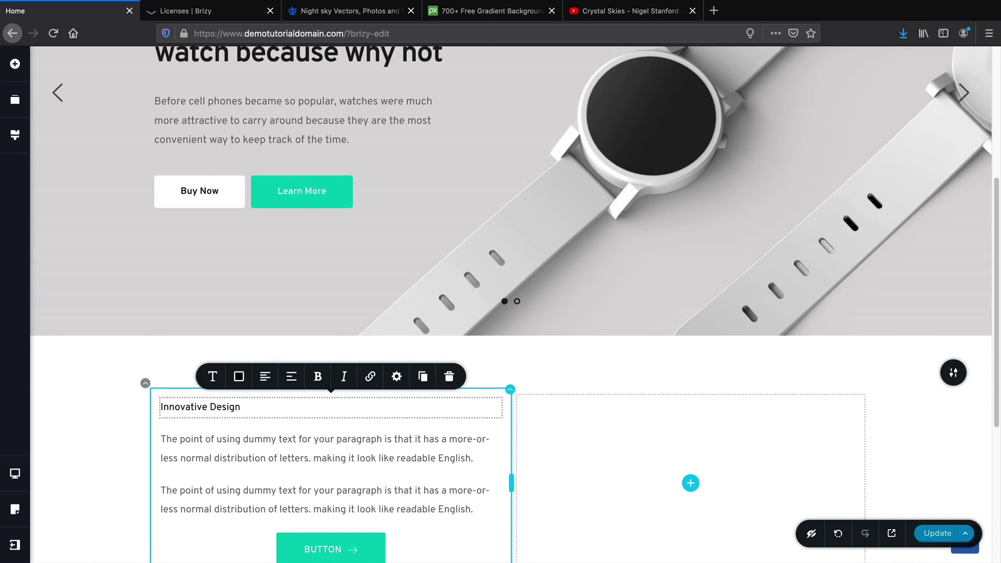
pyautogui.scroll(2, 242, 255)
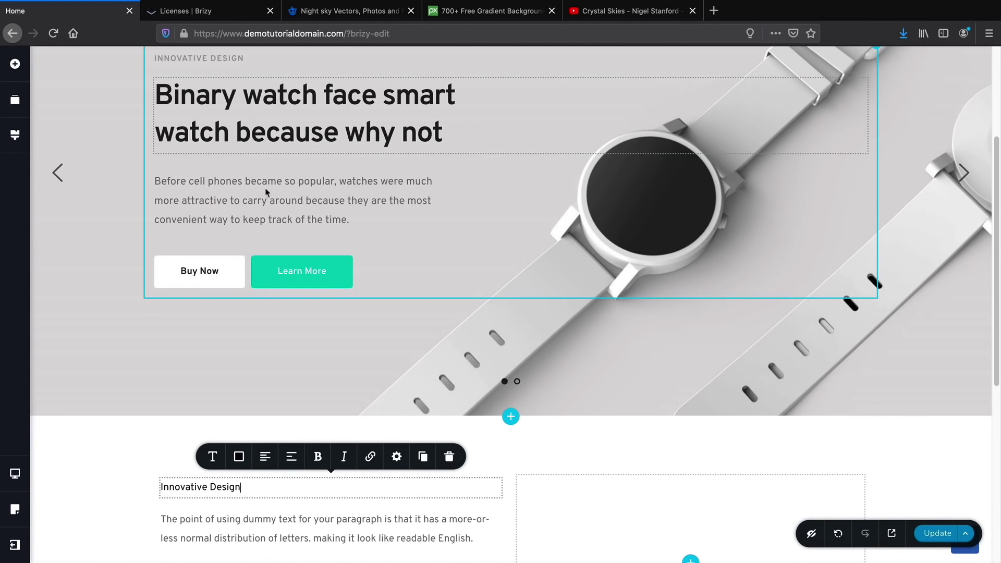
pyautogui.scroll(-3, 355, 324)
pyautogui.tripleClick(367, 409)
pyautogui.write('Dar')
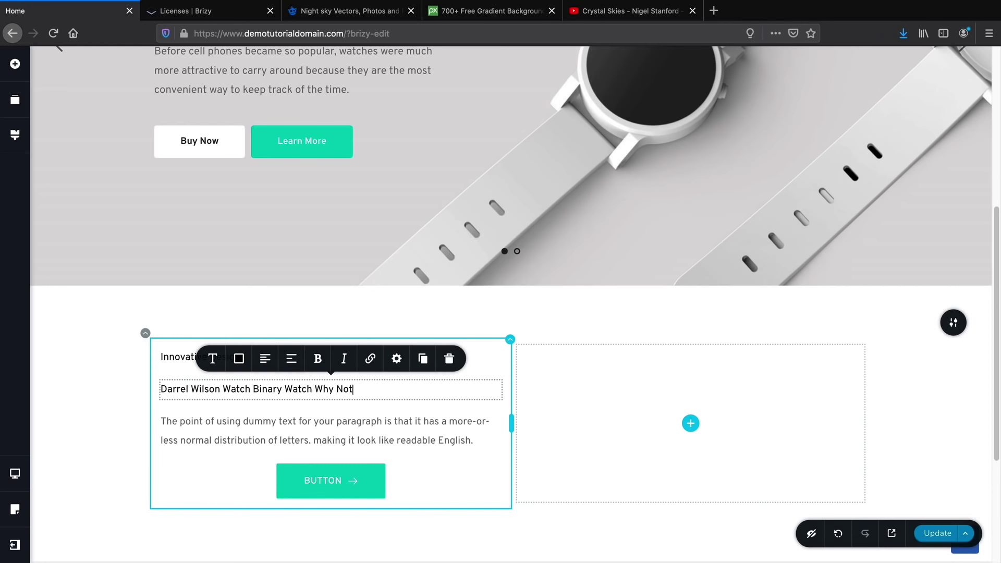
# Step: Align the column's button to the left
pyautogui.scroll(2, 367, 413)
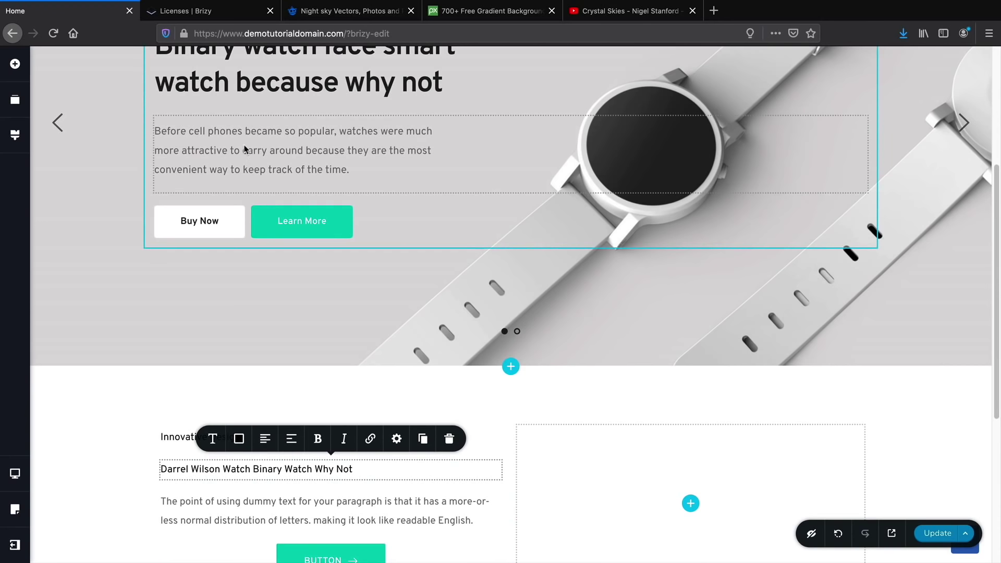
pyautogui.scroll(-2, 286, 166)
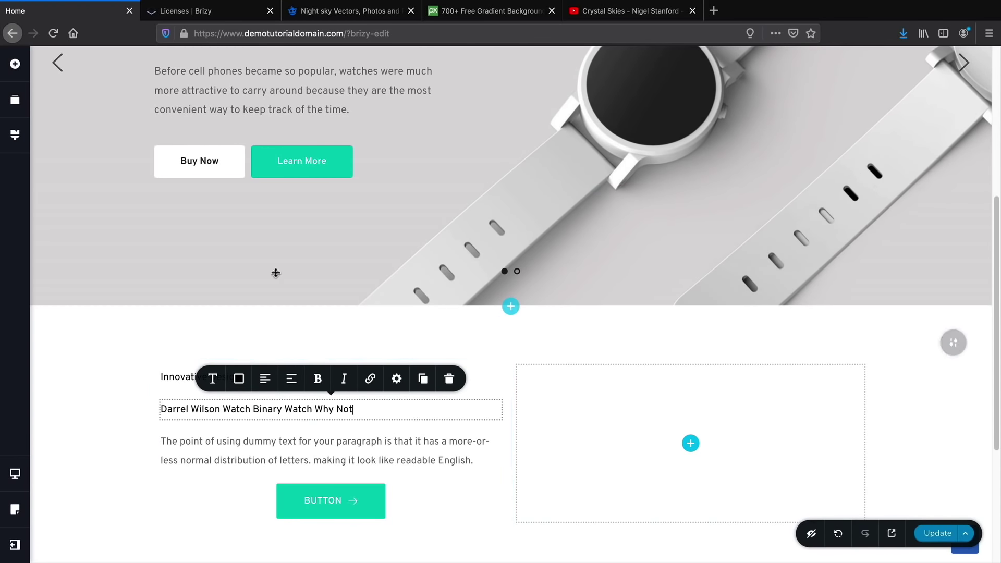
pyautogui.click(365, 495)
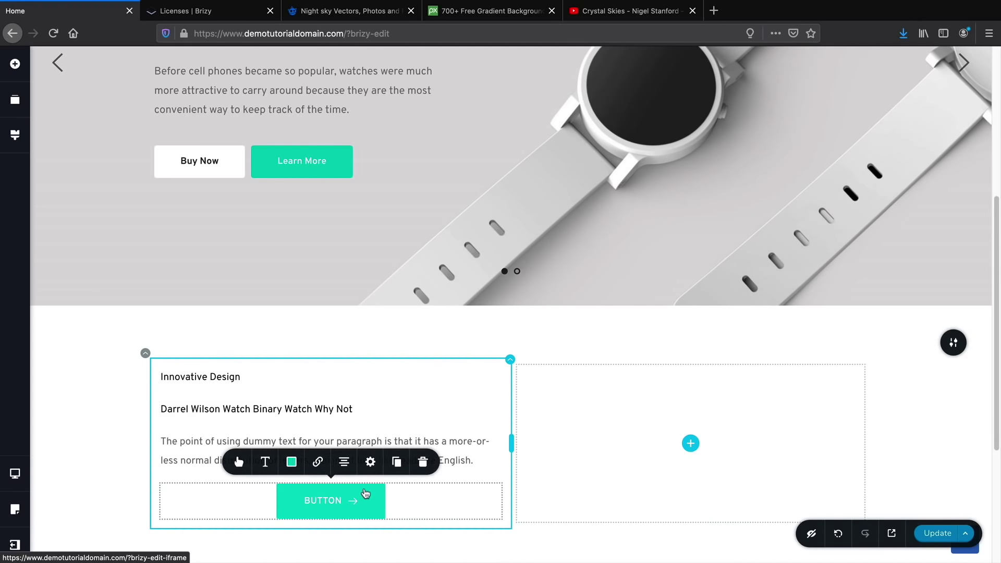
pyautogui.click(344, 462)
pyautogui.click(344, 462)
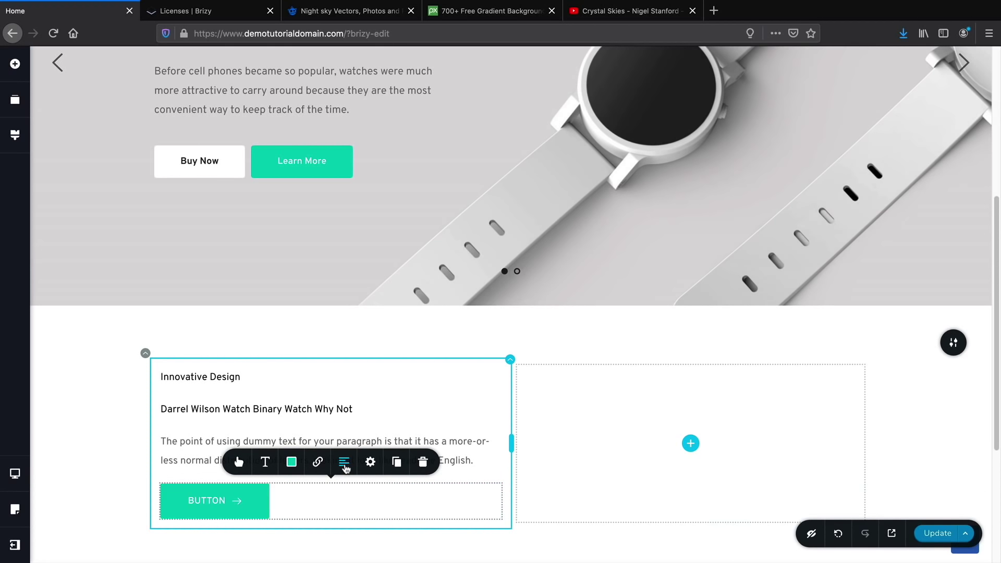
pyautogui.scroll(-2, 453, 475)
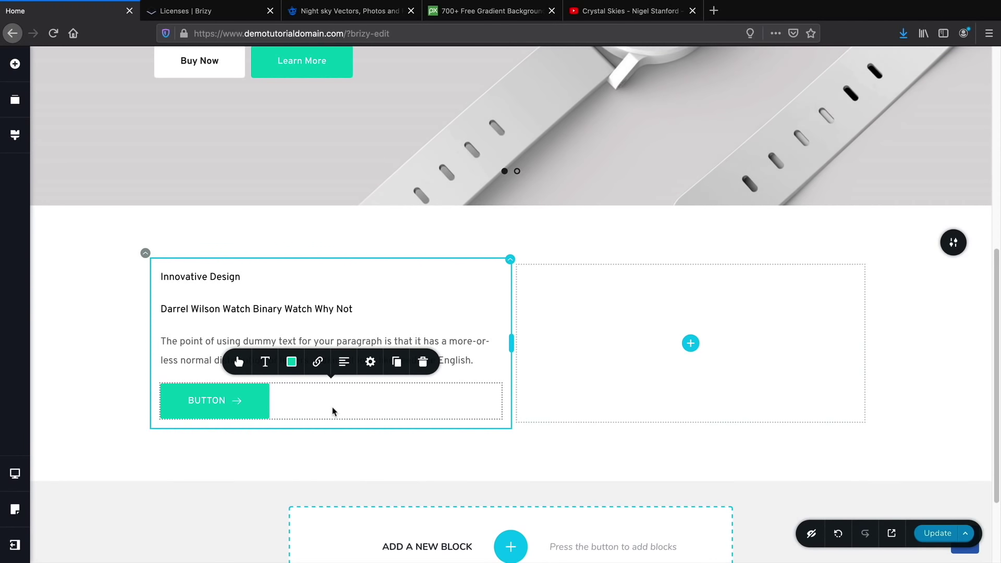
# Step: Style the watch title with size 44, line height 2.0 and Bold weight
pyautogui.tripleClick(277, 309)
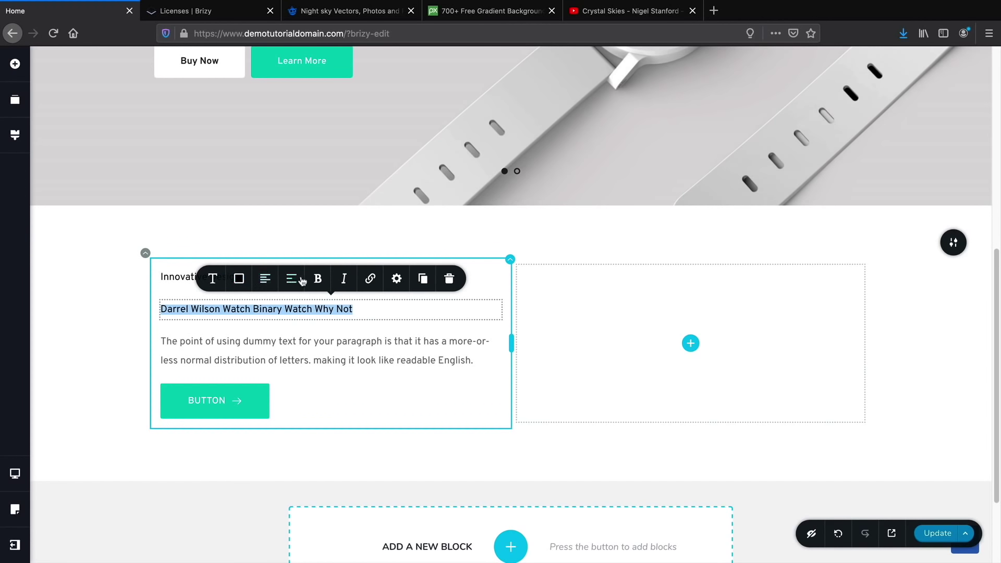
pyautogui.click(213, 279)
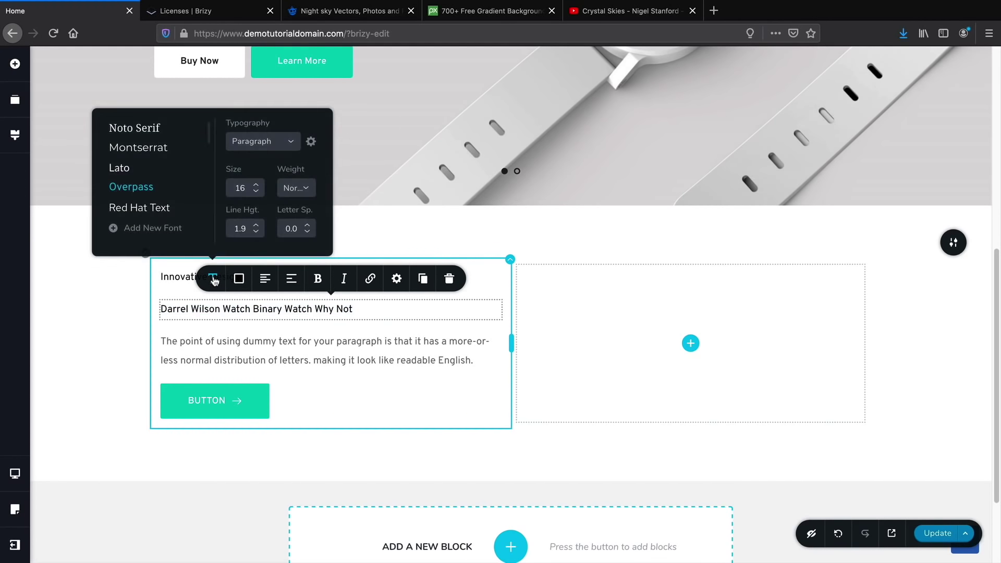
pyautogui.moveTo(257, 187); pyautogui.dragTo(257, 187)
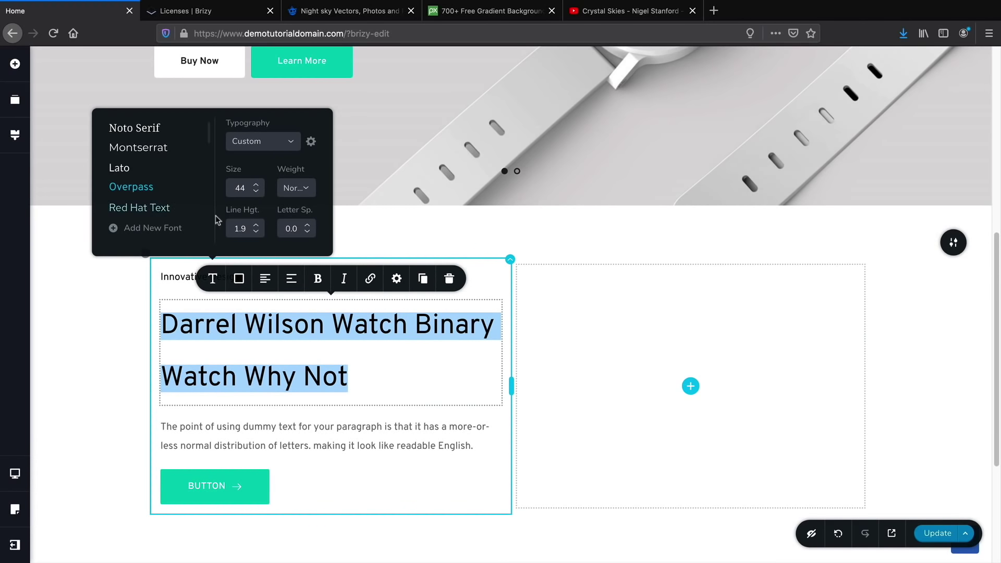
pyautogui.moveTo(257, 228); pyautogui.dragTo(308, 233)
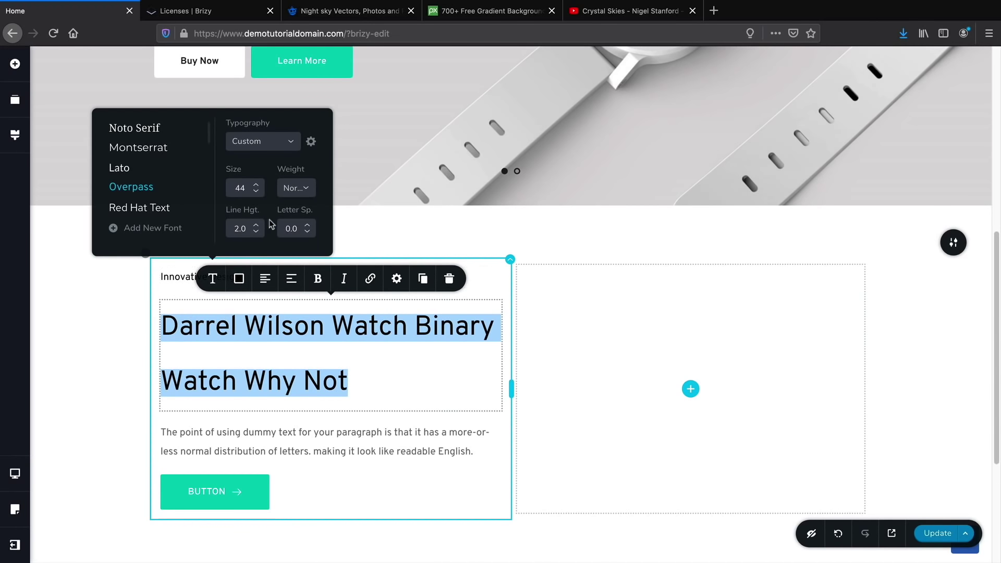
pyautogui.click(297, 188)
pyautogui.click(307, 283)
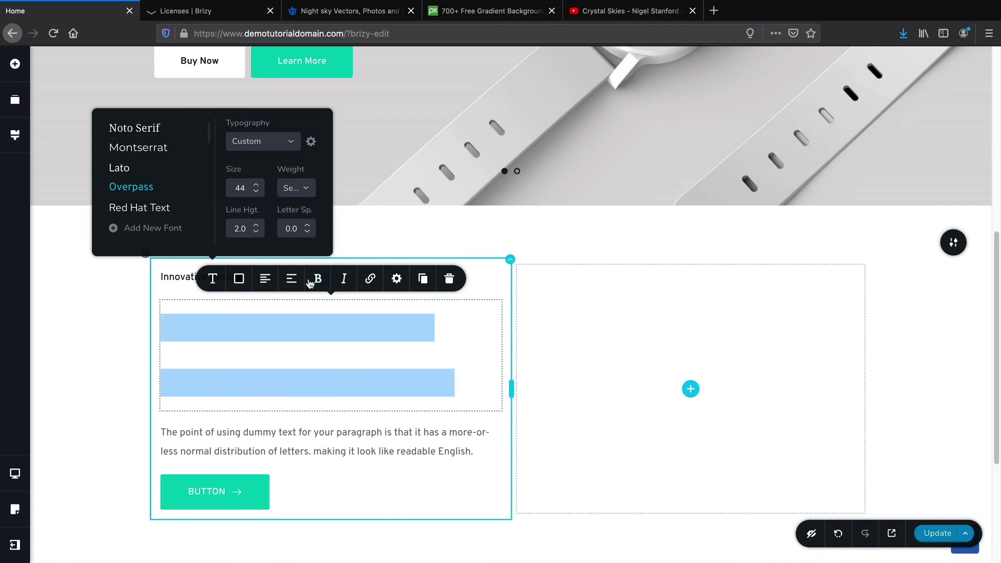
pyautogui.click(299, 190)
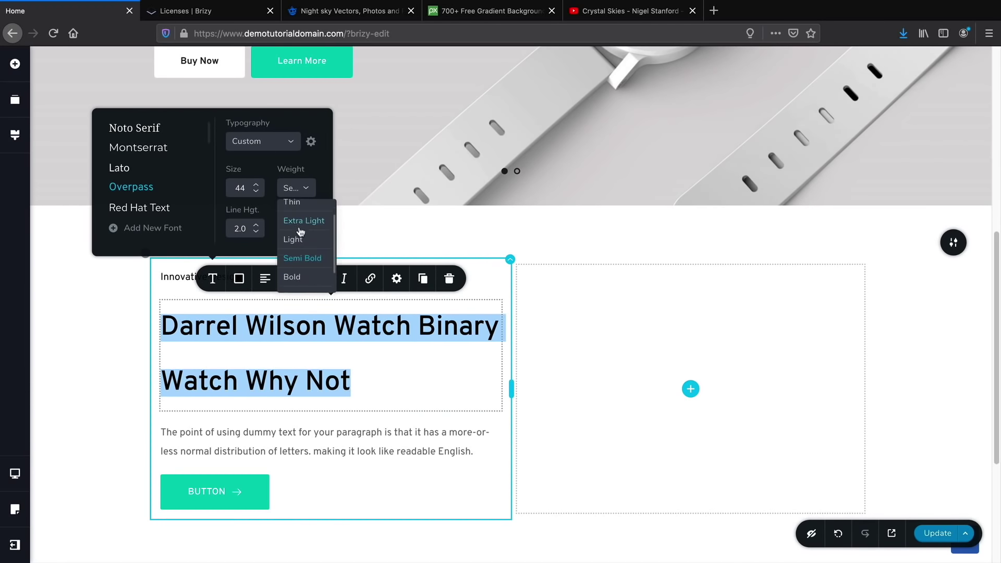
pyautogui.click(307, 276)
pyautogui.click(353, 350)
# Step: Reselect the title and begin adding a new font from its typography settings
pyautogui.doubleClick(305, 326)
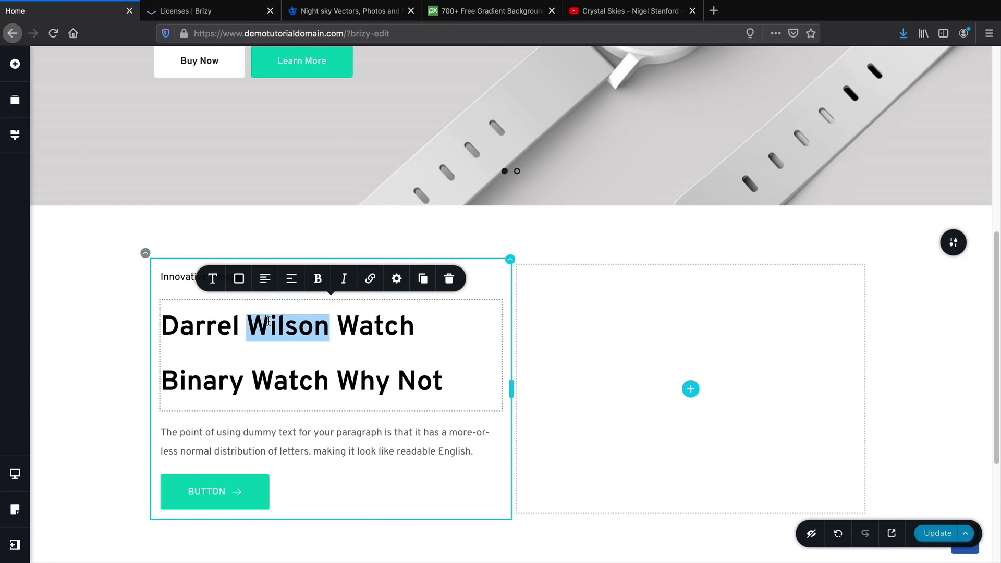
pyautogui.tripleClick(305, 326)
pyautogui.click(214, 280)
pyautogui.scroll(-10, 156, 199)
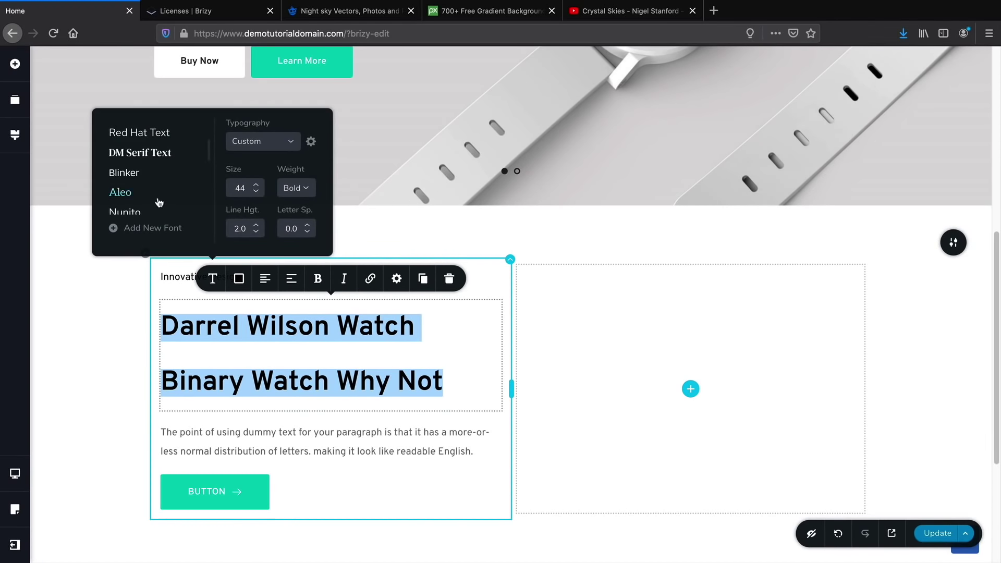
pyautogui.scroll(8, 159, 202)
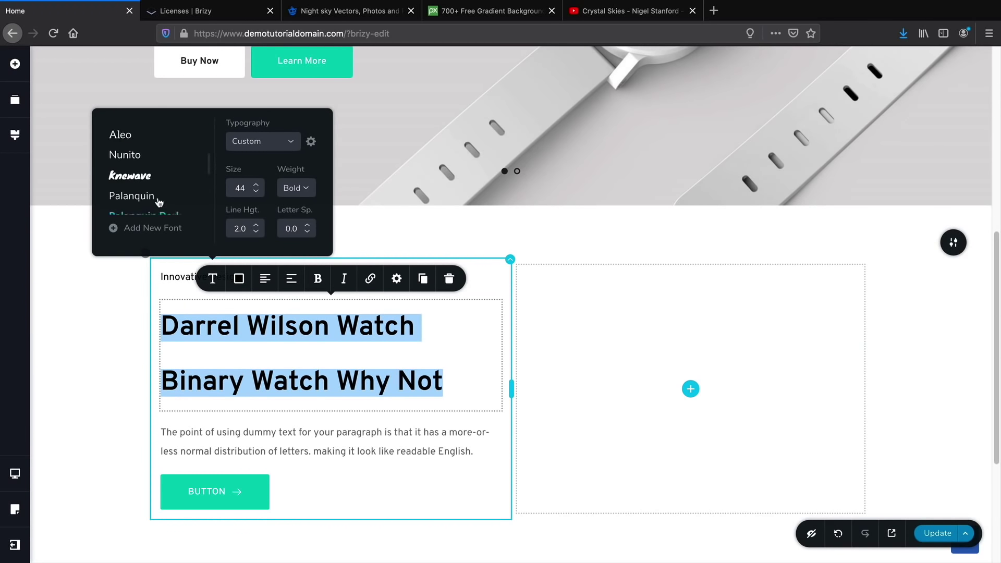
pyautogui.scroll(-8, 159, 202)
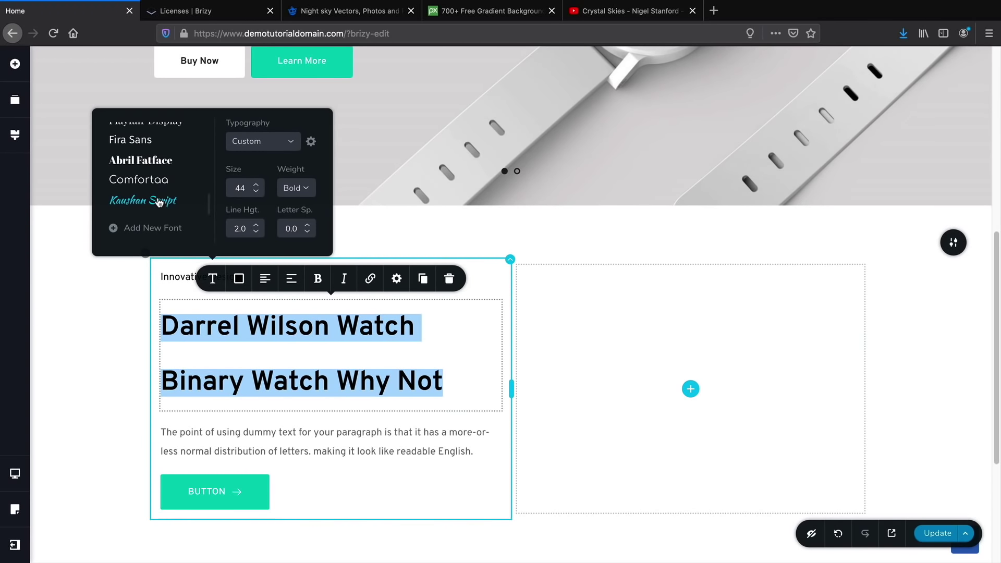
pyautogui.click(153, 230)
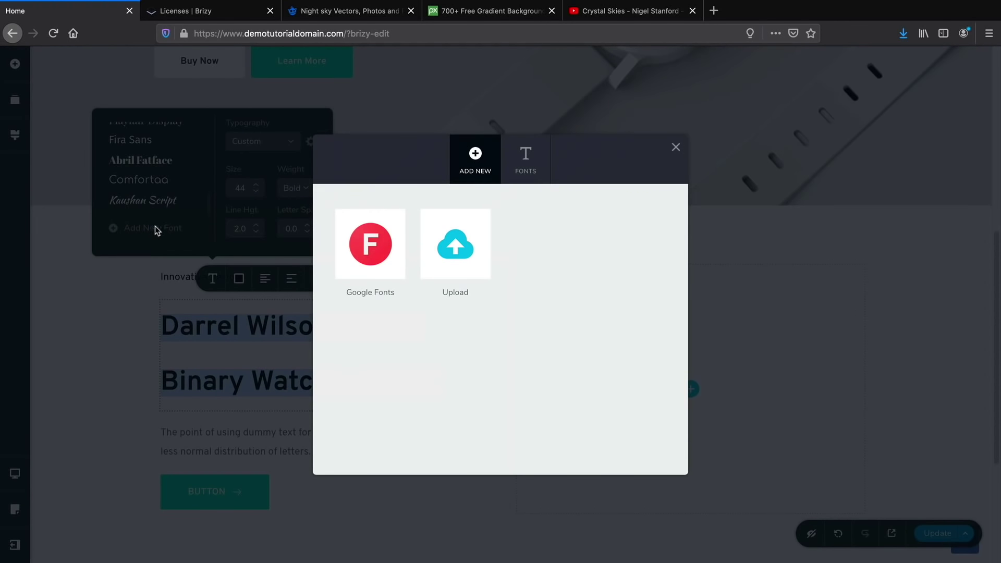
# Step: Add the Google font Poppins to the builder's fonts
pyautogui.click(376, 237)
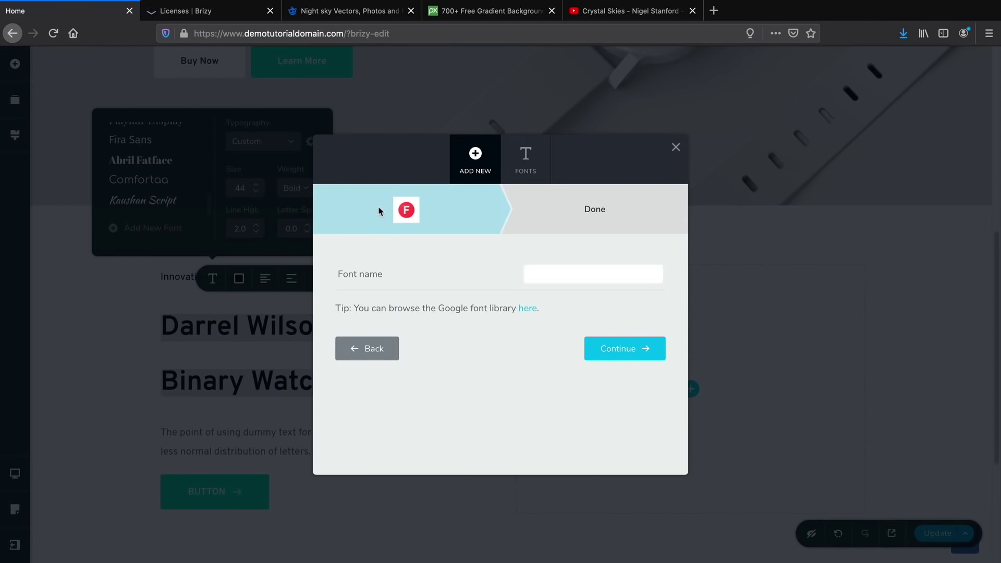
pyautogui.click(595, 273)
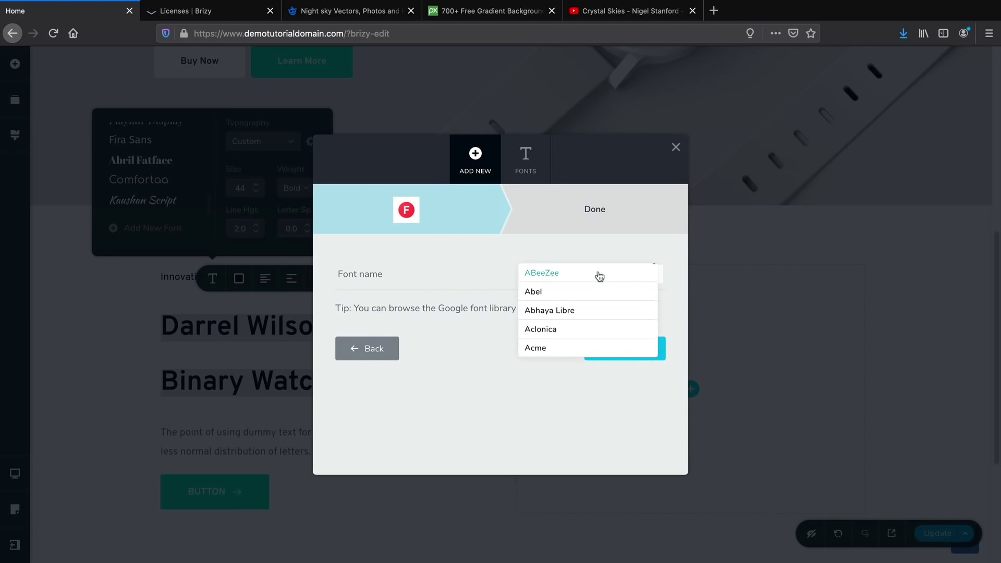
pyautogui.write('Poppins')
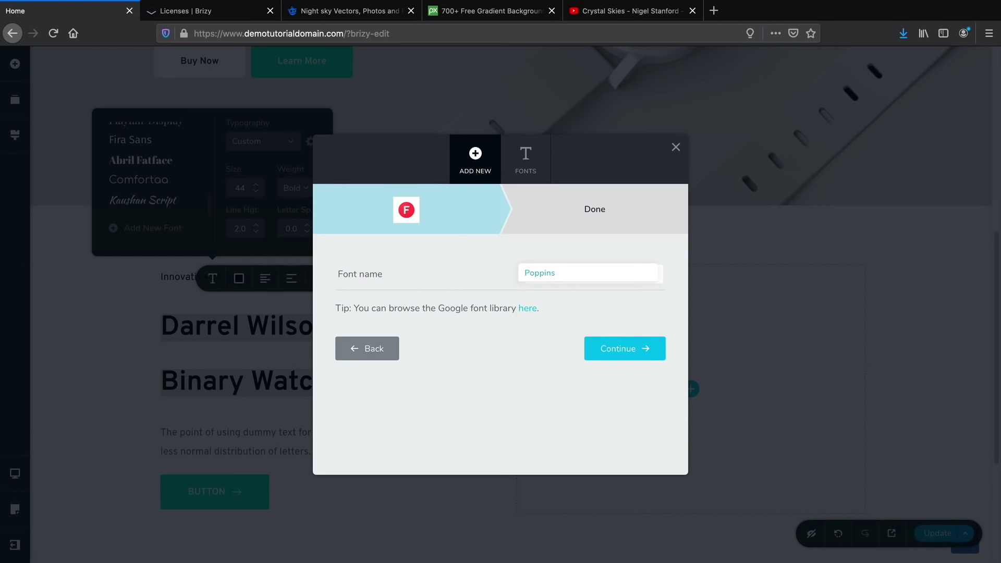
pyautogui.click(553, 274)
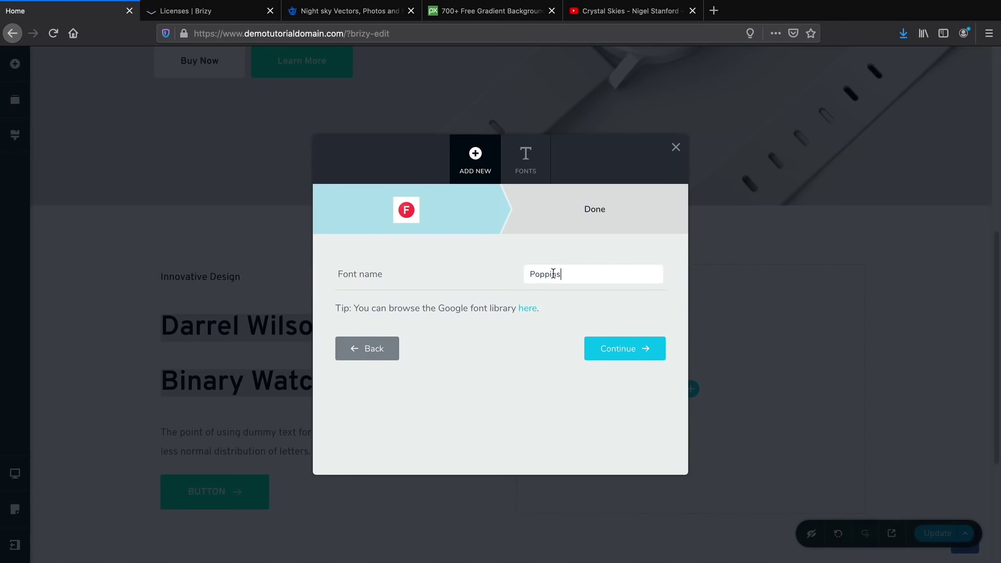
pyautogui.click(629, 356)
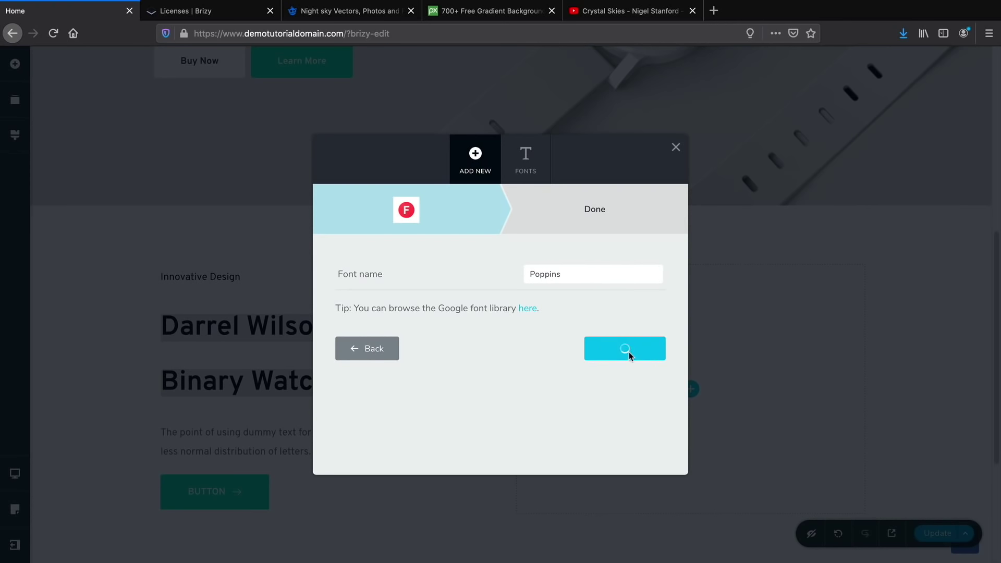
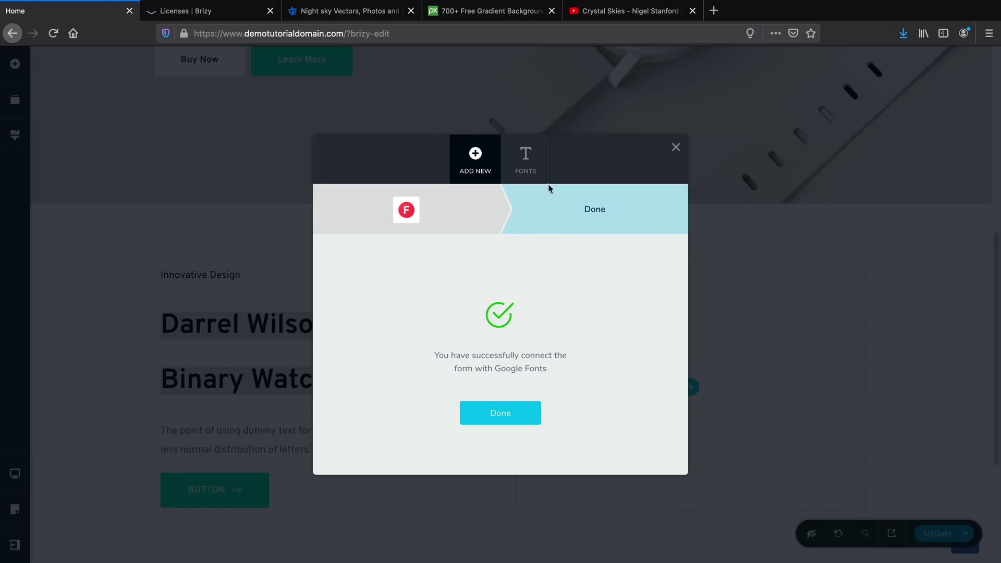
# Step: Browse the Google fonts such as Playfair Display and Roboto, close the dialog, and reselect the heading
pyautogui.click(537, 157)
pyautogui.scroll(-10, 471, 297)
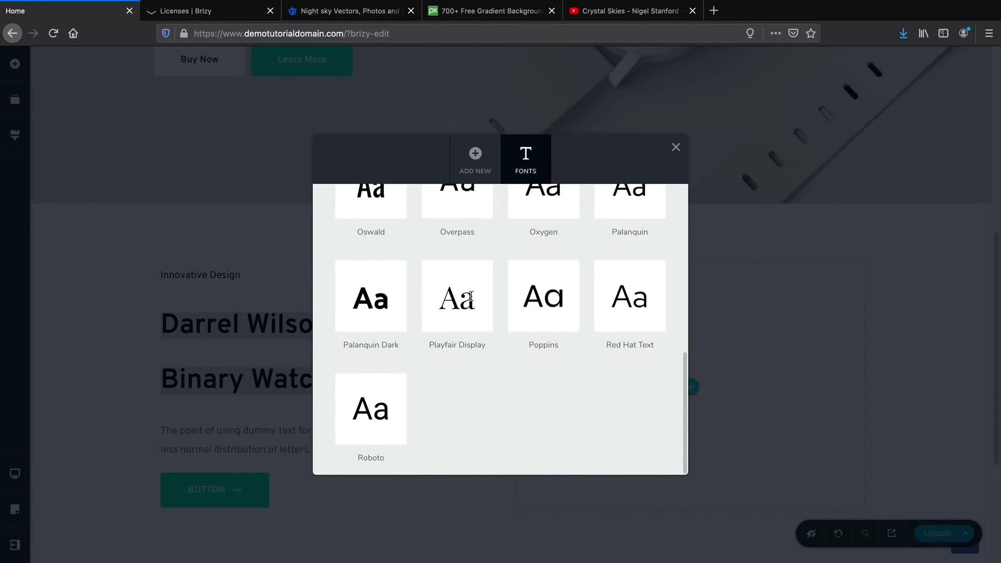
pyautogui.scroll(3, 477, 305)
pyautogui.scroll(5, 522, 362)
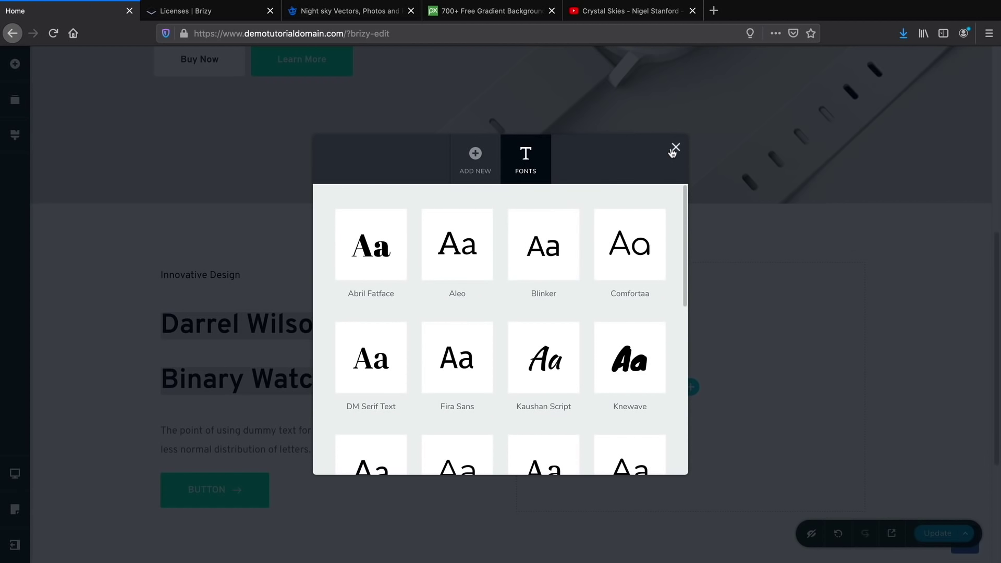
pyautogui.click(676, 149)
pyautogui.click(350, 328)
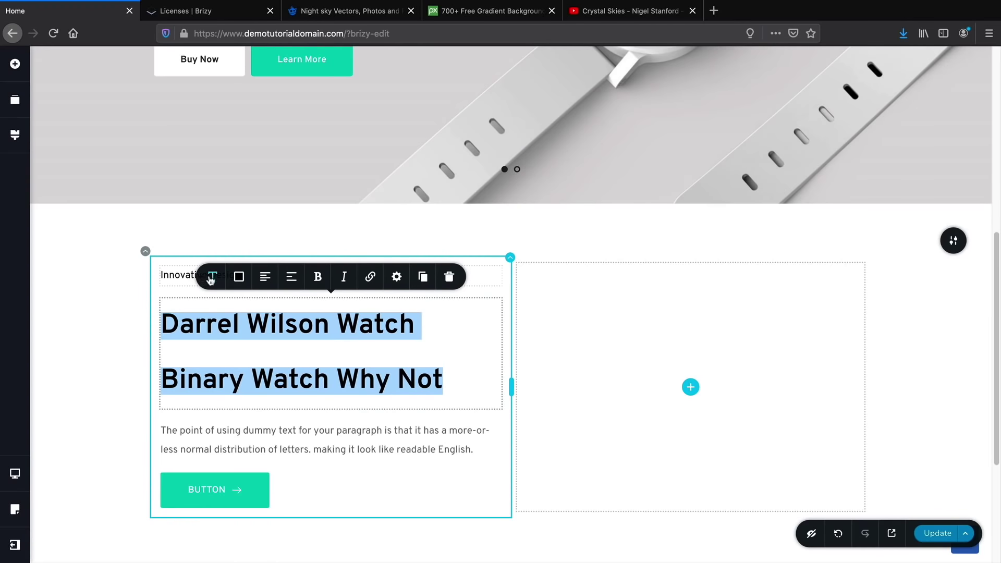
# Step: Set the heading font to Poppins
pyautogui.click(212, 277)
pyautogui.click(143, 133)
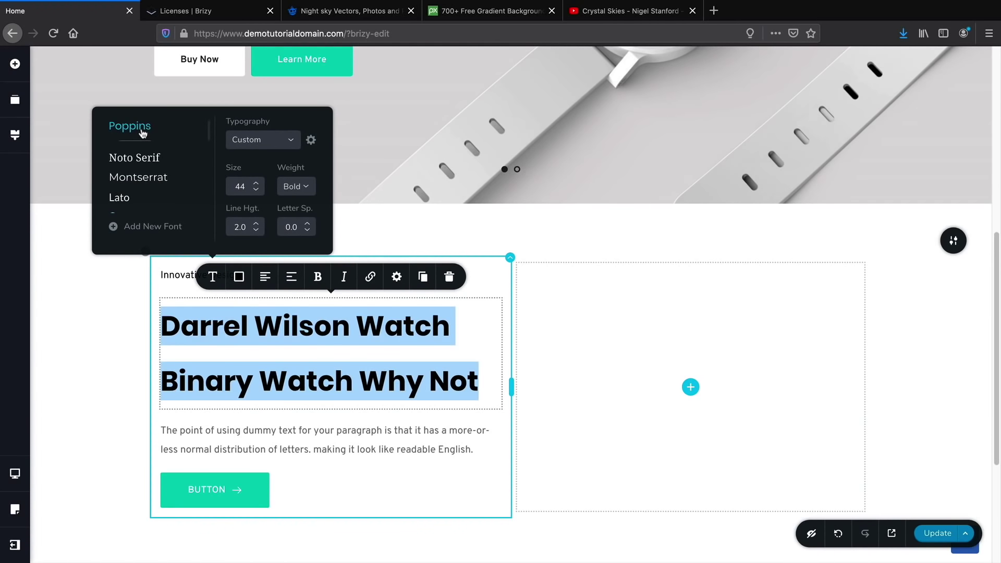
pyautogui.click(350, 346)
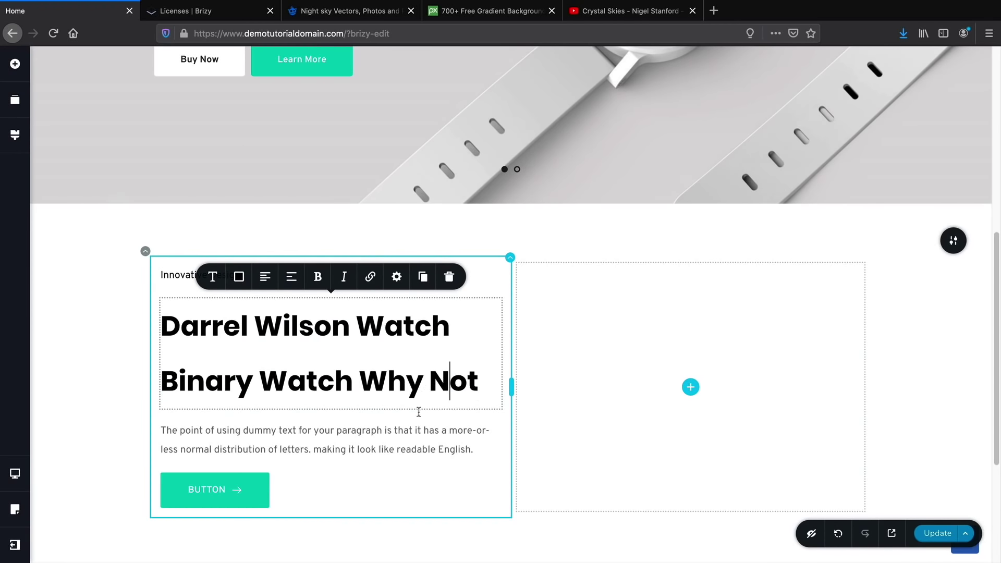
# Step: Widen the letter spacing of the 'Innovative Design' line by four steps
pyautogui.tripleClick(390, 438)
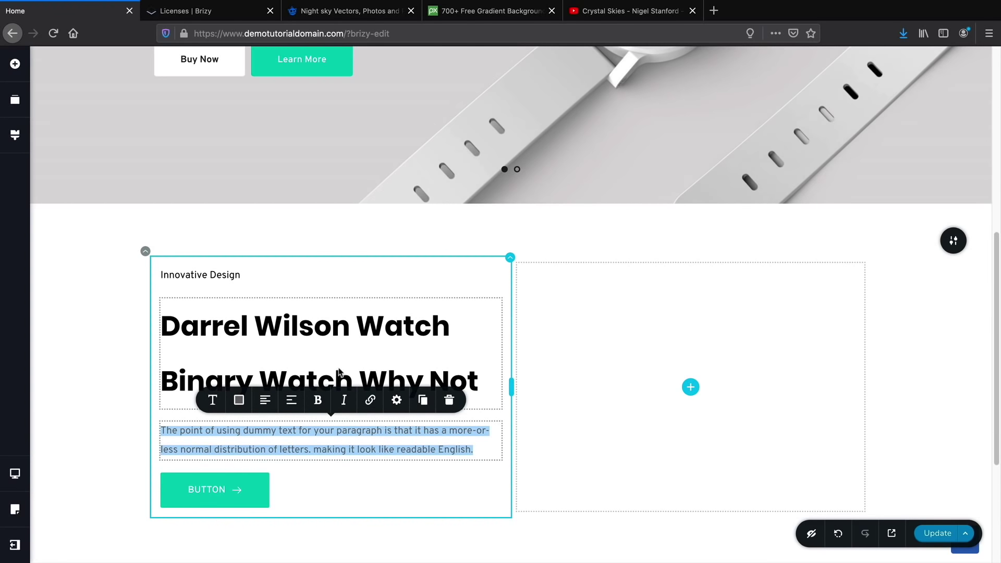
pyautogui.tripleClick(199, 278)
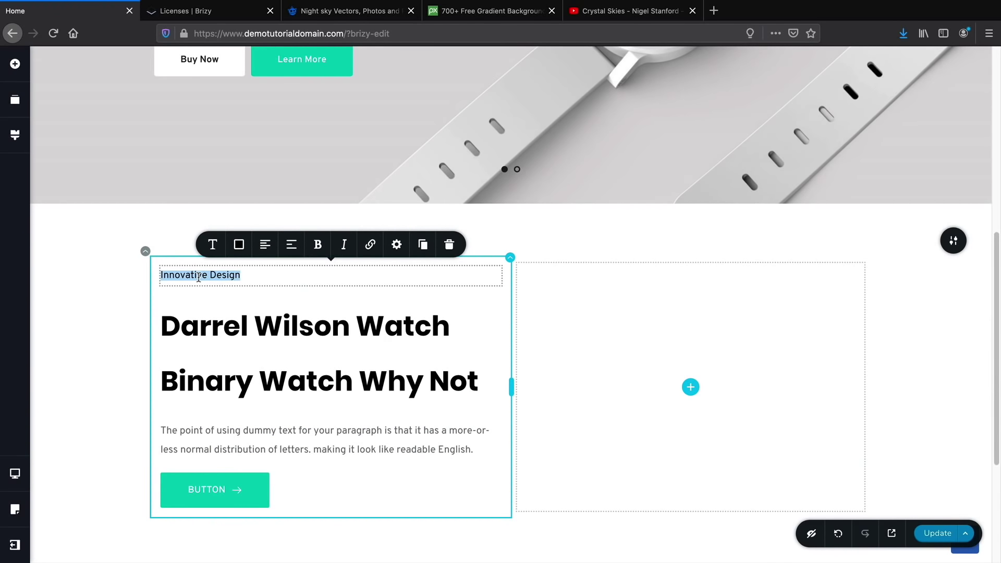
pyautogui.click(213, 244)
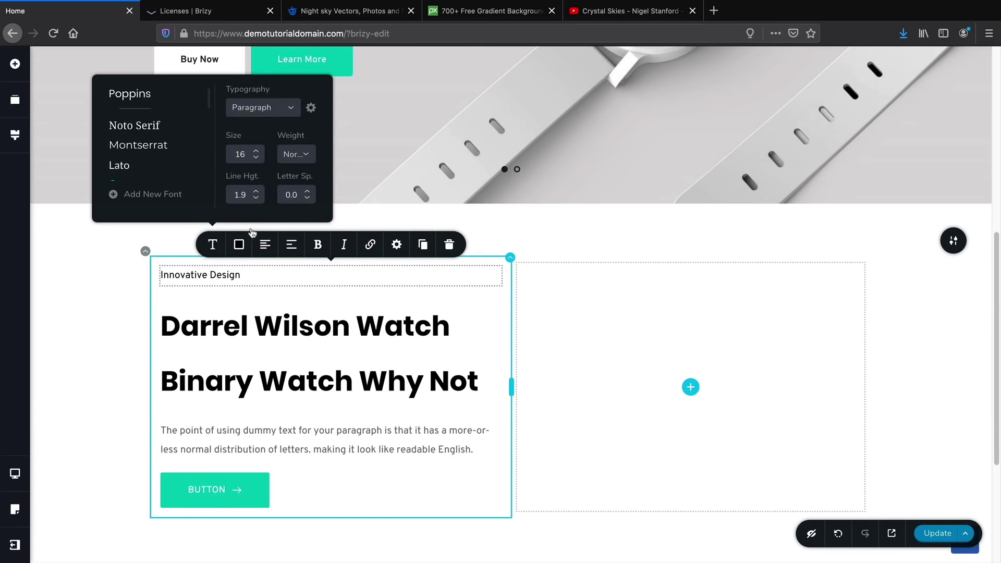
pyautogui.click(307, 191)
pyautogui.click(307, 192)
pyautogui.click(307, 192)
pyautogui.click(307, 191)
pyautogui.click(581, 368)
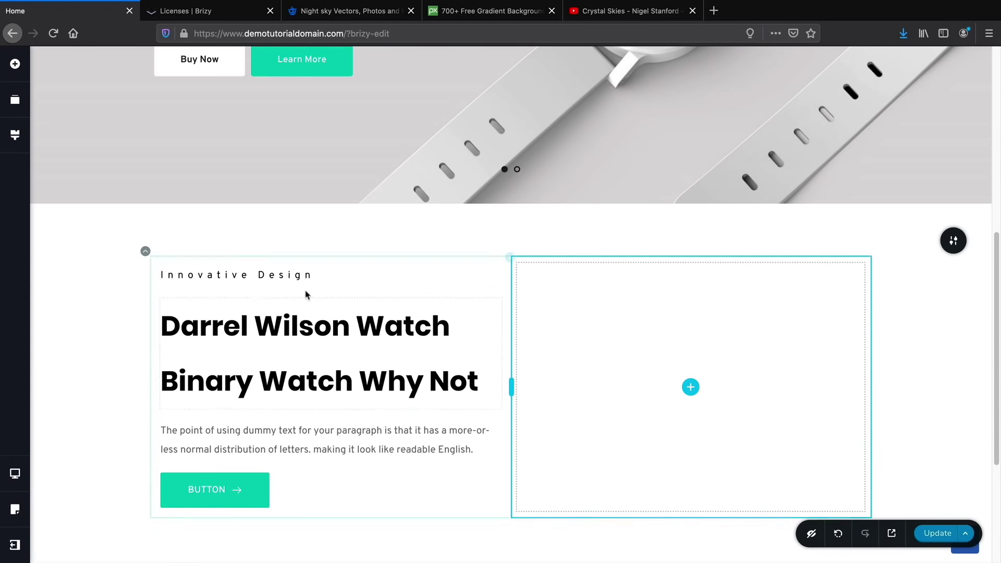
# Step: Append 'we just need to add one more line!' to the end of the paragraph
pyautogui.scroll(-1, 281, 326)
pyautogui.scroll(3, 281, 323)
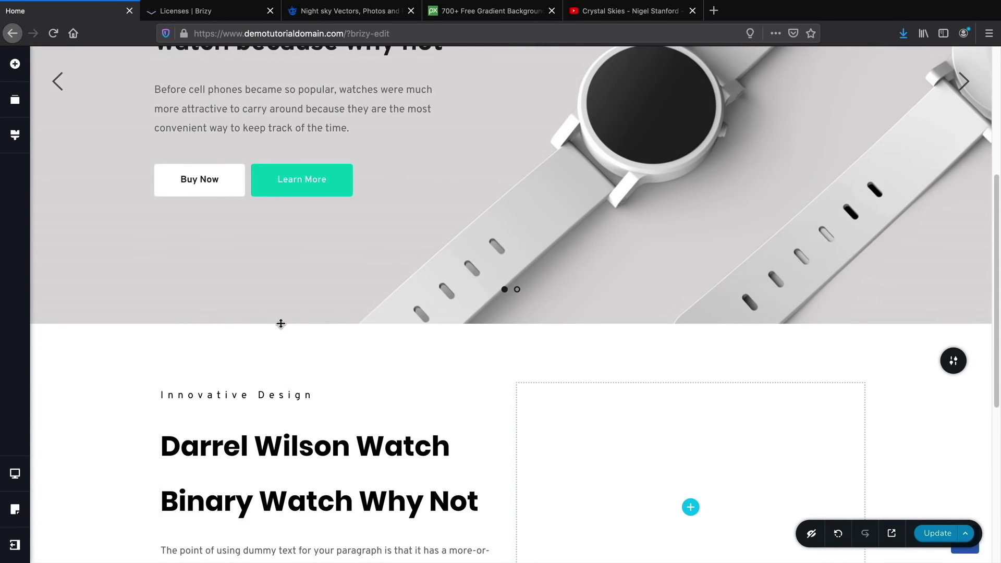
pyautogui.scroll(-1, 280, 323)
pyautogui.click(475, 502)
pyautogui.write('we just need to add one more line!')
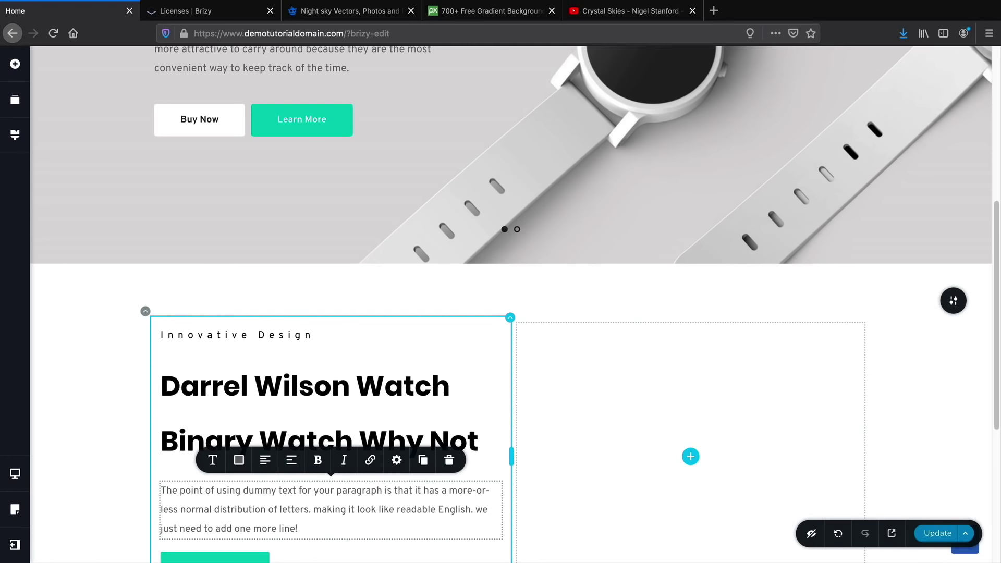
pyautogui.scroll(-3, 475, 450)
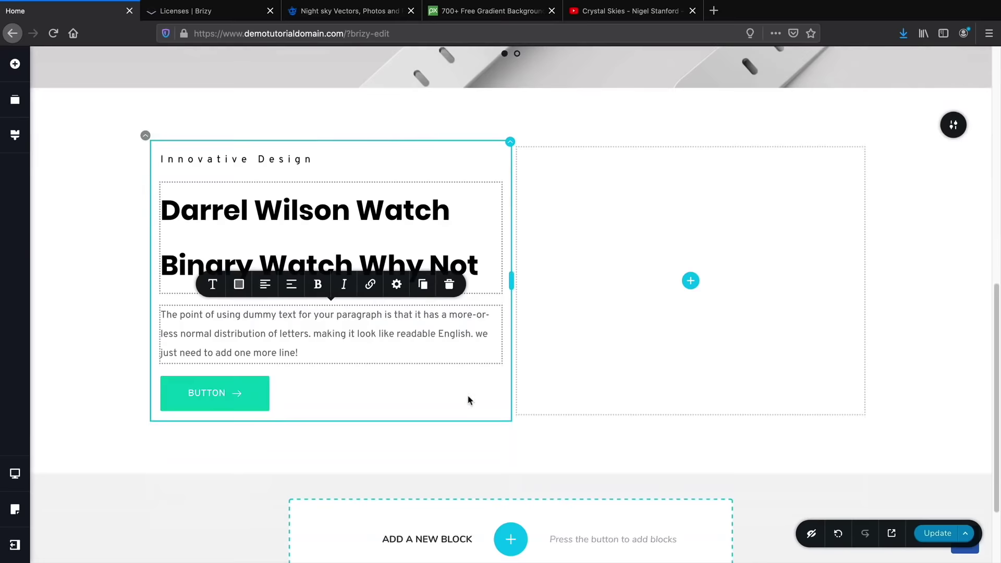
pyautogui.scroll(1, 728, 240)
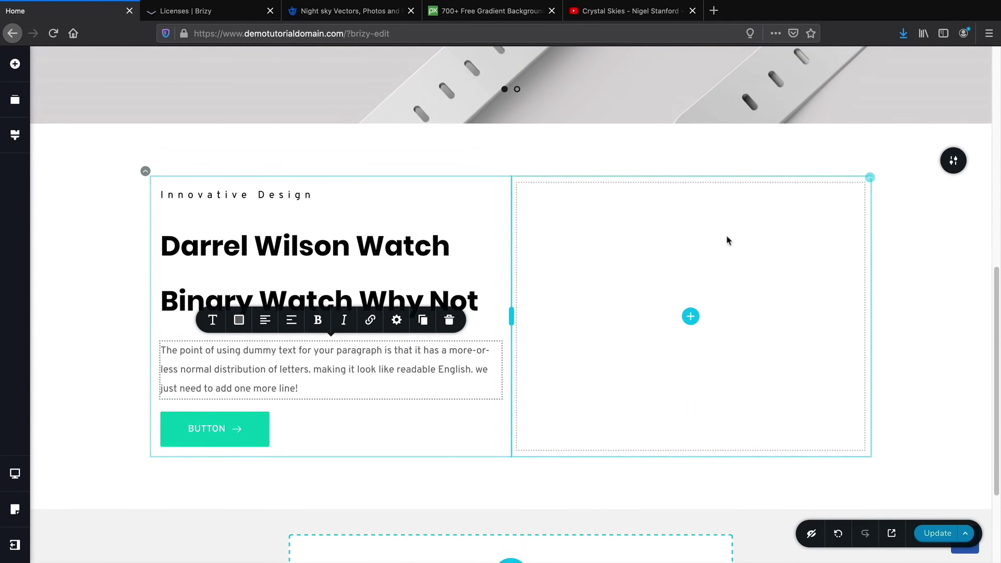
pyautogui.click(953, 162)
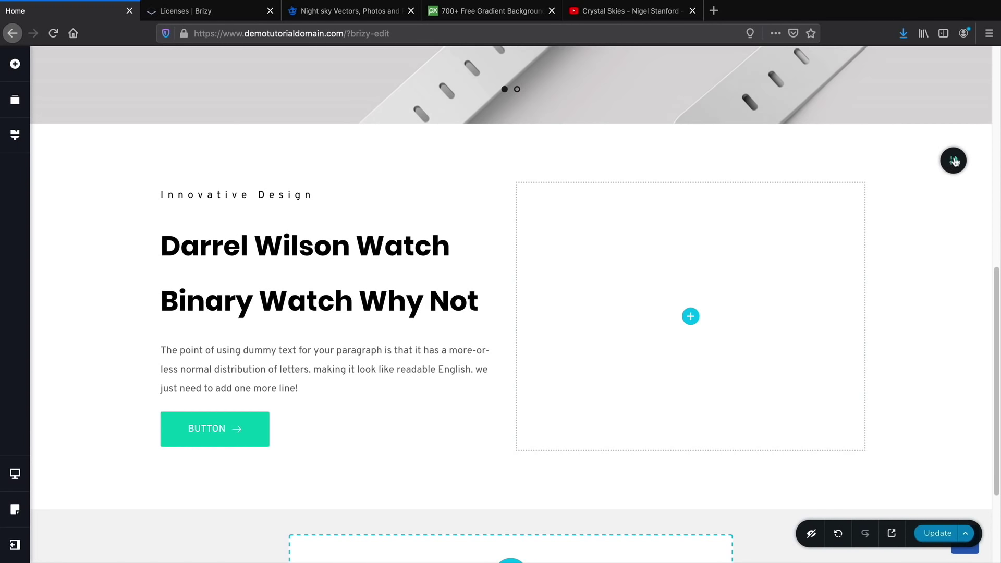
# Step: Make the white watch photo (d03-Img-Bg-Watches) the section's background image
pyautogui.click(952, 160)
pyautogui.click(792, 161)
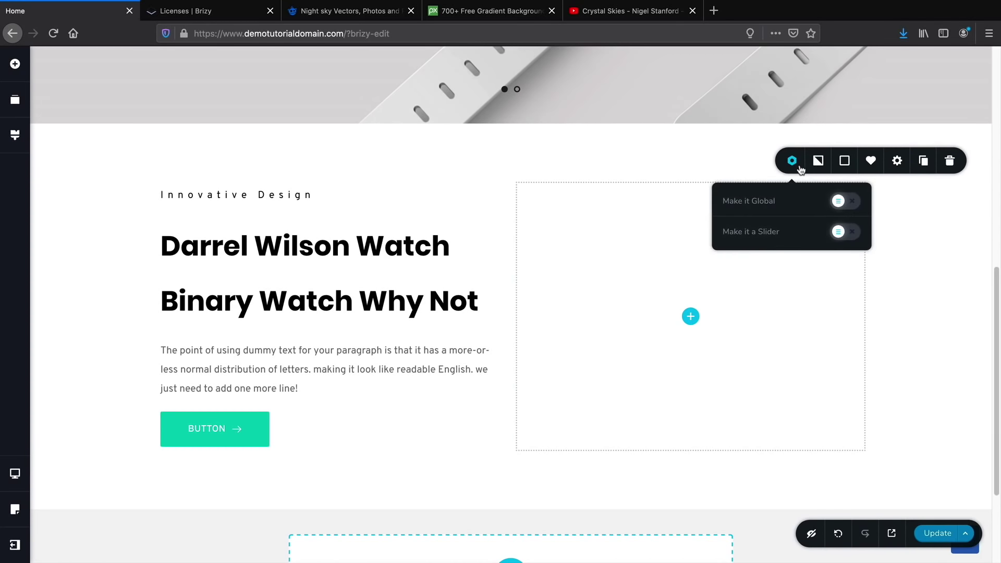
pyautogui.click(817, 162)
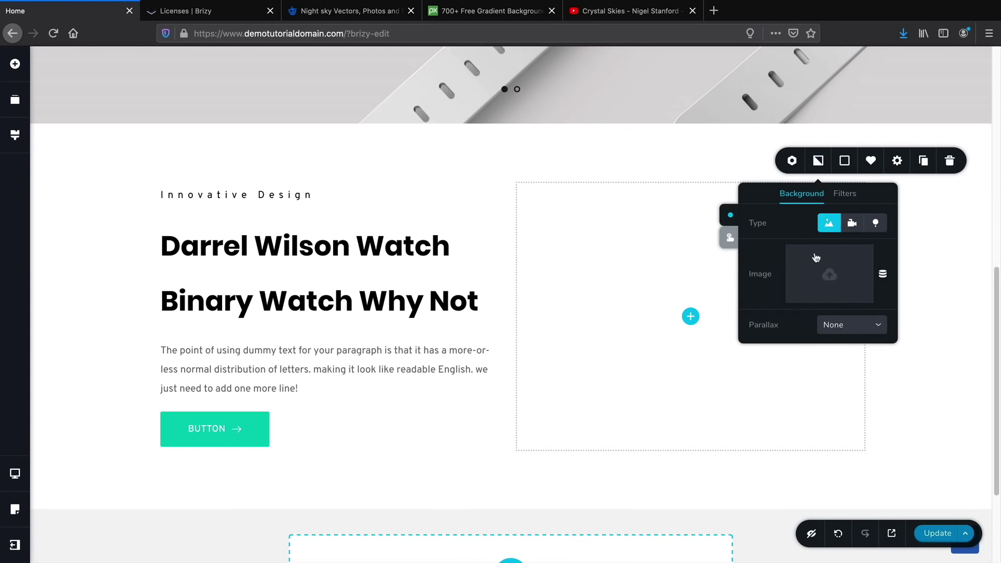
pyautogui.click(828, 273)
pyautogui.click(407, 200)
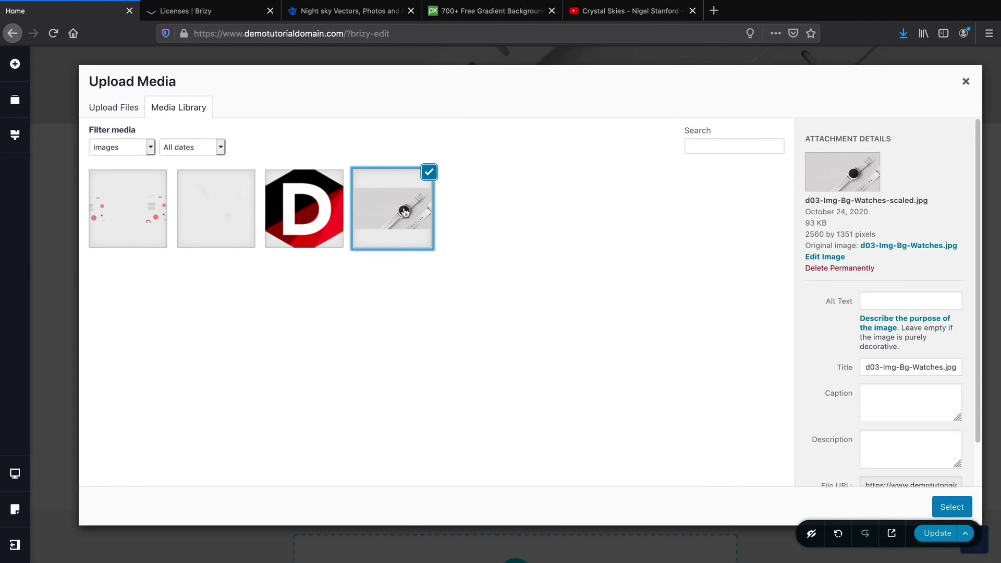
pyautogui.click(935, 507)
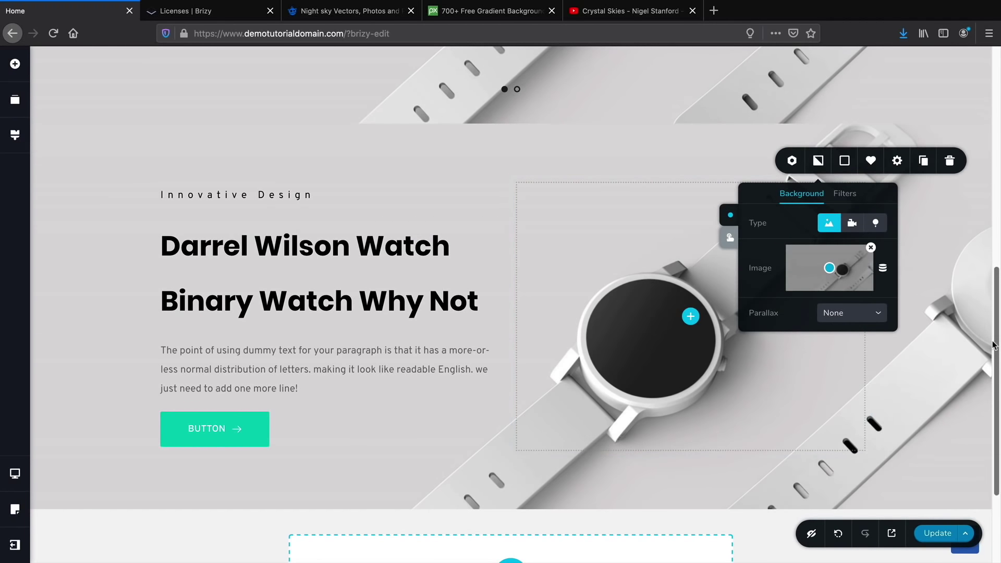
pyautogui.click(932, 351)
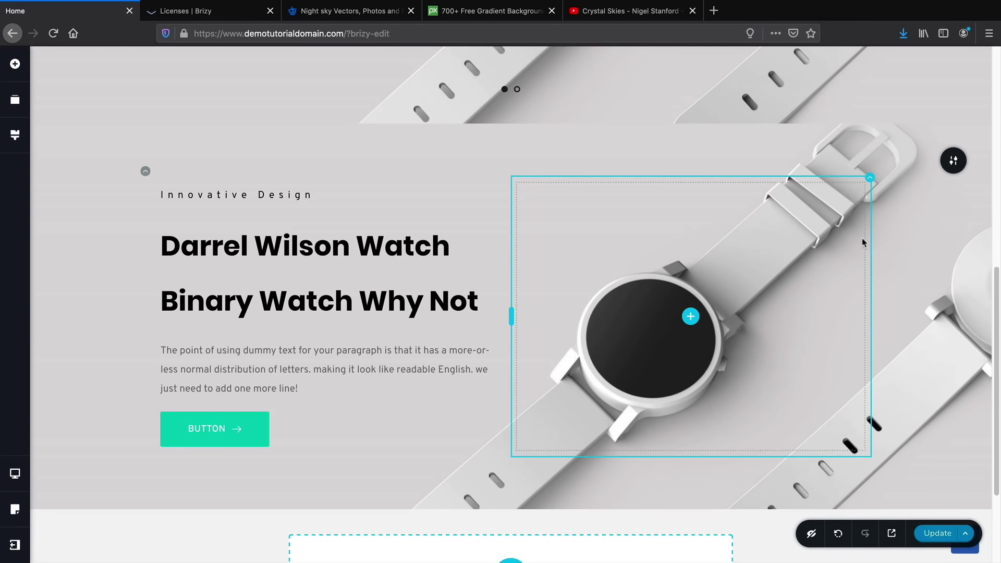
# Step: Drag the section padding to about 199 px top and 258 px bottom
pyautogui.scroll(2, 801, 287)
pyautogui.scroll(-2, 814, 286)
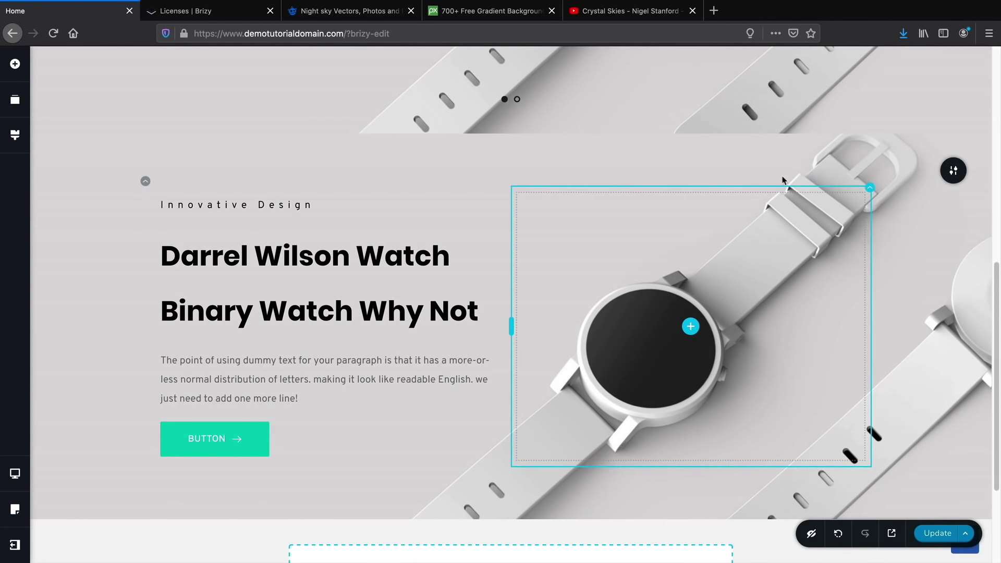
pyautogui.moveTo(430, 166); pyautogui.dragTo(436, 229)
pyautogui.scroll(-5, 435, 237)
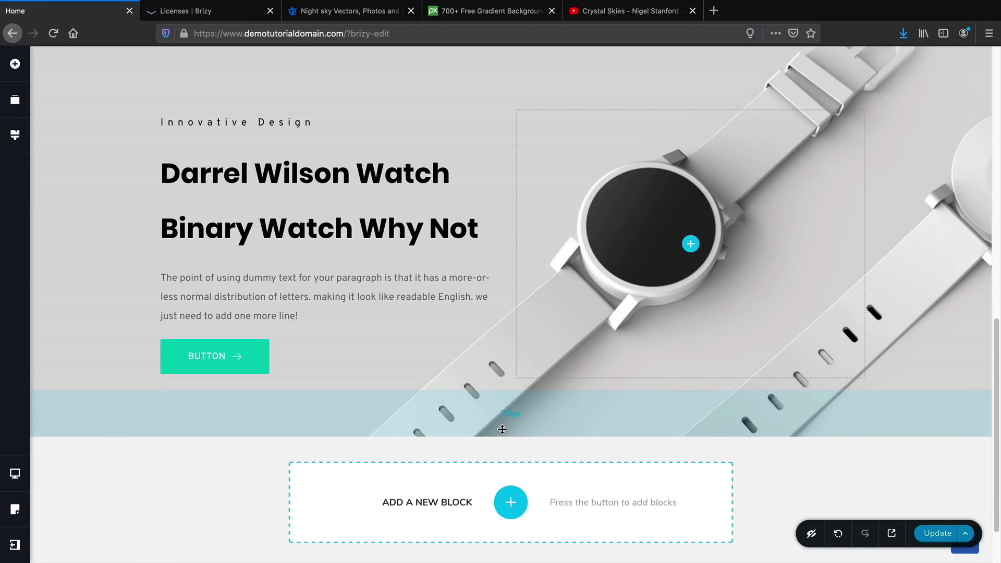
pyautogui.moveTo(501, 429)
pyautogui.mouseDown()
pyautogui.moveTo(508, 529)
pyautogui.moveTo(498, 474)
pyautogui.moveTo(486, 477)
pyautogui.moveTo(500, 443)
pyautogui.mouseUp()
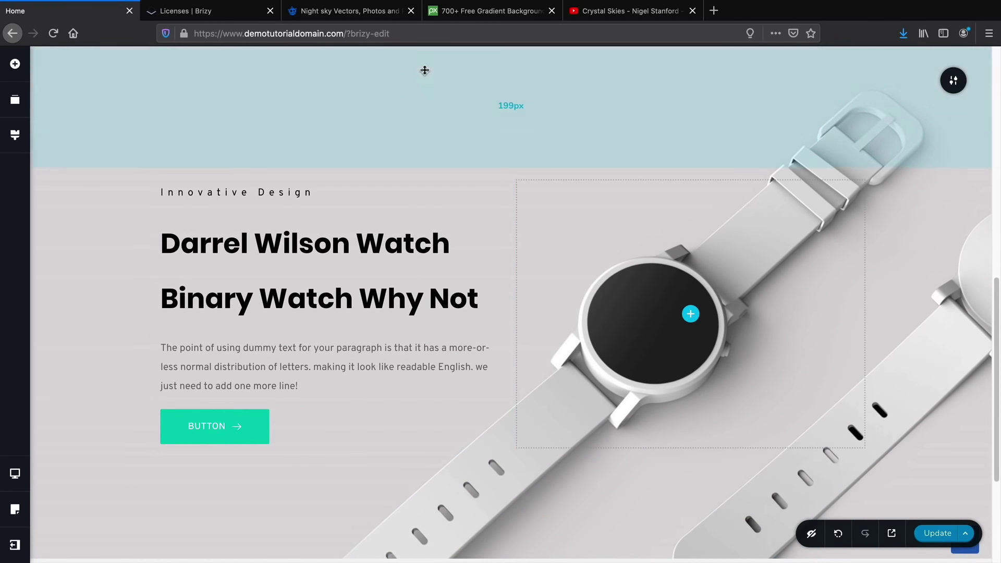
pyautogui.moveTo(432, 92); pyautogui.dragTo(432, 89)
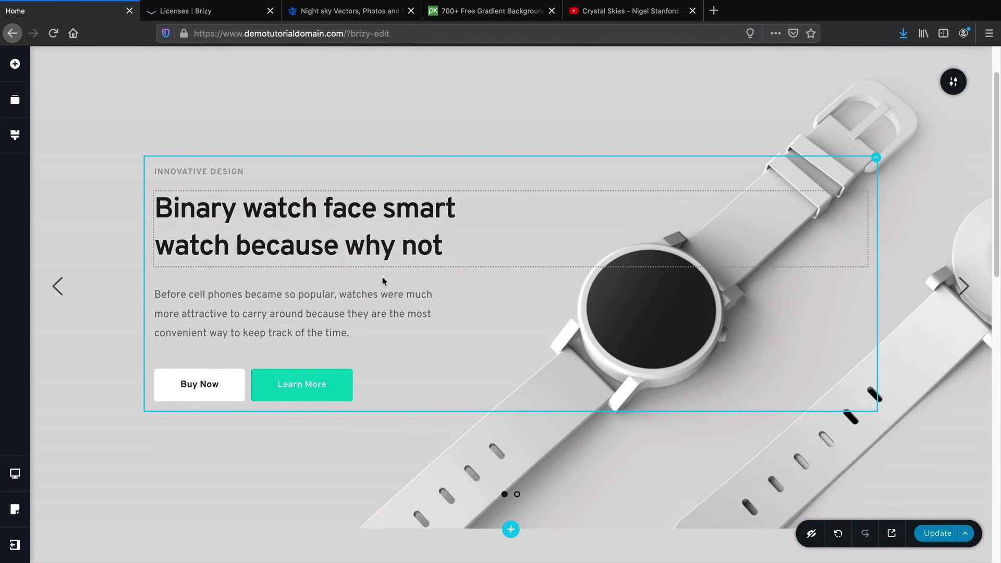
# Step: Set the Darrel Wilson Watch heading's line height to 1.5
pyautogui.scroll(-7, 382, 281)
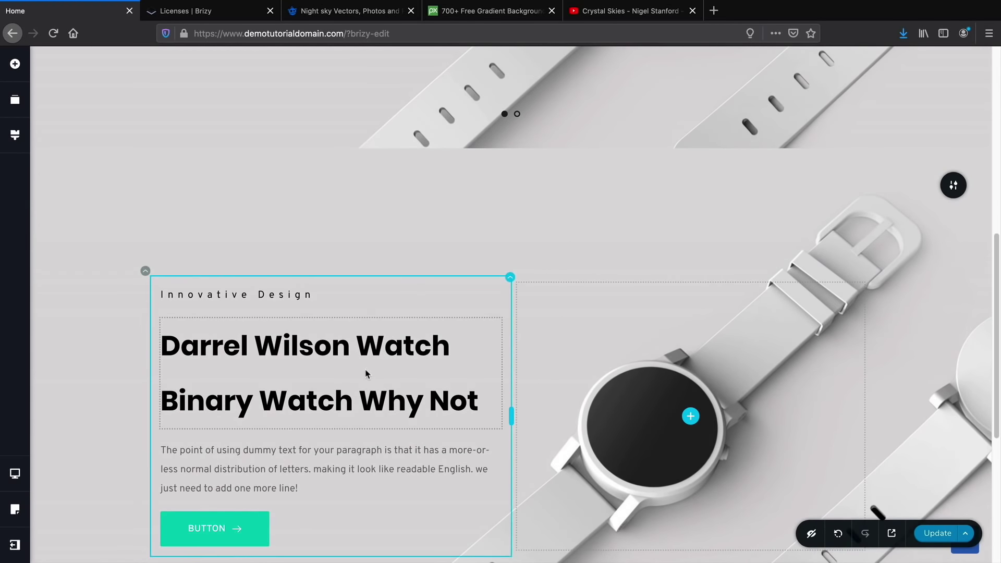
pyautogui.click(339, 379)
pyautogui.tripleClick(332, 362)
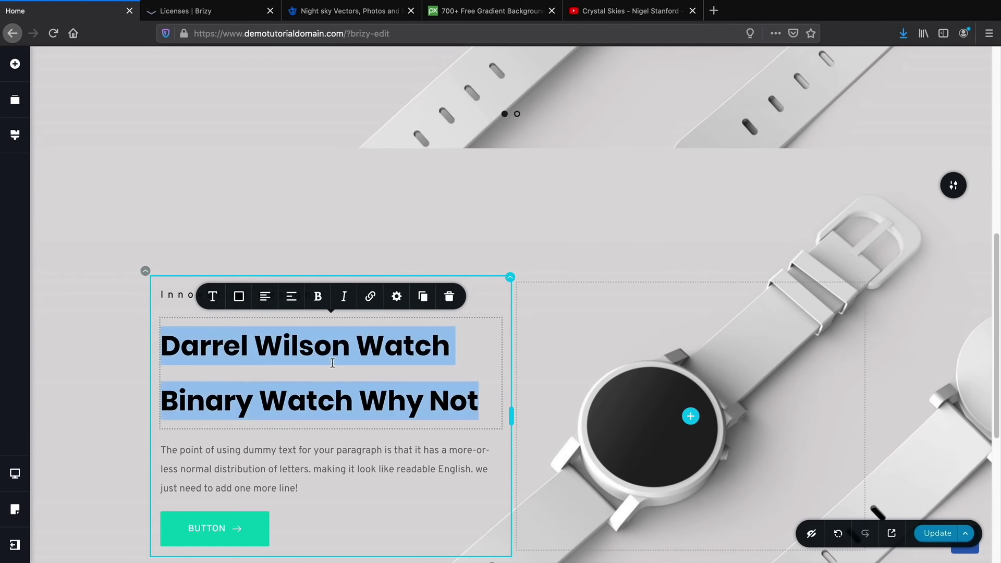
pyautogui.click(214, 300)
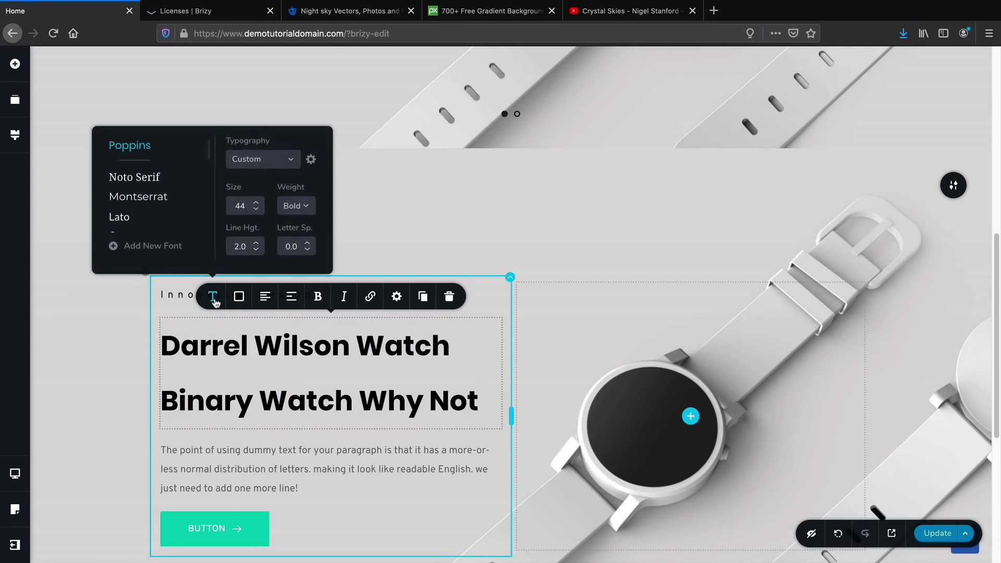
pyautogui.click(255, 251)
pyautogui.click(255, 251)
pyautogui.click(256, 251)
pyautogui.click(256, 251)
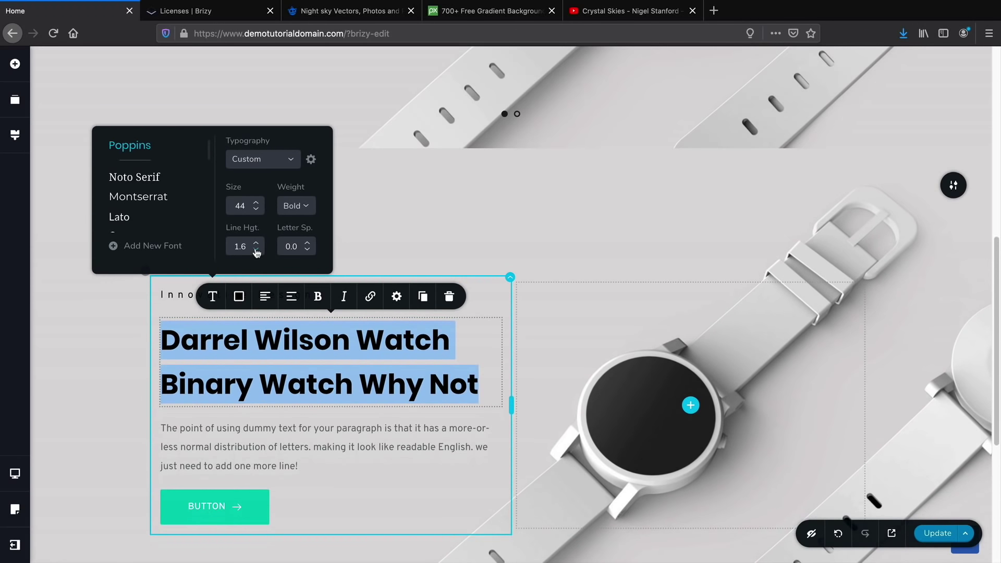
pyautogui.click(255, 251)
pyautogui.click(256, 251)
pyautogui.click(256, 250)
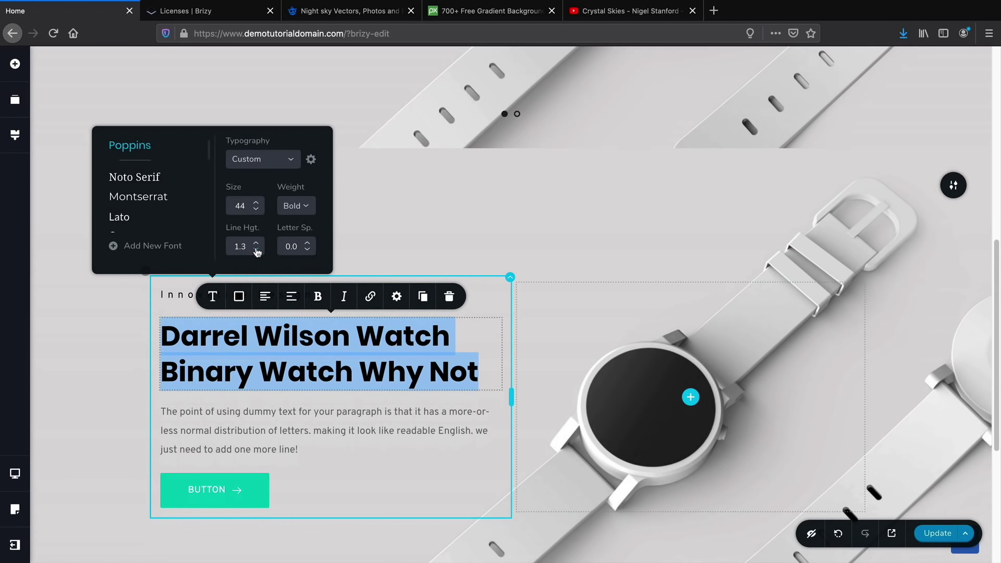
pyautogui.click(256, 251)
pyautogui.click(256, 251)
pyautogui.click(256, 250)
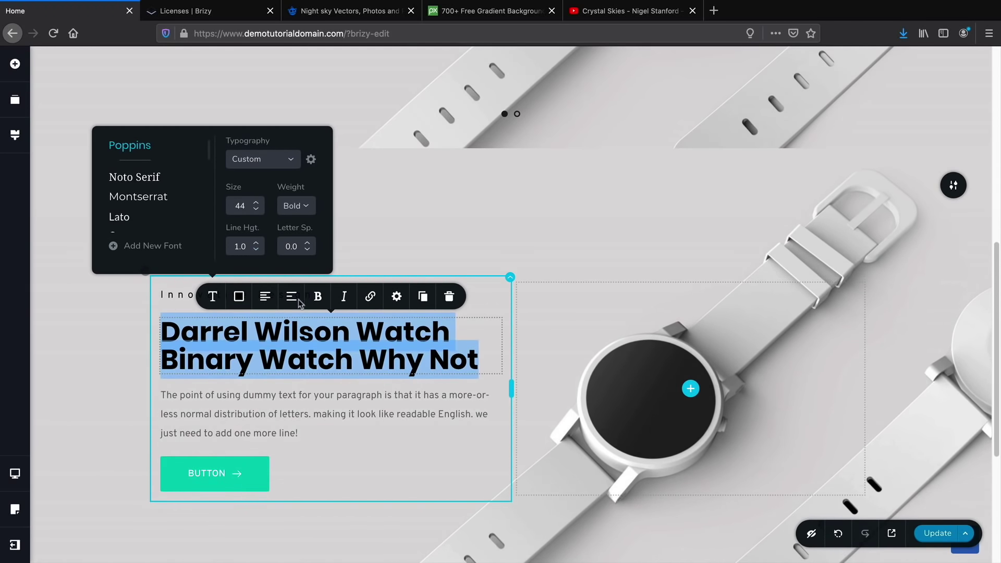
pyautogui.click(258, 242)
pyautogui.click(258, 242)
pyautogui.click(258, 242)
pyautogui.click(258, 242)
pyautogui.click(258, 242)
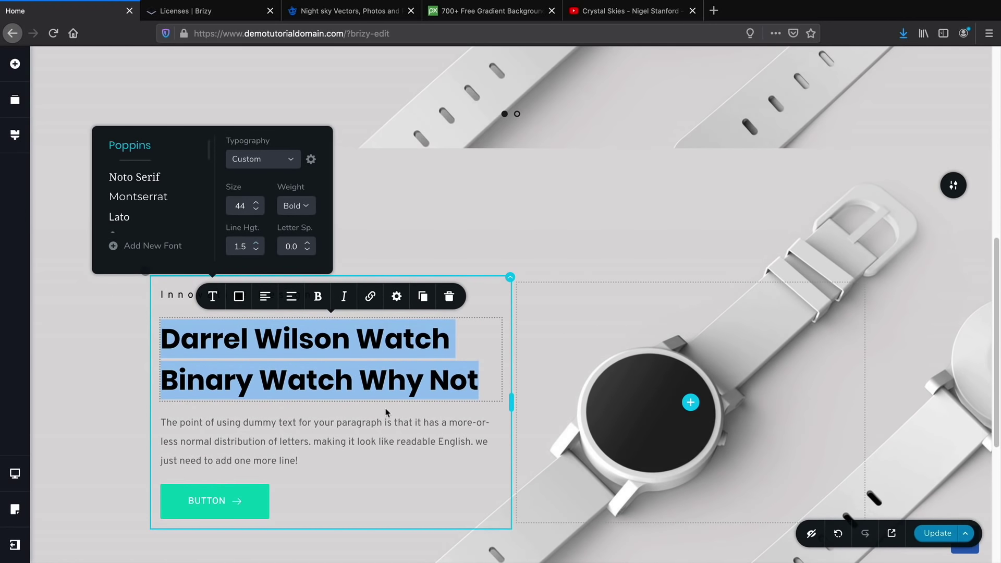
pyautogui.click(498, 423)
# Step: Scroll over the section and open the Add Elements list
pyautogui.scroll(-2, 499, 422)
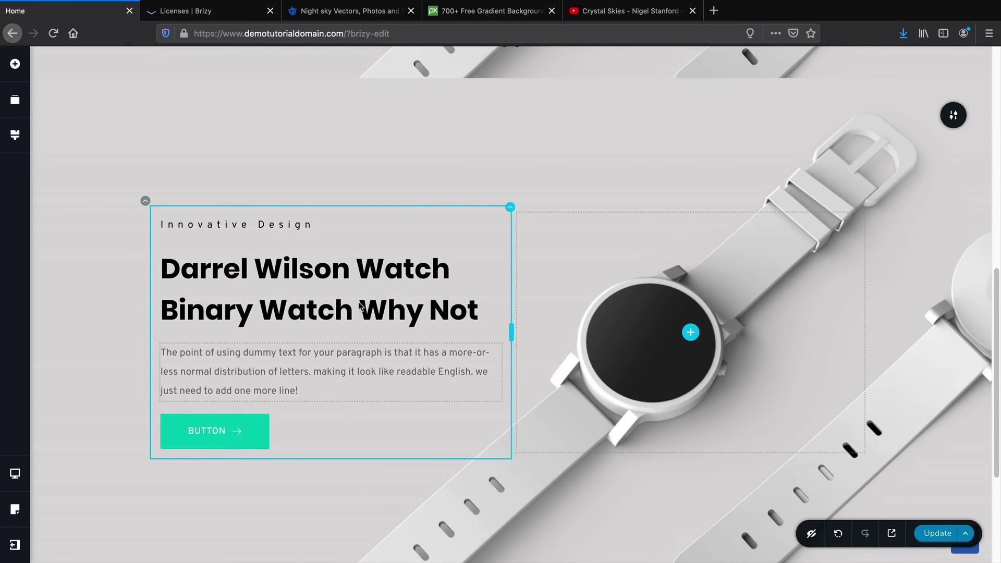
pyautogui.scroll(6, 352, 296)
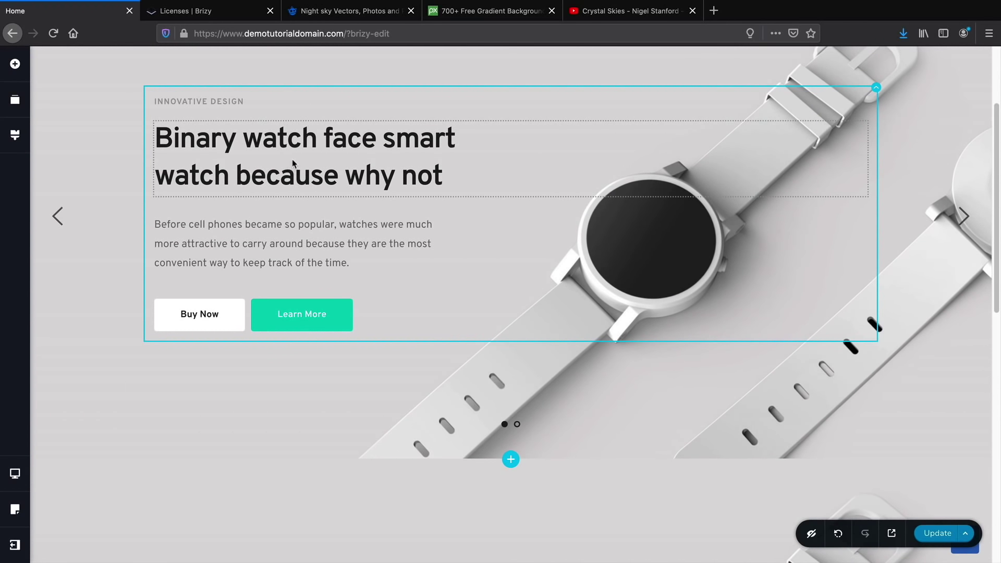
pyautogui.scroll(-5, 302, 177)
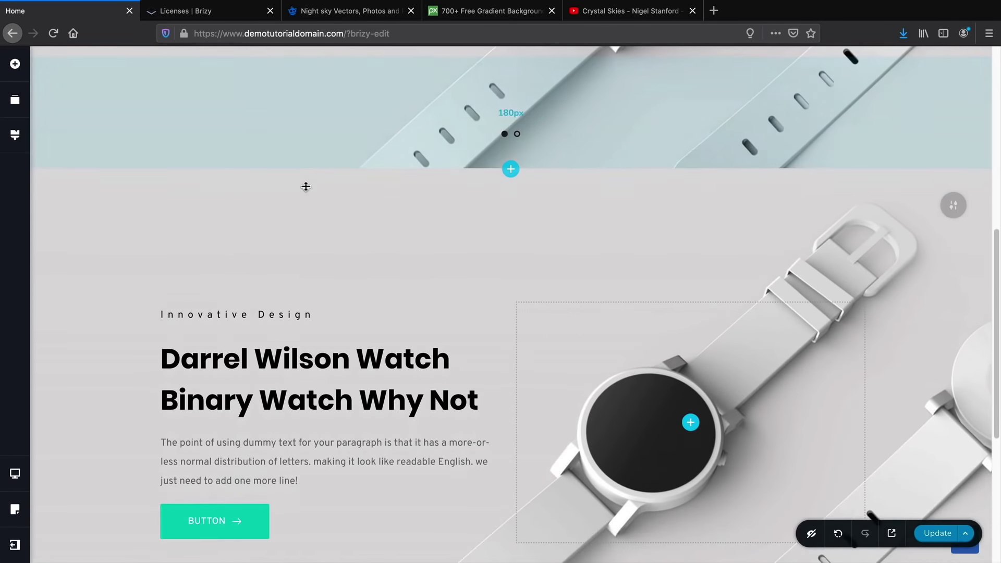
pyautogui.scroll(-2, 305, 186)
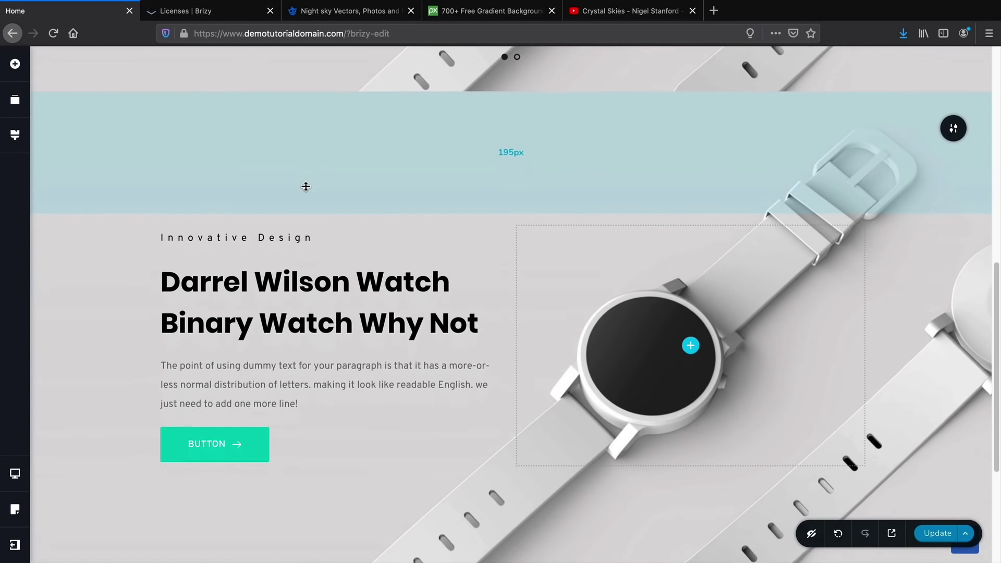
pyautogui.scroll(4, 342, 290)
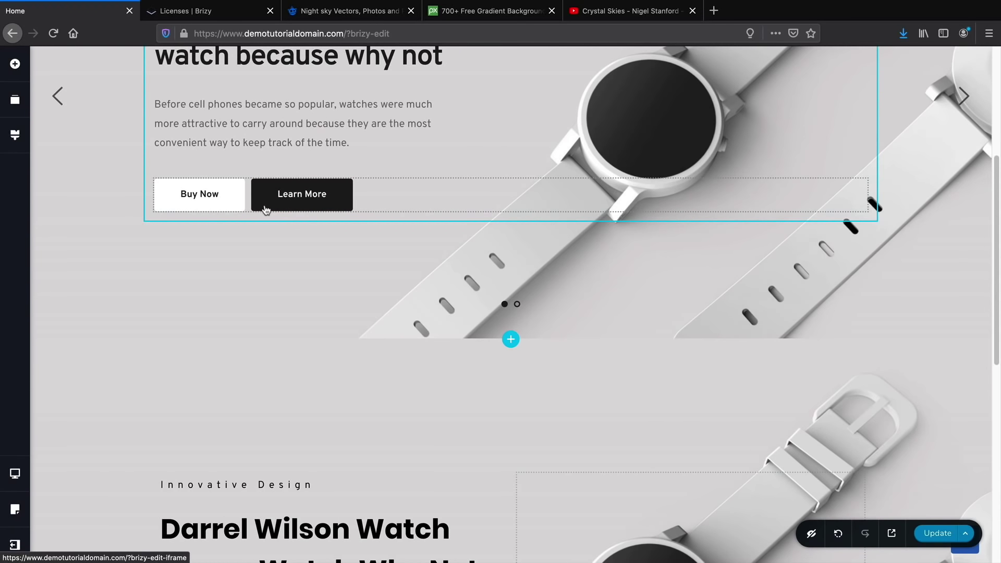
pyautogui.scroll(-5, 304, 266)
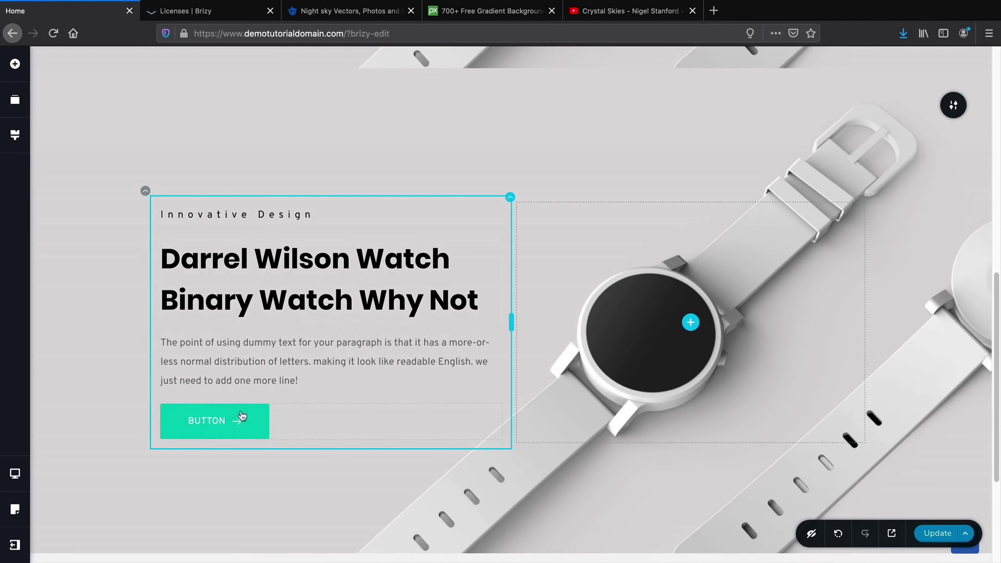
pyautogui.click(31, 68)
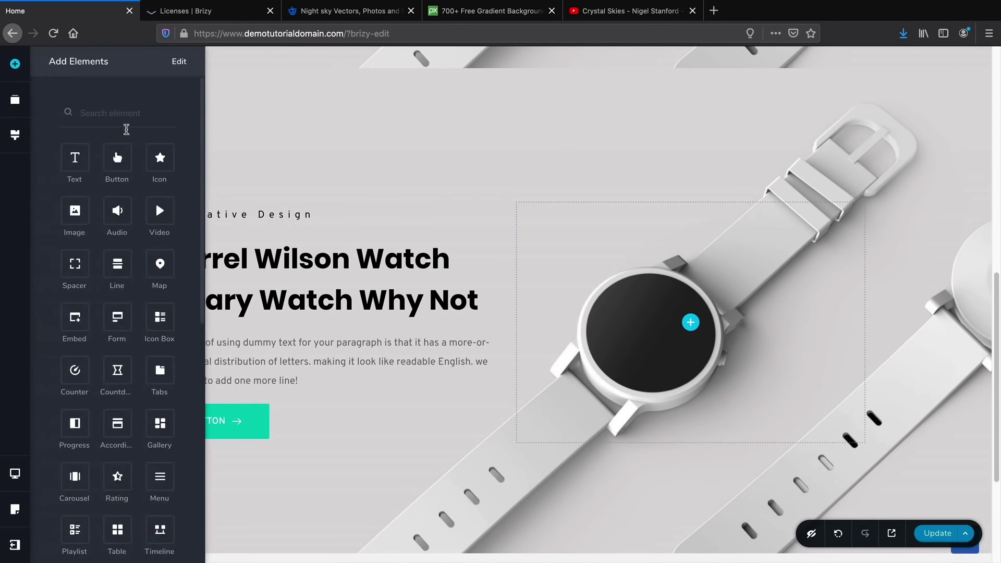
# Step: Add a Button below the paragraph, duplicate it, and delete the stray third copy
pyautogui.moveTo(117, 159); pyautogui.dragTo(308, 440)
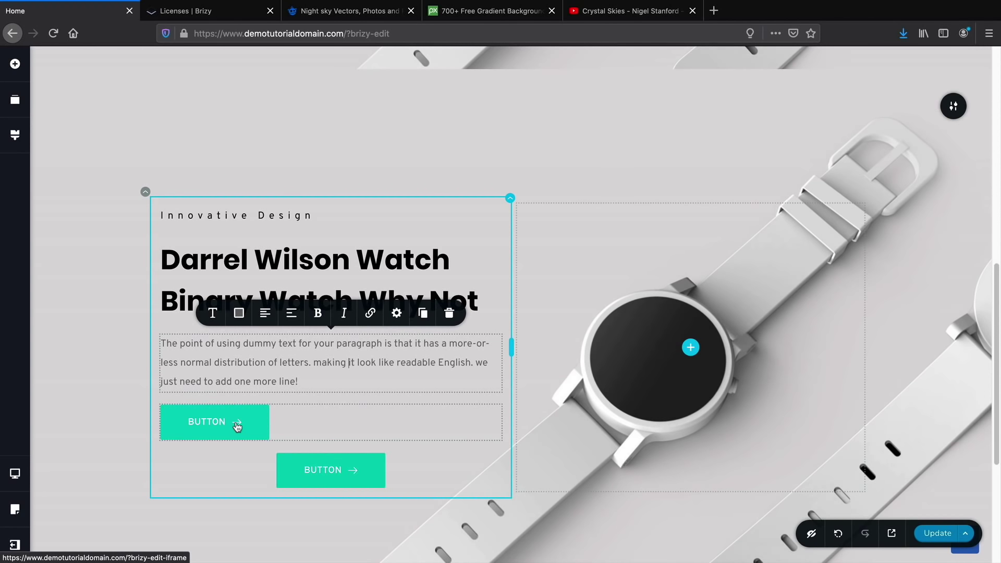
pyautogui.rightClick(226, 418)
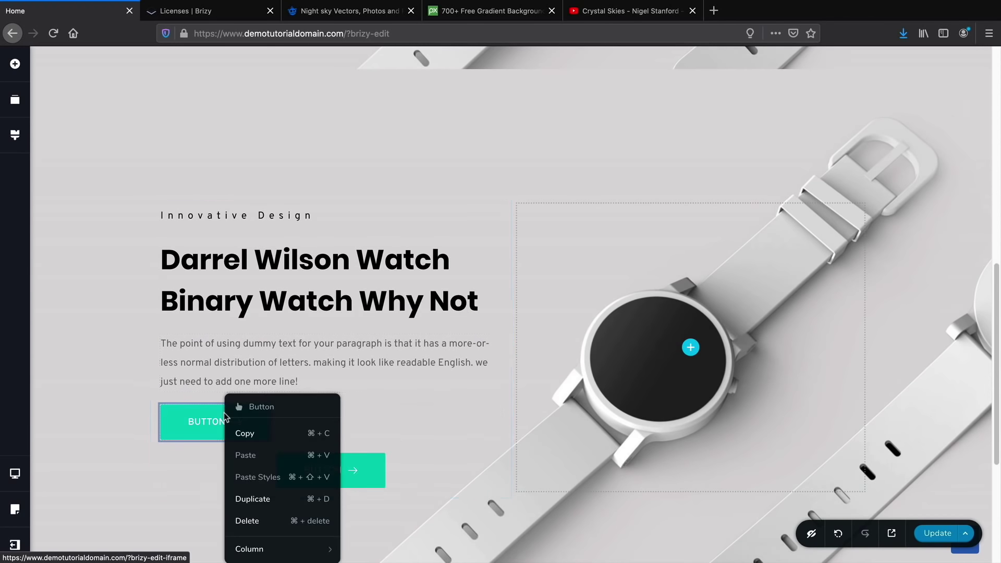
pyautogui.click(276, 498)
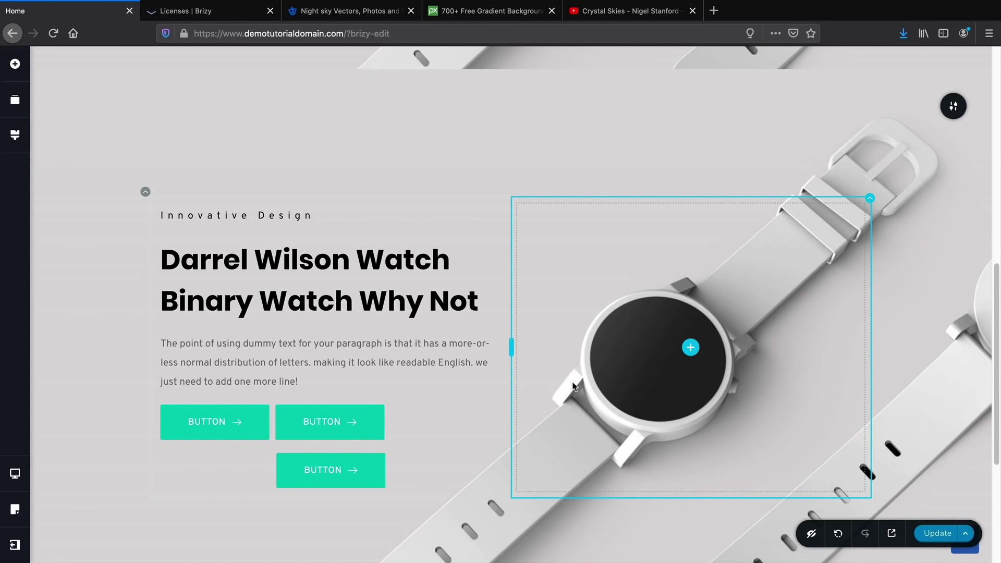
pyautogui.rightClick(338, 468)
pyautogui.click(361, 518)
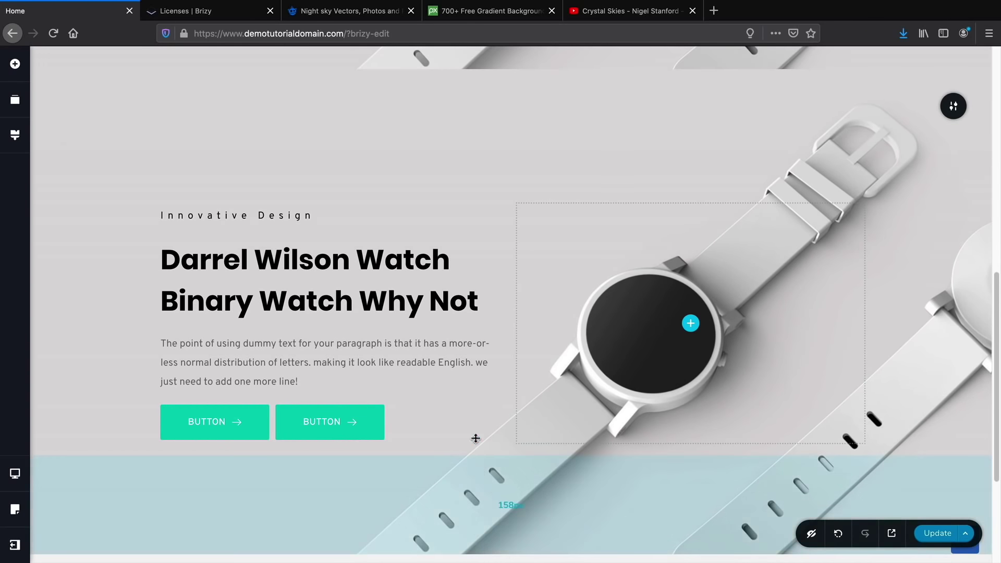
# Step: Link the second button to the site's contact page URL
pyautogui.click(334, 416)
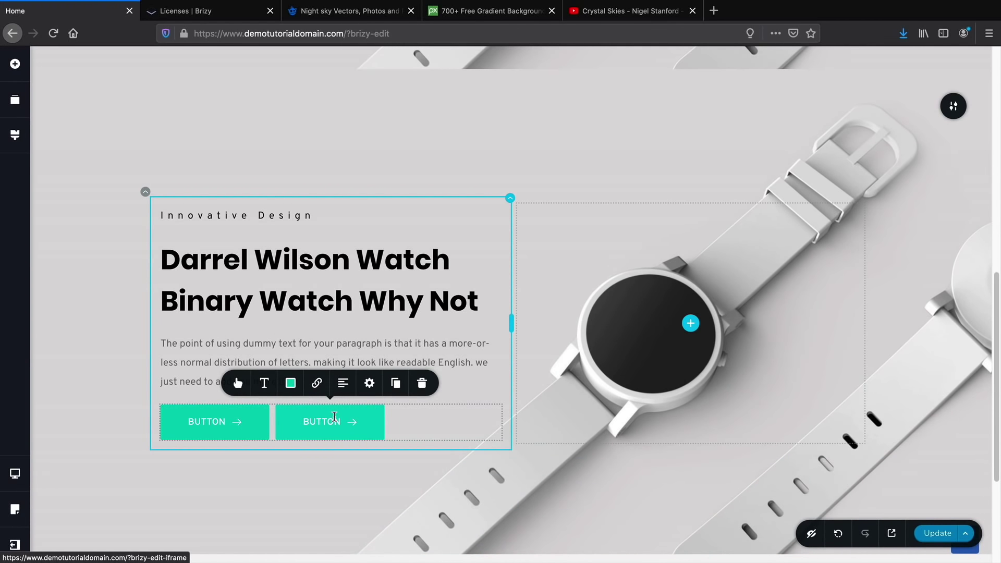
pyautogui.click(318, 384)
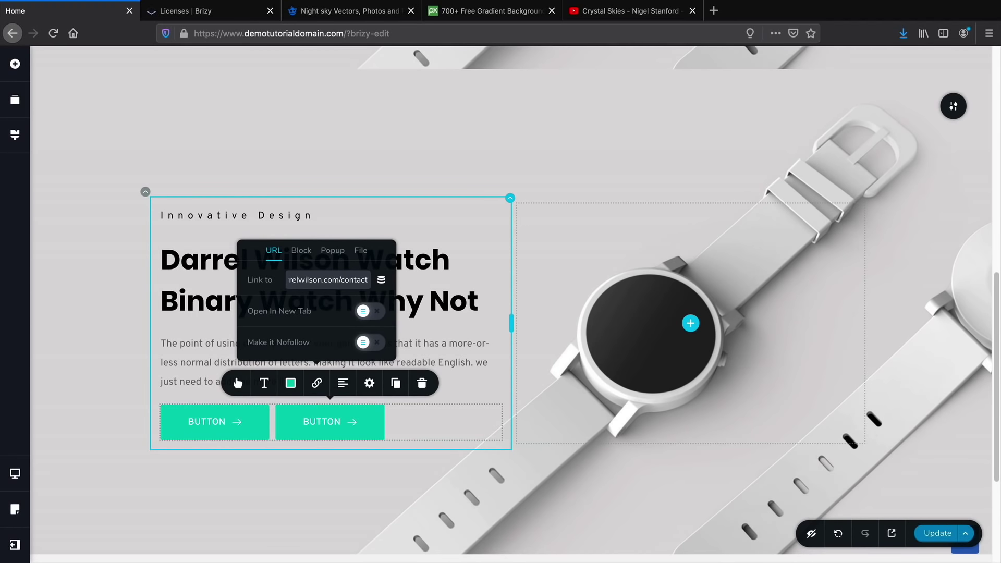
pyautogui.click(498, 328)
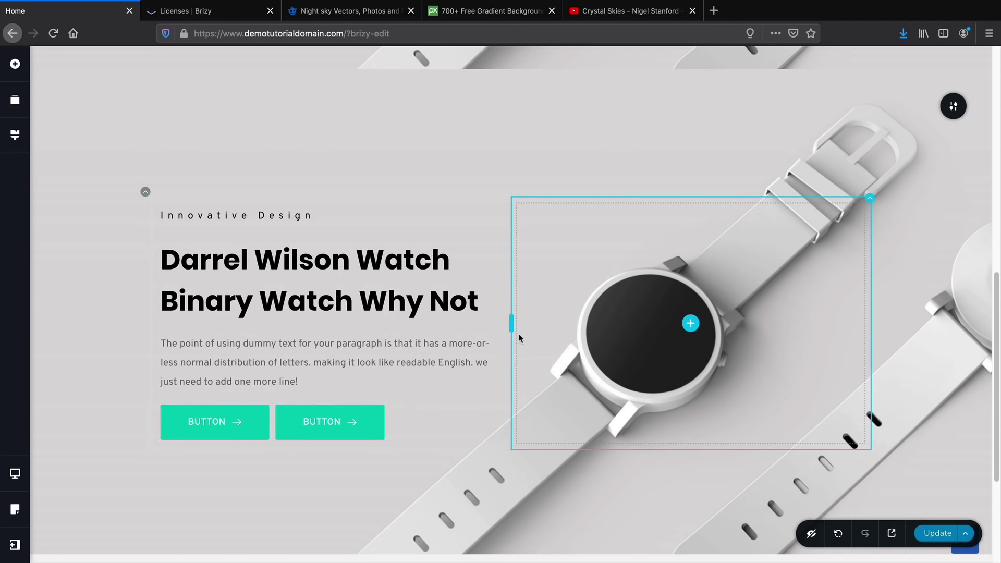
pyautogui.click(15, 64)
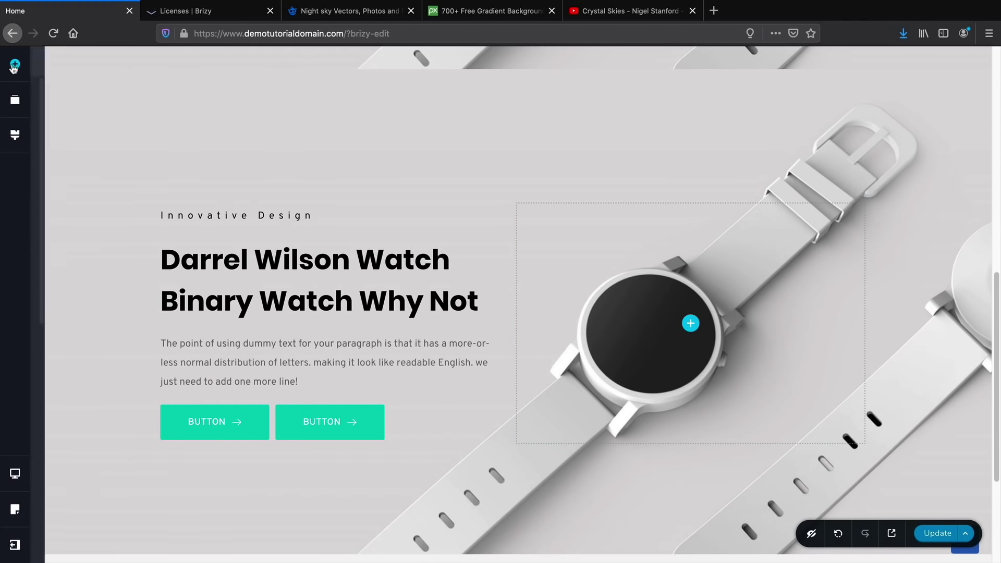
# Step: Add a Rating element above the watch image as a 2.5 badge and adjust its alignment
pyautogui.scroll(-3, 117, 328)
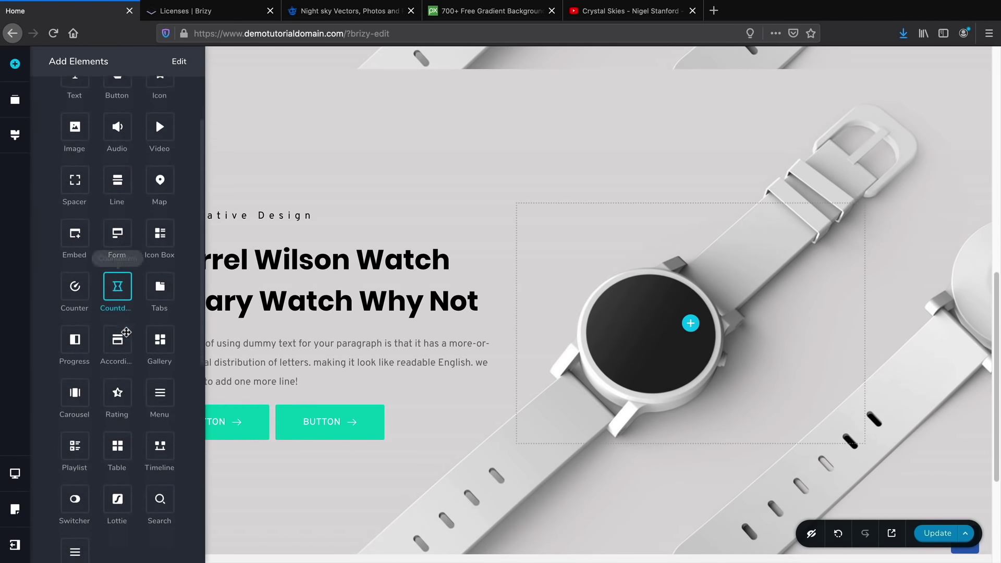
pyautogui.moveTo(120, 367); pyautogui.dragTo(449, 319)
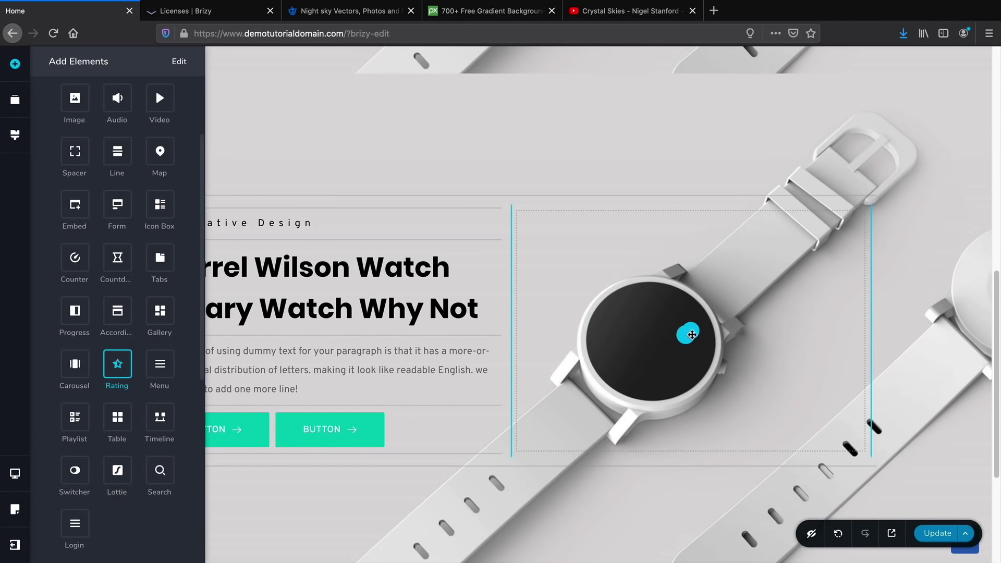
pyautogui.moveTo(691, 334); pyautogui.dragTo(689, 332)
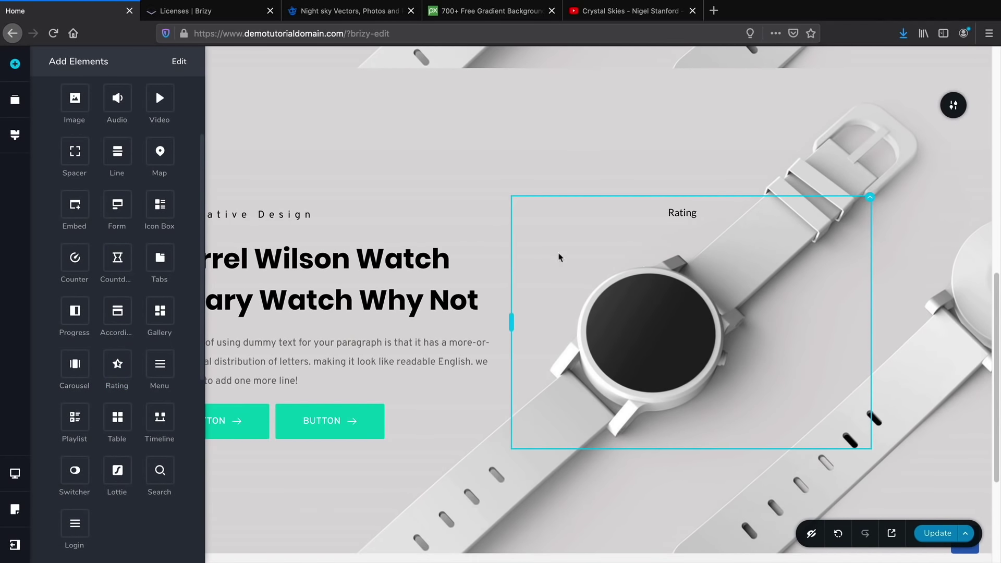
pyautogui.click(692, 216)
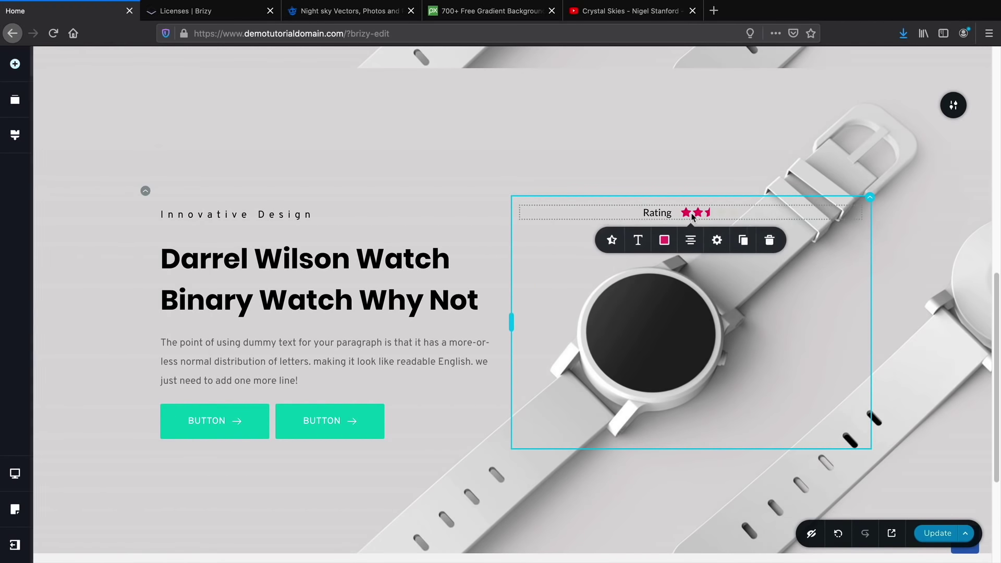
pyautogui.click(611, 240)
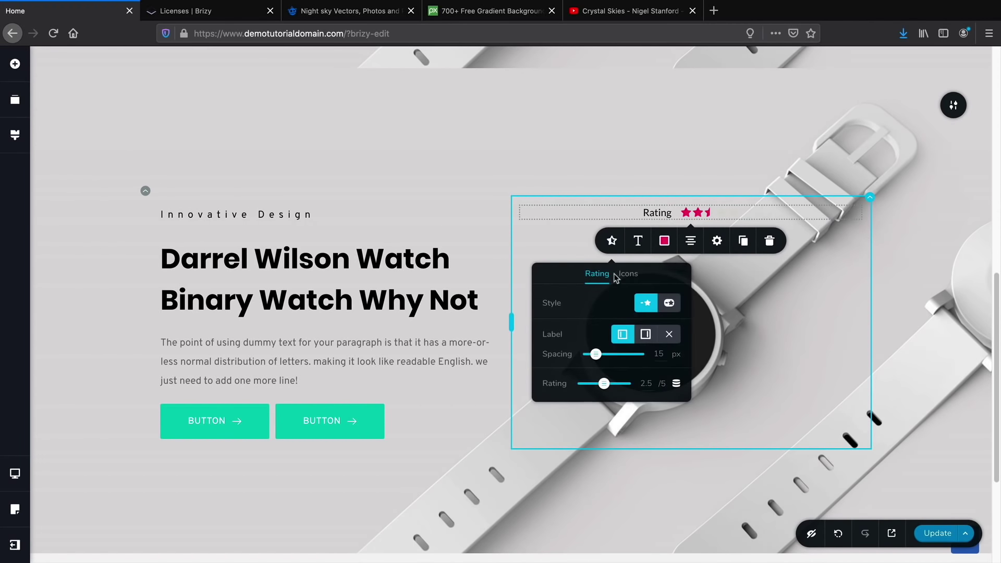
pyautogui.click(669, 303)
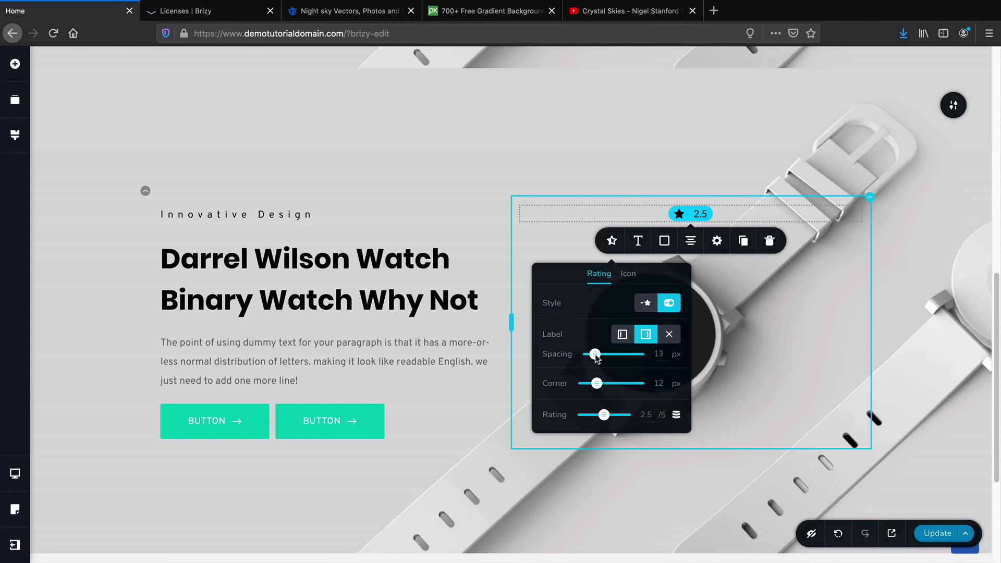
pyautogui.click(638, 240)
pyautogui.click(663, 241)
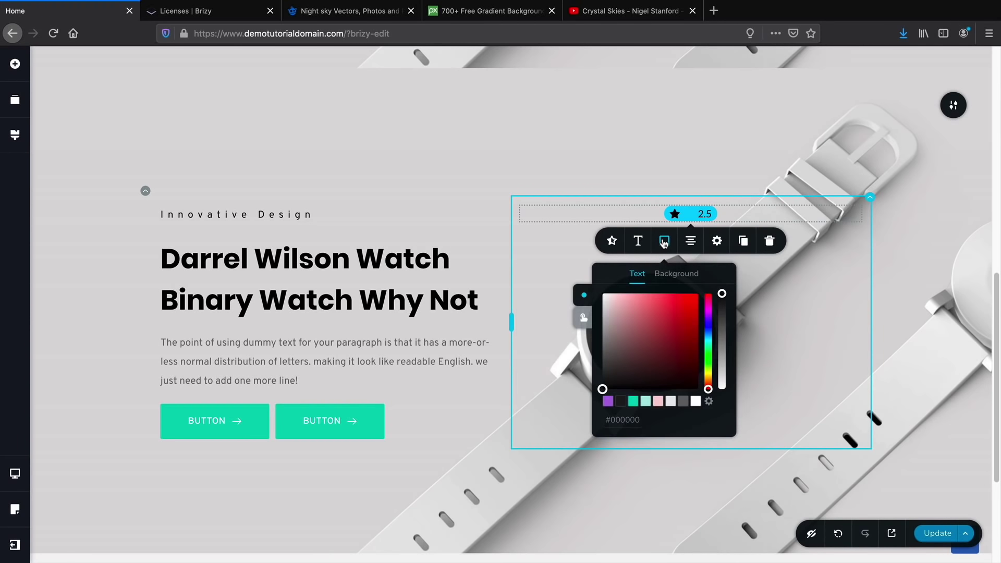
pyautogui.click(689, 241)
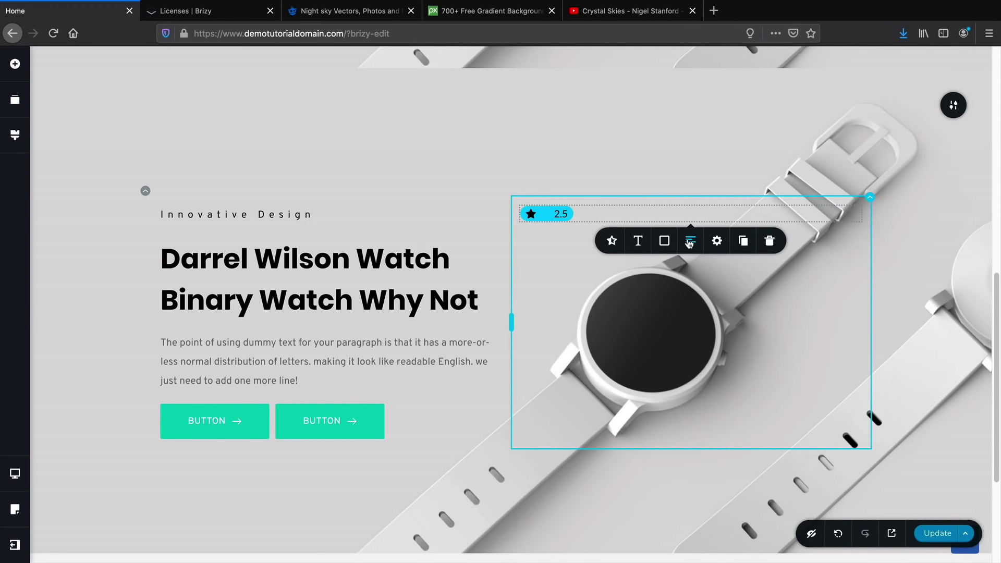
pyautogui.click(15, 63)
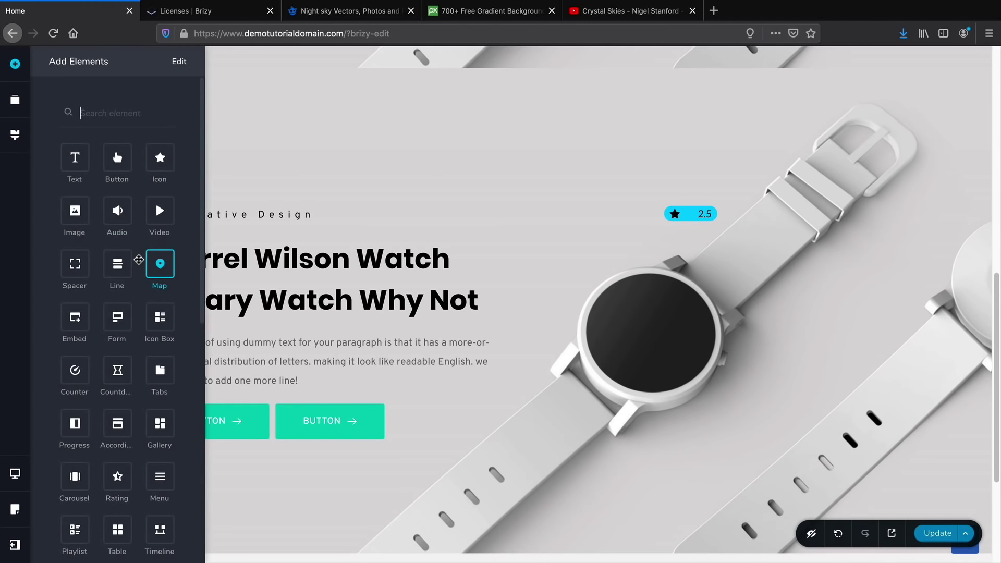
# Step: Attempt to delete the rating badge from its right-click menu
pyautogui.scroll(-3, 138, 260)
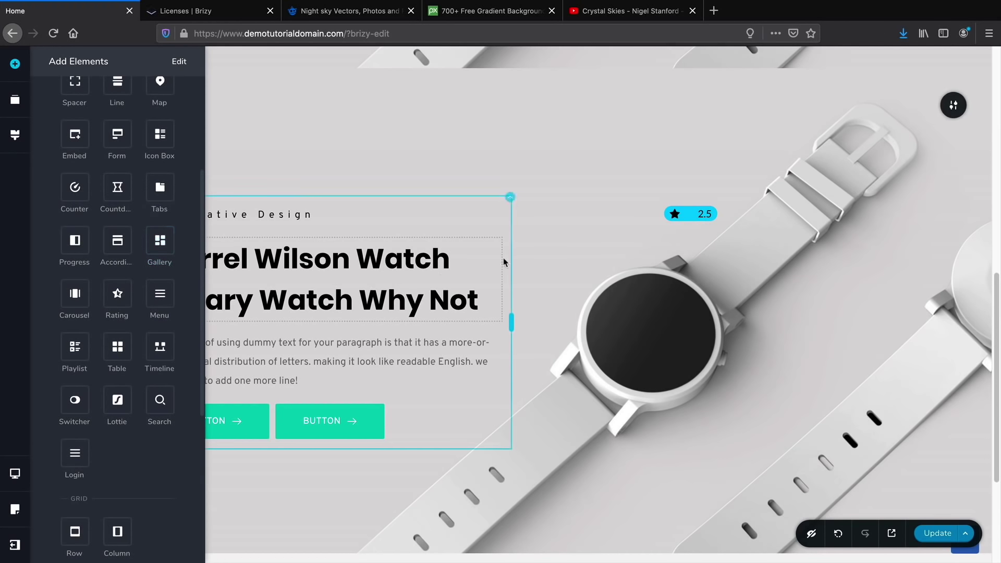
pyautogui.rightClick(676, 213)
pyautogui.moveTo(706, 375)
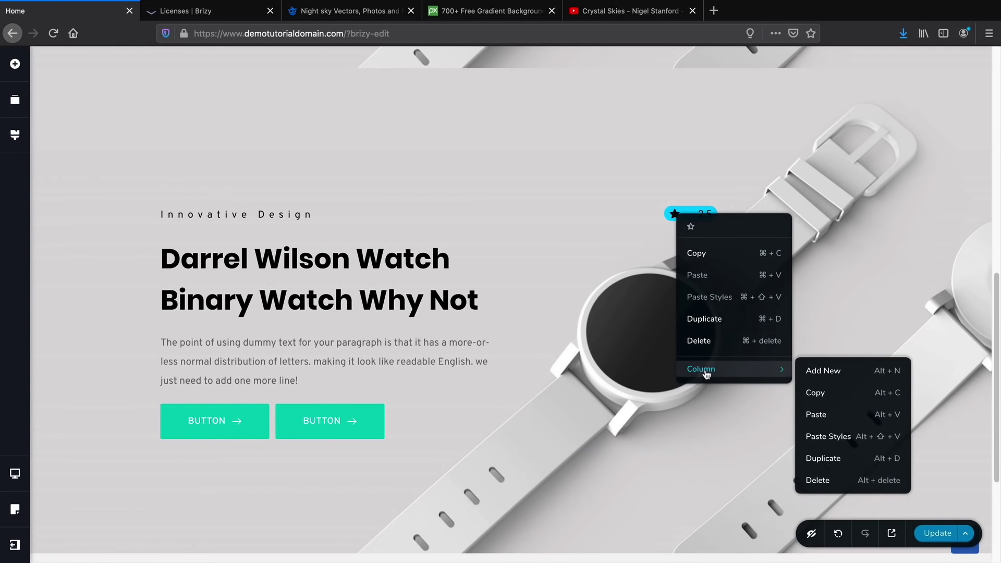
pyautogui.click(705, 343)
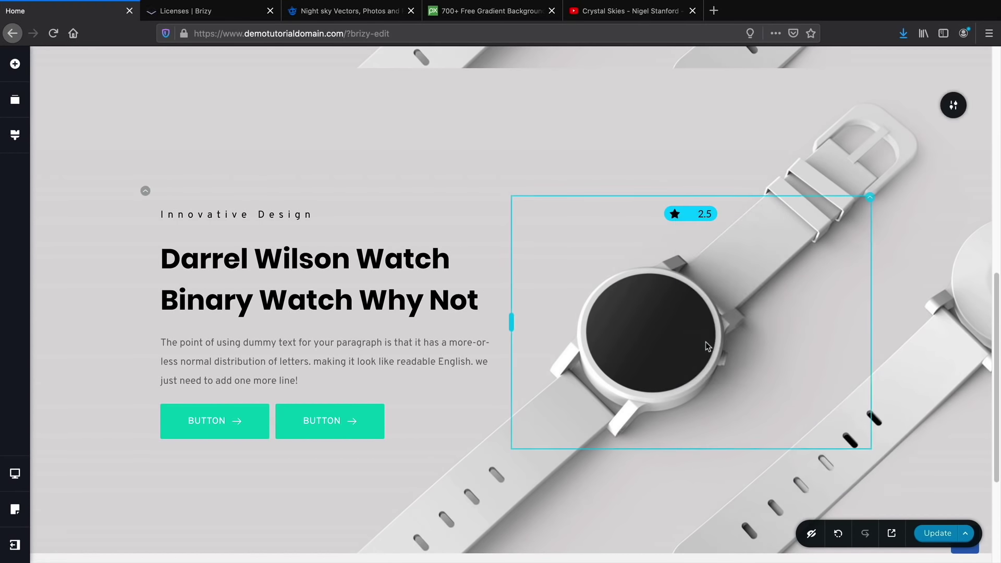
# Step: Place a green-virus Lottie animation in the watch image column
pyautogui.click(15, 65)
pyautogui.scroll(-7, 141, 422)
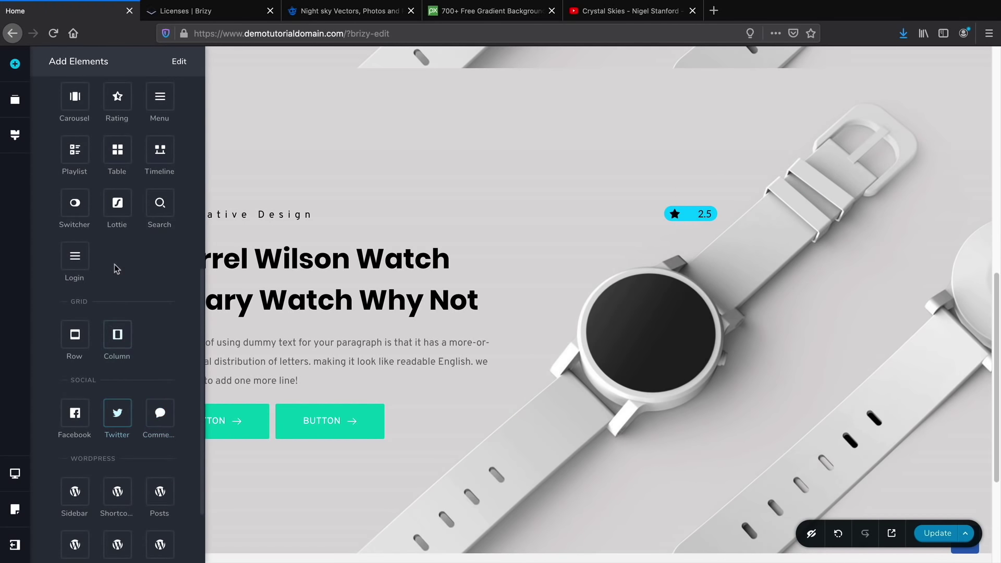
pyautogui.moveTo(113, 207); pyautogui.dragTo(689, 283)
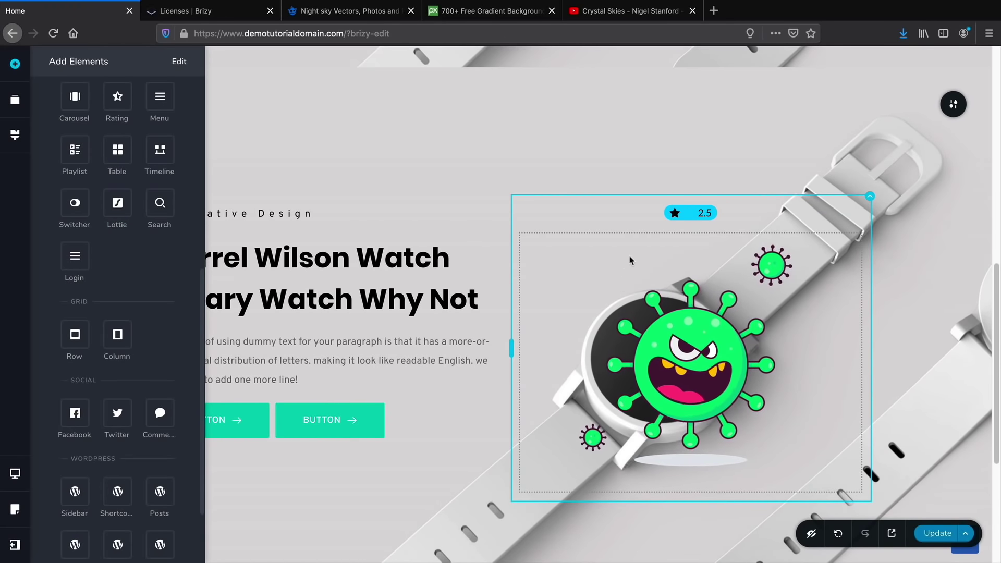
# Step: Delete the 2.5 rating element and select the virus animation
pyautogui.rightClick(686, 212)
pyautogui.click(706, 338)
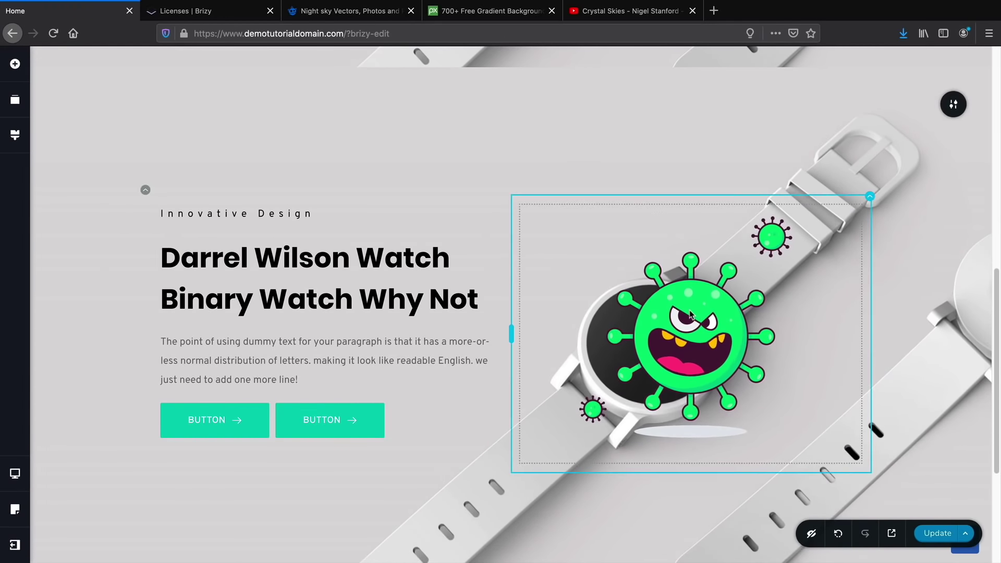
pyautogui.click(690, 313)
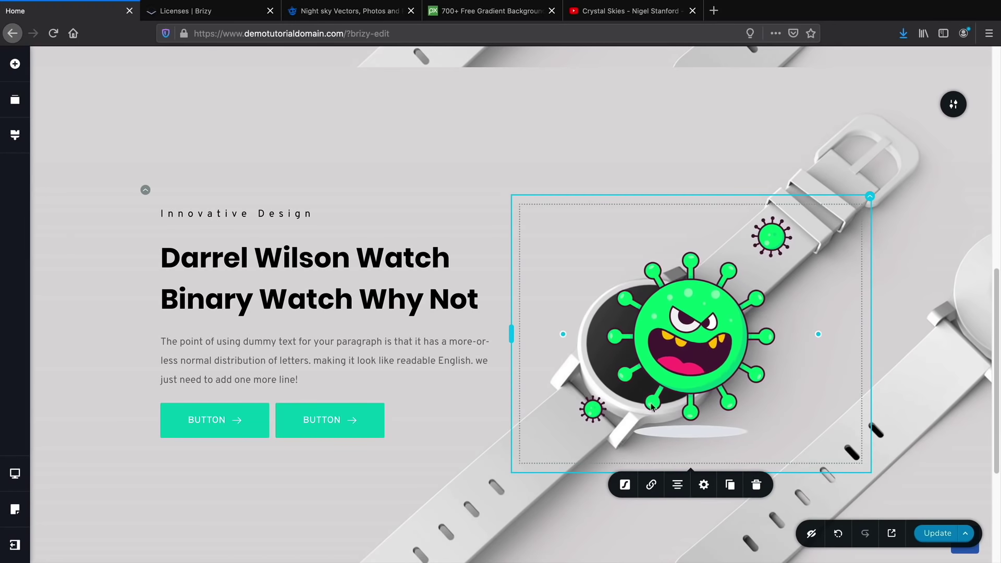
pyautogui.scroll(-1, 667, 367)
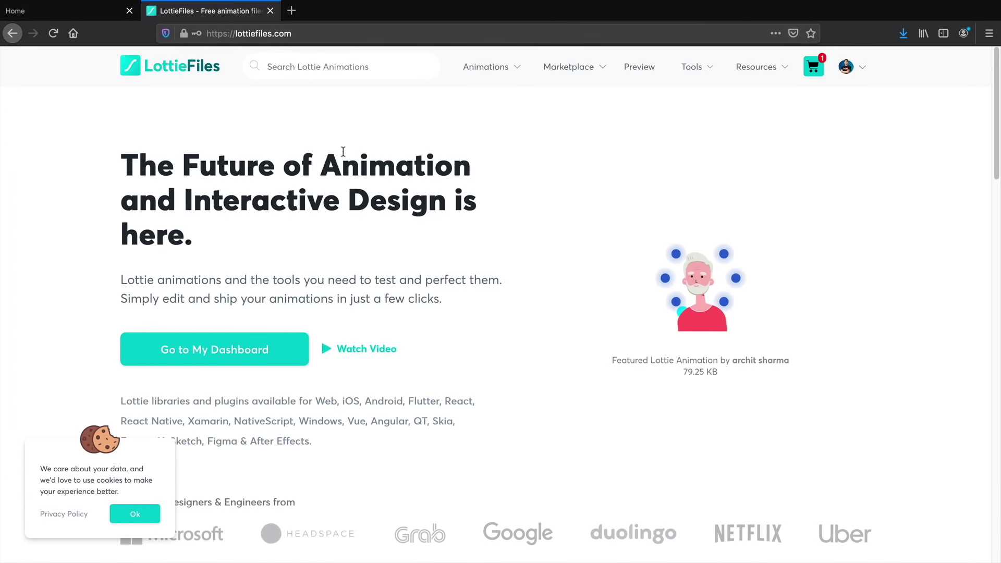
# Step: Copy the Lottie URL of 'The woman sitting on the phone' from LottieFiles Featured
pyautogui.click(503, 71)
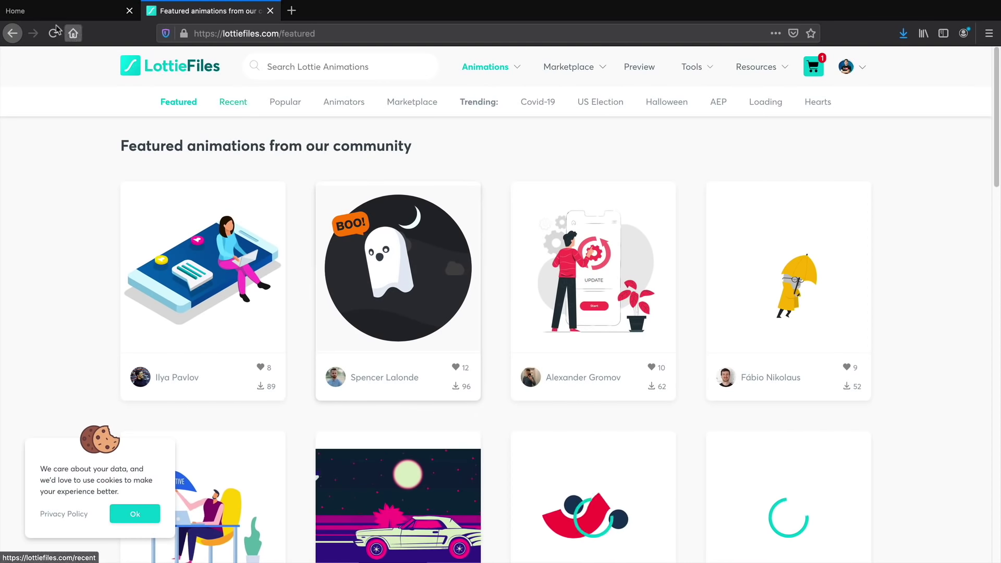
pyautogui.click(62, 10)
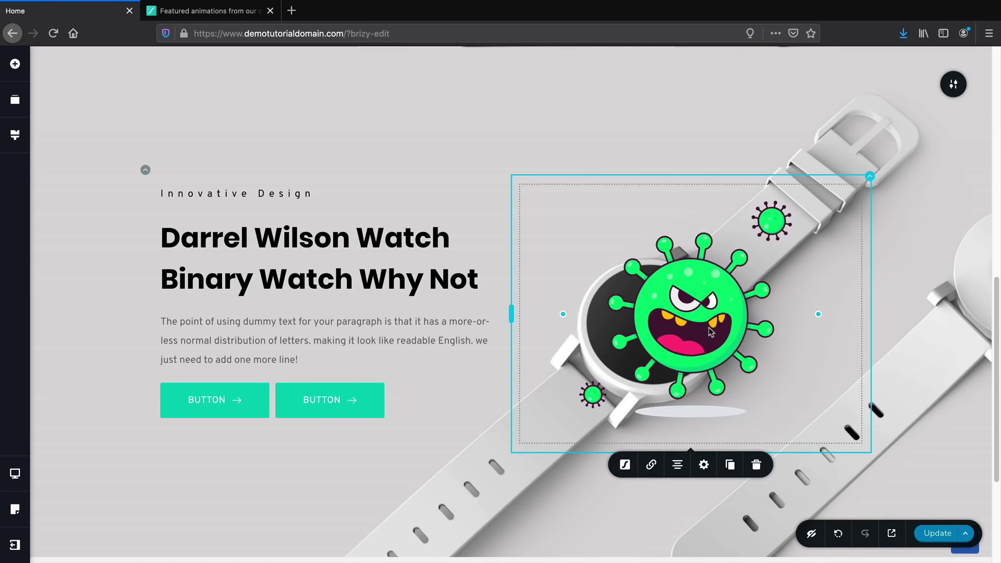
pyautogui.click(223, 17)
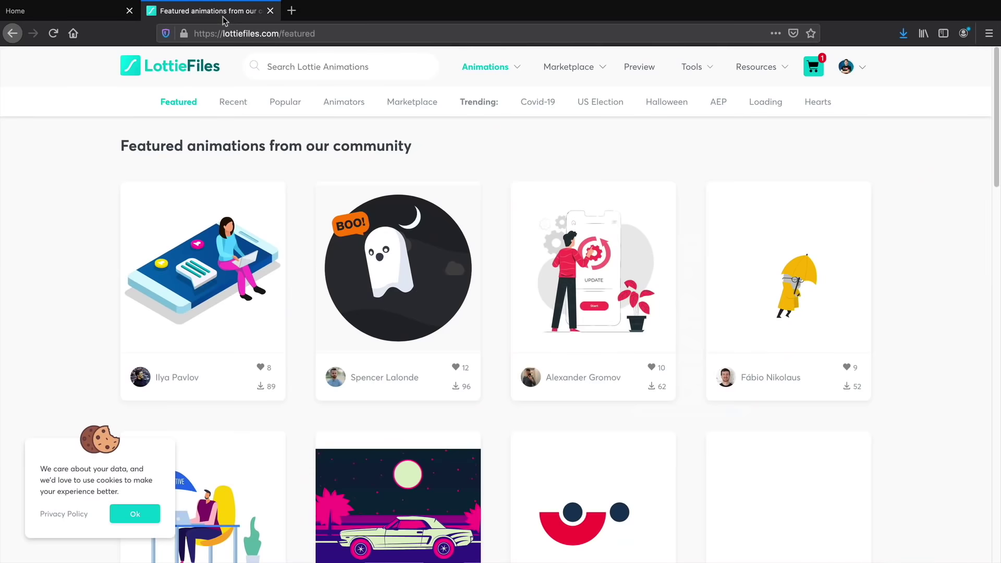
pyautogui.click(233, 253)
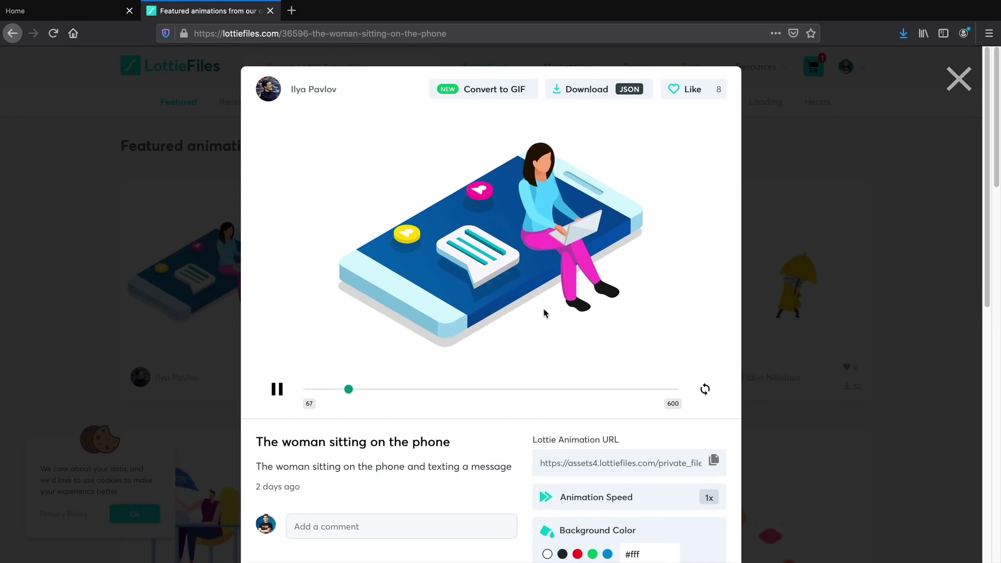
pyautogui.click(565, 462)
pyautogui.rightClick(566, 462)
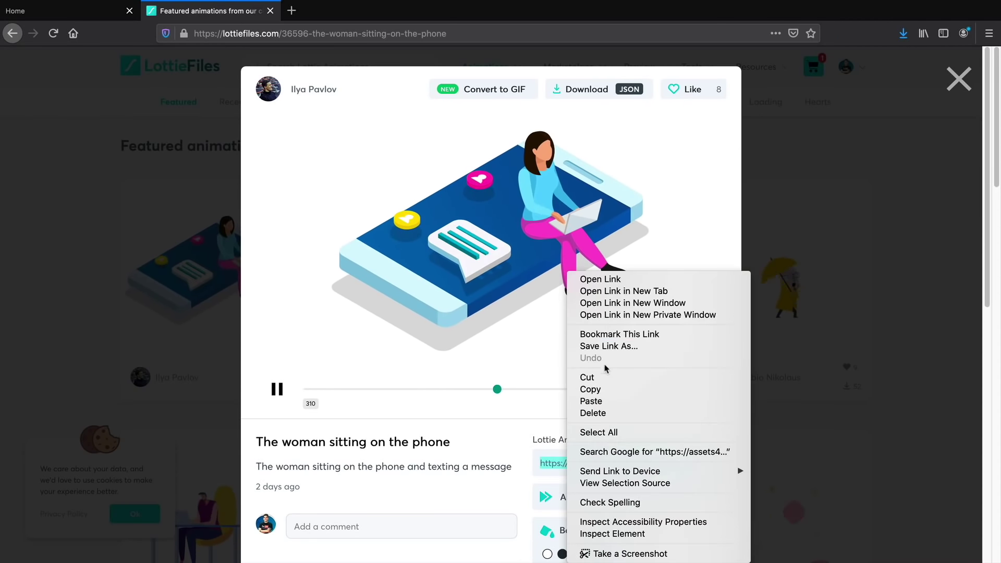
pyautogui.click(594, 389)
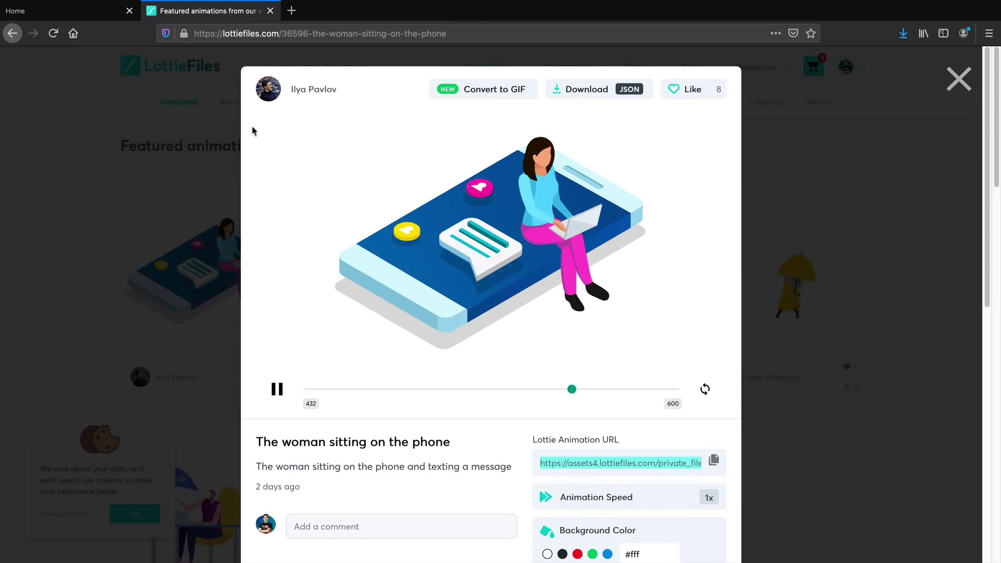
pyautogui.click(68, 10)
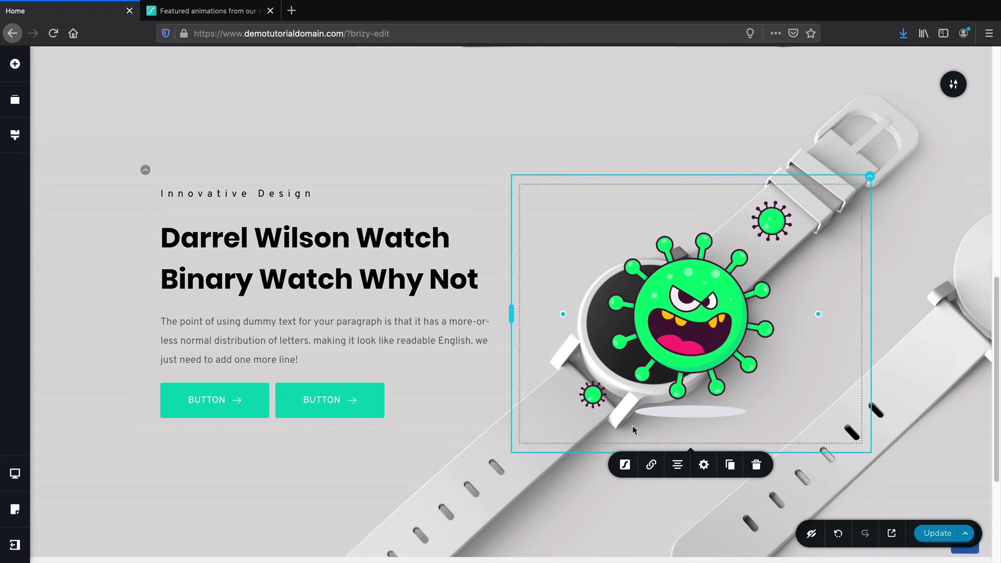
# Step: Paste the woman-on-phone URL over the virus animation's Lottie Link
pyautogui.click(625, 465)
pyautogui.scroll(-1, 565, 445)
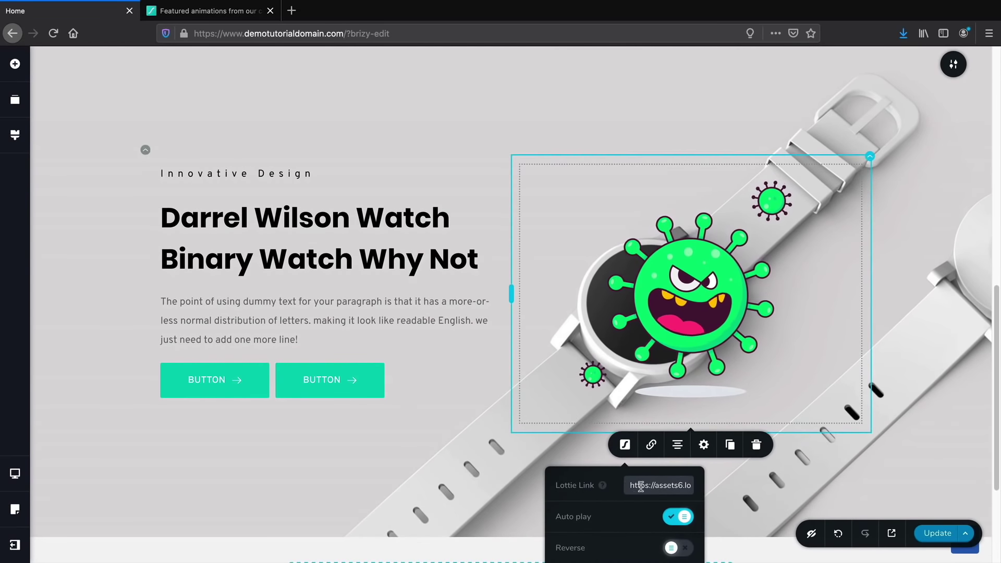
pyautogui.tripleClick(640, 485)
pyautogui.rightClick(639, 486)
pyautogui.click(666, 381)
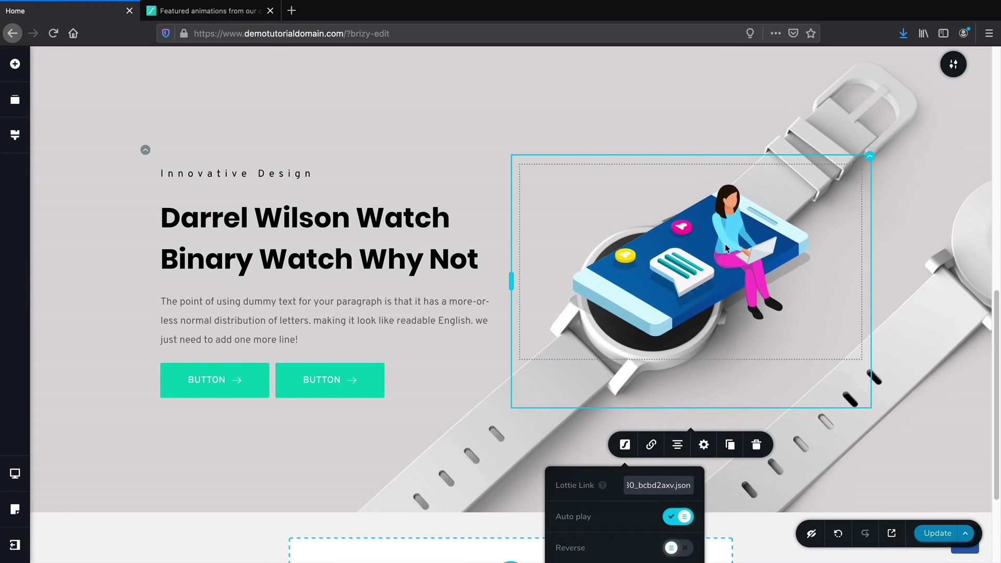
pyautogui.scroll(1, 725, 249)
pyautogui.click(955, 96)
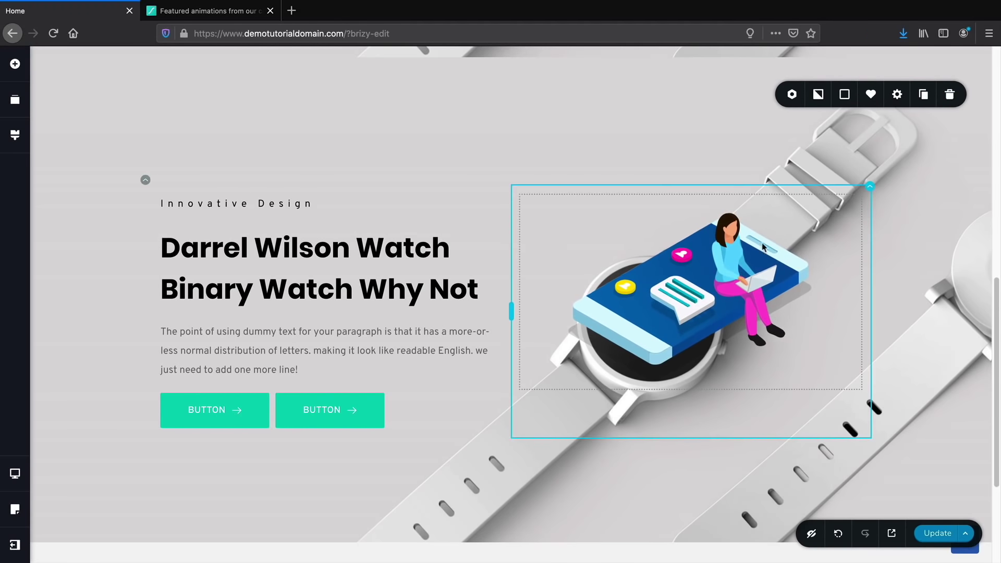
# Step: Replace the hero's watch background with bg3.png and raise the top padding to 195px
pyautogui.click(818, 94)
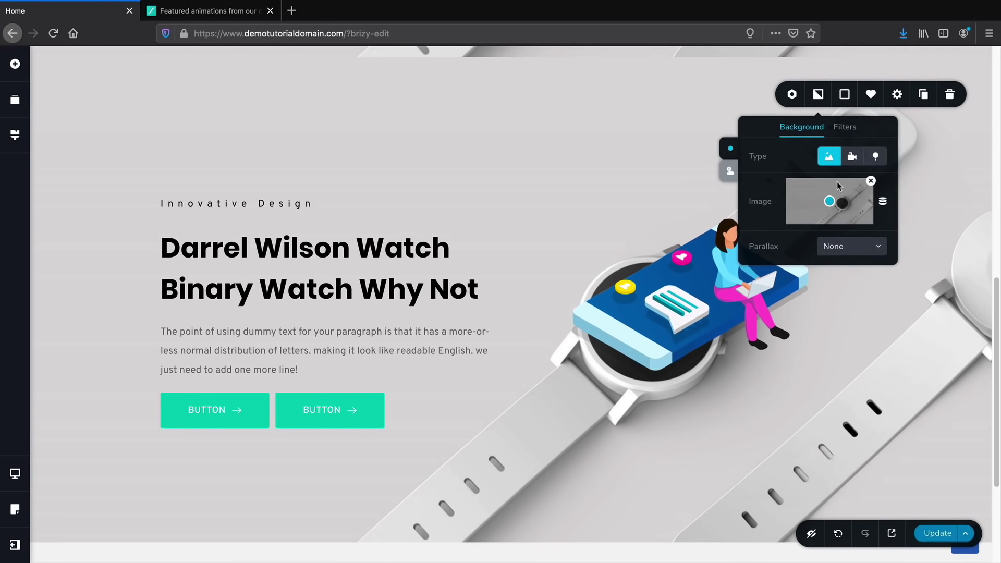
pyautogui.click(871, 182)
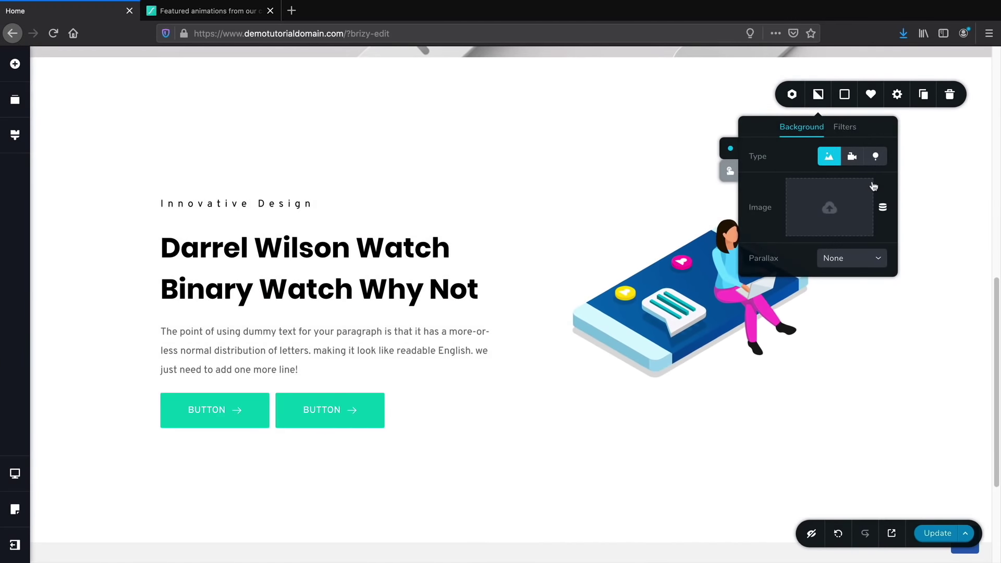
pyautogui.click(823, 206)
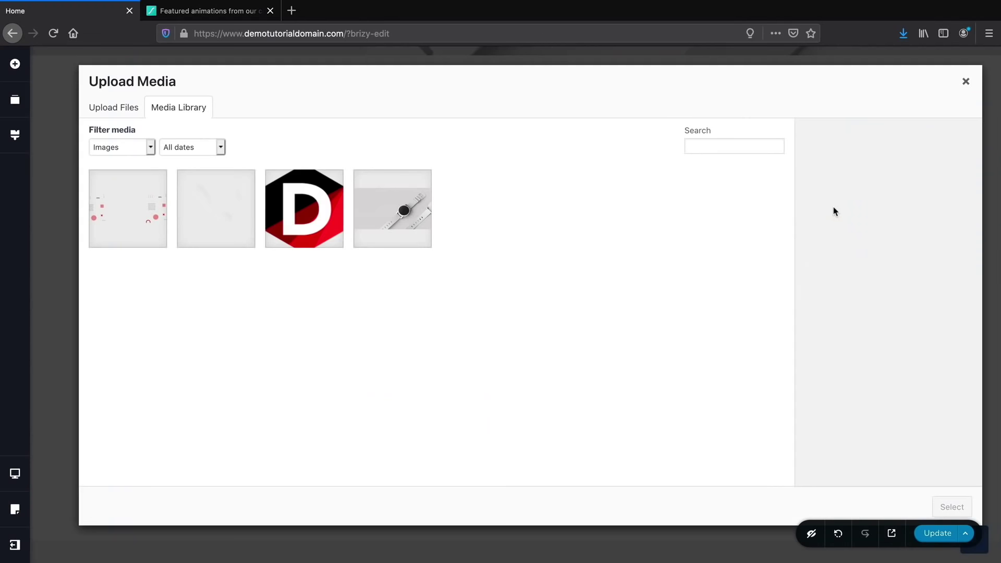
pyautogui.click(124, 197)
pyautogui.click(945, 507)
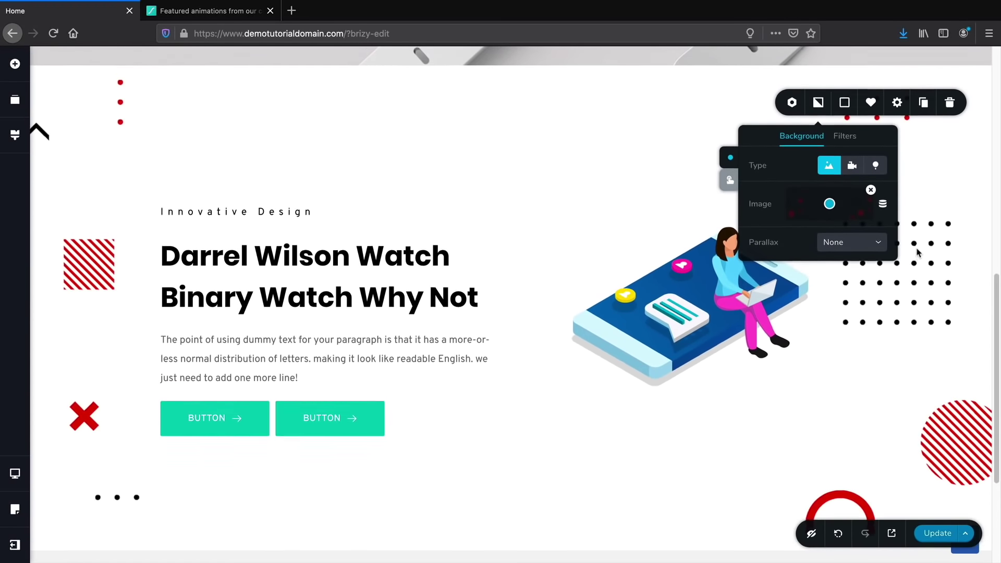
pyautogui.moveTo(590, 179); pyautogui.dragTo(640, 164)
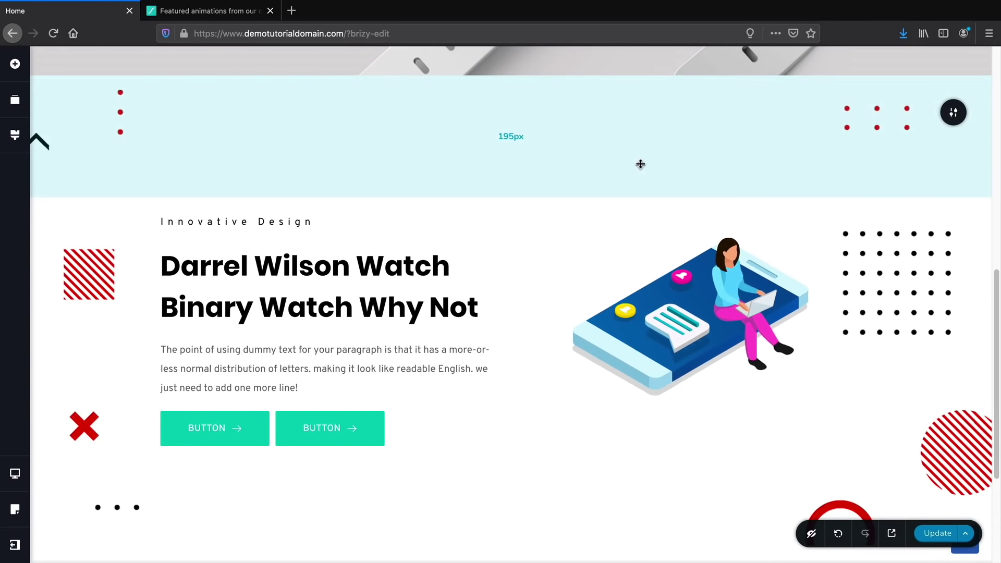
# Step: Make the hero's second button black and its first button red
pyautogui.click(323, 426)
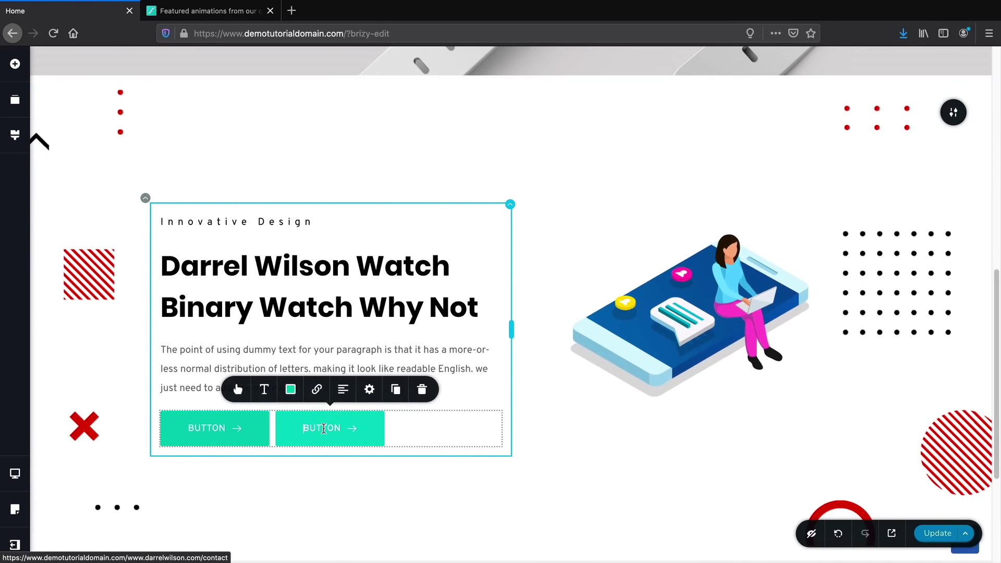
pyautogui.click(291, 389)
pyautogui.click(247, 335)
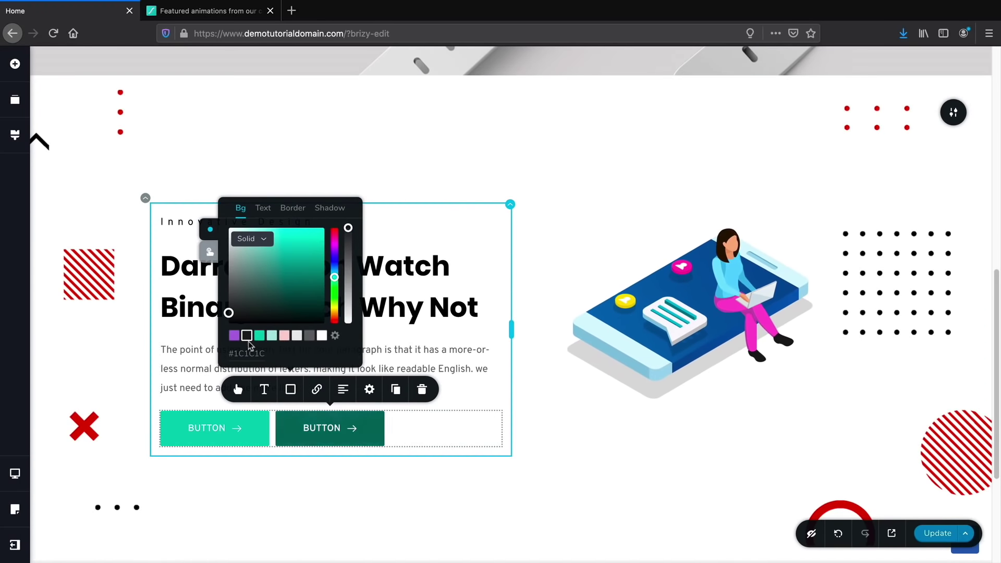
pyautogui.click(239, 425)
pyautogui.click(175, 389)
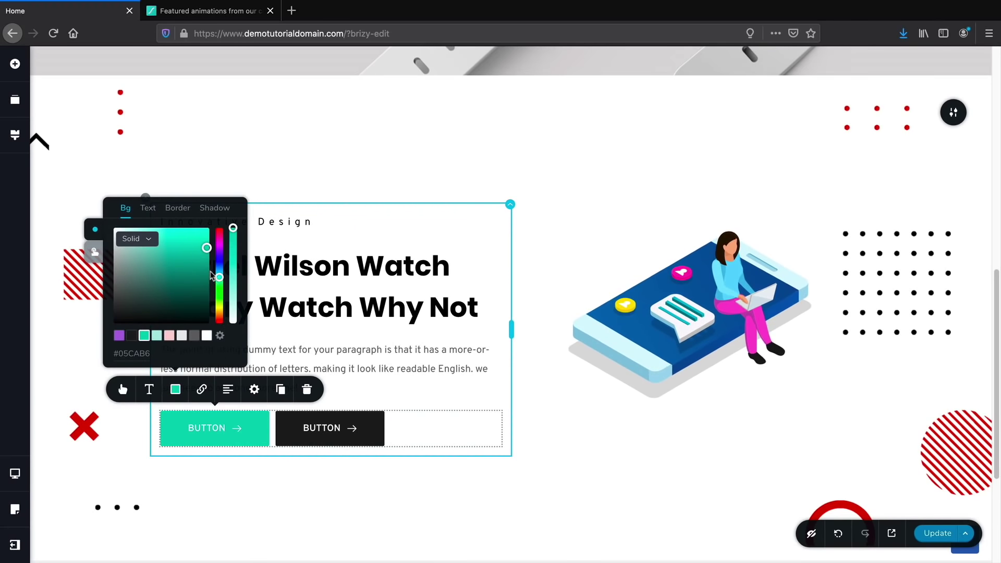
pyautogui.moveTo(219, 277); pyautogui.dragTo(219, 231)
pyautogui.click(611, 303)
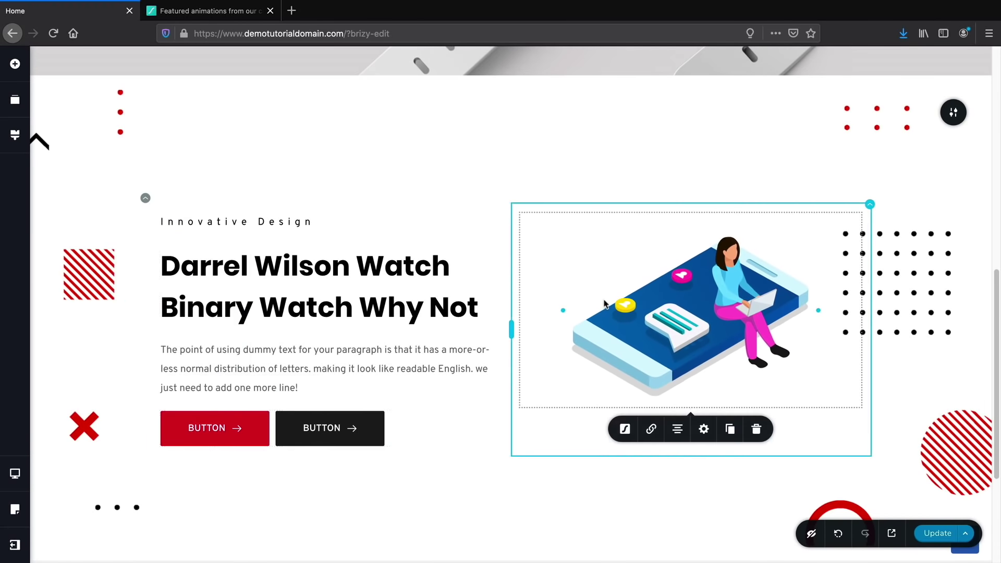
pyautogui.scroll(-1, 620, 303)
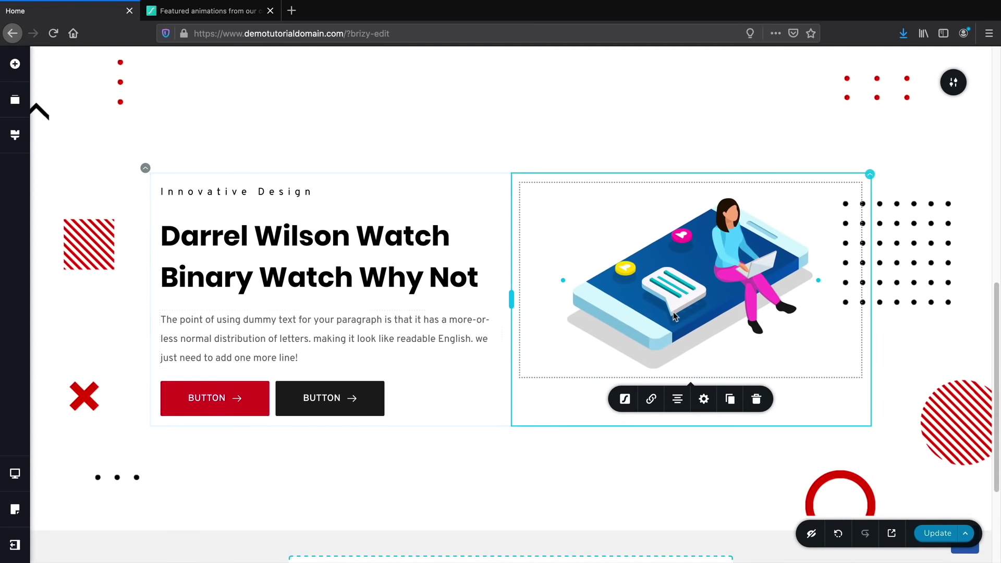
# Step: Place a days/hours/minutes/seconds Countdown element beneath the woman-on-phone animation
pyautogui.click(15, 64)
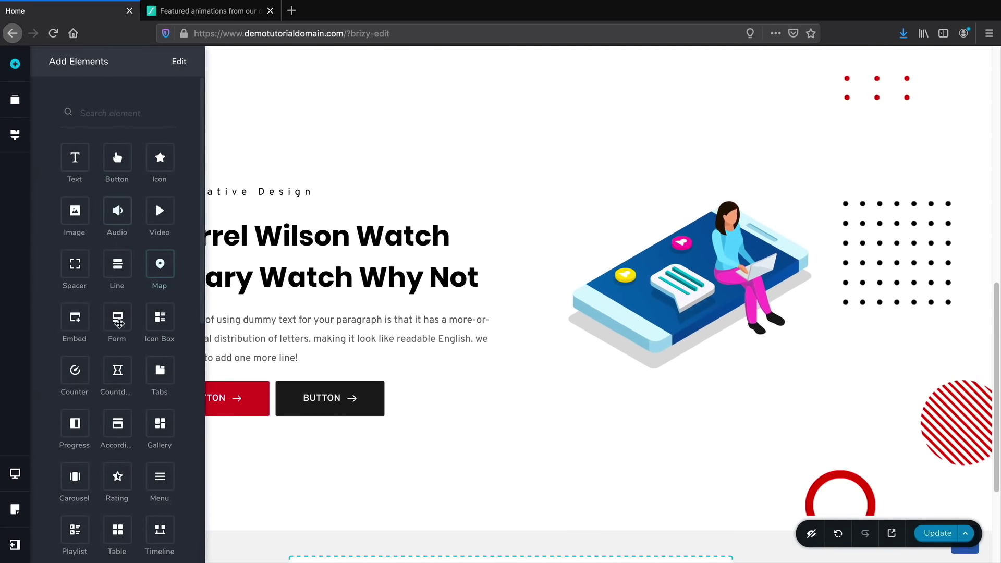
pyautogui.scroll(-4, 150, 338)
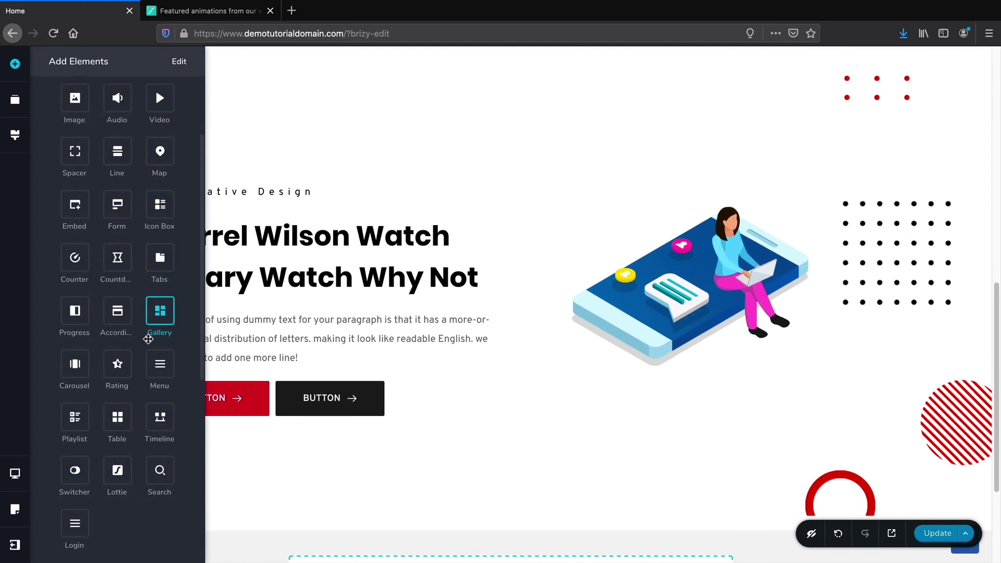
pyautogui.scroll(-3, 148, 338)
pyautogui.scroll(3, 148, 337)
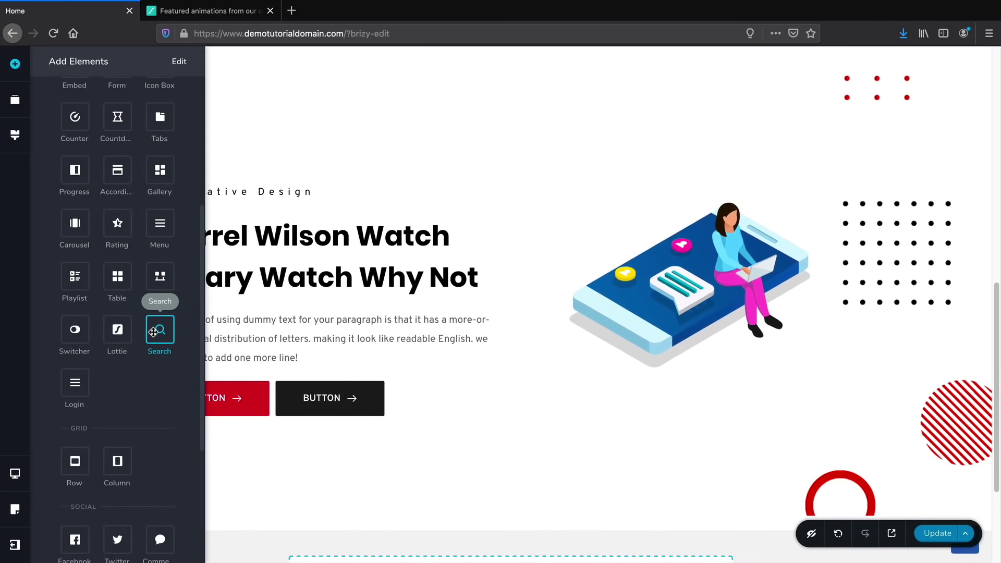
pyautogui.scroll(1, 169, 248)
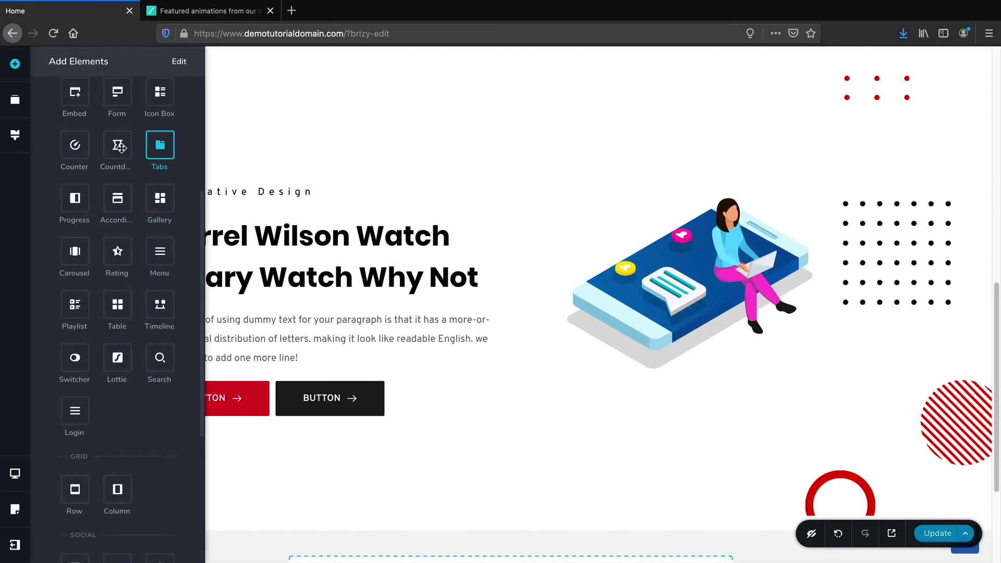
pyautogui.moveTo(120, 148); pyautogui.dragTo(637, 317)
pyautogui.moveTo(673, 365); pyautogui.dragTo(674, 368)
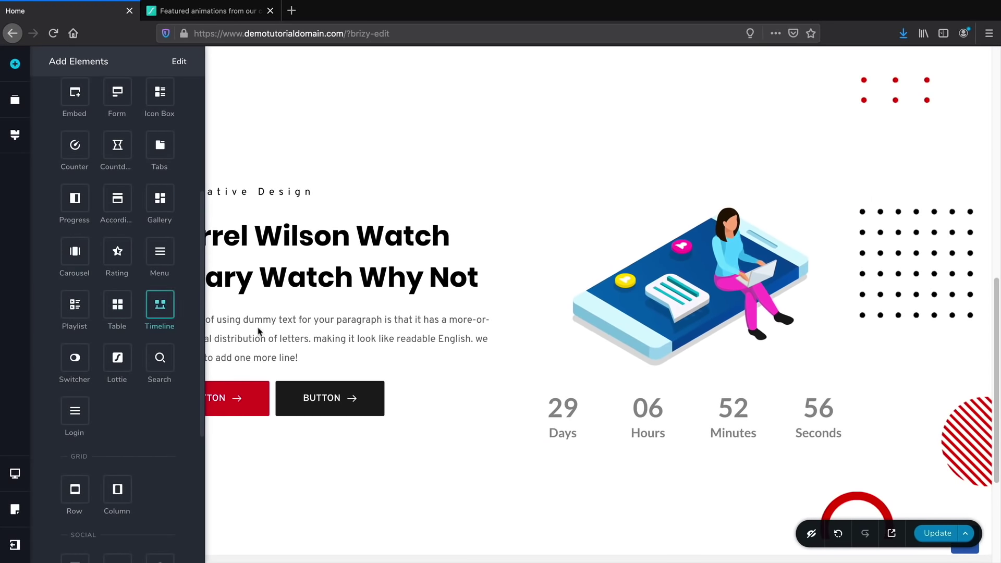
pyautogui.scroll(-1, 363, 351)
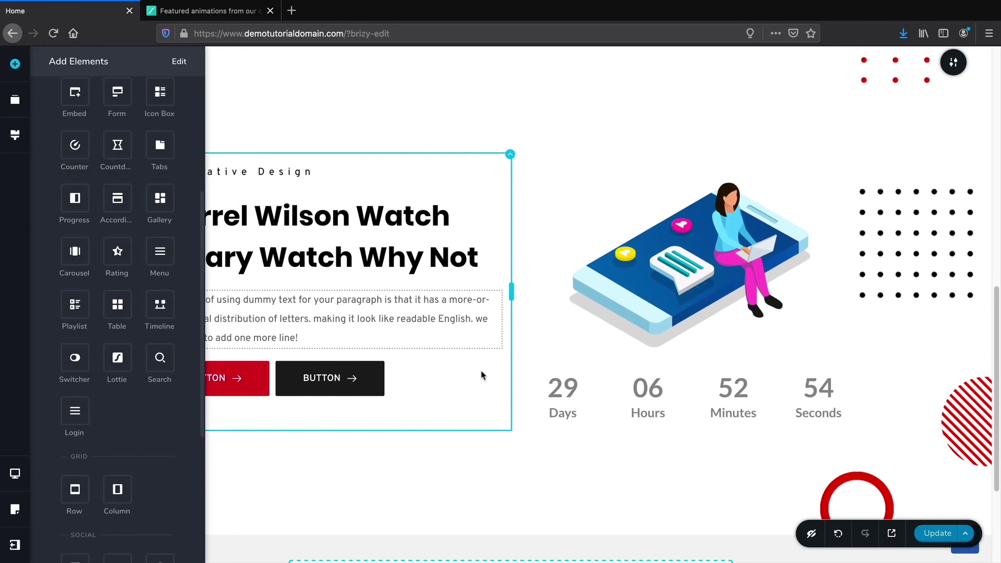
pyautogui.click(515, 458)
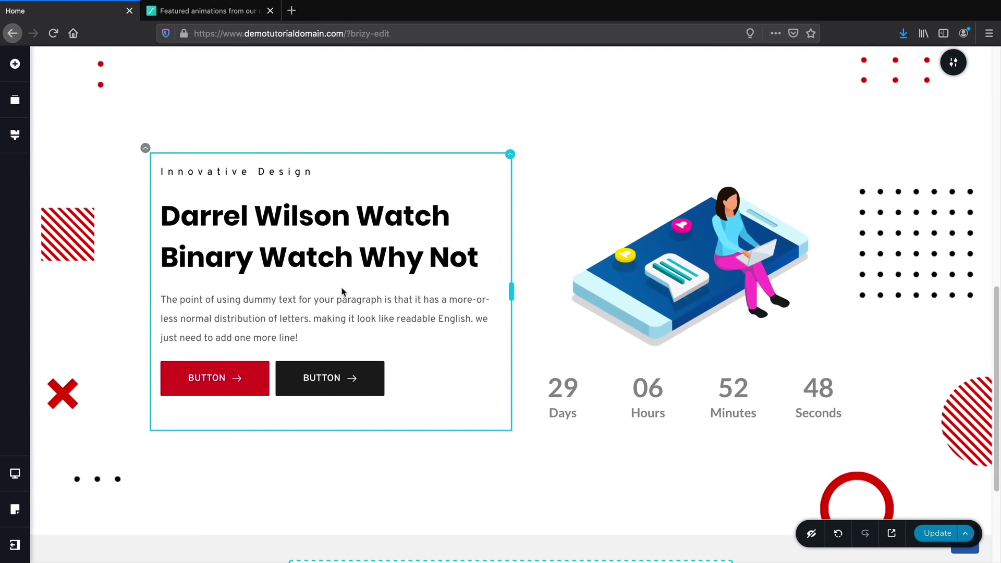
pyautogui.scroll(-3, 342, 291)
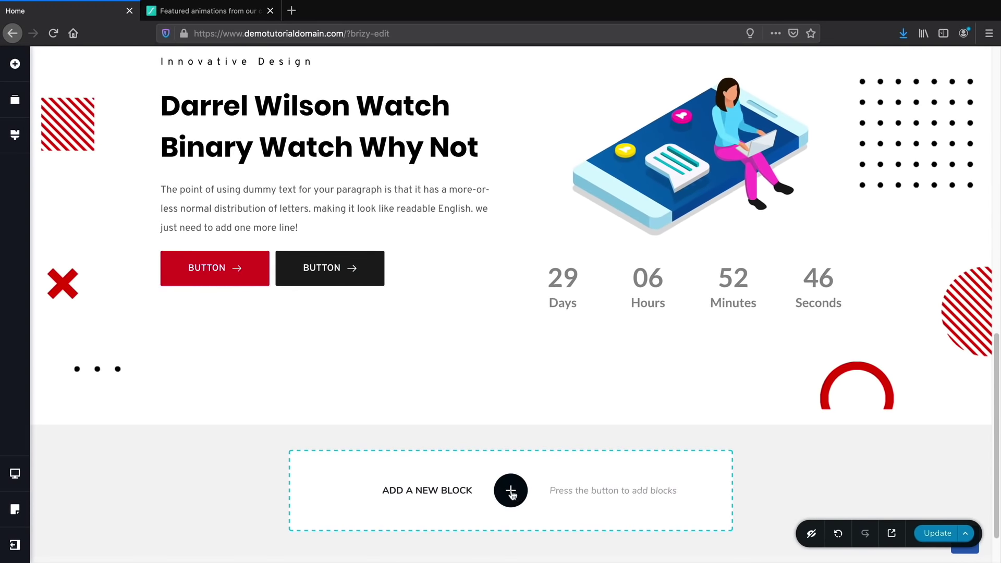
# Step: Insert the three-column 01/02/03 block from the Features category
pyautogui.click(511, 491)
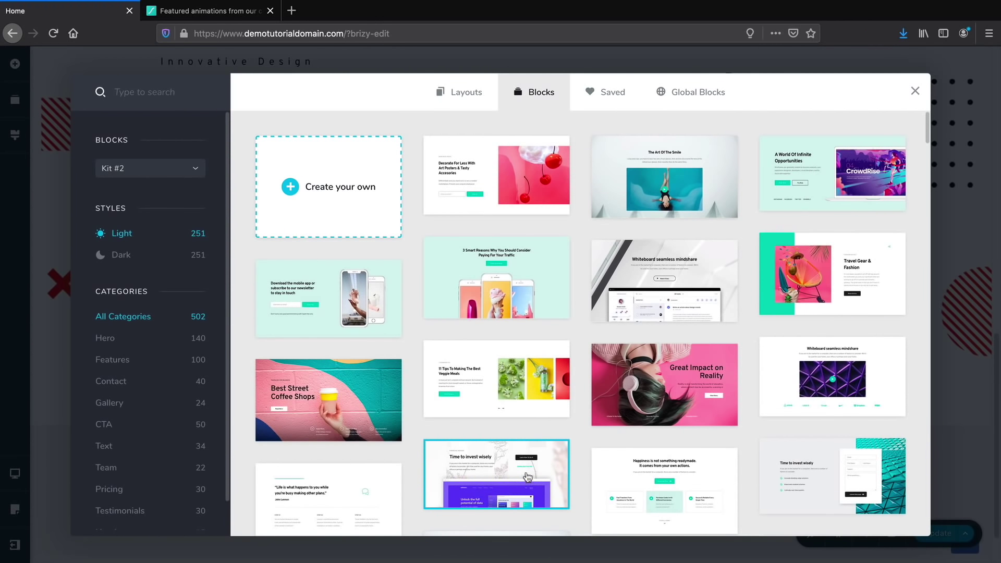
pyautogui.click(599, 98)
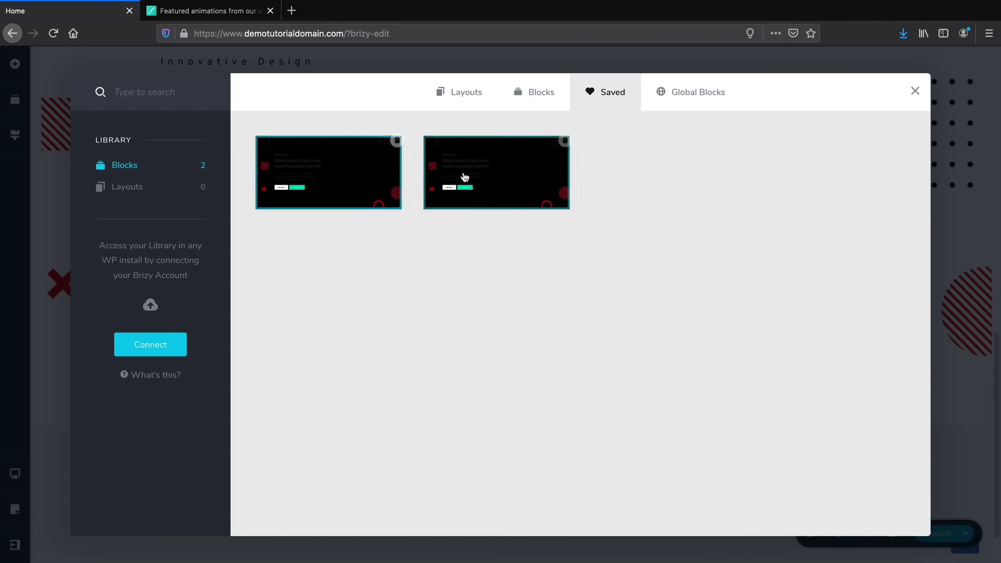
pyautogui.click(521, 94)
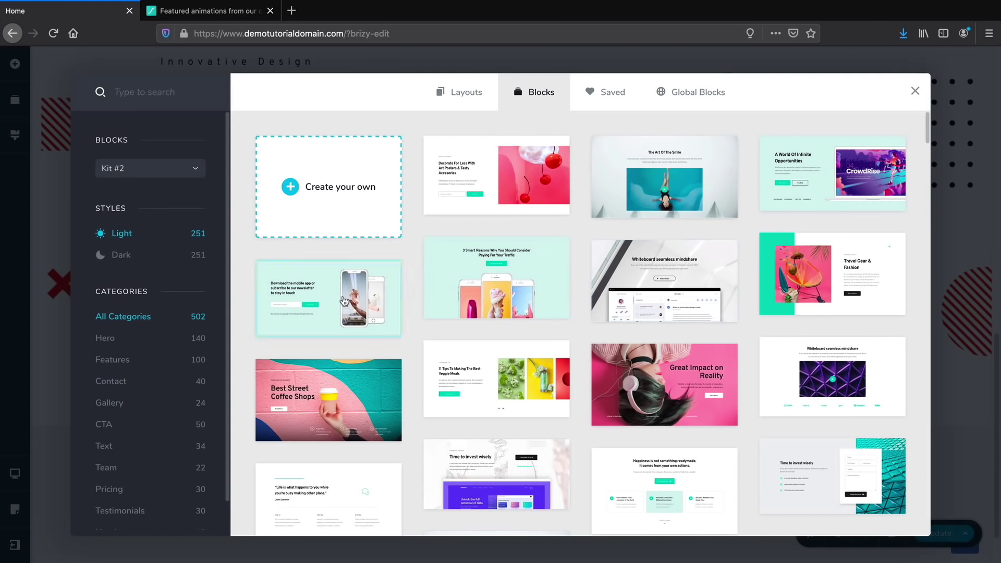
pyautogui.click(113, 361)
pyautogui.click(527, 346)
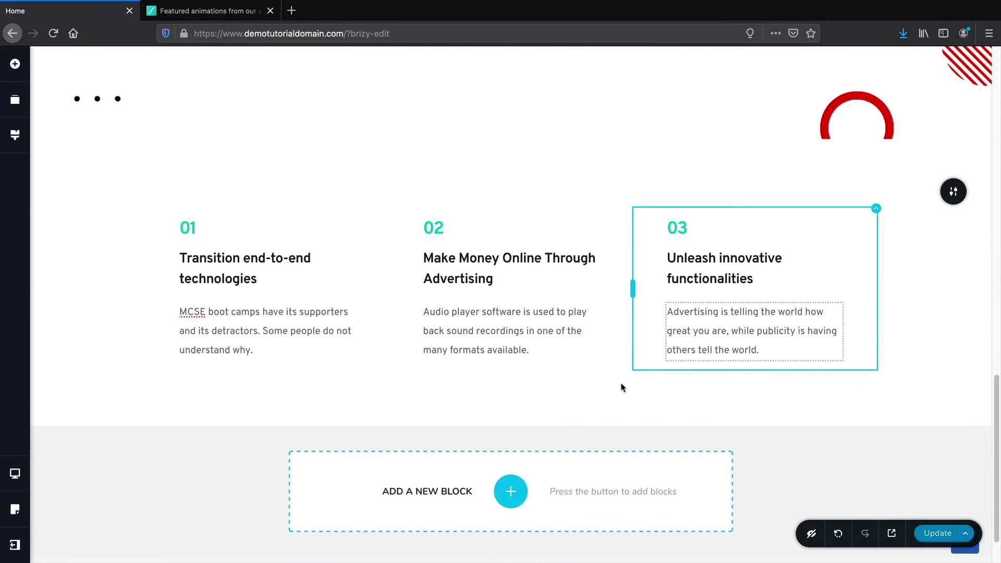
# Step: Add the Features block with the jar photo below it
pyautogui.click(510, 491)
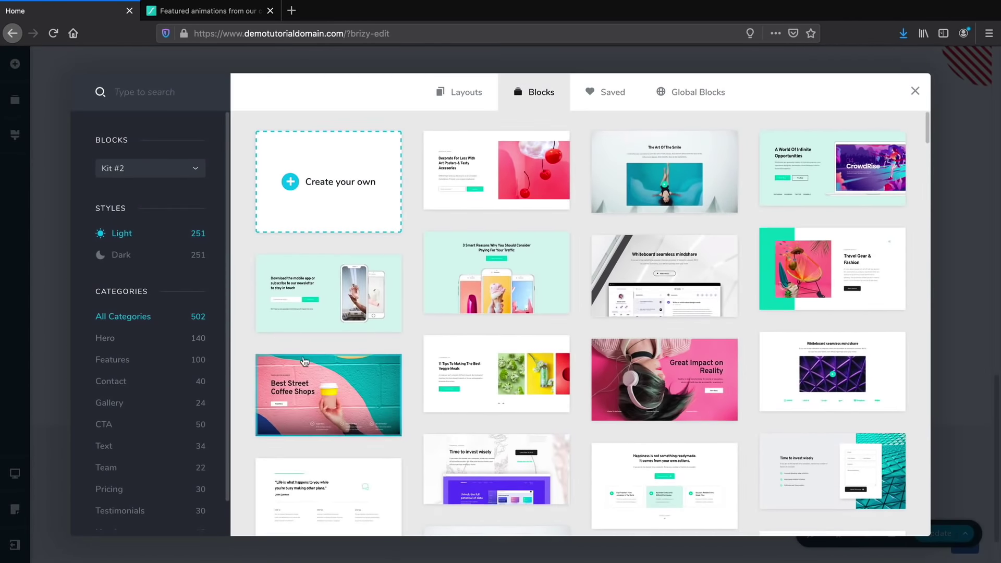
pyautogui.click(130, 360)
pyautogui.scroll(-5, 402, 364)
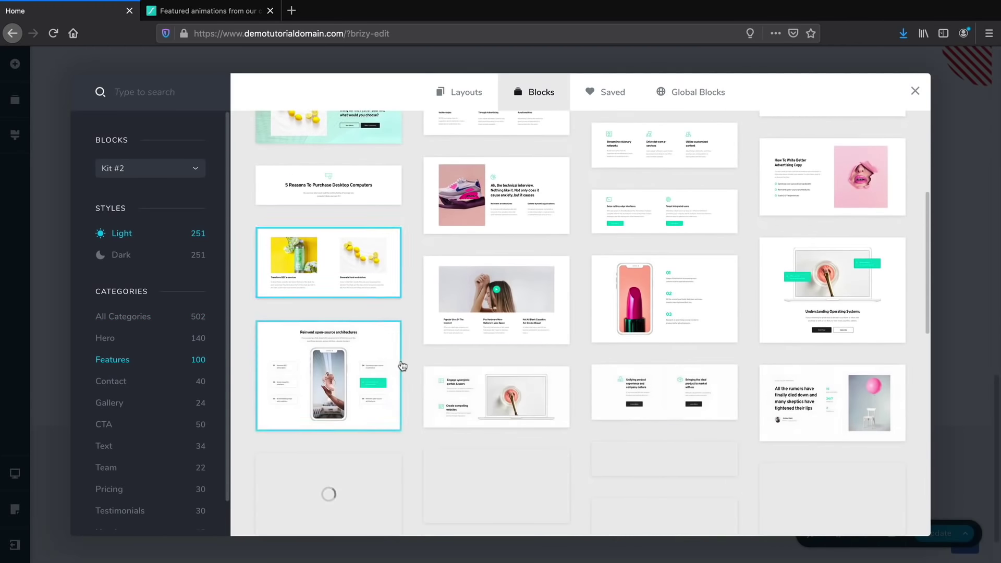
pyautogui.scroll(-3, 865, 370)
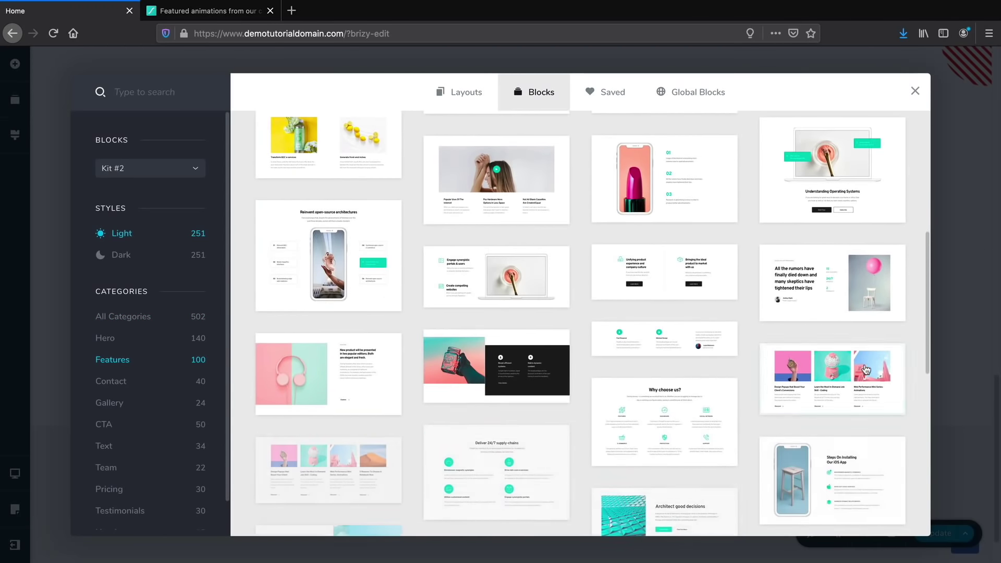
pyautogui.click(563, 386)
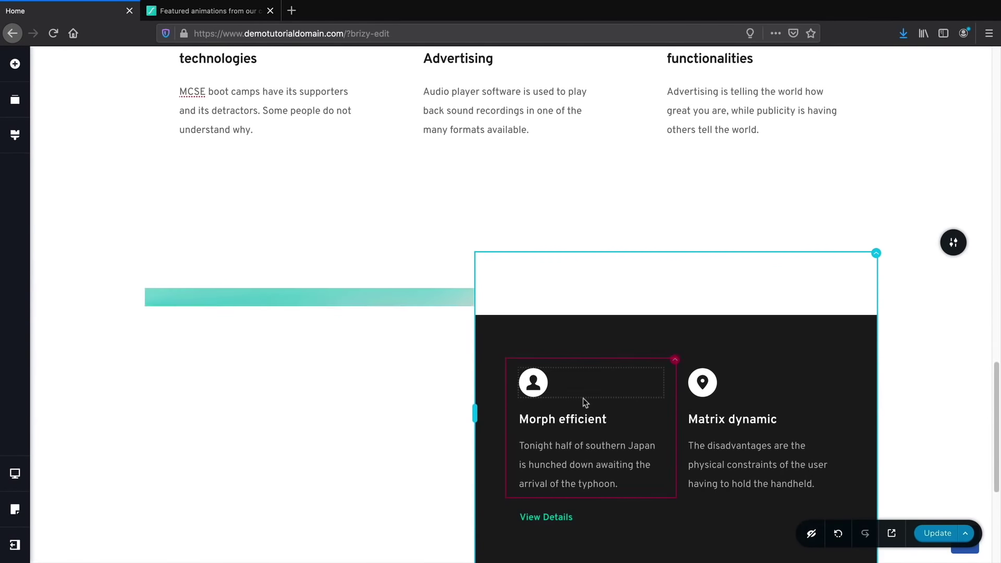
# Step: Change the 'Matrix dynamic' heading to 'our features' in white text
pyautogui.click(583, 384)
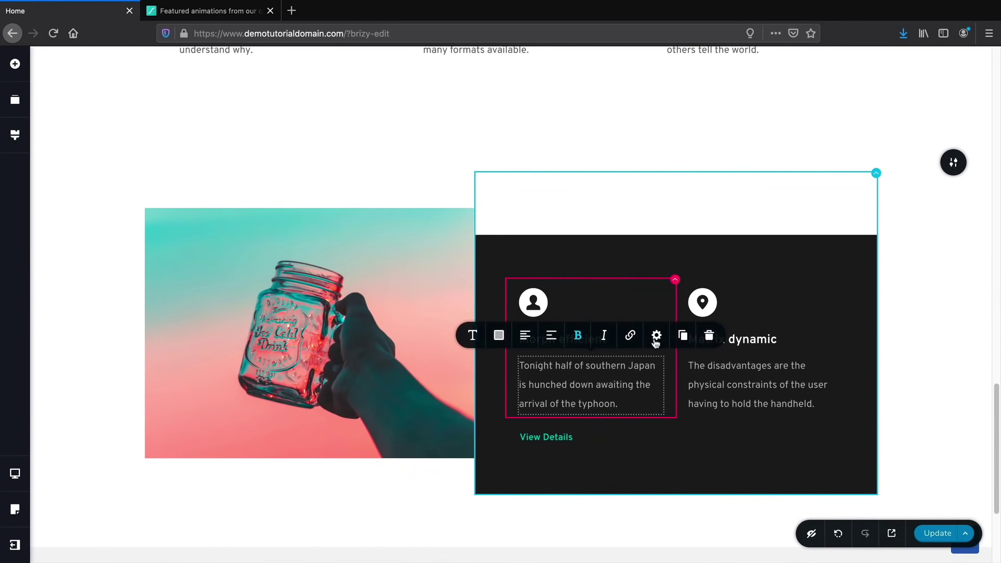
pyautogui.tripleClick(755, 342)
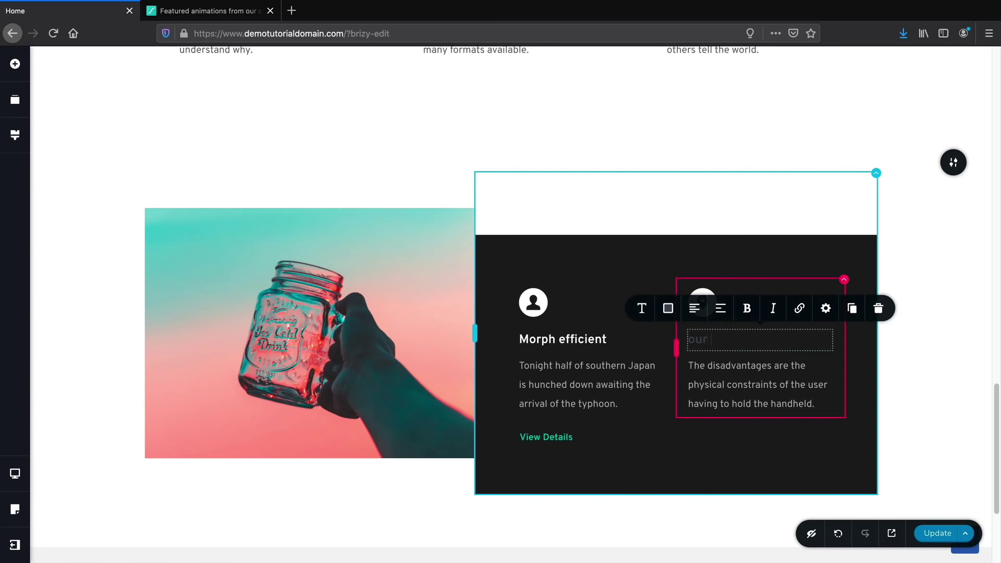
pyautogui.click(667, 308)
pyautogui.click(699, 254)
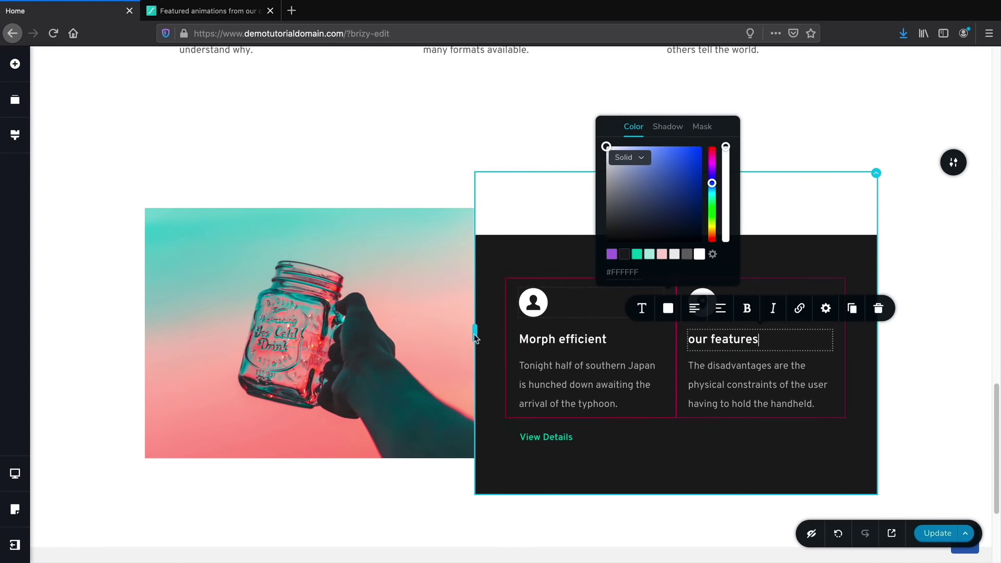
pyautogui.scroll(2, 465, 340)
pyautogui.scroll(-6, 500, 251)
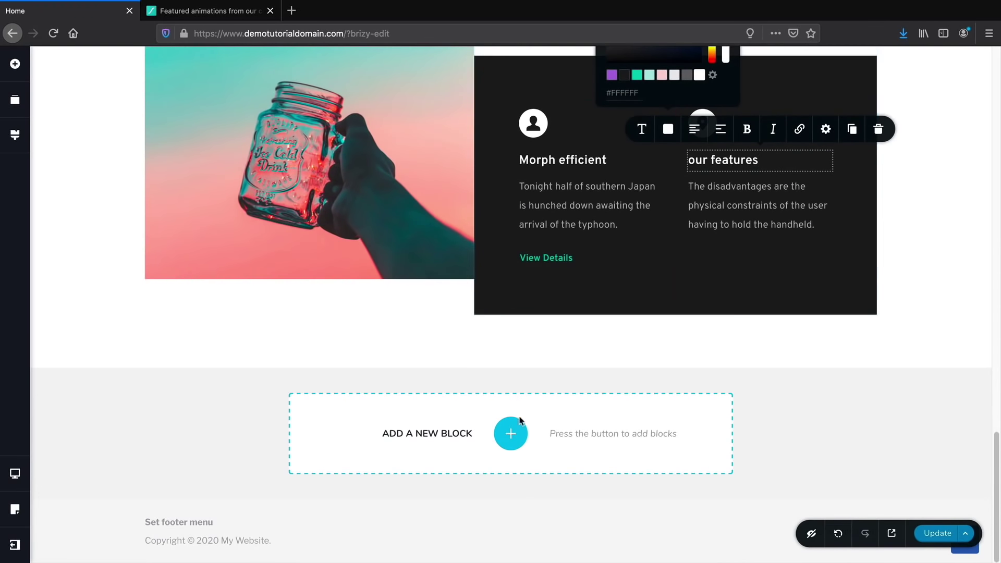
pyautogui.click(509, 429)
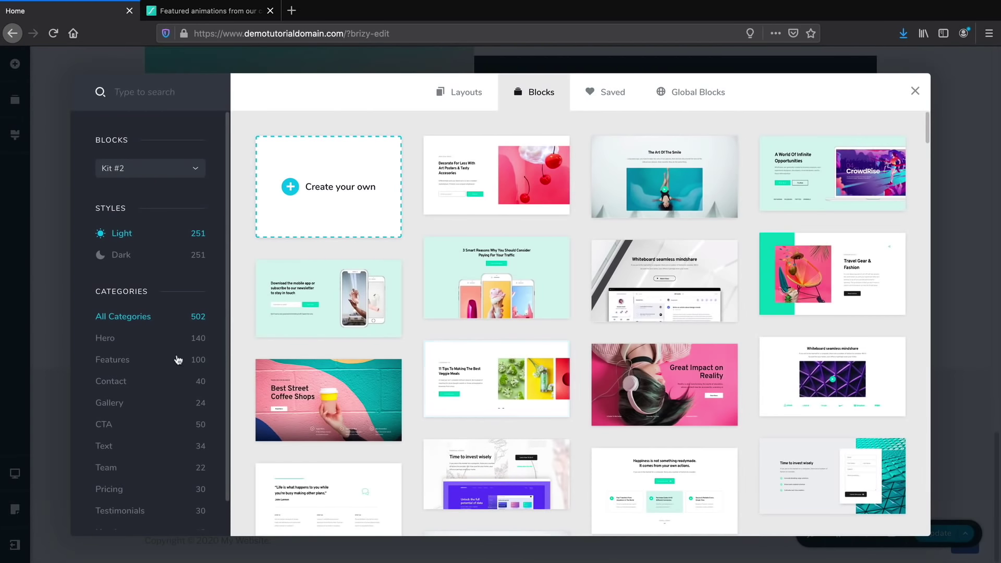
# Step: Insert the 'Subscribe to our weekly newsletter' block from the CTA category
pyautogui.scroll(-1, 178, 360)
pyautogui.click(121, 397)
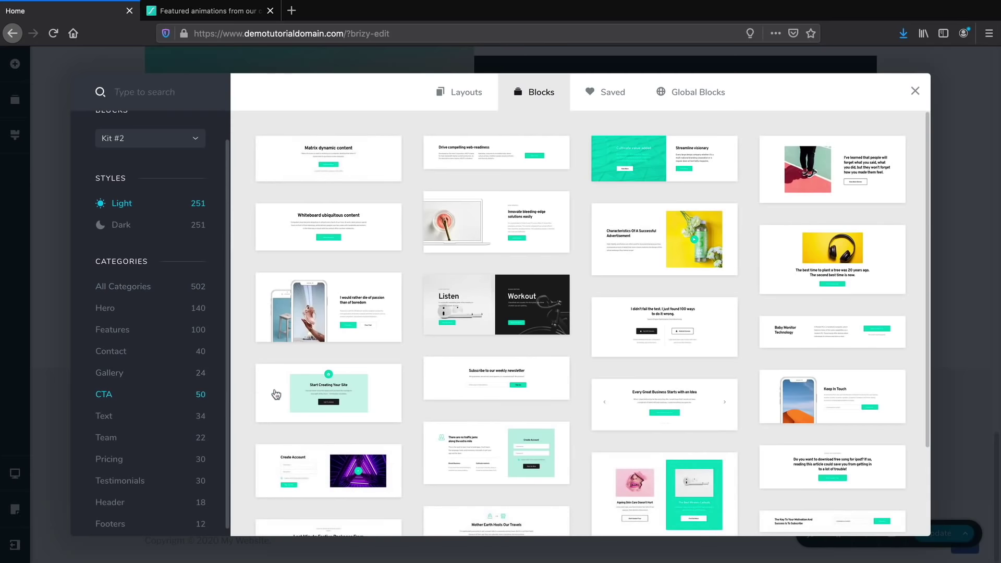
pyautogui.click(480, 384)
pyautogui.scroll(-4, 661, 396)
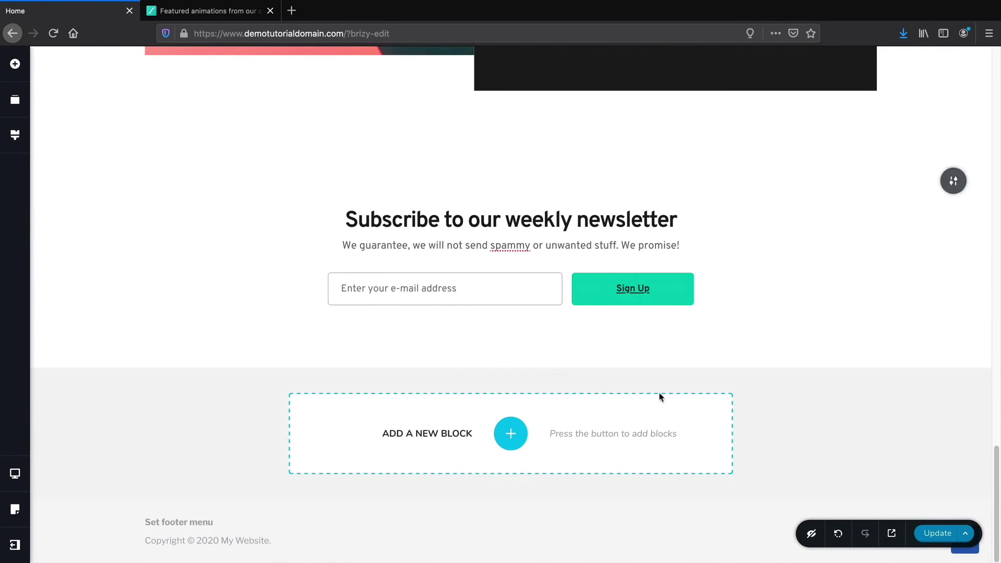
# Step: Add the quote testimonial block from Testimonials below the newsletter
pyautogui.click(509, 431)
pyautogui.scroll(-1, 150, 376)
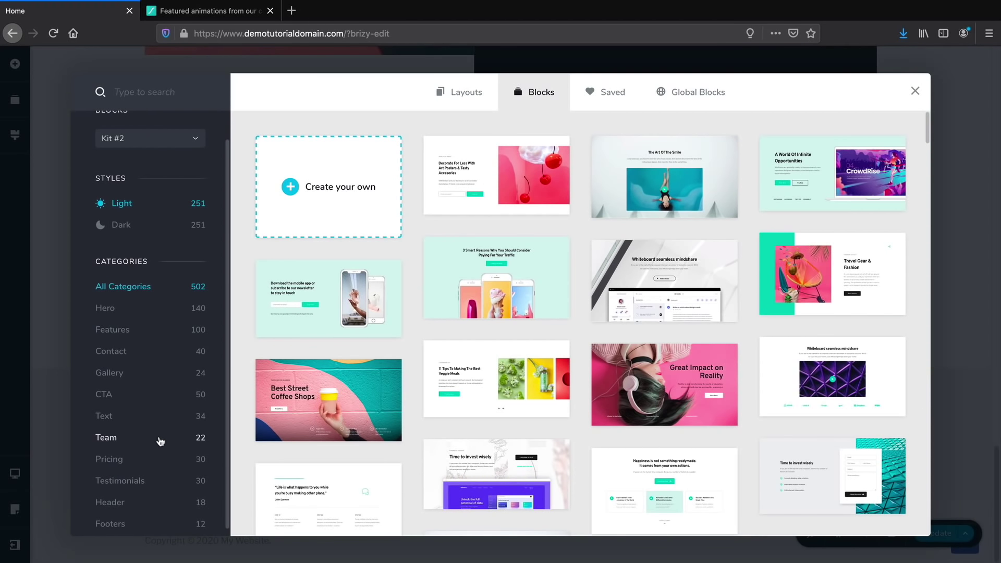
pyautogui.click(144, 480)
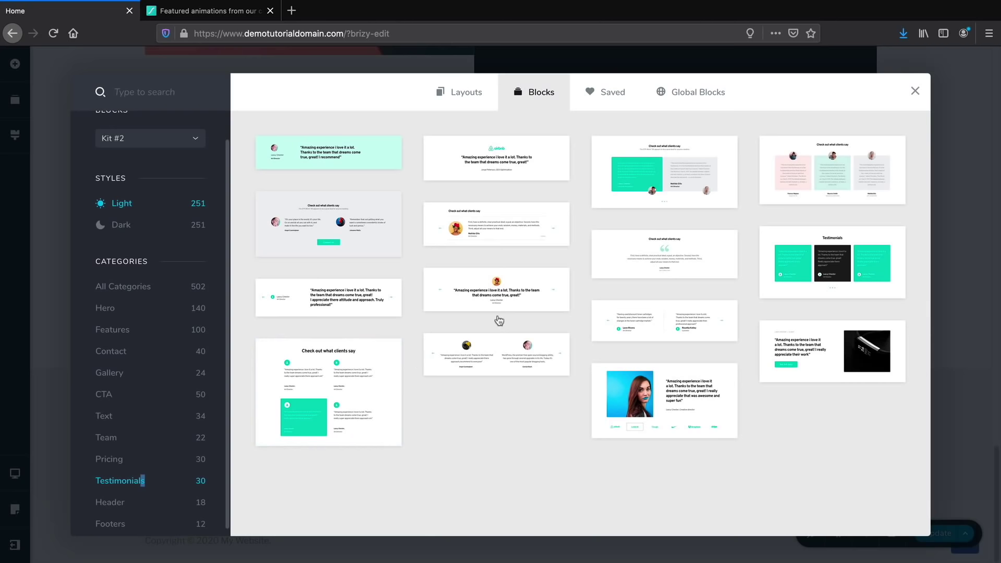
pyautogui.click(531, 162)
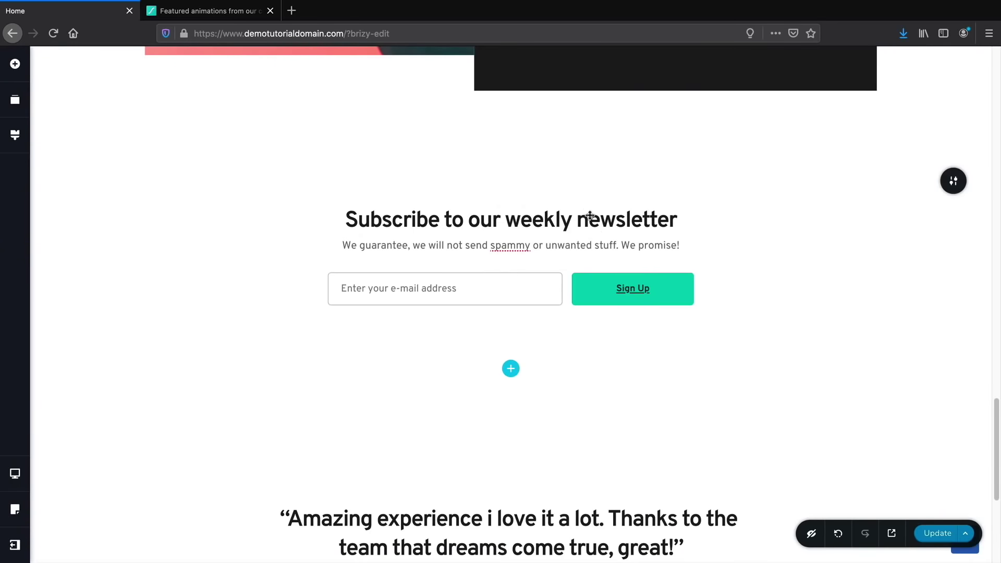
pyautogui.scroll(-2, 658, 304)
pyautogui.scroll(3, 658, 303)
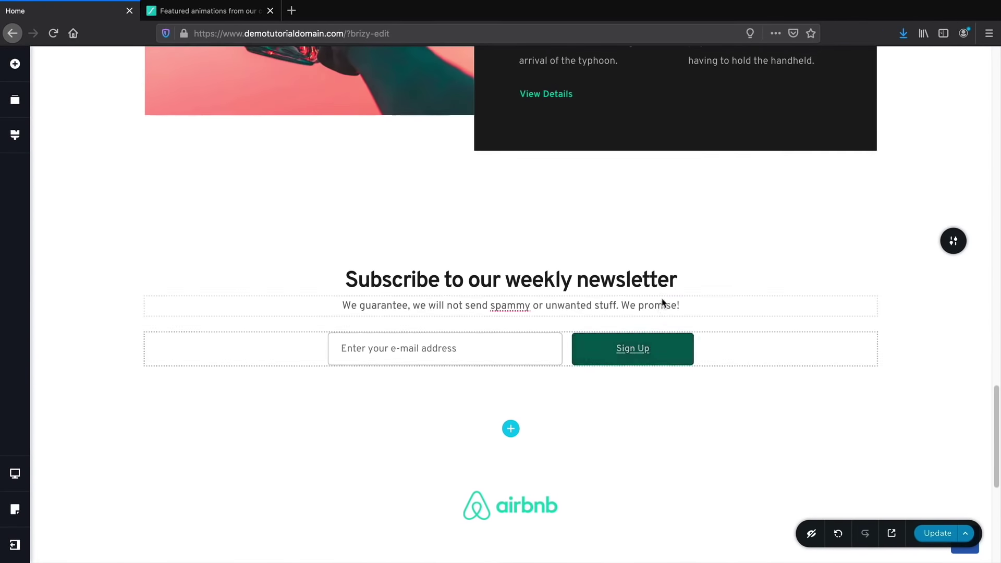
pyautogui.moveTo(994, 389); pyautogui.dragTo(996, 254)
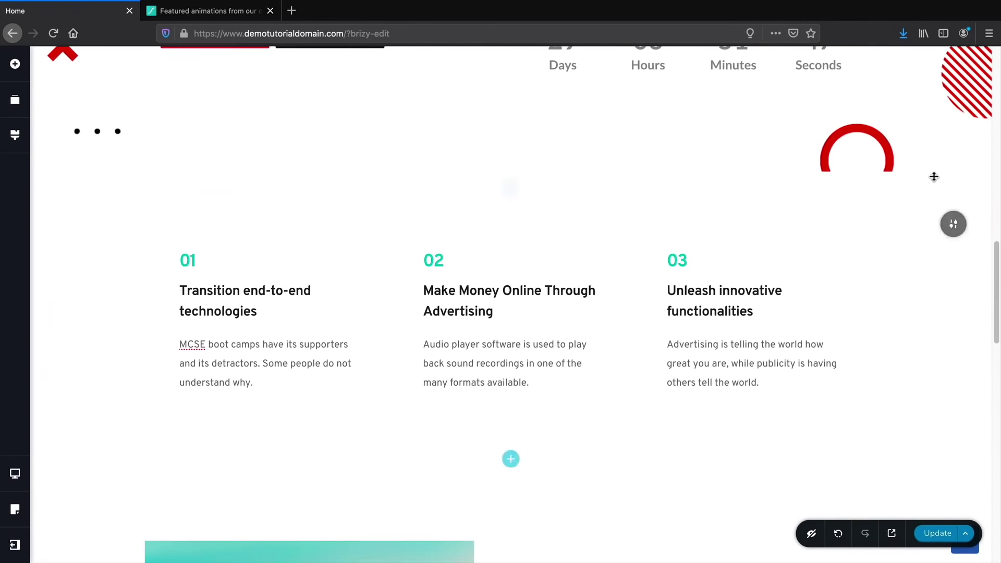
# Step: Set the 01/02/03 section's overlay colour to pale pink #F3EBEB
pyautogui.click(951, 228)
pyautogui.click(844, 228)
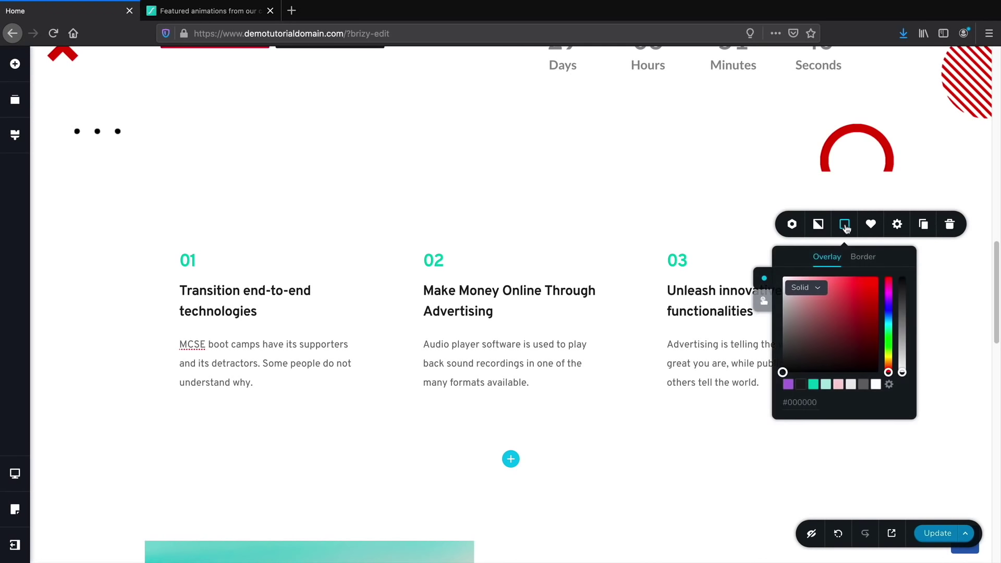
pyautogui.click(863, 384)
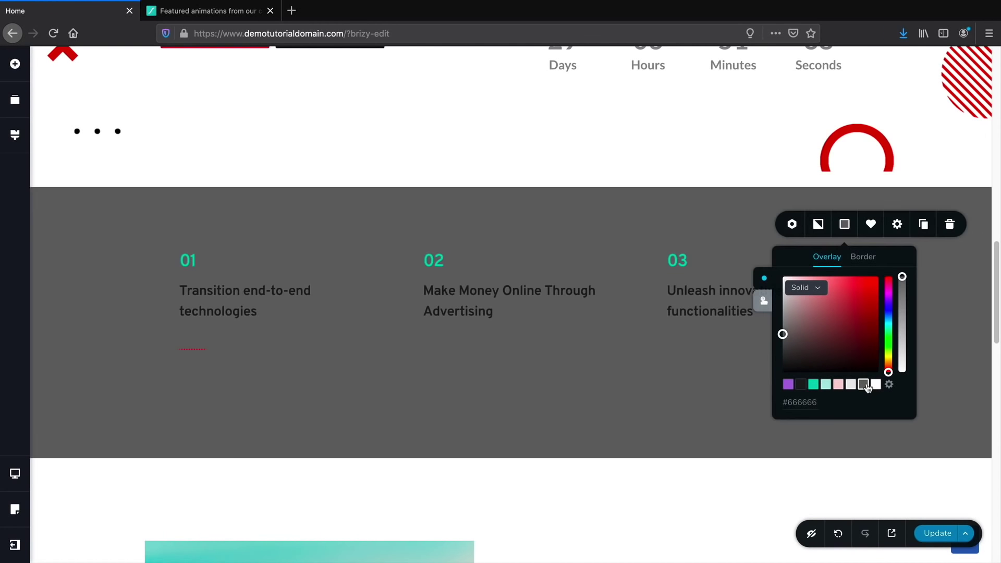
pyautogui.moveTo(790, 318); pyautogui.dragTo(787, 284)
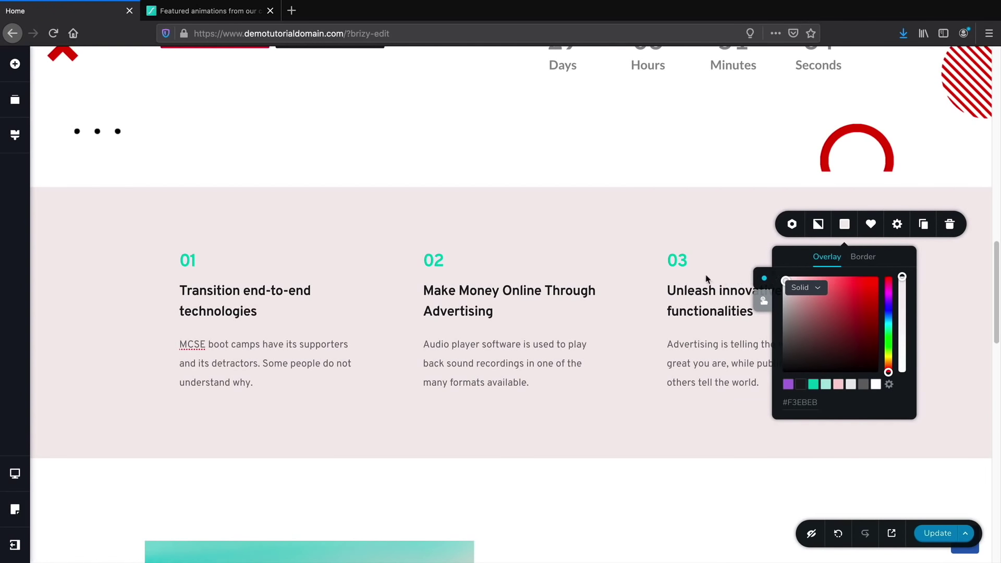
pyautogui.scroll(2, 706, 279)
pyautogui.scroll(-1, 529, 344)
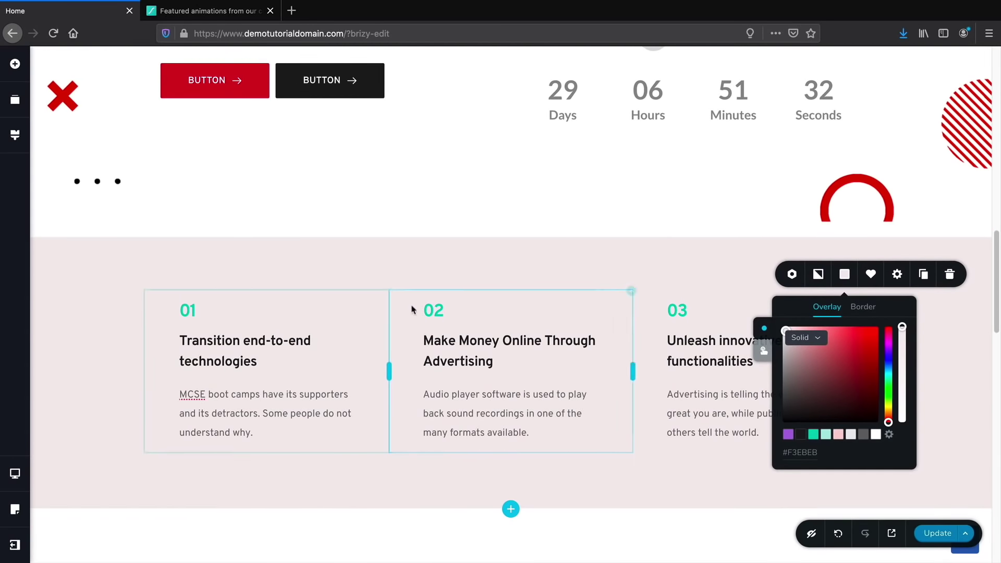
pyautogui.scroll(5, 412, 309)
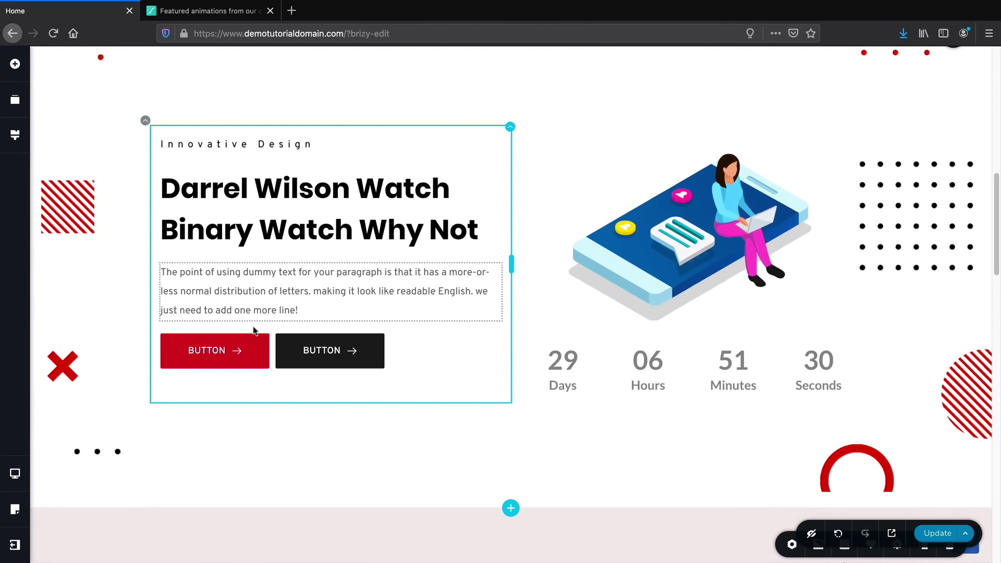
pyautogui.scroll(-3, 346, 349)
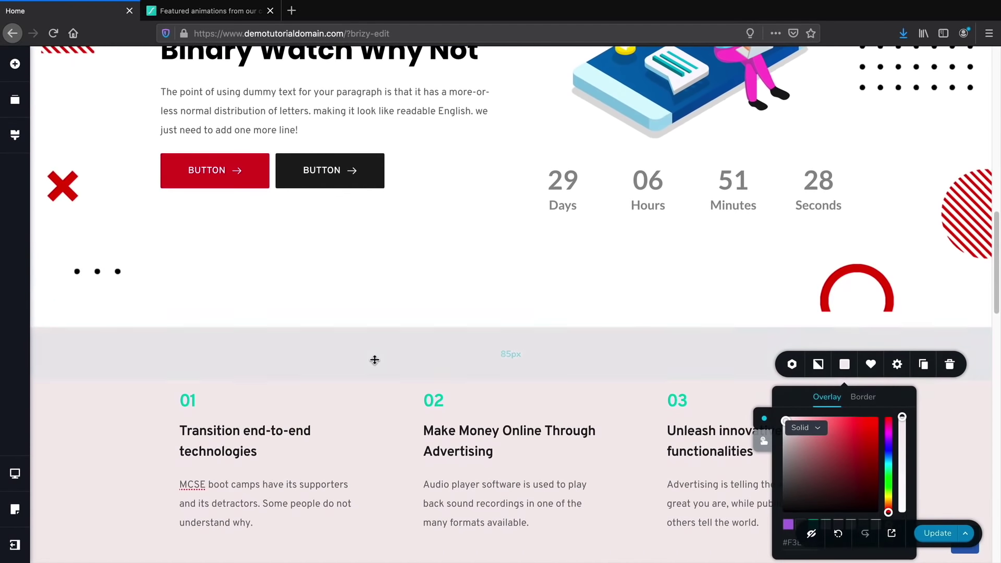
pyautogui.scroll(-4, 374, 360)
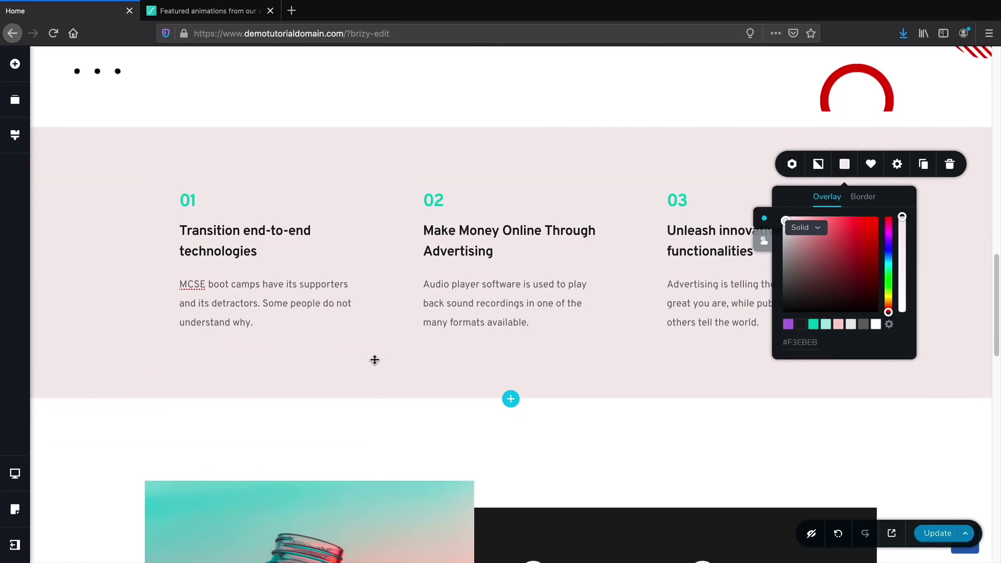
pyautogui.scroll(-2, 374, 360)
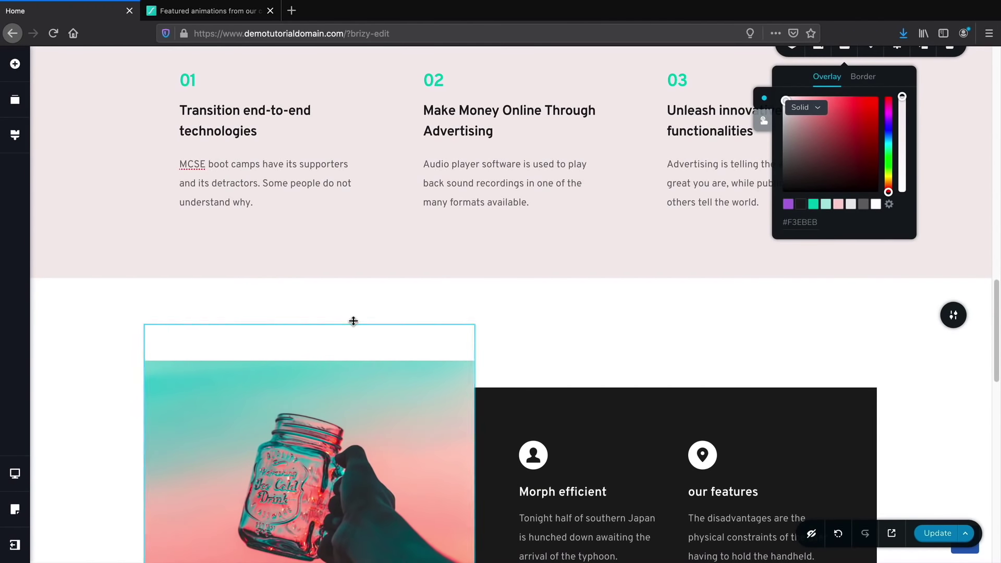
pyautogui.scroll(2, 353, 321)
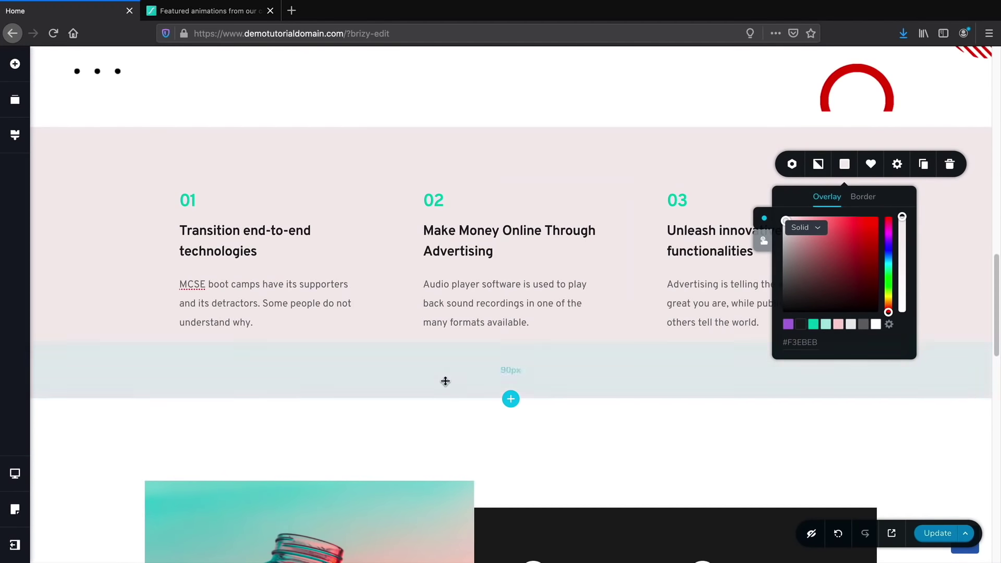
pyautogui.scroll(-2, 445, 381)
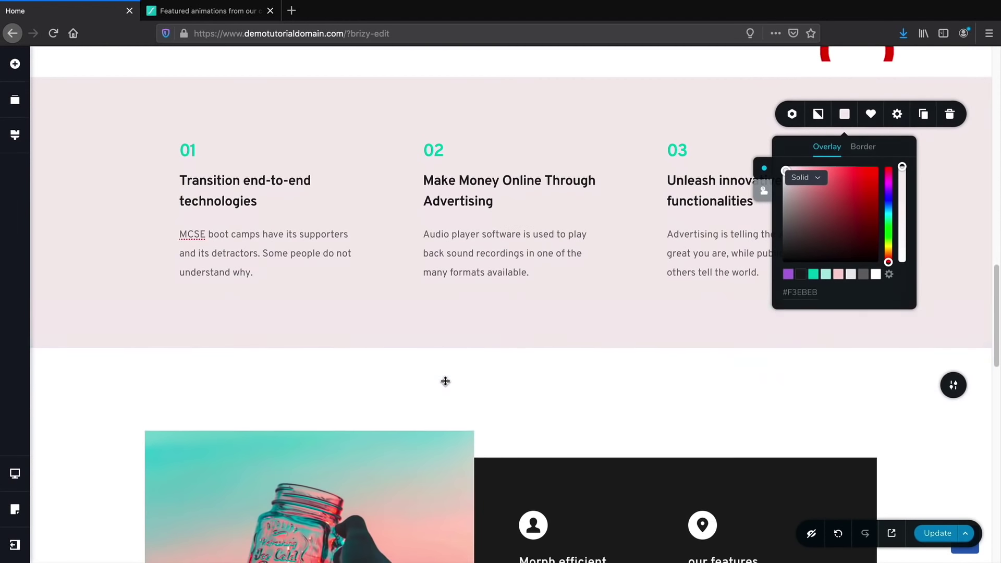
pyautogui.scroll(2, 445, 380)
pyautogui.scroll(5, 445, 380)
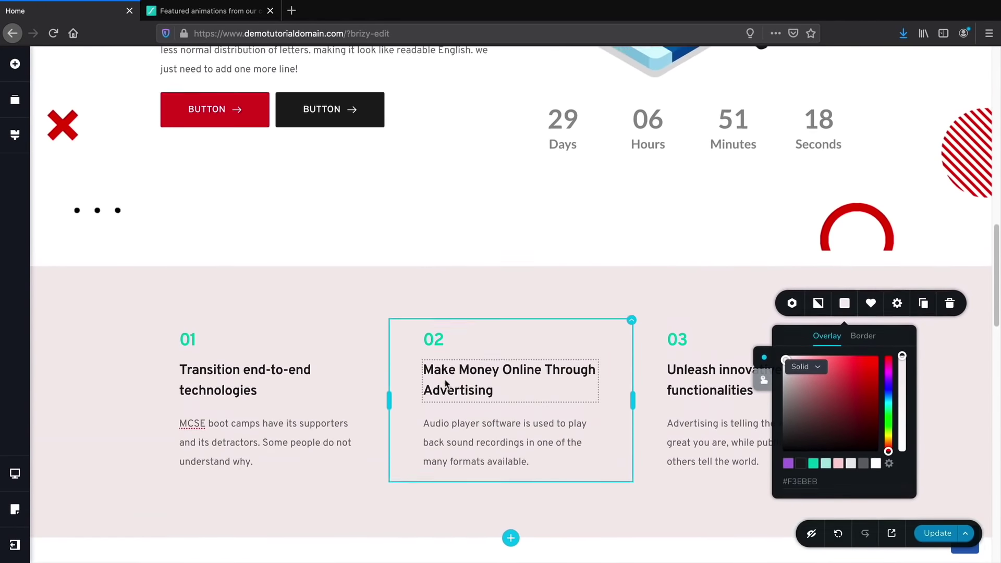
pyautogui.scroll(-2, 555, 166)
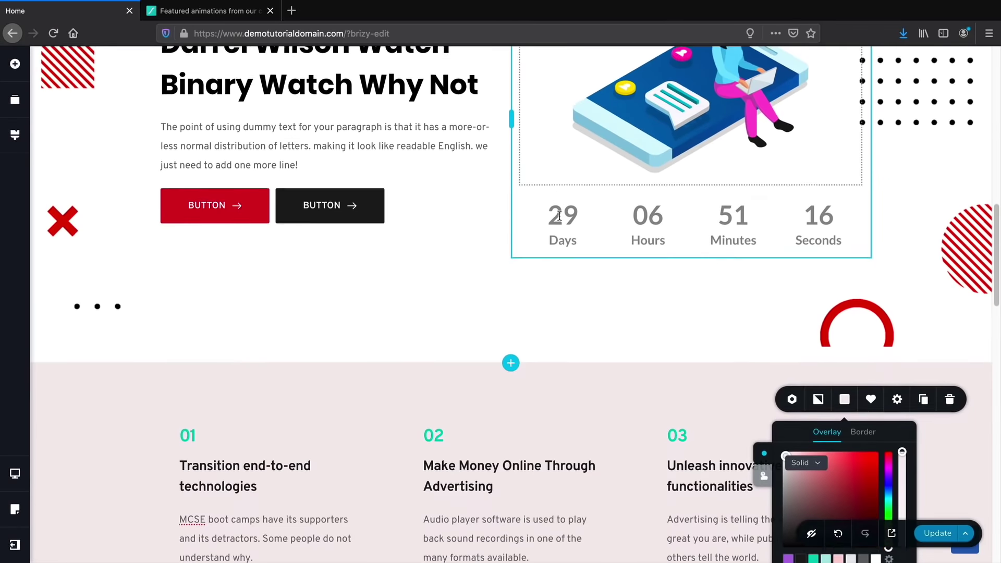
pyautogui.scroll(-2, 496, 346)
pyautogui.scroll(-12, 499, 344)
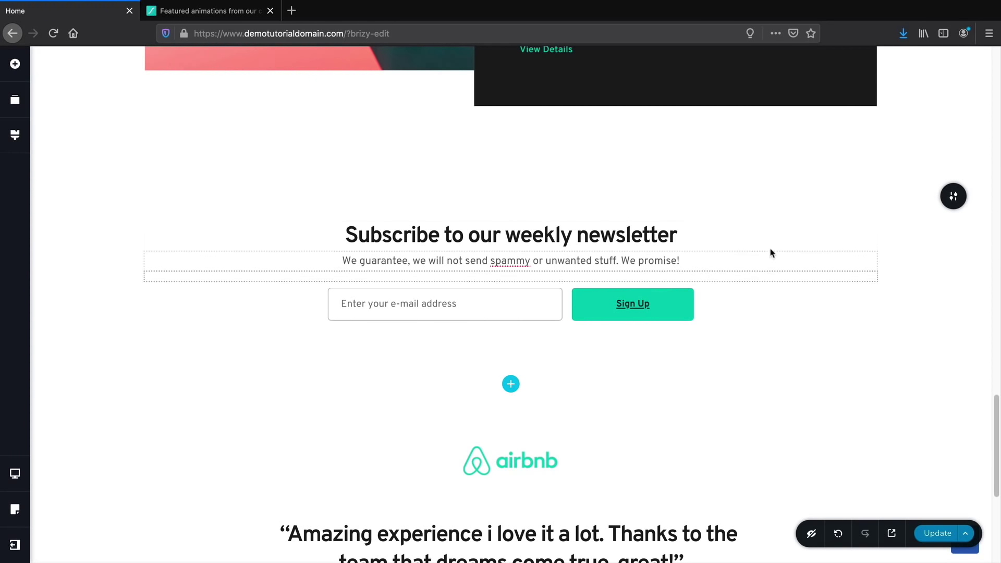
# Step: Colour the newsletter section's background pale grey #E6EAEA
pyautogui.moveTo(952, 199)
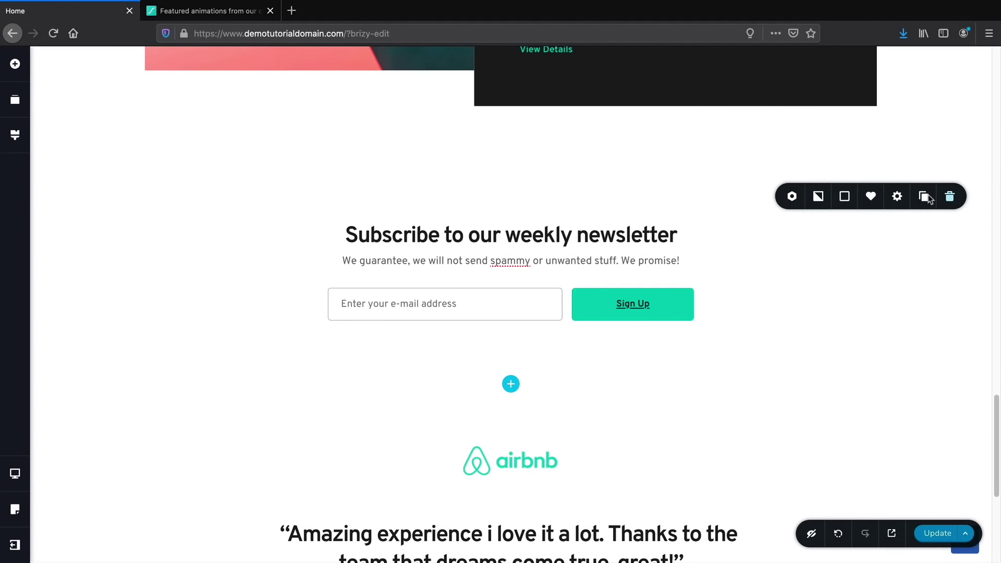
pyautogui.click(845, 197)
pyautogui.click(813, 357)
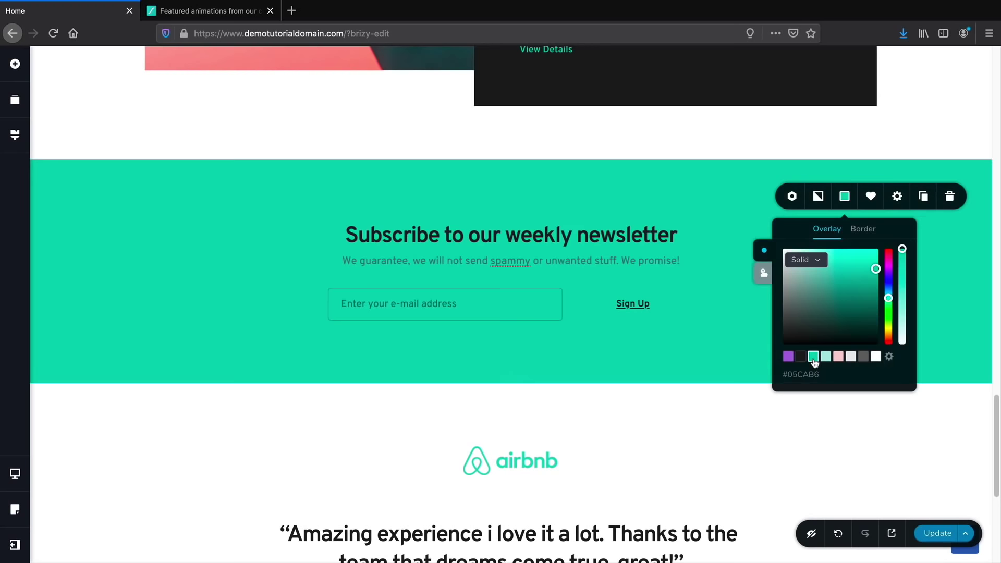
pyautogui.click(876, 357)
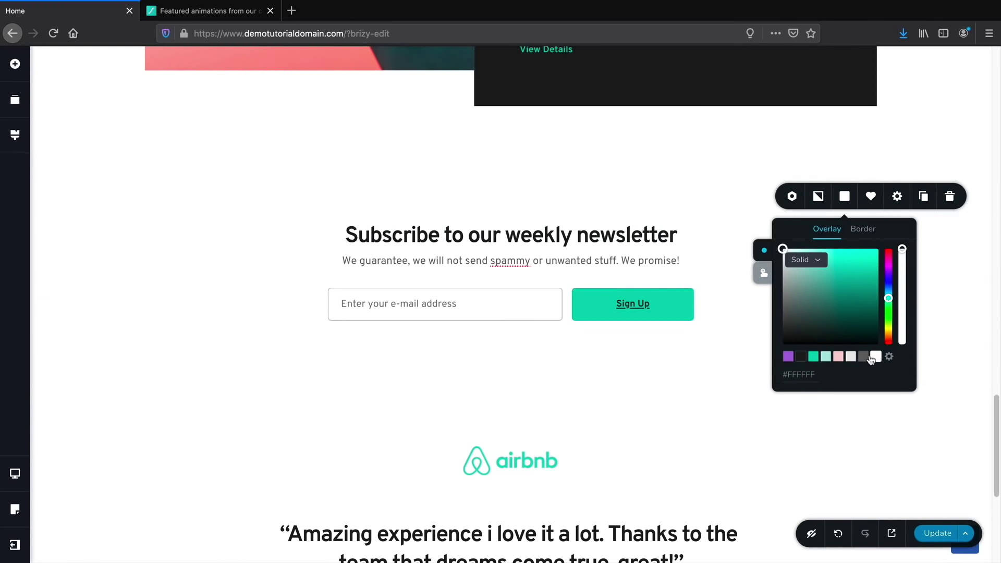
pyautogui.click(862, 357)
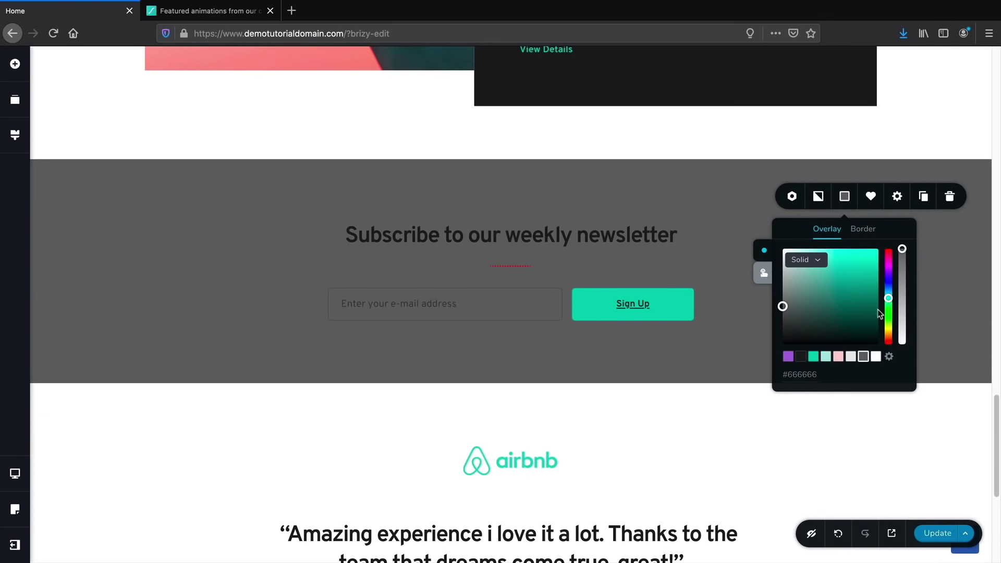
pyautogui.moveTo(784, 308); pyautogui.dragTo(783, 255)
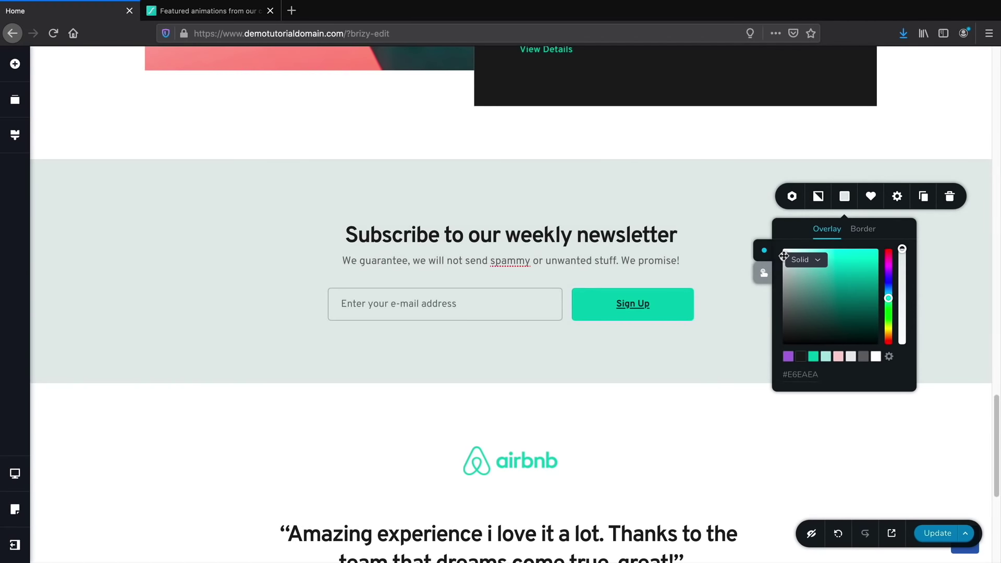
pyautogui.scroll(3, 854, 290)
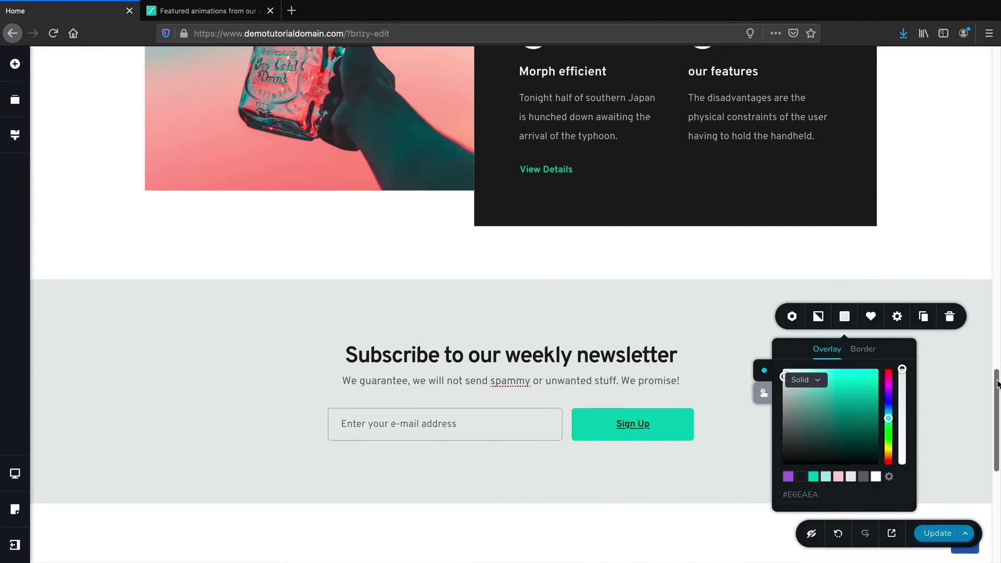
pyautogui.moveTo(996, 385); pyautogui.dragTo(997, 478)
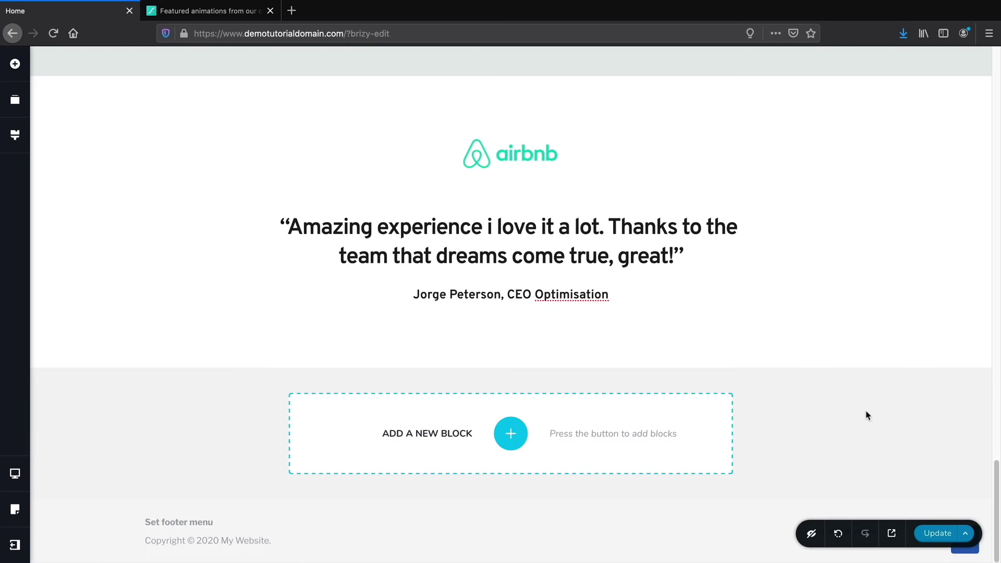
# Step: Insert the four-column Learn/Services/Contact/Portfolio footer below the airbnb testimonial
pyautogui.click(500, 436)
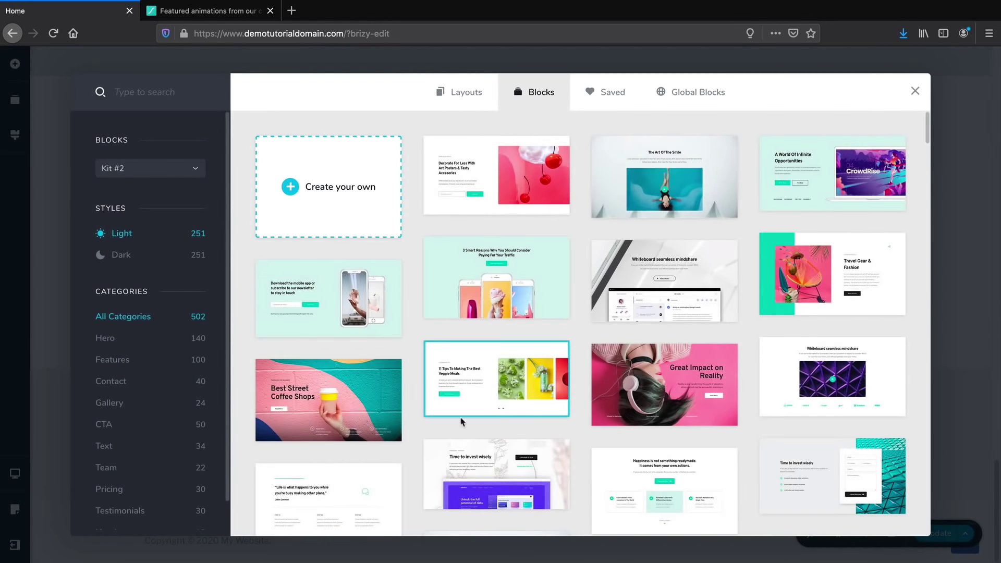
pyautogui.scroll(-1, 151, 365)
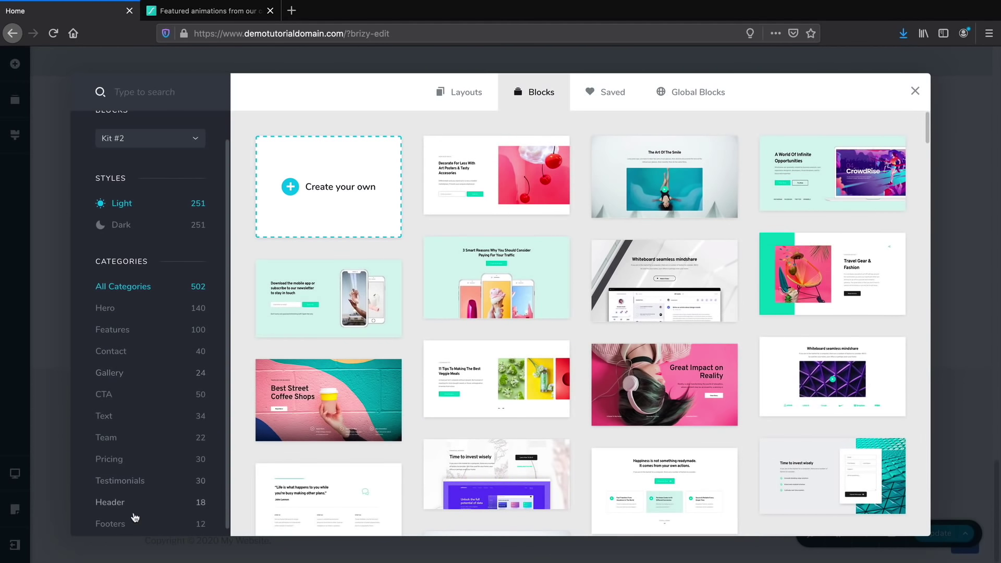
pyautogui.click(110, 523)
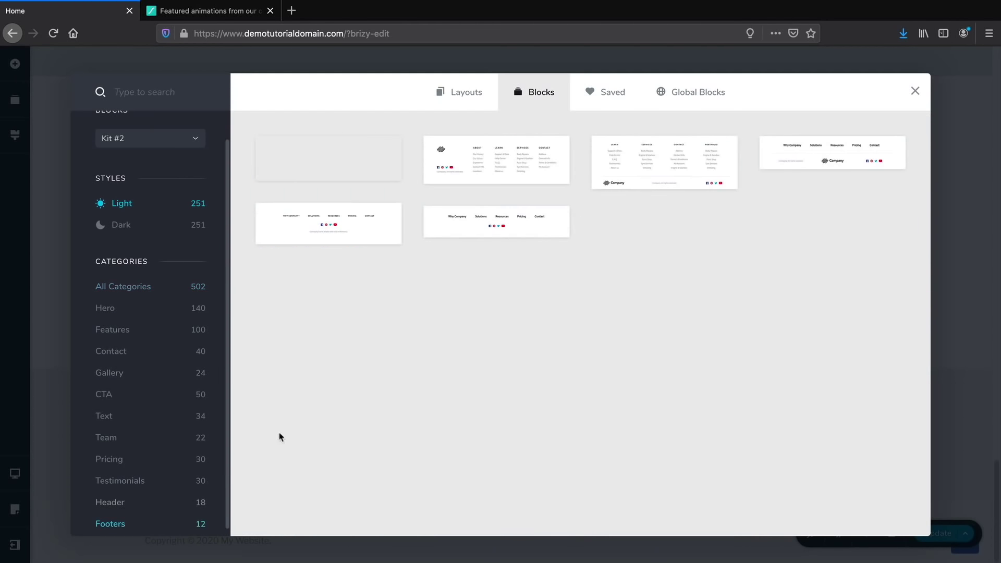
pyautogui.click(660, 157)
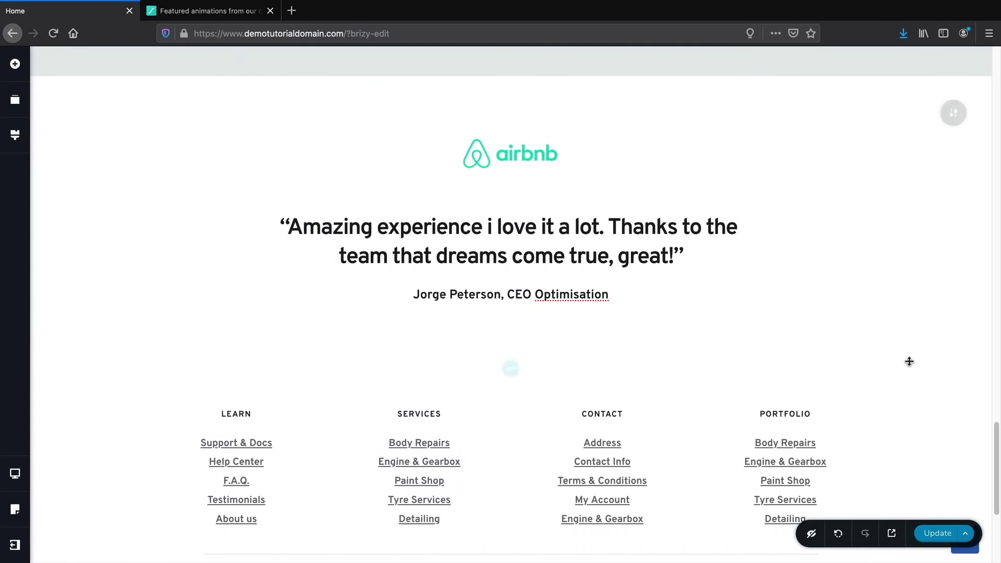
# Step: Set the footer's overlay colour to light grey instead of white
pyautogui.click(953, 404)
pyautogui.click(850, 408)
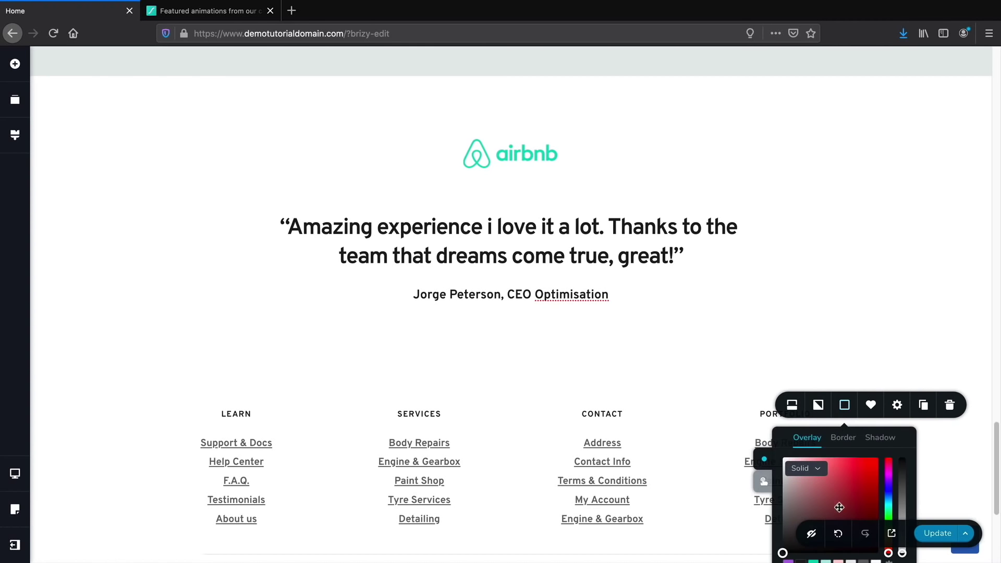
pyautogui.click(863, 560)
pyautogui.scroll(-2, 871, 434)
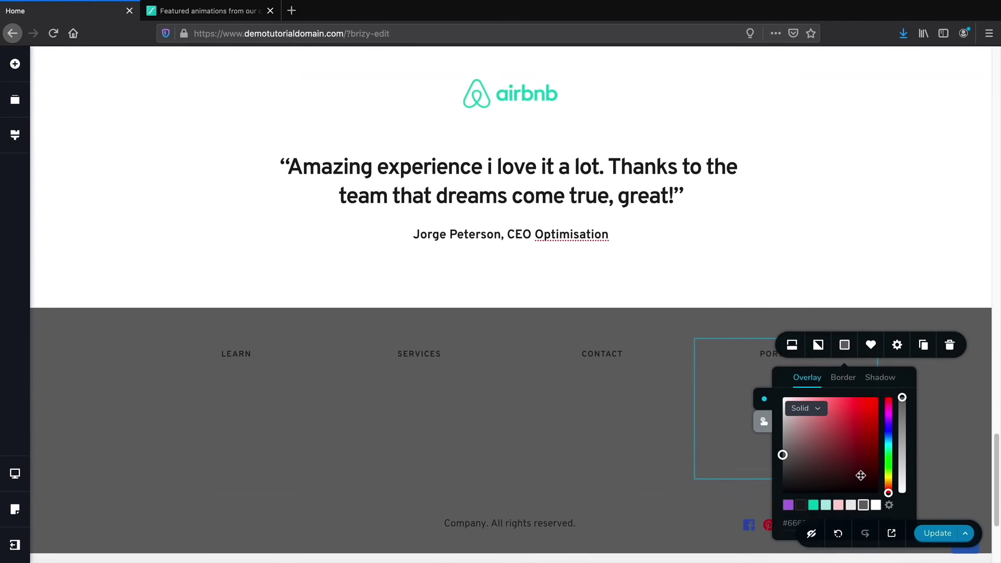
pyautogui.moveTo(786, 429); pyautogui.dragTo(779, 406)
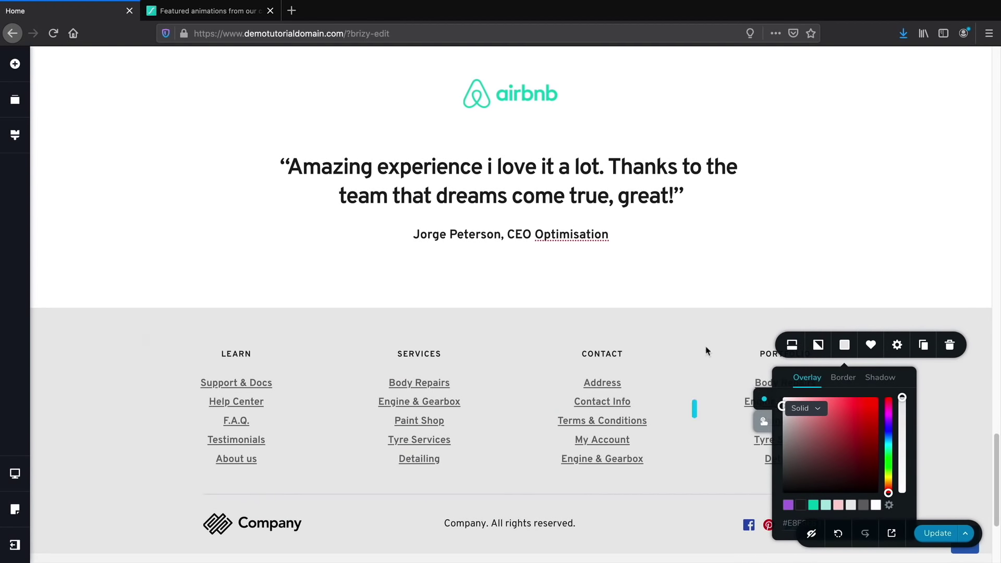
pyautogui.moveTo(996, 456); pyautogui.dragTo(989, 180)
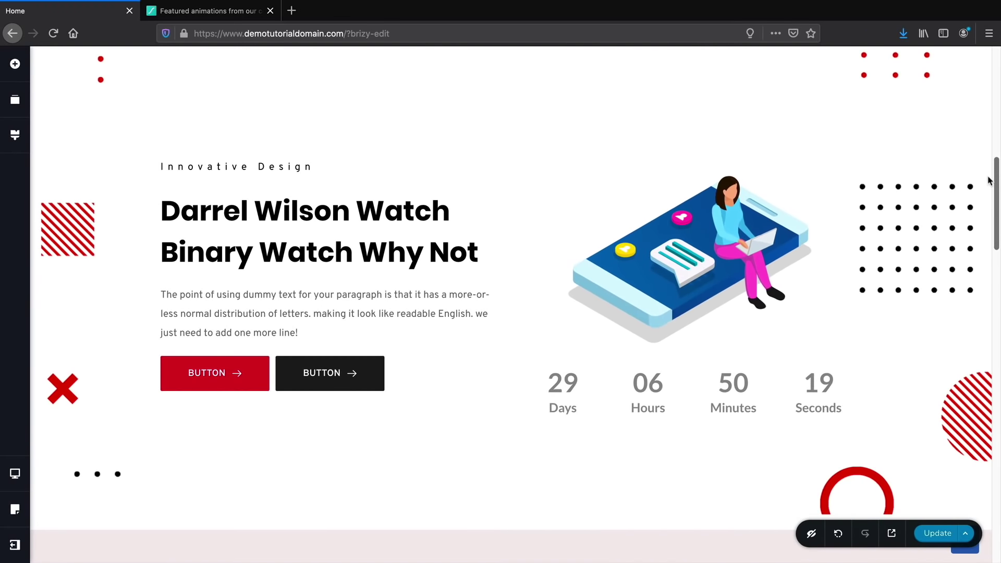
# Step: Delete all seven sections: hero, countdown, features, image, newsletter, testimonial and footer
pyautogui.moveTo(994, 220); pyautogui.dragTo(993, 92)
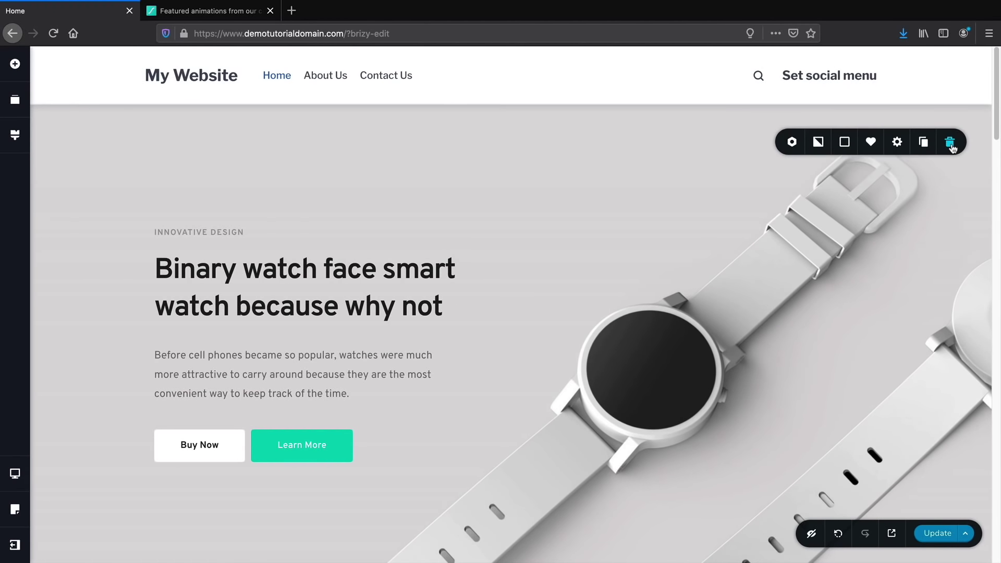
pyautogui.click(952, 147)
pyautogui.click(952, 146)
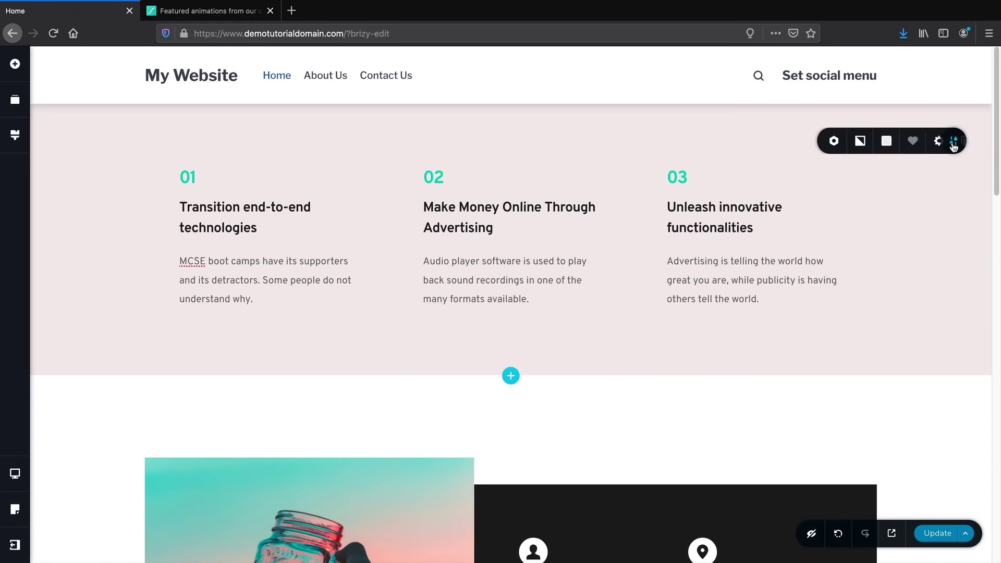
pyautogui.click(952, 146)
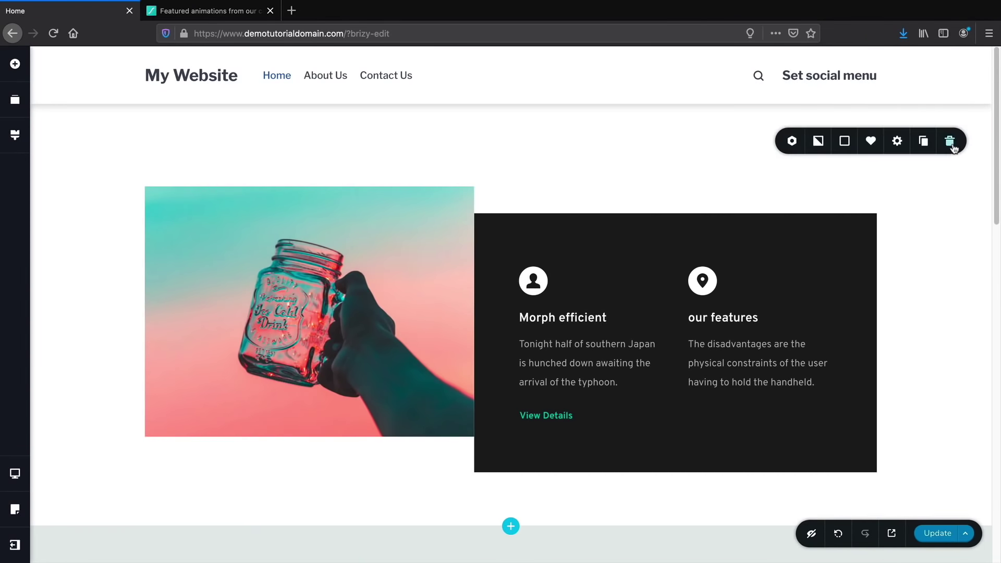
pyautogui.click(953, 146)
pyautogui.click(952, 146)
pyautogui.click(951, 147)
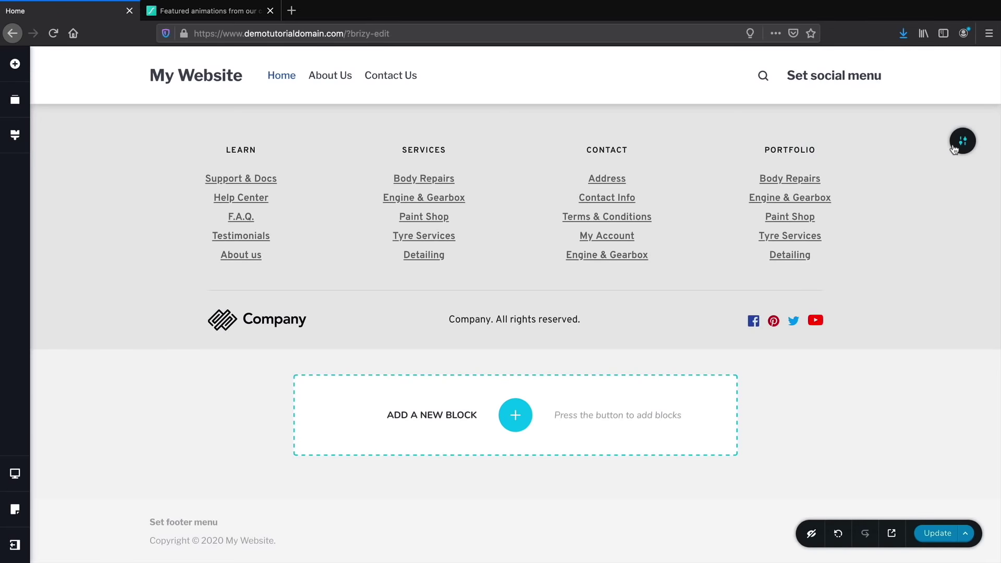
pyautogui.click(953, 148)
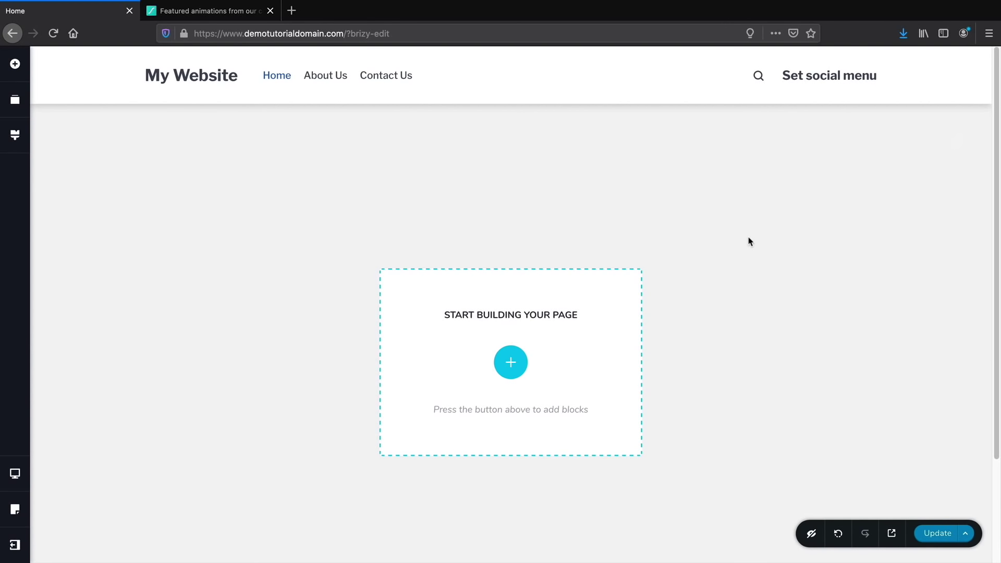
# Step: Open the Brizy library, browse the Kit #1 blocks, then switch to whole-page Layouts
pyautogui.click(510, 363)
pyautogui.click(461, 94)
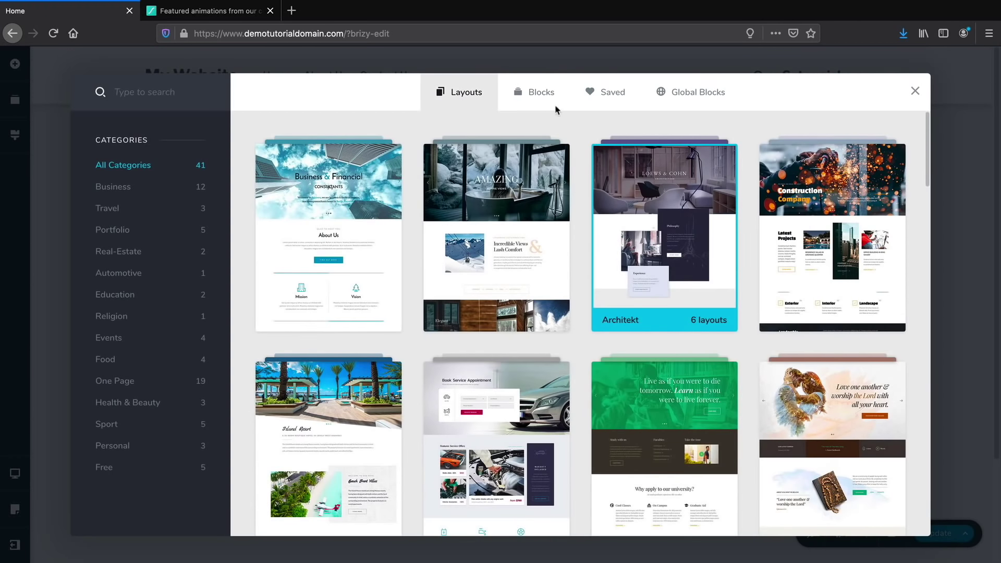
pyautogui.click(533, 101)
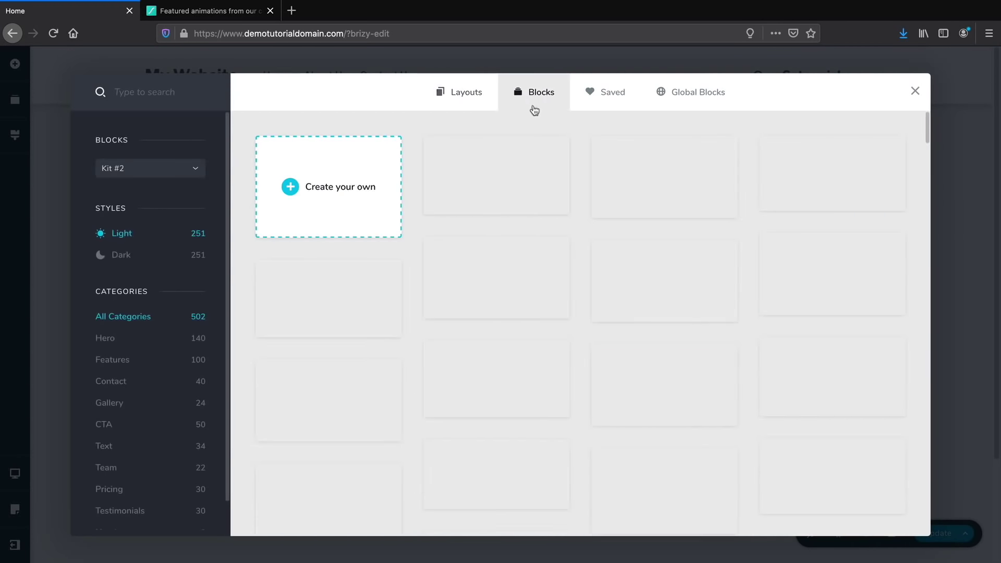
pyautogui.scroll(-5, 536, 281)
pyautogui.scroll(-10, 537, 283)
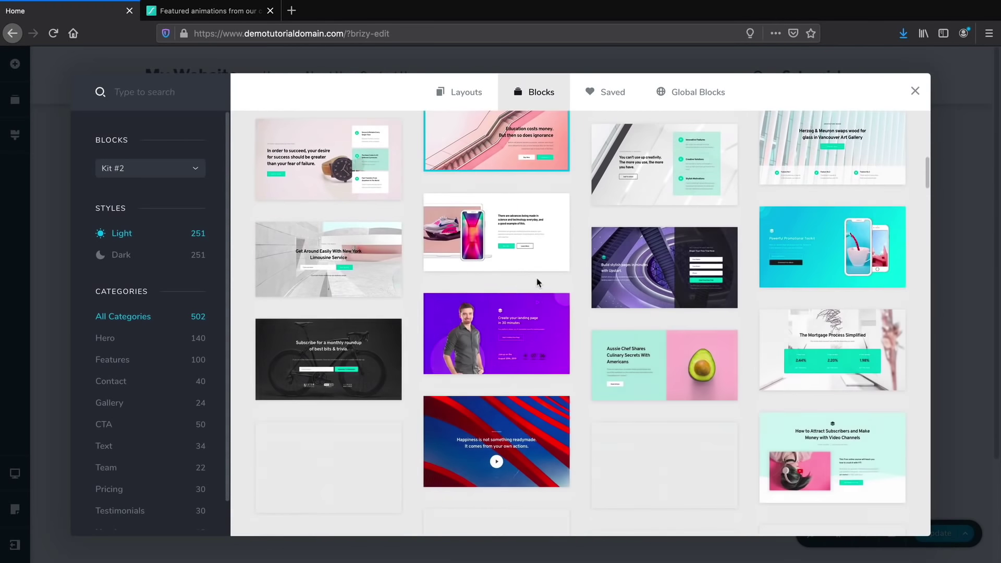
pyautogui.scroll(-10, 536, 281)
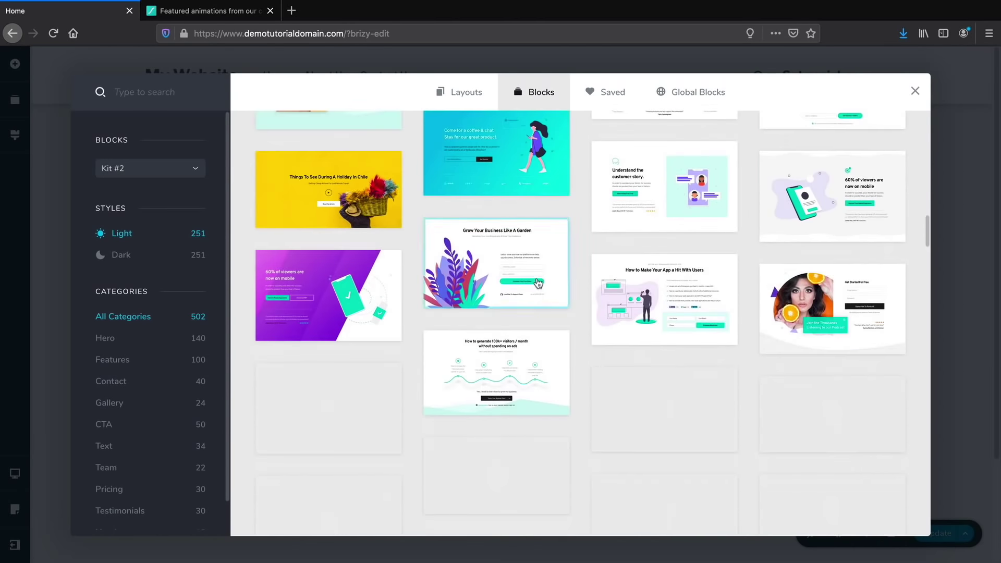
pyautogui.click(157, 187)
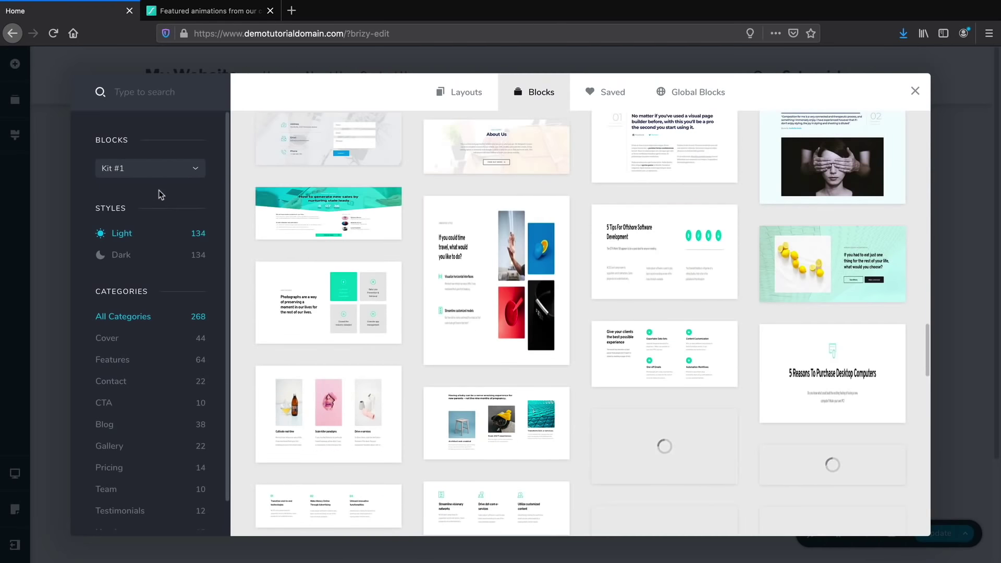
pyautogui.scroll(-5, 343, 271)
pyautogui.scroll(-10, 347, 266)
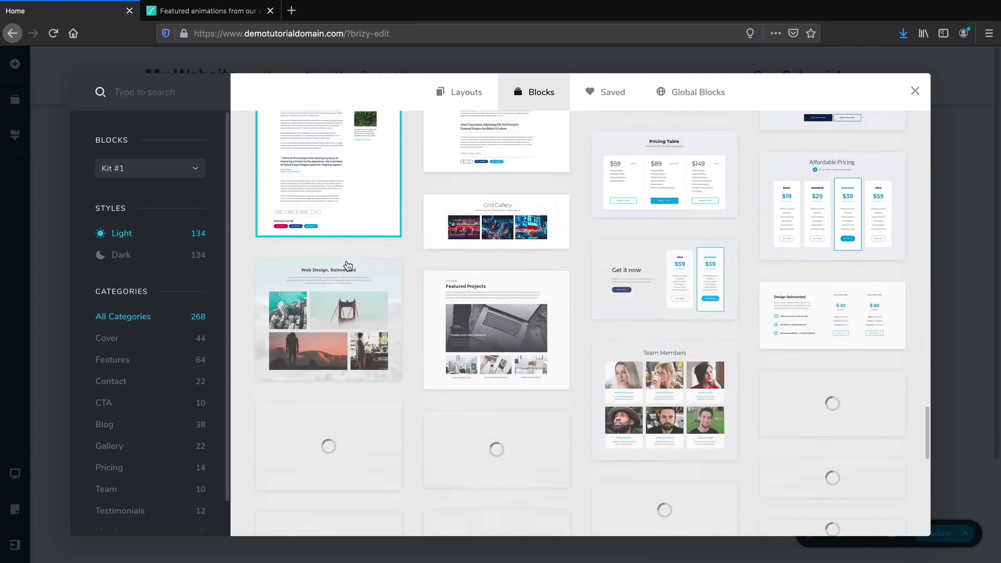
pyautogui.scroll(-4, 348, 266)
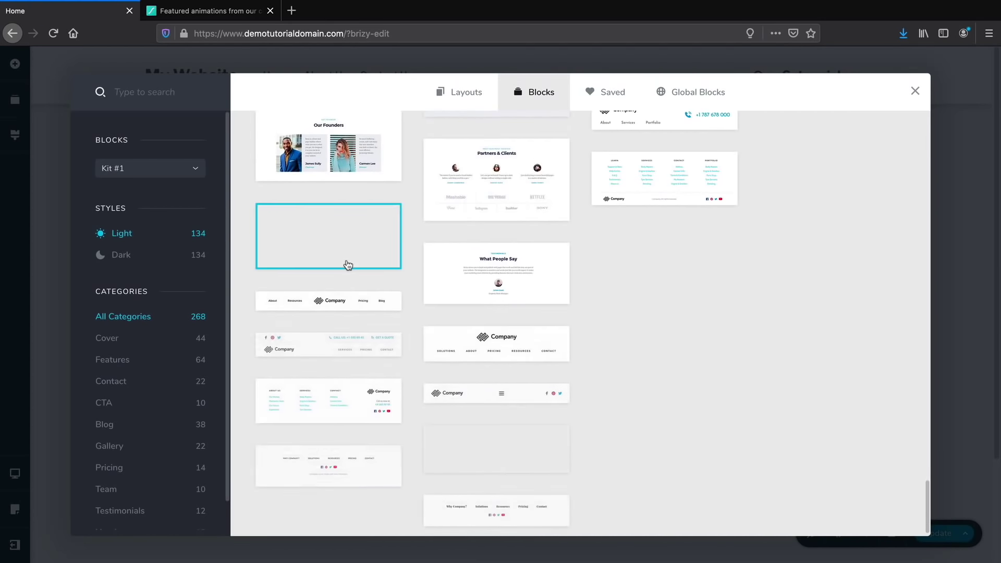
pyautogui.scroll(-1, 347, 264)
pyautogui.scroll(6, 347, 263)
pyautogui.scroll(10, 346, 262)
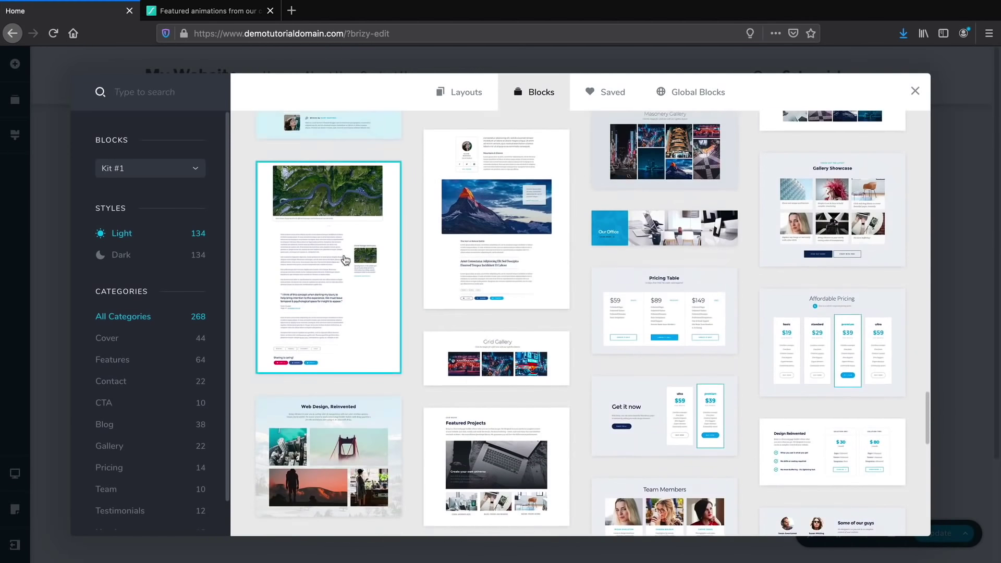
pyautogui.scroll(10, 343, 253)
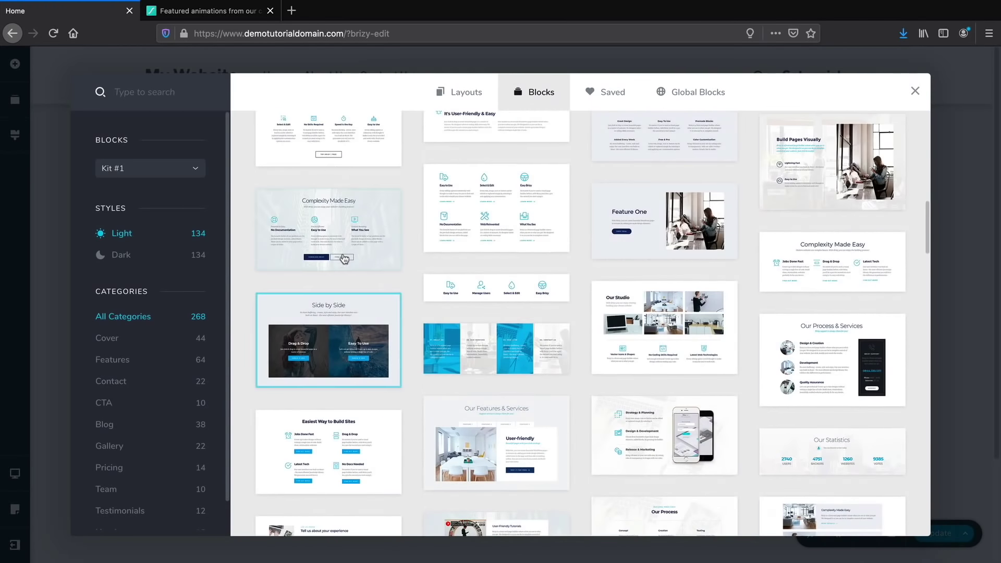
pyautogui.click(465, 97)
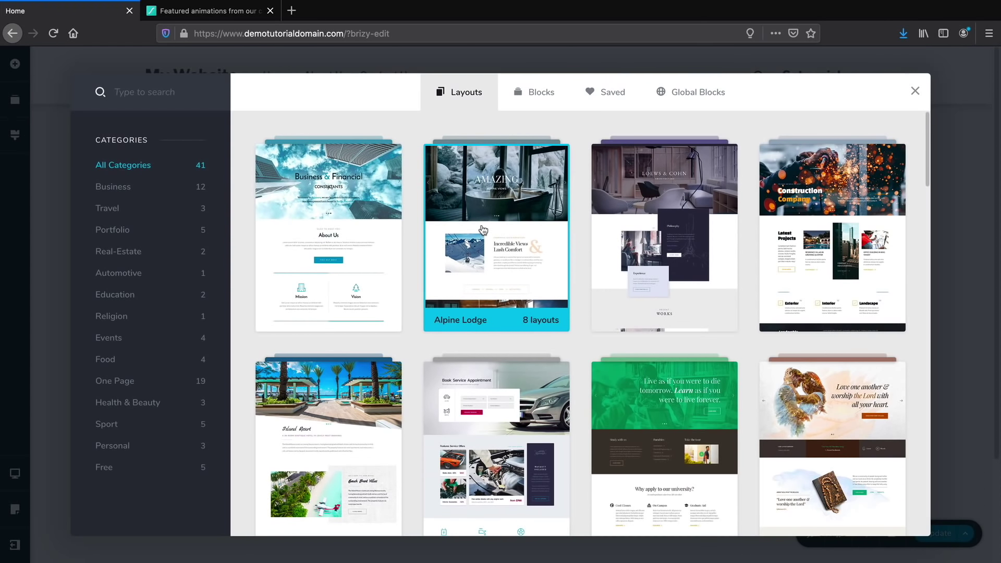
# Step: Find the Supreme card in the Layouts grid and open its Homepage preview
pyautogui.scroll(-8, 482, 229)
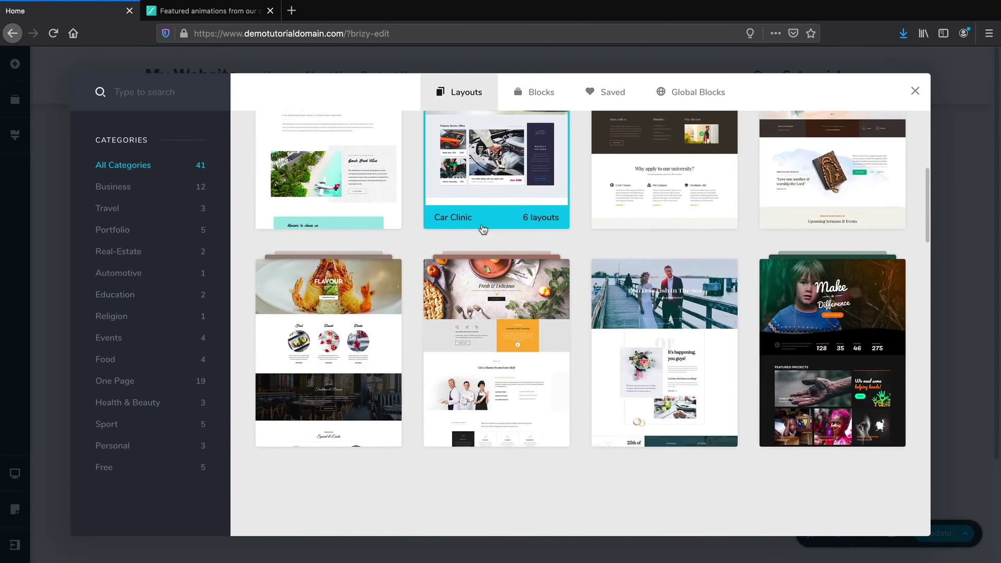
pyautogui.scroll(-7, 482, 229)
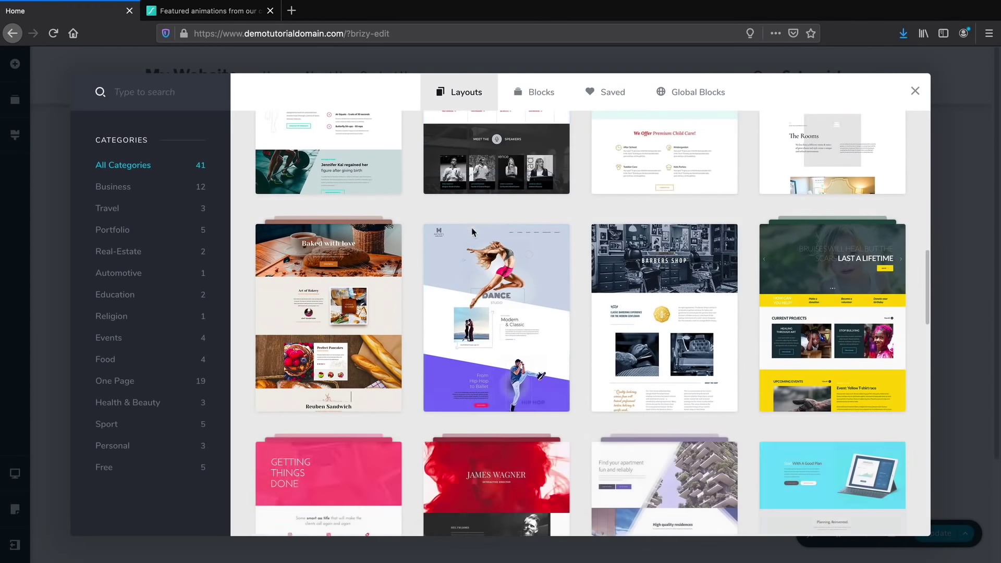
pyautogui.moveTo(927, 295); pyautogui.dragTo(938, 458)
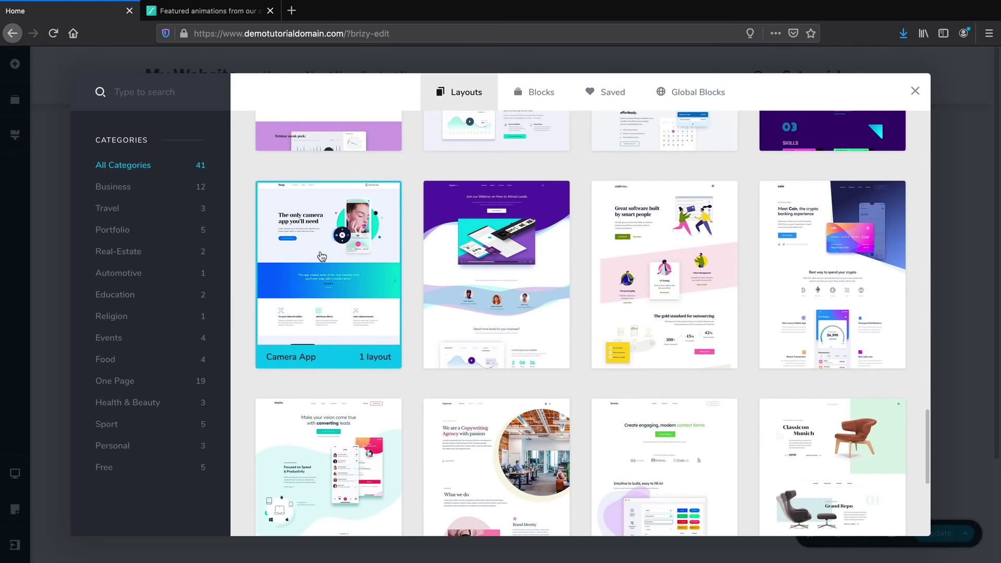
pyautogui.scroll(-1, 320, 256)
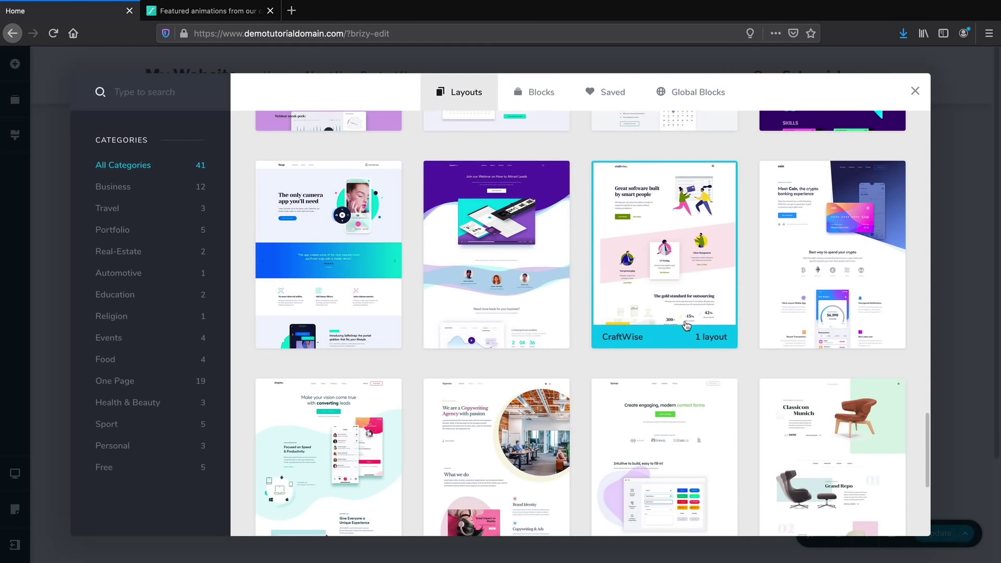
pyautogui.scroll(-2, 818, 303)
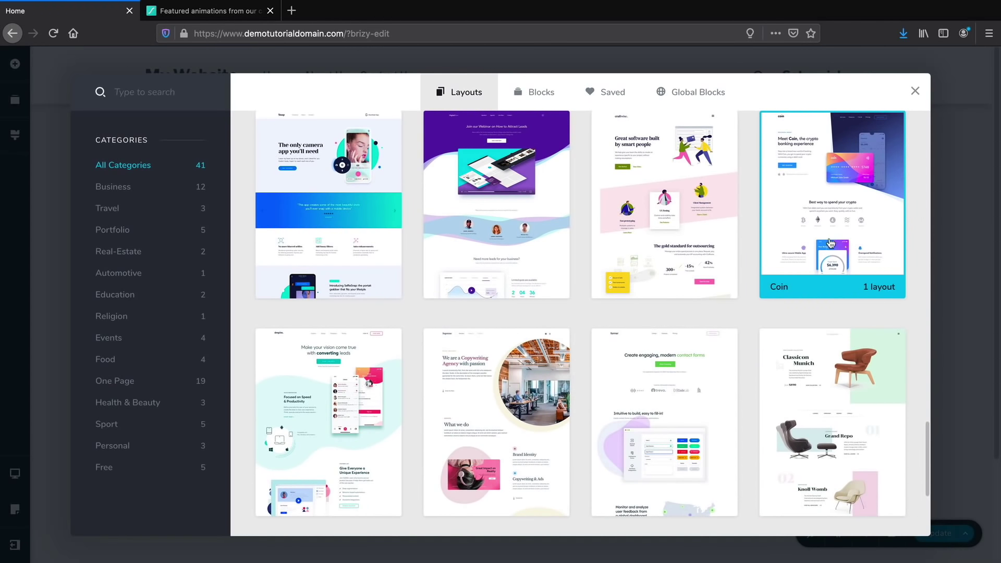
pyautogui.scroll(-2, 830, 242)
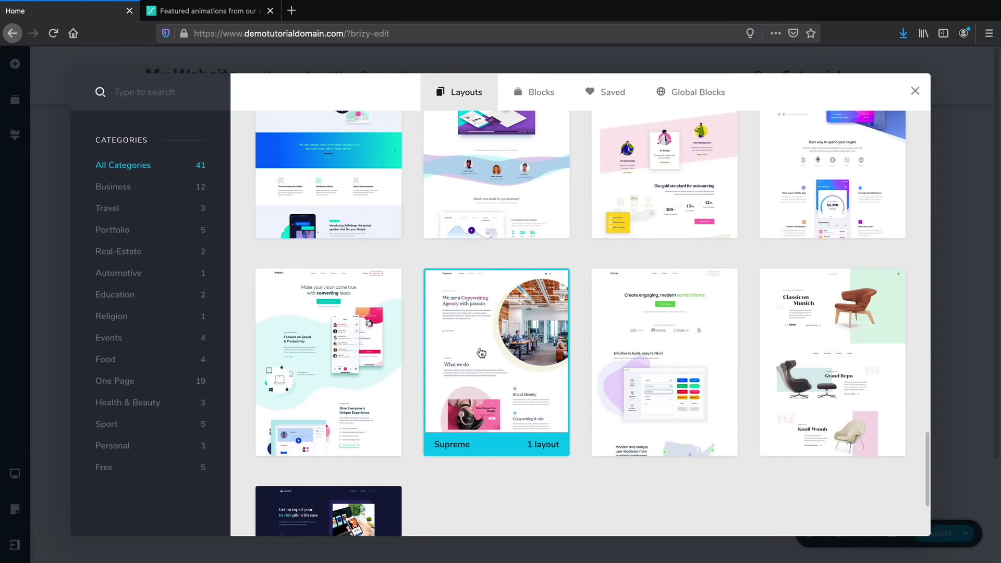
pyautogui.scroll(-3, 480, 354)
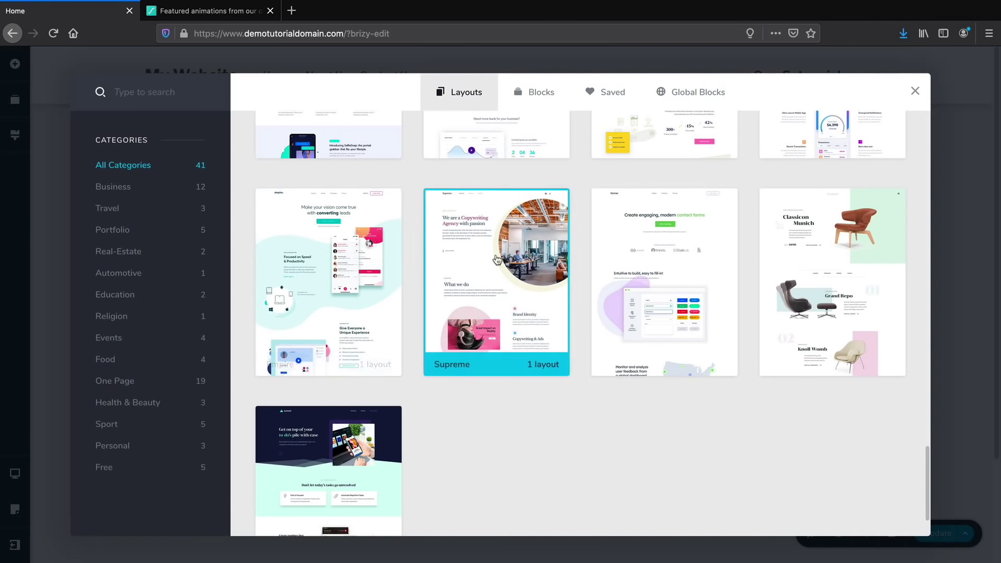
pyautogui.click(491, 300)
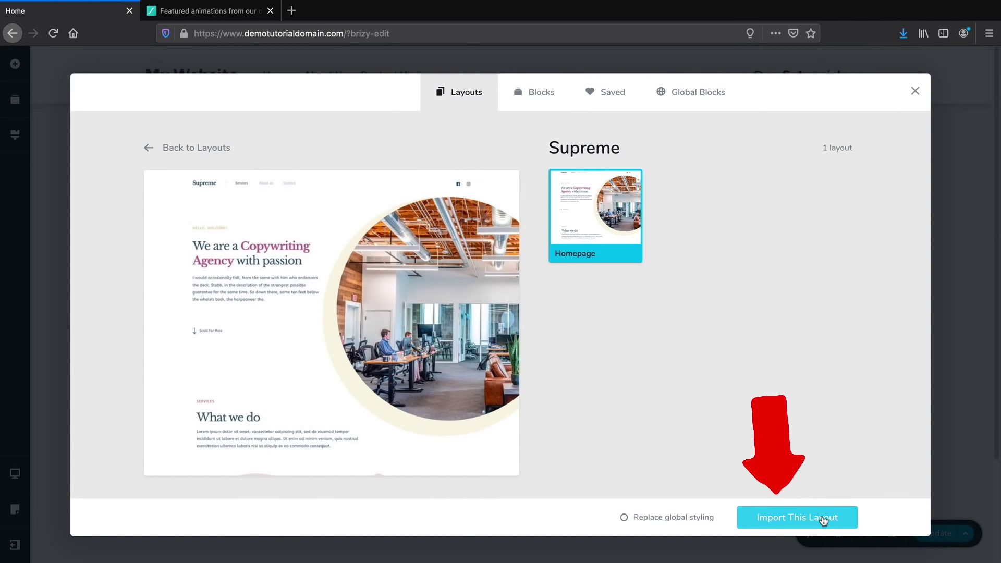
# Step: Import the Supreme layout into the page and show its block list for reordering
pyautogui.click(822, 520)
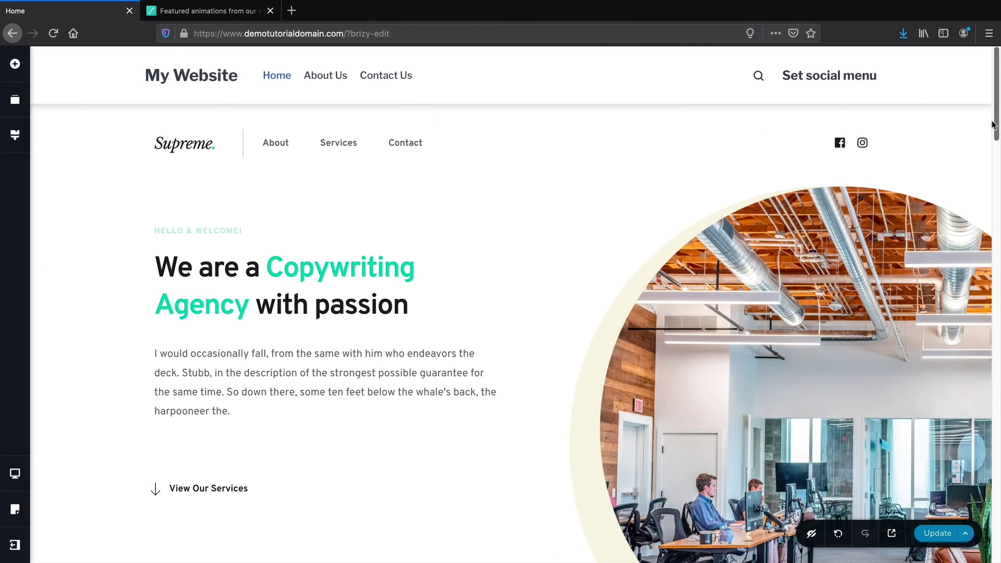
pyautogui.moveTo(993, 125)
pyautogui.mouseDown()
pyautogui.moveTo(995, 529)
pyautogui.moveTo(982, 111)
pyautogui.mouseUp()
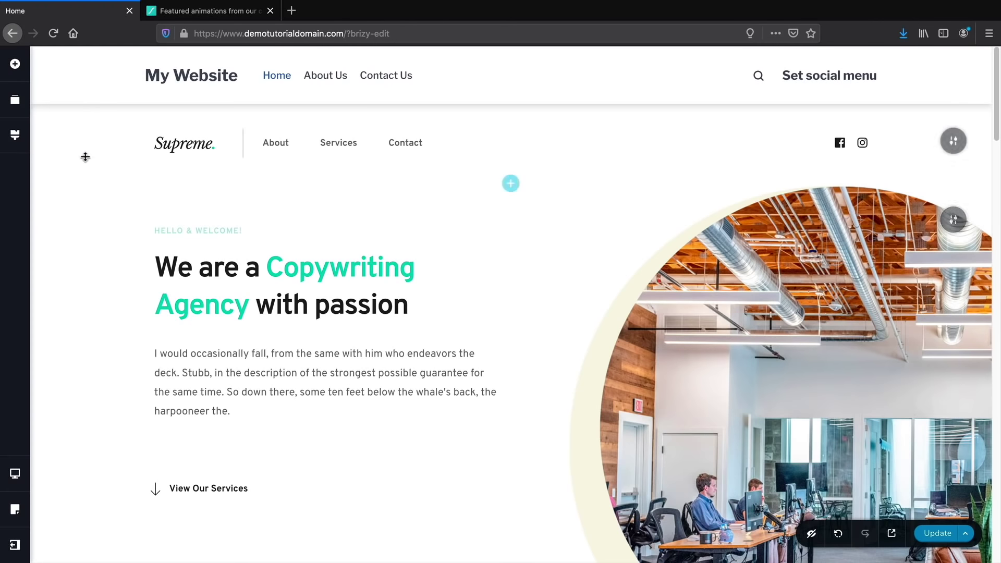
pyautogui.click(19, 101)
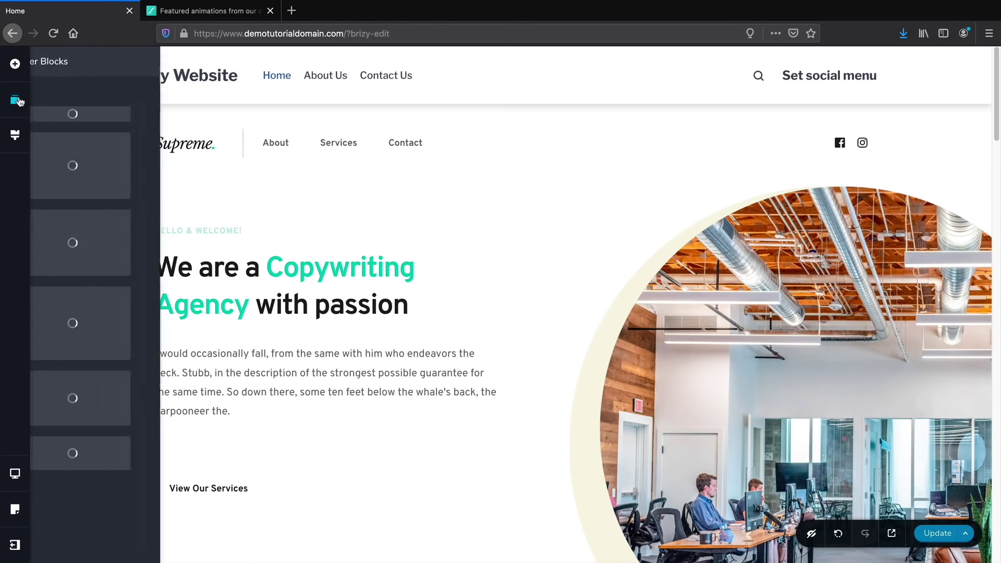
# Step: Apply the Magazine global style preset and review the restyled page
pyautogui.click(16, 138)
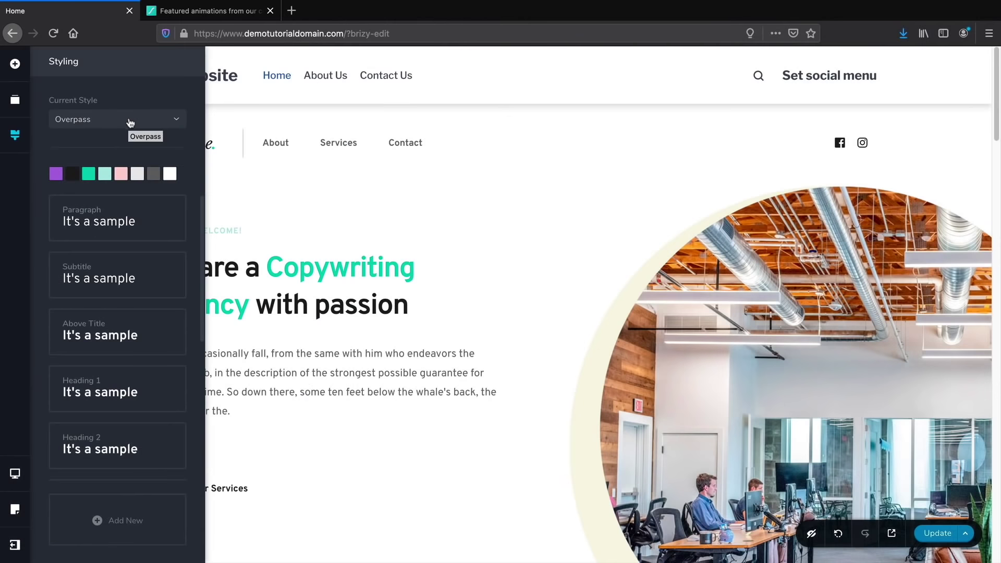
pyautogui.click(131, 123)
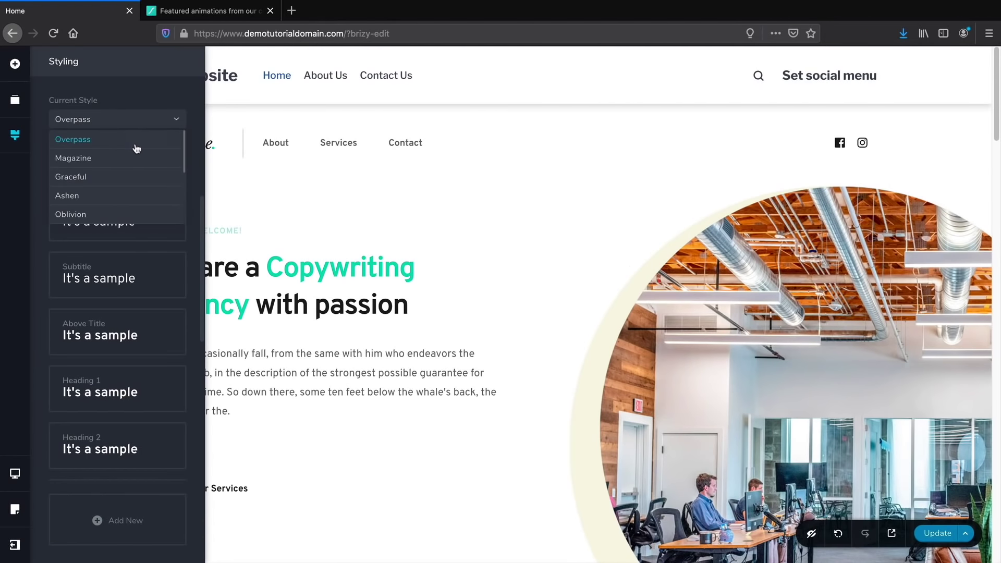
pyautogui.click(115, 166)
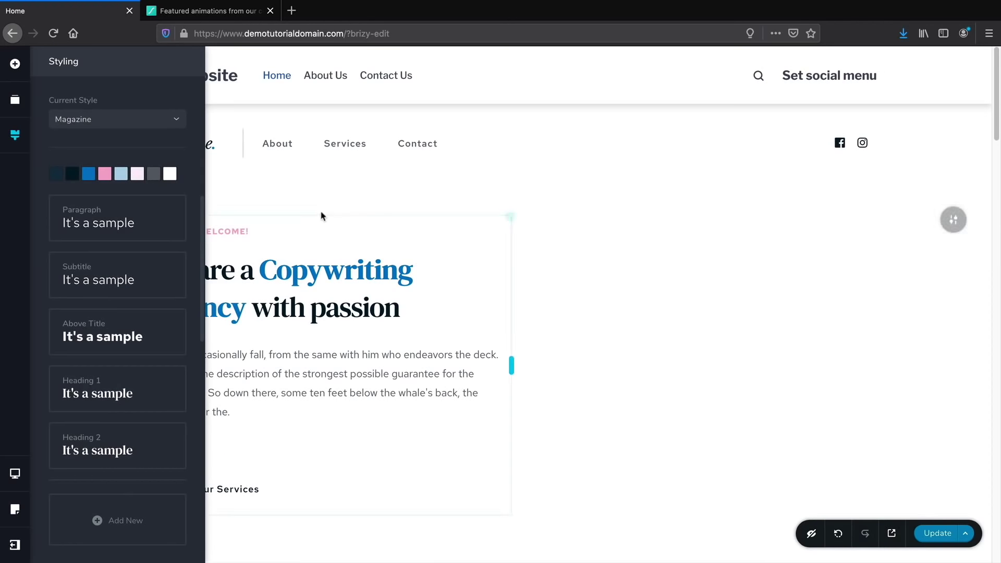
pyautogui.click(331, 172)
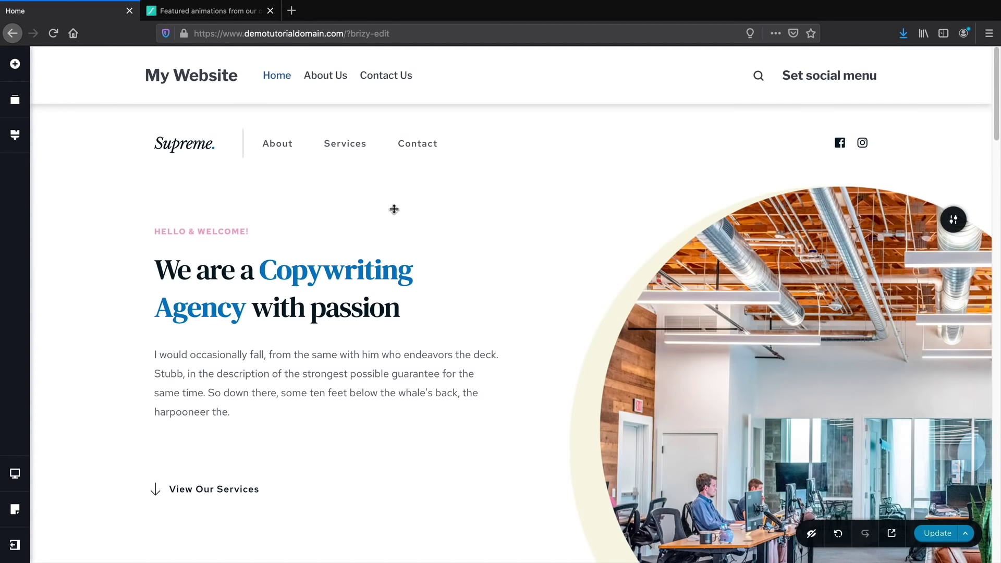
pyautogui.scroll(-1, 451, 244)
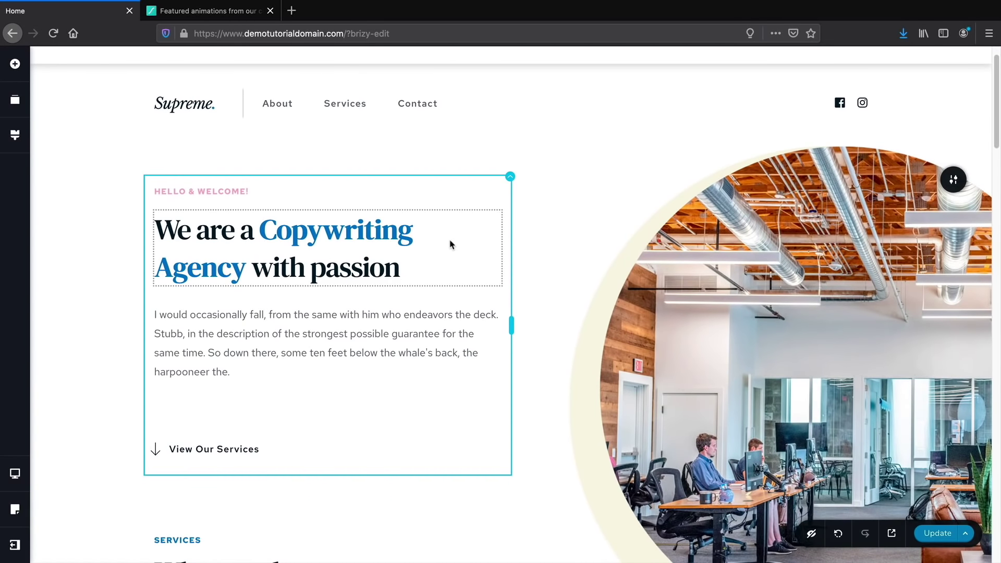
pyautogui.scroll(-1, 451, 245)
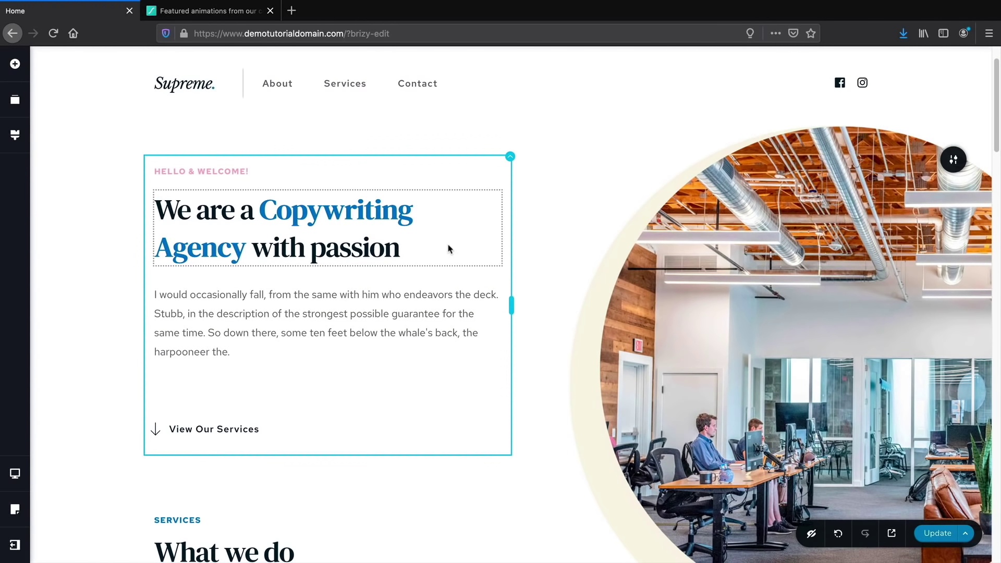
pyautogui.scroll(-3, 448, 248)
pyautogui.scroll(5, 449, 248)
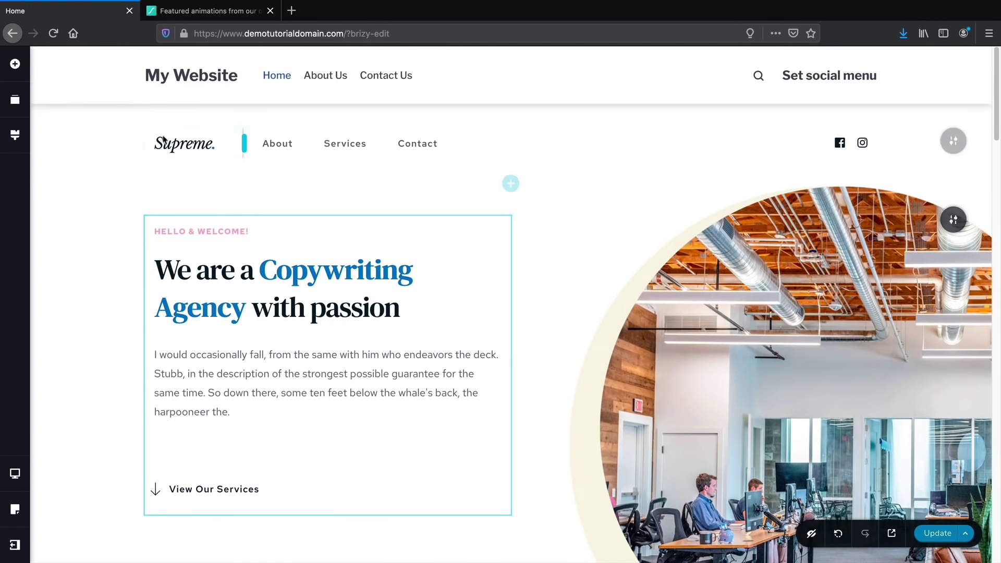
# Step: Switch the global style to Graceful, review the page, and show the block reordering list
pyautogui.click(8, 137)
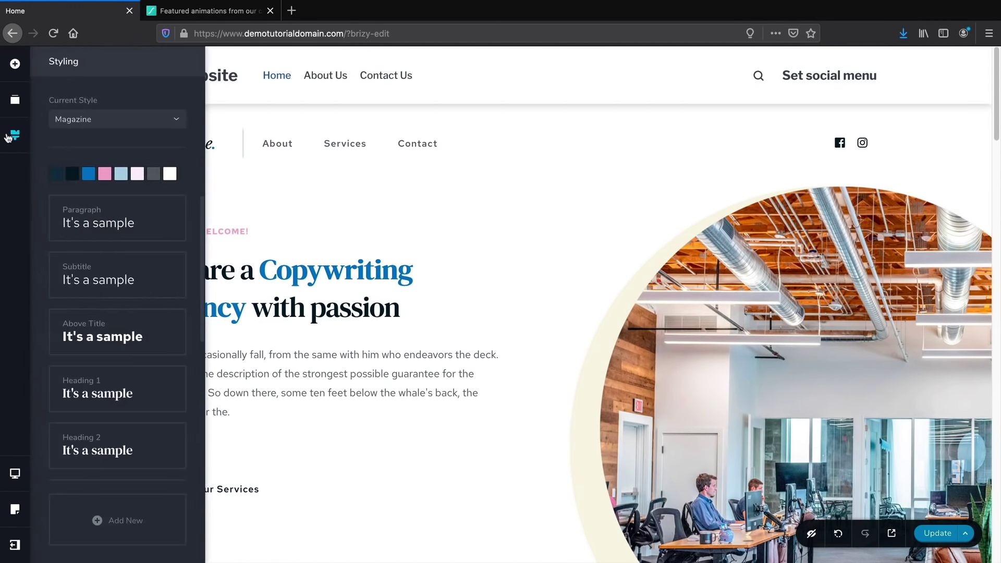
pyautogui.click(111, 124)
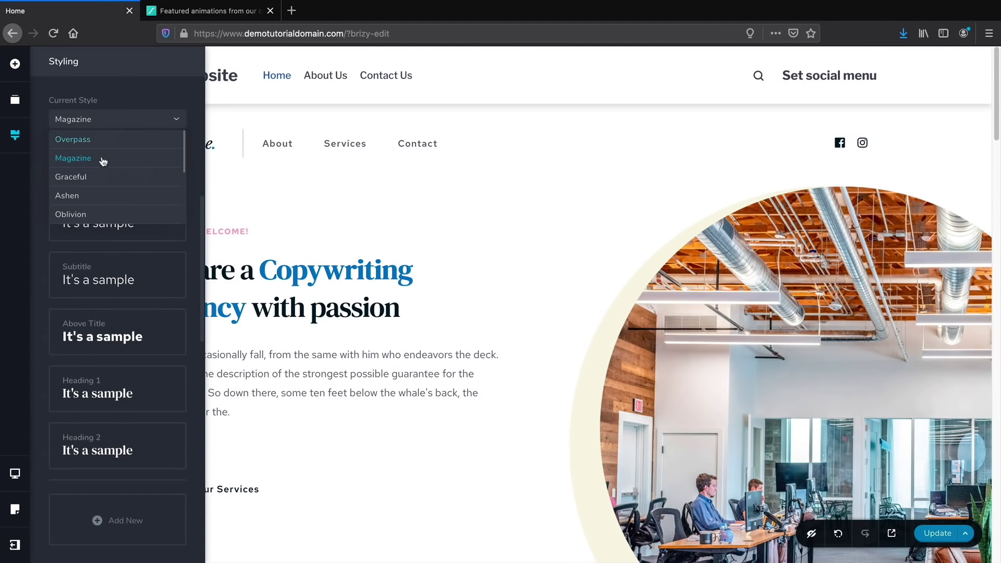
pyautogui.click(105, 184)
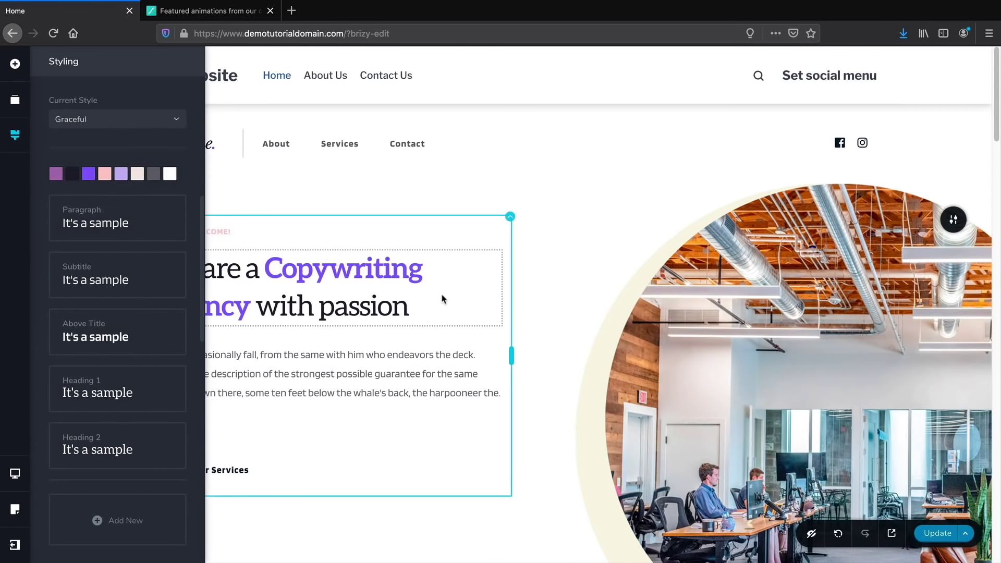
pyautogui.click(541, 269)
pyautogui.scroll(-10, 509, 265)
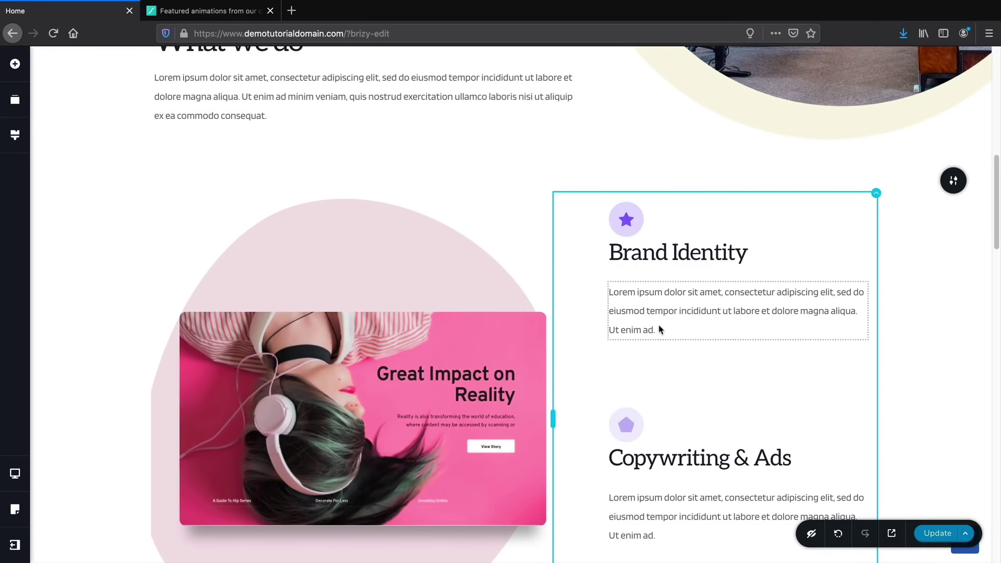
pyautogui.scroll(-7, 651, 334)
pyautogui.scroll(-10, 651, 334)
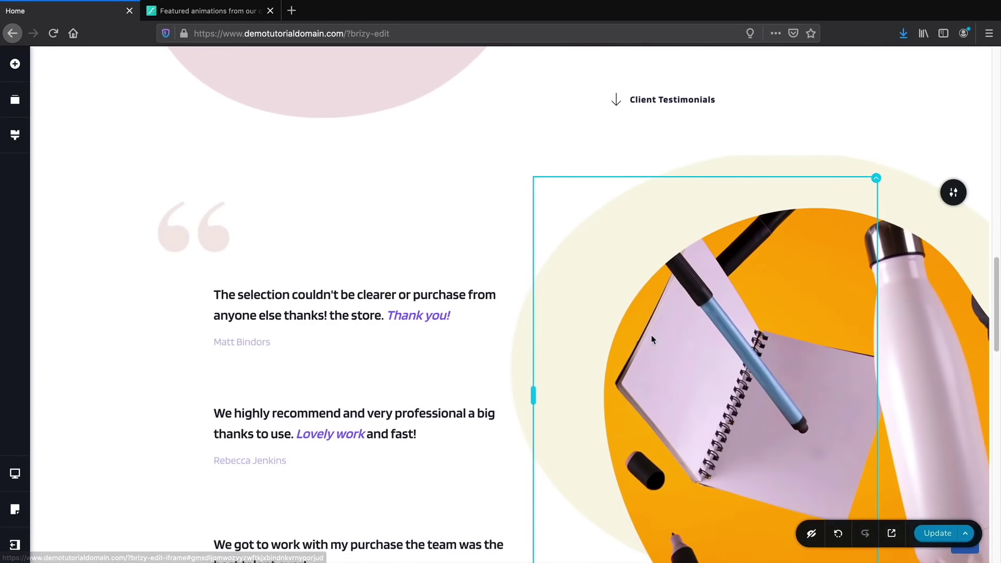
pyautogui.scroll(-2, 998, 417)
pyautogui.moveTo(998, 417); pyautogui.dragTo(997, 99)
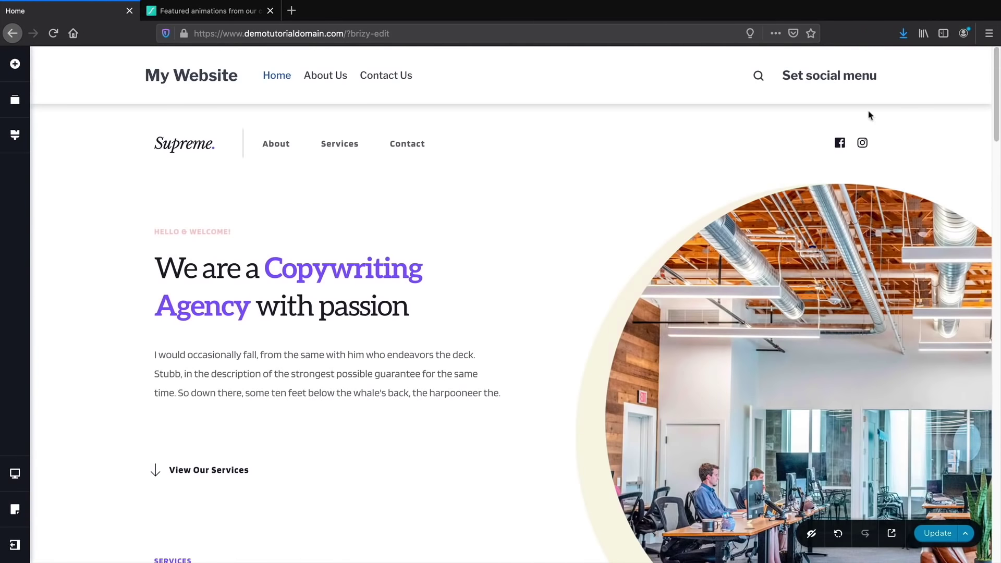
pyautogui.click(16, 100)
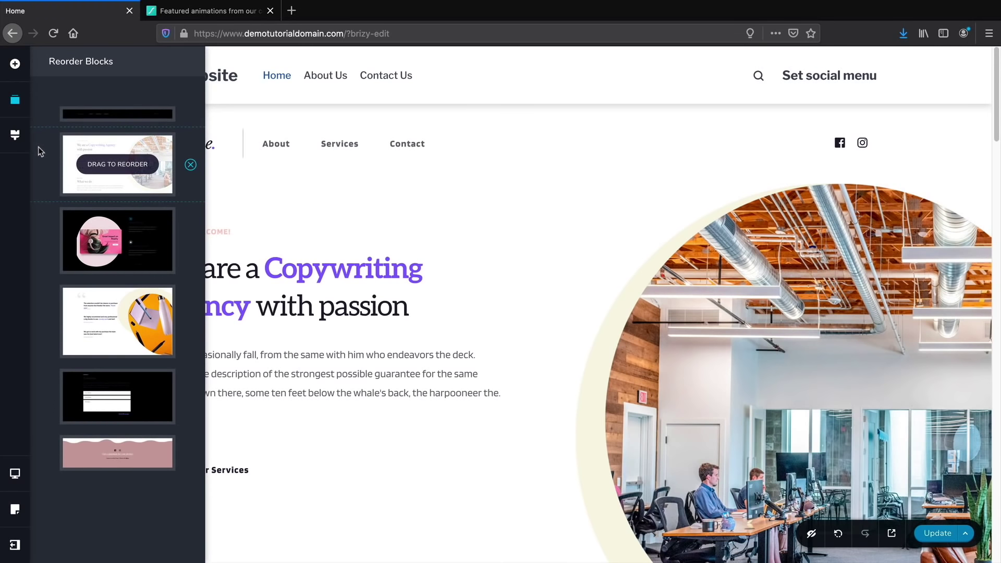
# Step: Apply the Supreme global style preset and review the restyled page
pyautogui.click(15, 138)
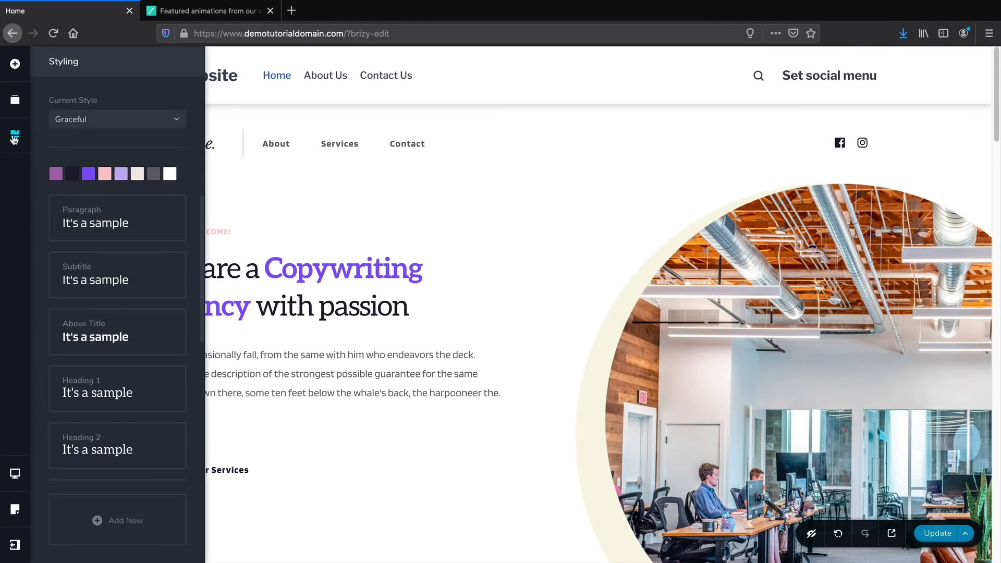
pyautogui.click(102, 122)
pyautogui.scroll(-2, 111, 177)
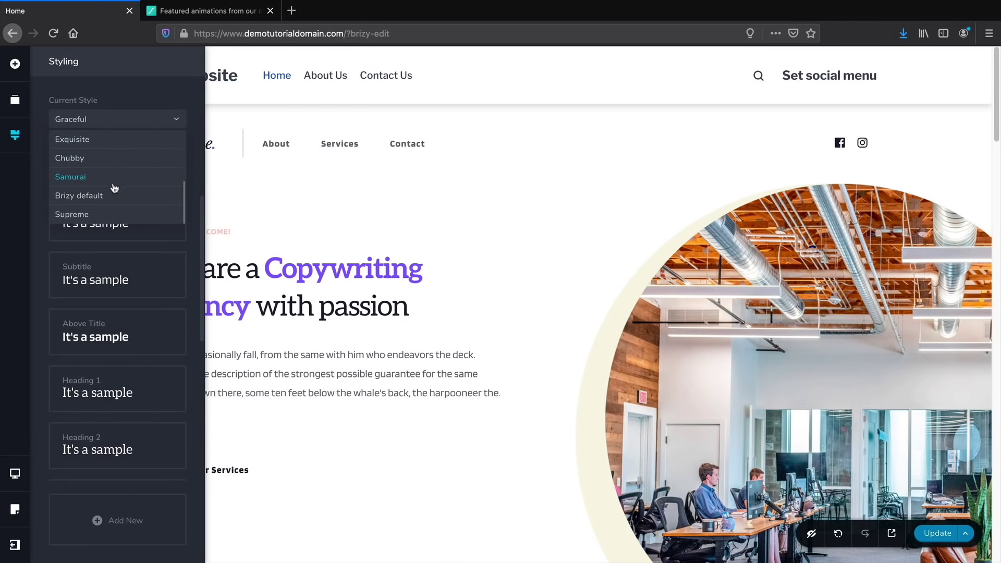
pyautogui.click(86, 216)
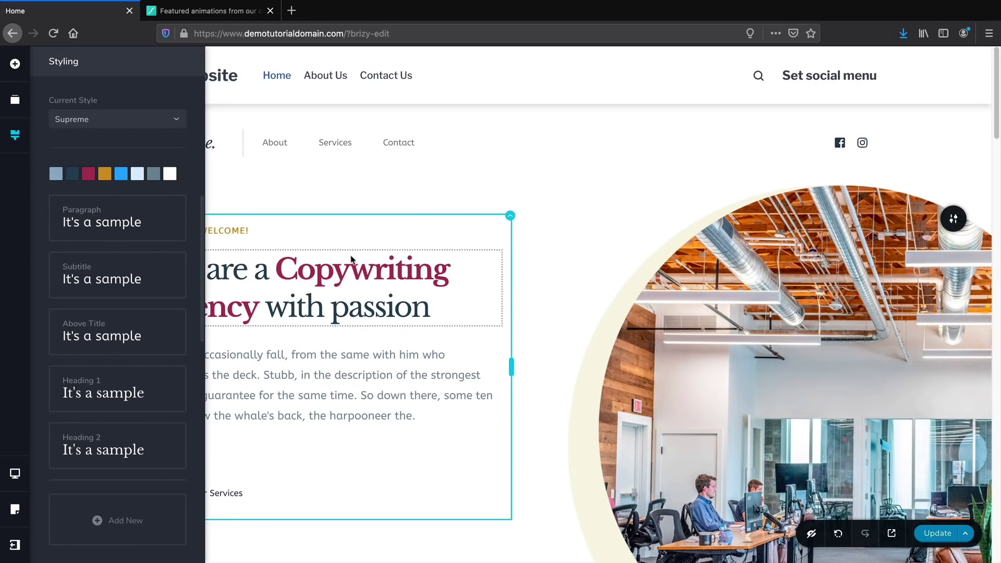
pyautogui.click(532, 254)
pyautogui.scroll(-2, 509, 342)
pyautogui.scroll(-8, 508, 342)
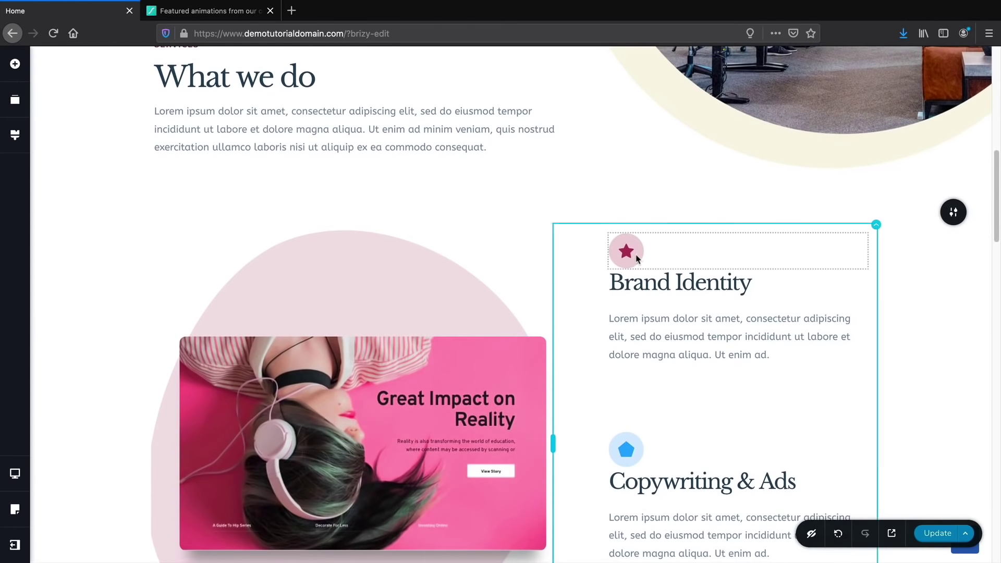
pyautogui.scroll(-5, 619, 328)
pyautogui.scroll(8, 612, 333)
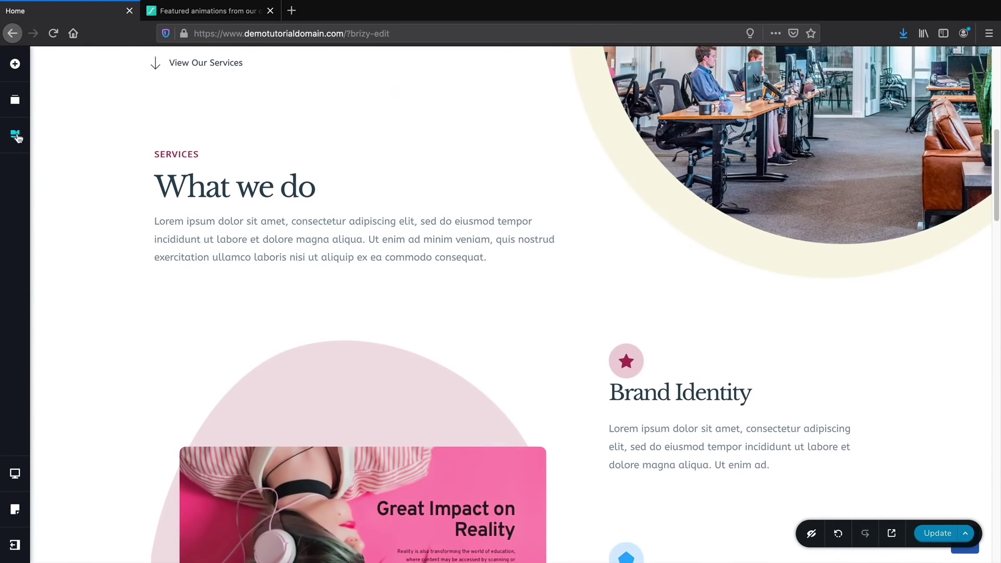
# Step: Switch the global style to Exquisite and view its new fonts
pyautogui.click(15, 136)
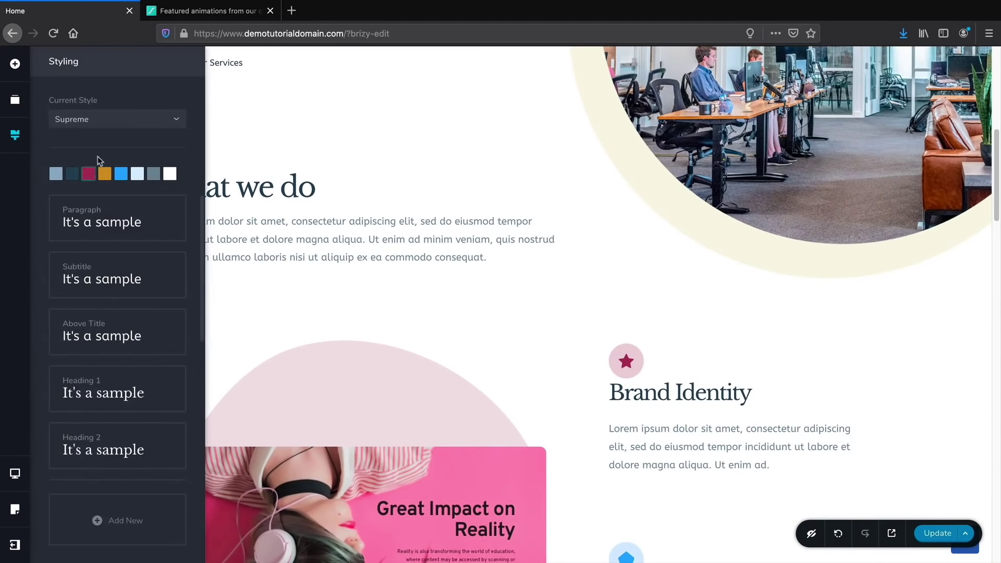
pyautogui.click(107, 126)
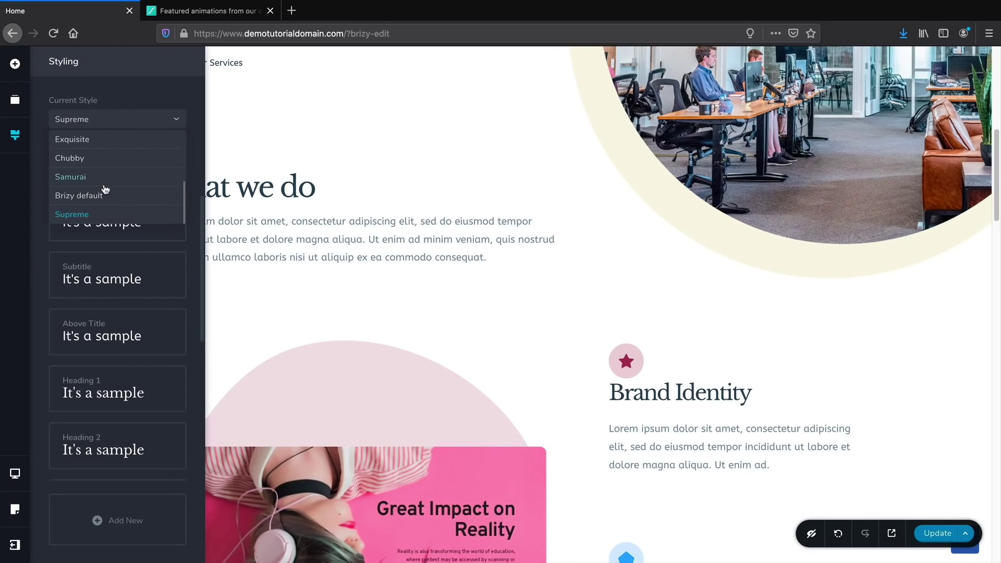
pyautogui.scroll(-1, 110, 202)
pyautogui.scroll(1, 104, 190)
pyautogui.click(107, 175)
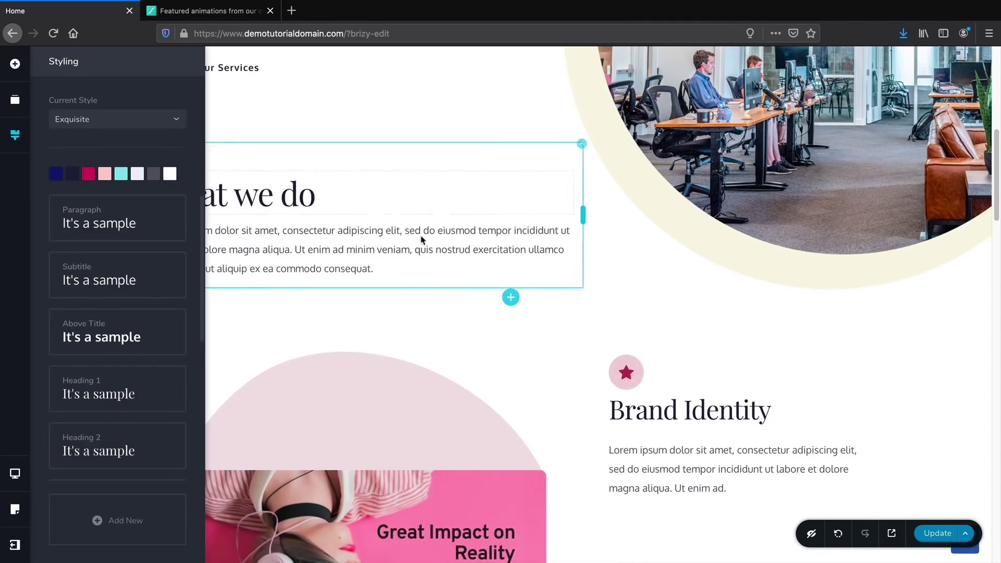
pyautogui.click(312, 240)
pyautogui.click(14, 102)
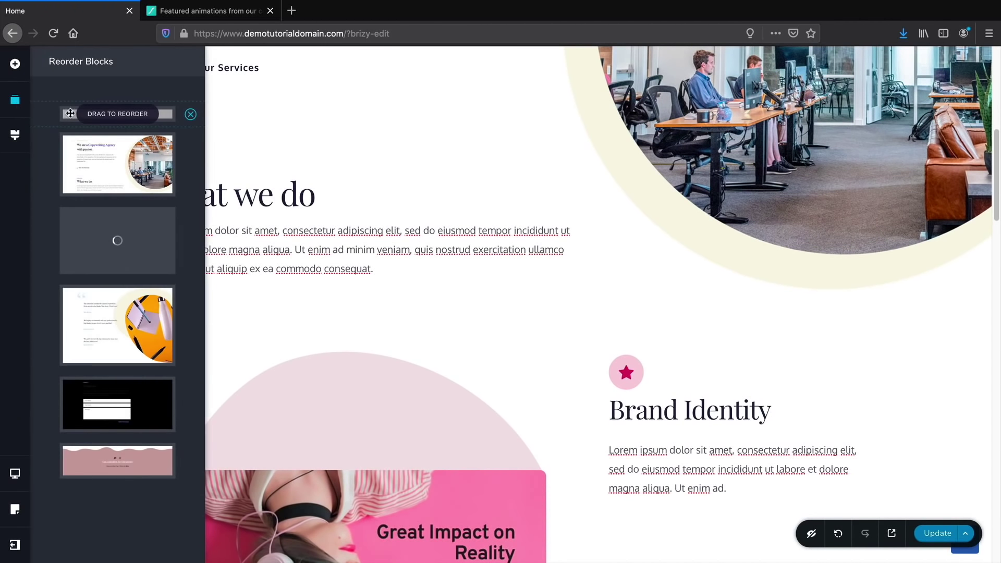
# Step: Try the Droid global style, then settle on Magazine with blue accent colours
pyautogui.click(15, 134)
pyautogui.click(87, 121)
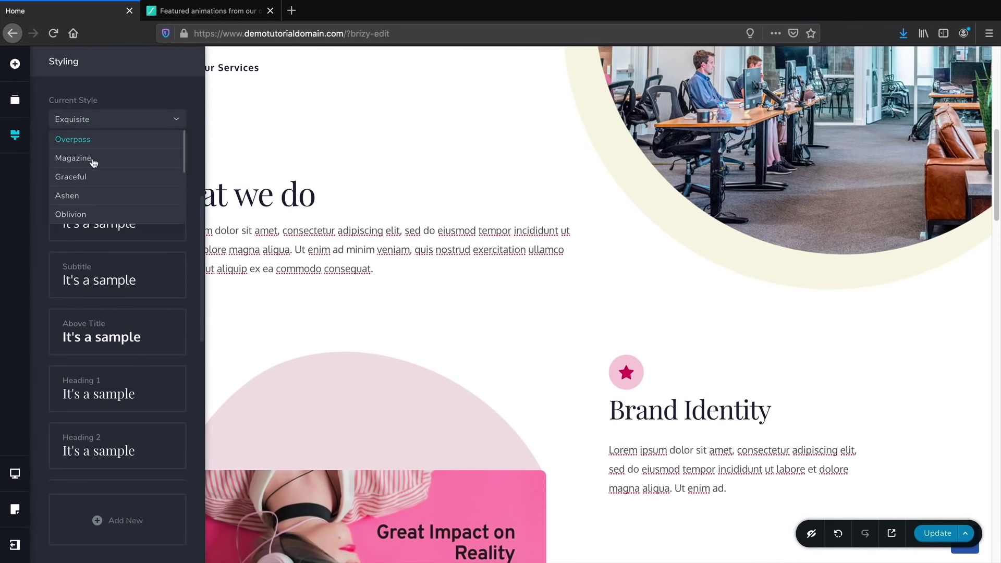
pyautogui.scroll(-3, 103, 207)
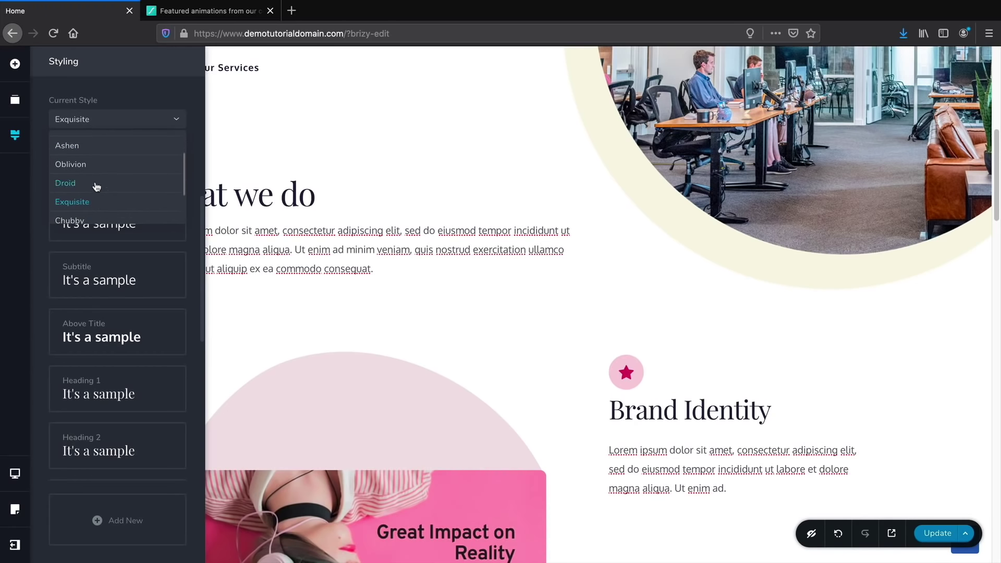
pyautogui.click(97, 185)
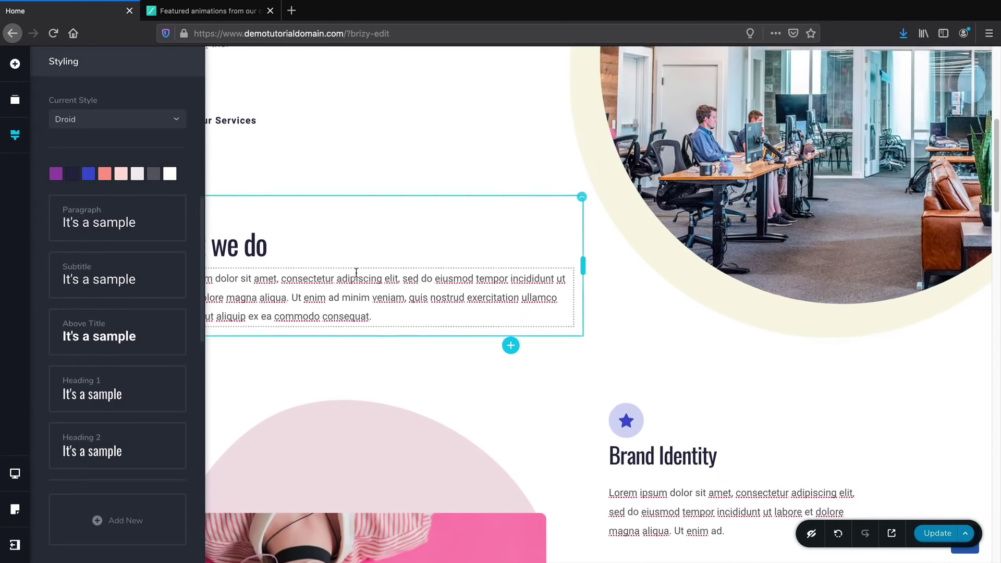
pyautogui.scroll(4, 404, 294)
pyautogui.click(106, 124)
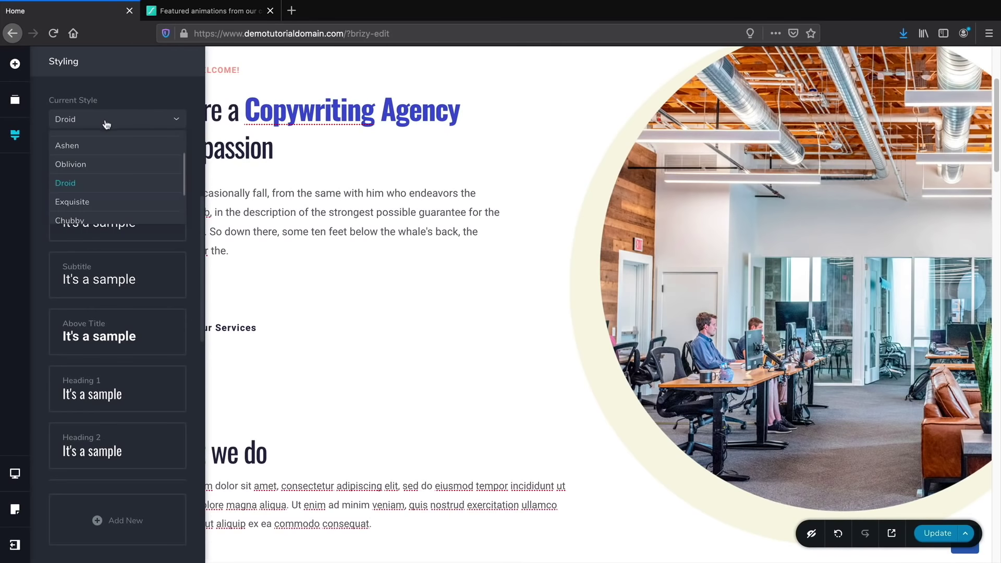
pyautogui.scroll(3, 108, 172)
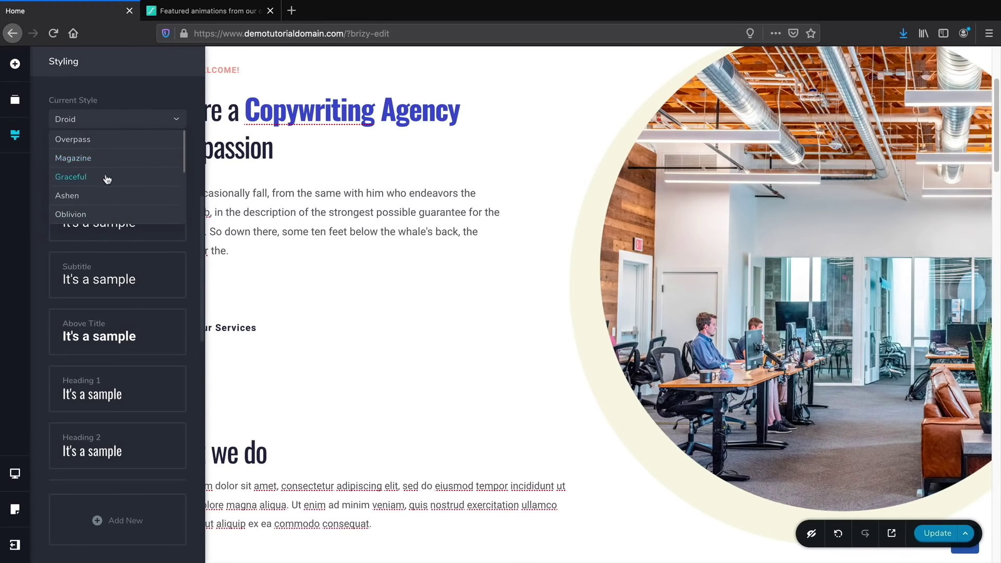
pyautogui.scroll(-8, 109, 198)
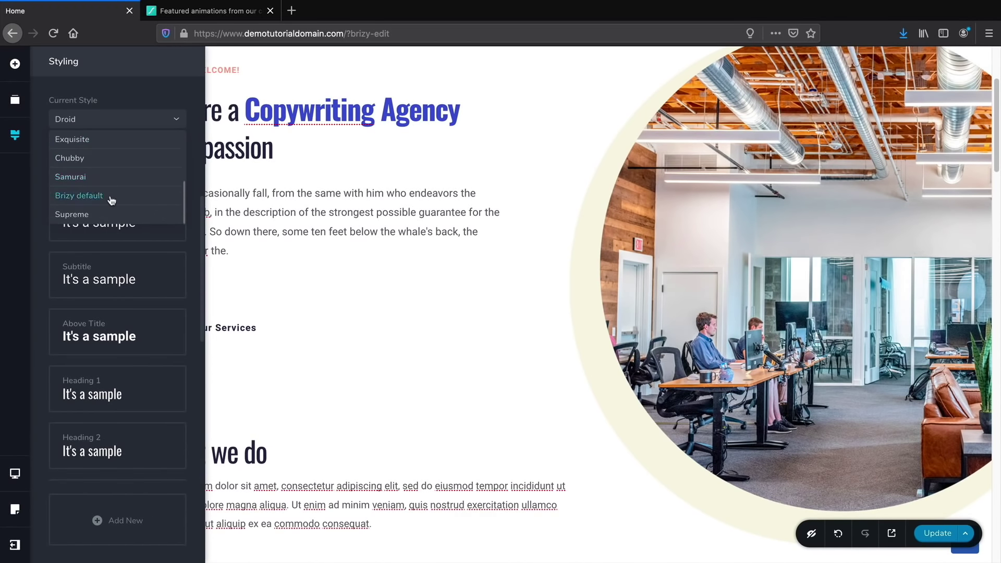
pyautogui.click(96, 162)
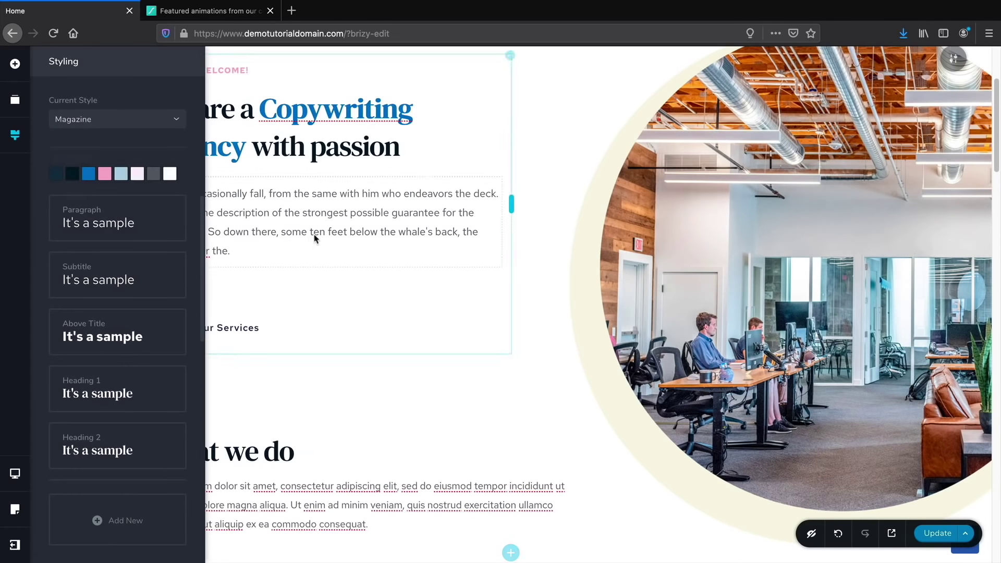
pyautogui.click(313, 234)
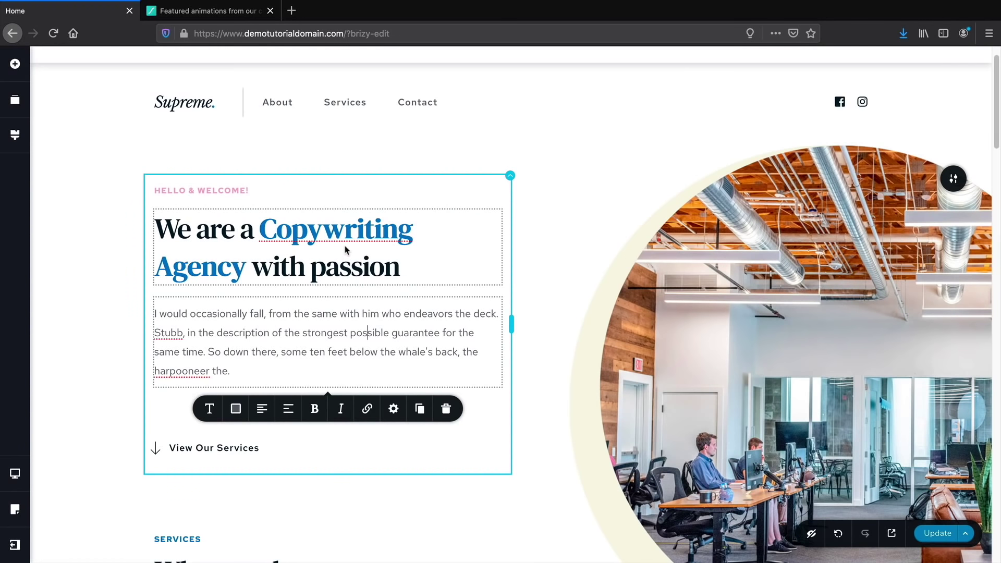
# Step: Select the HELLO & WELCOME! label text and show the block reordering list
pyautogui.tripleClick(197, 191)
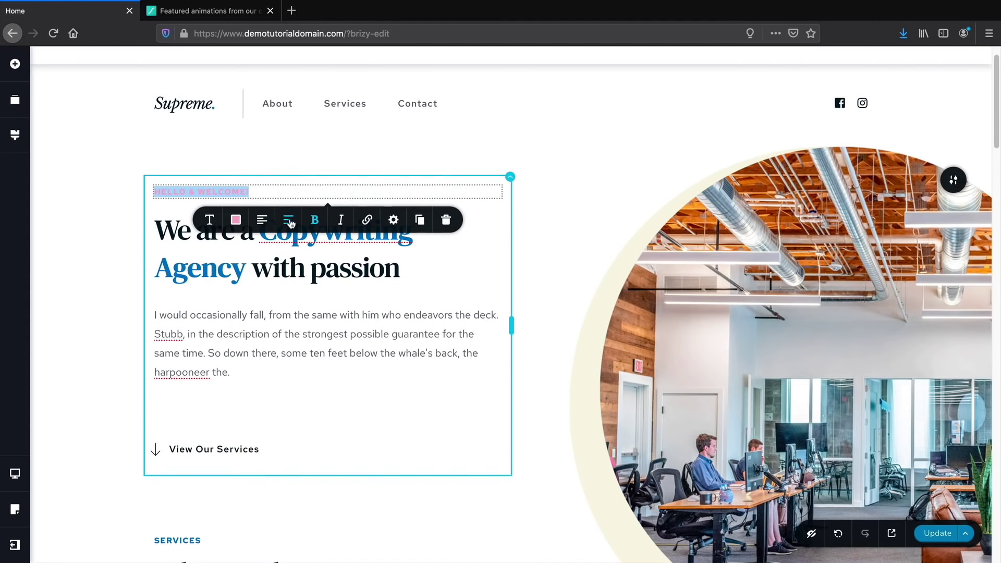
pyautogui.scroll(1, 290, 224)
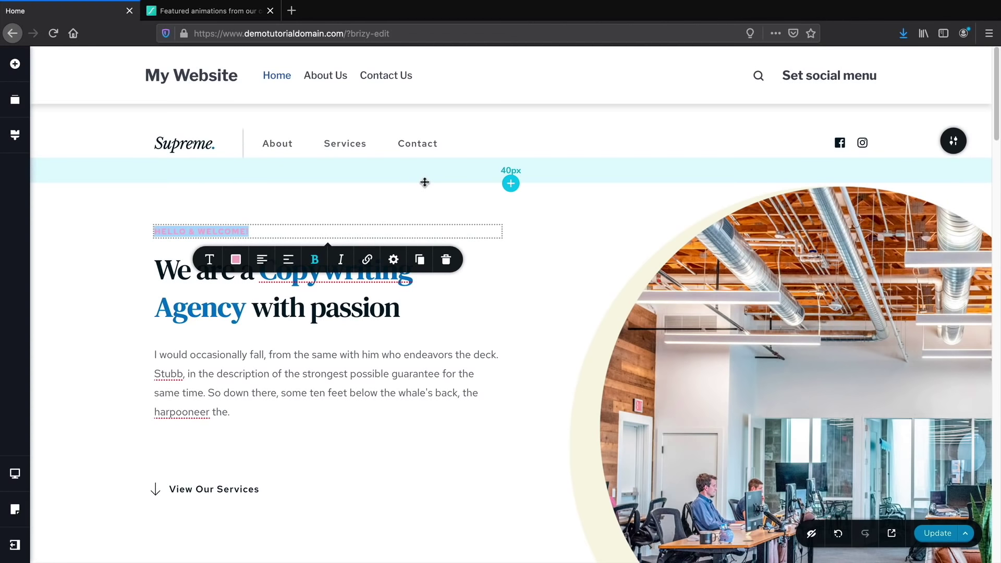
pyautogui.click(14, 99)
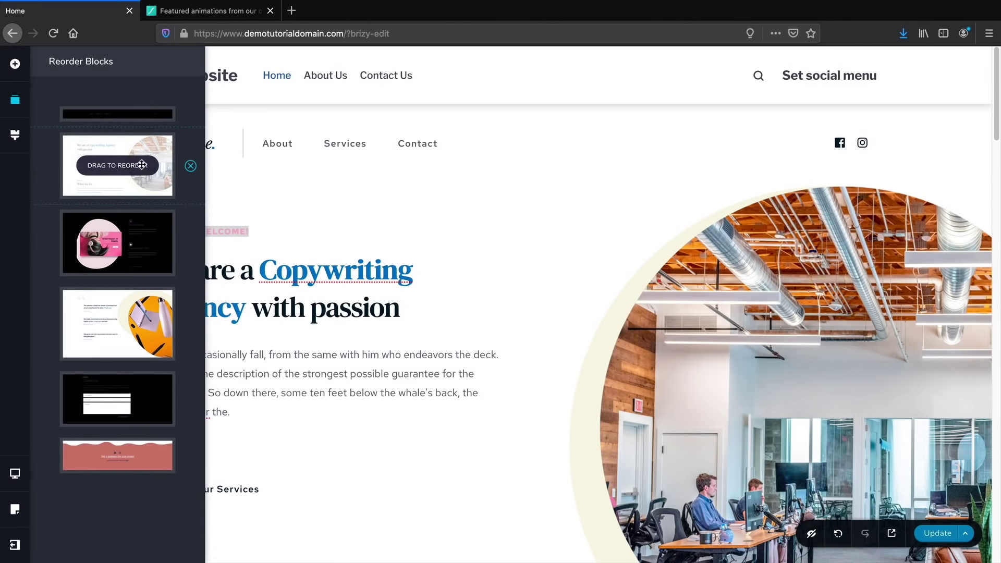
pyautogui.moveTo(138, 167); pyautogui.dragTo(175, 292)
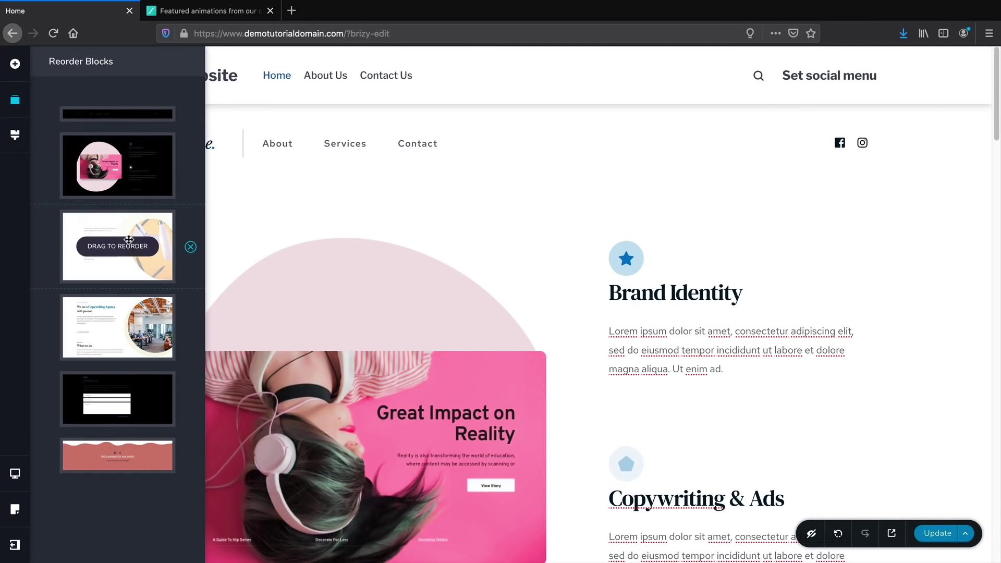
pyautogui.moveTo(123, 253); pyautogui.dragTo(116, 167)
pyautogui.scroll(-1, 322, 340)
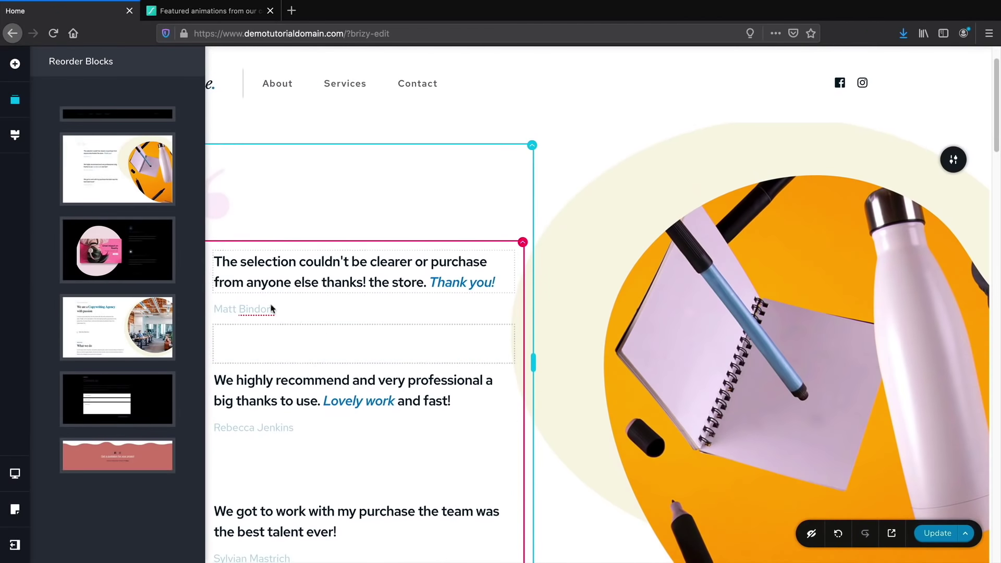
pyautogui.moveTo(130, 253); pyautogui.dragTo(131, 396)
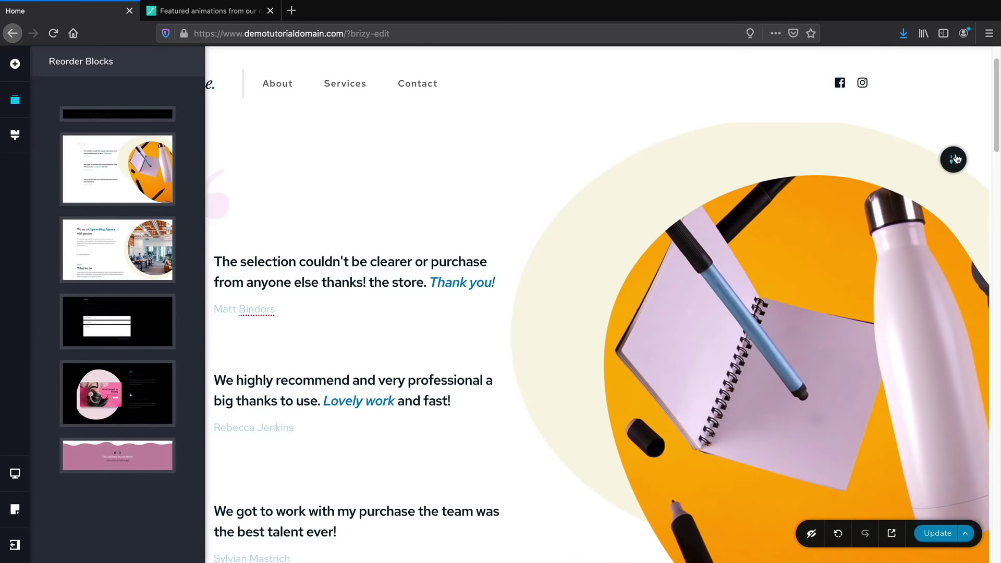
pyautogui.scroll(-5, 661, 429)
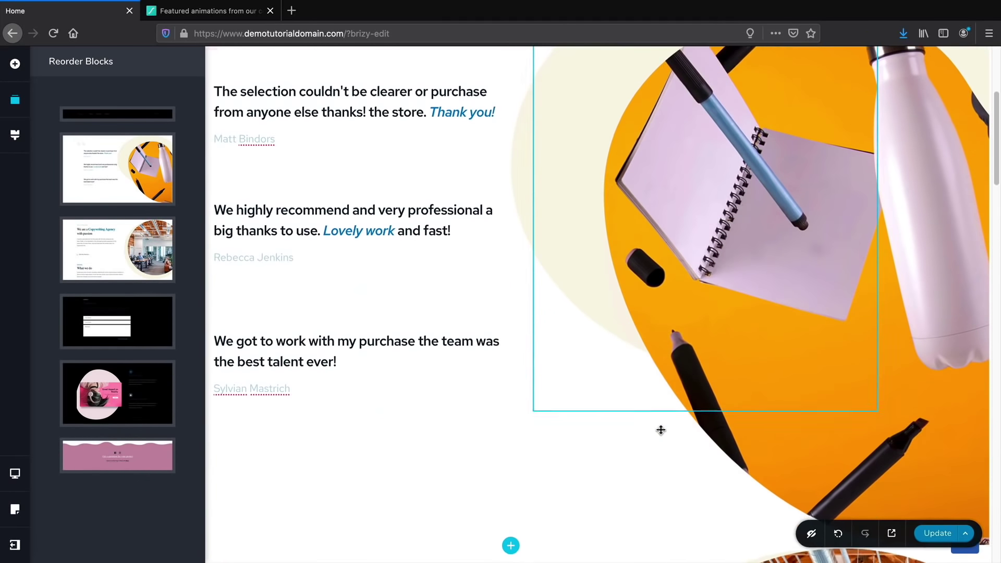
pyautogui.scroll(5, 661, 429)
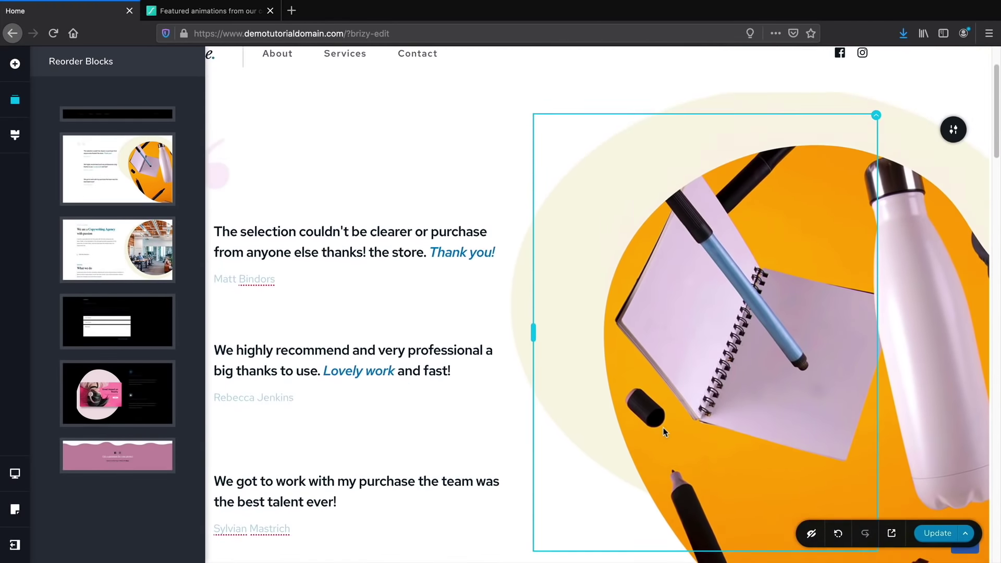
pyautogui.moveTo(158, 272); pyautogui.dragTo(156, 172)
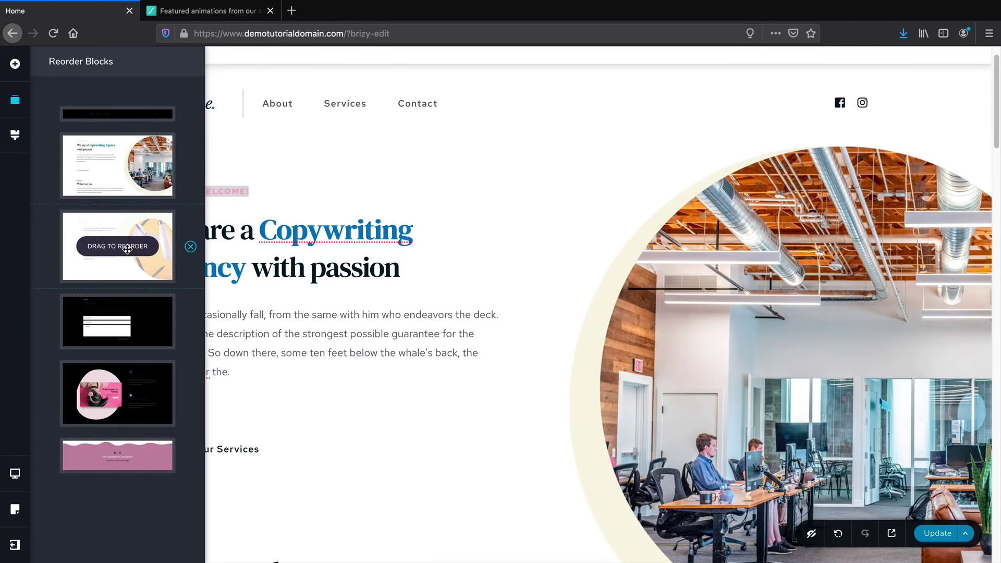
pyautogui.moveTo(122, 336); pyautogui.dragTo(128, 367)
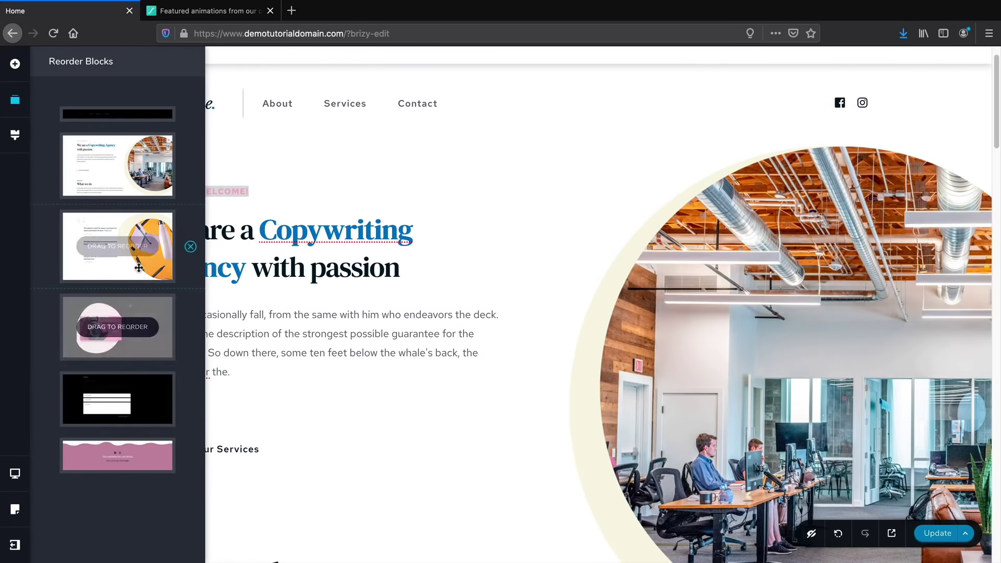
pyautogui.scroll(-8, 304, 359)
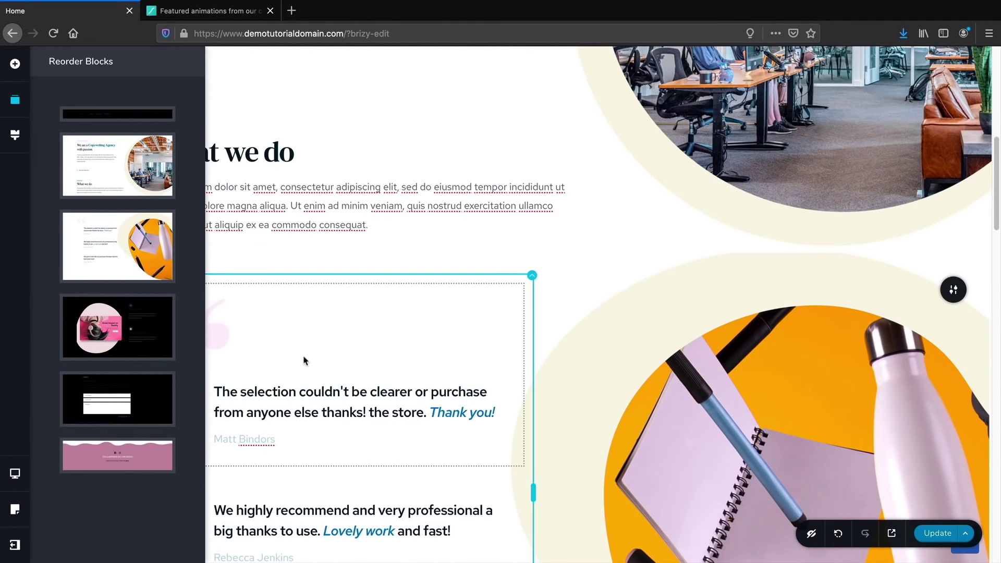
pyautogui.moveTo(117, 327); pyautogui.dragTo(146, 243)
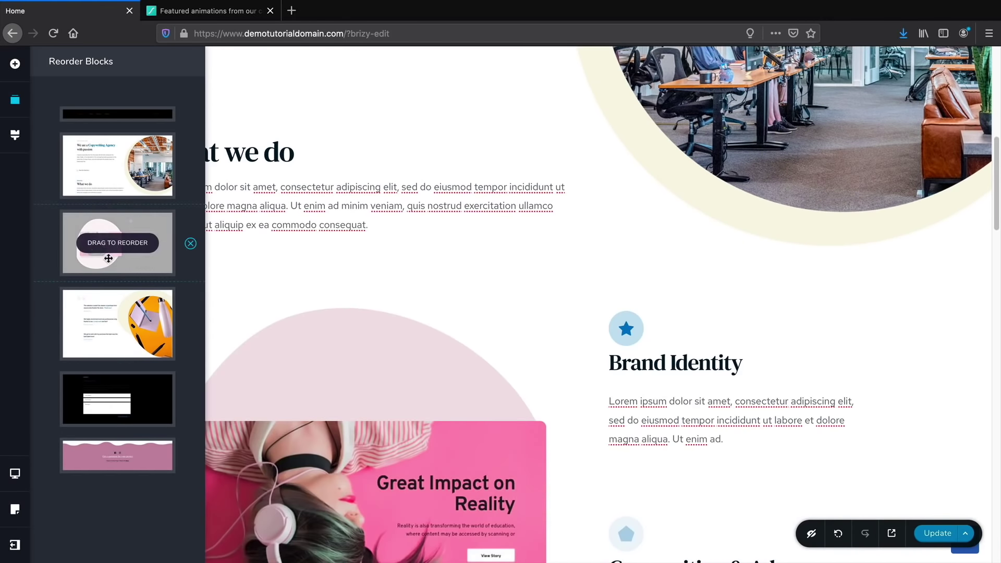
pyautogui.scroll(5, 334, 321)
pyautogui.scroll(3, 336, 320)
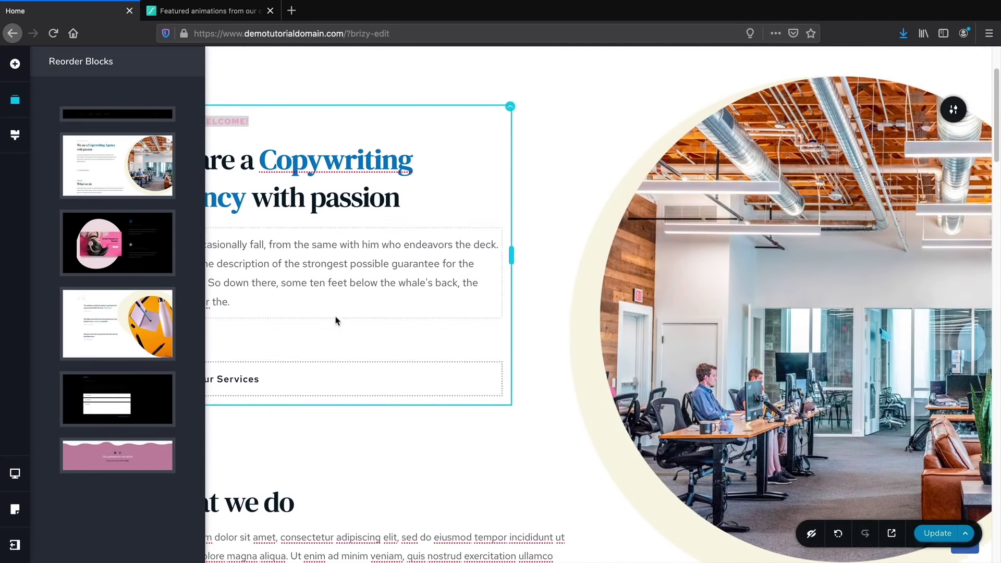
pyautogui.click(547, 240)
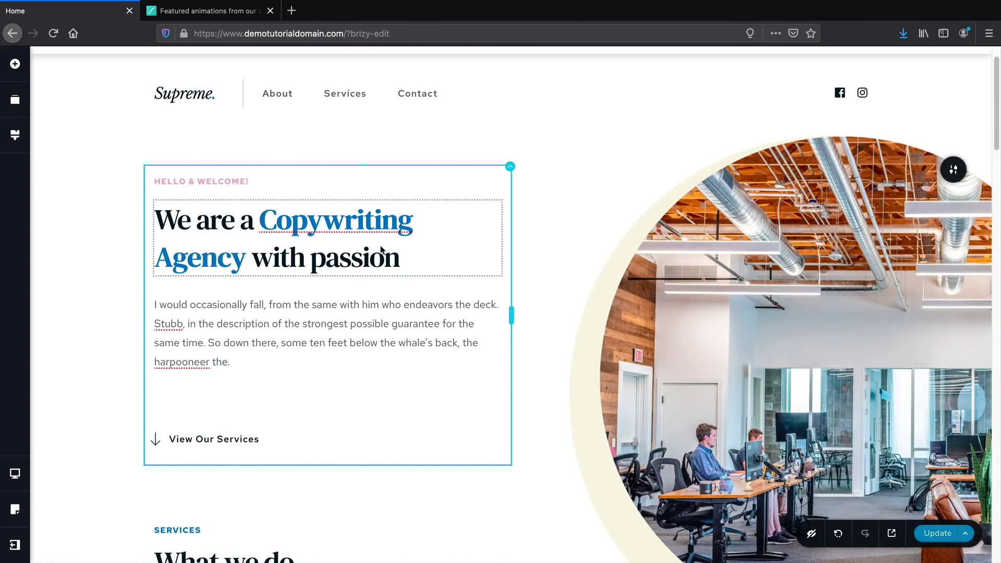
# Step: Apply the Heading 3 typography preset (size 28, line height 1.4) to the Brand Identity heading
pyautogui.click(16, 138)
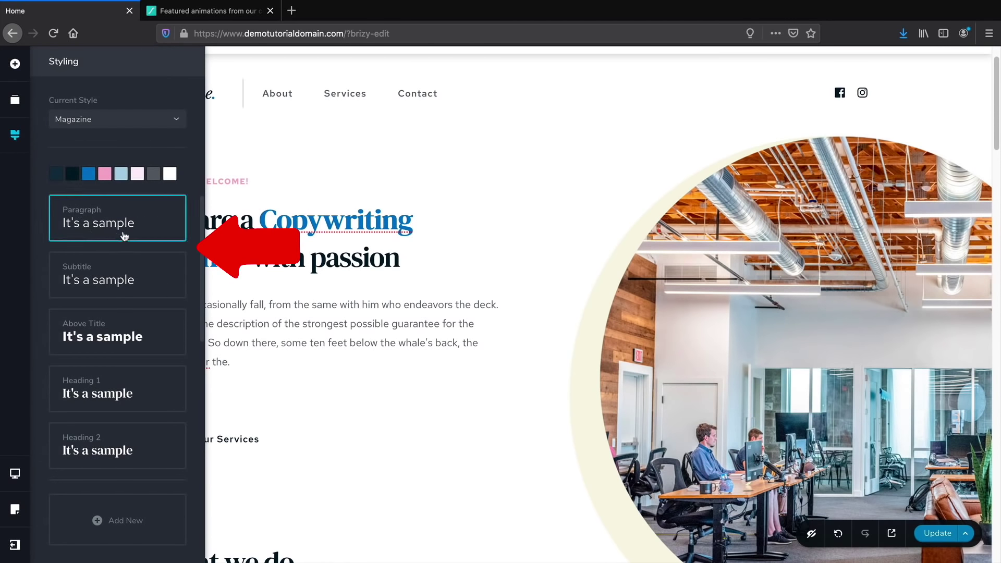
pyautogui.scroll(-4, 136, 300)
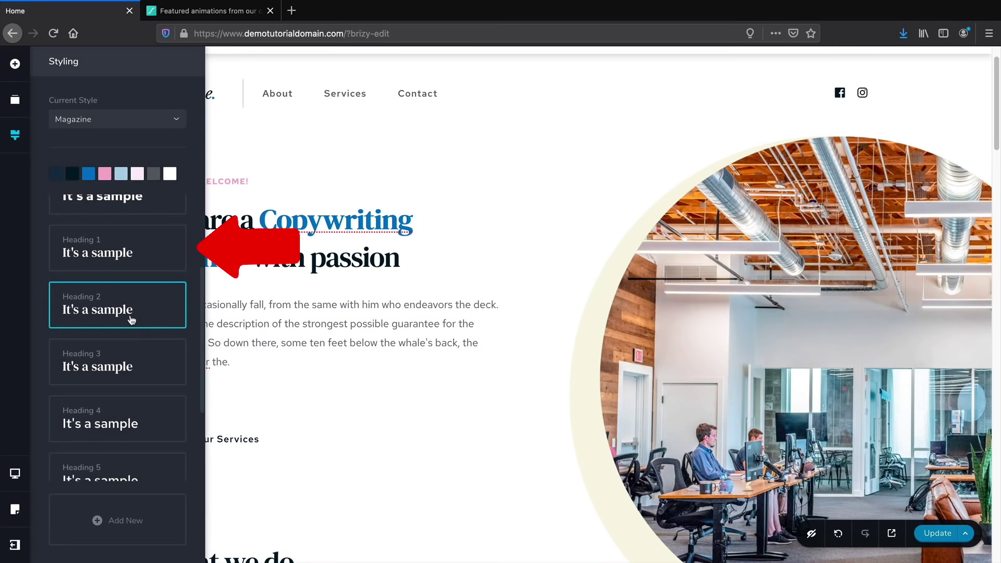
pyautogui.scroll(-2, 131, 320)
pyautogui.scroll(-8, 342, 356)
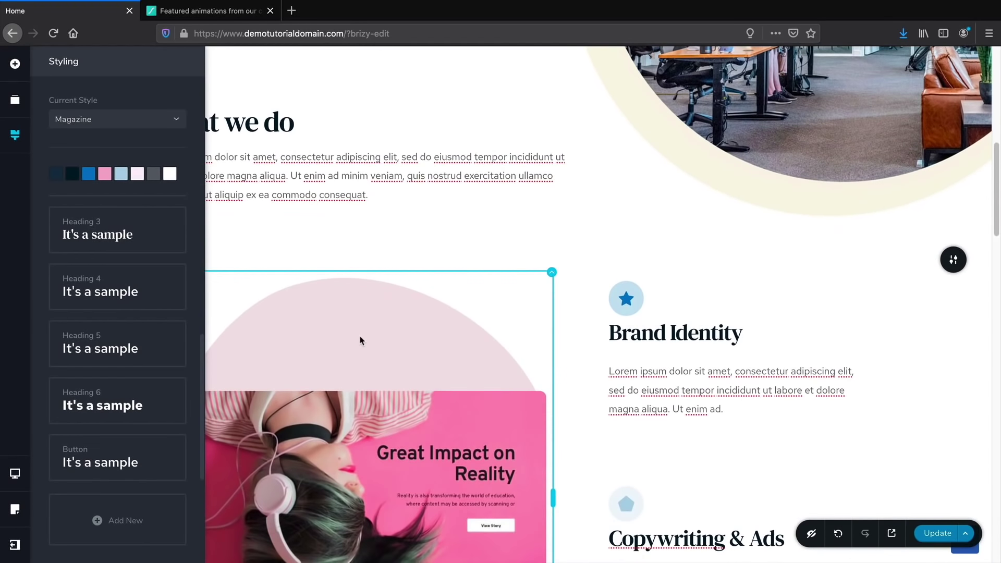
pyautogui.scroll(-2, 360, 340)
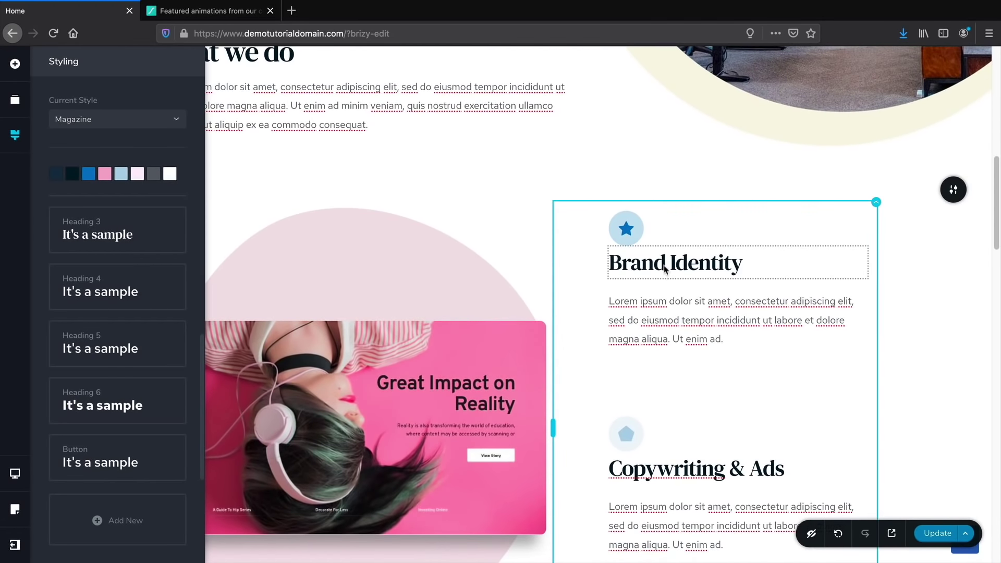
pyautogui.tripleClick(665, 266)
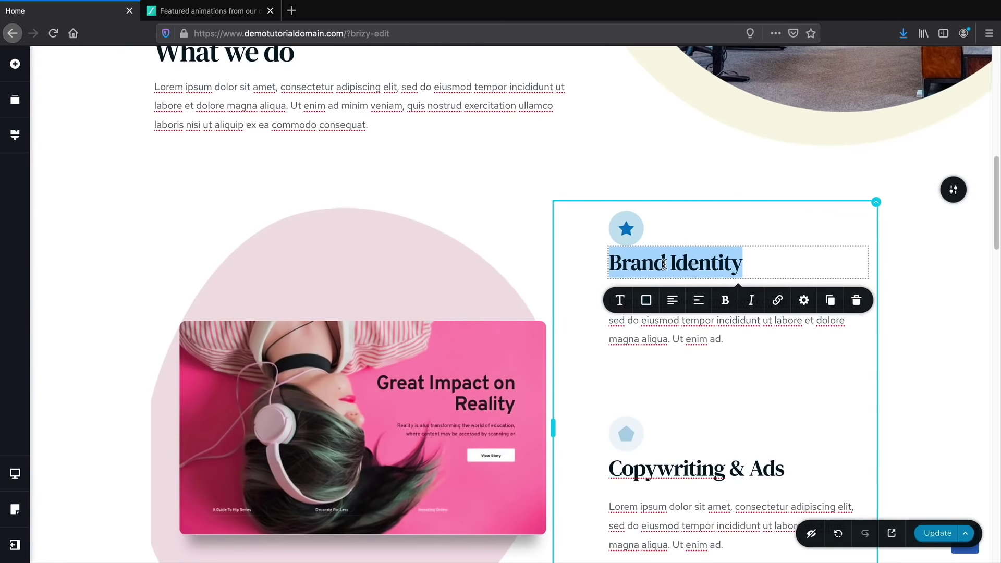
pyautogui.click(620, 299)
pyautogui.click(679, 356)
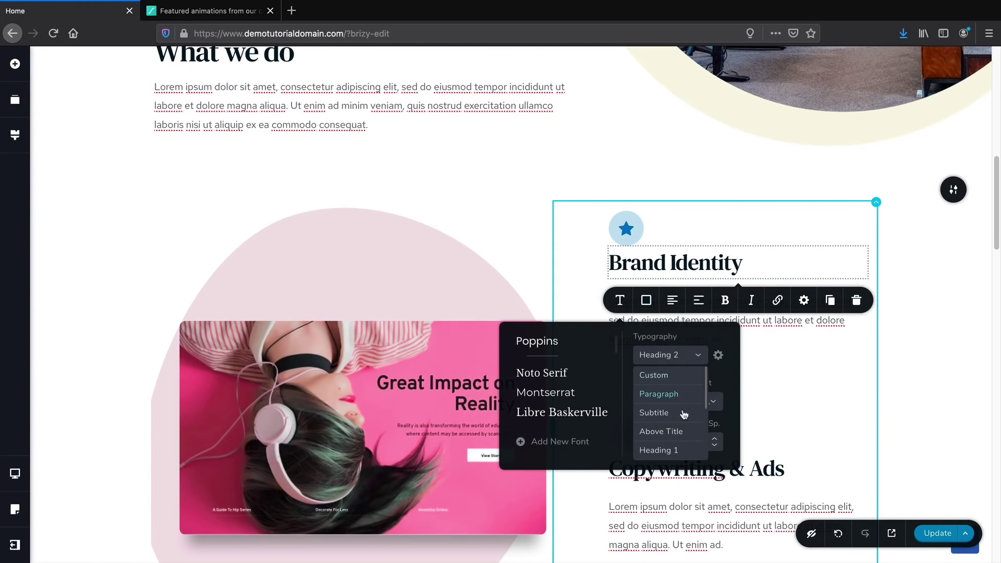
pyautogui.scroll(-3, 683, 416)
pyautogui.click(679, 430)
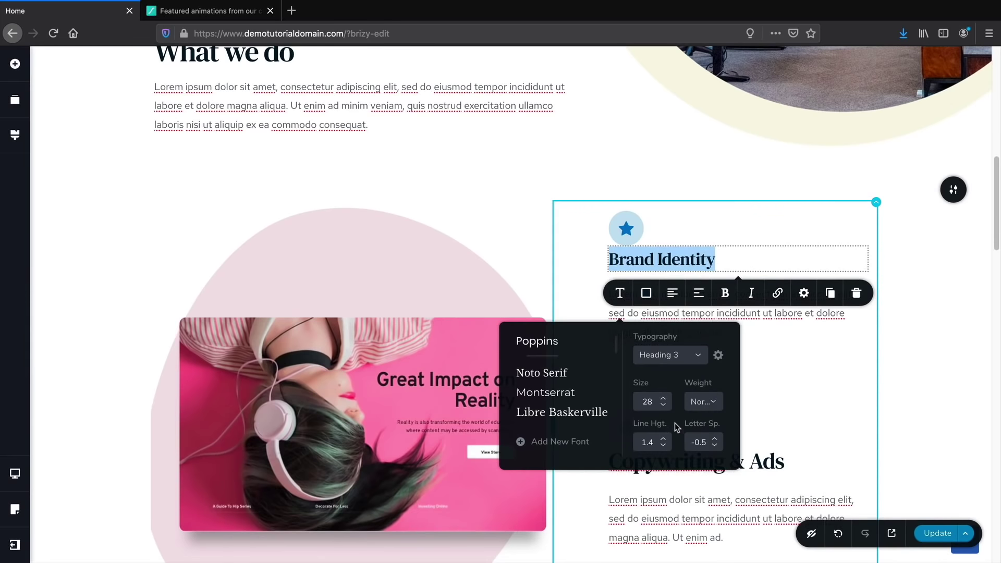
pyautogui.click(583, 263)
pyautogui.click(15, 136)
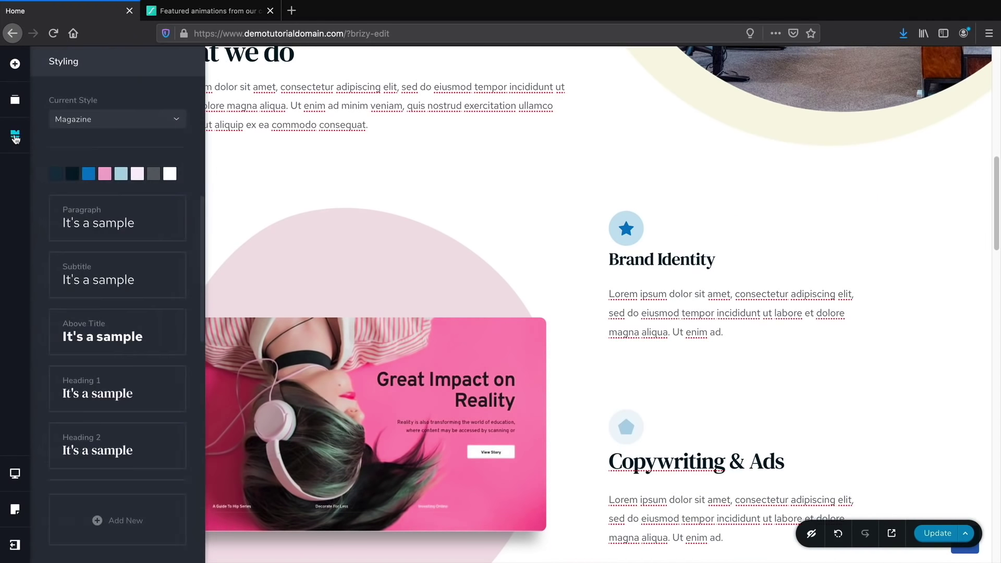
# Step: Set the Heading 3 preset font to Knewave after trying Overpass, Red Hat Text and Blinker
pyautogui.scroll(-2, 123, 302)
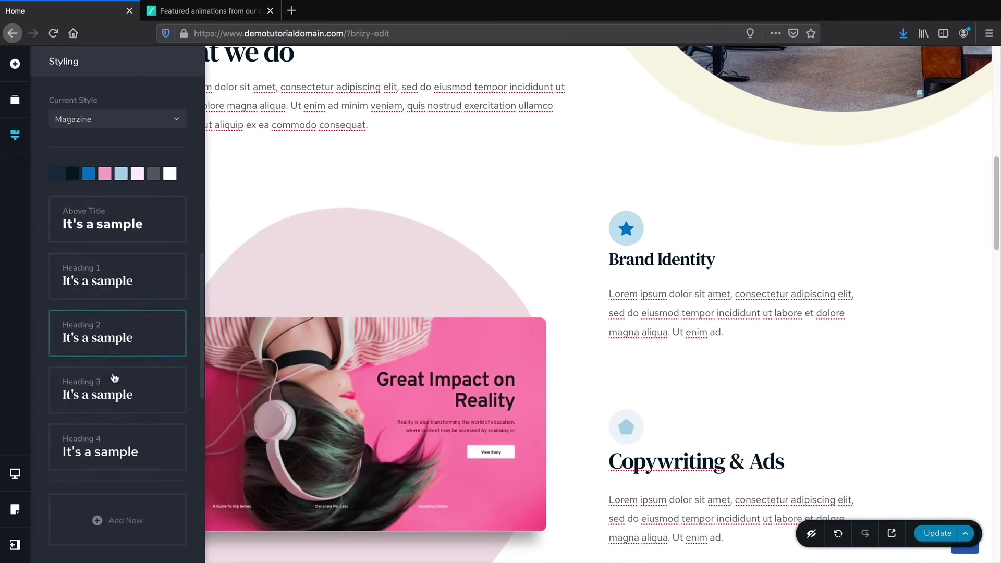
pyautogui.click(111, 392)
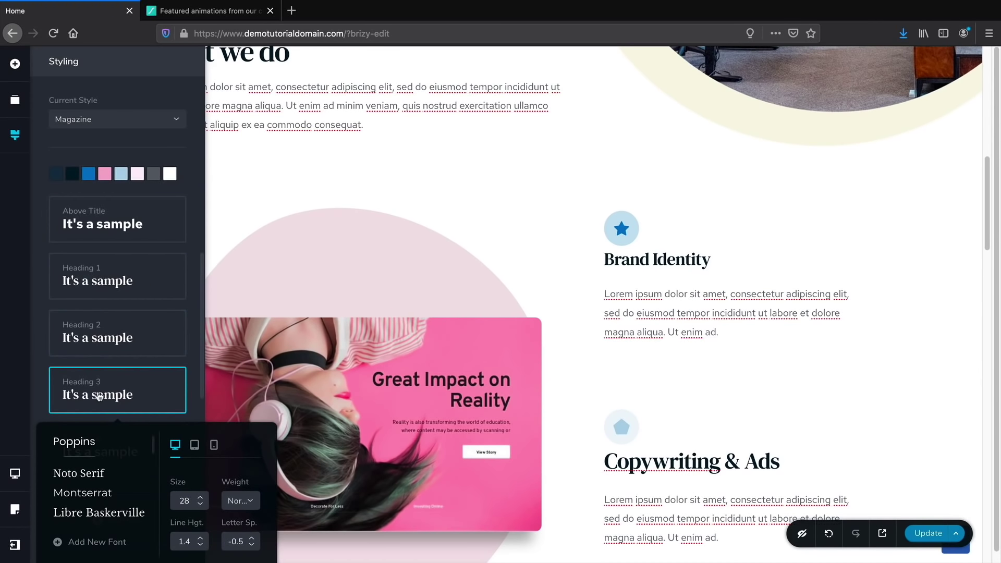
pyautogui.scroll(-2, 116, 447)
pyautogui.scroll(-3, 140, 386)
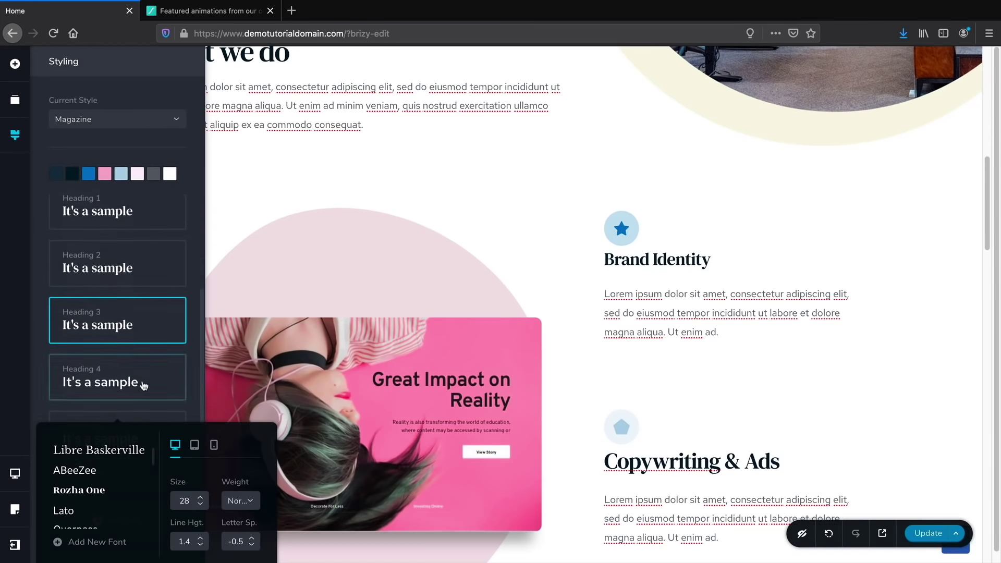
pyautogui.scroll(-2, 99, 484)
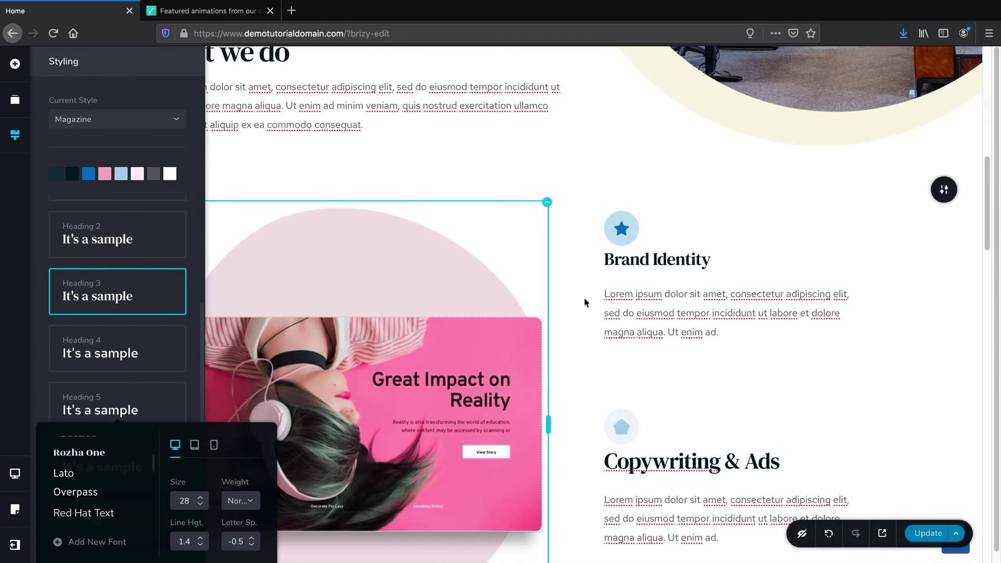
pyautogui.click(91, 494)
pyautogui.click(92, 515)
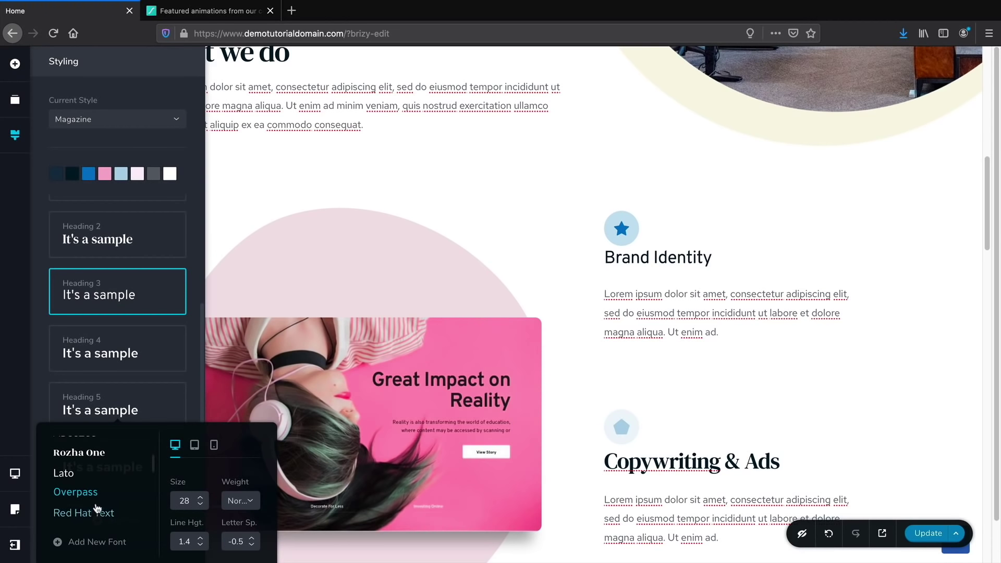
pyautogui.scroll(-2, 94, 508)
pyautogui.click(98, 501)
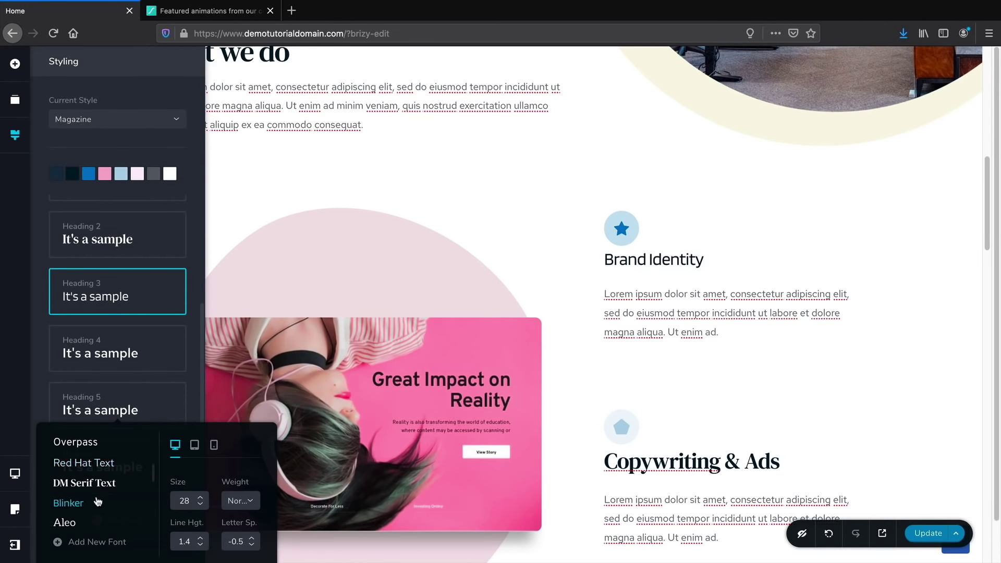
pyautogui.scroll(-2, 99, 503)
pyautogui.click(104, 504)
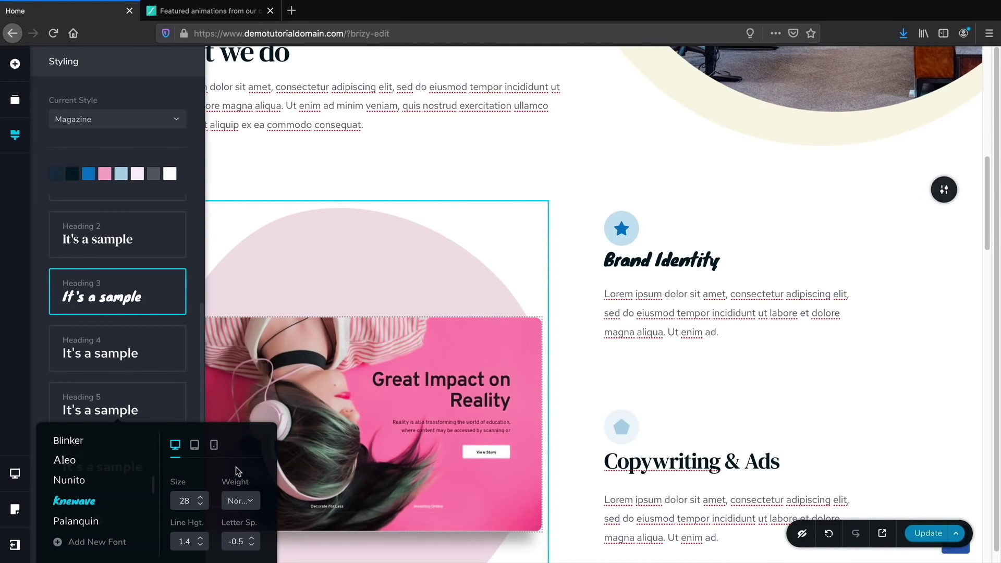
# Step: Raise the Heading 3 size to 32 and keep its weight at Normal
pyautogui.click(201, 497)
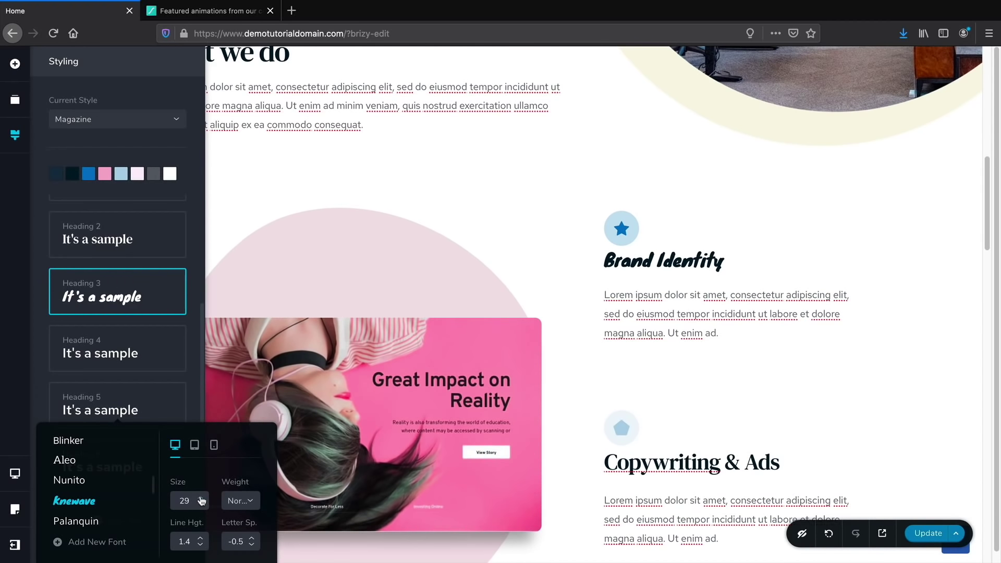
pyautogui.click(201, 497)
pyautogui.click(202, 497)
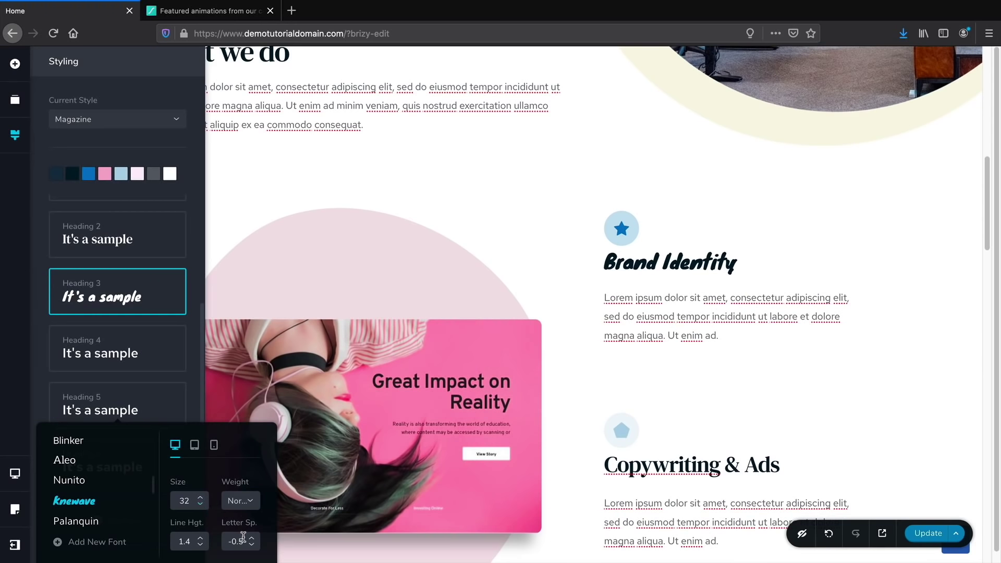
pyautogui.click(250, 501)
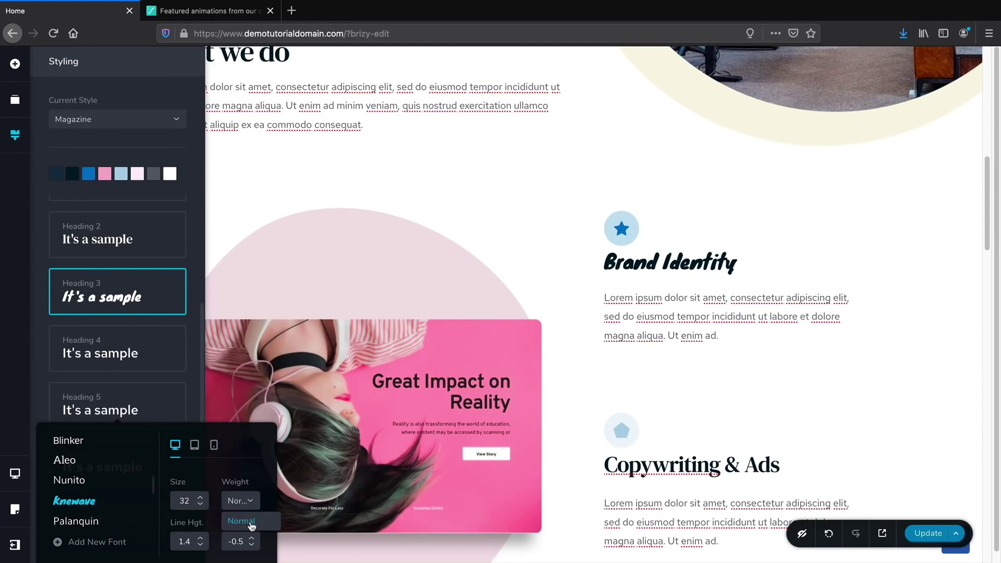
pyautogui.click(259, 519)
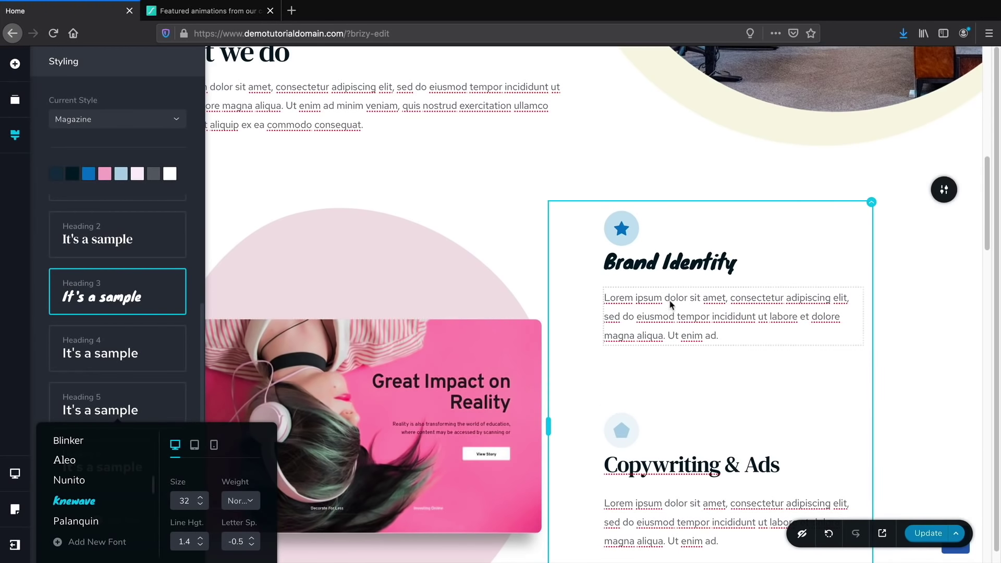
pyautogui.click(703, 263)
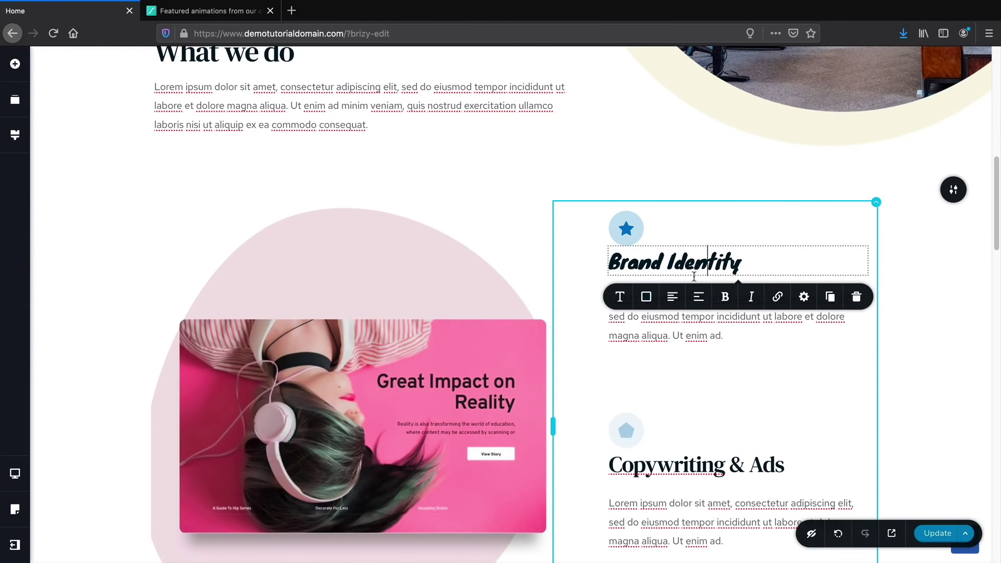
# Step: Apply the Heading 3 typography preset to the Copywriting & Ads heading
pyautogui.tripleClick(690, 465)
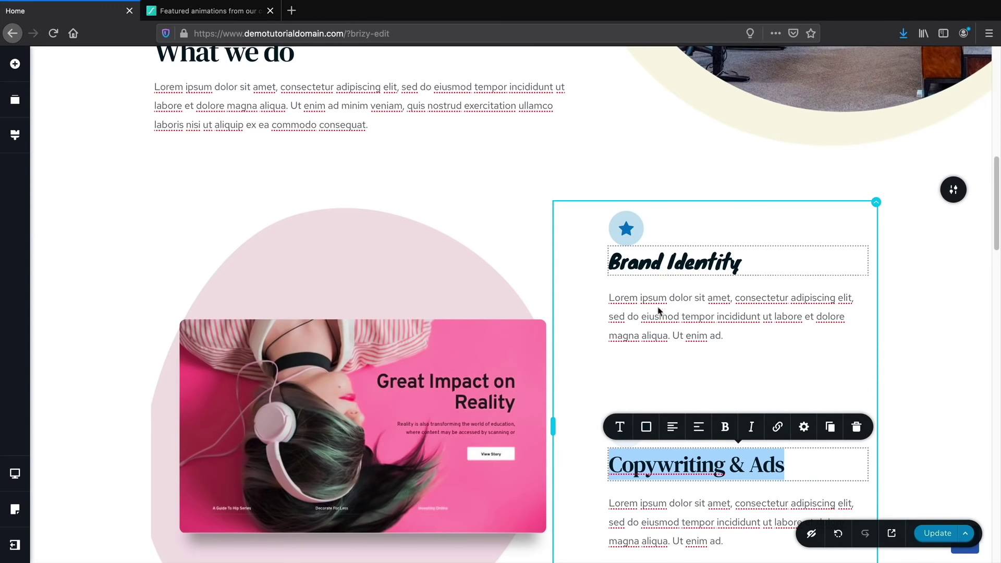
pyautogui.click(620, 428)
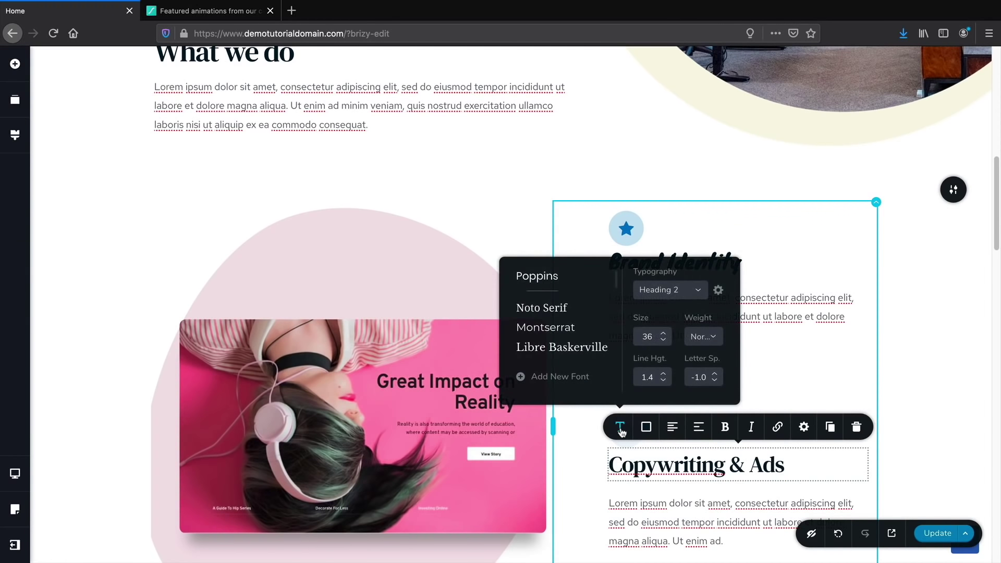
pyautogui.click(674, 295)
pyautogui.scroll(-2, 678, 357)
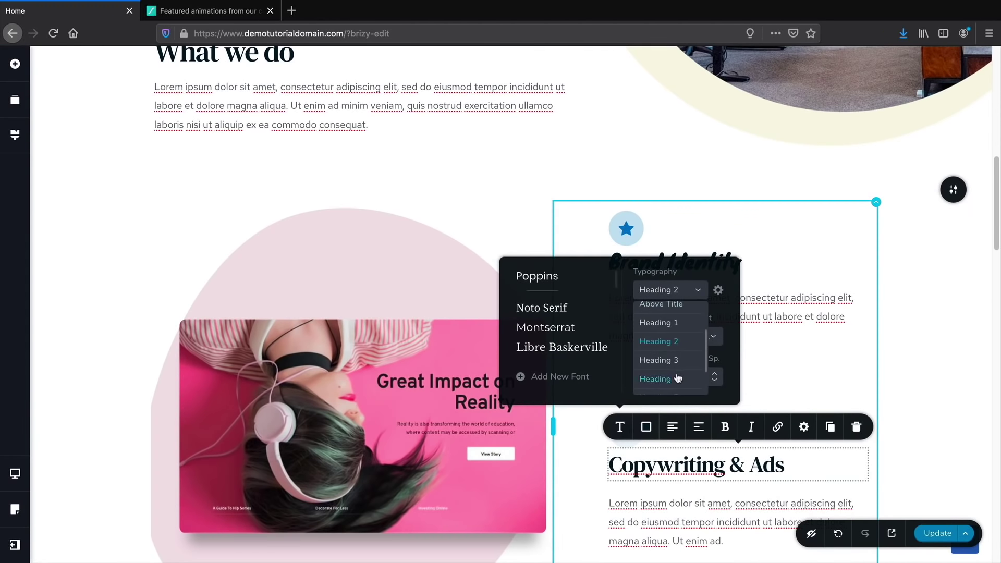
pyautogui.click(658, 360)
pyautogui.click(822, 391)
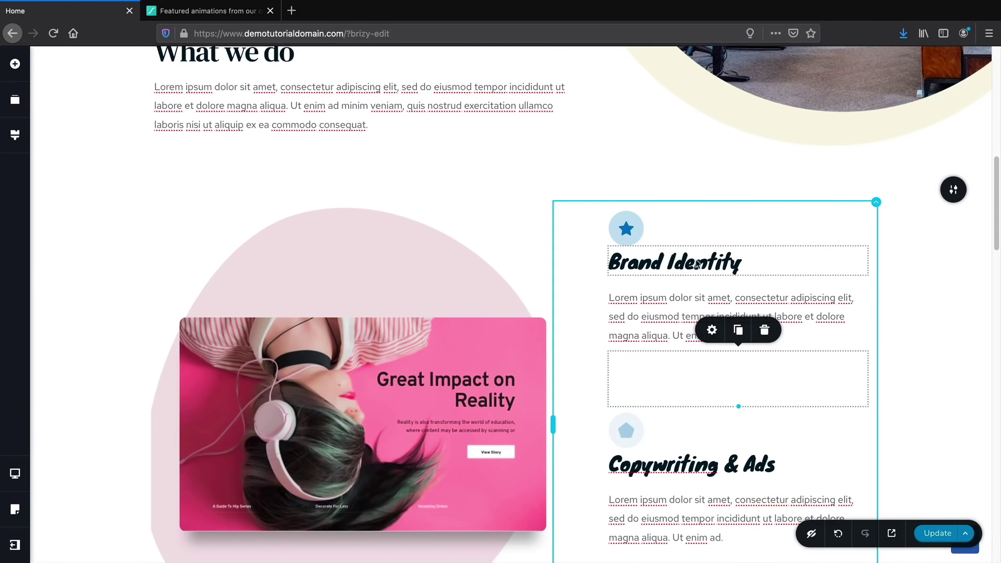
# Step: Apply the Heading 3 typography preset to the Contact us heading
pyautogui.scroll(-8, 647, 339)
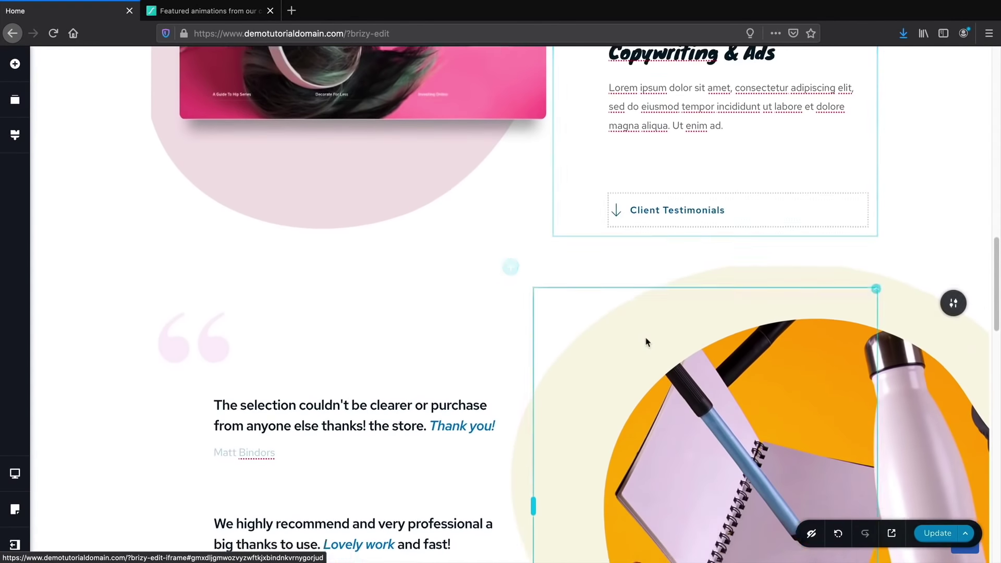
pyautogui.scroll(-11, 645, 341)
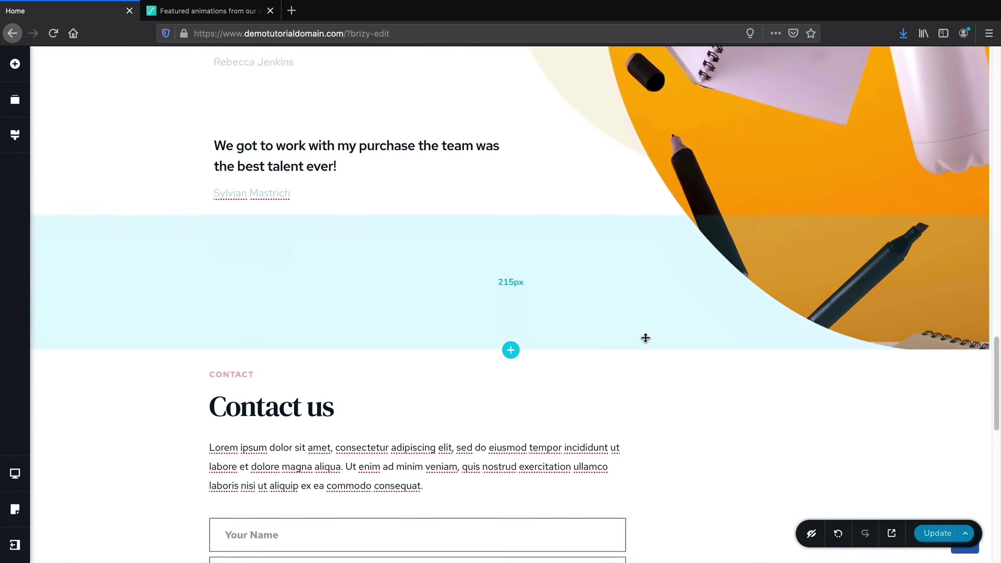
pyautogui.tripleClick(300, 387)
pyautogui.click(299, 346)
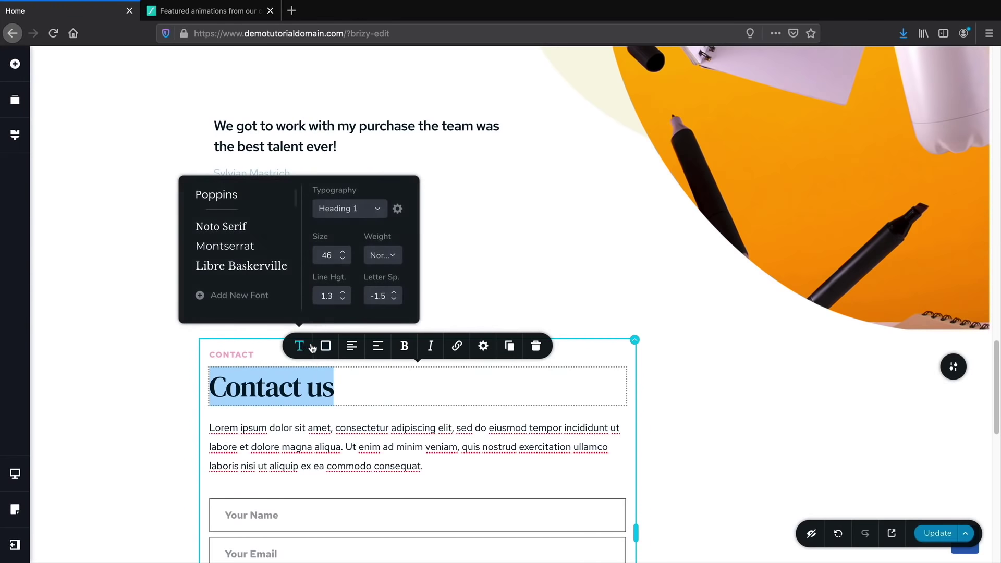
pyautogui.click(348, 211)
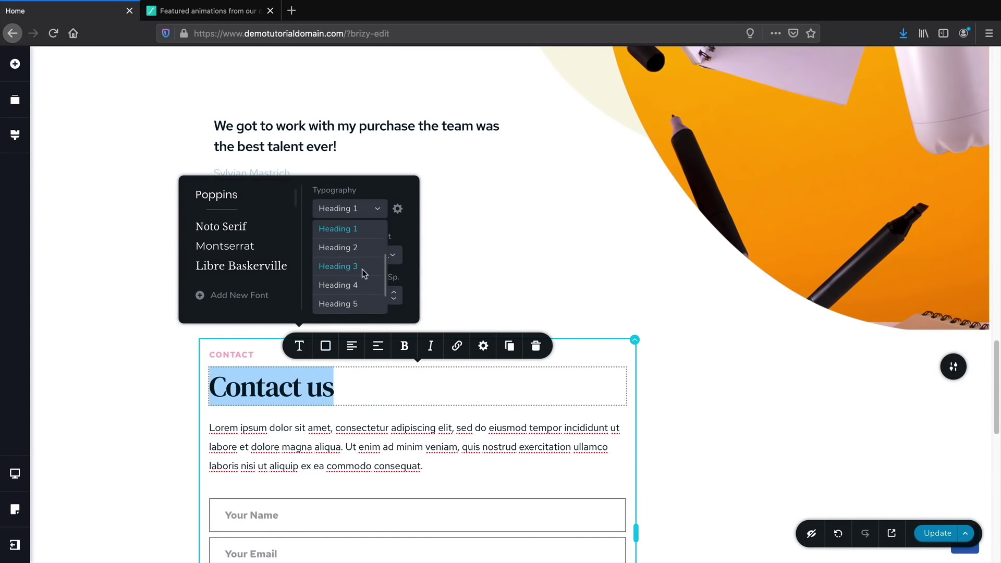
pyautogui.click(366, 266)
pyautogui.click(509, 440)
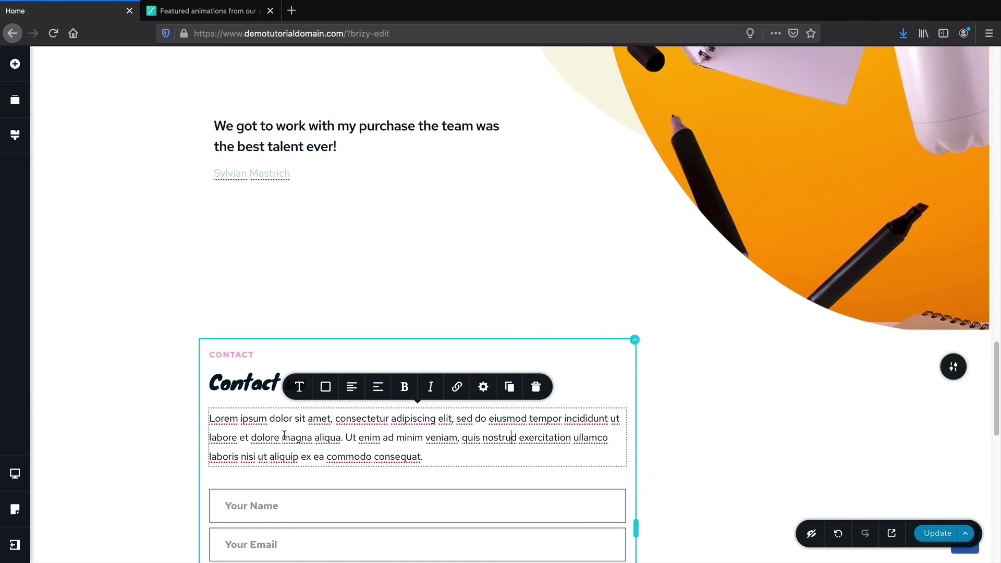
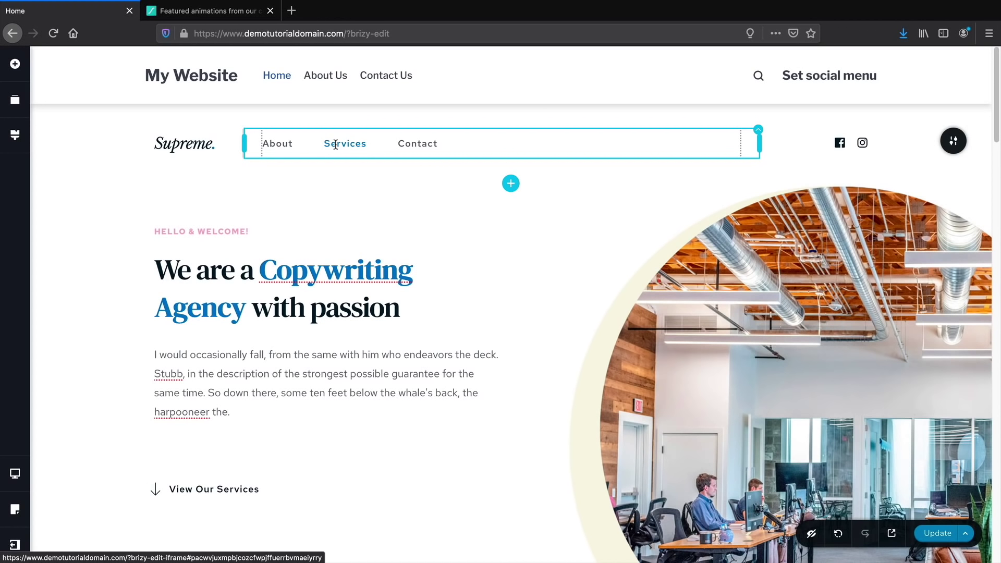
# Step: Save the current Home page changes in Brizy
pyautogui.click(419, 144)
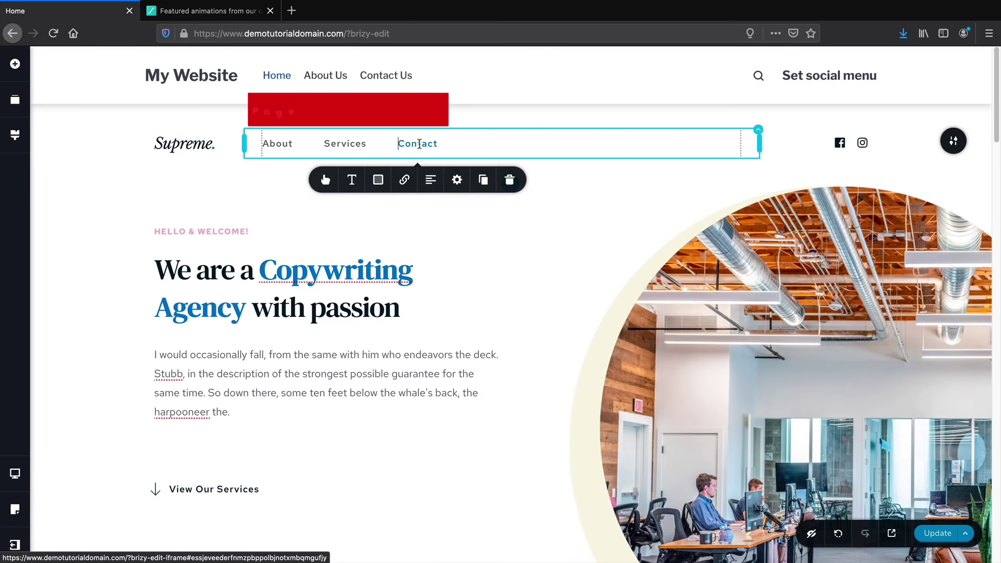
pyautogui.click(409, 94)
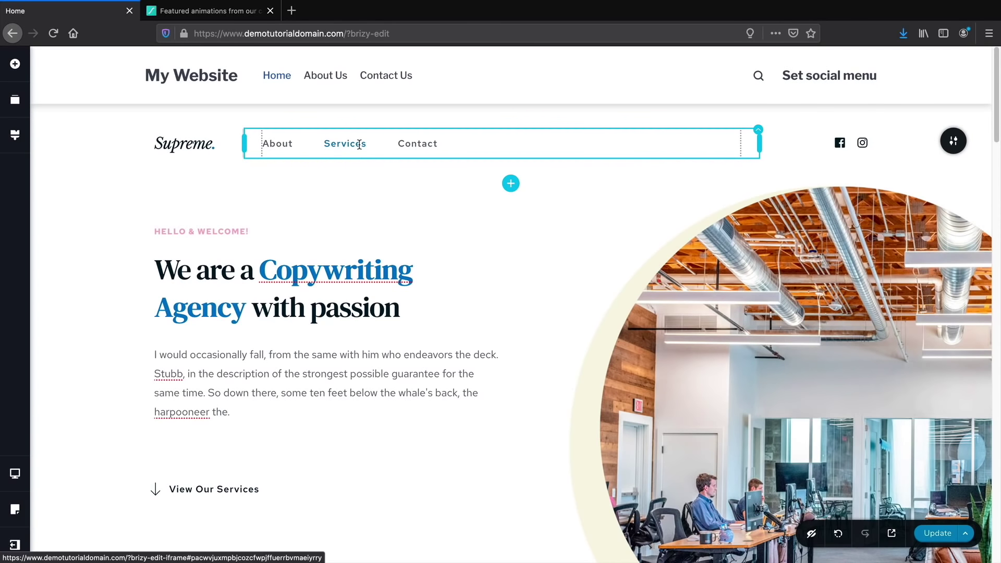
pyautogui.click(945, 535)
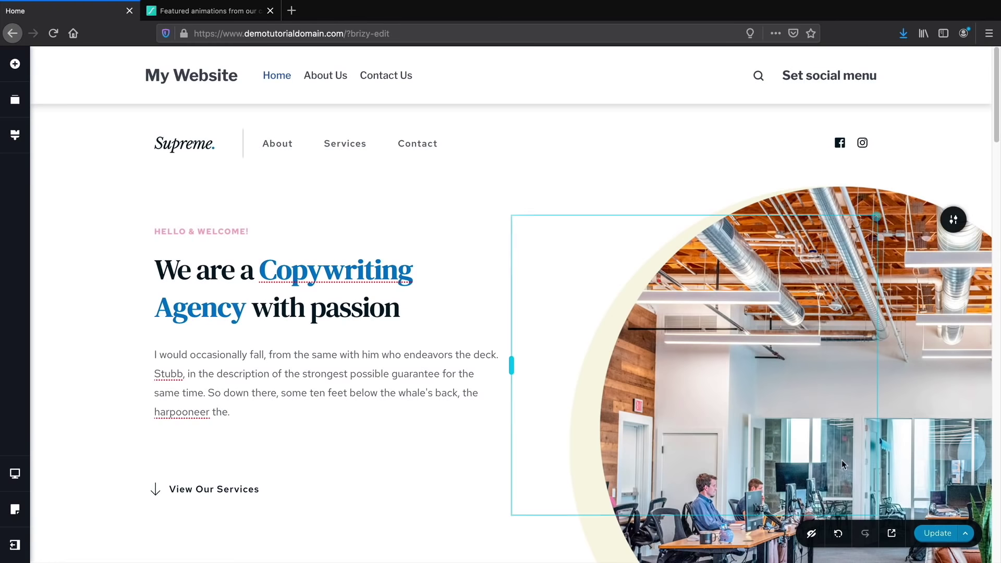
# Step: Set the Home page template to Brizy Template in the page settings
pyautogui.click(17, 507)
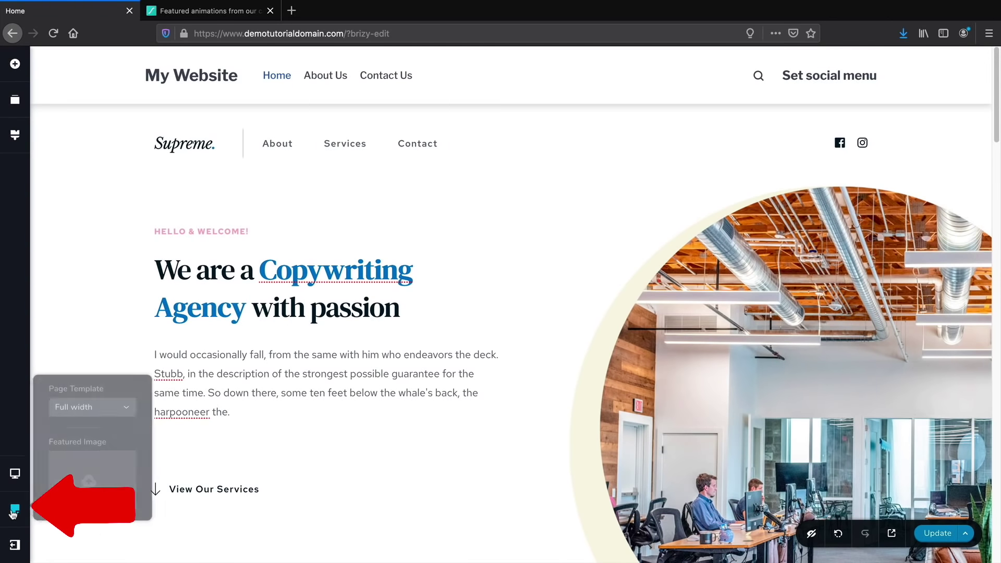
pyautogui.click(80, 408)
pyautogui.click(86, 483)
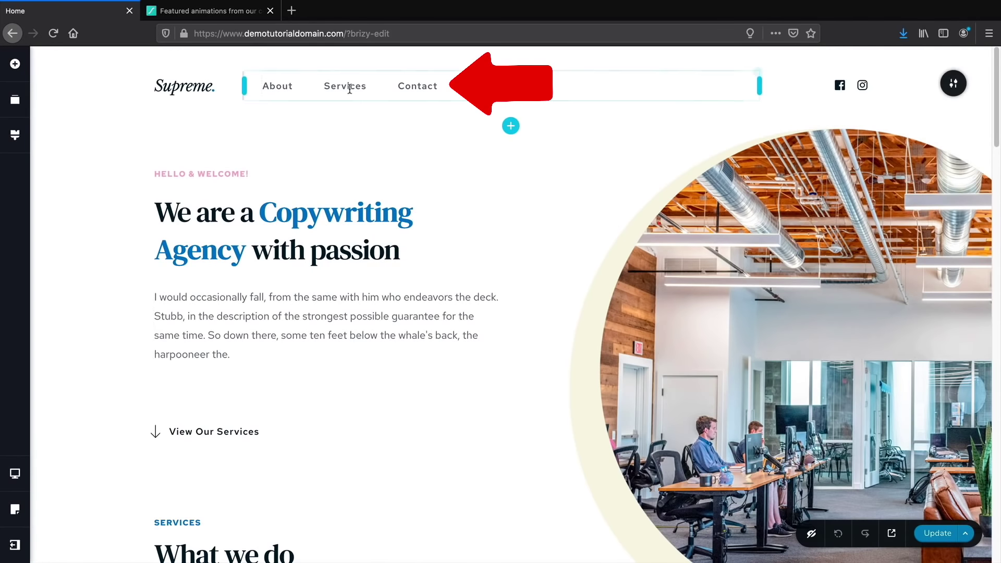
# Step: Add a Menu element, found by searching 'menu', into the Supreme header
pyautogui.click(281, 86)
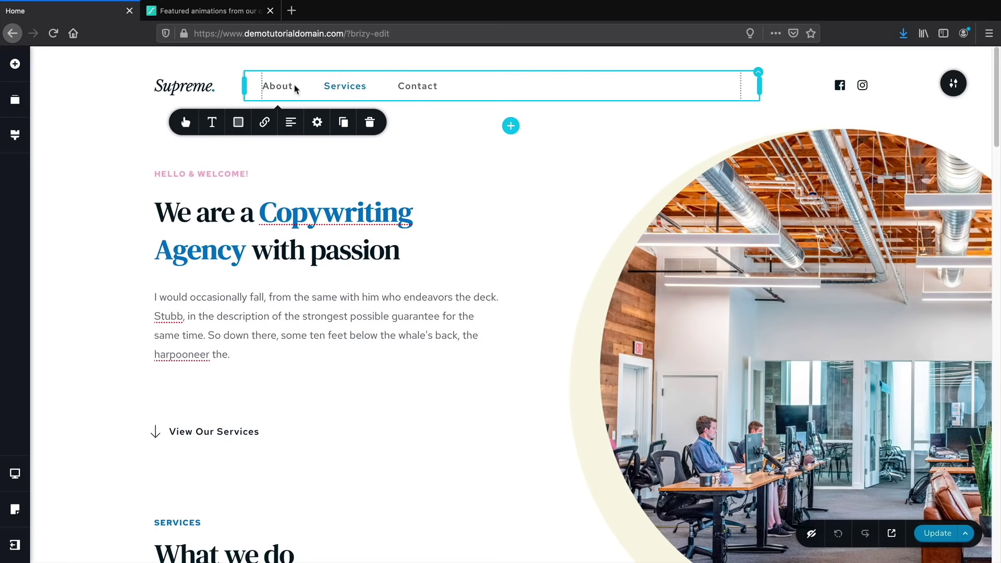
pyautogui.click(336, 86)
pyautogui.click(399, 86)
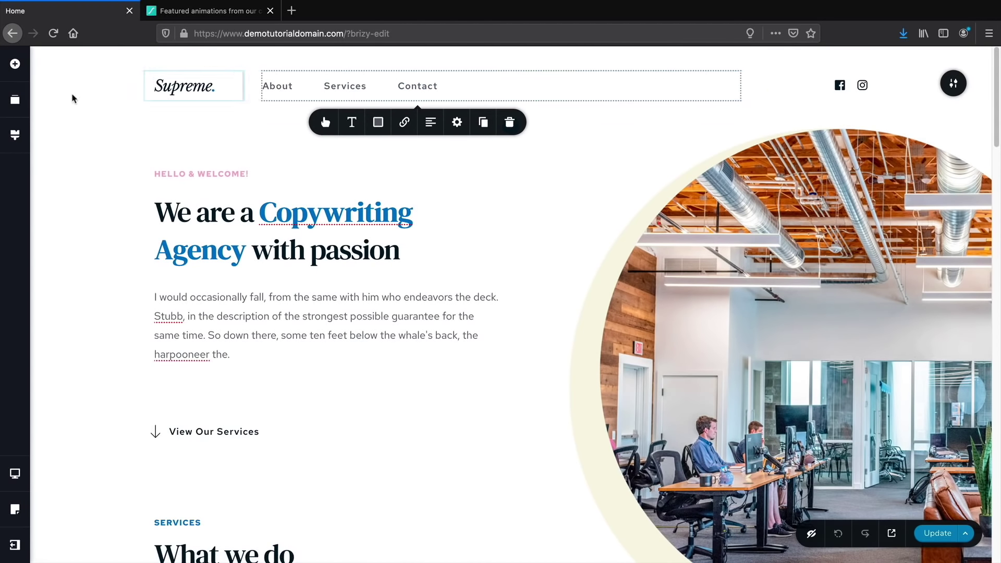
pyautogui.click(17, 64)
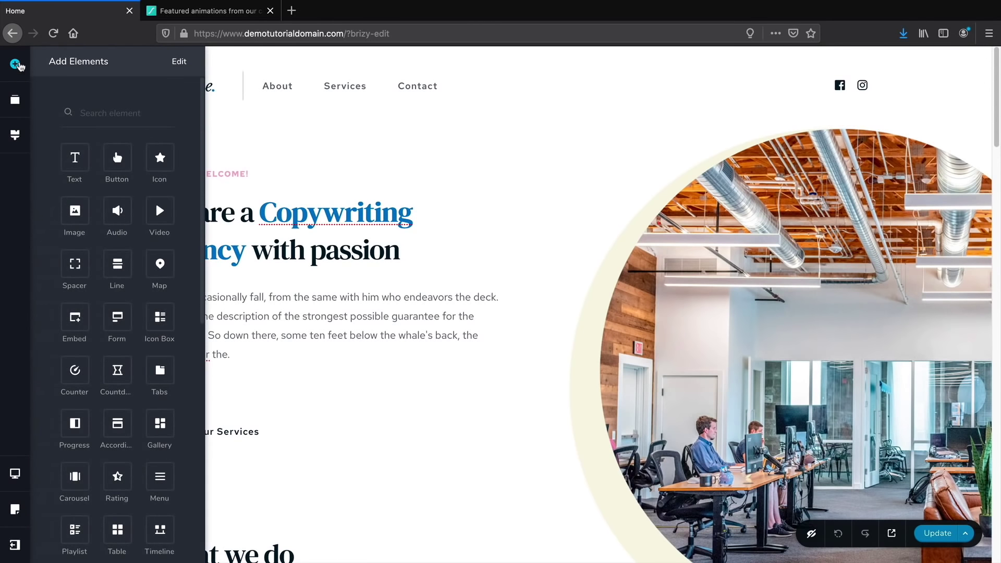
pyautogui.write('menu')
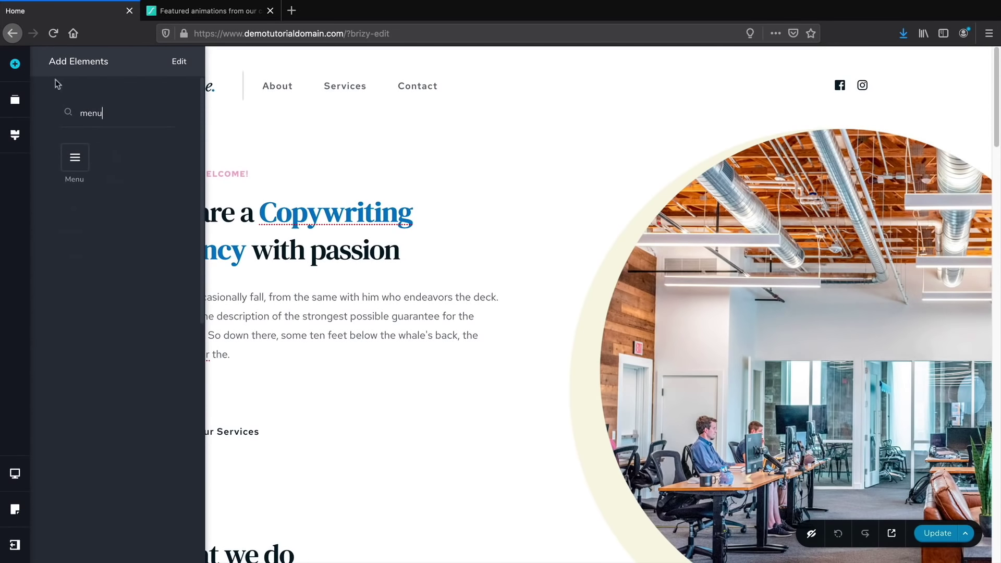
pyautogui.moveTo(75, 159); pyautogui.dragTo(352, 103)
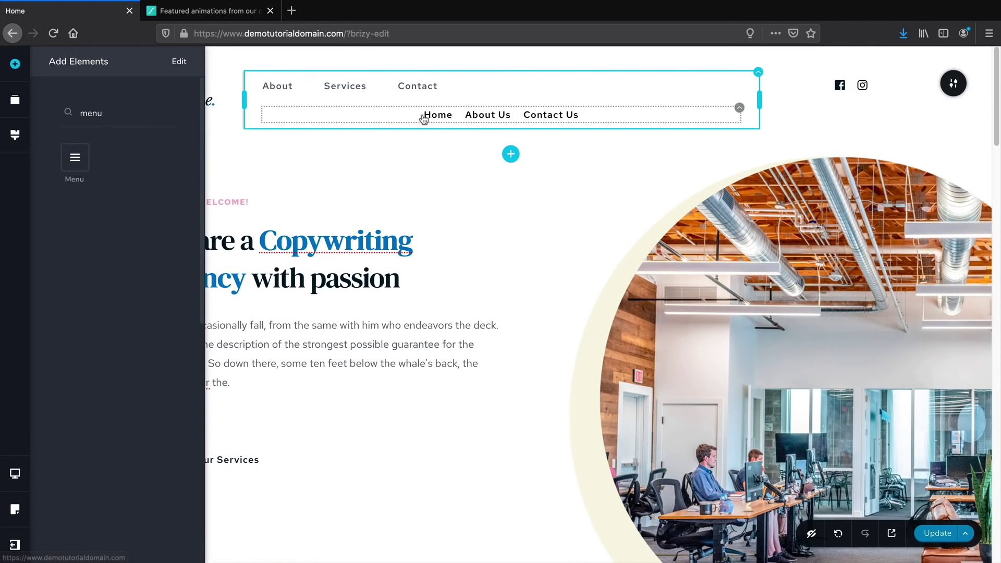
# Step: Delete the old Contact, Services and About buttons from the header
pyautogui.rightClick(420, 87)
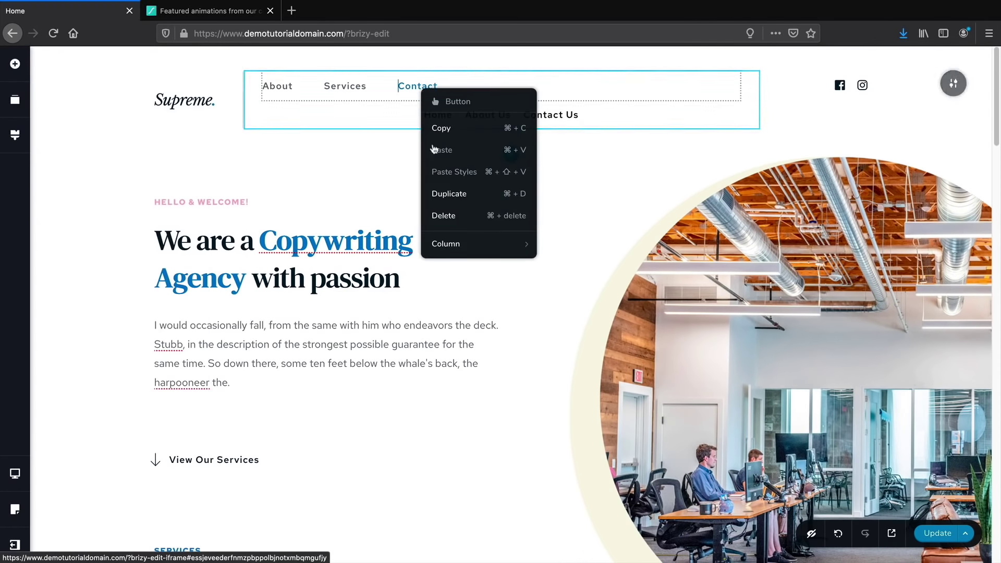
pyautogui.click(457, 217)
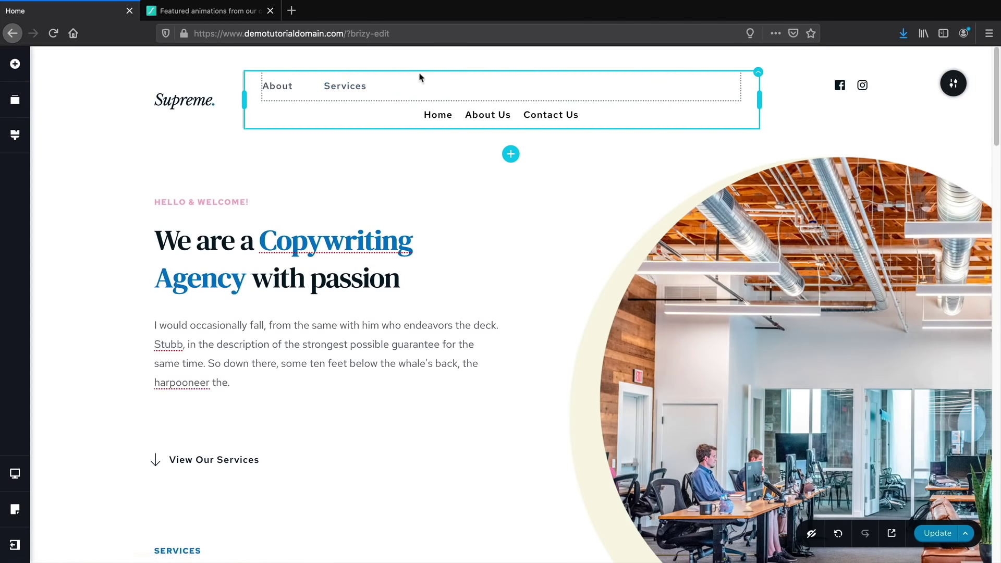
pyautogui.rightClick(348, 82)
pyautogui.click(372, 213)
pyautogui.rightClick(281, 85)
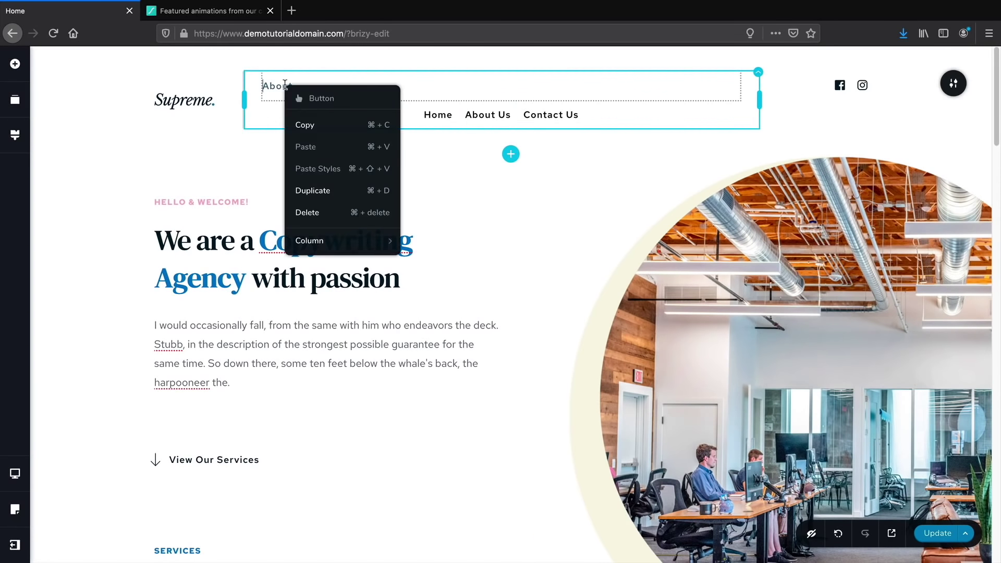
pyautogui.click(322, 214)
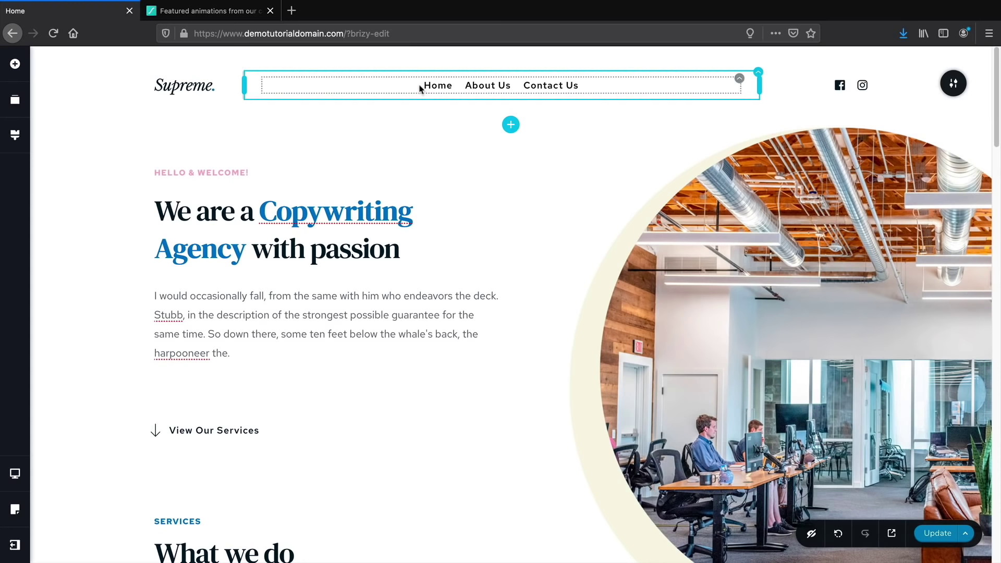
# Step: Change the header menu's font to Montserrat
pyautogui.click(439, 91)
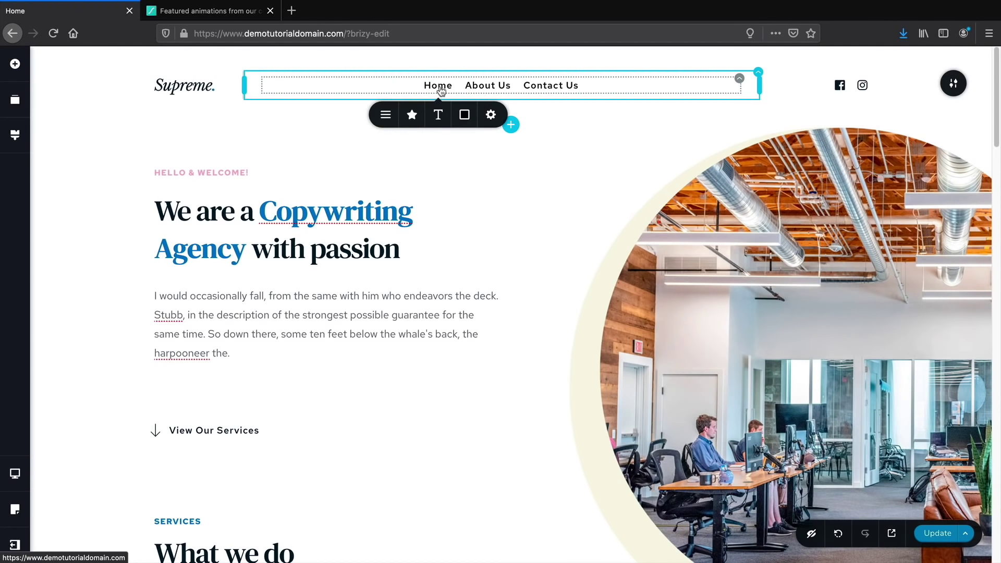
pyautogui.click(437, 114)
pyautogui.click(478, 175)
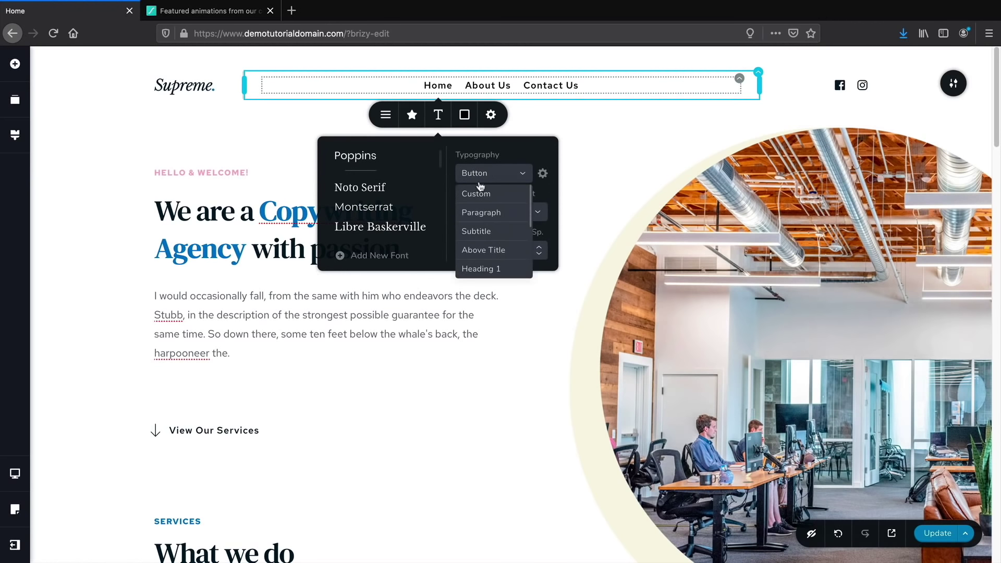
pyautogui.click(374, 190)
pyautogui.click(375, 208)
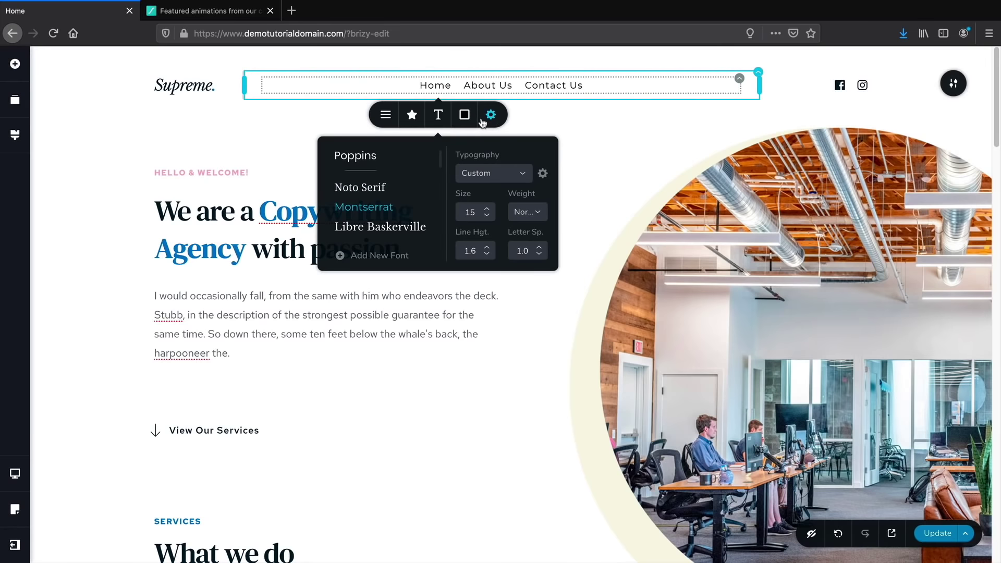
pyautogui.click(386, 115)
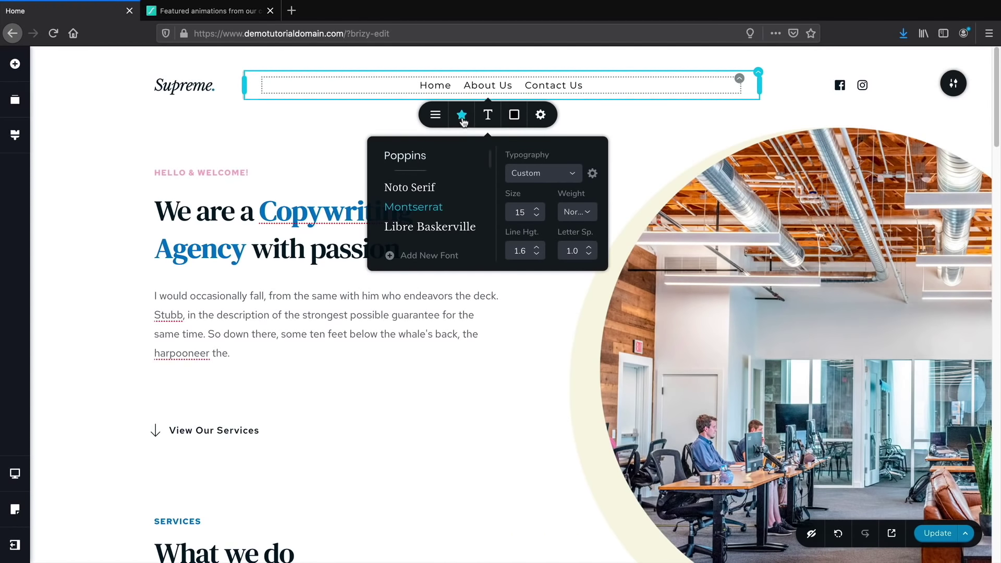
# Step: Try a bowl icon on the menu items, enlarged to 26 px, then remove it
pyautogui.click(463, 119)
pyautogui.click(514, 161)
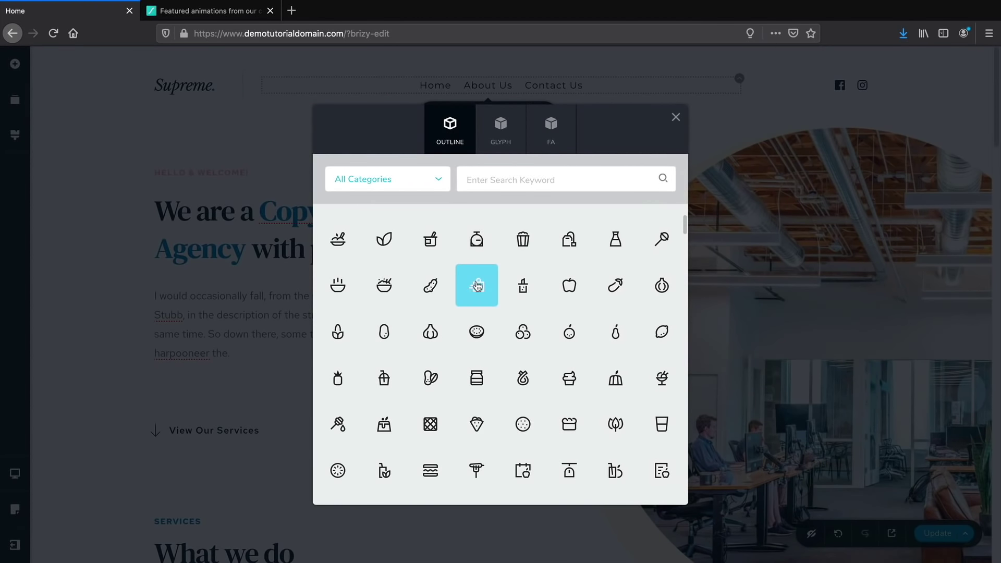
pyautogui.click(352, 285)
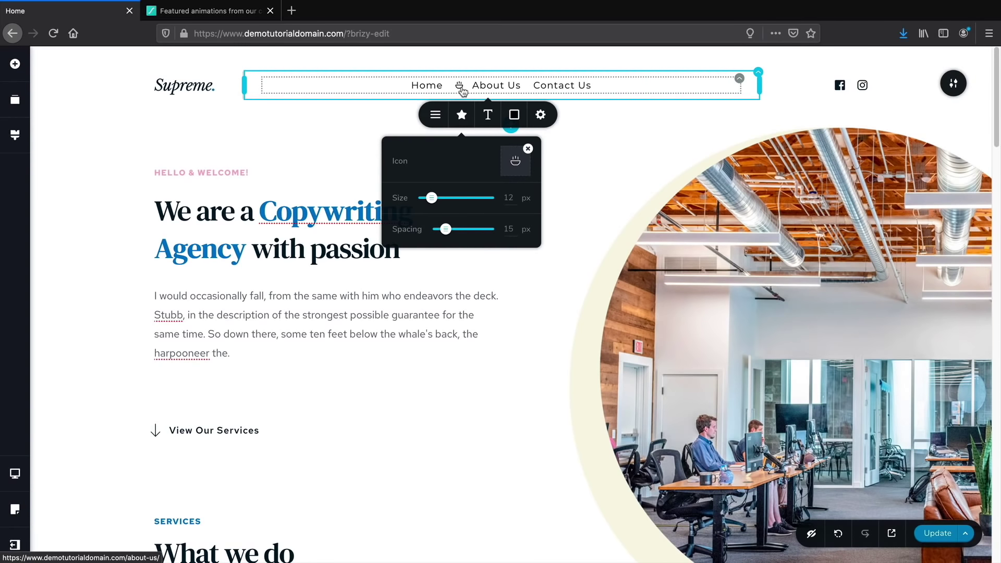
pyautogui.moveTo(431, 198); pyautogui.dragTo(442, 203)
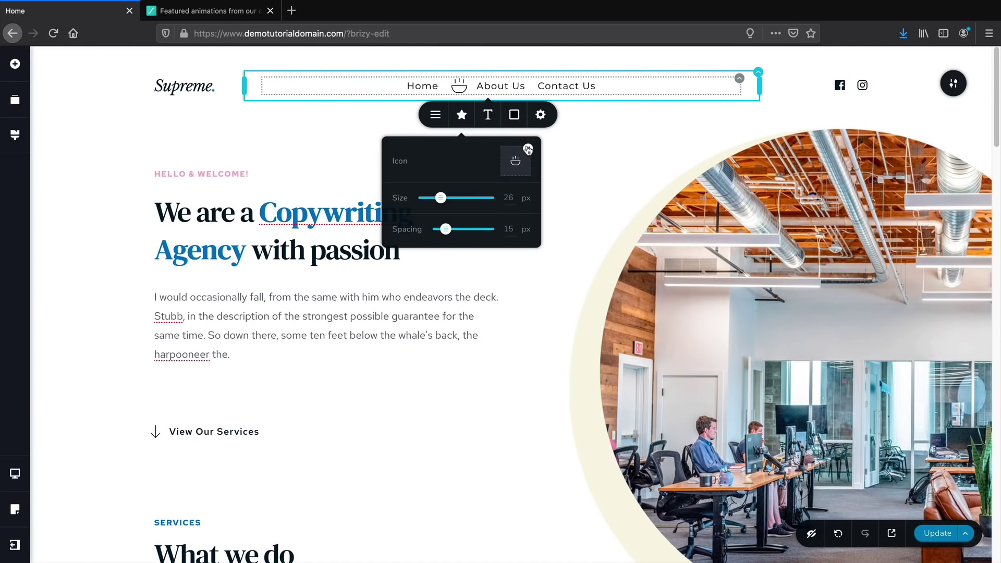
pyautogui.click(527, 149)
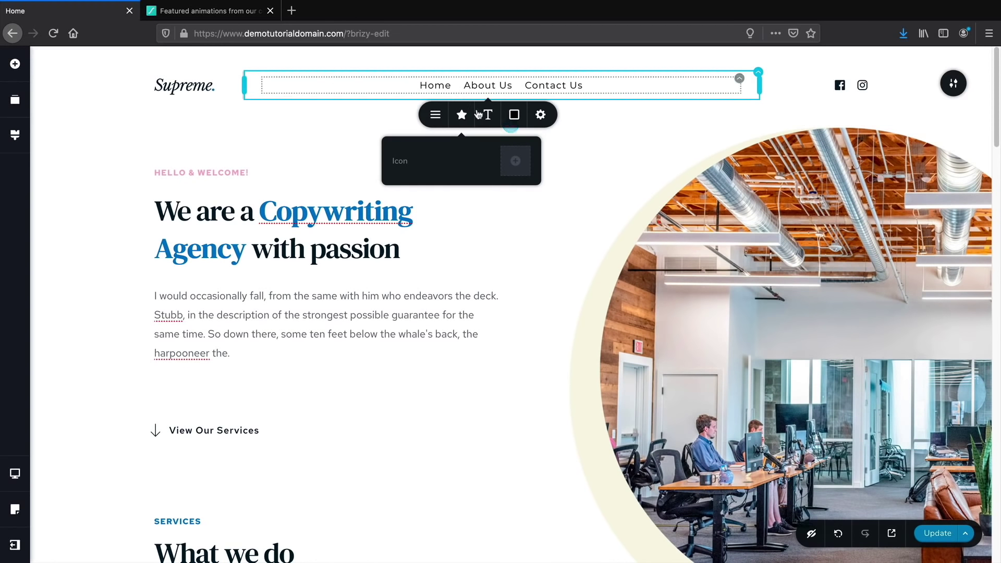
pyautogui.click(435, 117)
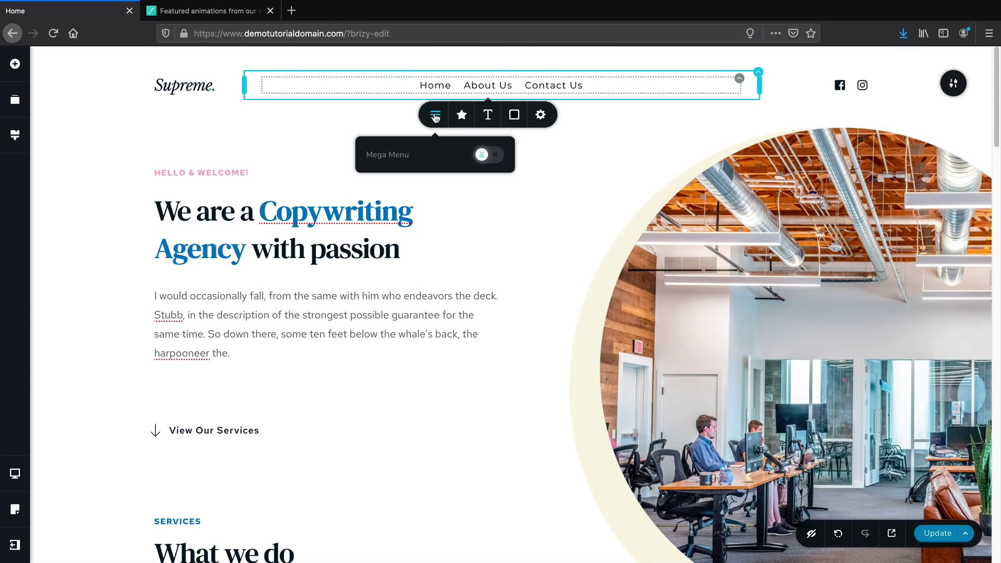
# Step: Toggle the mega menu and hamburger options on and off, keeping a plain menu list
pyautogui.click(483, 155)
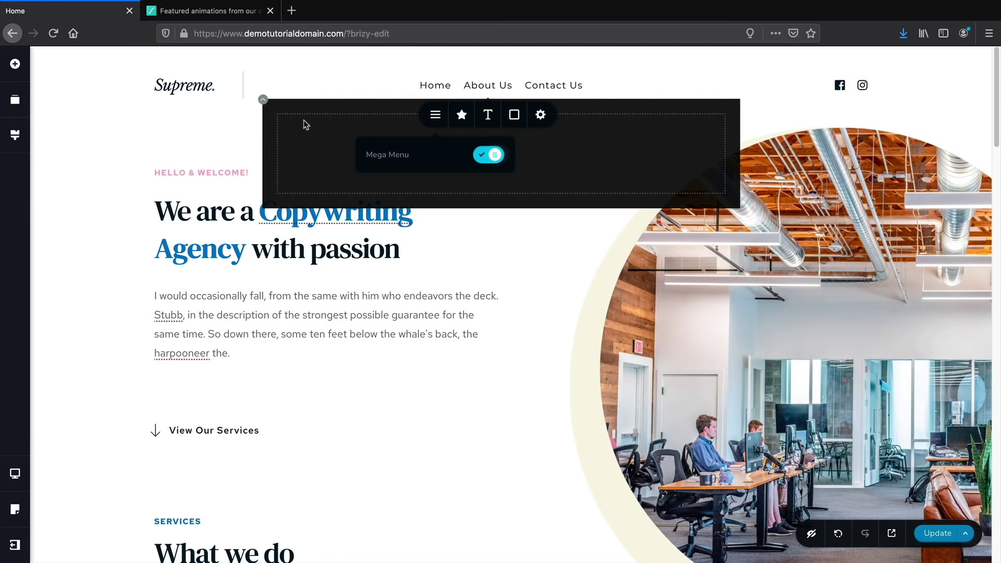
pyautogui.click(489, 159)
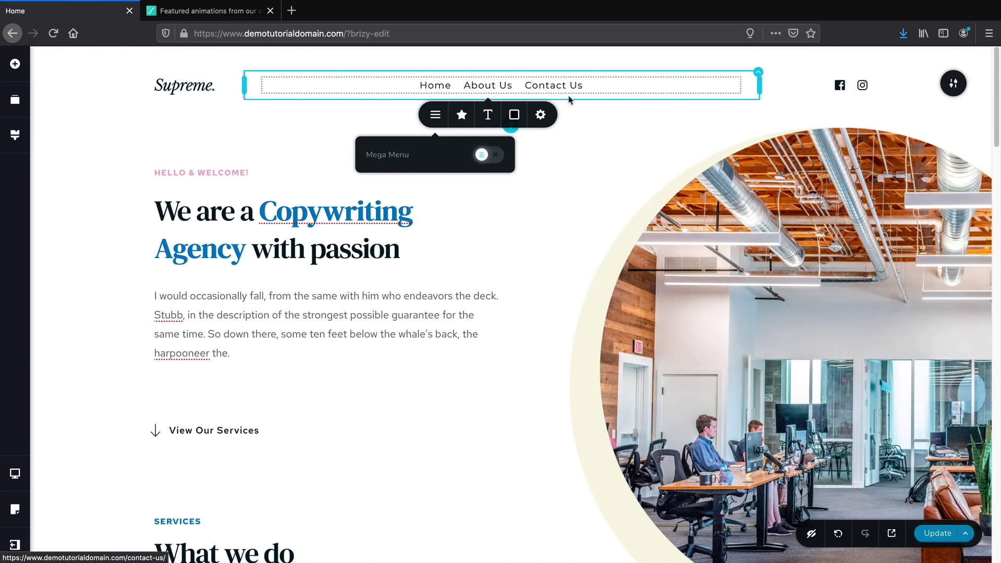
pyautogui.click(740, 79)
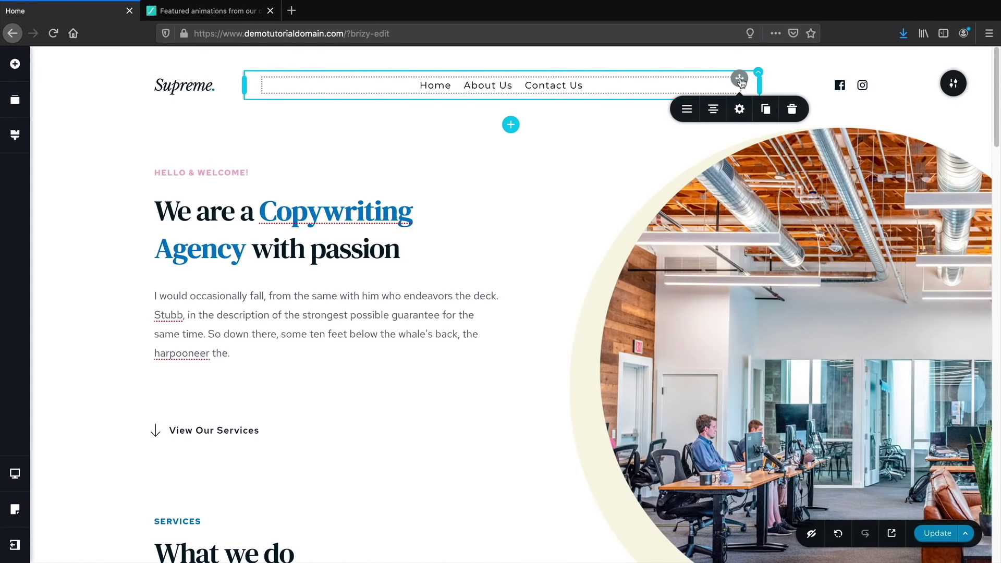
pyautogui.click(687, 110)
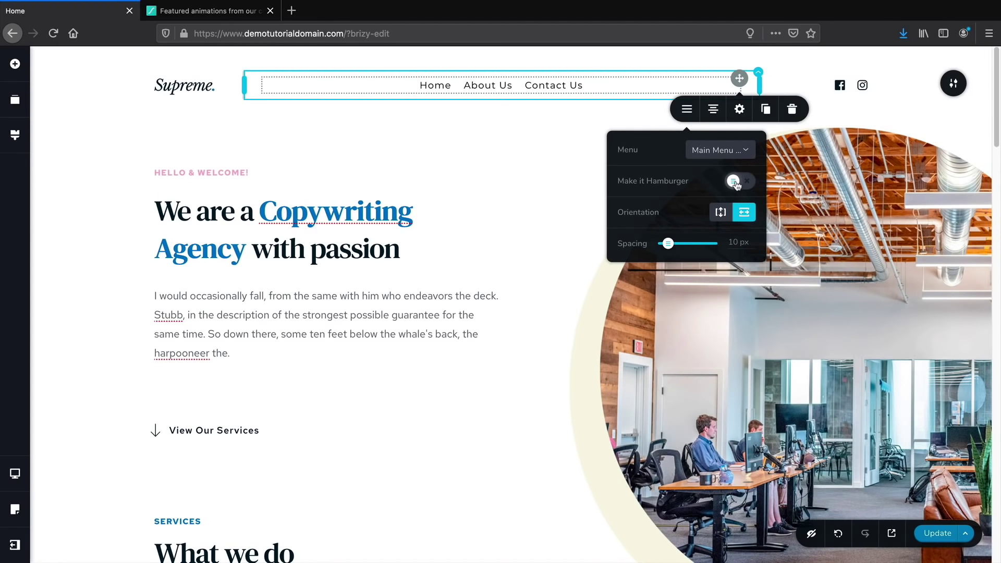
pyautogui.click(735, 181)
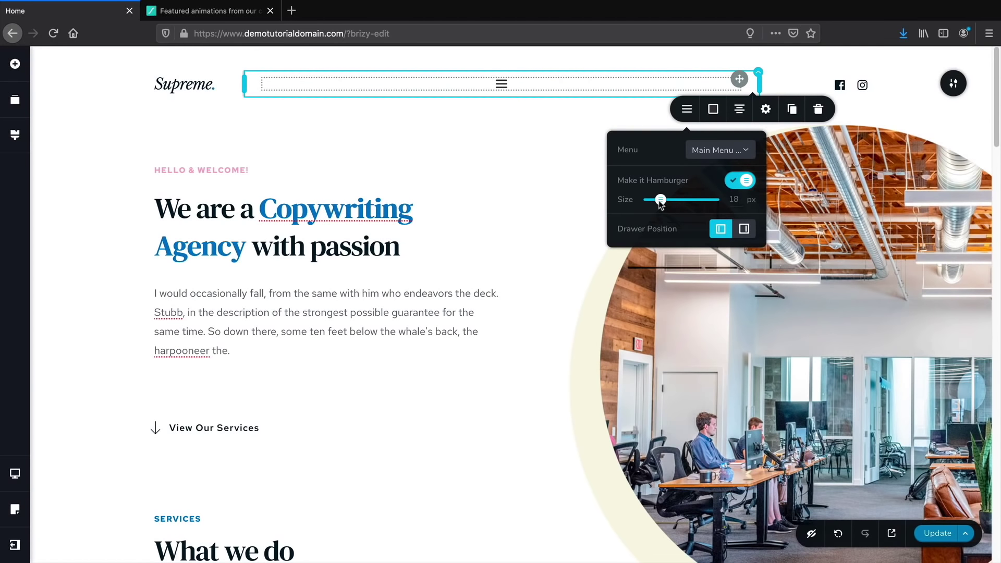
pyautogui.click(740, 180)
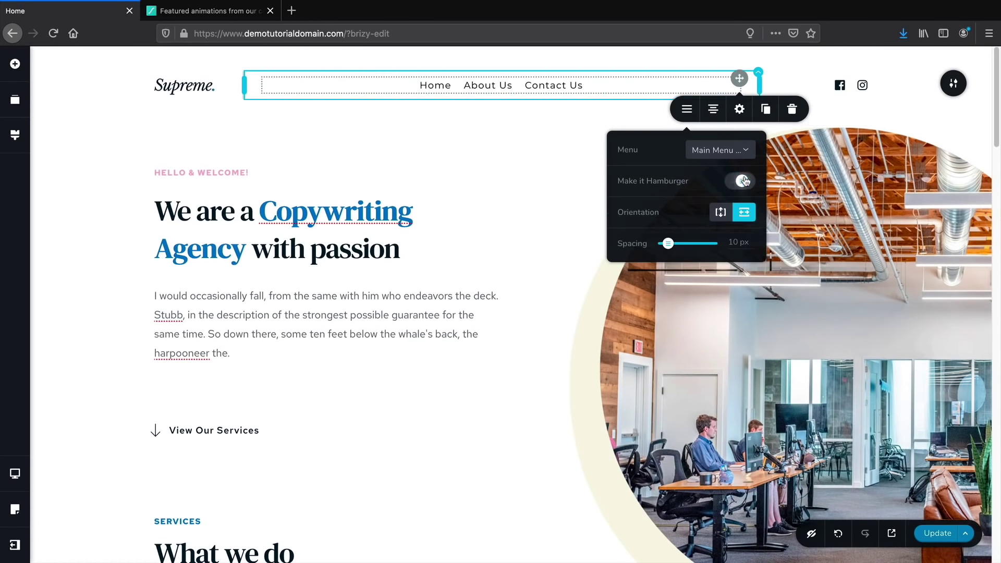
# Step: Align the header menu items to the left beside the Supreme logo
pyautogui.click(716, 114)
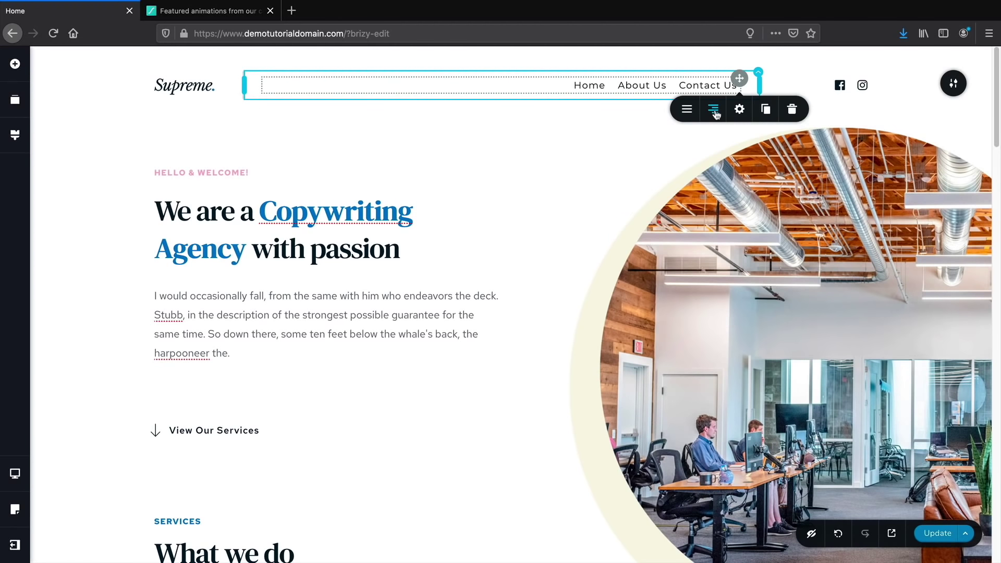
pyautogui.click(716, 114)
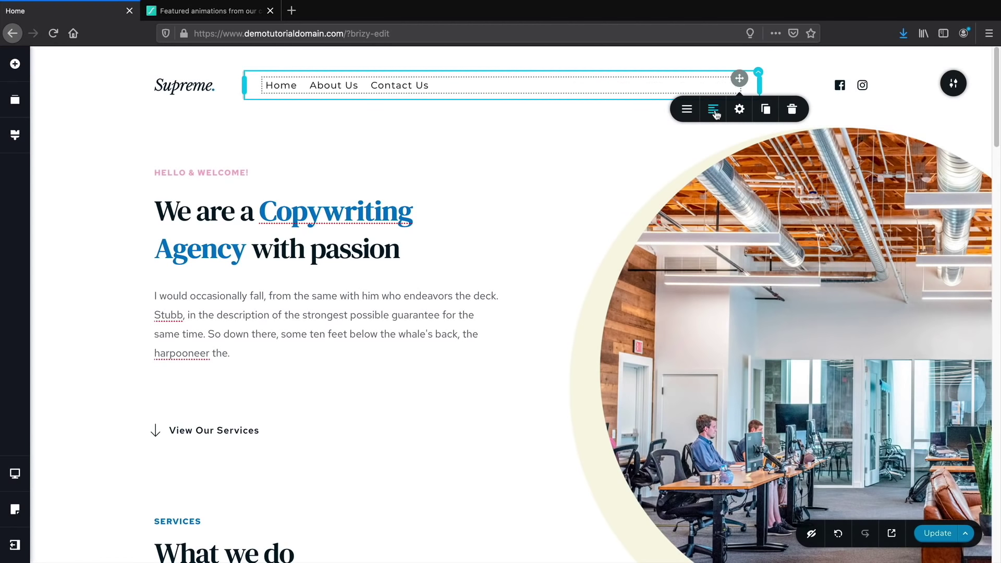
pyautogui.click(739, 109)
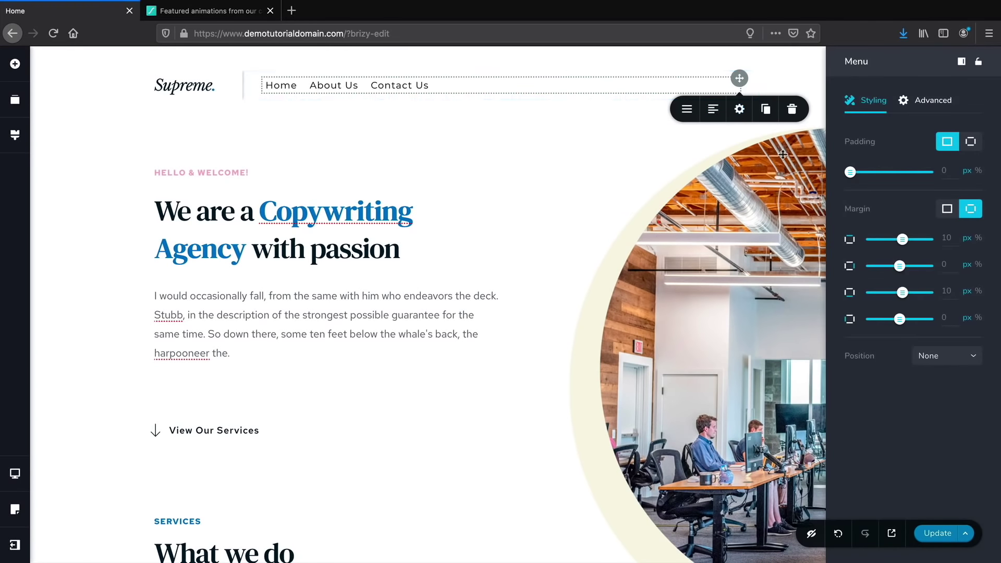
pyautogui.click(611, 130)
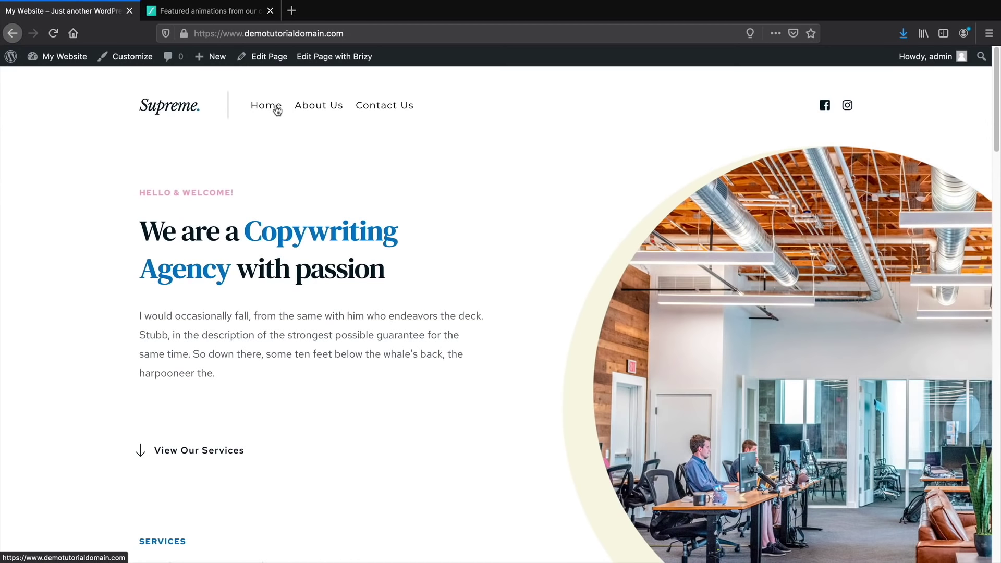
# Step: Check the live Home, About Us and Contact Us pages, then reopen Home in Brizy
pyautogui.click(315, 106)
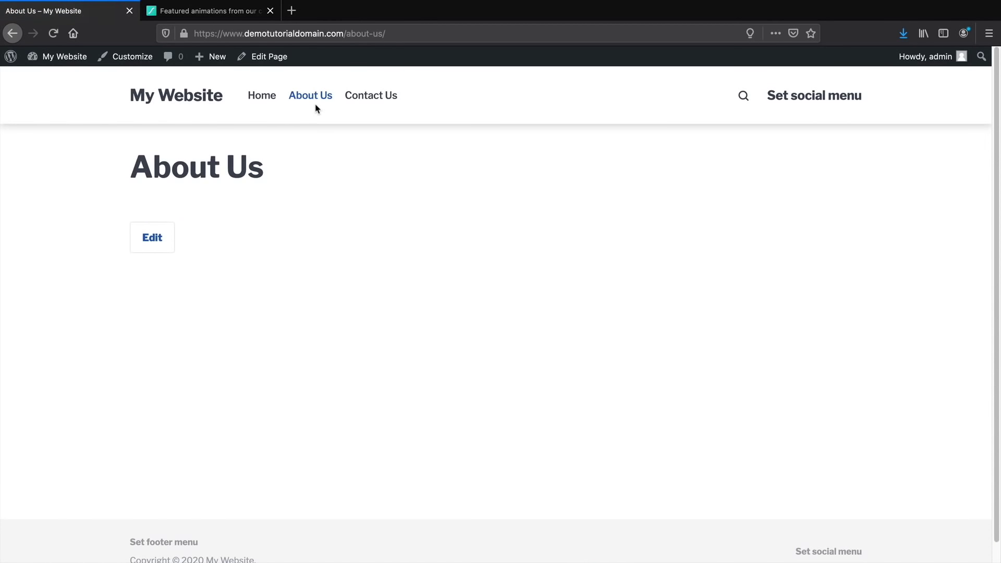
pyautogui.click(357, 101)
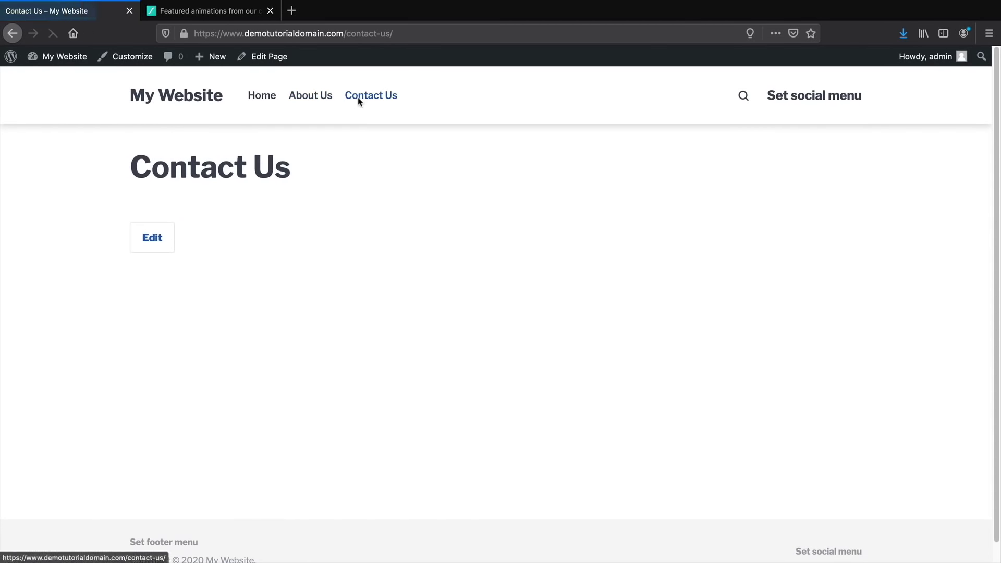
pyautogui.click(259, 95)
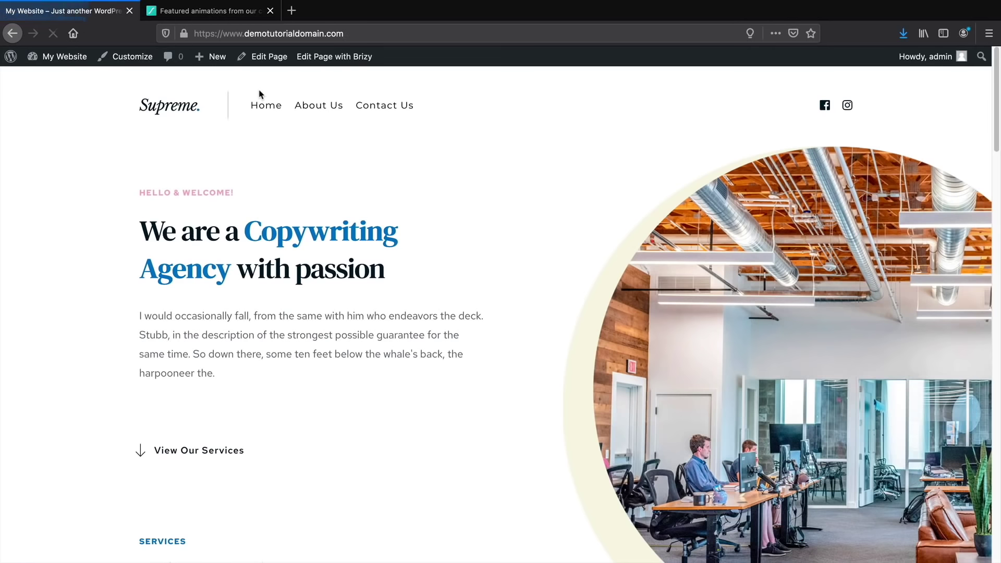
pyautogui.click(315, 109)
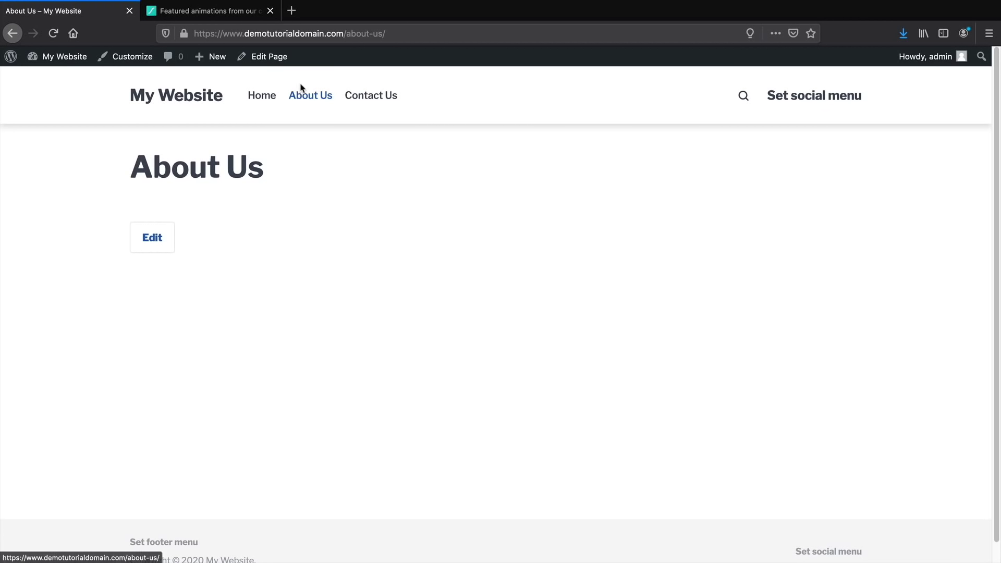
pyautogui.click(265, 98)
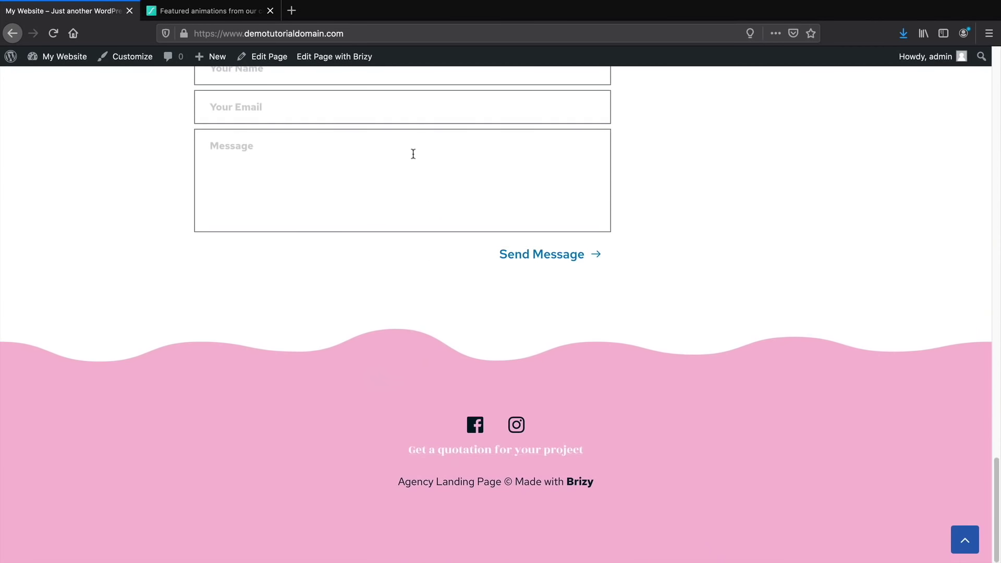
pyautogui.click(332, 58)
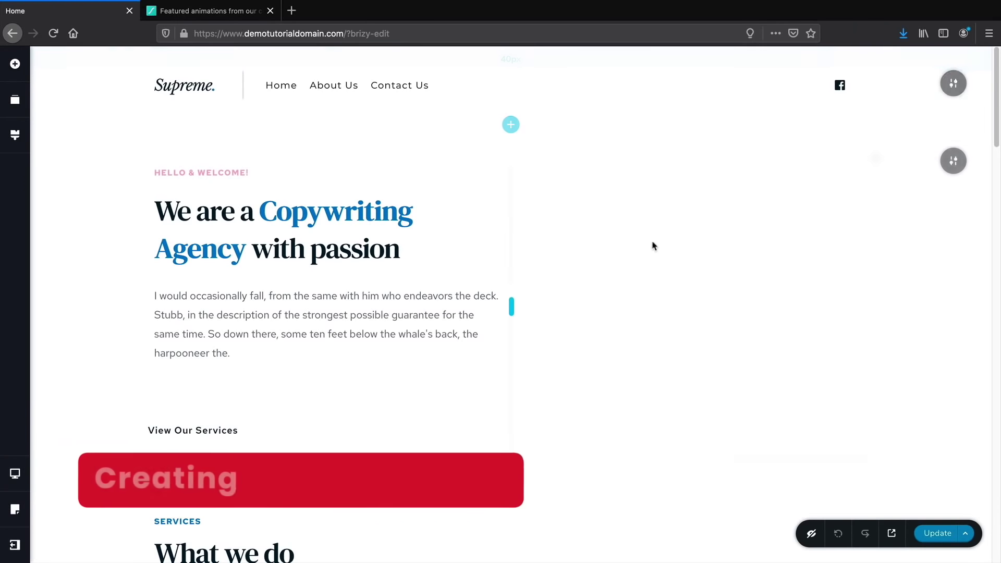
# Step: Insert the first Footer block below the contact form and delete the old pink footer
pyautogui.scroll(-10, 646, 303)
pyautogui.scroll(-15, 631, 311)
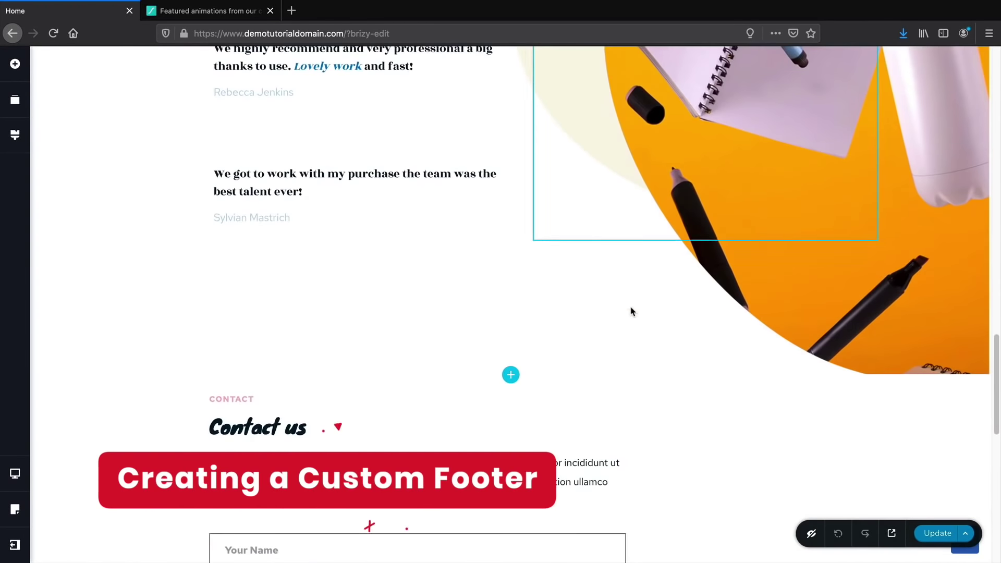
pyautogui.click(510, 497)
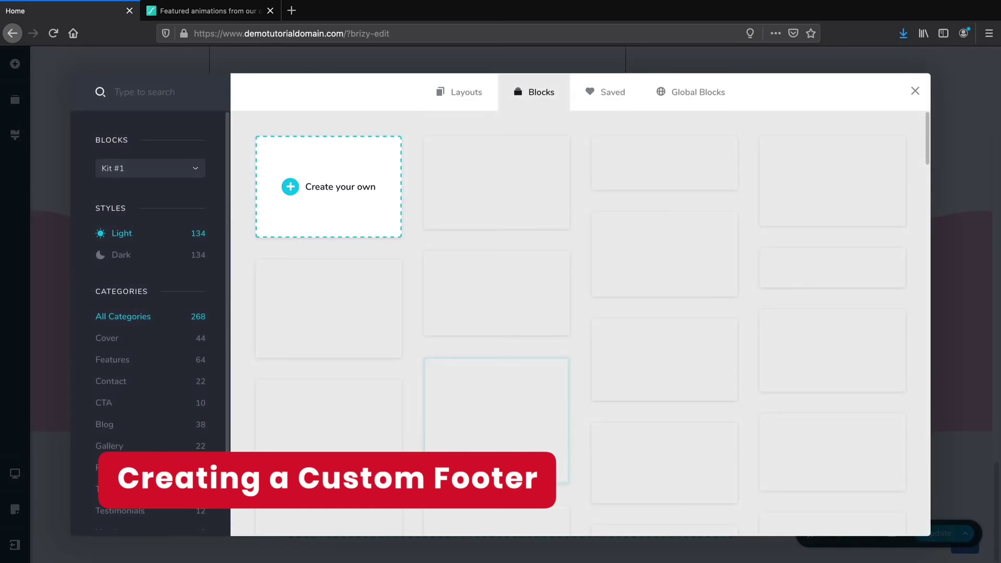
pyautogui.scroll(-2, 166, 411)
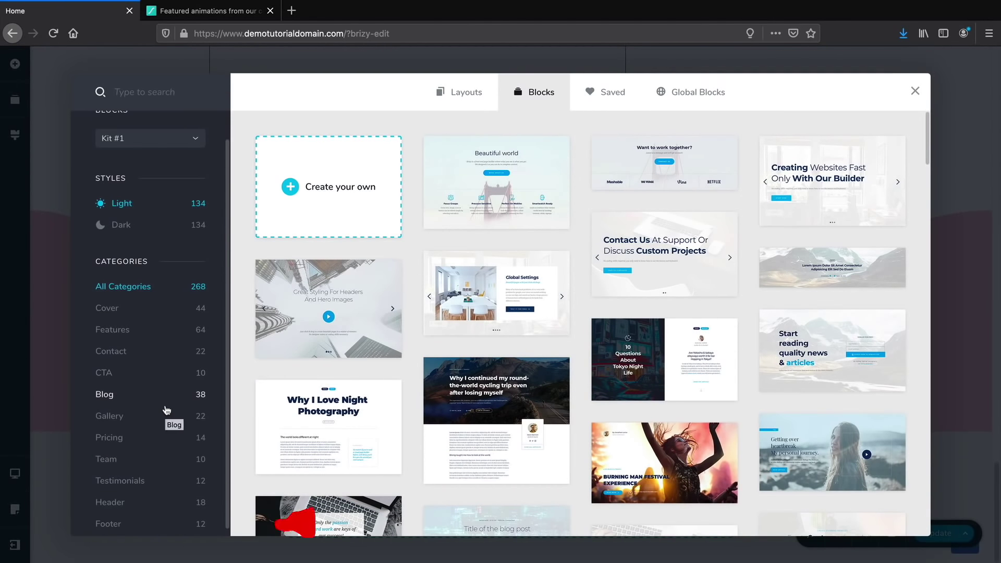
pyautogui.click(137, 522)
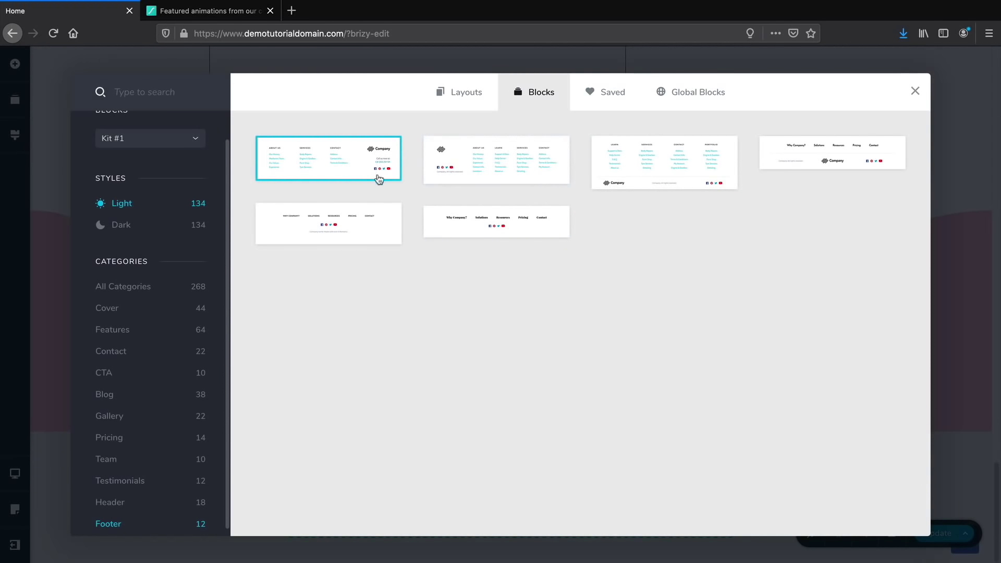
pyautogui.click(493, 227)
pyautogui.click(951, 178)
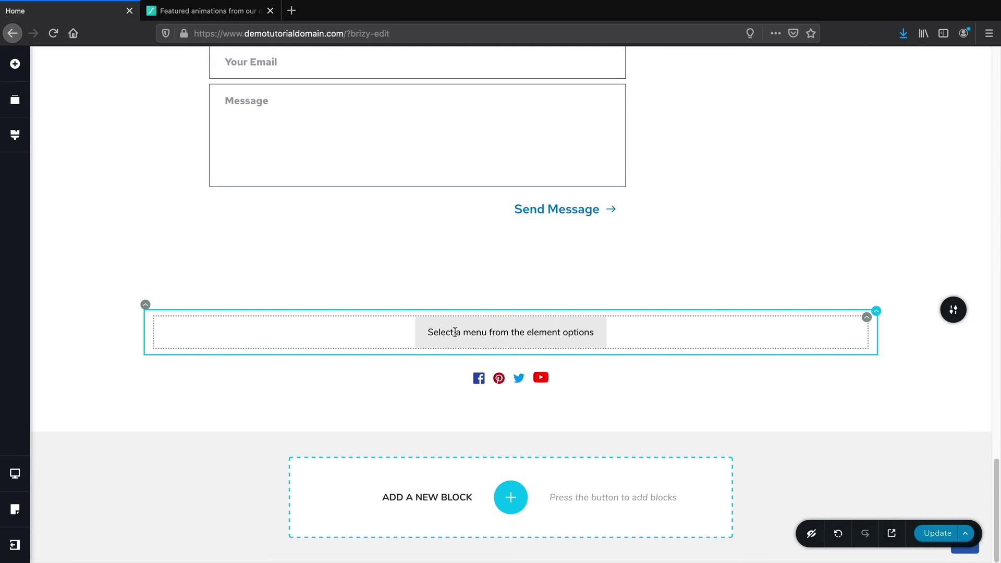
# Step: Set the footer menu to Main Menu For Website, in a row with 59 px spacing
pyautogui.click(866, 317)
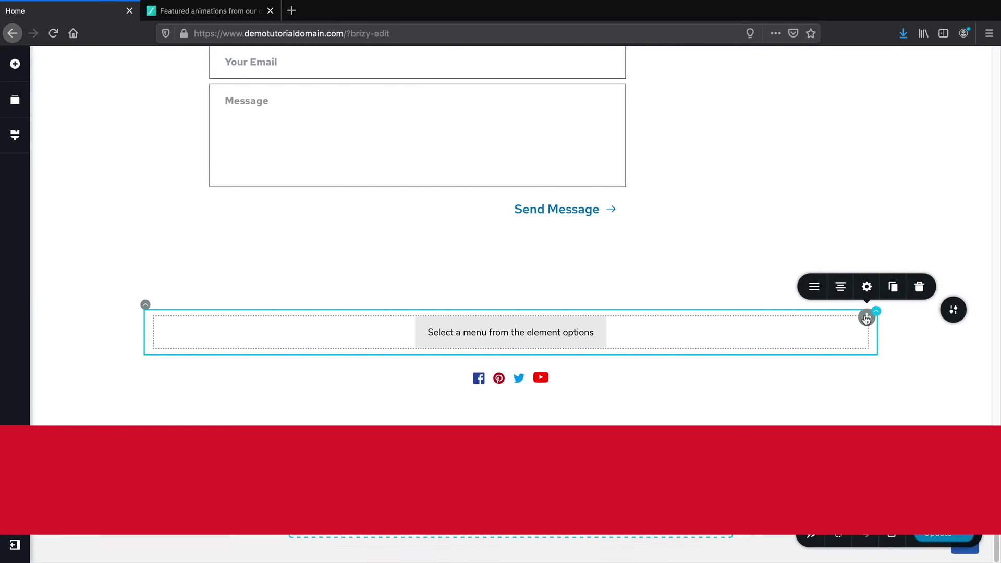
pyautogui.click(814, 287)
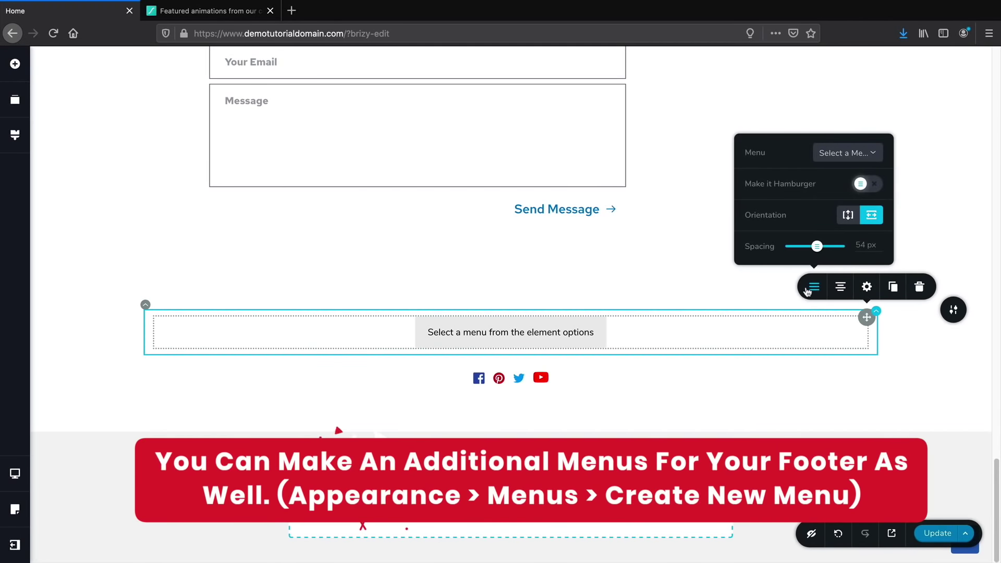
pyautogui.click(837, 155)
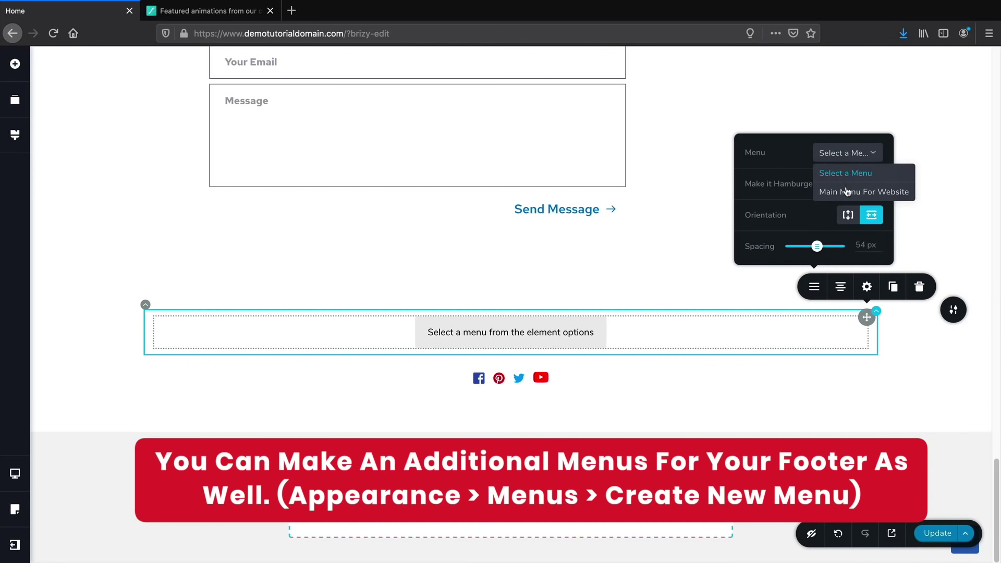
pyautogui.click(846, 191)
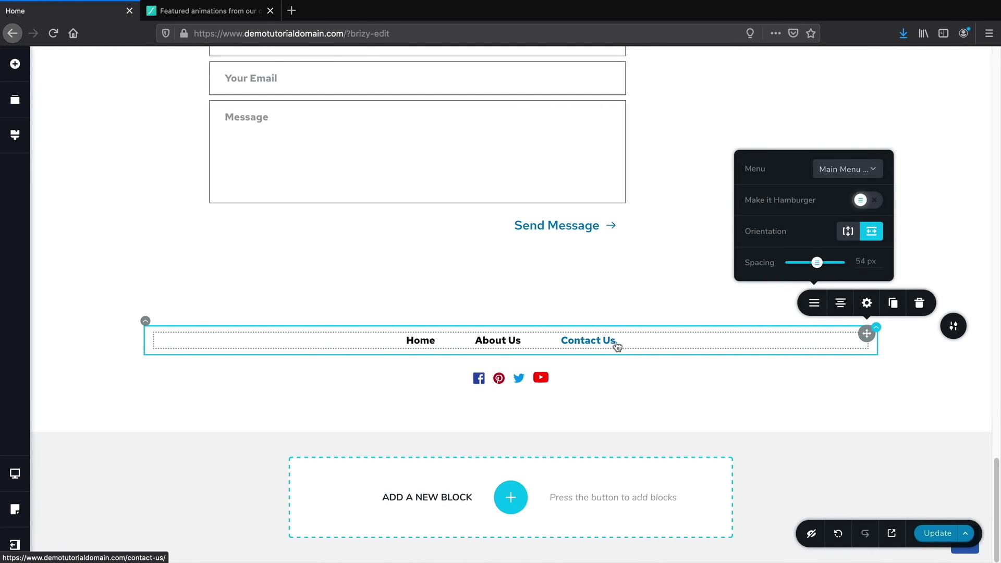
pyautogui.click(849, 235)
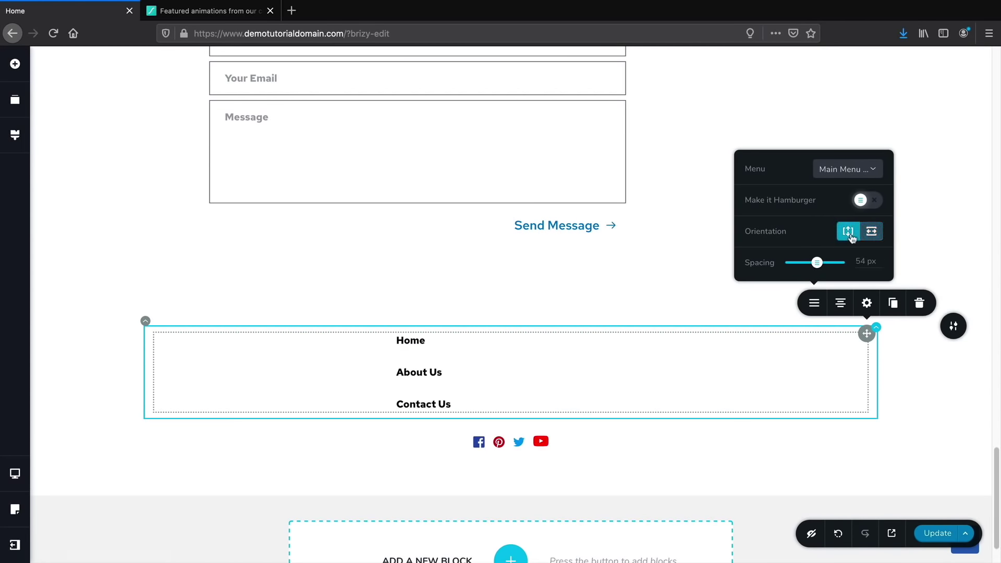
pyautogui.click(871, 233)
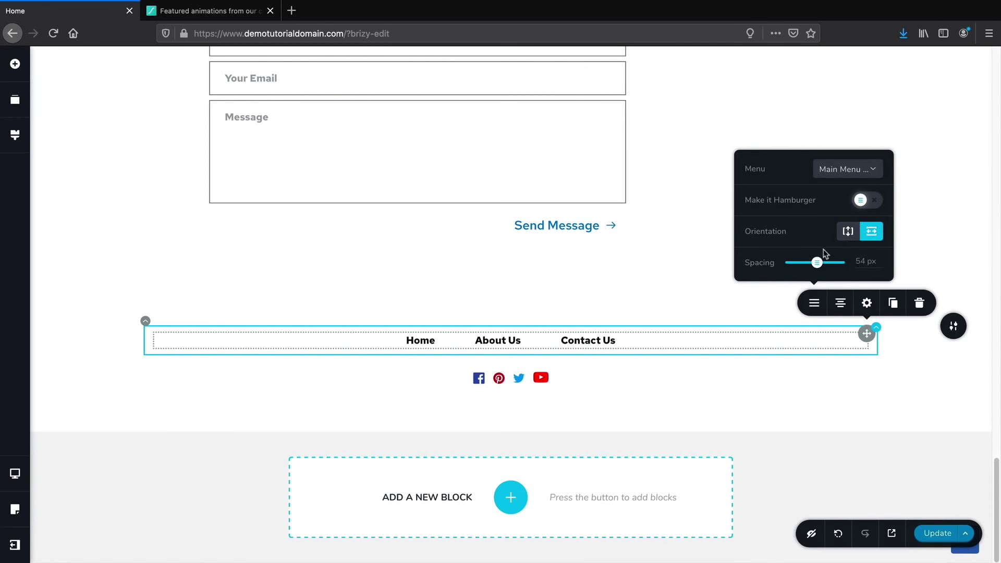
pyautogui.moveTo(817, 266)
pyautogui.mouseDown()
pyautogui.moveTo(840, 265)
pyautogui.moveTo(818, 264)
pyautogui.mouseUp()
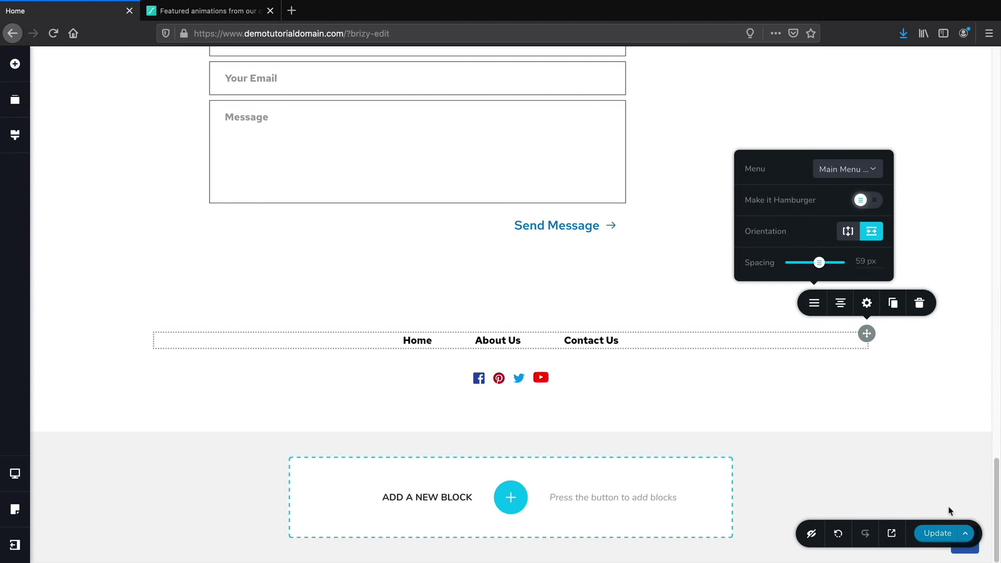
# Step: Save the Home page with Update
pyautogui.click(939, 533)
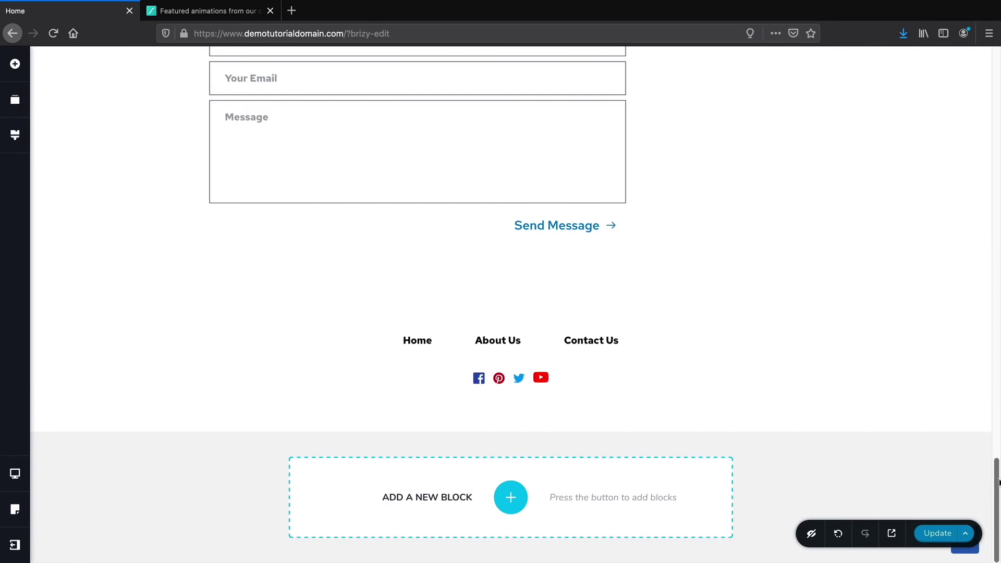
pyautogui.scroll(2, 998, 471)
pyautogui.moveTo(997, 470); pyautogui.dragTo(994, 63)
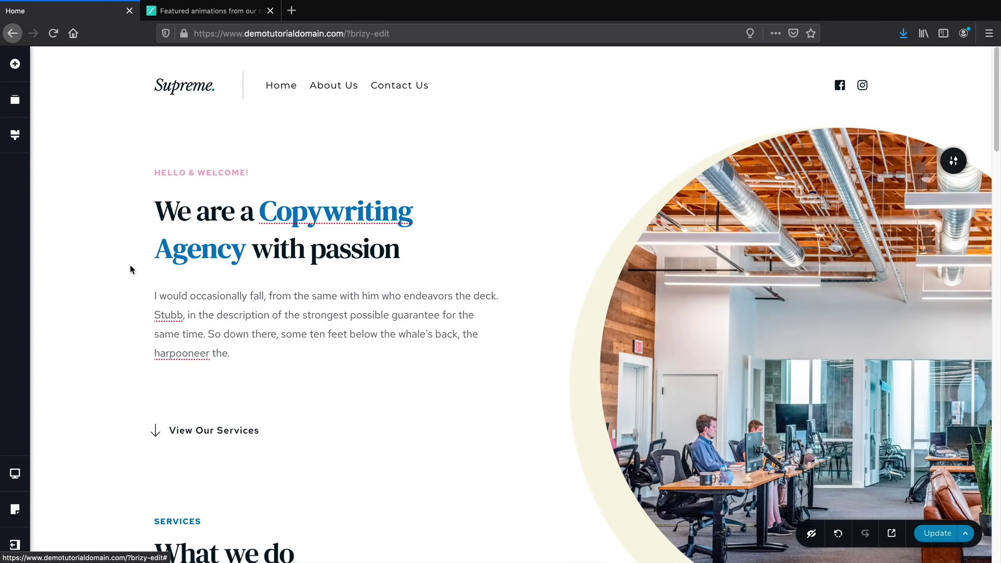
# Step: Leave Brizy for the dashboard and view the About Us page from the Pages list
pyautogui.click(15, 546)
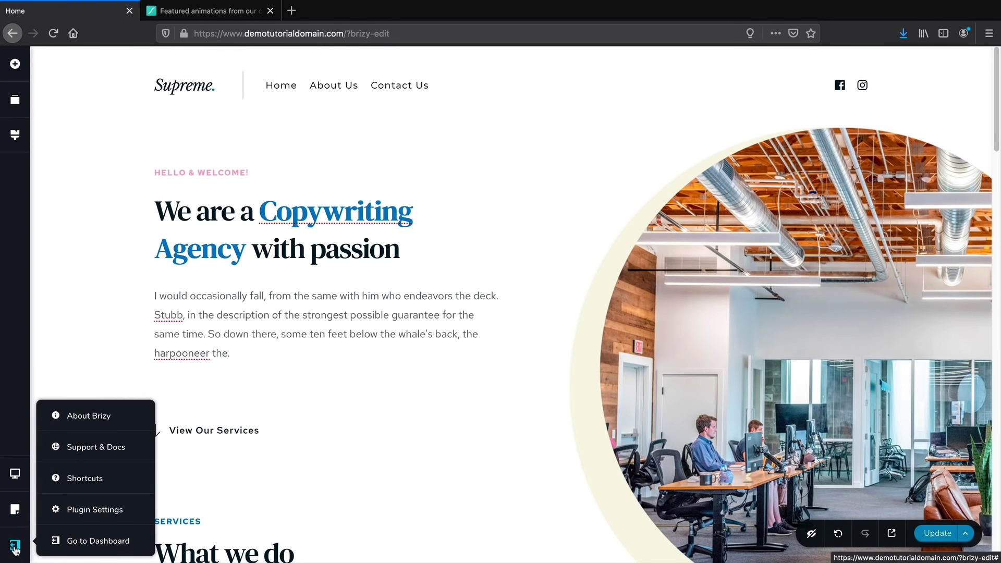
pyautogui.click(85, 542)
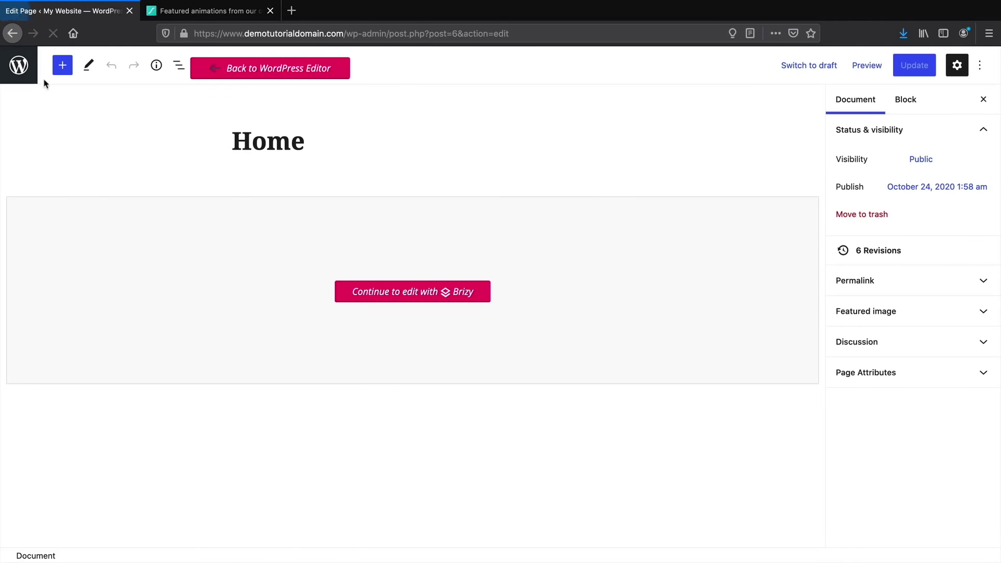
pyautogui.click(20, 68)
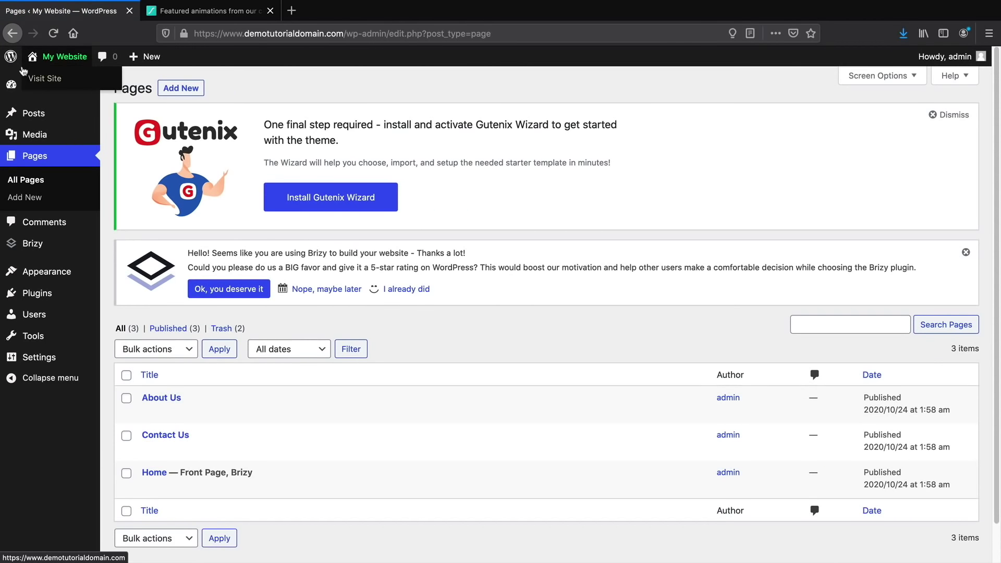
pyautogui.moveTo(63, 144)
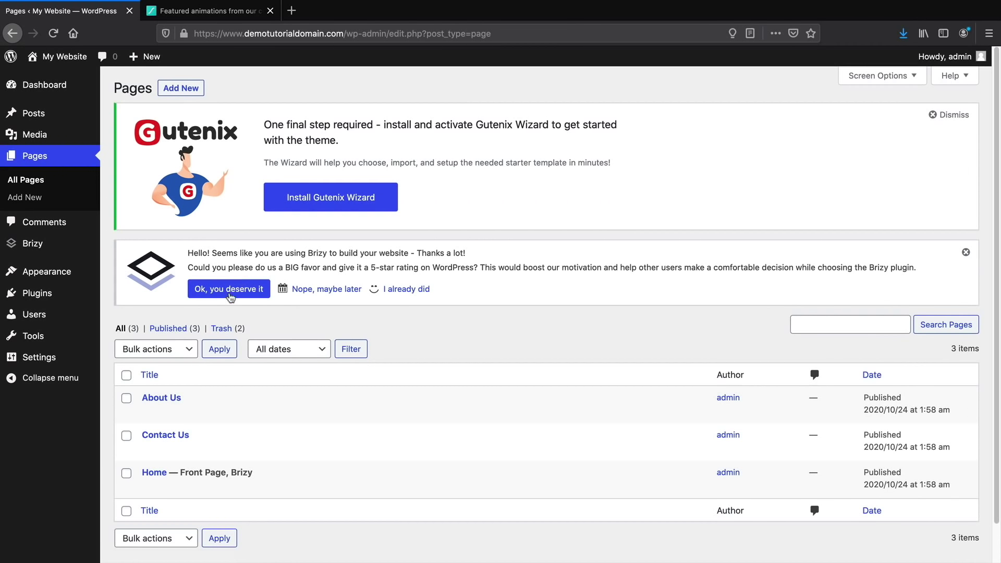
pyautogui.moveTo(209, 394)
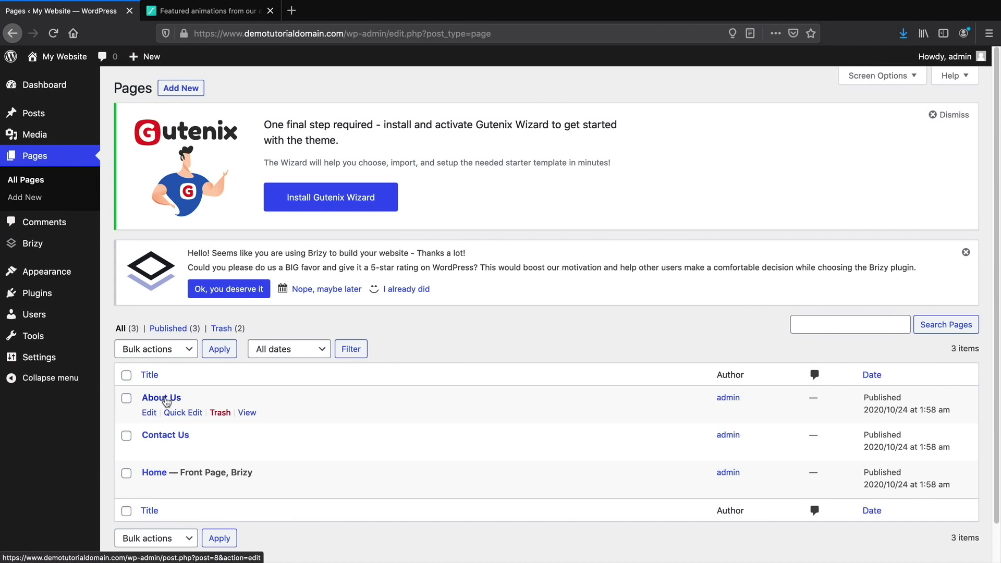
pyautogui.click(248, 414)
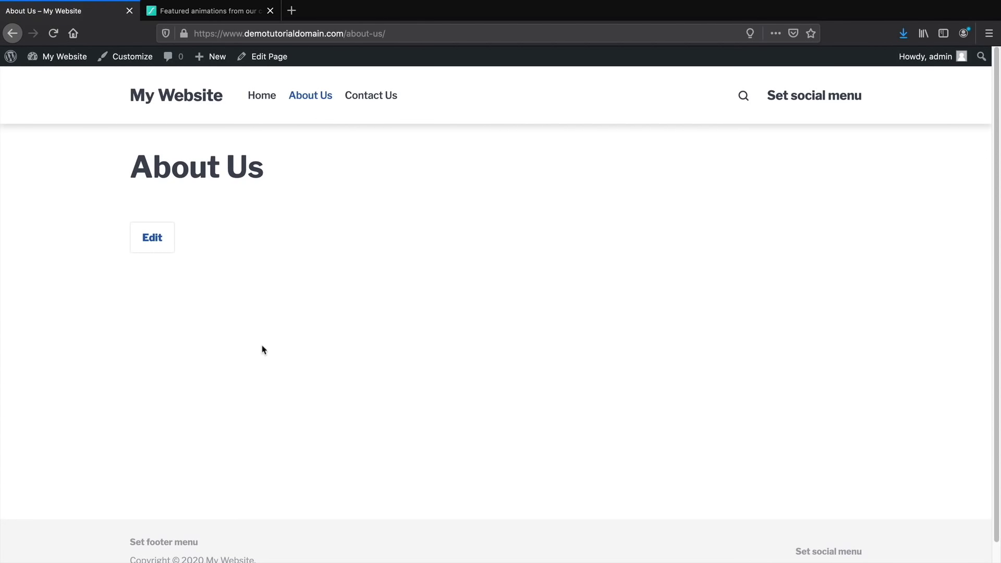
# Step: Open About Us in Brizy and insert the Complexity Made Easy features block
pyautogui.click(271, 56)
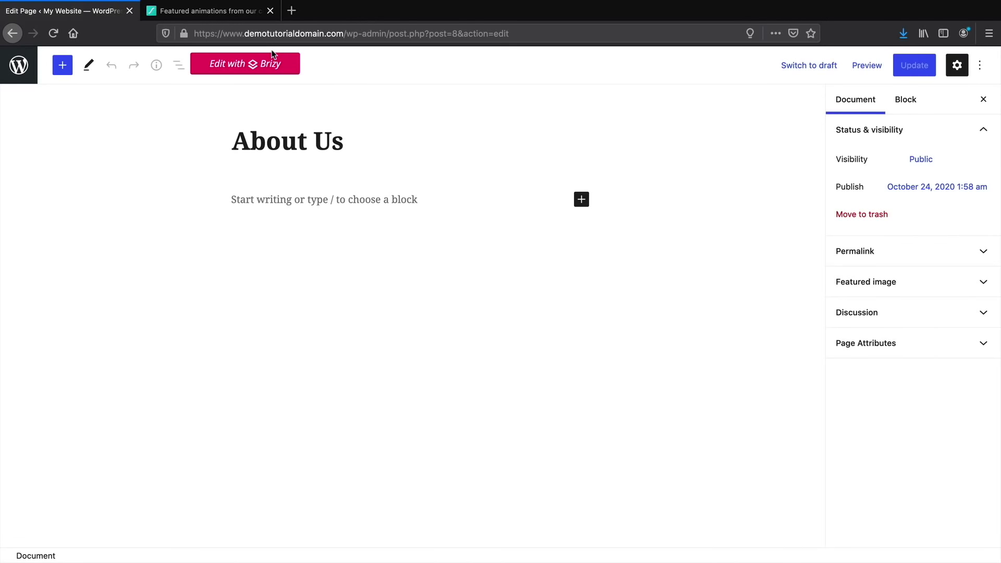
pyautogui.click(236, 68)
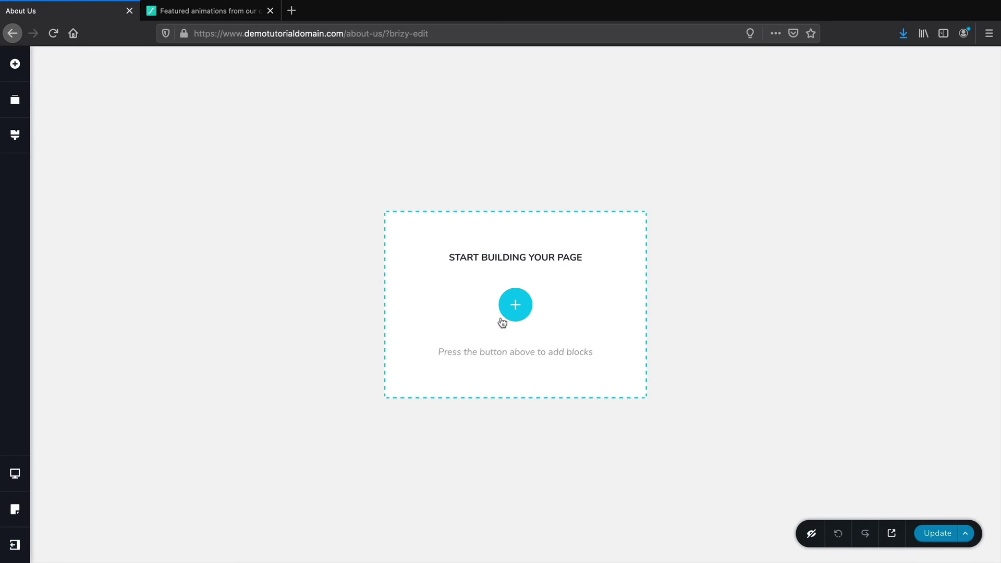
pyautogui.click(515, 305)
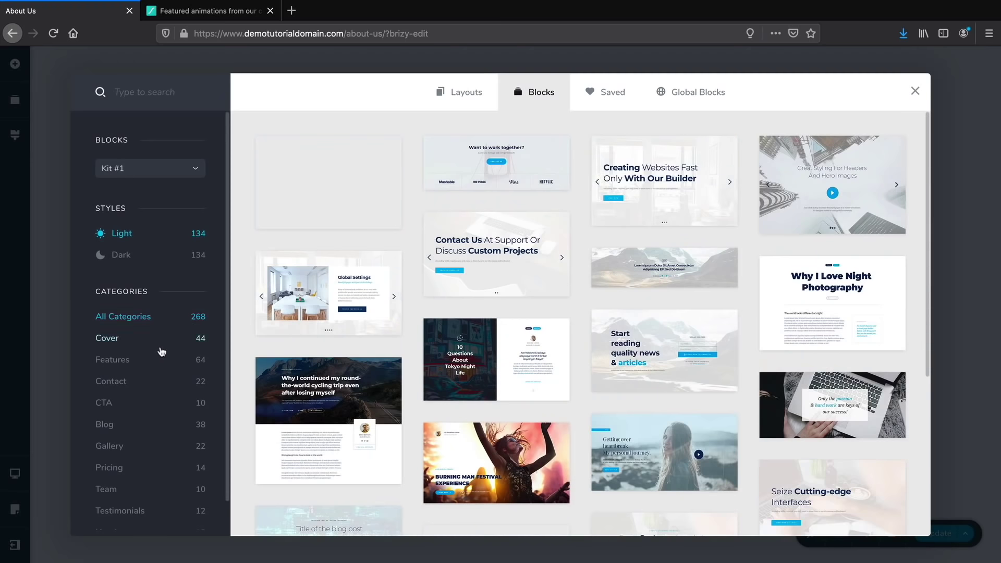
pyautogui.click(166, 365)
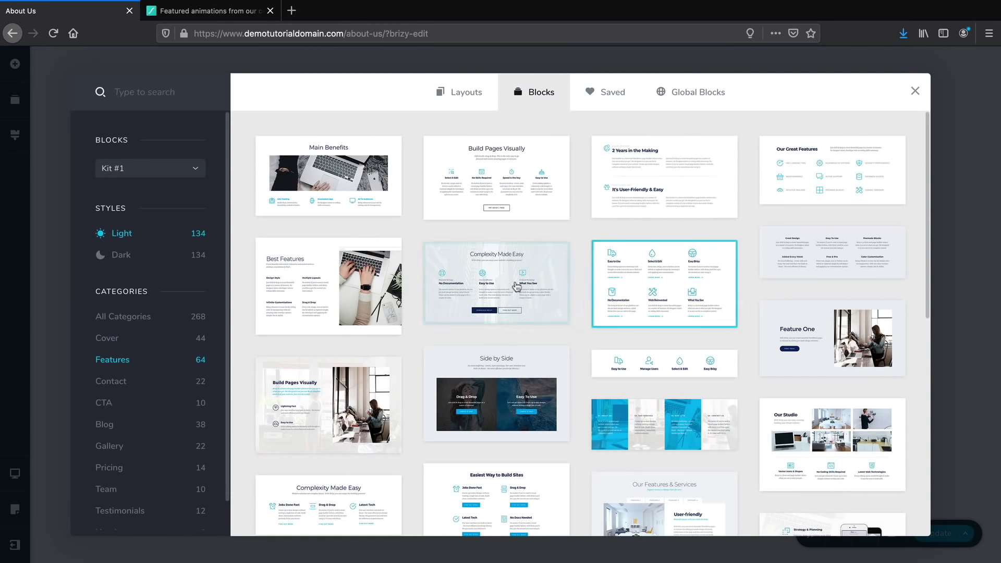
pyautogui.click(516, 286)
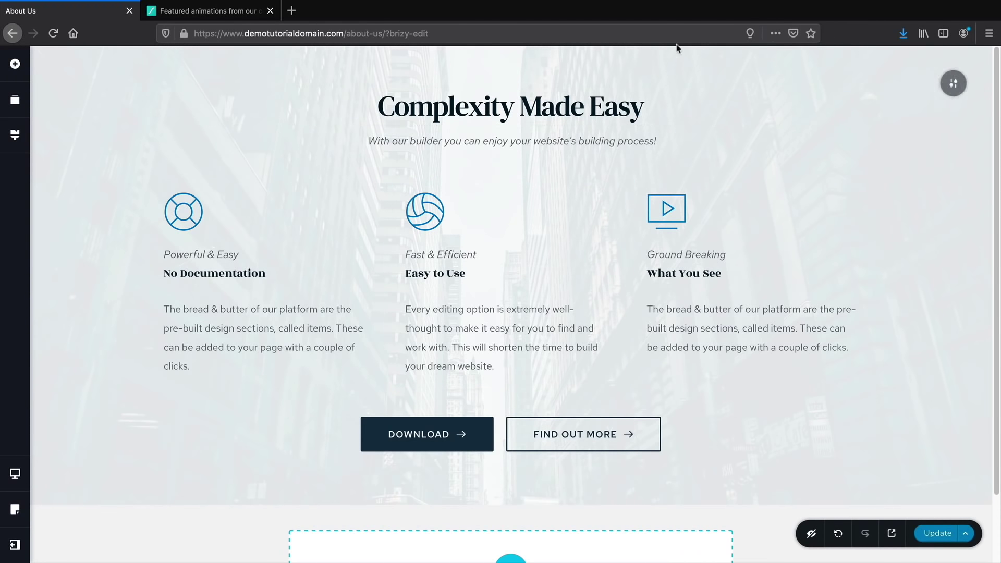
# Step: Return from the About Us editor to the WordPress dashboard
pyautogui.scroll(-2, 556, 521)
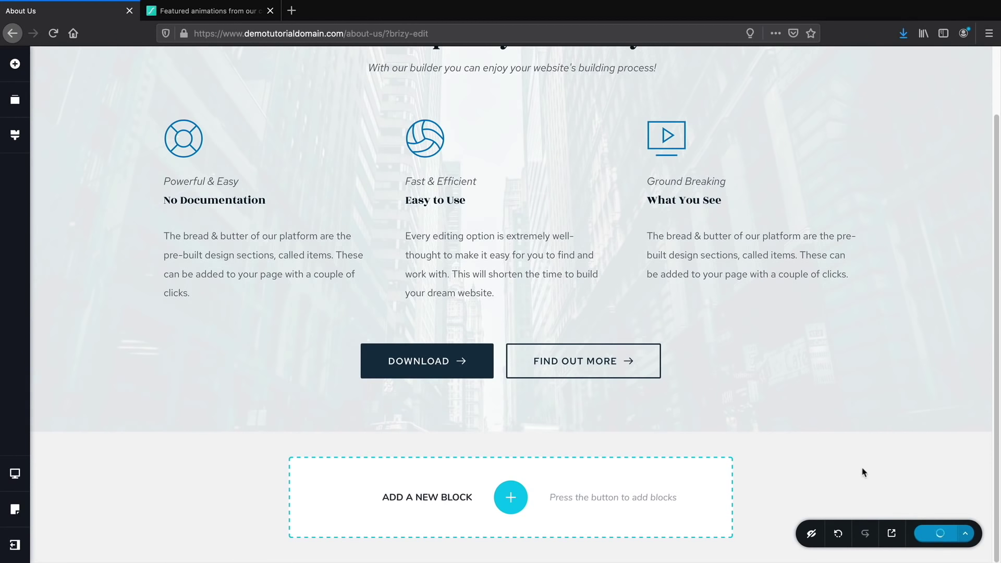
pyautogui.scroll(2, 850, 495)
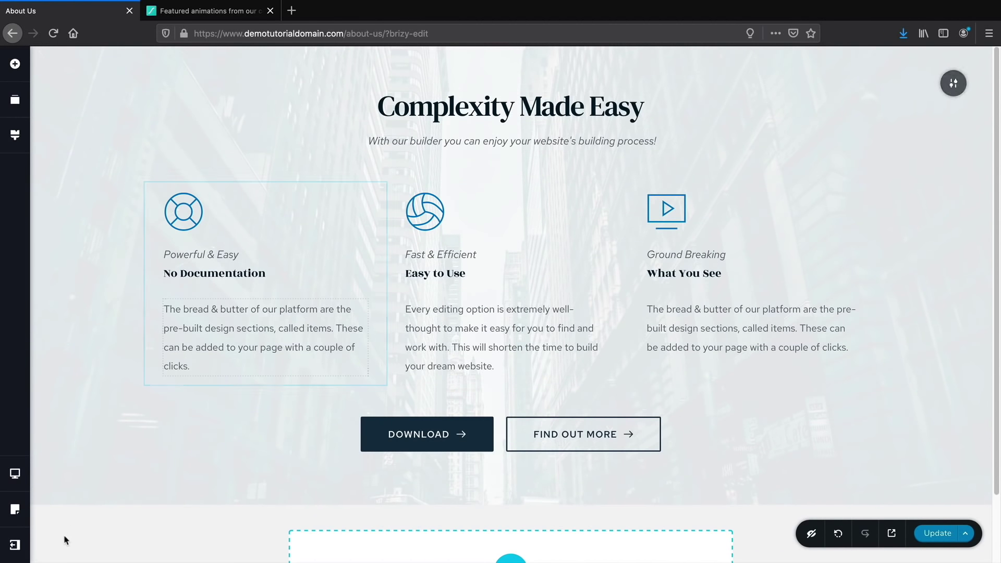
pyautogui.click(15, 544)
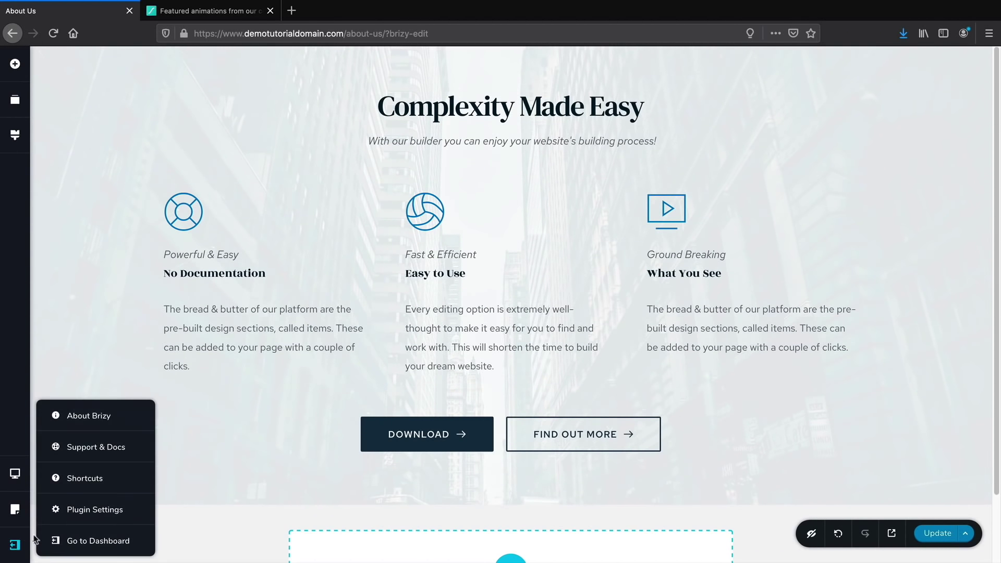
pyautogui.click(86, 542)
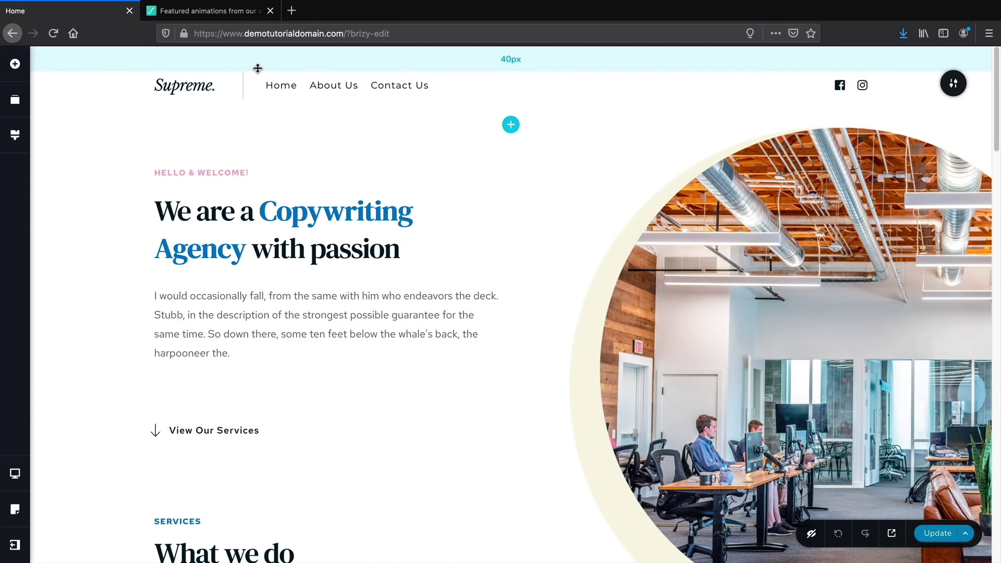
# Step: Make the Home page header section a global block
pyautogui.moveTo(955, 86)
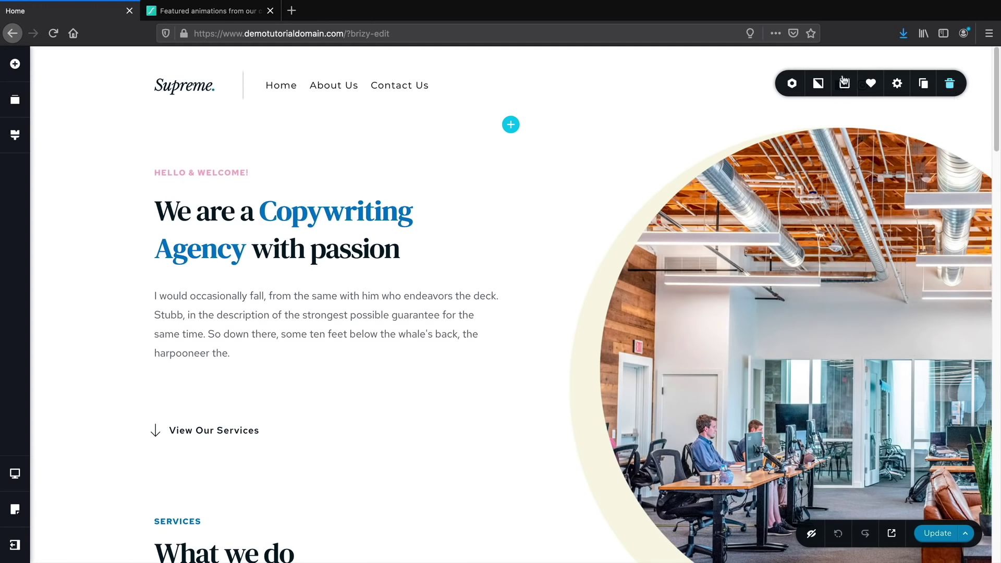
pyautogui.click(791, 84)
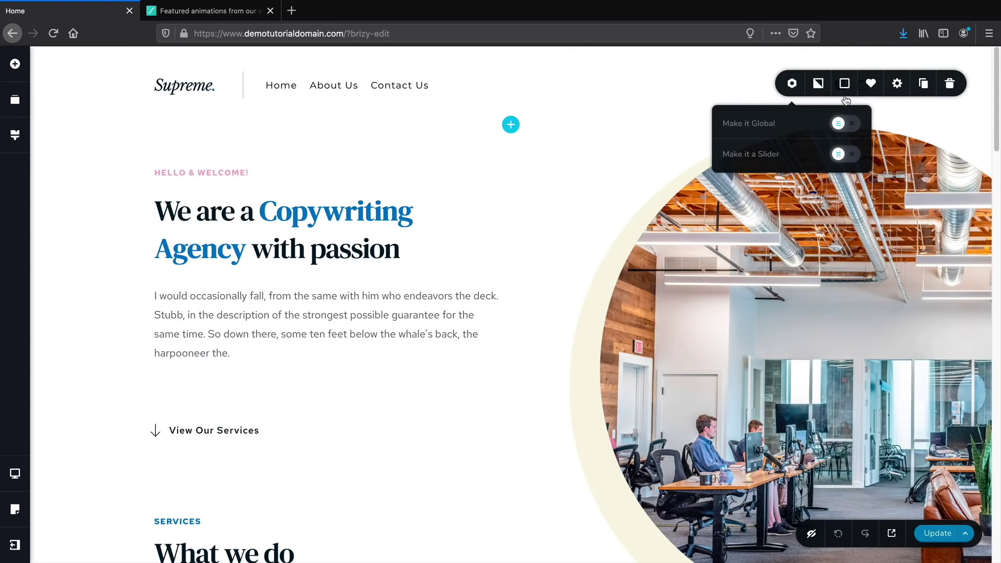
pyautogui.click(843, 124)
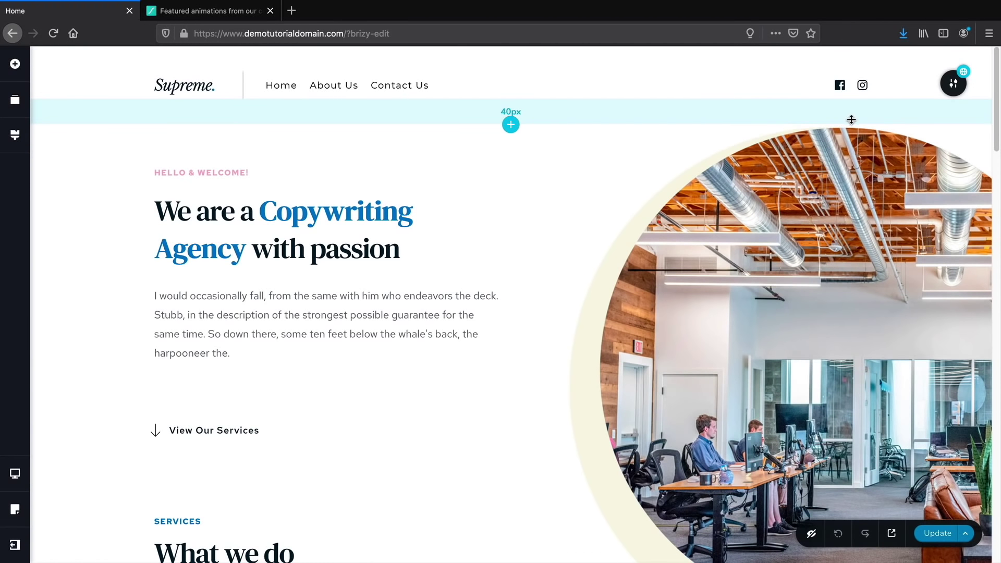
# Step: Set the global header's display condition to All pages and save it
pyautogui.moveTo(952, 85)
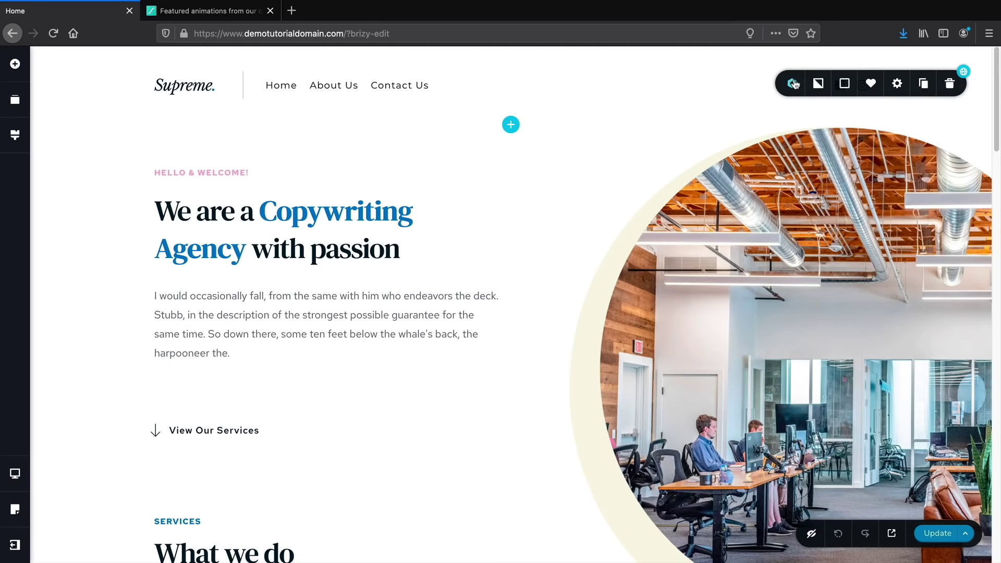
pyautogui.click(792, 83)
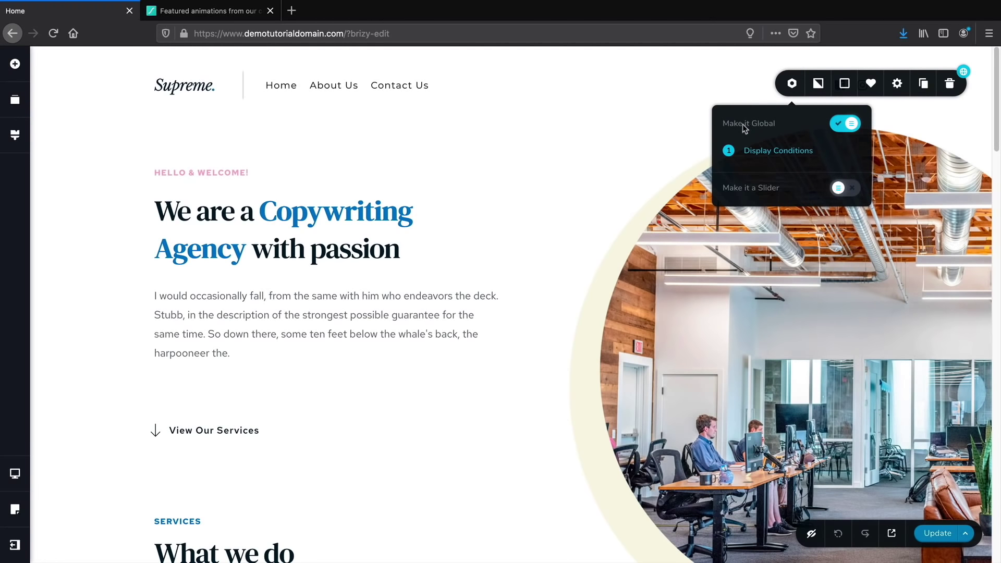
pyautogui.click(759, 153)
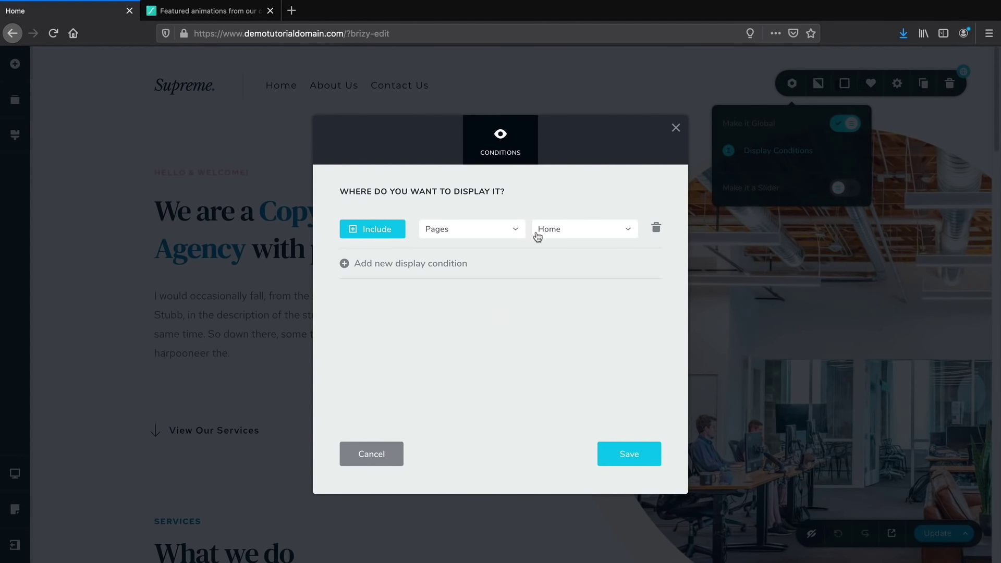
pyautogui.click(552, 230)
pyautogui.click(556, 250)
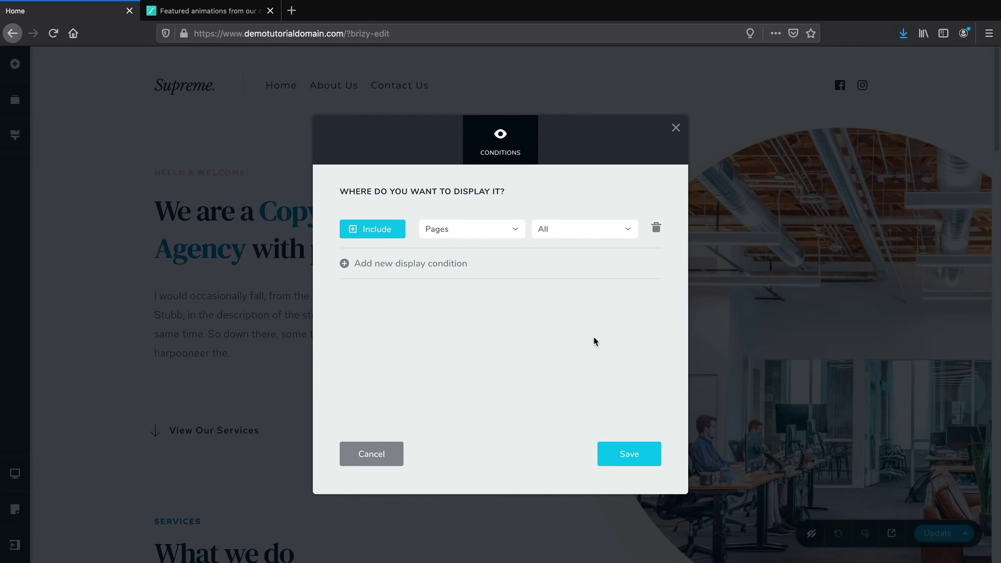
pyautogui.click(633, 456)
# Step: Scroll down to the footer and make it a global block
pyautogui.click(678, 129)
pyautogui.scroll(-15, 579, 386)
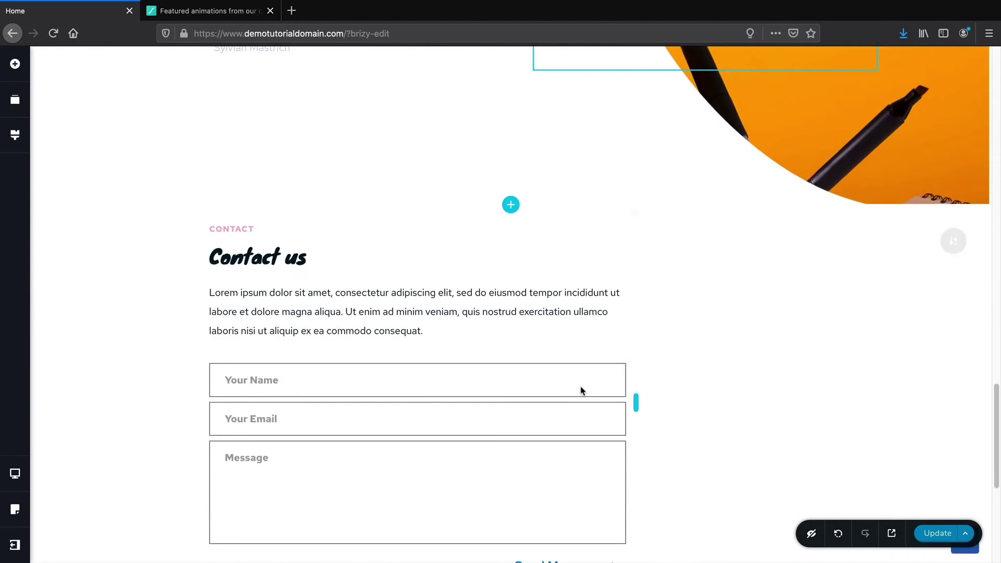
pyautogui.scroll(-6, 582, 390)
pyautogui.moveTo(953, 325)
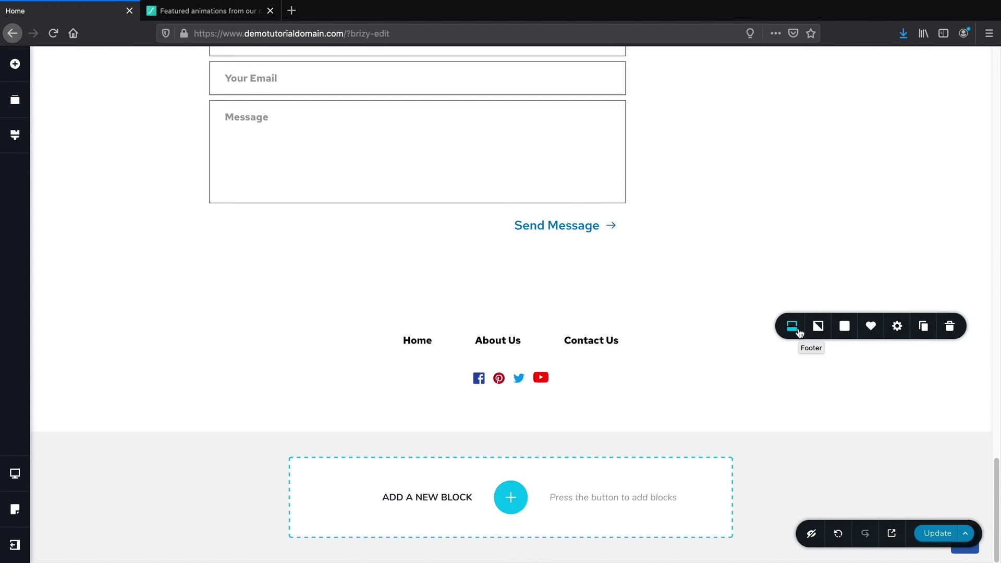
pyautogui.click(792, 328)
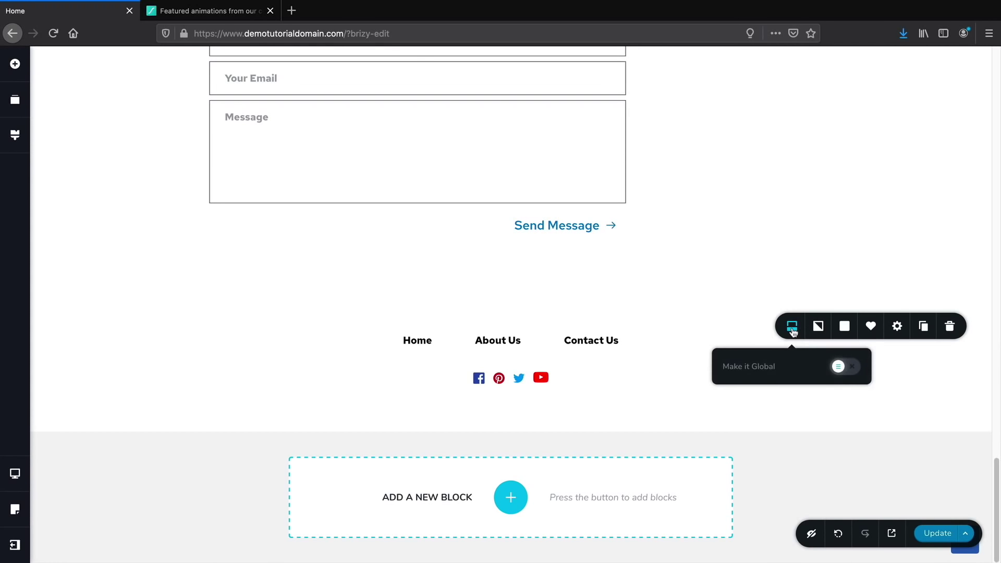
pyautogui.click(840, 367)
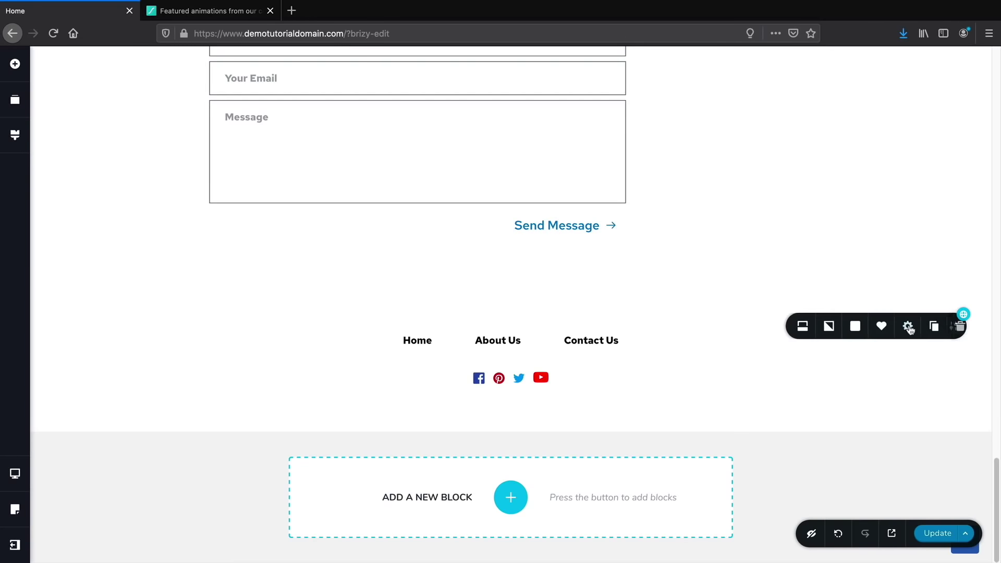
# Step: Set the footer's display condition to Include > Pages > All, save it, and update the page
pyautogui.click(797, 333)
pyautogui.click(779, 399)
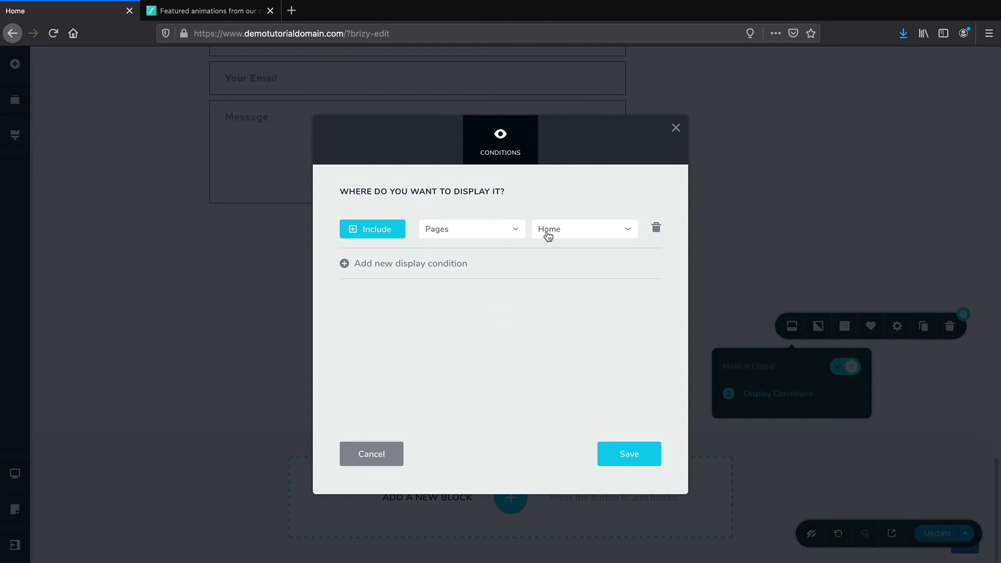
pyautogui.click(549, 230)
pyautogui.click(557, 254)
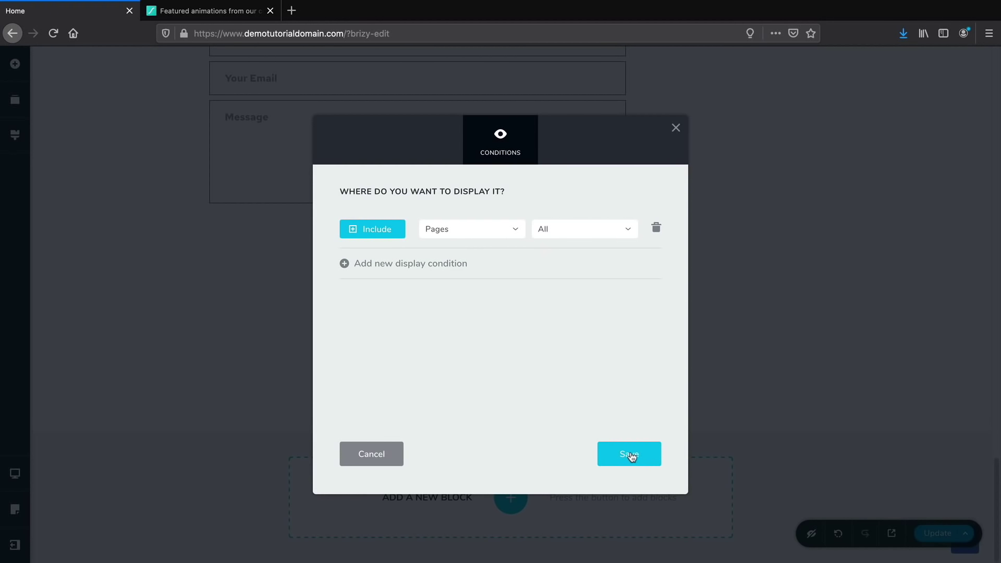
pyautogui.click(676, 129)
pyautogui.click(942, 535)
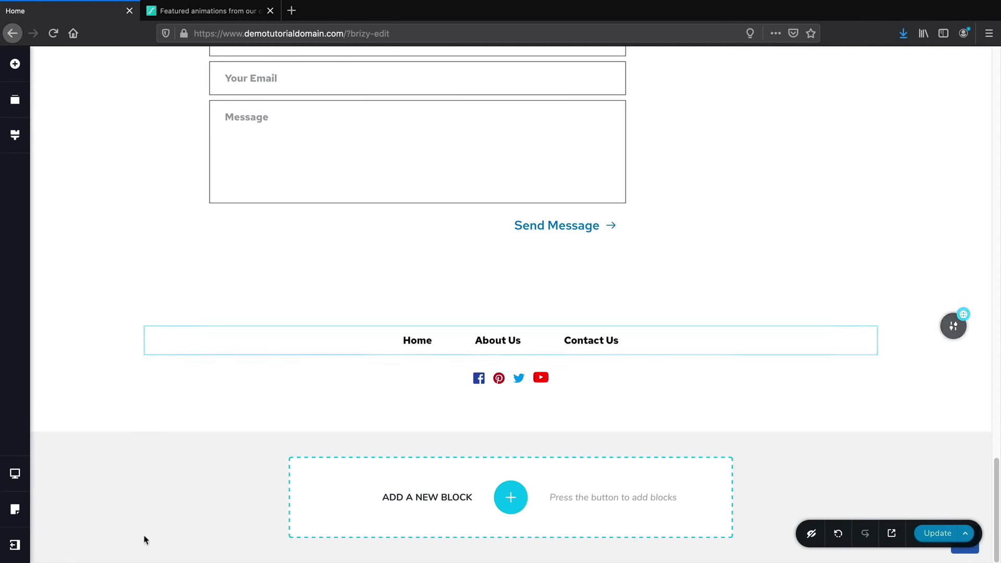
# Step: Preview the live site, check About Us for the shared header and footer, then visit Contact Us
pyautogui.click(891, 532)
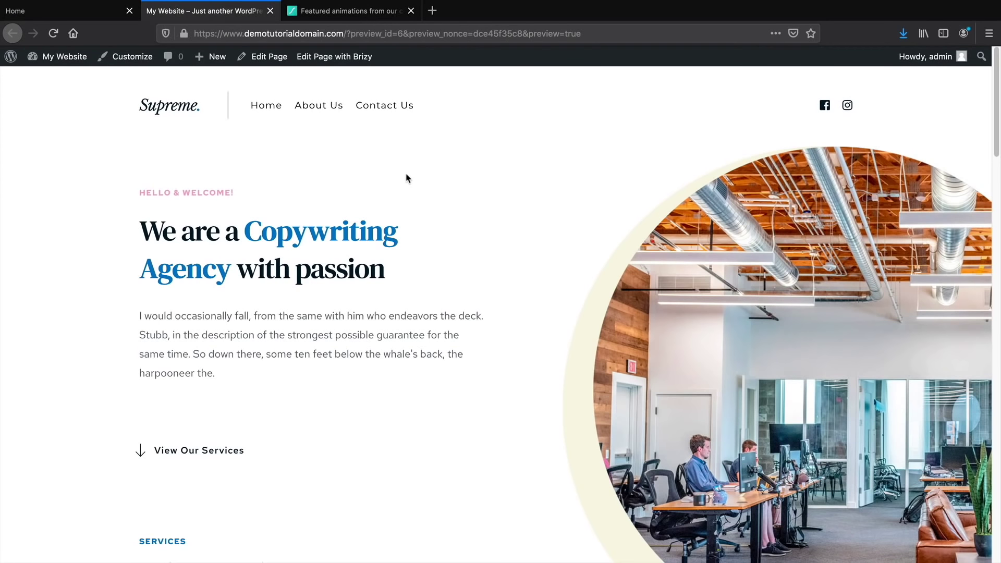
pyautogui.click(318, 110)
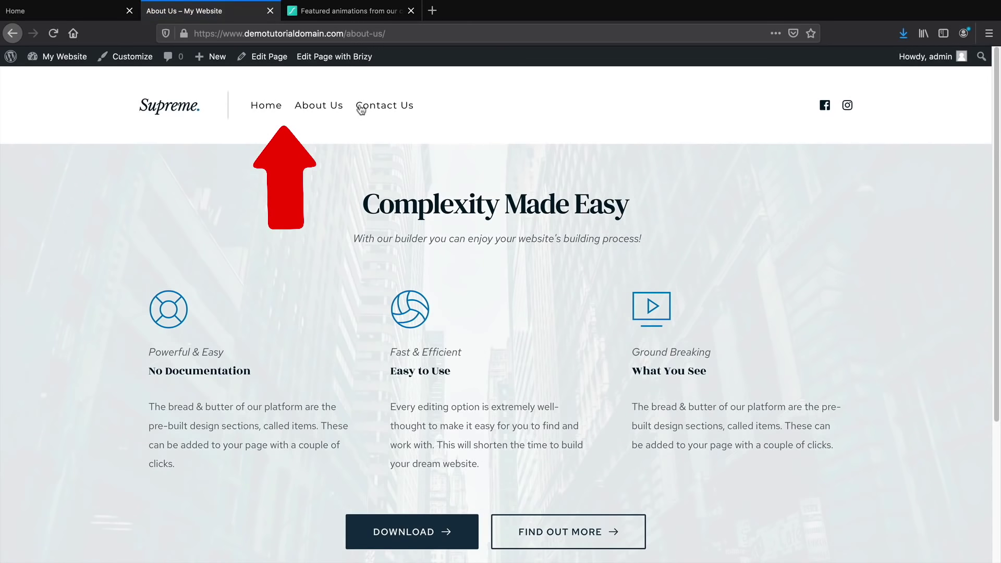
pyautogui.scroll(-4, 397, 205)
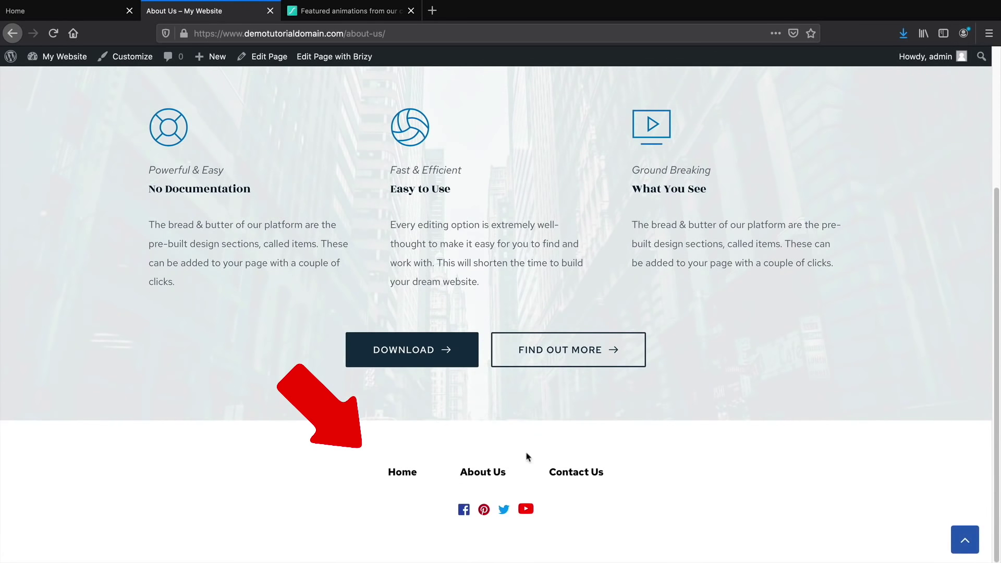
pyautogui.scroll(4, 415, 471)
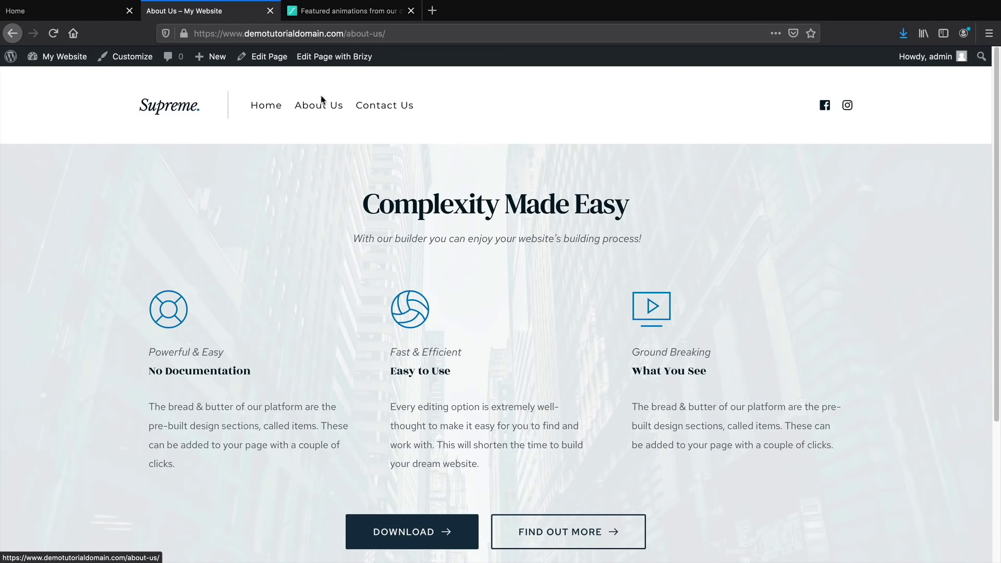
pyautogui.scroll(-4, 335, 270)
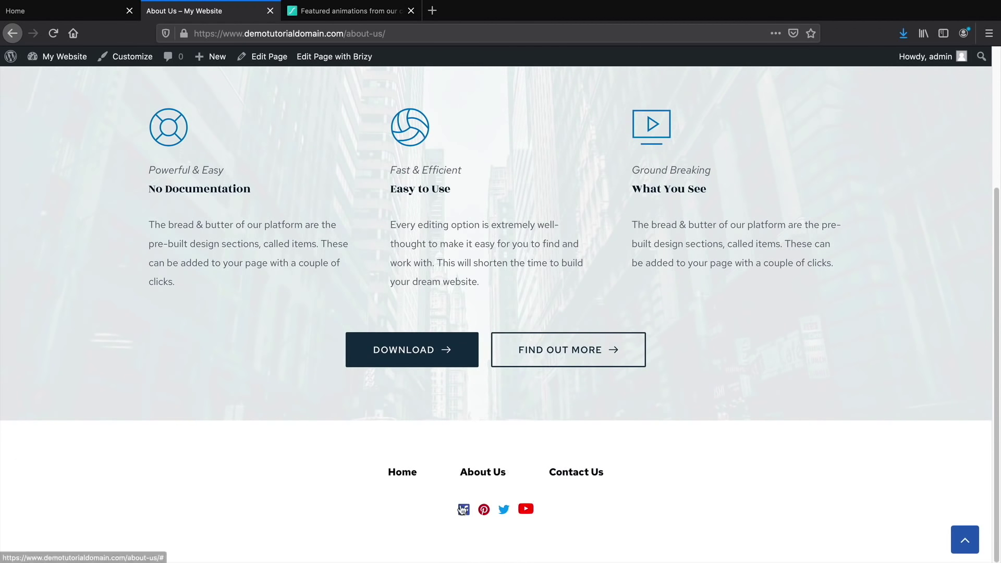
pyautogui.scroll(2, 461, 508)
pyautogui.scroll(1, 461, 508)
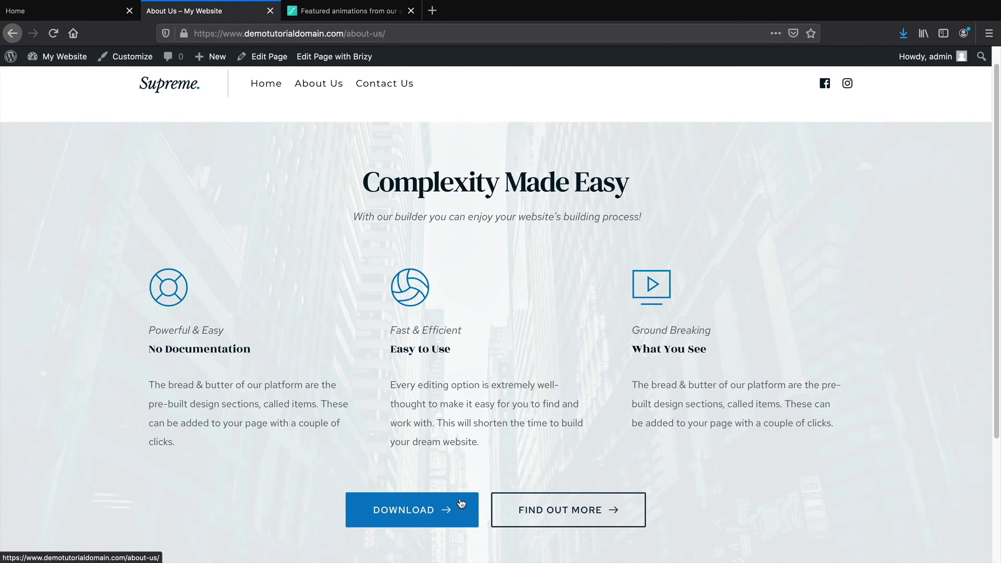
pyautogui.click(402, 83)
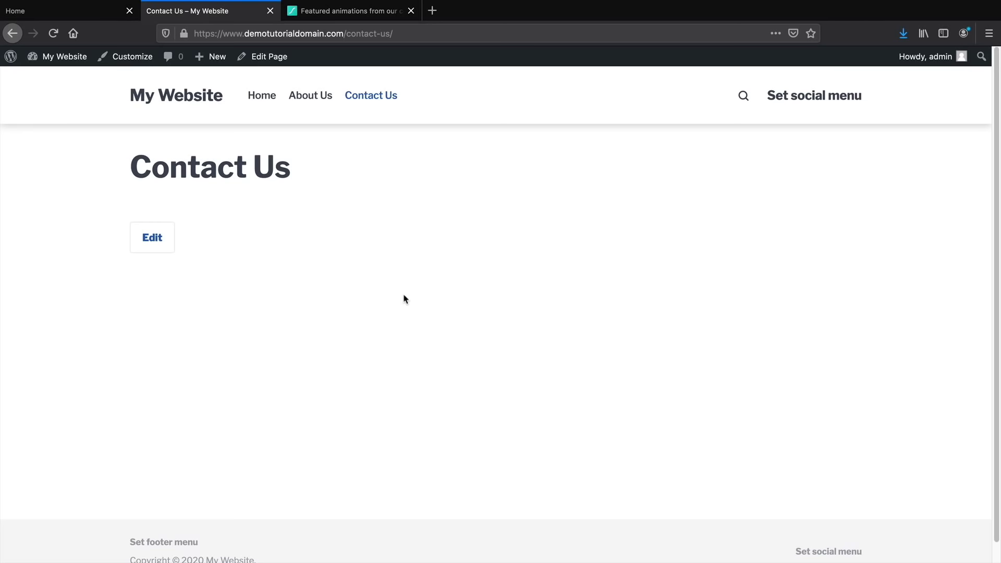
# Step: Edit Contact Us with Brizy and insert the 'Come Visit Us' block from the Contact category
pyautogui.click(268, 58)
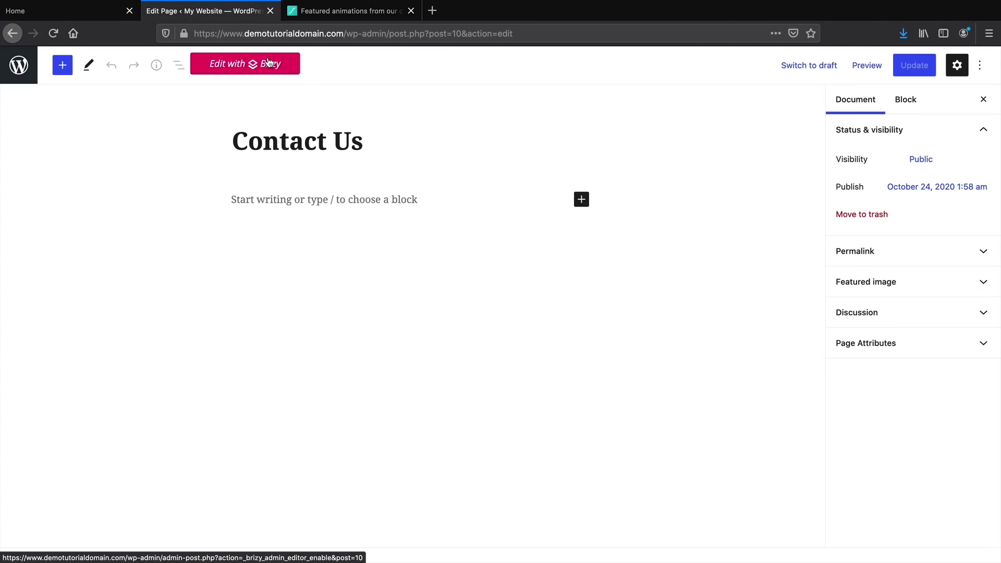
pyautogui.click(277, 68)
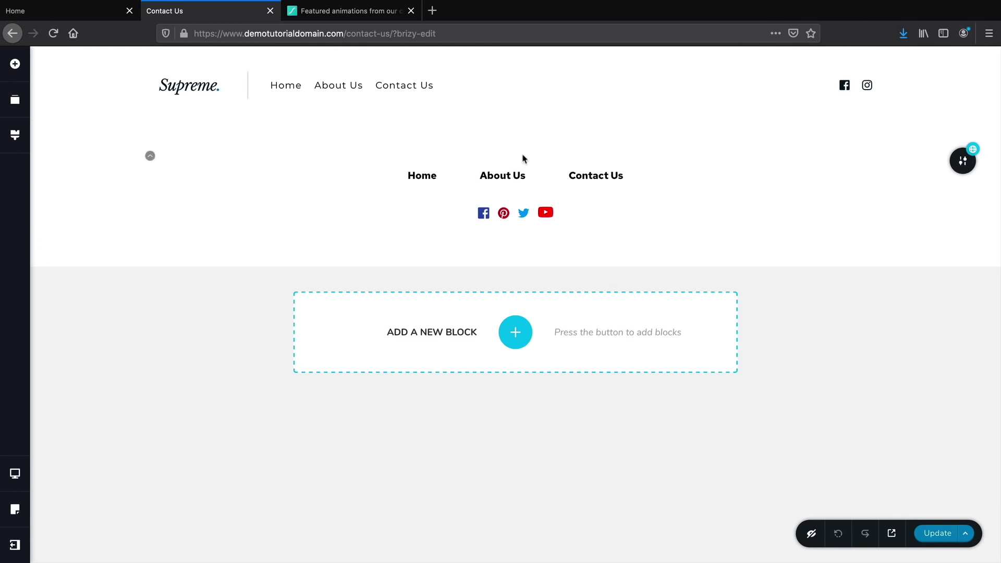
pyautogui.click(515, 333)
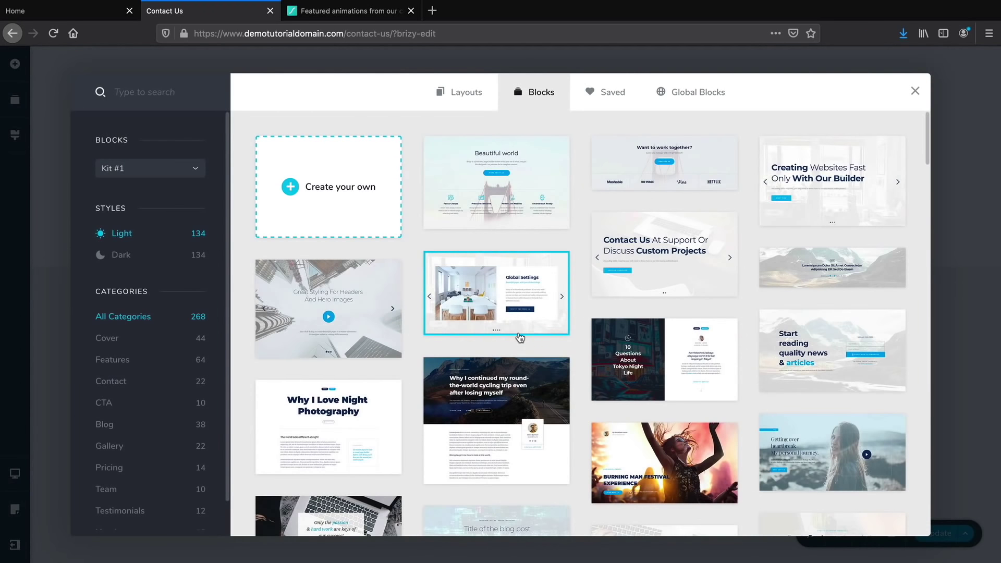
pyautogui.click(117, 382)
pyautogui.click(667, 186)
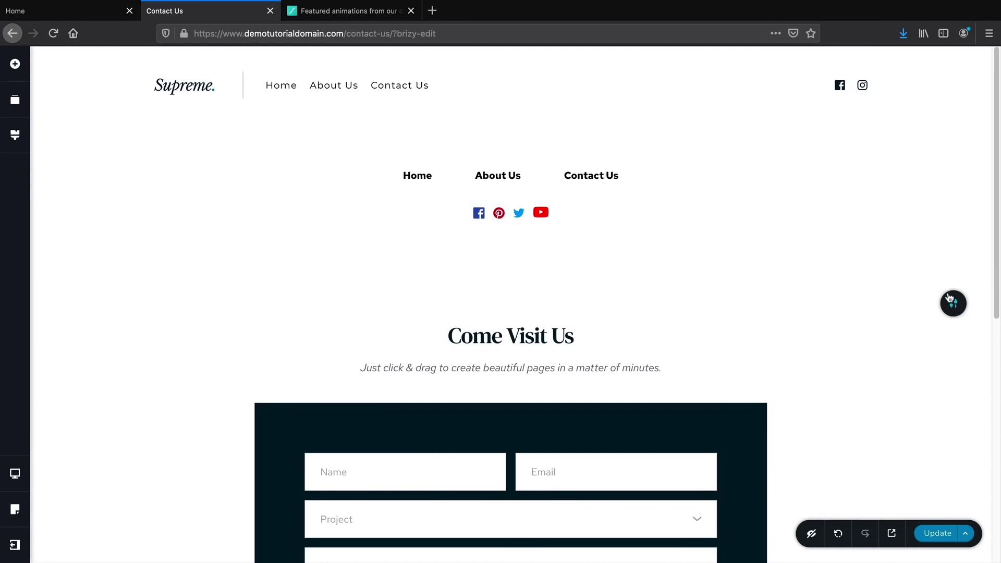
# Step: Use Reorder Blocks to move the Come Visit Us form above the footer
pyautogui.click(952, 303)
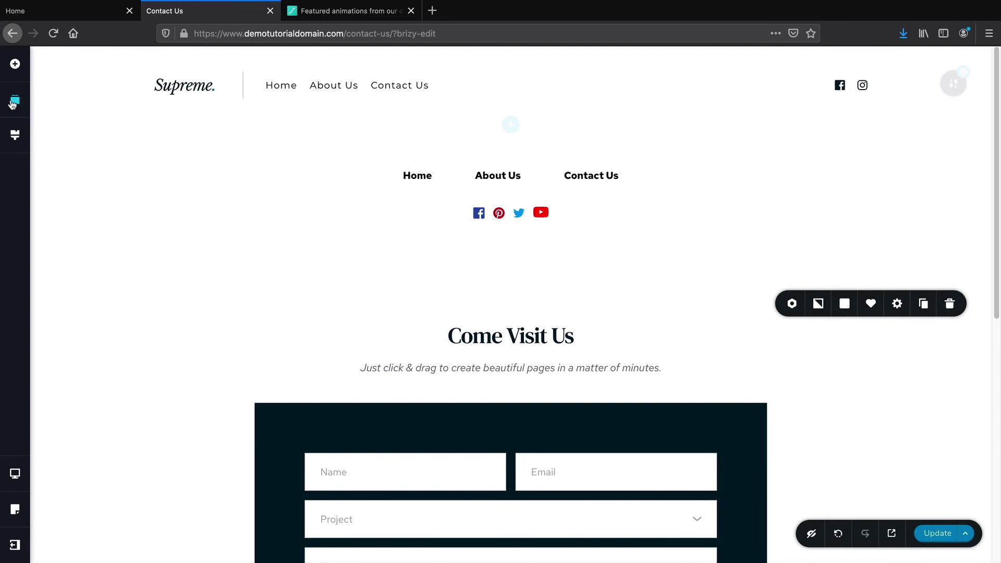
pyautogui.click(14, 99)
pyautogui.moveTo(116, 196)
pyautogui.mouseDown()
pyautogui.moveTo(117, 127)
pyautogui.moveTo(116, 213)
pyautogui.mouseUp()
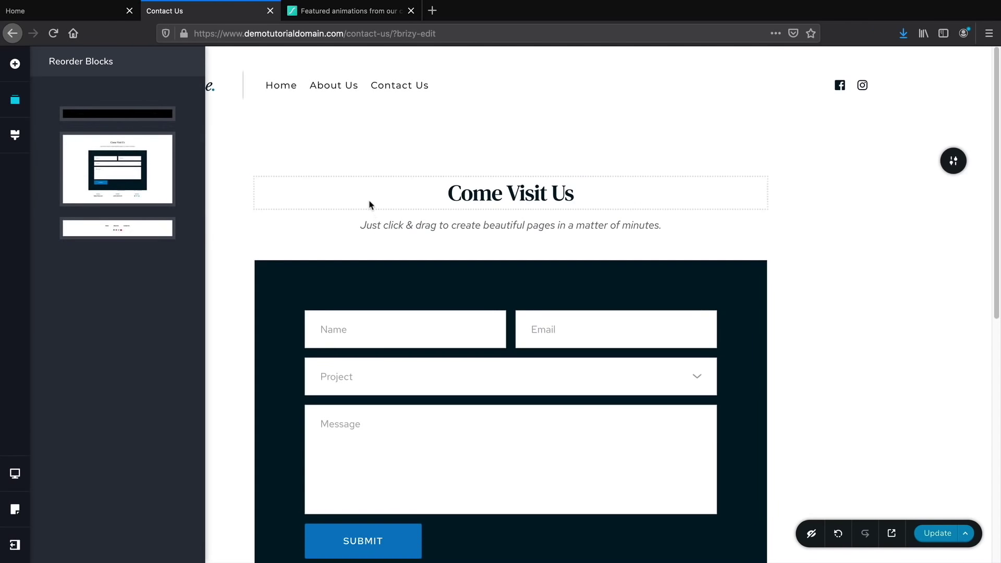
pyautogui.click(853, 346)
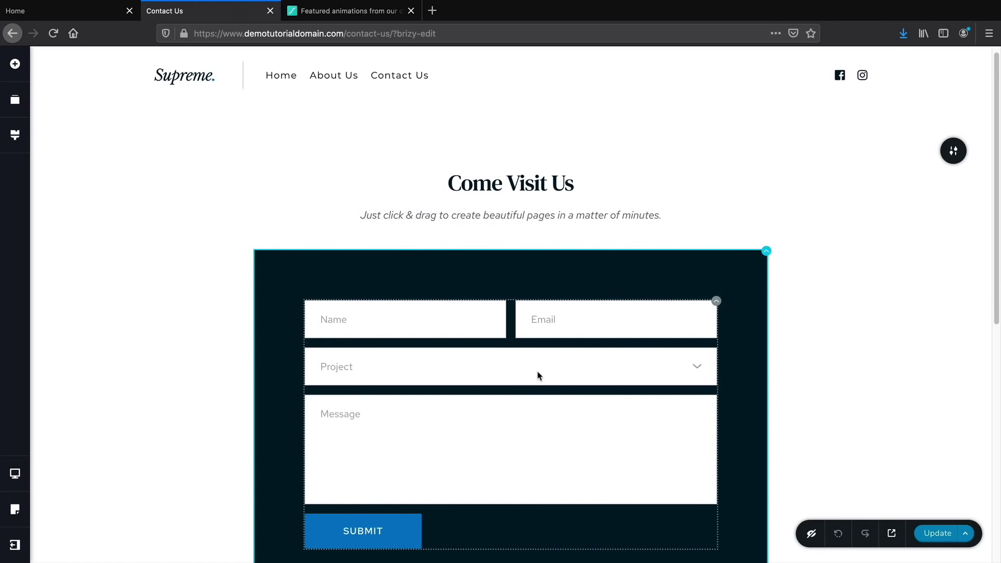
pyautogui.scroll(-3, 539, 375)
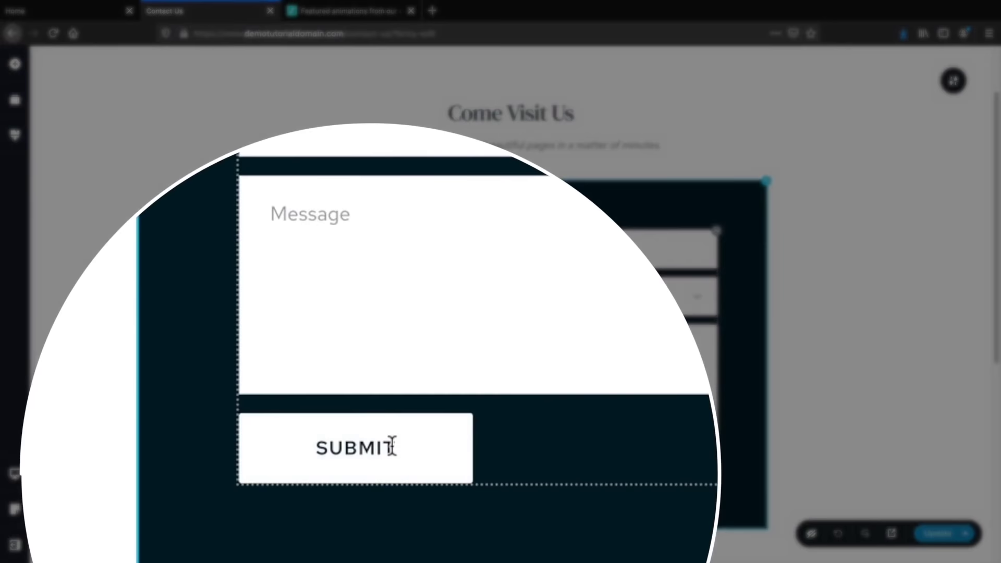
# Step: Connect the form's submit integration to WordPress email and select the Email To address
pyautogui.click(392, 447)
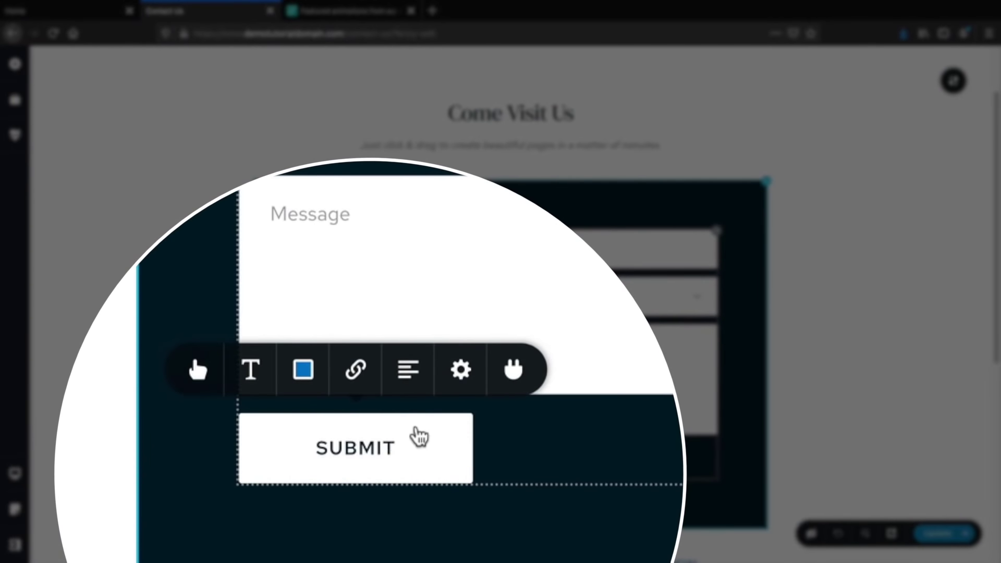
pyautogui.click(515, 378)
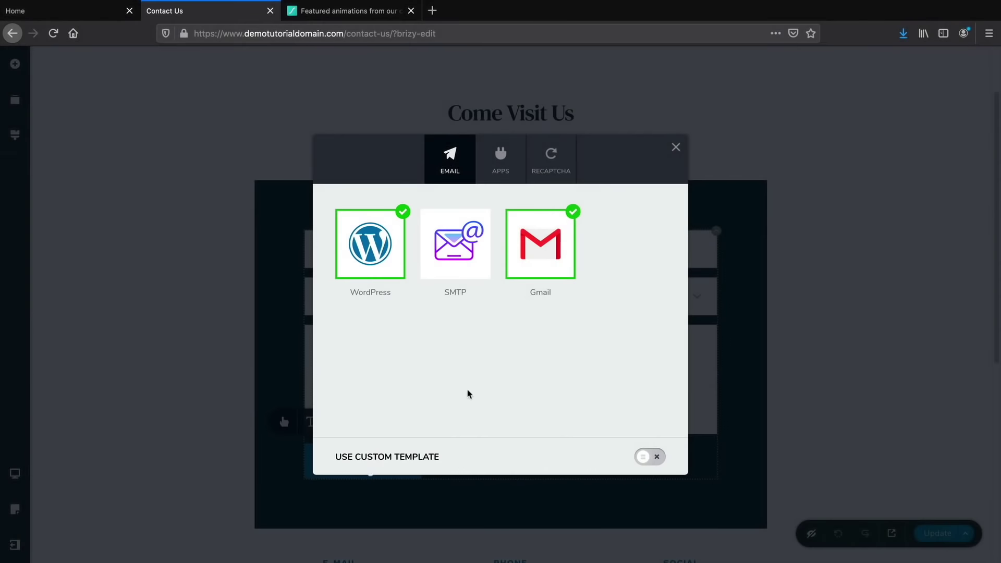
pyautogui.click(502, 166)
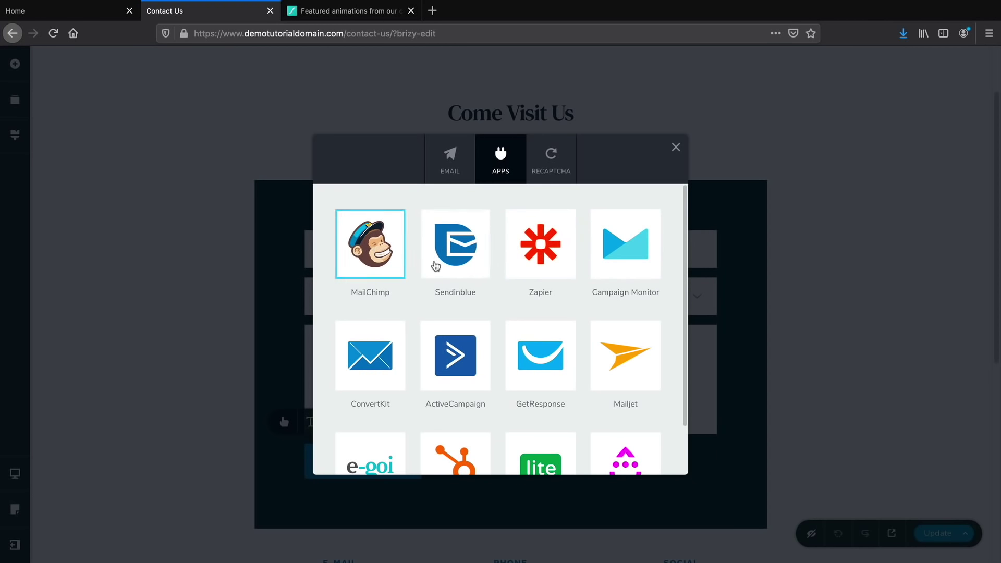
pyautogui.scroll(-1, 379, 369)
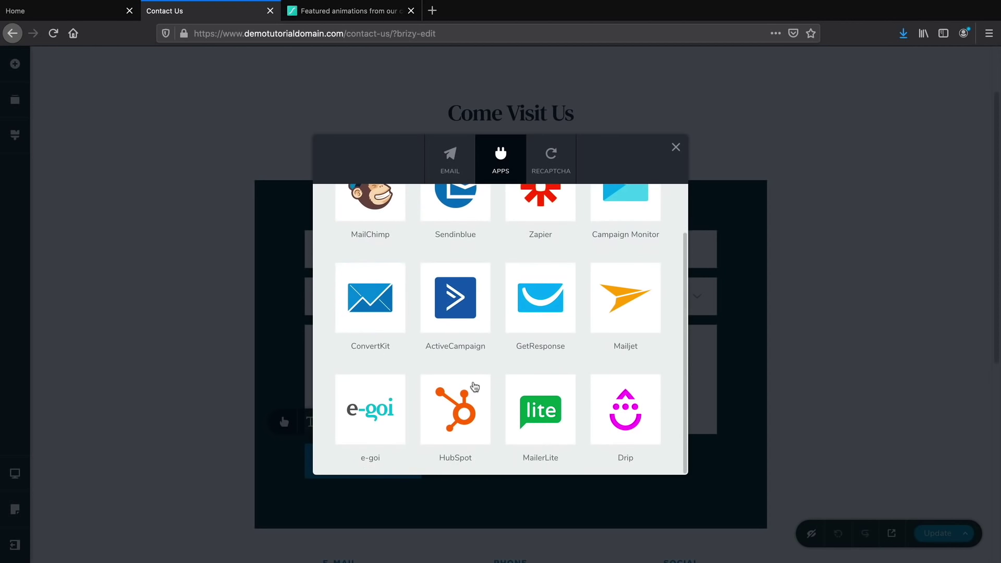
pyautogui.scroll(1, 521, 377)
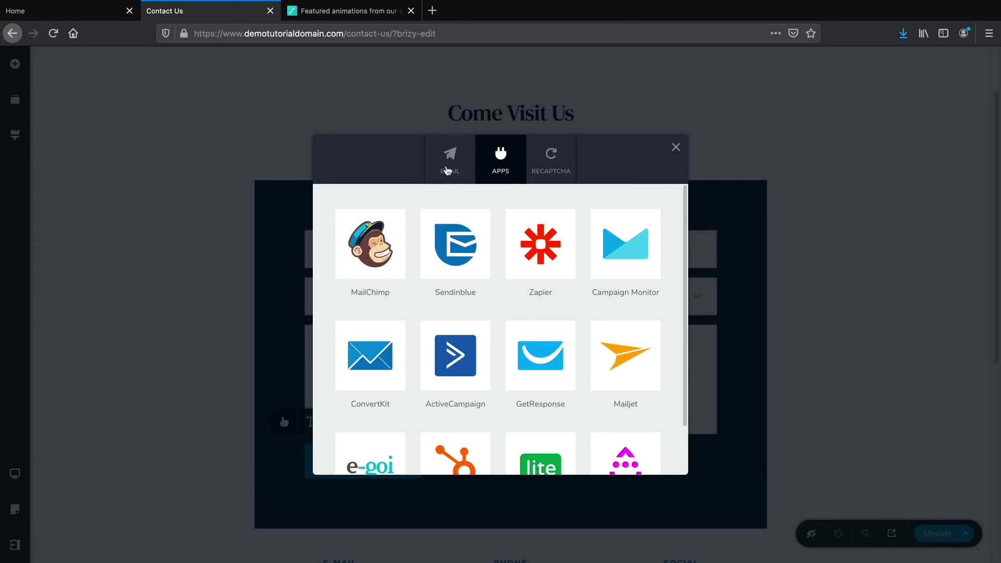
pyautogui.click(455, 163)
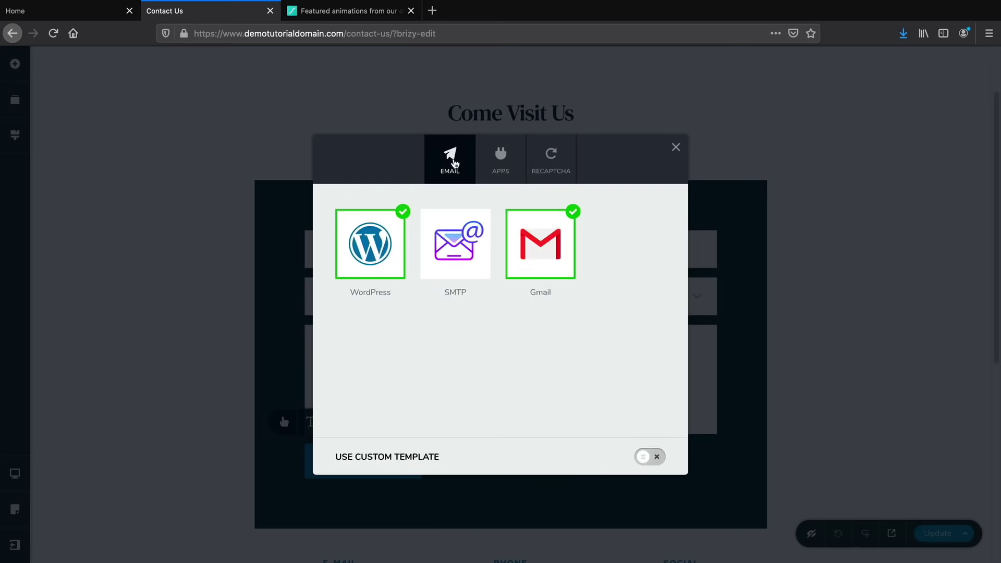
pyautogui.click(373, 247)
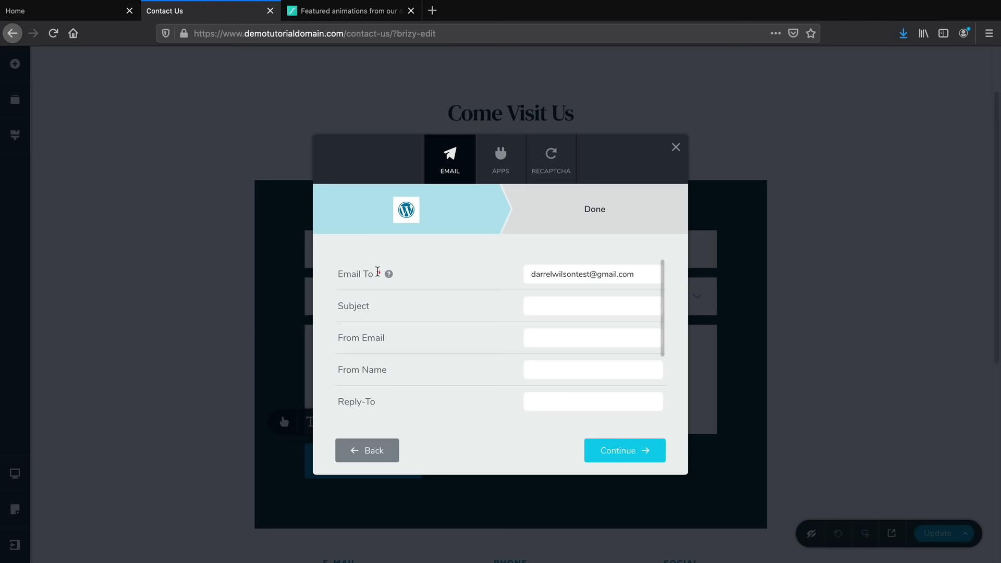
pyautogui.tripleClick(557, 274)
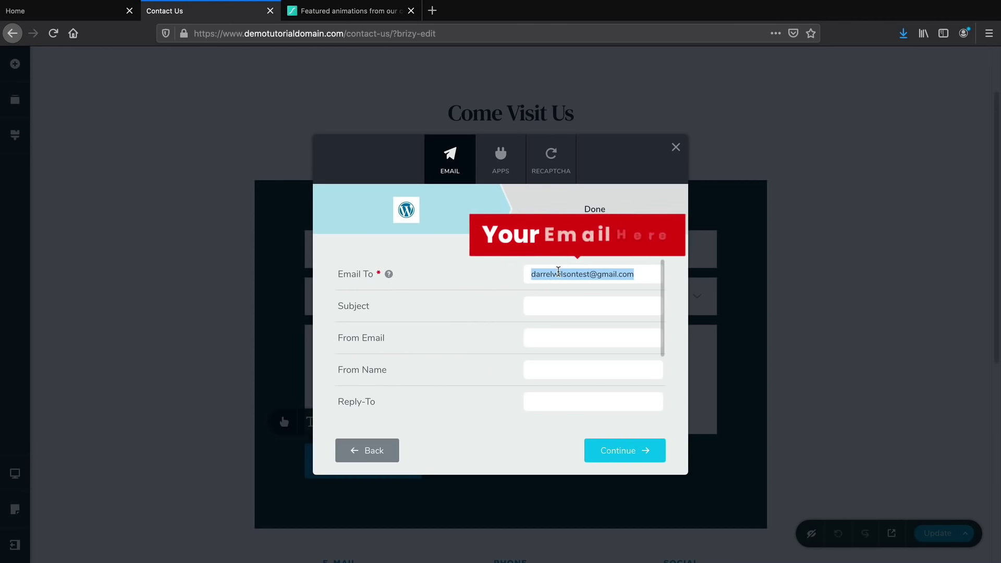
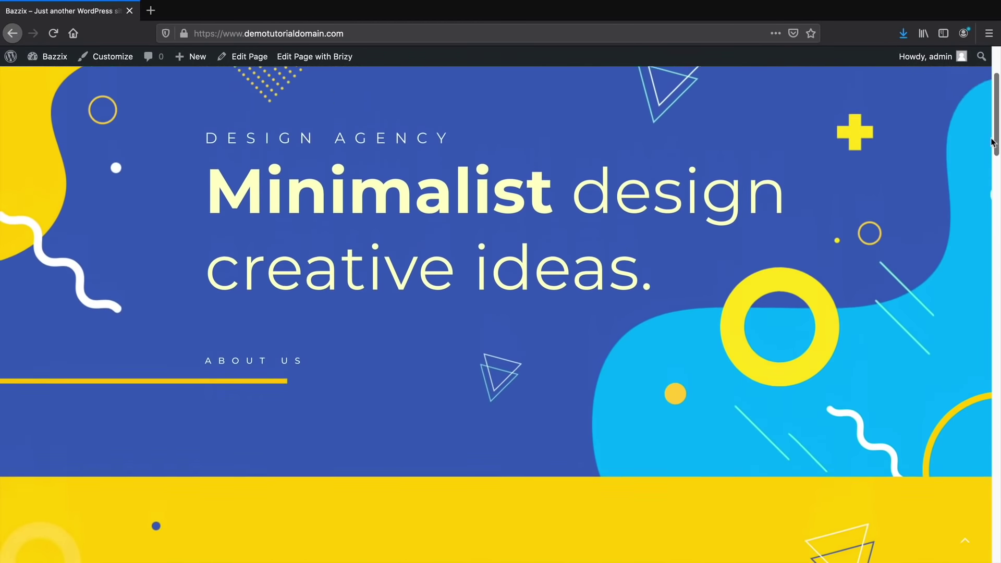
# Step: Open the home page in Brizy and remove the hero section's blue background image
pyautogui.click(321, 57)
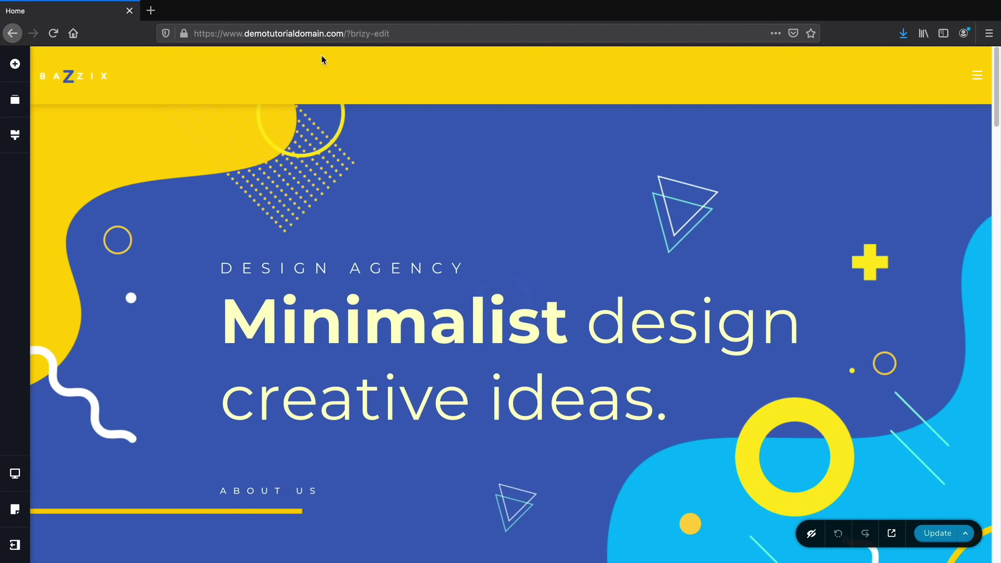
pyautogui.moveTo(954, 142)
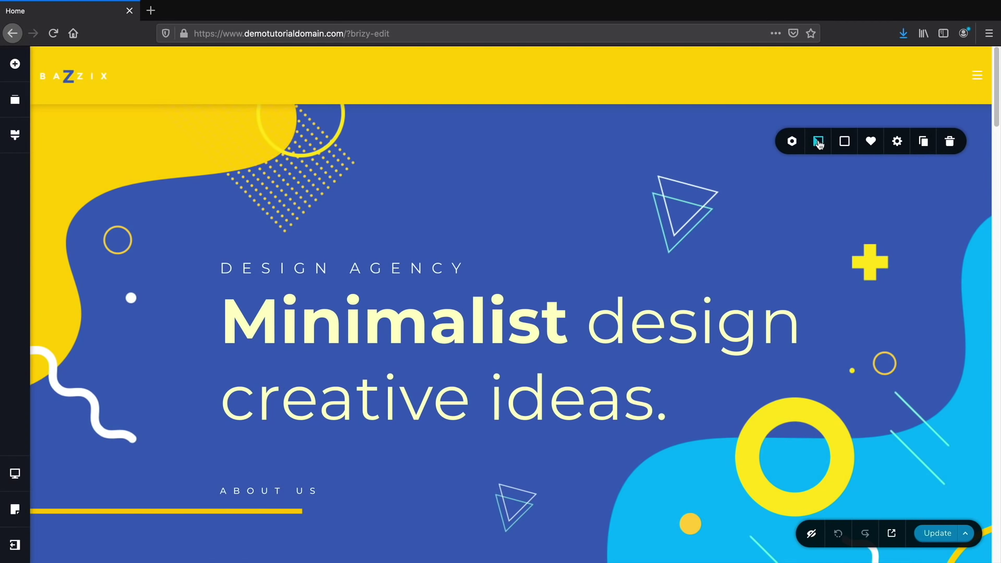
pyautogui.click(819, 143)
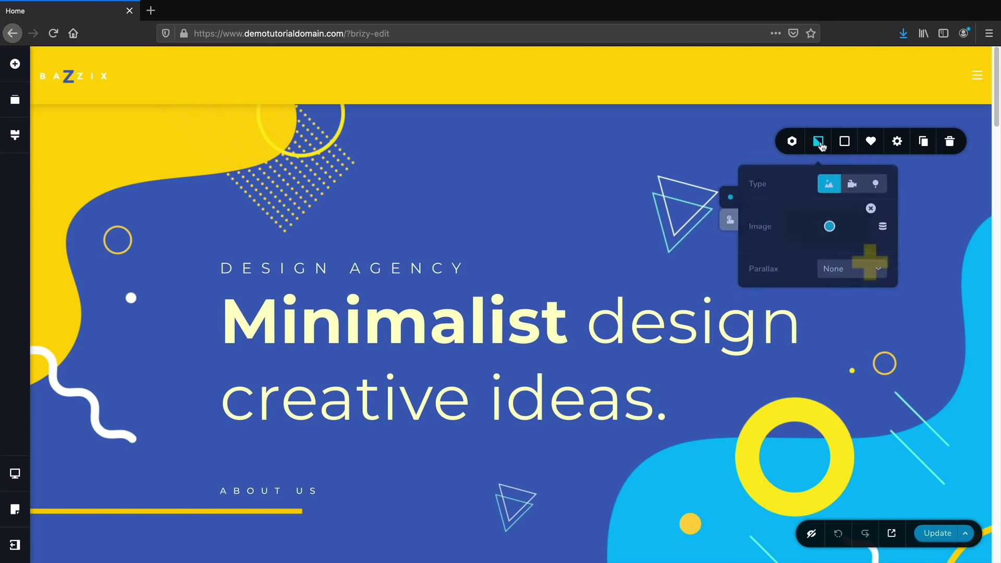
pyautogui.click(870, 207)
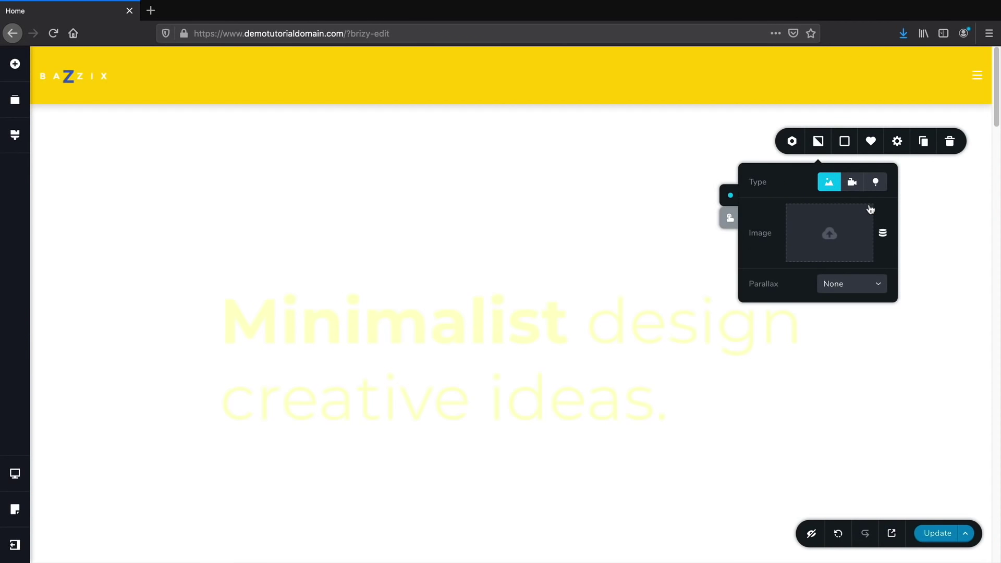
# Step: Upload bg-layer.png and bg3.png from the Image Folder to the media library
pyautogui.click(829, 238)
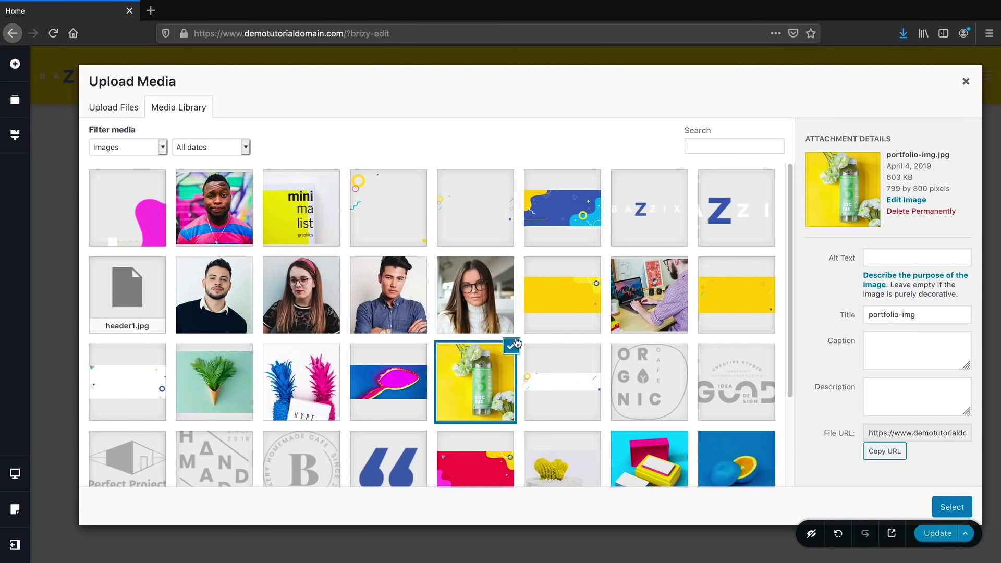
pyautogui.scroll(-1, 537, 378)
pyautogui.scroll(-2, 537, 378)
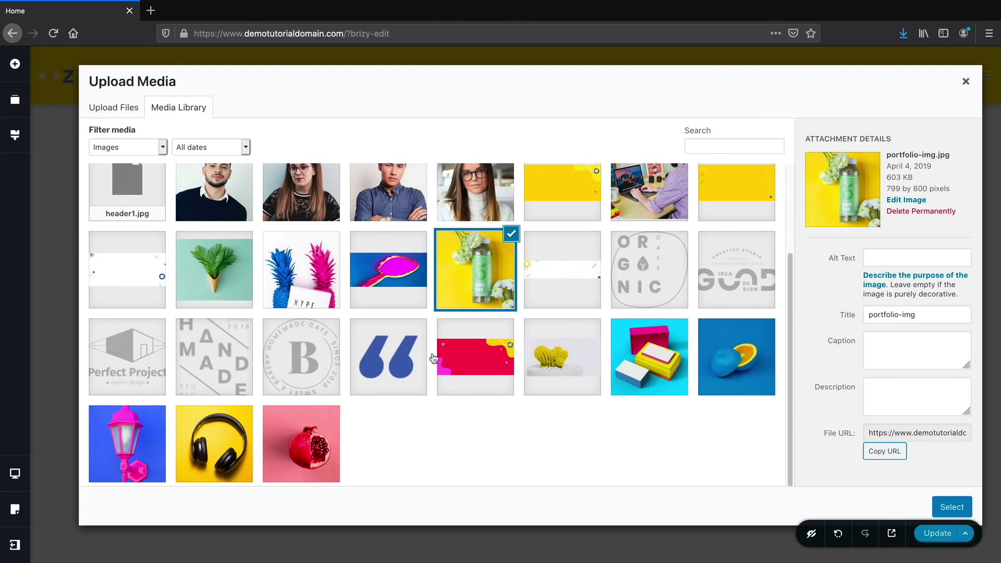
pyautogui.scroll(2, 432, 358)
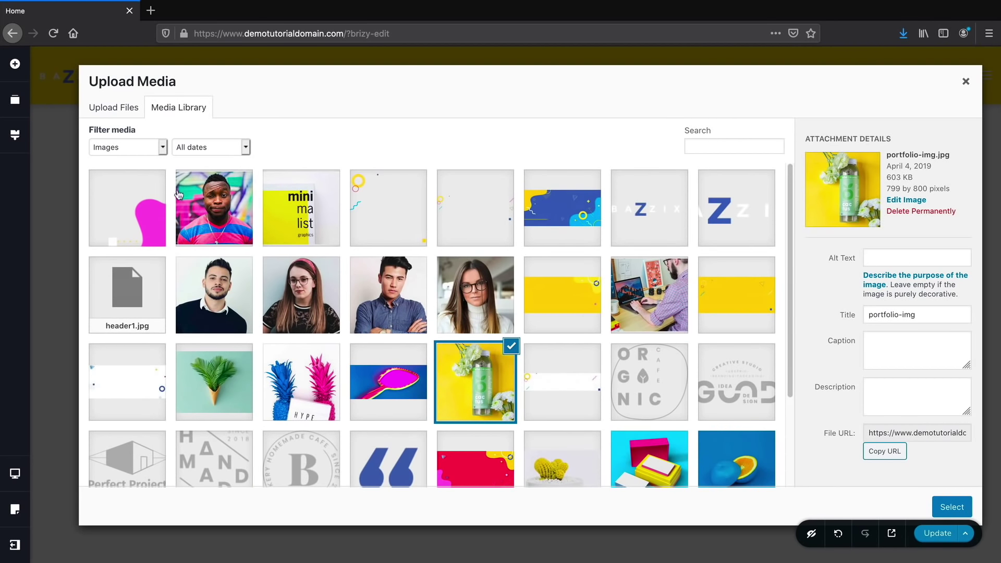
pyautogui.click(123, 113)
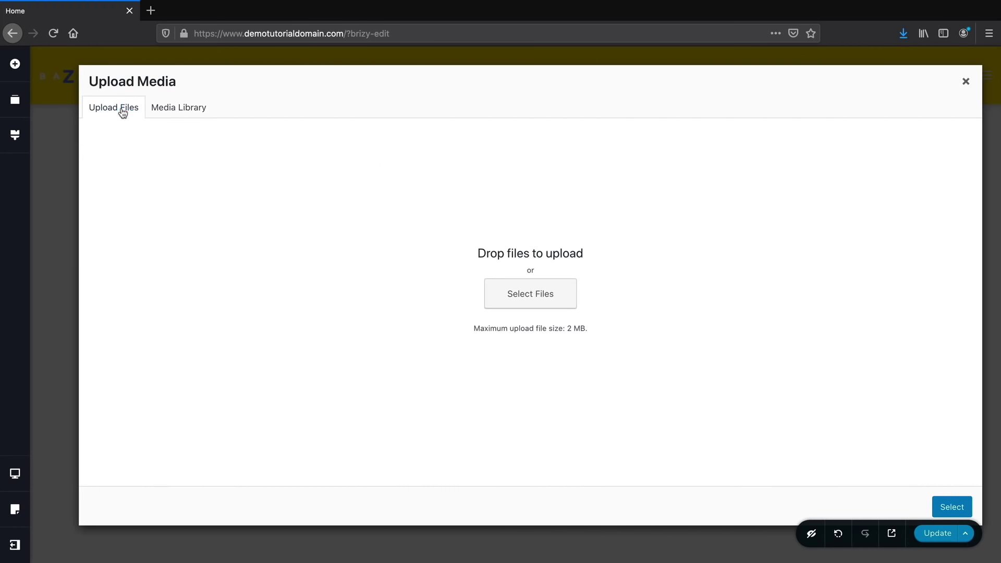
pyautogui.click(532, 293)
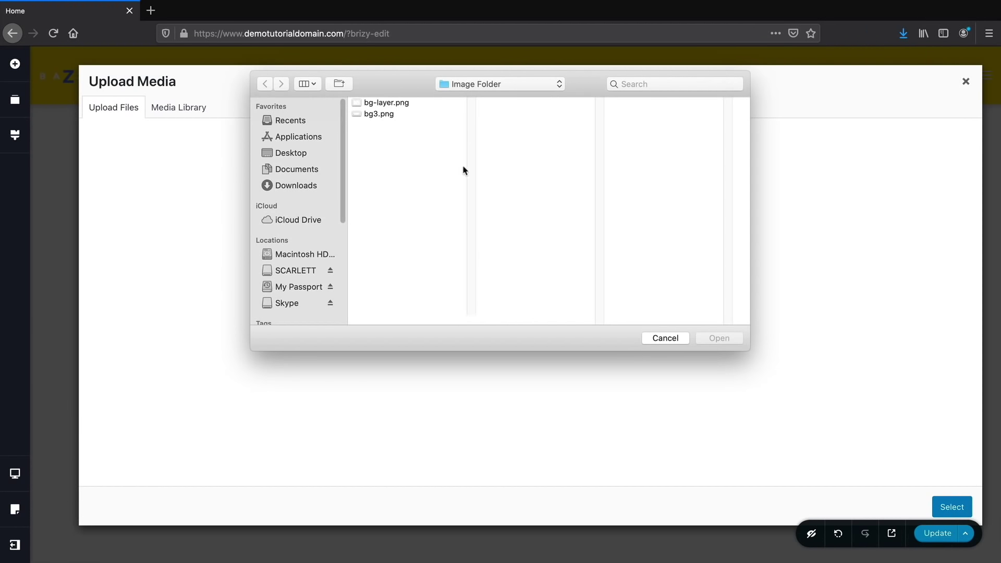
pyautogui.click(401, 113)
pyautogui.press('super+a')
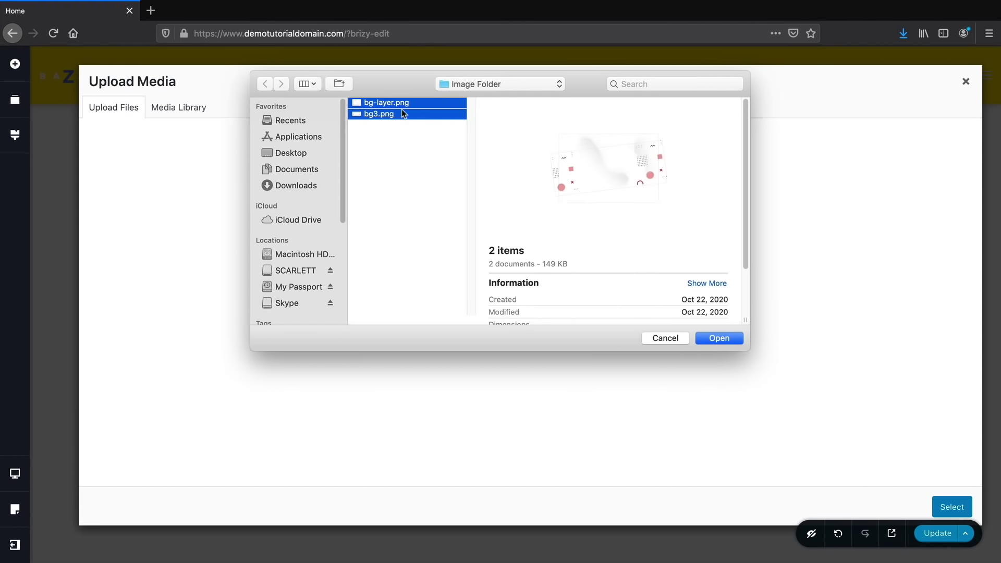
pyautogui.click(718, 338)
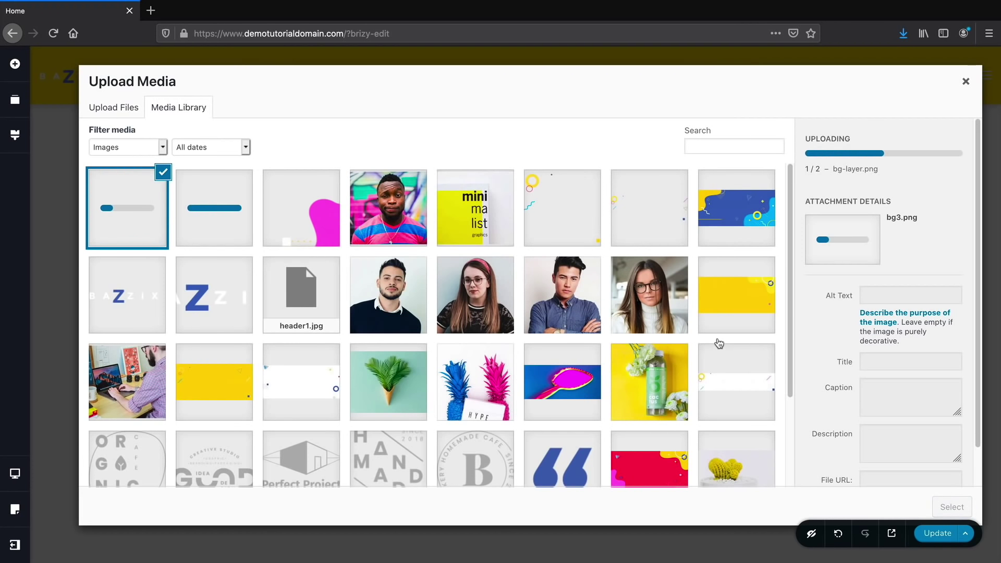
# Step: Upload the logo image from the Desktop and apply it as the hero background
pyautogui.click(122, 112)
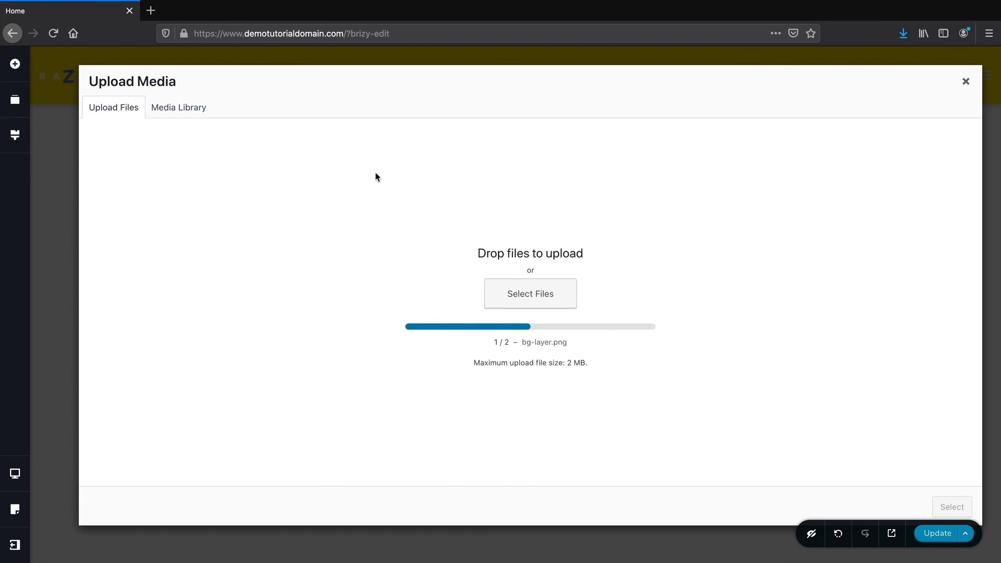
pyautogui.click(506, 289)
pyautogui.click(291, 152)
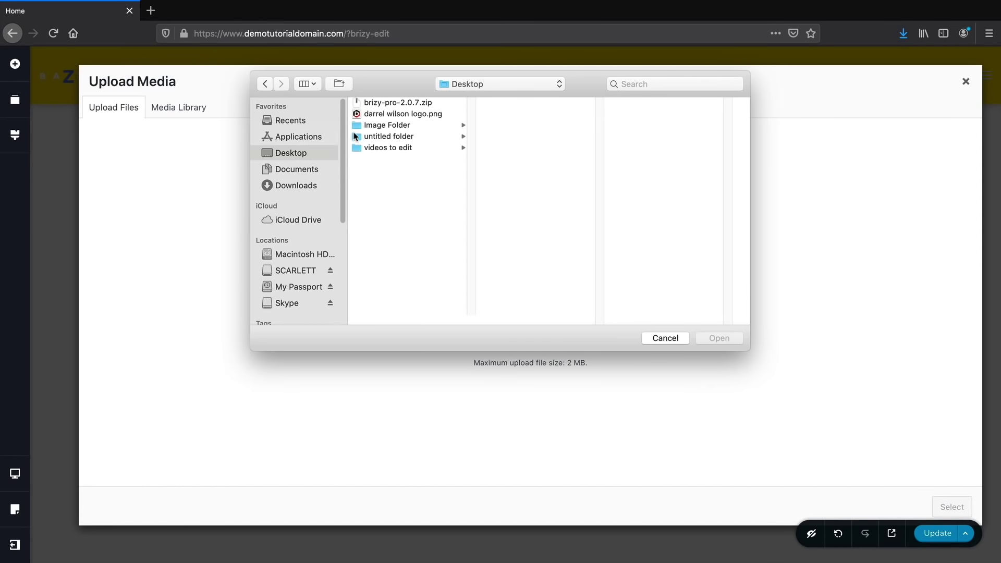
pyautogui.click(376, 115)
pyautogui.click(705, 338)
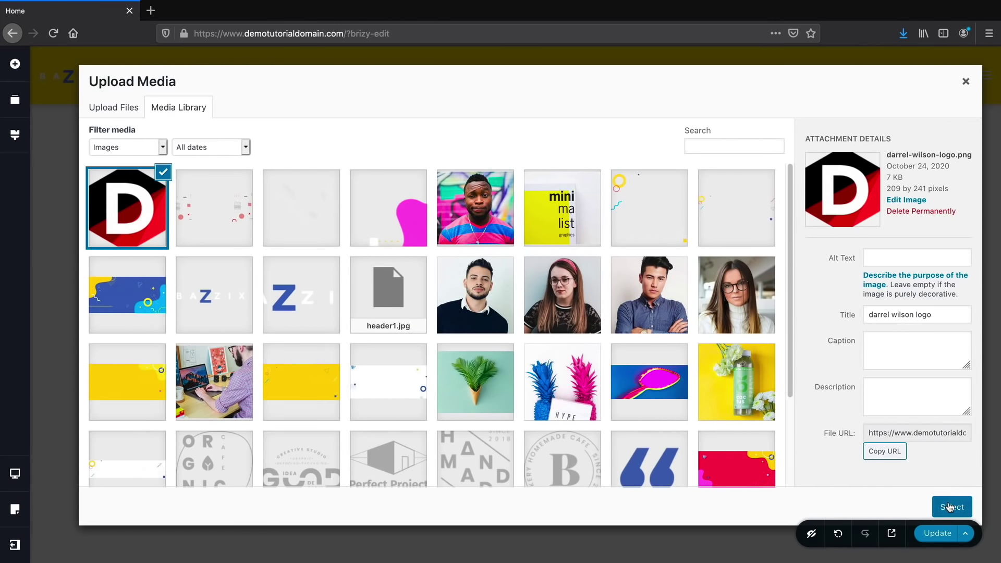
pyautogui.click(951, 506)
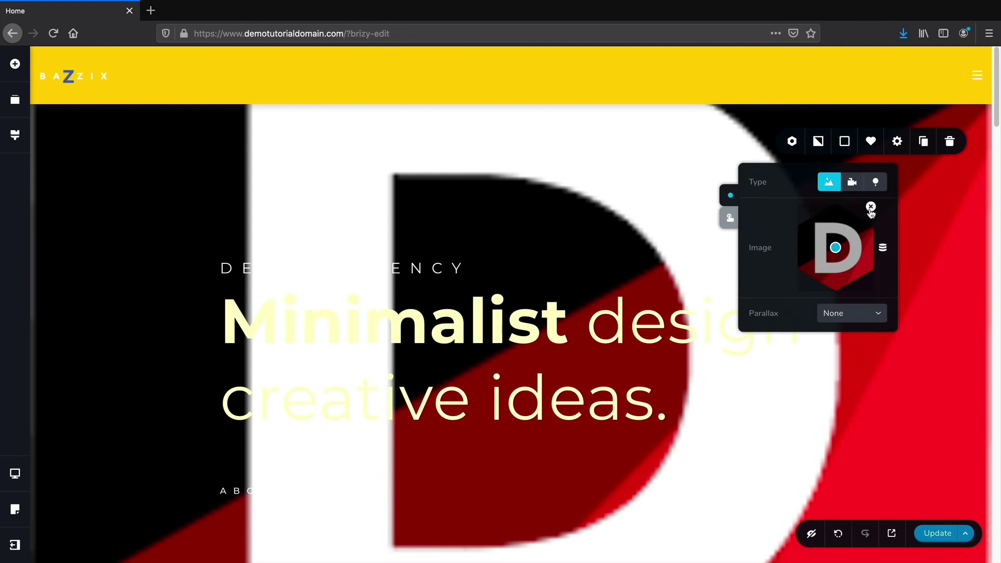
# Step: Swap the hero background from the logo to bg3.png
pyautogui.click(870, 207)
pyautogui.click(832, 238)
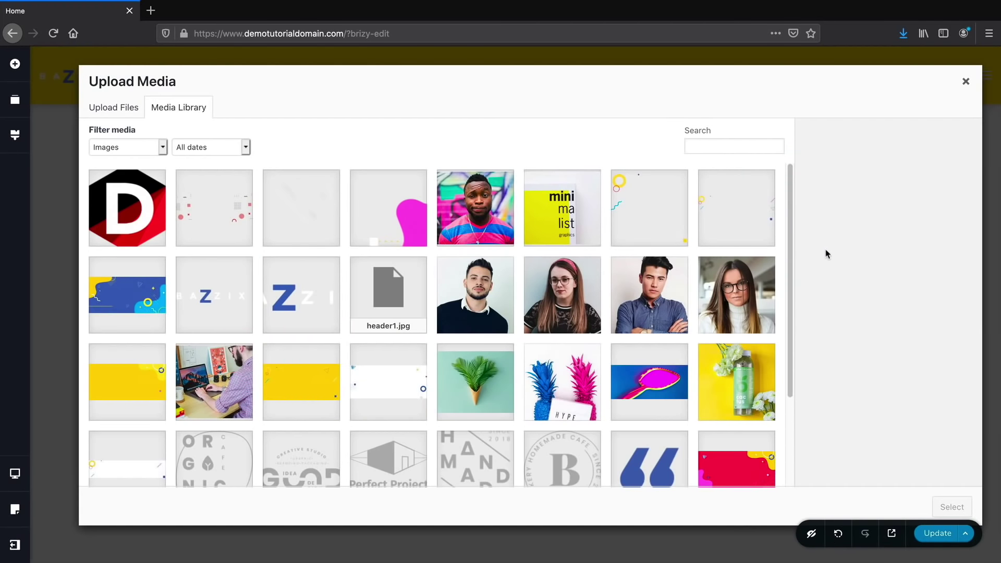
pyautogui.click(224, 197)
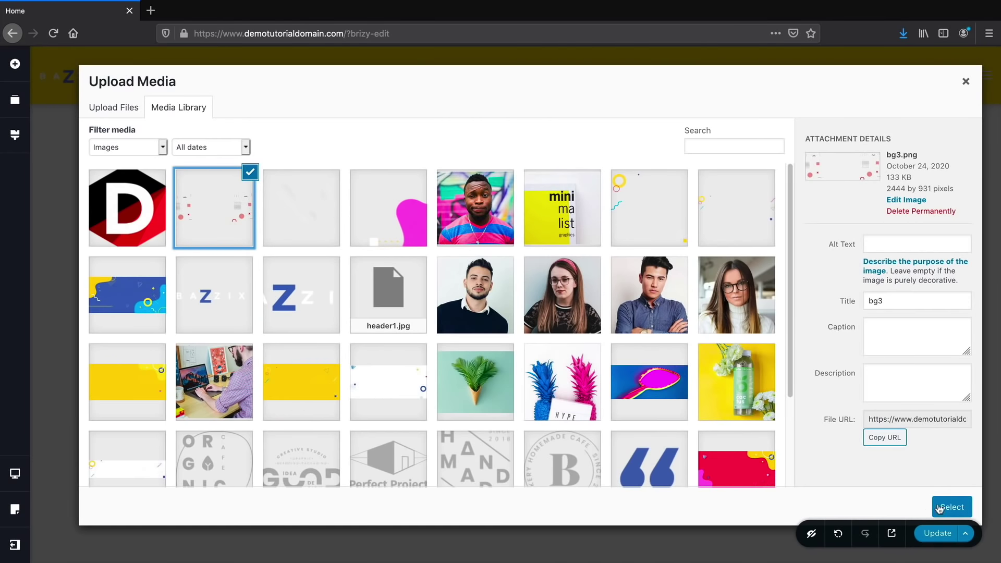
pyautogui.click(951, 507)
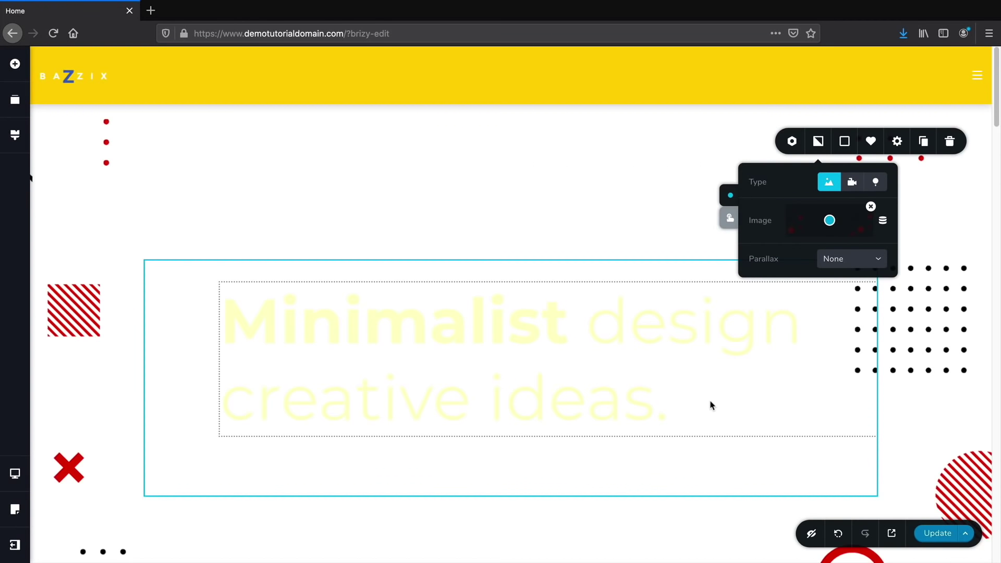
pyautogui.scroll(-1, 711, 405)
pyautogui.scroll(-2, 628, 405)
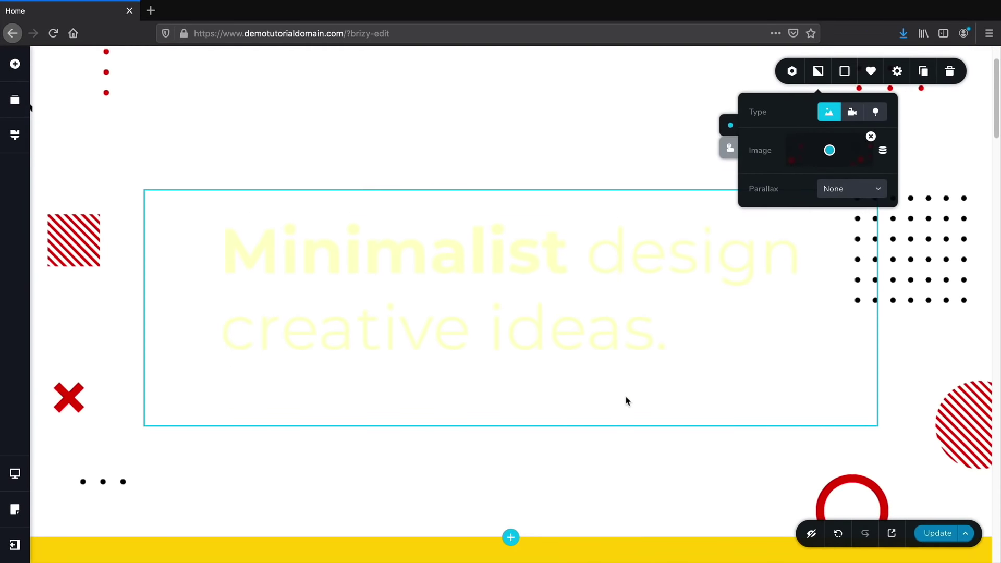
pyautogui.scroll(2, 629, 405)
pyautogui.scroll(-1, 629, 405)
# Step: Turn the 'Minimalist design creative ideas.' headline text black
pyautogui.click(574, 312)
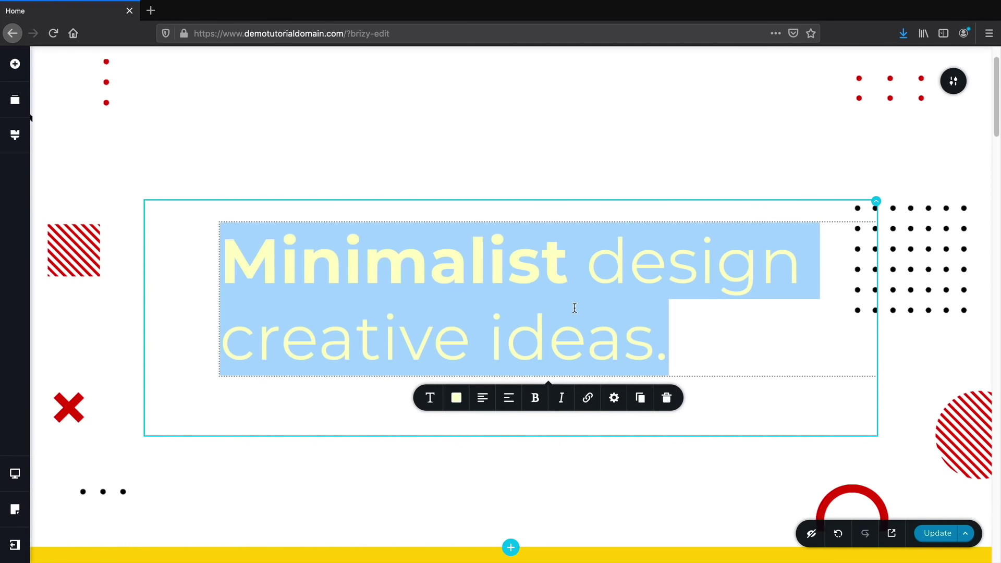
pyautogui.click(456, 398)
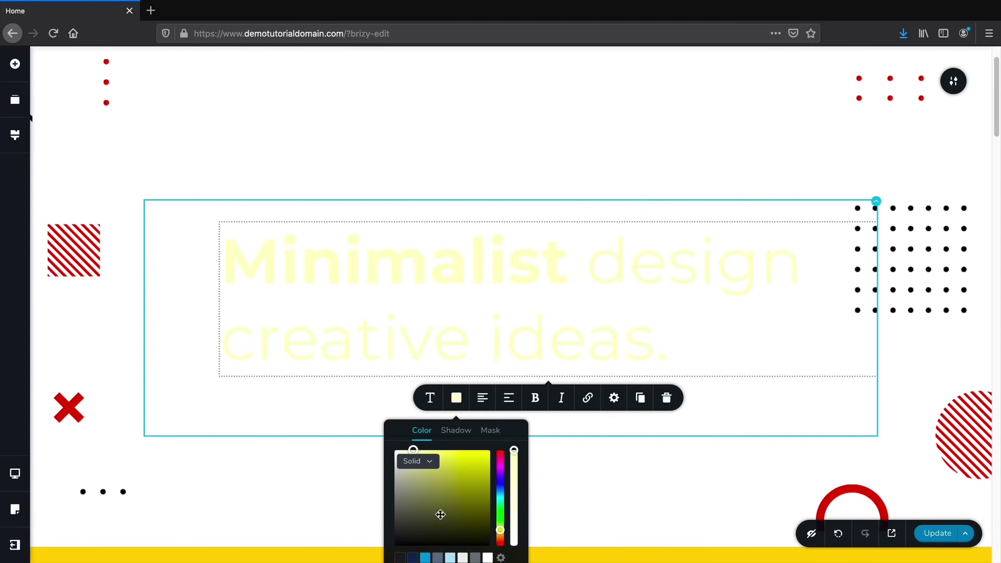
pyautogui.click(400, 558)
pyautogui.click(422, 345)
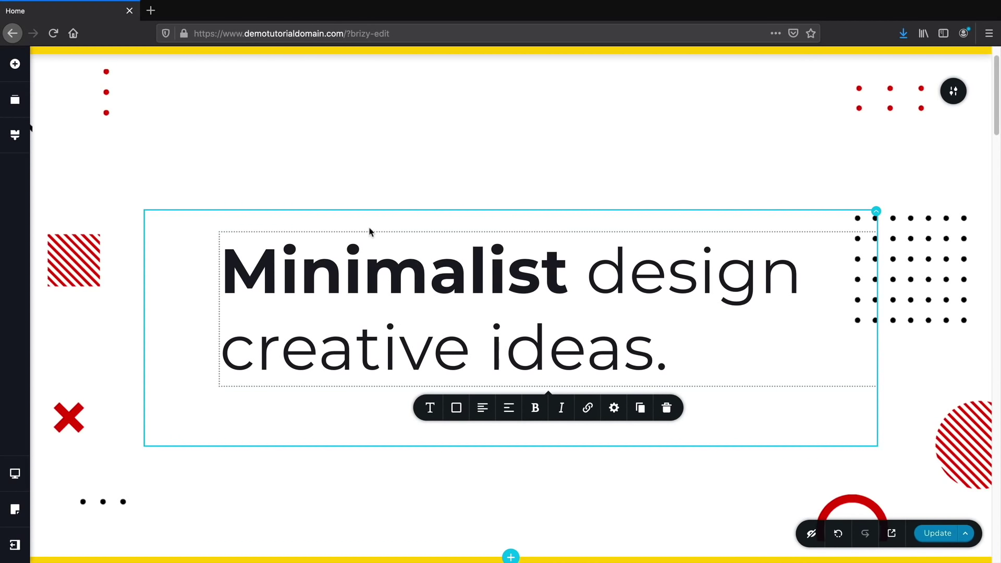
# Step: Make the DESIGN AGENCY label dark too, then bring up the Add Elements panel
pyautogui.click(294, 219)
pyautogui.tripleClick(294, 217)
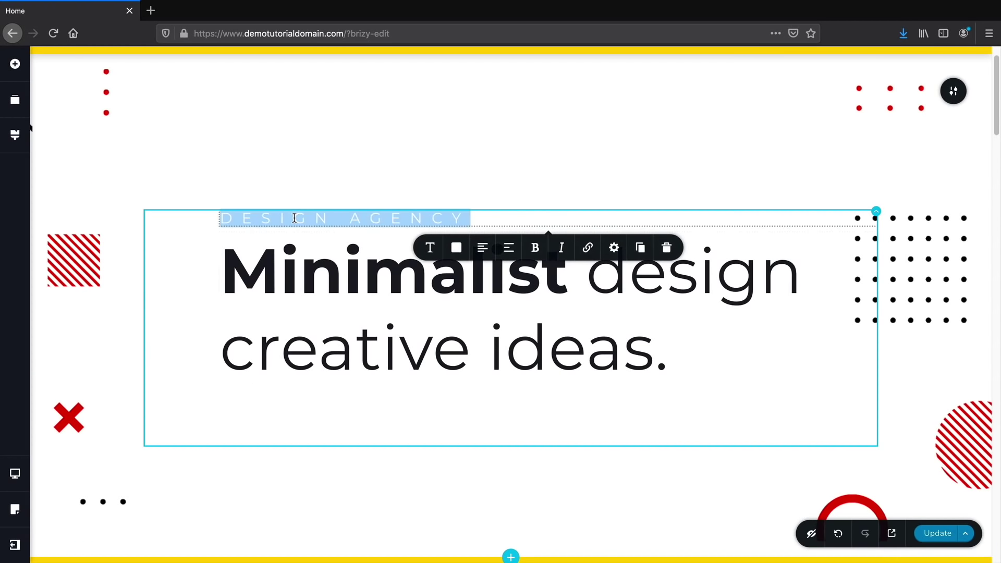
pyautogui.click(456, 247)
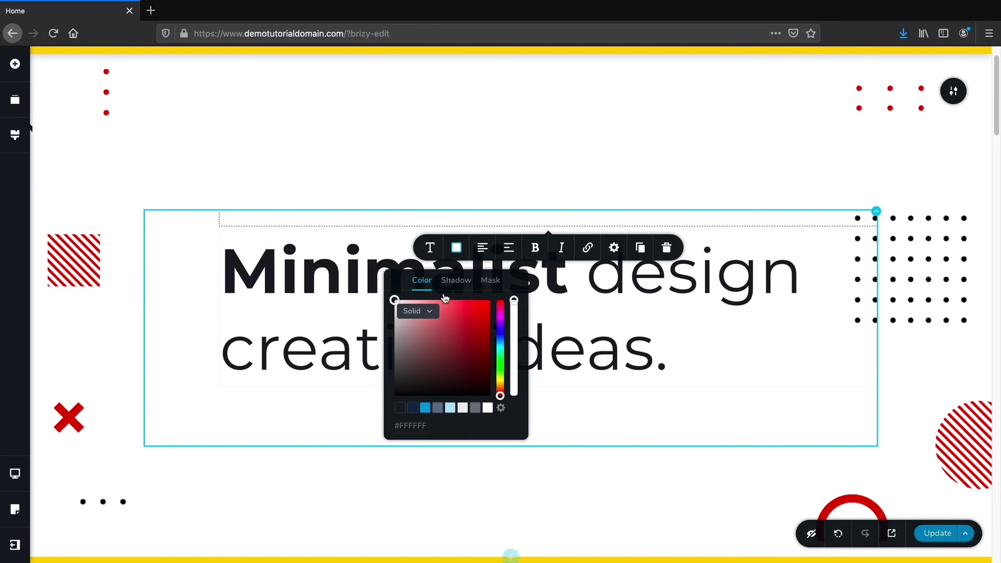
pyautogui.click(333, 344)
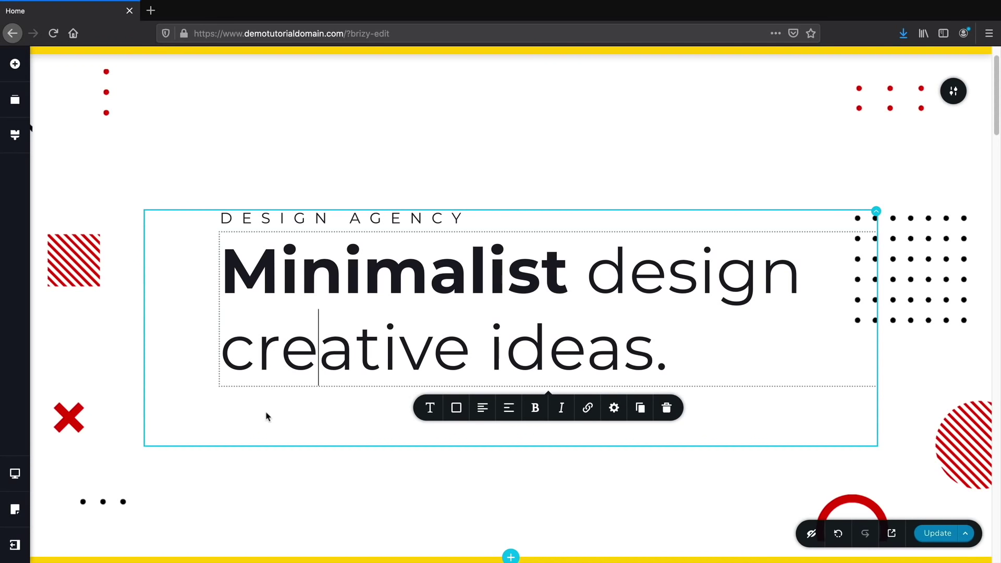
pyautogui.click(270, 343)
pyautogui.click(17, 67)
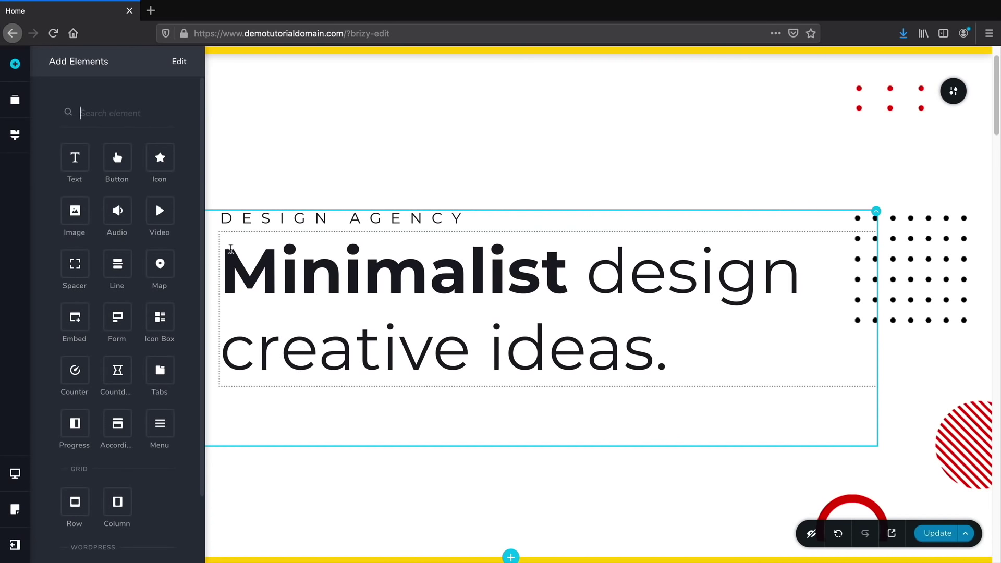
# Step: Add a button below the hero heading, align it left and give it a dark background
pyautogui.moveTo(117, 157); pyautogui.dragTo(274, 361)
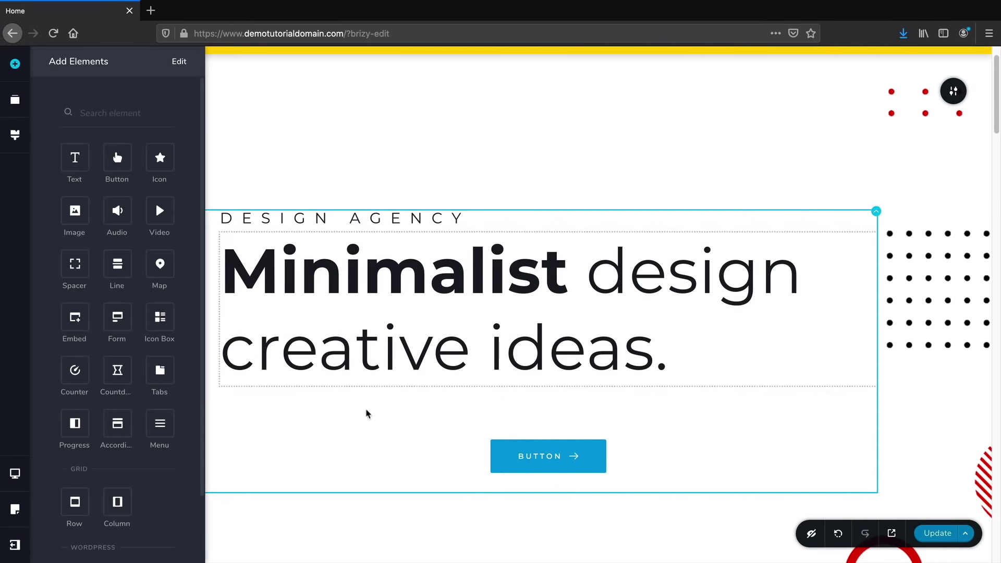
pyautogui.click(509, 455)
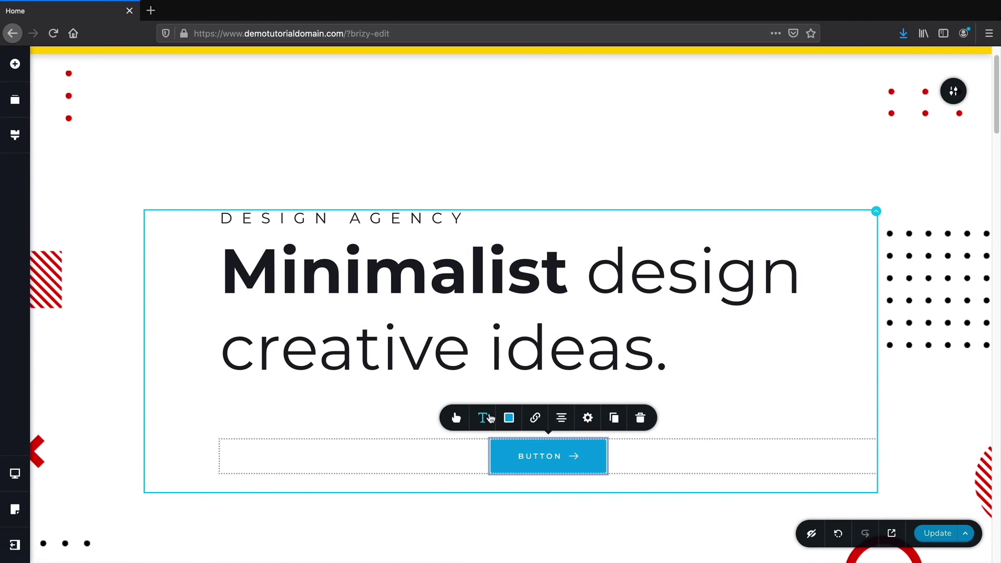
pyautogui.click(561, 418)
pyautogui.click(561, 418)
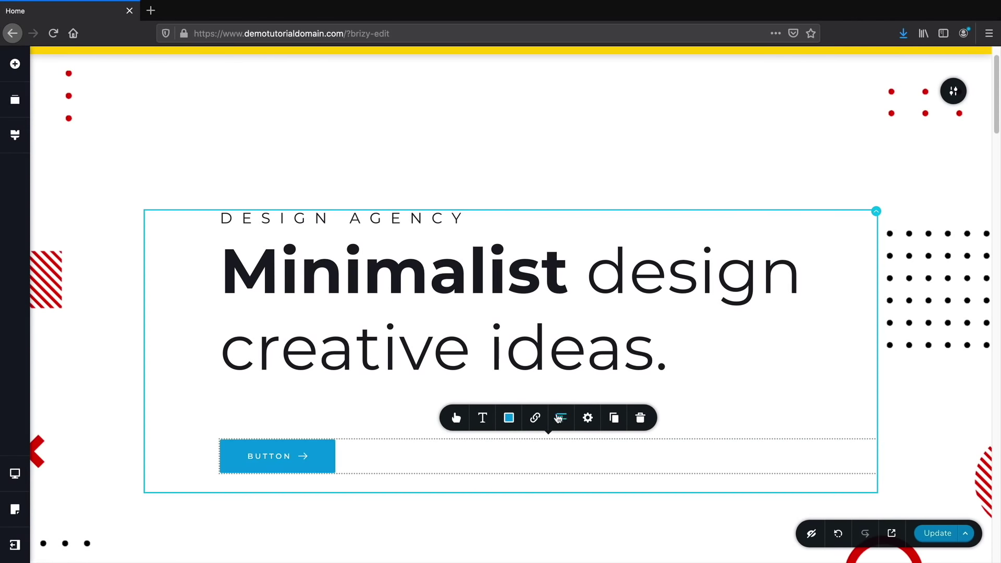
pyautogui.click(510, 417)
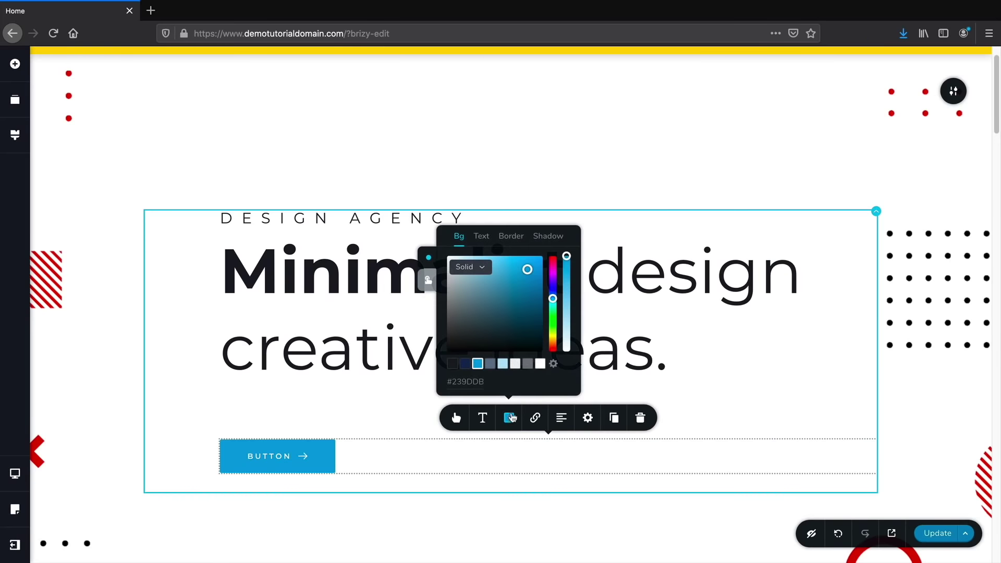
pyautogui.click(456, 364)
pyautogui.click(357, 357)
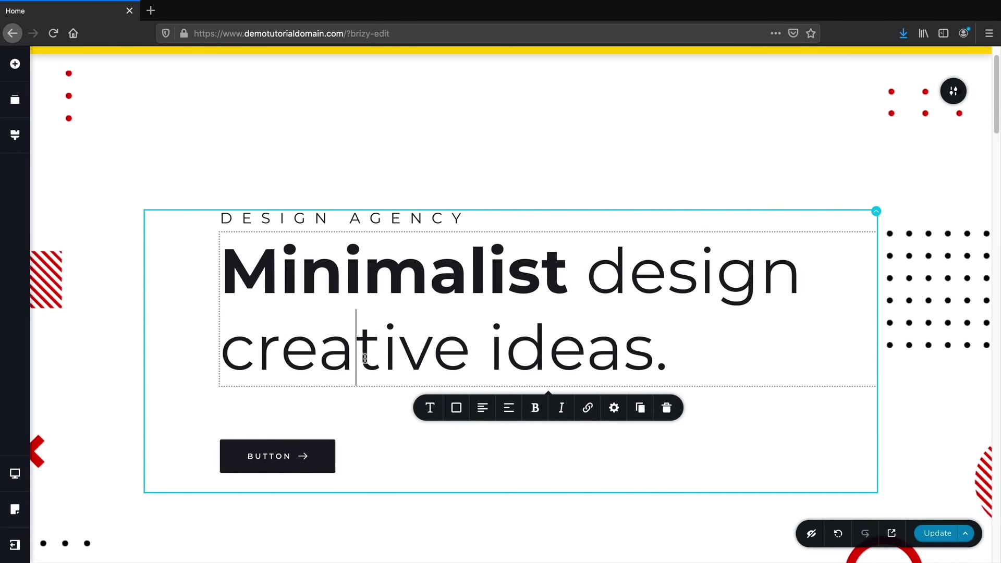
pyautogui.click(358, 410)
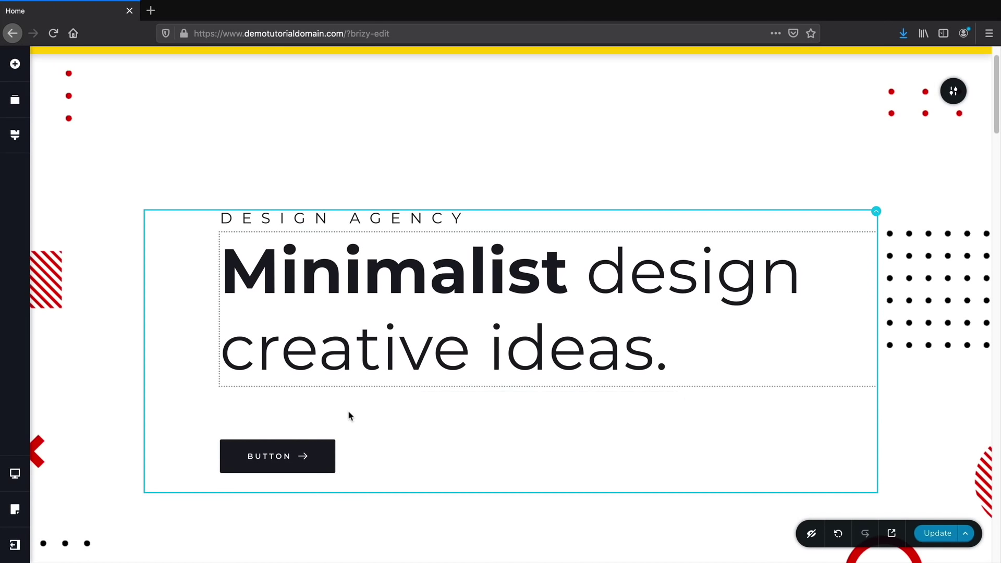
# Step: Duplicate the button and fill the copy bright red (#ED181C)
pyautogui.rightClick(298, 452)
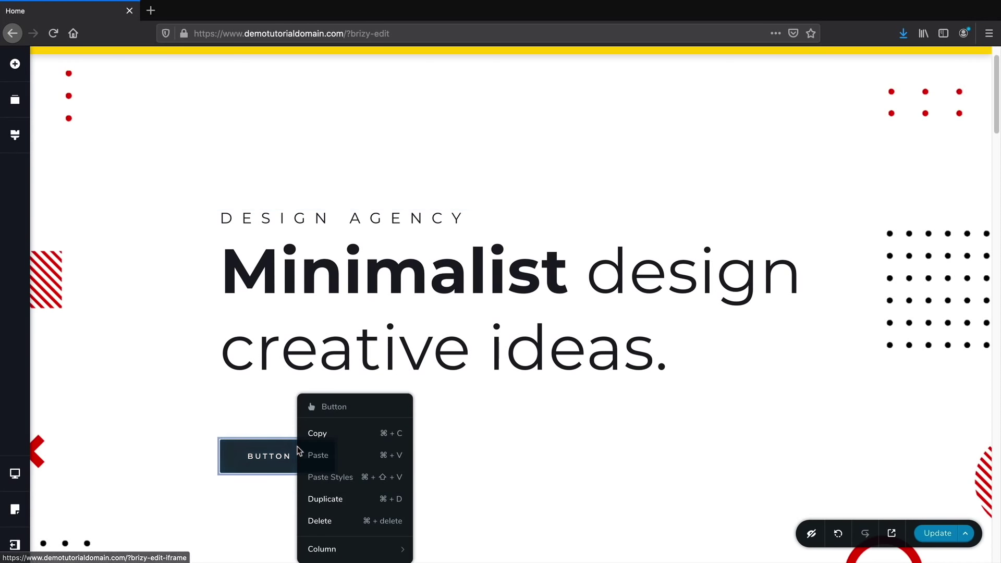
pyautogui.click(332, 498)
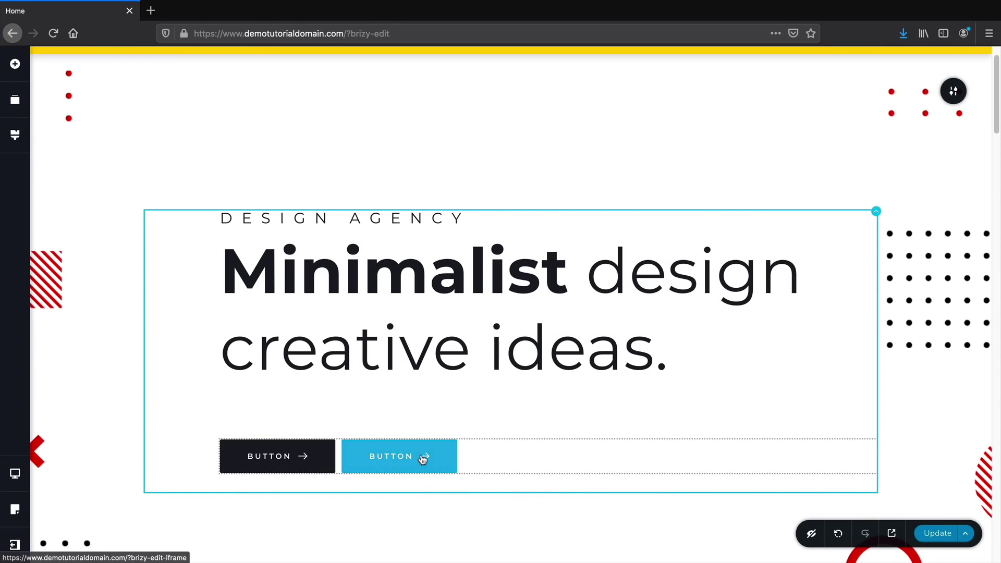
pyautogui.click(425, 458)
pyautogui.click(359, 418)
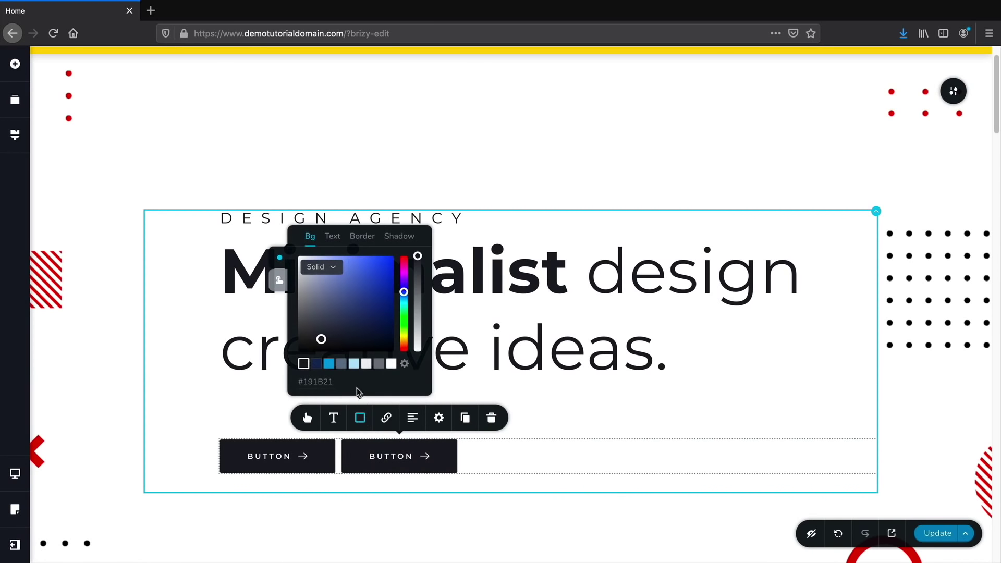
pyautogui.moveTo(402, 293); pyautogui.dragTo(404, 256)
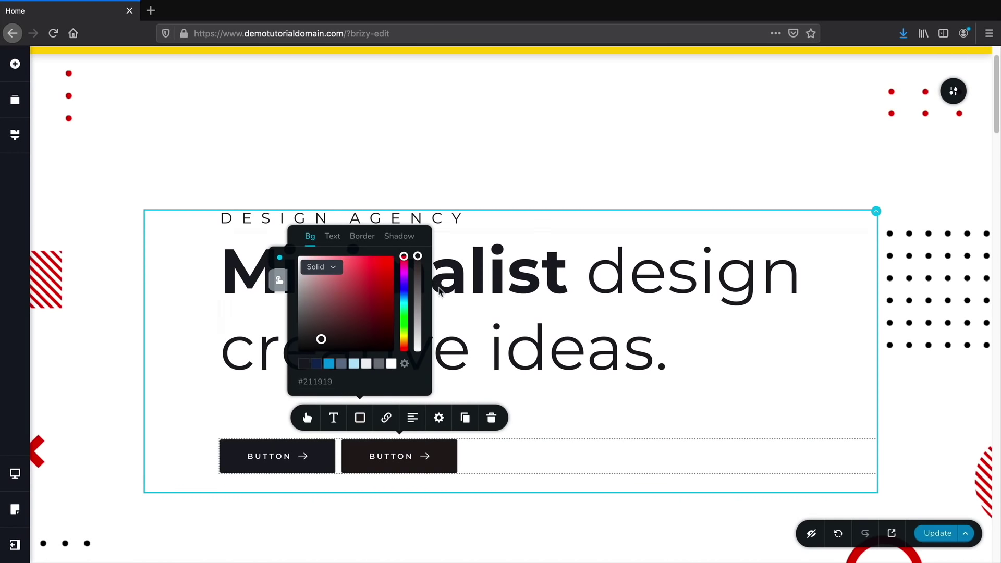
pyautogui.moveTo(322, 338); pyautogui.dragTo(400, 253)
pyautogui.click(561, 314)
pyautogui.scroll(-1, 694, 346)
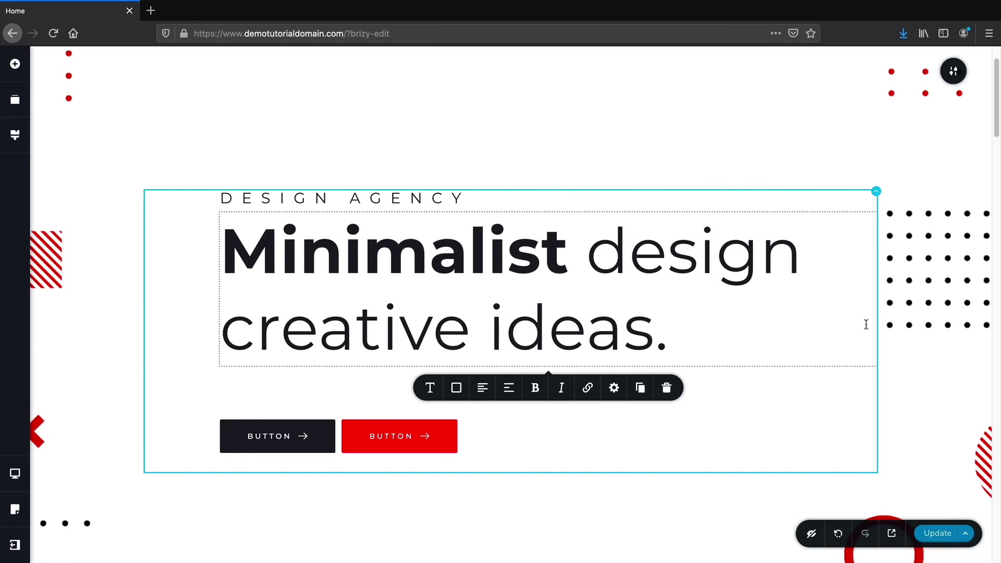
# Step: Clear the About Us section's yellow background image and bring up the media library for a replacement
pyautogui.scroll(2, 813, 297)
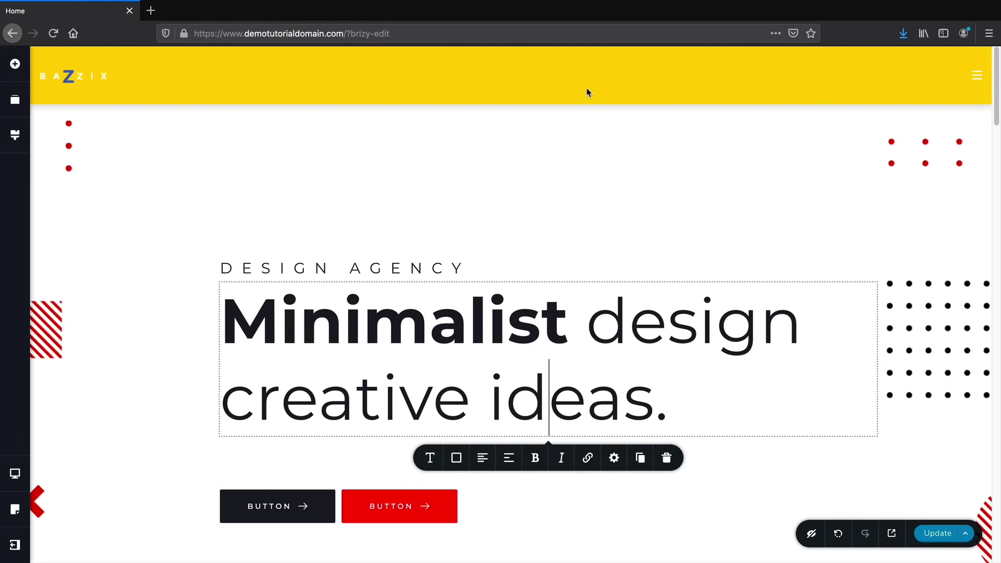
pyautogui.scroll(-2, 673, 203)
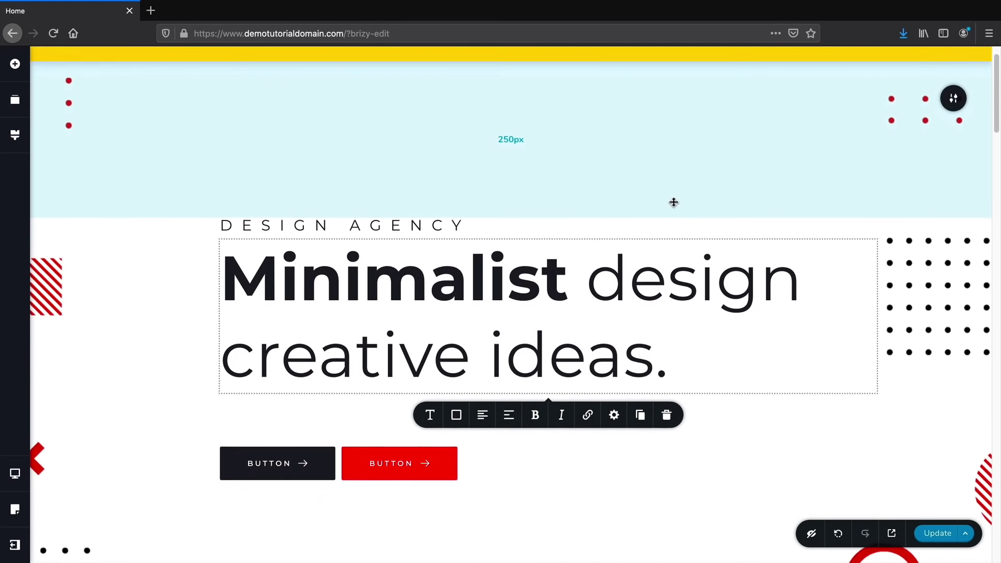
pyautogui.scroll(-3, 673, 202)
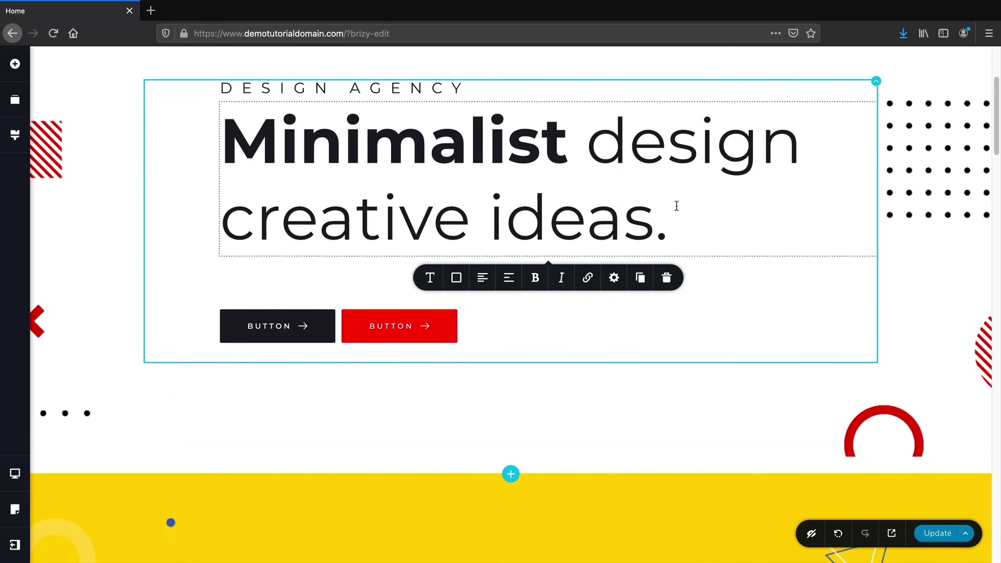
pyautogui.scroll(-6, 676, 206)
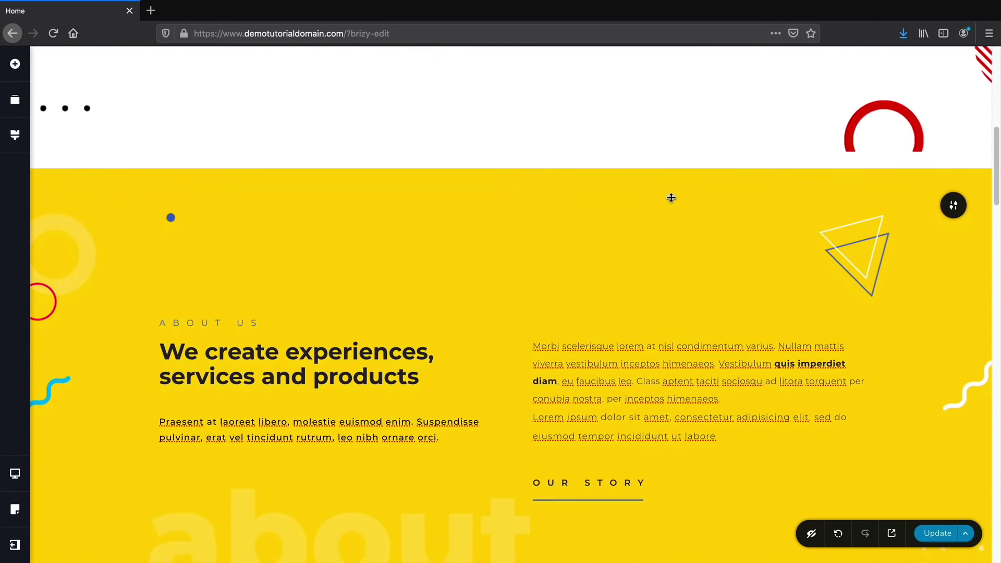
pyautogui.scroll(-2, 671, 198)
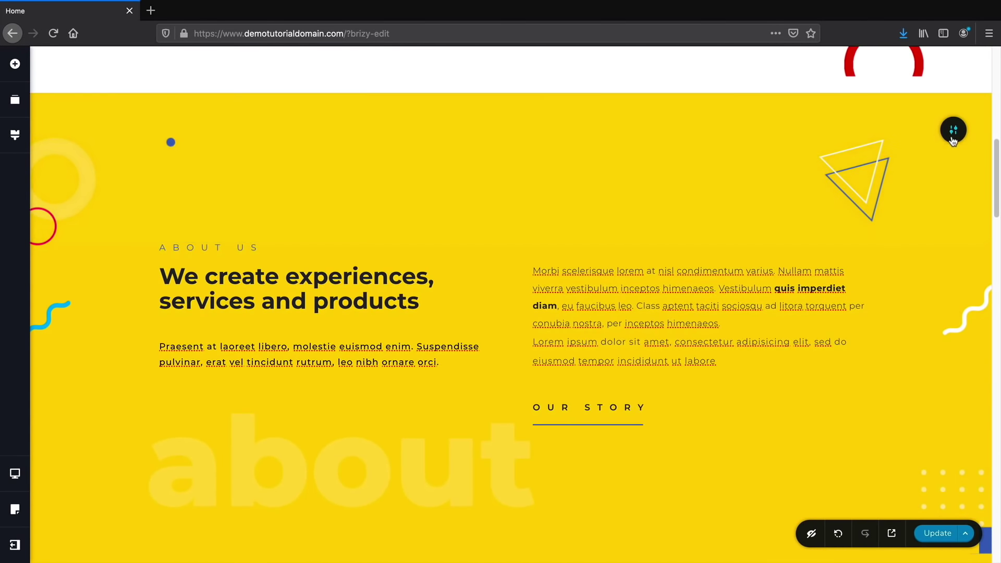
pyautogui.scroll(-1, 829, 148)
pyautogui.scroll(1, 808, 159)
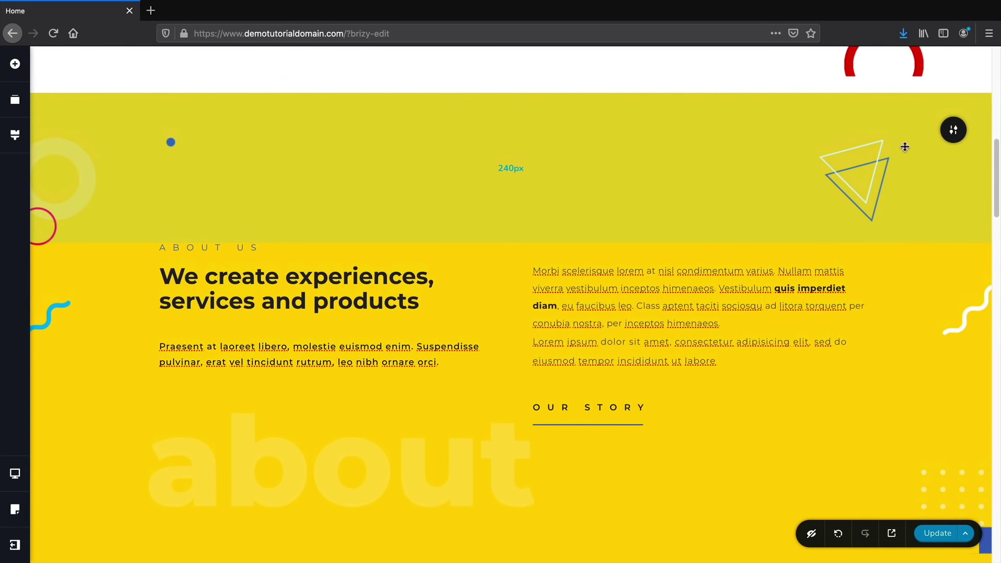
pyautogui.click(953, 130)
pyautogui.scroll(-2, 839, 183)
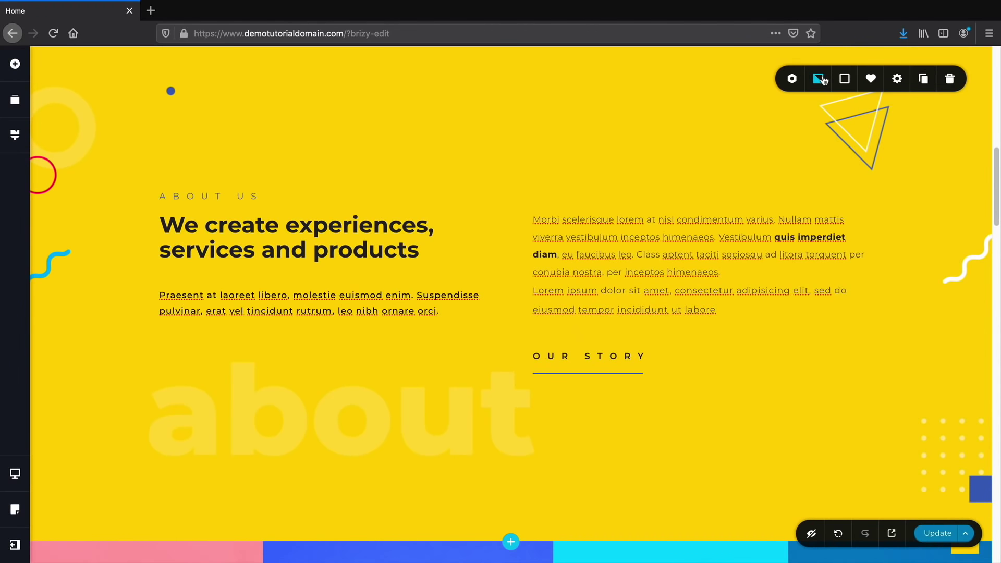
pyautogui.click(820, 78)
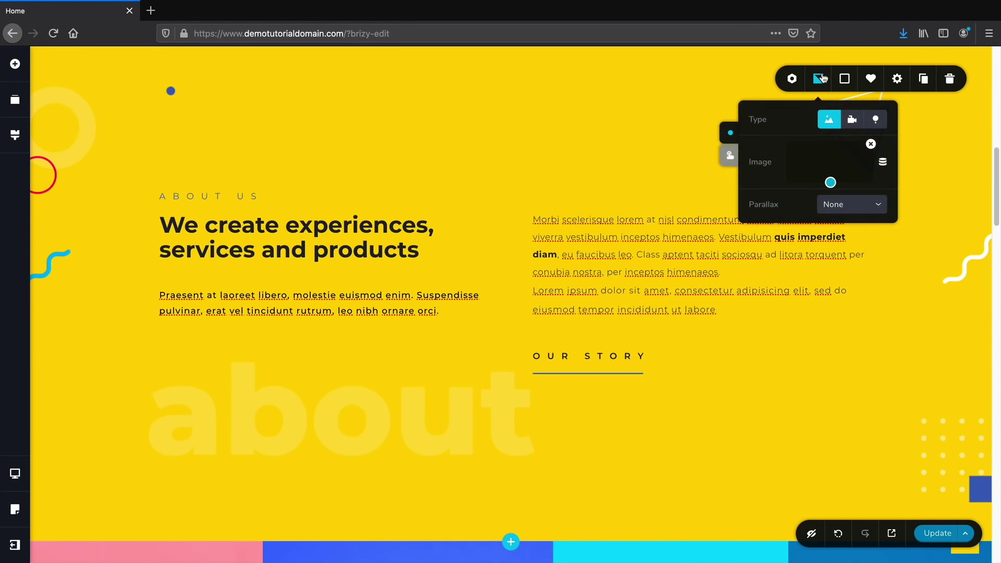
pyautogui.click(871, 144)
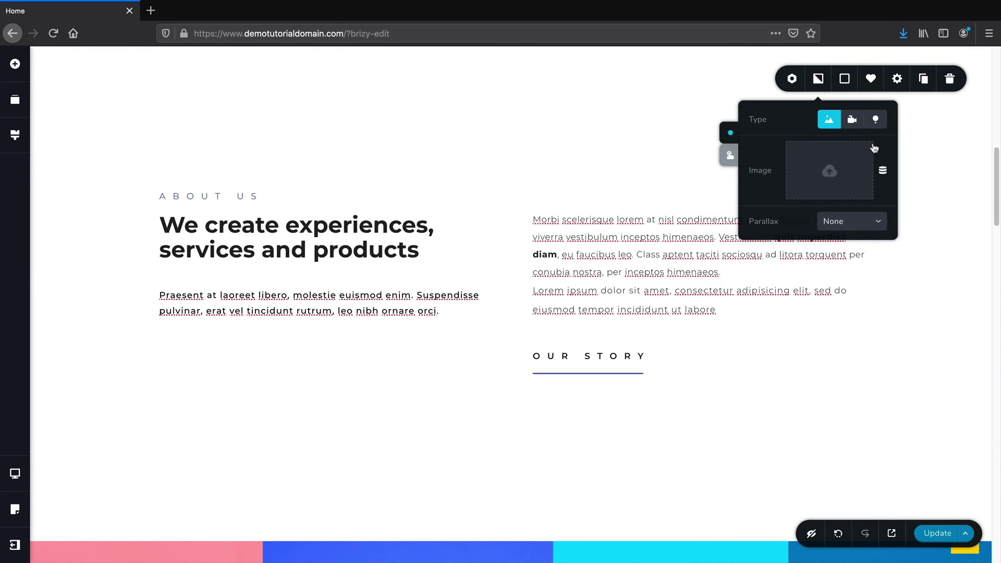
pyautogui.click(830, 172)
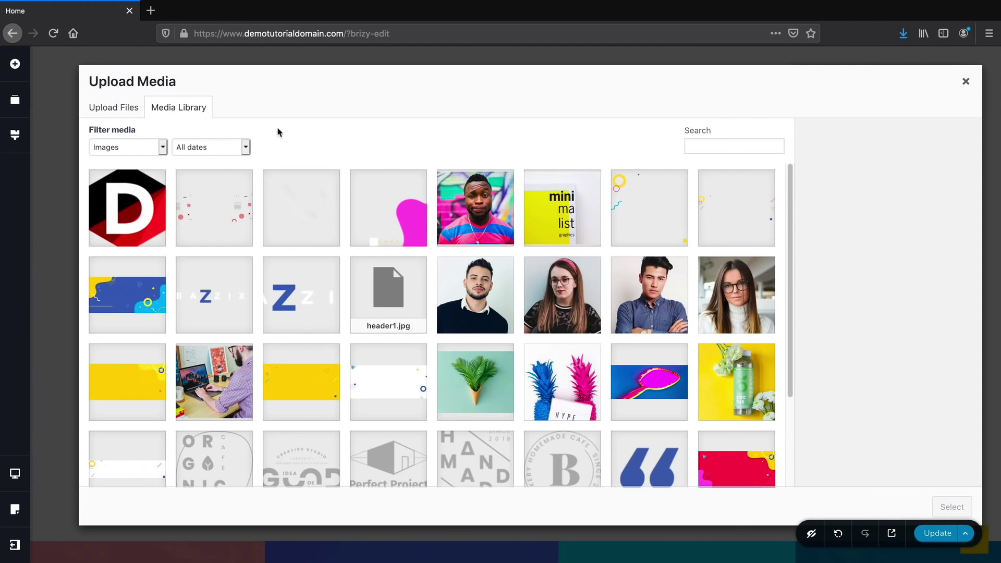
# Step: Upload d03-Tablets-rotated.jpg plus a PNG, and set the tablets image as the About Us background
pyautogui.click(128, 111)
pyautogui.click(526, 293)
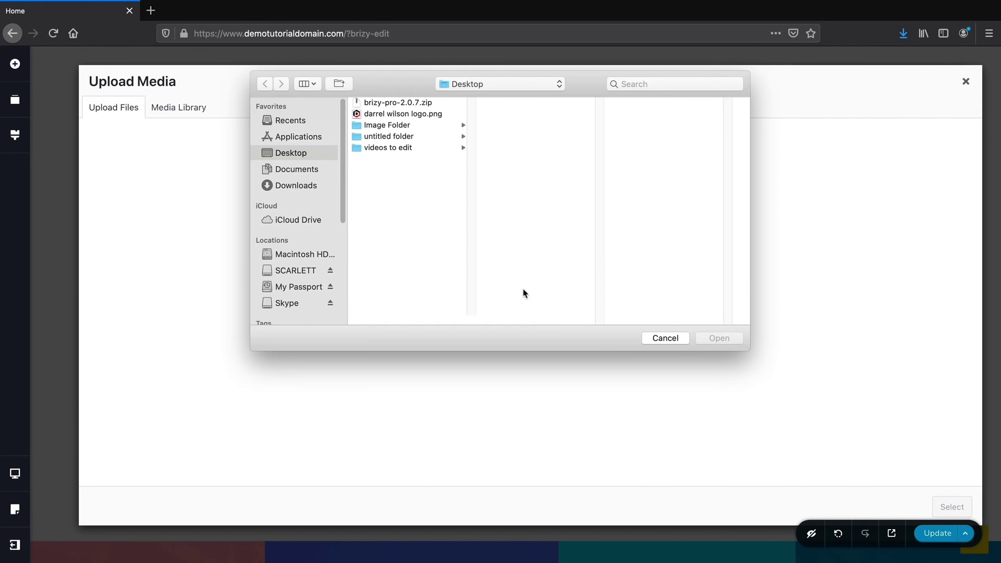
pyautogui.click(416, 126)
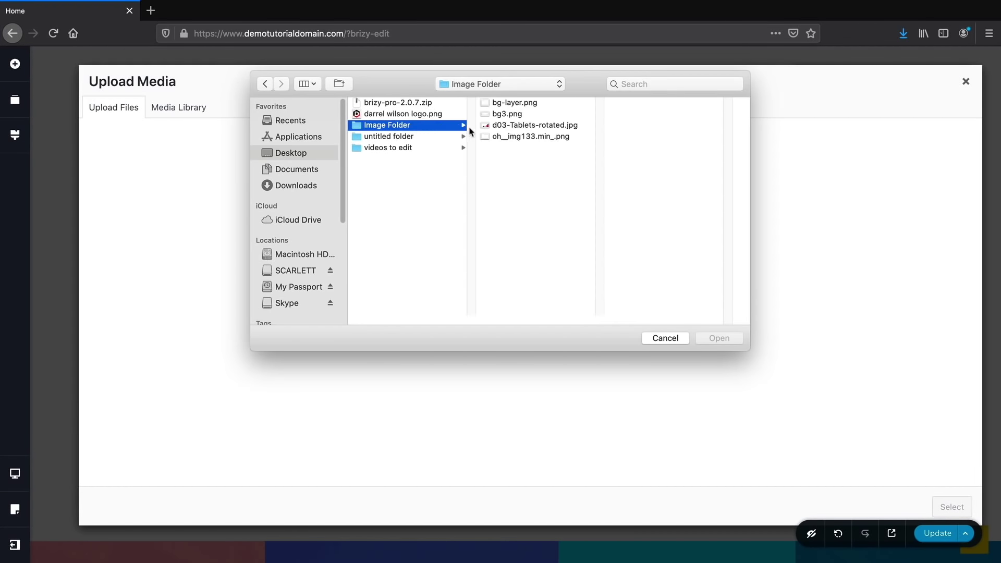
pyautogui.click(518, 125)
pyautogui.click(551, 138)
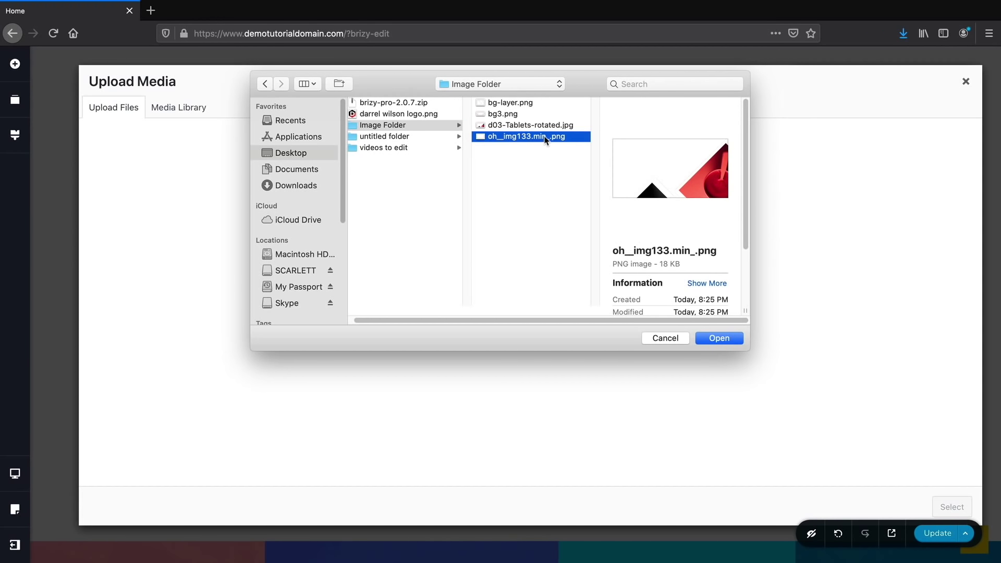
pyautogui.click(545, 125)
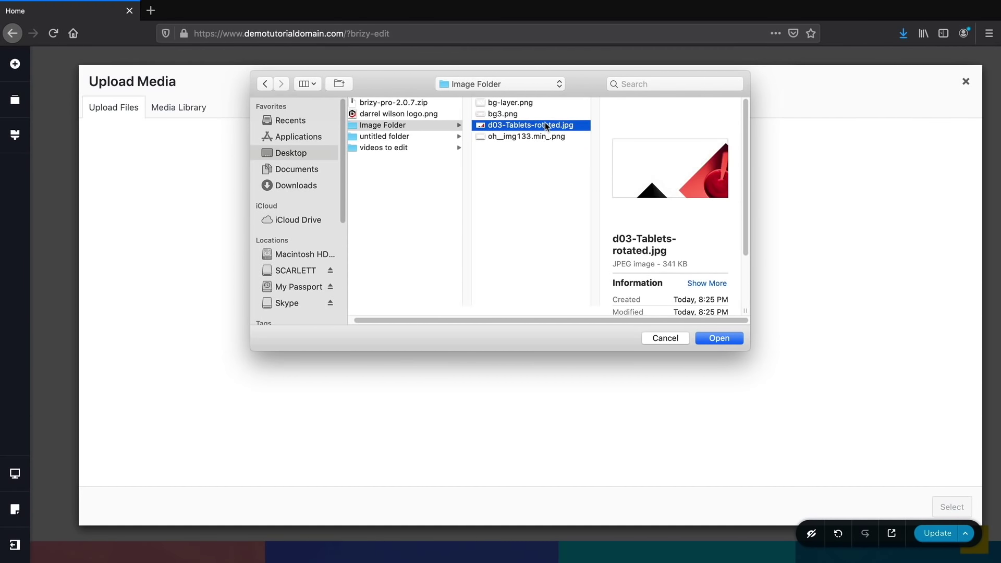
pyautogui.hotkey('shift', 'Down')
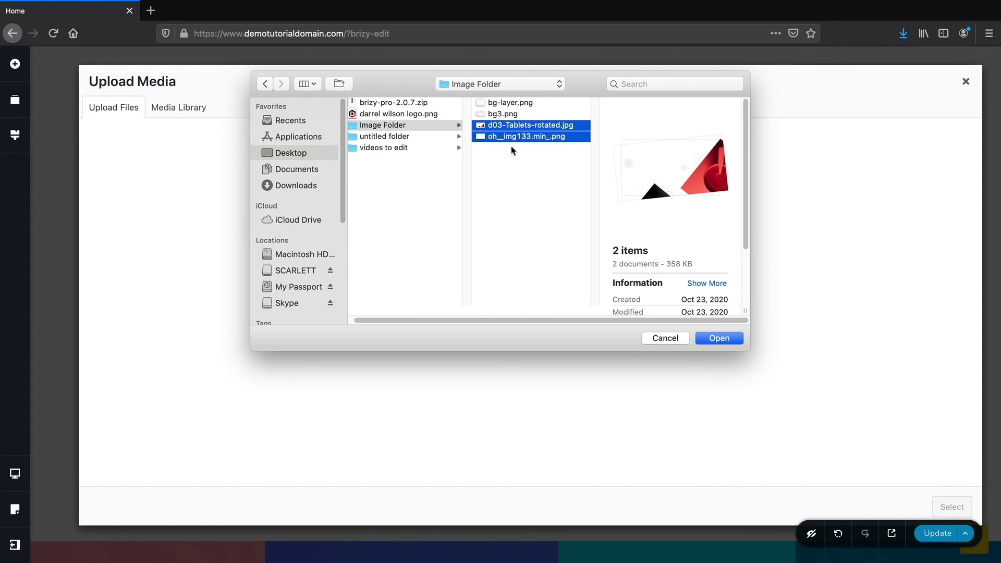
pyautogui.click(717, 337)
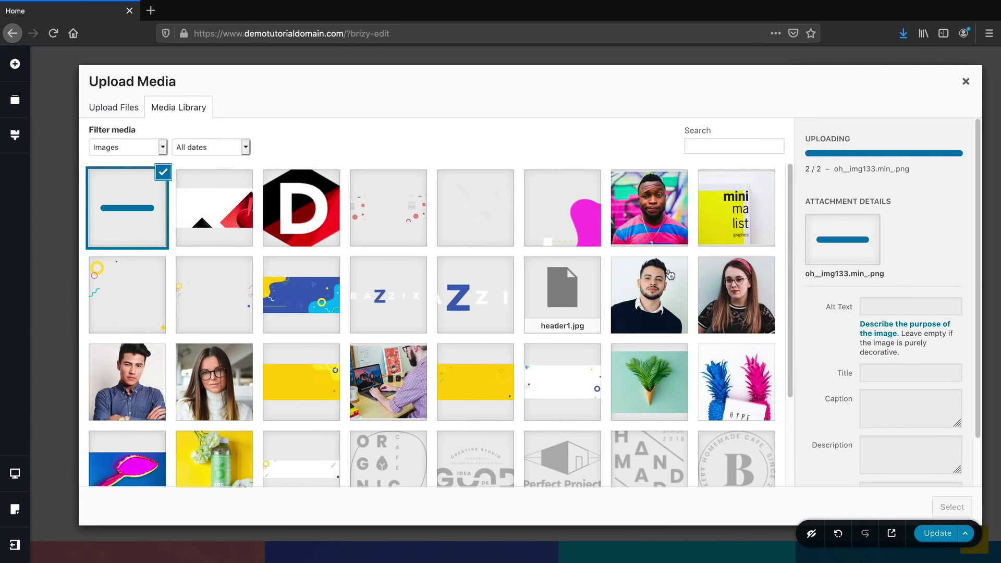
pyautogui.click(228, 206)
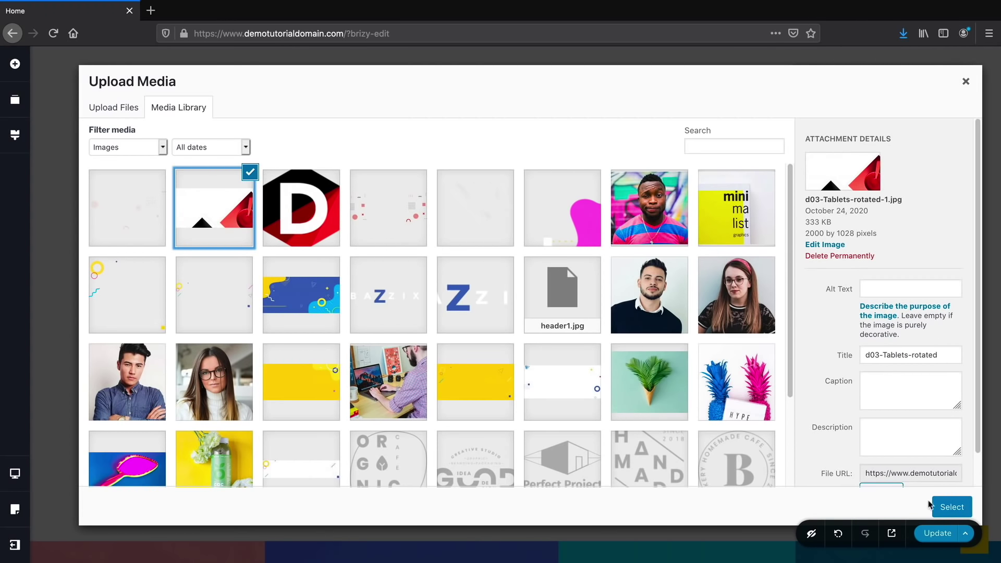
pyautogui.click(949, 506)
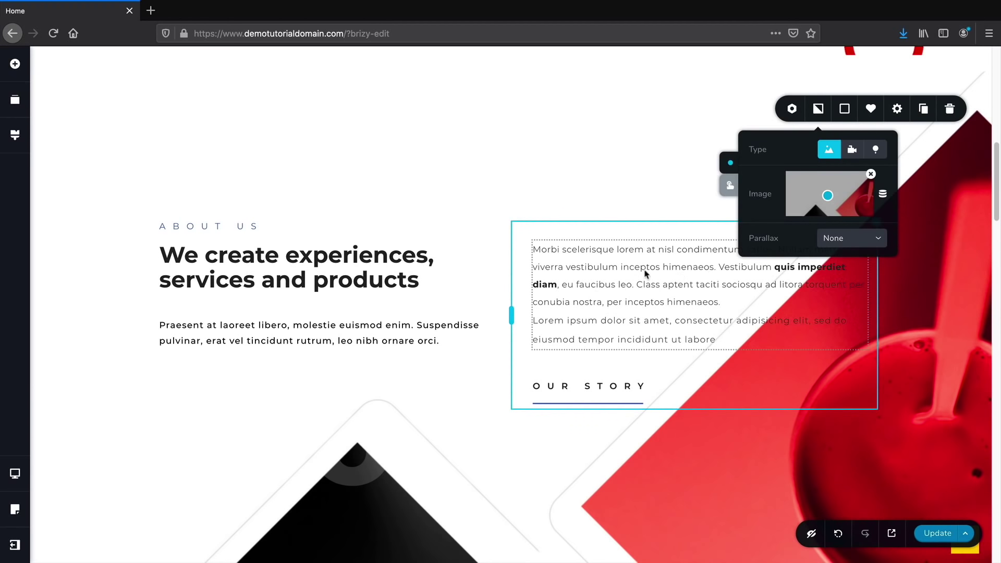
# Step: Set the About Us section overlay to white at about 77% opacity
pyautogui.click(845, 108)
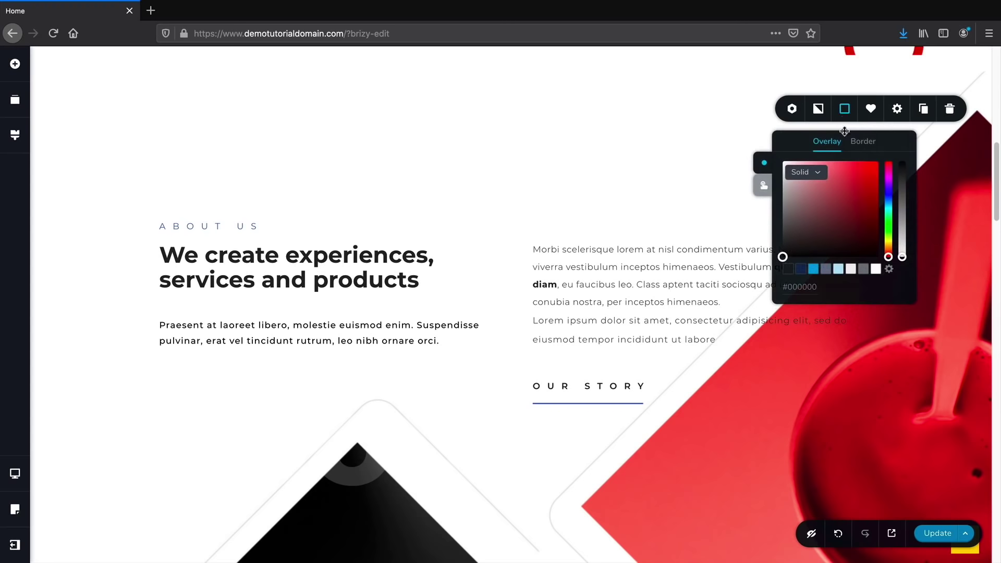
pyautogui.click(876, 268)
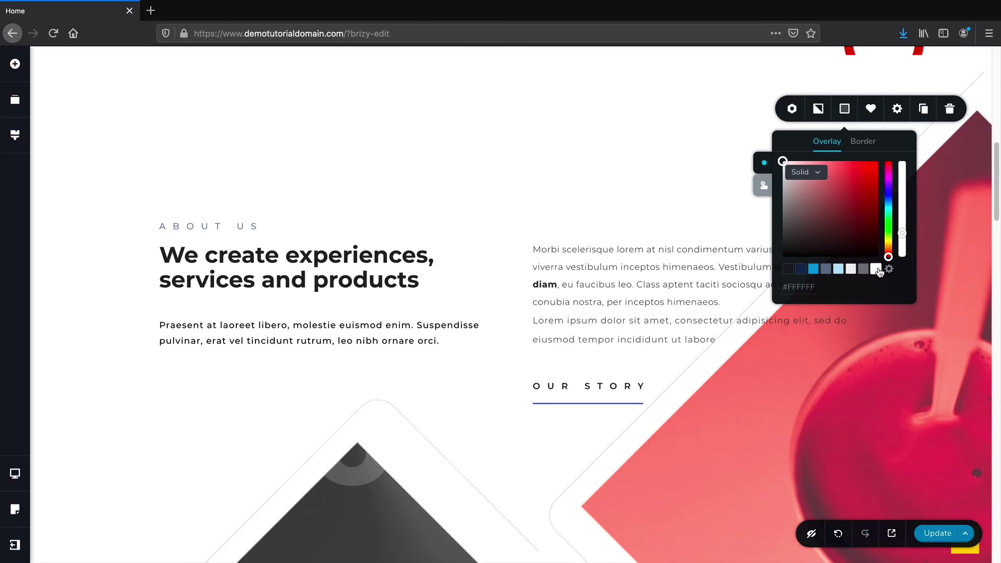
pyautogui.moveTo(898, 244); pyautogui.dragTo(898, 182)
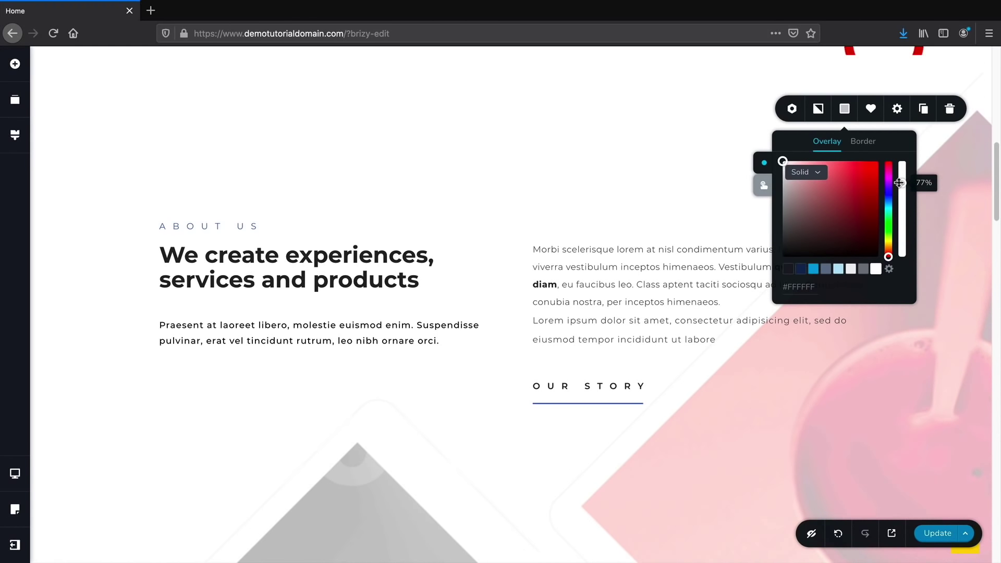
pyautogui.moveTo(898, 182); pyautogui.dragTo(899, 182)
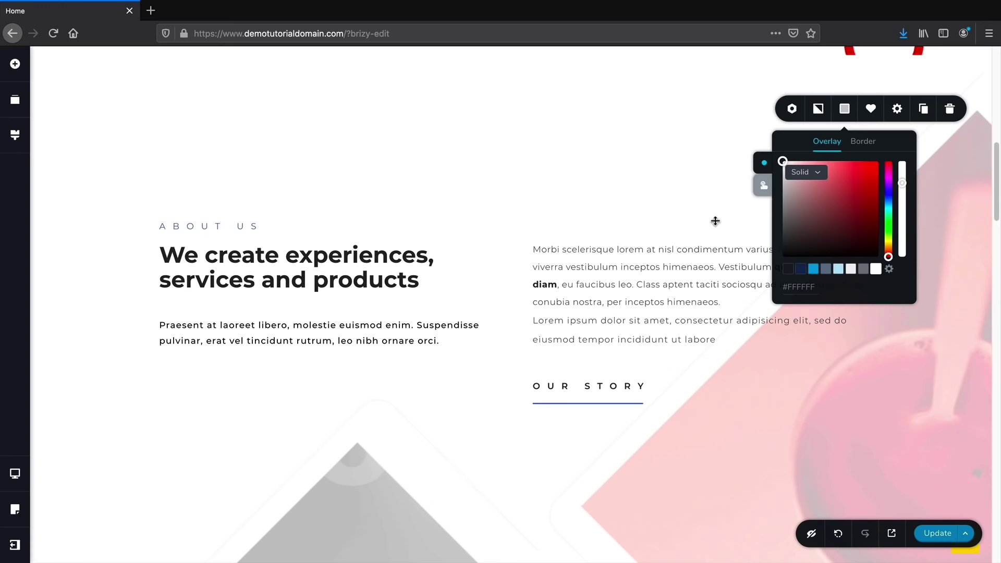
# Step: Select the hidden white 'about' word in the box below the About Us text
pyautogui.click(423, 268)
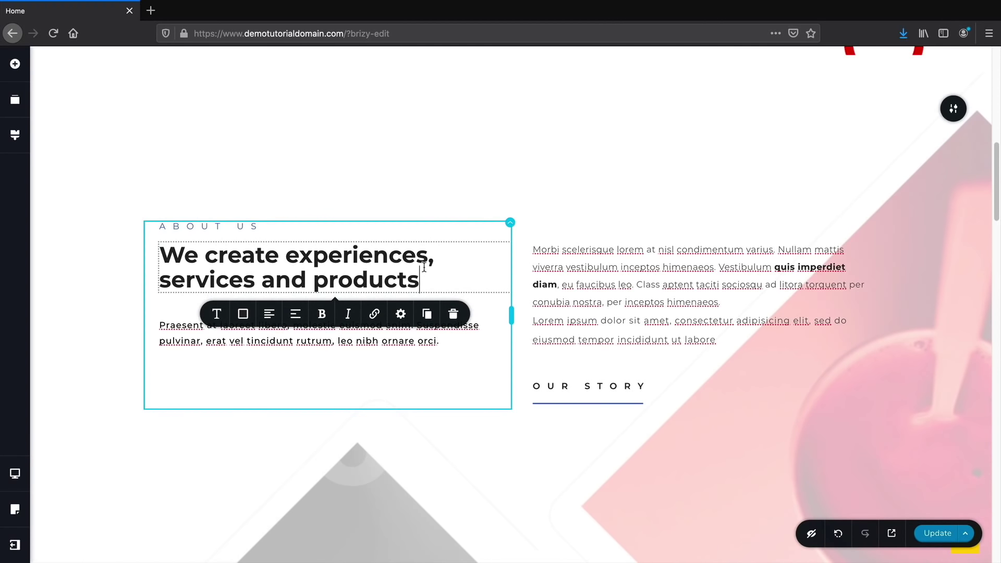
pyautogui.tripleClick(236, 227)
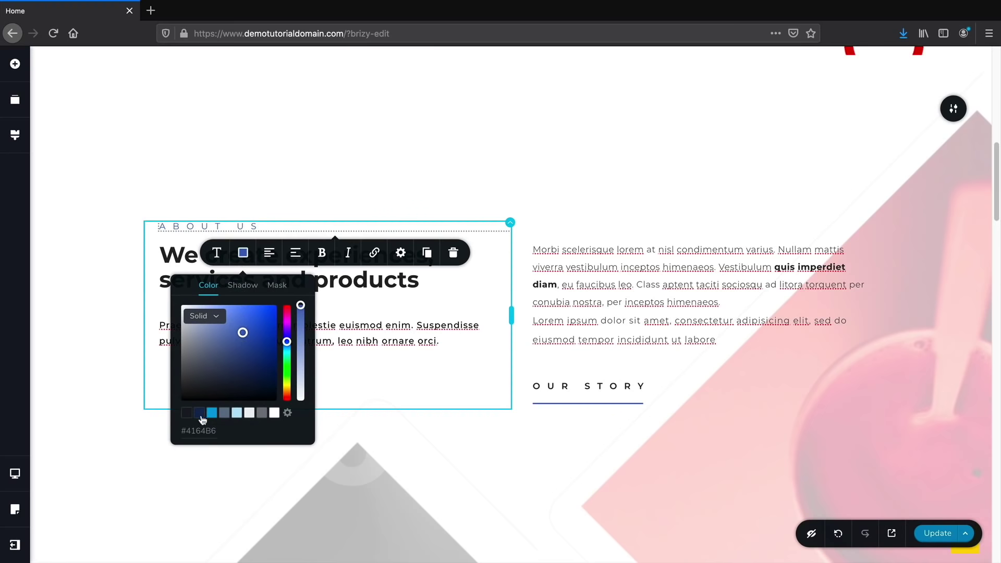
pyautogui.click(581, 388)
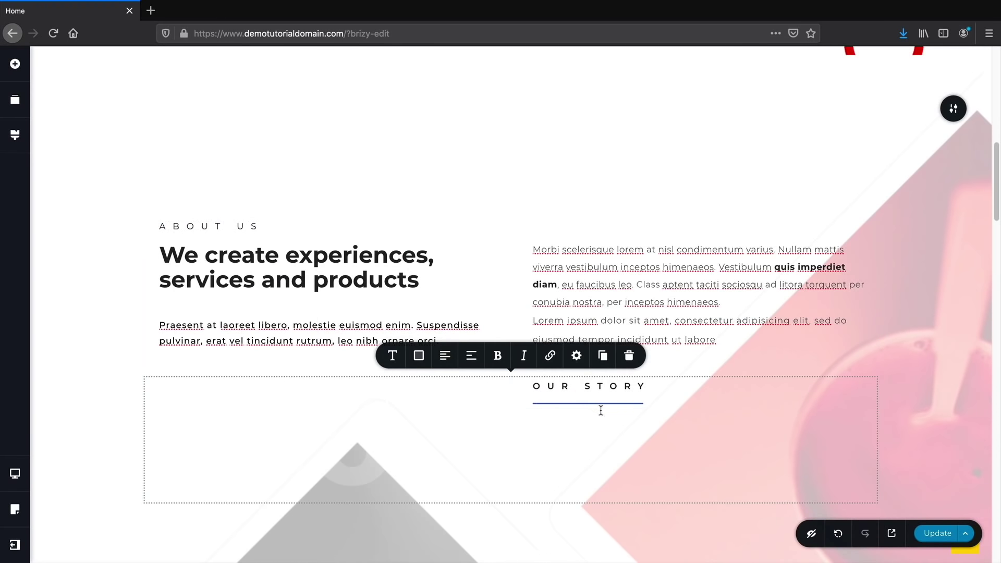
pyautogui.scroll(-2, 651, 302)
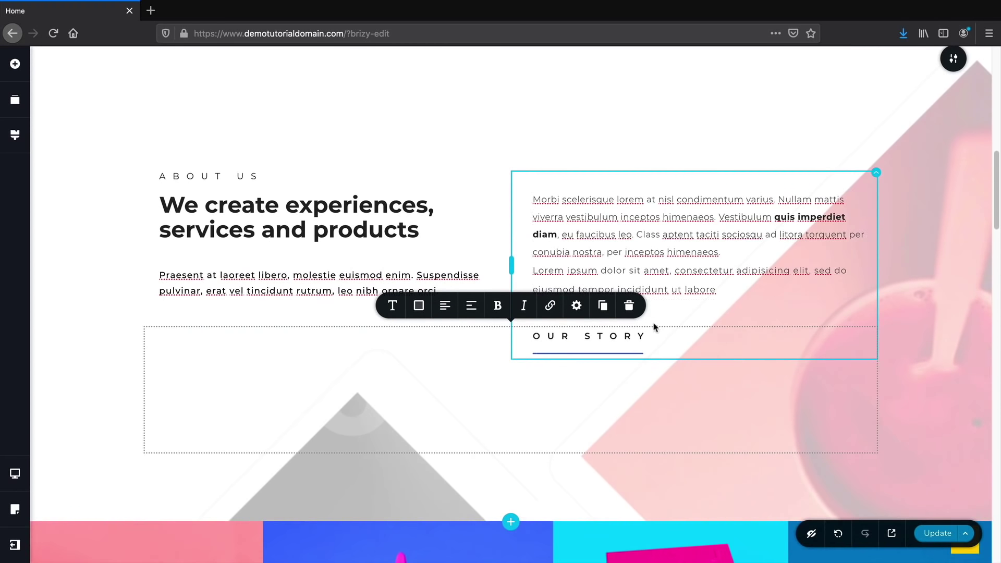
pyautogui.doubleClick(440, 372)
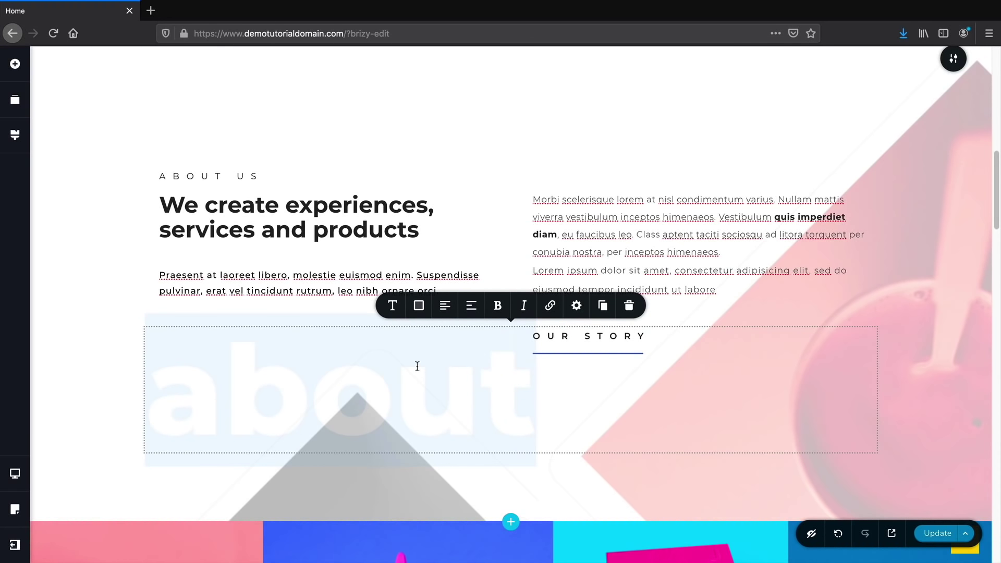
# Step: Set the 'about' text's positioning to Absolute
pyautogui.click(578, 308)
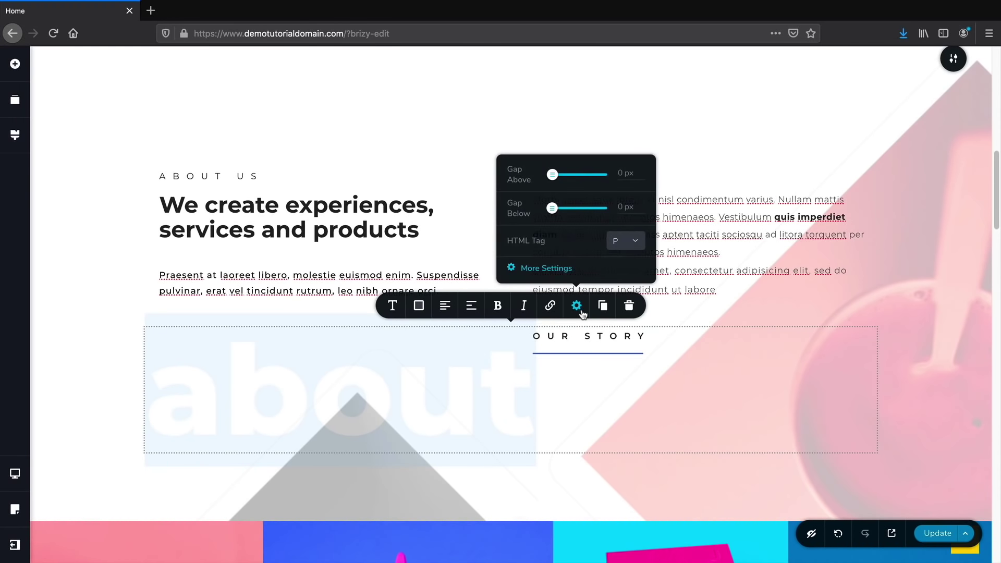
pyautogui.click(556, 269)
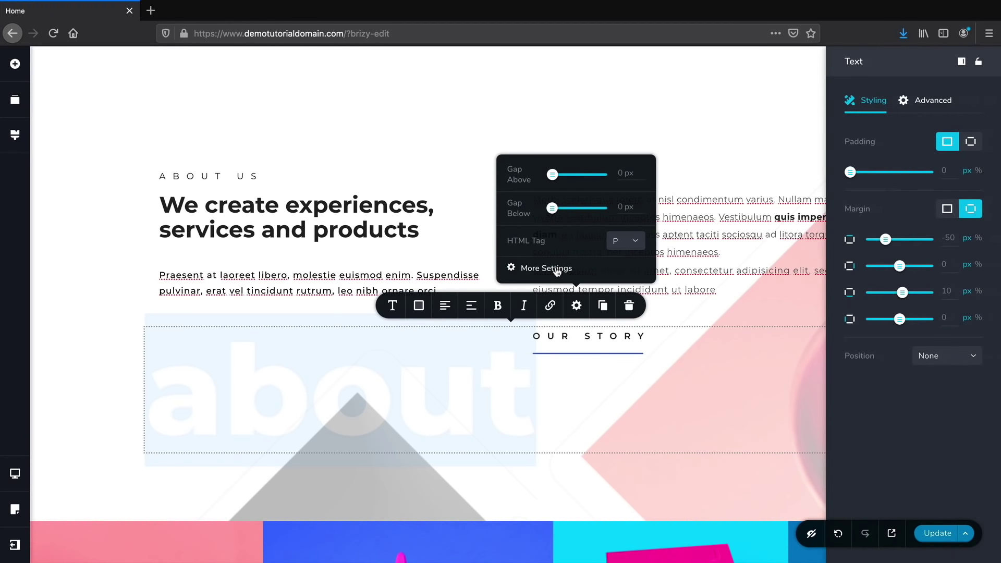
pyautogui.click(925, 356)
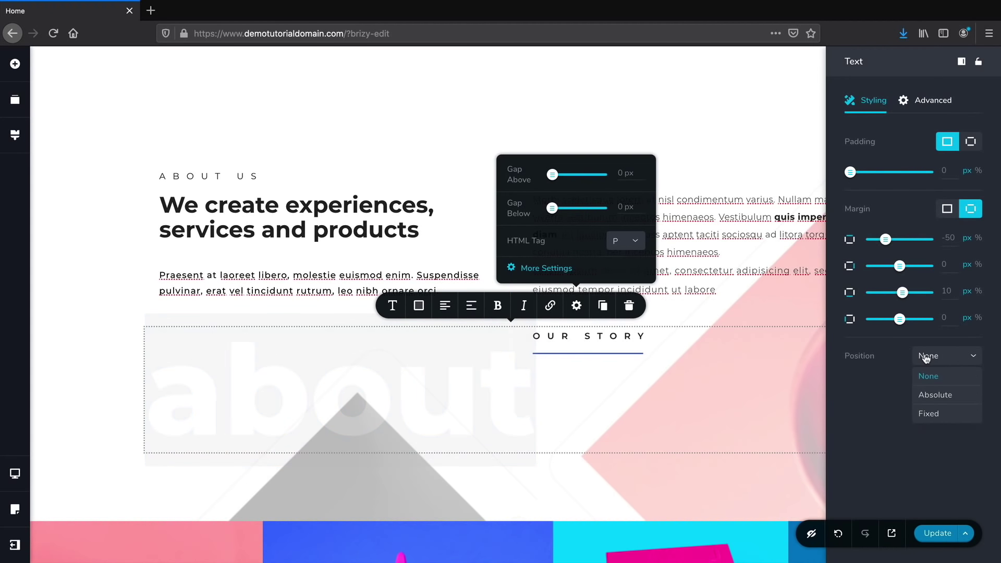
pyautogui.click(936, 395)
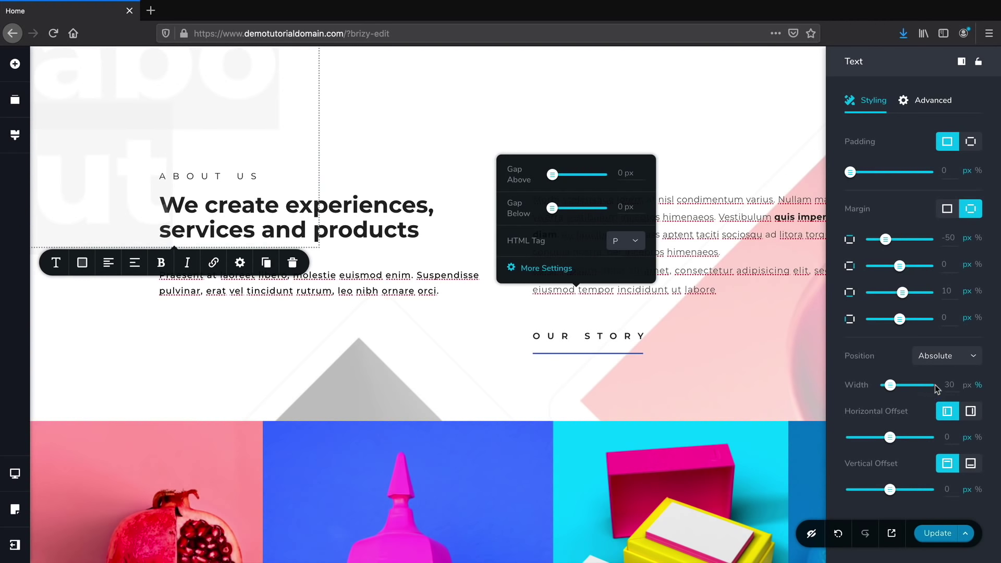
# Step: Change the underline beneath Our Story from blue to red
pyautogui.click(600, 339)
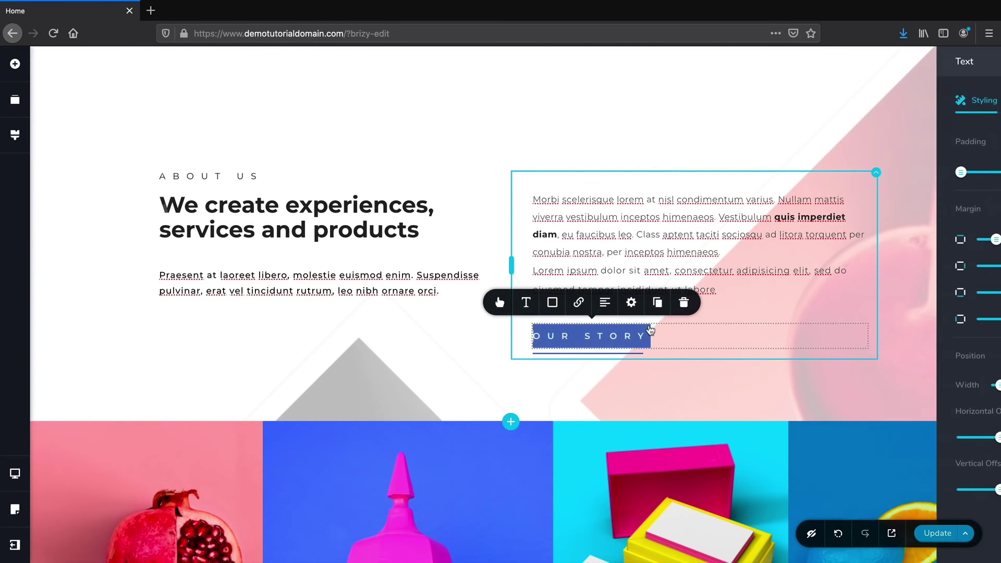
pyautogui.click(592, 355)
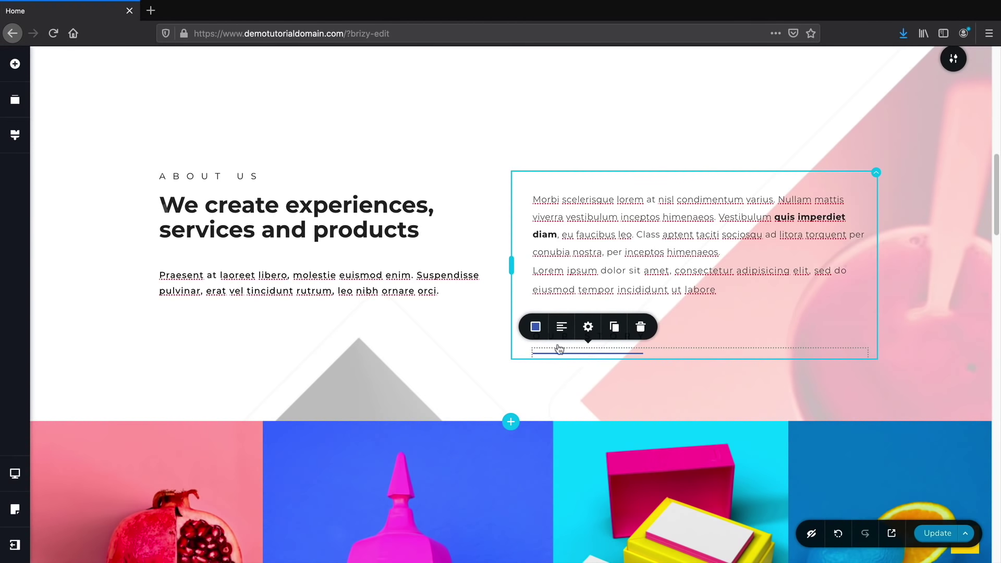
pyautogui.click(534, 327)
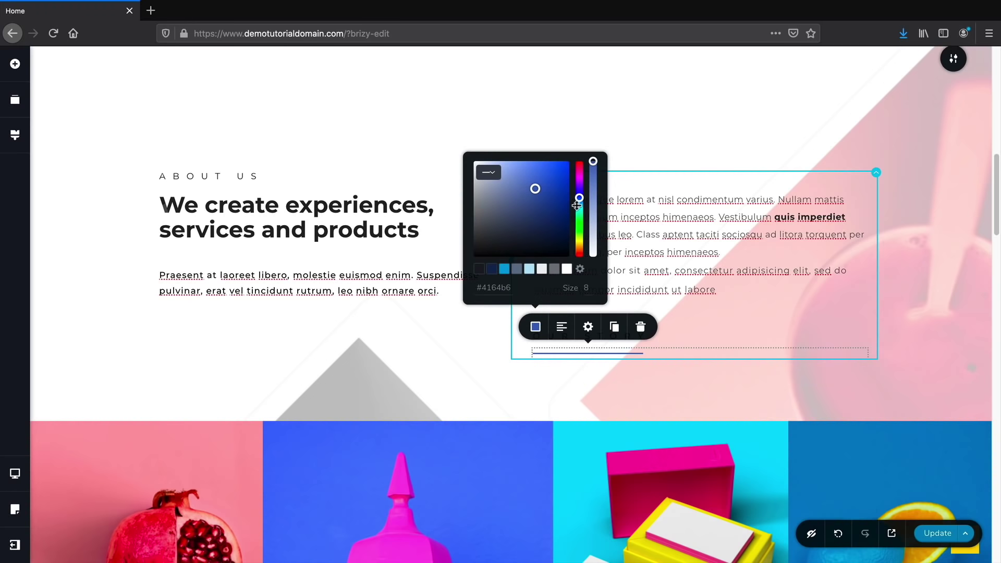
pyautogui.moveTo(578, 206); pyautogui.dragTo(578, 157)
pyautogui.click(683, 234)
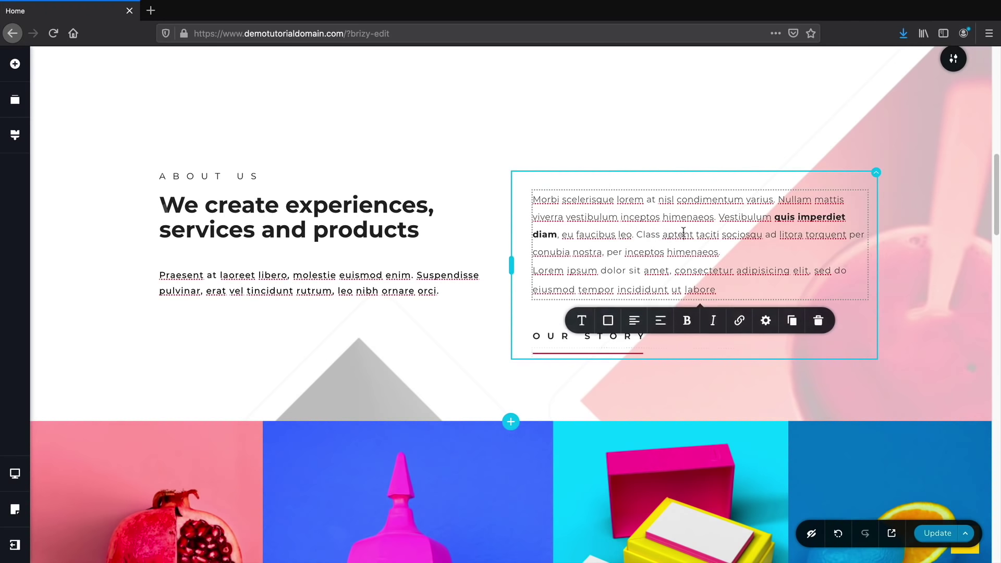
# Step: Reset the 'about' text's Position back to None
pyautogui.click(166, 125)
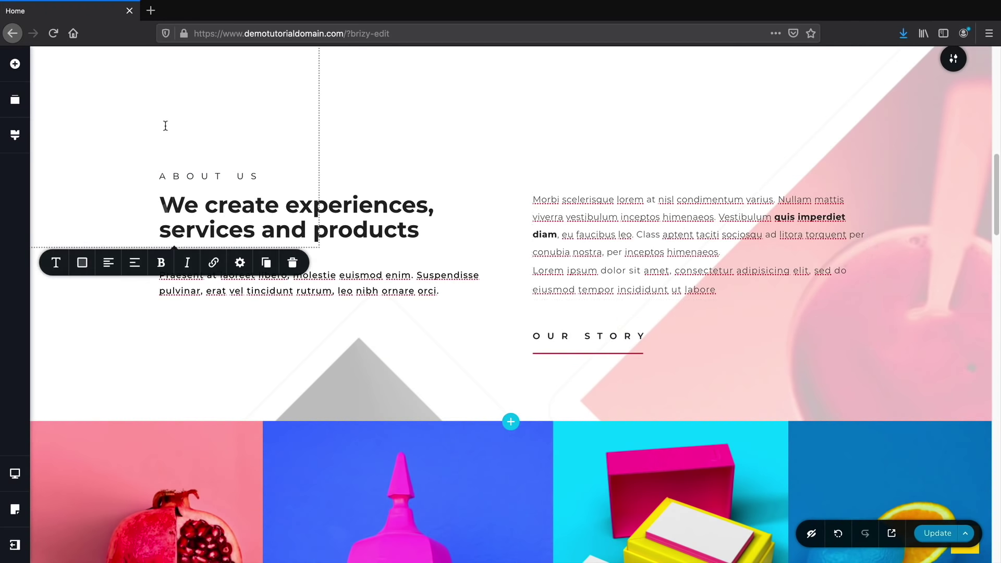
pyautogui.doubleClick(165, 126)
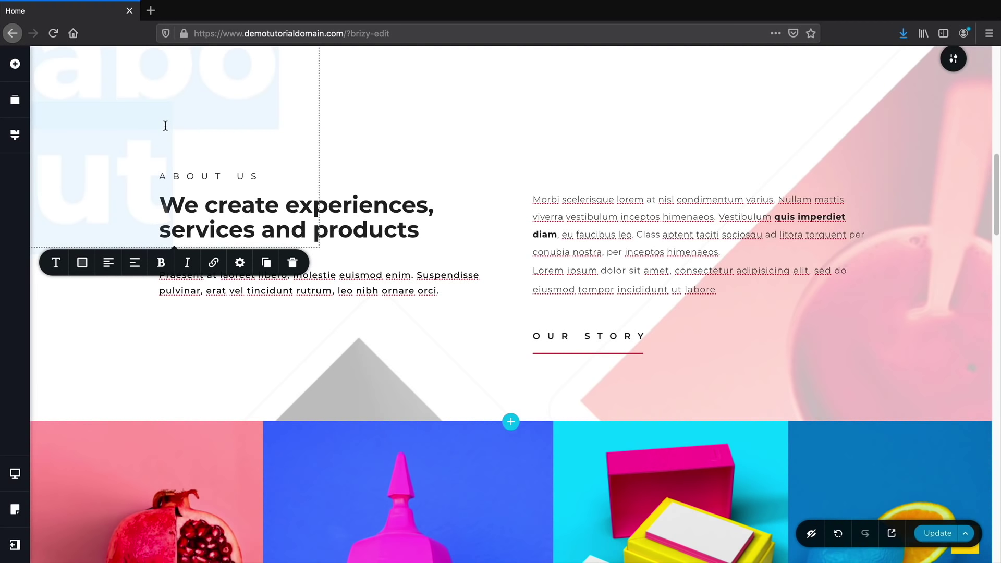
pyautogui.click(240, 262)
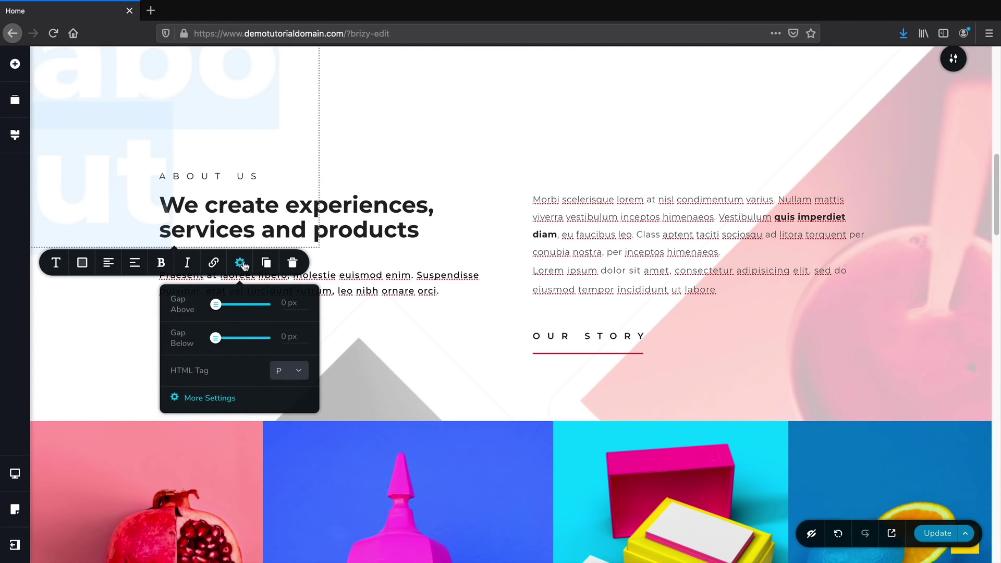
pyautogui.click(210, 397)
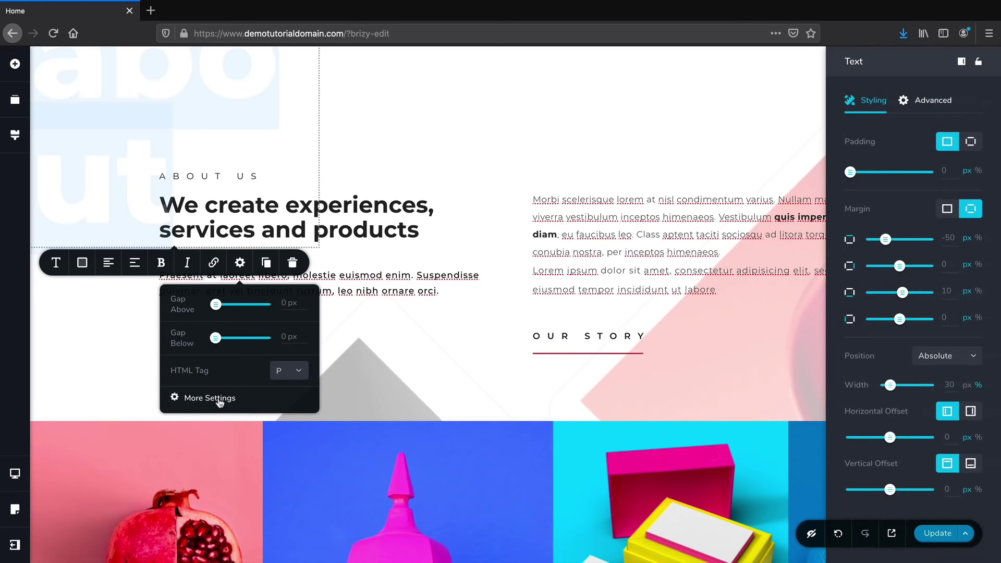
pyautogui.click(942, 357)
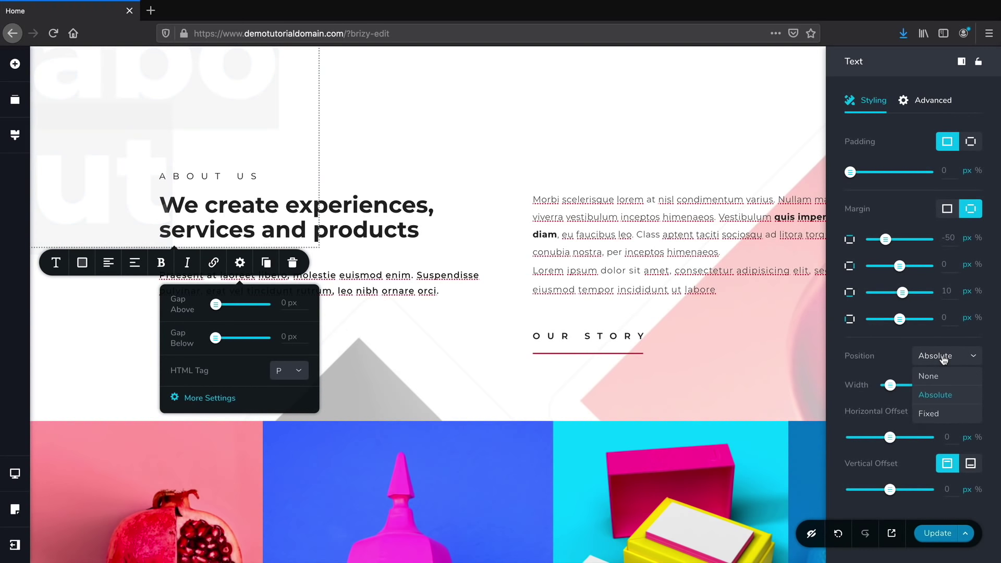
pyautogui.click(943, 378)
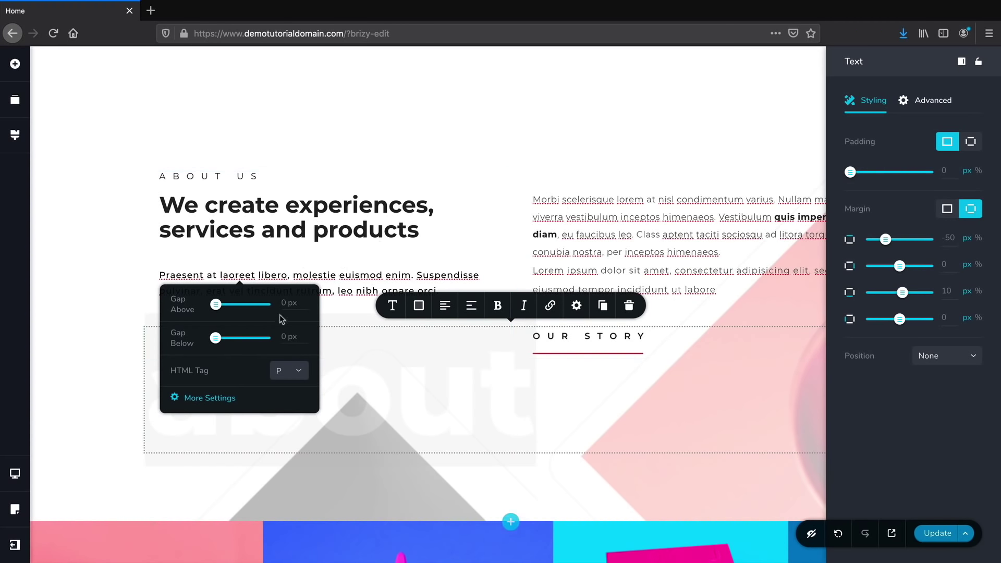
pyautogui.click(437, 396)
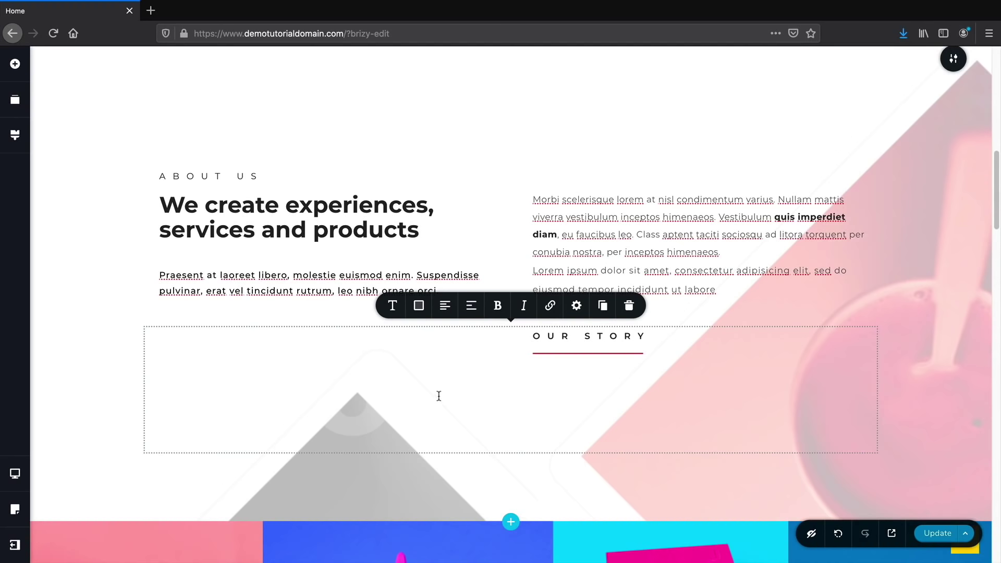
# Step: Make the oversized 'about' word grey (#73777F)
pyautogui.doubleClick(438, 396)
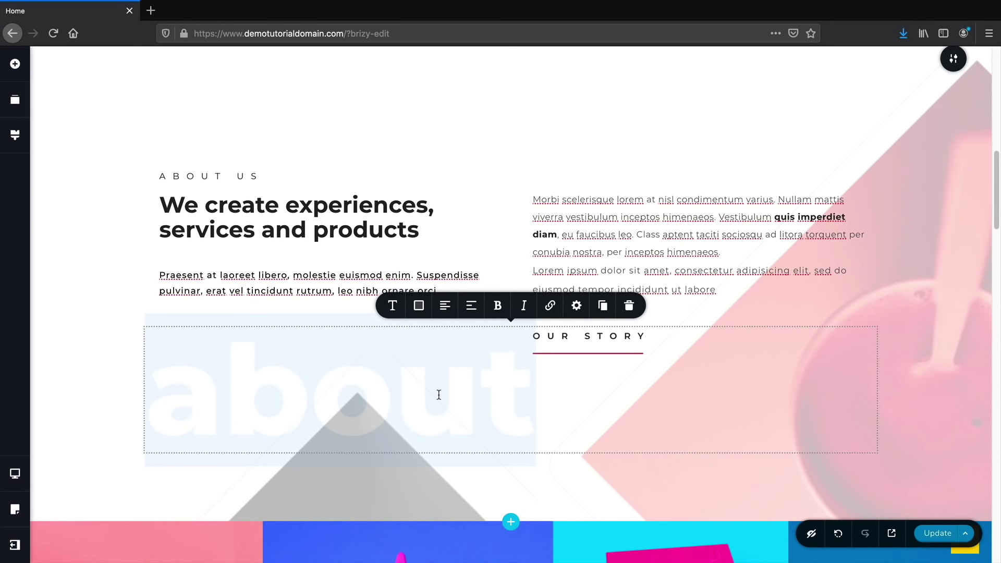
pyautogui.click(420, 306)
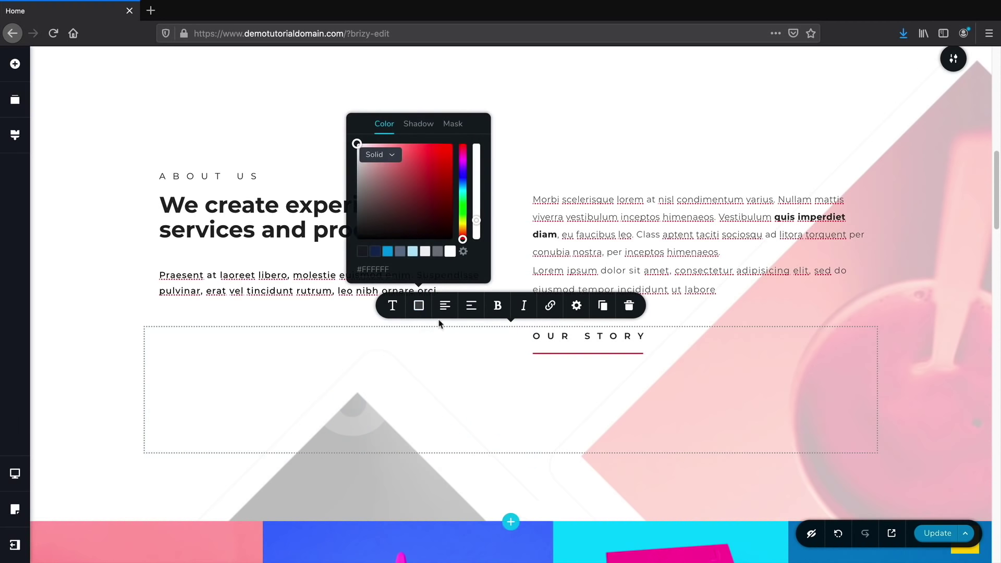
pyautogui.click(439, 253)
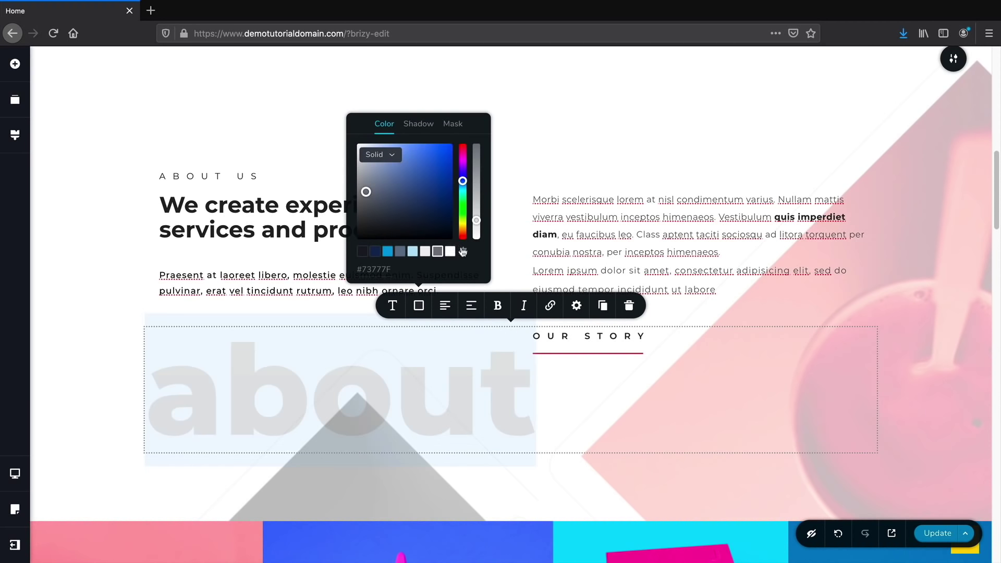
pyautogui.click(589, 252)
pyautogui.scroll(1, 474, 329)
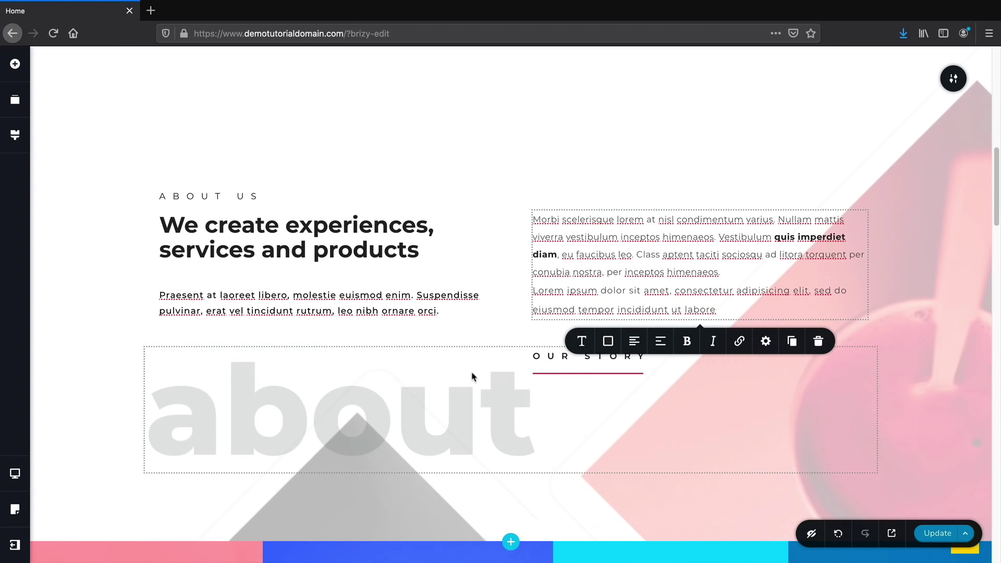
pyautogui.scroll(-1, 542, 373)
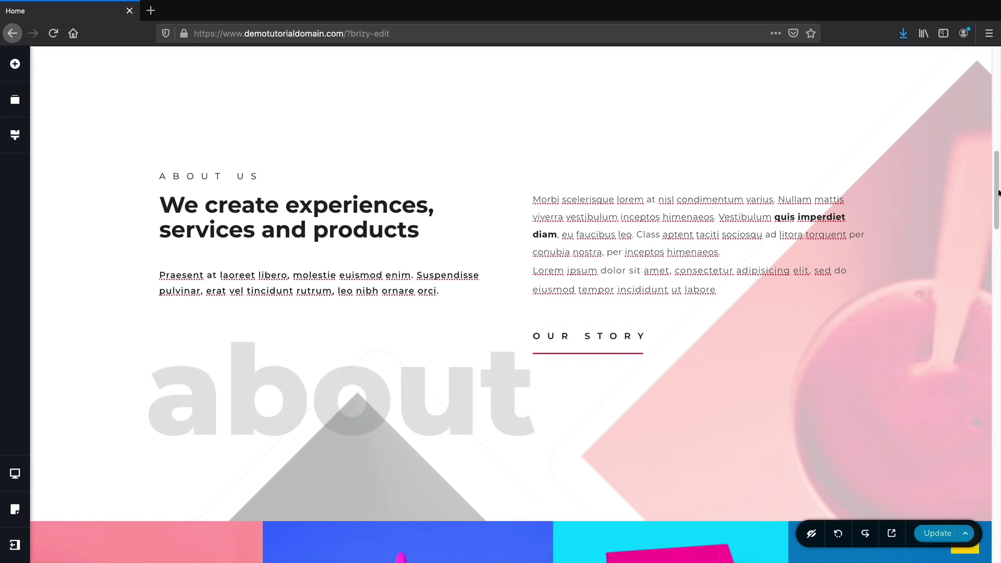
# Step: Delete the image gallery section below About Us
pyautogui.moveTo(997, 195); pyautogui.dragTo(999, 268)
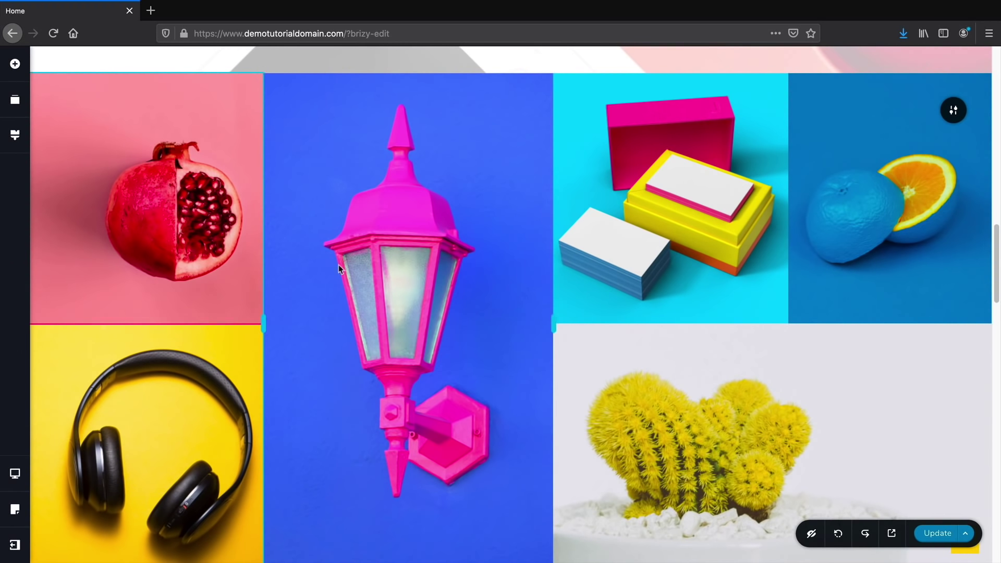
pyautogui.click(954, 111)
pyautogui.click(955, 114)
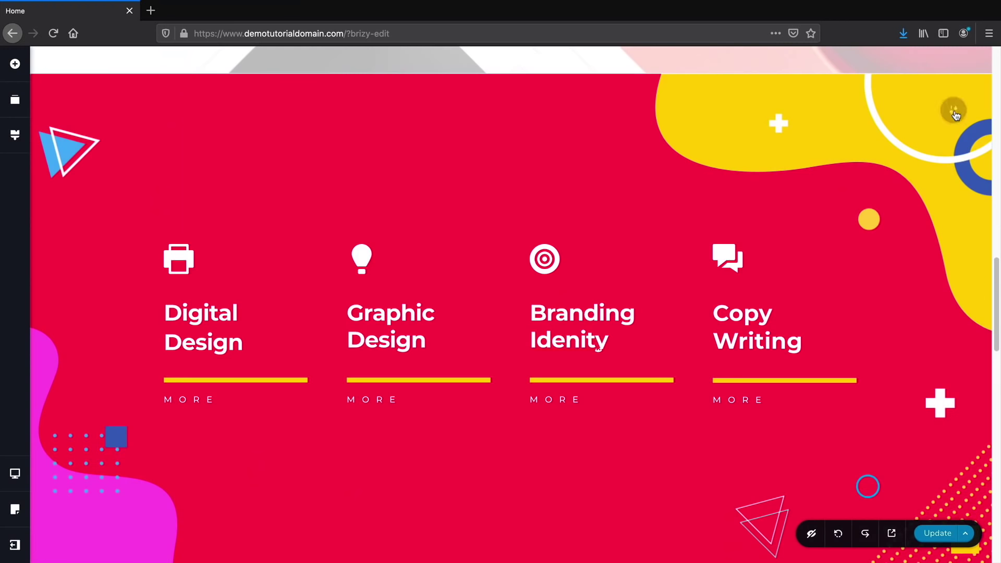
# Step: Open the ready-made blocks library from the add-section button below About Us
pyautogui.scroll(-1, 892, 264)
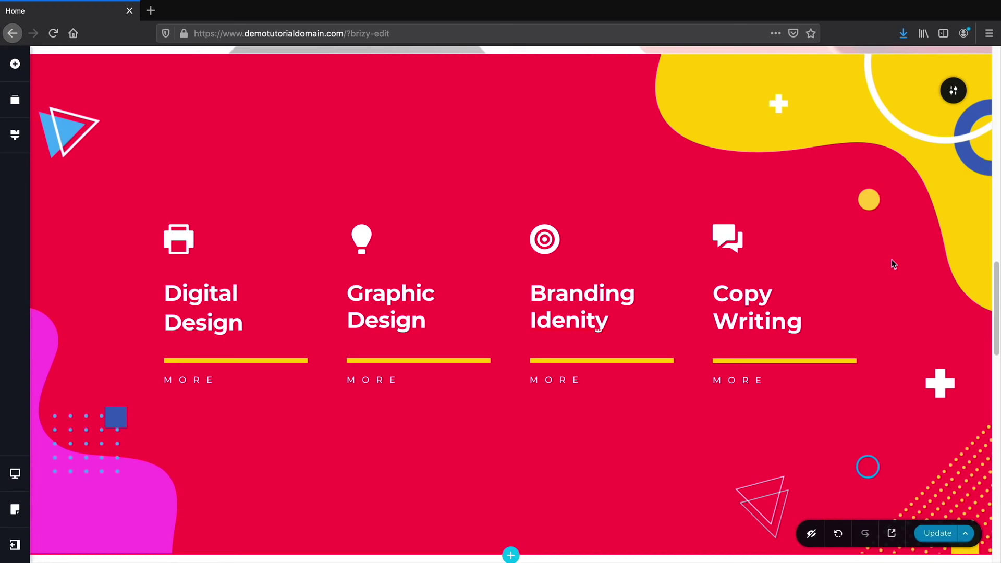
pyautogui.scroll(5, 892, 258)
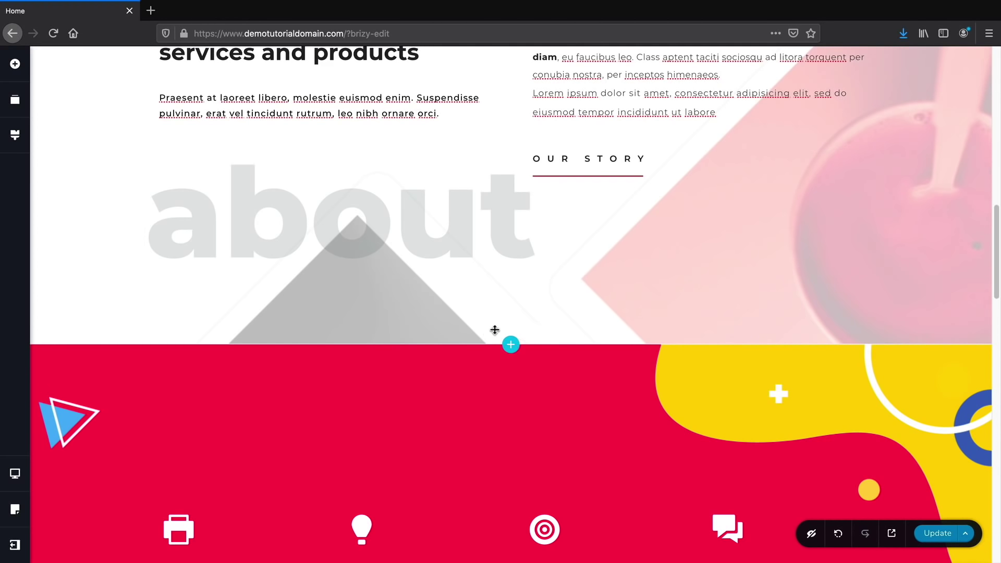
pyautogui.moveTo(496, 332)
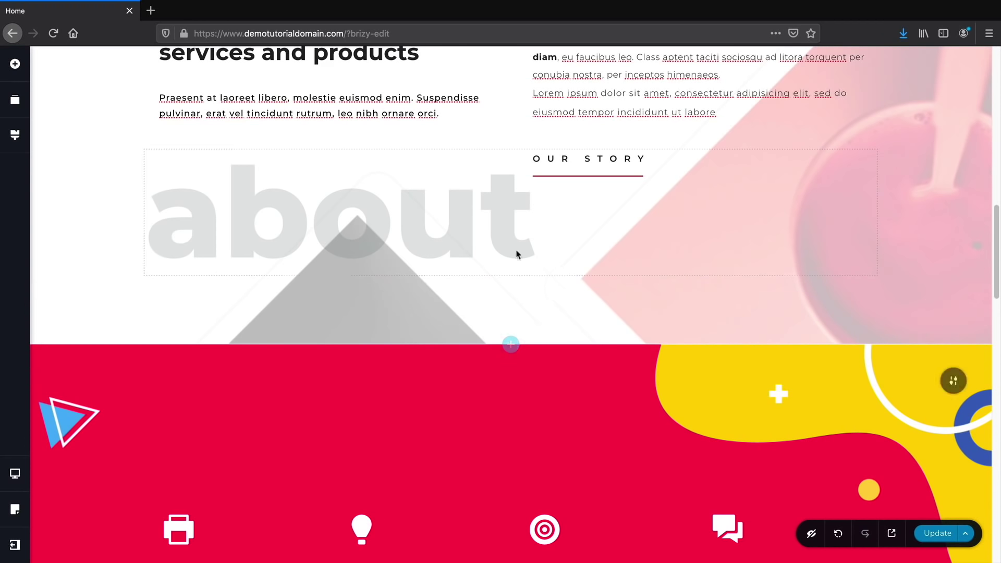
pyautogui.click(510, 345)
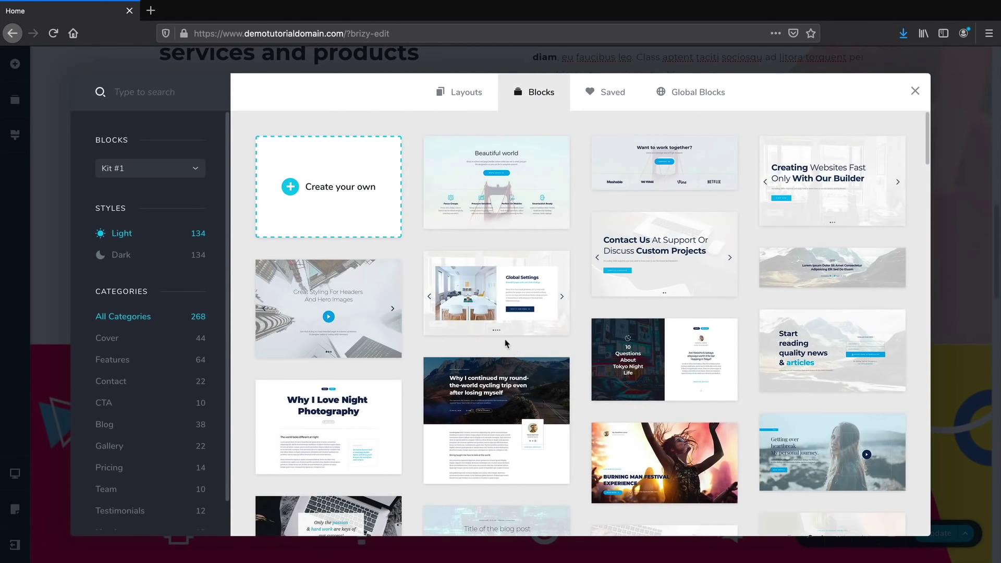
# Step: Browse Kit #1 blocks and insert the Our Office block below About Us
pyautogui.click(162, 176)
pyautogui.click(139, 187)
pyautogui.moveTo(926, 159); pyautogui.dragTo(929, 307)
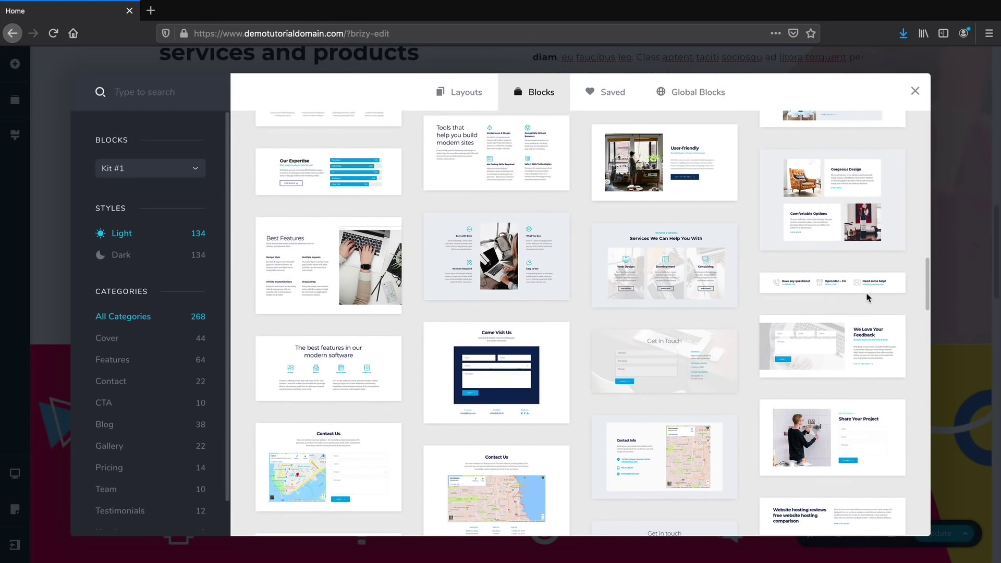
pyautogui.scroll(-1, 817, 314)
pyautogui.scroll(-6, 816, 314)
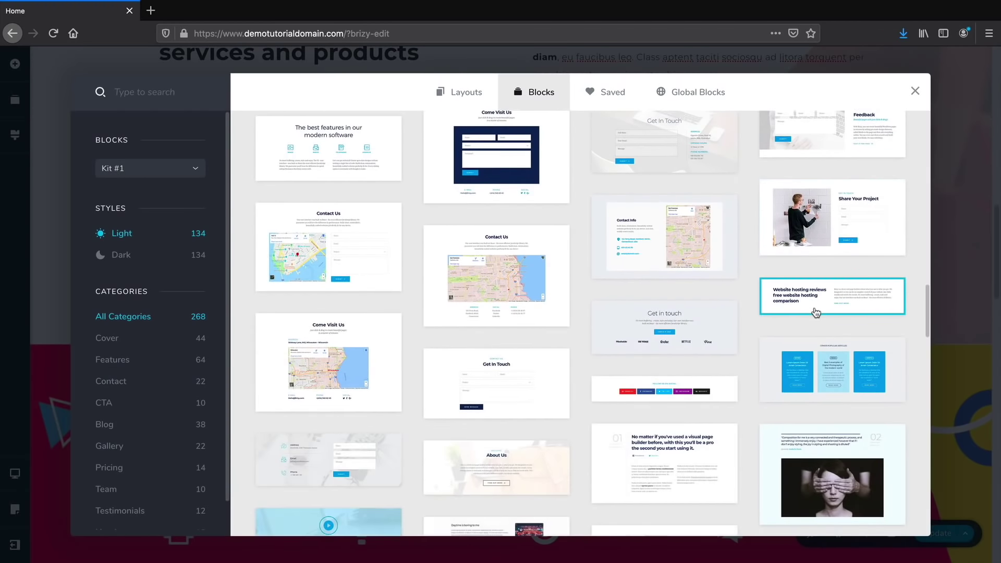
pyautogui.scroll(-8, 816, 312)
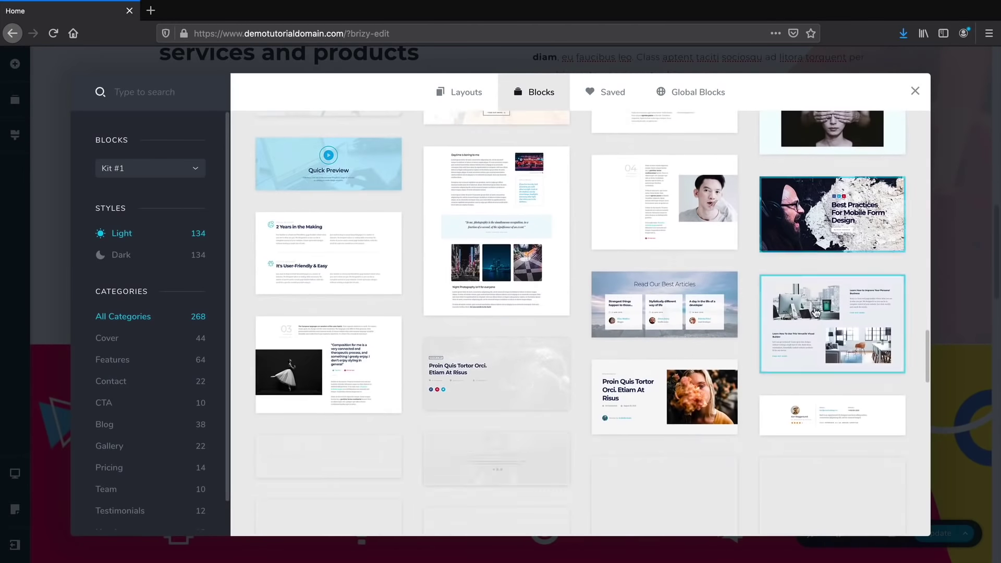
pyautogui.scroll(-4, 816, 312)
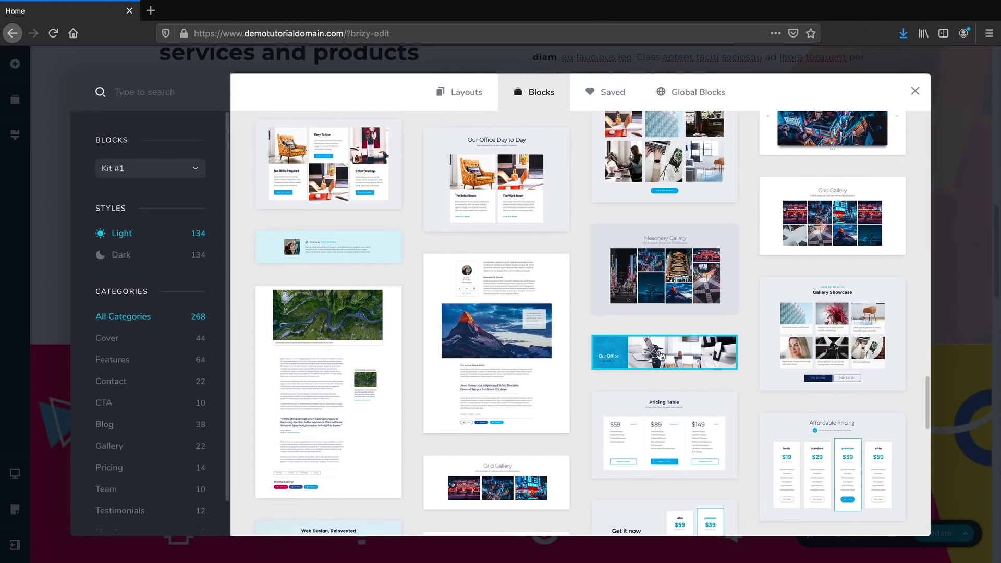
pyautogui.scroll(-1, 623, 345)
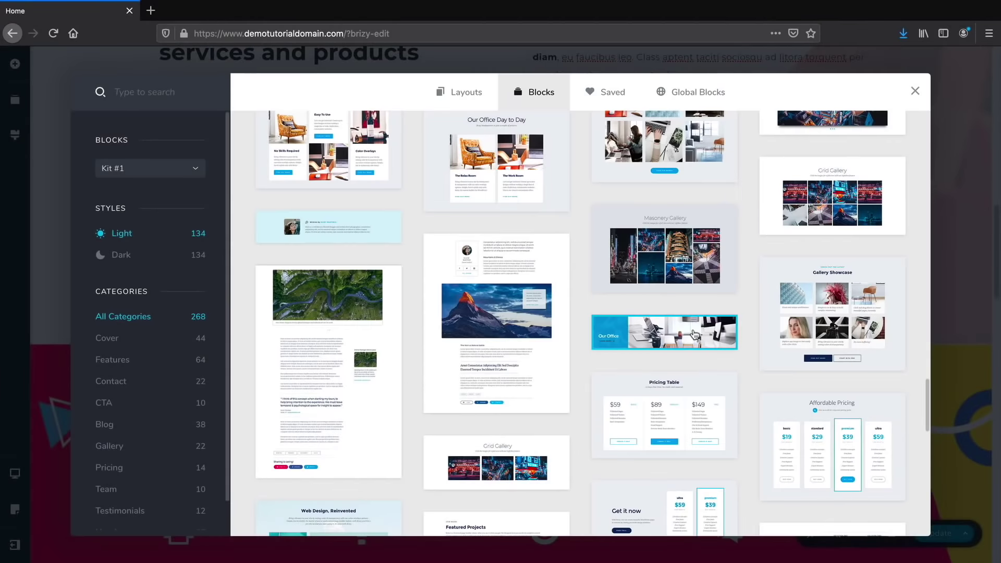
pyautogui.click(651, 334)
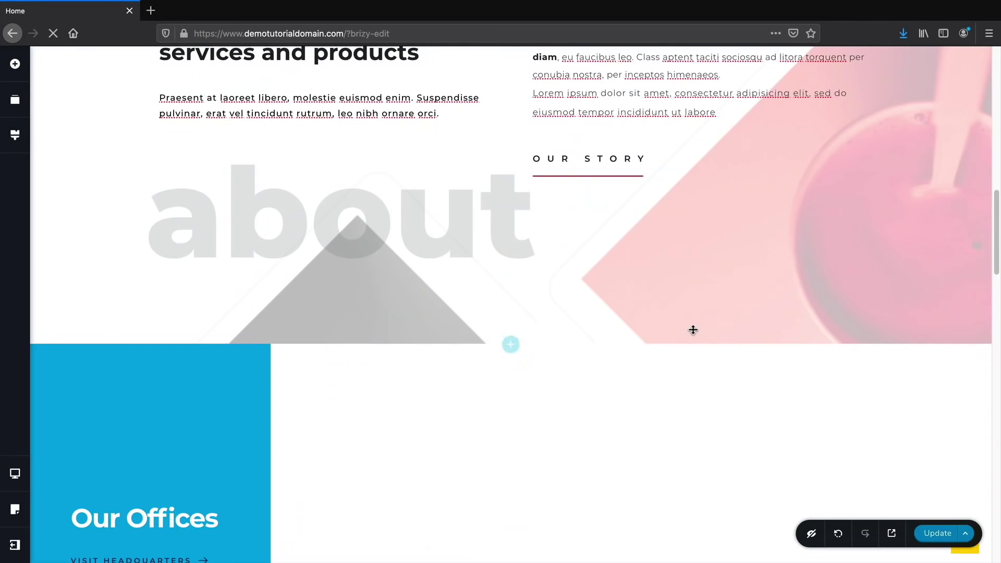
# Step: Change the Our Offices column's overlay from blue to dark grey
pyautogui.scroll(-3, 692, 329)
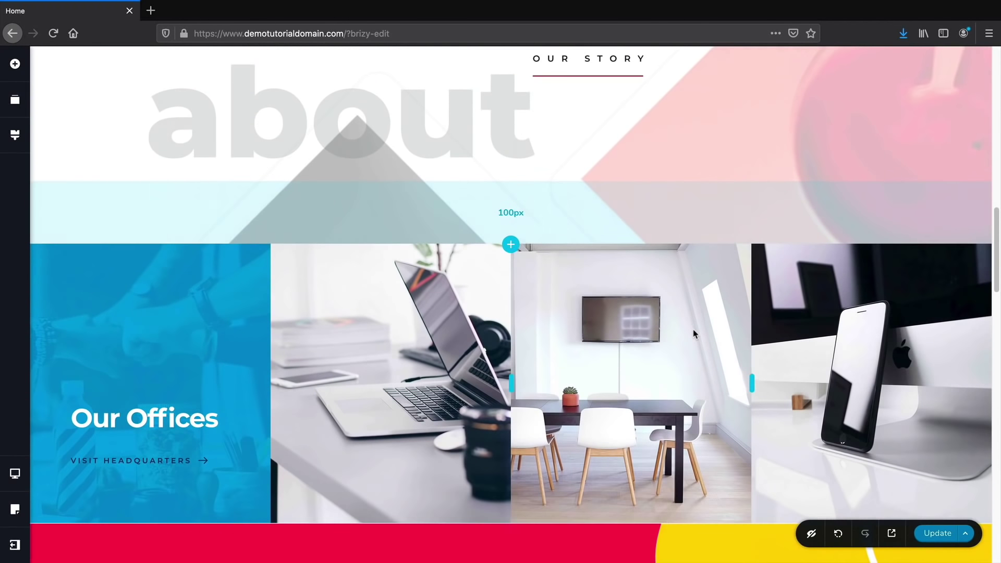
pyautogui.scroll(1, 634, 322)
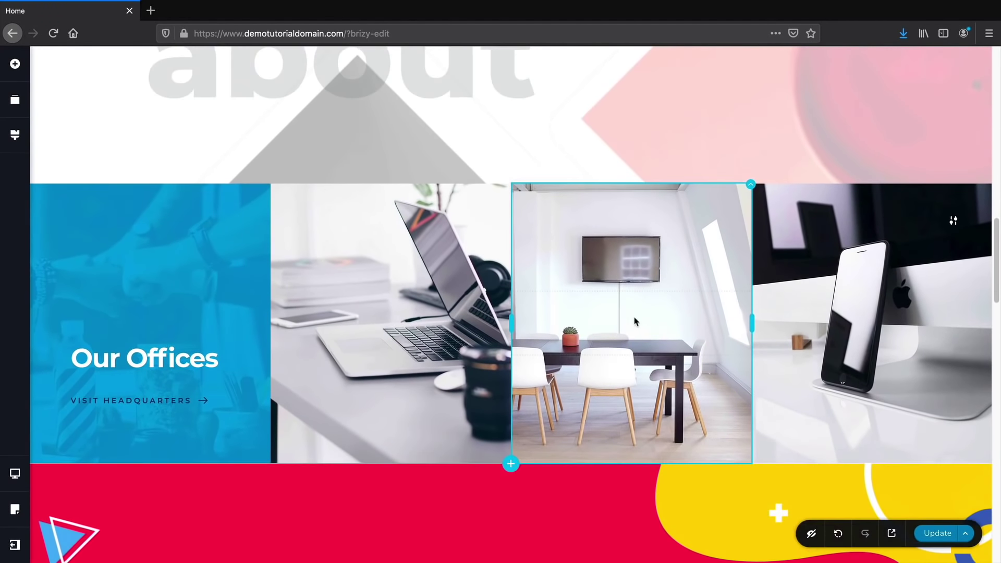
pyautogui.click(223, 264)
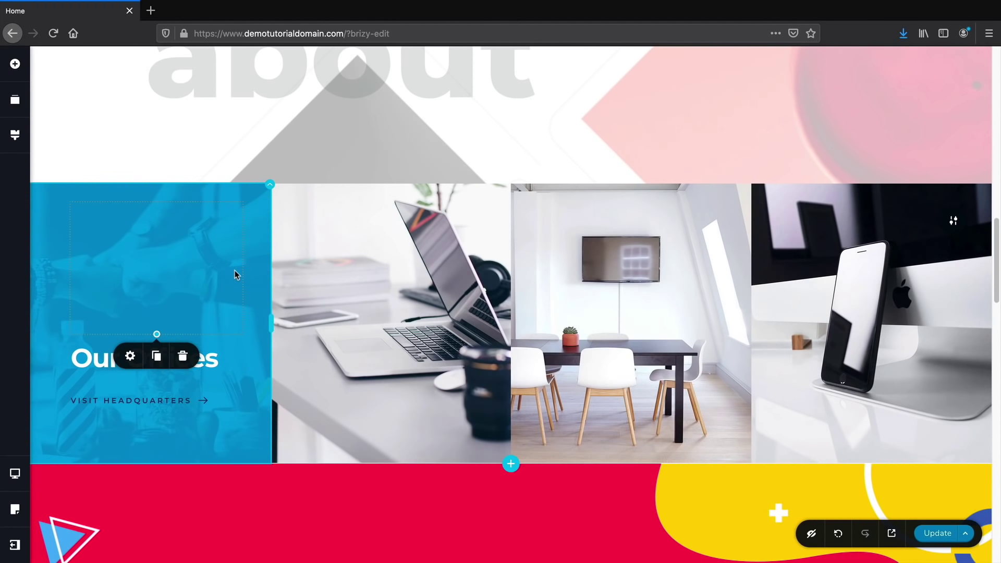
pyautogui.click(269, 185)
pyautogui.click(218, 215)
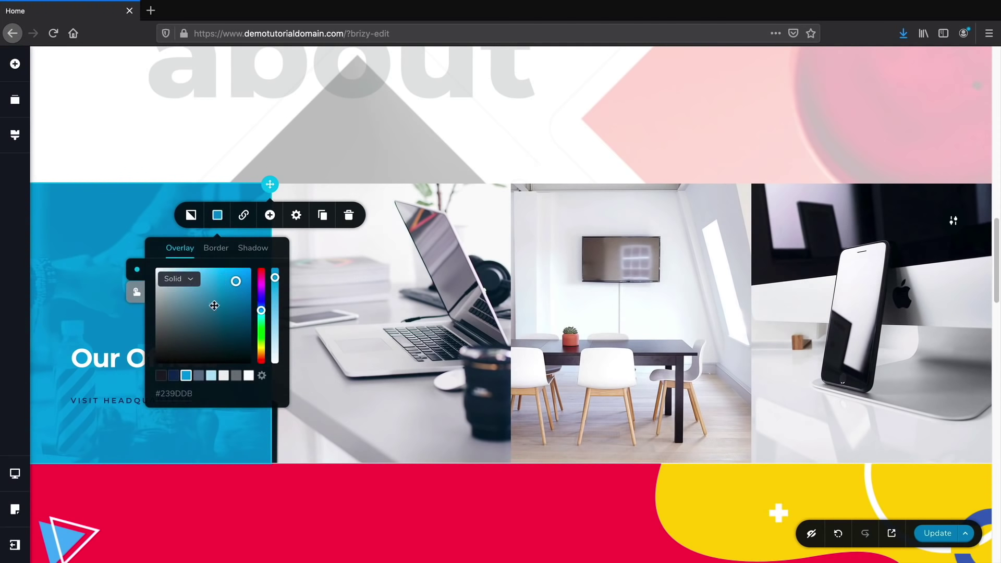
pyautogui.click(162, 375)
pyautogui.click(115, 233)
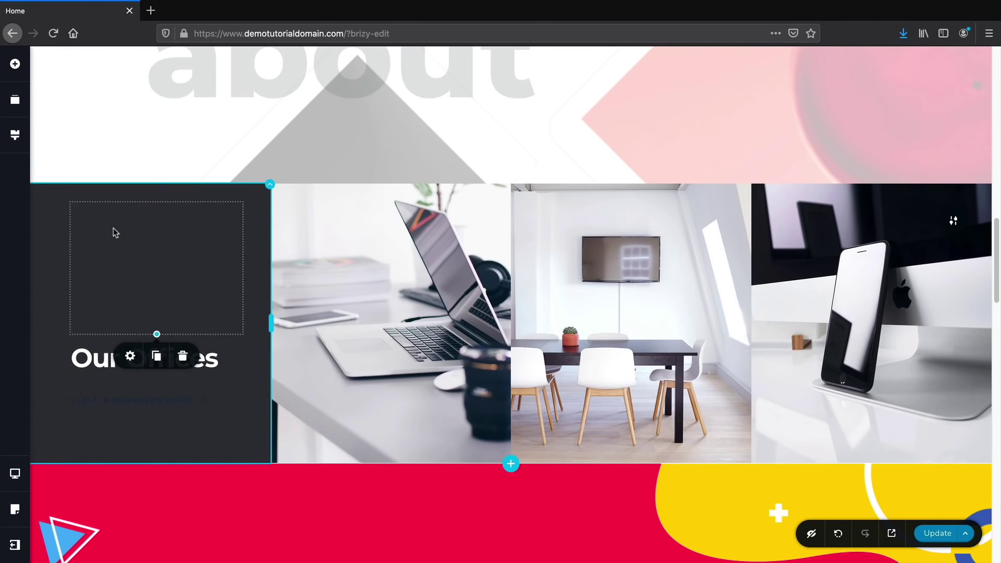
# Step: Make the VISIT HEADQUARTERS button text white
pyautogui.click(269, 186)
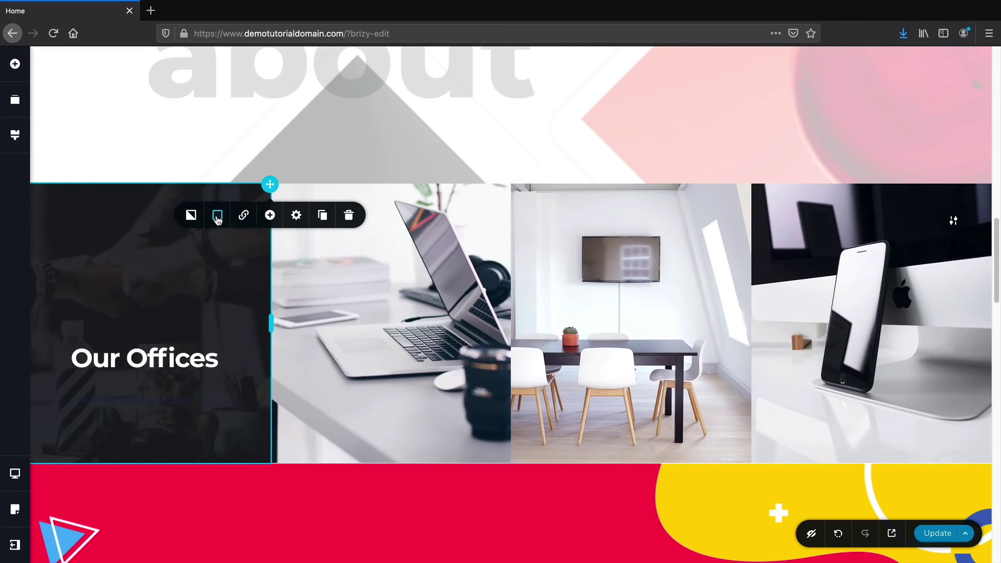
pyautogui.click(156, 401)
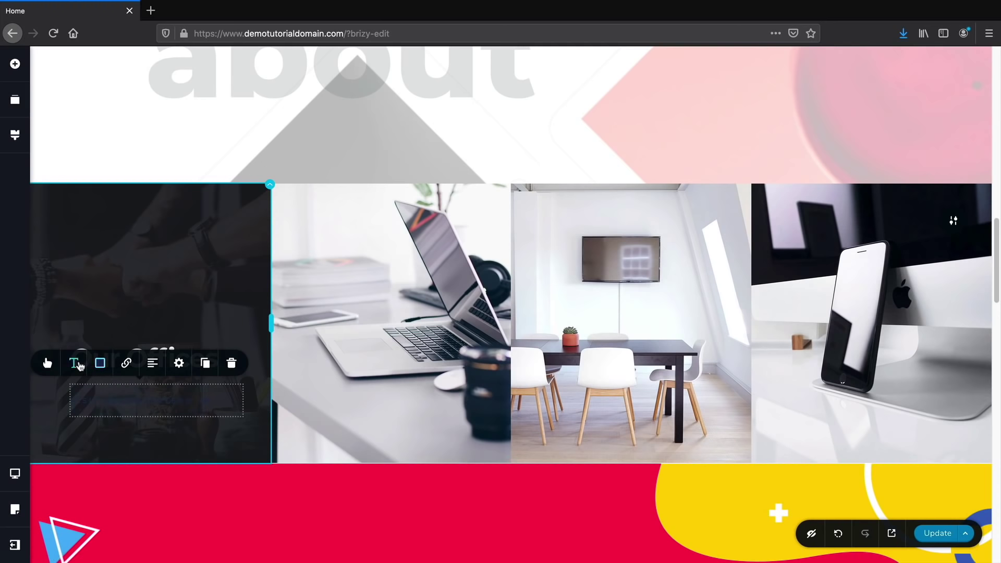
pyautogui.click(100, 365)
pyautogui.click(76, 182)
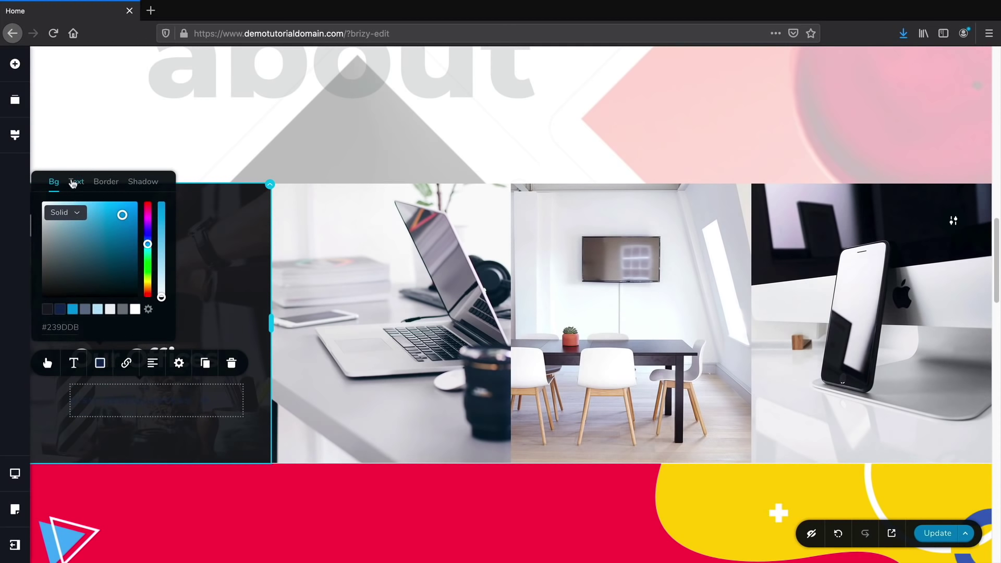
pyautogui.click(135, 309)
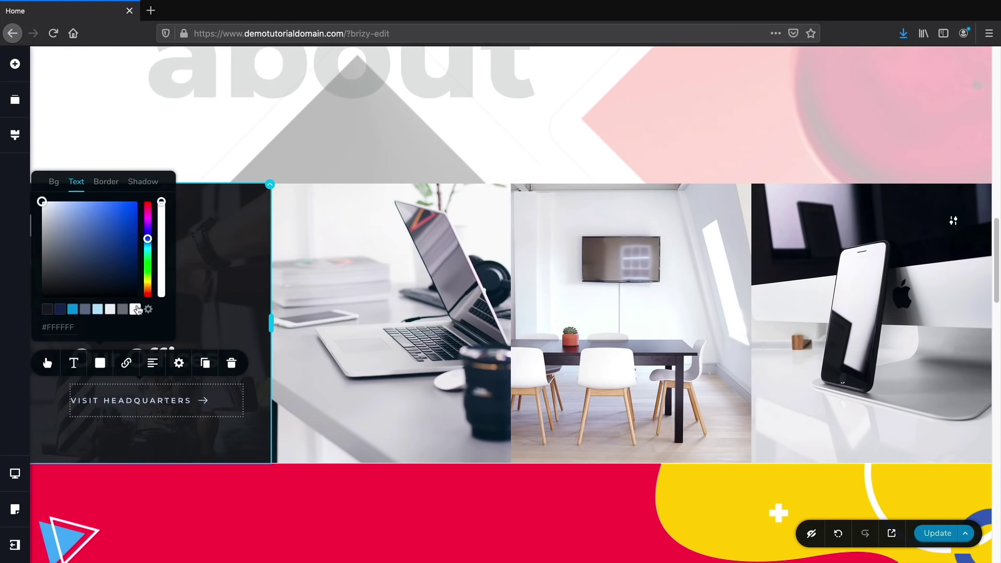
pyautogui.click(217, 257)
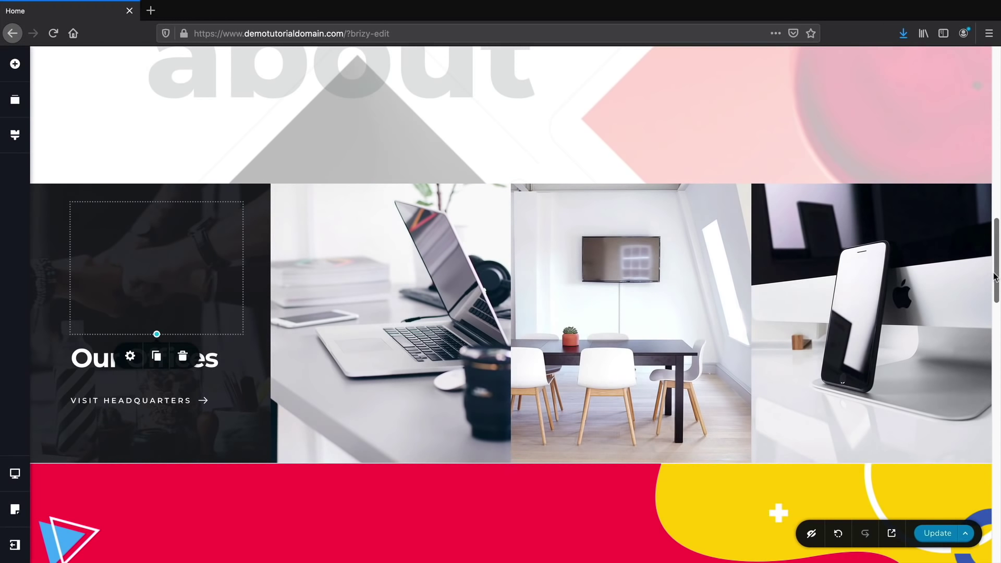
pyautogui.moveTo(997, 279)
pyautogui.mouseDown()
pyautogui.moveTo(997, 203)
pyautogui.moveTo(997, 287)
pyautogui.mouseUp()
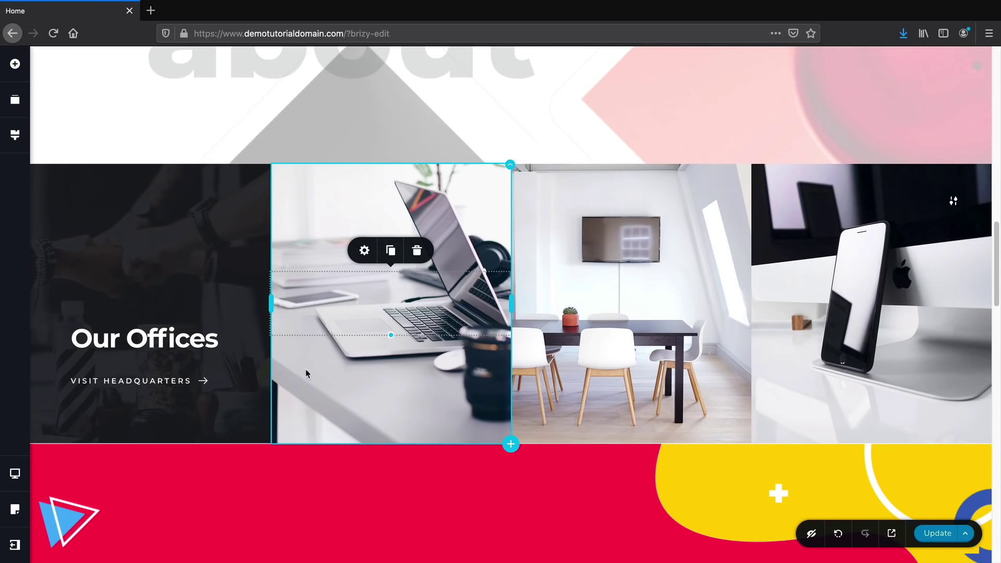
# Step: Shift the laptop column's background image focal point slightly right and down
pyautogui.click(15, 63)
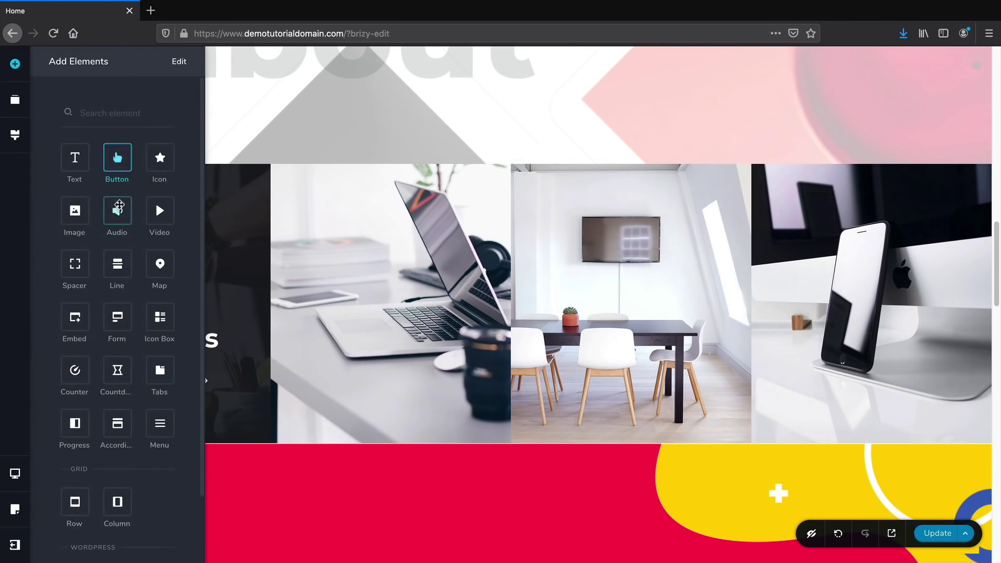
pyautogui.click(326, 258)
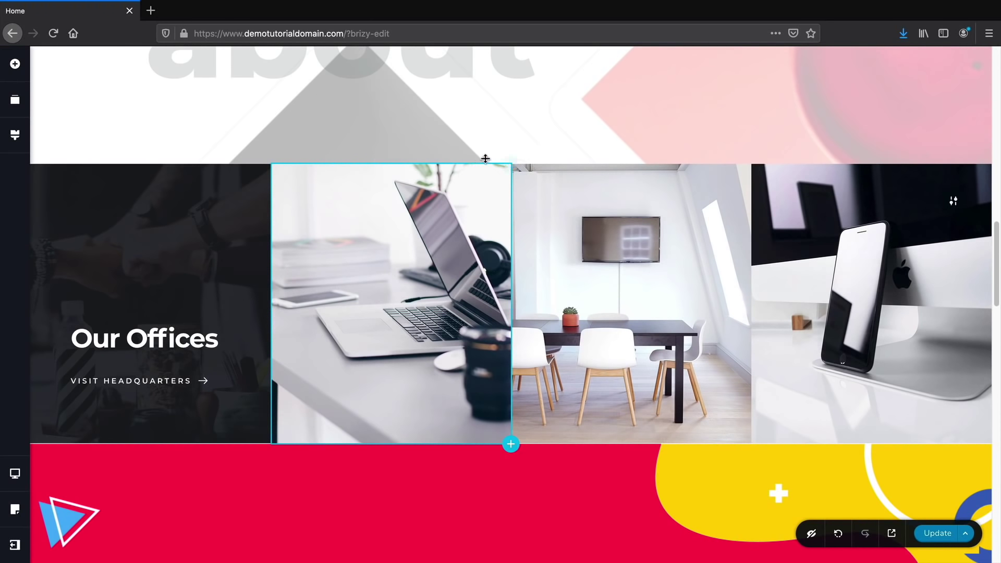
pyautogui.click(510, 168)
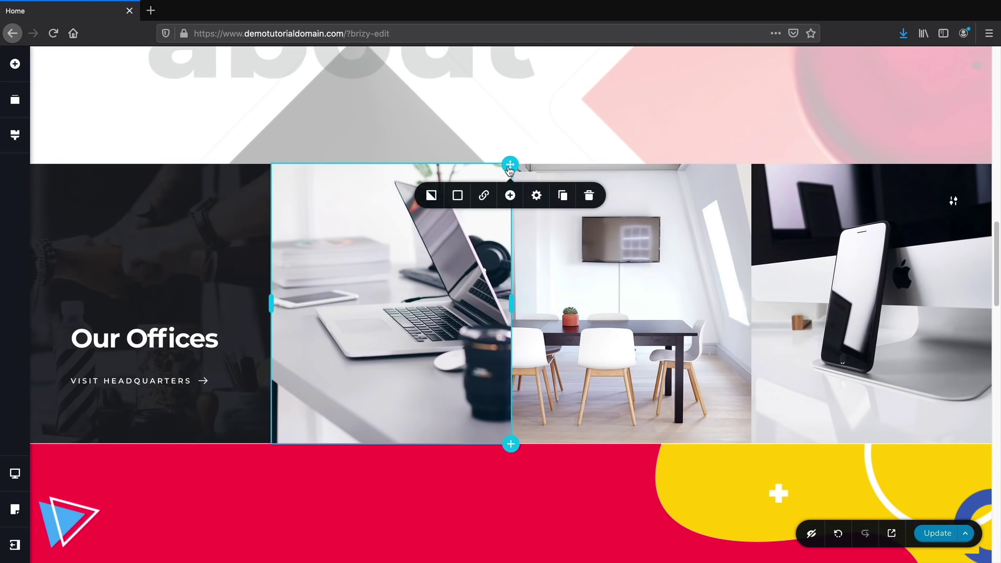
pyautogui.click(458, 196)
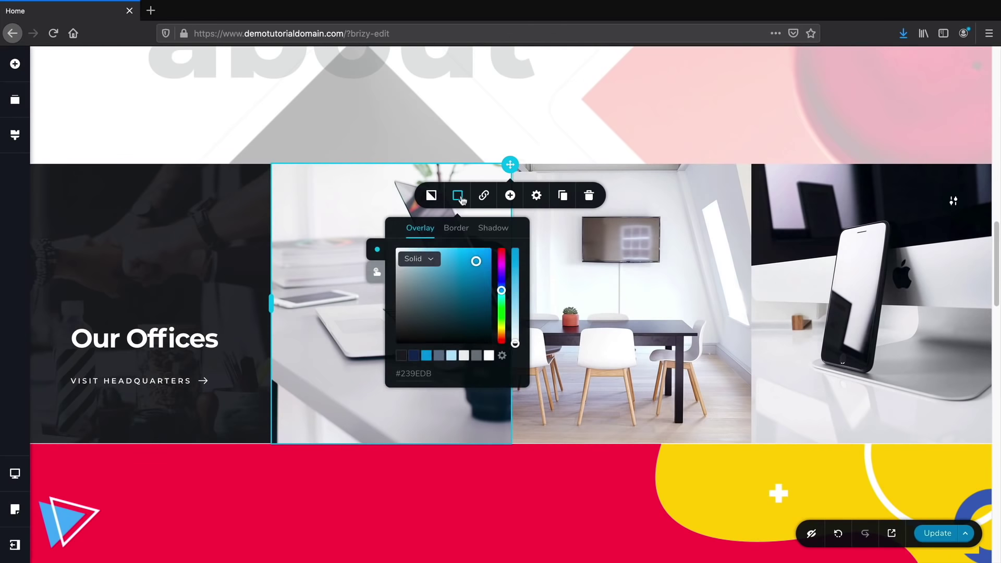
pyautogui.click(431, 195)
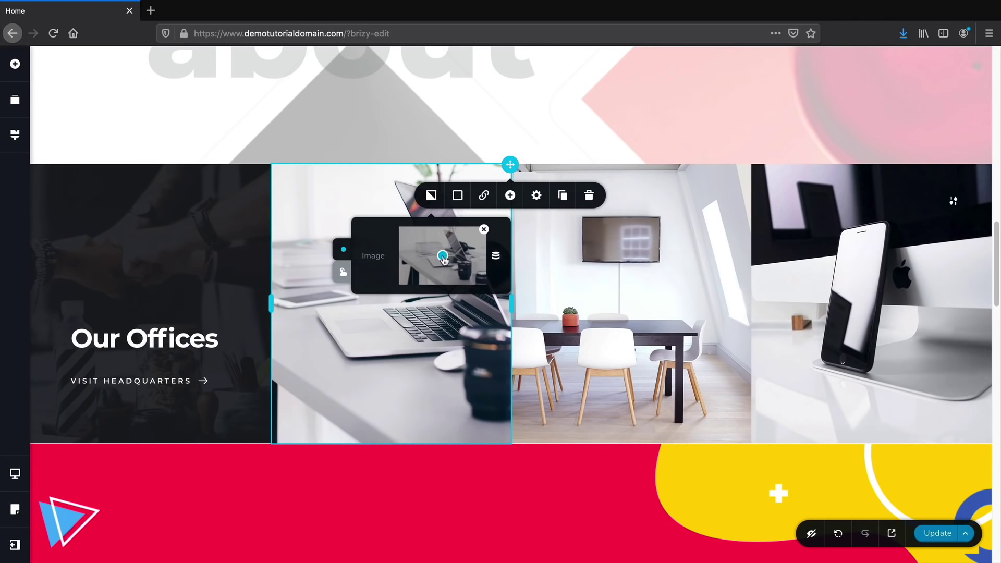
pyautogui.moveTo(443, 257); pyautogui.dragTo(446, 260)
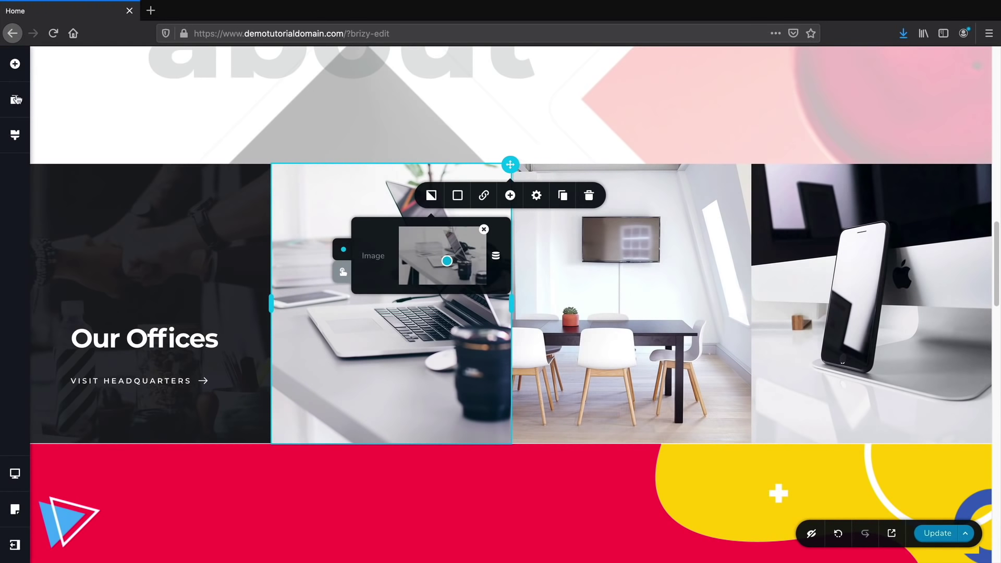
pyautogui.click(15, 64)
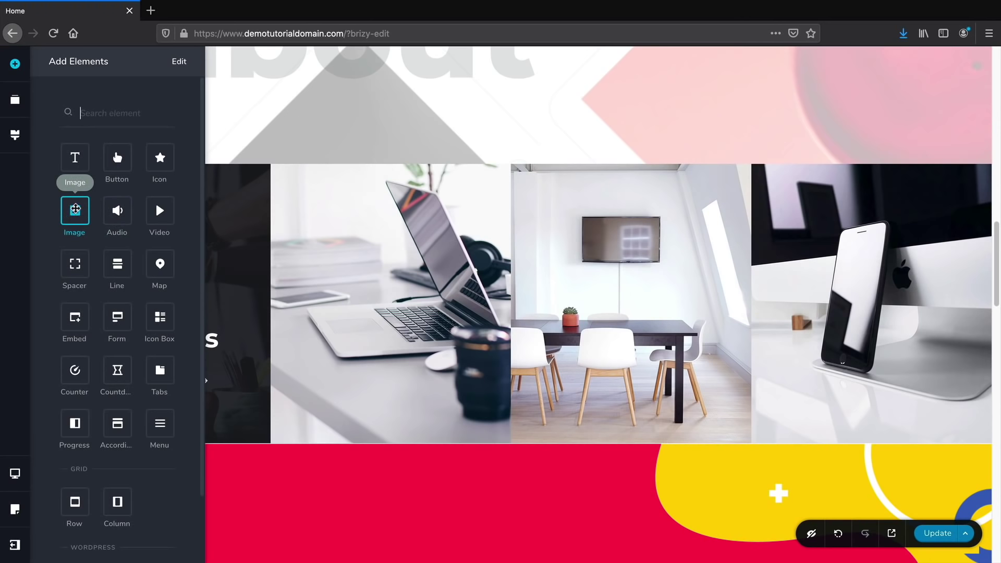
pyautogui.click(417, 278)
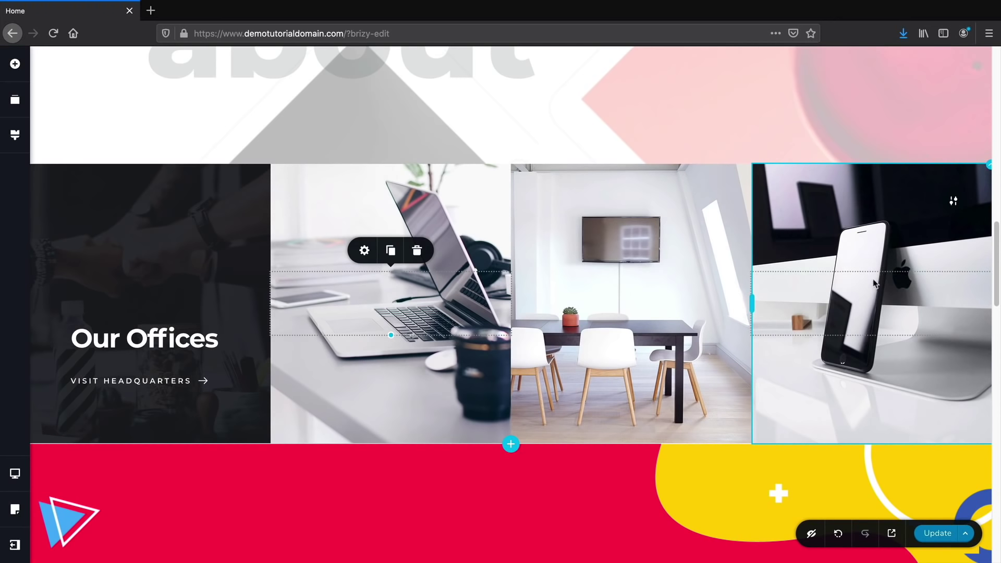
# Step: Add a Lottie animation to the phone column, delete it, then switch to the Brizy Settings tab
pyautogui.click(14, 63)
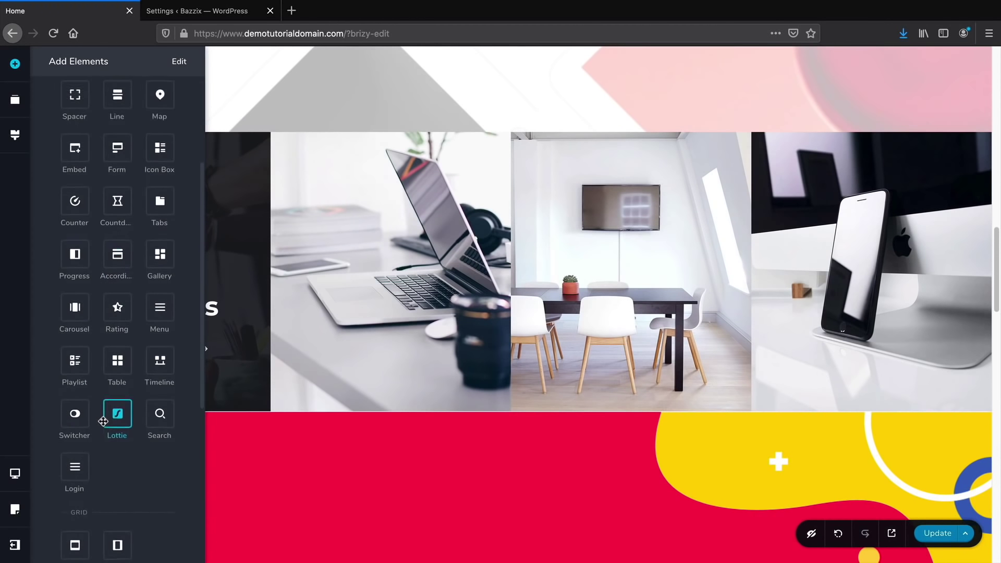
pyautogui.scroll(-1, 105, 412)
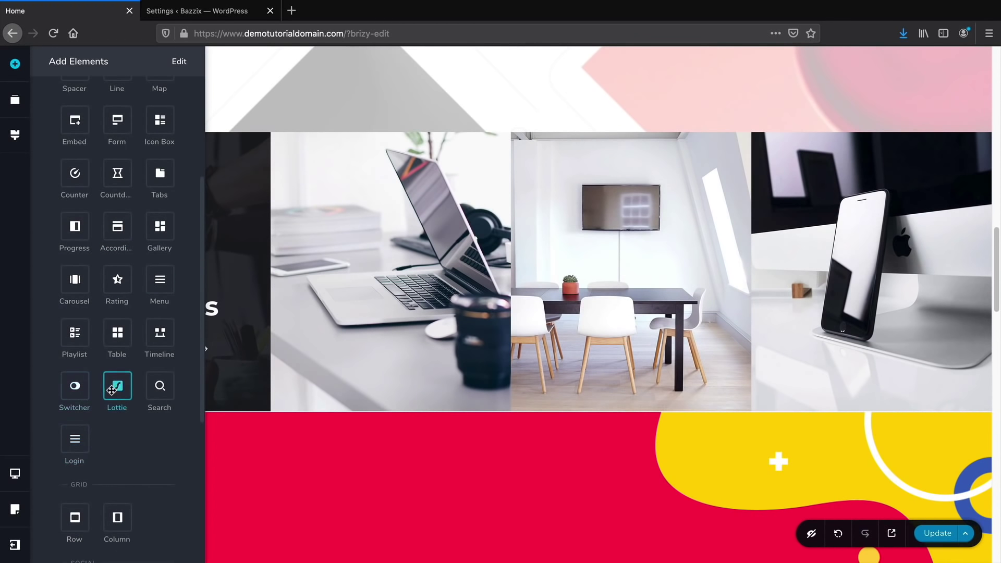
pyautogui.moveTo(112, 389); pyautogui.dragTo(865, 290)
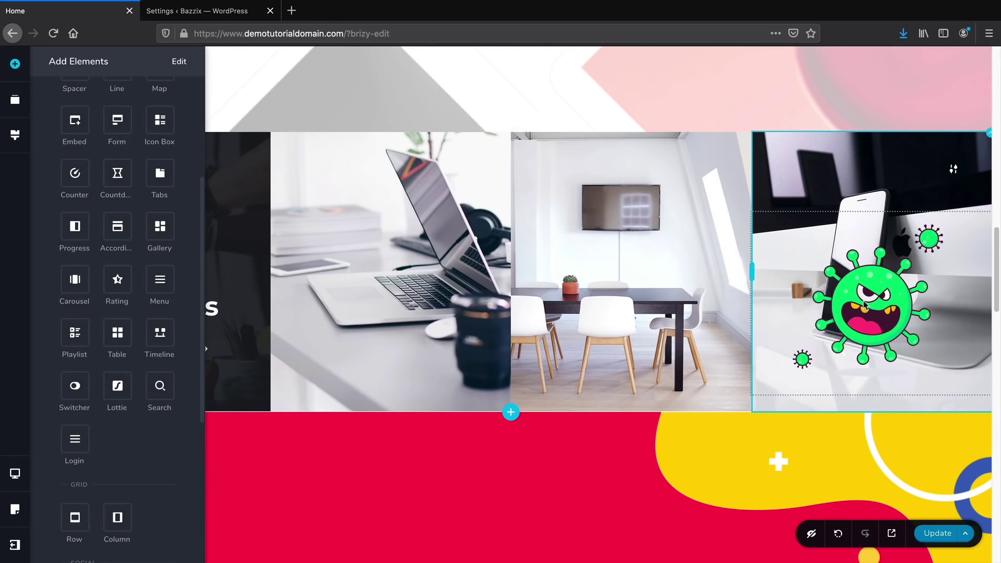
pyautogui.rightClick(864, 306)
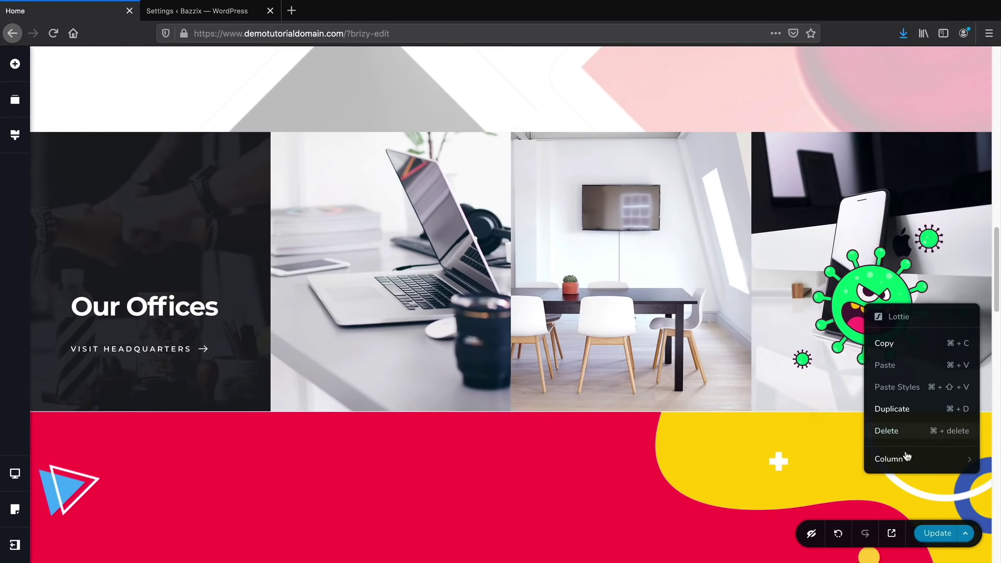
pyautogui.click(882, 431)
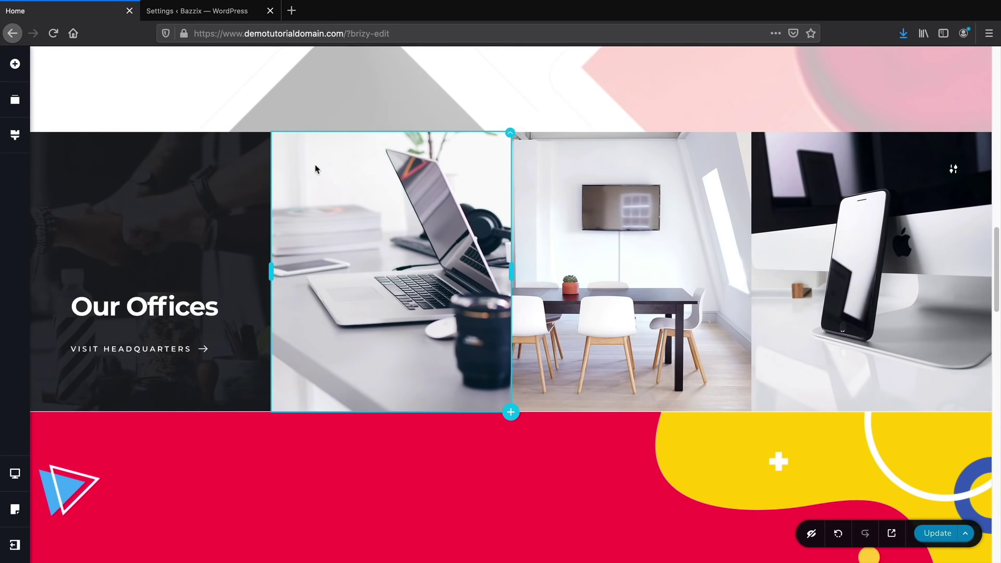
pyautogui.click(211, 12)
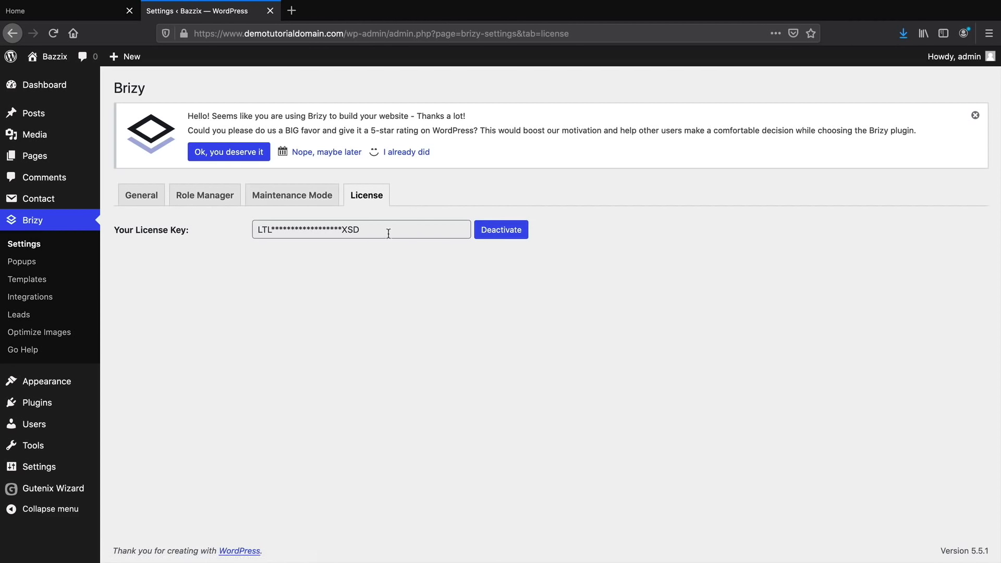
# Step: Switch back to the Home page's Brizy editor showing the Our Offices block
pyautogui.click(80, 11)
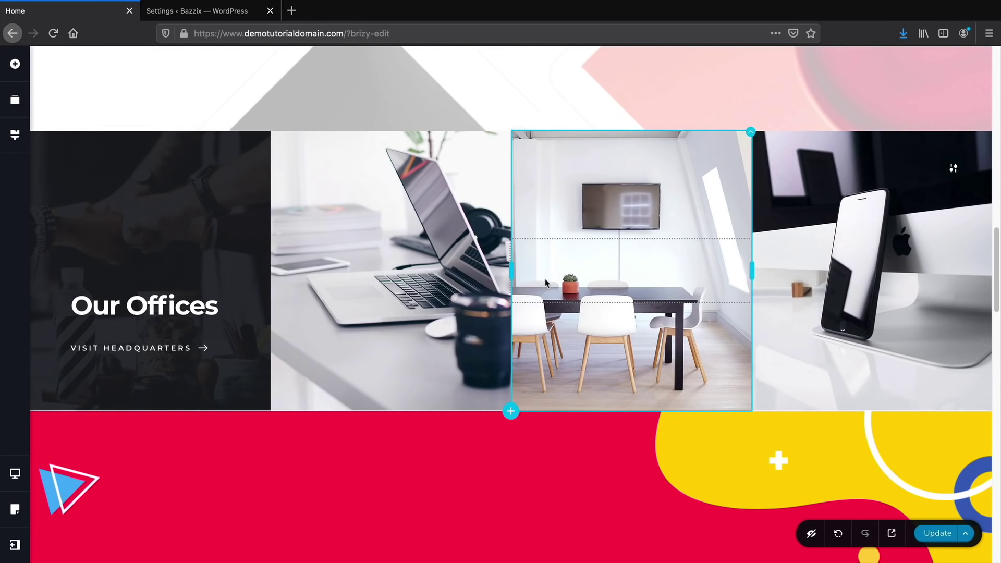
# Step: Replace the services section background with the light patterned oh__img133.min_.png media-library image
pyautogui.scroll(-3, 546, 287)
pyautogui.scroll(-5, 545, 282)
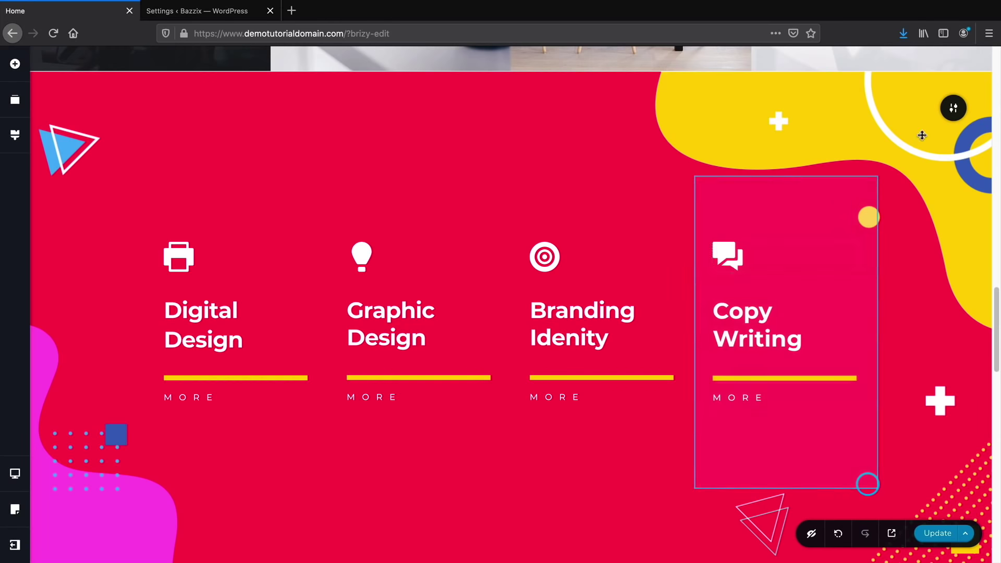
pyautogui.click(951, 116)
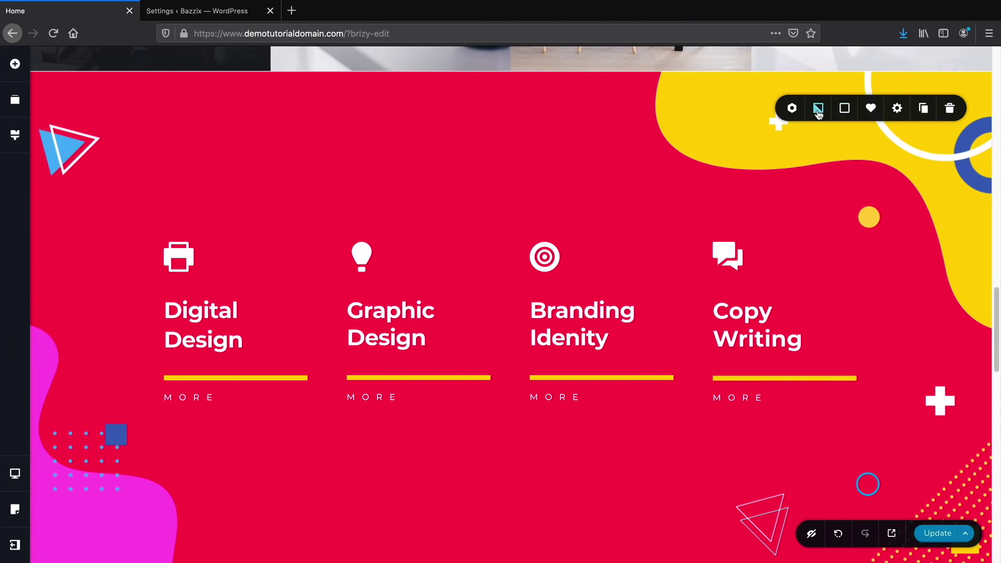
pyautogui.click(817, 110)
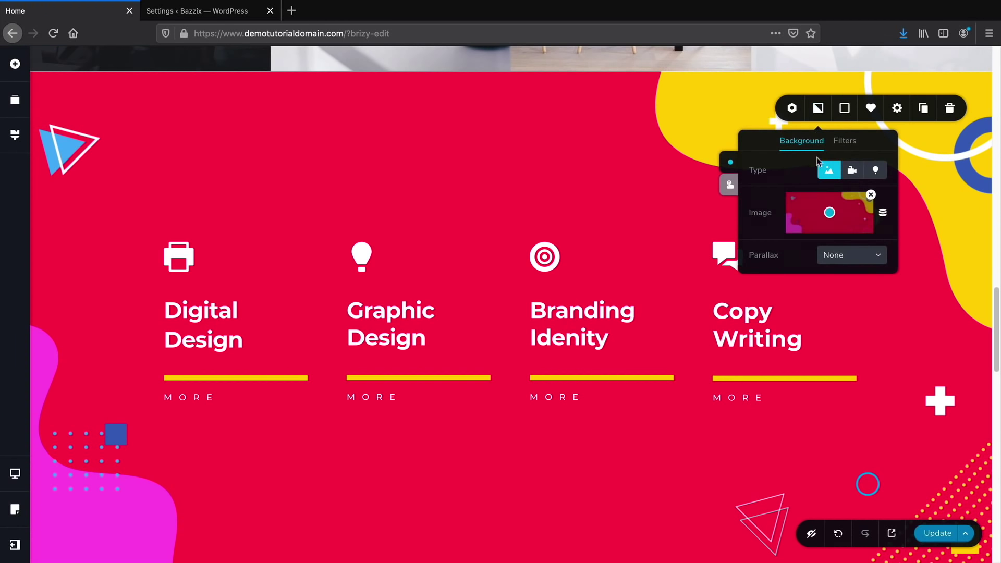
pyautogui.click(870, 196)
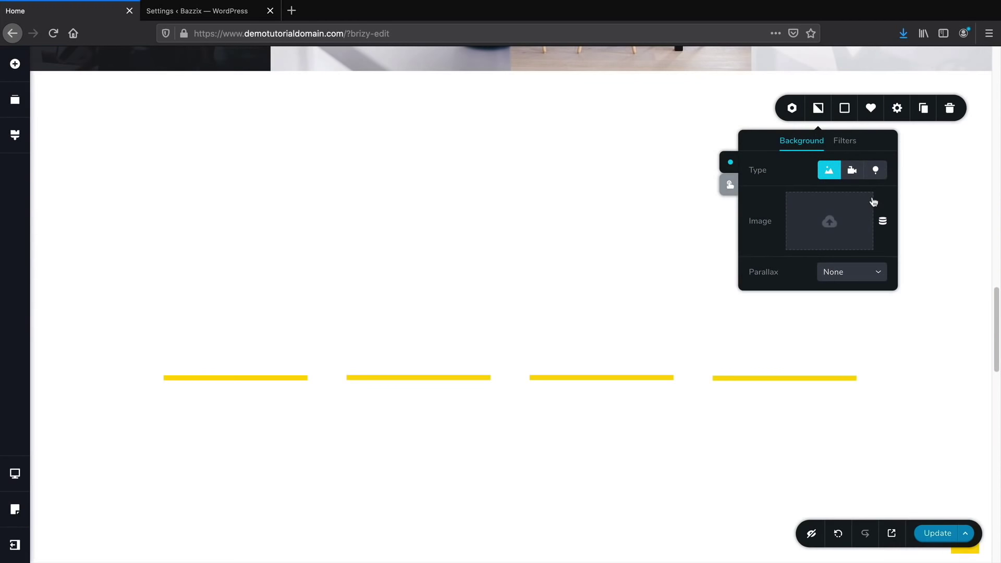
pyautogui.click(832, 227)
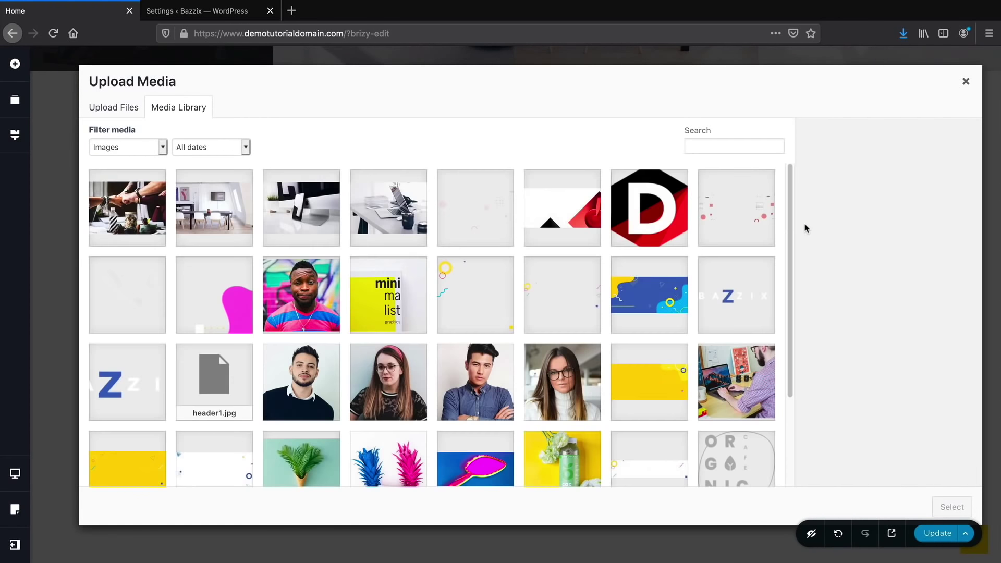
pyautogui.click(477, 211)
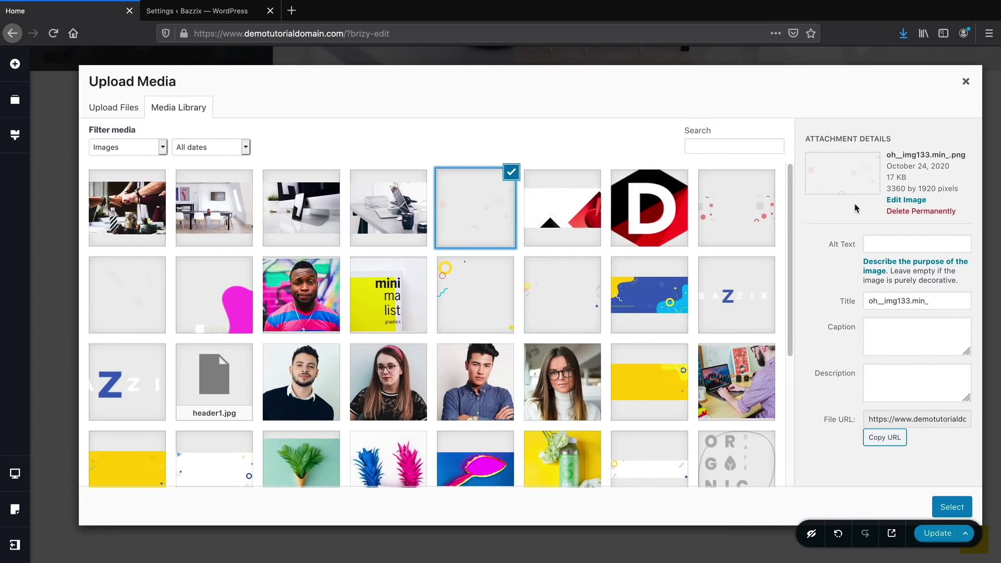
pyautogui.click(950, 505)
pyautogui.scroll(-3, 612, 342)
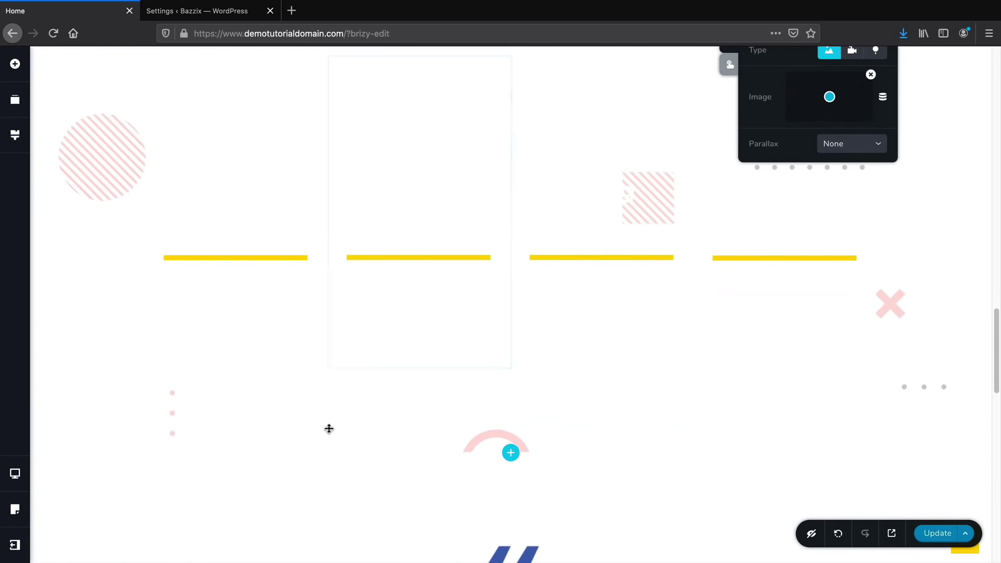
pyautogui.scroll(2, 228, 340)
pyautogui.scroll(2, 599, 323)
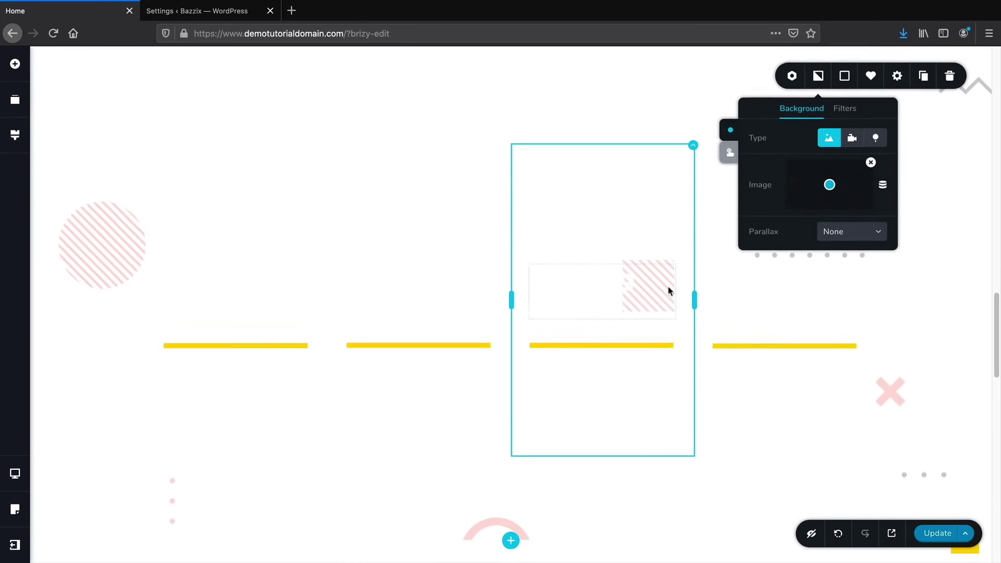
pyautogui.click(962, 301)
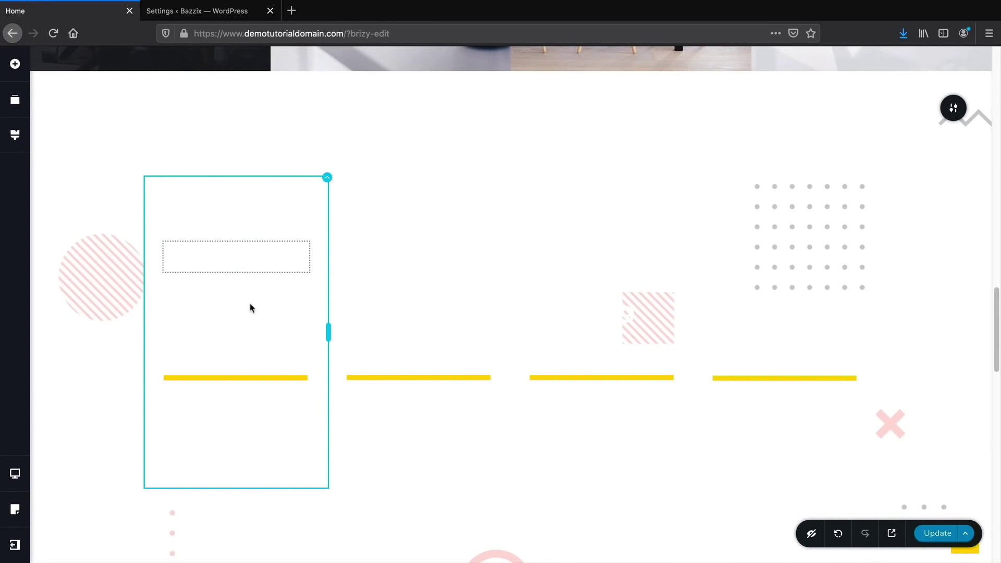
# Step: Make the word 'Design' in the Digital Design heading dark
pyautogui.doubleClick(227, 332)
pyautogui.doubleClick(227, 327)
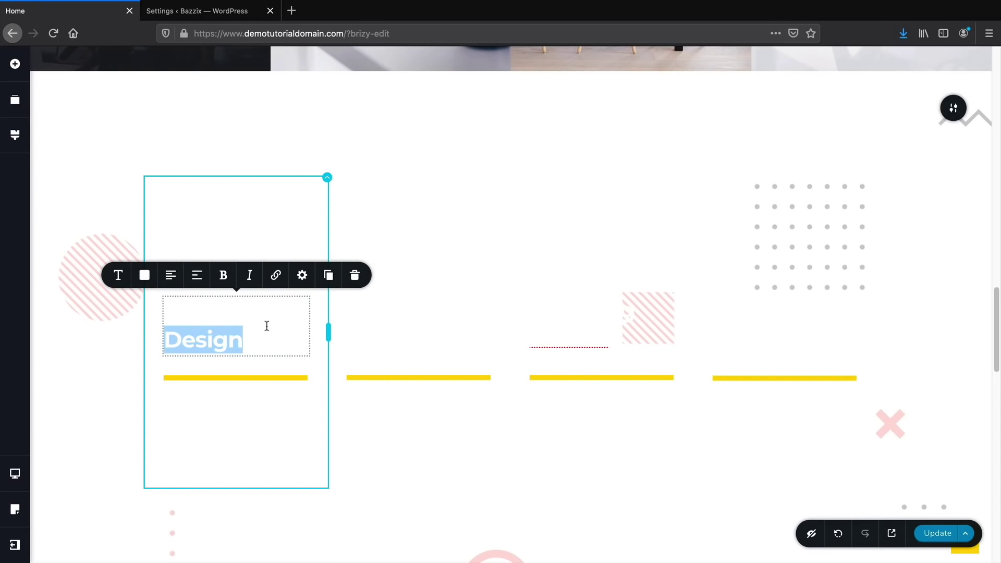
pyautogui.click(145, 275)
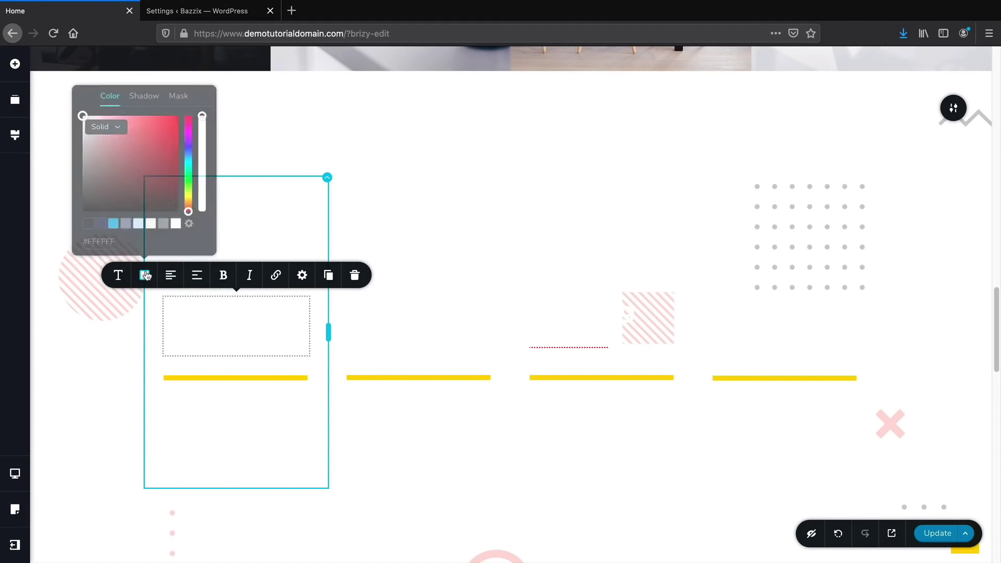
pyautogui.click(89, 225)
pyautogui.click(210, 306)
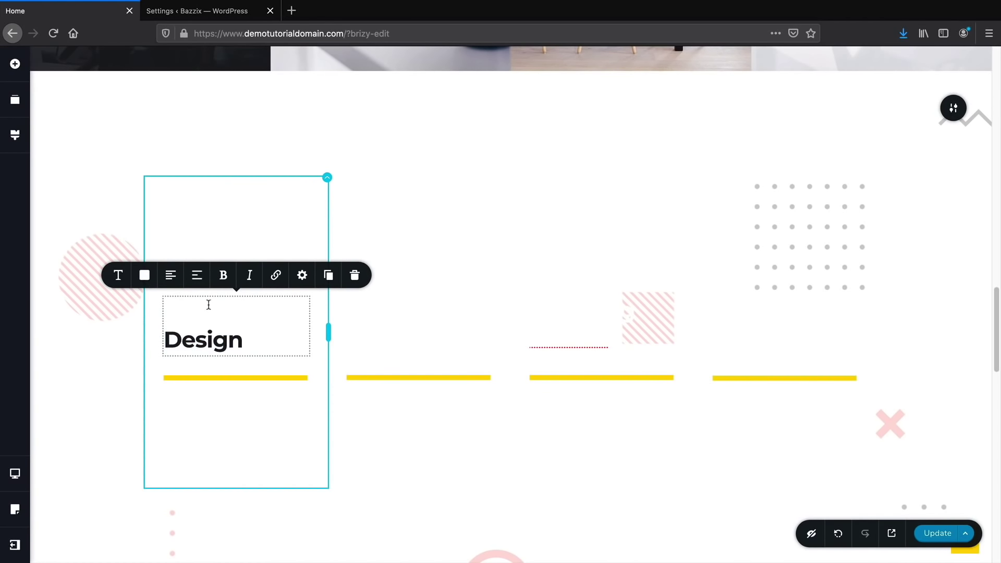
pyautogui.click(214, 241)
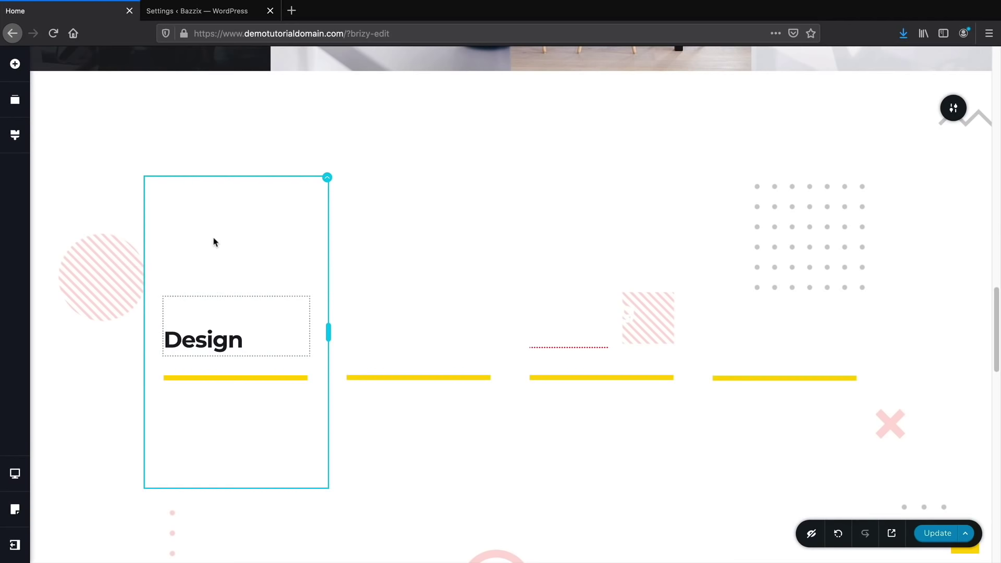
# Step: Change the divider under Digital Design from yellow to red
pyautogui.click(224, 376)
pyautogui.click(194, 350)
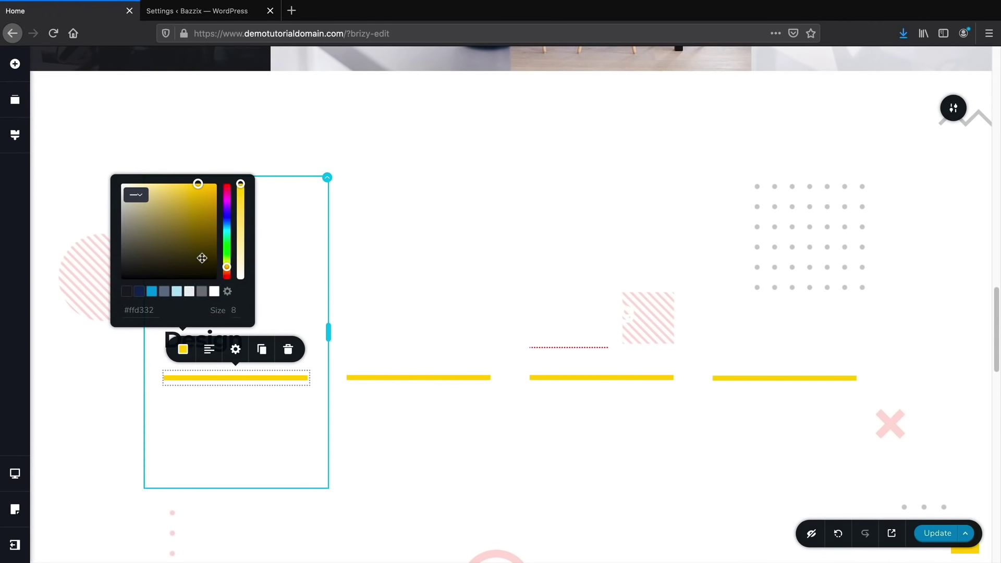
pyautogui.moveTo(229, 269); pyautogui.dragTo(228, 185)
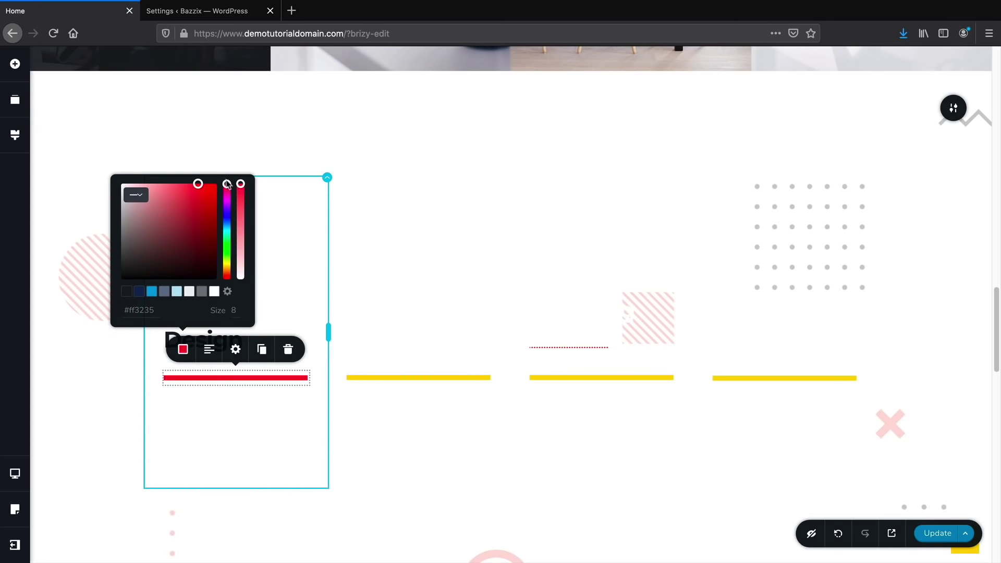
# Step: Give the MORE button a dark background
pyautogui.click(237, 406)
pyautogui.doubleClick(207, 395)
pyautogui.click(130, 364)
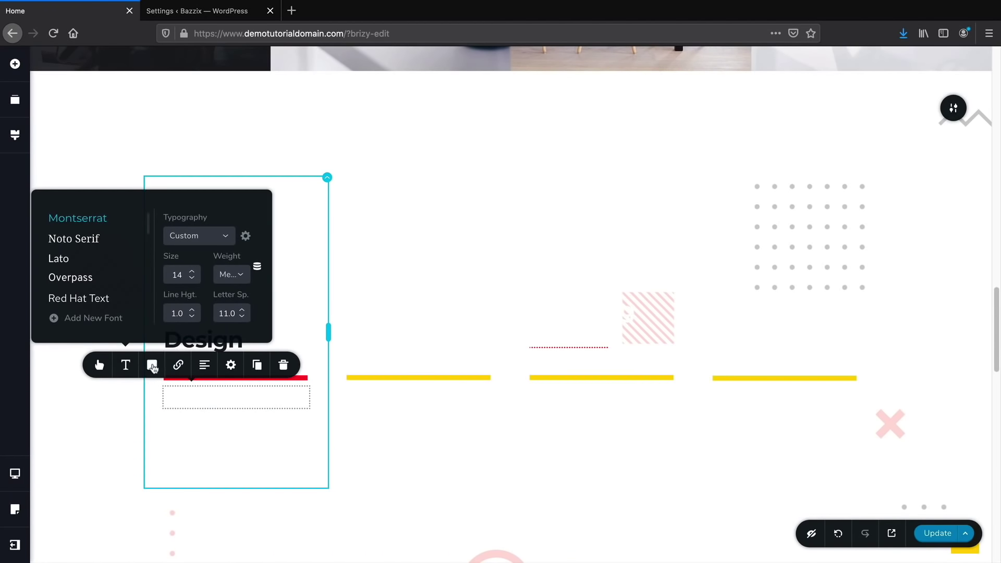
pyautogui.click(152, 364)
pyautogui.click(94, 312)
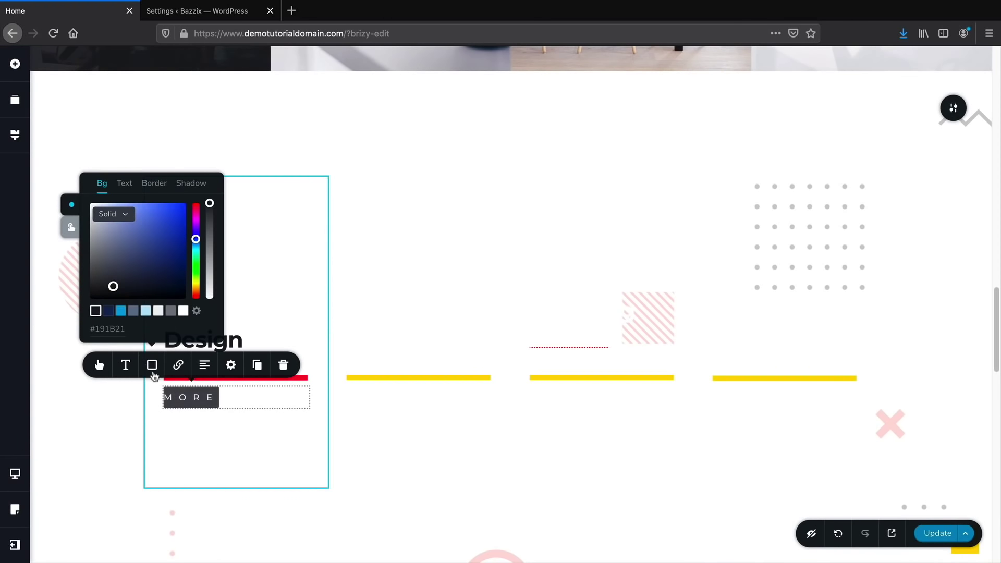
pyautogui.click(193, 420)
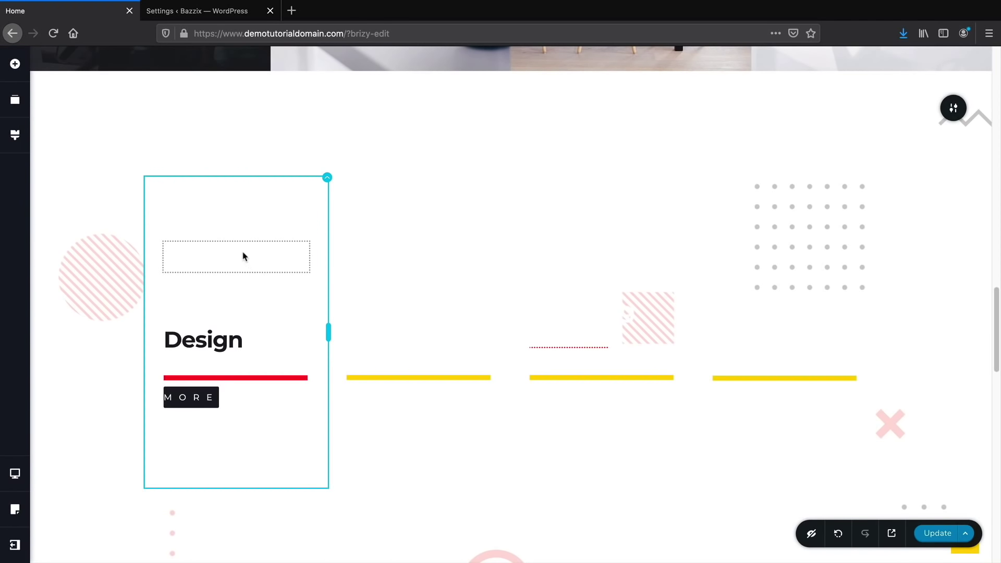
# Step: Make 'Digital' in the heading dark to match 'Design'
pyautogui.rightClick(245, 256)
pyautogui.moveTo(246, 341); pyautogui.dragTo(154, 315)
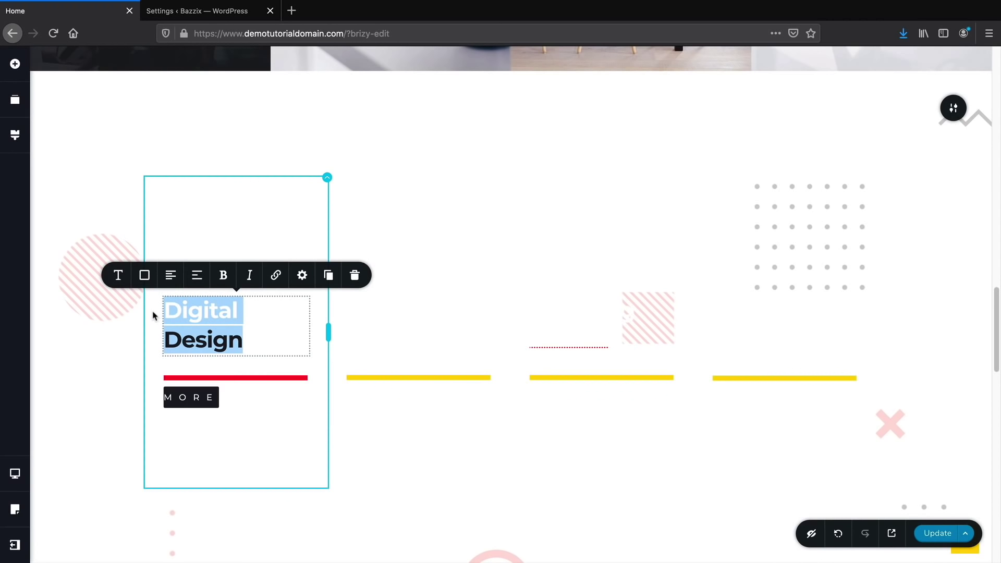
pyautogui.click(151, 284)
pyautogui.click(87, 225)
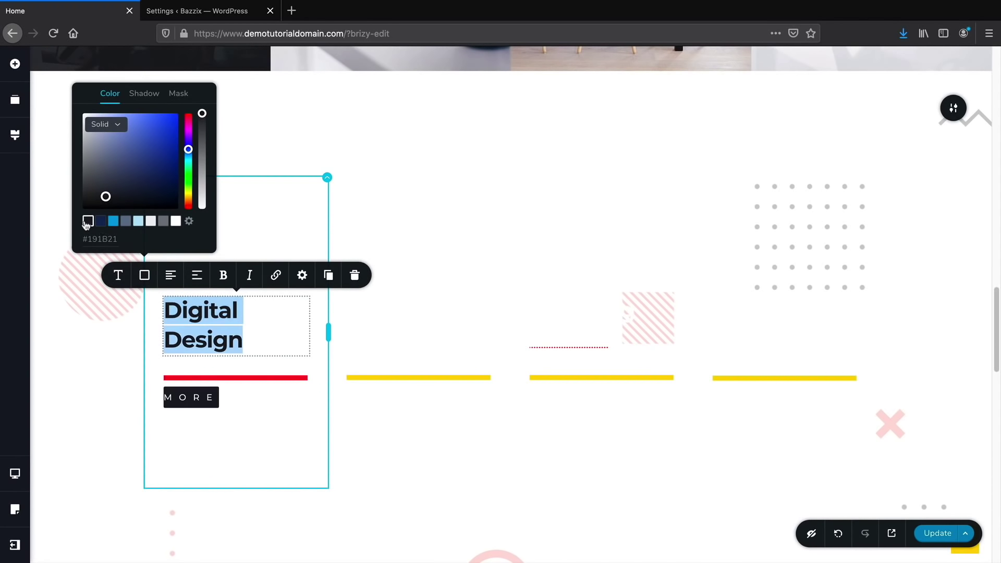
# Step: Make the MORE button background transparent and its text dark
pyautogui.doubleClick(201, 396)
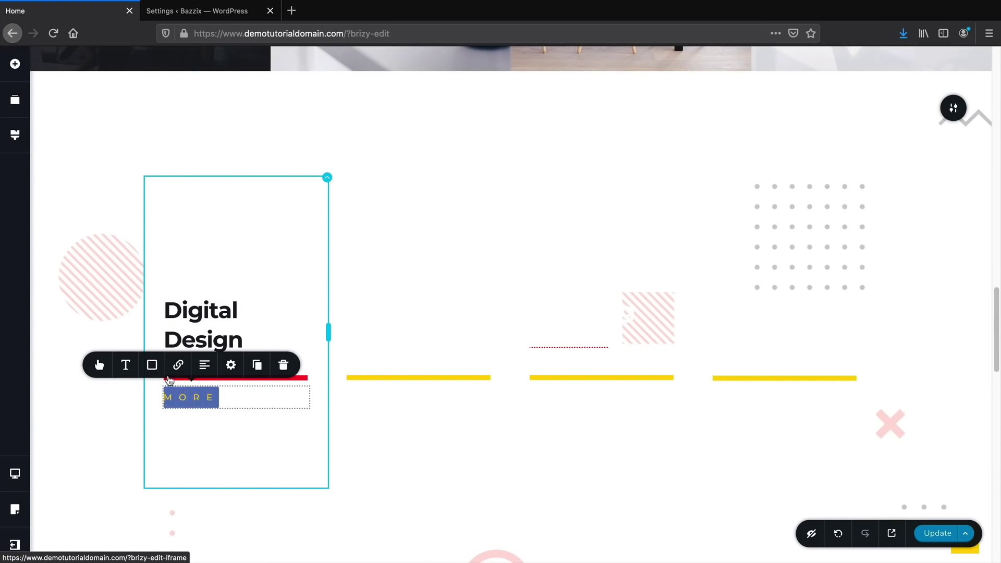
pyautogui.click(150, 366)
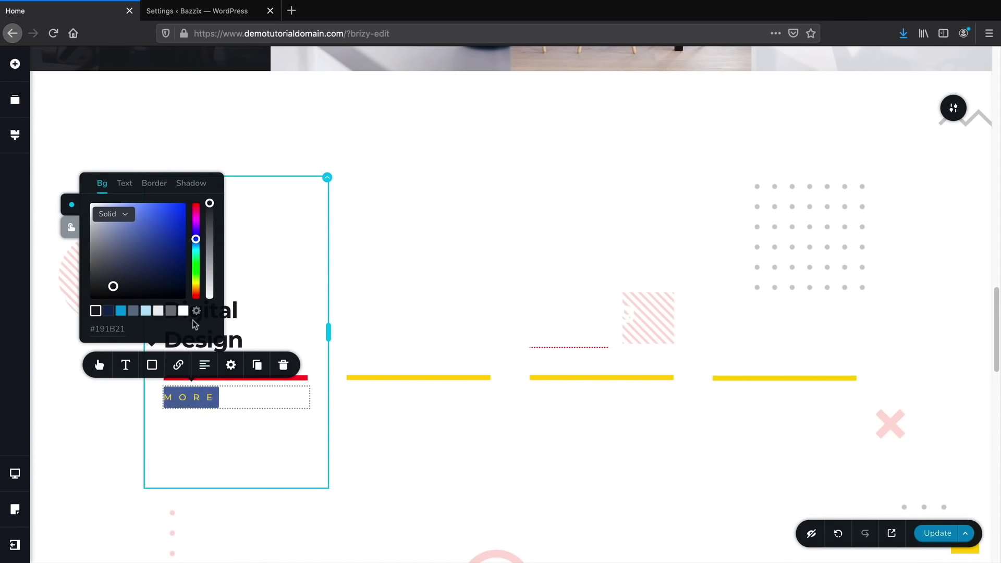
pyautogui.moveTo(209, 204); pyautogui.dragTo(209, 298)
pyautogui.click(125, 183)
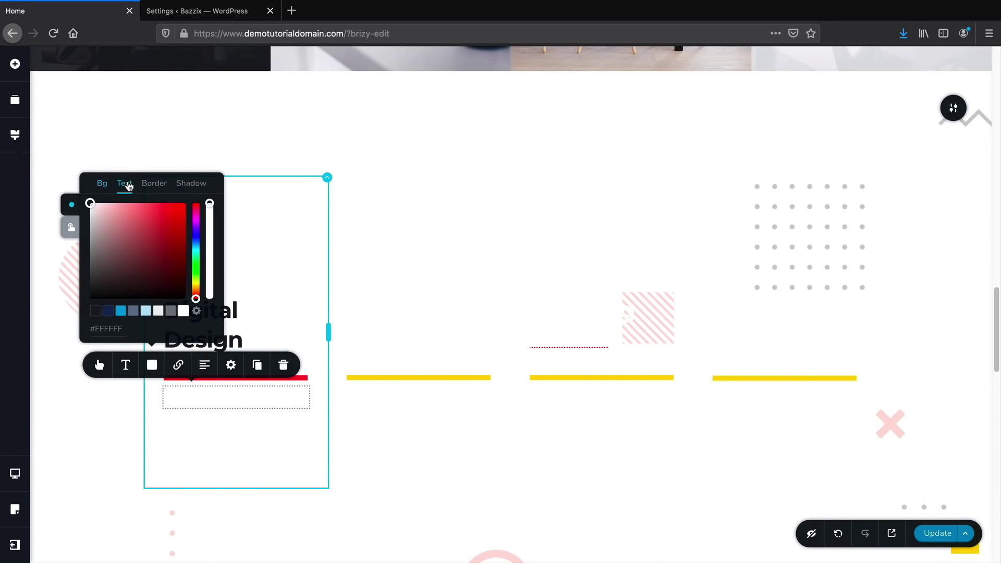
pyautogui.click(97, 313)
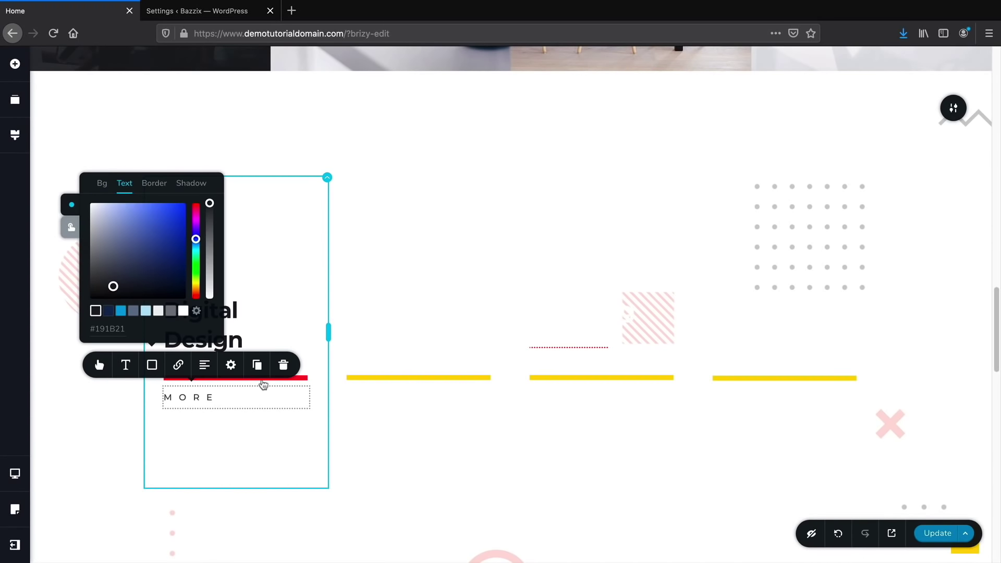
pyautogui.click(302, 422)
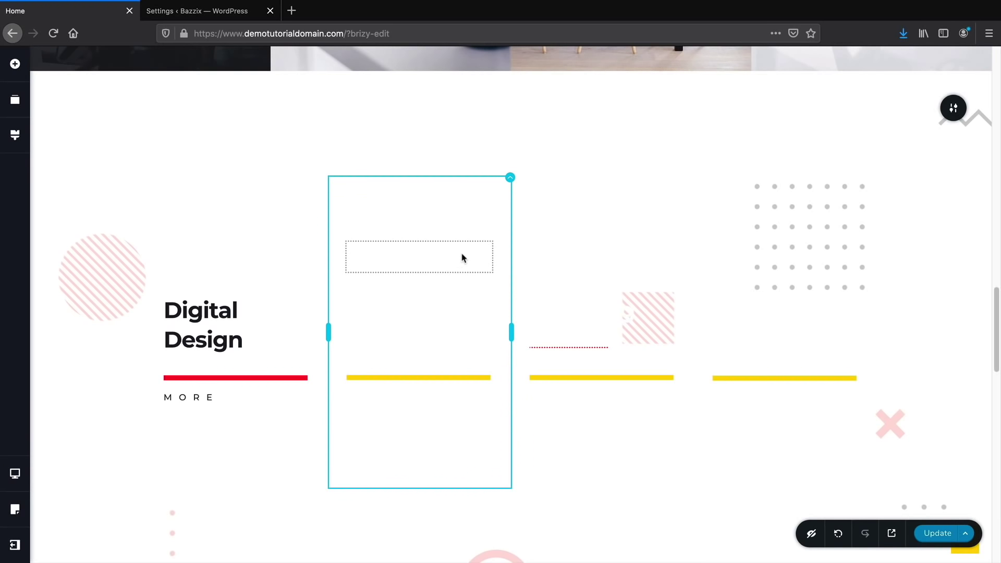
# Step: Give the empty second column a grey background colour
pyautogui.click(510, 178)
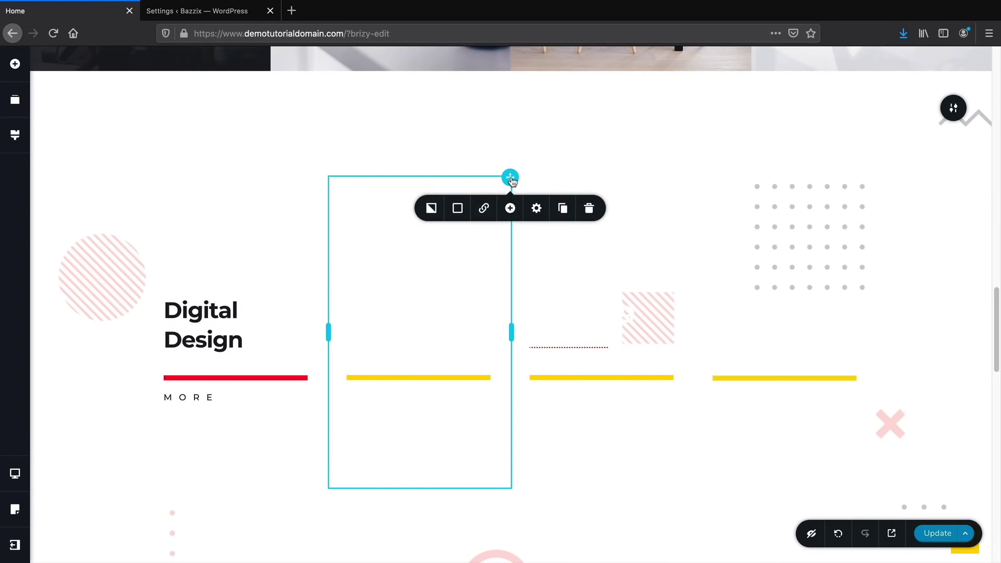
pyautogui.click(458, 208)
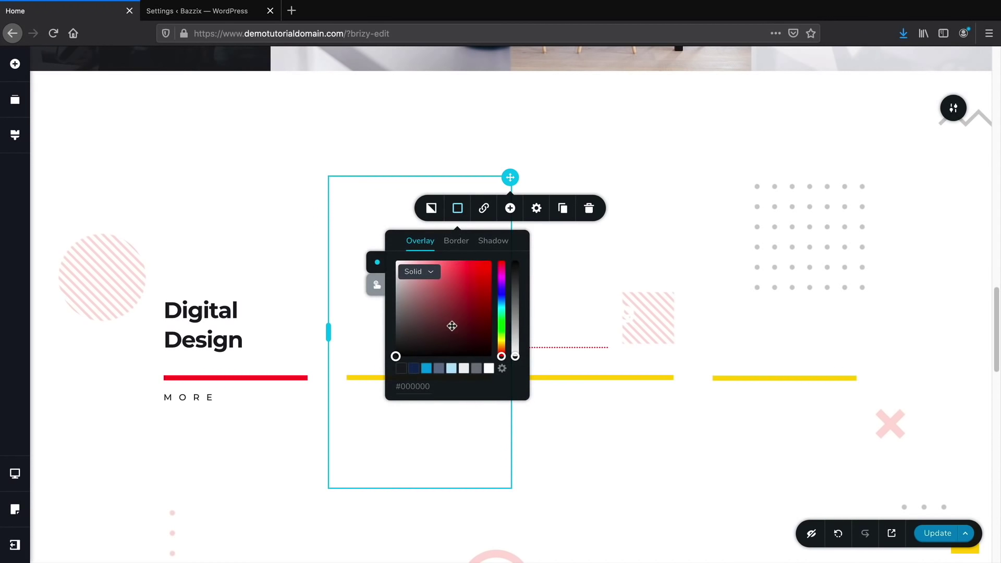
pyautogui.click(401, 369)
pyautogui.click(405, 436)
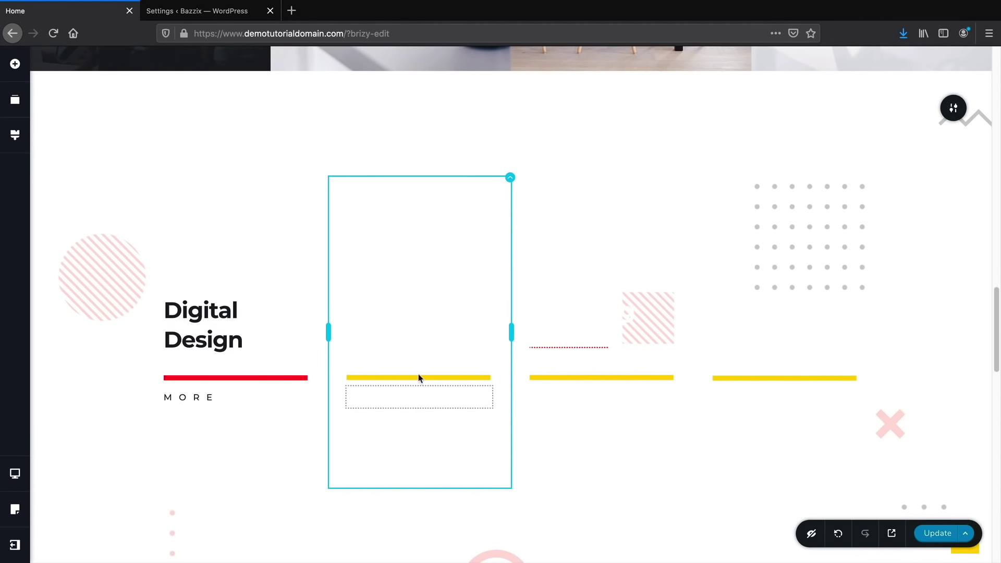
# Step: Set the column's hover overlay colour to the first dark swatch
pyautogui.click(507, 191)
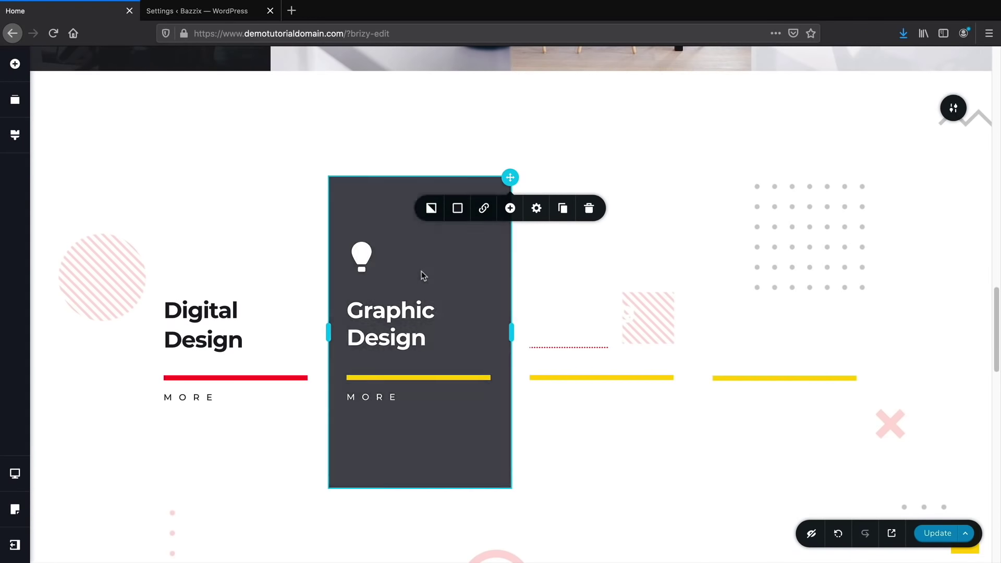
pyautogui.click(431, 208)
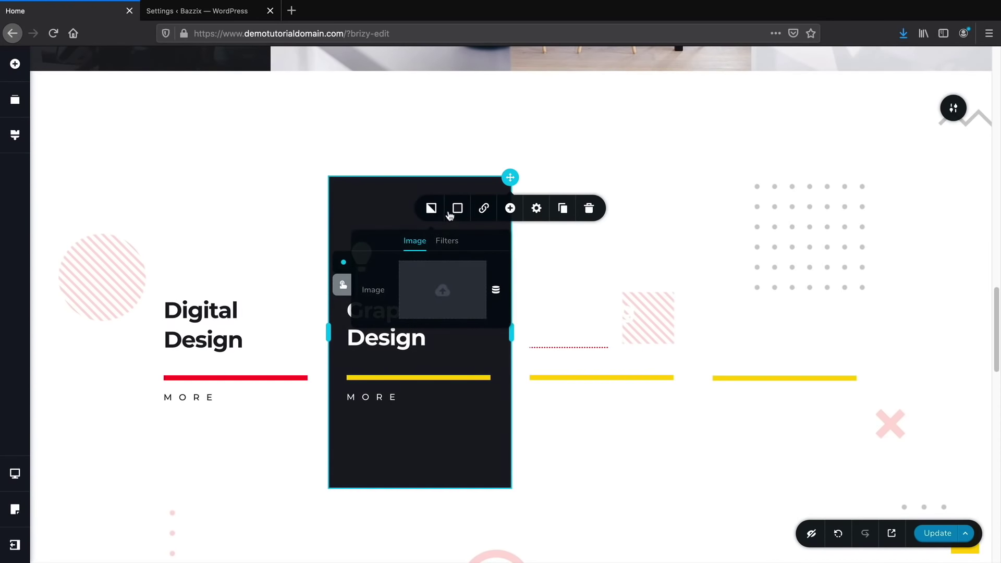
pyautogui.click(457, 208)
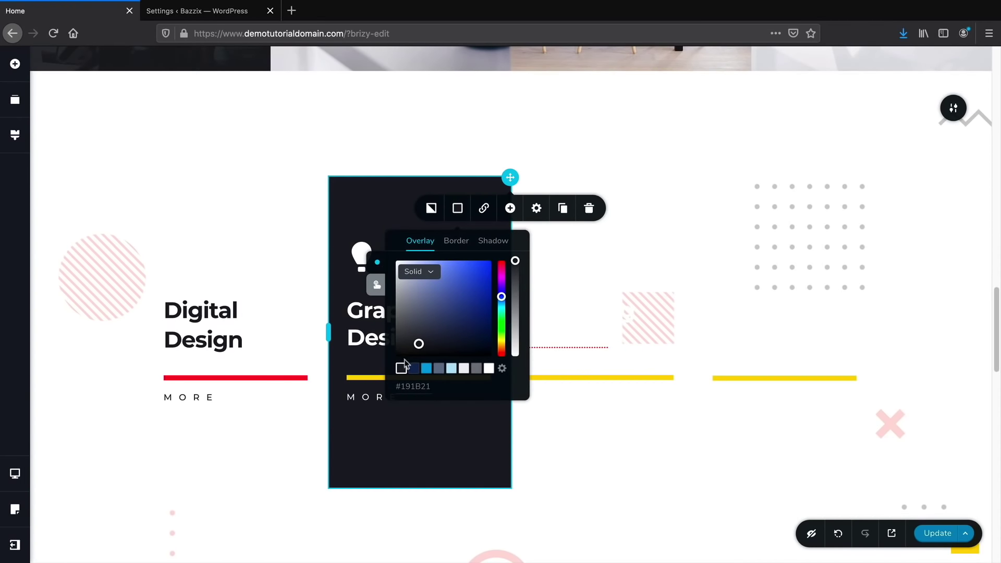
pyautogui.click(382, 291)
pyautogui.click(401, 368)
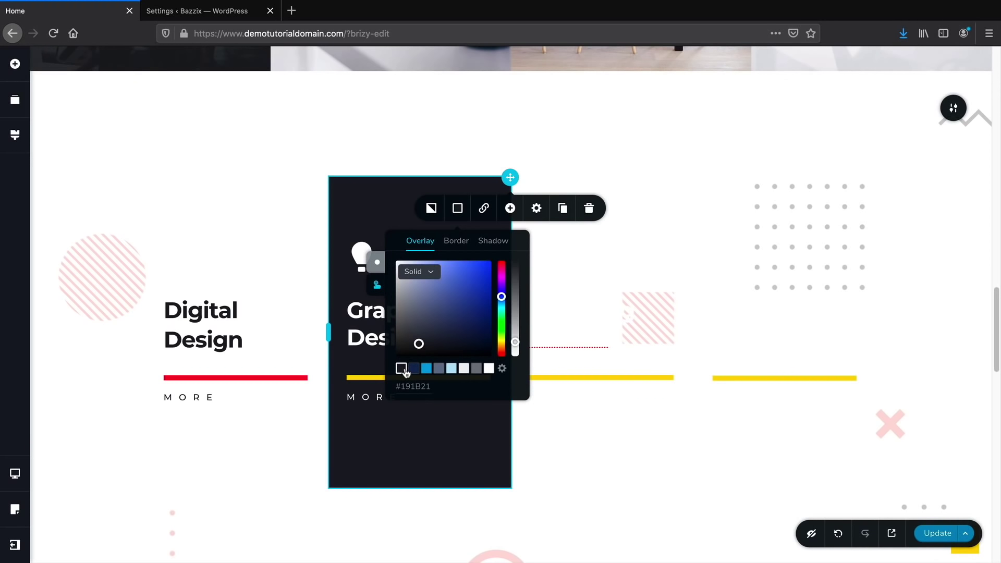
pyautogui.click(355, 270)
pyautogui.click(462, 208)
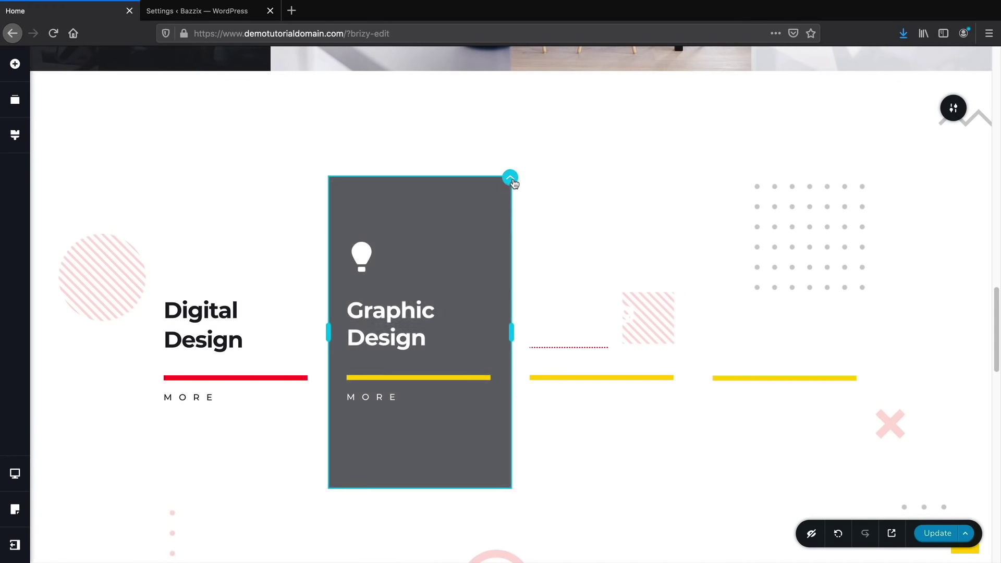
# Step: Raise the Graphic Design column's hover overlay opacity to 100%
pyautogui.click(510, 178)
pyautogui.click(457, 207)
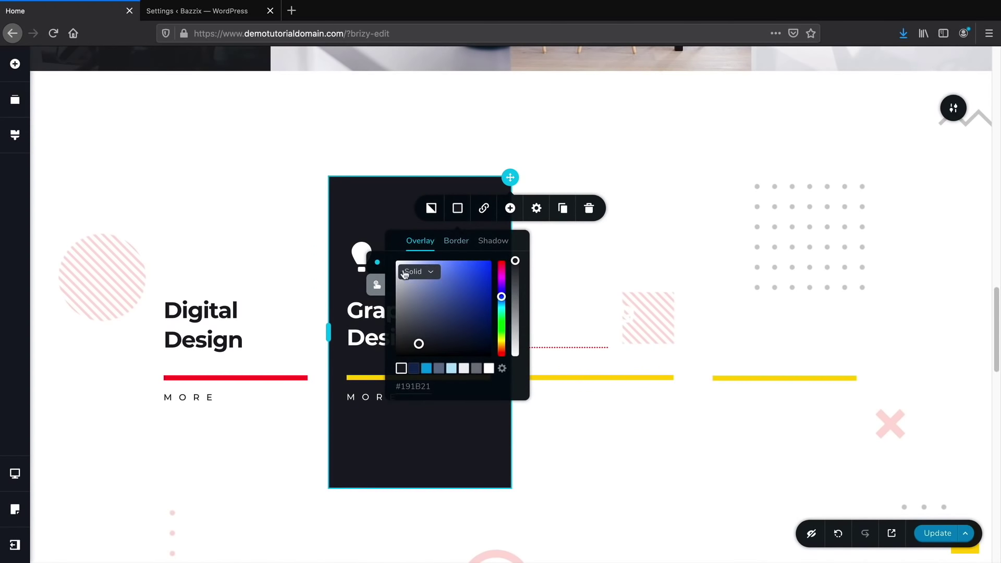
pyautogui.click(376, 287)
pyautogui.moveTo(518, 344); pyautogui.dragTo(516, 259)
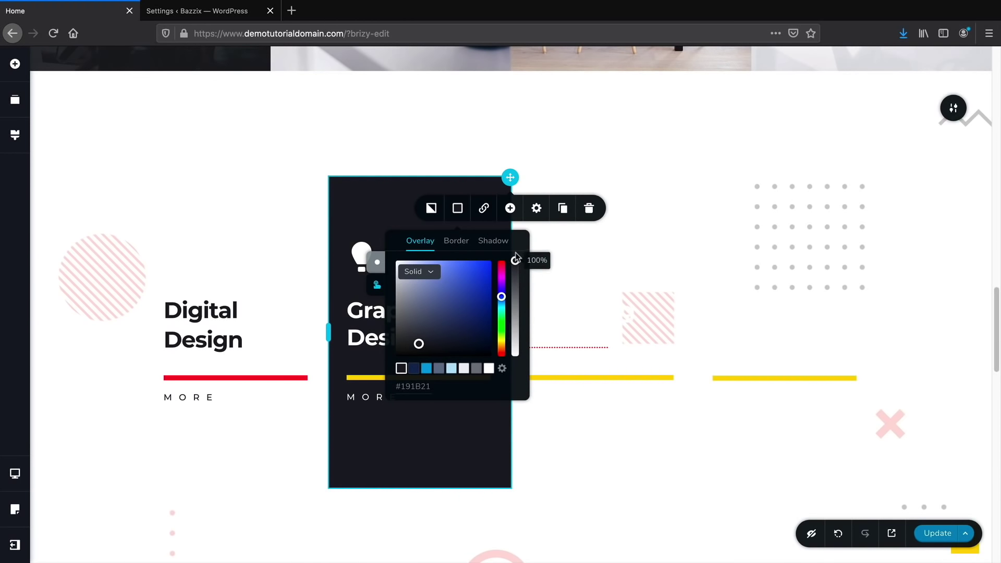
pyautogui.click(357, 227)
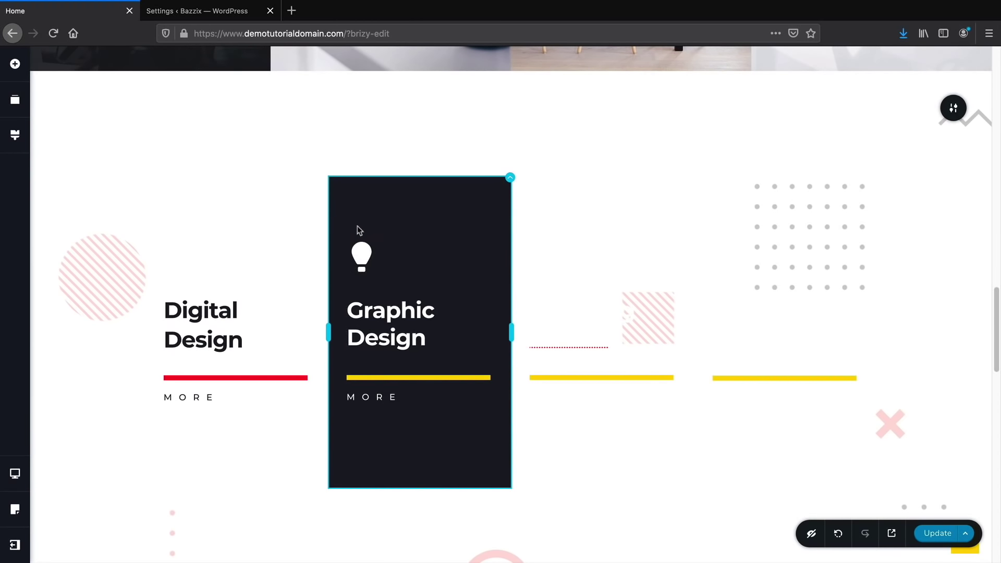
# Step: Turn the line under Graphic Design from yellow to red #ff3235
pyautogui.click(405, 380)
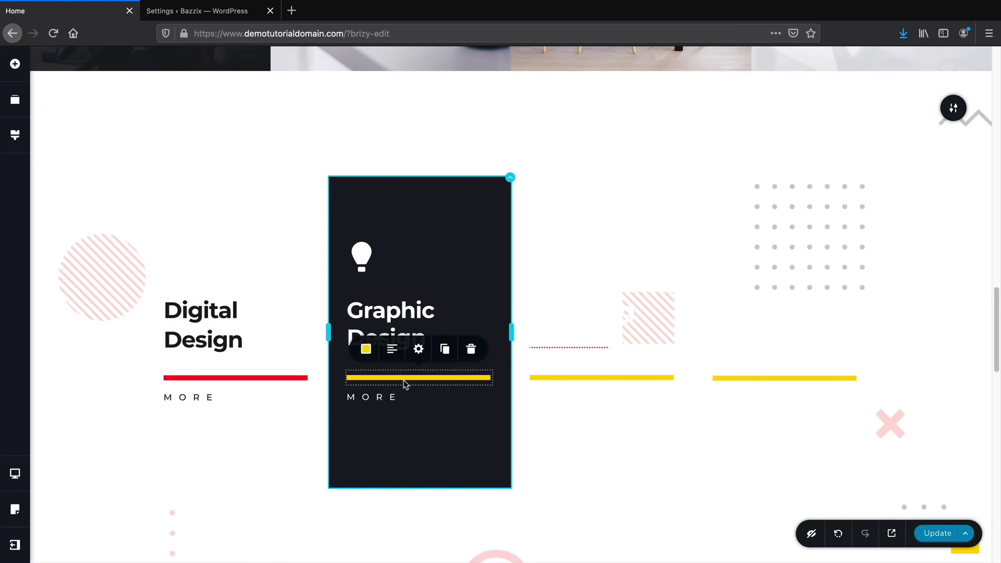
pyautogui.click(365, 349)
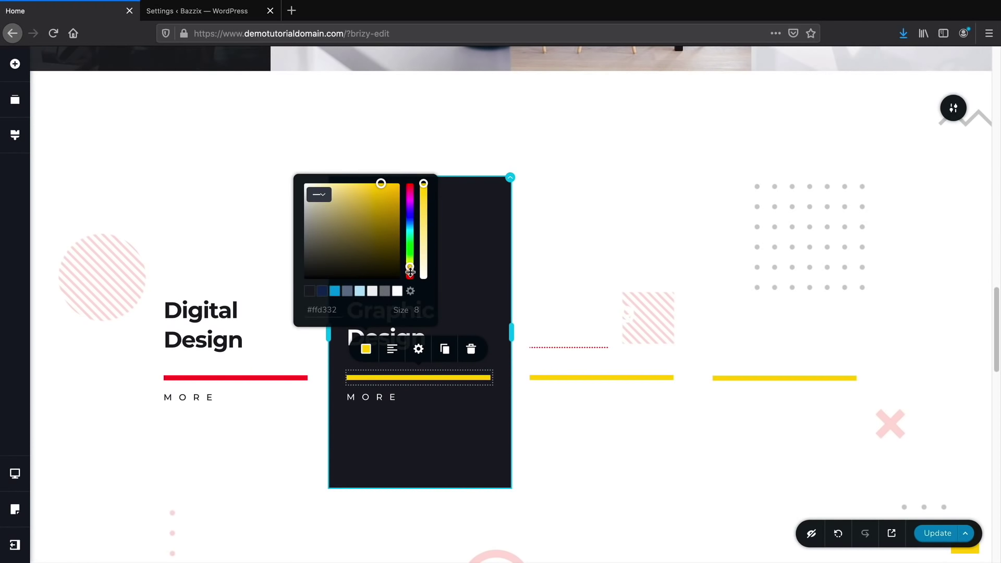
pyautogui.moveTo(410, 271); pyautogui.dragTo(409, 184)
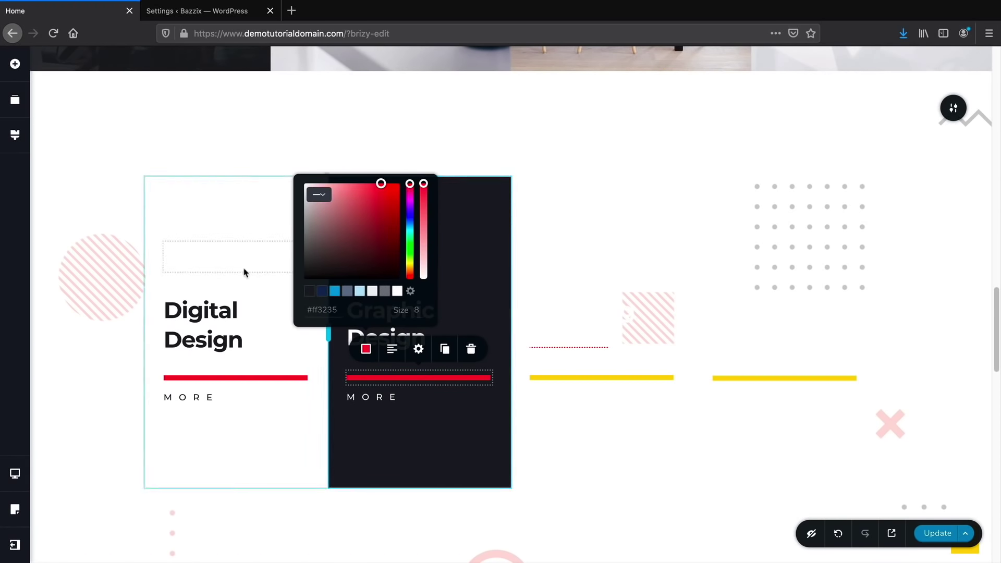
pyautogui.click(244, 272)
# Step: Make the printer icon in the Digital Design card dark
pyautogui.rightClick(182, 256)
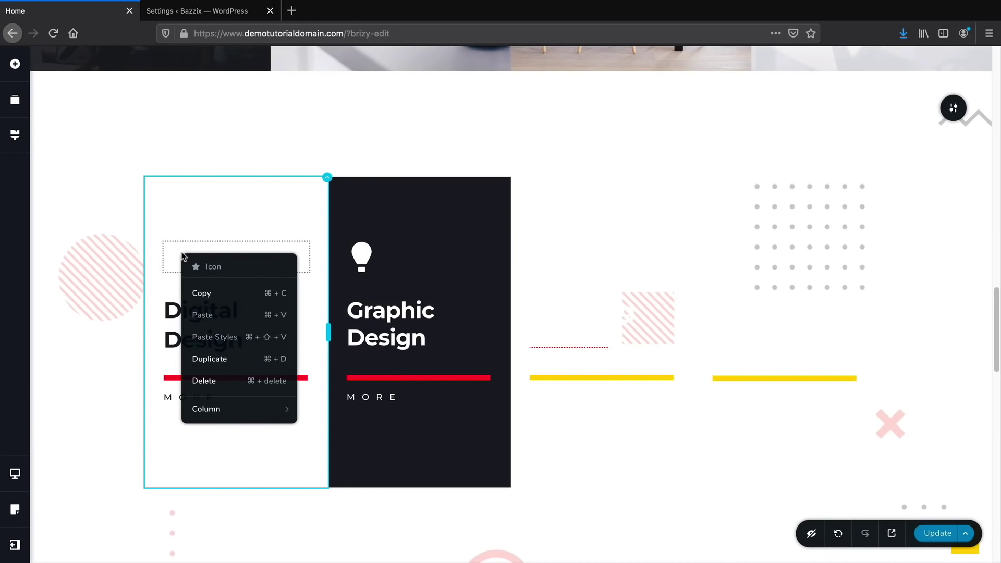
pyautogui.click(171, 258)
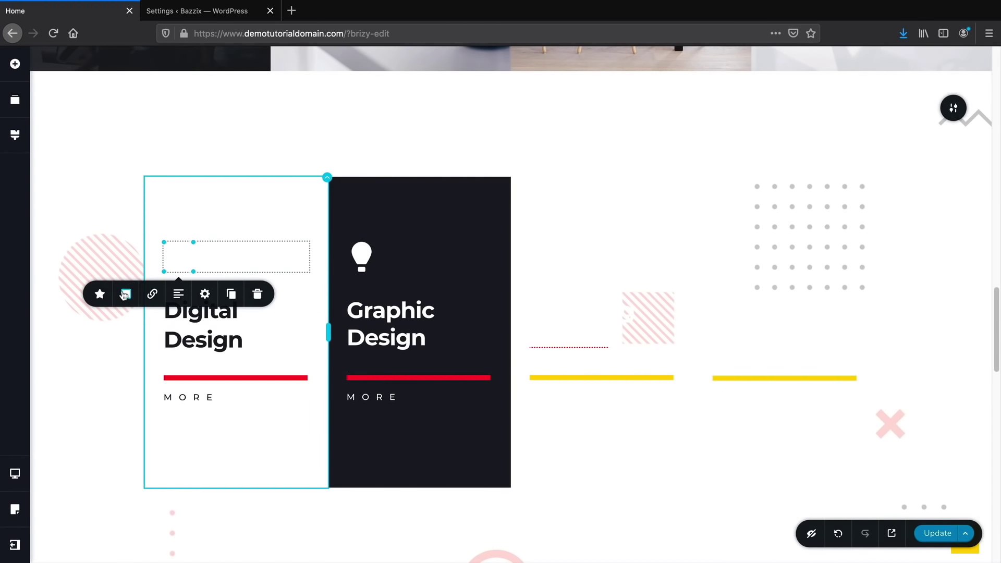
pyautogui.click(126, 294)
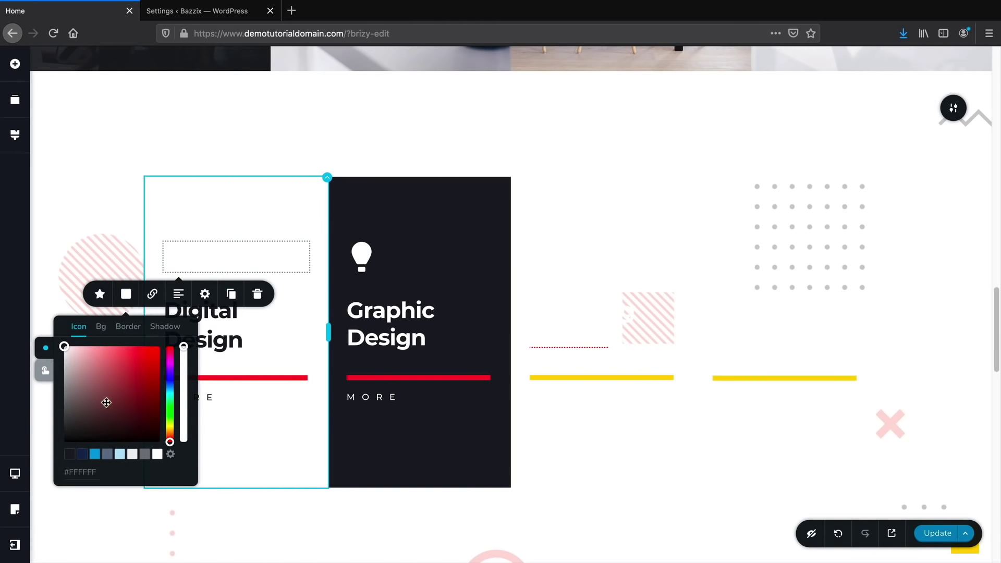
pyautogui.click(72, 454)
# Step: Select the whole Branding heading in the third card
pyautogui.click(452, 307)
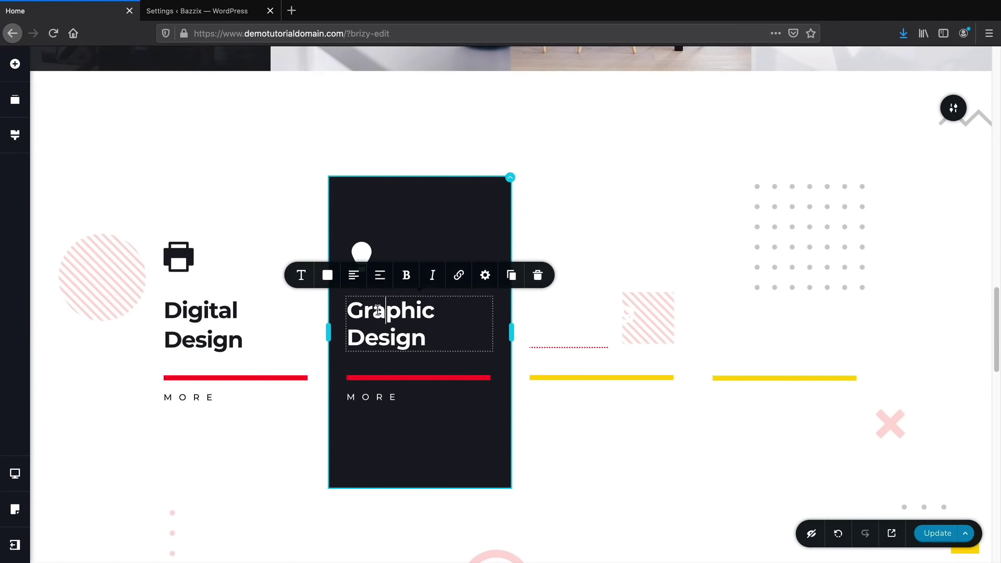
pyautogui.doubleClick(586, 320)
pyautogui.click(610, 334)
pyautogui.tripleClick(600, 328)
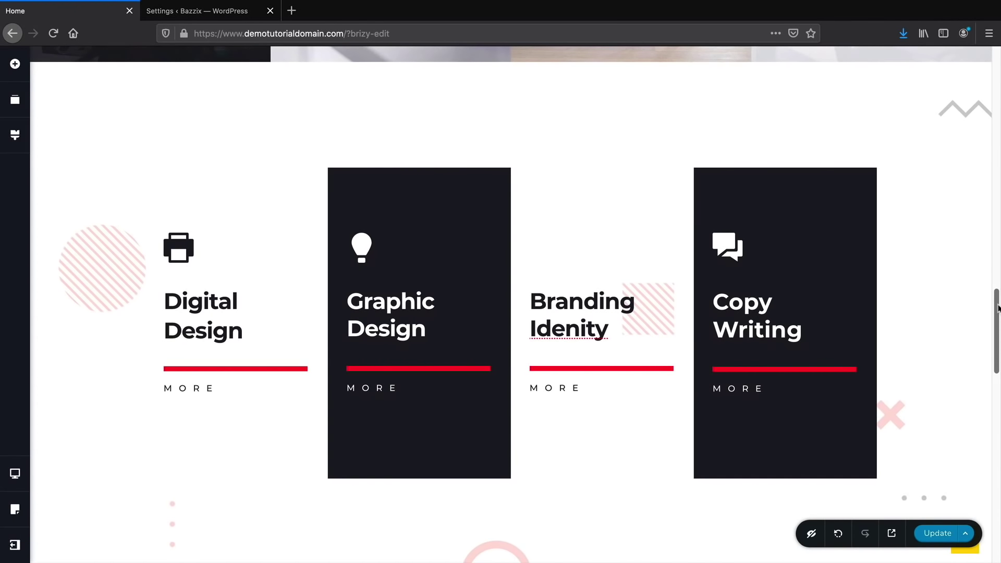
pyautogui.moveTo(997, 308); pyautogui.dragTo(997, 384)
# Step: Shift the quote-mark image's focal point upward and bring up its colour filters
pyautogui.click(551, 270)
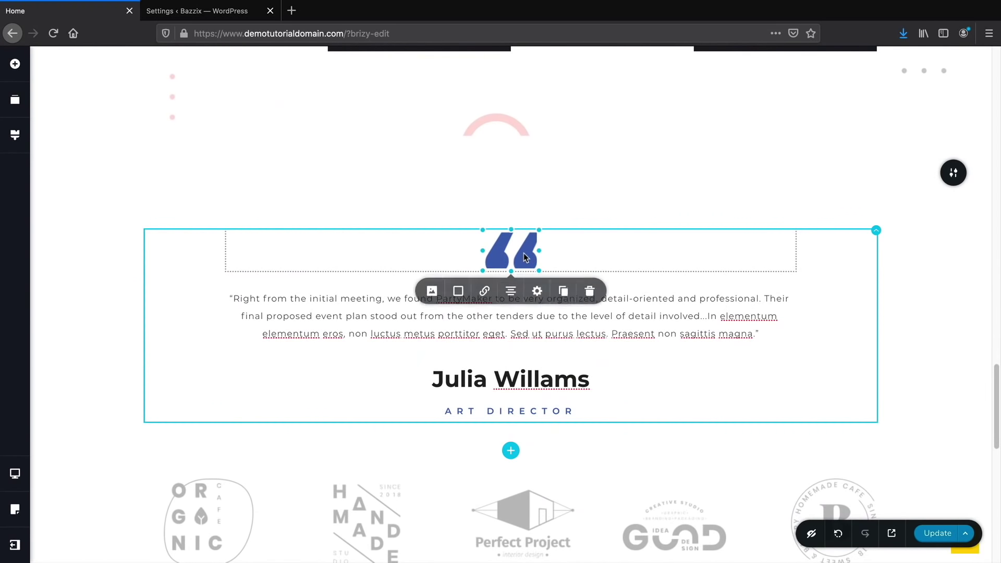
pyautogui.click(432, 294)
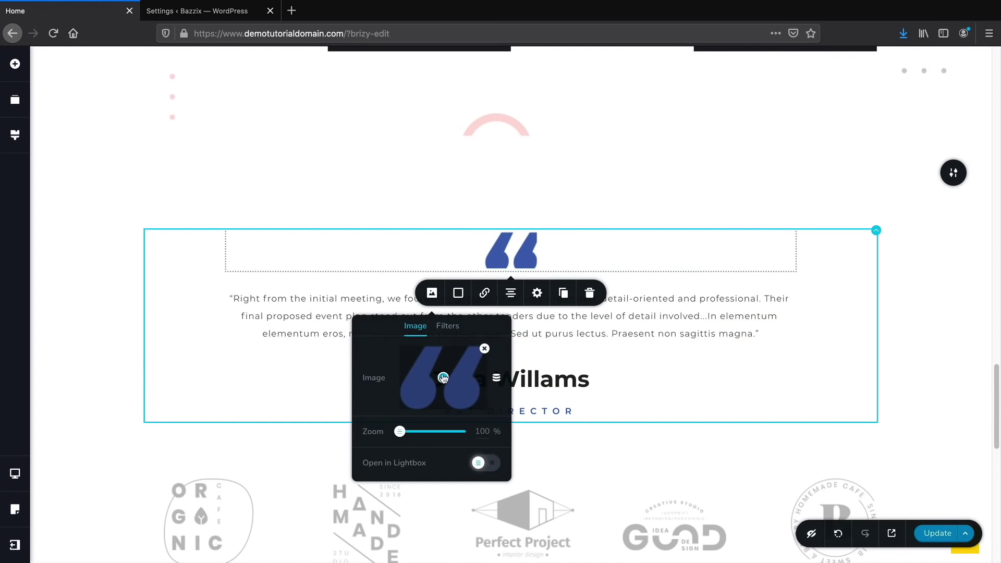
pyautogui.moveTo(443, 377)
pyautogui.mouseDown()
pyautogui.moveTo(450, 364)
pyautogui.moveTo(445, 374)
pyautogui.mouseUp()
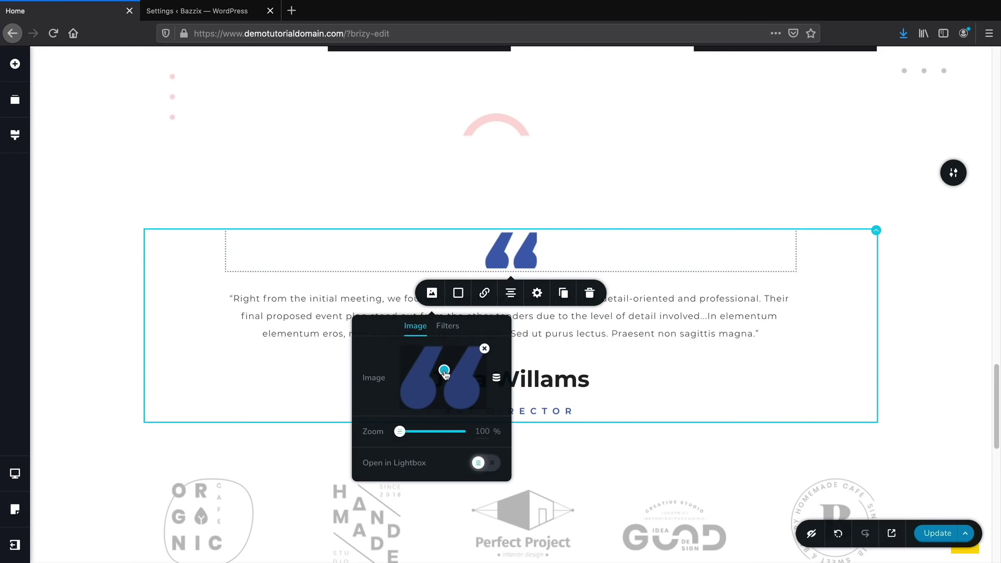
pyautogui.click(447, 326)
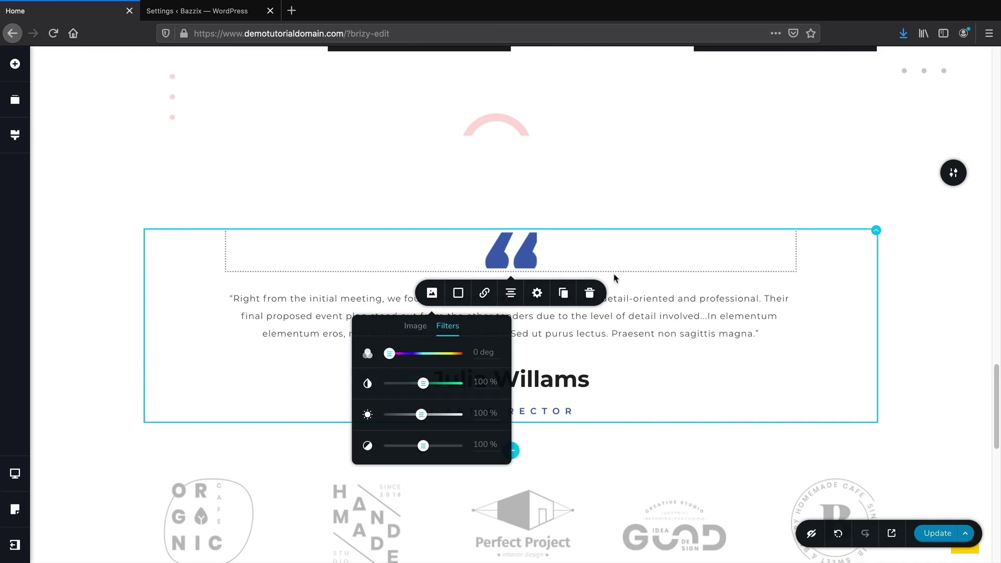
# Step: Tune the quote image's hue (about 33°) and saturation (148%) filters to darken it to navy
pyautogui.moveTo(391, 361); pyautogui.dragTo(439, 358)
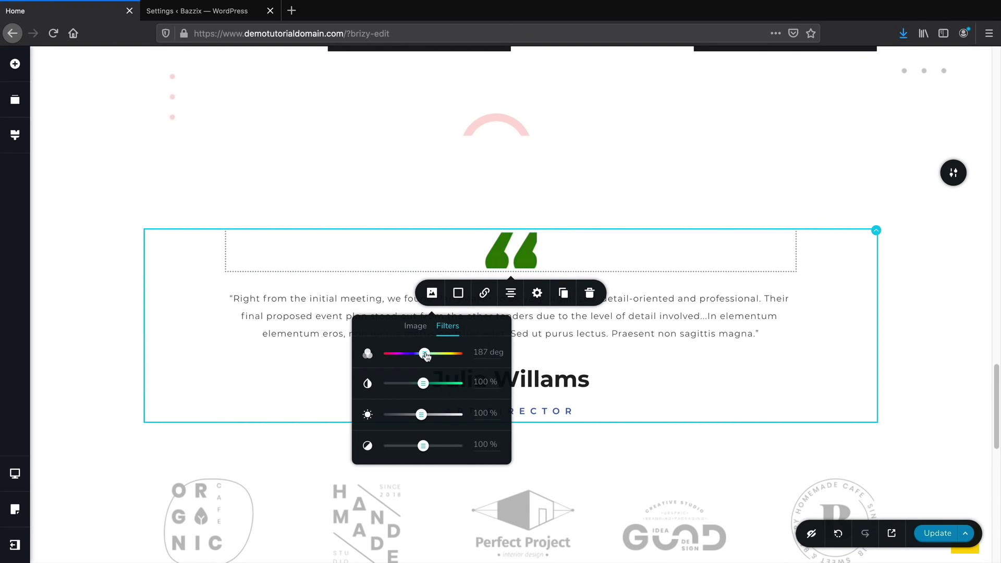
pyautogui.click(456, 354)
pyautogui.click(410, 354)
pyautogui.click(398, 355)
pyautogui.moveTo(389, 355); pyautogui.dragTo(383, 353)
pyautogui.click(404, 383)
pyautogui.moveTo(388, 354); pyautogui.dragTo(476, 364)
pyautogui.moveTo(404, 385); pyautogui.dragTo(399, 414)
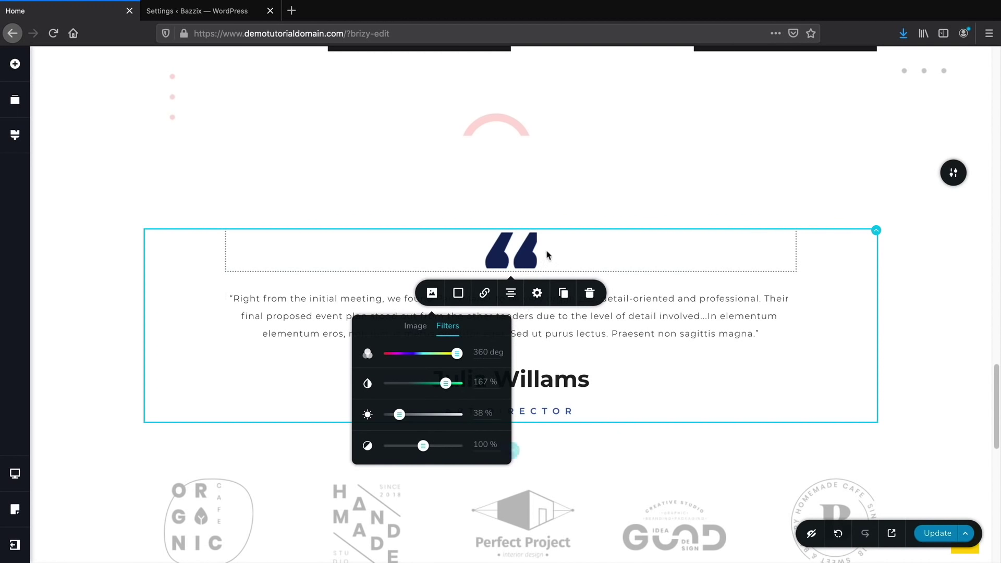
pyautogui.click(673, 316)
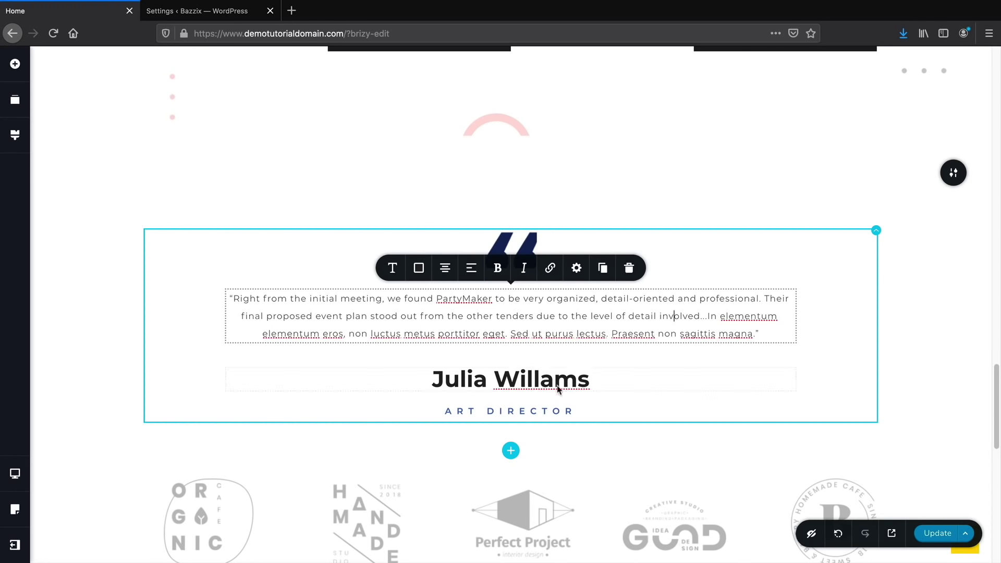
# Step: Make the ART DIRECTOR credit text black
pyautogui.tripleClick(538, 411)
pyautogui.click(420, 384)
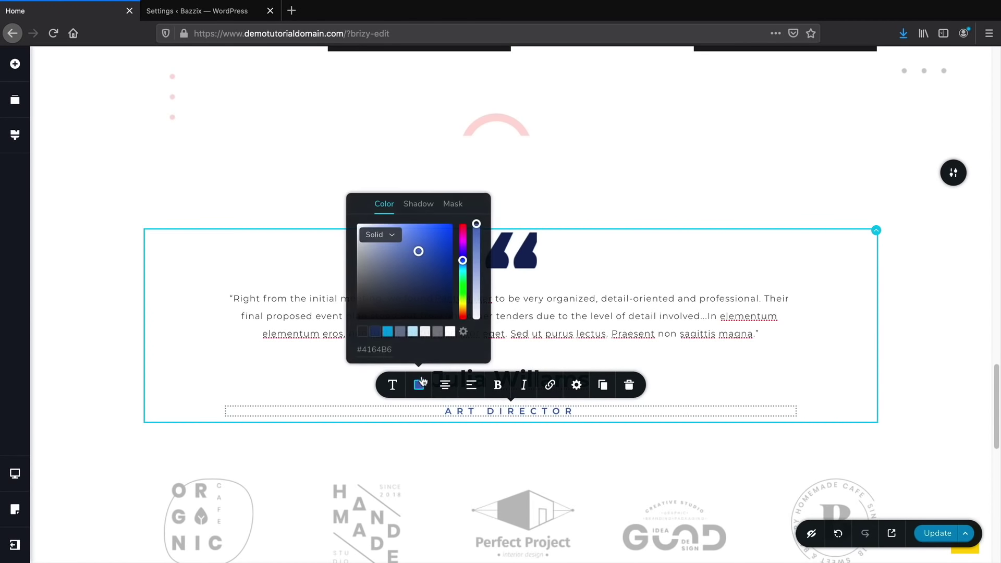
pyautogui.click(362, 332)
pyautogui.click(587, 316)
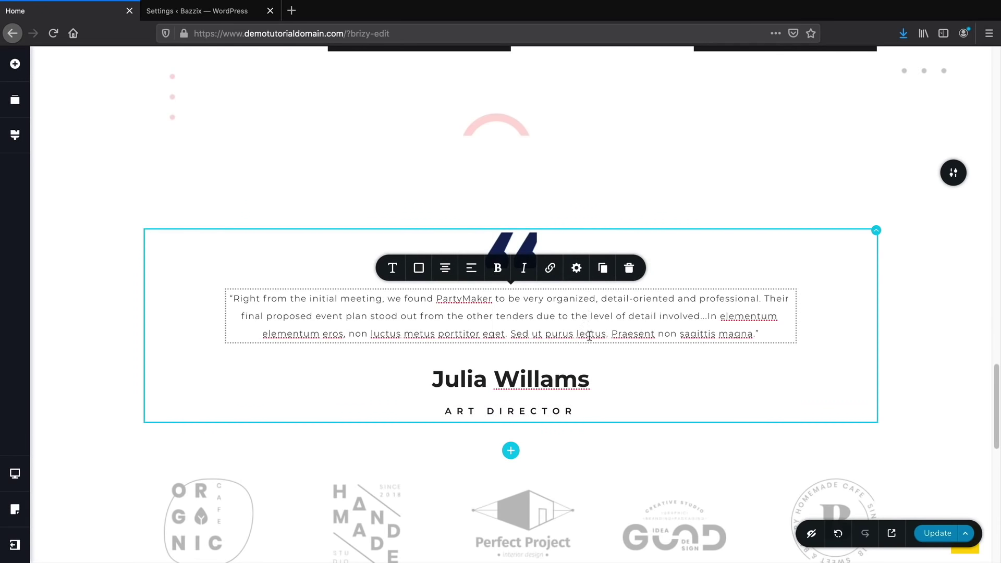
# Step: Delete the Contact us section with its message form
pyautogui.scroll(-5, 597, 345)
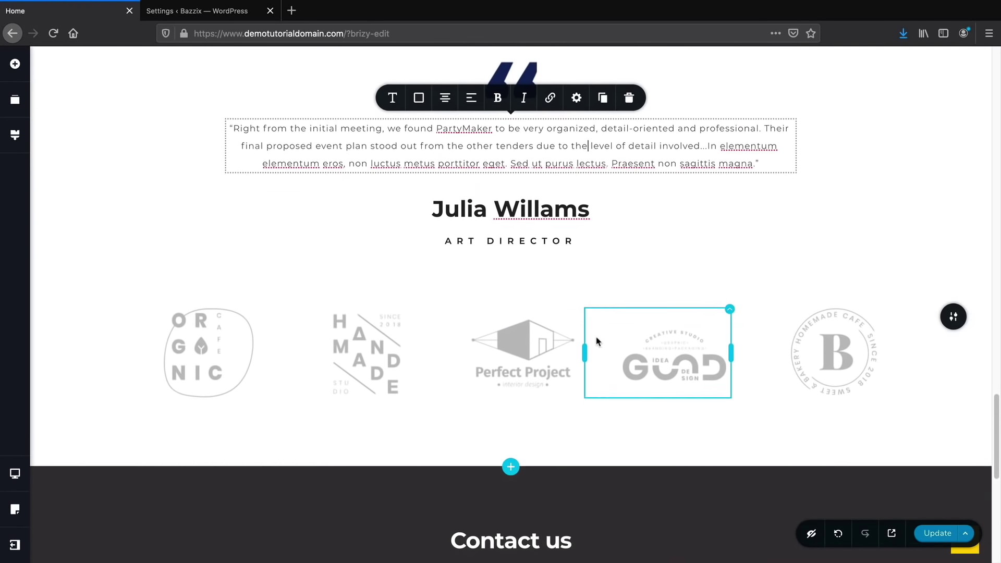
pyautogui.scroll(-9, 595, 337)
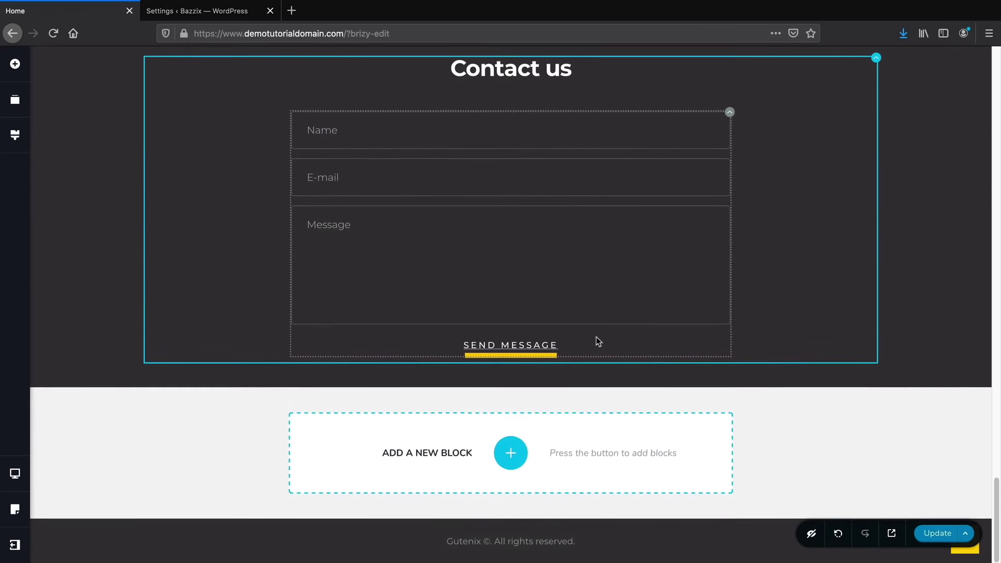
pyautogui.scroll(4, 597, 339)
pyautogui.scroll(2, 595, 336)
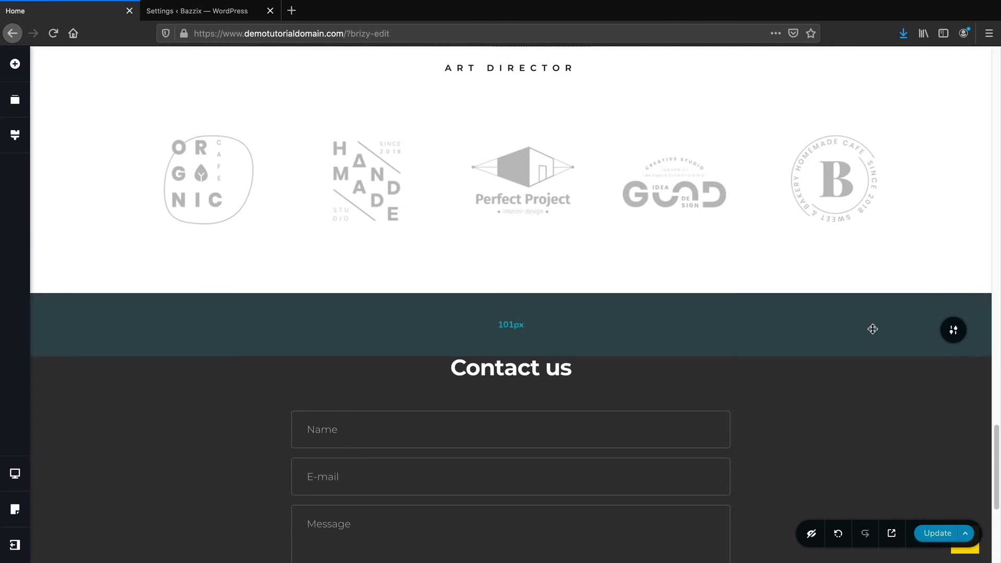
pyautogui.click(950, 332)
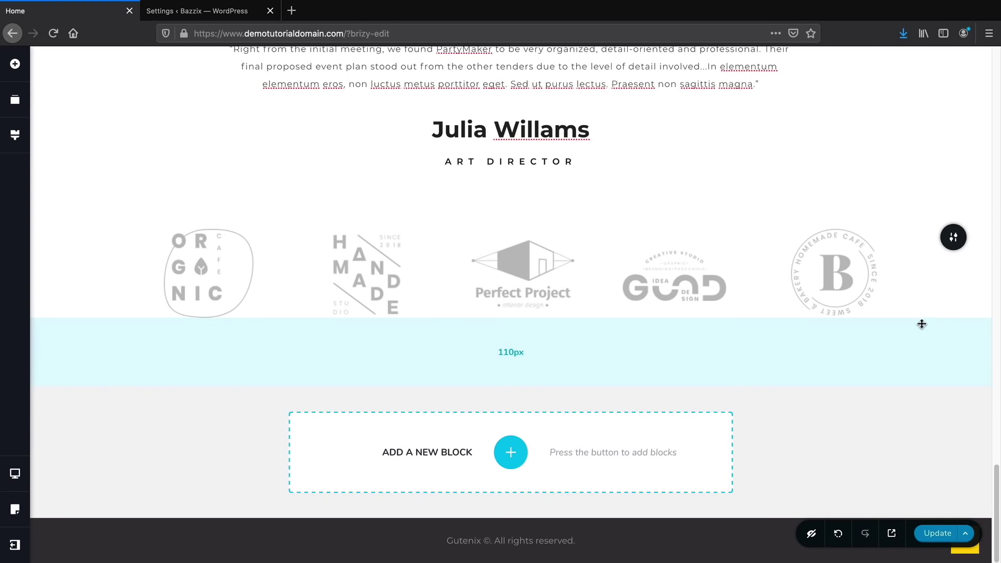
pyautogui.scroll(1, 730, 326)
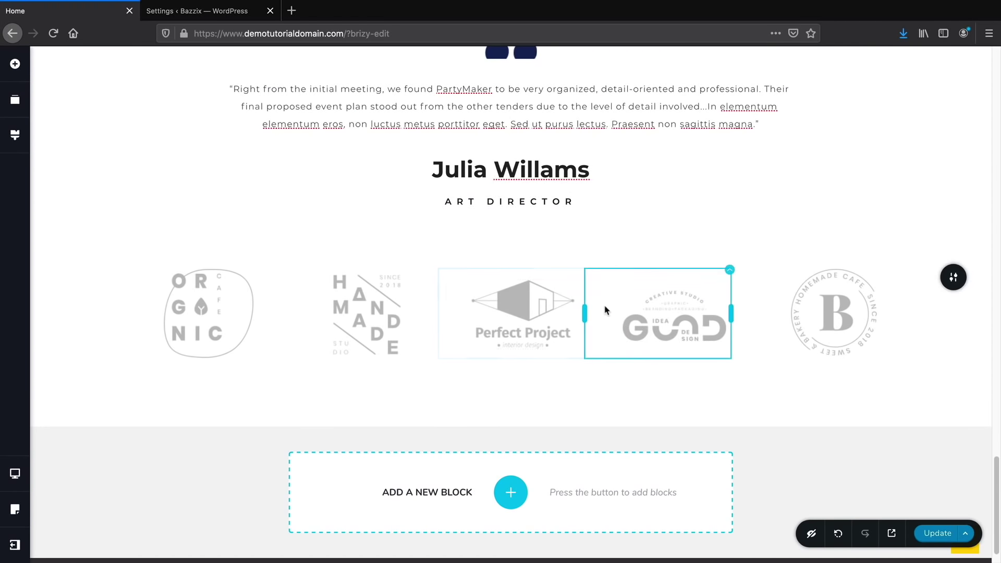
pyautogui.click(510, 490)
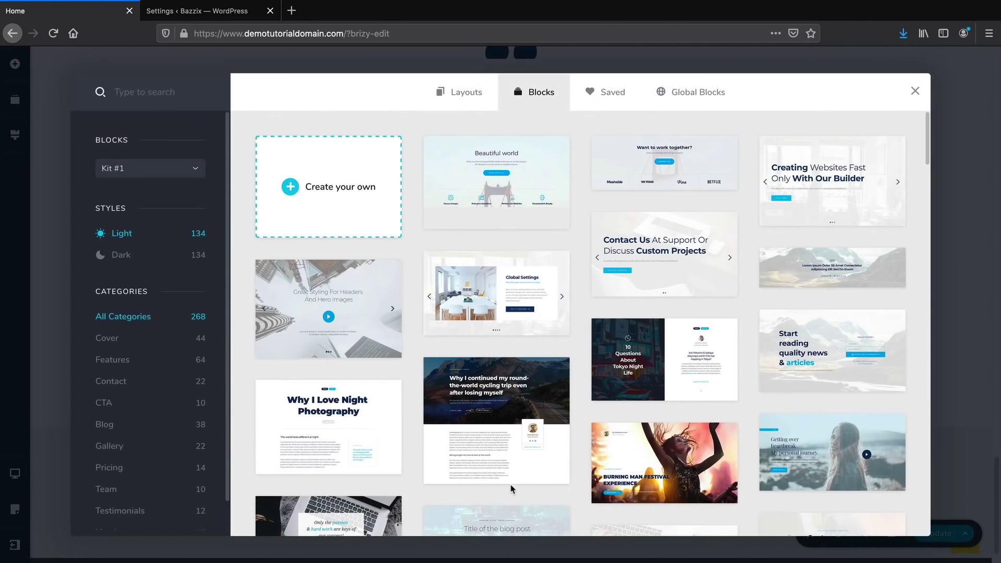
pyautogui.scroll(-1, 186, 374)
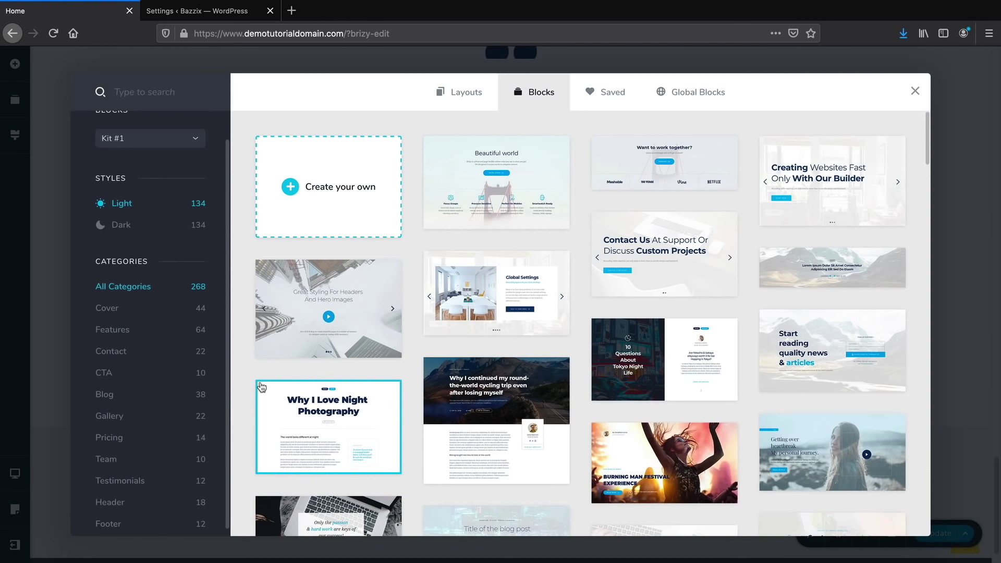
pyautogui.click(108, 523)
pyautogui.click(914, 90)
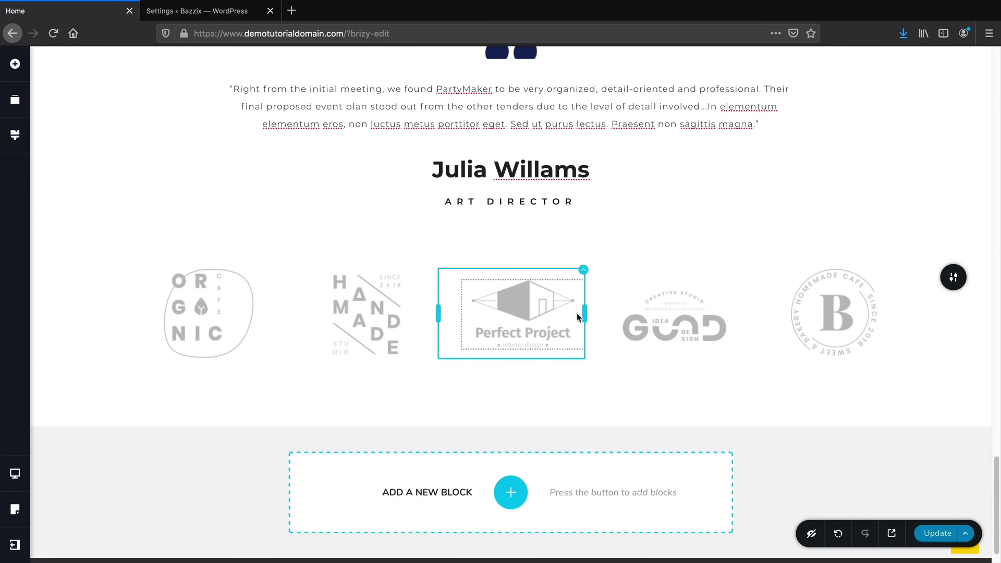
pyautogui.scroll(9, 985, 381)
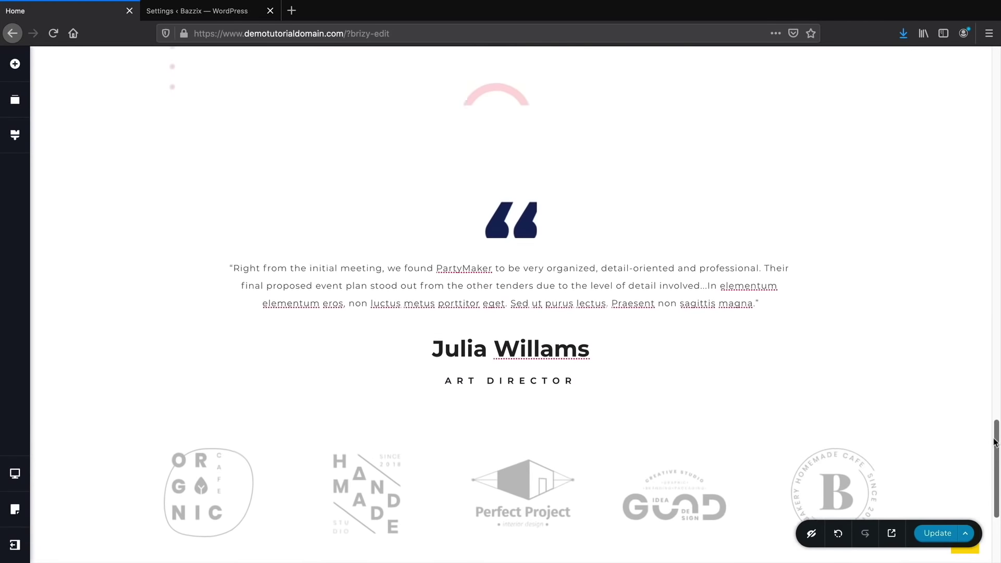
pyautogui.scroll(15, 985, 380)
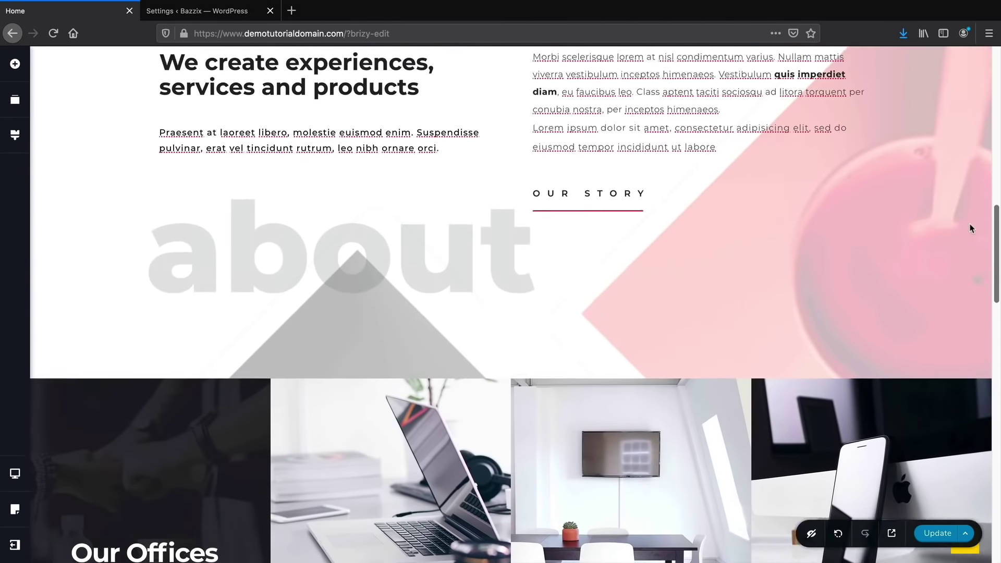
pyautogui.scroll(10, 971, 195)
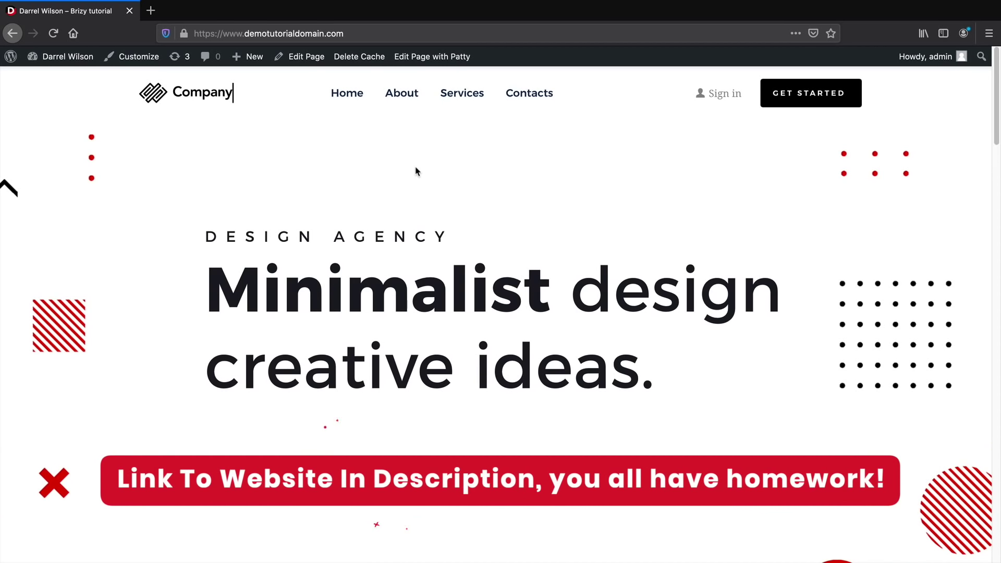
# Step: Visit the live About page, scroll past its counters and team, then open Services
pyautogui.click(406, 102)
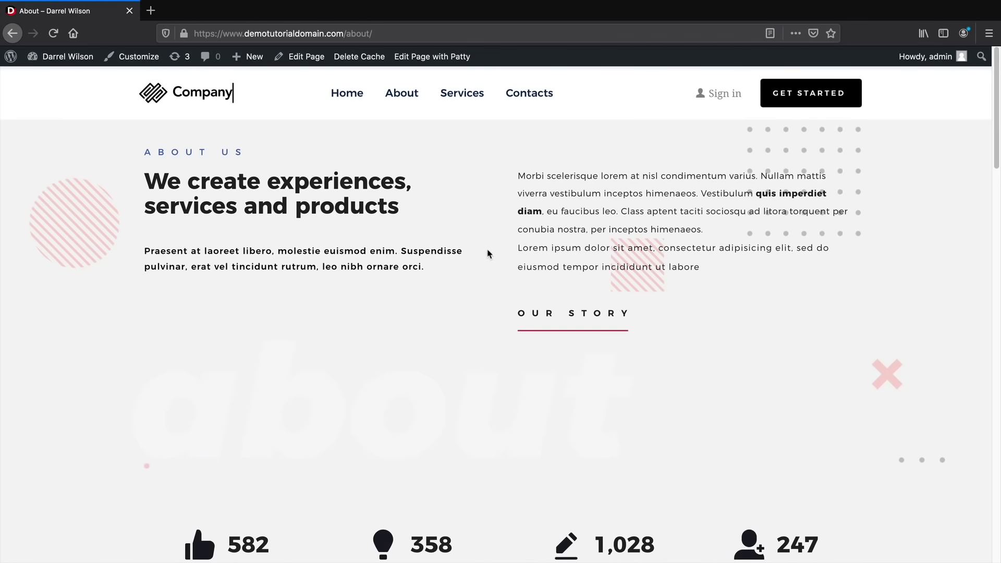
pyautogui.scroll(-6, 490, 250)
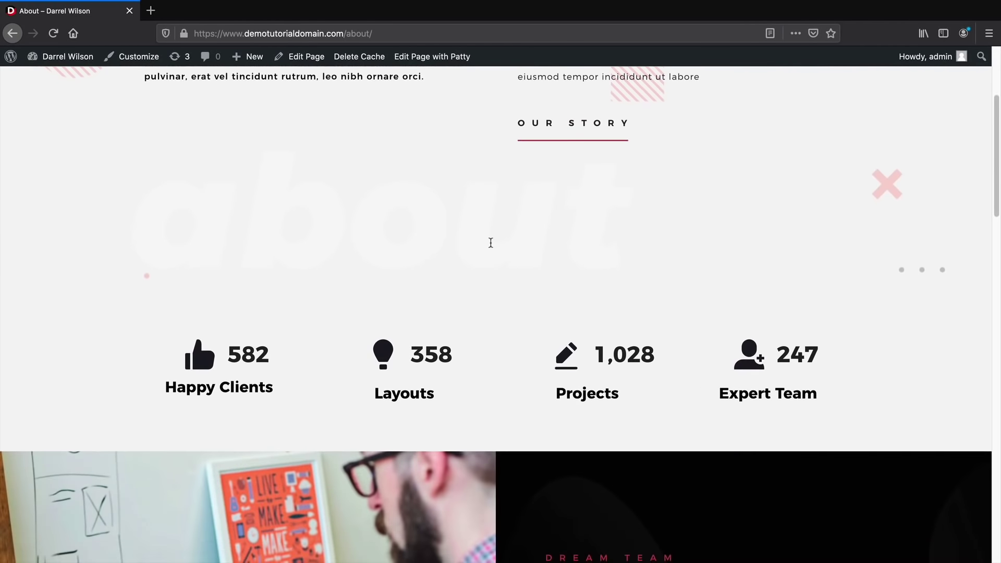
pyautogui.moveTo(992, 235); pyautogui.dragTo(991, 121)
pyautogui.doubleClick(451, 94)
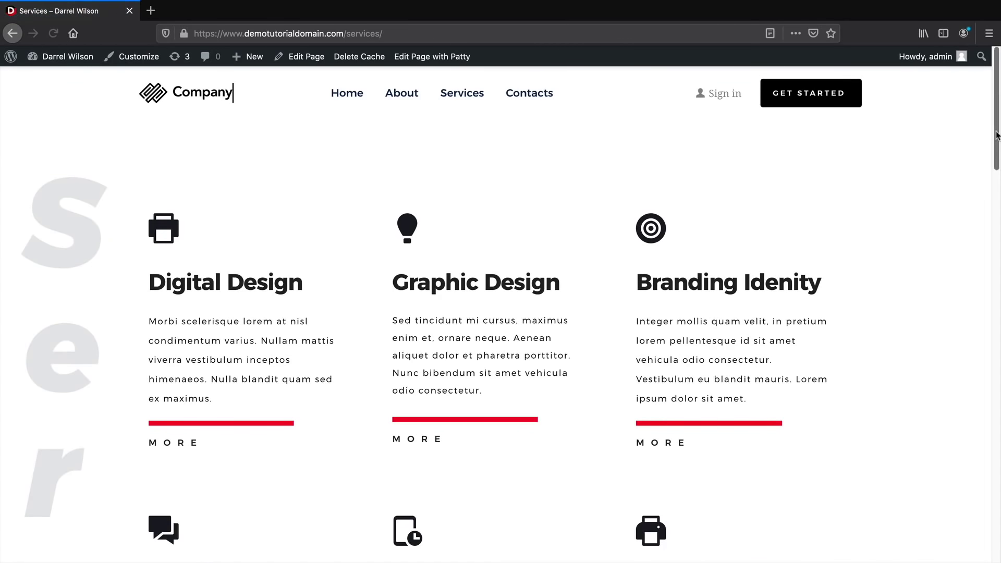
# Step: Scroll through the live Services page's Digital Design, Graphic Design and Branding cards
pyautogui.moveTo(996, 137); pyautogui.dragTo(996, 159)
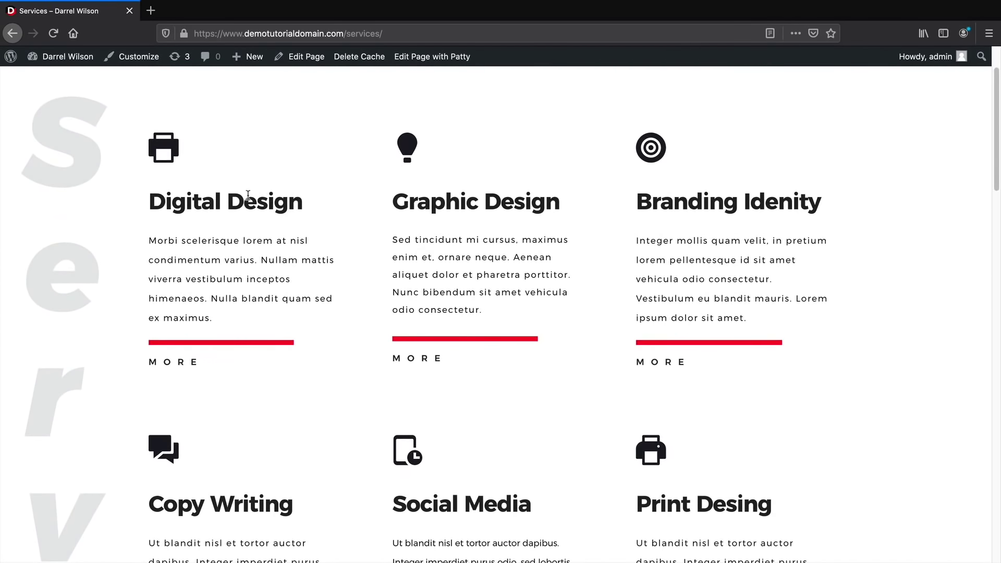
pyautogui.scroll(-1, 87, 205)
pyautogui.scroll(-6, 85, 229)
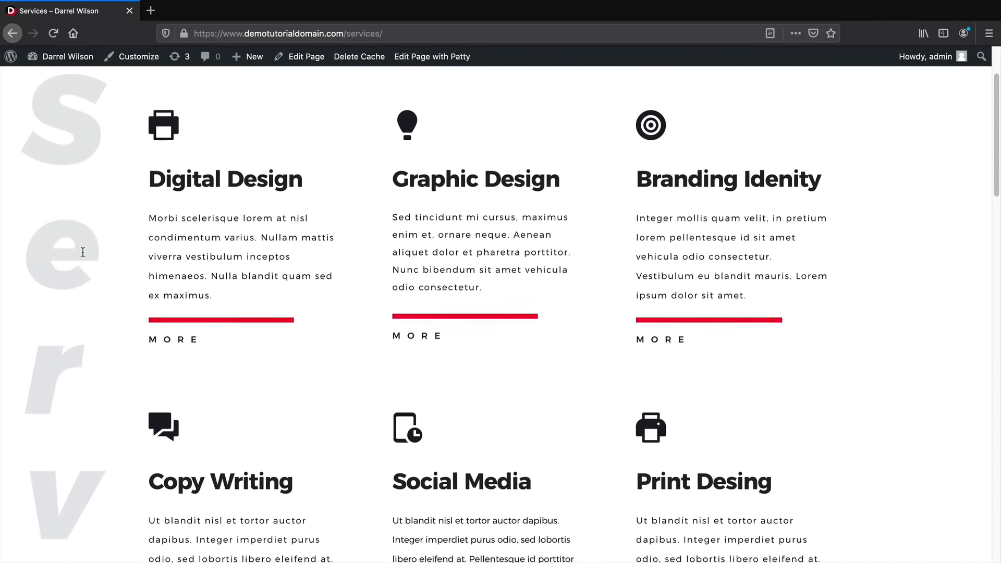
pyautogui.scroll(-9, 82, 253)
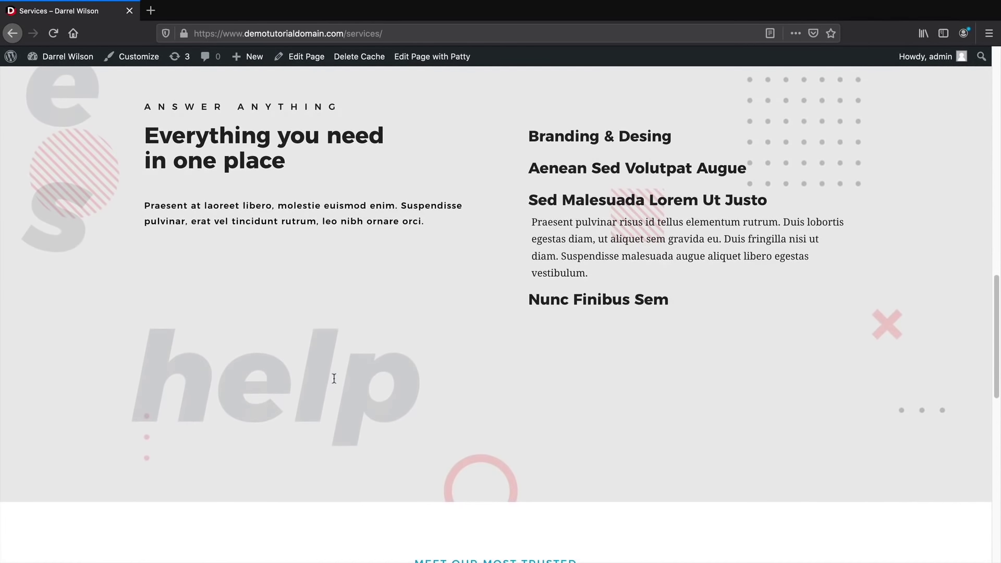
pyautogui.doubleClick(362, 376)
pyautogui.scroll(10, 114, 370)
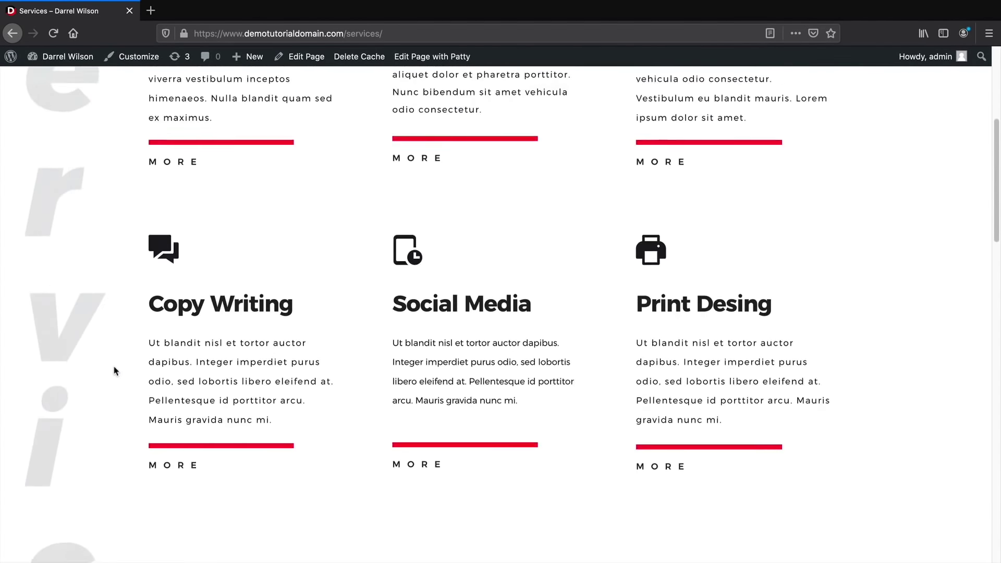
pyautogui.scroll(5, 114, 370)
pyautogui.moveTo(45, 229); pyautogui.dragTo(67, 240)
pyautogui.scroll(-1, 80, 251)
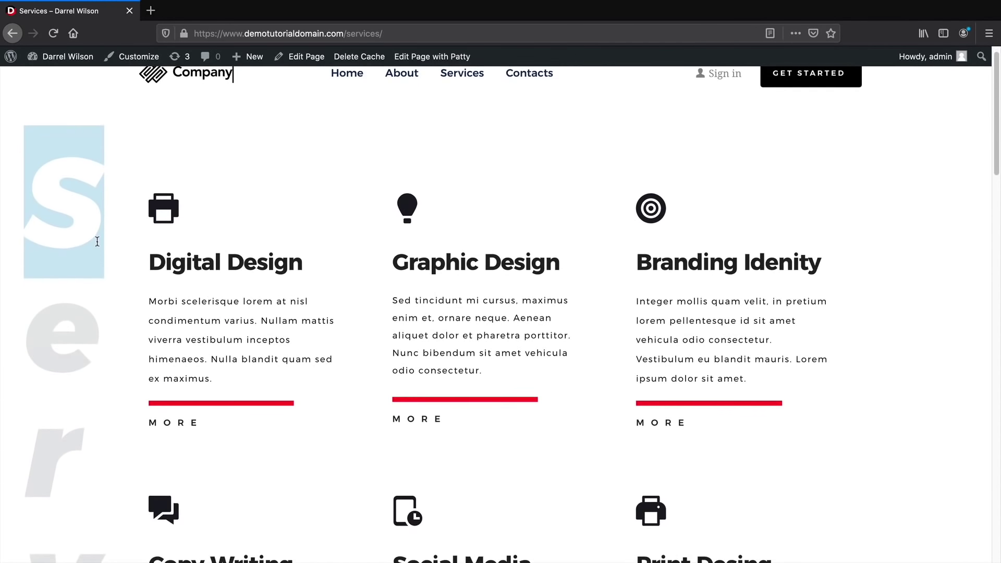
pyautogui.click(109, 208)
# Step: Scroll down to the help section, then return to the home page
pyautogui.scroll(-1, 110, 209)
pyautogui.scroll(-5, 110, 209)
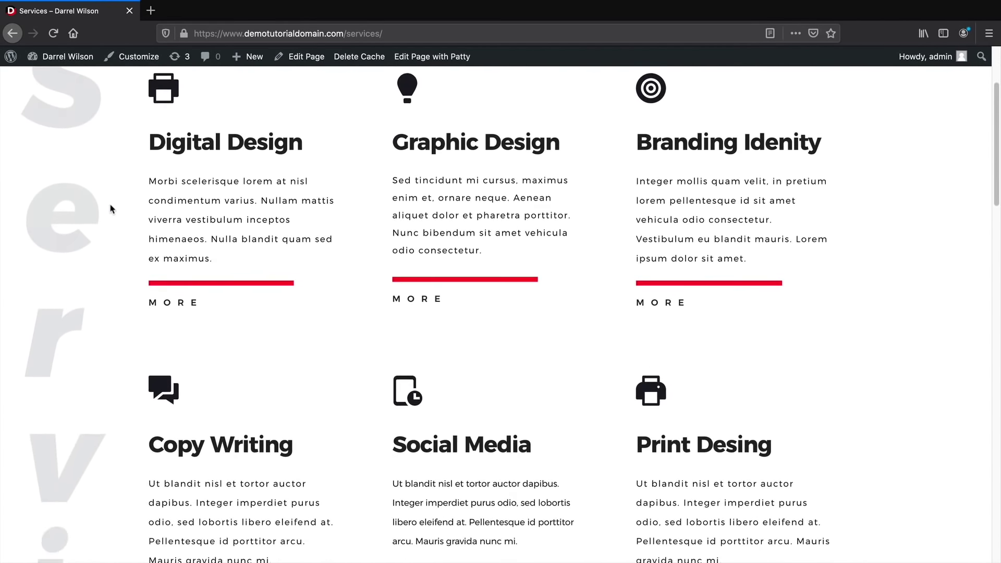
pyautogui.scroll(-6, 110, 208)
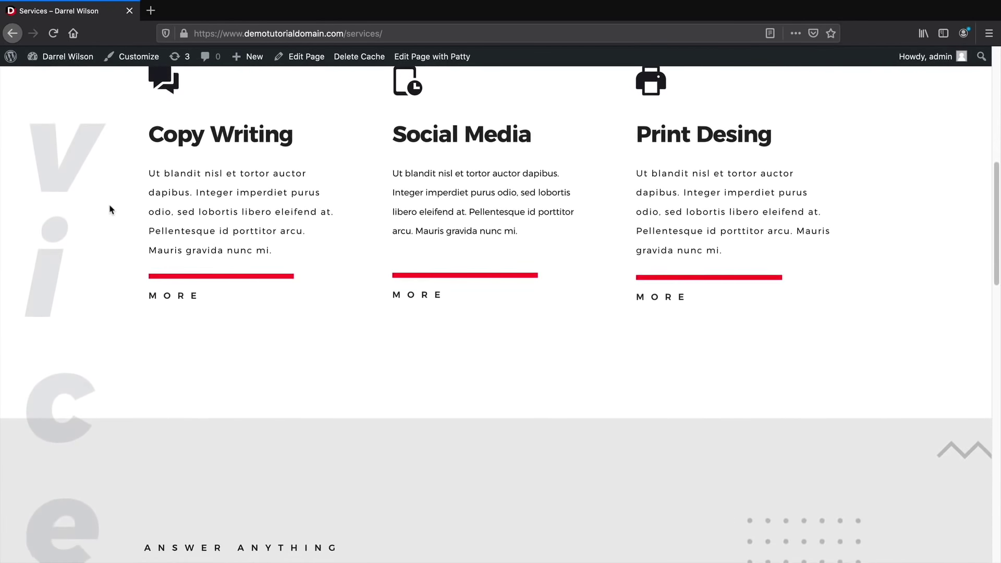
pyautogui.scroll(-4, 110, 208)
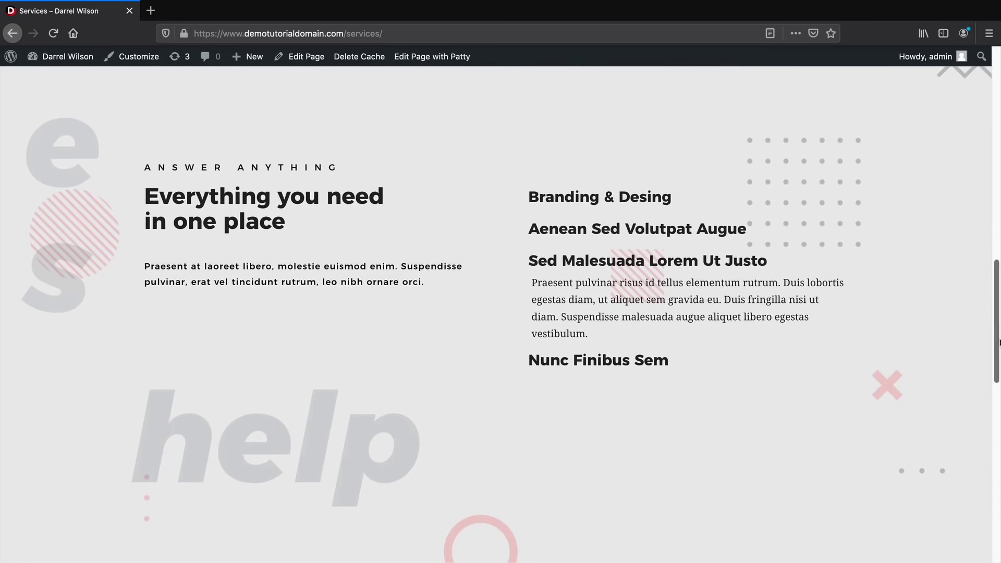
pyautogui.moveTo(996, 352); pyautogui.dragTo(996, 118)
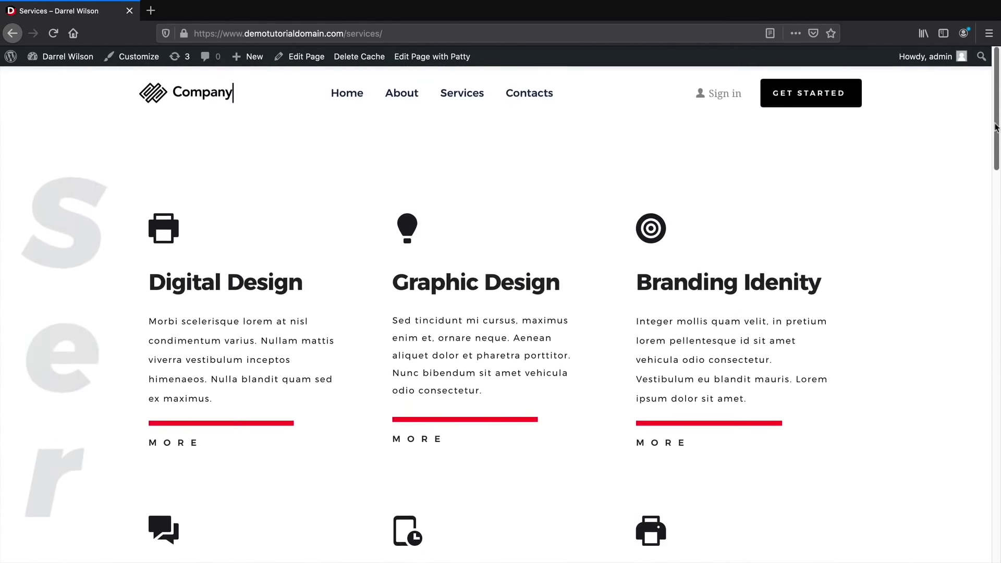
pyautogui.click(360, 100)
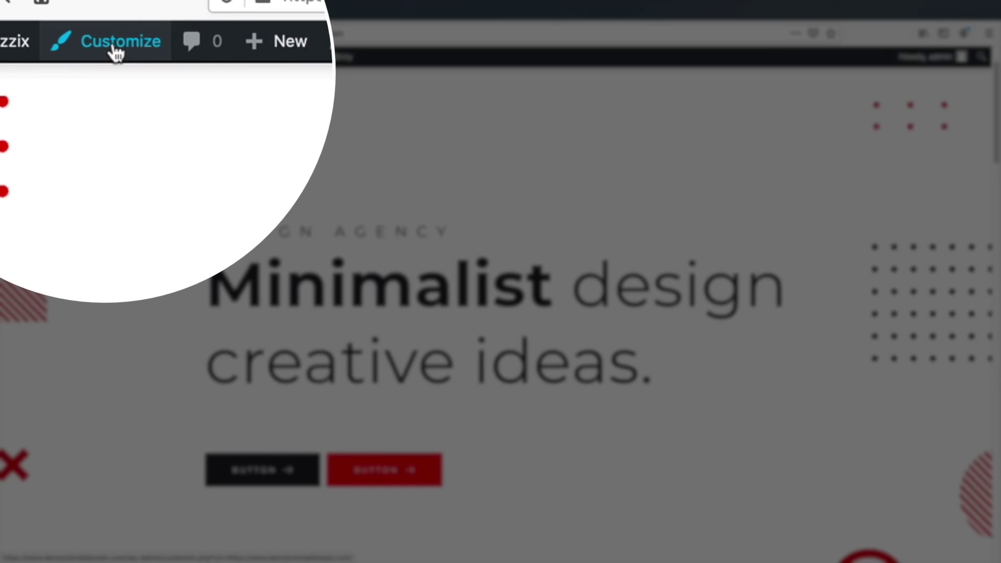
# Step: Open the Customizer and go to the Gutenix theme's Header Bar settings
pyautogui.click(109, 59)
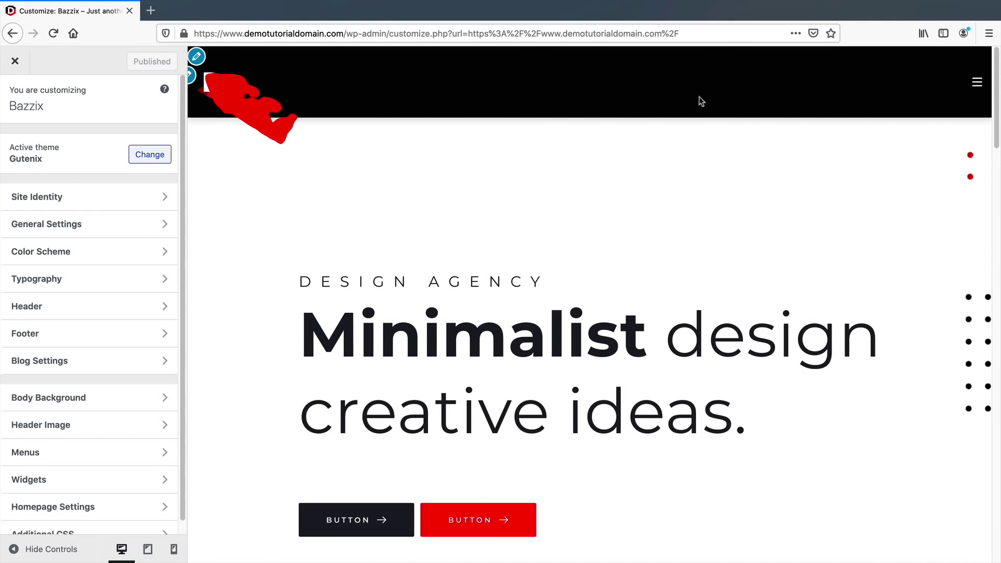
pyautogui.click(197, 57)
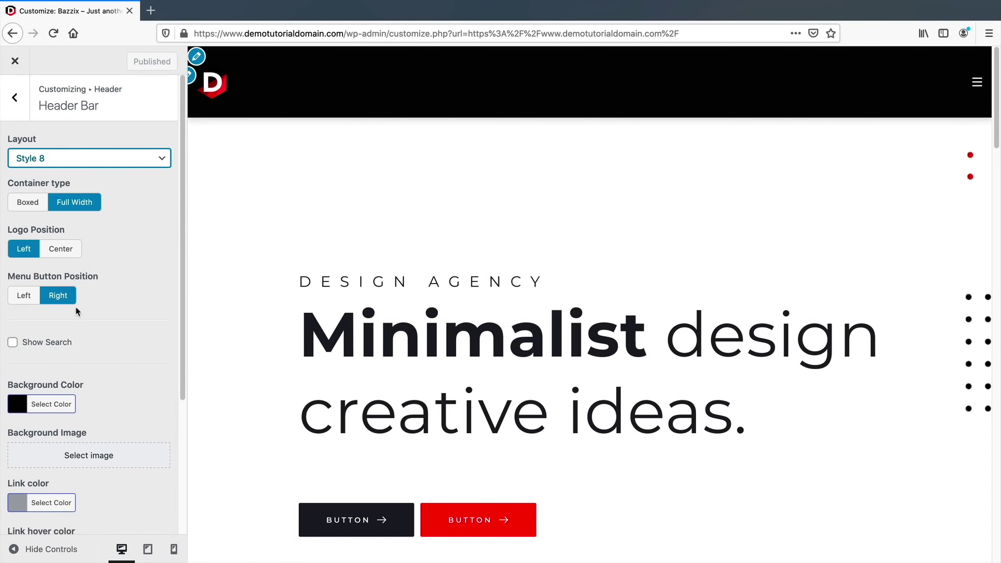
# Step: After trying purple and blue, set the header bar background colour to red (#e5061d)
pyautogui.click(51, 404)
pyautogui.scroll(-3, 89, 391)
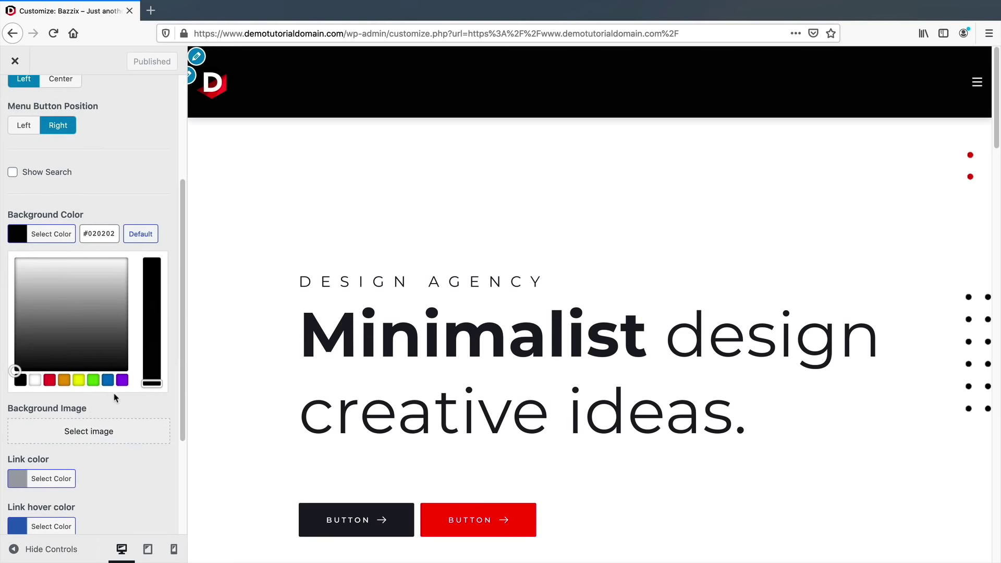
pyautogui.click(120, 380)
pyautogui.click(109, 381)
pyautogui.click(122, 380)
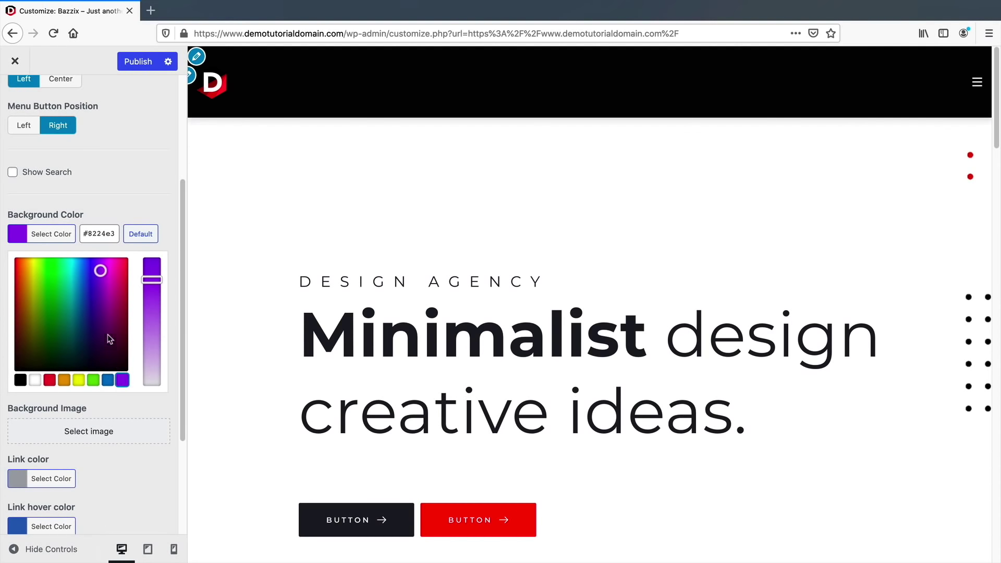
pyautogui.moveTo(108, 334); pyautogui.dragTo(125, 271)
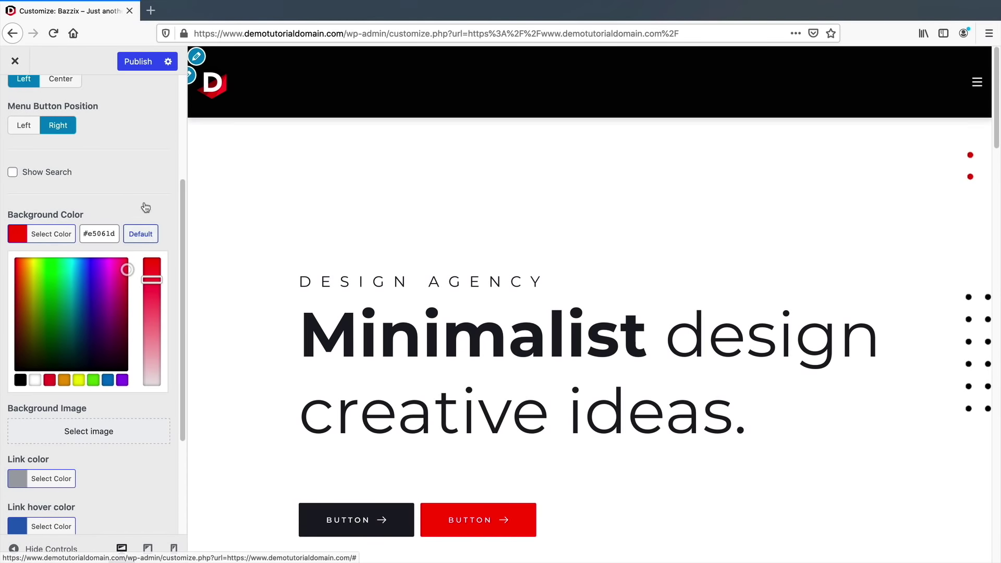
pyautogui.click(146, 206)
# Step: Back out of the Header Bar settings to the top-level Customizer menu
pyautogui.scroll(3, 163, 172)
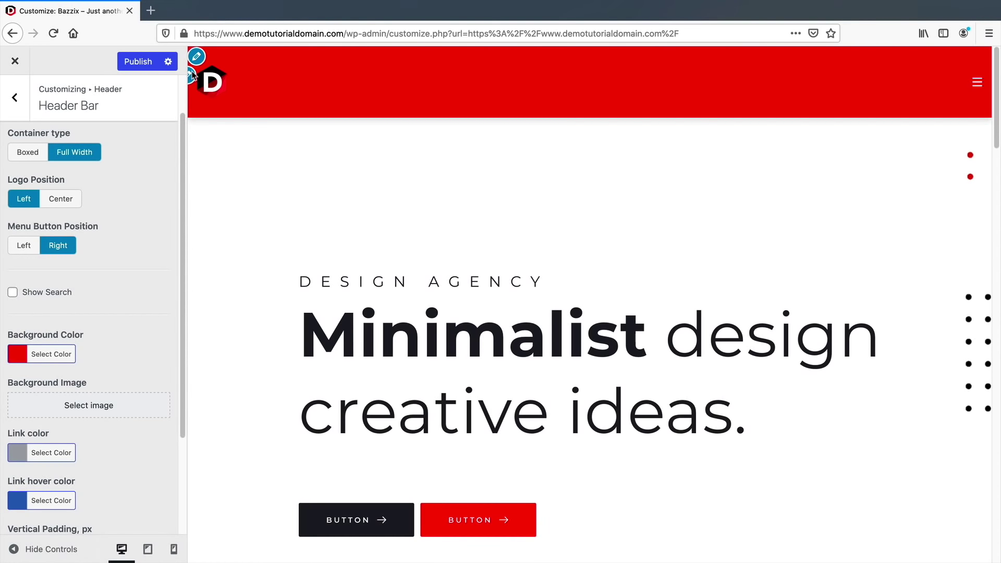
pyautogui.click(22, 99)
pyautogui.click(24, 105)
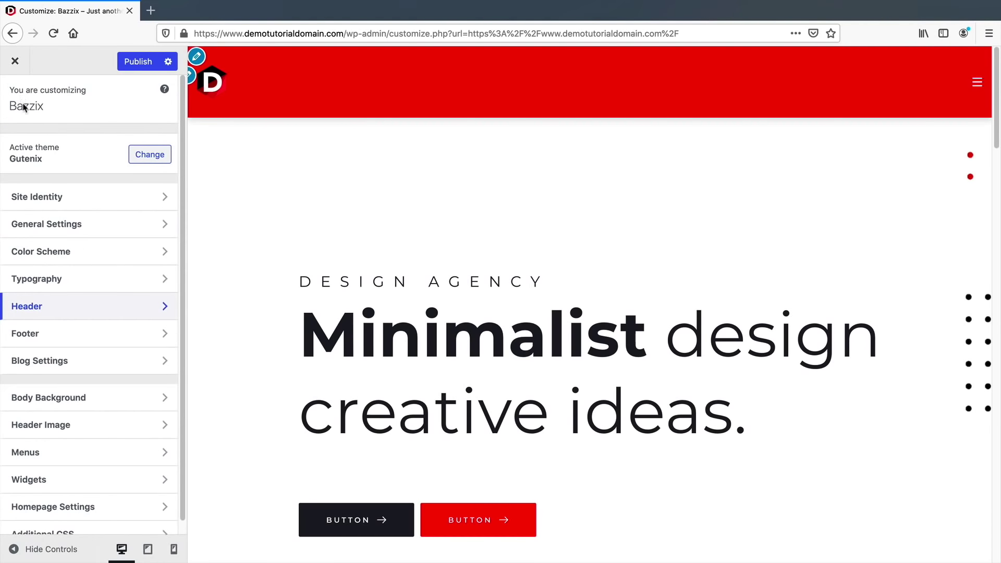
# Step: In Site Identity, replace the site title with the owner's name and set the tagline to 'Brizy tutorial'
pyautogui.click(95, 203)
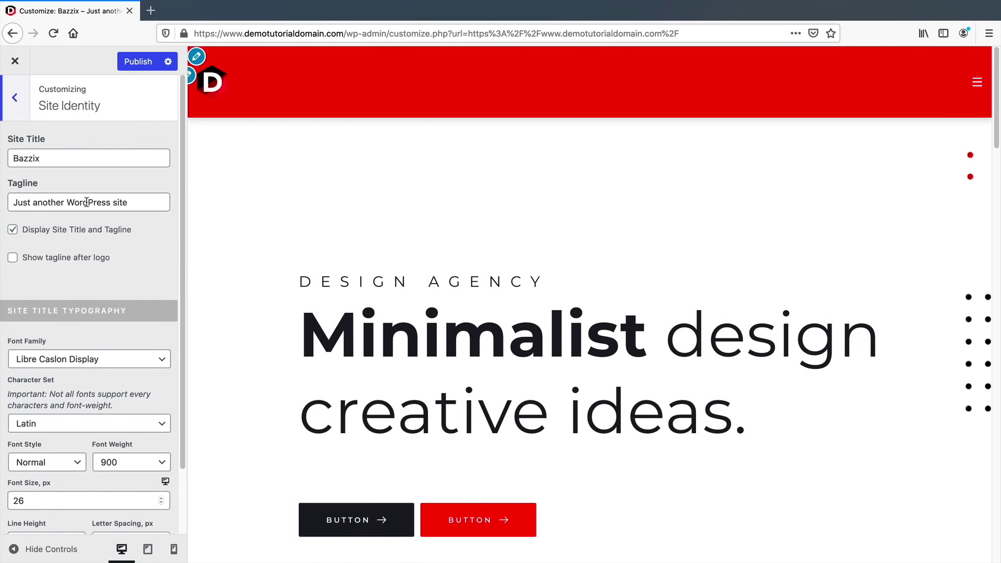
pyautogui.doubleClick(54, 159)
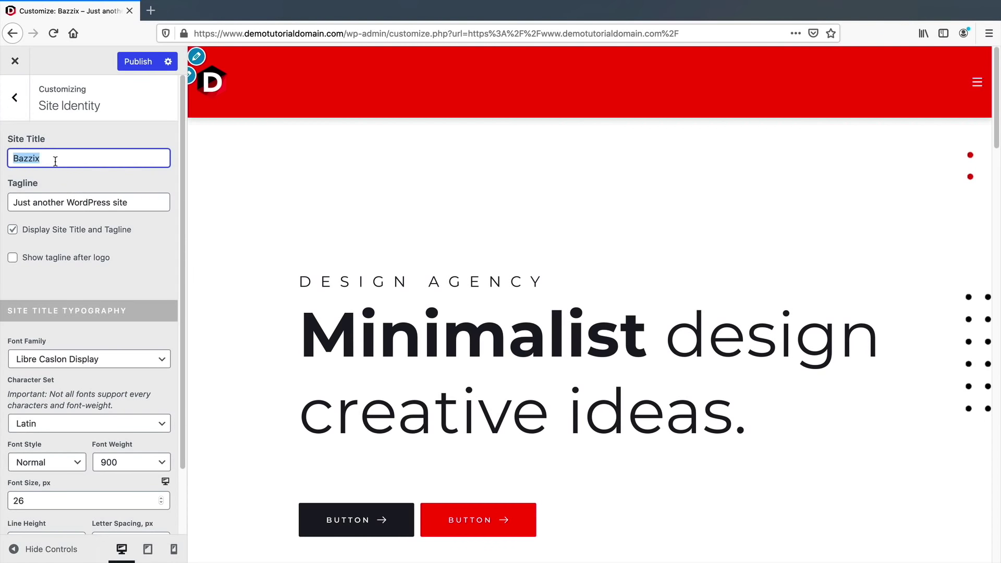
pyautogui.write('Darrel Wilson')
pyautogui.press('Tab')
pyautogui.write('B')
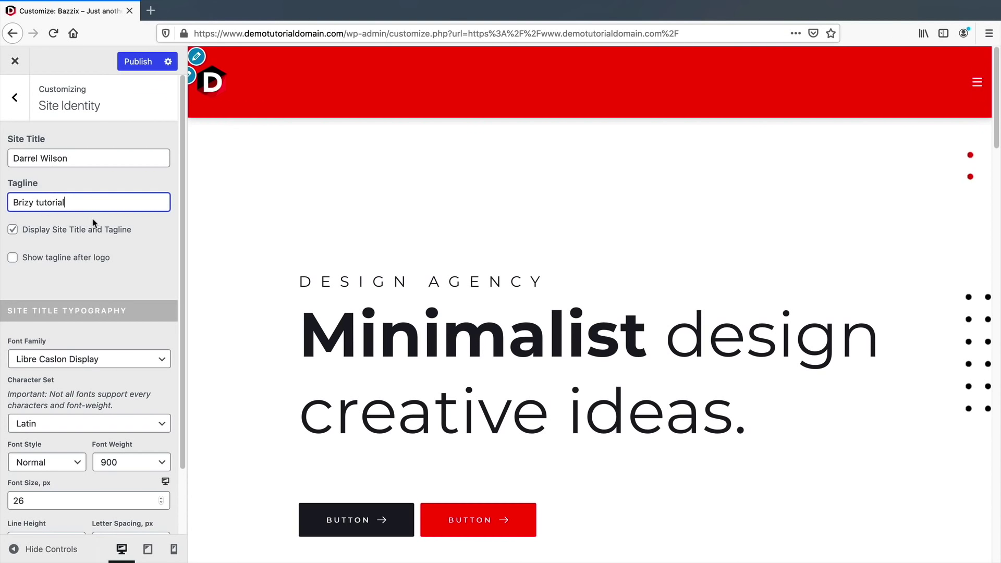
# Step: Turn 'Show tagline after logo' on, then switch it back off
pyautogui.click(70, 256)
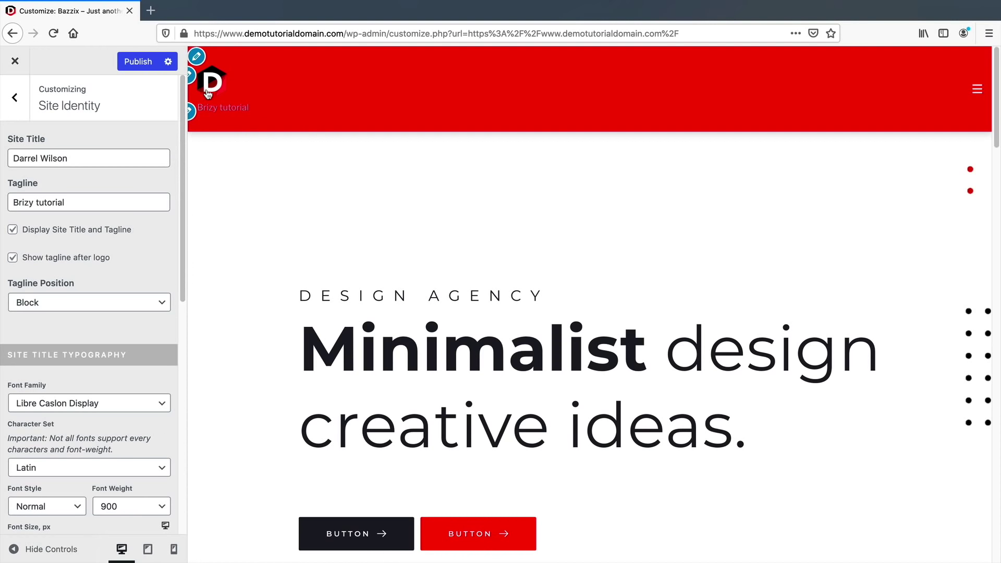
pyautogui.moveTo(202, 107); pyautogui.dragTo(240, 108)
pyautogui.click(27, 258)
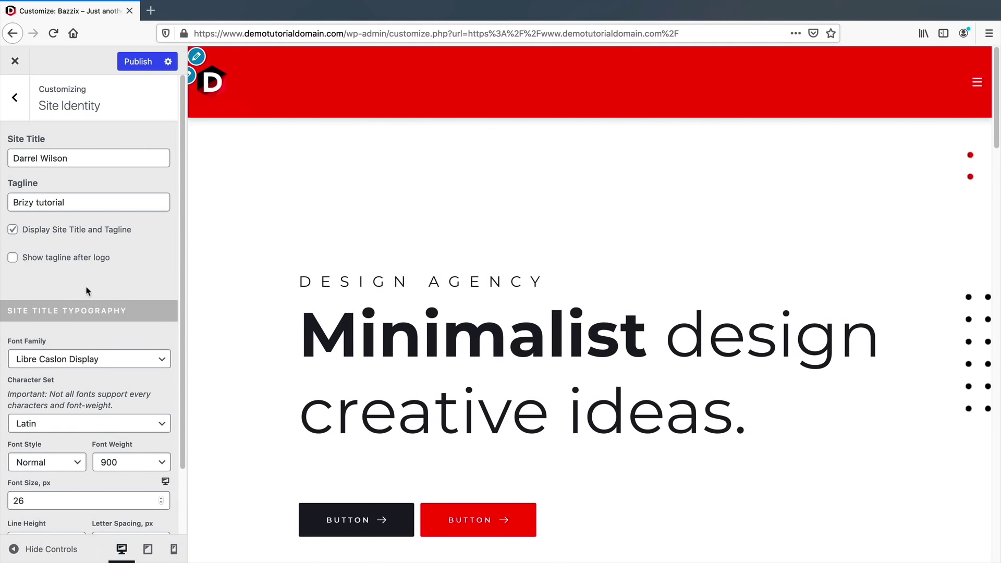
# Step: Change the Site Title Typography font family to Poppins (weight 900, 26 px)
pyautogui.scroll(-3, 89, 286)
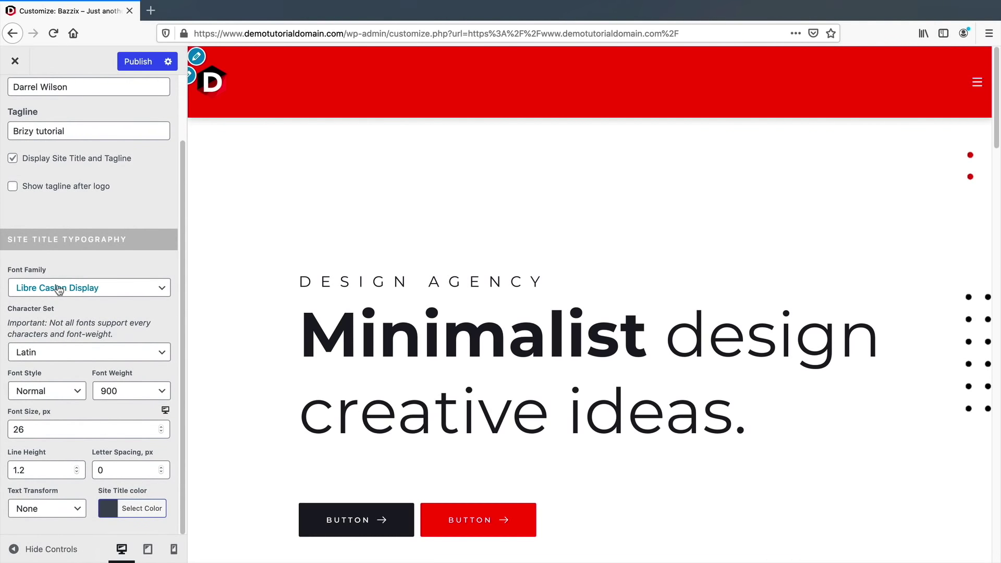
pyautogui.click(59, 290)
pyautogui.scroll(2, 70, 258)
pyautogui.scroll(-10, 70, 261)
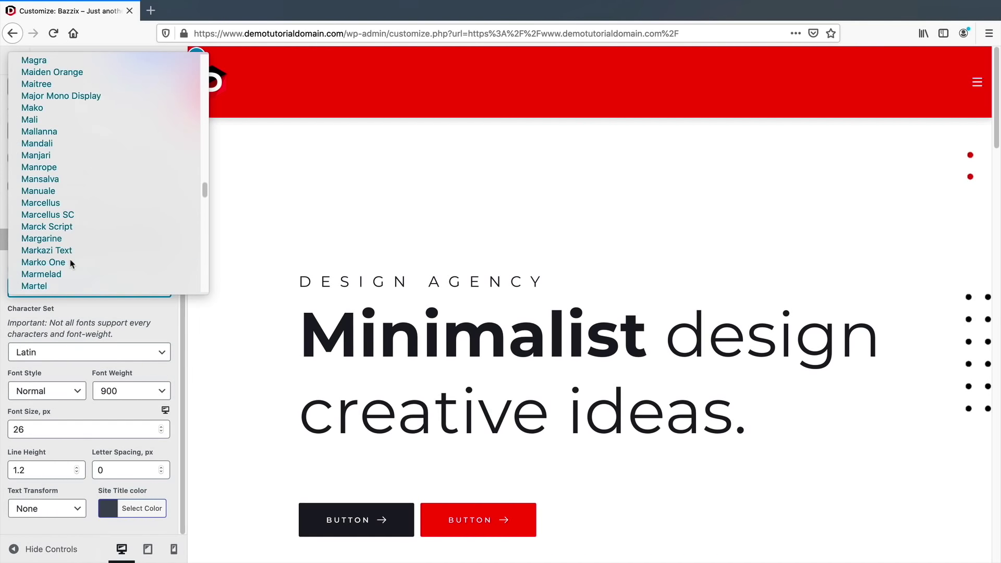
pyautogui.scroll(-20, 70, 259)
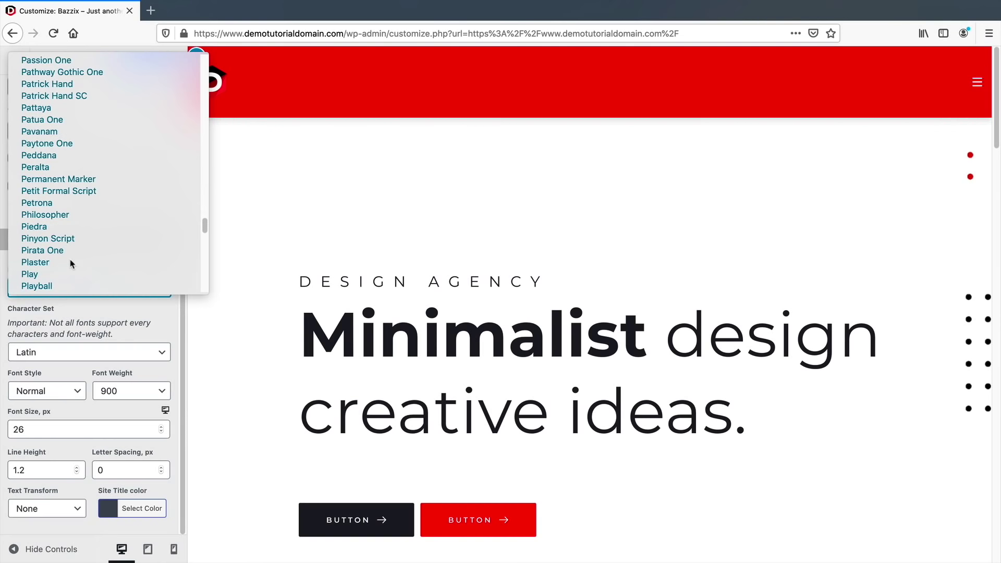
pyautogui.scroll(-5, 103, 240)
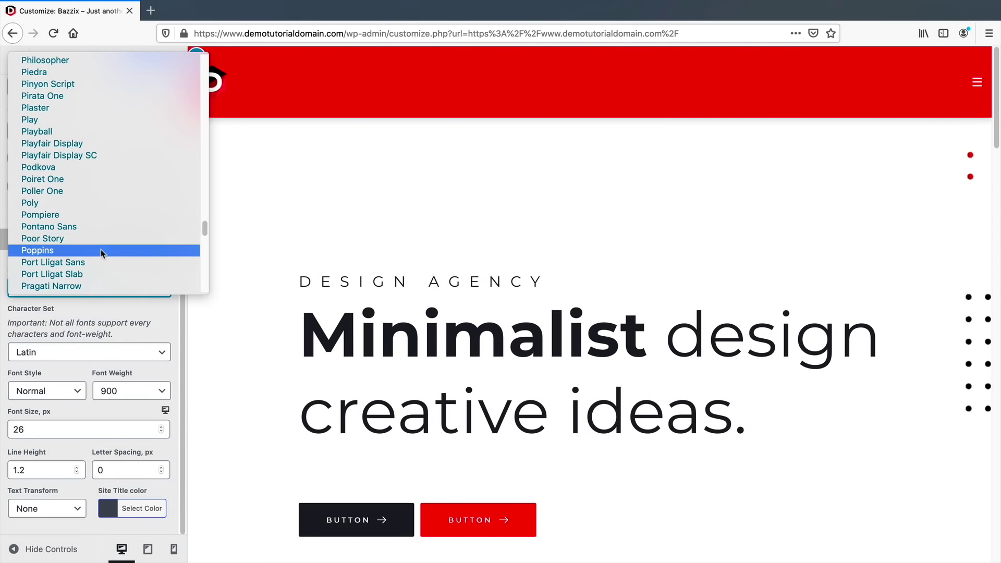
pyautogui.click(102, 250)
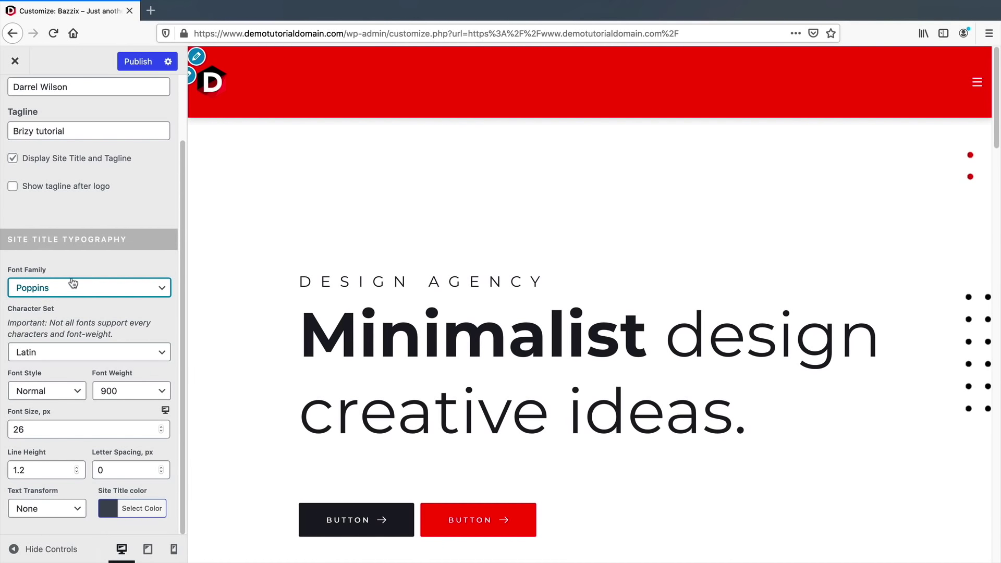
pyautogui.click(79, 263)
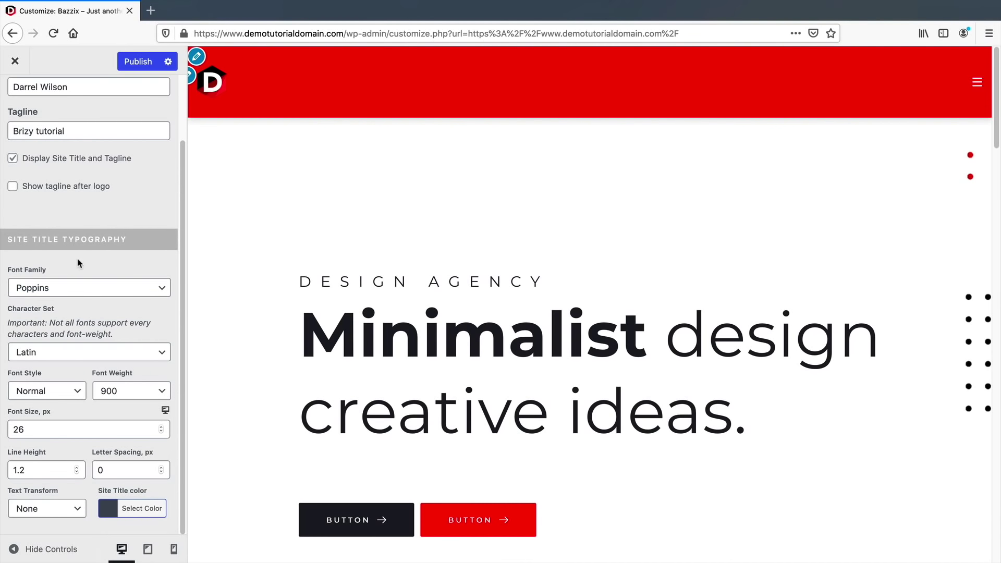
# Step: Open and close the hamburger navigation menu in the live preview
pyautogui.click(976, 82)
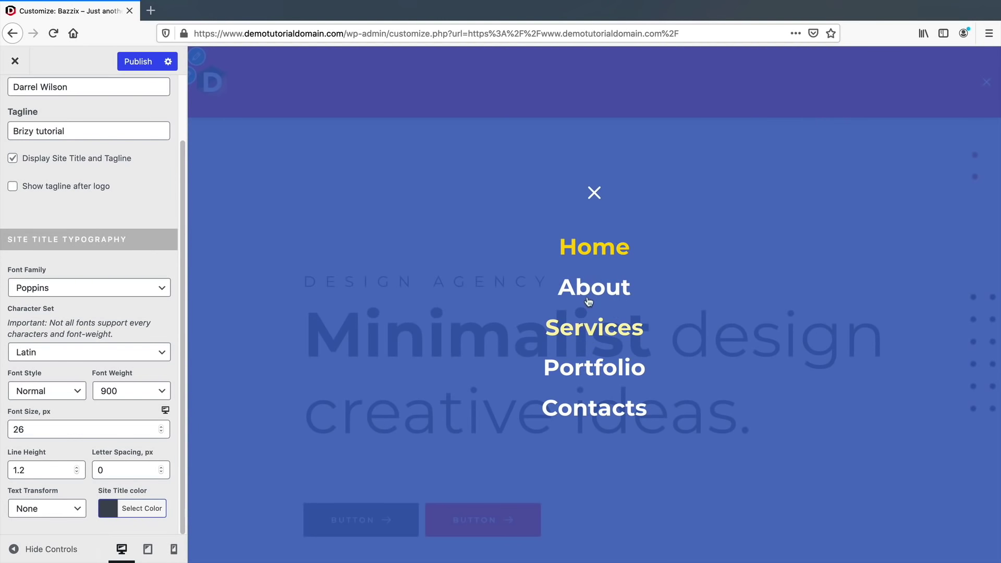
pyautogui.click(594, 193)
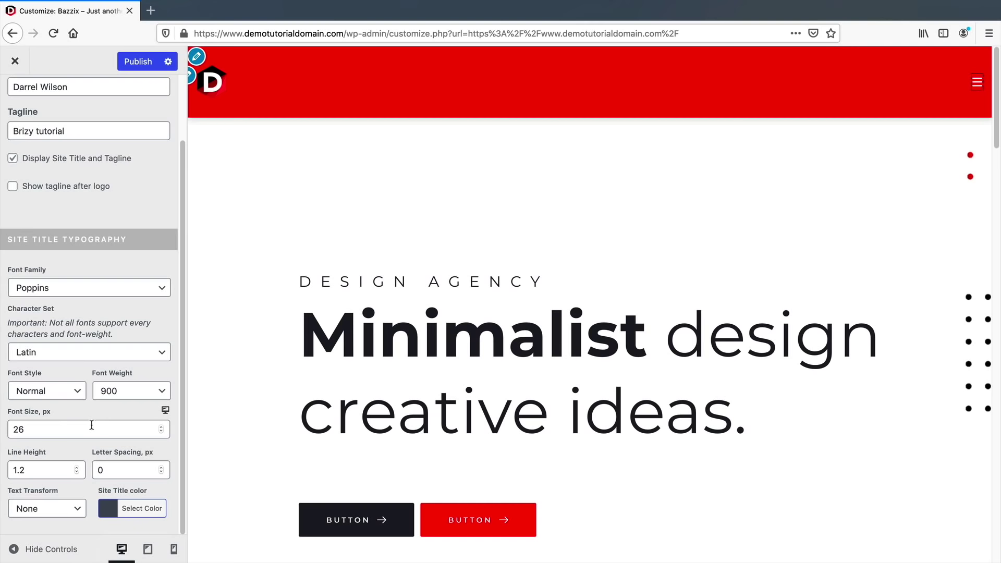
pyautogui.scroll(3, 88, 426)
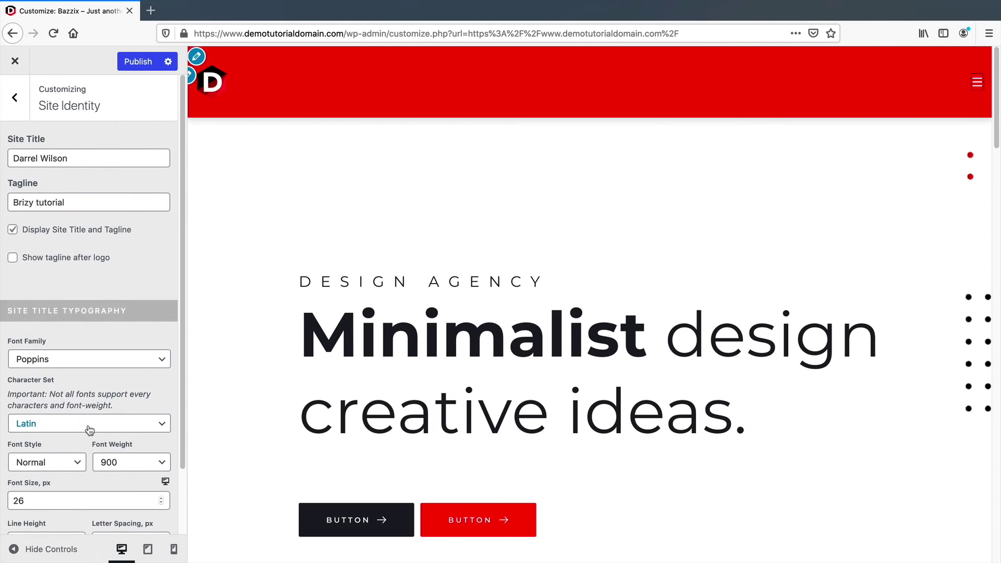
# Step: Navigate from Site Identity to General Settings > Page Layout
pyautogui.click(22, 104)
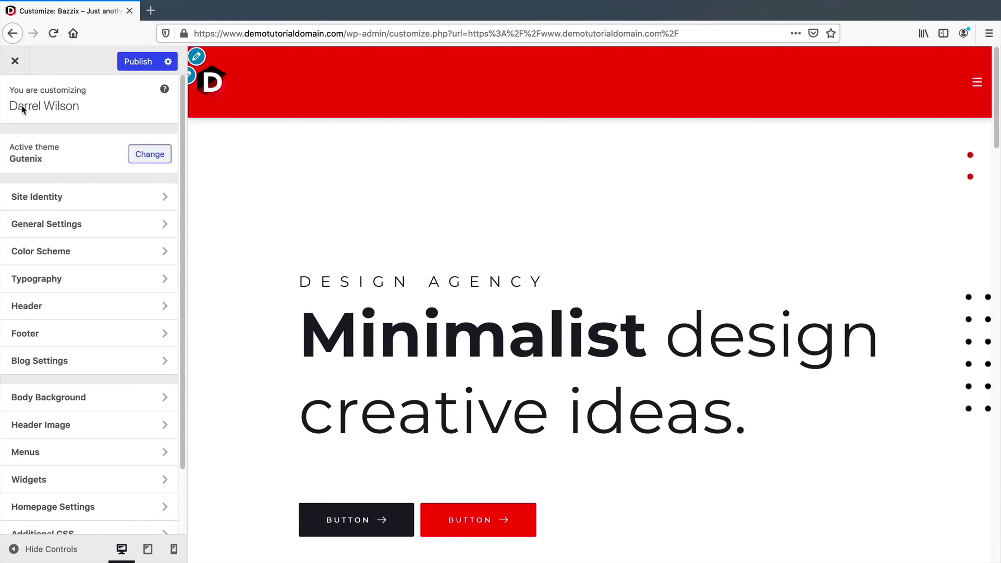
pyautogui.click(78, 198)
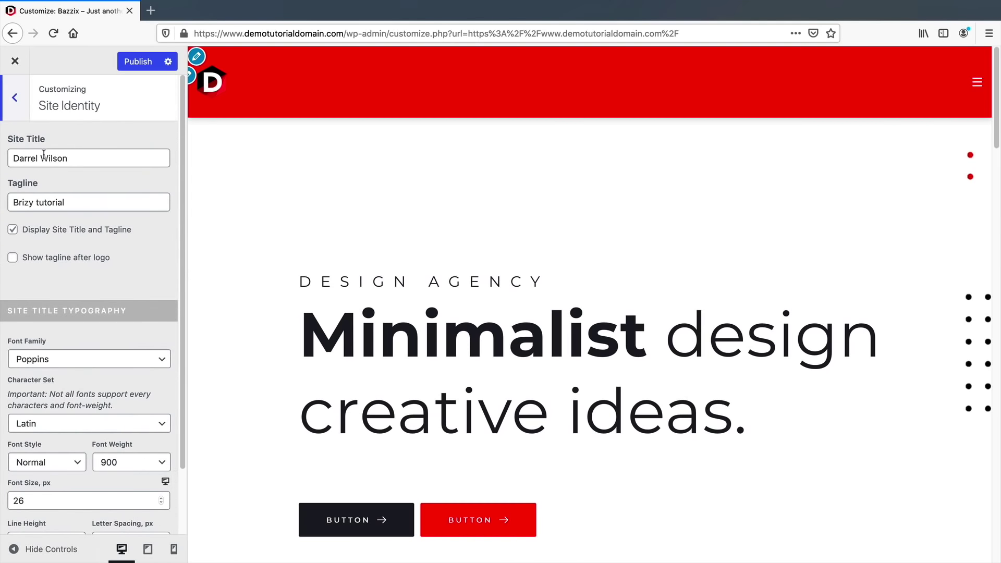
pyautogui.click(14, 98)
pyautogui.click(57, 224)
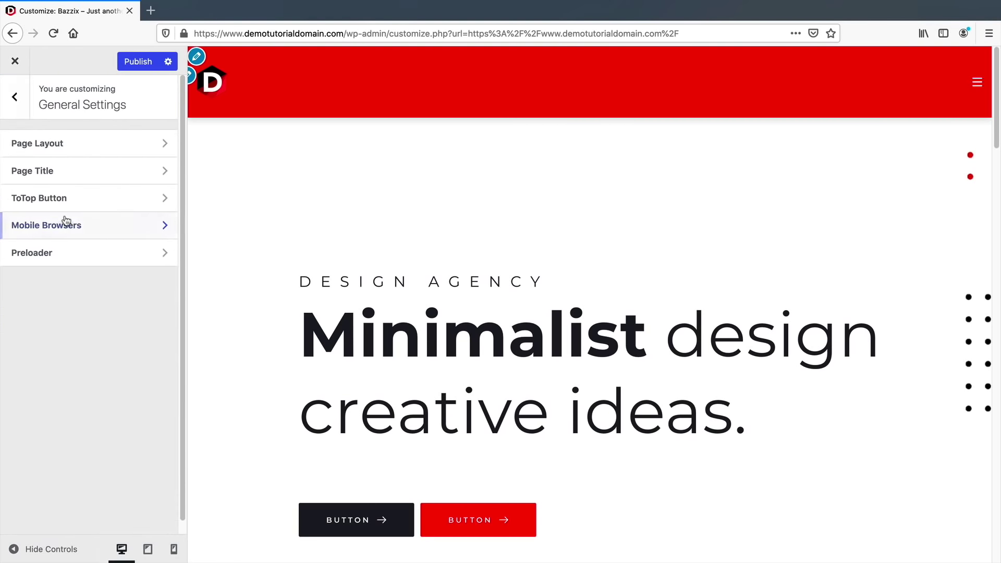
pyautogui.click(79, 146)
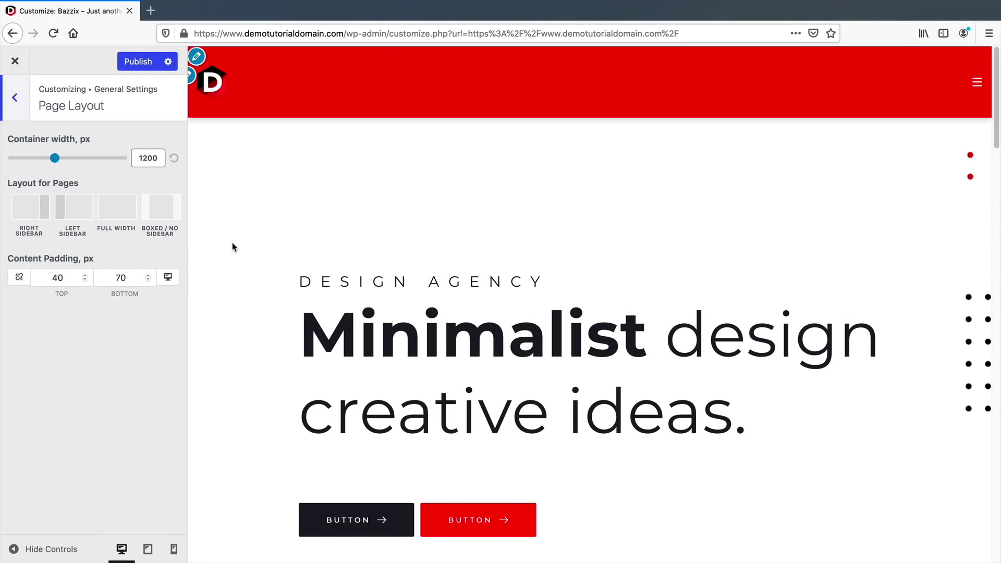
# Step: Try the boxed, full-width and left-sidebar page layouts, ending on Right Sidebar
pyautogui.scroll(-5, 235, 246)
pyautogui.scroll(2, 237, 245)
pyautogui.scroll(3, 237, 245)
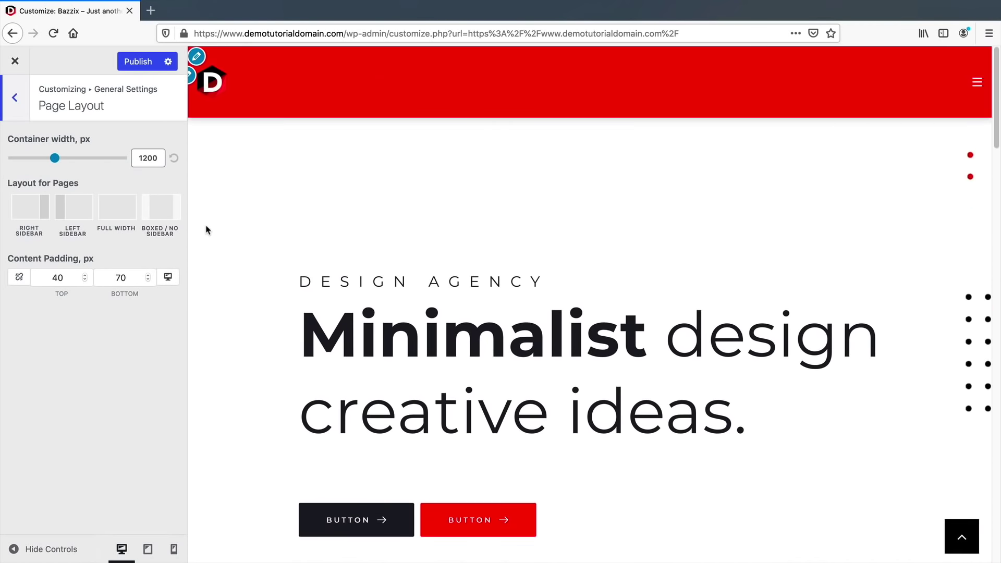
pyautogui.click(170, 215)
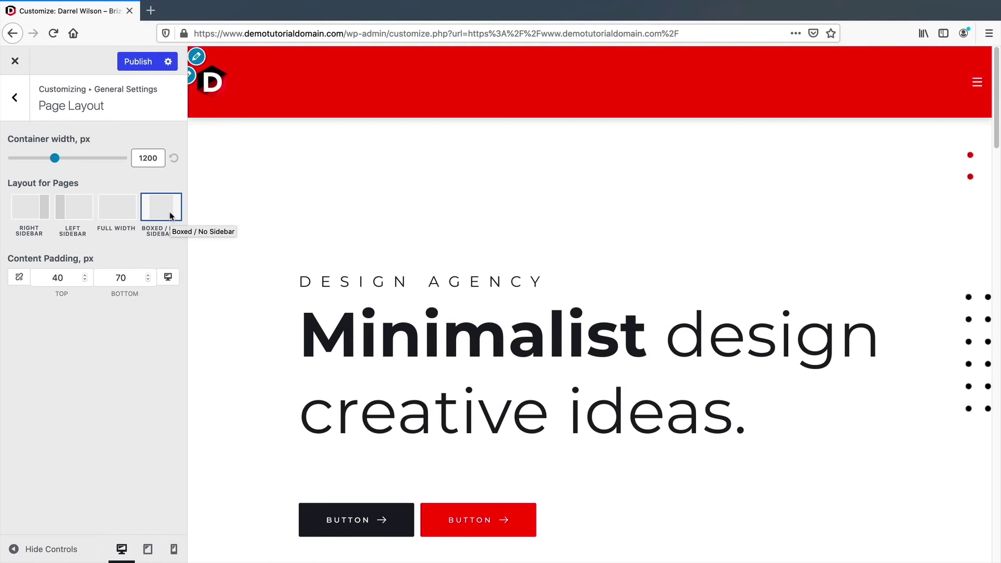
pyautogui.click(125, 214)
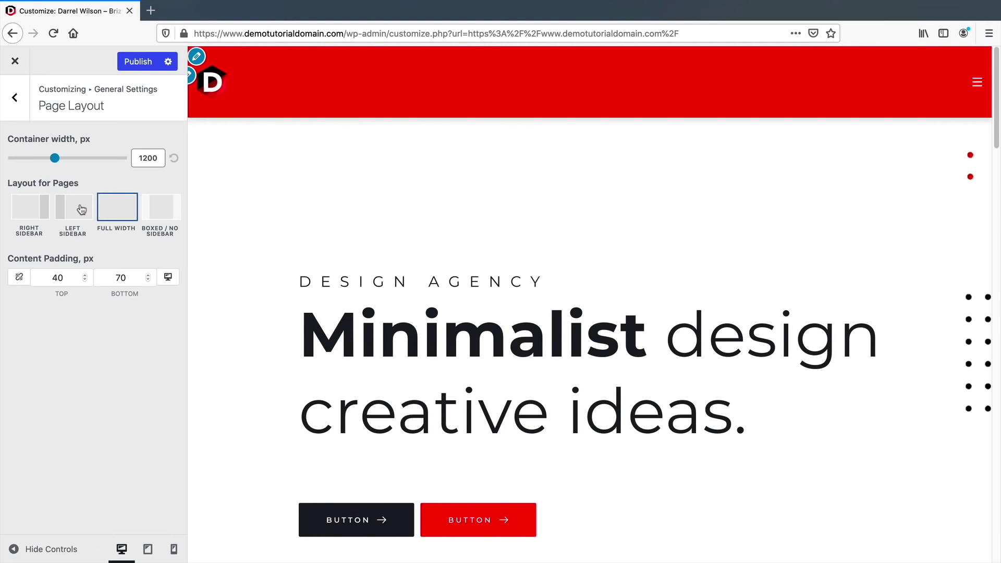
pyautogui.click(79, 209)
pyautogui.click(33, 207)
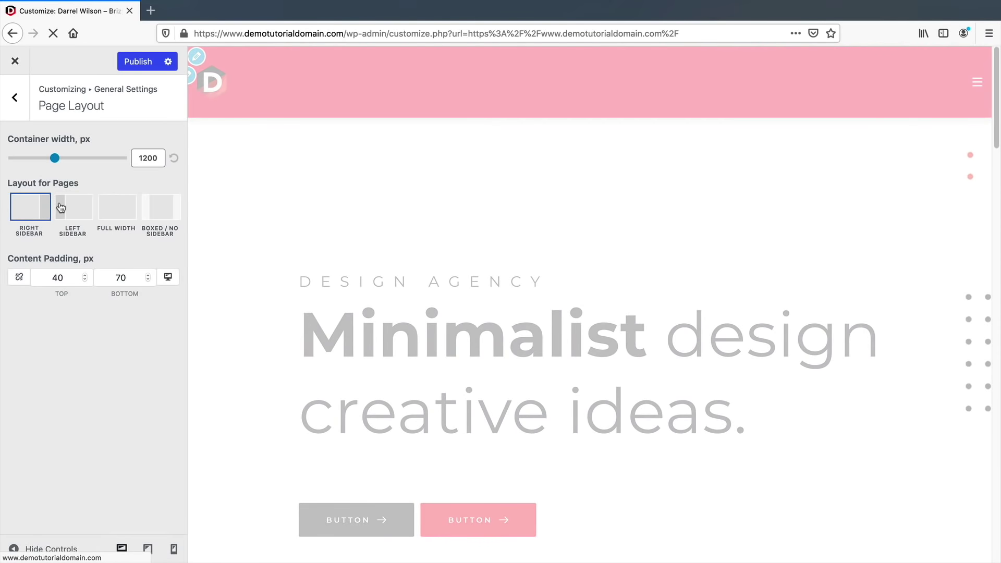
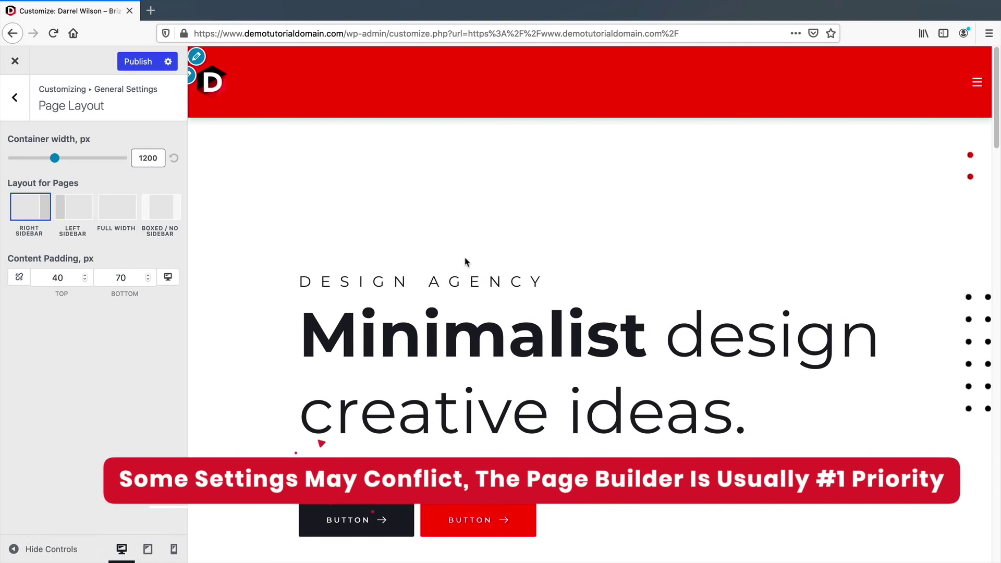
# Step: Check the right-sidebar page layout in the preview and go back to General Settings
pyautogui.scroll(-2, 547, 353)
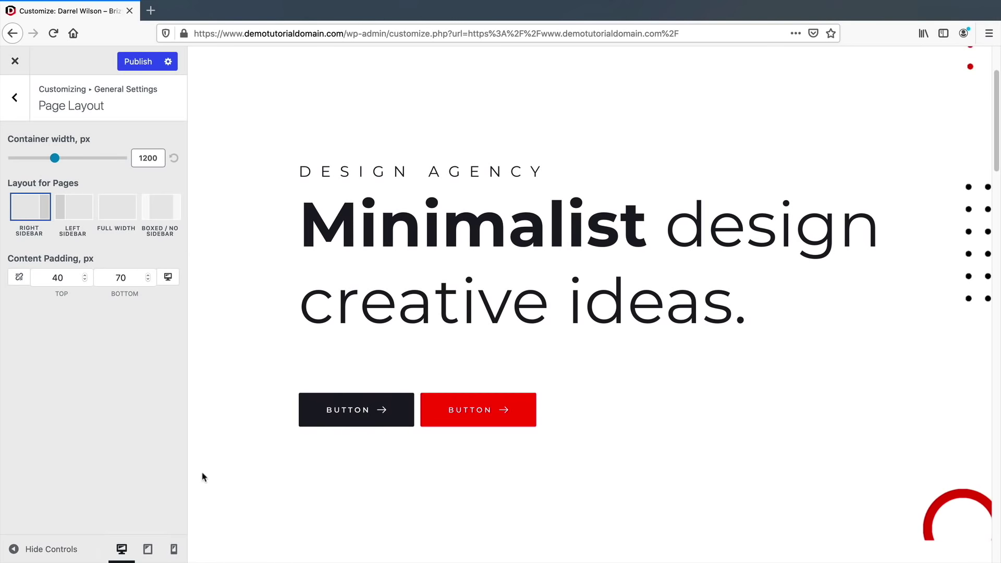
pyautogui.scroll(3, 197, 457)
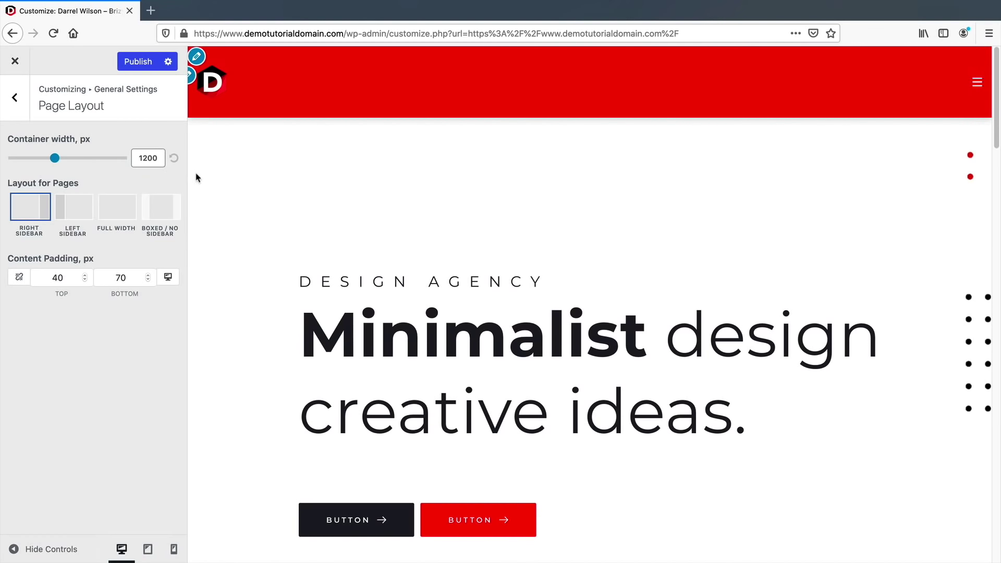
pyautogui.click(12, 98)
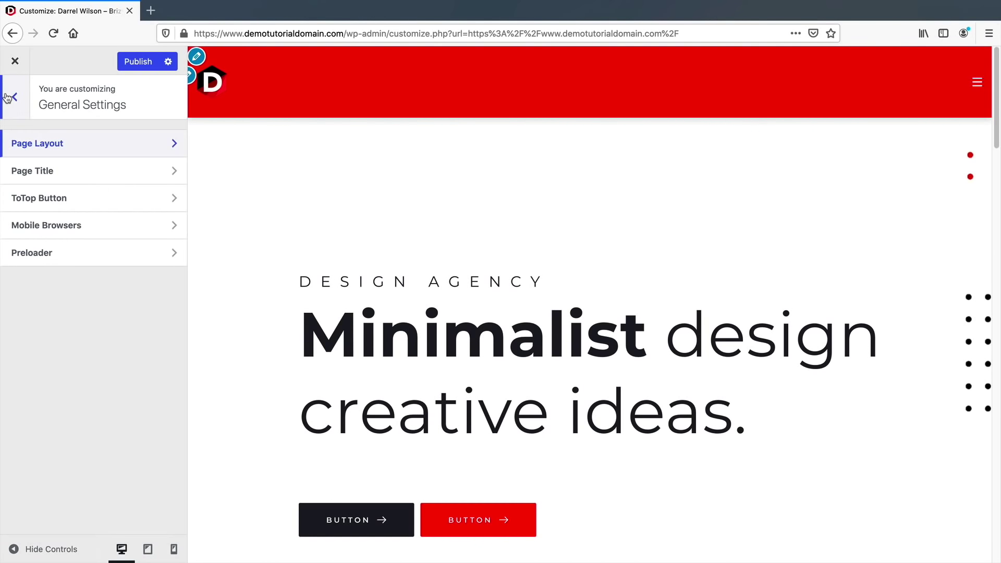
# Step: Turn on Show Page Title in the Page Title settings
pyautogui.click(42, 170)
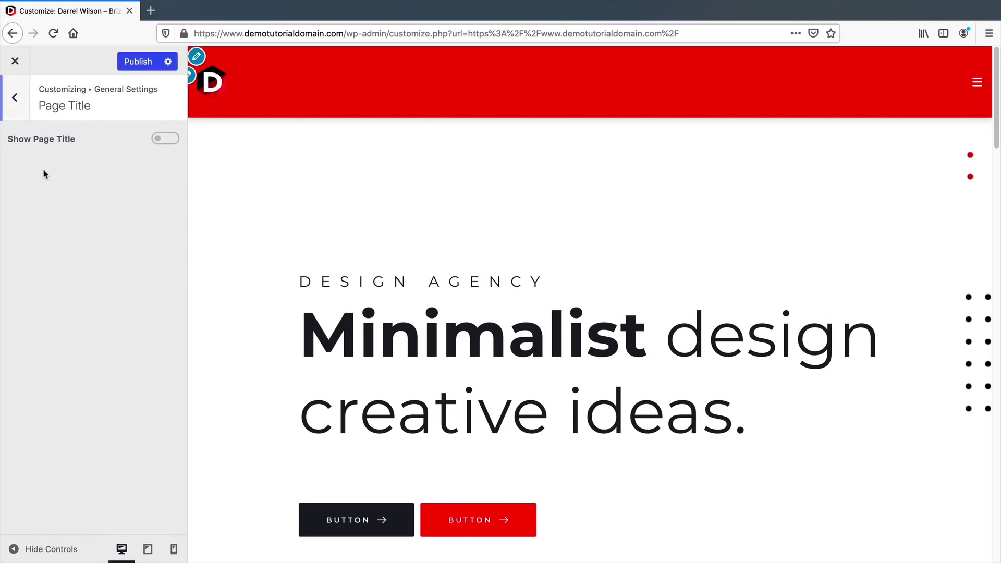
pyautogui.click(165, 139)
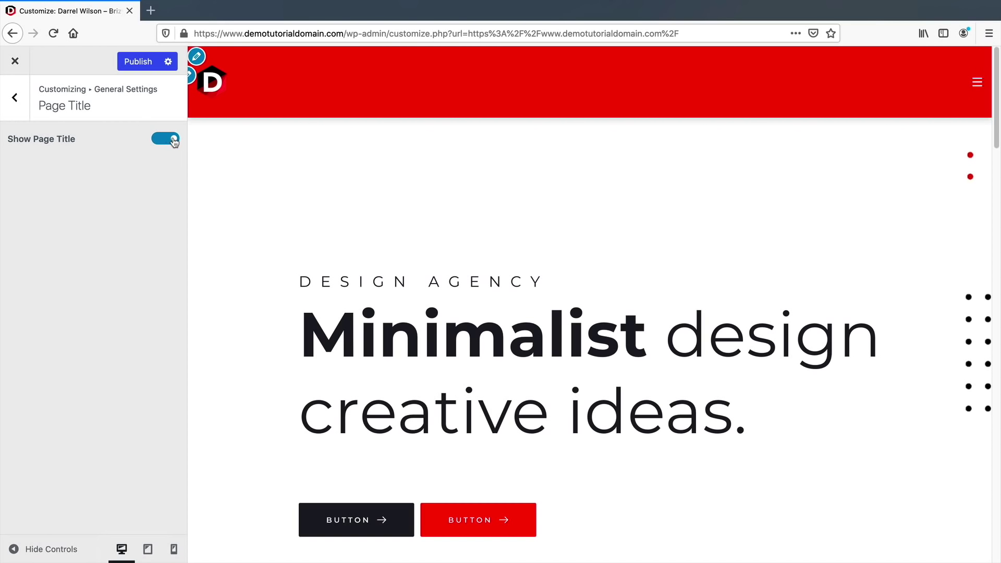
pyautogui.click(11, 104)
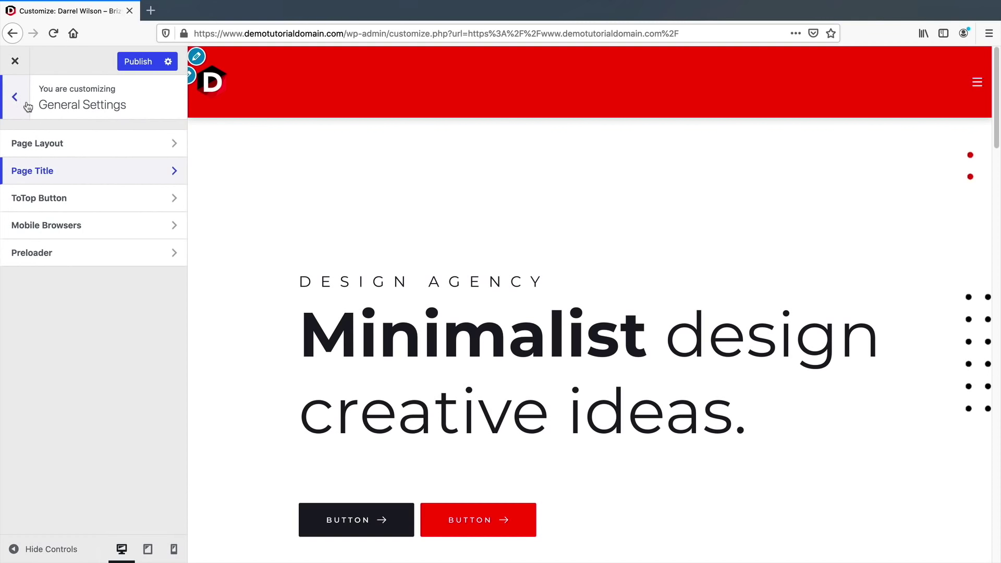
# Step: Keep black as the mobile browser address bar colour
pyautogui.click(52, 228)
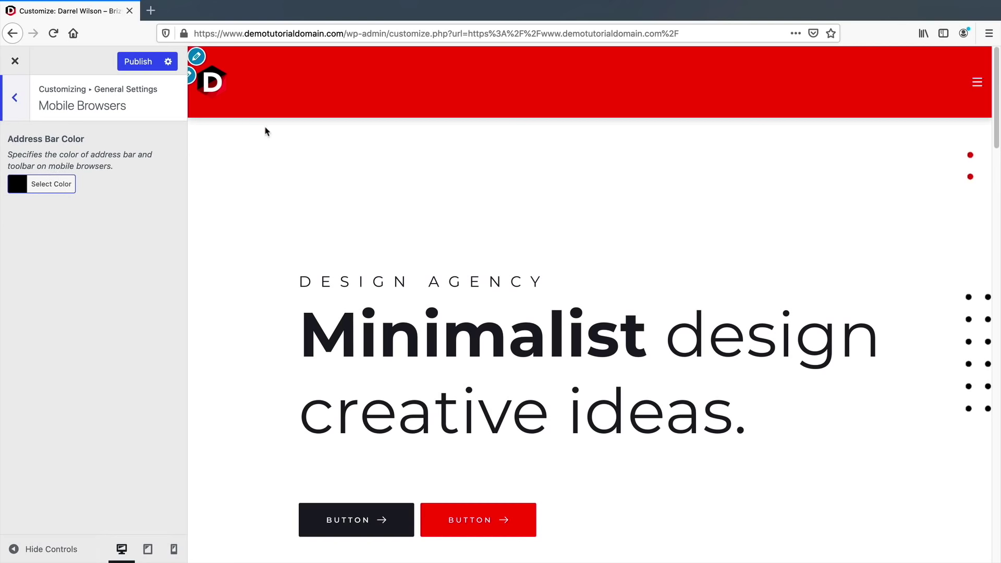
pyautogui.click(67, 181)
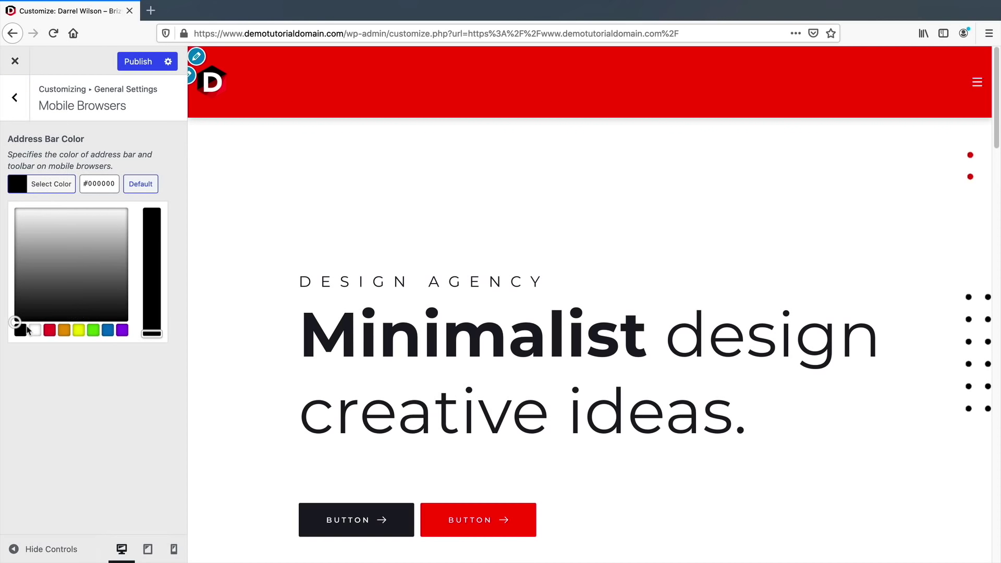
pyautogui.click(21, 333)
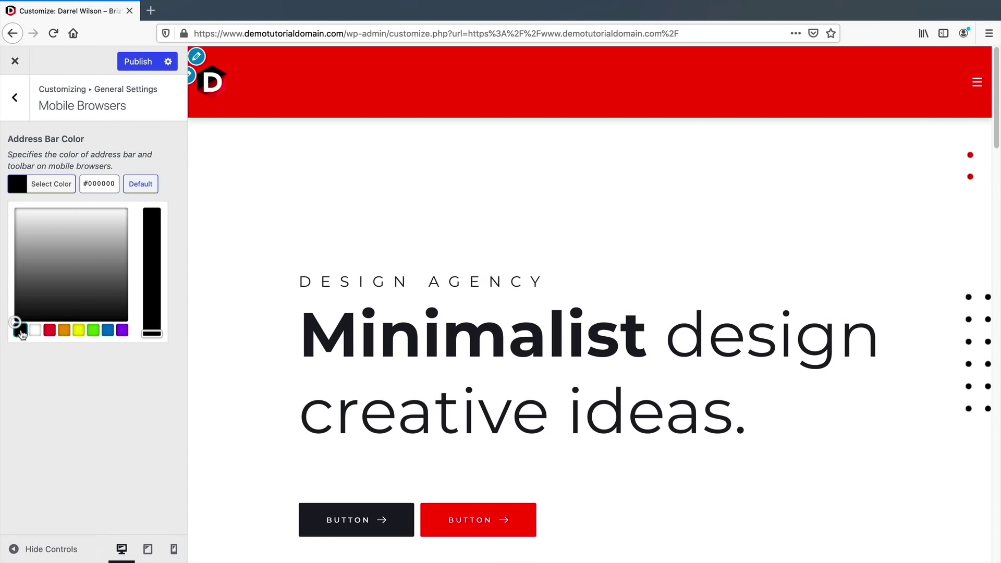
pyautogui.click(15, 97)
# Step: Preview the Default preloader, leave the preloader type on Disable, and return to the Customizer root
pyautogui.click(55, 255)
pyautogui.click(89, 160)
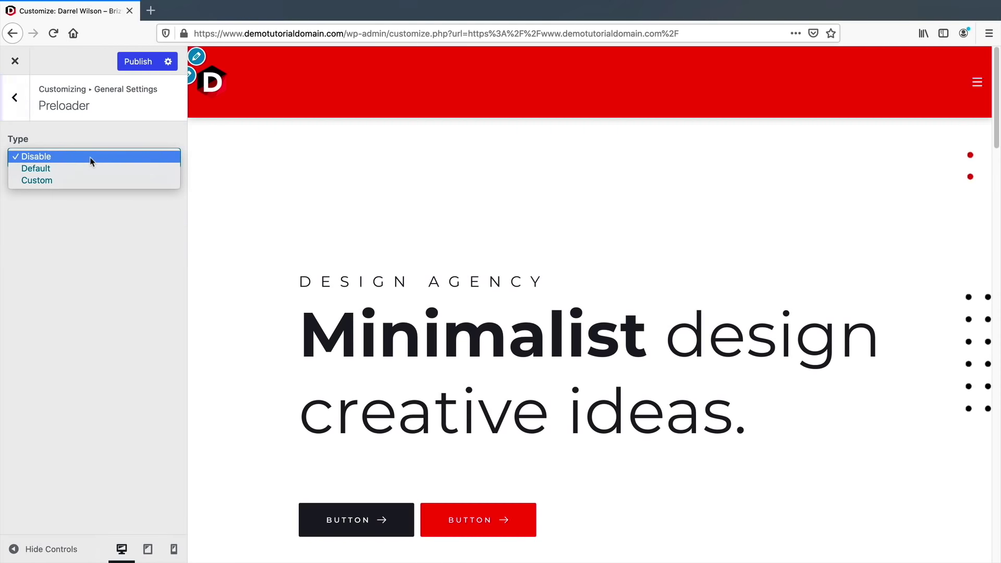
pyautogui.click(91, 168)
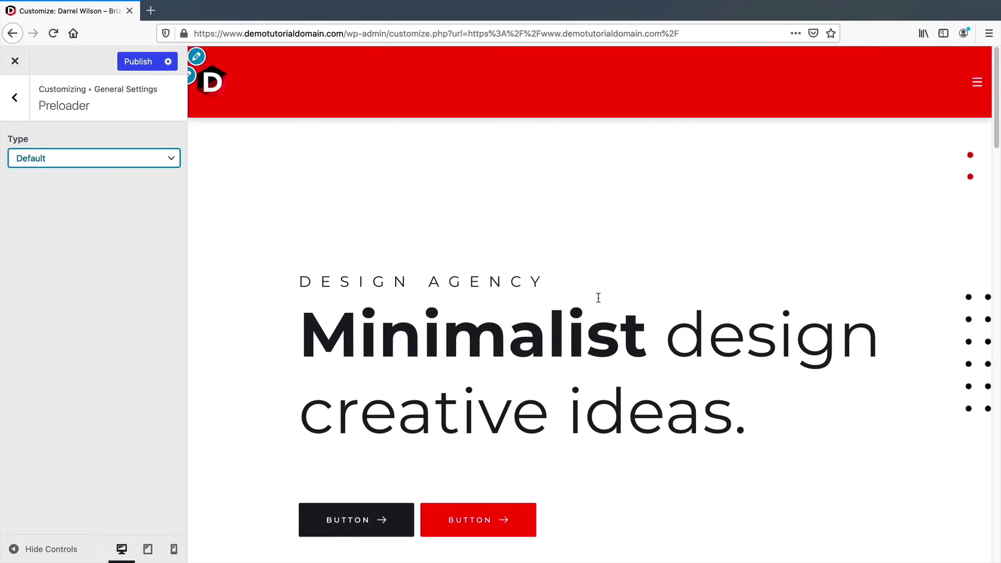
pyautogui.click(117, 159)
pyautogui.click(116, 145)
pyautogui.click(111, 157)
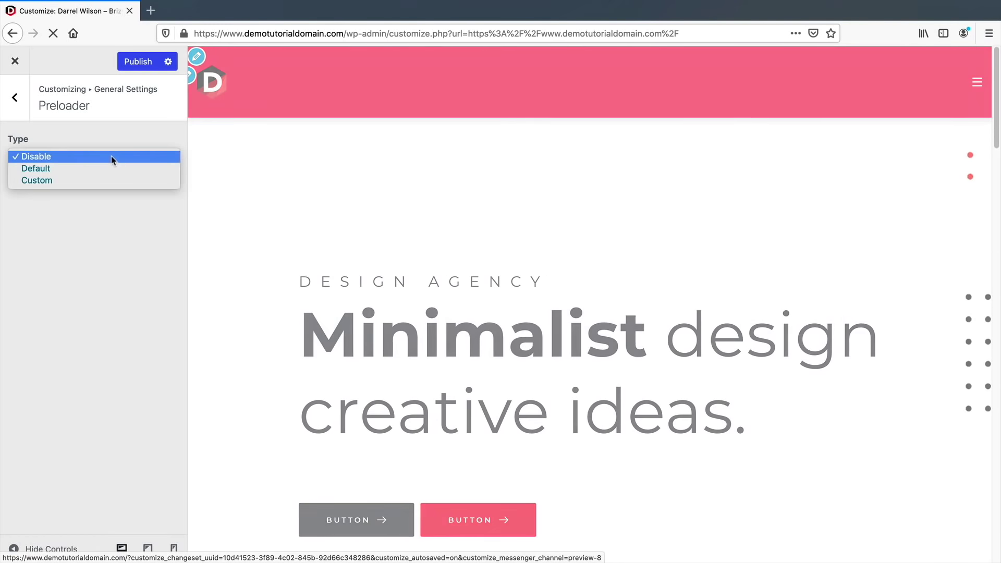
pyautogui.click(109, 168)
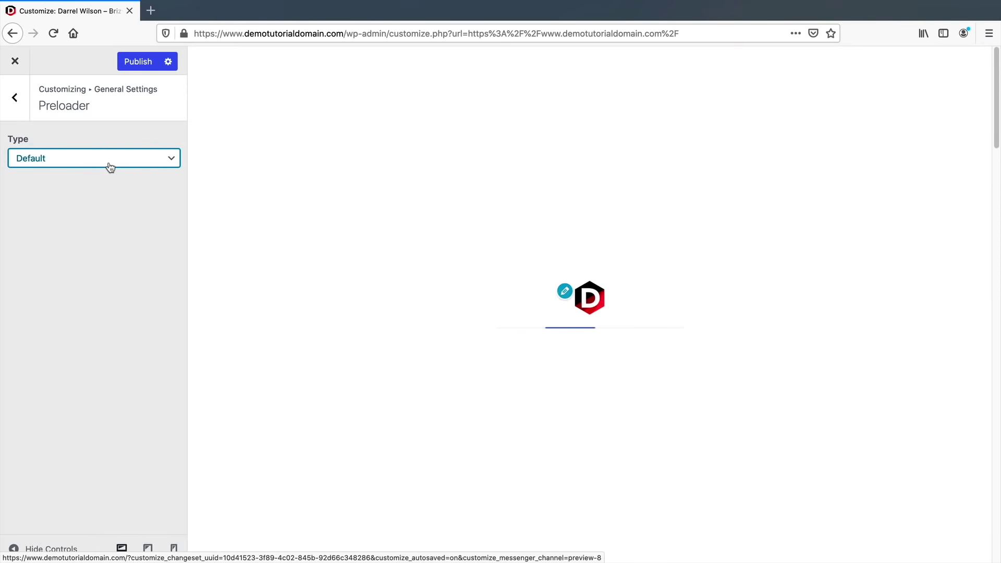
pyautogui.click(108, 162)
pyautogui.click(108, 144)
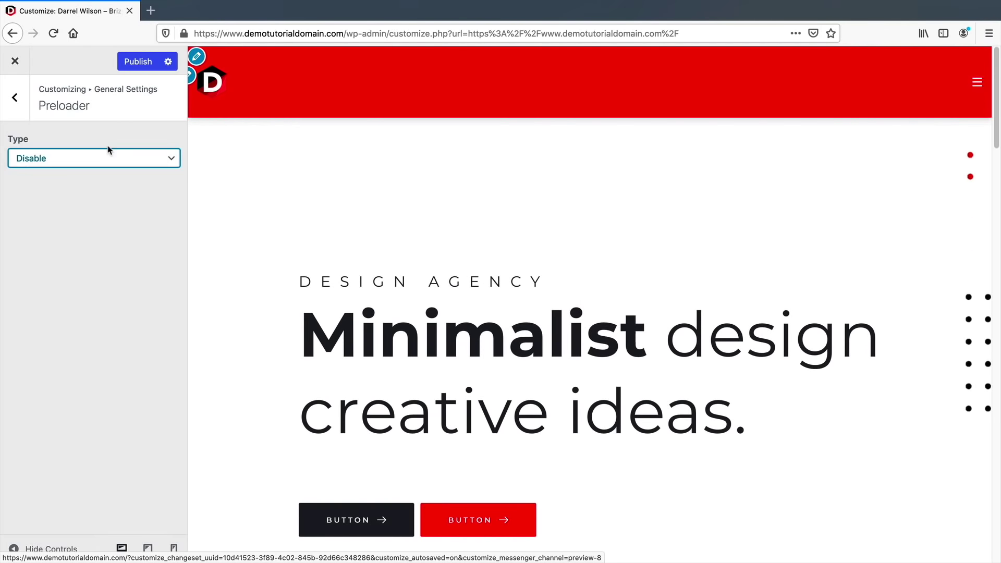
pyautogui.click(15, 98)
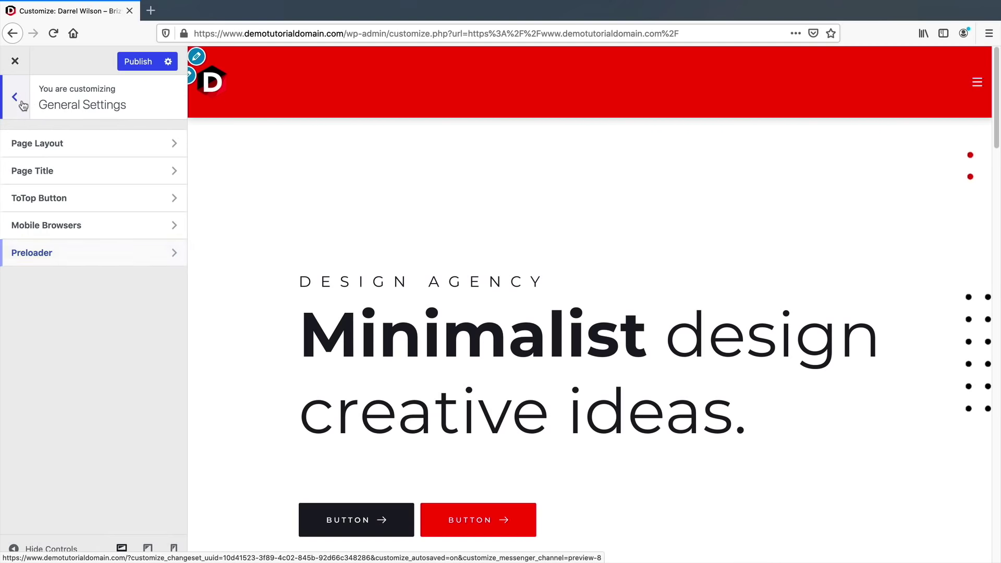
pyautogui.click(16, 98)
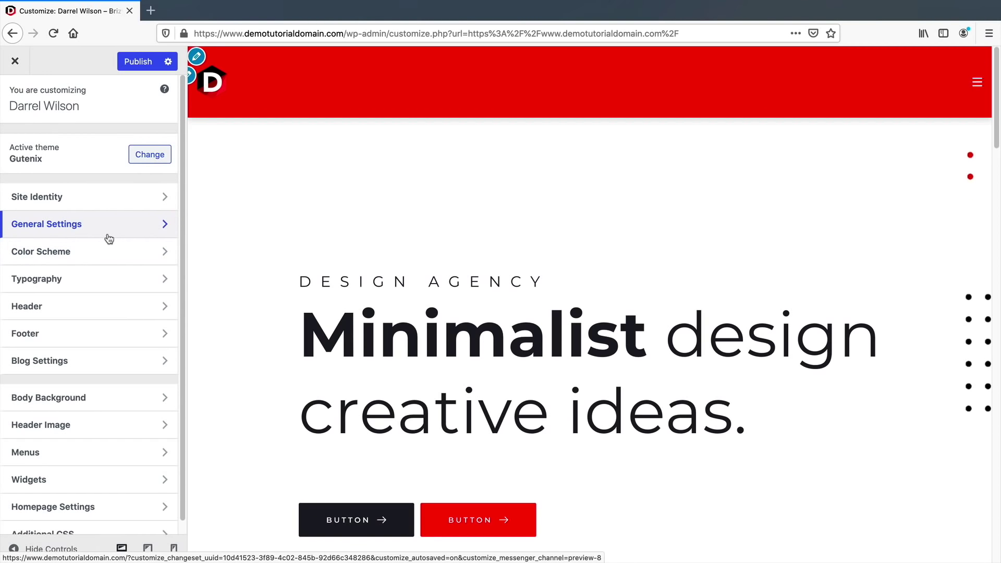
# Step: Enable the header top panel and select its disclaimer text
pyautogui.click(40, 303)
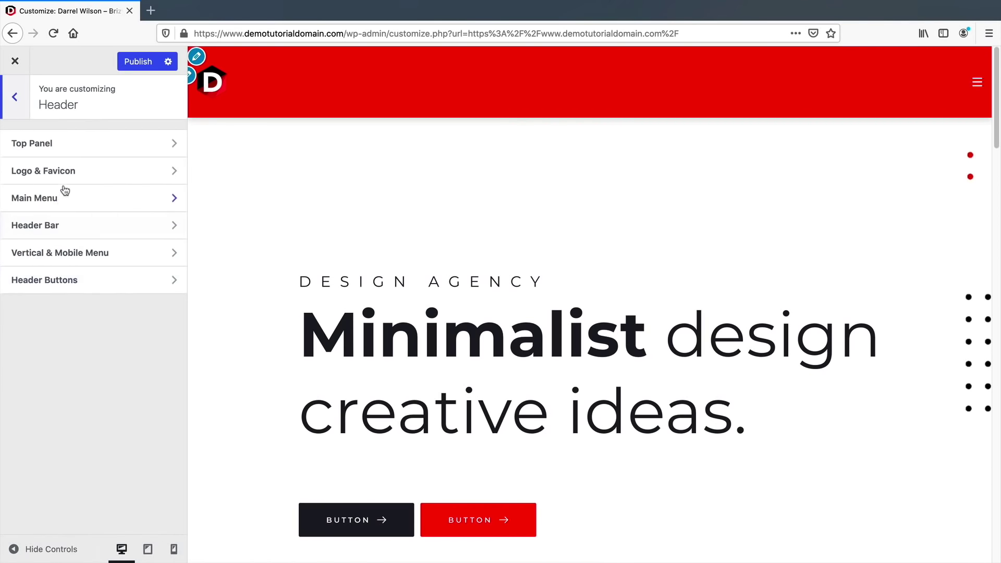
pyautogui.click(87, 144)
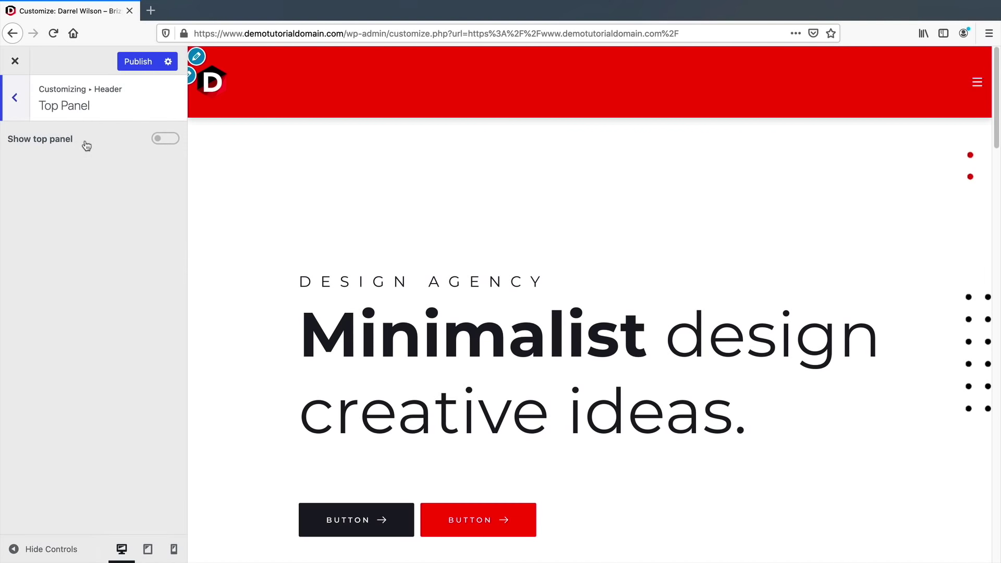
pyautogui.click(164, 138)
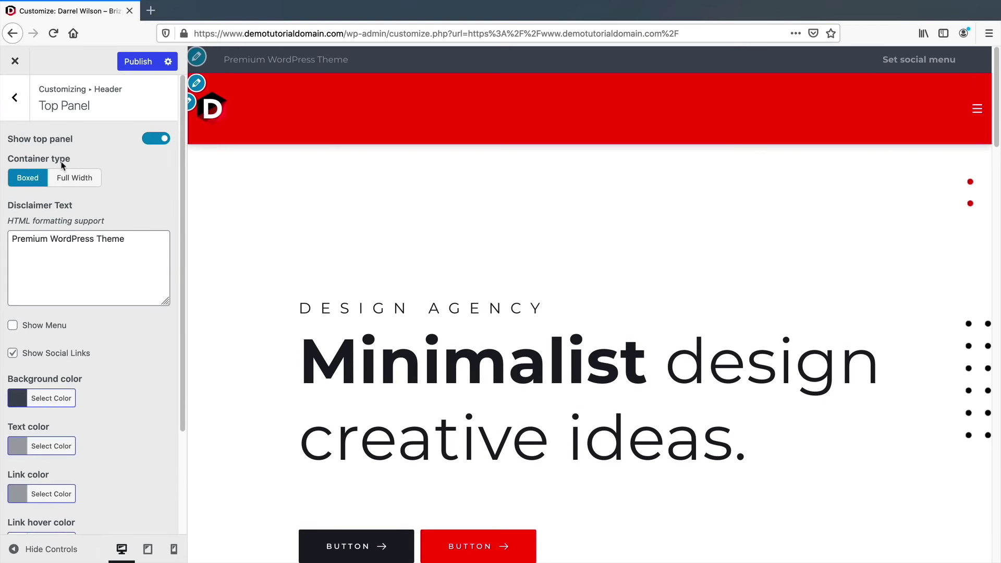
pyautogui.moveTo(32, 139); pyautogui.dragTo(65, 140)
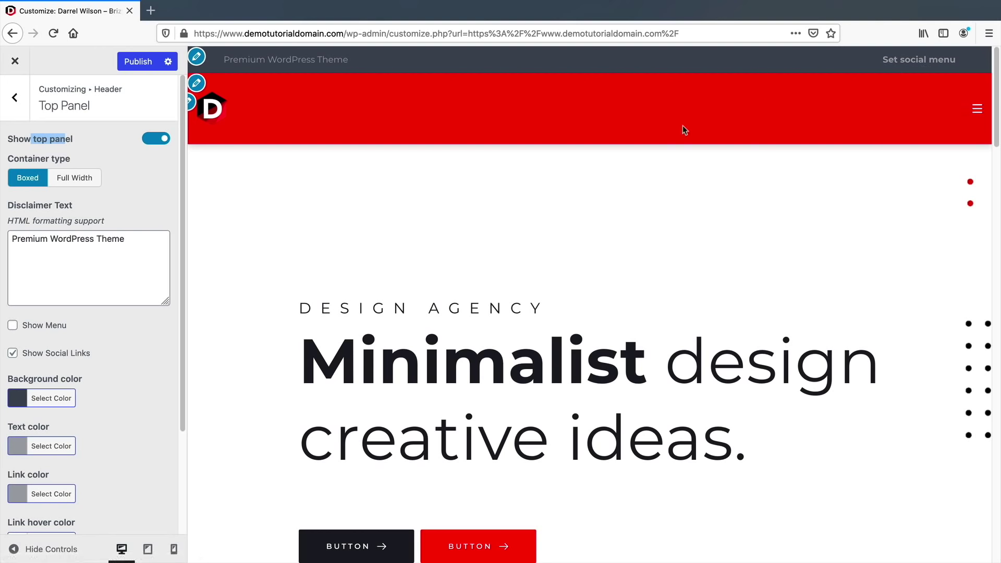
pyautogui.scroll(-3, 128, 318)
pyautogui.scroll(3, 113, 350)
pyautogui.click(109, 250)
pyautogui.hotkey('ctrl', 'a')
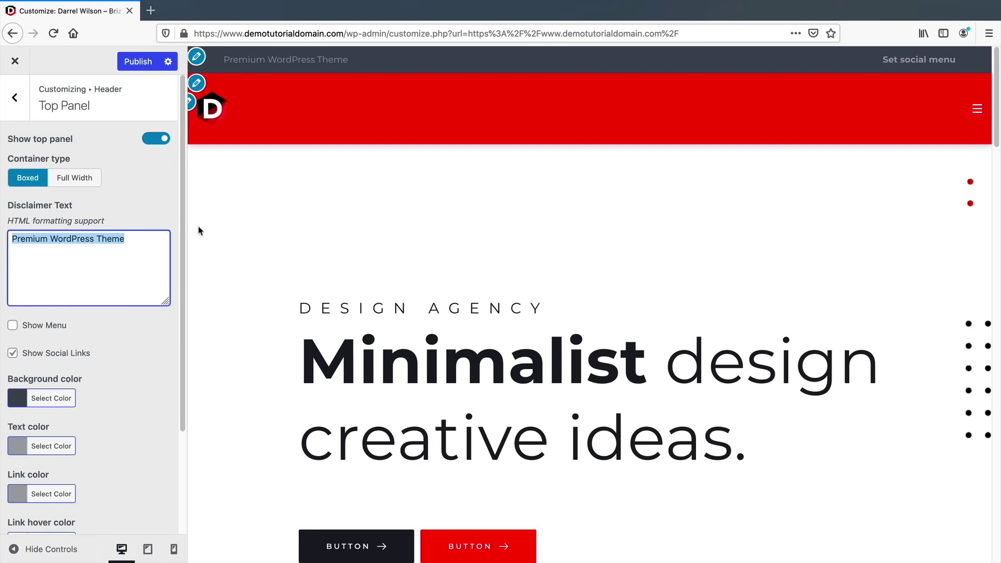
# Step: Toggle the top panel menu on and off, then switch the top panel off
pyautogui.click(31, 325)
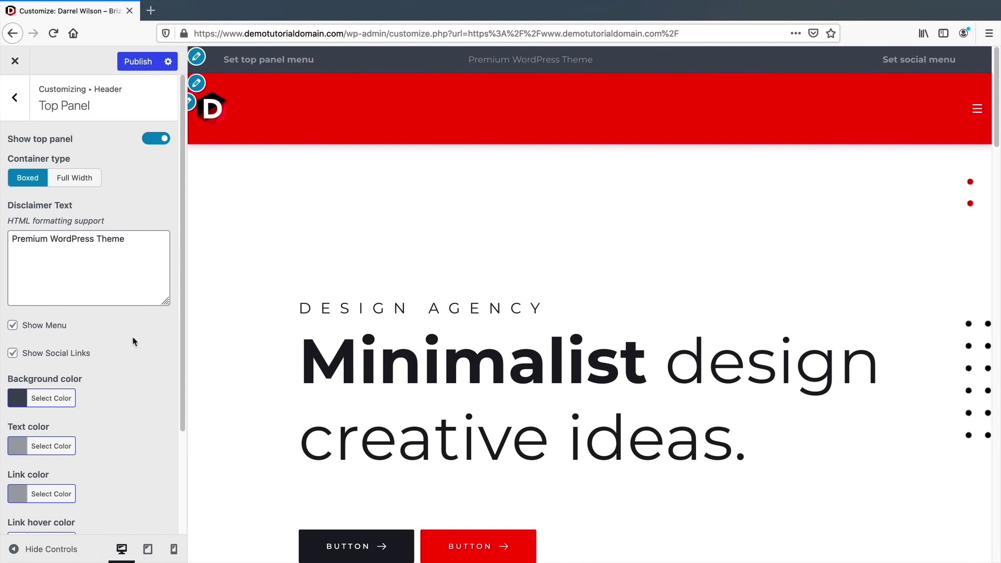
pyautogui.click(35, 325)
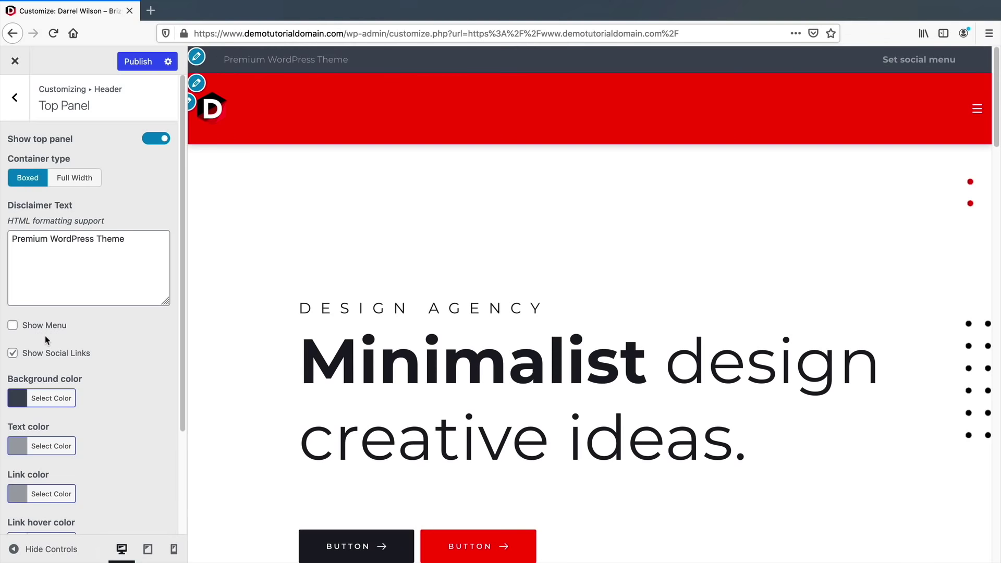
pyautogui.scroll(-4, 96, 352)
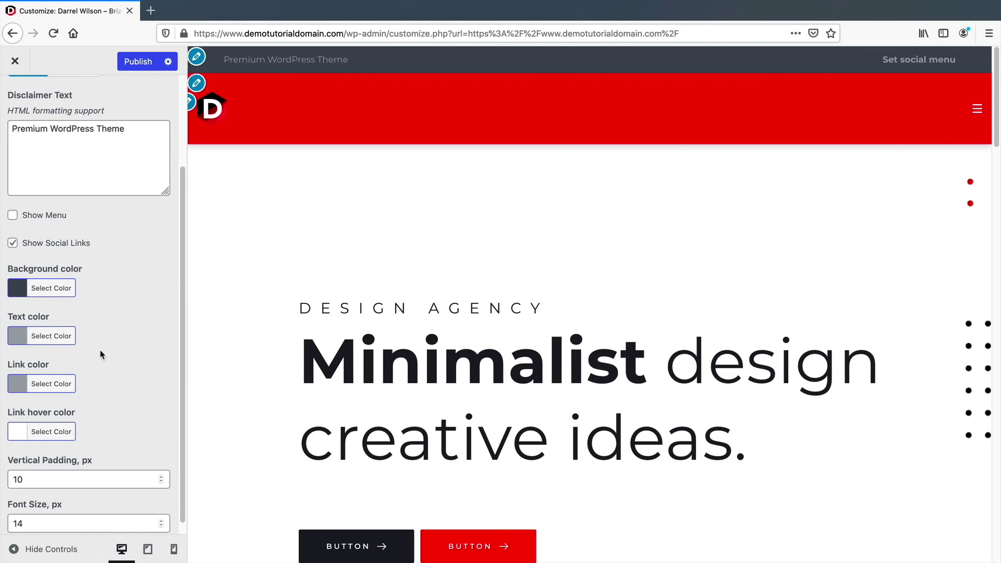
pyautogui.scroll(4, 112, 374)
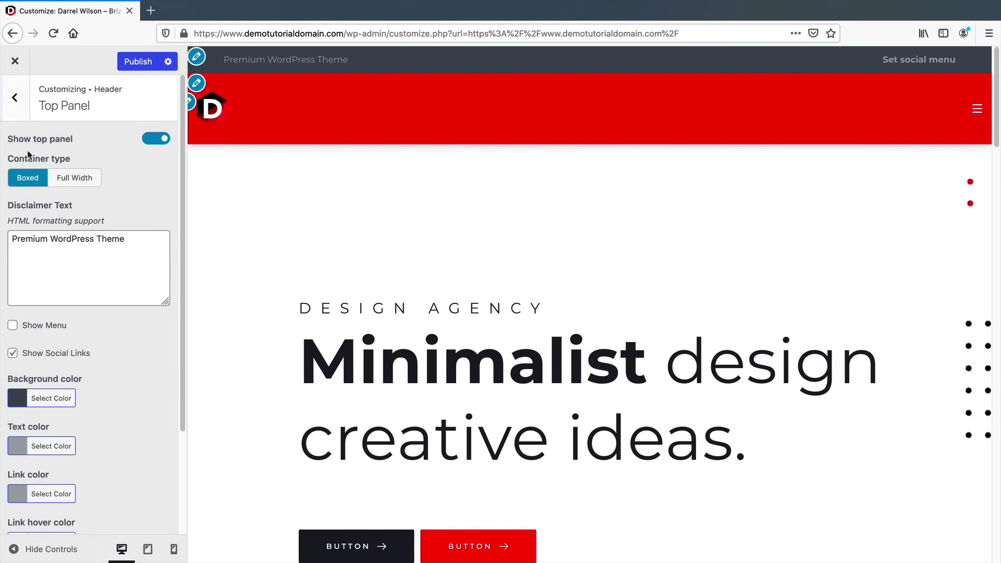
pyautogui.click(159, 138)
pyautogui.click(15, 99)
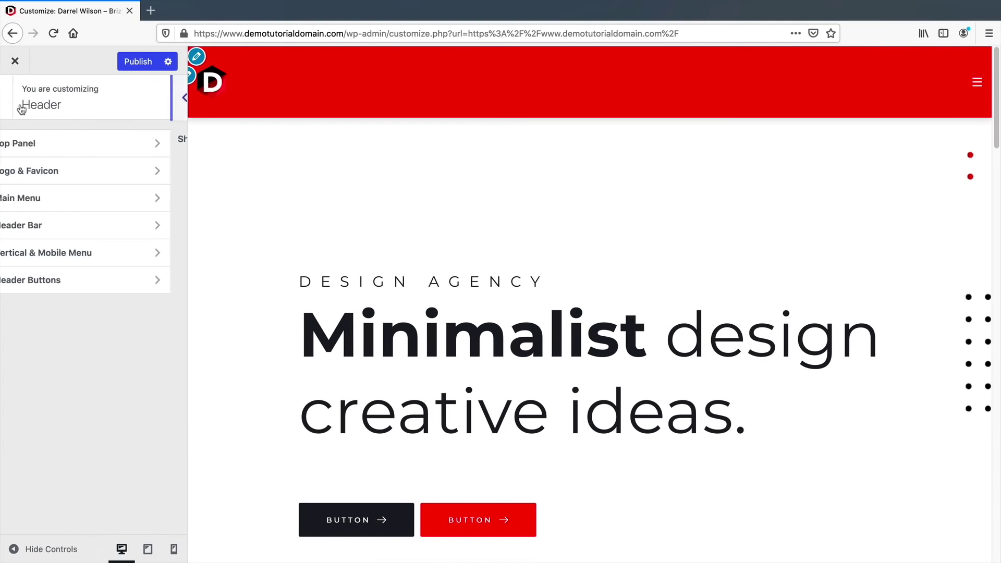
# Step: Look over the header's Main Menu settings
pyautogui.click(71, 198)
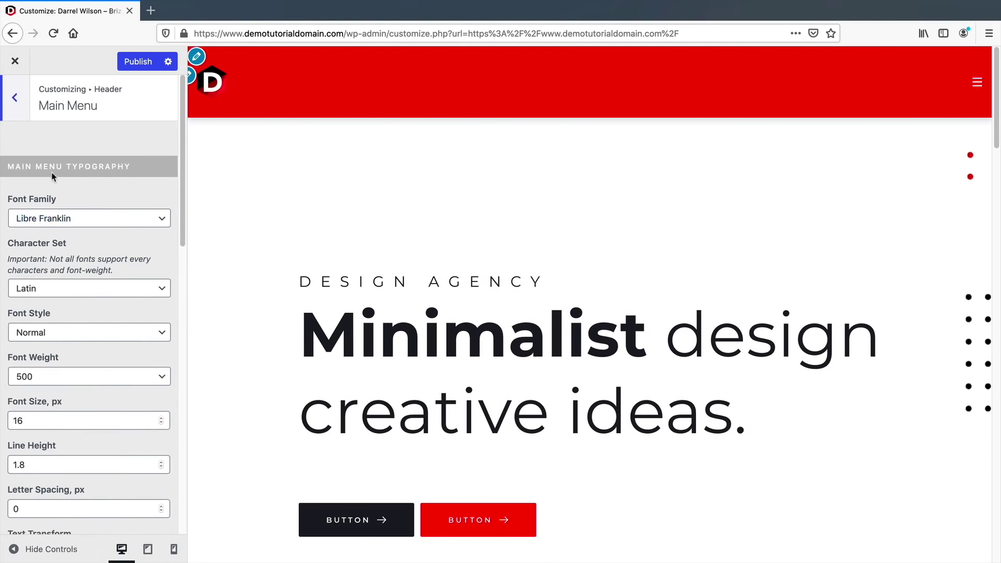
pyautogui.scroll(-6, 91, 264)
pyautogui.scroll(6, 91, 263)
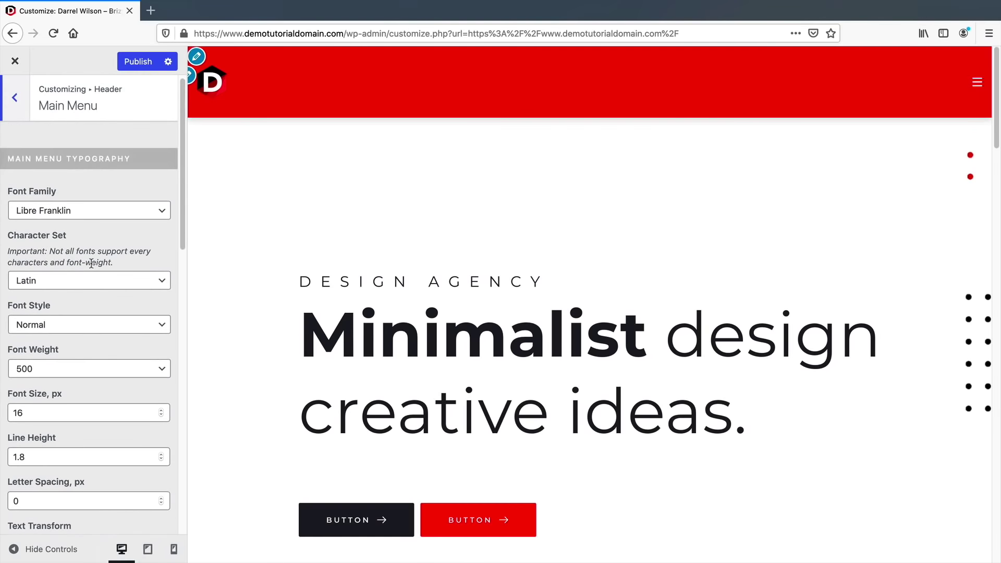
pyautogui.click(14, 97)
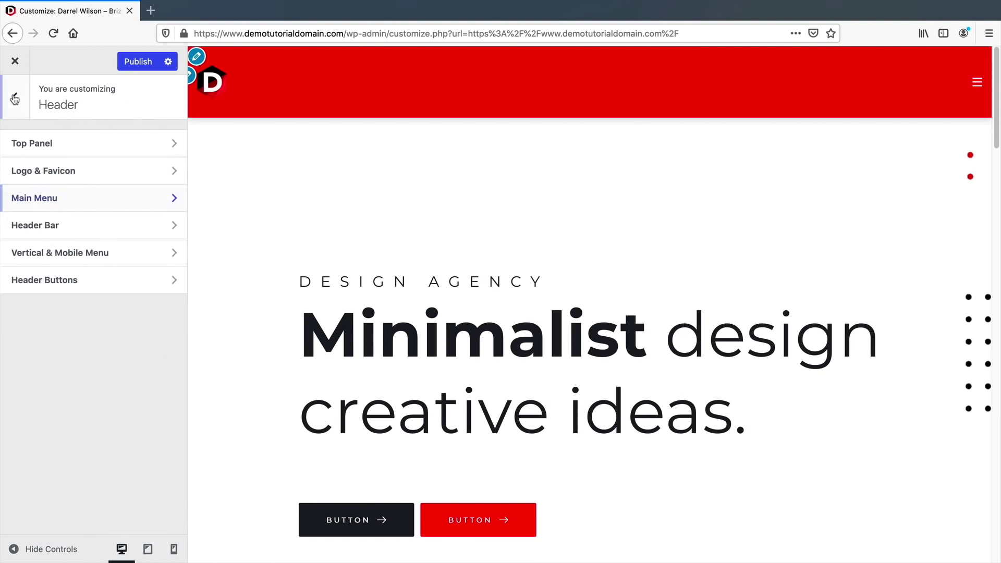
# Step: Try header bar layouts Style 1 to 4, settling on Style 5 with a centred logo
pyautogui.click(68, 230)
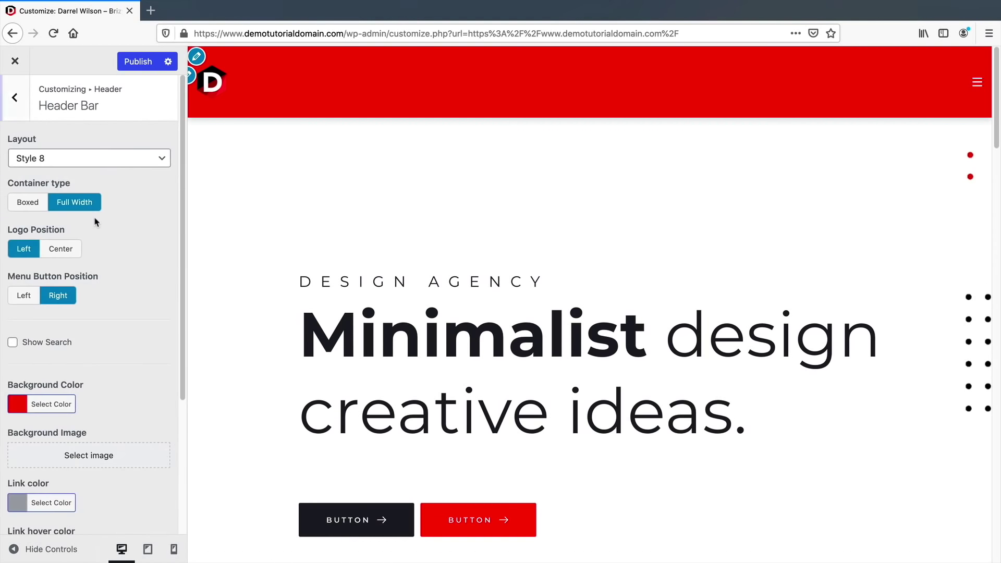
pyautogui.click(102, 162)
pyautogui.click(139, 232)
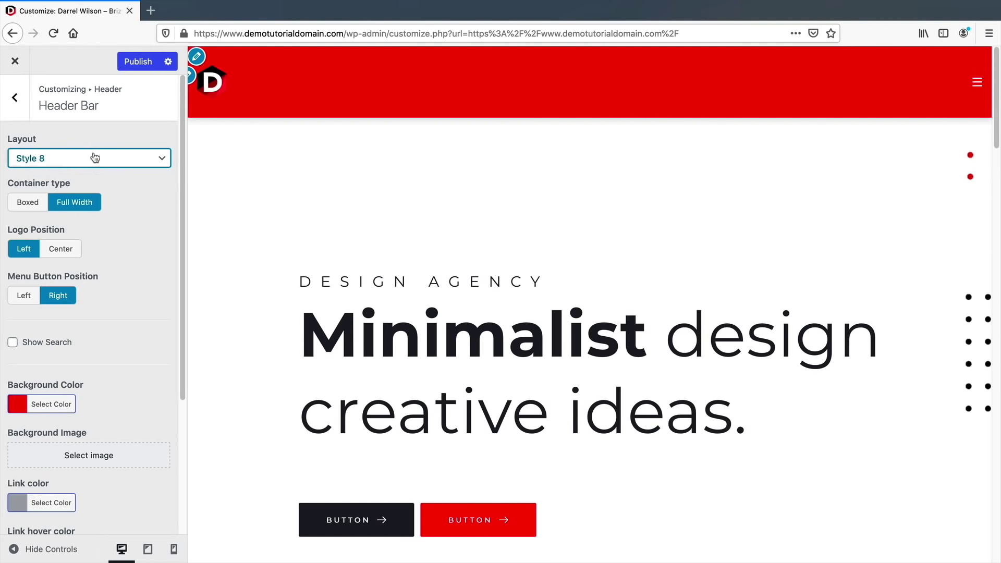
pyautogui.click(72, 162)
pyautogui.click(63, 73)
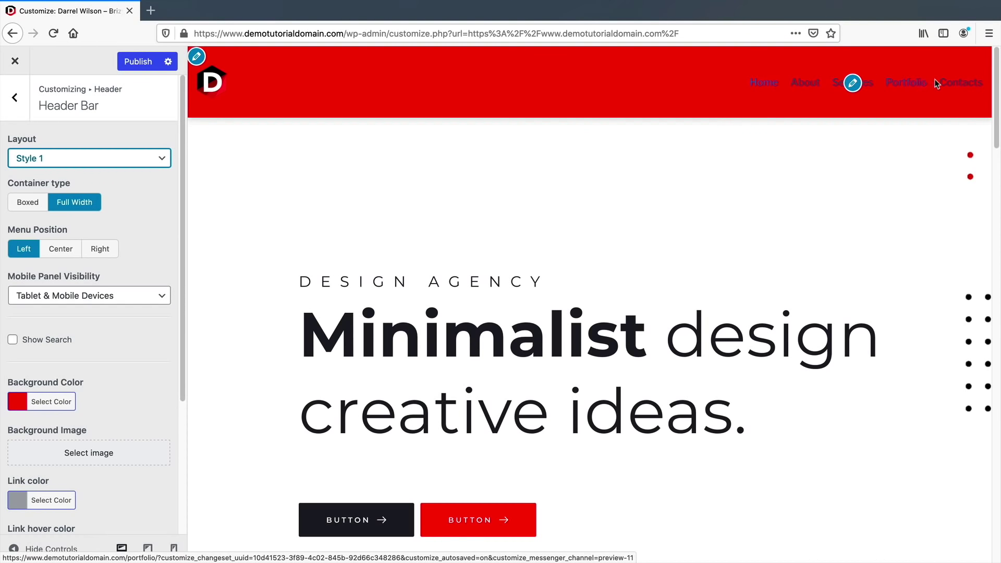
pyautogui.click(134, 158)
pyautogui.click(131, 164)
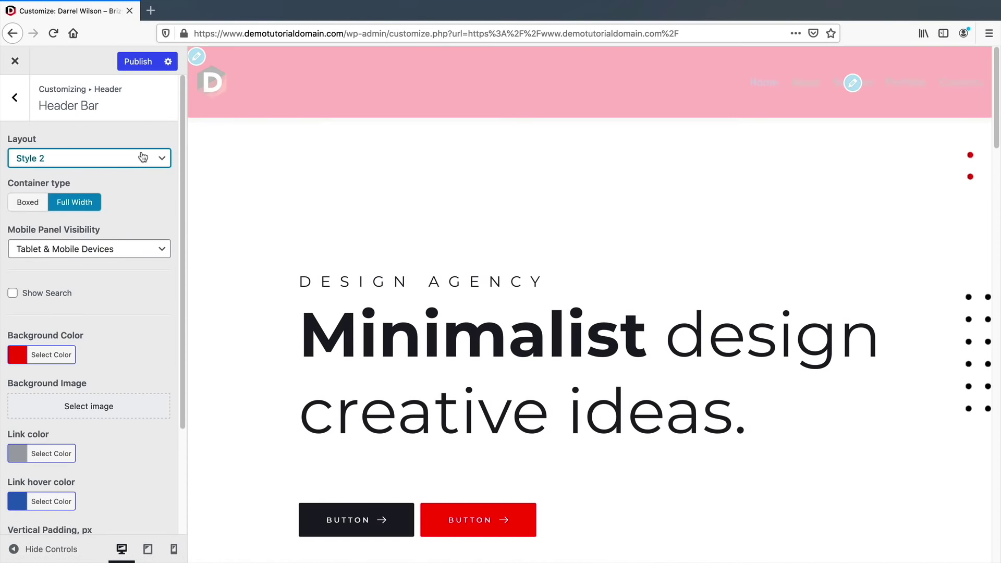
pyautogui.click(146, 158)
pyautogui.click(139, 158)
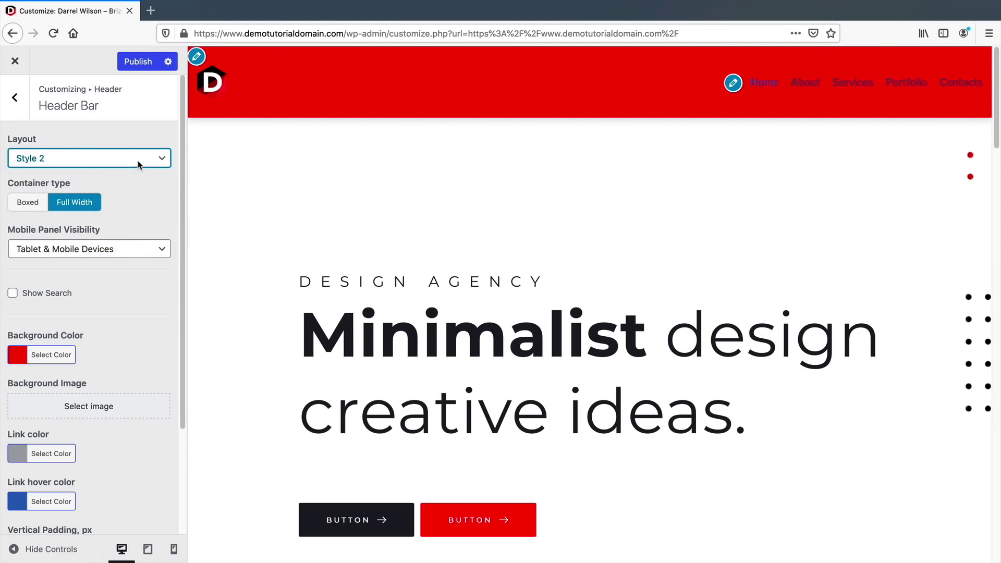
pyautogui.click(134, 158)
pyautogui.click(134, 160)
pyautogui.click(135, 162)
pyautogui.click(133, 167)
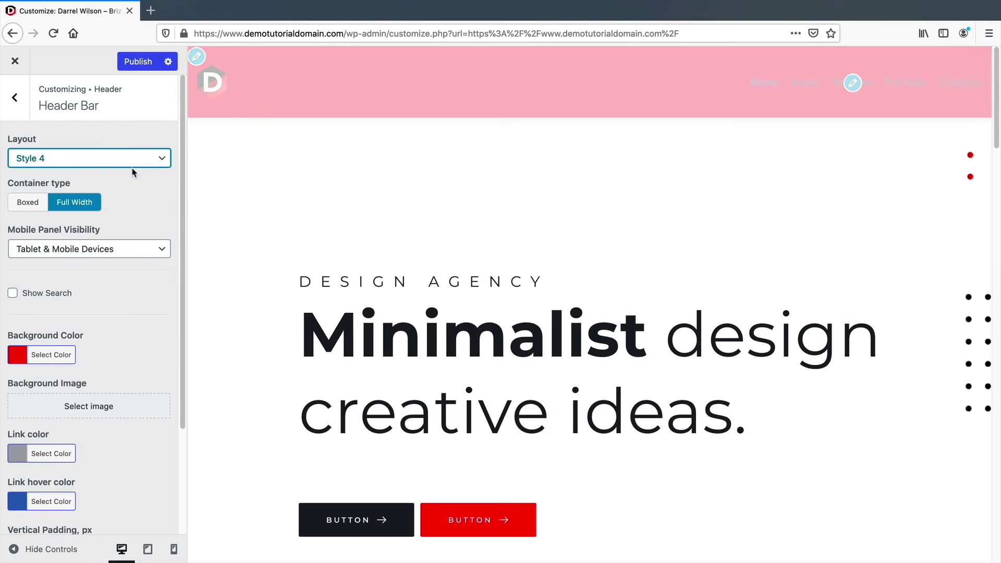
pyautogui.click(128, 165)
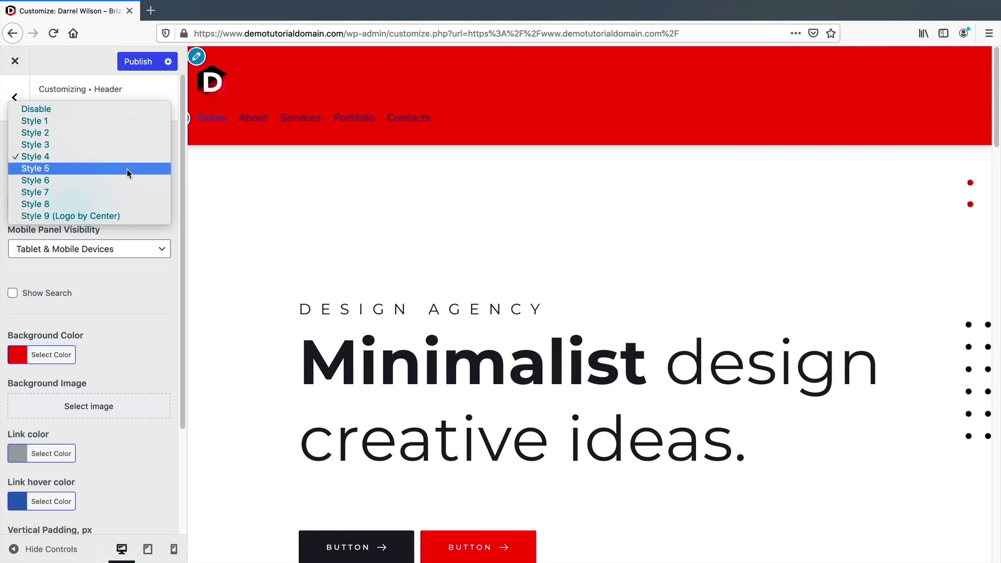
pyautogui.click(127, 168)
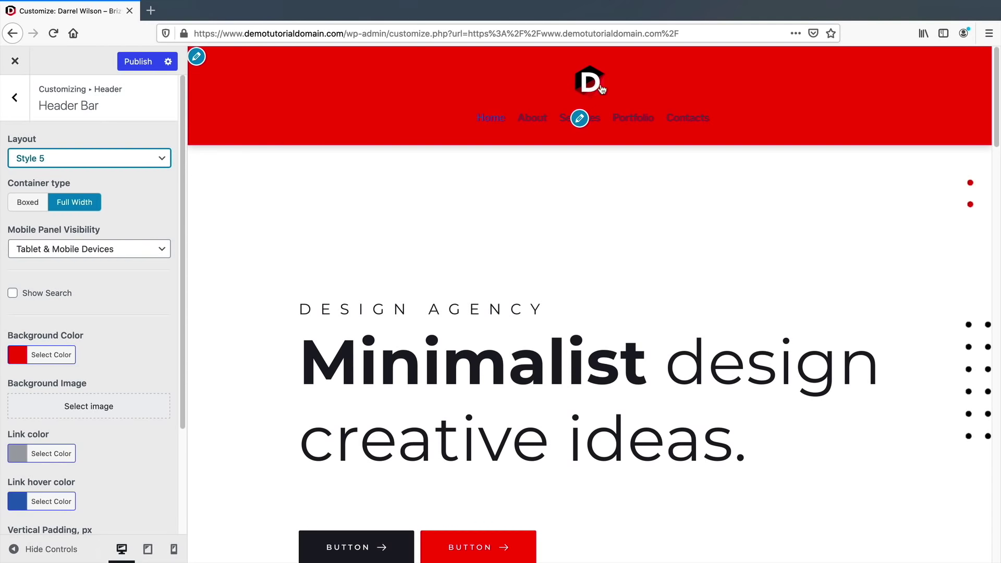
# Step: Make the header background black and the menu link and link hover colours white
pyautogui.click(51, 355)
pyautogui.click(22, 501)
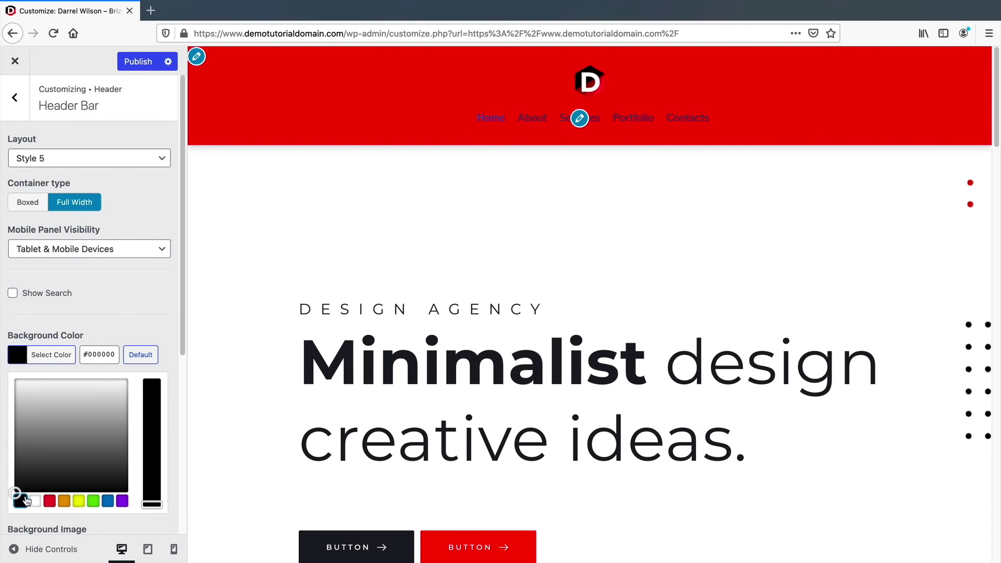
pyautogui.click(118, 311)
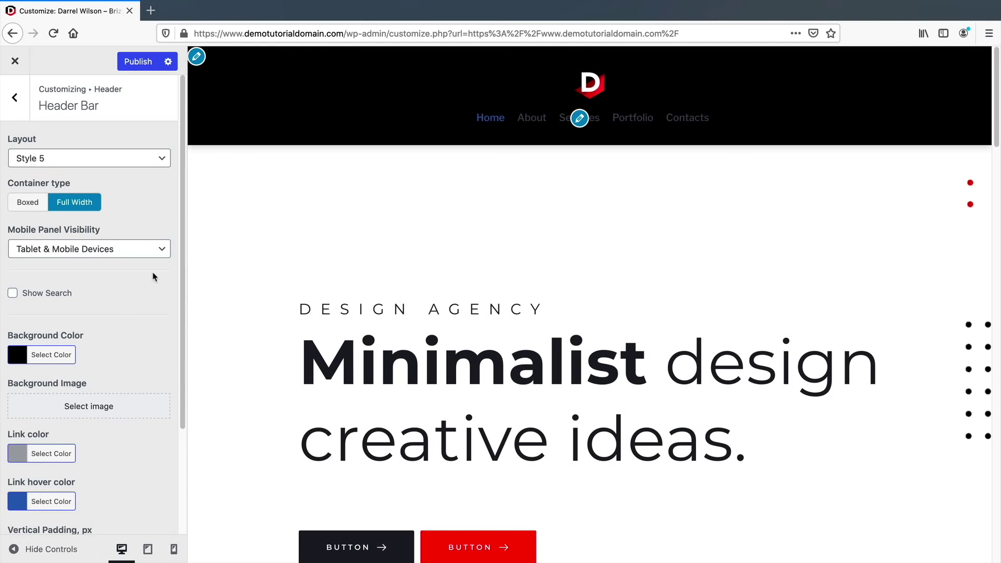
pyautogui.scroll(-3, 118, 323)
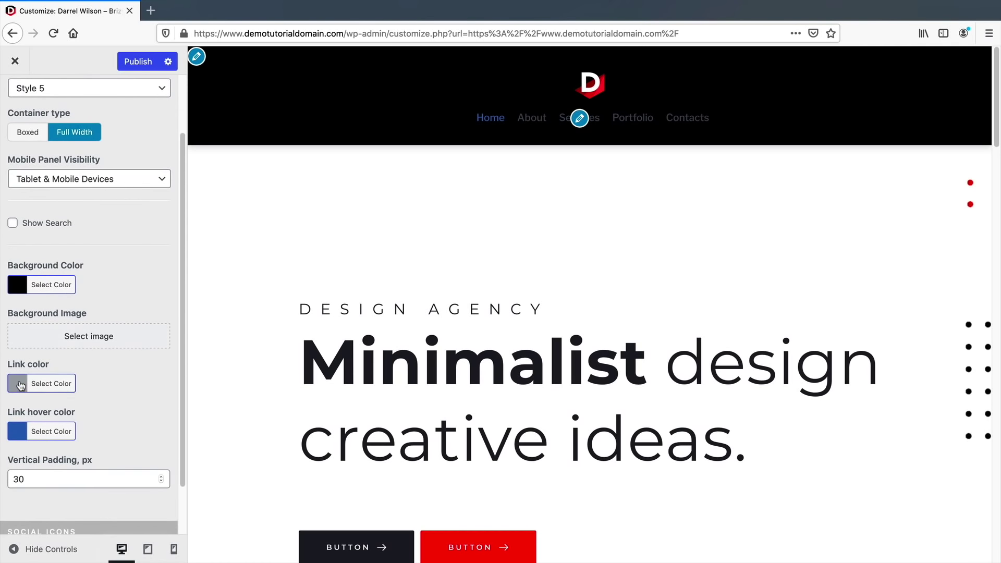
pyautogui.click(20, 384)
pyautogui.scroll(-3, 94, 443)
pyautogui.click(35, 468)
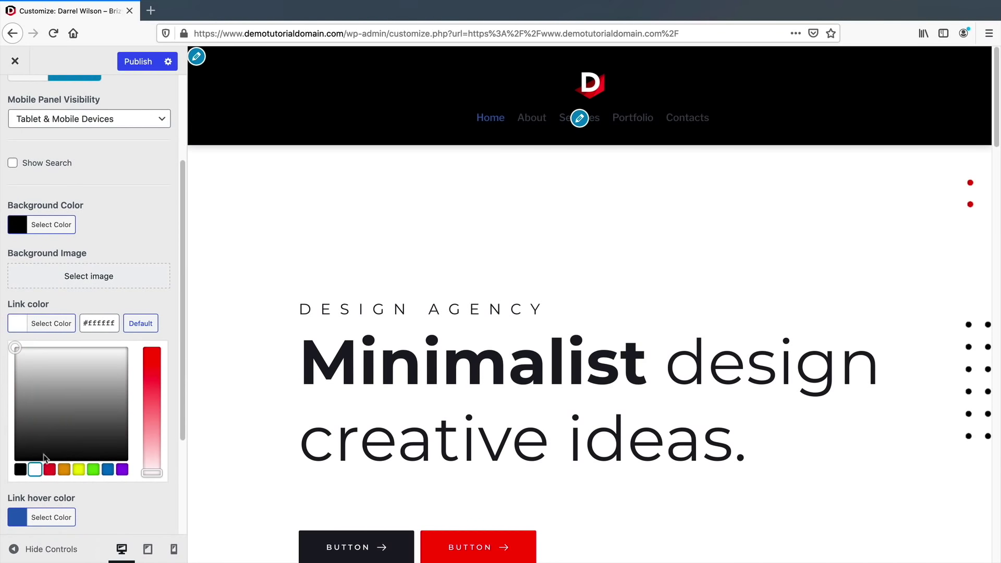
pyautogui.click(111, 287)
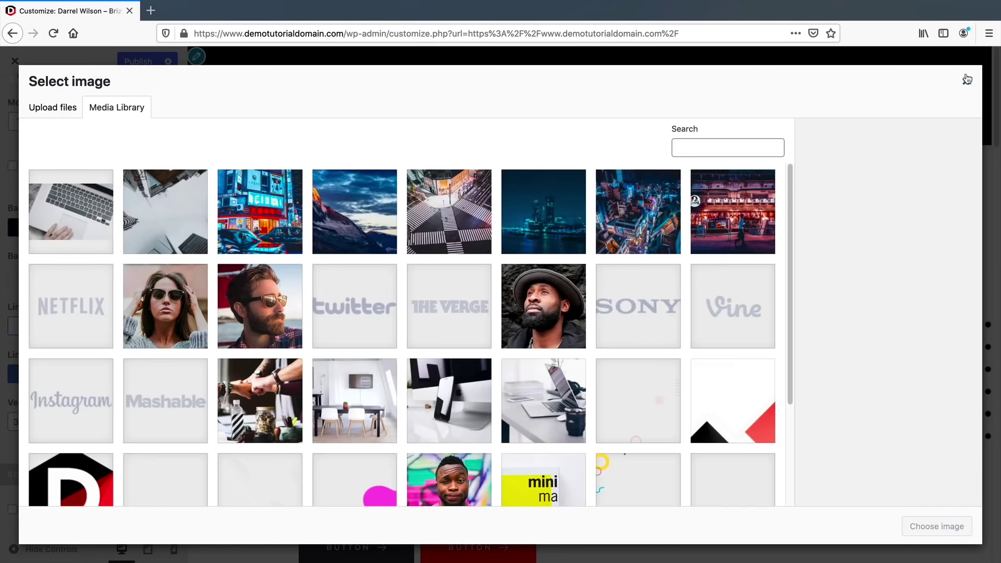
pyautogui.click(964, 79)
pyautogui.click(51, 374)
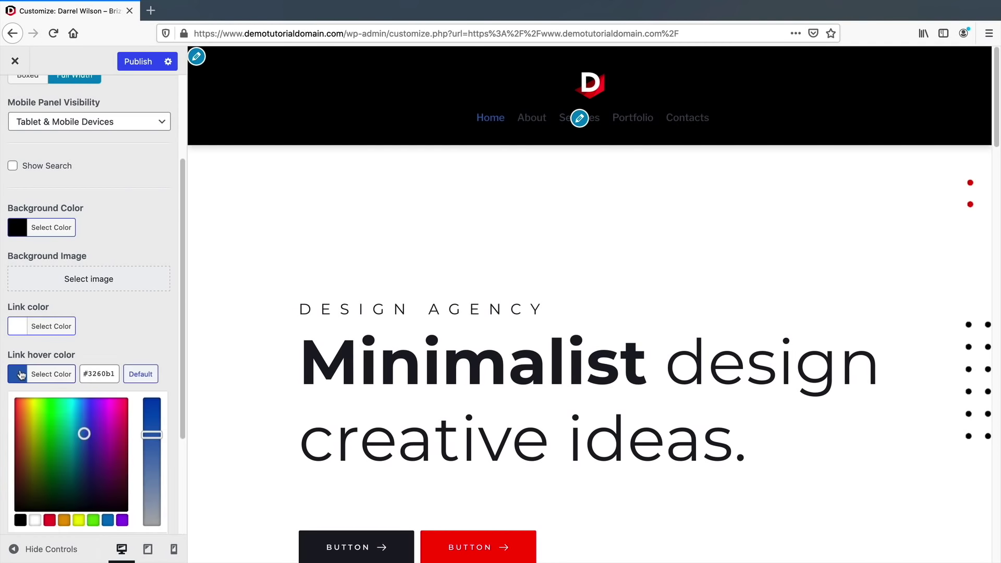
pyautogui.click(34, 520)
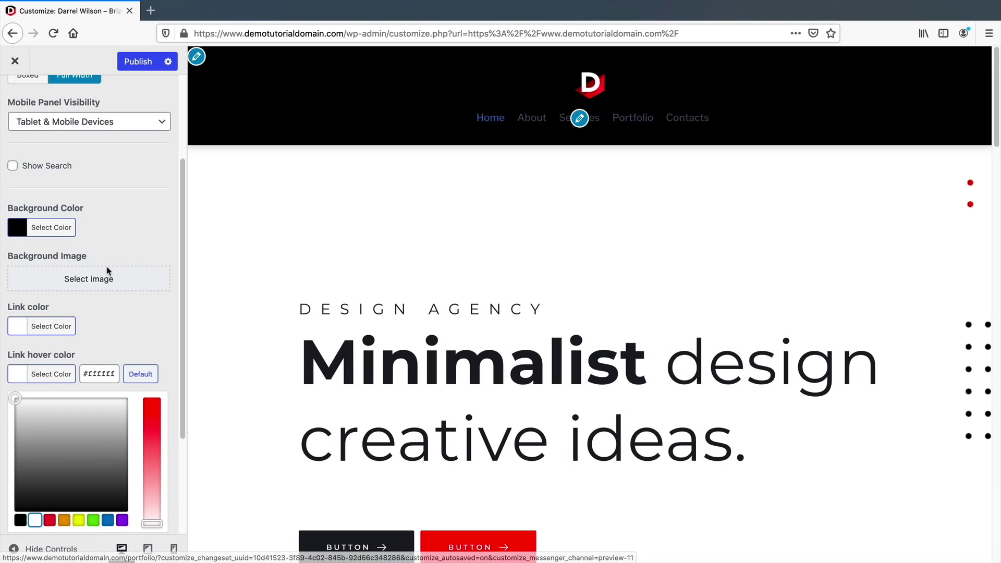
# Step: Keep vertical padding at 30 px and leave social links hidden after toggling them
pyautogui.scroll(-3, 108, 271)
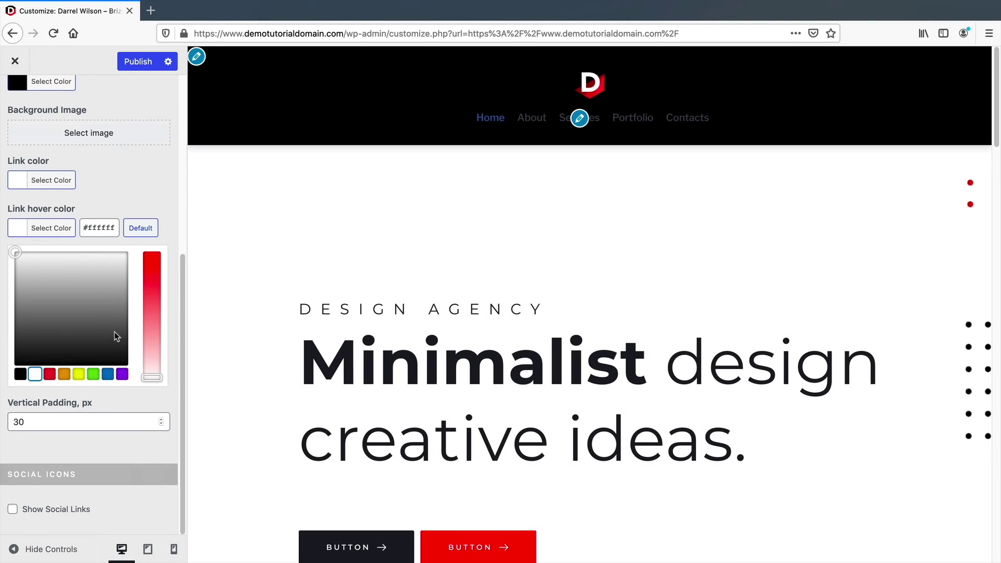
pyautogui.click(161, 425)
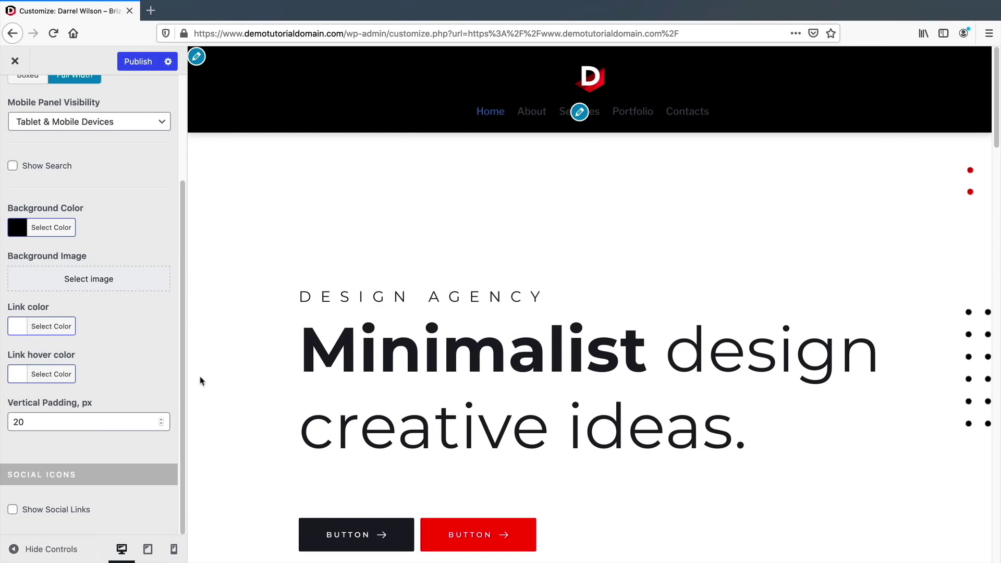
pyautogui.click(162, 424)
pyautogui.click(161, 424)
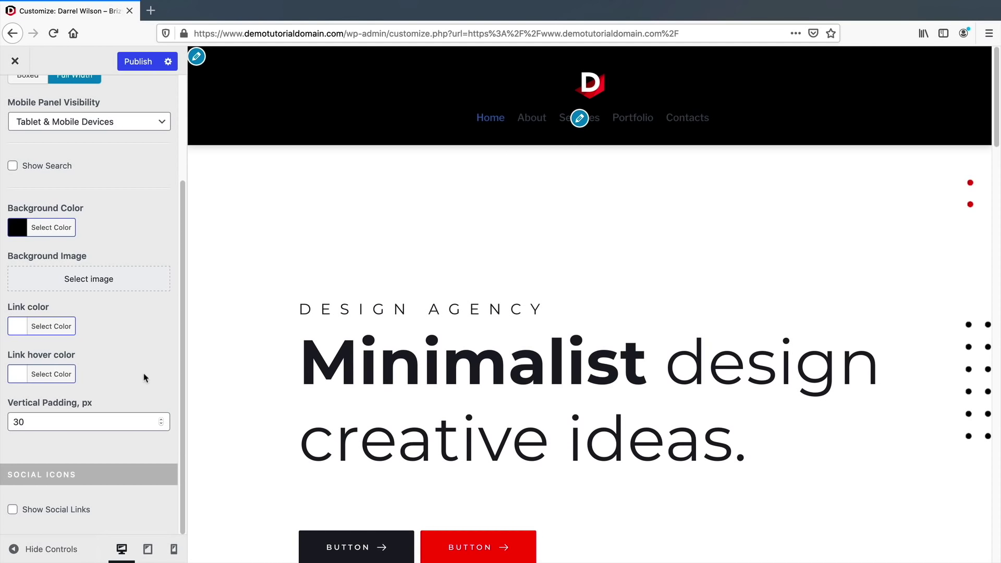
pyautogui.click(13, 509)
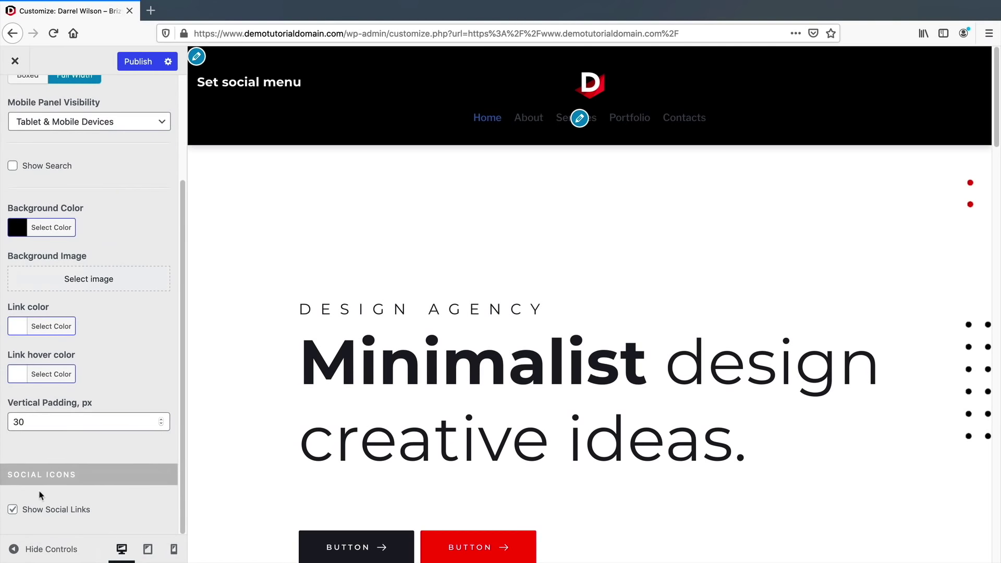
pyautogui.click(20, 505)
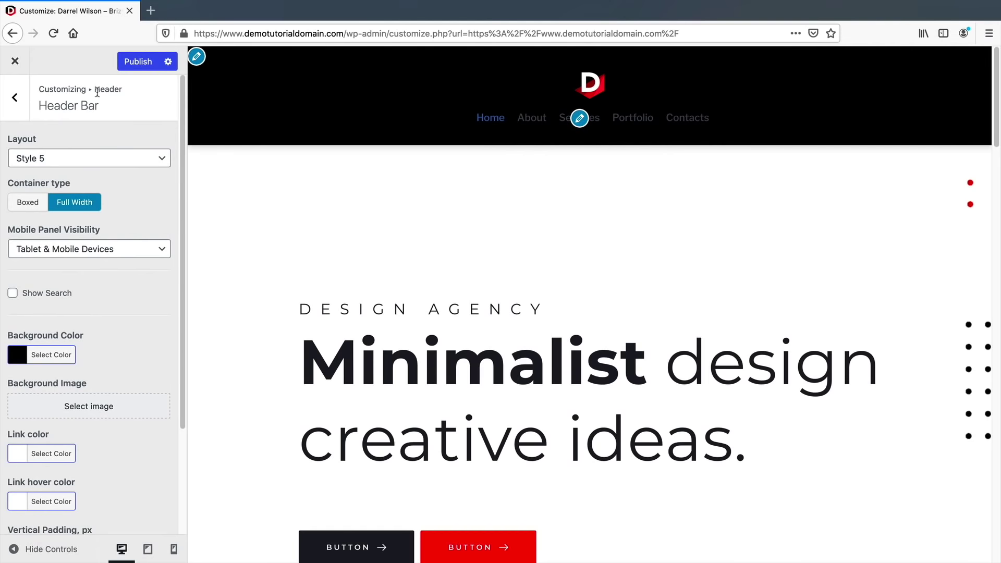
# Step: Check Header Buttons and Logo & Favicon (47 px max logo width), then return to the Customizer root
pyautogui.click(14, 98)
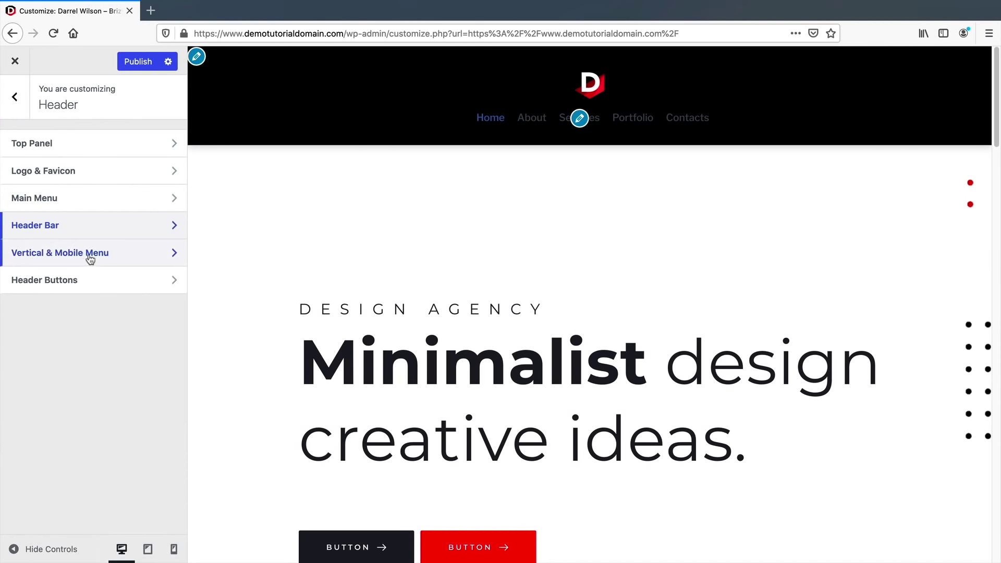
pyautogui.click(94, 282)
pyautogui.click(14, 98)
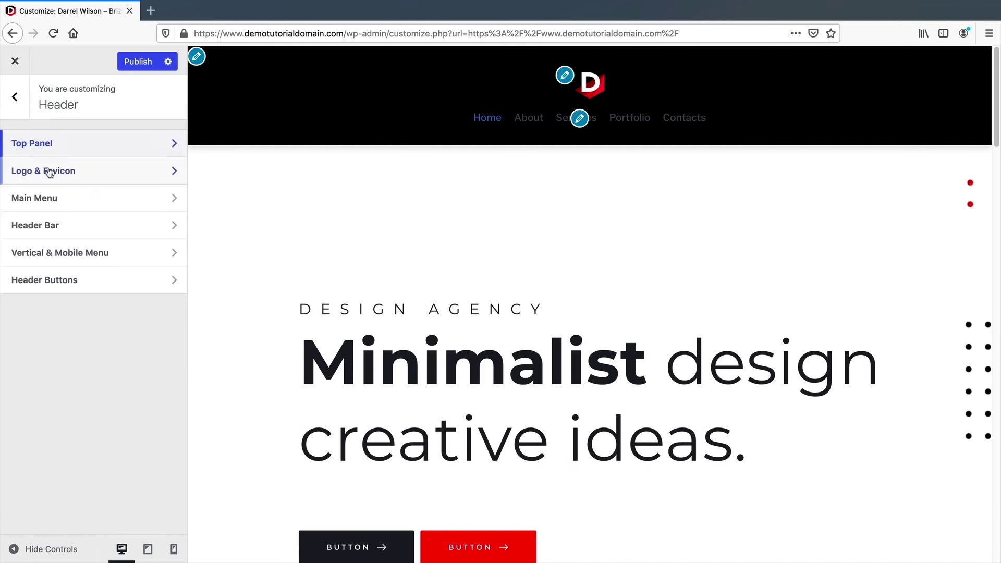
pyautogui.click(47, 170)
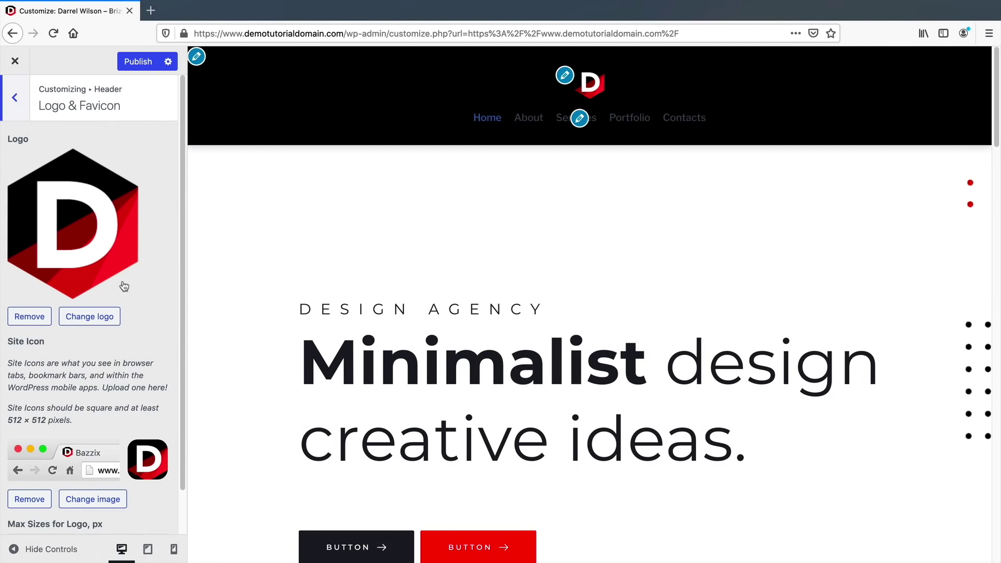
pyautogui.scroll(-1, 78, 312)
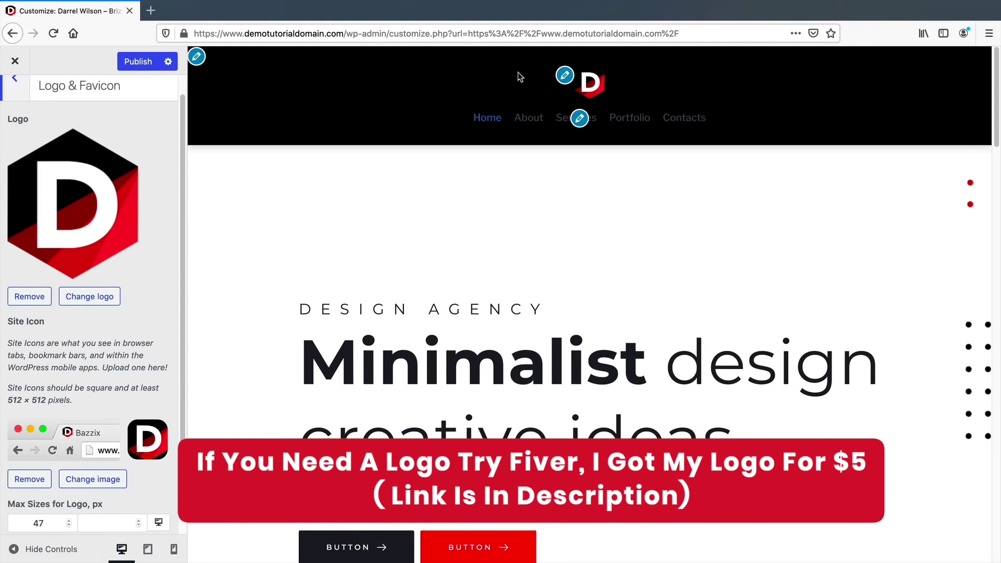
pyautogui.scroll(-1, 118, 215)
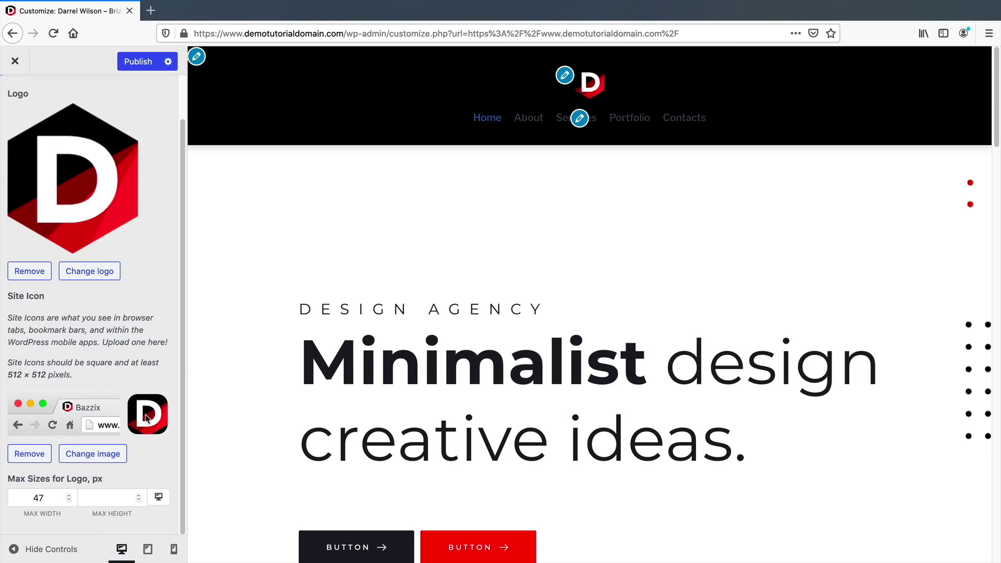
pyautogui.scroll(2, 106, 385)
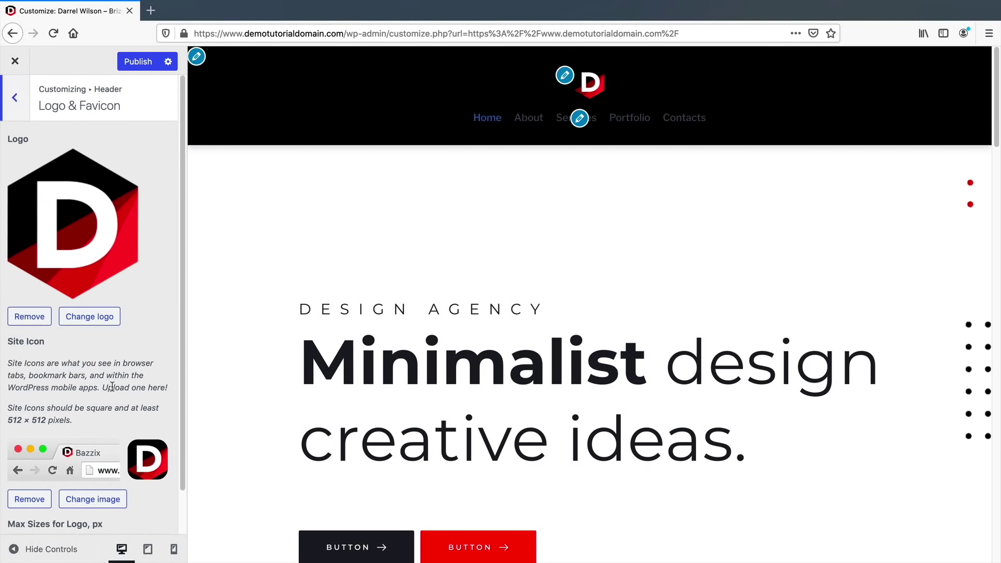
pyautogui.click(15, 99)
pyautogui.click(17, 101)
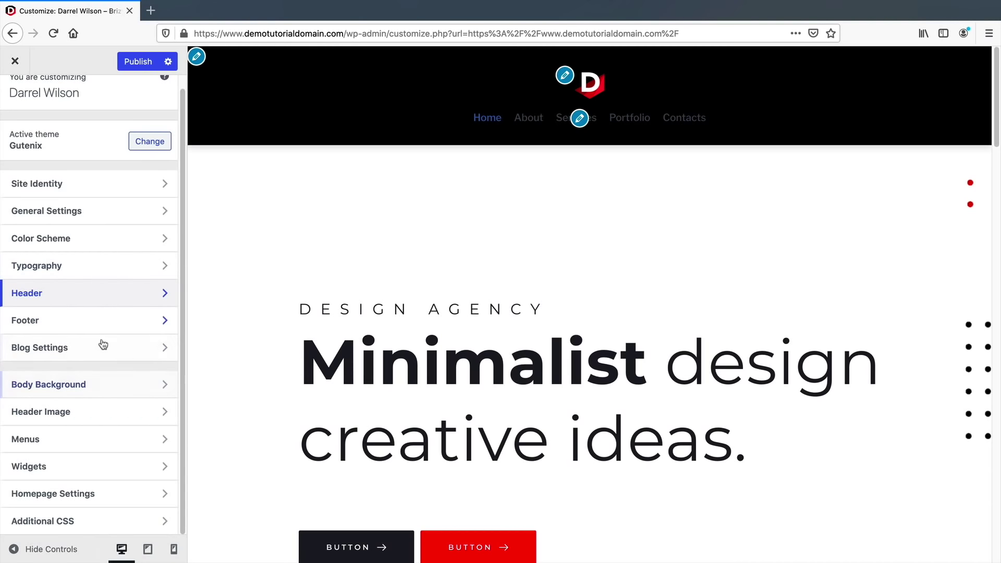
# Step: Set Blog as the posts page in Homepage Settings, publish, and close the Customizer
pyautogui.click(89, 492)
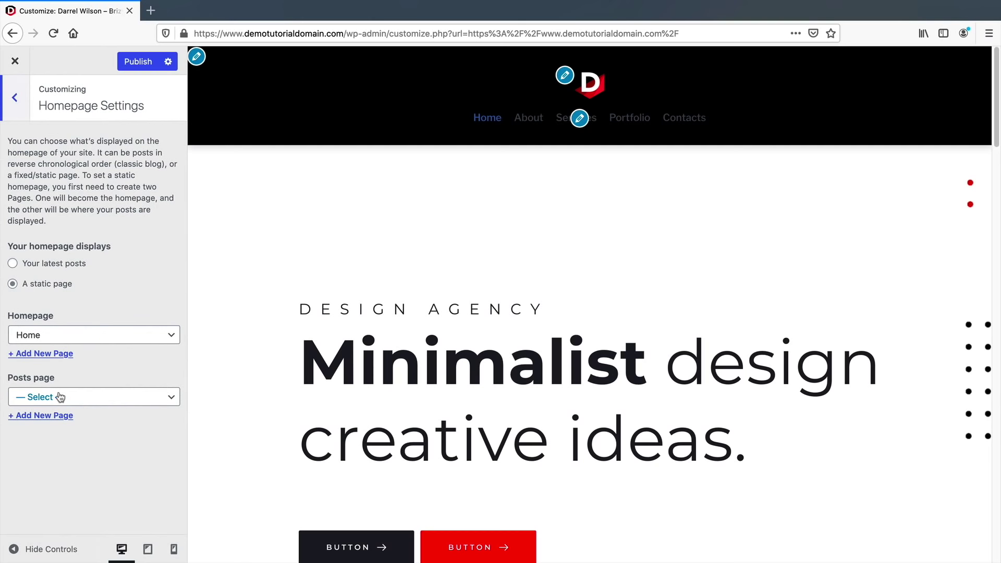
pyautogui.click(86, 400)
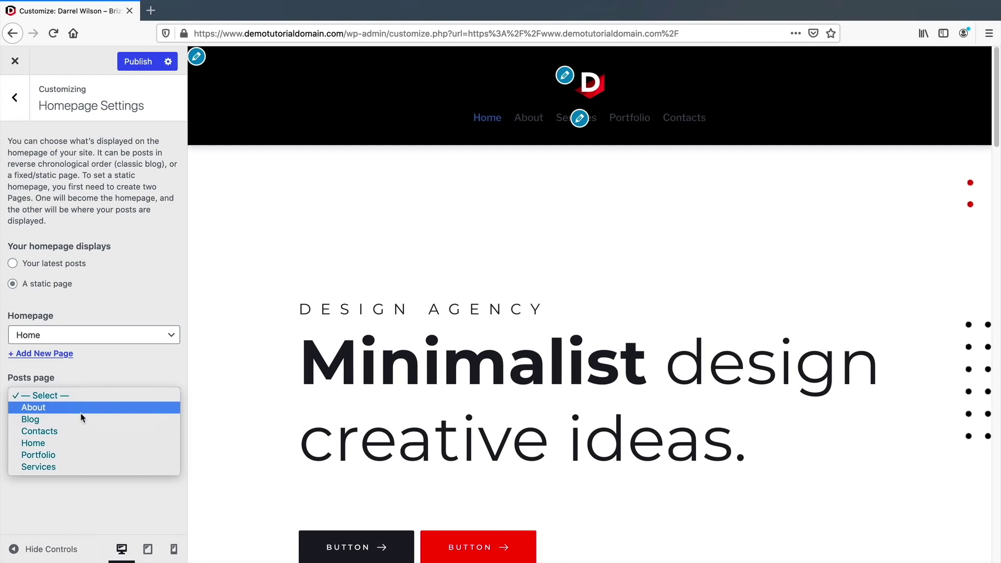
pyautogui.click(81, 415)
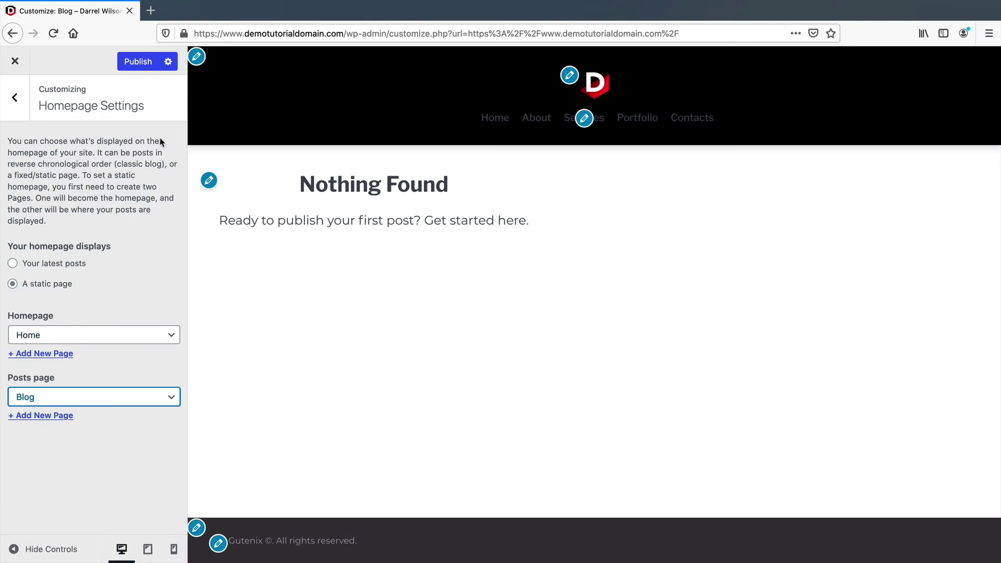
pyautogui.click(134, 70)
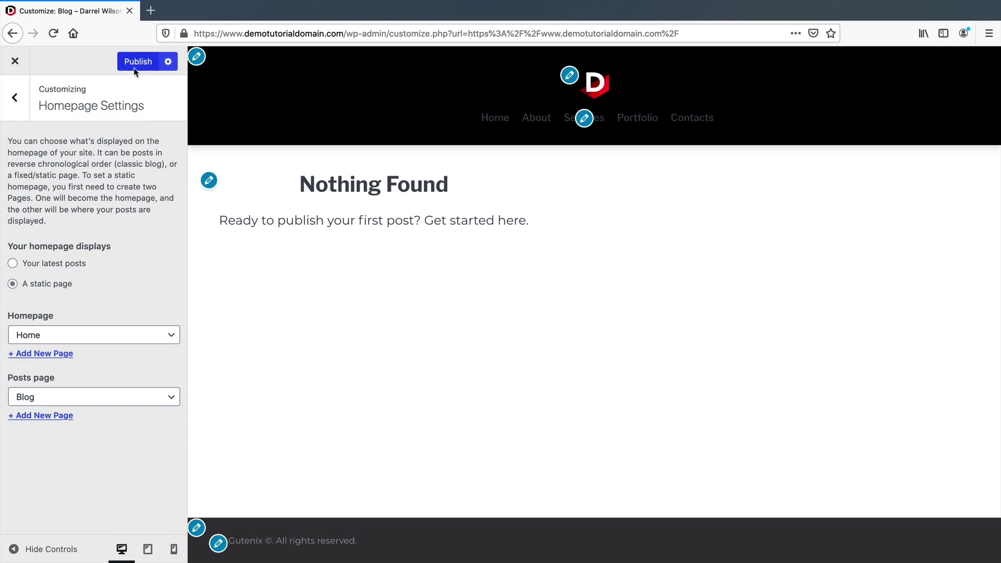
pyautogui.click(23, 99)
pyautogui.click(14, 61)
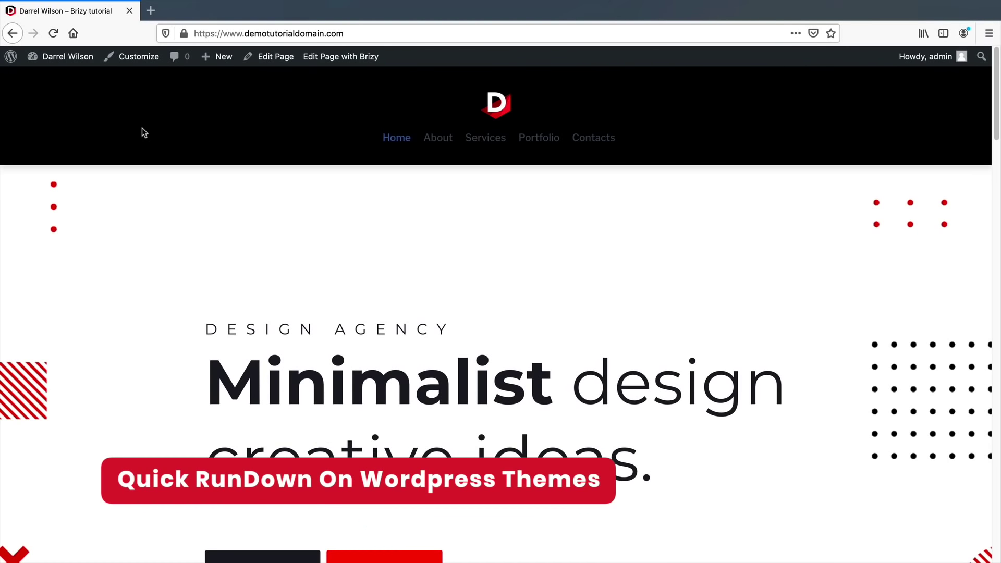
# Step: Go to the Dashboard, dismiss the Brizy rating notice, and head to Plugins > Add New
pyautogui.click(78, 85)
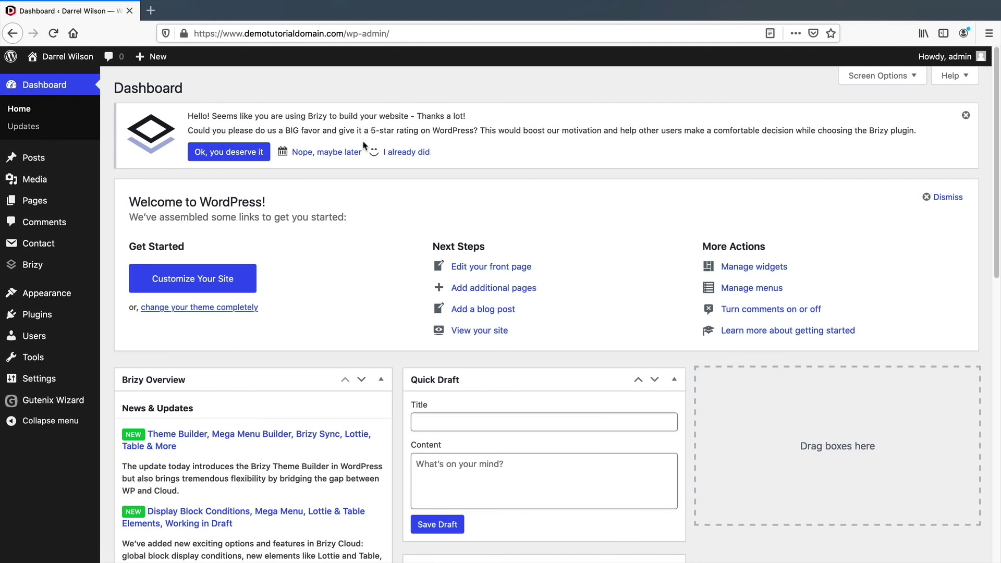
pyautogui.click(965, 115)
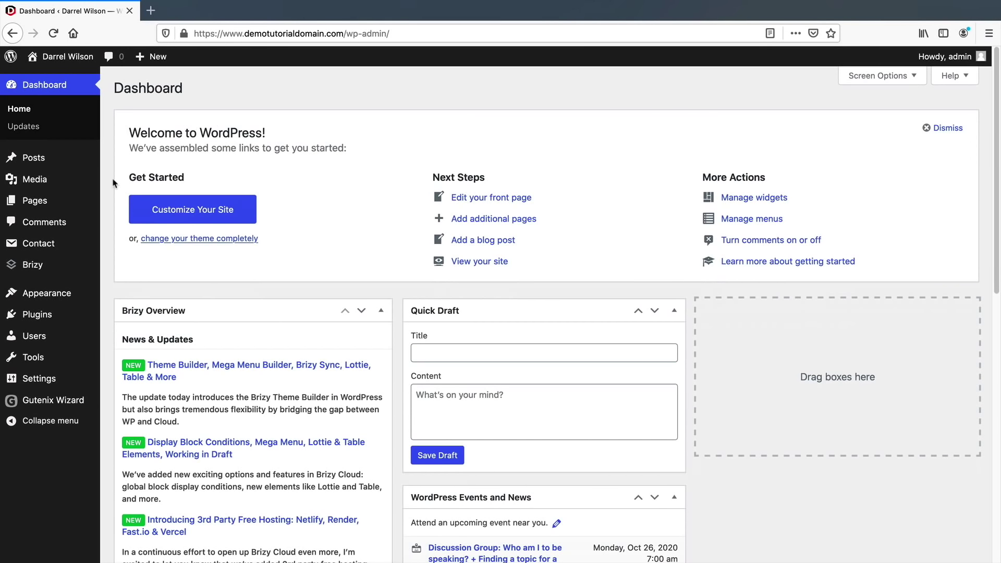
pyautogui.moveTo(57, 318)
pyautogui.click(127, 336)
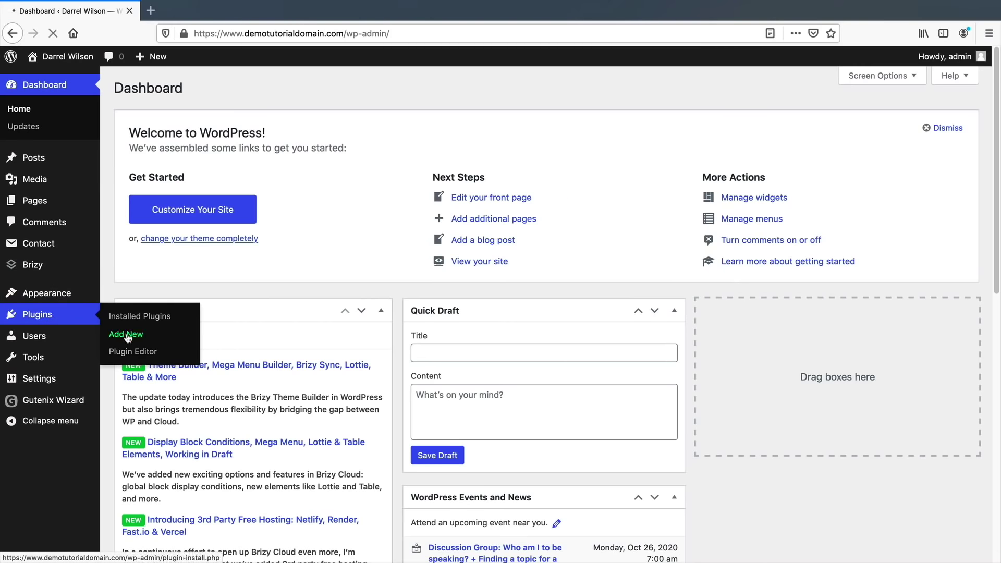
# Step: Show the Popular plugins list and open a new browser tab
pyautogui.click(190, 195)
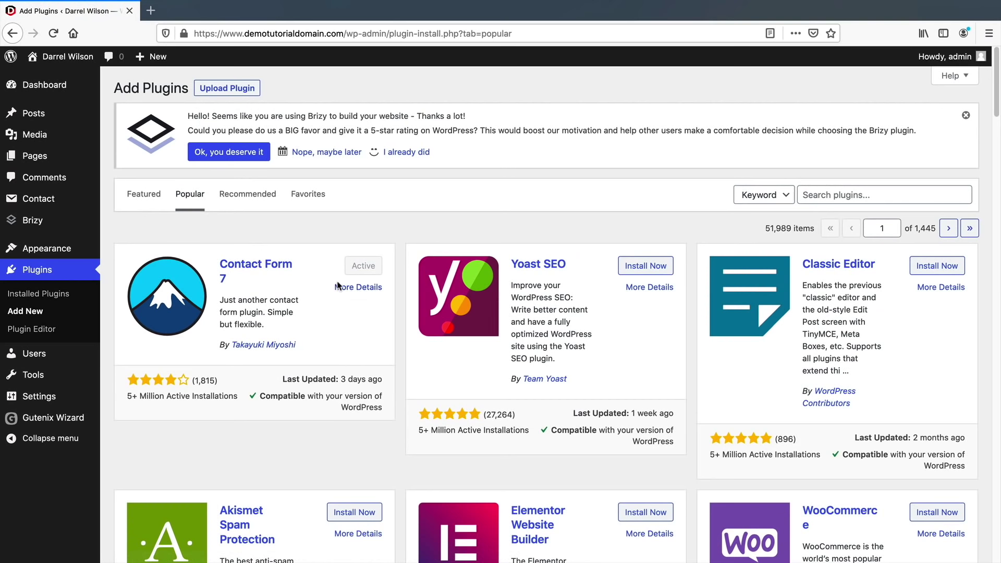
pyautogui.scroll(-3, 339, 283)
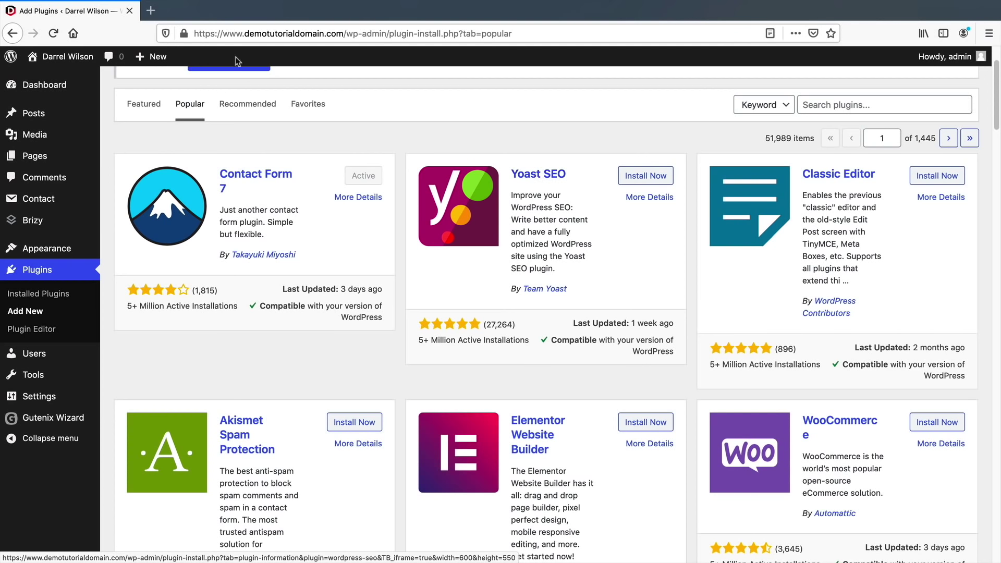
pyautogui.press('super+t')
# Step: Search Google for 'best protein powder' from google.com
pyautogui.write('google.com/')
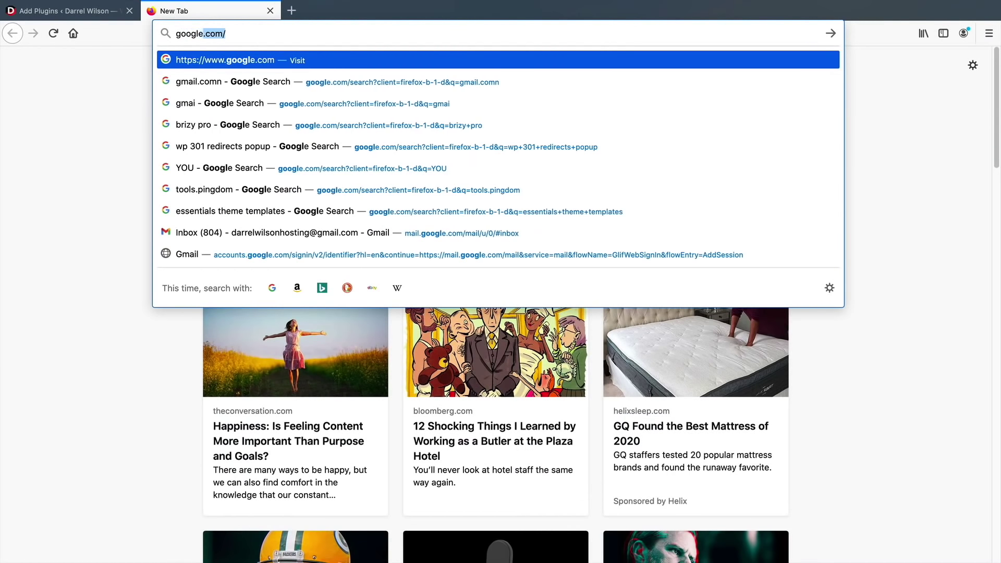
pyautogui.press('Return')
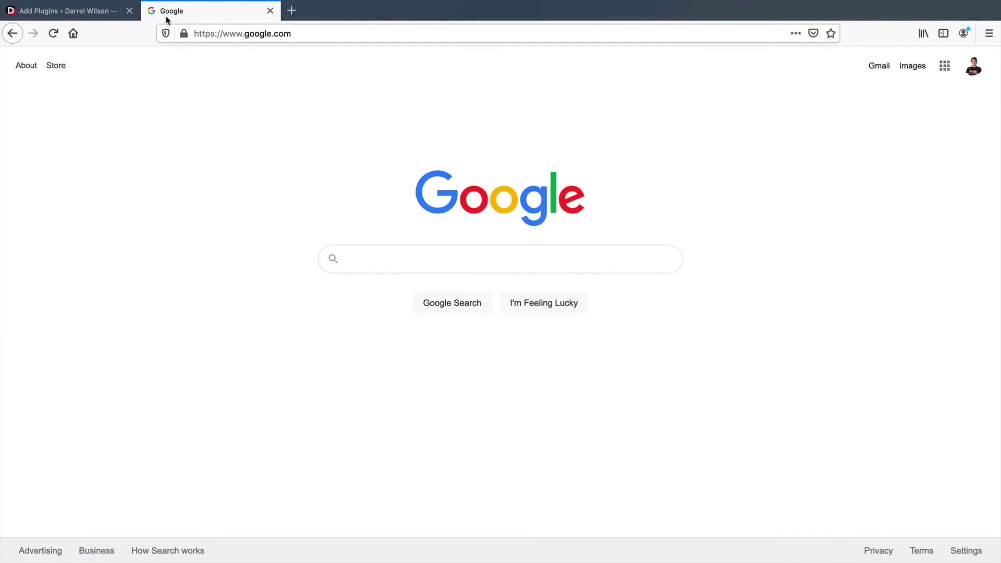
pyautogui.write('best prot')
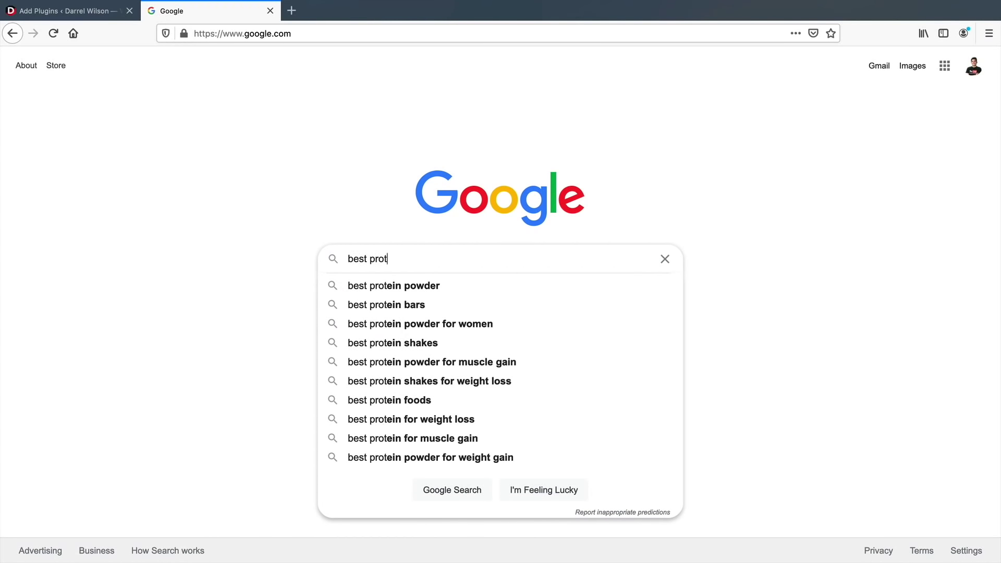
pyautogui.press('Down')
pyautogui.press('Return')
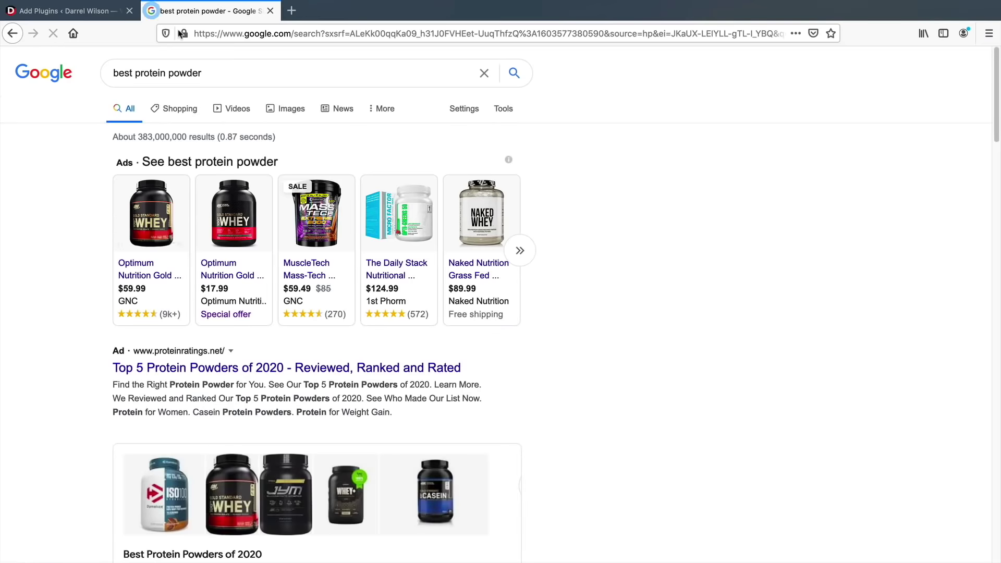
# Step: Look over the results, selecting the top result texts, then return to the Add Plugins tab
pyautogui.scroll(-10, 382, 195)
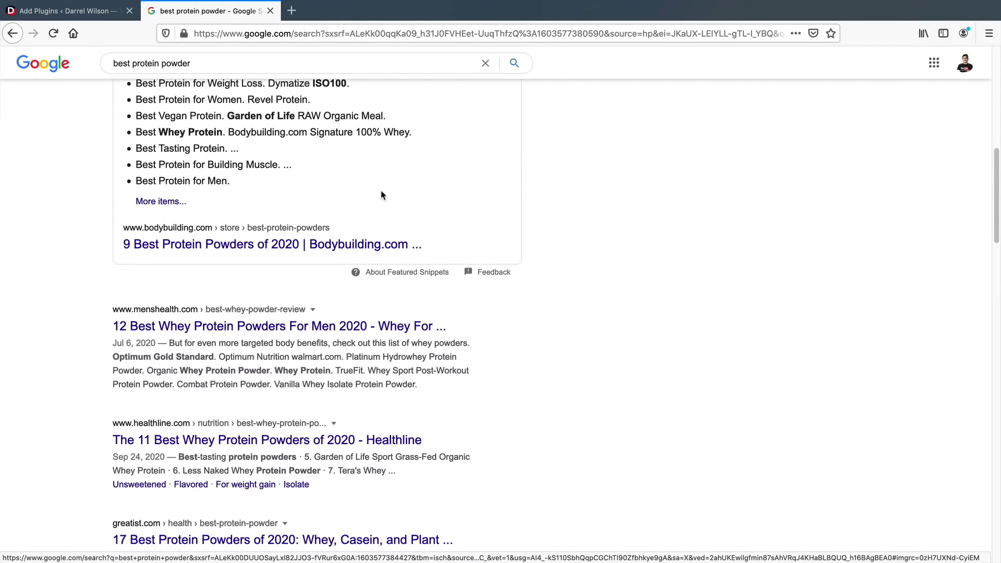
pyautogui.scroll(-4, 382, 196)
pyautogui.scroll(1, 381, 192)
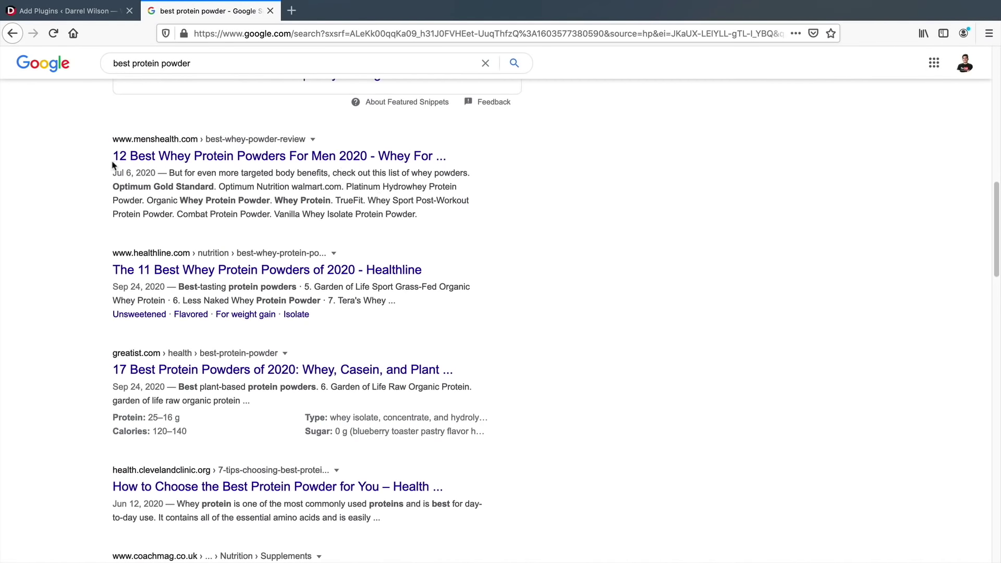
pyautogui.moveTo(112, 160); pyautogui.dragTo(419, 160)
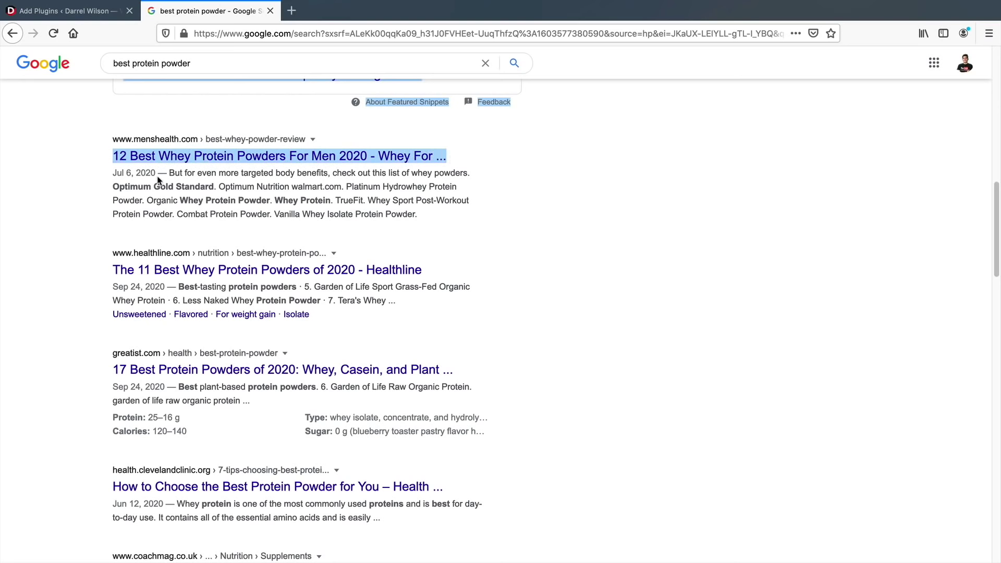
pyautogui.moveTo(159, 177); pyautogui.dragTo(413, 207)
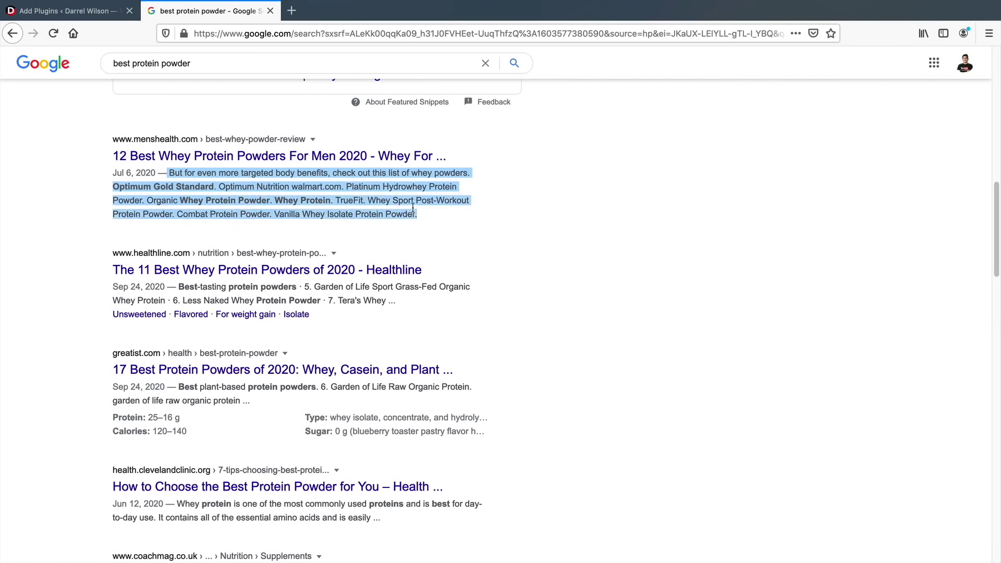
pyautogui.click(92, 13)
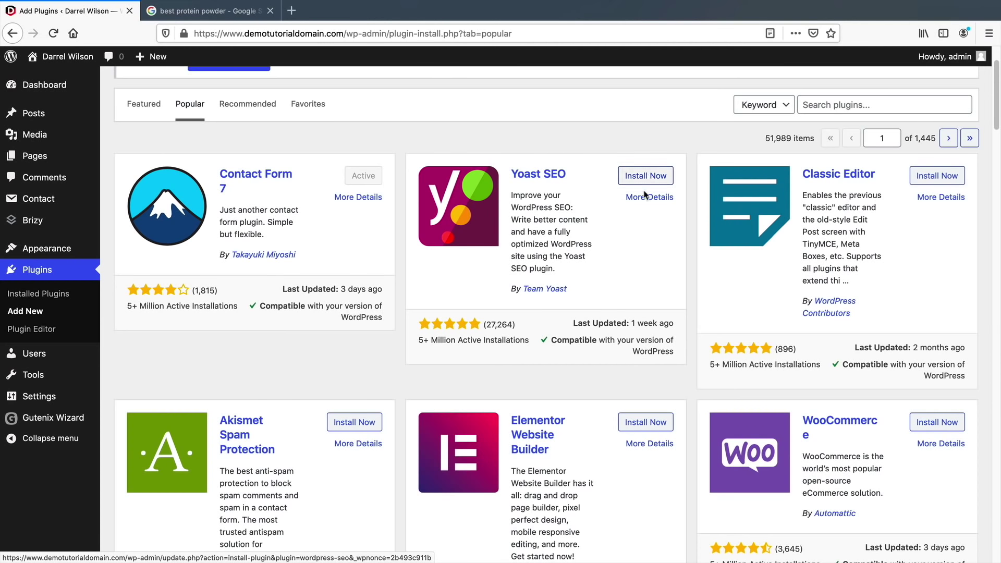
# Step: Scroll through the popular plugins, briefly checking the site's connection security details
pyautogui.scroll(-3, 652, 225)
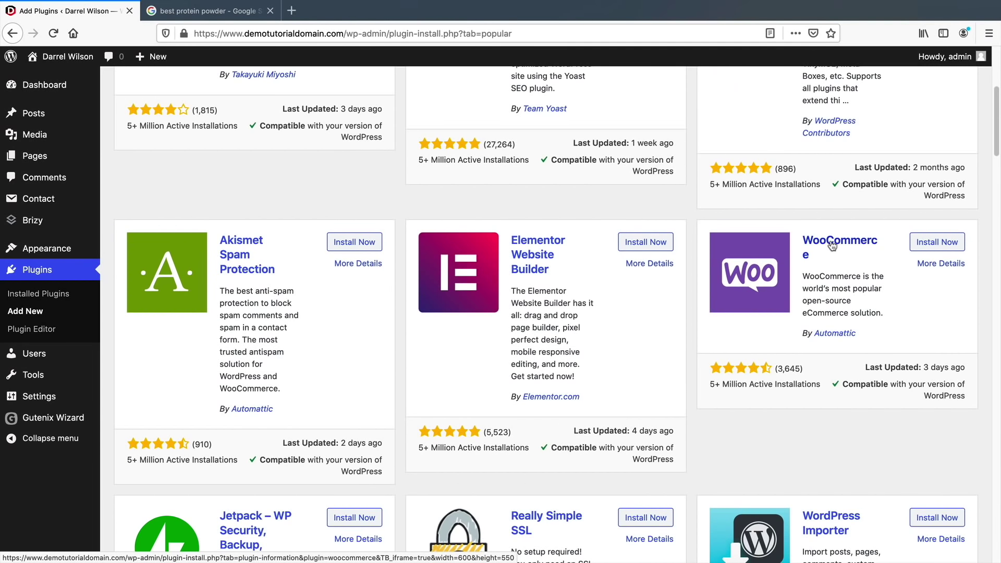
pyautogui.scroll(-1, 832, 243)
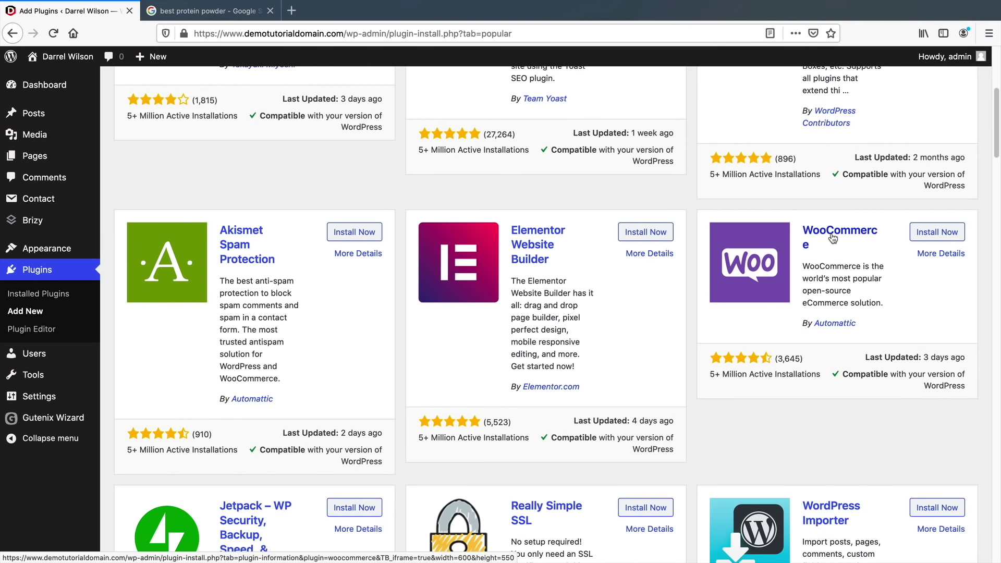
pyautogui.scroll(-4, 831, 237)
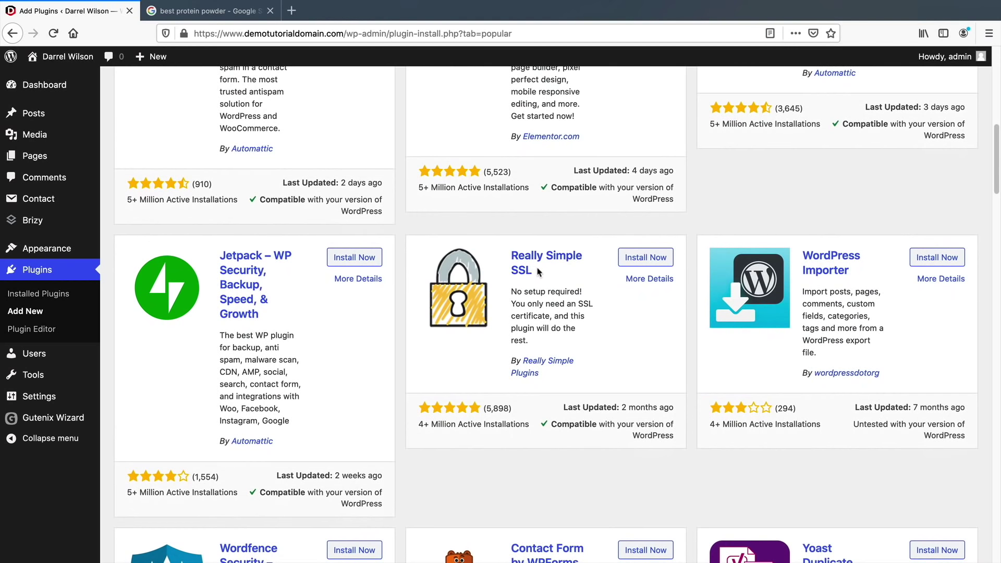
pyautogui.click(183, 34)
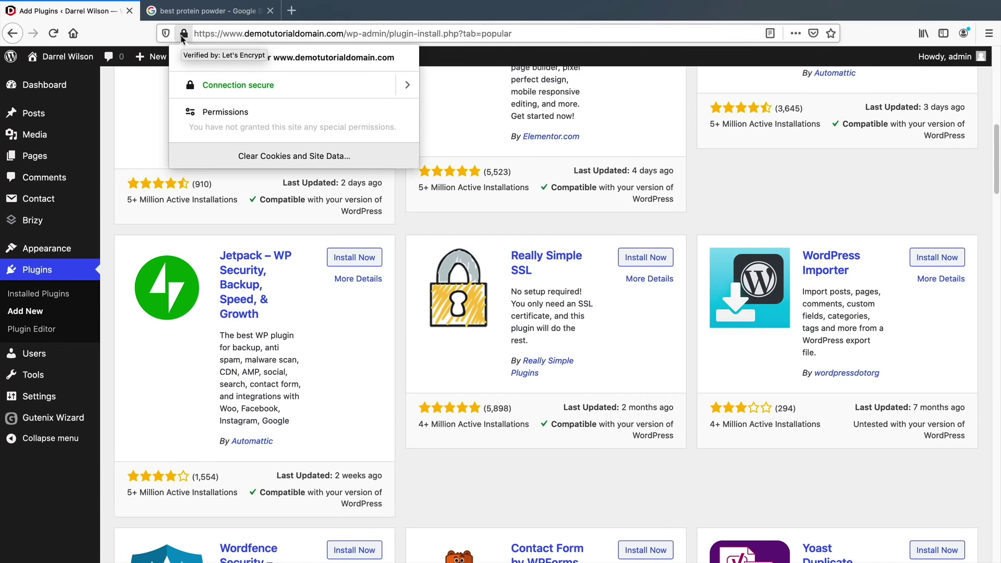
pyautogui.click(461, 415)
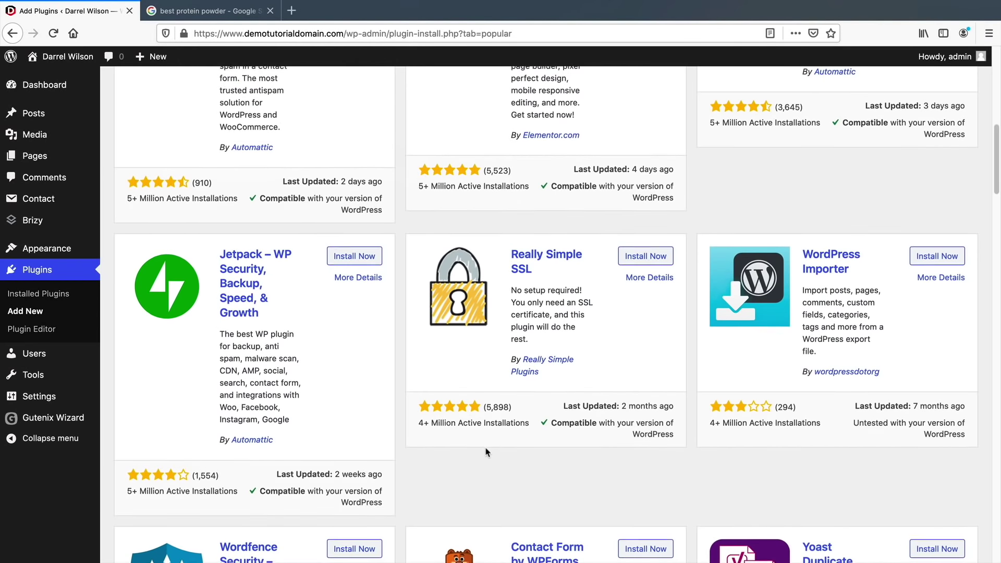
pyautogui.scroll(-3, 485, 417)
pyautogui.scroll(-3, 495, 451)
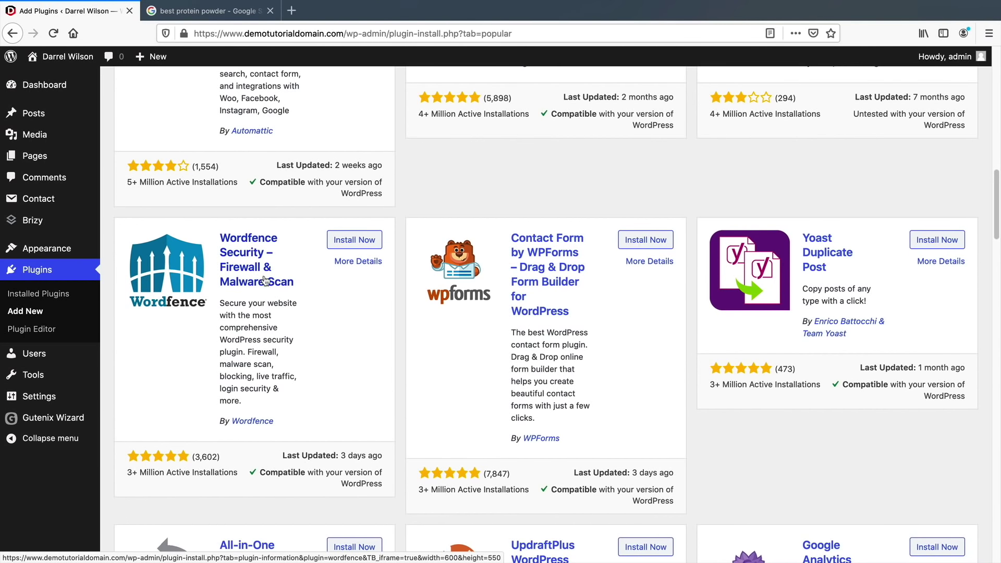
pyautogui.scroll(-1, 266, 280)
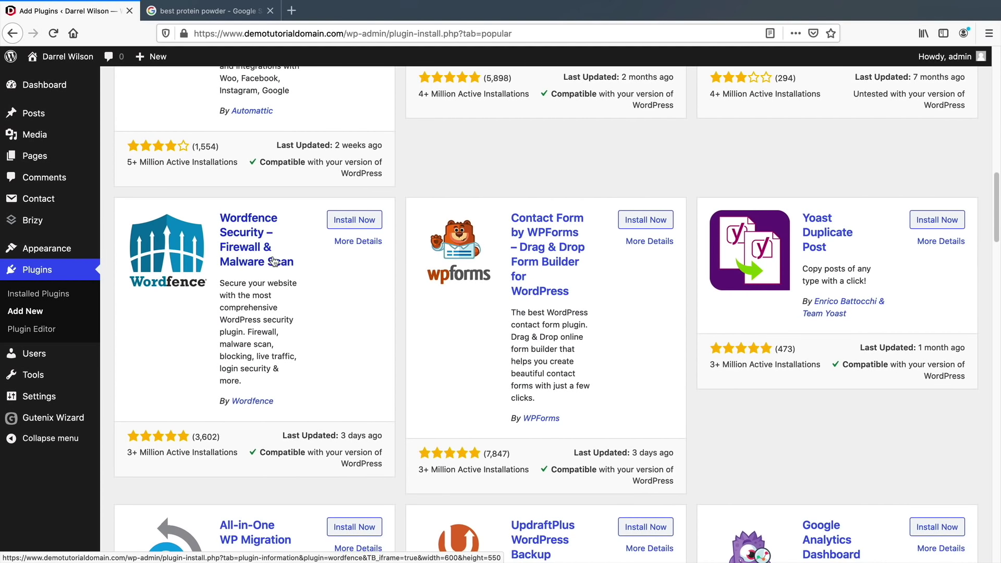
pyautogui.scroll(-5, 273, 262)
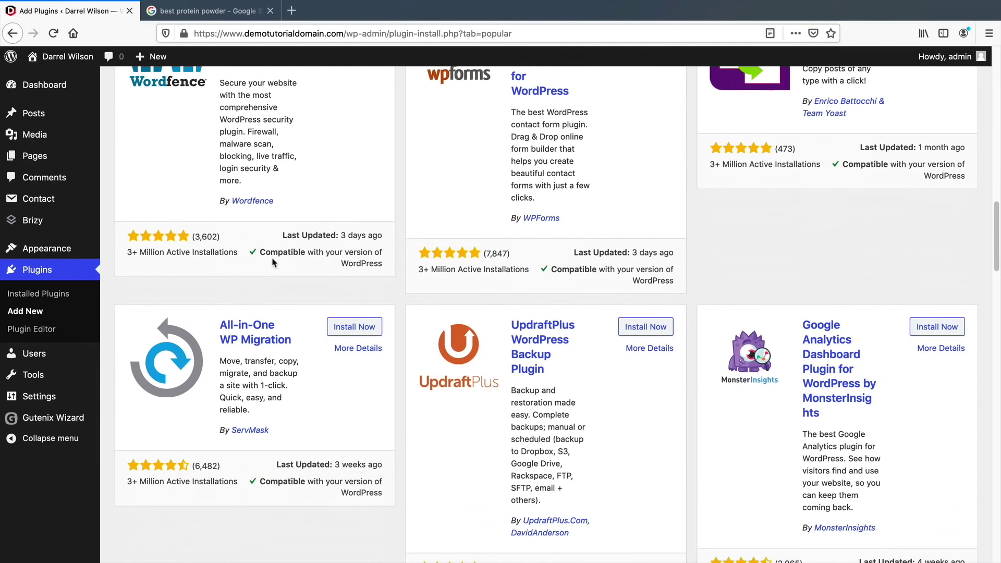
pyautogui.scroll(-3, 273, 265)
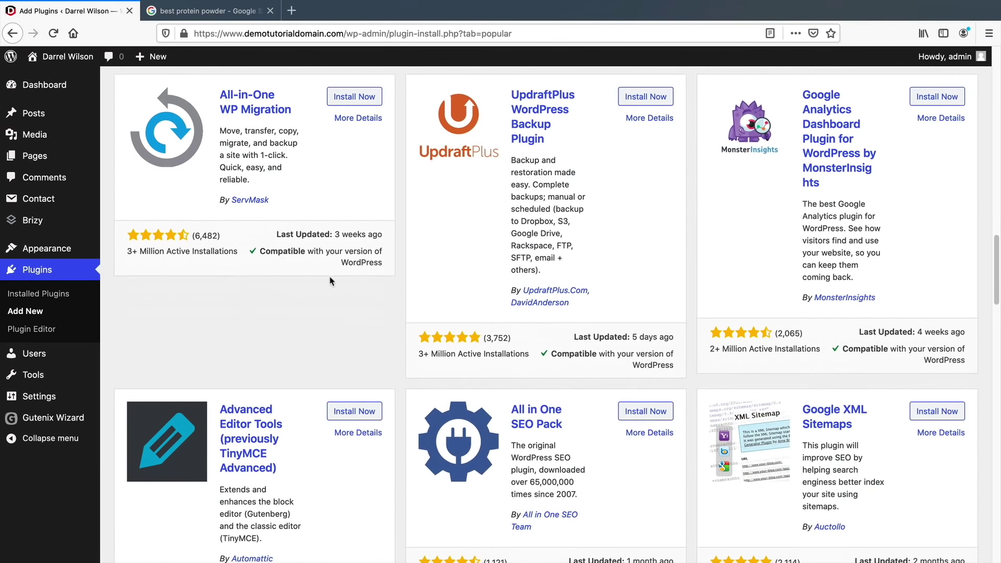
pyautogui.scroll(-8, 329, 280)
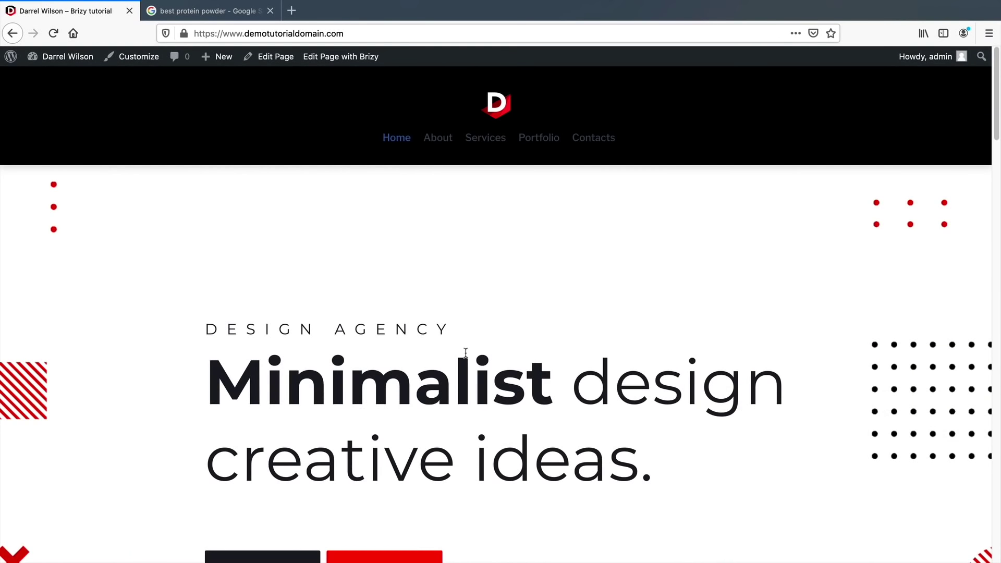
# Step: Review the Installed Plugins list from the Dashboard, then go to Appearance > Themes
pyautogui.moveTo(37, 58)
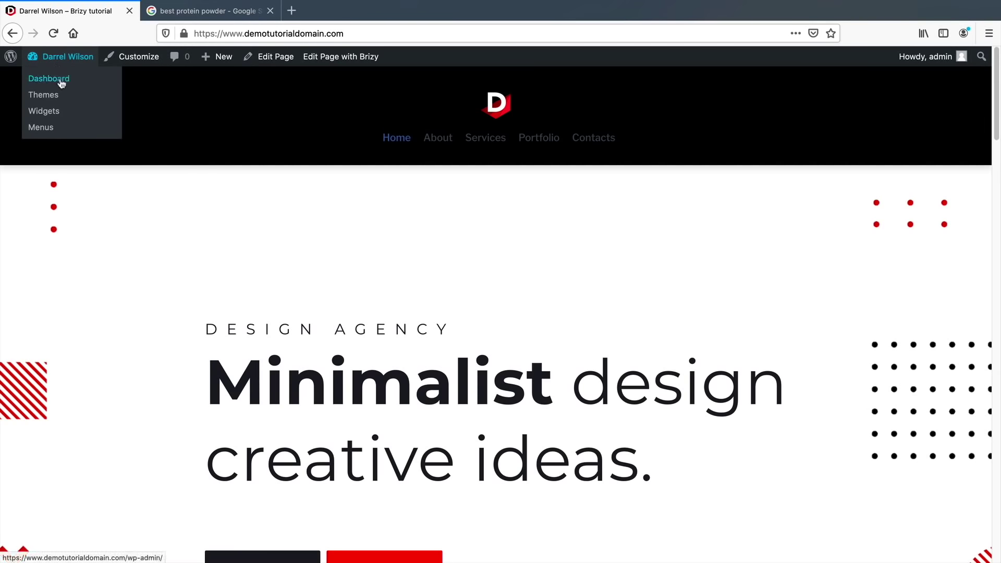
pyautogui.click(52, 79)
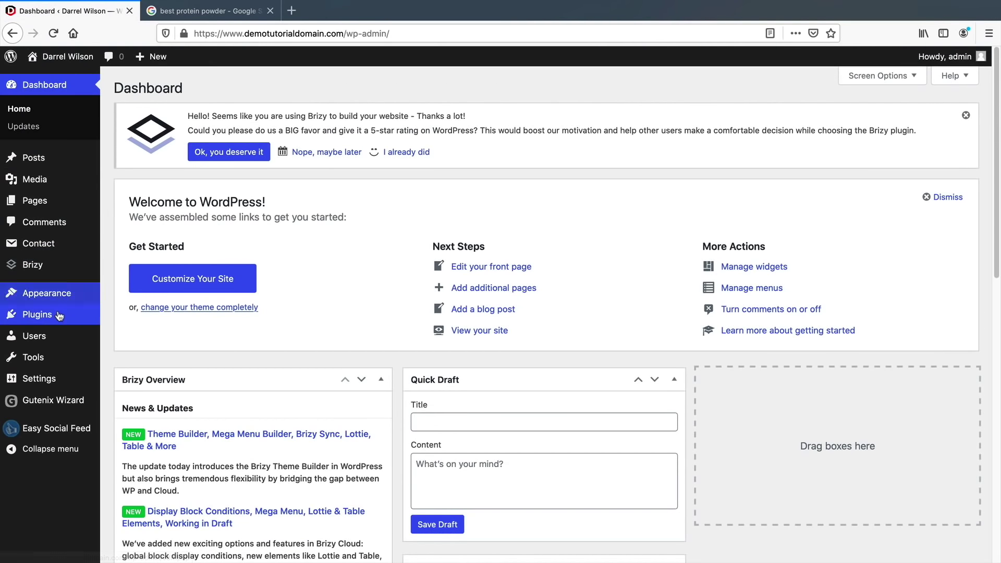
pyautogui.moveTo(63, 314)
pyautogui.click(127, 320)
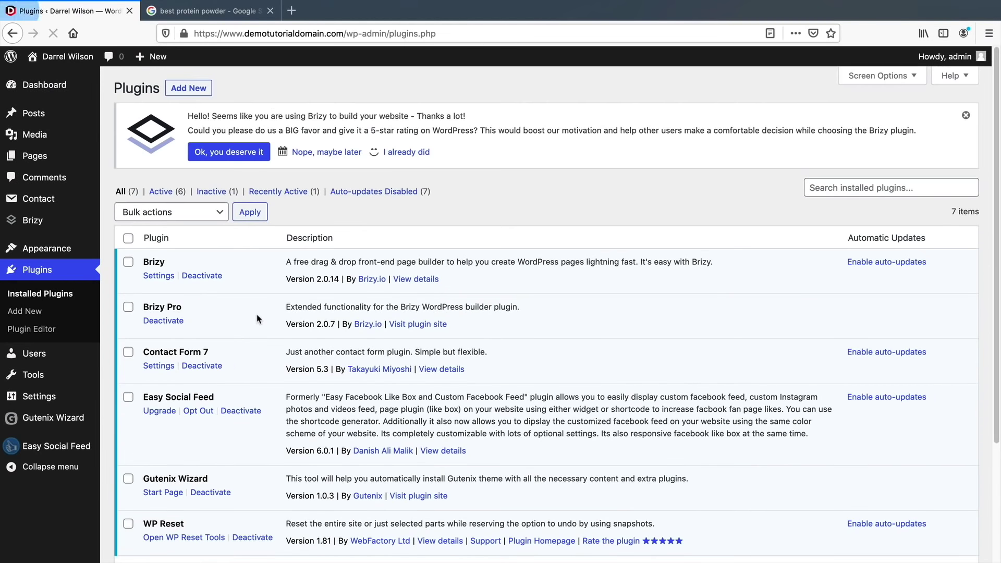
pyautogui.scroll(-3, 260, 318)
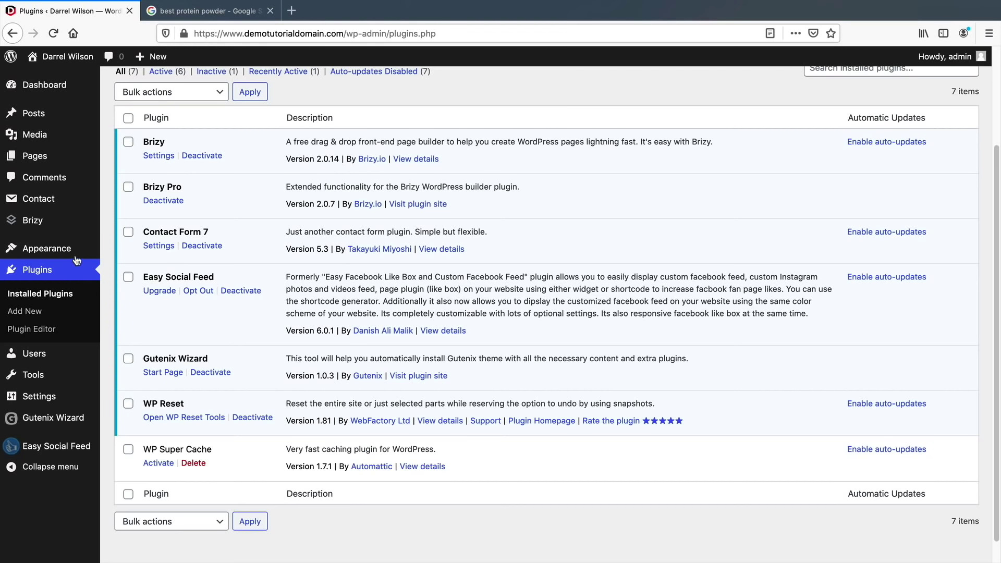
pyautogui.moveTo(78, 253)
pyautogui.click(123, 255)
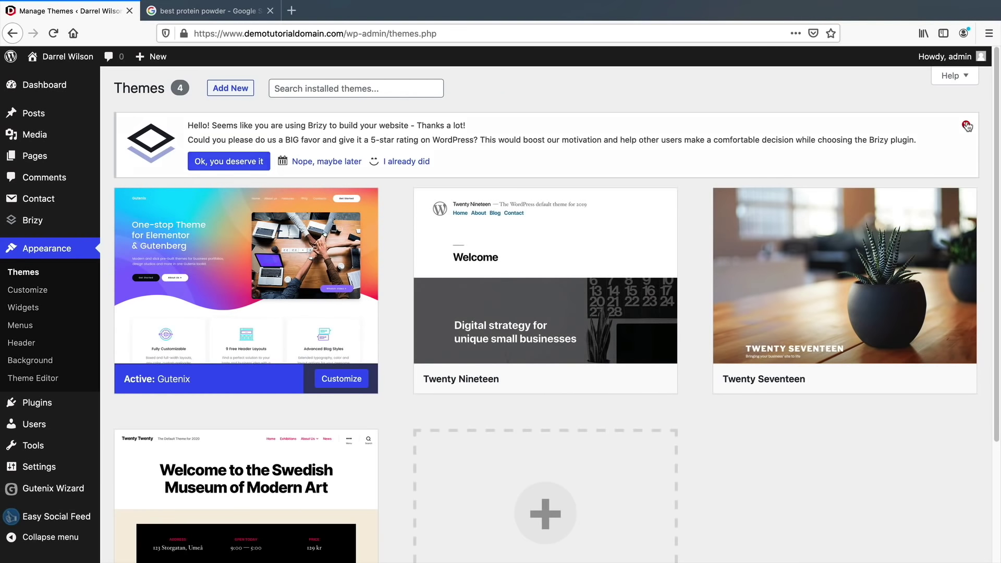
# Step: Dismiss the Brizy notice, install and activate Astra from Popular themes, then visit the site
pyautogui.click(966, 125)
pyautogui.click(224, 89)
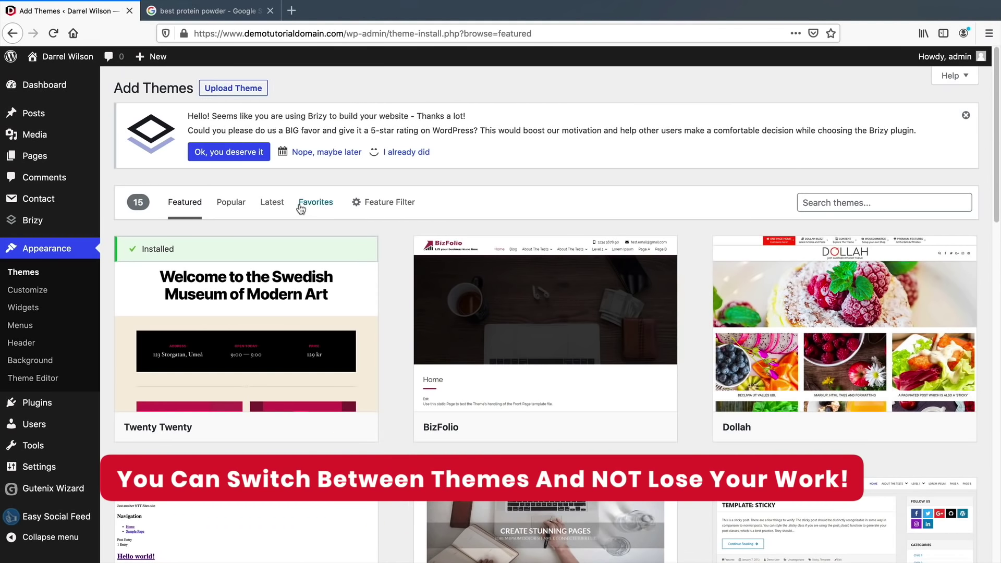
pyautogui.click(233, 204)
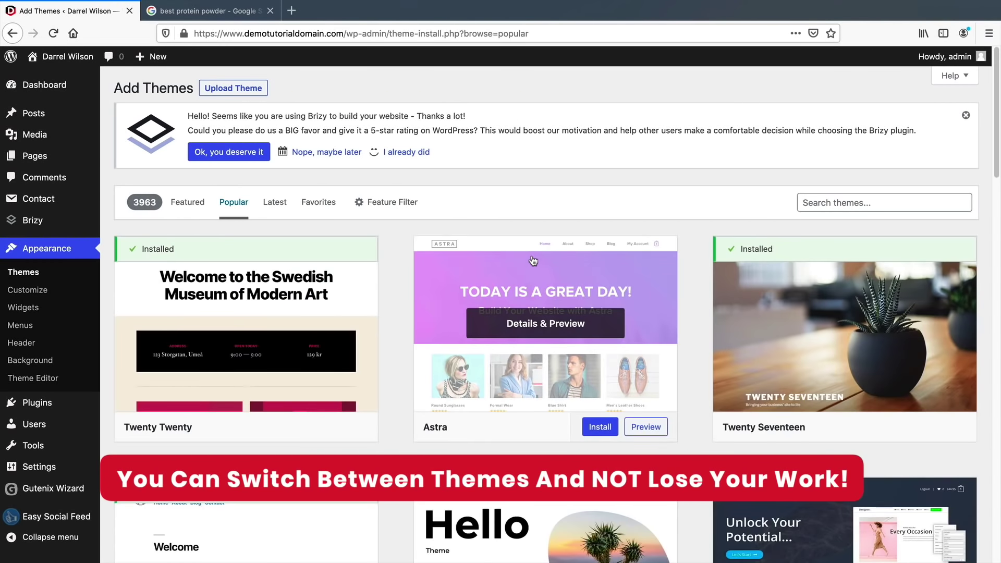
pyautogui.scroll(-1, 532, 260)
pyautogui.click(603, 420)
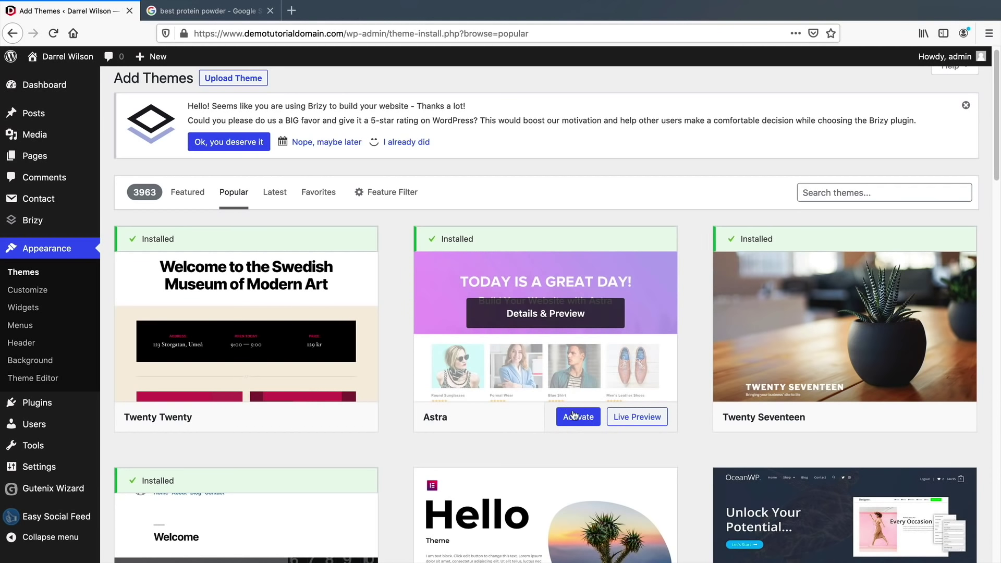
pyautogui.click(577, 416)
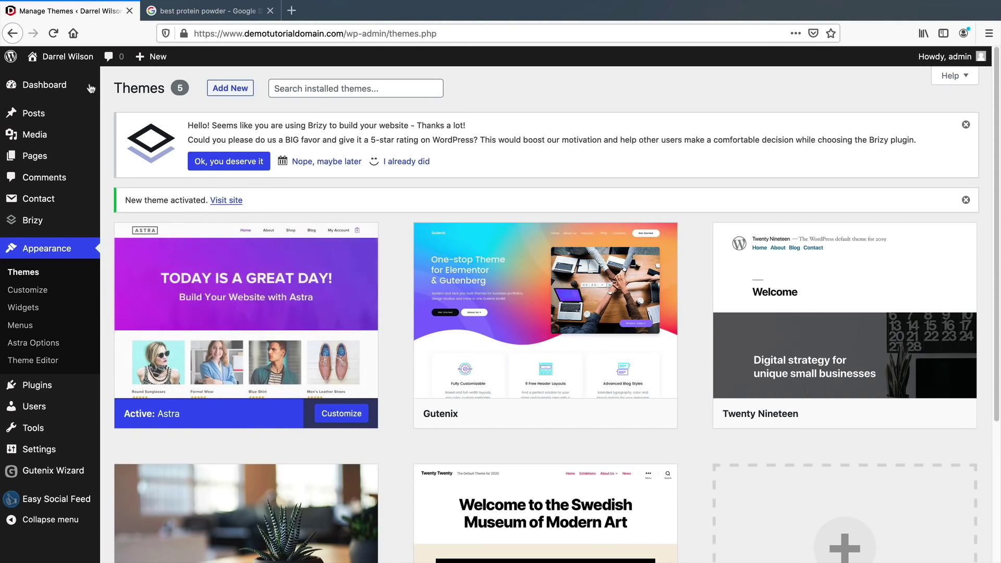
pyautogui.click(67, 85)
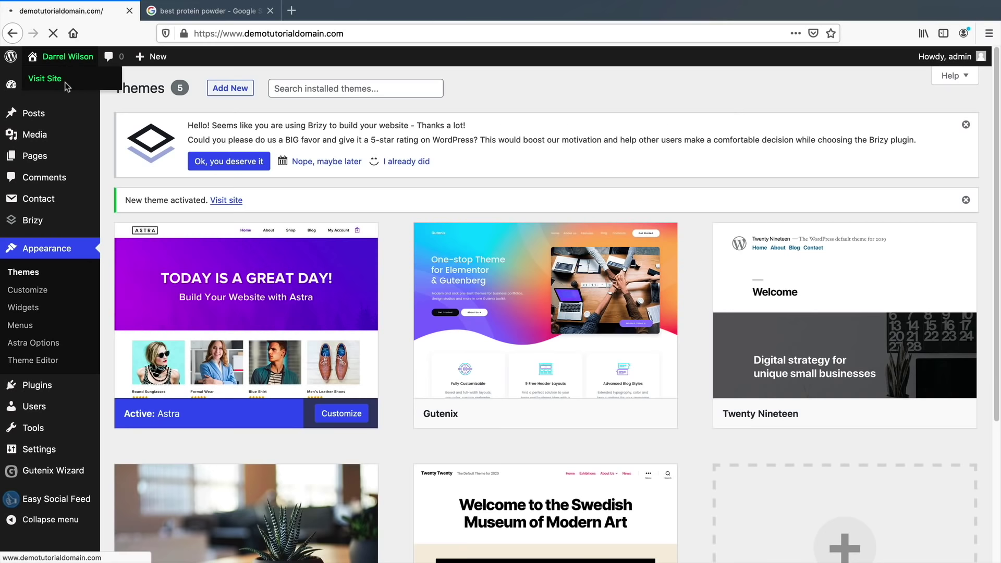
# Step: Scroll through the live home page, then open it for editing via Edit Page
pyautogui.scroll(-15, 307, 263)
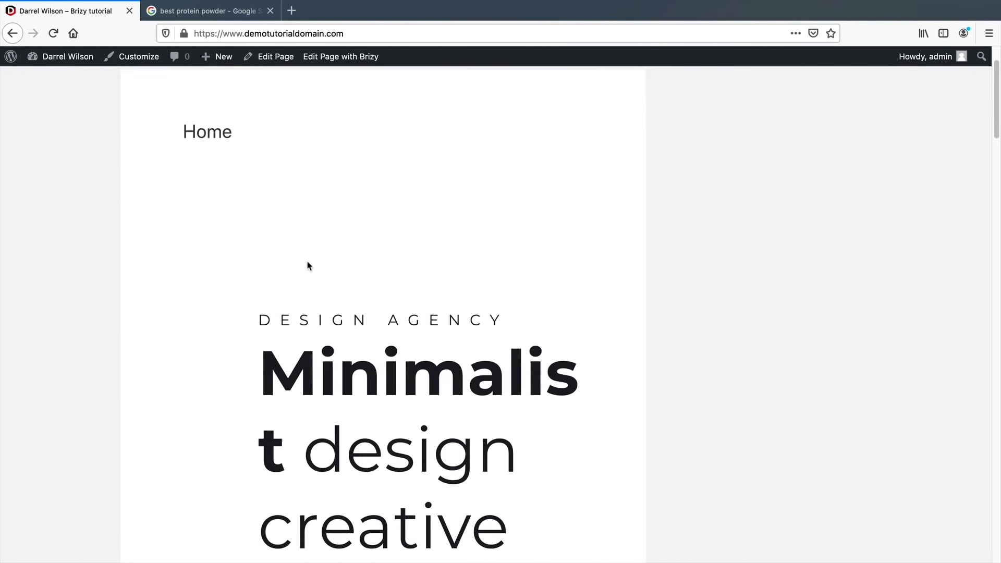
pyautogui.scroll(-4, 308, 261)
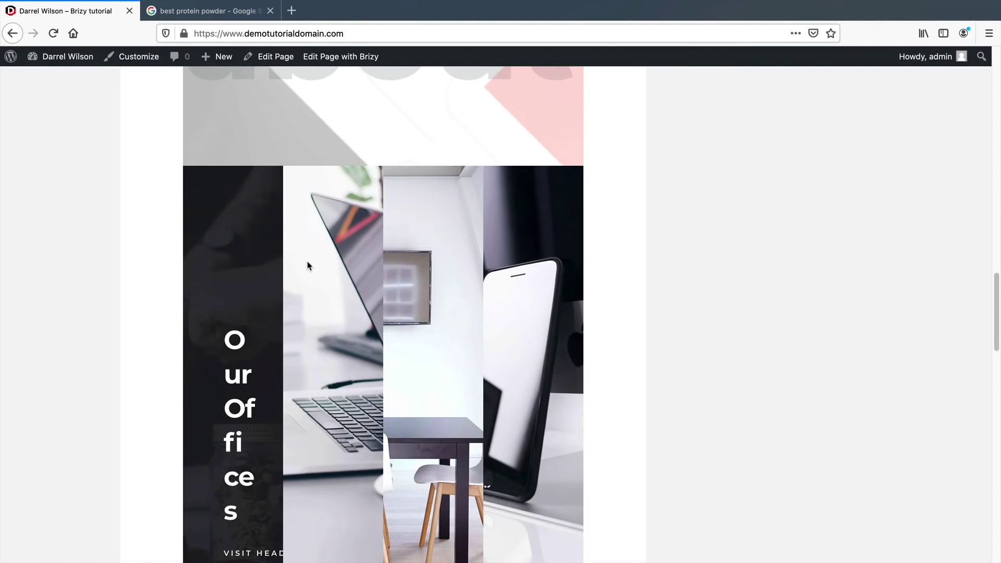
pyautogui.scroll(15, 306, 263)
pyautogui.scroll(7, 304, 257)
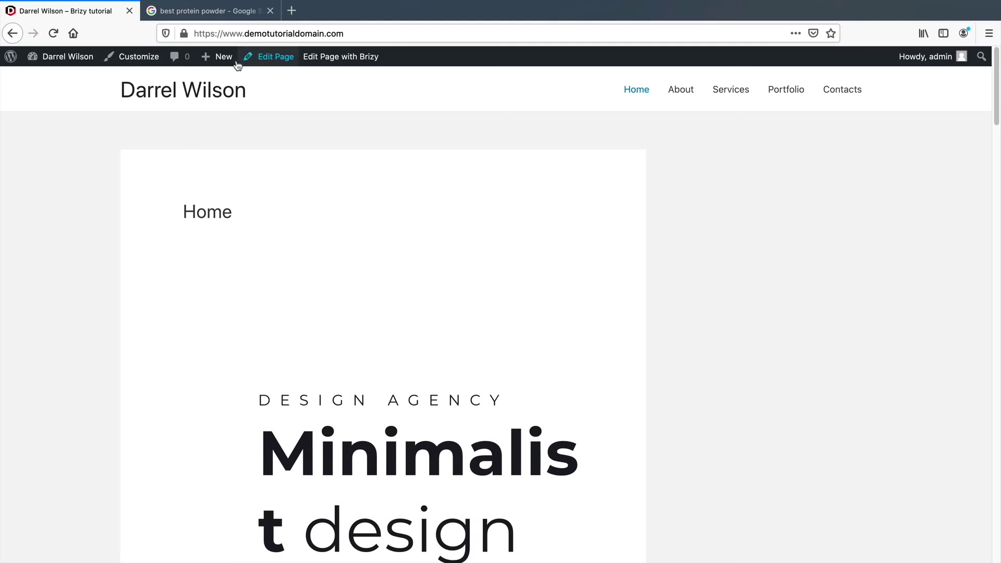
pyautogui.click(269, 57)
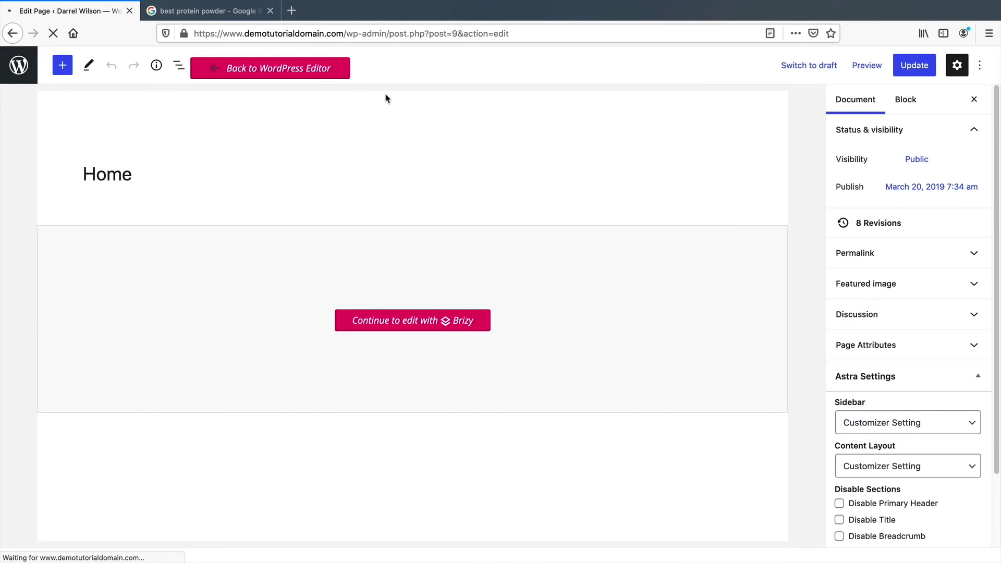
# Step: Set Astra options to No Sidebar, Full Width / Stretched, Disable Title; update and view the page
pyautogui.moveTo(995, 180); pyautogui.dragTo(995, 273)
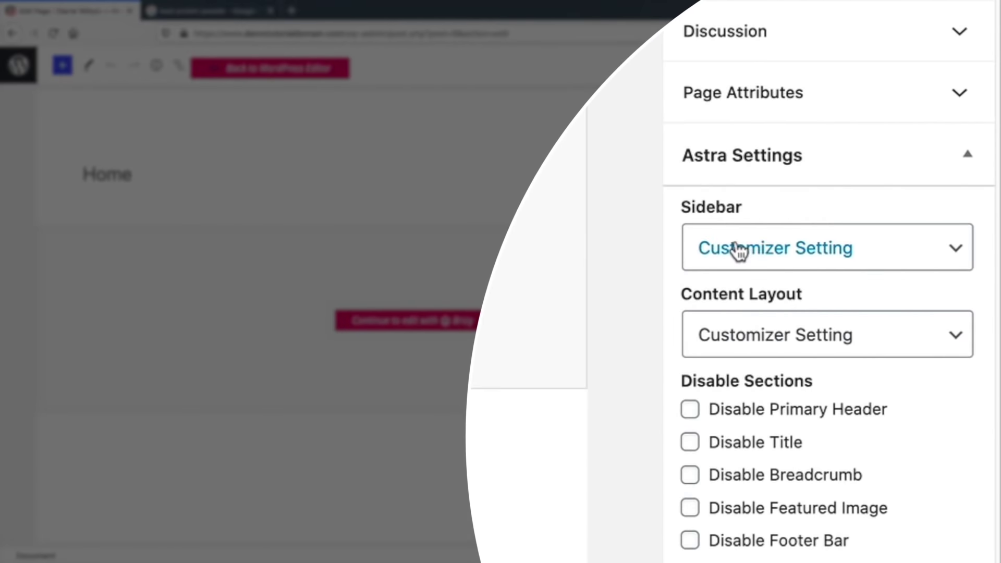
pyautogui.click(739, 250)
pyautogui.click(750, 309)
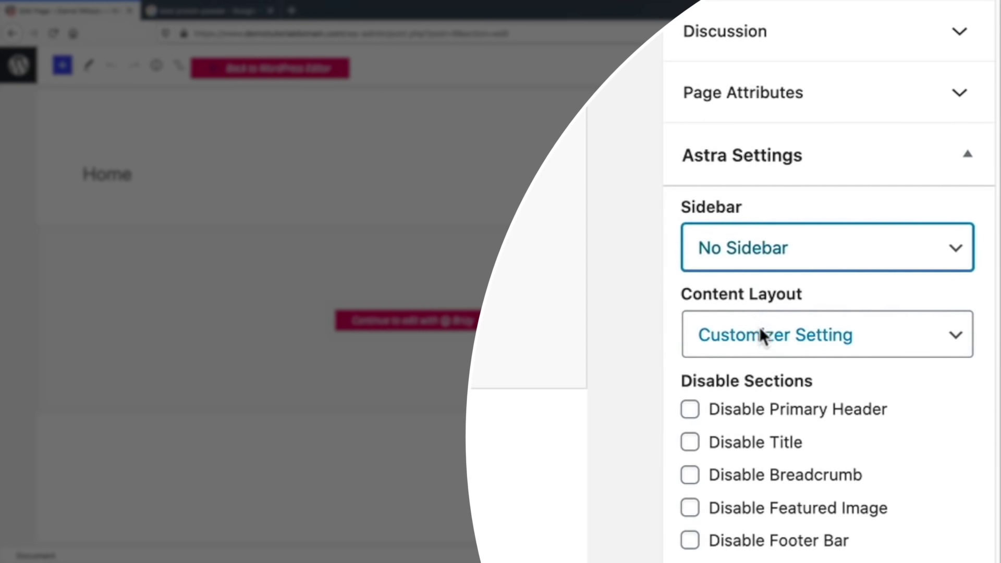
pyautogui.click(760, 330)
pyautogui.click(766, 423)
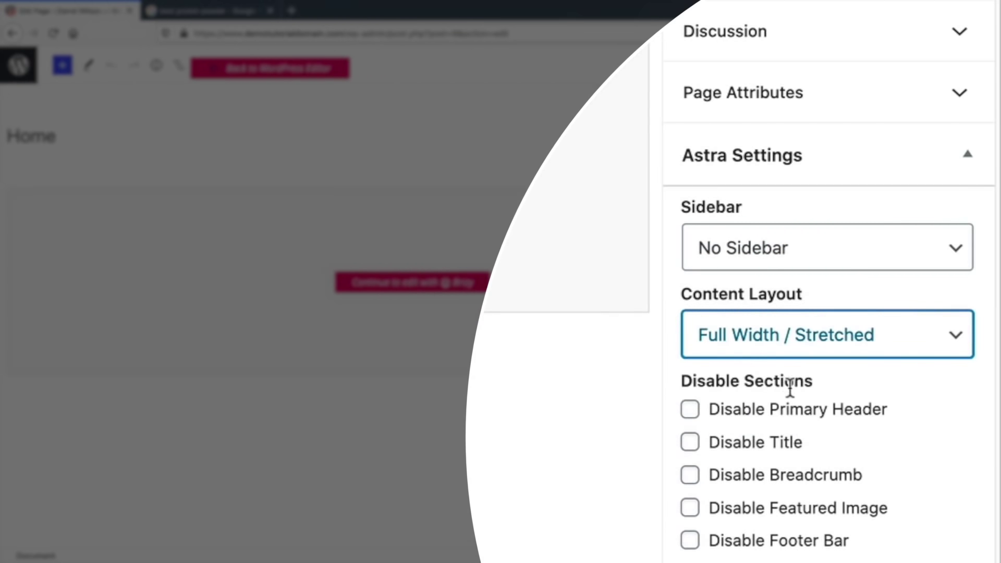
pyautogui.click(691, 443)
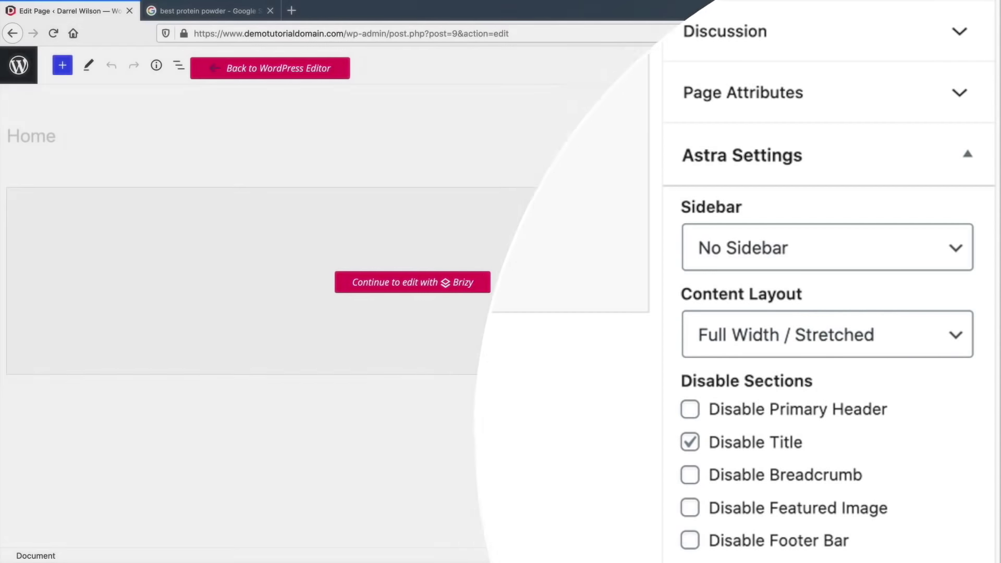
pyautogui.click(907, 65)
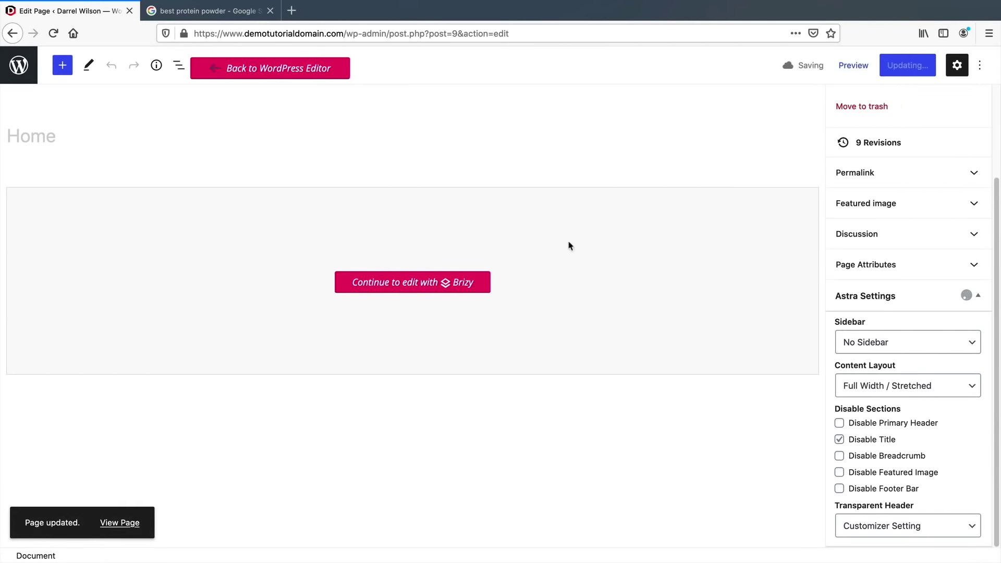
pyautogui.click(124, 523)
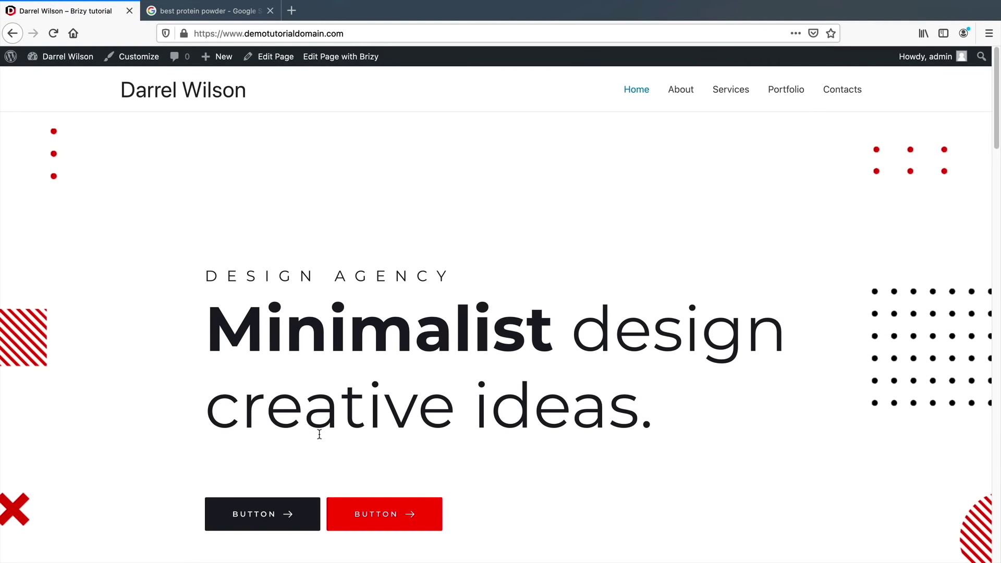
pyautogui.scroll(-15, 328, 434)
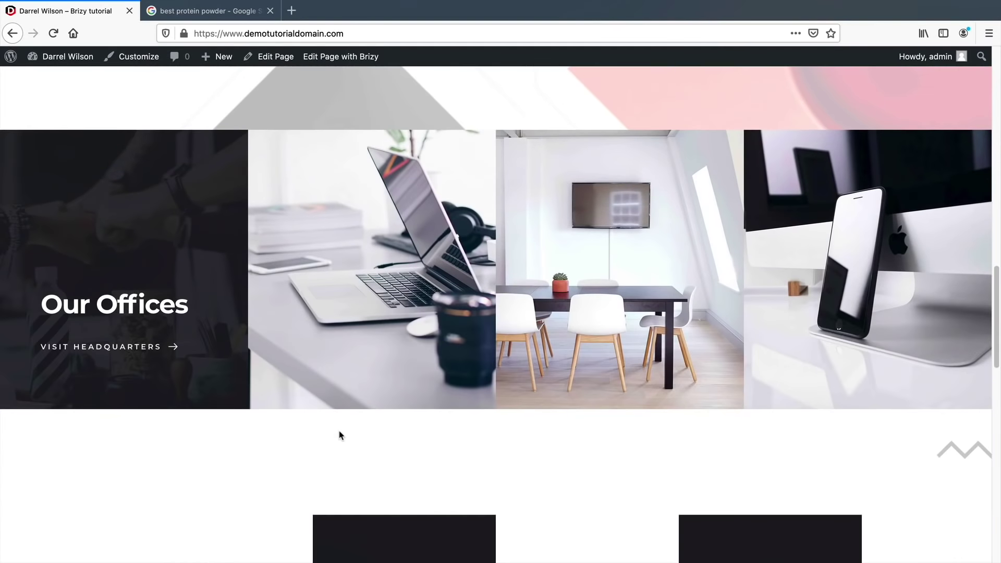
pyautogui.scroll(-5, 339, 435)
pyautogui.scroll(15, 339, 435)
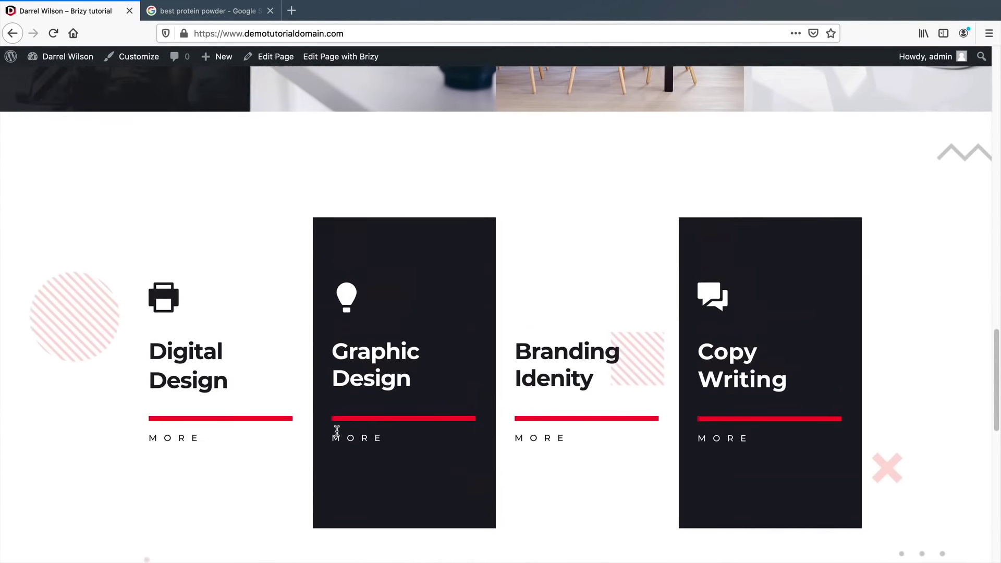
pyautogui.scroll(10, 336, 433)
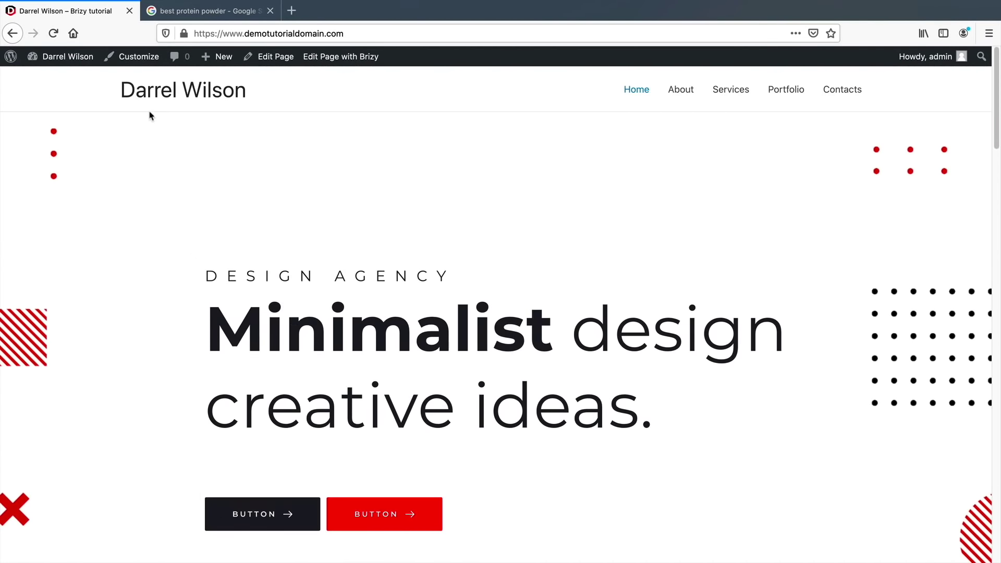
pyautogui.click(140, 57)
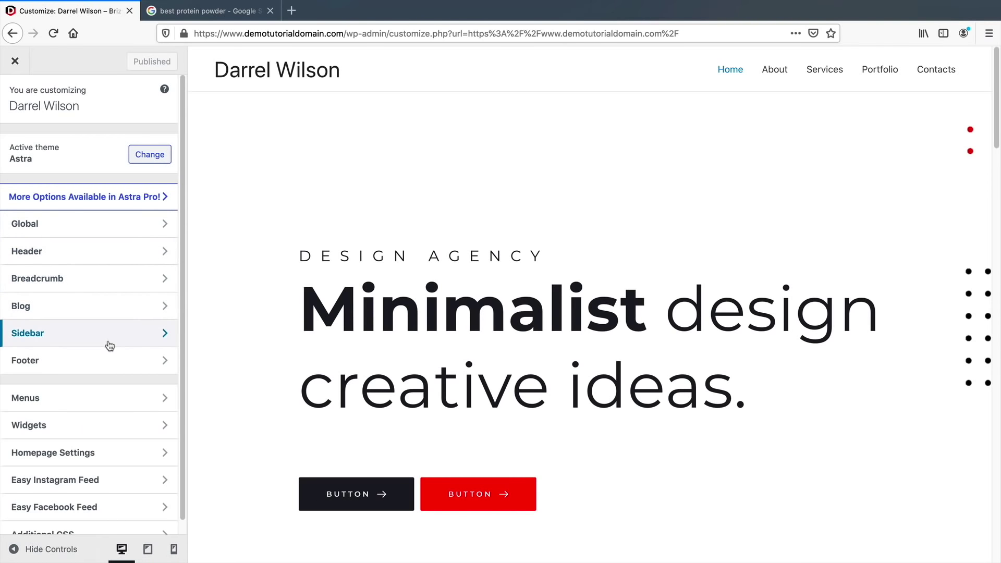
pyautogui.click(95, 249)
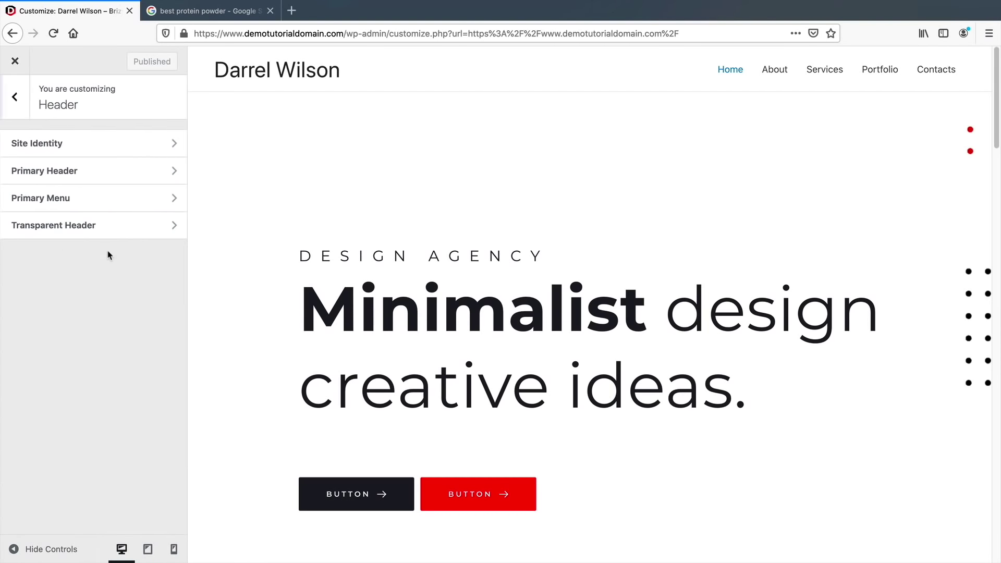
pyautogui.click(101, 225)
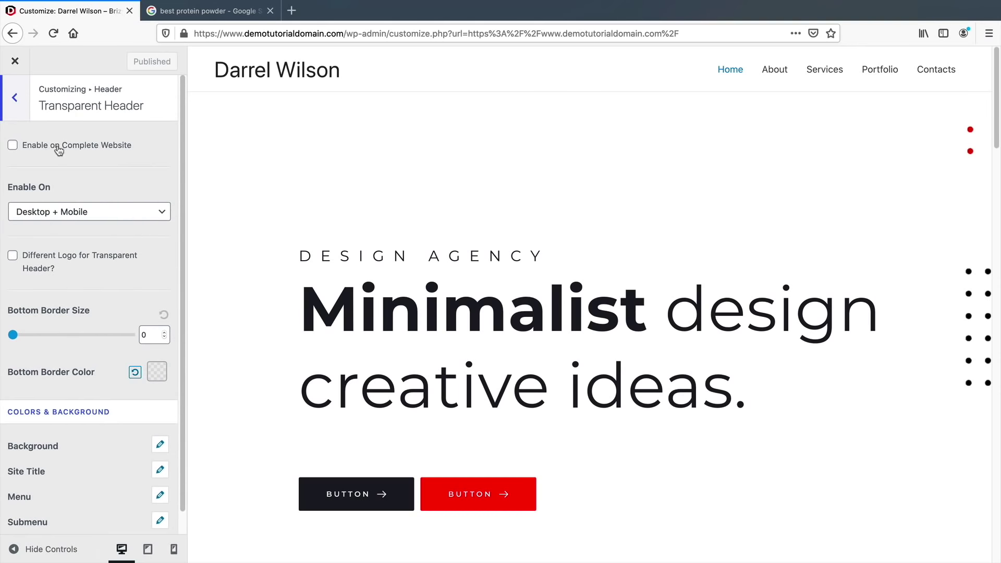
pyautogui.scroll(-1, 84, 344)
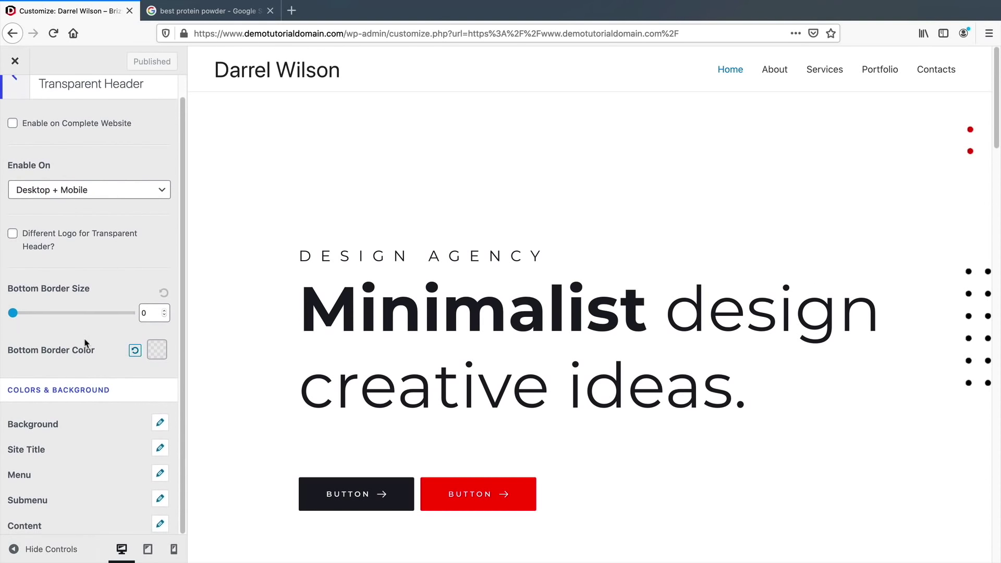
pyautogui.scroll(1, 85, 346)
pyautogui.click(16, 62)
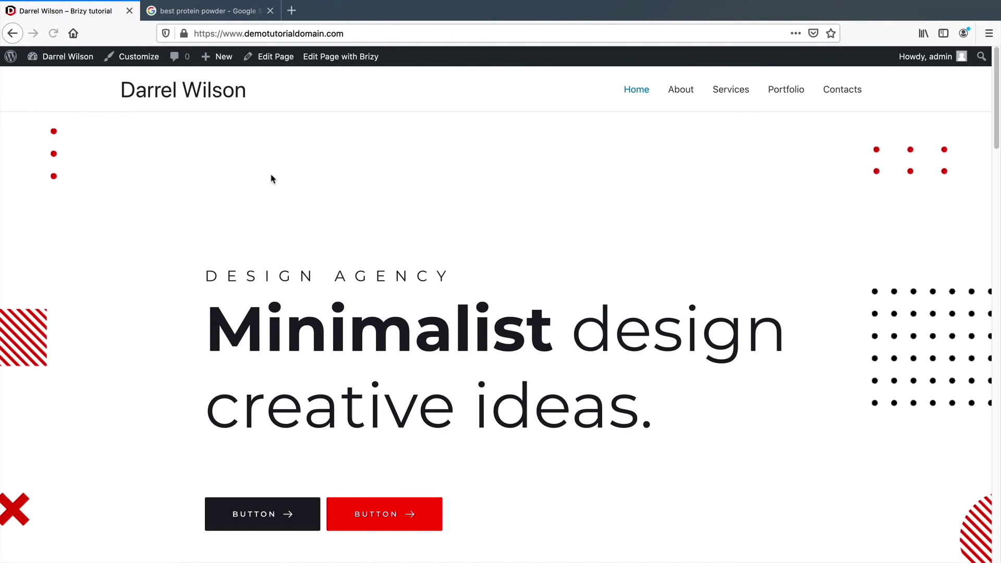
pyautogui.moveTo(67, 57)
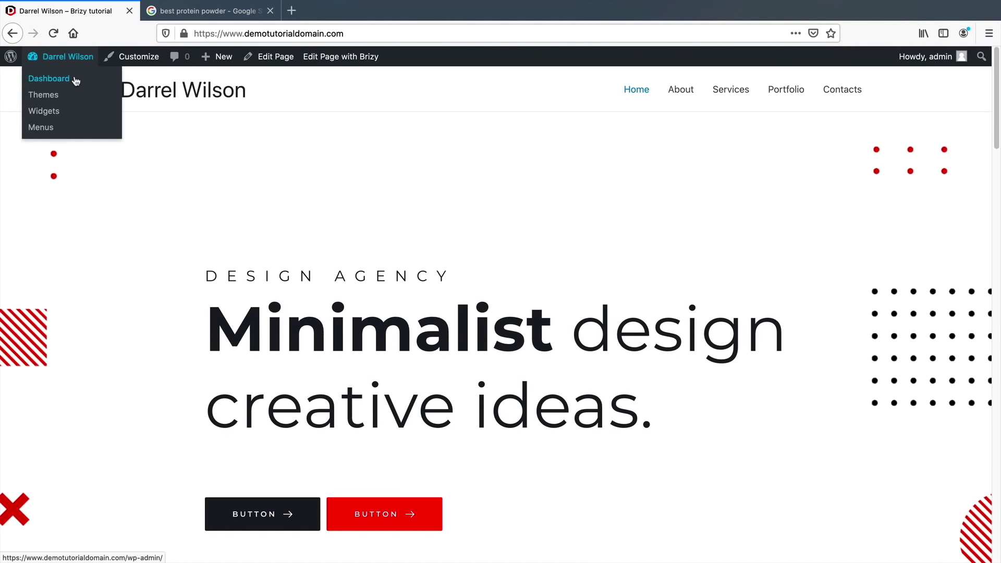
# Step: Show the Popular themes in the theme directory and scroll through them
pyautogui.click(74, 79)
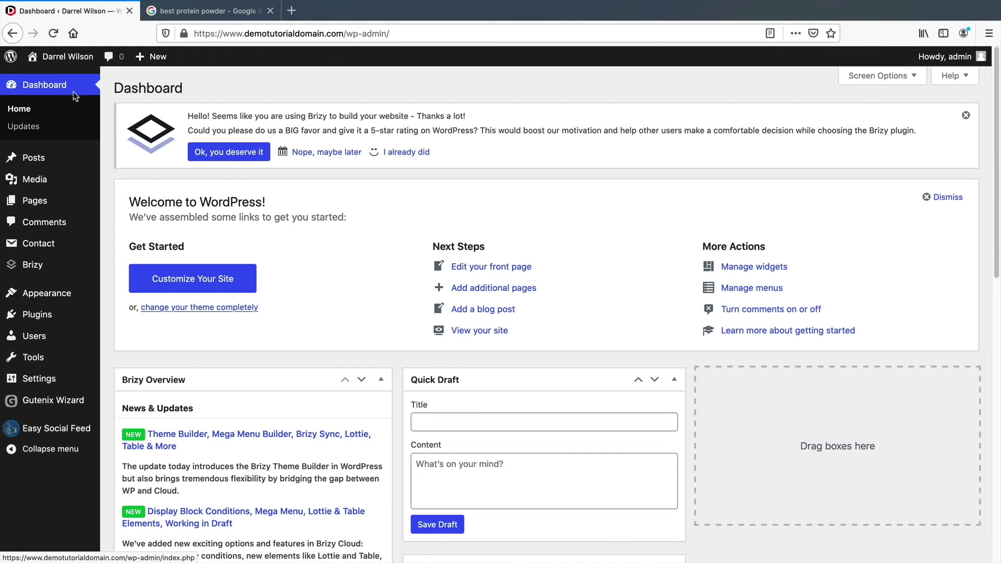
pyautogui.moveTo(21, 293)
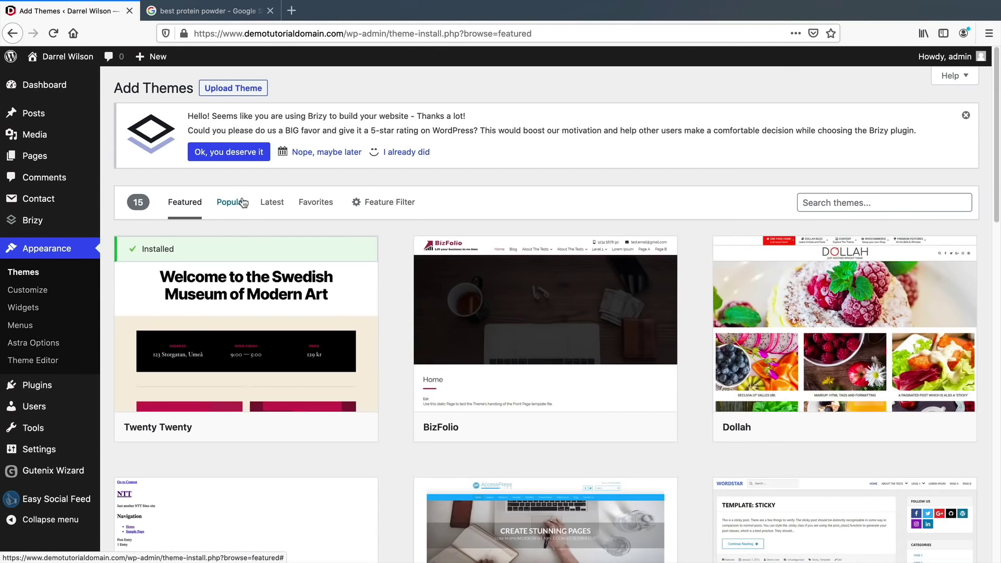
pyautogui.click(229, 203)
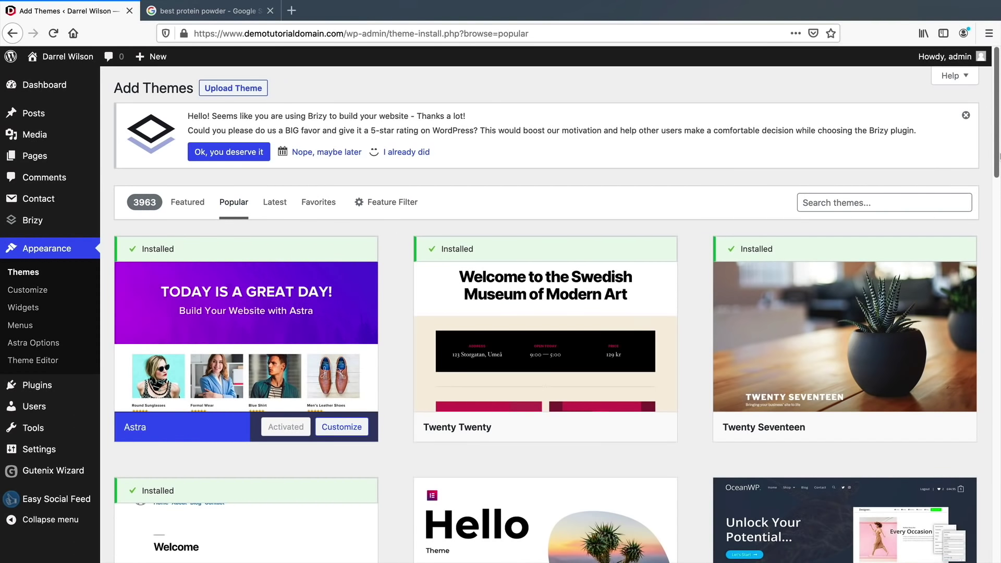
pyautogui.scroll(-3, 310, 275)
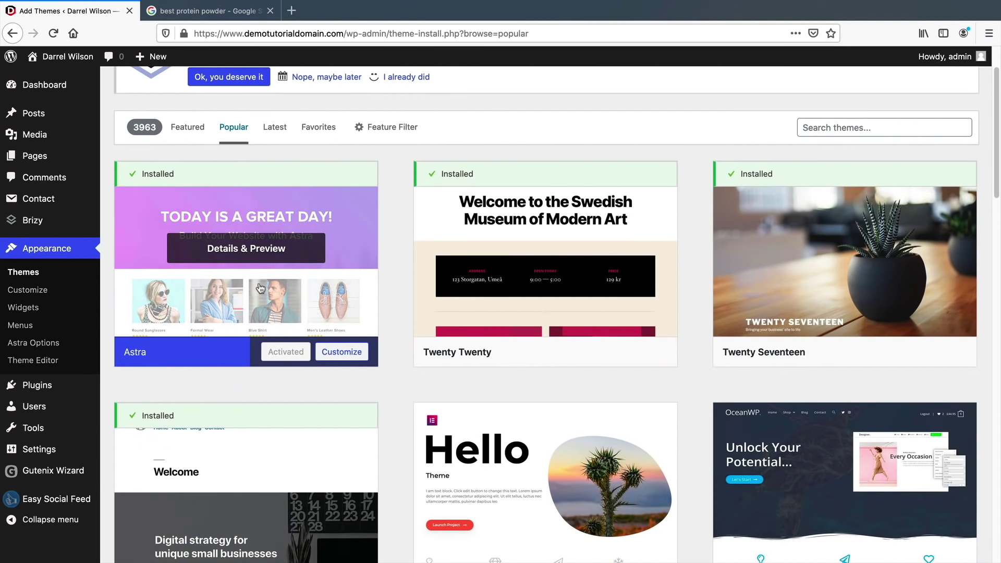
pyautogui.scroll(-3, 995, 177)
pyautogui.scroll(-15, 995, 178)
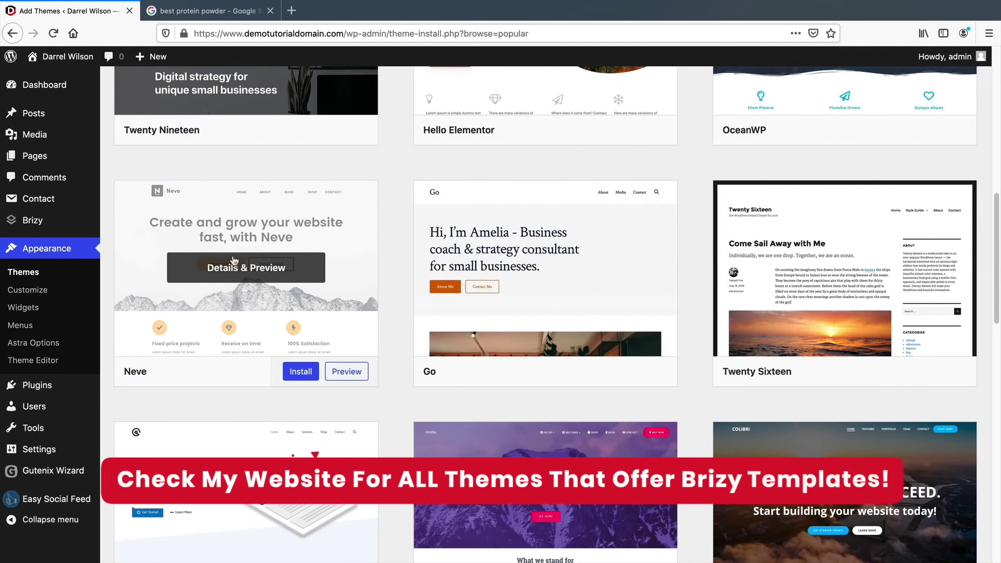
pyautogui.scroll(-20, 993, 368)
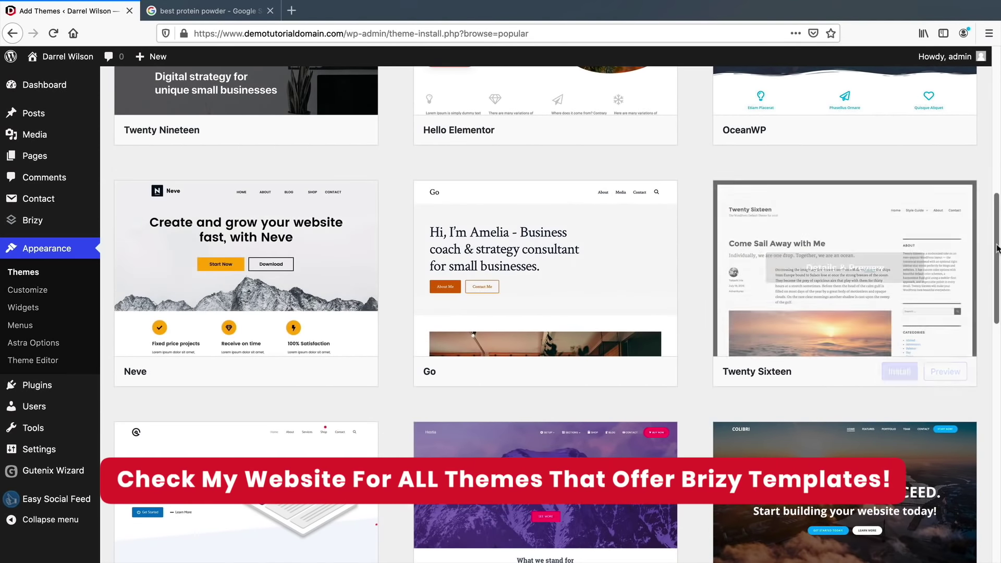
pyautogui.scroll(-20, 993, 367)
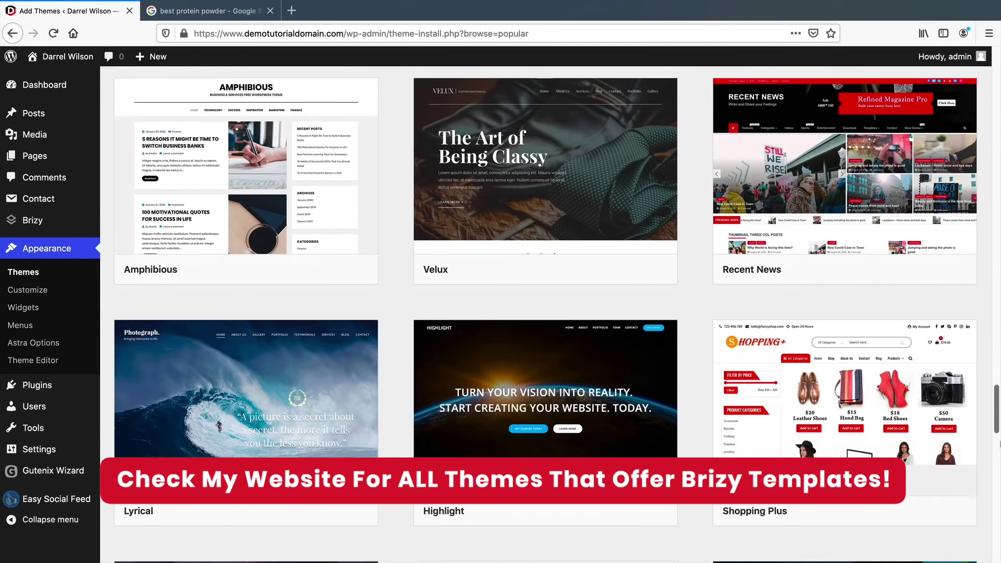
pyautogui.scroll(8, 997, 388)
pyautogui.moveTo(996, 388); pyautogui.dragTo(995, 73)
# Step: Search the theme directory for 'zakra', then 'suki', and open Astra Options
pyautogui.click(867, 203)
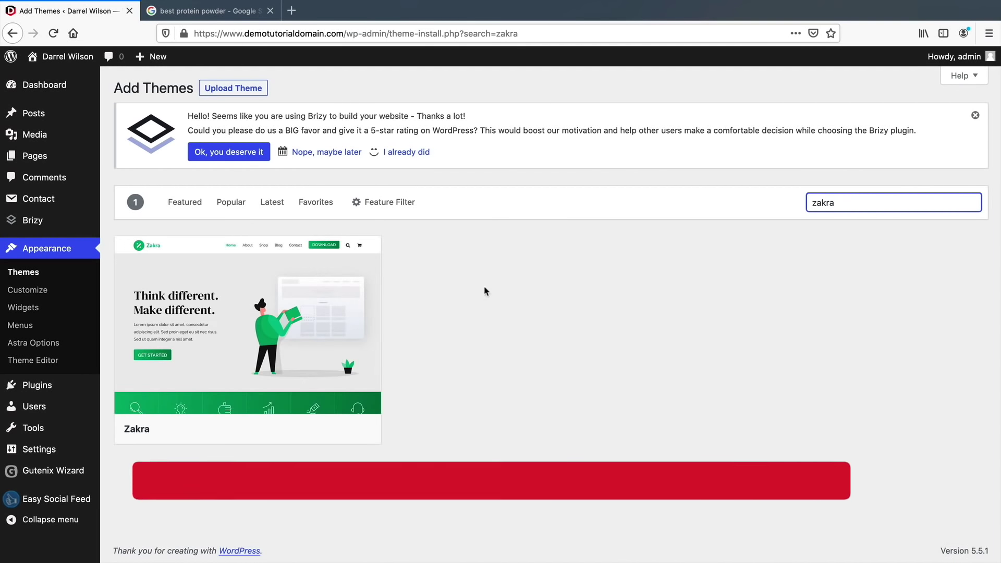
pyautogui.moveTo(273, 322)
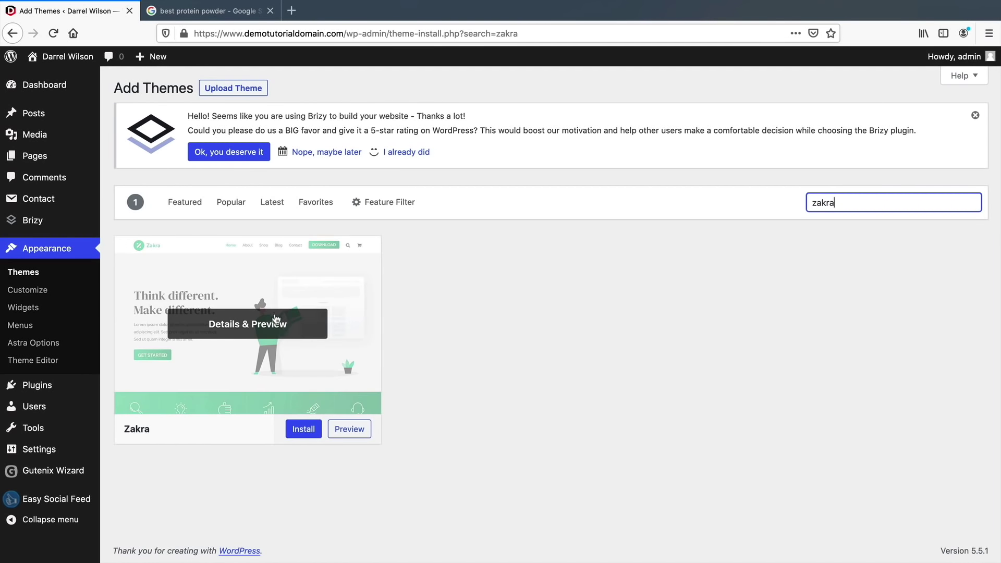
pyautogui.doubleClick(847, 210)
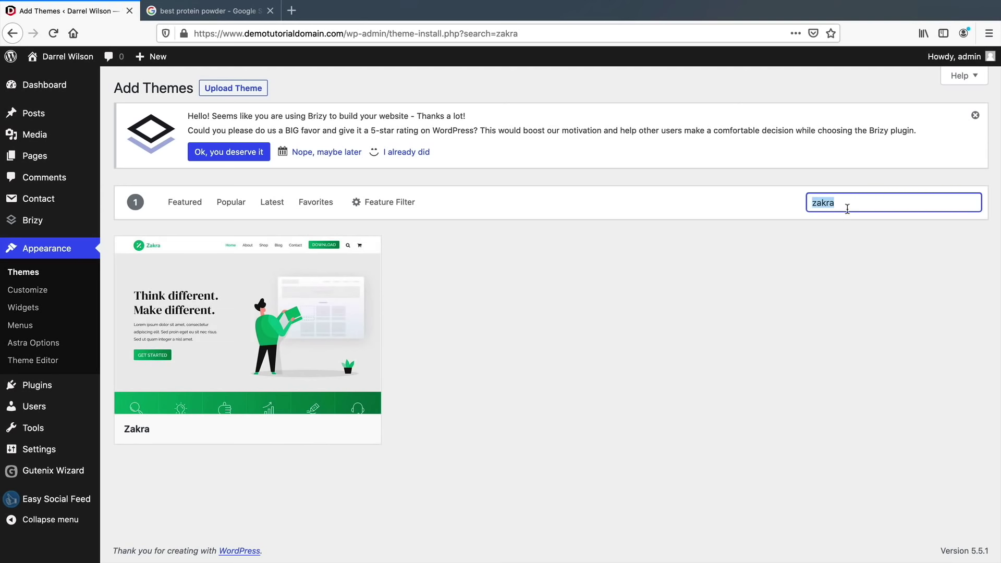
pyautogui.write('suki')
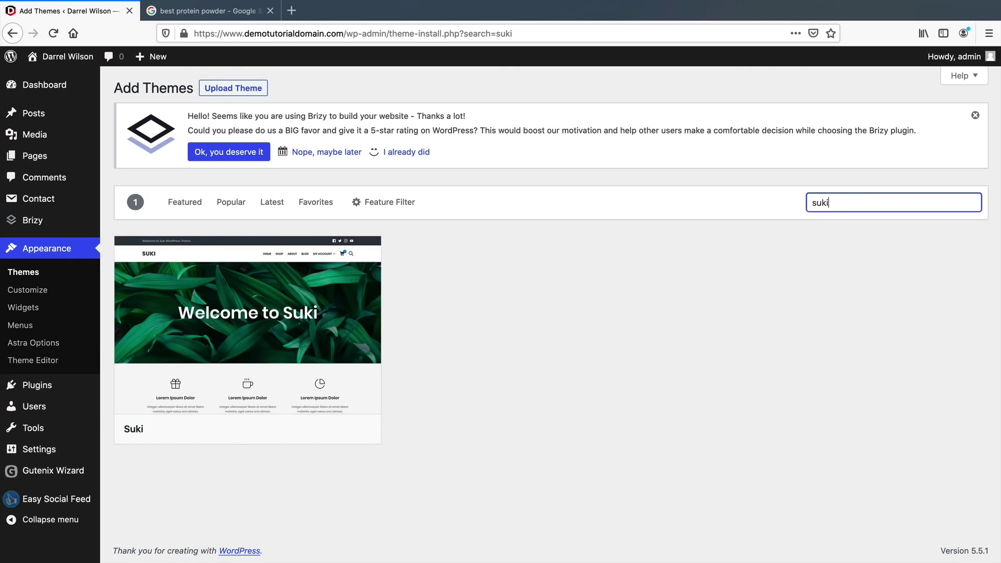
pyautogui.moveTo(302, 336)
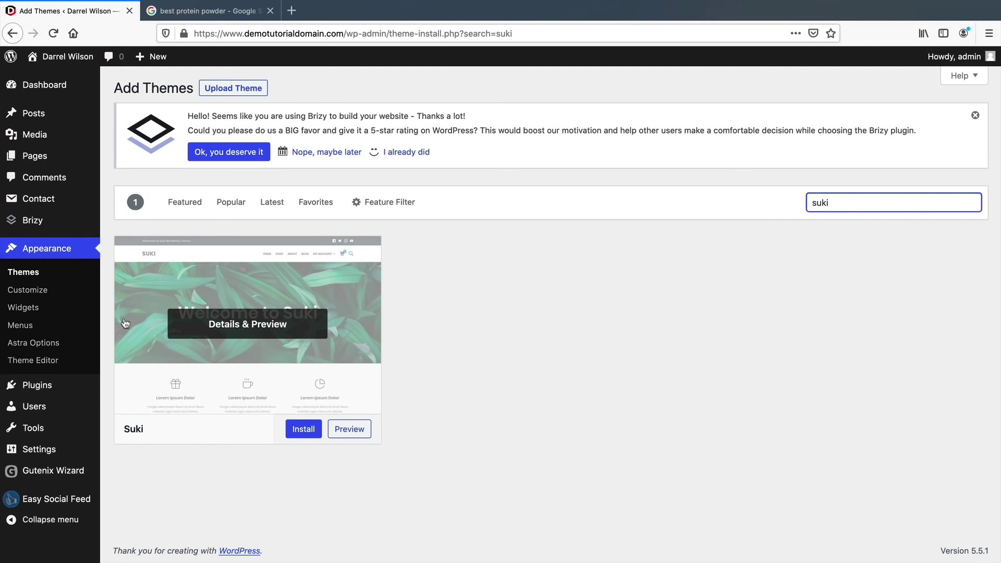
pyautogui.click(42, 341)
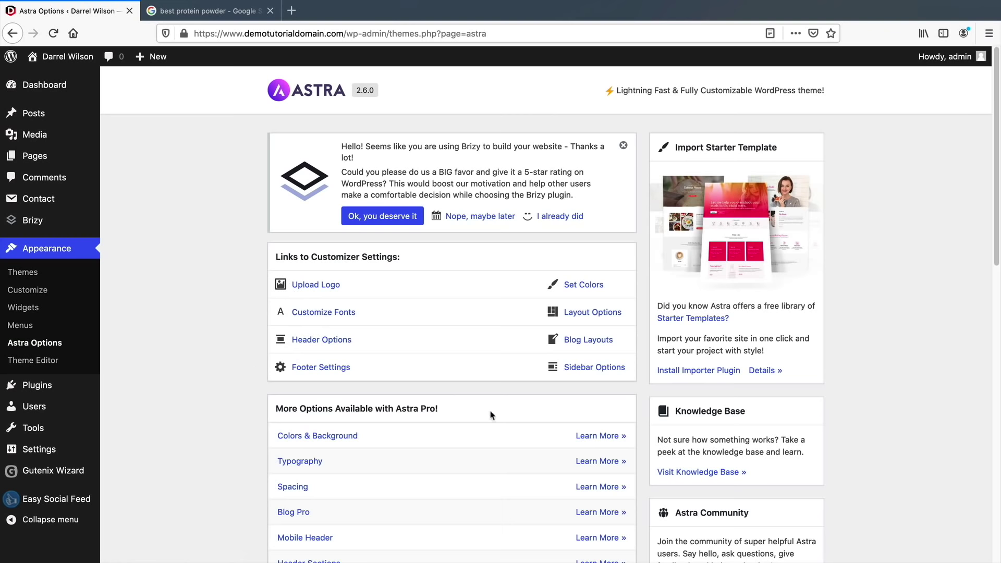
# Step: Install the Starter Templates importer plugin and choose Brizy as the page builder
pyautogui.click(672, 371)
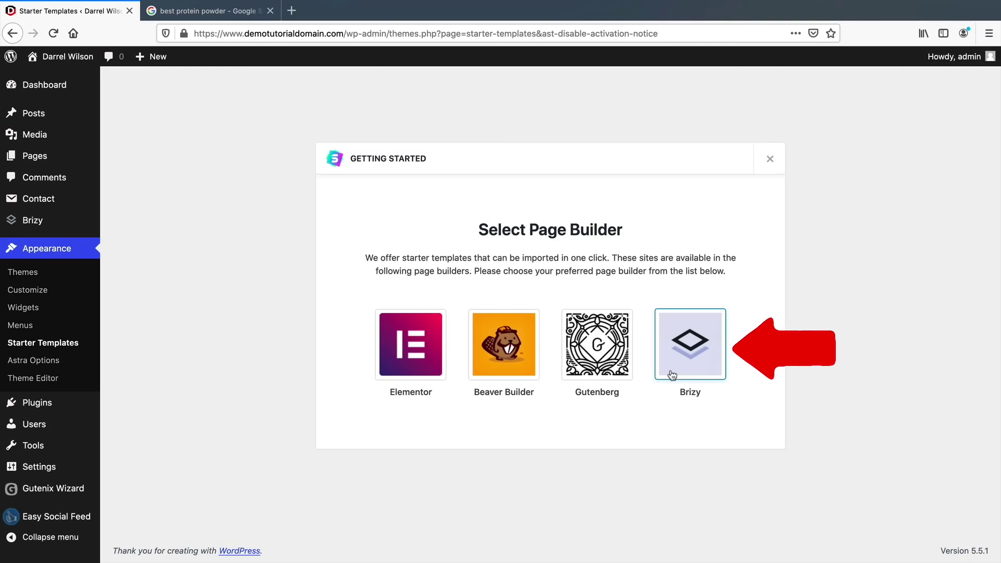
pyautogui.click(692, 340)
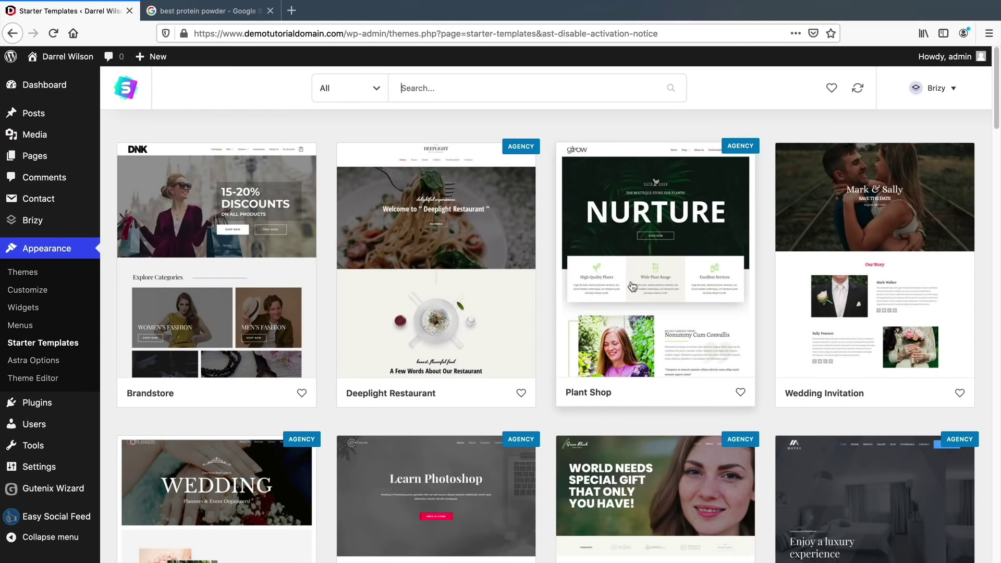
pyautogui.scroll(-8, 476, 312)
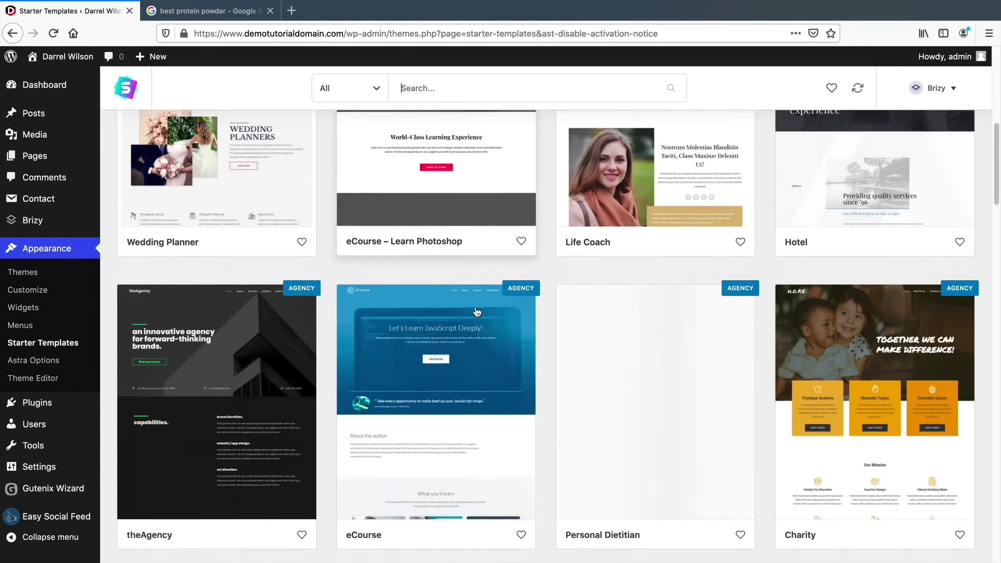
pyautogui.scroll(-20, 475, 312)
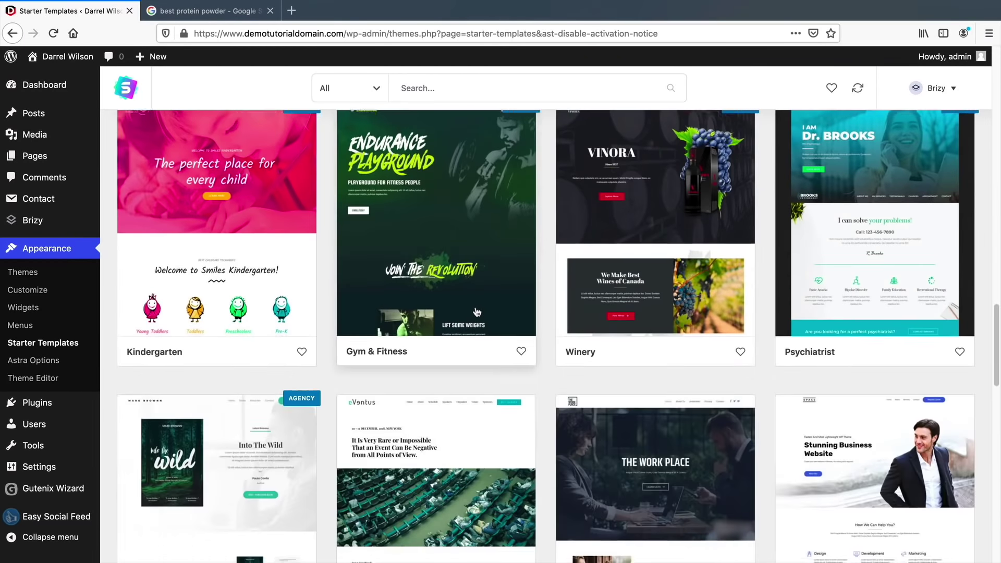
pyautogui.scroll(-20, 475, 311)
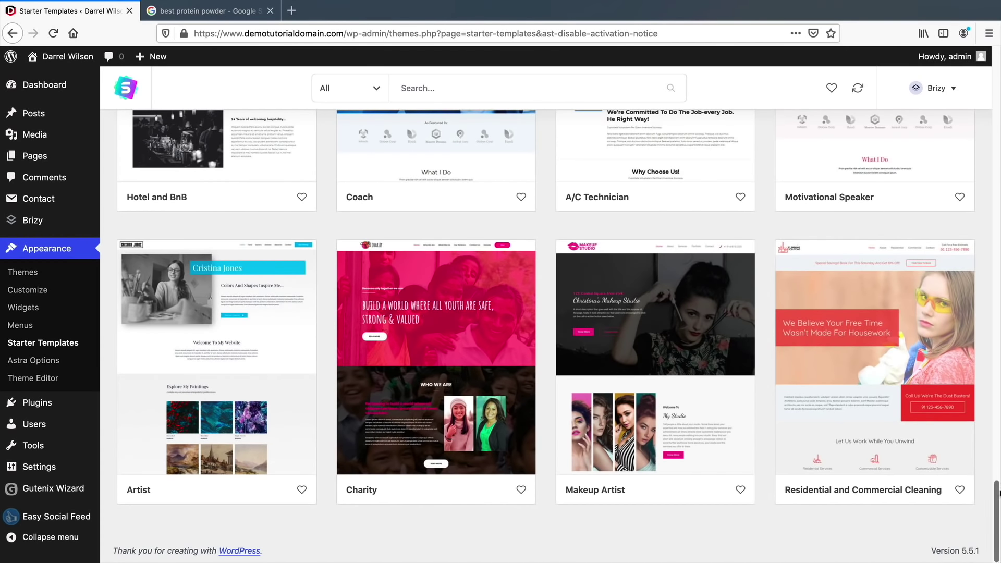
pyautogui.moveTo(996, 521); pyautogui.dragTo(997, 36)
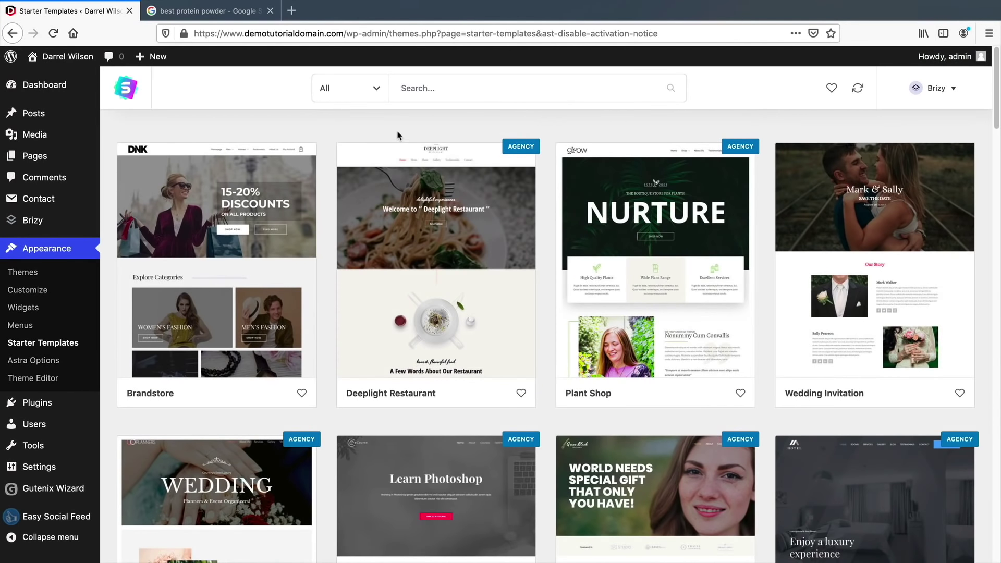
# Step: Filter the starter templates to Free, then to the Agency category
pyautogui.click(353, 90)
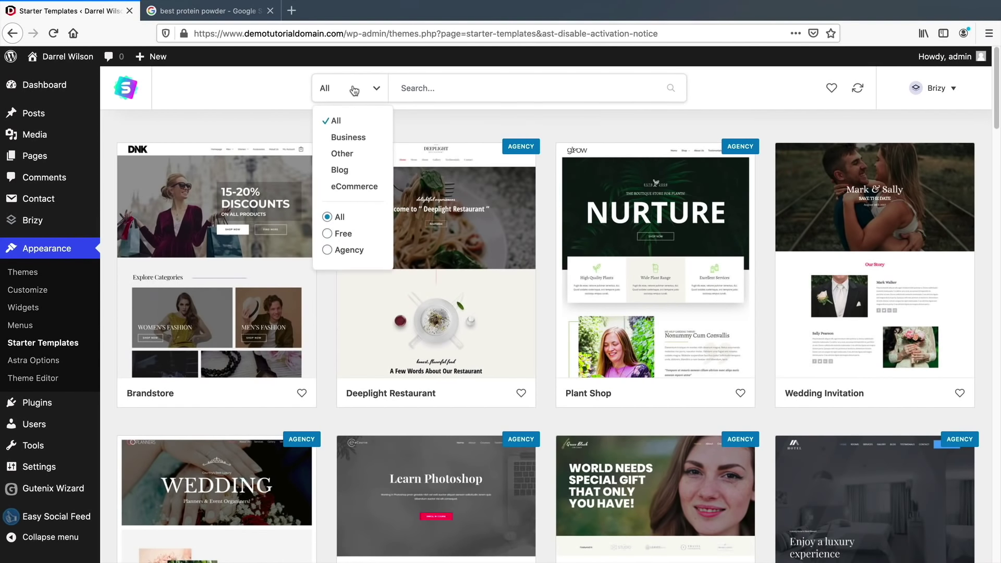
pyautogui.click(326, 234)
pyautogui.scroll(-20, 545, 230)
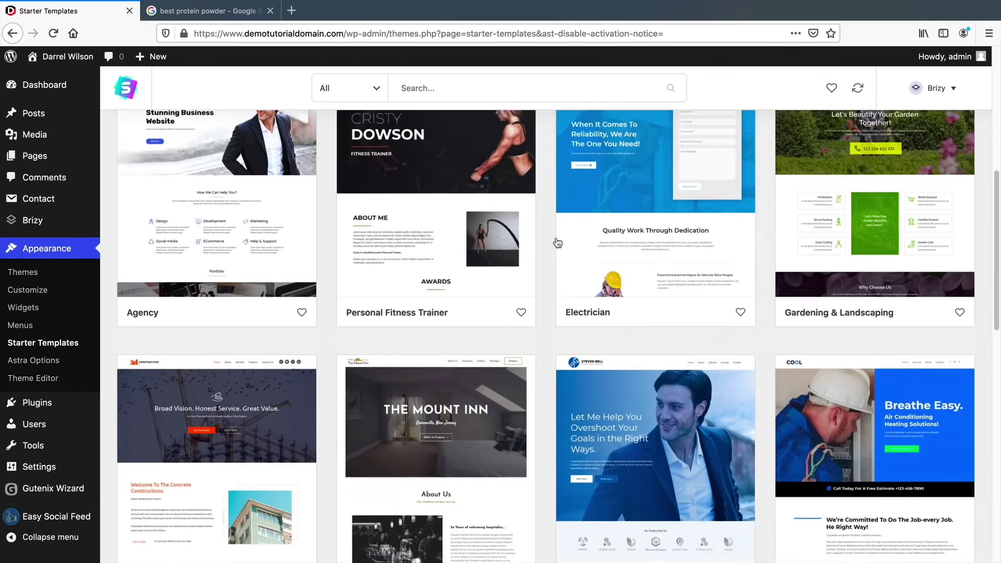
pyautogui.scroll(20, 560, 240)
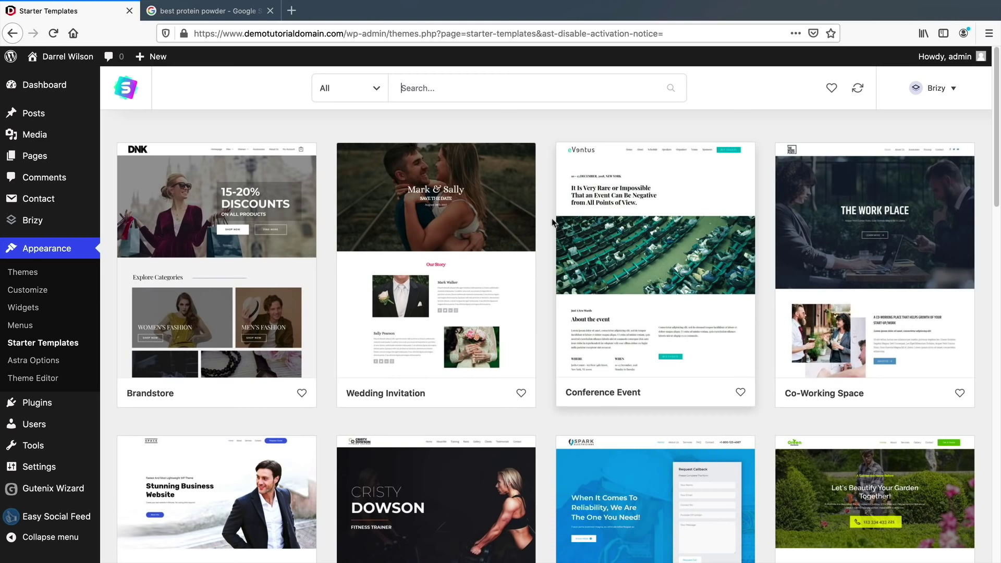
pyautogui.click(371, 88)
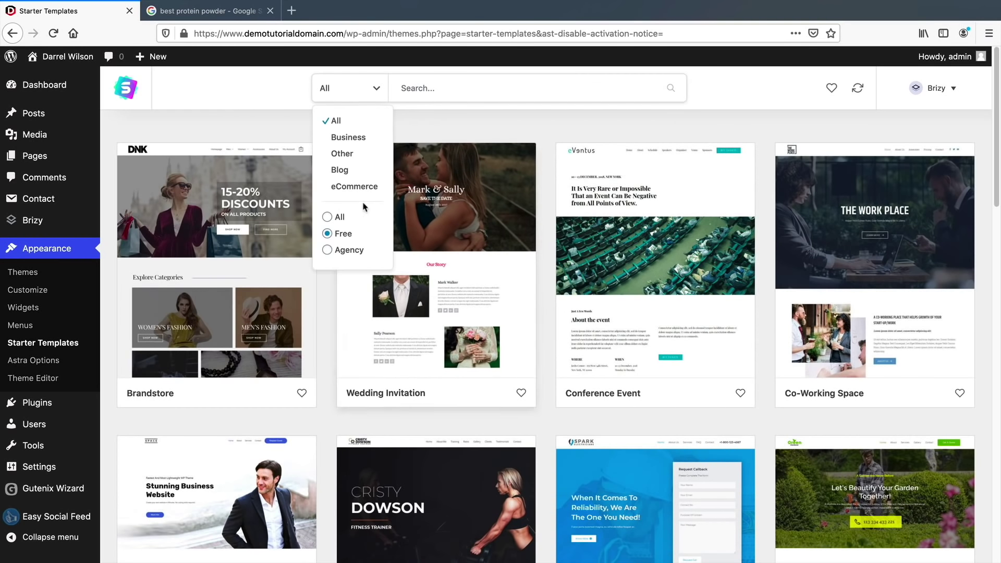
pyautogui.click(328, 250)
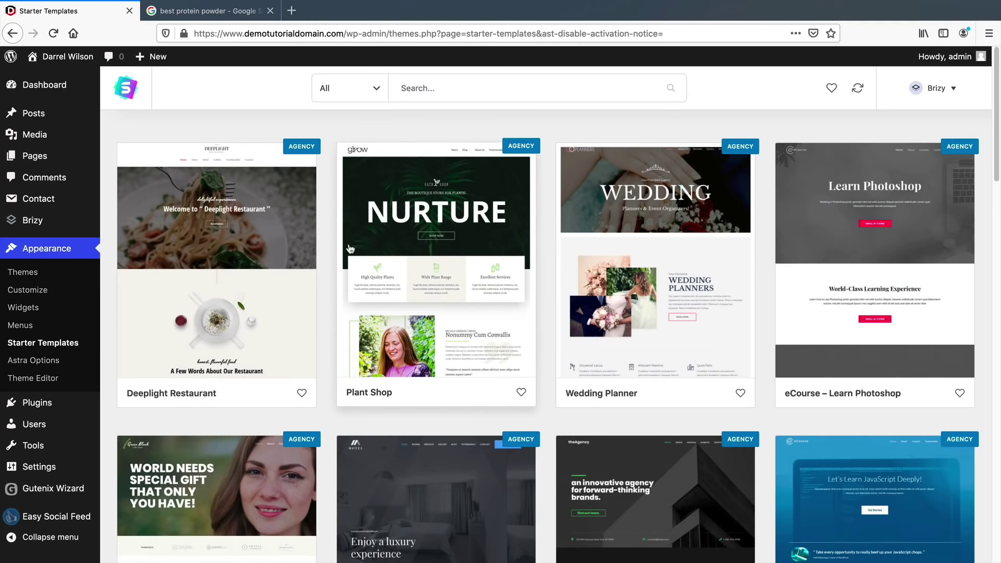
pyautogui.moveTo(996, 155)
pyautogui.mouseDown()
pyautogui.moveTo(997, 542)
pyautogui.moveTo(999, 148)
pyautogui.mouseUp()
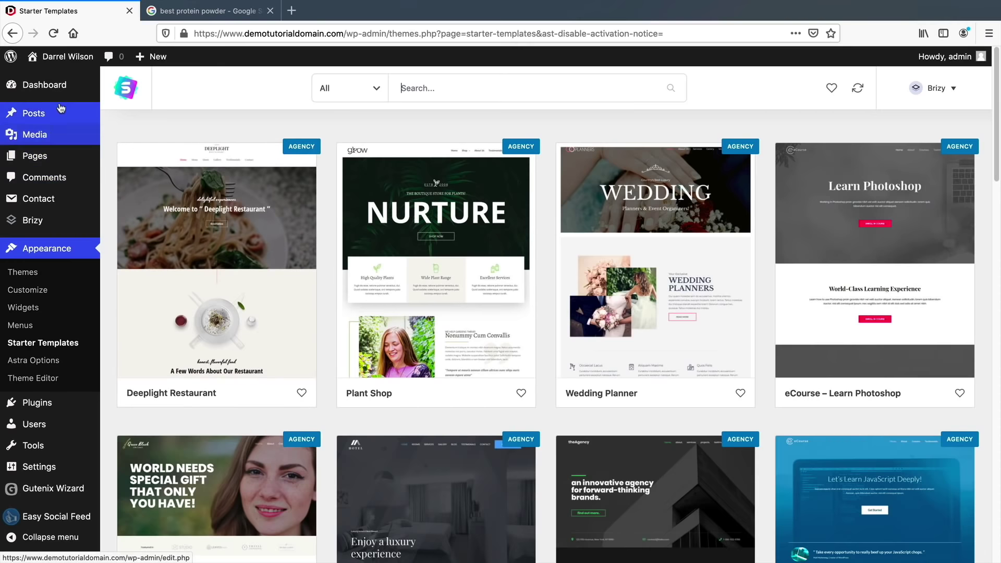
# Step: Activate Gutenix in Appearance > Themes, replacing Astra, and visit the live site
pyautogui.click(31, 85)
pyautogui.moveTo(59, 160)
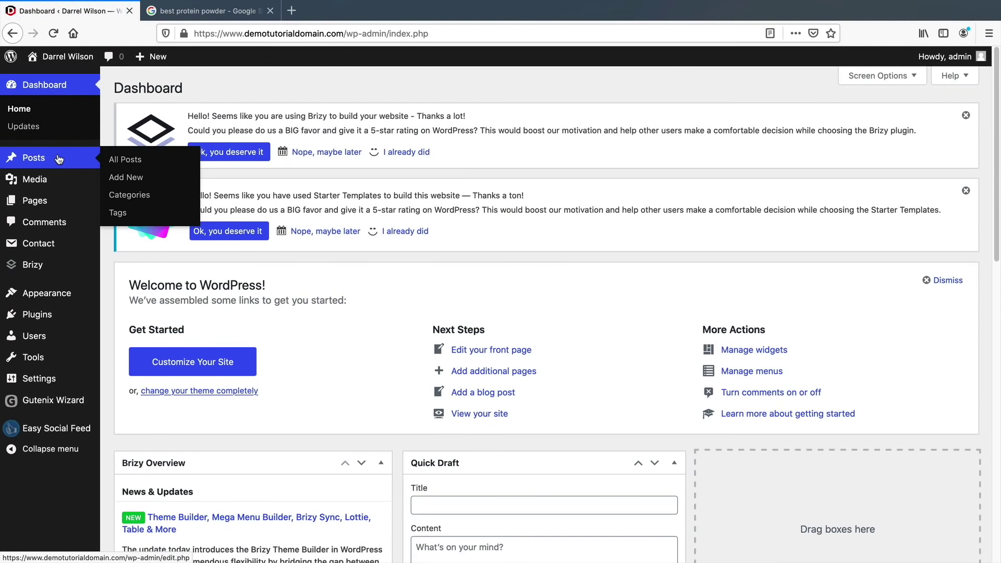
pyautogui.moveTo(50, 298)
pyautogui.click(131, 295)
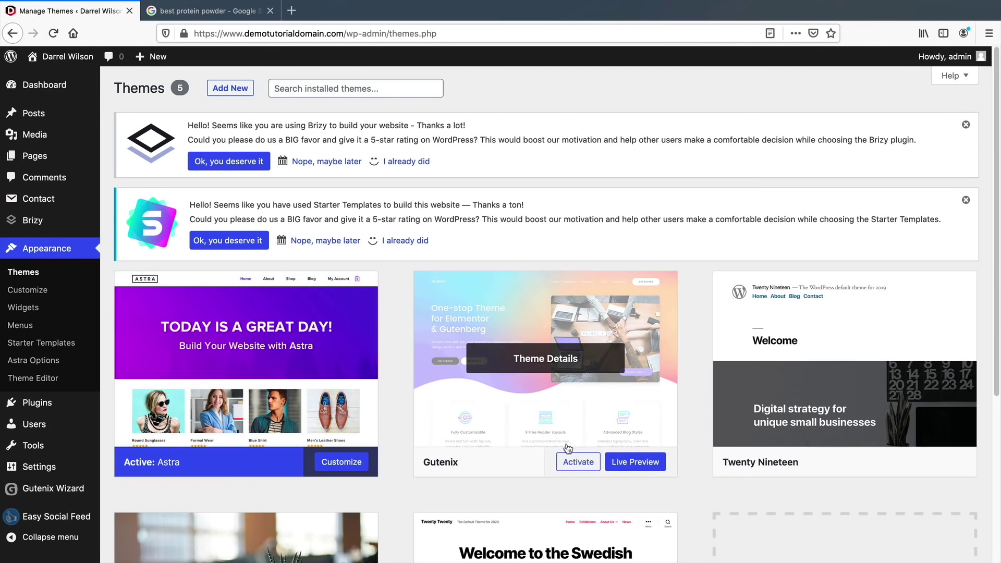
pyautogui.click(576, 461)
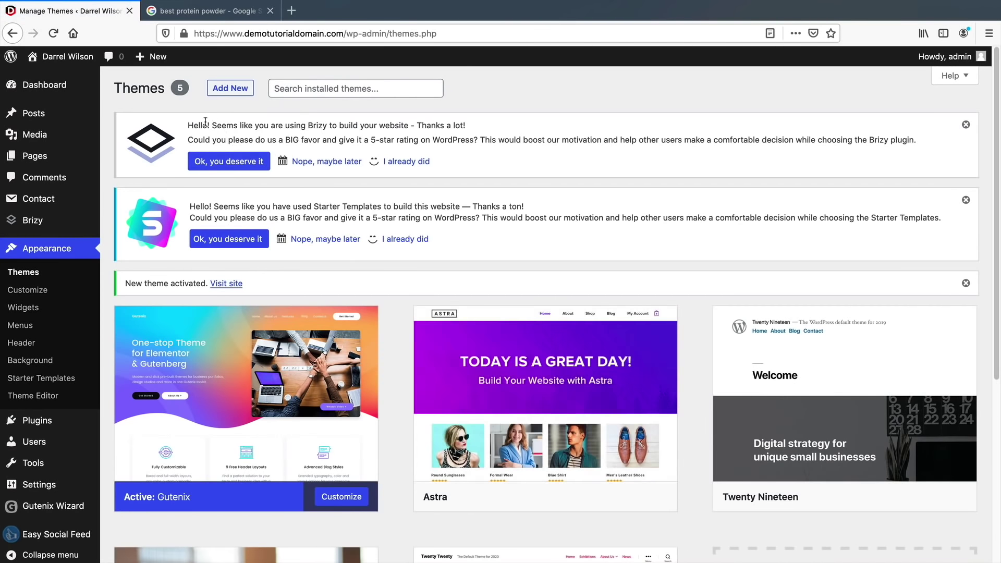
pyautogui.moveTo(57, 58)
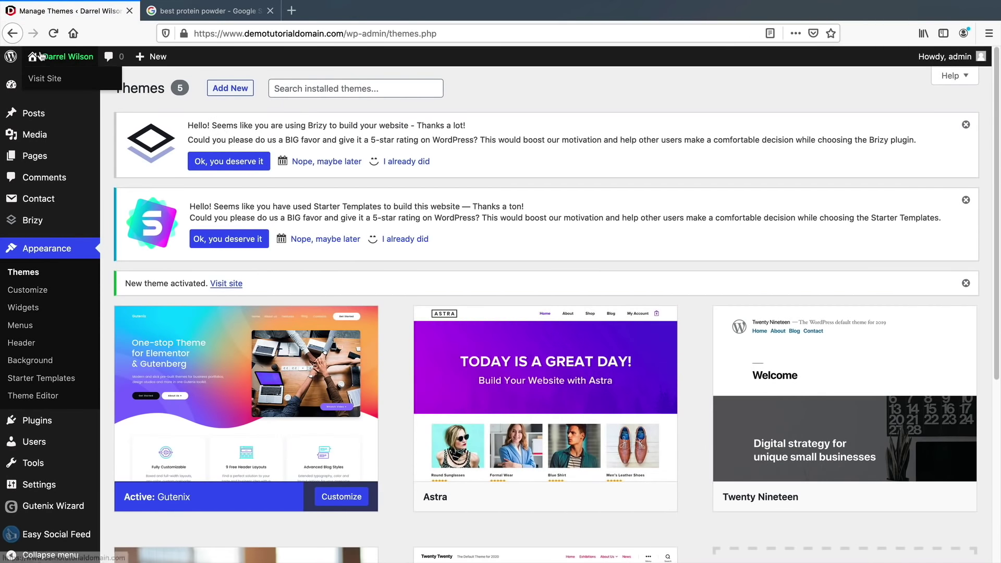
pyautogui.click(51, 83)
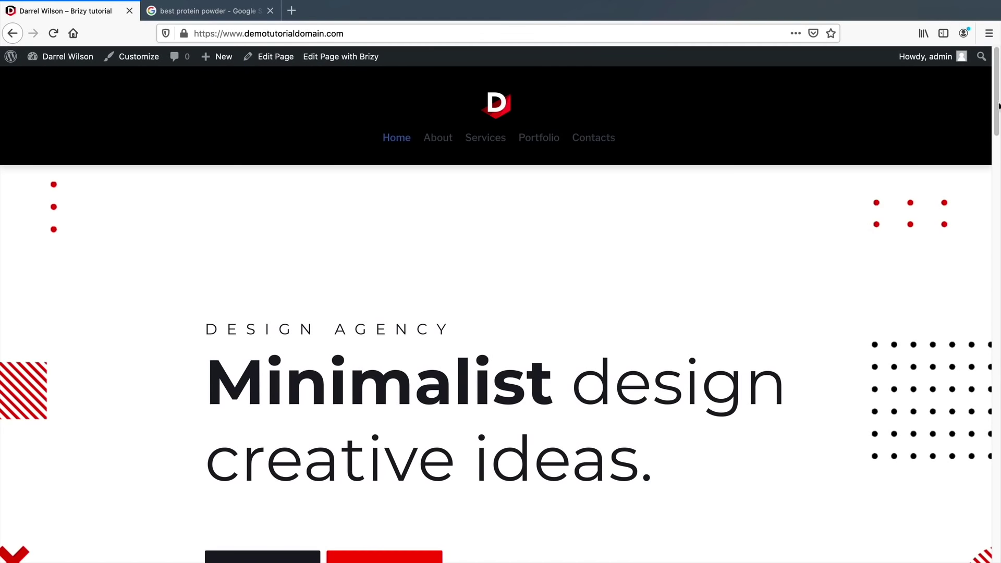
# Step: Close the 'best protein powder - Google' tab, leaving the Design Agency home page hero showing
pyautogui.moveTo(998, 106); pyautogui.dragTo(994, 502)
pyautogui.scroll(-5, 994, 502)
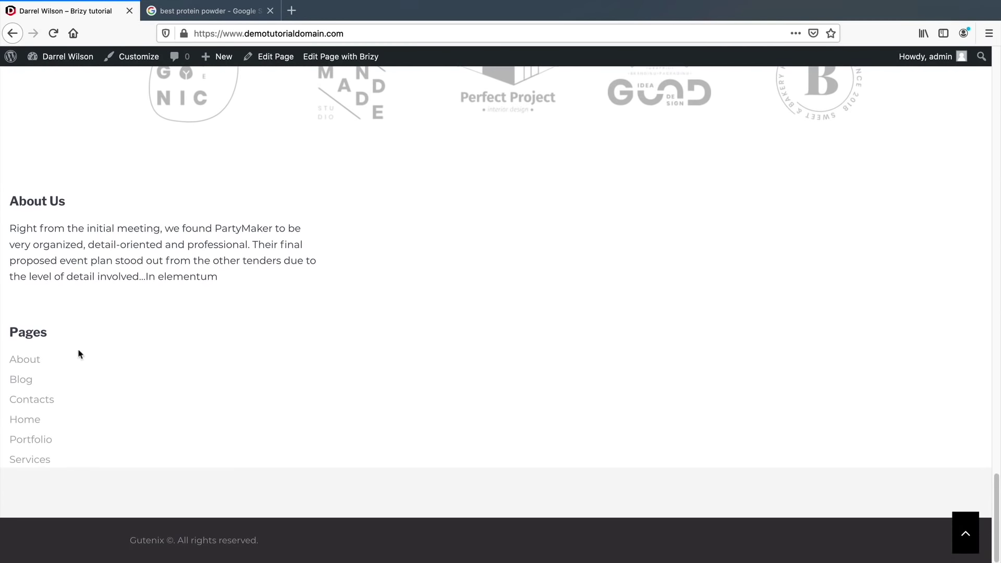
pyautogui.moveTo(996, 515); pyautogui.dragTo(998, 96)
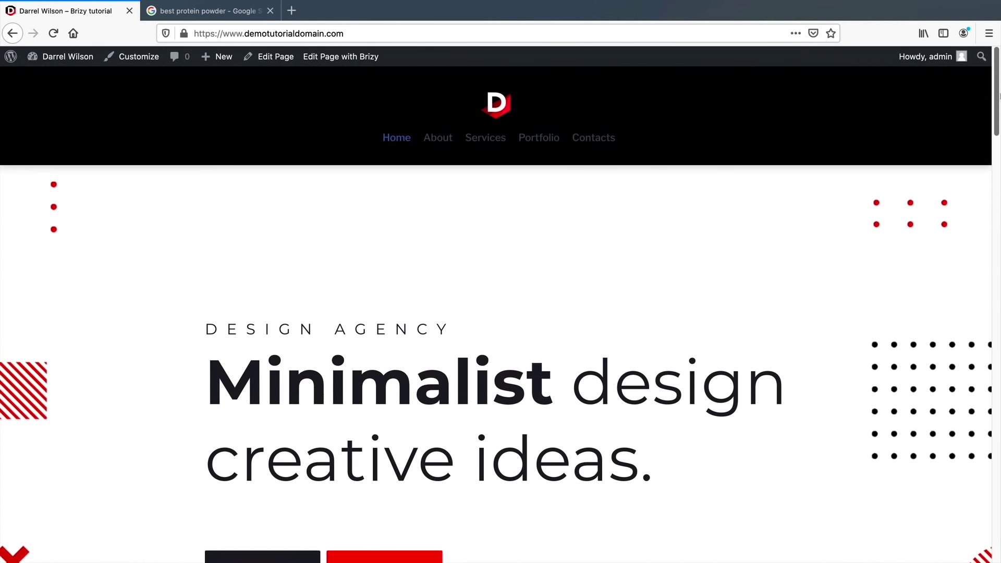
pyautogui.click(270, 10)
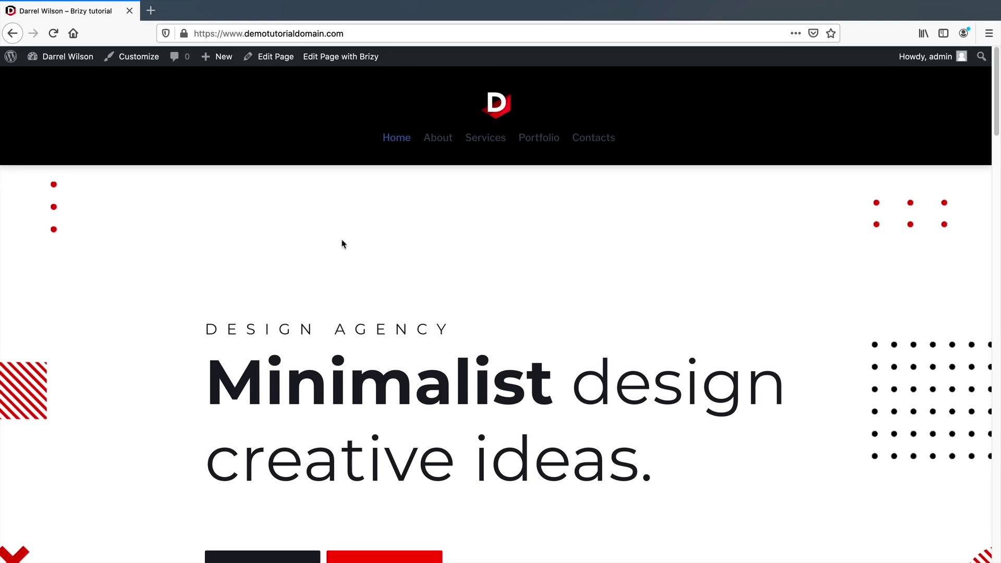
pyautogui.scroll(-3, 342, 242)
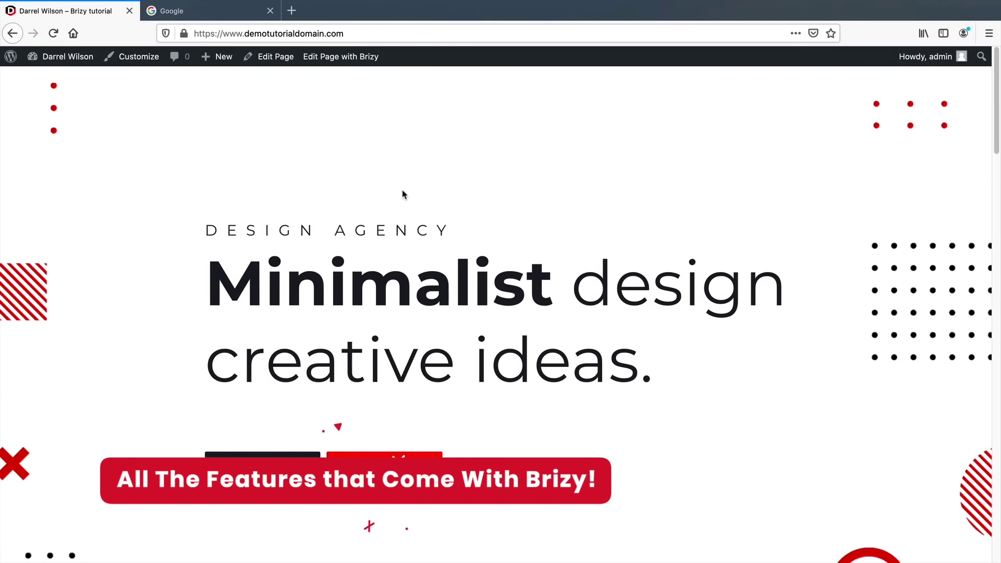
# Step: Open the admin Dashboard from the home page, then switch to the Google tab
pyautogui.moveTo(998, 134)
pyautogui.mouseDown()
pyautogui.moveTo(998, 560)
pyautogui.moveTo(998, 124)
pyautogui.mouseUp()
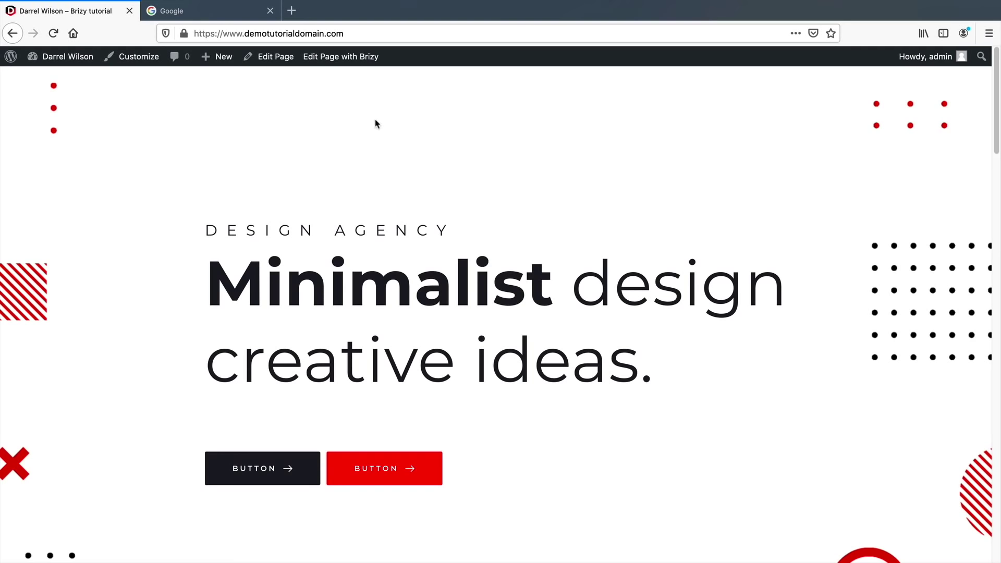
pyautogui.click(72, 79)
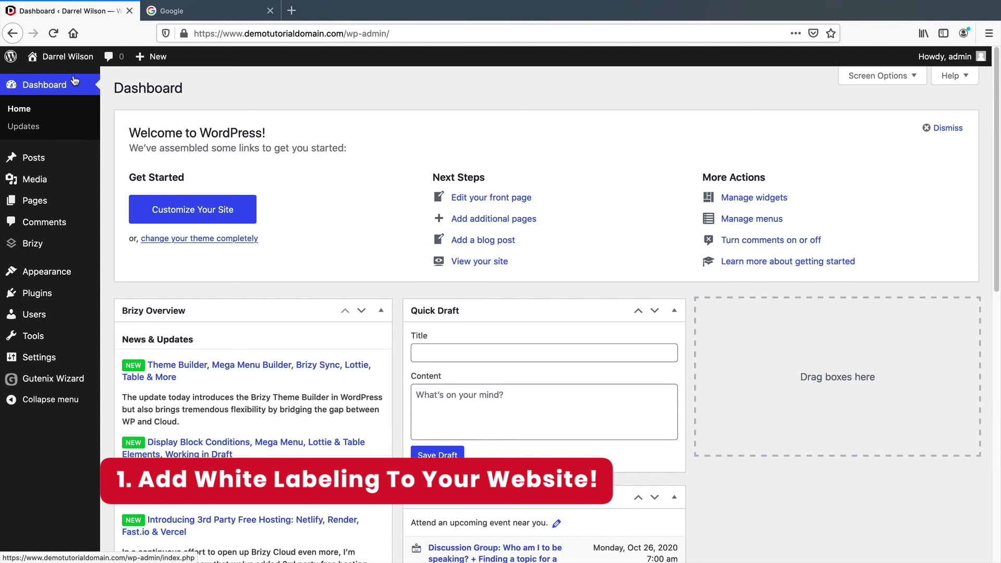
pyautogui.moveTo(42, 249)
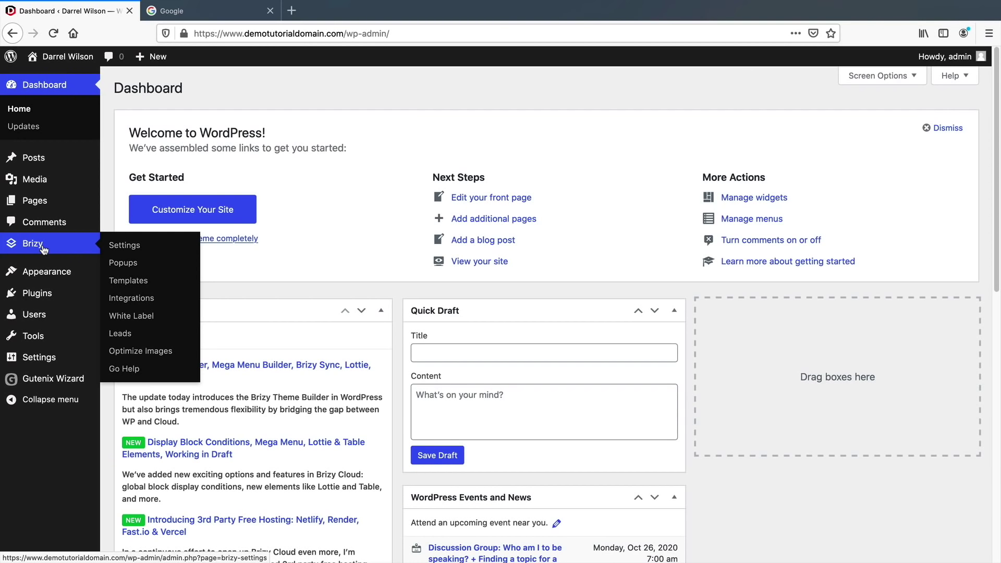
pyautogui.click(209, 11)
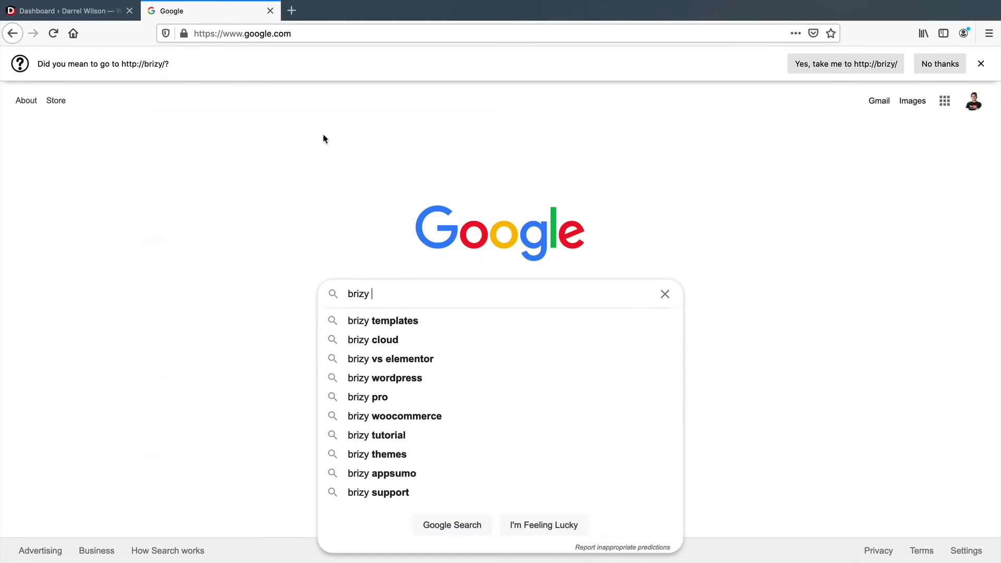
# Step: Search Google for 'brizy pager builder', open brizy.io, and return to the Dashboard tab
pyautogui.write('pager builde')
pyautogui.write('r')
pyautogui.press('Return')
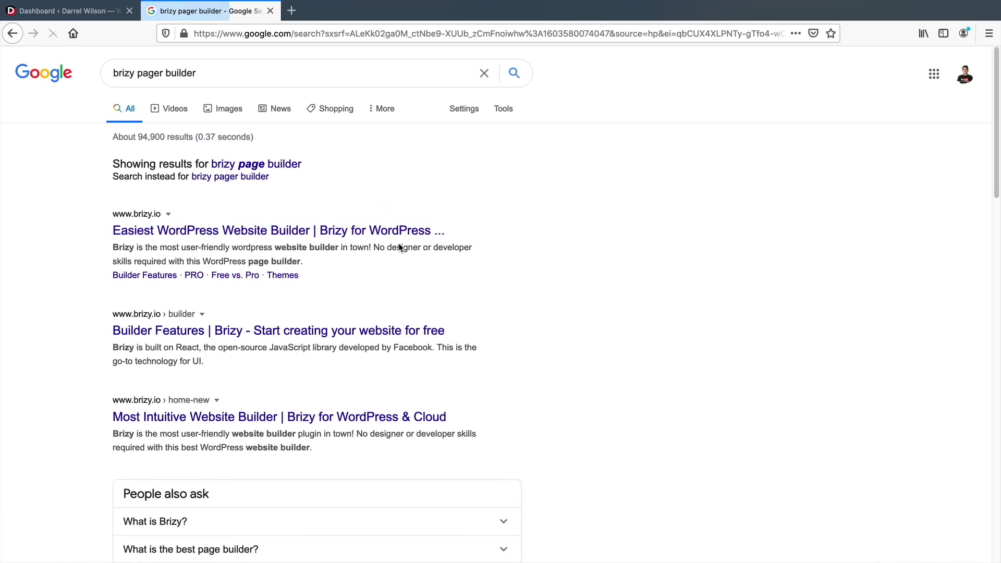
pyautogui.click(257, 230)
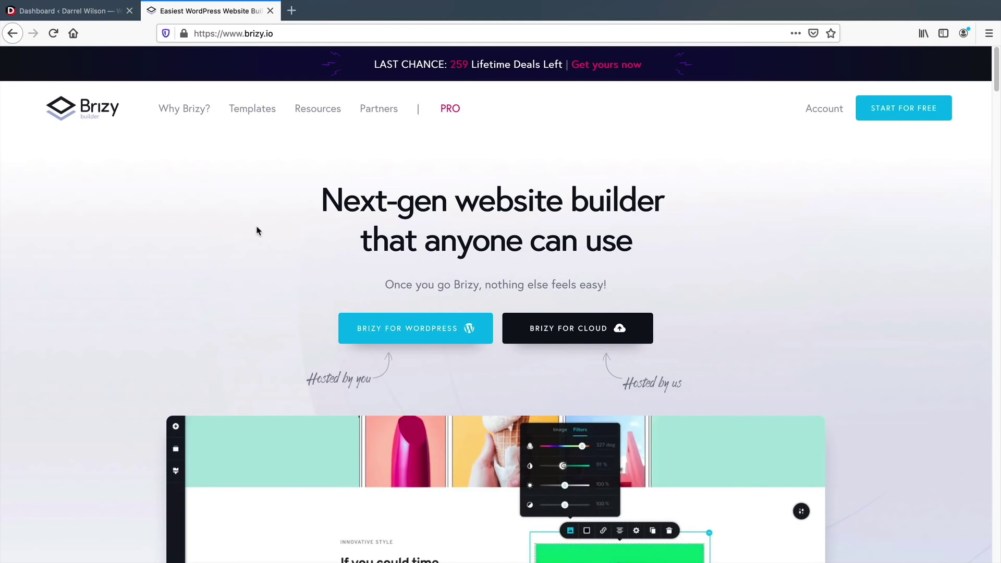
pyautogui.click(98, 18)
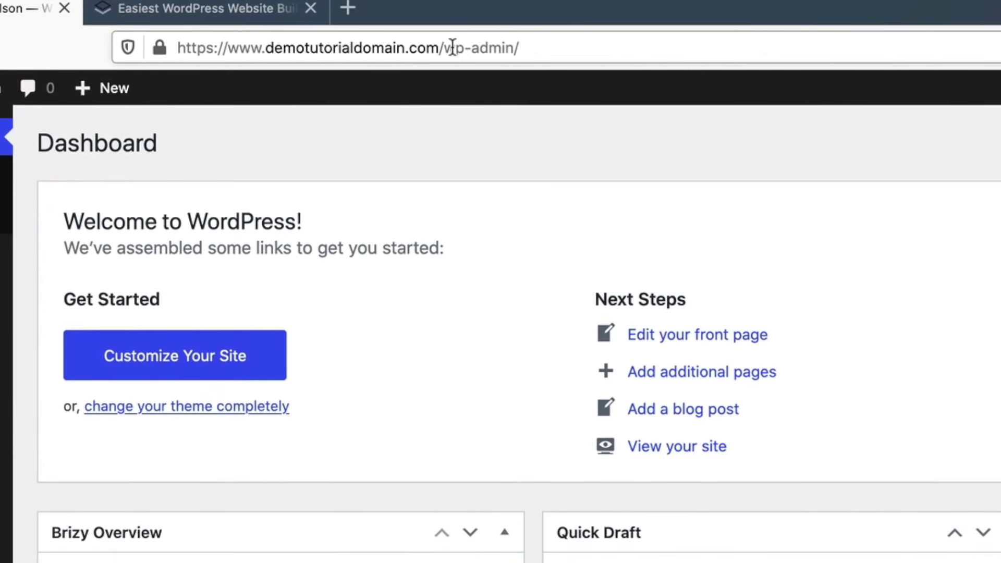
# Step: Load the site with '?brizy_enable_wl=true' in place of 'wp-admin/', then return to the Dashboard
pyautogui.moveTo(348, 33); pyautogui.dragTo(449, 31)
pyautogui.rightClick(487, 45)
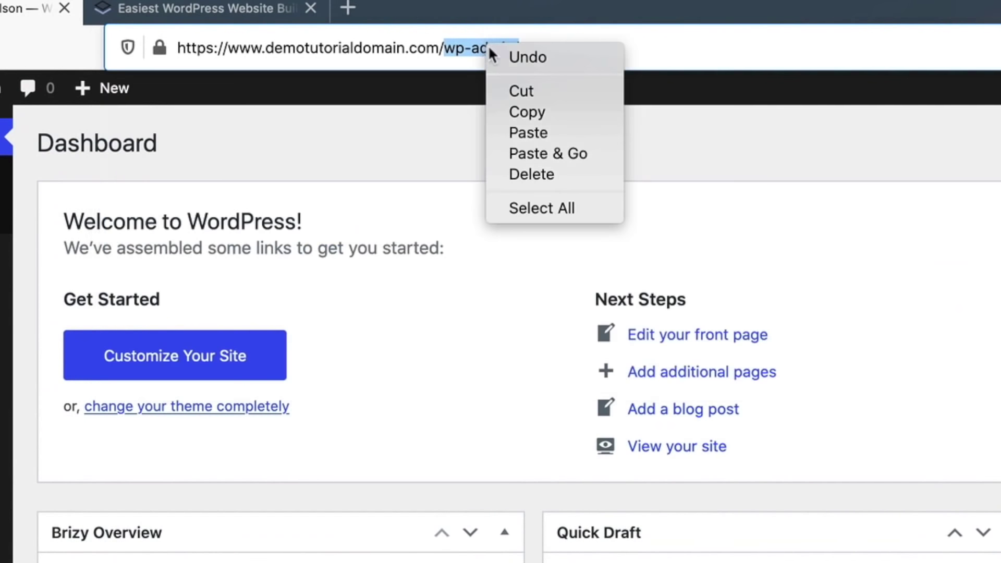
pyautogui.click(528, 134)
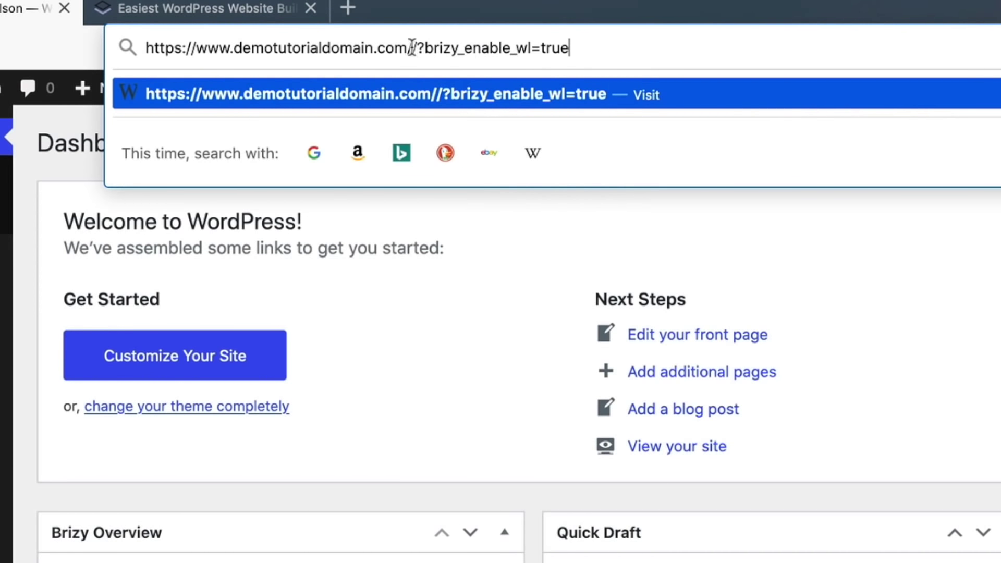
pyautogui.press('BackSpace')
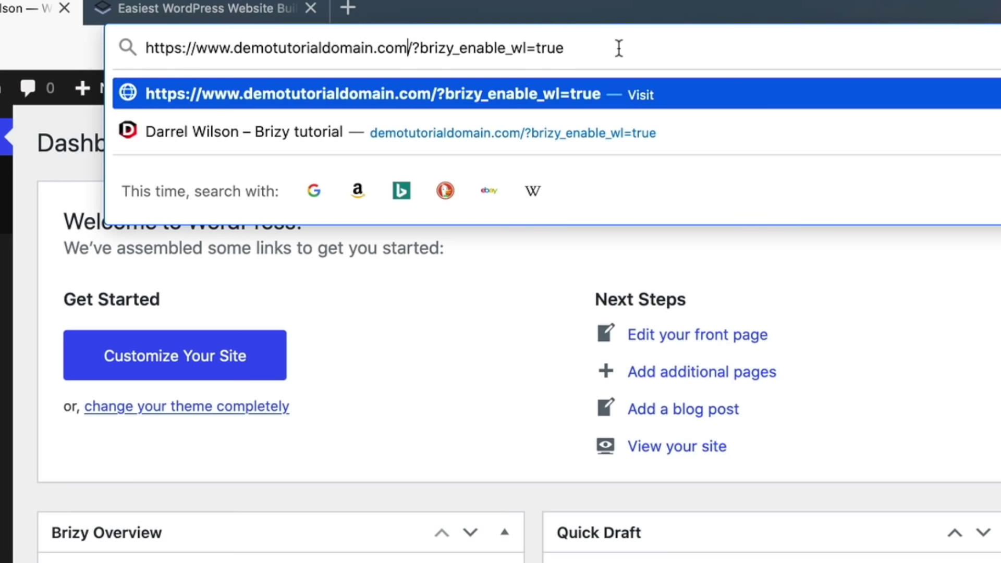
pyautogui.press('Return')
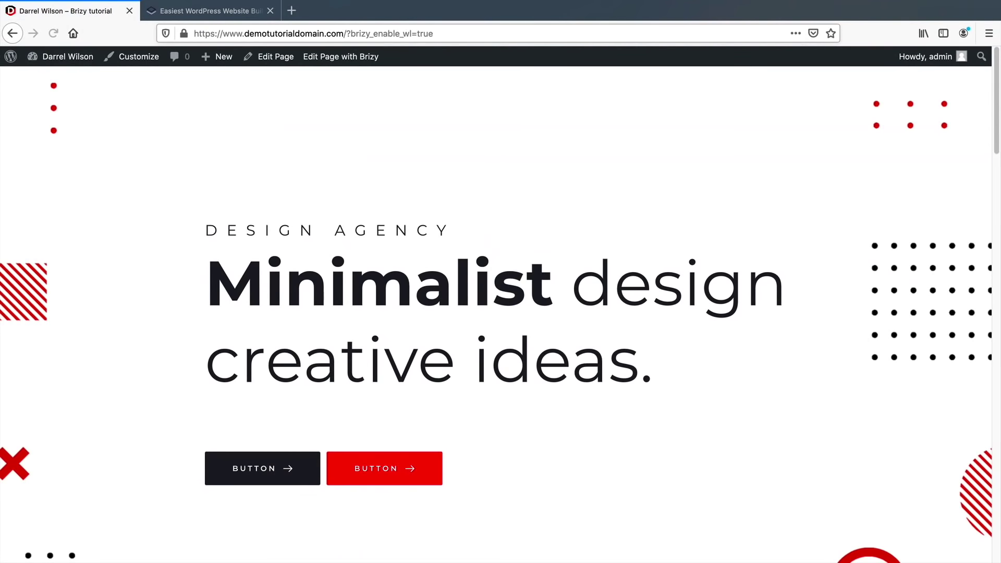
pyautogui.moveTo(70, 57)
pyautogui.click(71, 80)
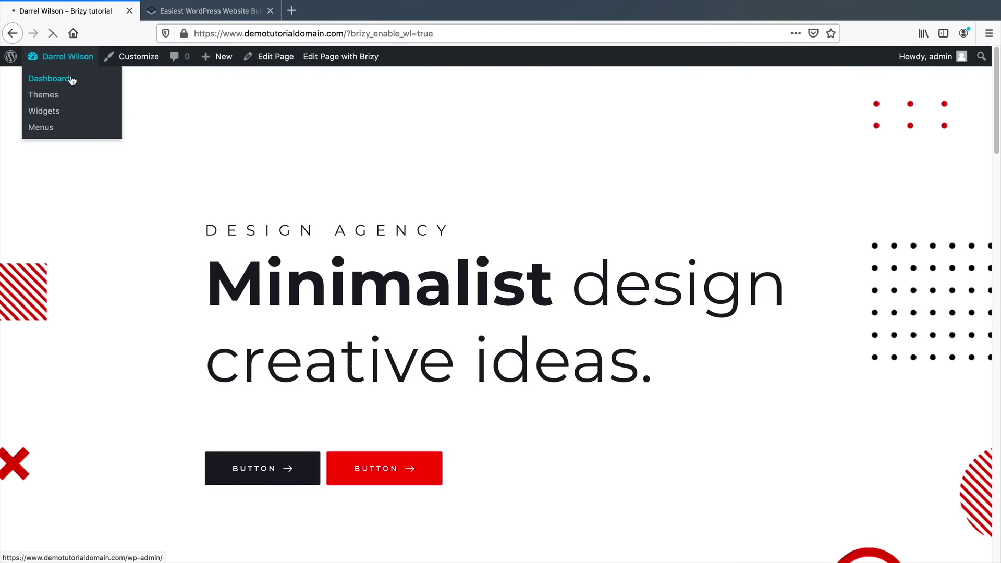
pyautogui.moveTo(63, 243)
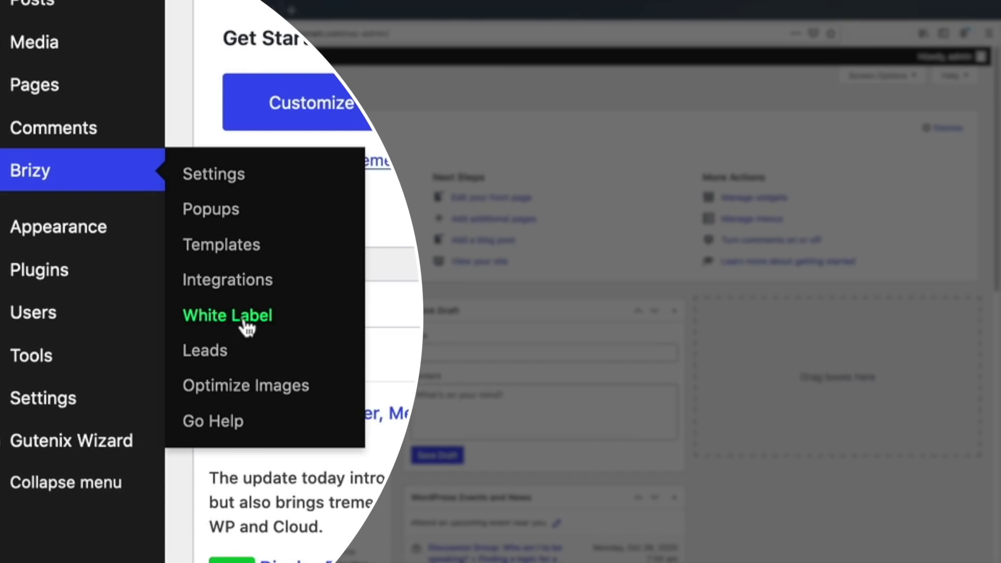
# Step: On Brizy's White Label page, replace the company name 'Brizy' and the Prefix with 'Patty'
pyautogui.click(245, 322)
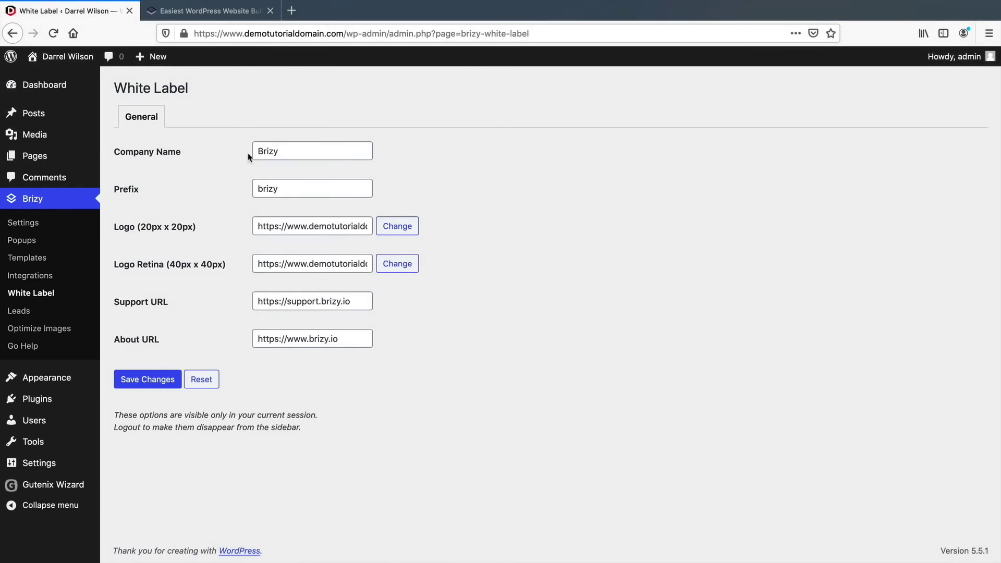
pyautogui.doubleClick(281, 149)
pyautogui.write('Patty')
pyautogui.press('Tab')
pyautogui.hotkey('shift', 'Tab')
pyautogui.write('Pa')
pyautogui.press('Tab')
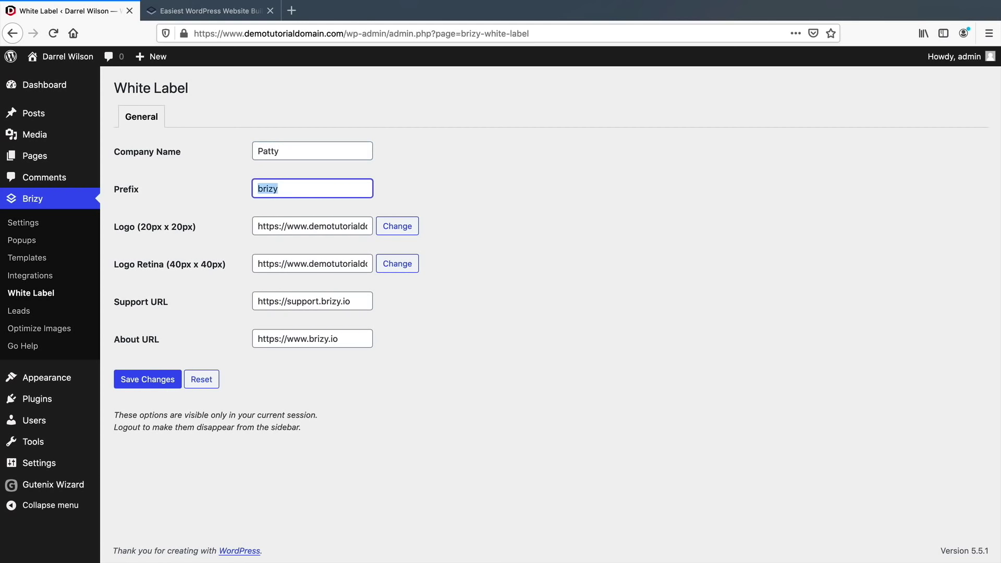
pyautogui.write('Patty')
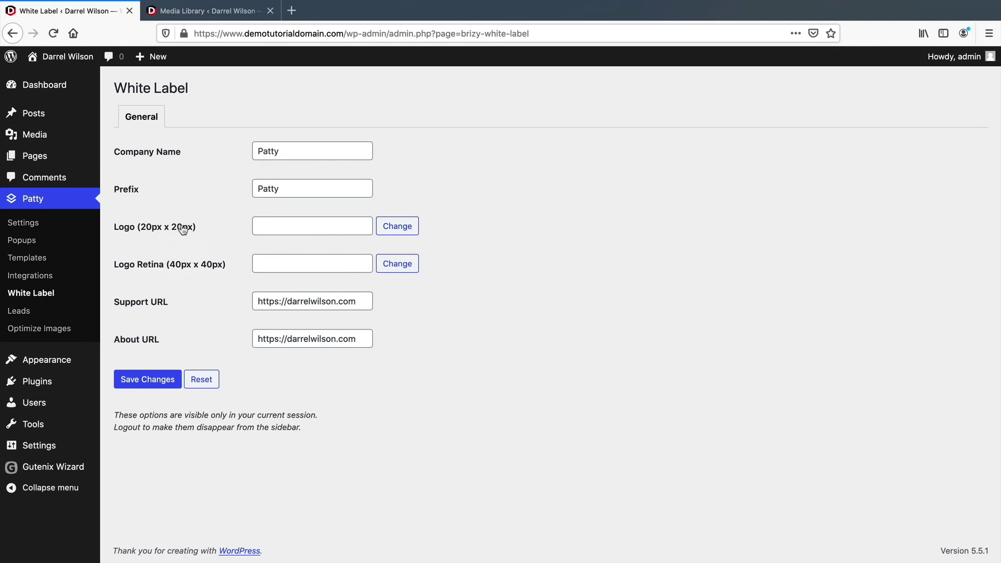
# Step: Find the D logo image in the reloaded Media Library and open it for editing
pyautogui.click(207, 19)
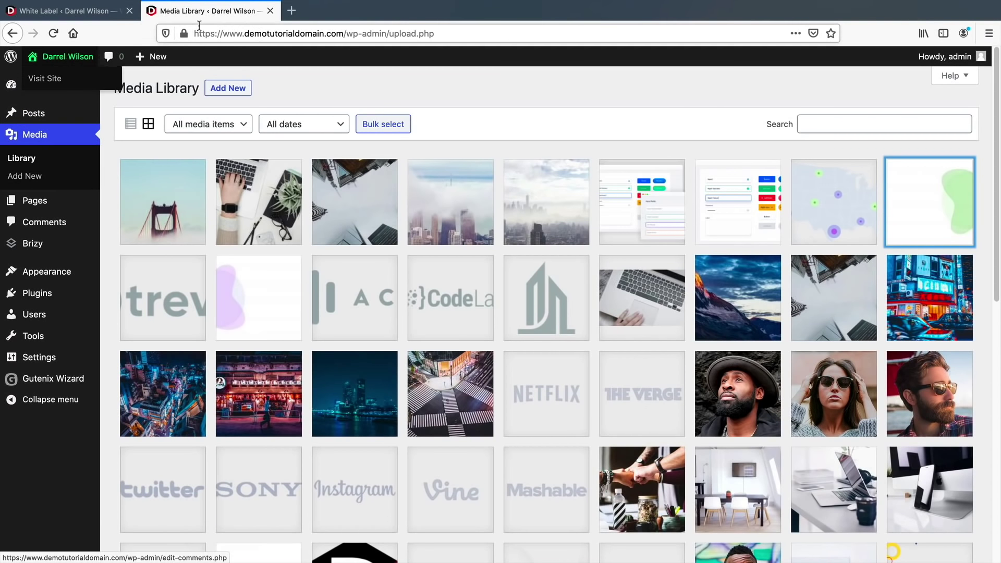
pyautogui.click(39, 139)
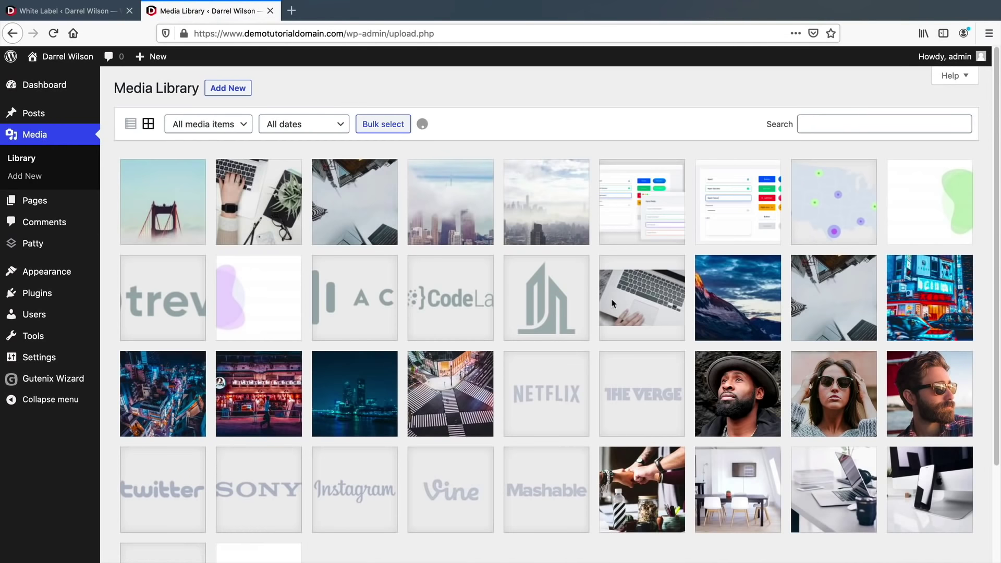
pyautogui.scroll(-5, 610, 349)
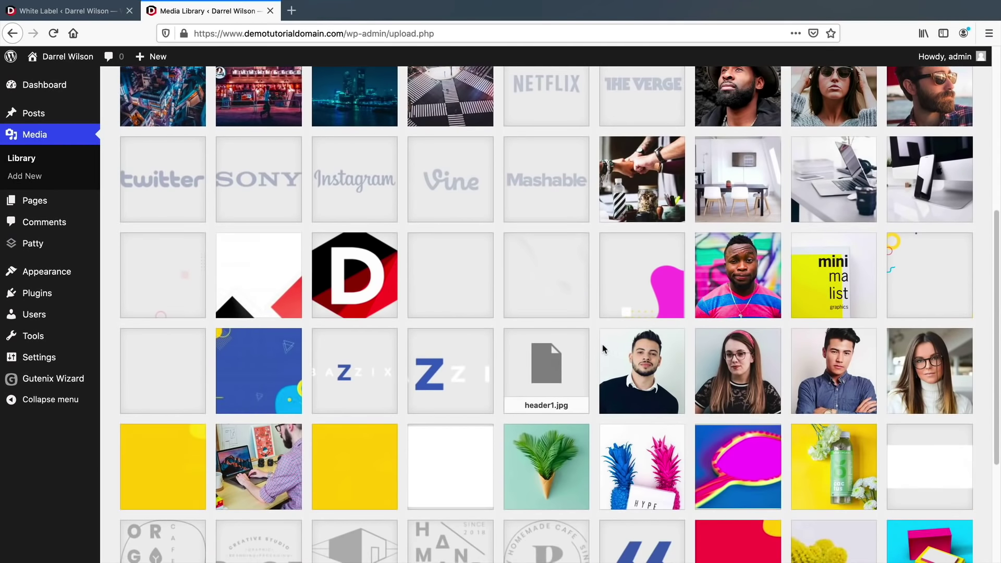
pyautogui.click(364, 266)
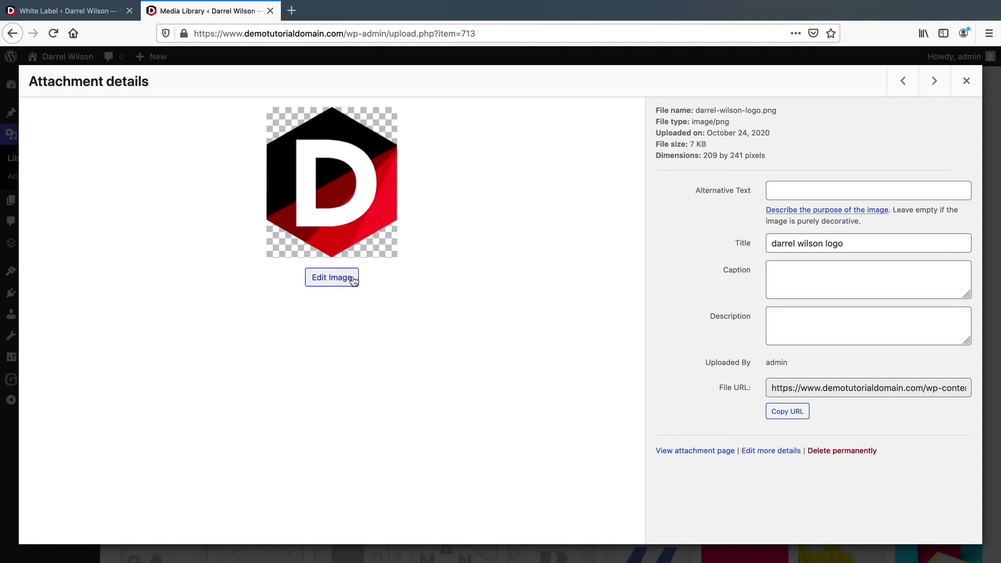
pyautogui.click(353, 280)
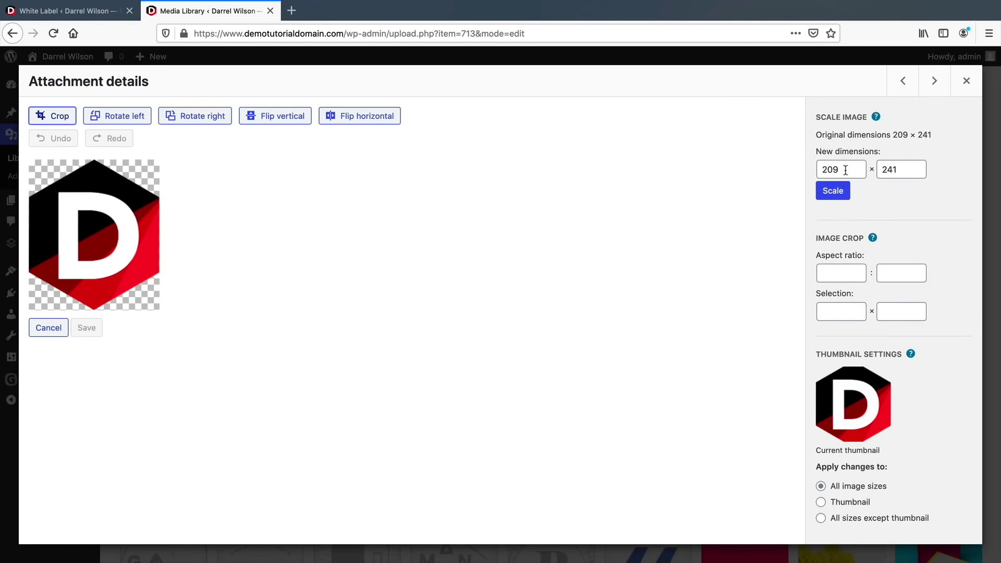
# Step: Scale the D logo from 209 wide to 19 × 22 pixels and close the attachment details
pyautogui.doubleClick(844, 170)
pyautogui.write('2')
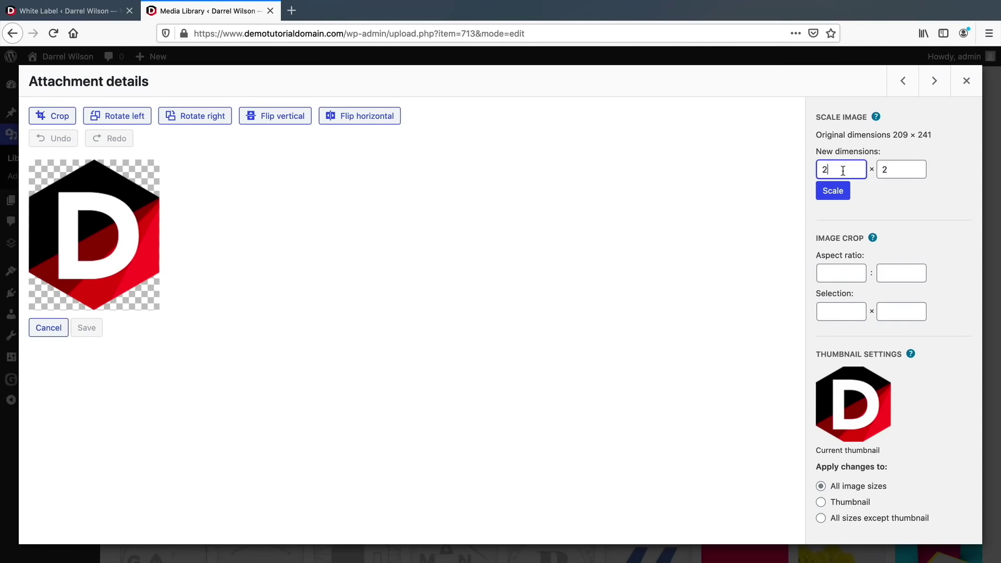
pyautogui.write('0')
pyautogui.press('BackSpace')
pyautogui.press('BackSpace')
pyautogui.write('19')
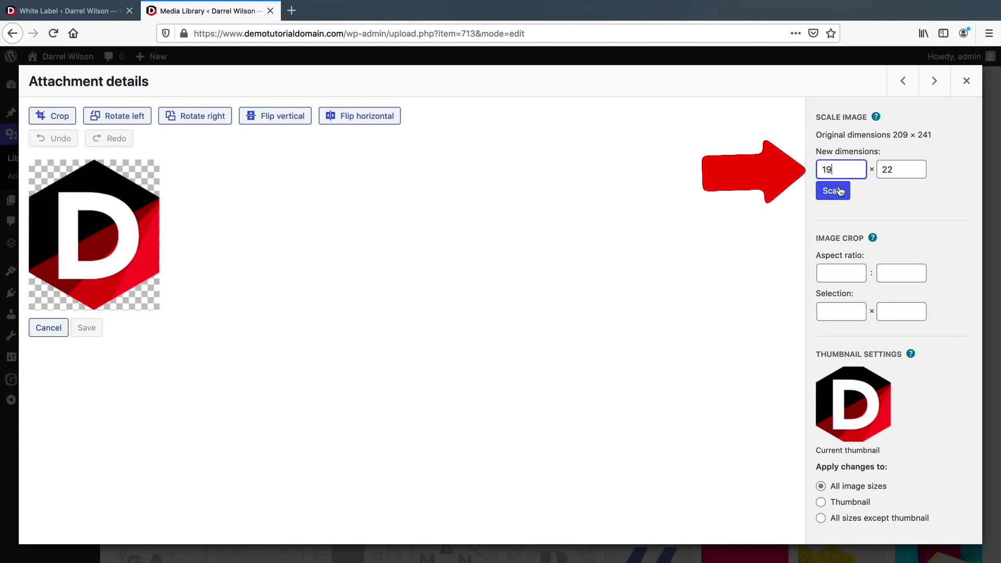
pyautogui.click(838, 191)
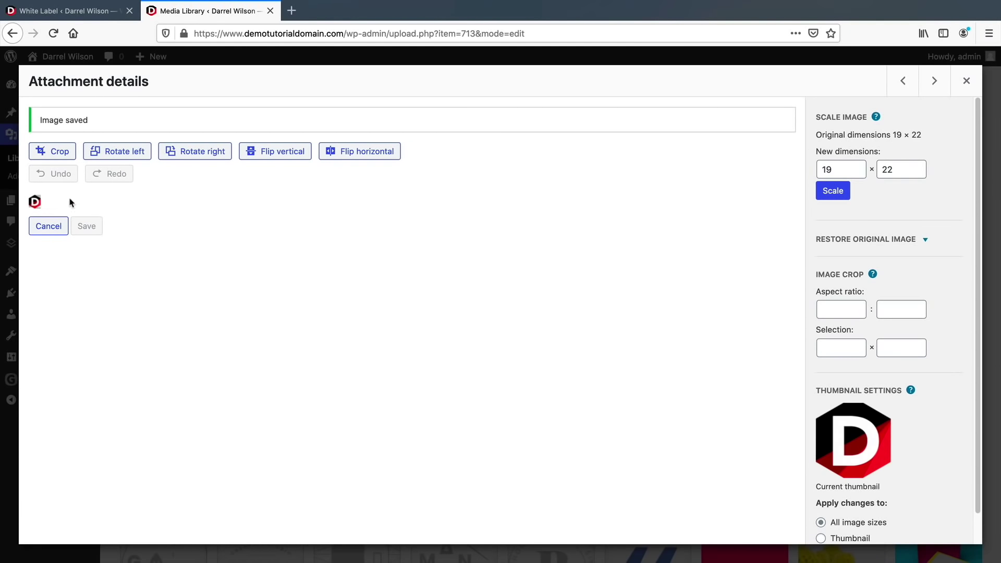
pyautogui.scroll(-1, 860, 374)
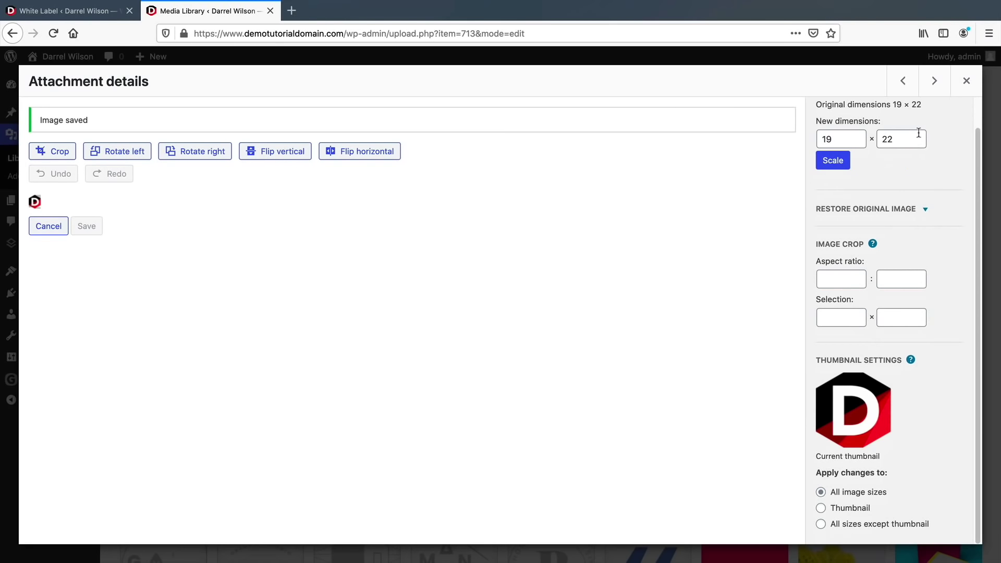
pyautogui.click(966, 81)
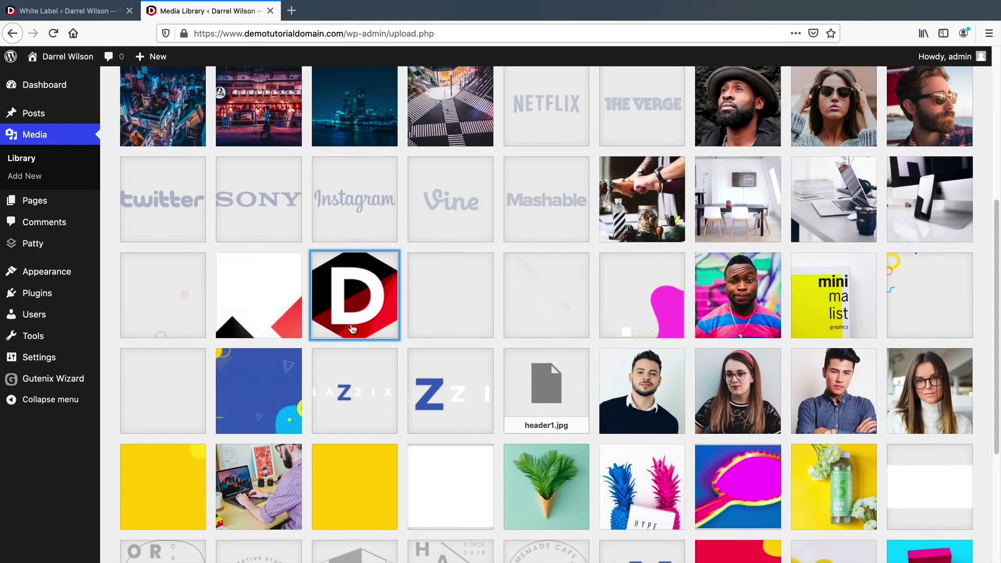
# Step: Copy the D logo image's File URL from its Media Library details
pyautogui.click(353, 329)
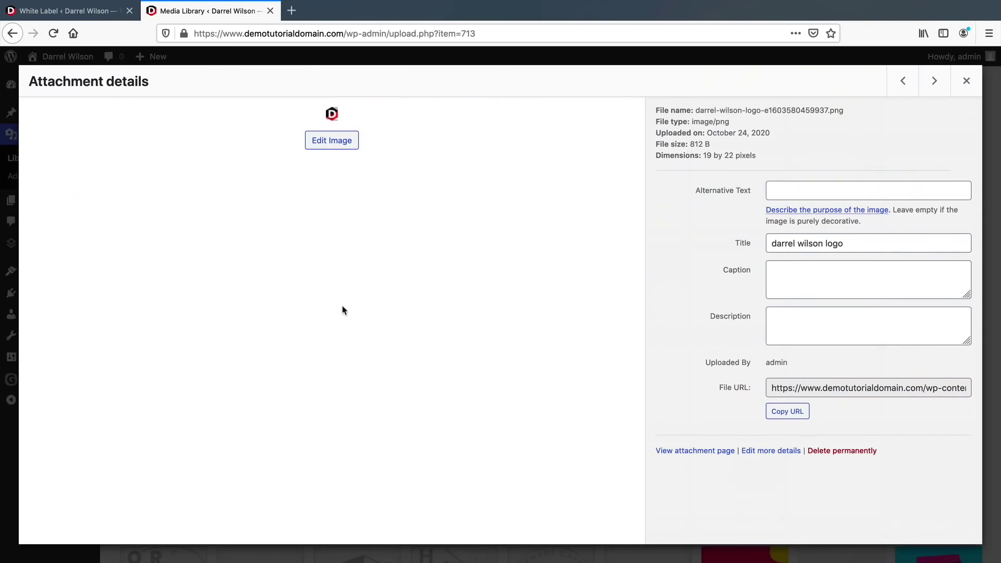
pyautogui.click(817, 387)
pyautogui.rightClick(818, 384)
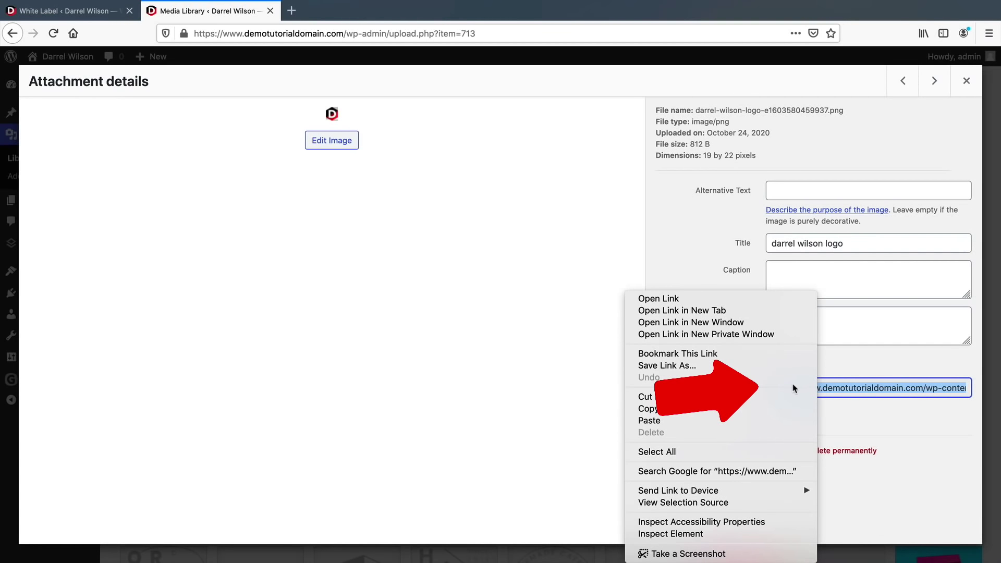
pyautogui.click(647, 408)
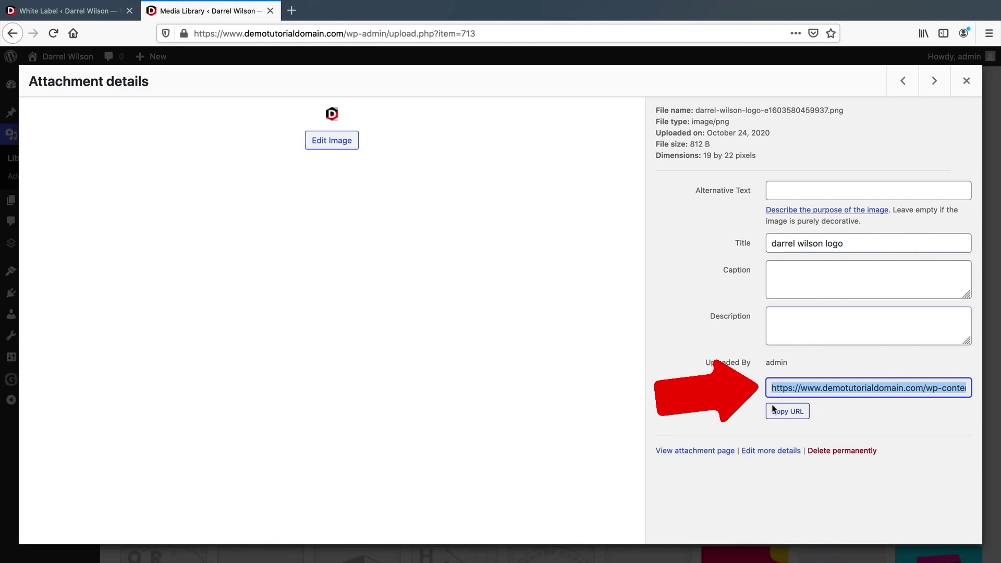
# Step: Paste the logo URL into the White Label Logo field and save the settings
pyautogui.click(98, 14)
pyautogui.rightClick(273, 225)
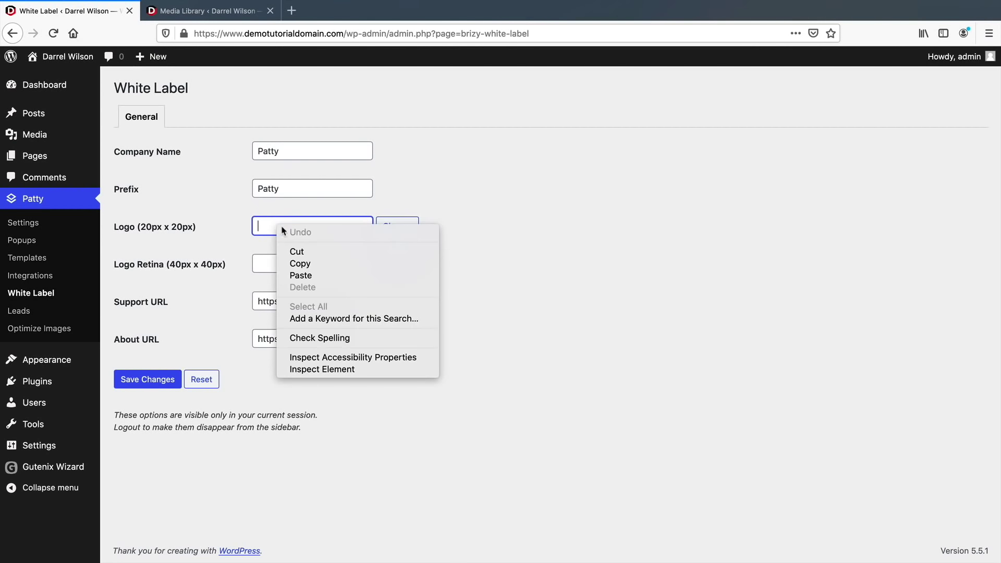
pyautogui.click(304, 277)
pyautogui.click(398, 231)
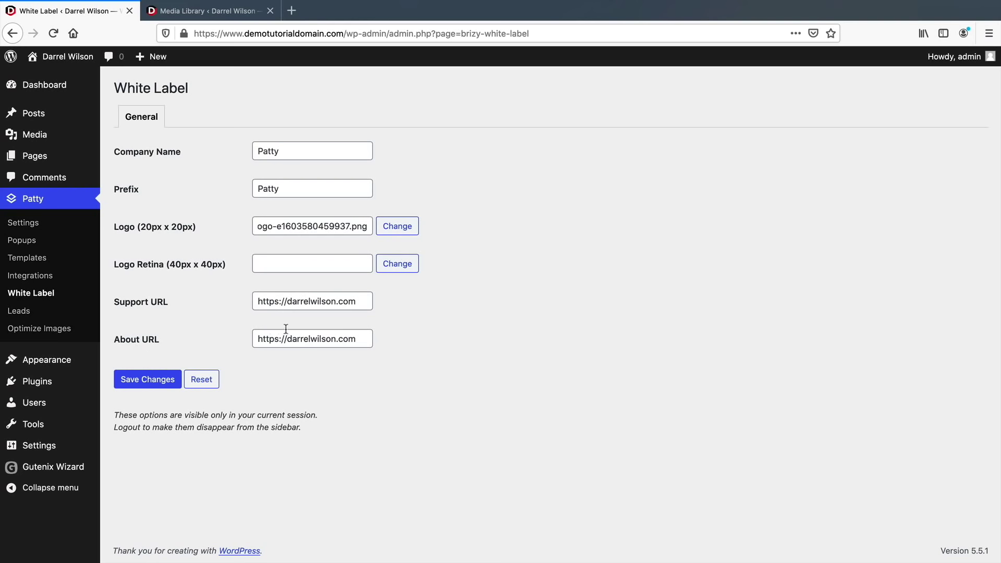
pyautogui.click(145, 380)
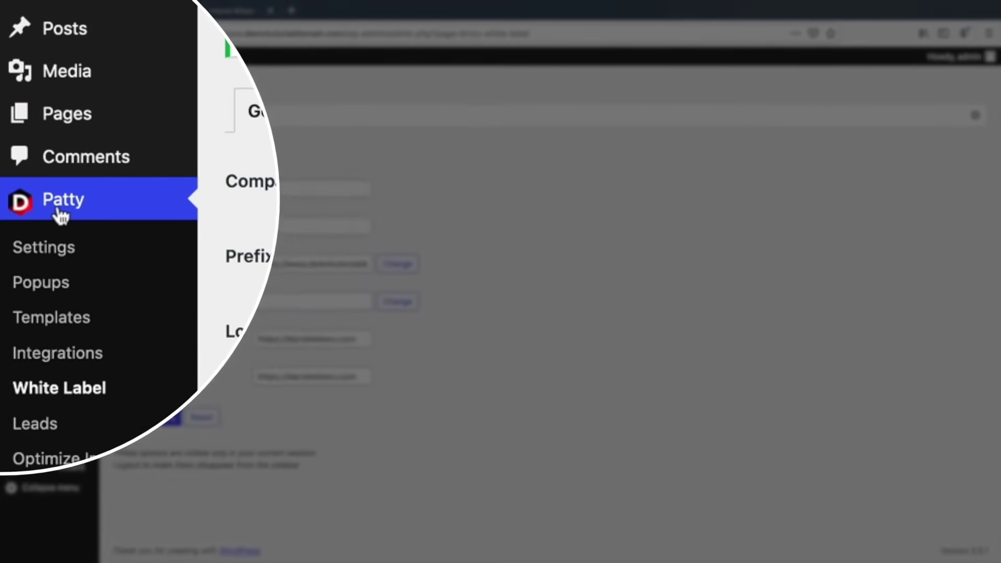
pyautogui.click(52, 208)
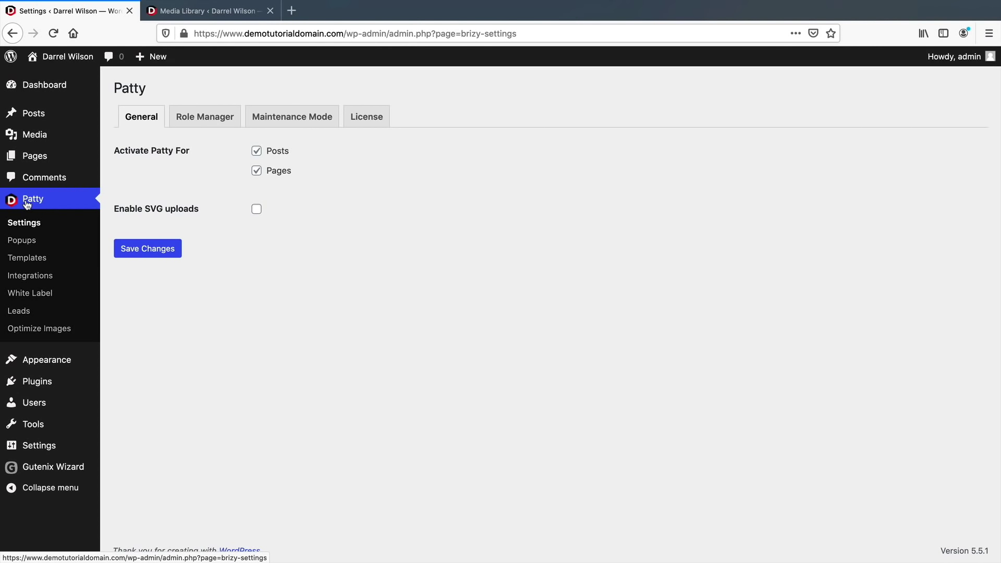
# Step: Save the Patty Settings page and go back to the Dashboard
pyautogui.click(138, 245)
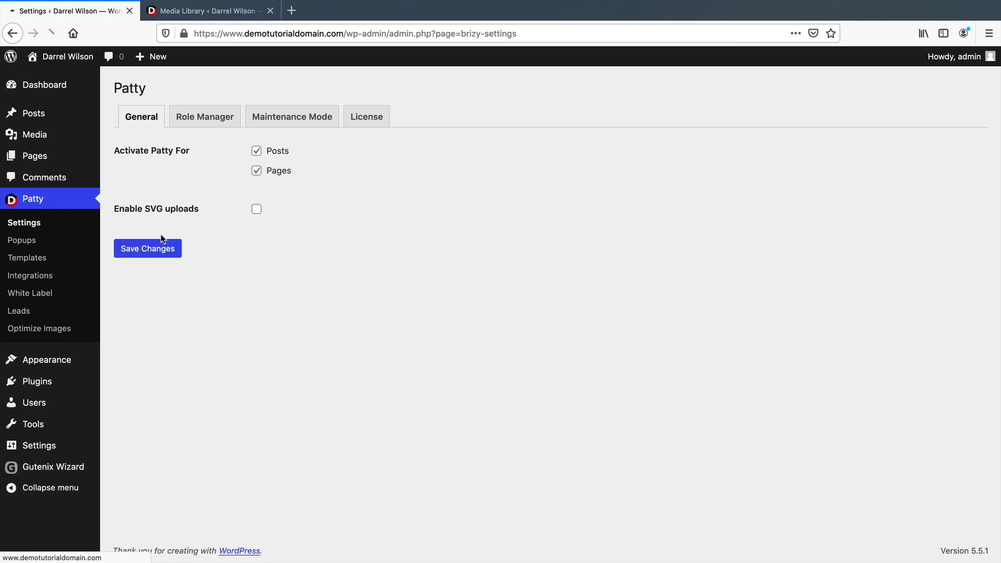
pyautogui.click(45, 87)
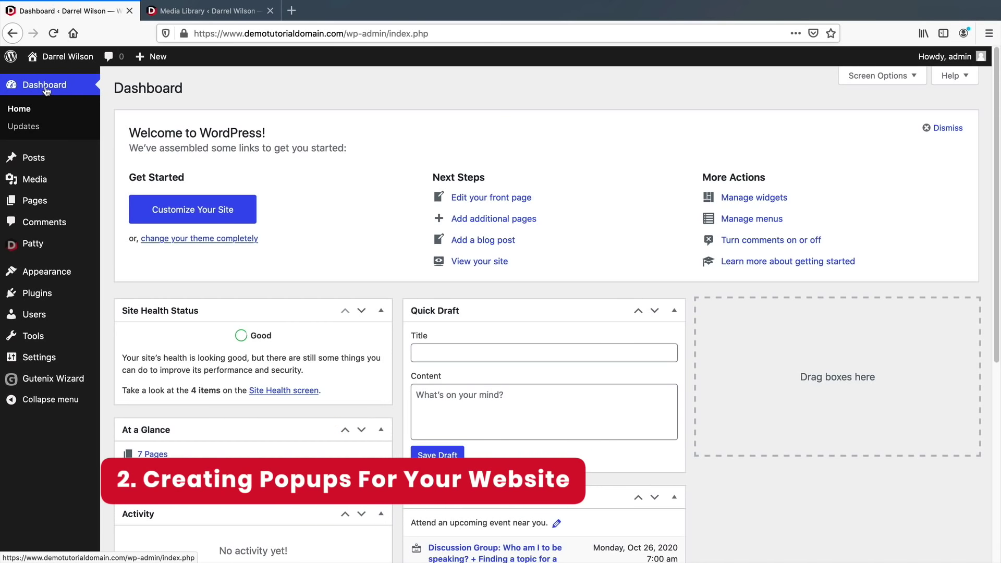
# Step: Add a popup titled 'Home Page Popup', publish it, and open it in the Patty editor
pyautogui.moveTo(46, 245)
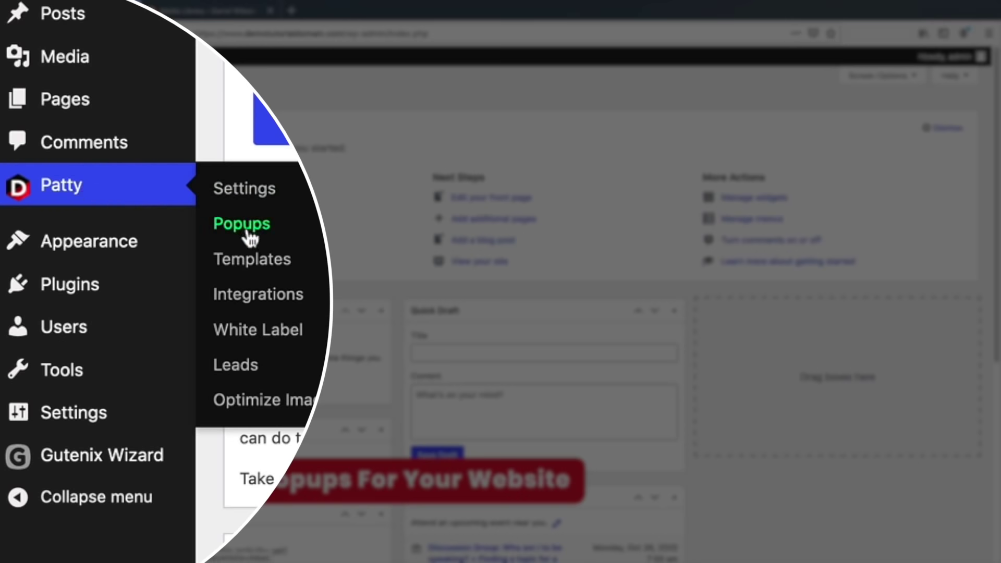
pyautogui.click(249, 232)
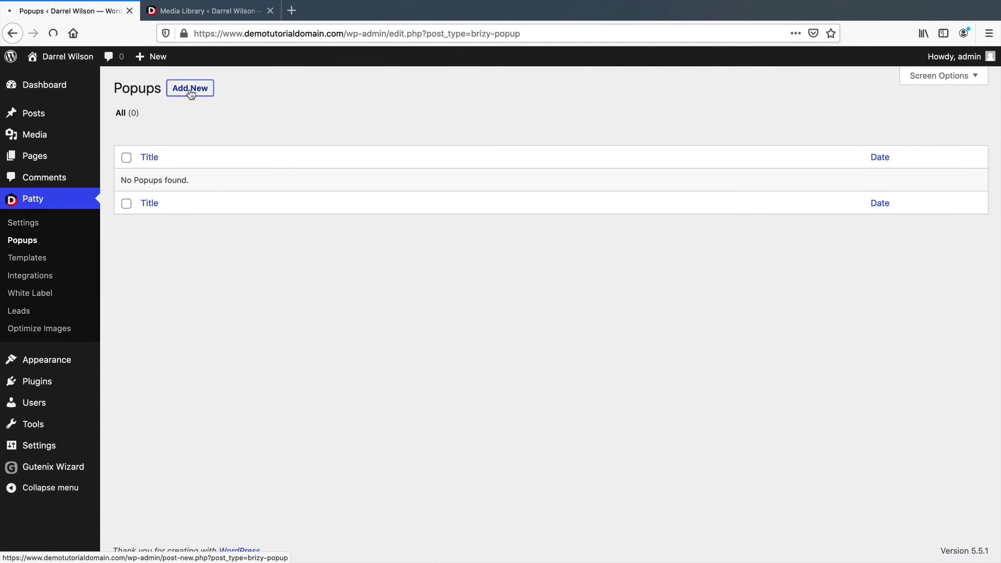
pyautogui.click(192, 90)
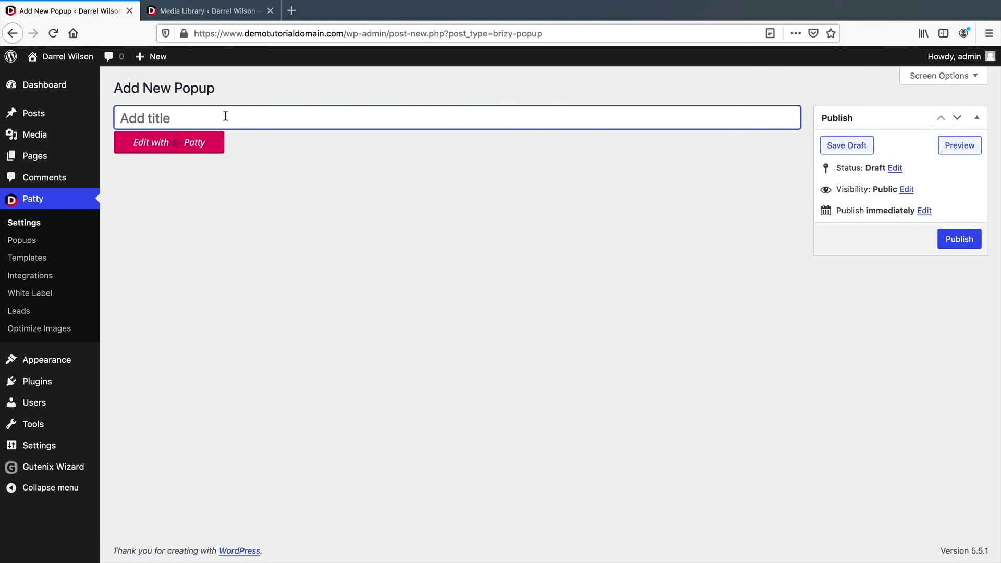
pyautogui.write('Home Page Popup')
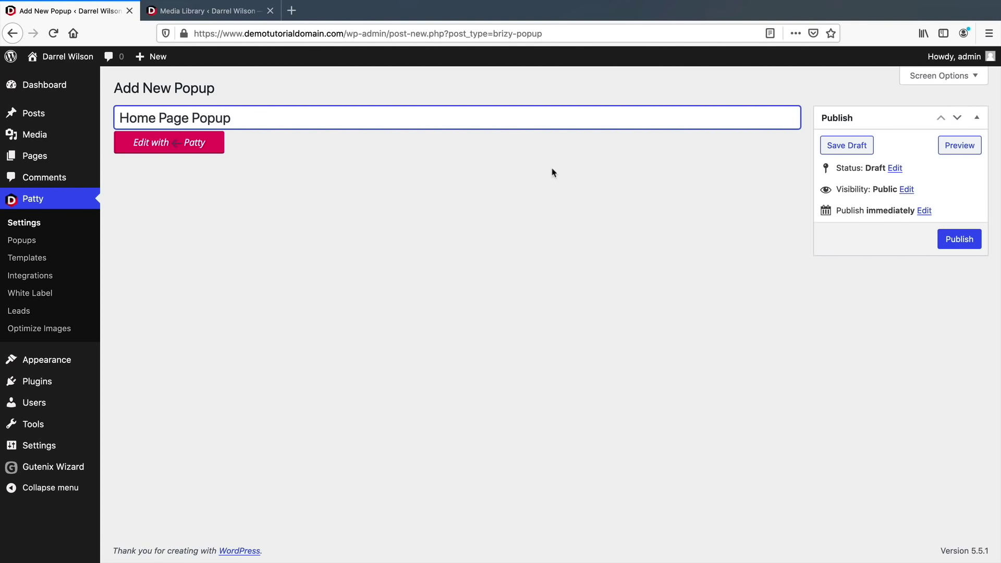
pyautogui.click(949, 239)
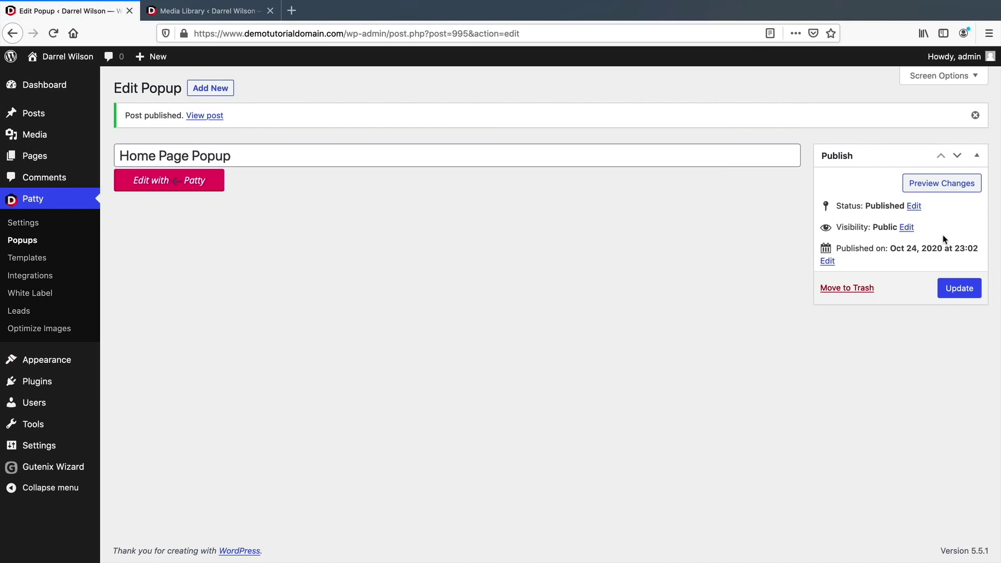
pyautogui.click(192, 185)
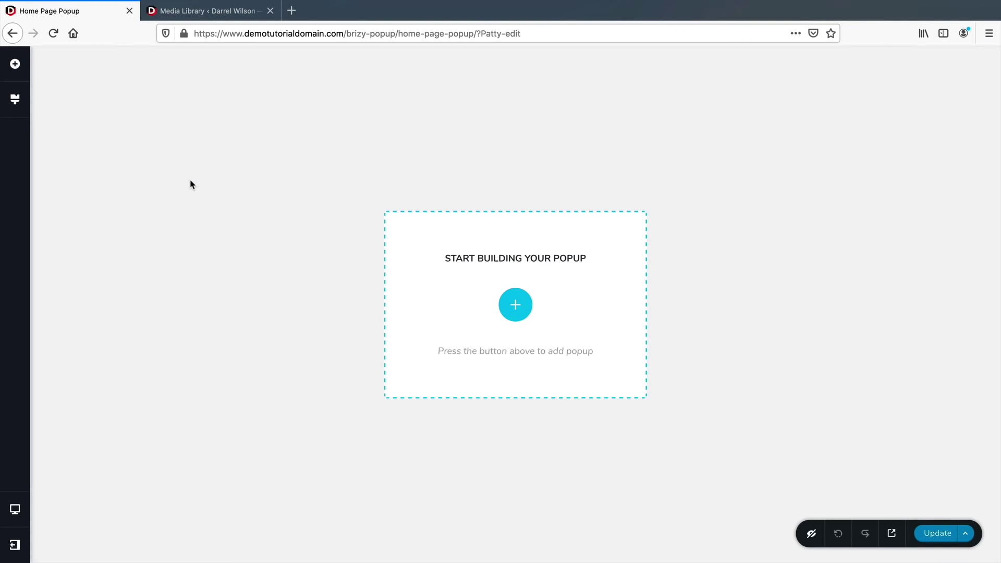
# Step: Insert the 'This is a pop-up builder' template from the Popups library into the popup
pyautogui.click(514, 305)
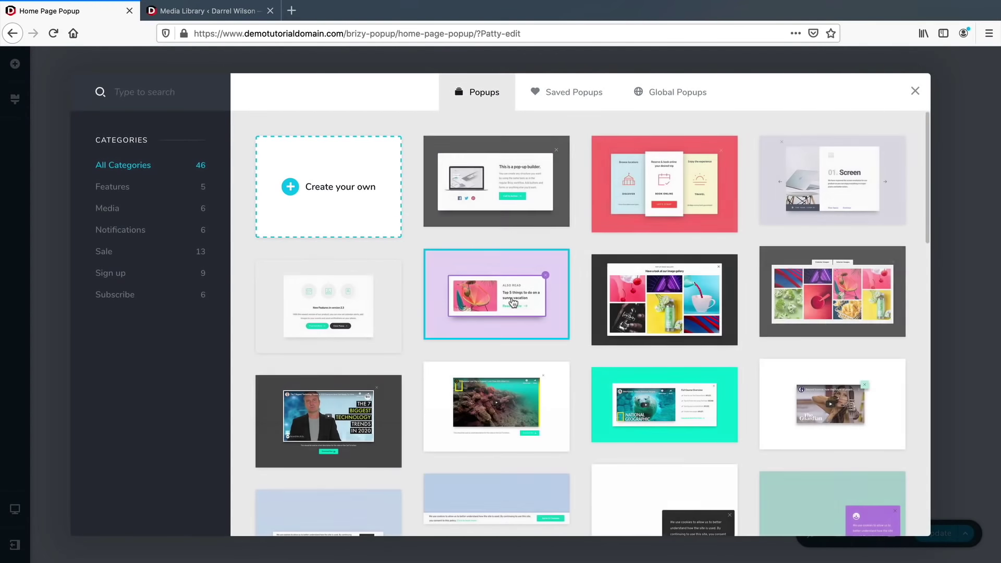
pyautogui.scroll(-2, 614, 303)
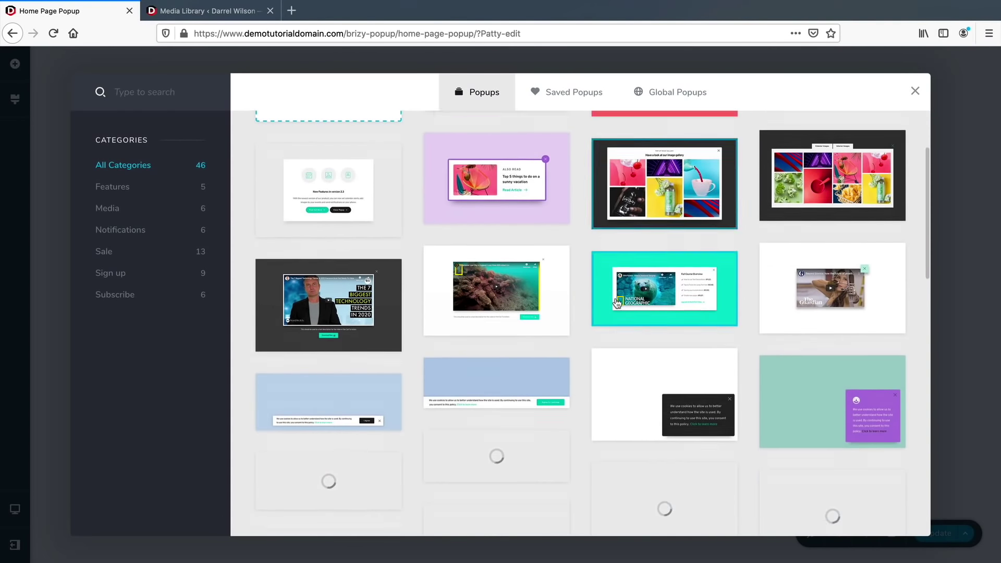
pyautogui.scroll(-10, 616, 304)
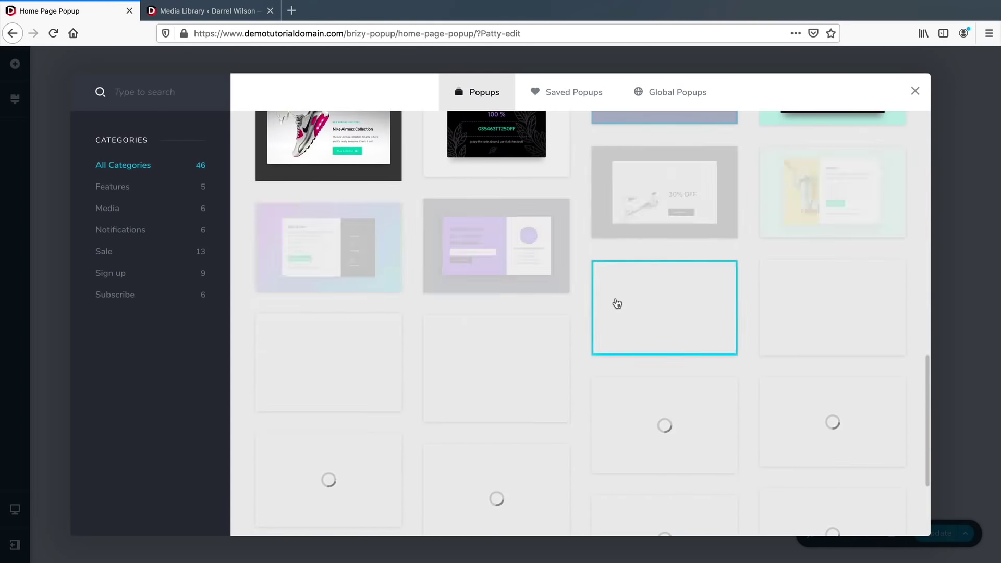
pyautogui.scroll(-3, 617, 304)
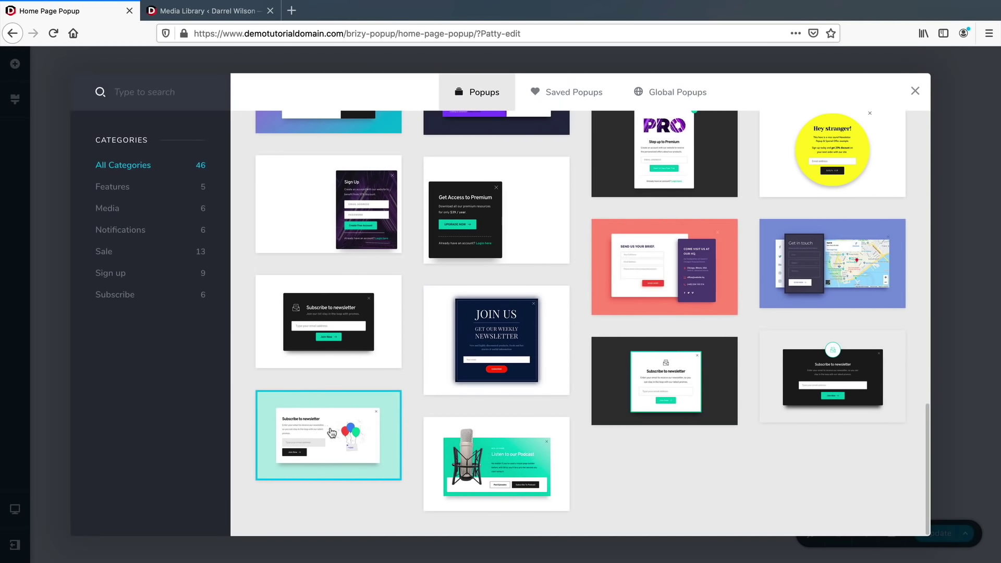
pyautogui.scroll(8, 331, 432)
pyautogui.scroll(3, 392, 432)
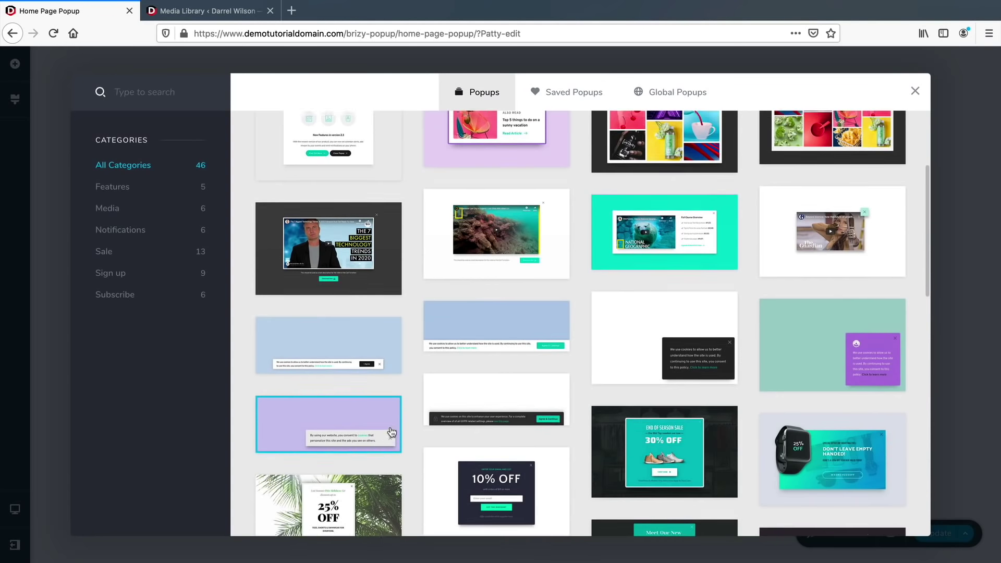
pyautogui.click(506, 197)
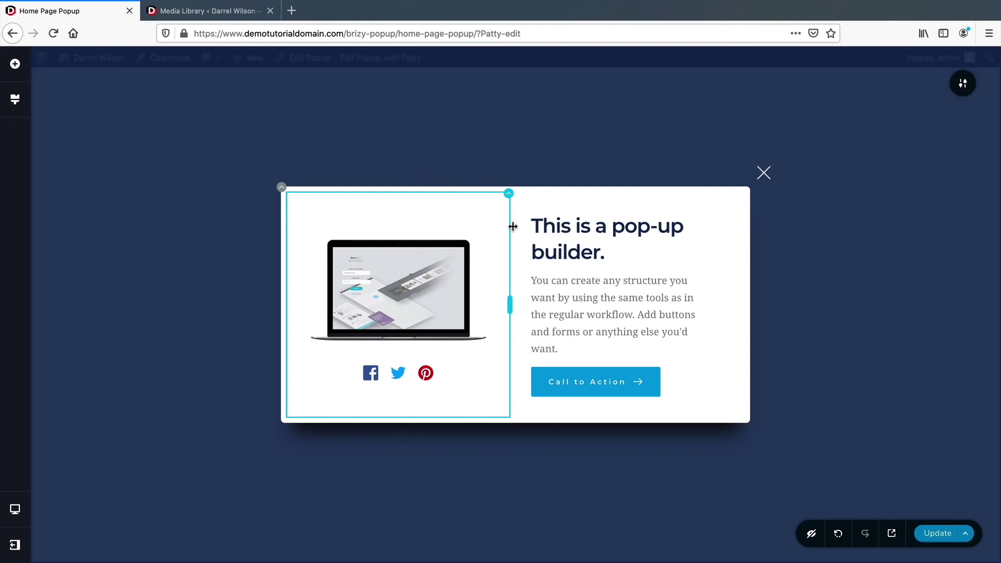
# Step: Save the popup, allow the page behind it to scroll, and open its display conditions
pyautogui.click(15, 64)
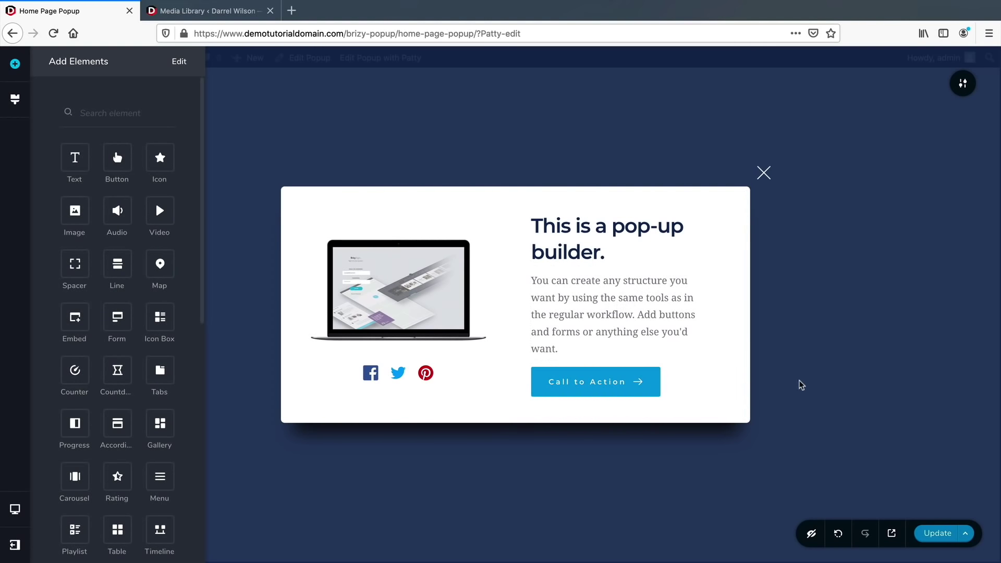
pyautogui.click(932, 535)
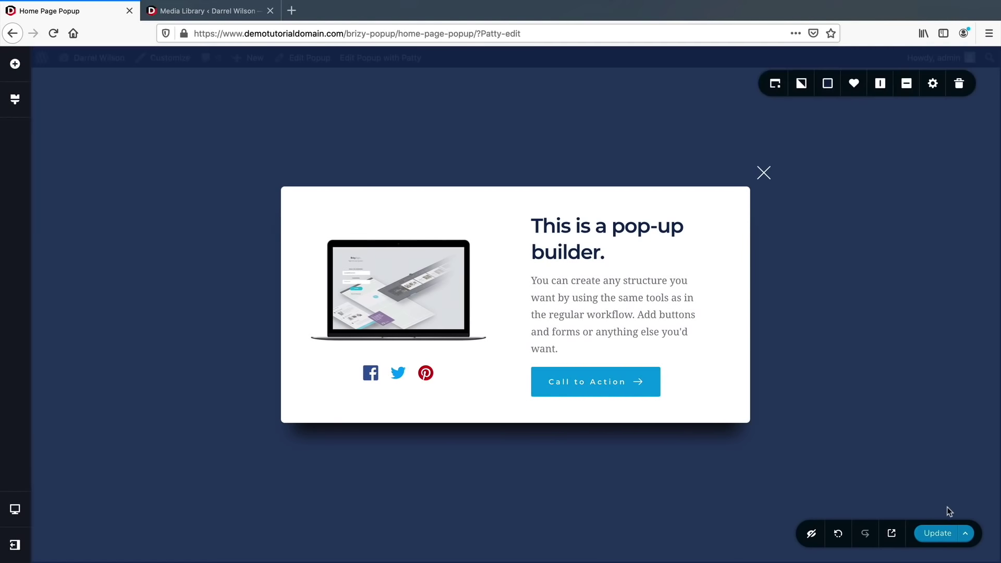
pyautogui.click(775, 86)
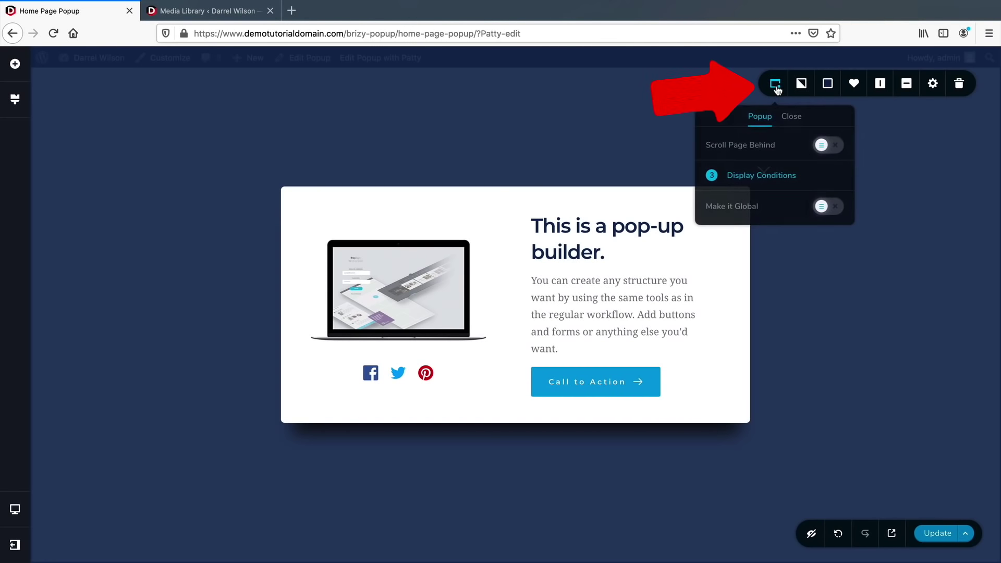
pyautogui.click(820, 146)
pyautogui.click(787, 179)
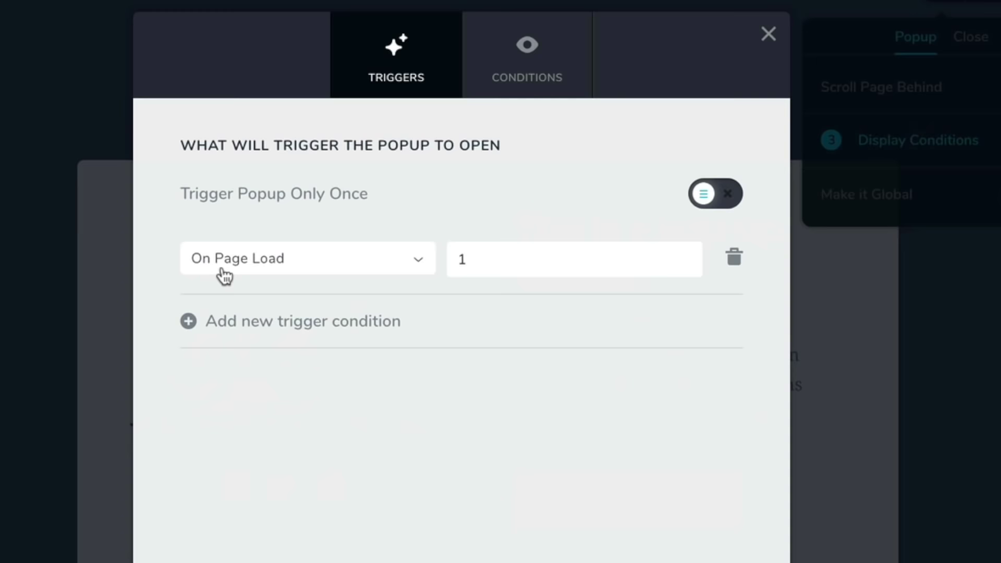
# Step: Change the On Page Load delay from 1 to 3 and make the popup trigger only once
pyautogui.doubleClick(469, 256)
pyautogui.press('BackSpace')
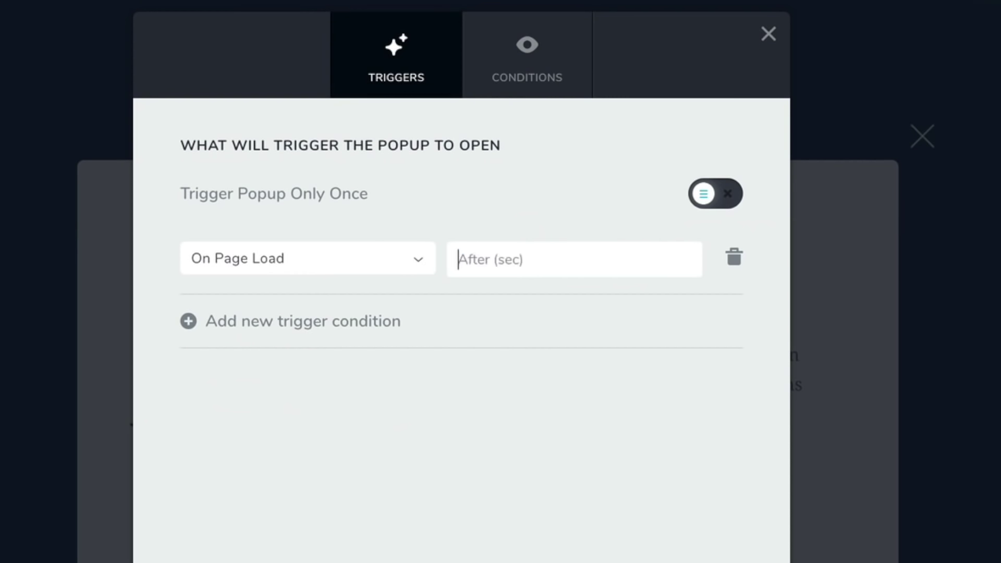
pyautogui.write('3')
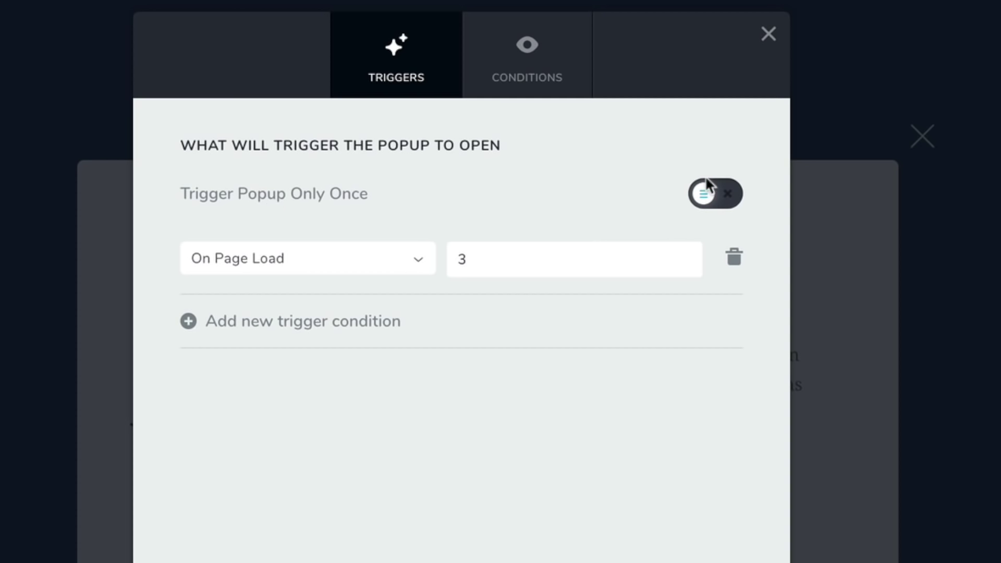
pyautogui.click(715, 206)
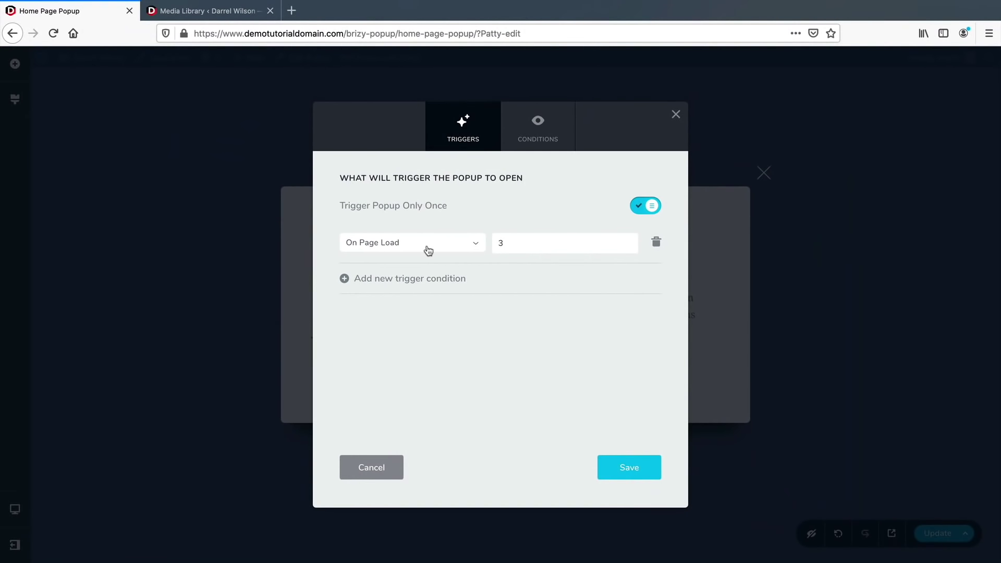
pyautogui.click(428, 251)
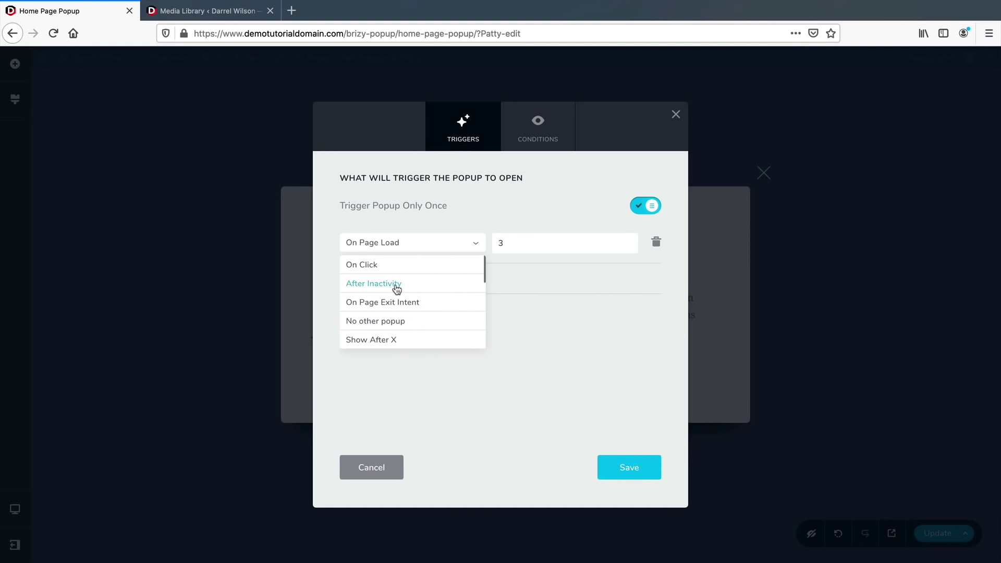
pyautogui.click(592, 455)
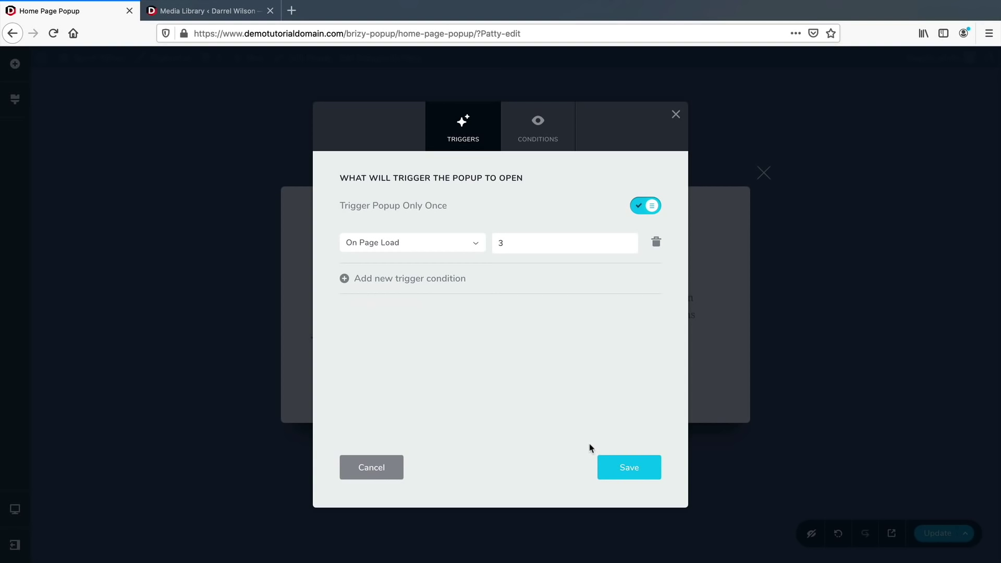
pyautogui.click(676, 116)
# Step: Update the popup, dismiss it on the live home page, and open the home page in Patty
pyautogui.click(941, 535)
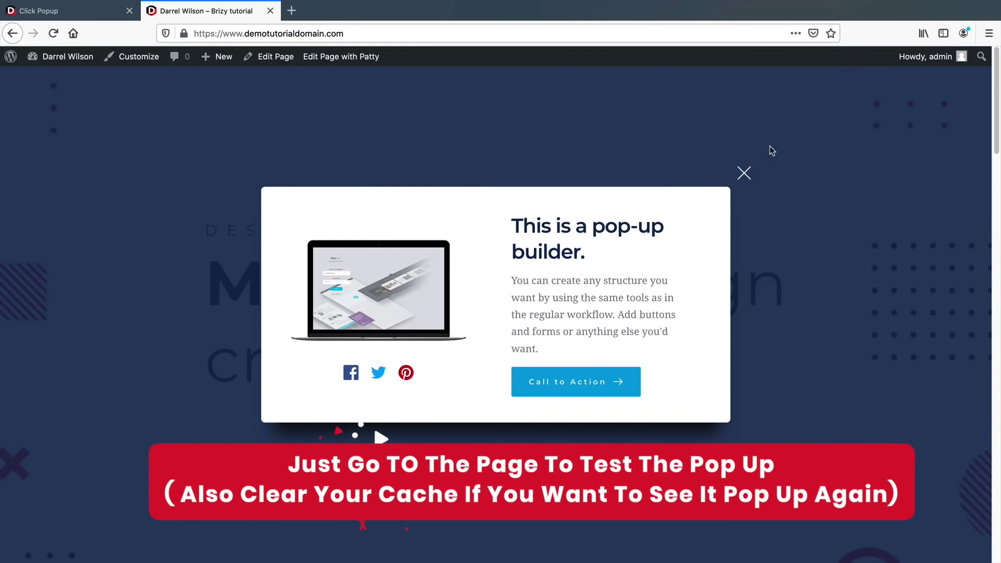
pyautogui.click(743, 174)
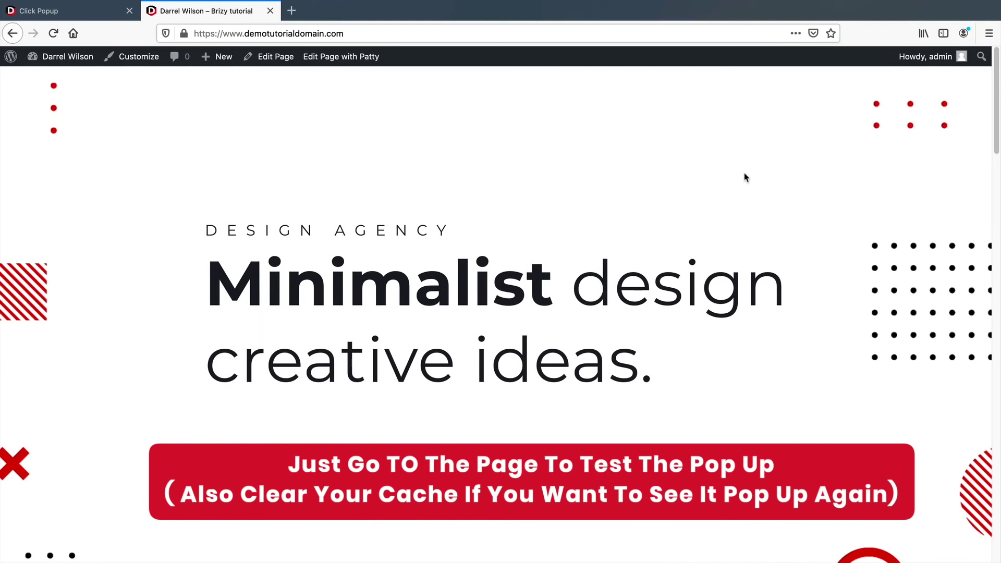
pyautogui.click(345, 62)
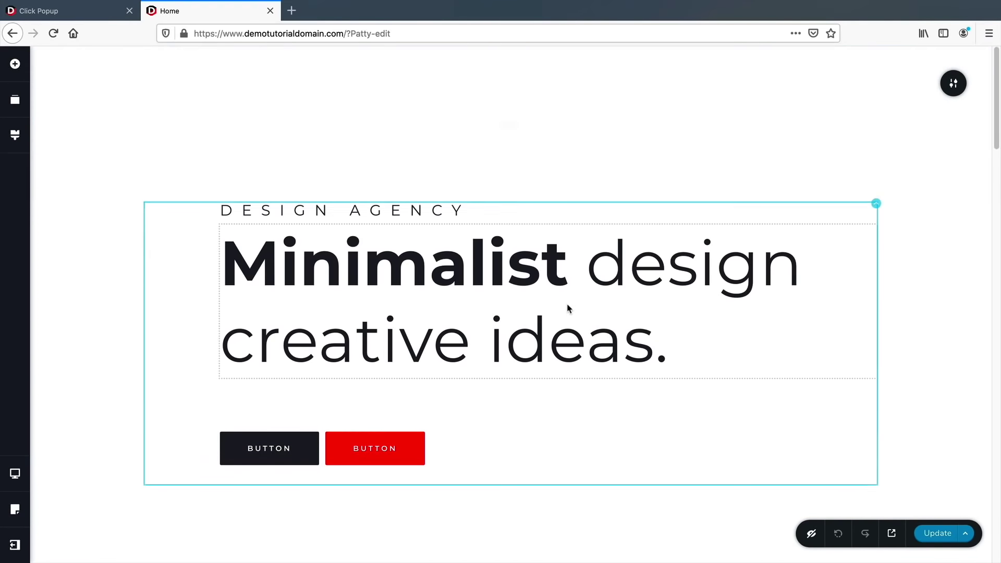
# Step: Select the red hero BUTTON and set its link type to Popup
pyautogui.scroll(-1, 576, 308)
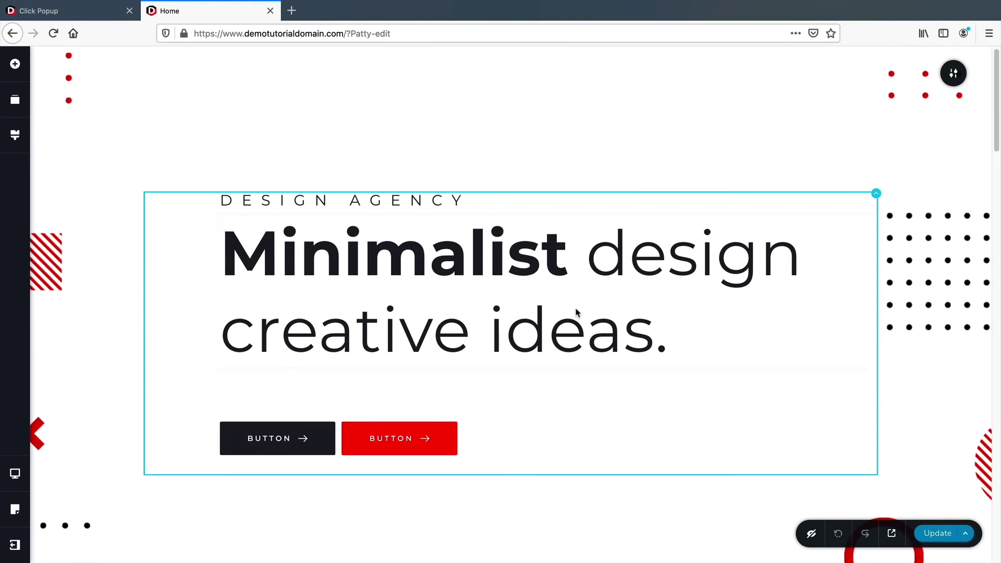
pyautogui.click(371, 448)
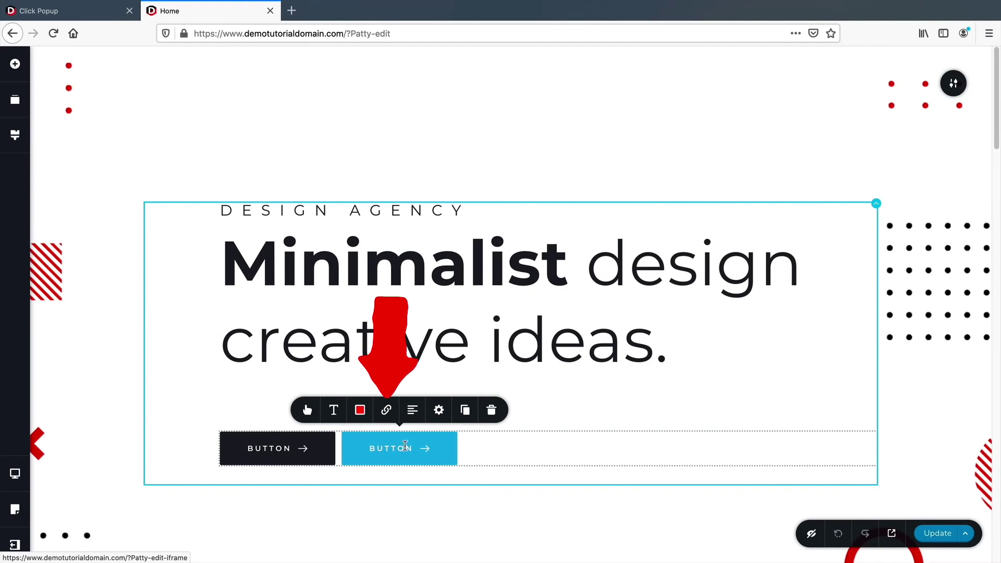
pyautogui.click(388, 411)
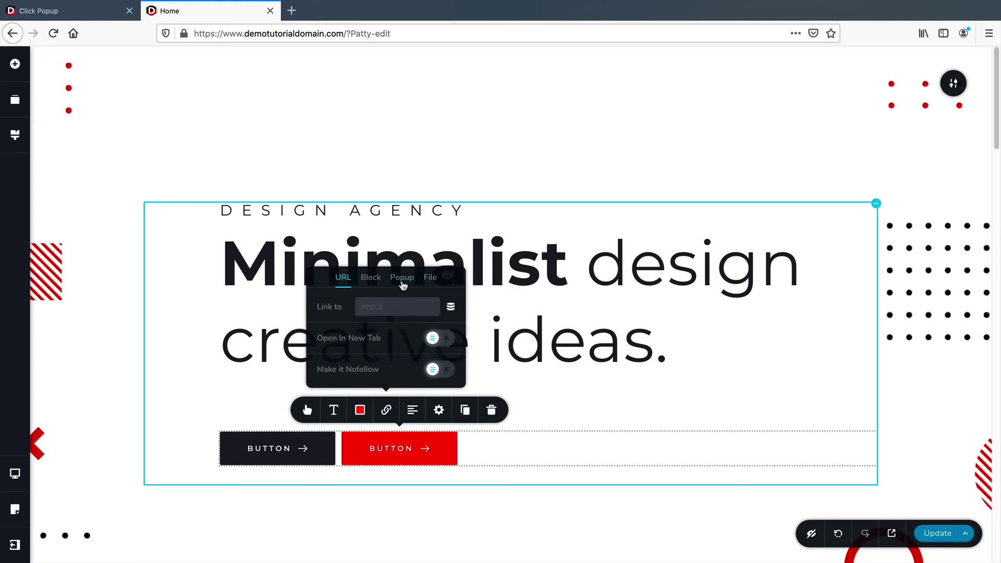
pyautogui.click(402, 278)
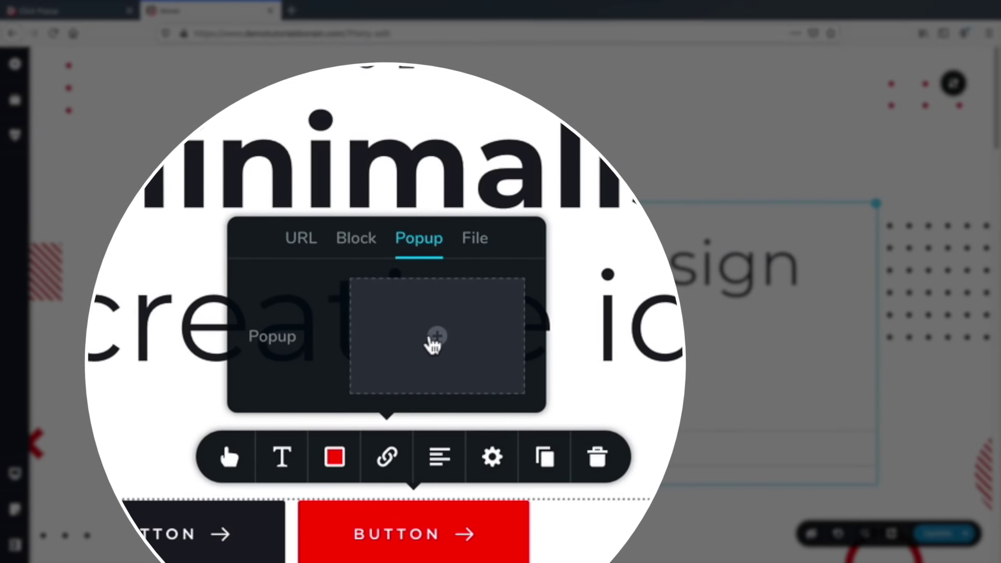
# Step: Link the button to the Technology trends video popup template, then update and preview the page
pyautogui.click(437, 337)
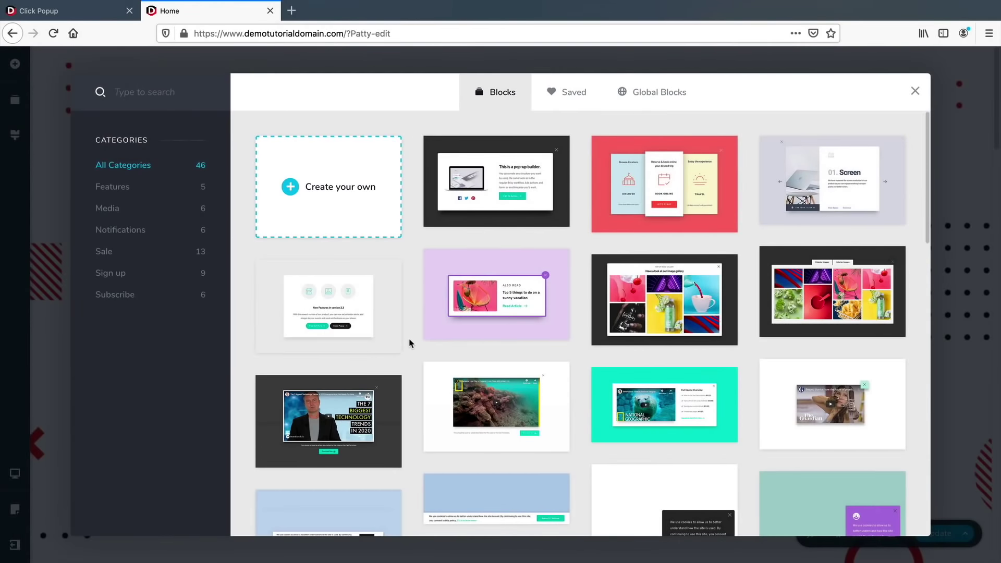
pyautogui.scroll(-12, 512, 368)
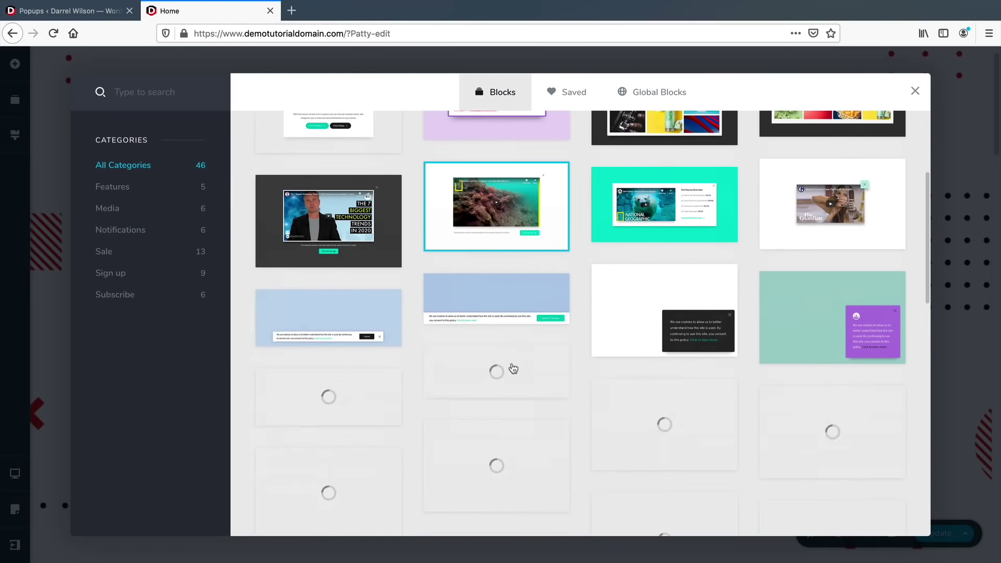
pyautogui.scroll(-5, 513, 369)
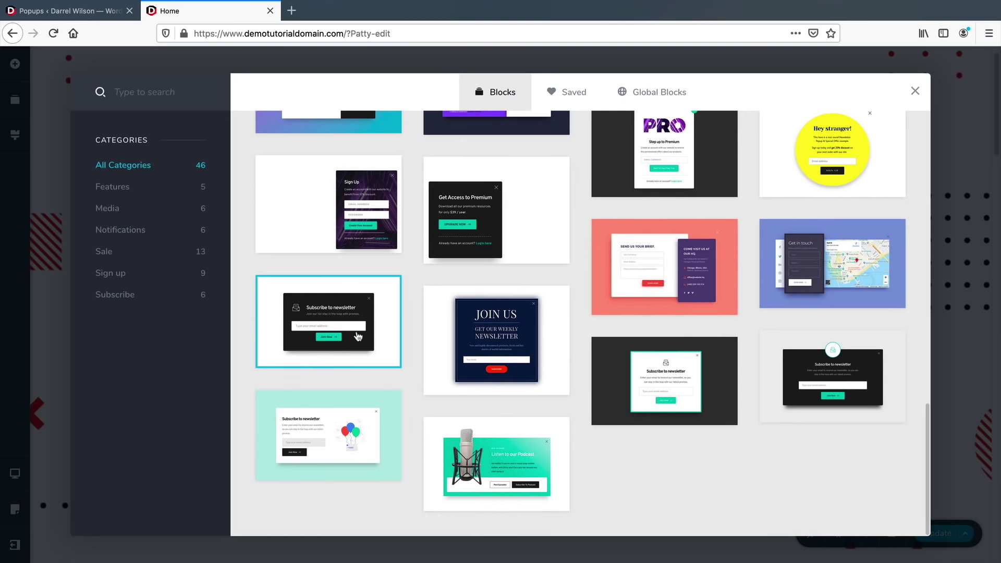
pyautogui.scroll(8, 560, 425)
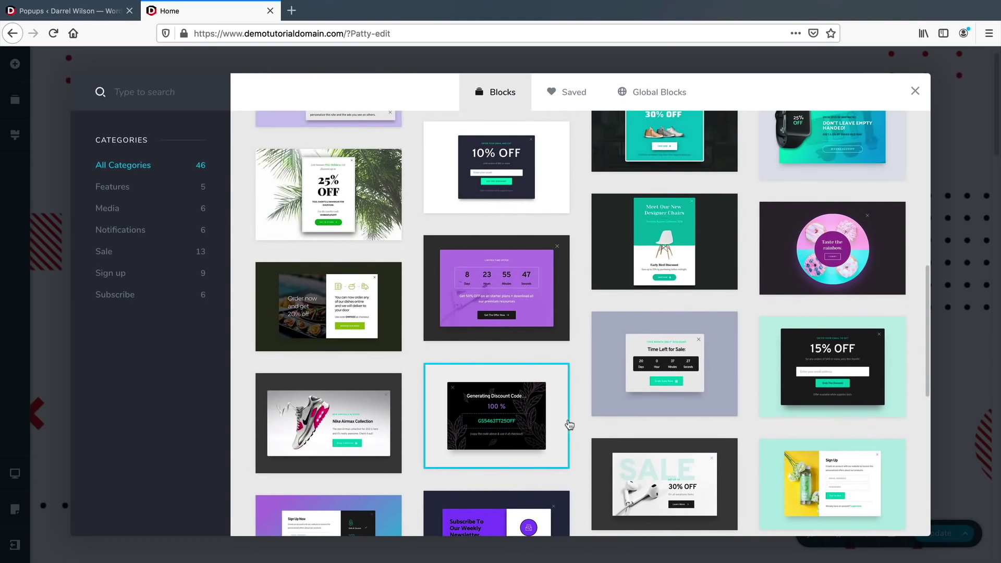
pyautogui.scroll(10, 569, 425)
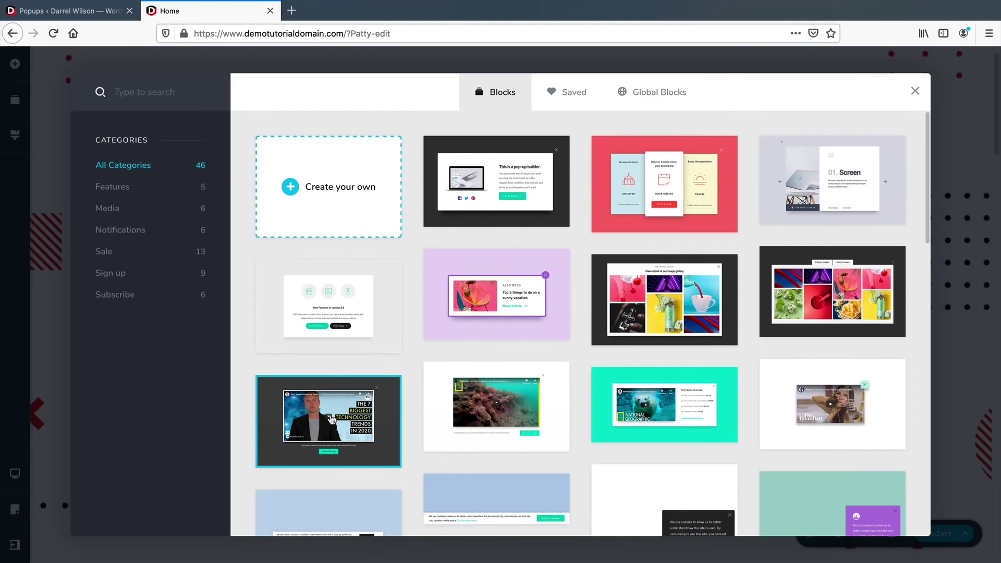
pyautogui.click(331, 419)
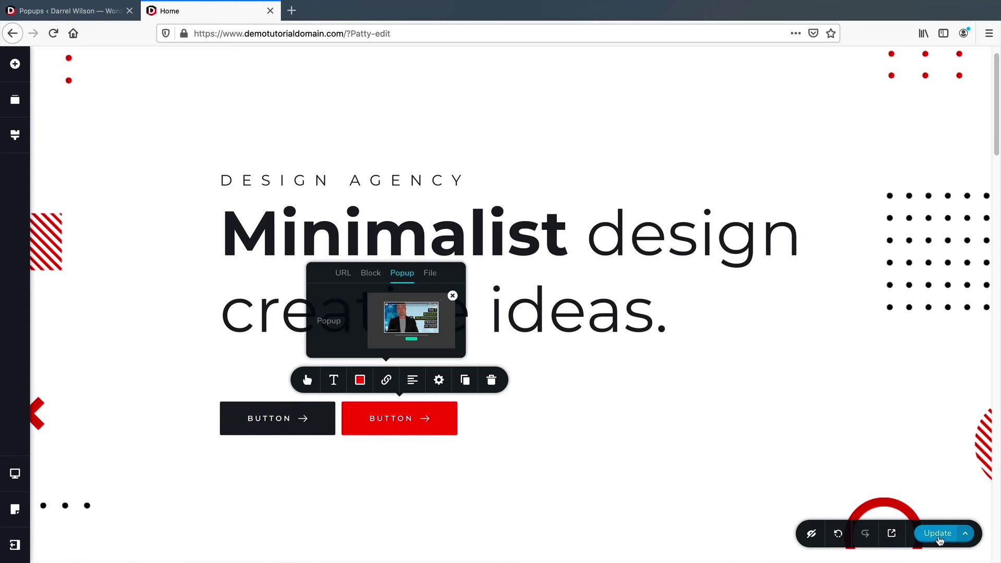
pyautogui.click(938, 534)
pyautogui.click(891, 533)
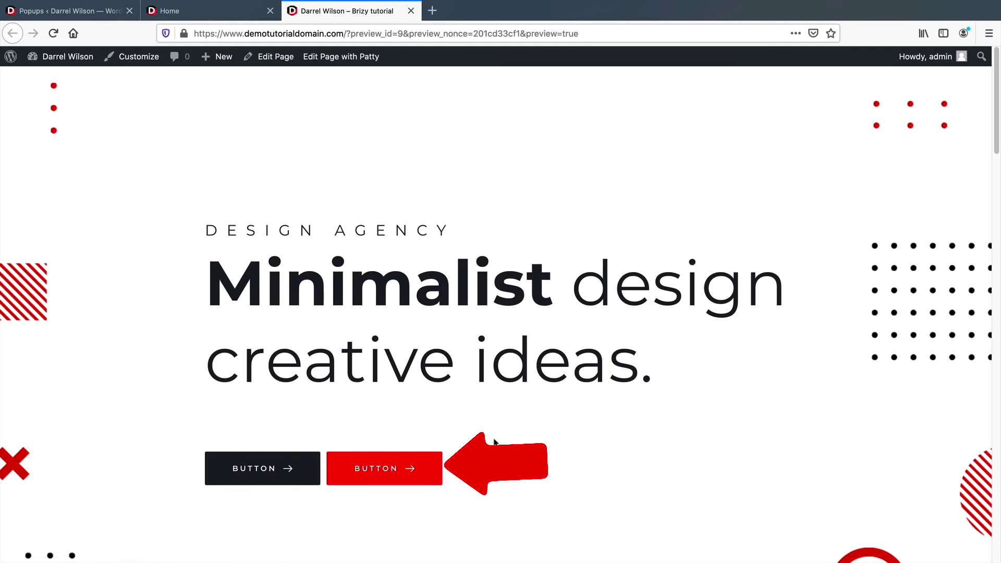
pyautogui.click(415, 468)
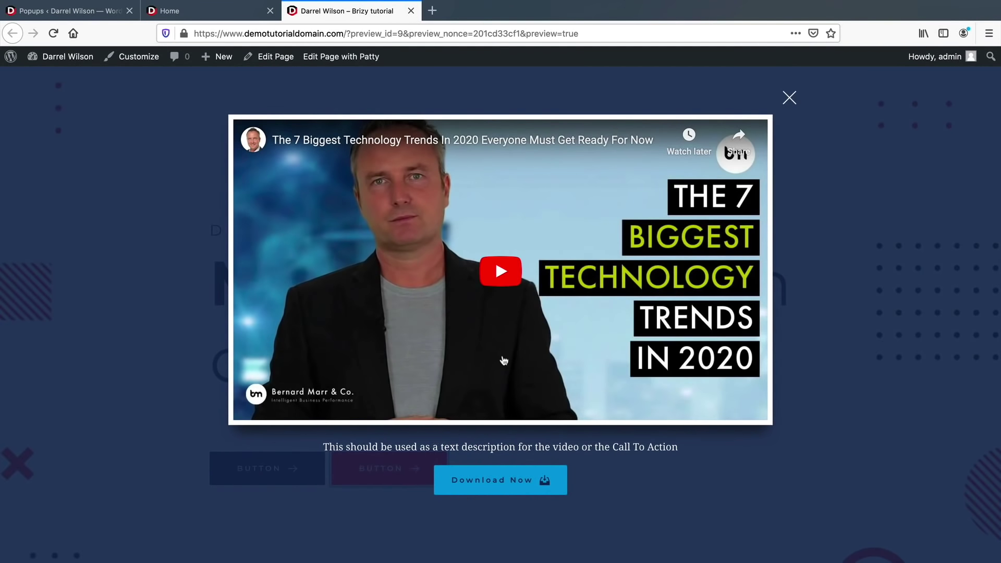
pyautogui.click(510, 282)
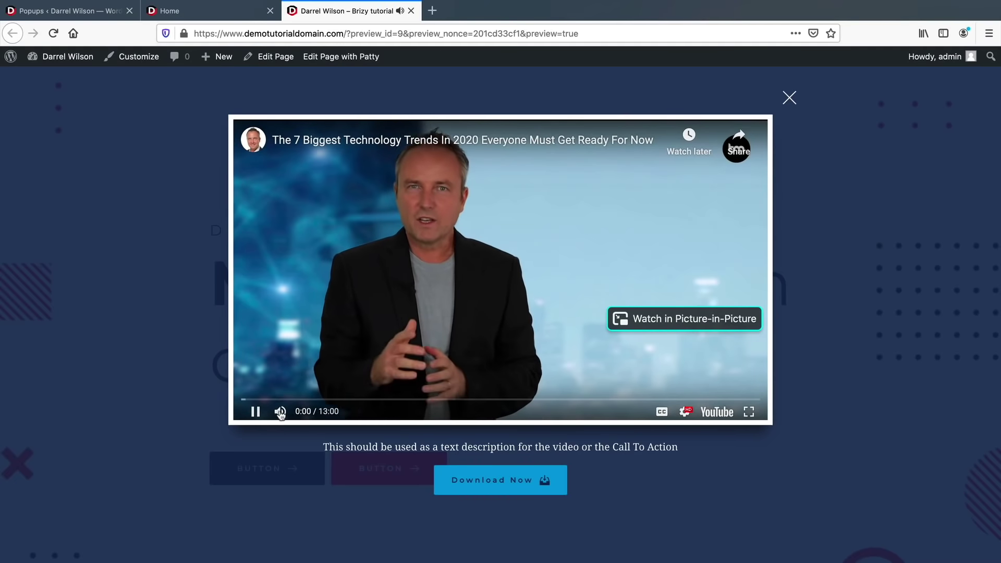
pyautogui.moveTo(304, 415); pyautogui.dragTo(293, 412)
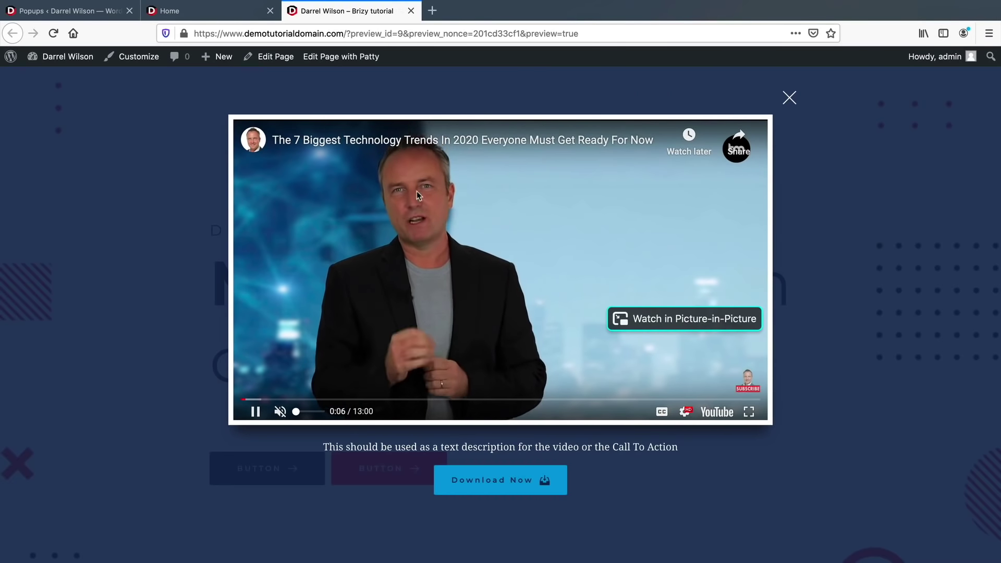
pyautogui.click(789, 97)
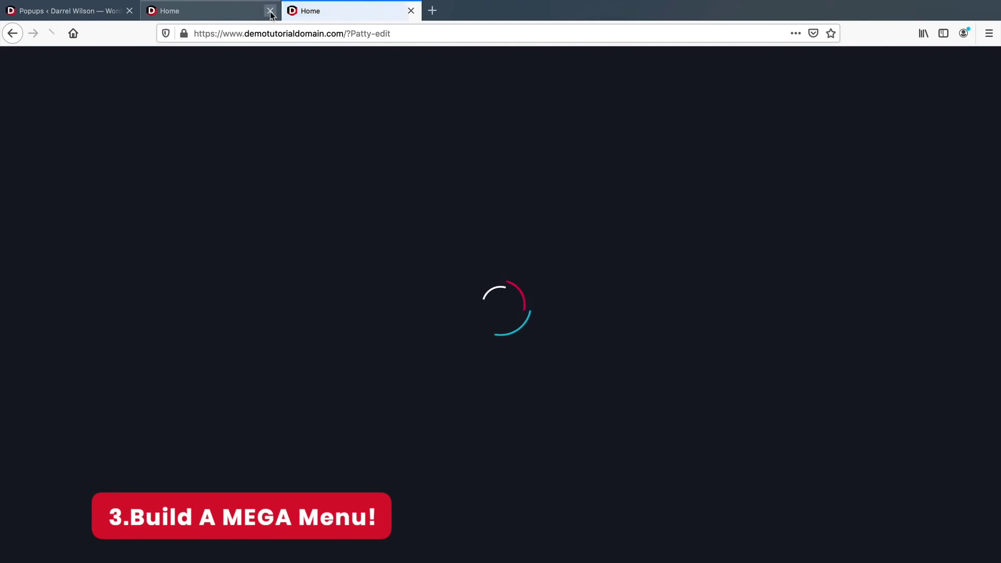
# Step: Close the extra editor tabs and insert a Company header block from the Header blocks library
pyautogui.click(270, 11)
pyautogui.click(129, 10)
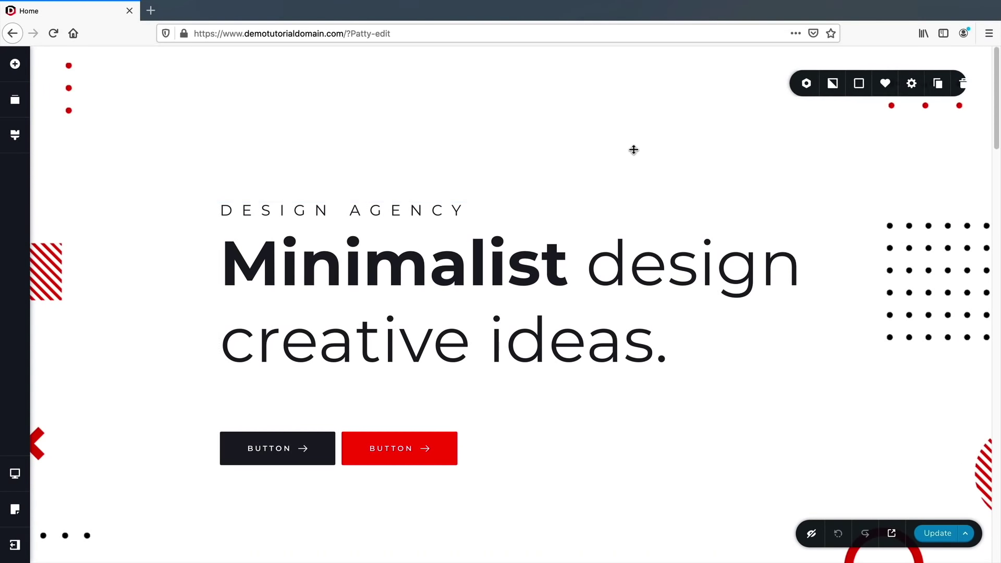
pyautogui.scroll(-2, 653, 309)
pyautogui.scroll(-5, 653, 309)
pyautogui.click(511, 404)
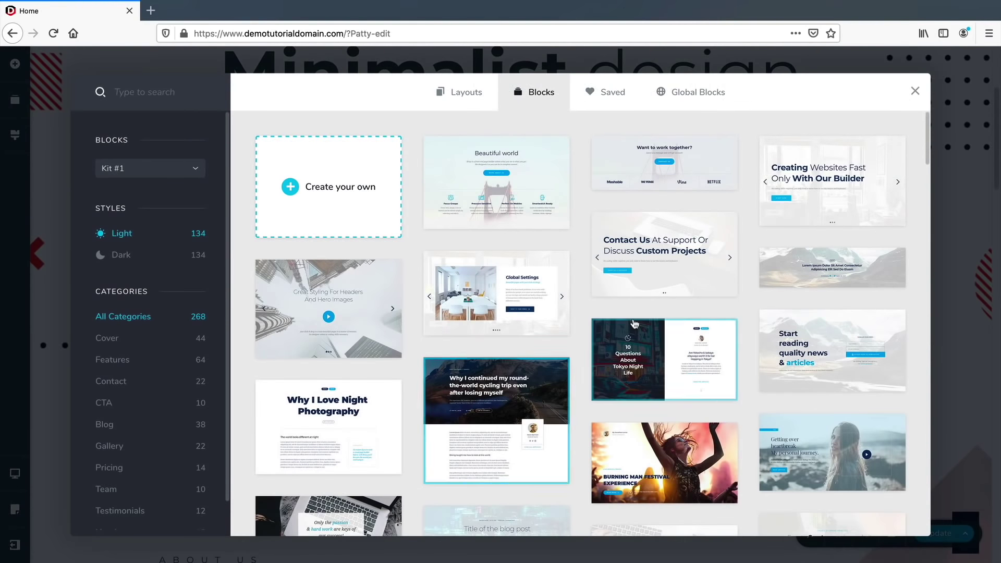
pyautogui.scroll(-2, 201, 398)
pyautogui.click(118, 503)
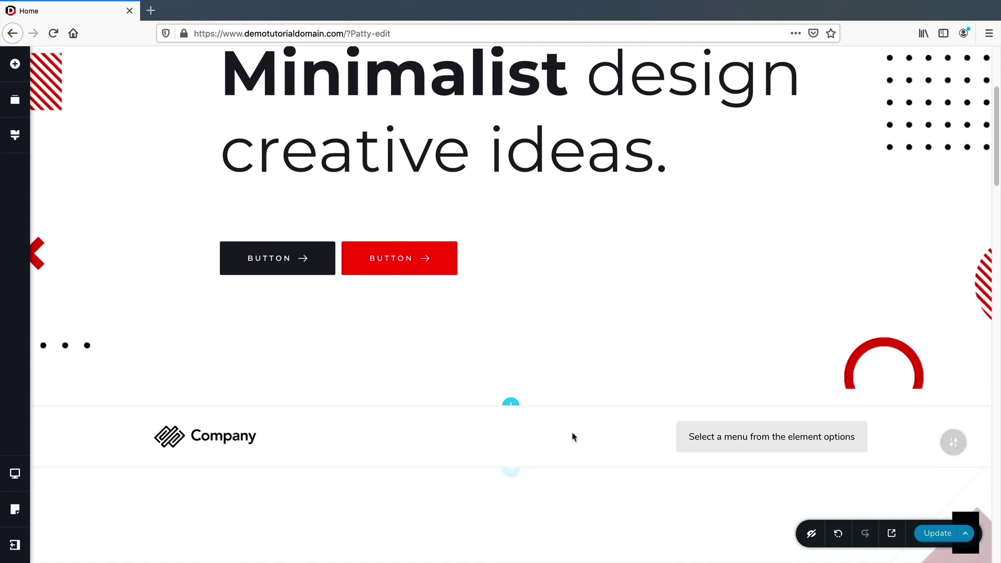
# Step: Move the Company header block to the very top of the page in the block reorder list
pyautogui.click(15, 99)
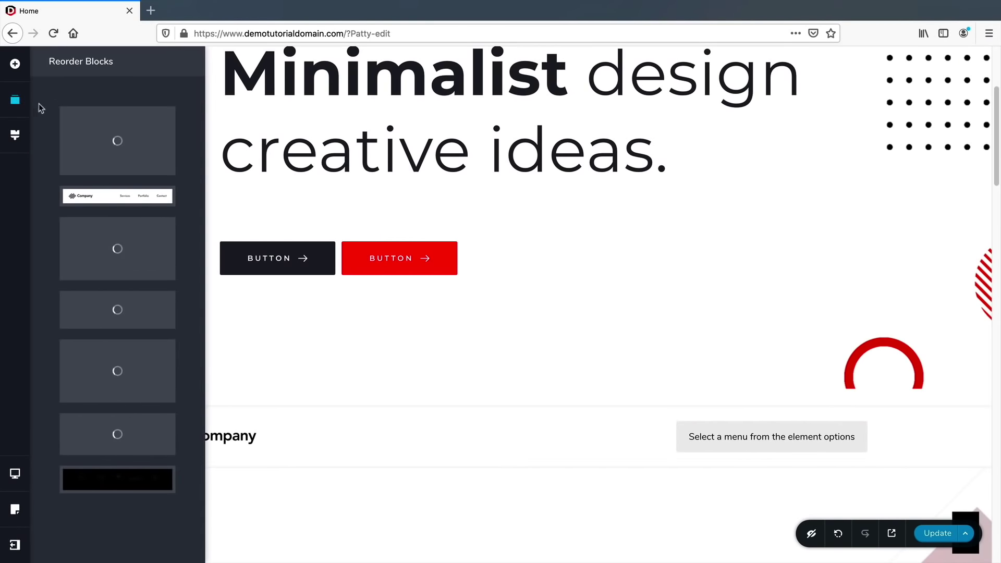
pyautogui.moveTo(117, 197); pyautogui.dragTo(126, 117)
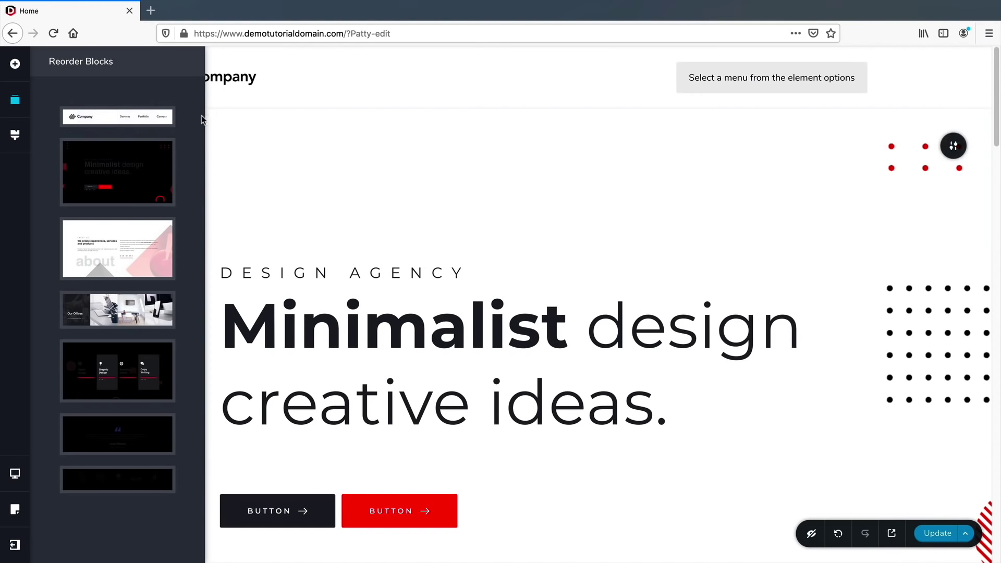
pyautogui.click(254, 83)
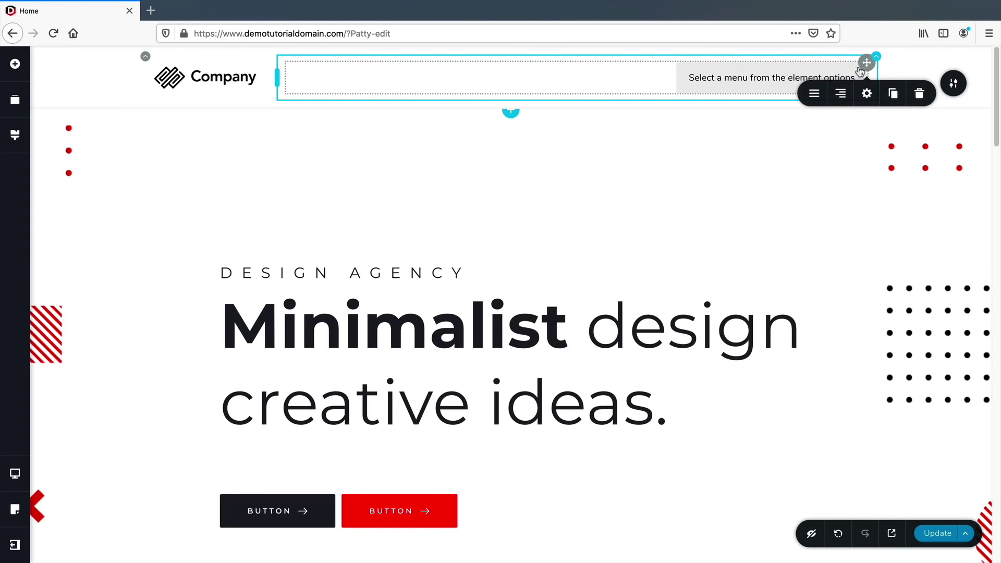
# Step: Assign the 'main' menu to the header's menu element
pyautogui.click(868, 94)
pyautogui.click(814, 94)
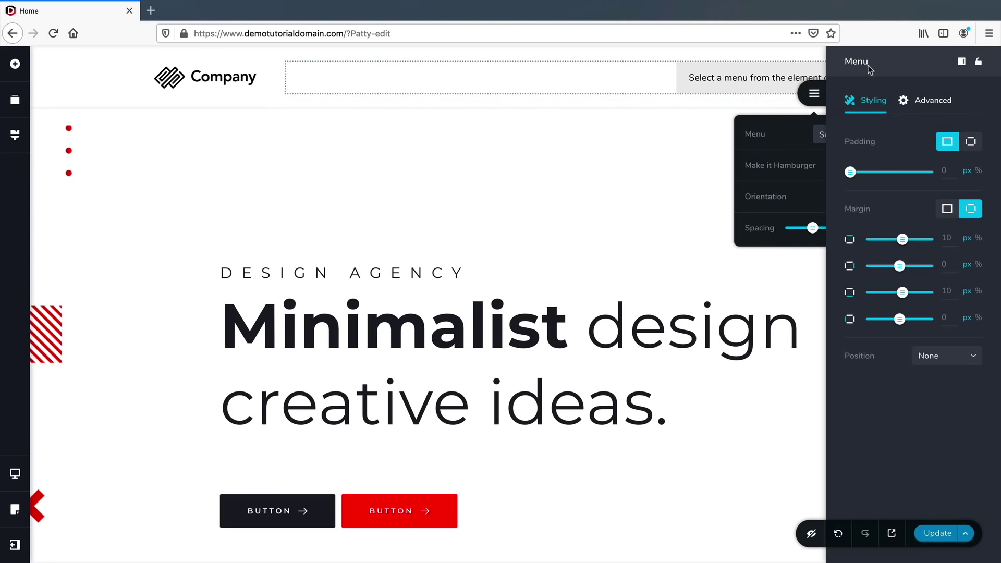
pyautogui.click(718, 116)
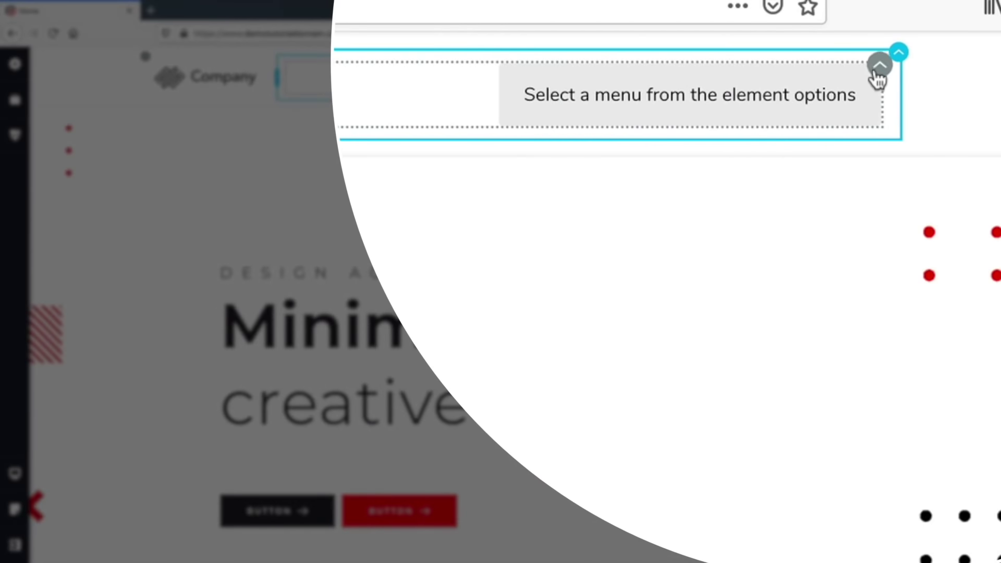
pyautogui.click(809, 116)
pyautogui.click(775, 127)
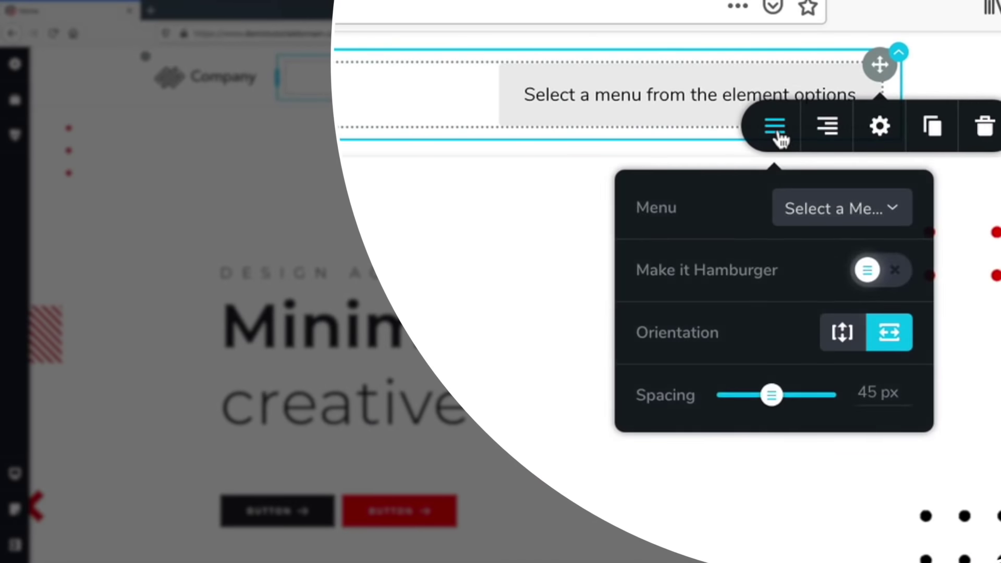
pyautogui.click(818, 221)
pyautogui.click(820, 285)
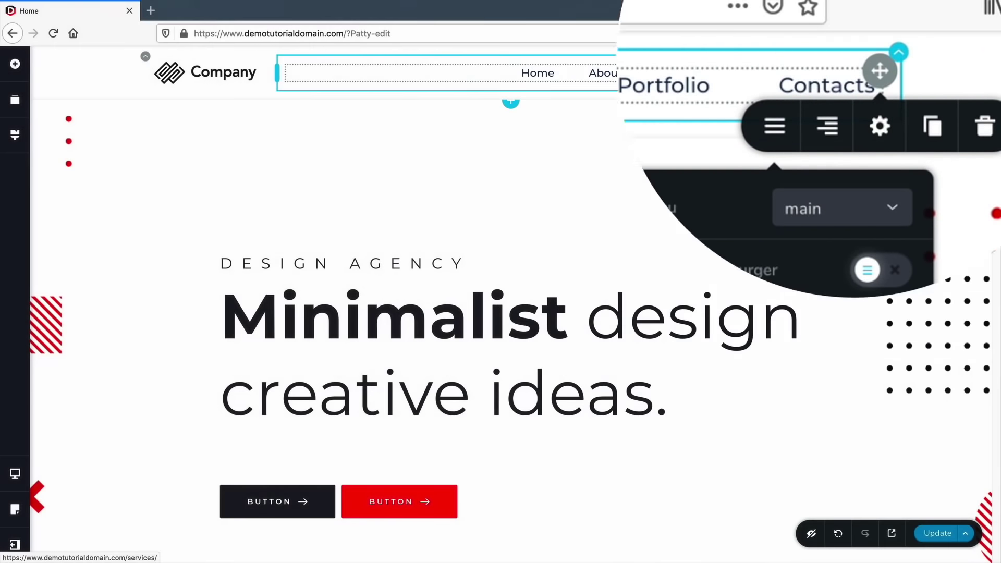
# Step: Turn on Mega Menu for the Contacts menu item
pyautogui.click(671, 75)
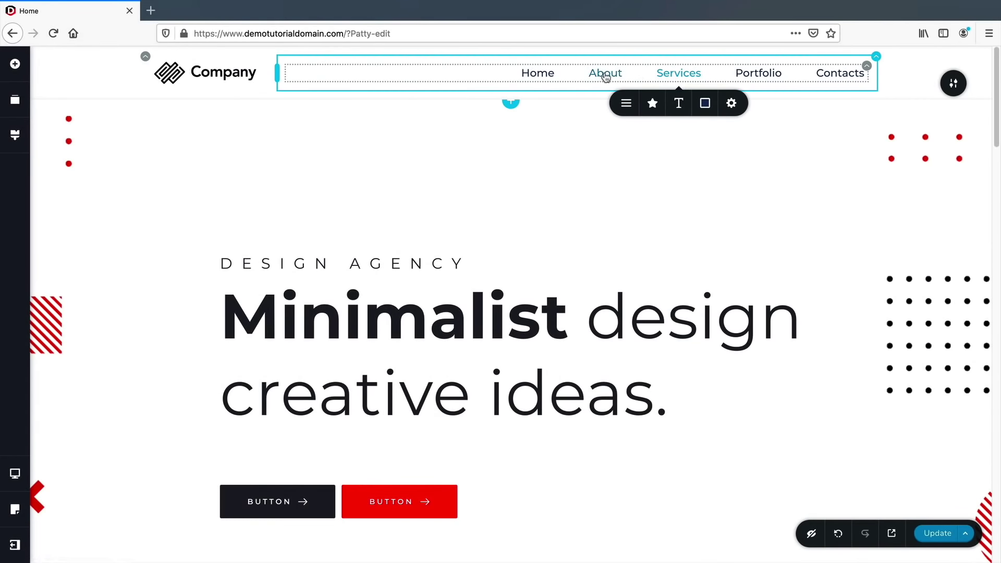
pyautogui.click(866, 67)
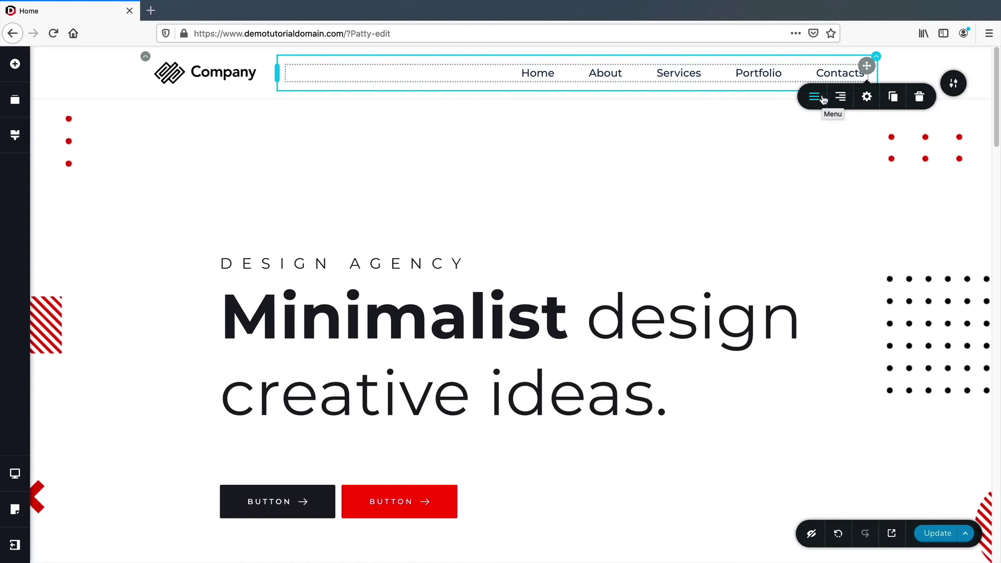
pyautogui.click(845, 108)
pyautogui.click(857, 75)
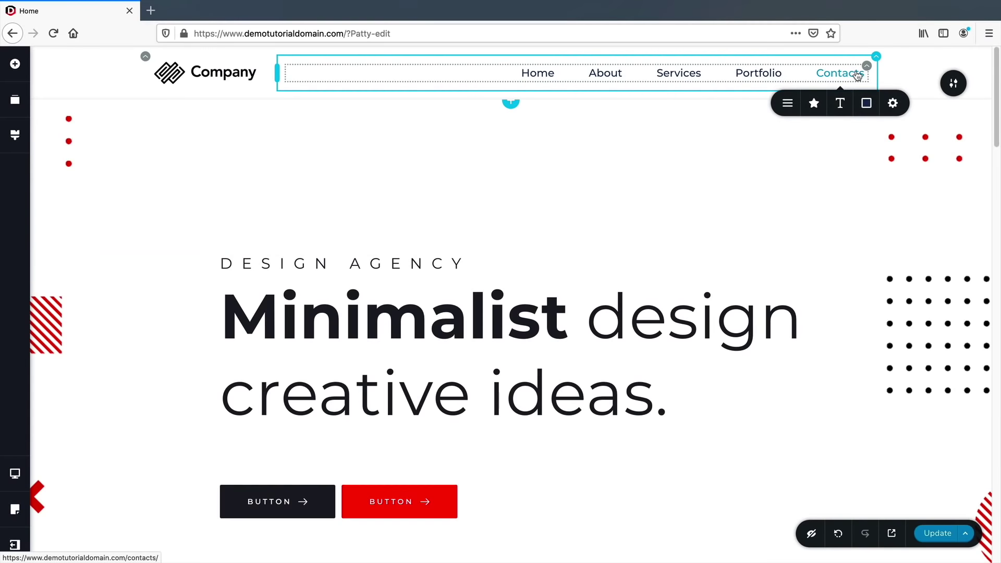
pyautogui.click(786, 103)
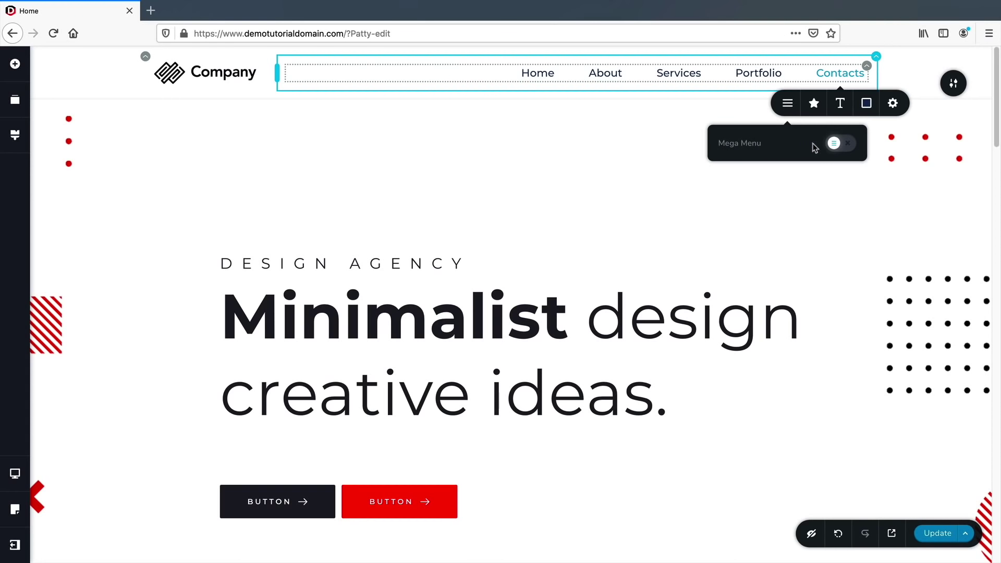
pyautogui.click(835, 143)
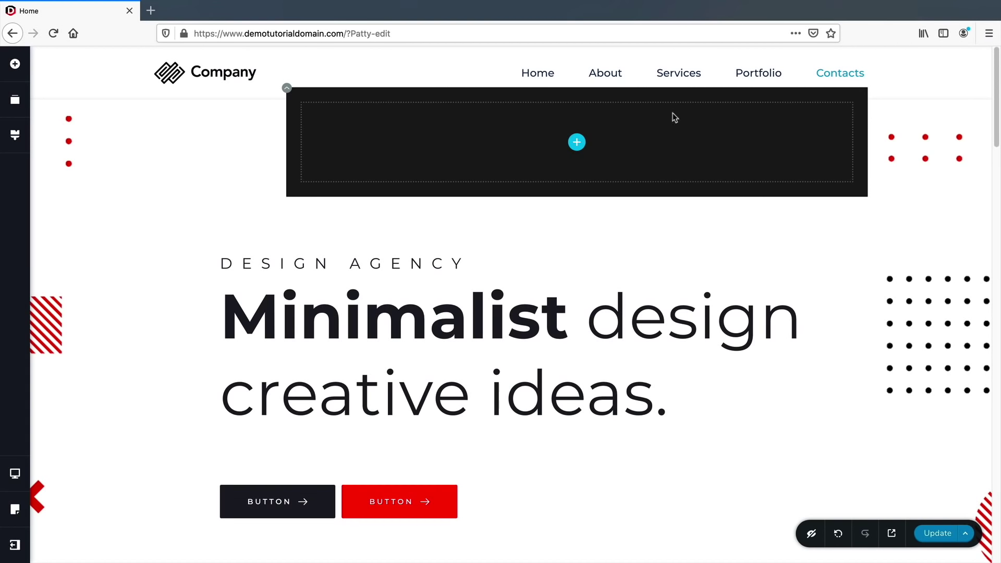
# Step: Add a two-column row to the mega menu with an image on the left and a left-aligned paragraph and button on the right
pyautogui.click(576, 142)
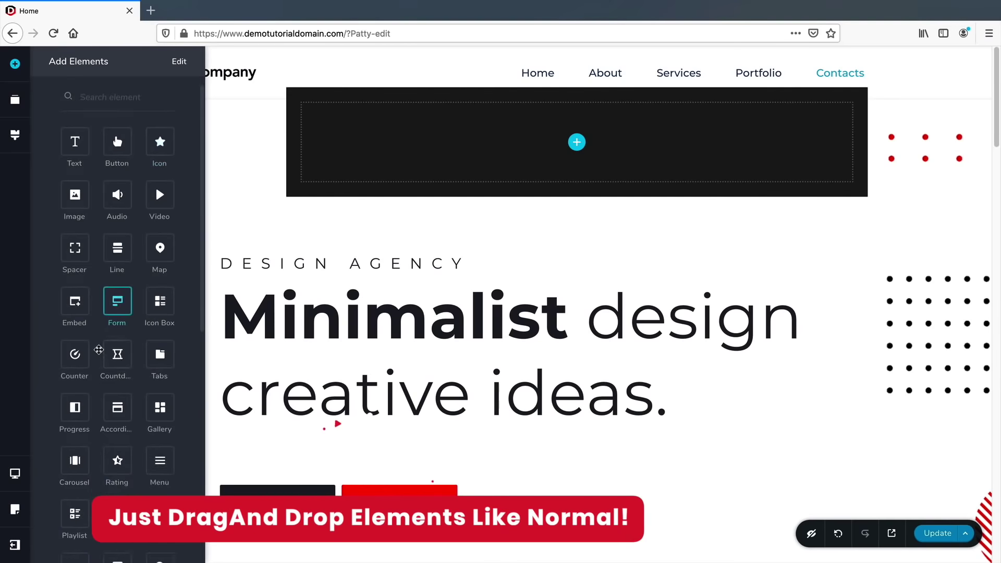
pyautogui.scroll(-6, 114, 300)
pyautogui.moveTo(77, 363); pyautogui.dragTo(582, 146)
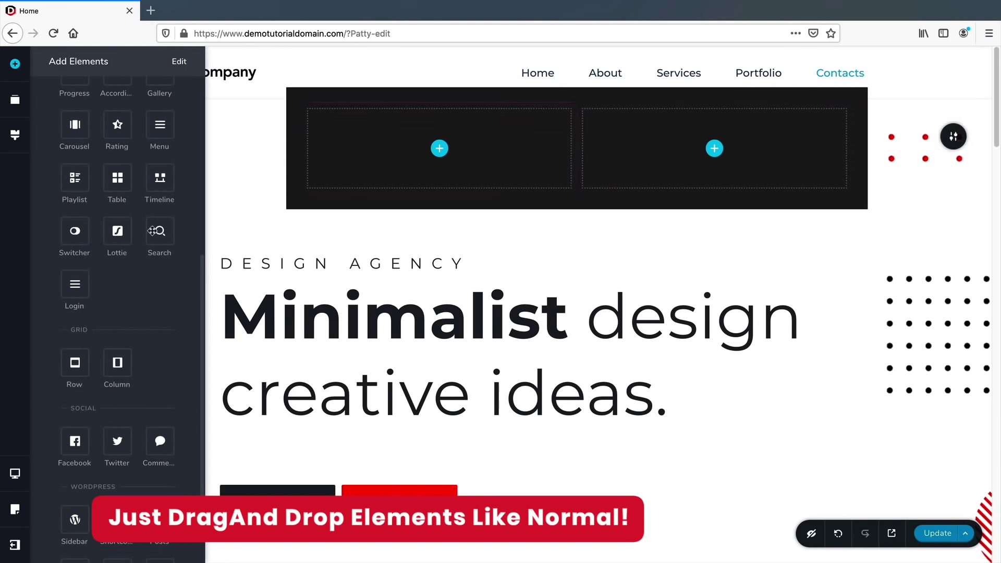
pyautogui.scroll(6, 117, 264)
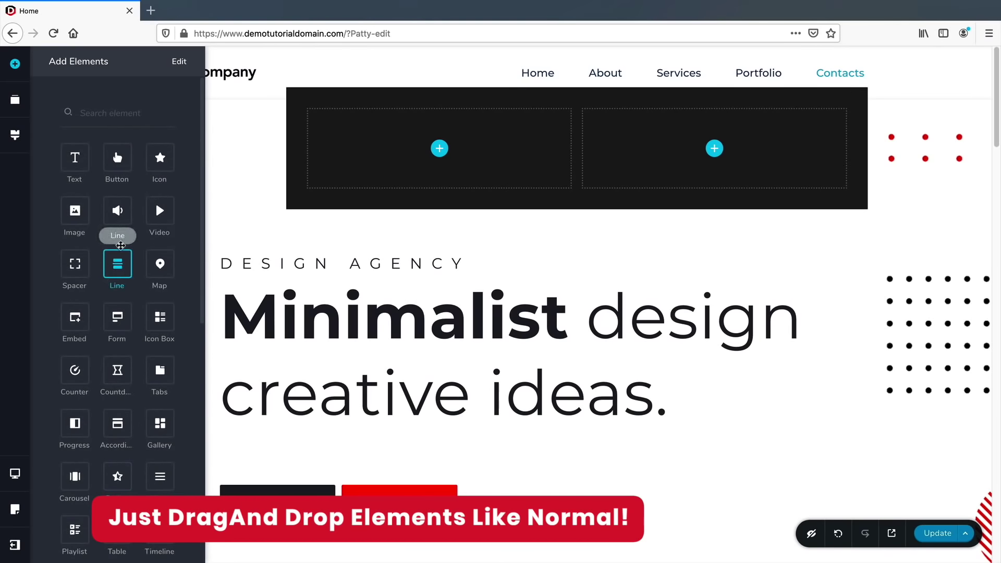
pyautogui.moveTo(77, 210); pyautogui.dragTo(439, 149)
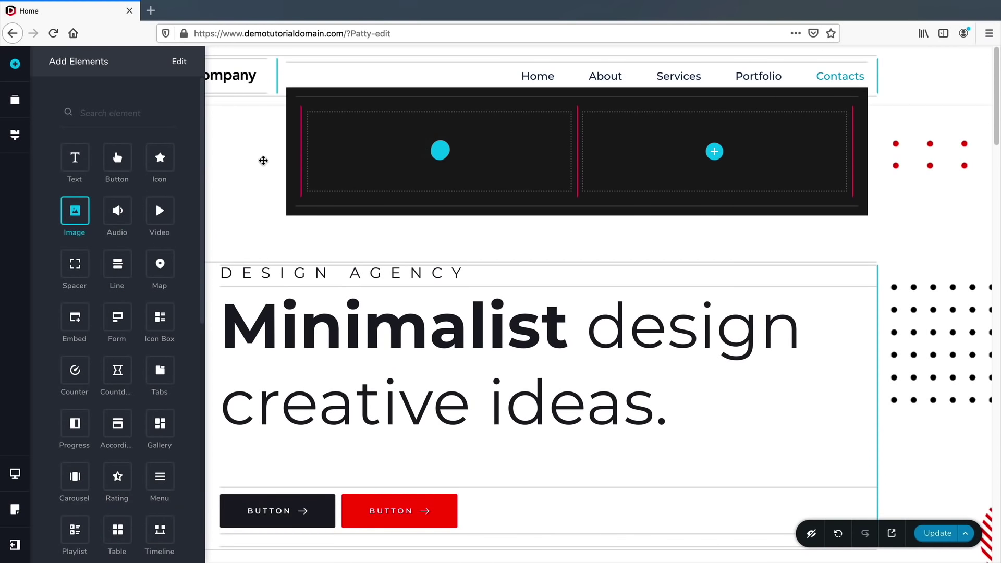
pyautogui.moveTo(75, 157); pyautogui.dragTo(661, 212)
pyautogui.moveTo(117, 157); pyautogui.dragTo(649, 198)
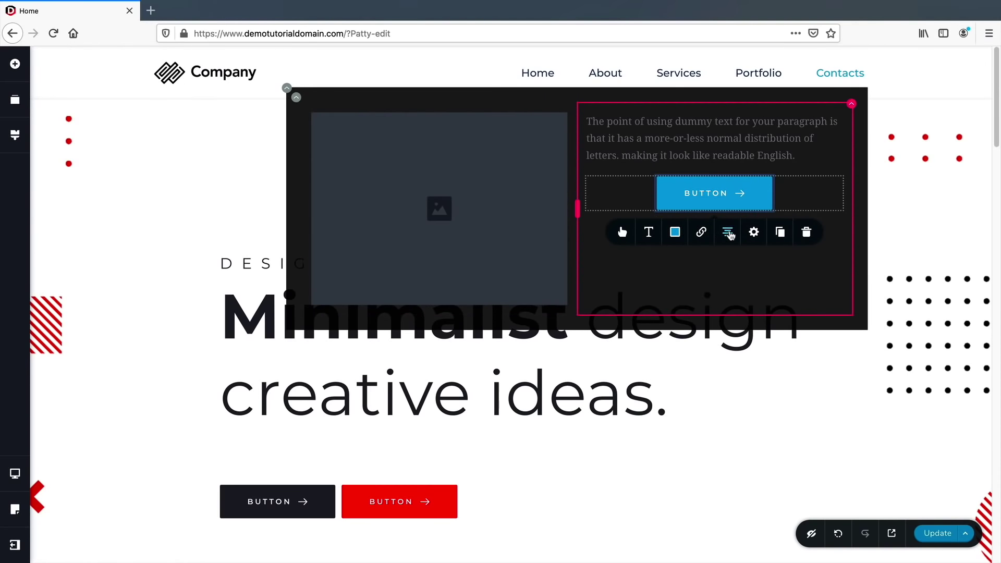
pyautogui.click(727, 232)
pyautogui.click(727, 232)
# Step: Set the left image element to the laptop picture from the Media Library
pyautogui.click(454, 187)
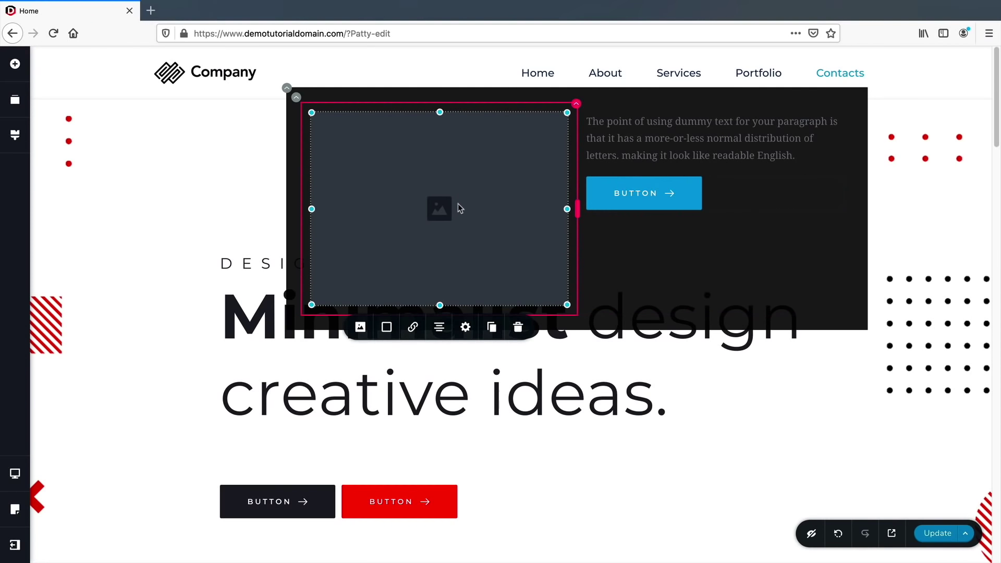
pyautogui.click(360, 327)
pyautogui.click(380, 403)
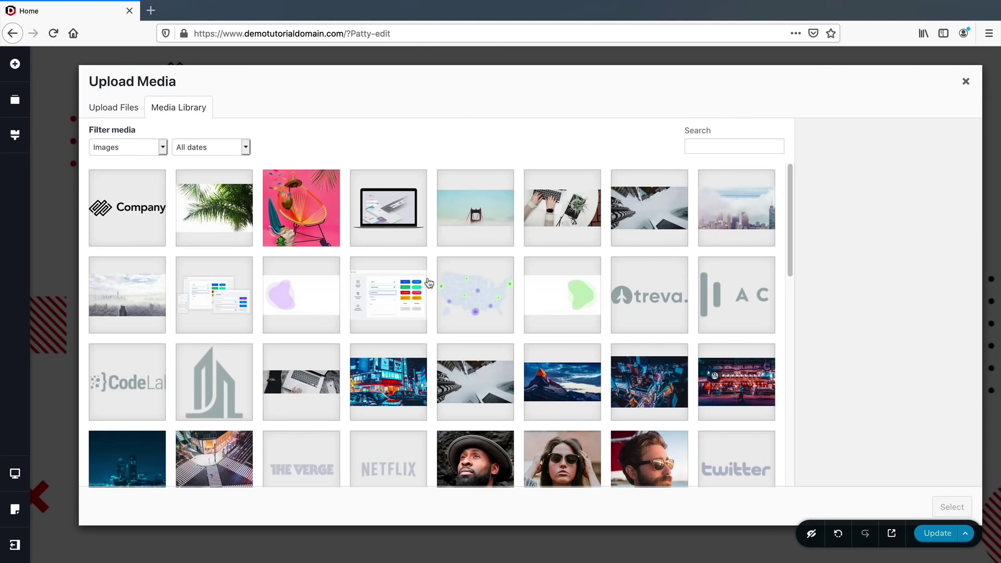
pyautogui.click(389, 208)
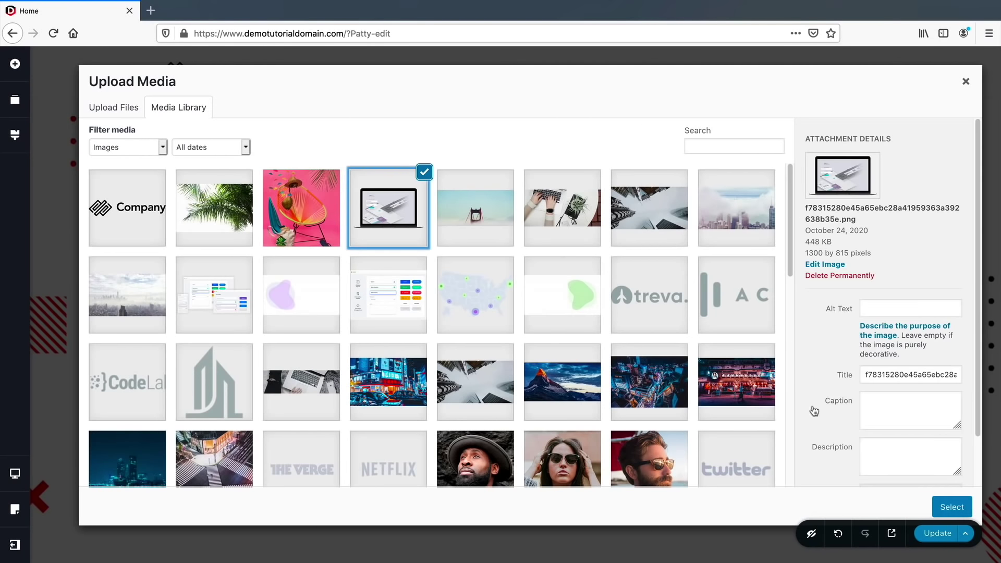
pyautogui.click(951, 507)
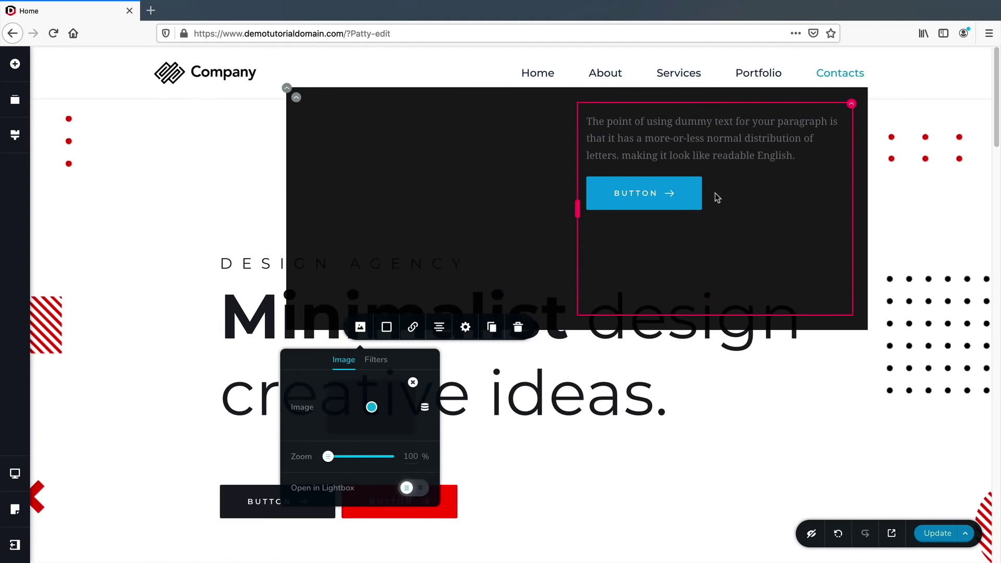
# Step: Make the mega menu paragraph text white and duplicate the paragraph below itself
pyautogui.click(661, 156)
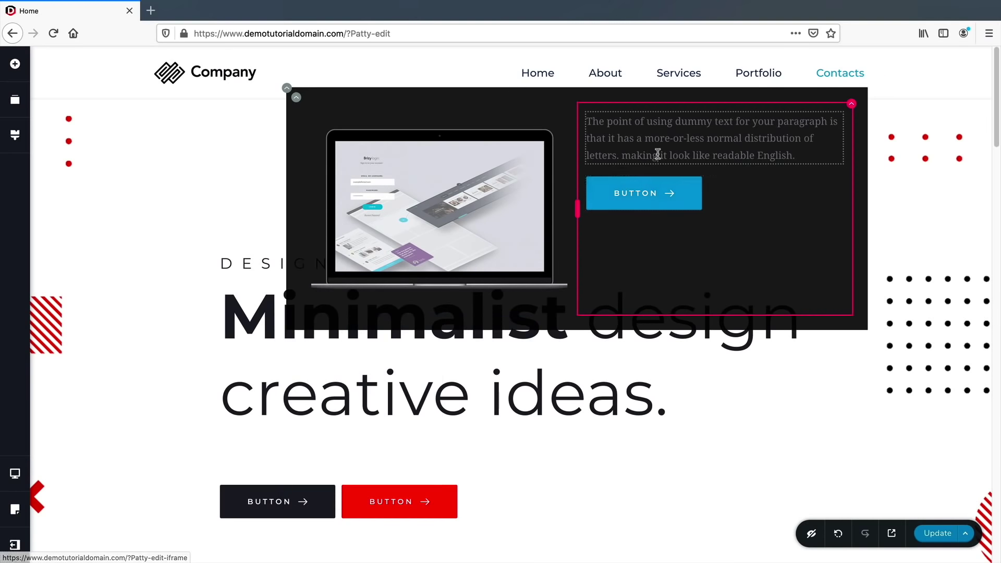
pyautogui.tripleClick(685, 154)
pyautogui.click(630, 189)
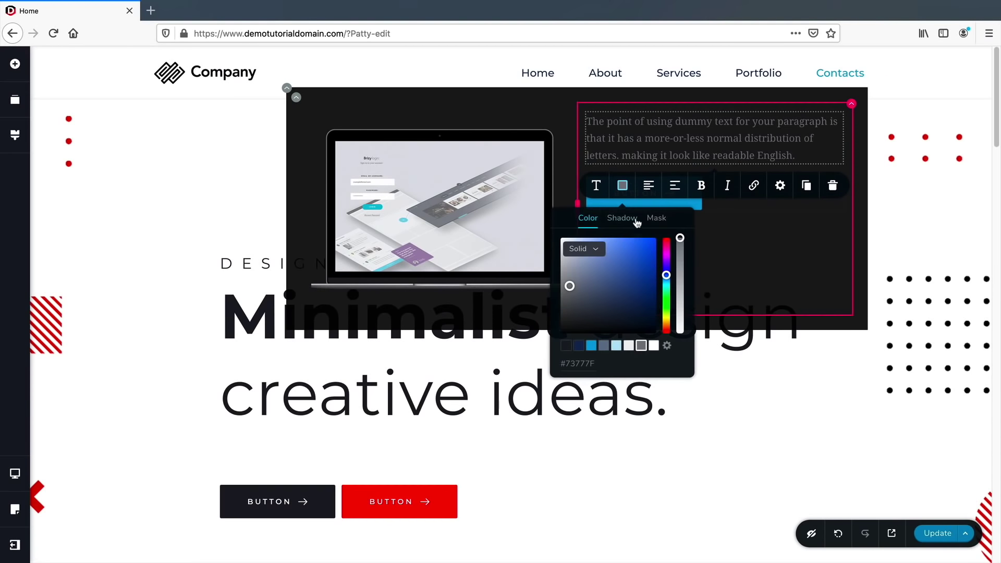
pyautogui.click(653, 346)
pyautogui.rightClick(707, 151)
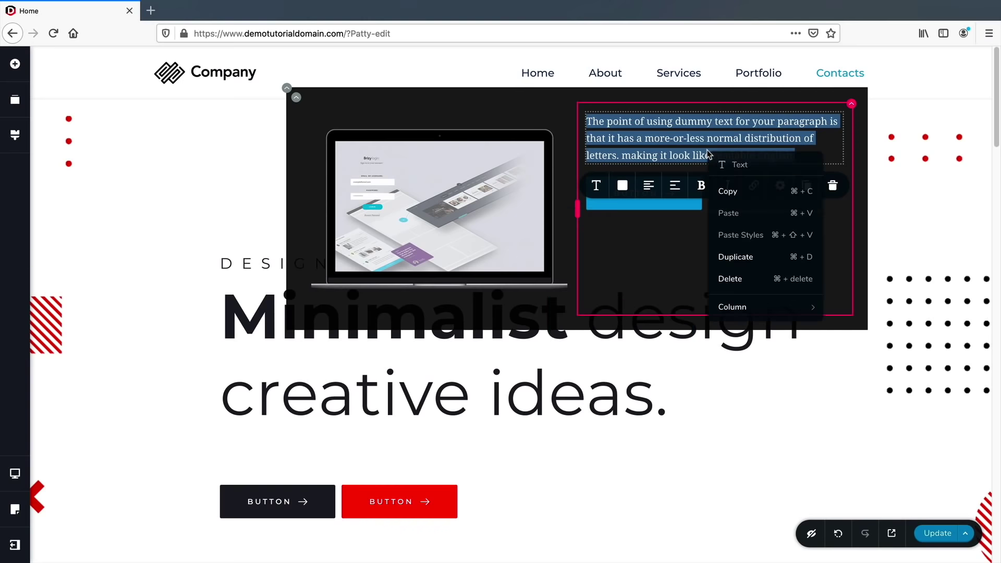
pyautogui.click(707, 150)
pyautogui.rightClick(718, 158)
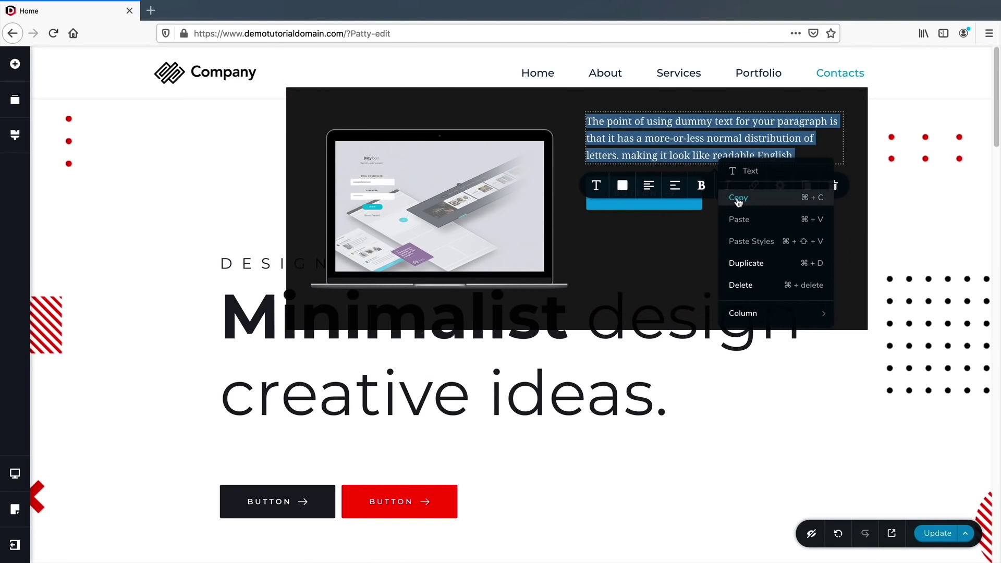
pyautogui.click(748, 262)
pyautogui.click(724, 205)
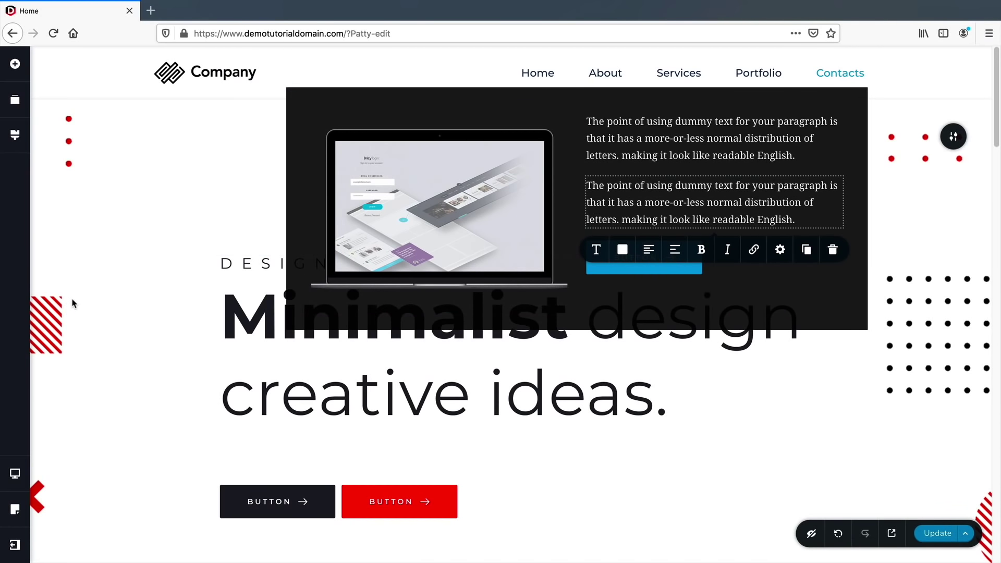
pyautogui.click(649, 151)
# Step: Link the button to an external website URL opening in a new tab, then Update the page
pyautogui.click(680, 265)
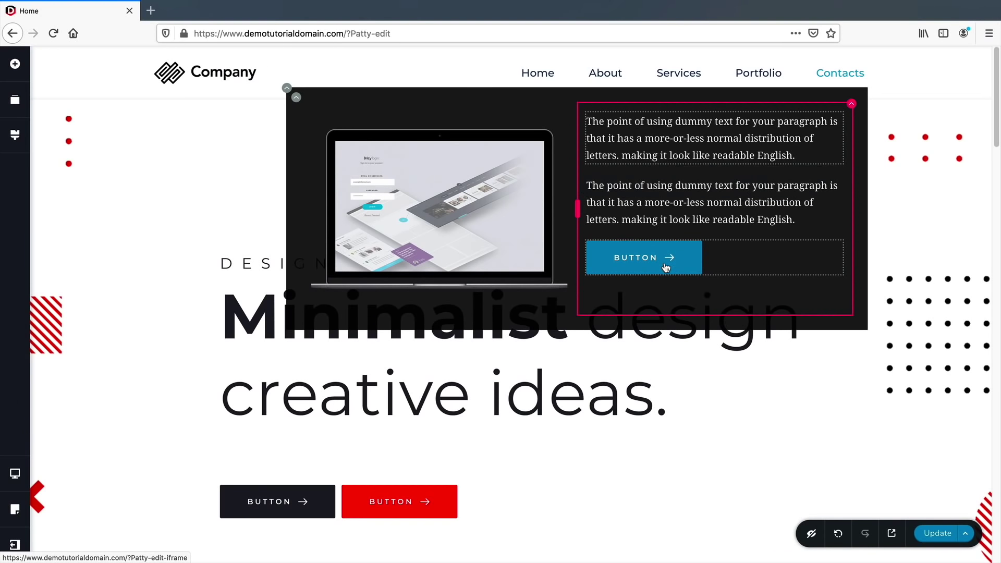
pyautogui.click(630, 298)
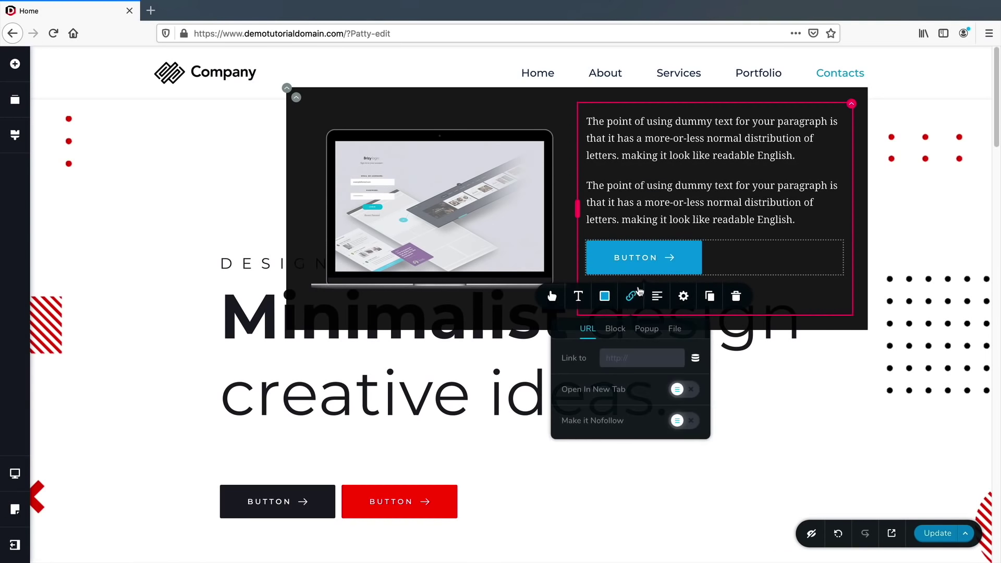
pyautogui.write('www.darrelwilson.com')
pyautogui.click(676, 391)
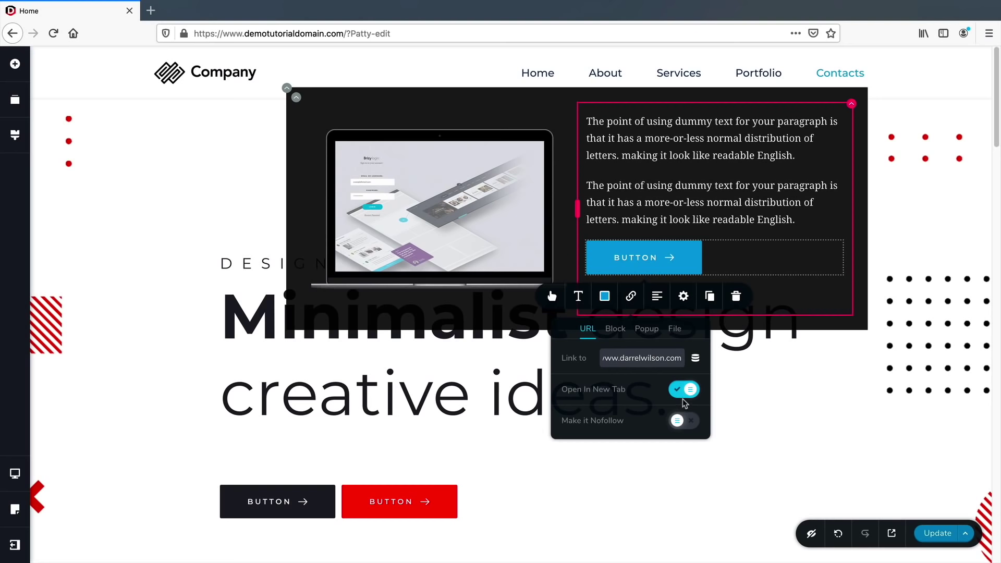
pyautogui.click(935, 534)
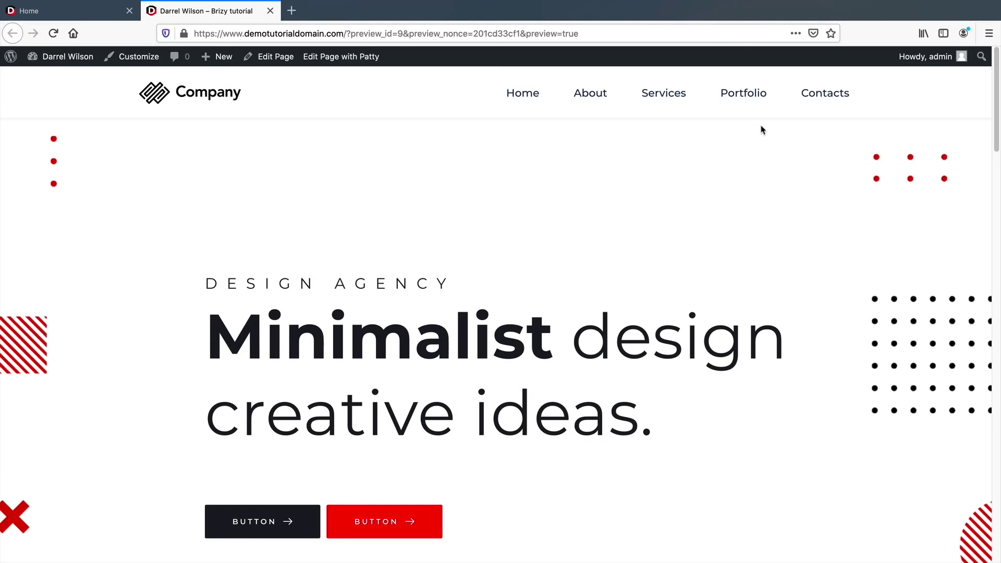
# Step: In the page preview, show the mega menu dropdown under the Services menu item
pyautogui.moveTo(663, 97)
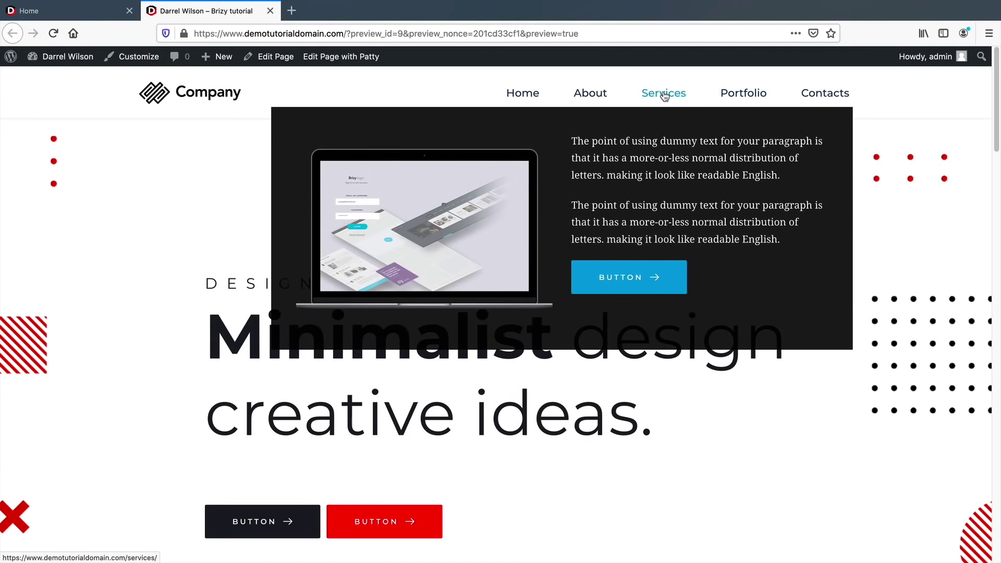
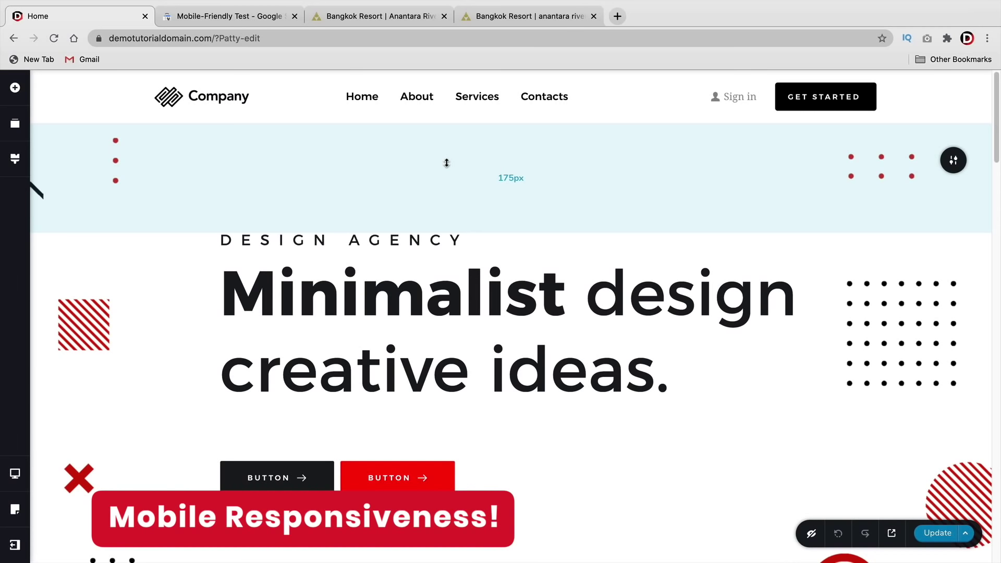
# Step: View the 'Page is mobile friendly' result for demotutorialdomain.com, then bring up the Anantara resort page
pyautogui.click(258, 16)
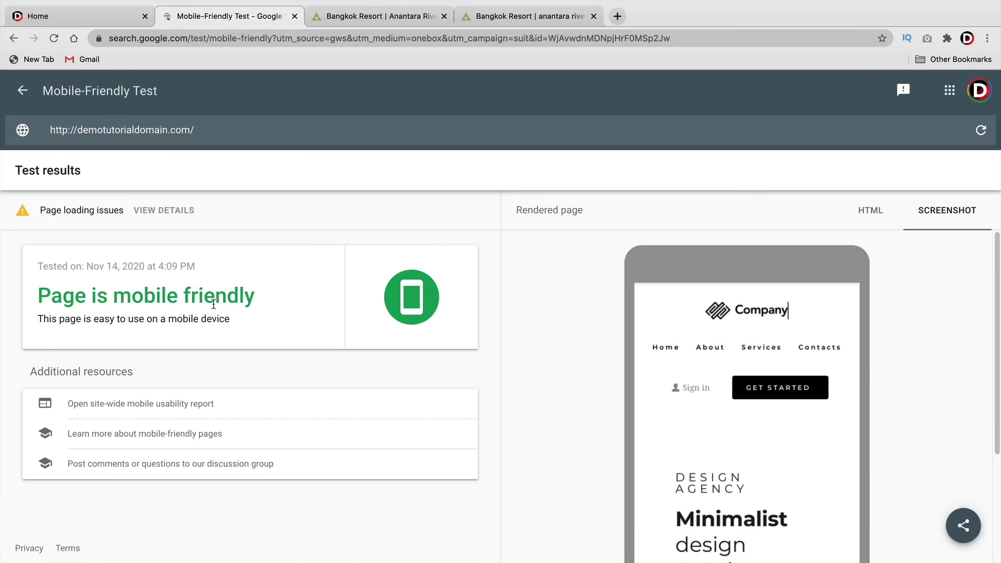
pyautogui.click(351, 20)
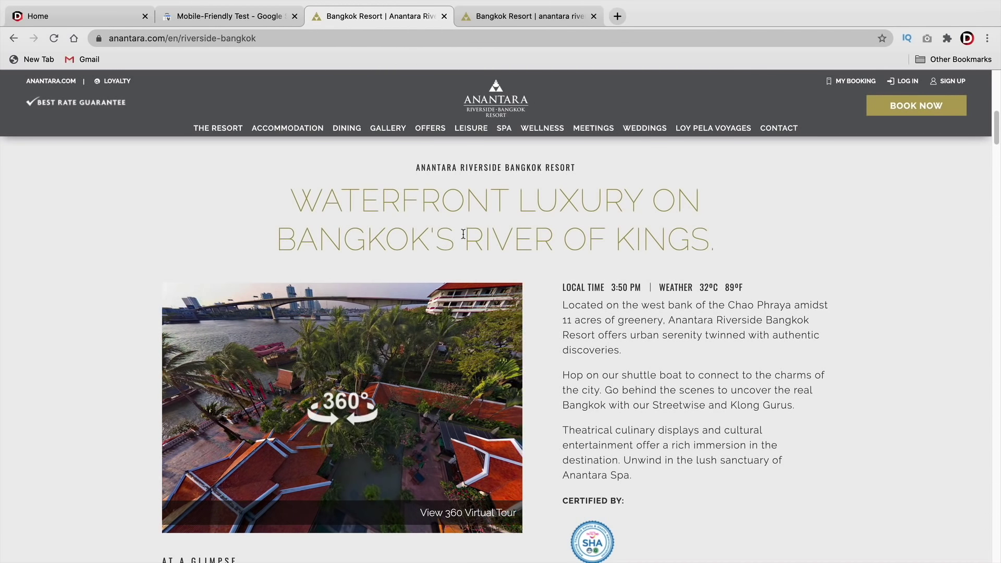
# Step: Browse the Anantara Riverside Bangkok page and its virtual tour, then return to the Home editor
pyautogui.scroll(-3, 464, 239)
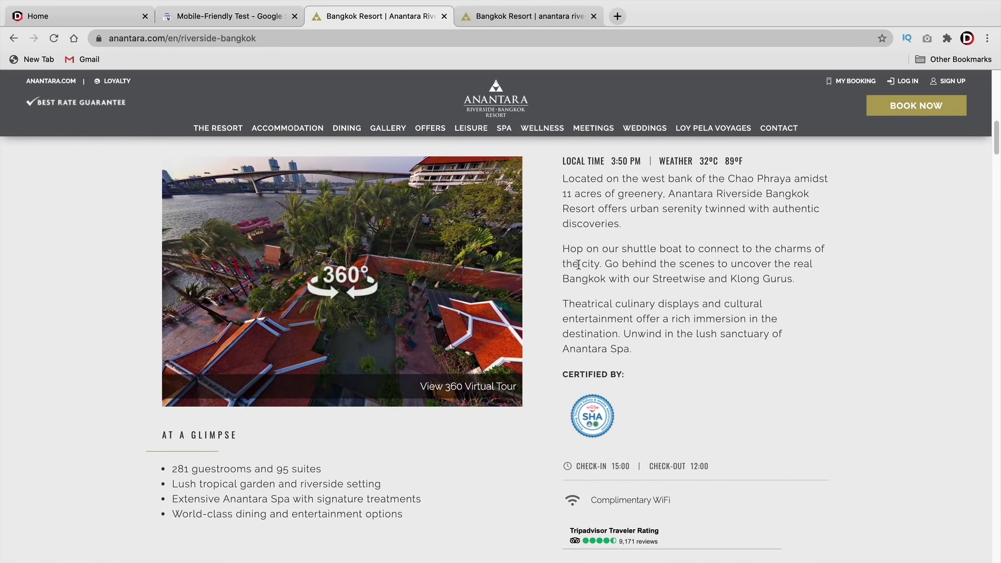
pyautogui.scroll(4, 584, 266)
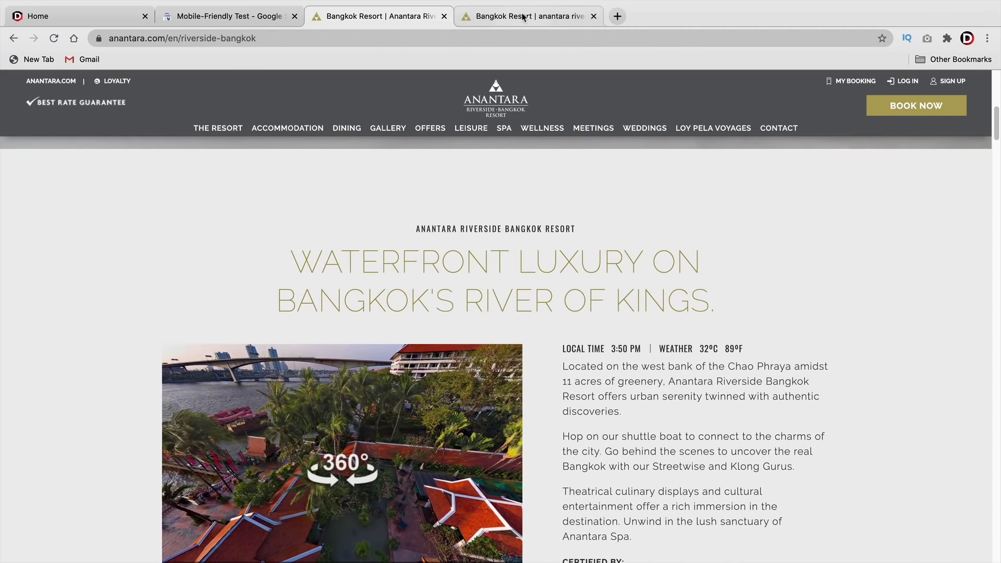
pyautogui.click(523, 20)
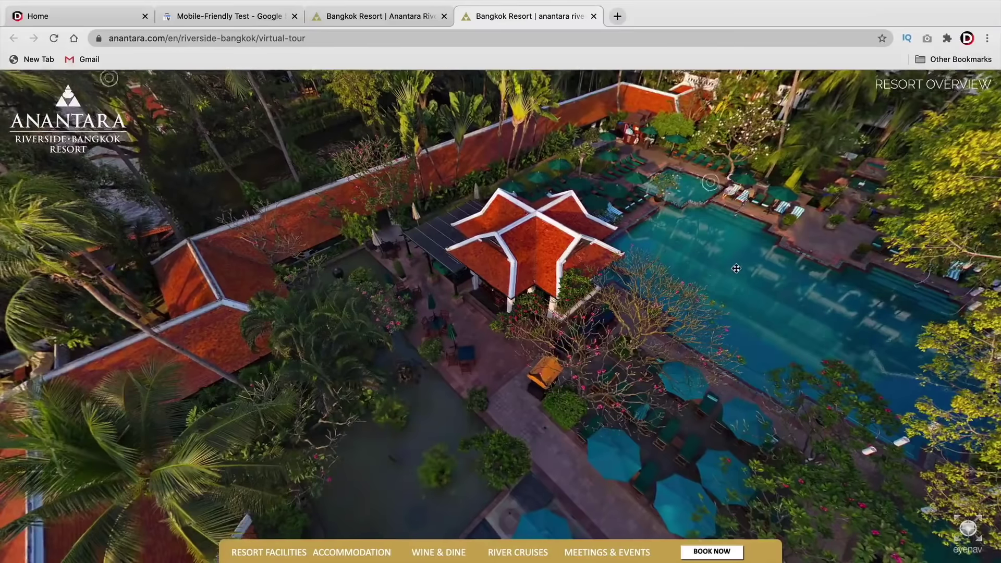
pyautogui.click(68, 17)
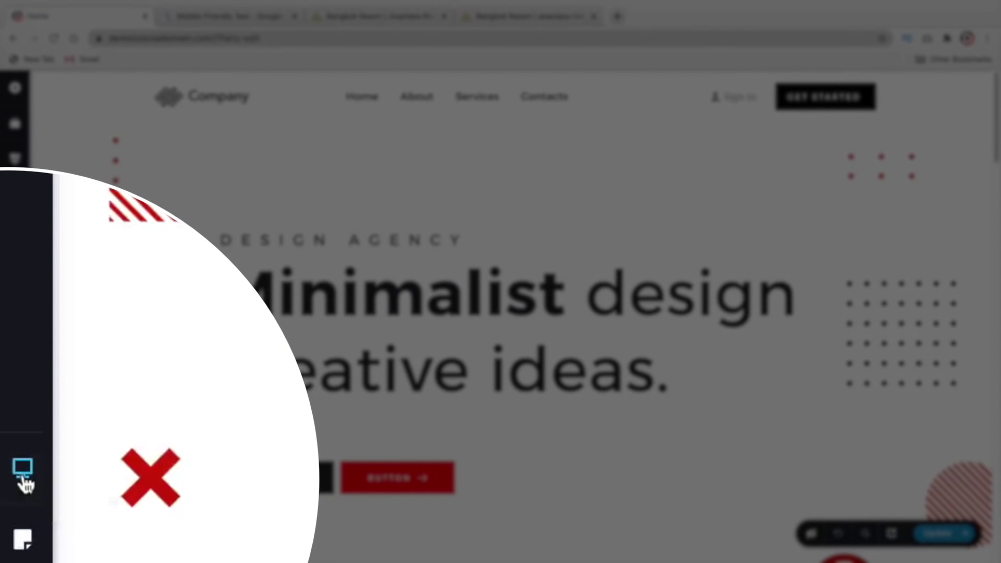
# Step: Switch the Brizy editor preview to Tablet width
pyautogui.click(23, 471)
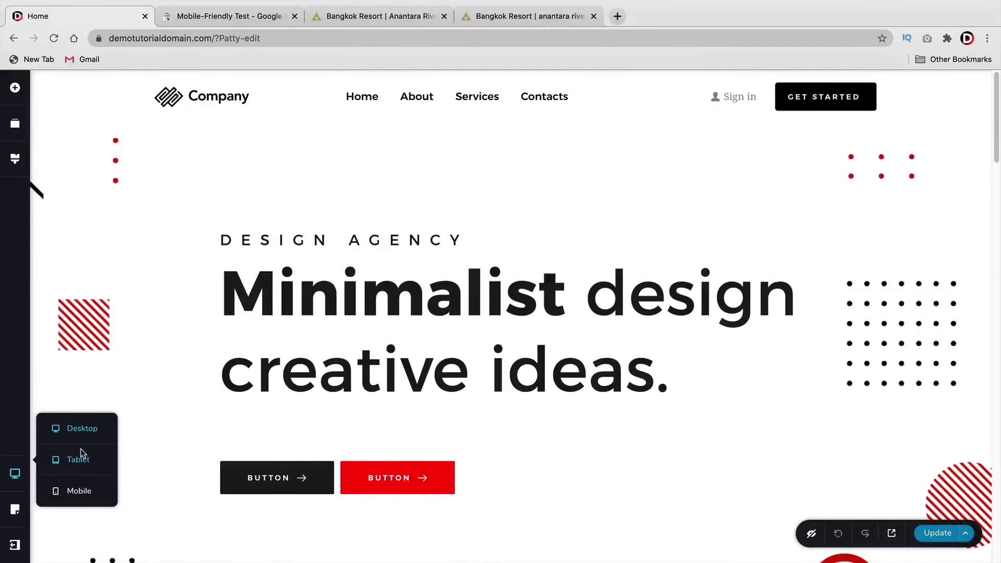
pyautogui.click(81, 459)
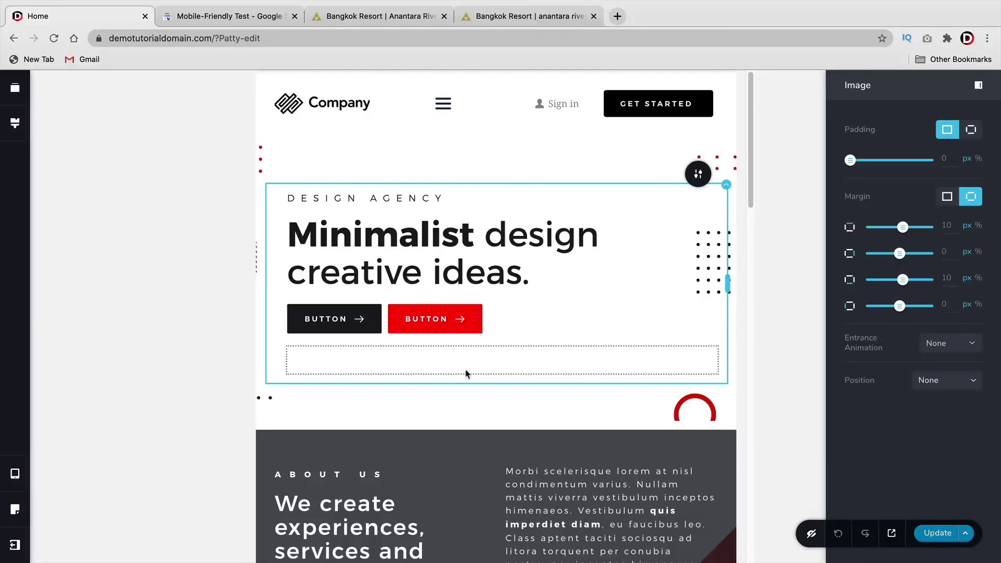
# Step: Center the Minimalist design heading and DESIGN AGENCY tagline for tablet
pyautogui.click(509, 242)
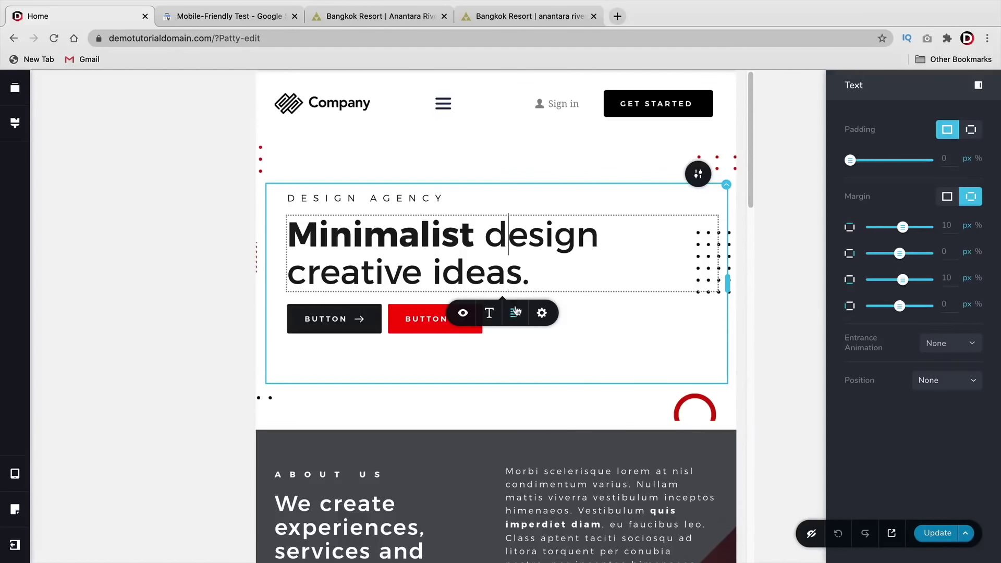
pyautogui.click(516, 314)
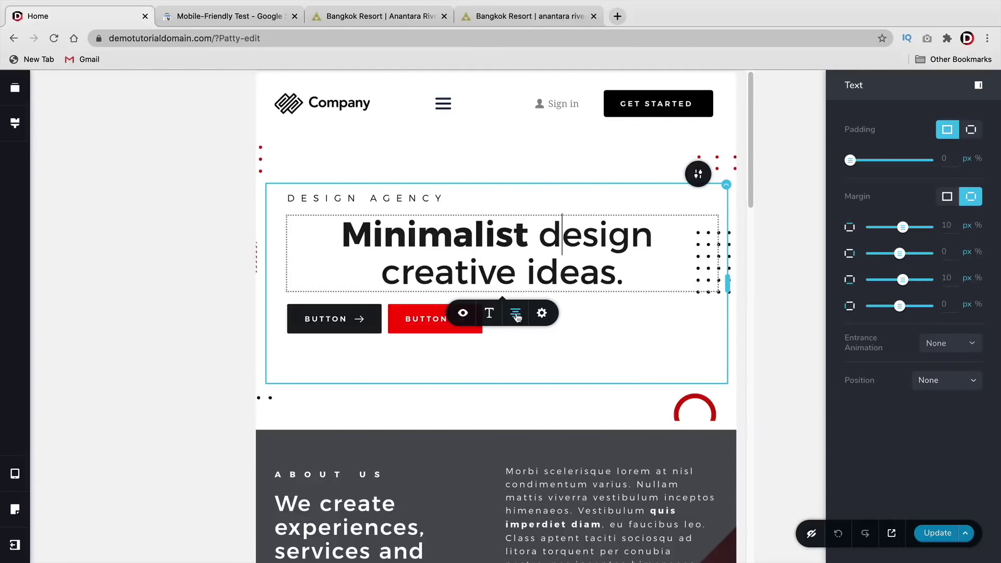
pyautogui.click(425, 199)
pyautogui.click(515, 224)
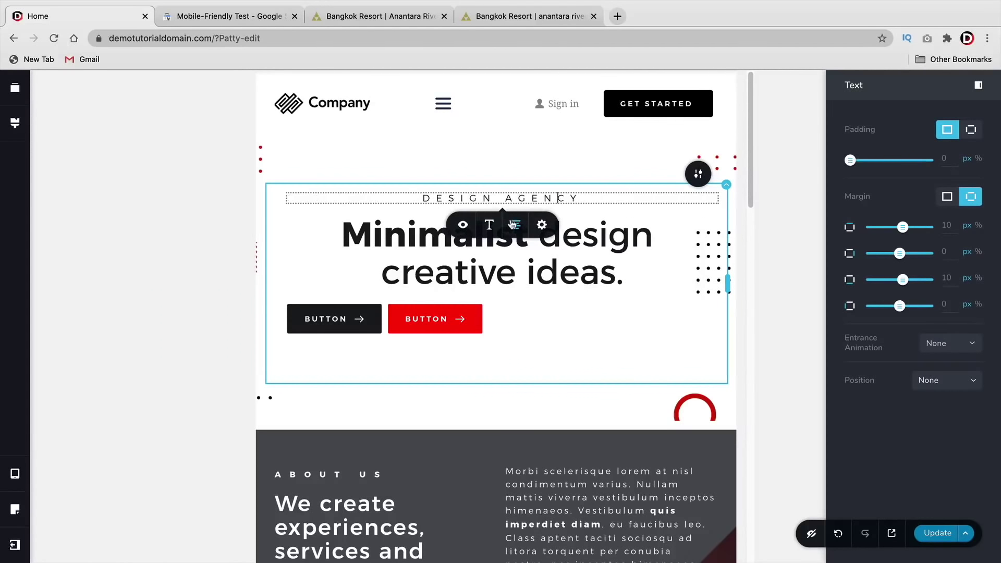
pyautogui.click(519, 322)
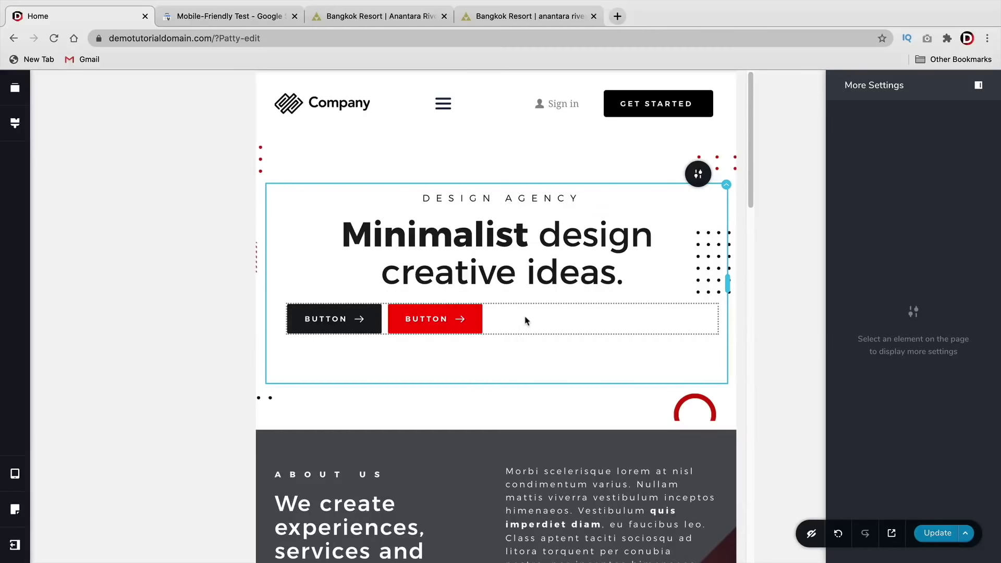
# Step: Center the two hero buttons and reduce the hero's bottom padding to 17px
pyautogui.rightClick(464, 311)
pyautogui.click(517, 300)
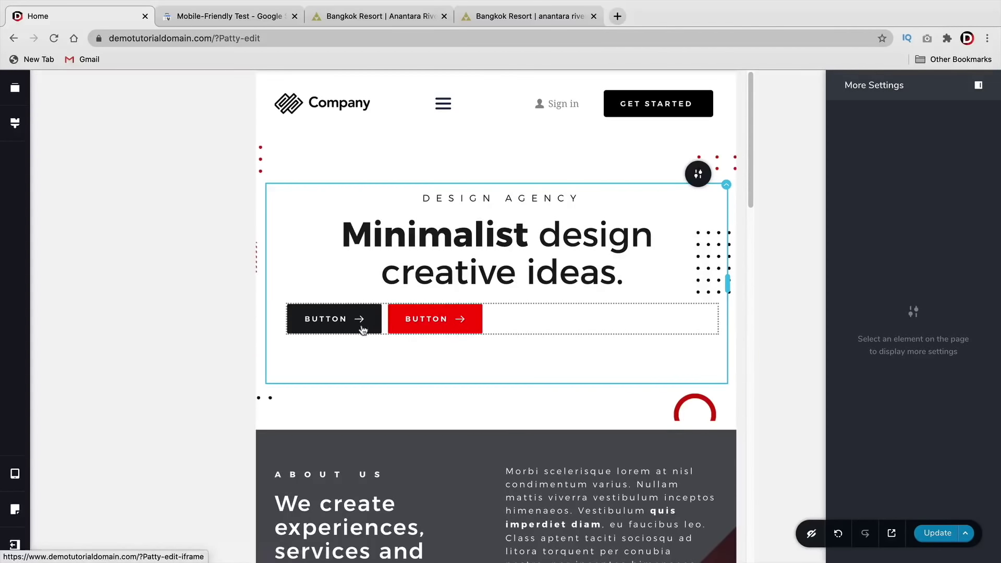
pyautogui.click(293, 318)
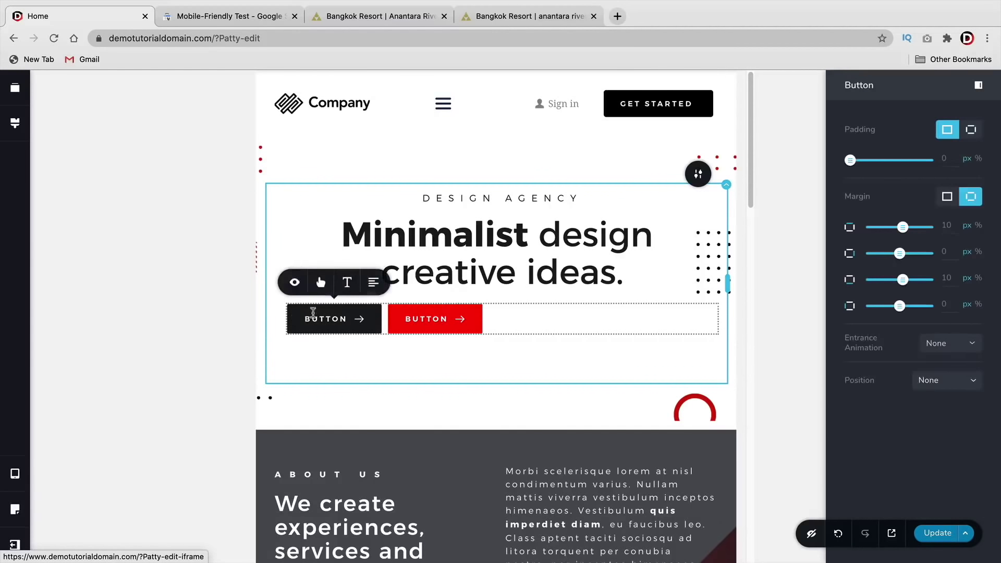
pyautogui.click(373, 282)
pyautogui.click(458, 382)
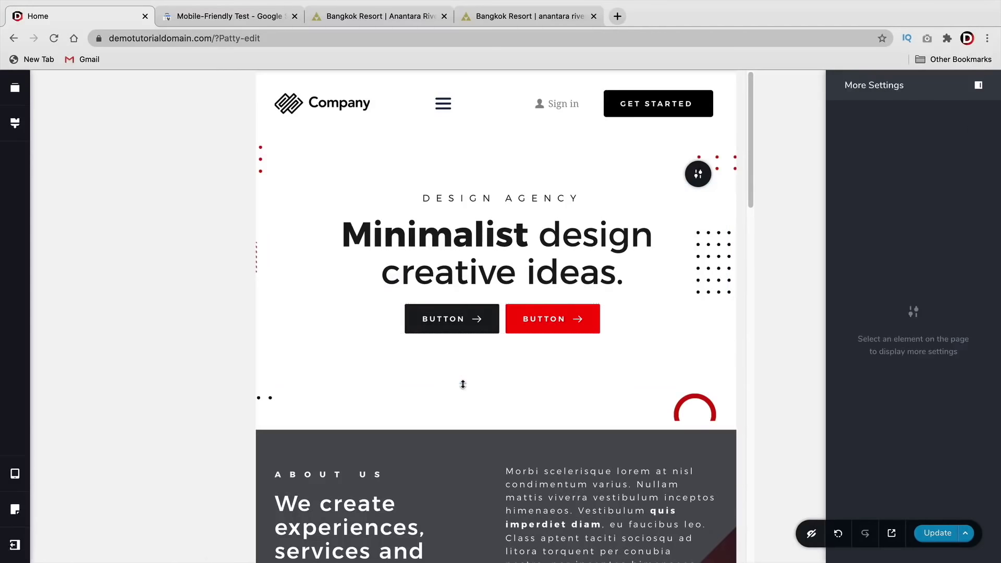
pyautogui.moveTo(490, 409)
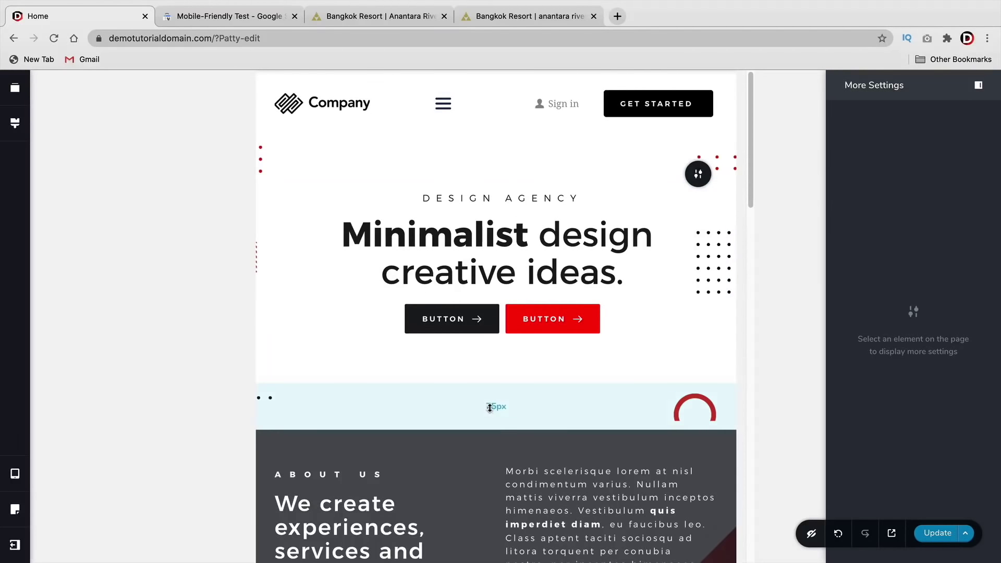
pyautogui.moveTo(490, 406); pyautogui.dragTo(492, 369)
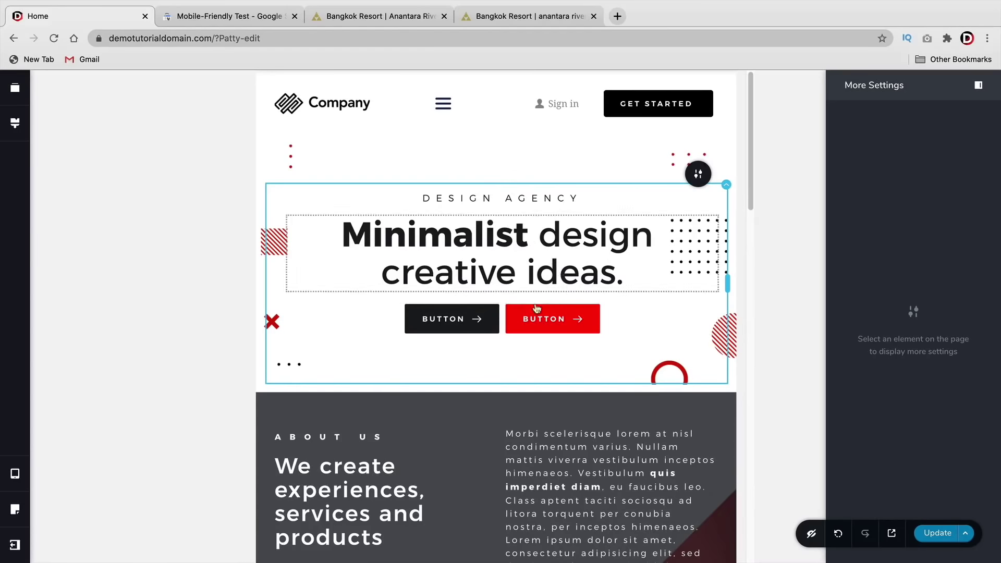
# Step: Reduce the About Us body paragraph and the Praesent paragraph to font size 13
pyautogui.scroll(-2, 569, 285)
pyautogui.scroll(-5, 568, 284)
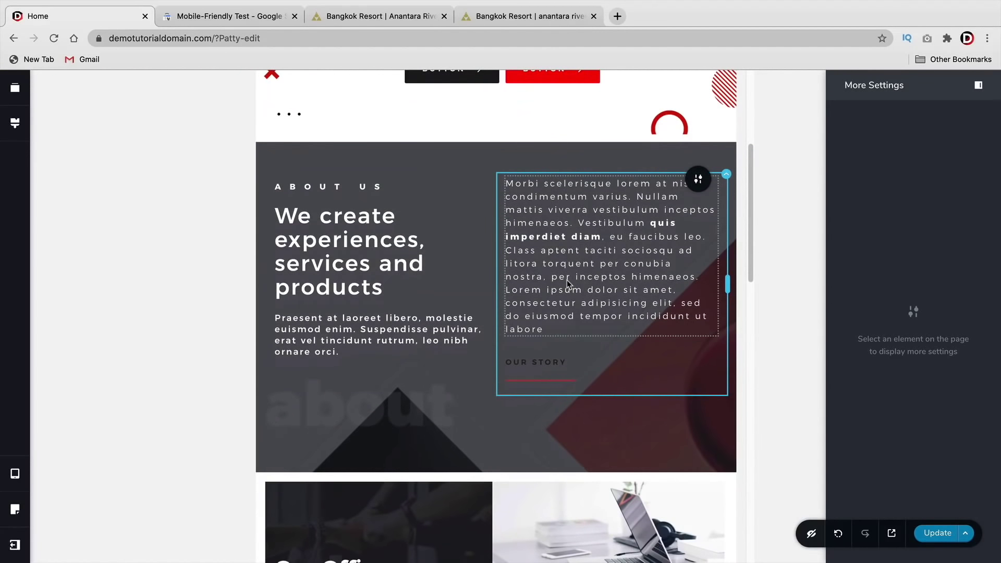
pyautogui.click(567, 280)
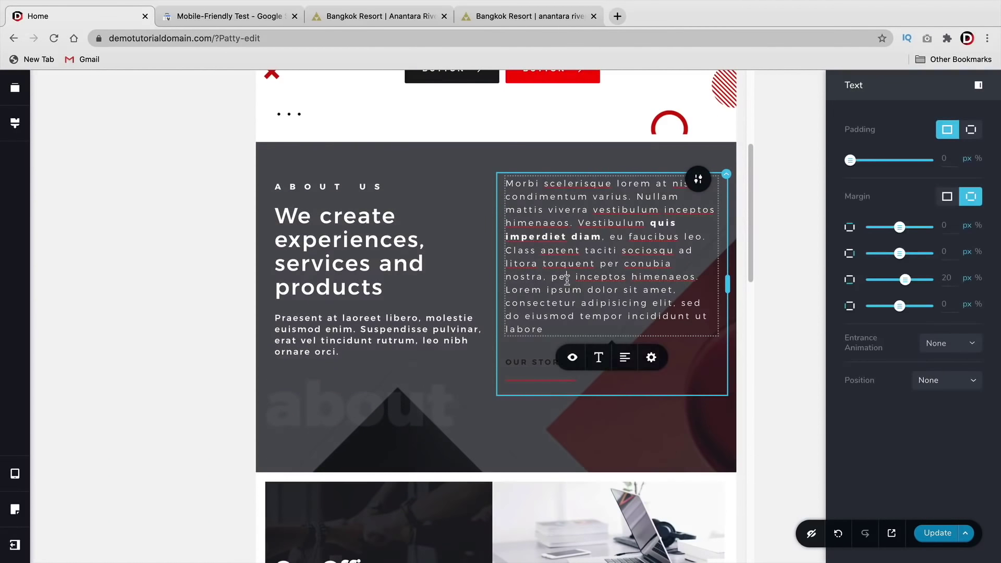
pyautogui.tripleClick(590, 305)
pyautogui.click(573, 325)
pyautogui.moveTo(546, 324); pyautogui.dragTo(514, 225)
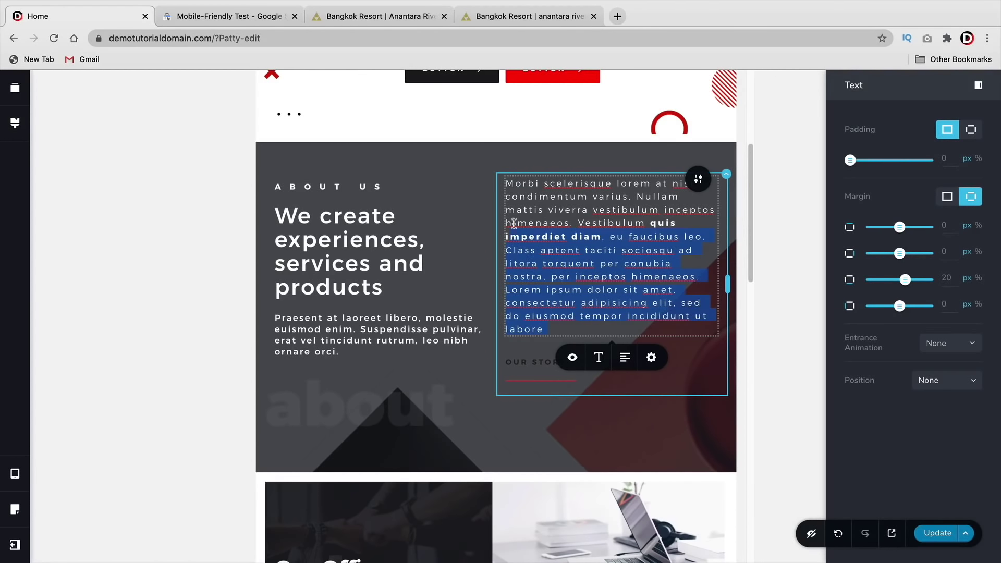
pyautogui.click(597, 358)
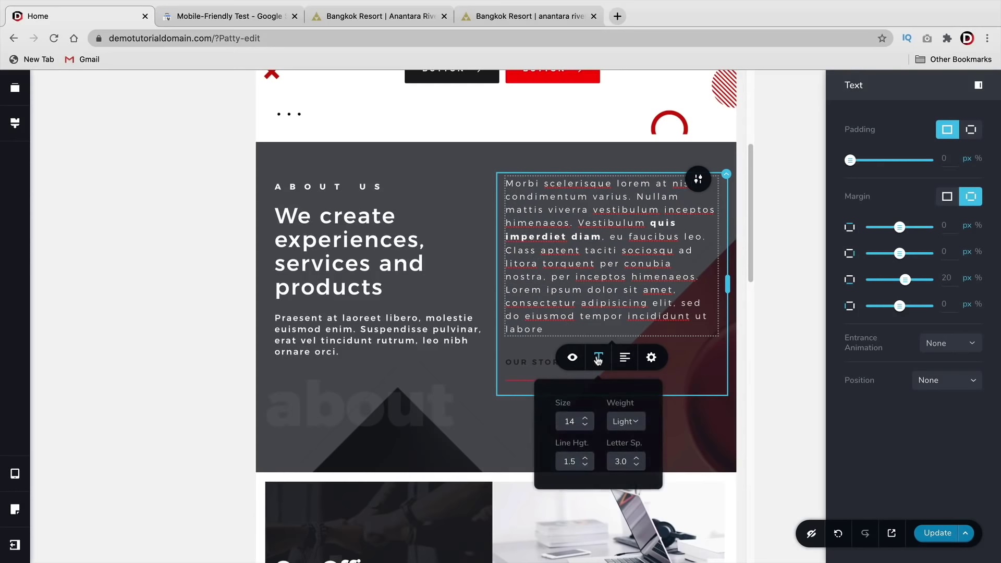
pyautogui.click(586, 426)
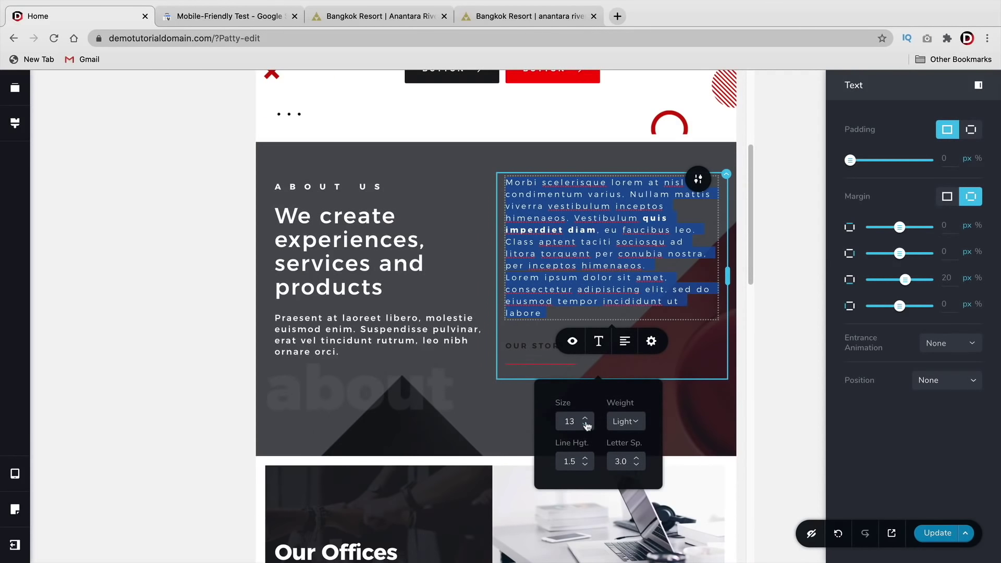
pyautogui.click(412, 336)
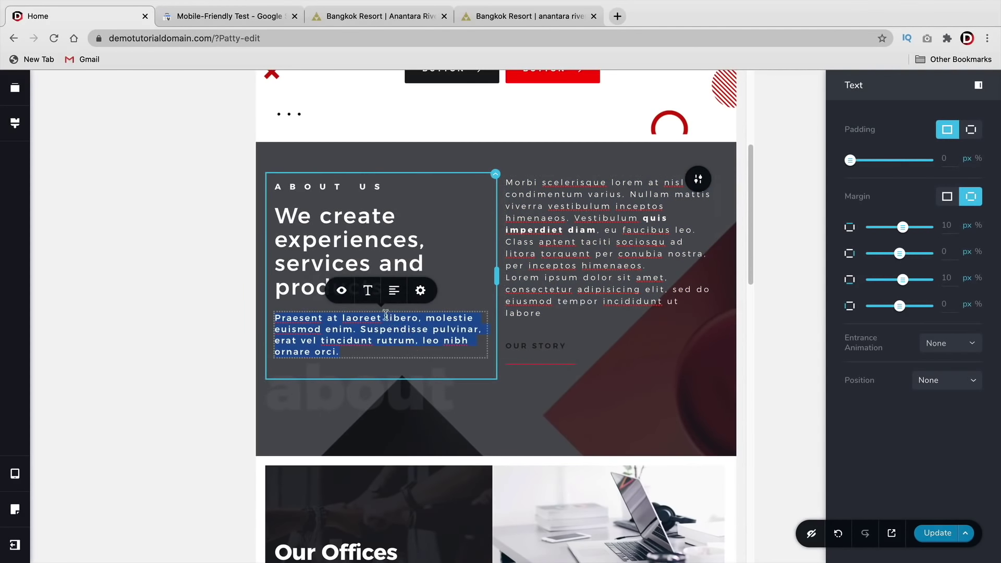
pyautogui.click(367, 291)
pyautogui.click(354, 203)
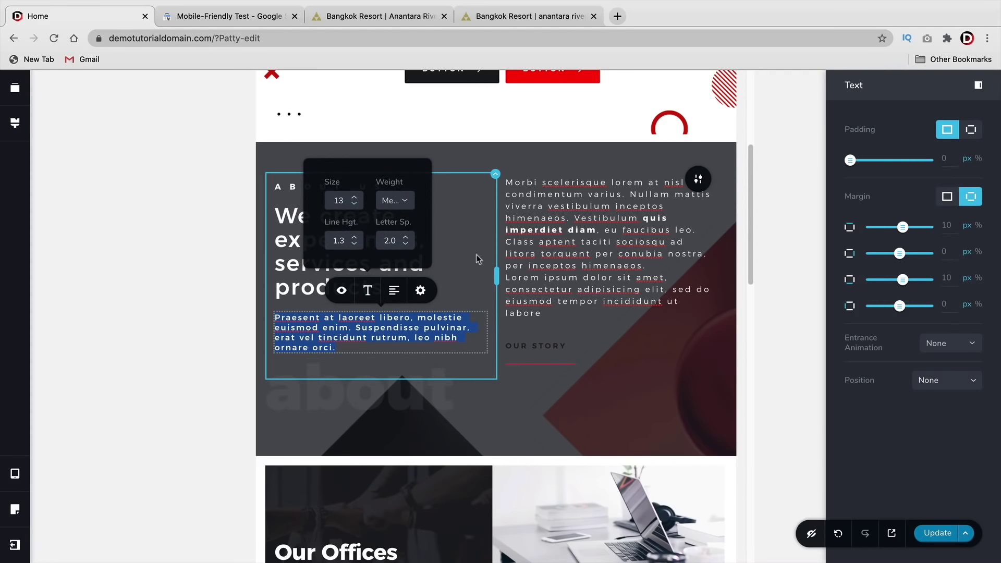
pyautogui.click(521, 262)
# Step: Look over the service cards, then go to the Mobile-Friendly Test results
pyautogui.scroll(-5, 459, 401)
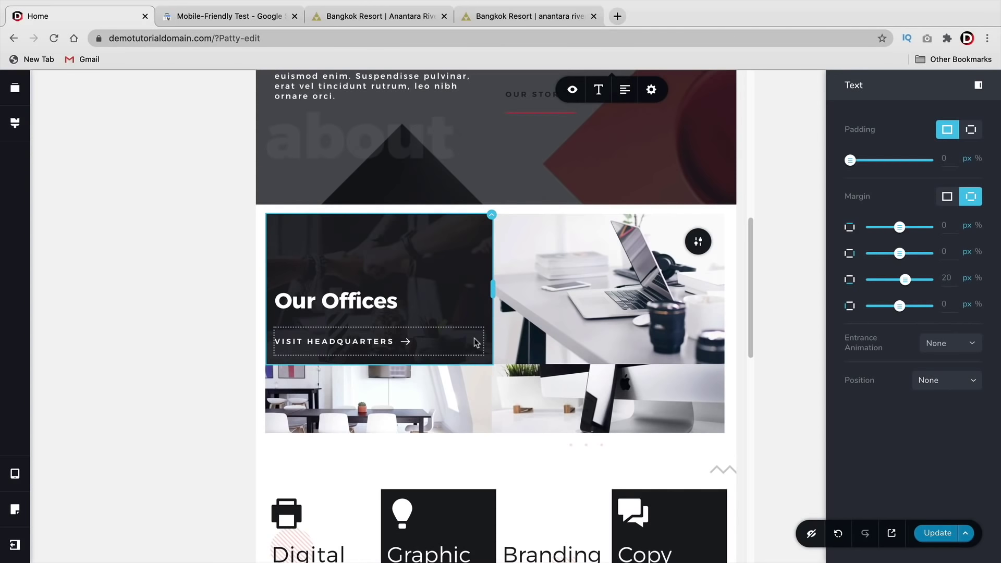
pyautogui.scroll(-5, 483, 350)
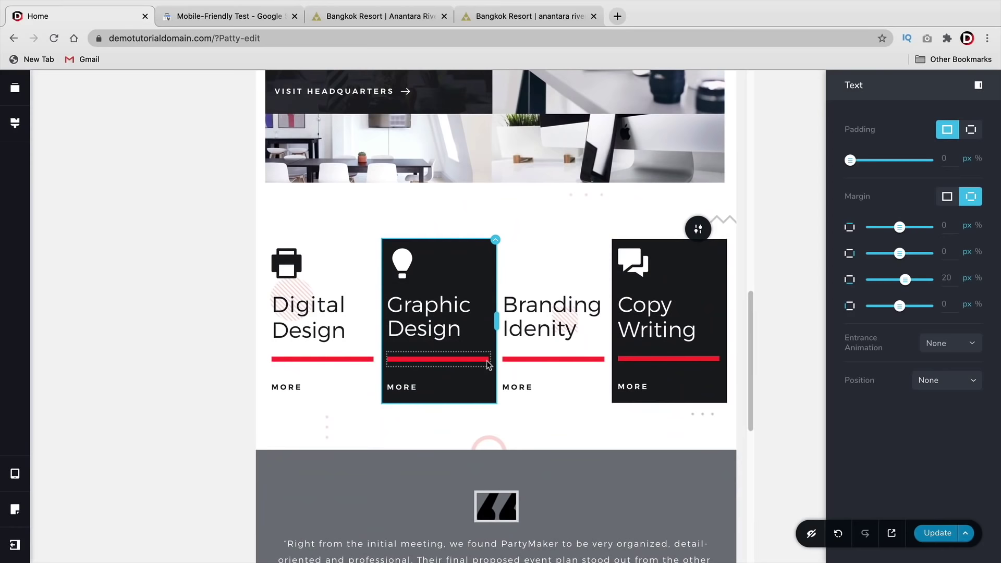
pyautogui.scroll(3, 485, 355)
pyautogui.scroll(4, 489, 364)
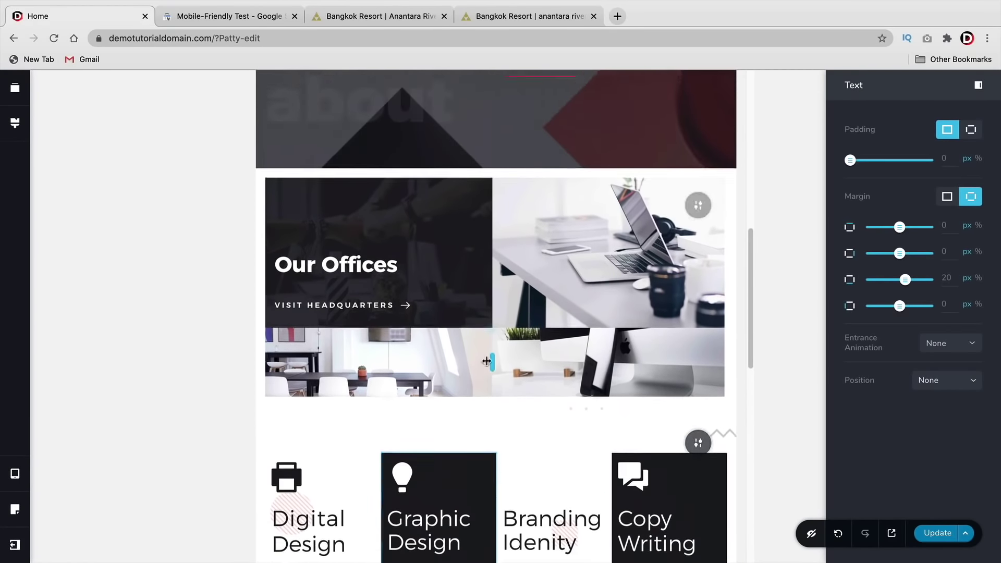
pyautogui.click(230, 19)
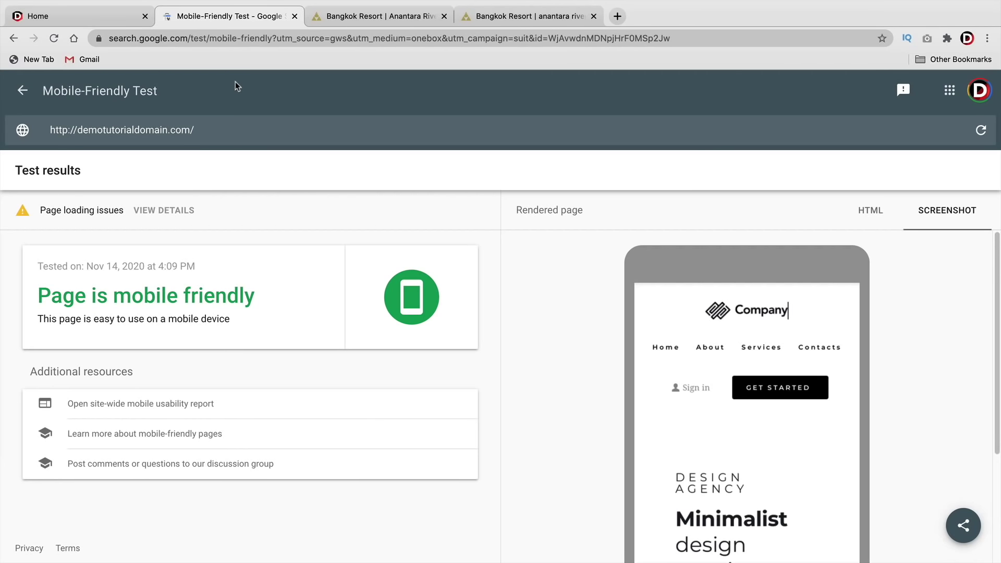
# Step: Return from the mobile-friendly result to the tablet-width Home page editor
pyautogui.click(114, 20)
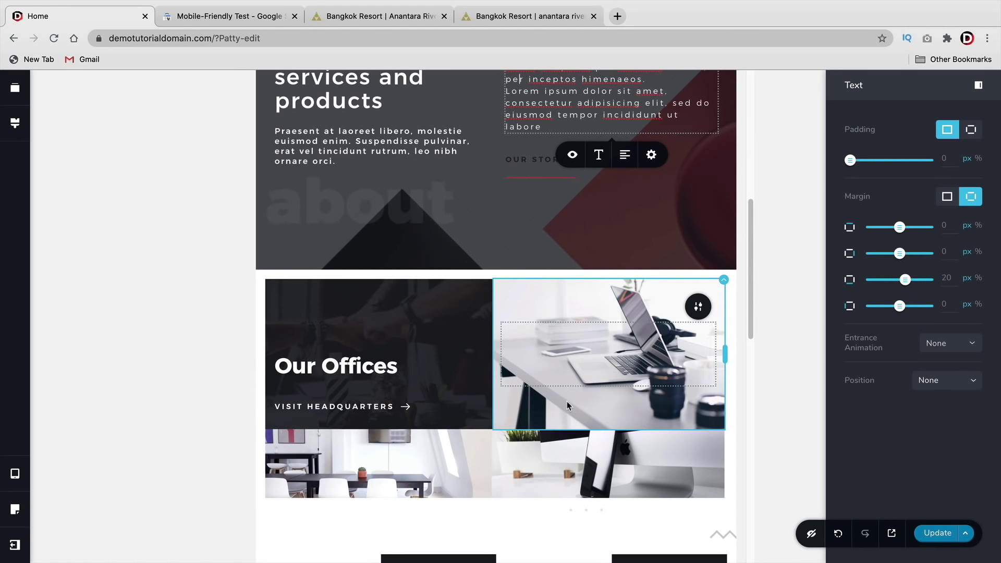
# Step: Hide the lower-left and lower-right office photos under Our Offices, then show hidden elements to check
pyautogui.scroll(-1, 567, 402)
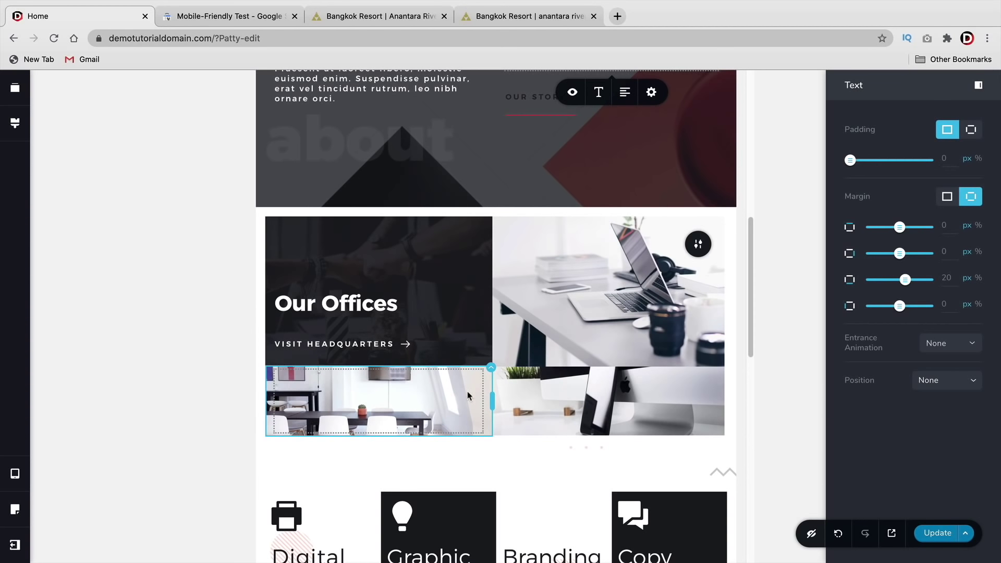
pyautogui.click(491, 367)
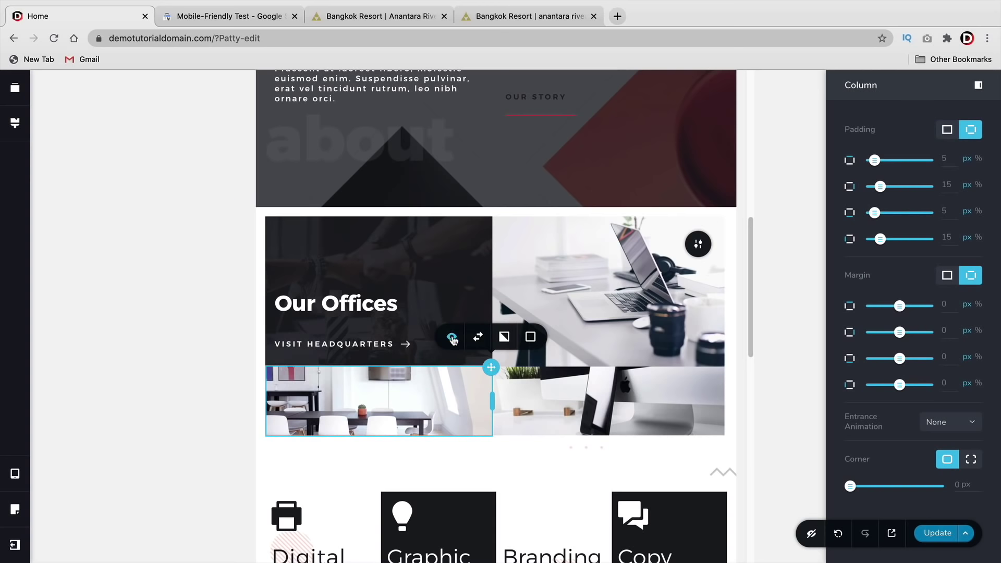
pyautogui.click(452, 338)
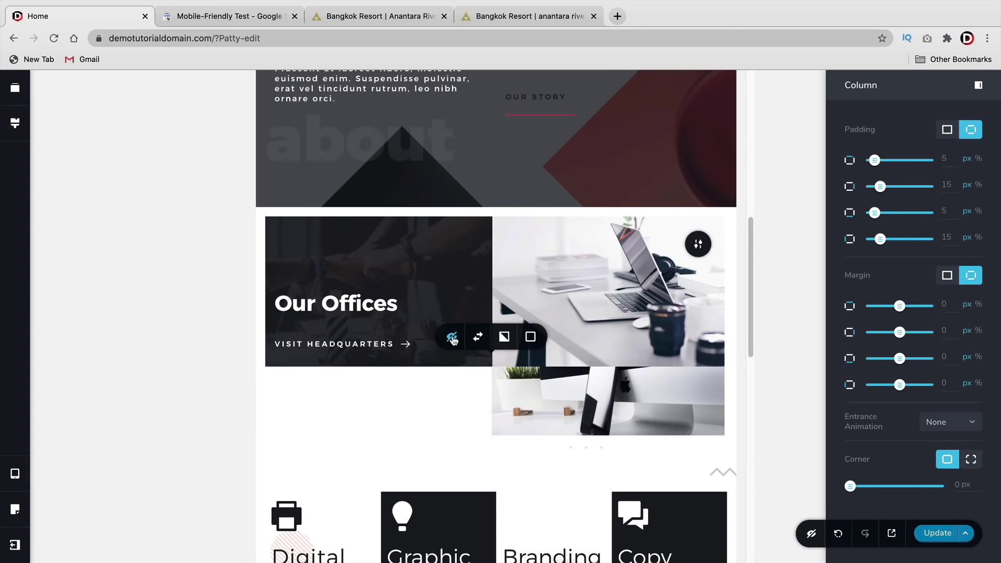
pyautogui.click(723, 367)
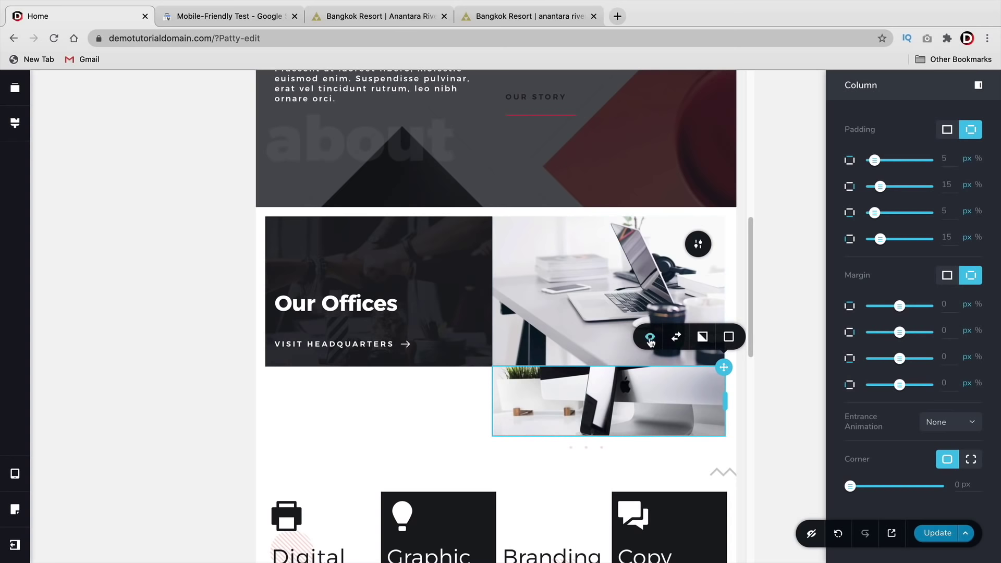
pyautogui.click(649, 339)
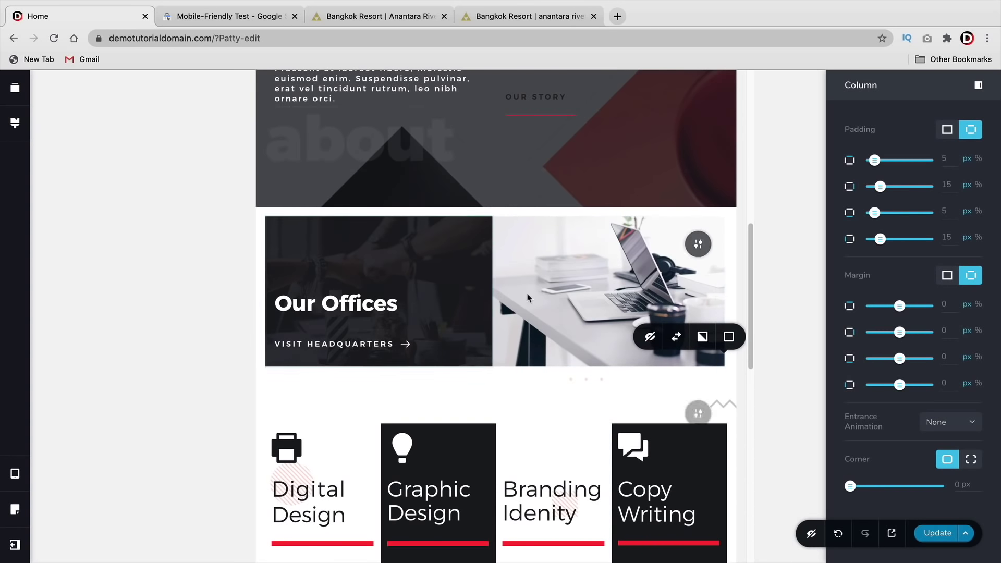
pyautogui.click(465, 228)
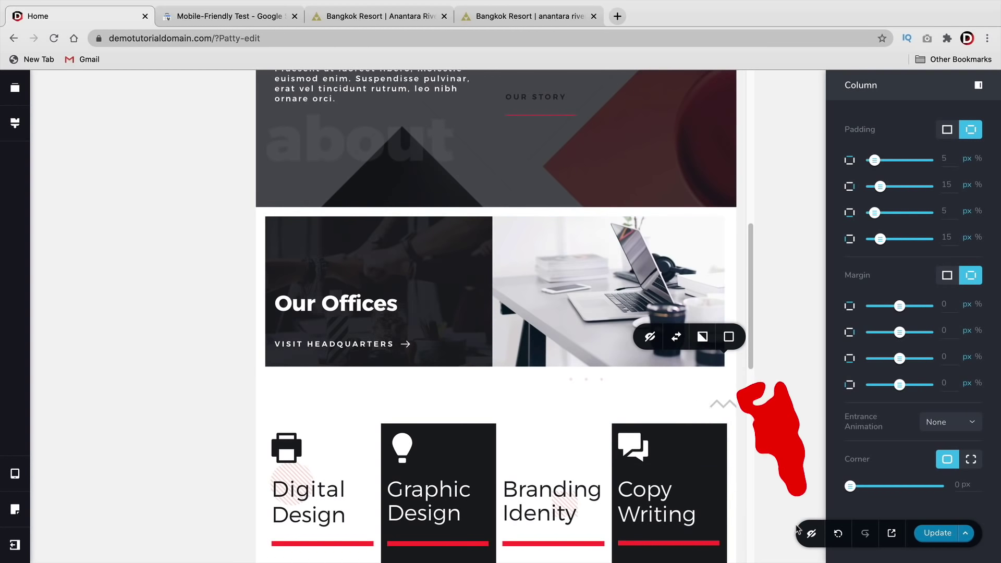
pyautogui.click(812, 534)
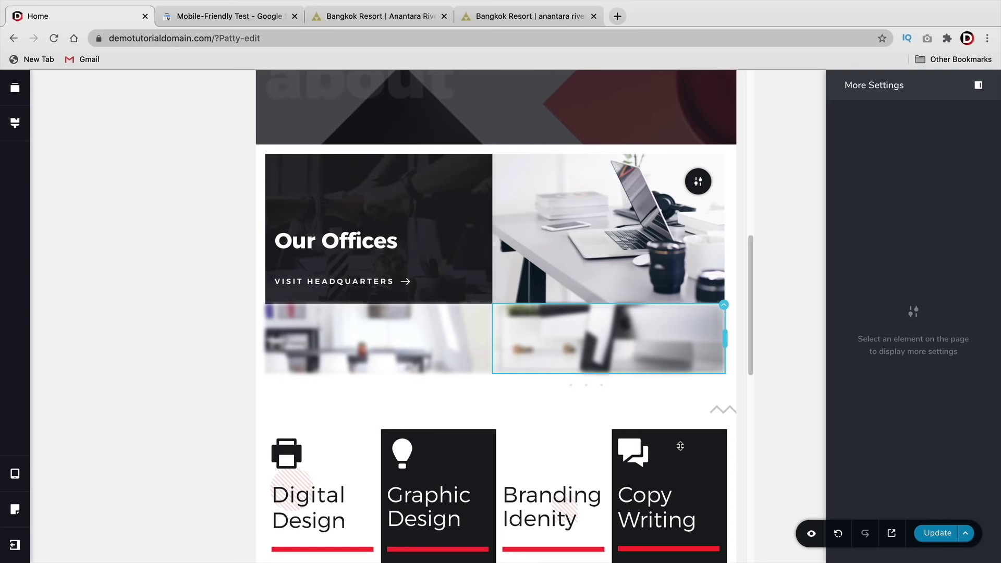
# Step: Turn off hidden-element display and switch the editor preview to the Mobile layout
pyautogui.click(811, 535)
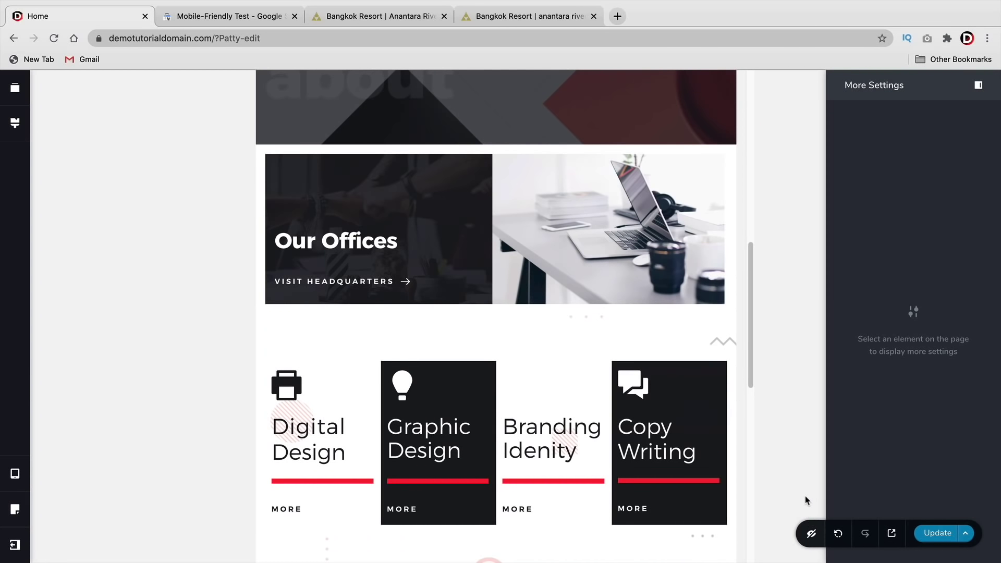
pyautogui.scroll(-10, 650, 420)
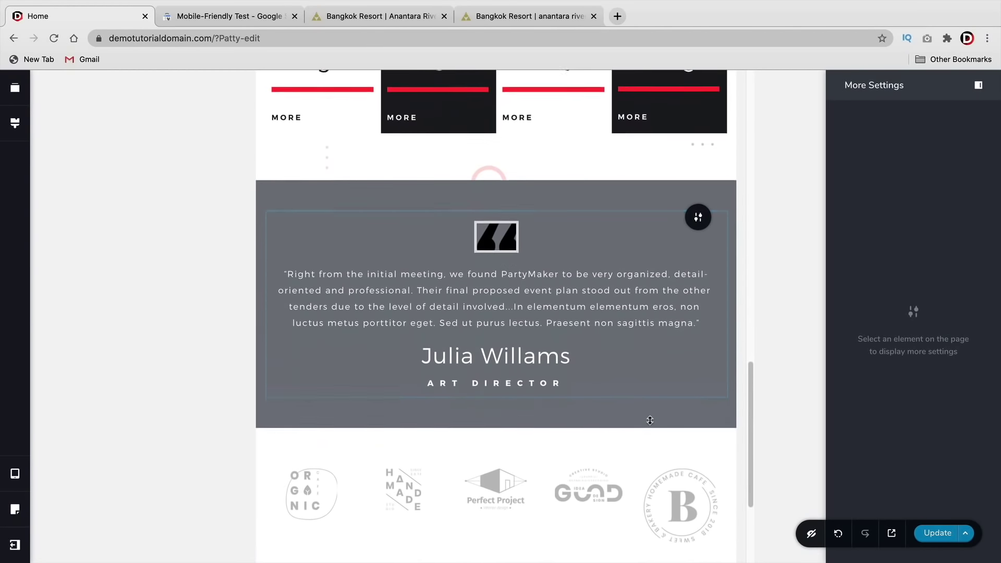
pyautogui.scroll(10, 650, 419)
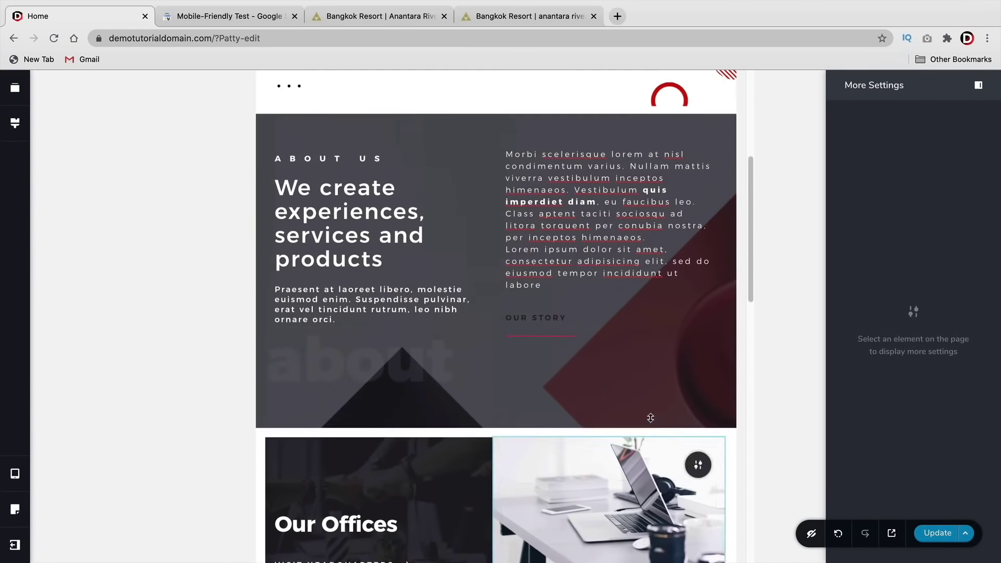
pyautogui.scroll(2, 650, 419)
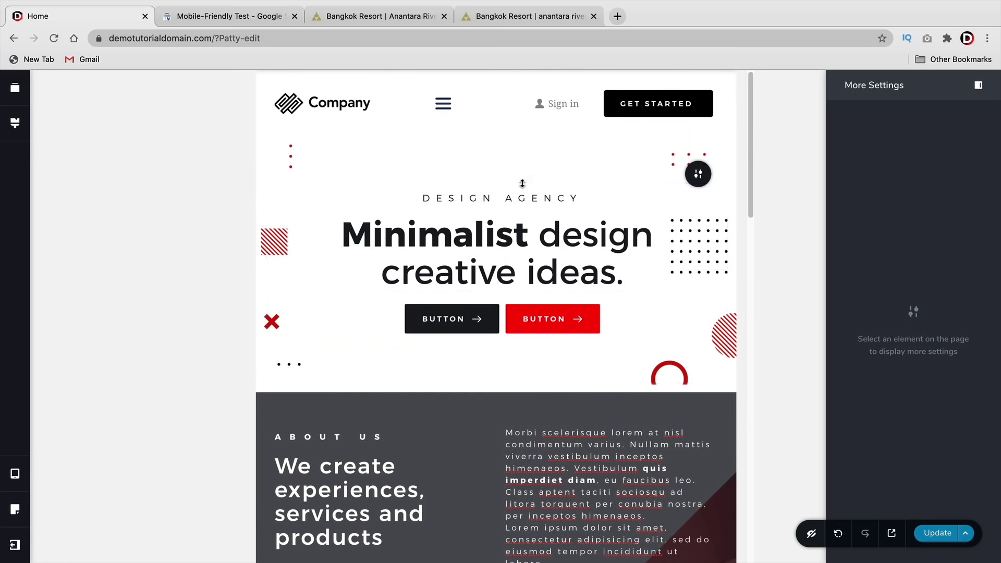
pyautogui.moveTo(522, 182)
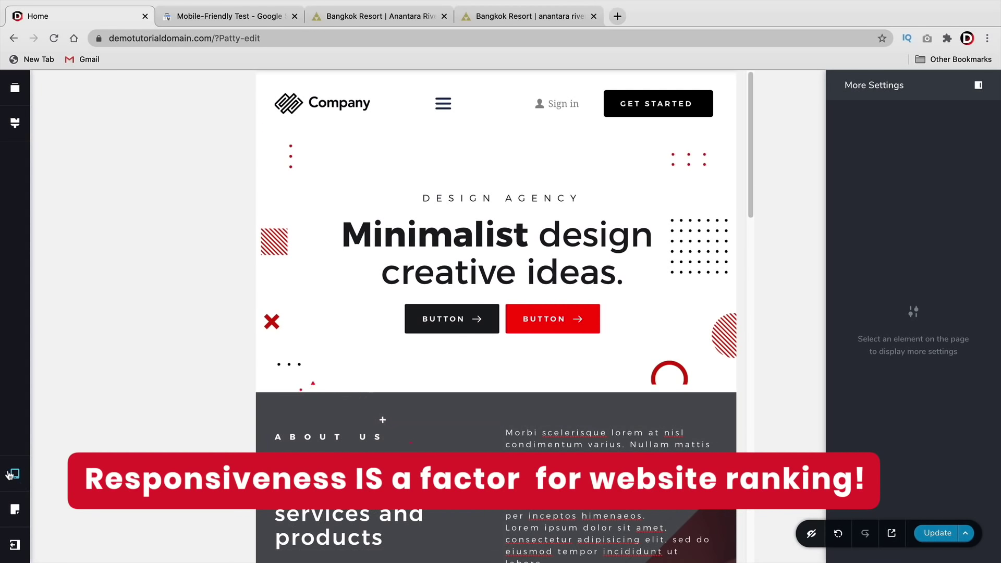
pyautogui.moveTo(9, 474)
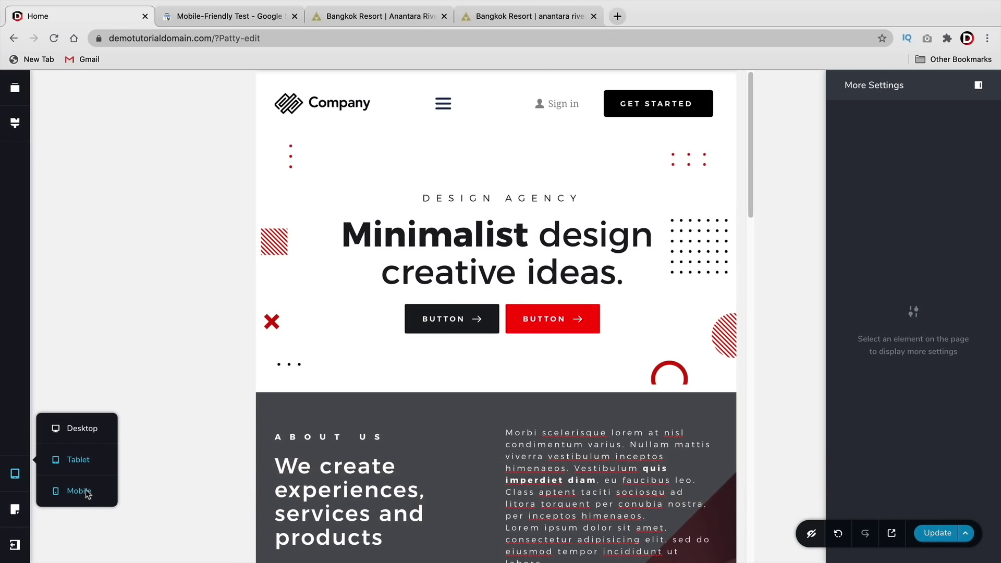
pyautogui.click(79, 490)
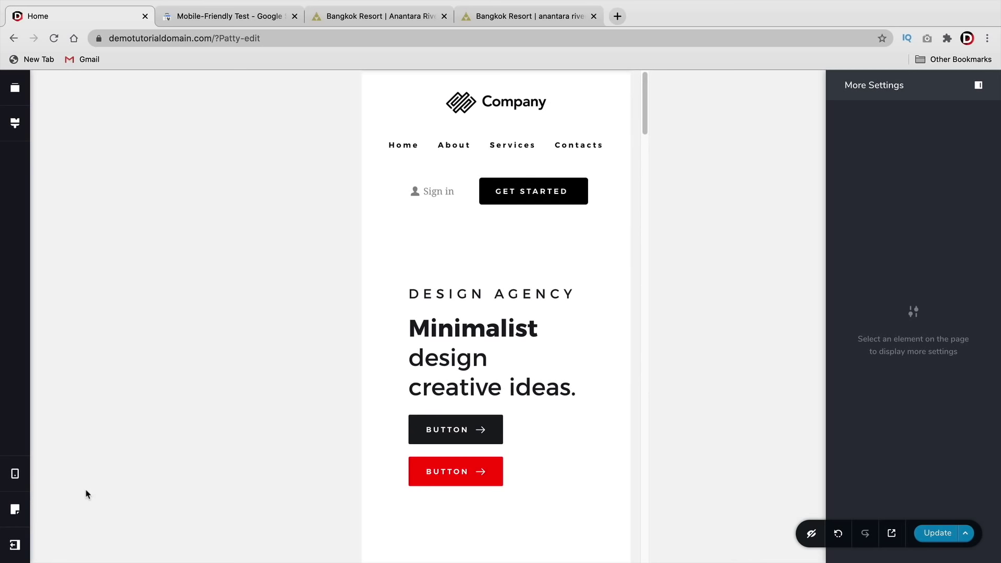
# Step: Hide the Sign in and Get Started row on mobile
pyautogui.scroll(-2, 525, 383)
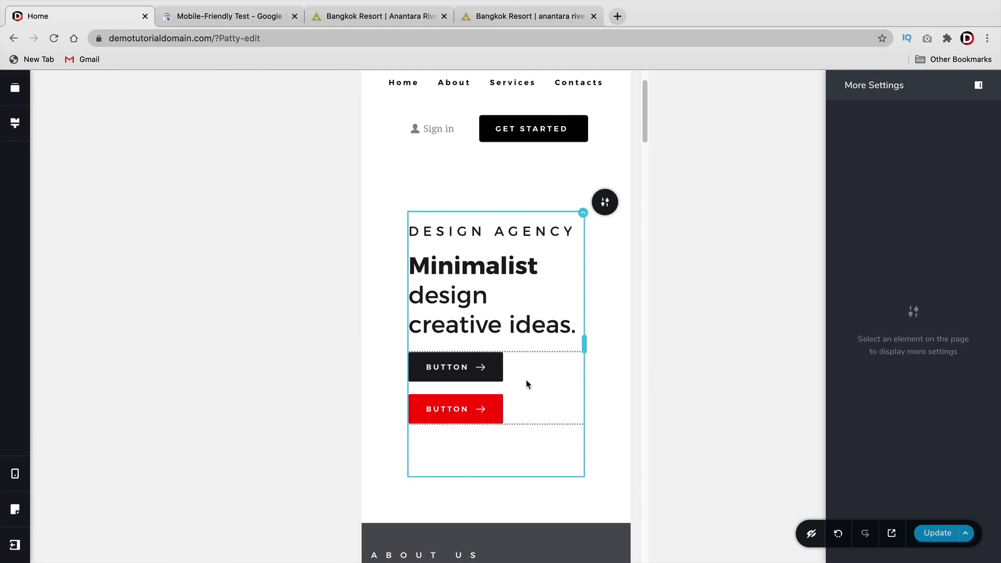
pyautogui.scroll(2, 537, 373)
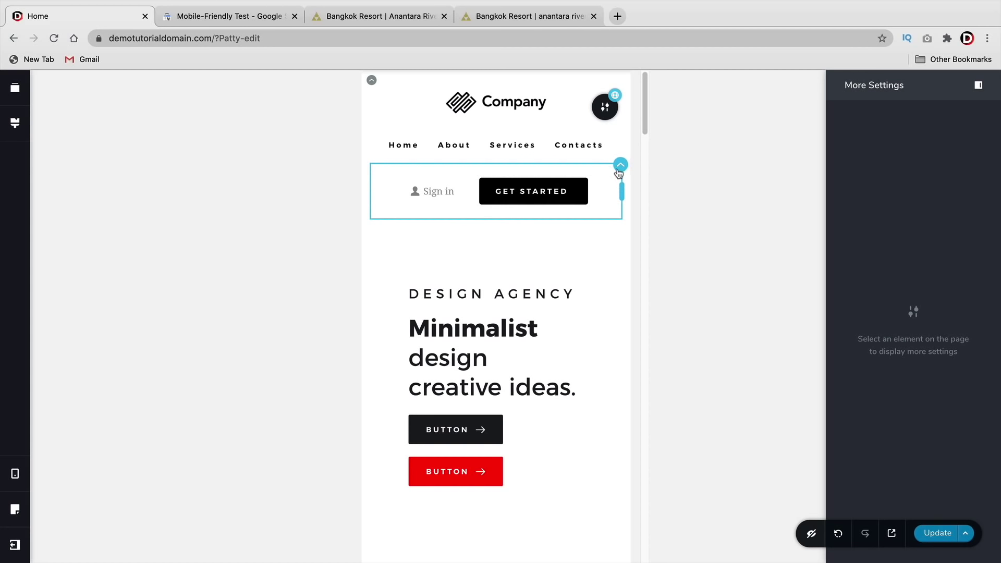
pyautogui.click(543, 196)
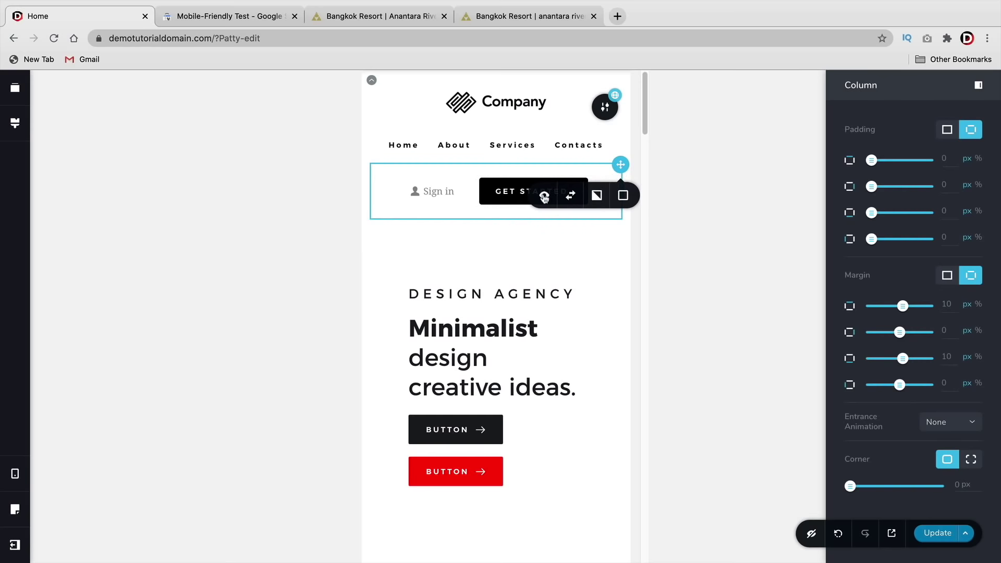
pyautogui.click(545, 196)
pyautogui.click(575, 261)
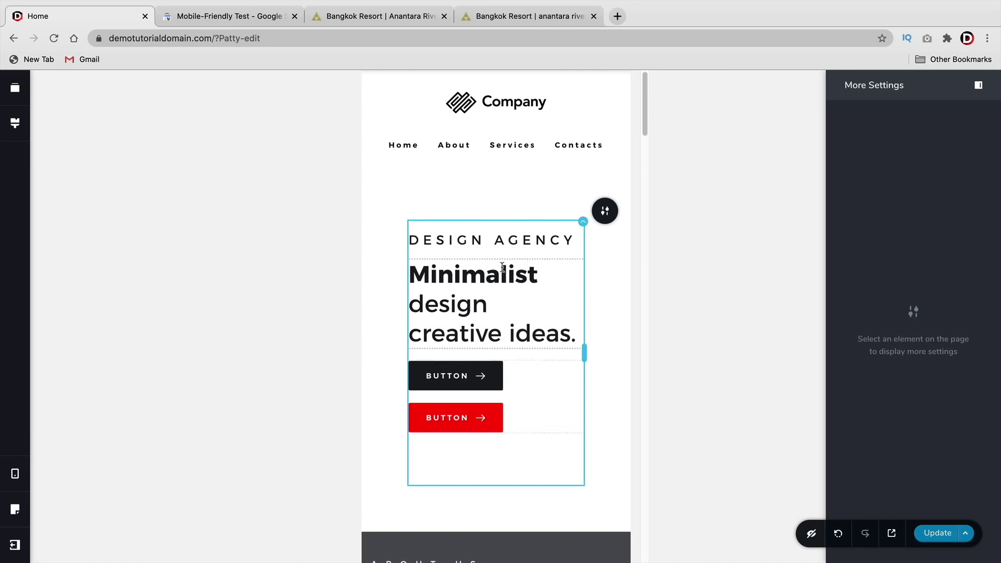
# Step: Center the DESIGN AGENCY text, Minimalist design heading and both hero buttons on mobile
pyautogui.click(503, 250)
pyautogui.click(508, 269)
pyautogui.click(466, 297)
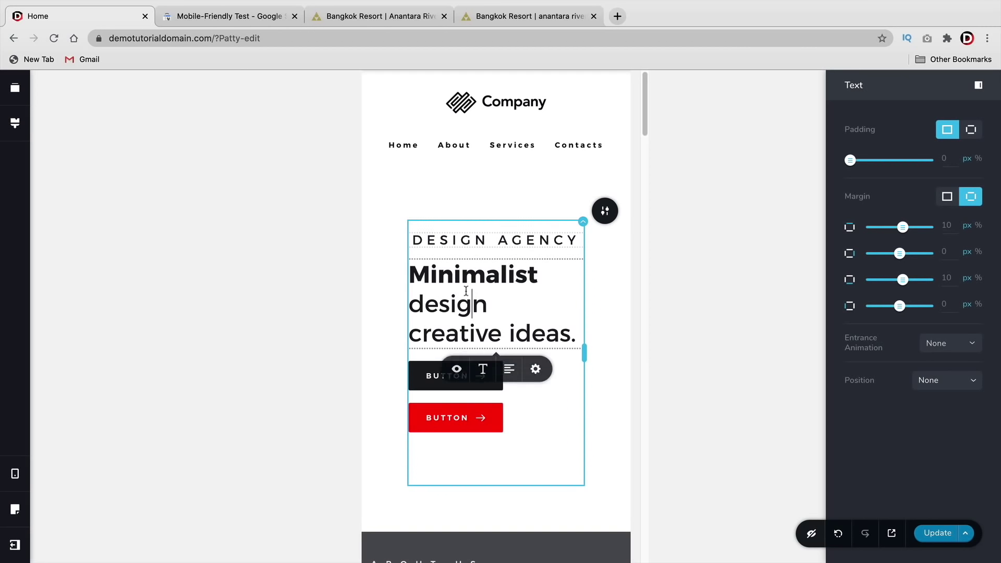
pyautogui.click(511, 370)
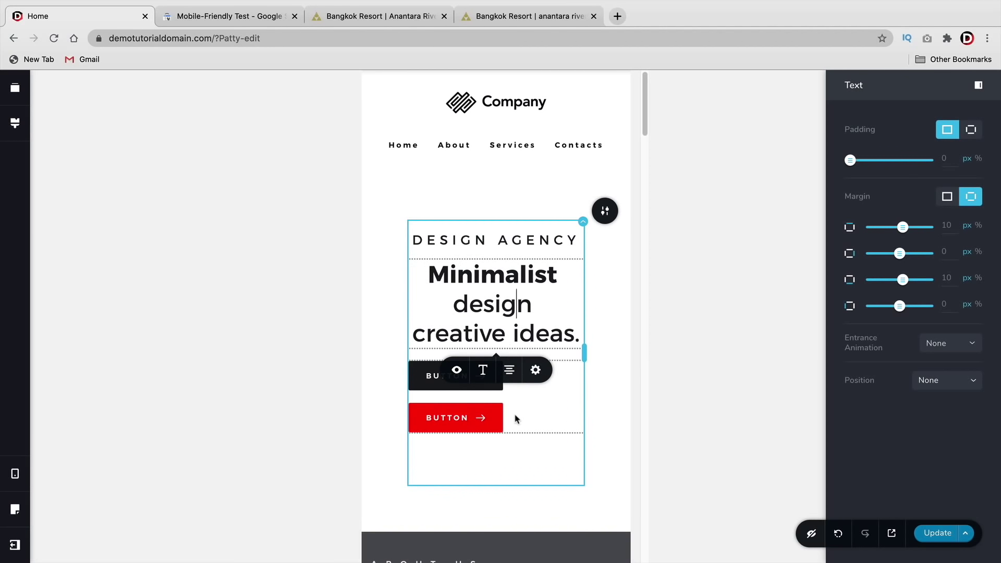
pyautogui.click(514, 417)
pyautogui.click(466, 386)
pyautogui.click(495, 340)
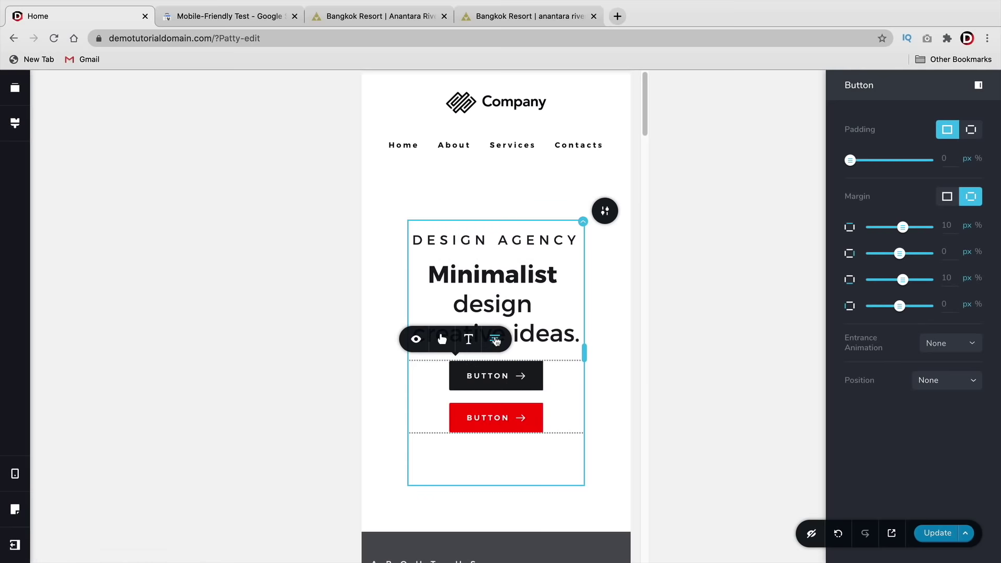
pyautogui.click(633, 343)
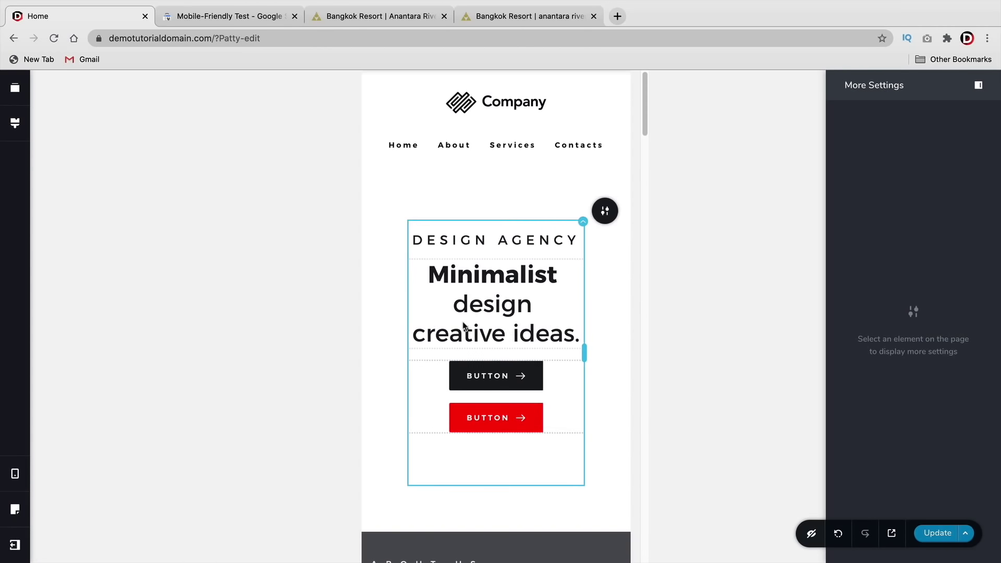
pyautogui.scroll(-10, 505, 375)
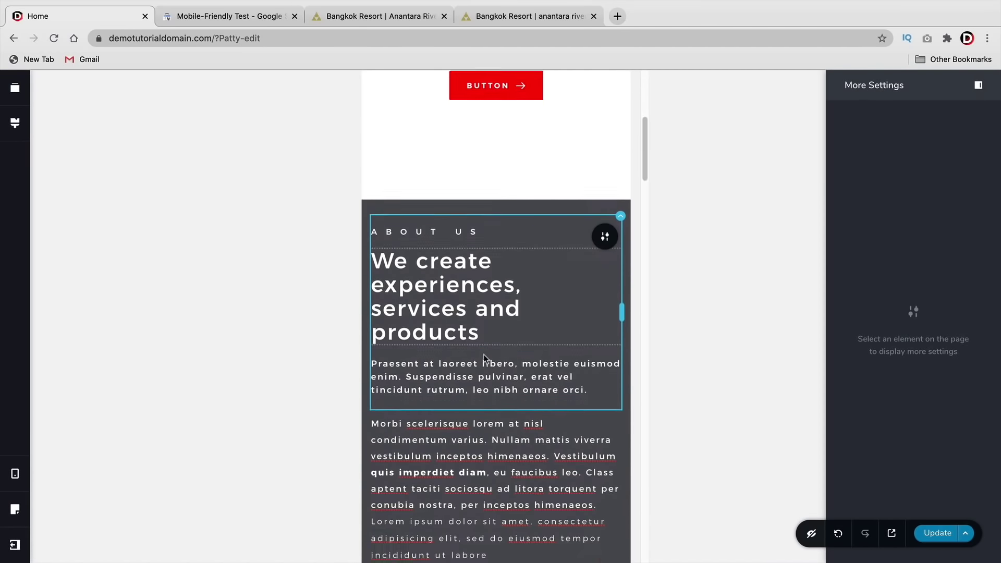
# Step: Hide the long Morbi scelerisque paragraph on mobile
pyautogui.click(458, 358)
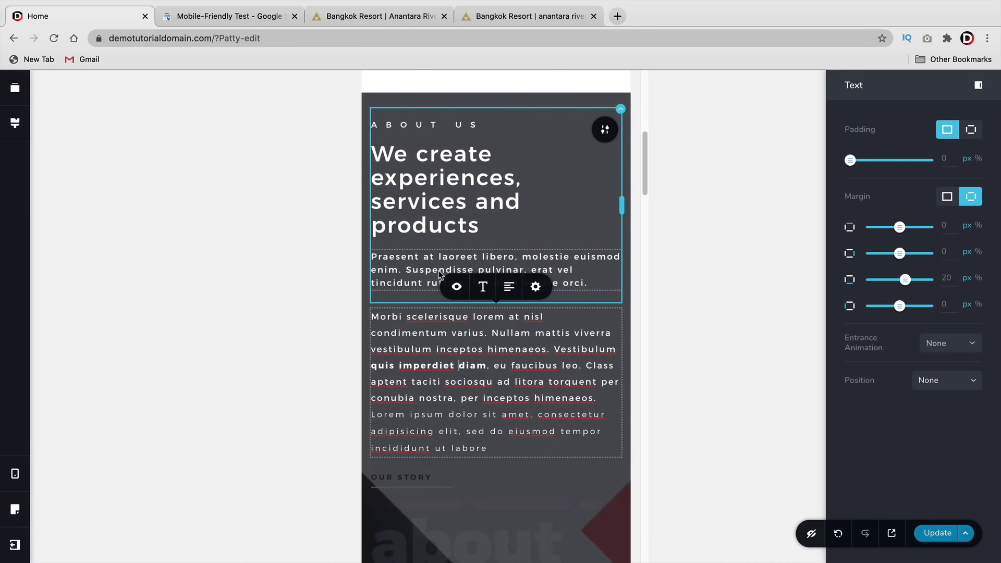
pyautogui.click(457, 286)
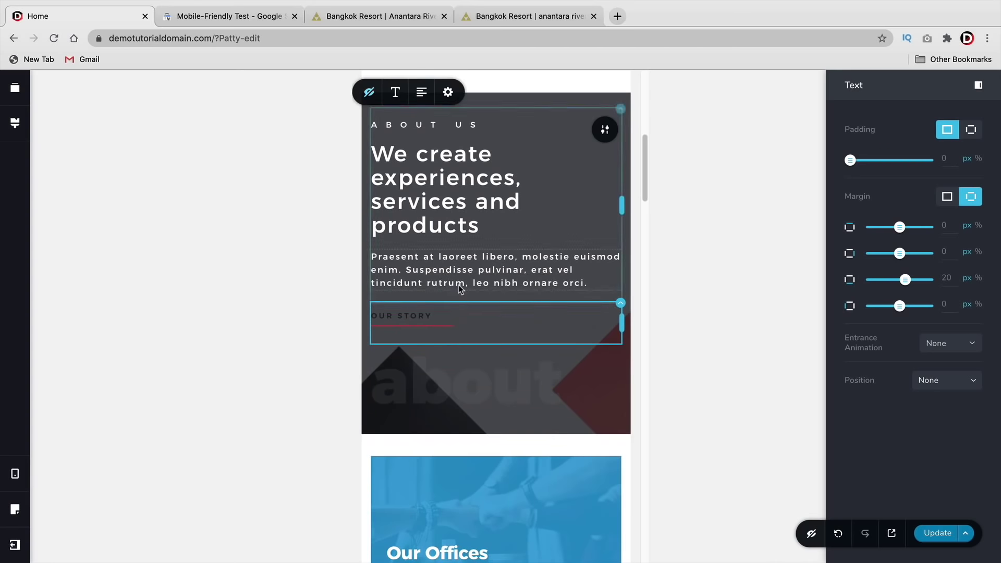
pyautogui.scroll(2, 448, 271)
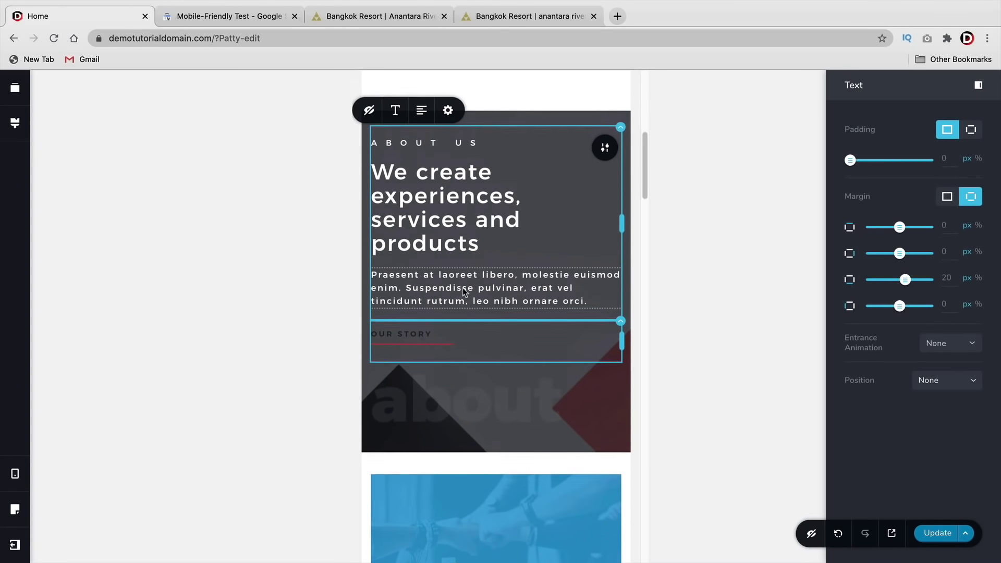
pyautogui.scroll(-10, 543, 321)
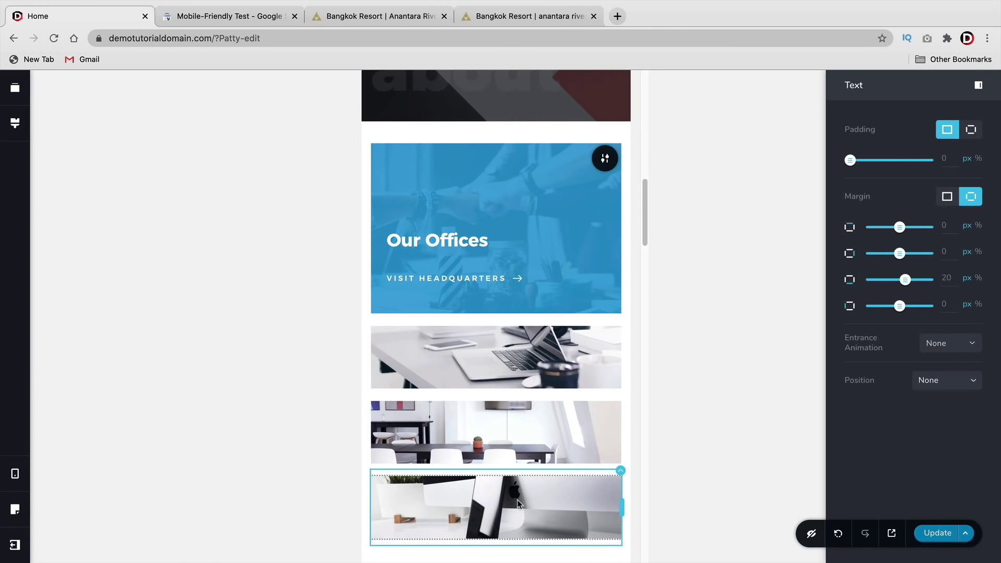
# Step: Hide the laptop, dining-table and iMac office photos on mobile
pyautogui.click(620, 320)
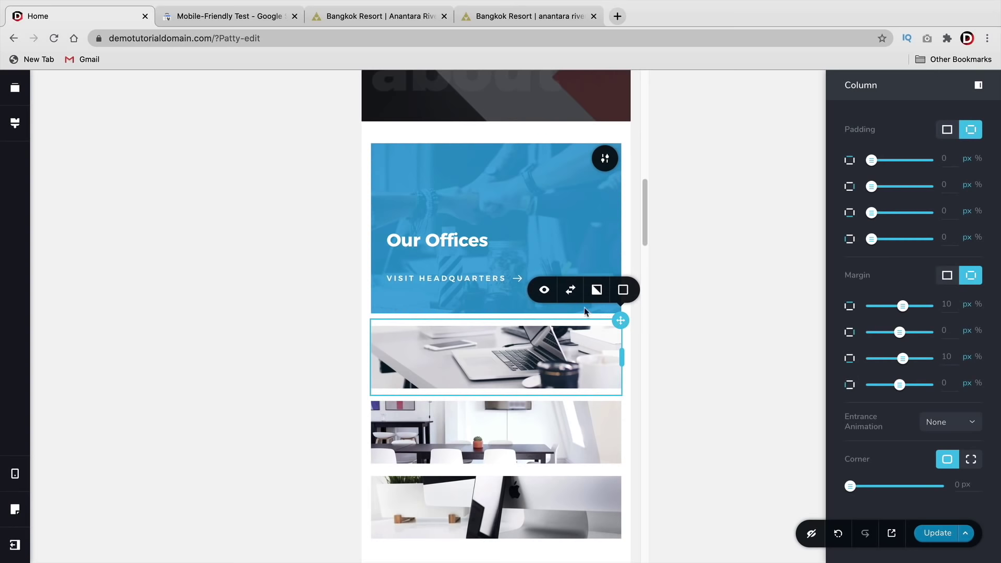
pyautogui.click(542, 290)
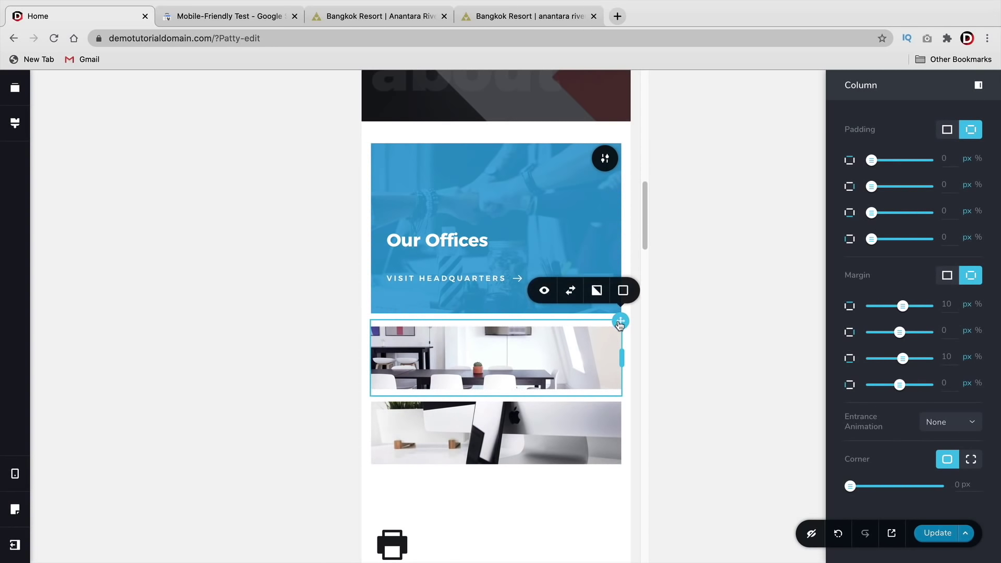
pyautogui.click(543, 291)
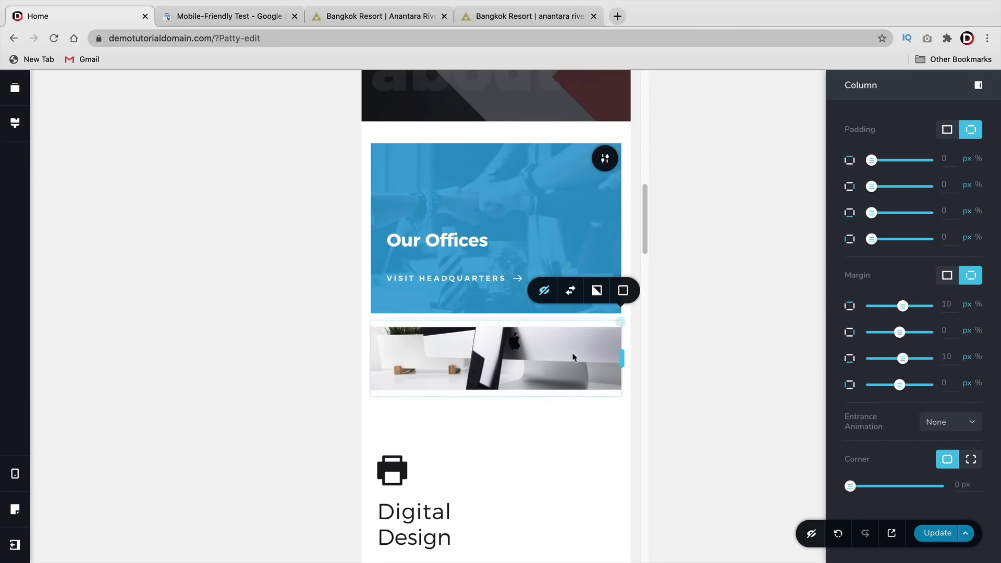
pyautogui.click(544, 291)
pyautogui.scroll(-3, 562, 313)
pyautogui.click(411, 288)
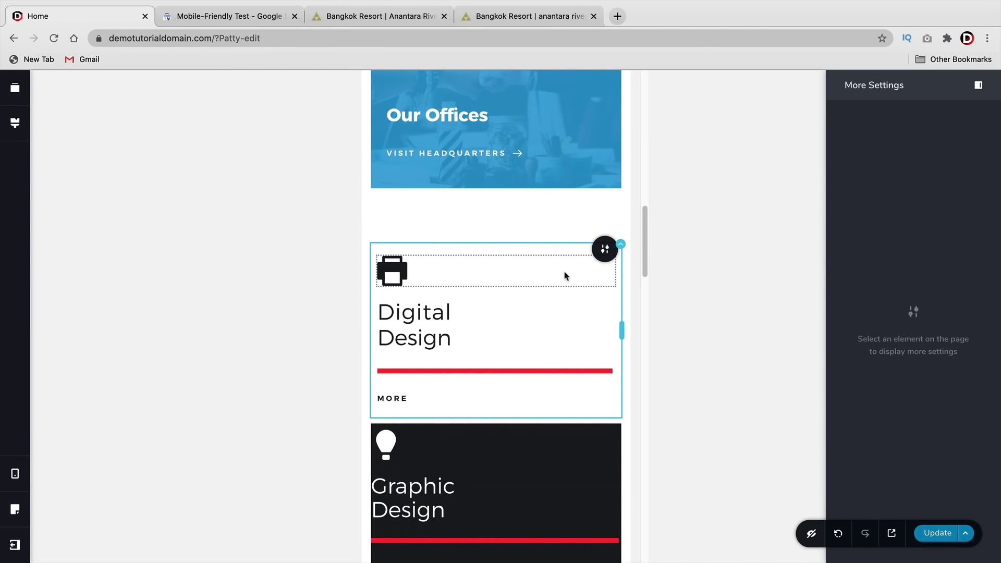
# Step: Center the Digital Design card's printer icon, both heading words and its MORE link
pyautogui.click(599, 252)
pyautogui.click(431, 315)
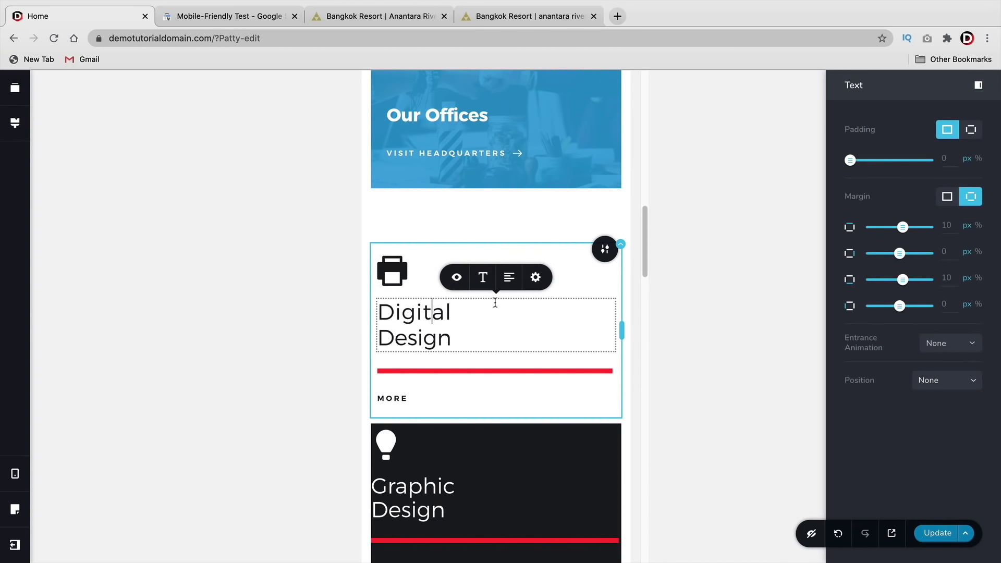
pyautogui.click(509, 278)
pyautogui.click(392, 270)
pyautogui.click(421, 308)
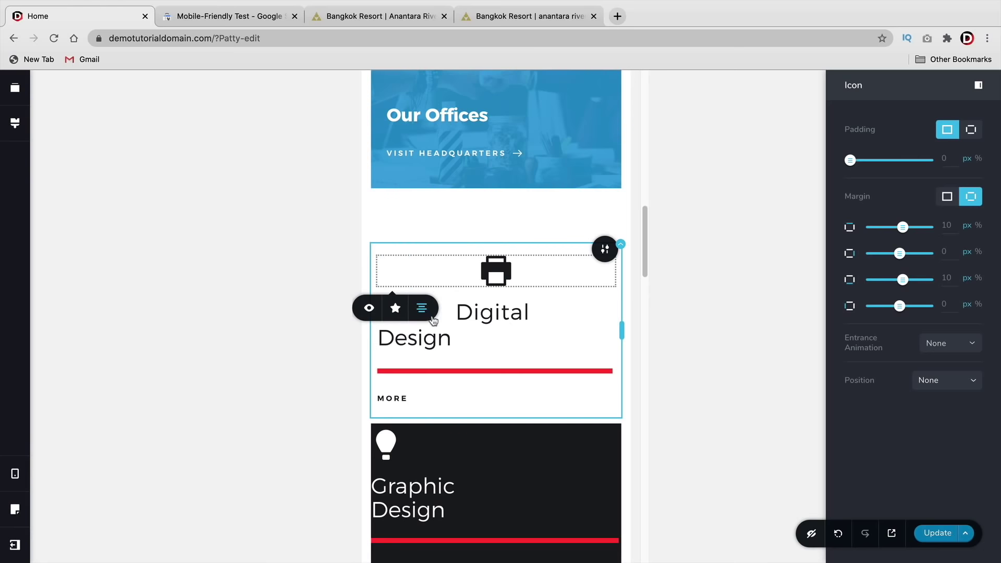
pyautogui.click(443, 330)
pyautogui.click(509, 277)
pyautogui.click(403, 396)
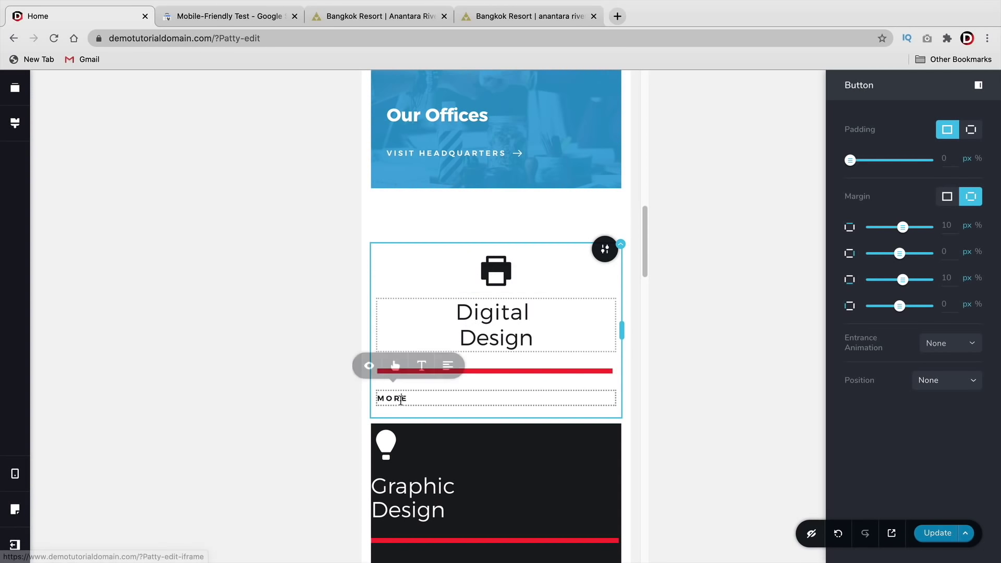
pyautogui.click(421, 370)
pyautogui.click(443, 370)
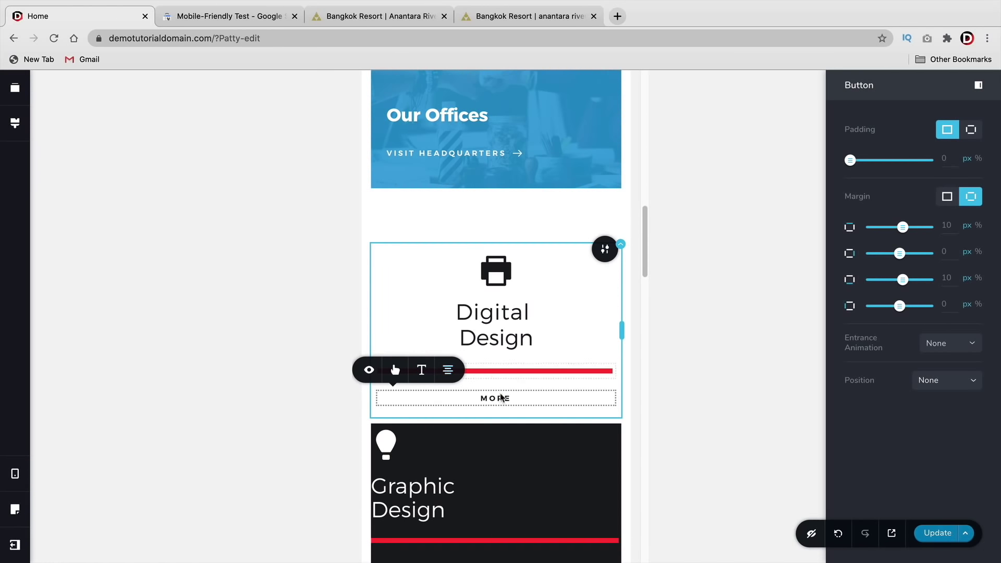
# Step: Center the Graphic Design card's lightbulb icon, heading words and MORE link
pyautogui.scroll(-3, 406, 414)
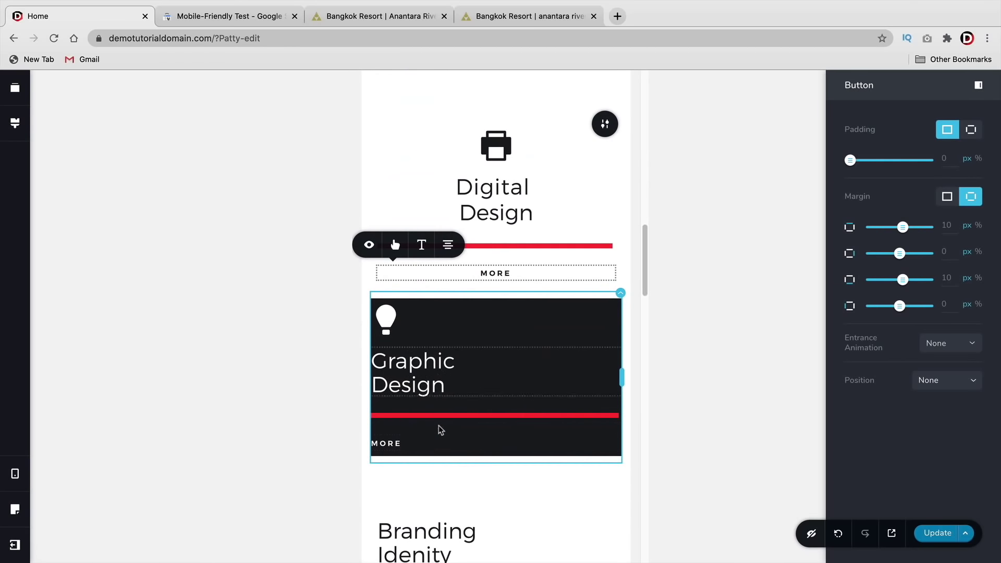
pyautogui.scroll(-2, 440, 426)
pyautogui.click(396, 250)
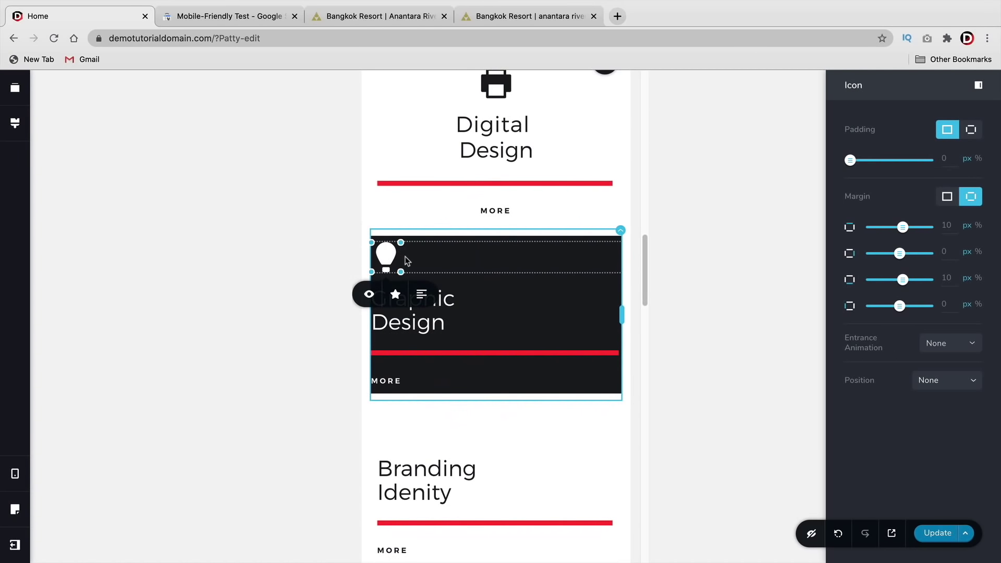
pyautogui.click(421, 294)
pyautogui.click(438, 332)
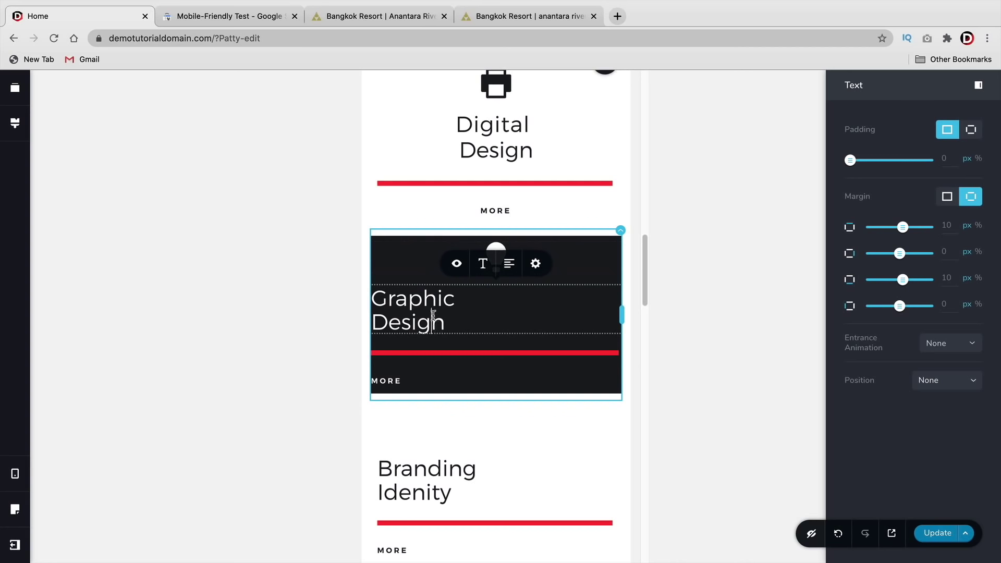
pyautogui.click(508, 264)
pyautogui.click(427, 302)
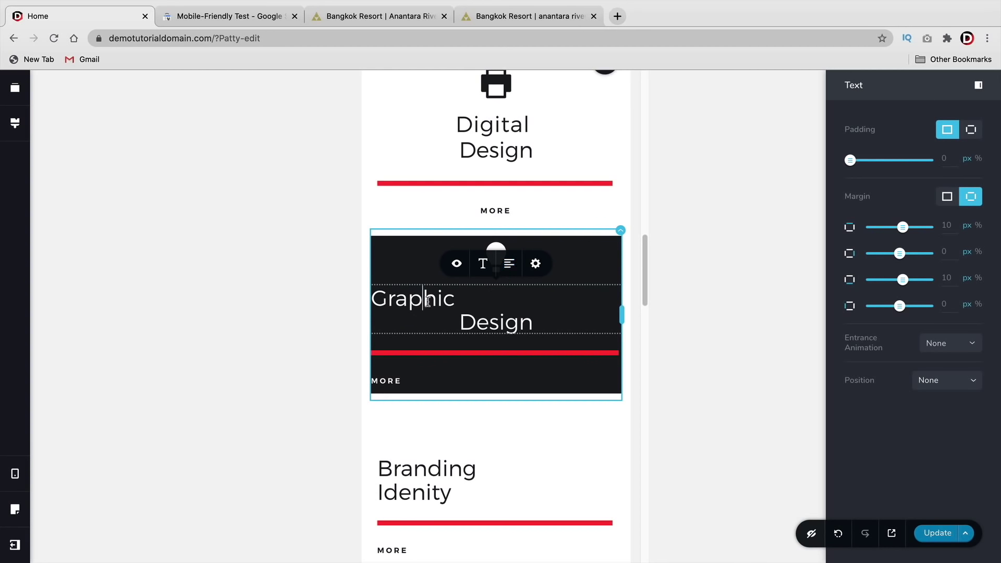
pyautogui.click(508, 263)
pyautogui.click(392, 381)
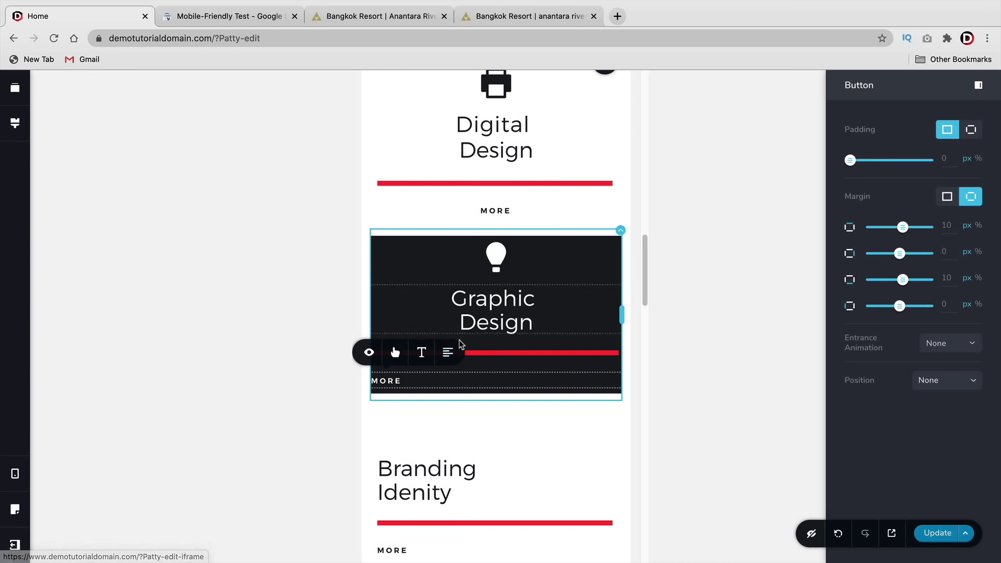
pyautogui.click(448, 353)
# Step: Center the Branding Idenity heading words and its MORE link
pyautogui.scroll(-1, 504, 399)
pyautogui.scroll(-3, 505, 398)
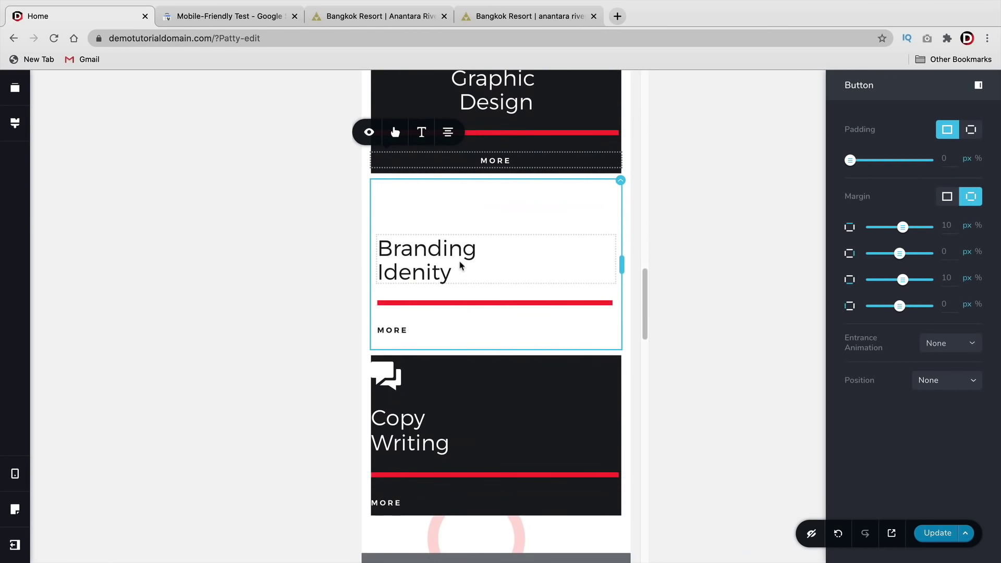
pyautogui.click(472, 263)
pyautogui.click(509, 305)
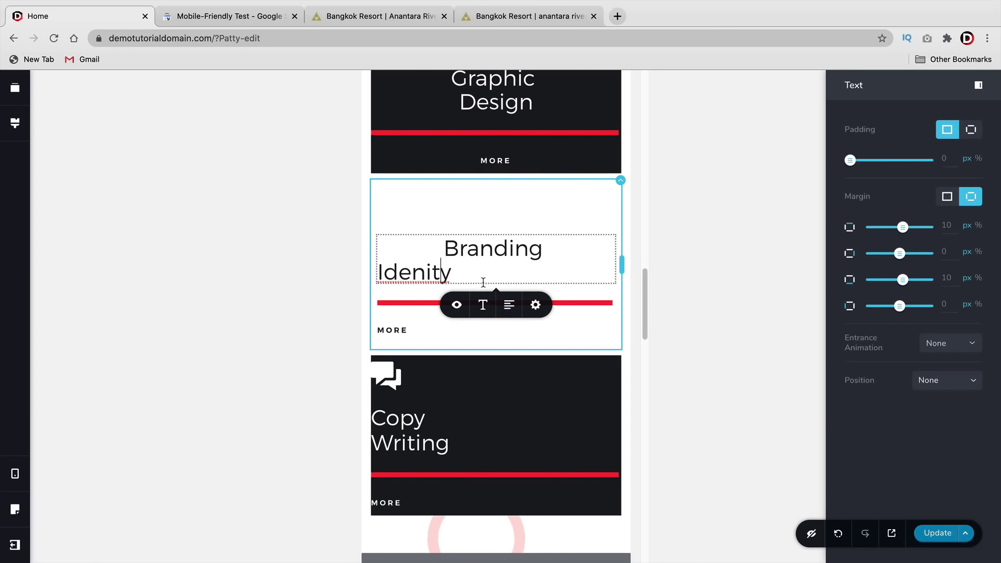
pyautogui.click(509, 305)
pyautogui.click(499, 326)
pyautogui.click(448, 302)
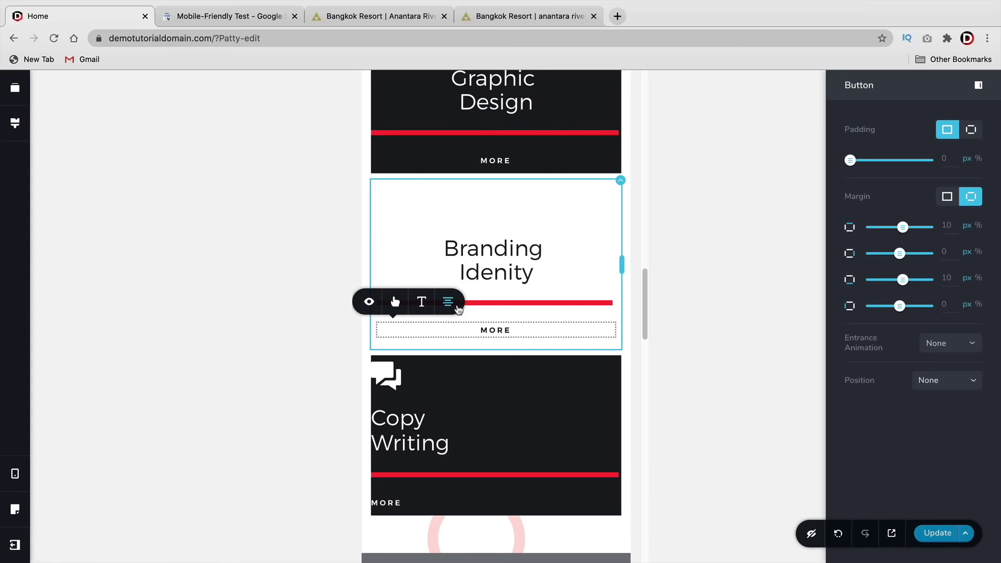
# Step: Center the Copy Writing card's speech-bubble icon and both heading words
pyautogui.click(385, 375)
pyautogui.click(422, 339)
pyautogui.click(412, 417)
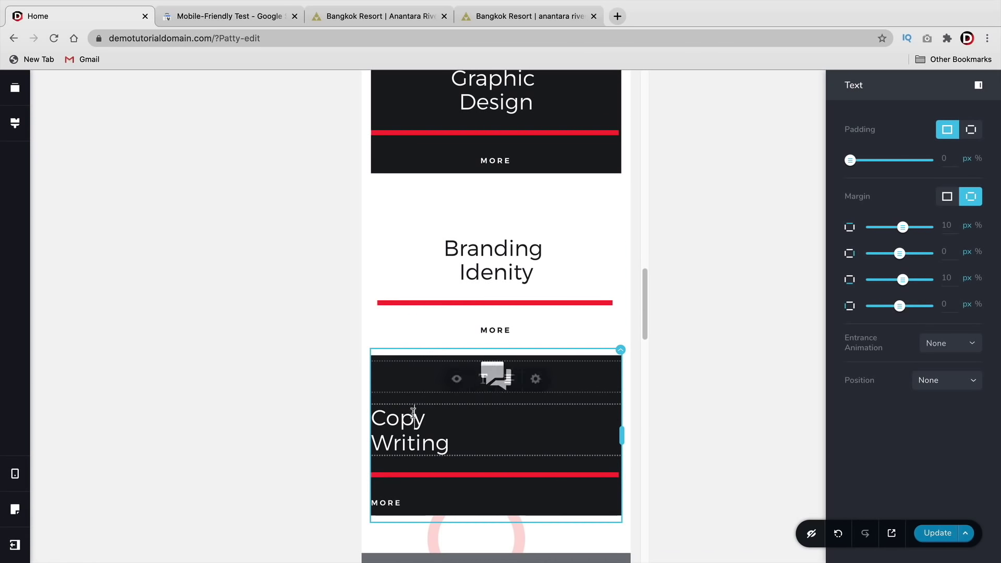
pyautogui.click(503, 386)
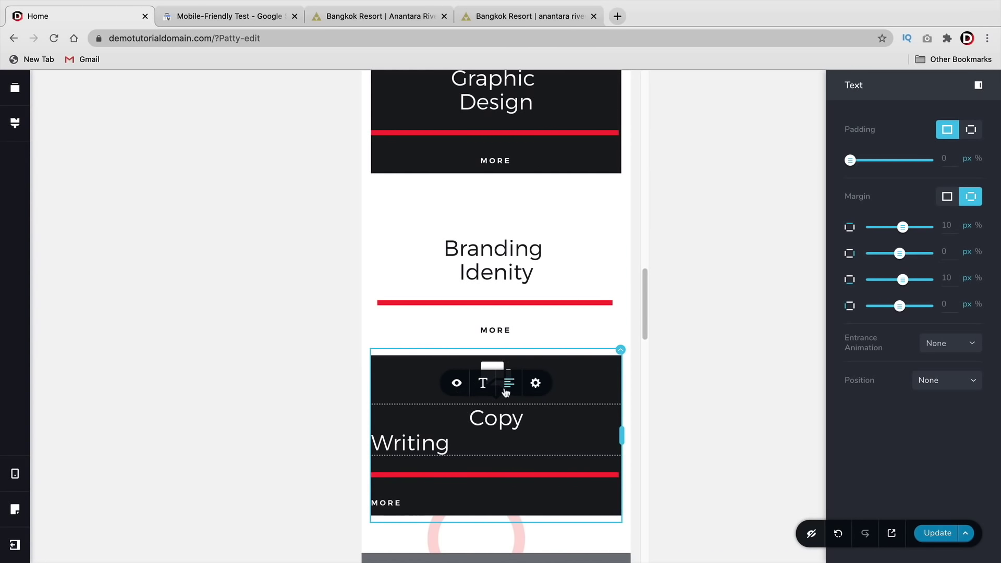
pyautogui.click(509, 383)
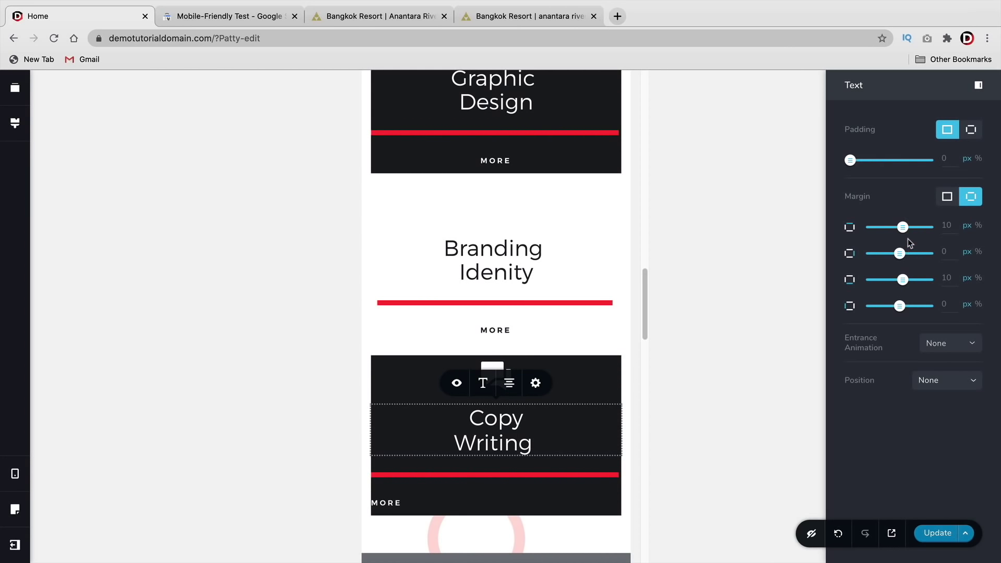
# Step: Center the MORE button on the Copy Writing card
pyautogui.scroll(-3, 648, 433)
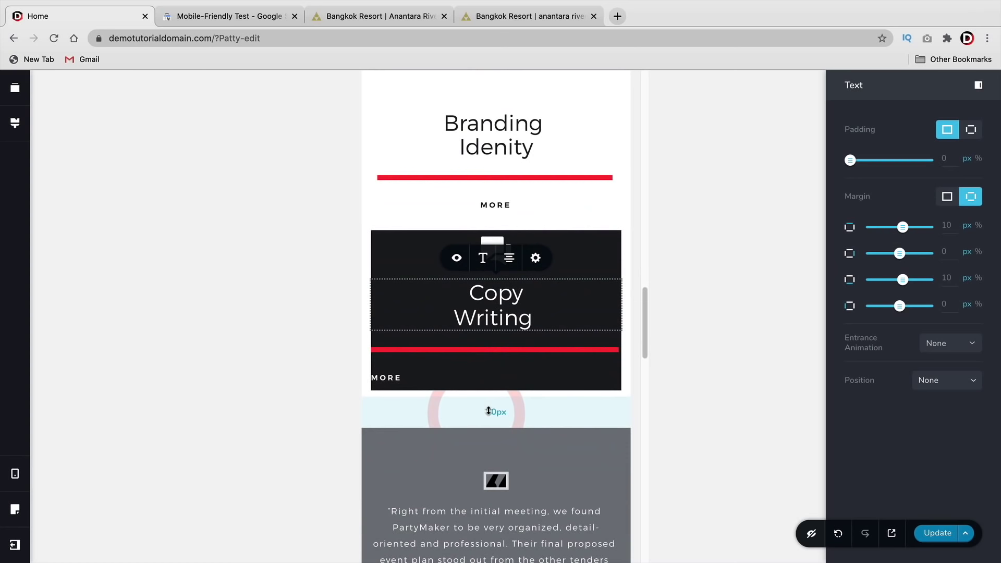
pyautogui.click(458, 377)
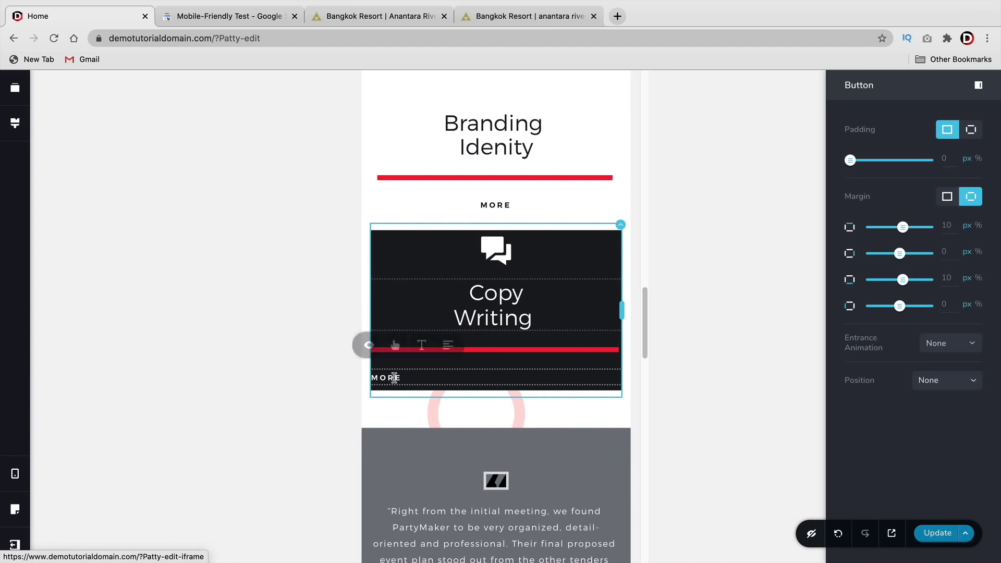
pyautogui.click(447, 351)
pyautogui.scroll(-3, 540, 404)
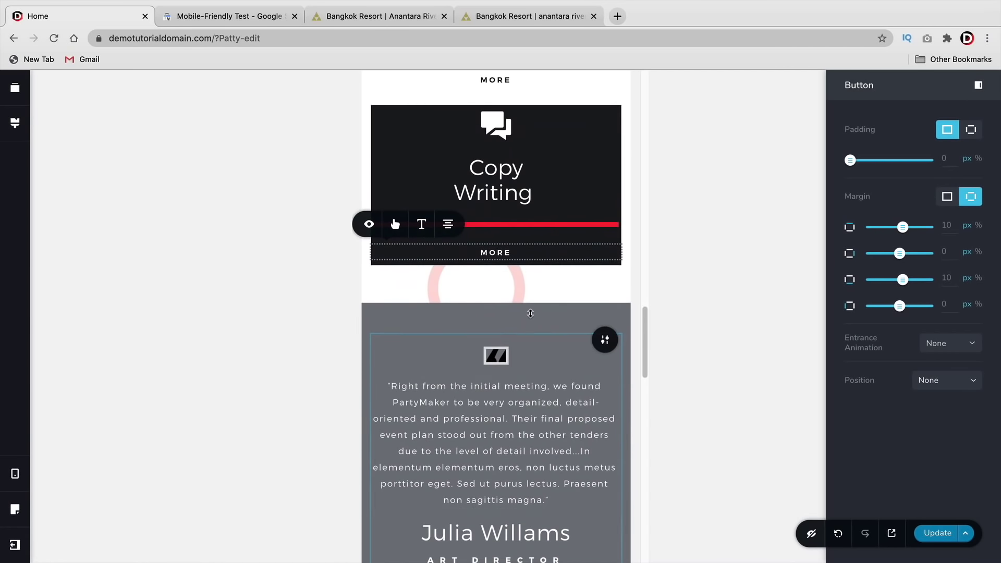
# Step: Drag the testimonial section's spacing from 50px to 21px and give the quote-mark image 6 px padding
pyautogui.click(530, 312)
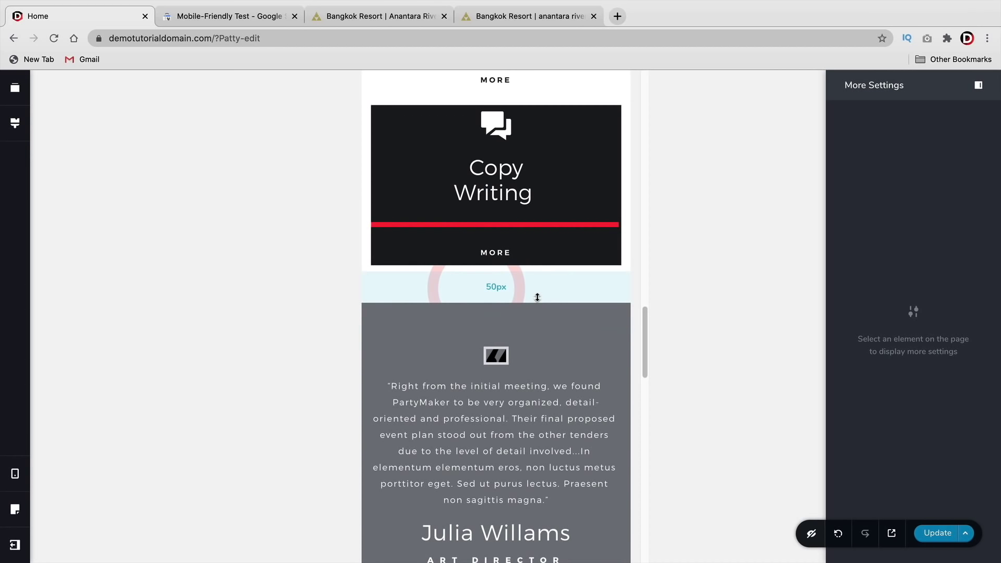
pyautogui.moveTo(537, 297); pyautogui.dragTo(539, 280)
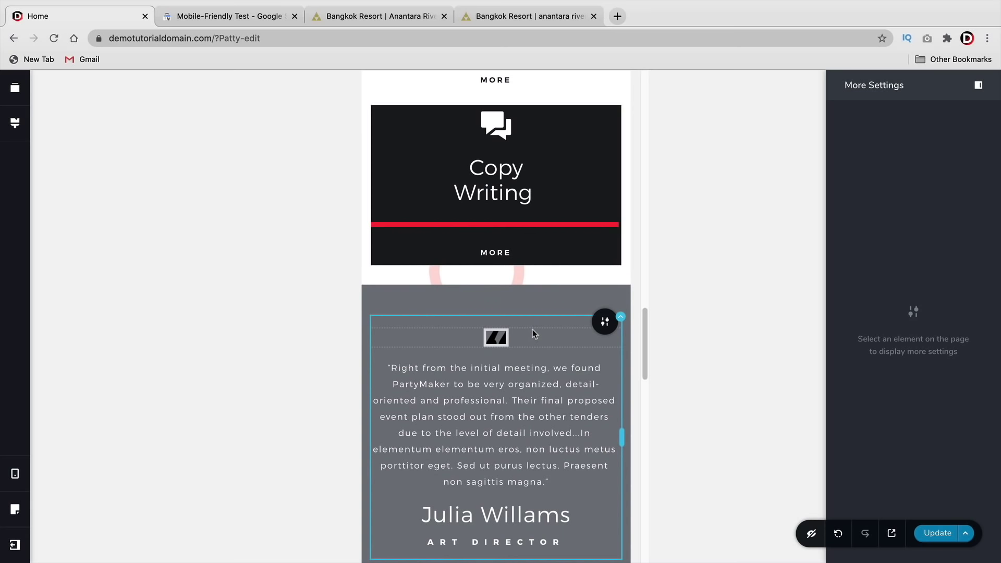
pyautogui.click(499, 339)
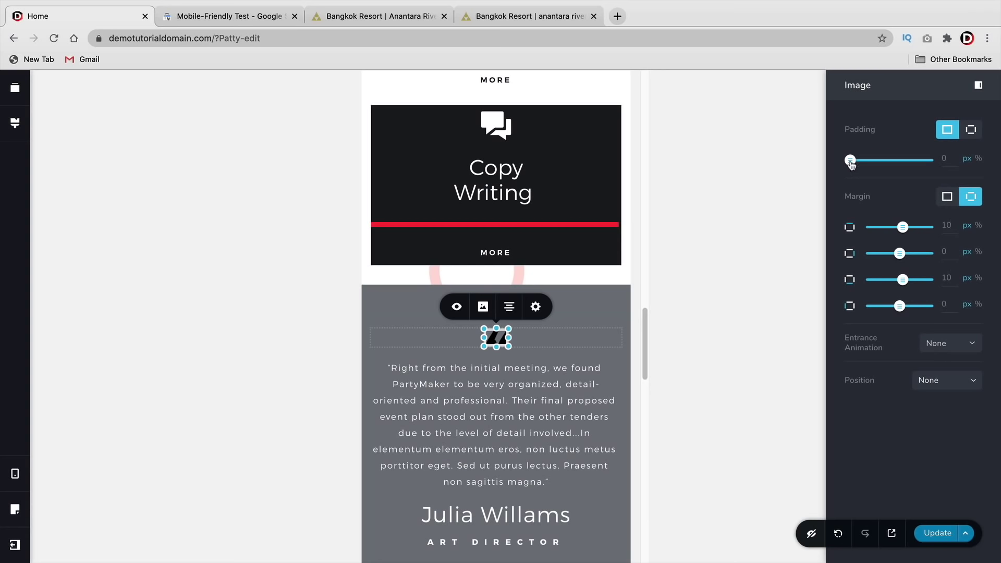
pyautogui.moveTo(850, 160)
pyautogui.mouseDown()
pyautogui.moveTo(886, 161)
pyautogui.moveTo(855, 167)
pyautogui.mouseUp()
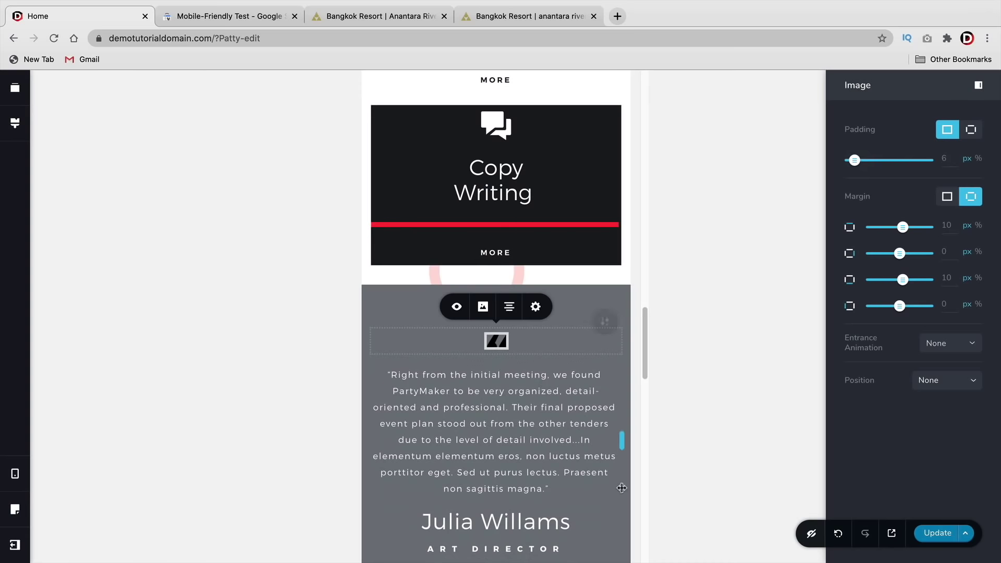
pyautogui.scroll(-5, 543, 456)
pyautogui.scroll(-13, 546, 450)
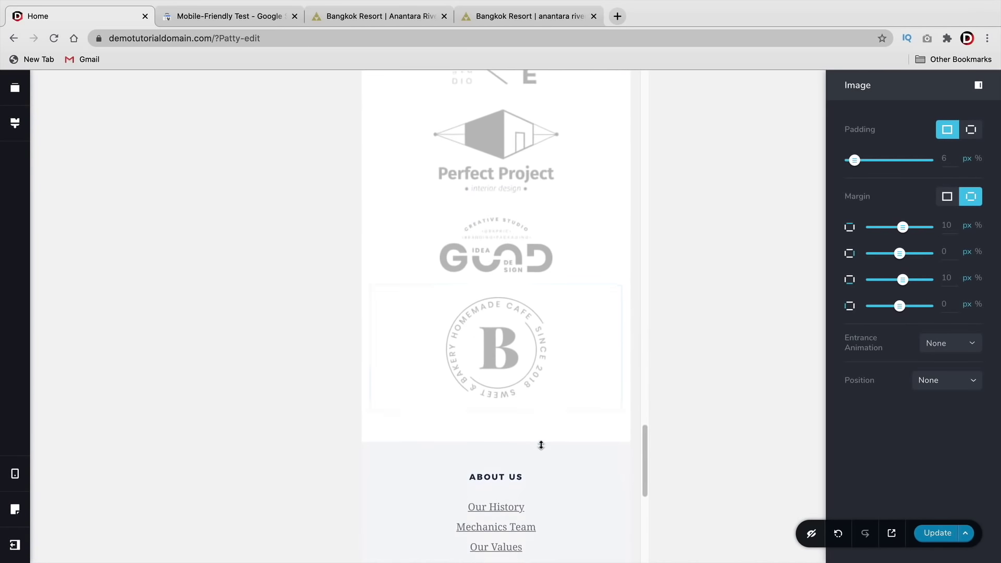
pyautogui.scroll(8, 546, 452)
pyautogui.scroll(15, 548, 458)
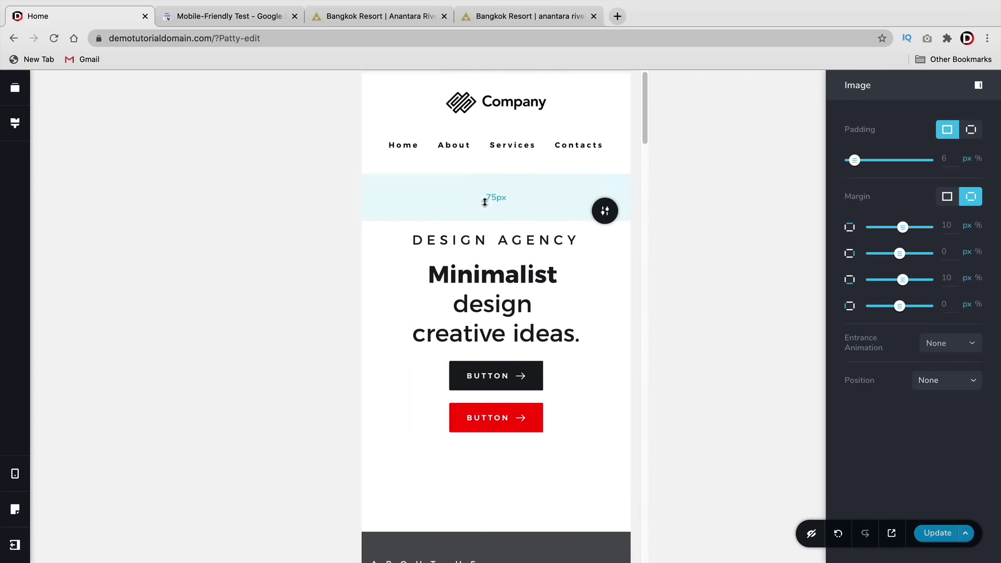
# Step: Set the hero's top spacing to 32px and bottom to 16px, then save the page with Update
pyautogui.moveTo(522, 209); pyautogui.dragTo(524, 183)
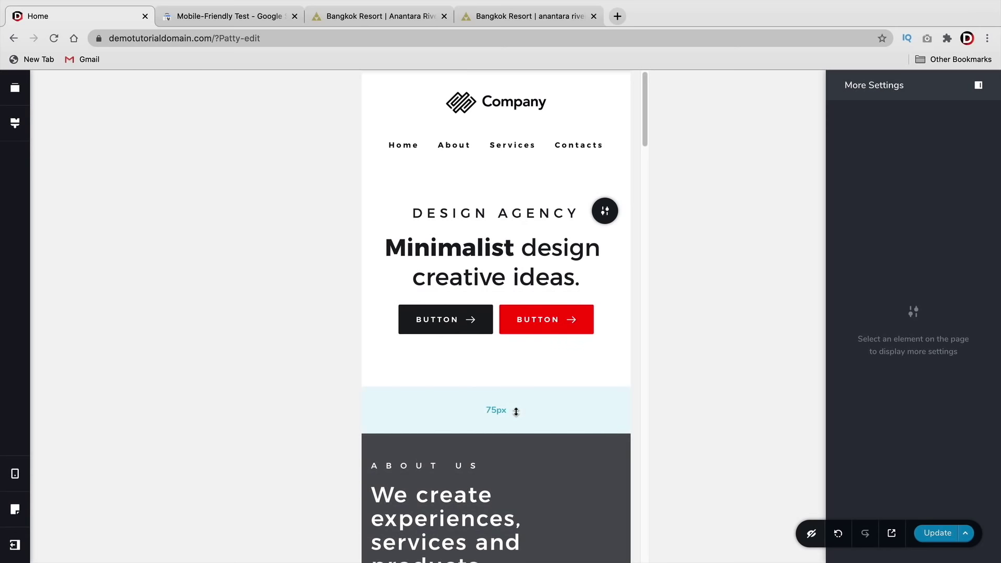
pyautogui.moveTo(516, 411); pyautogui.dragTo(516, 375)
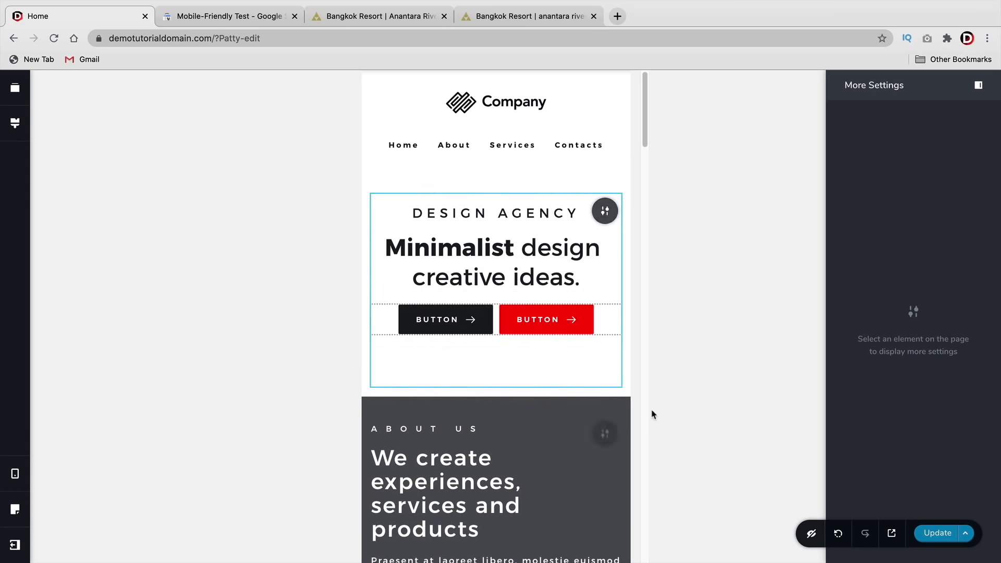
pyautogui.click(927, 537)
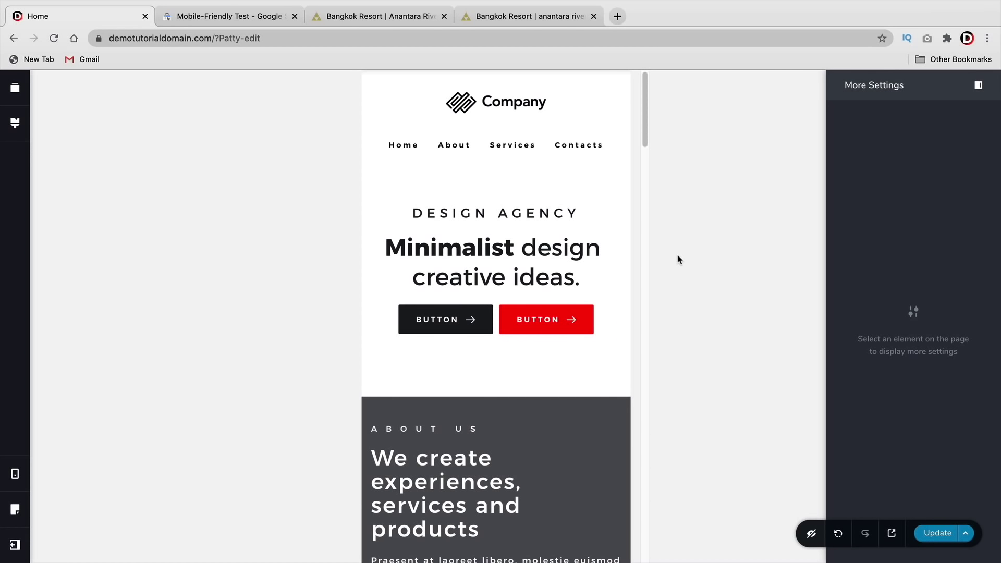
pyautogui.click(175, 18)
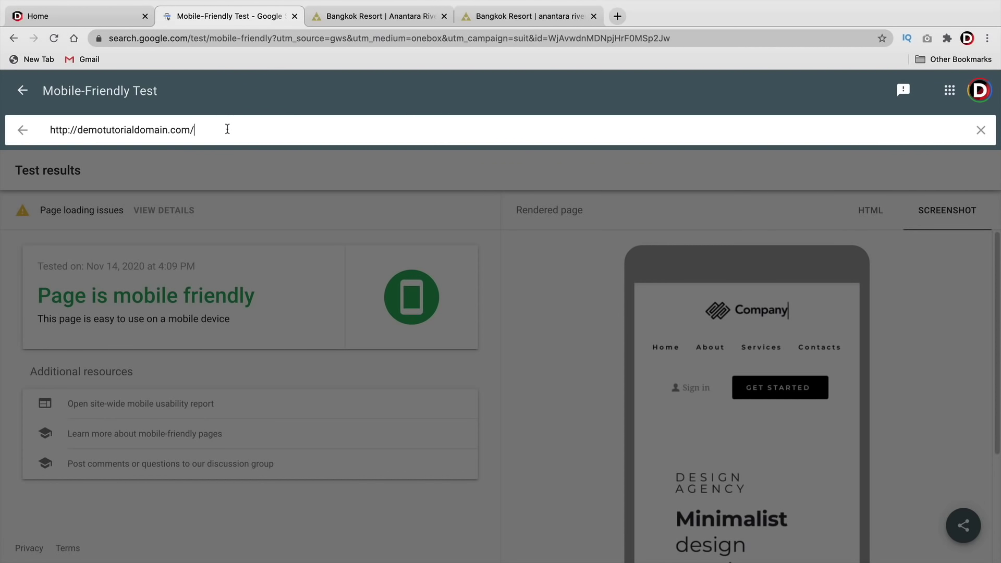
# Step: Retest demotutorialdomain.com and confirm the 'Page is mobile friendly' result with a centered hero
pyautogui.press('Escape')
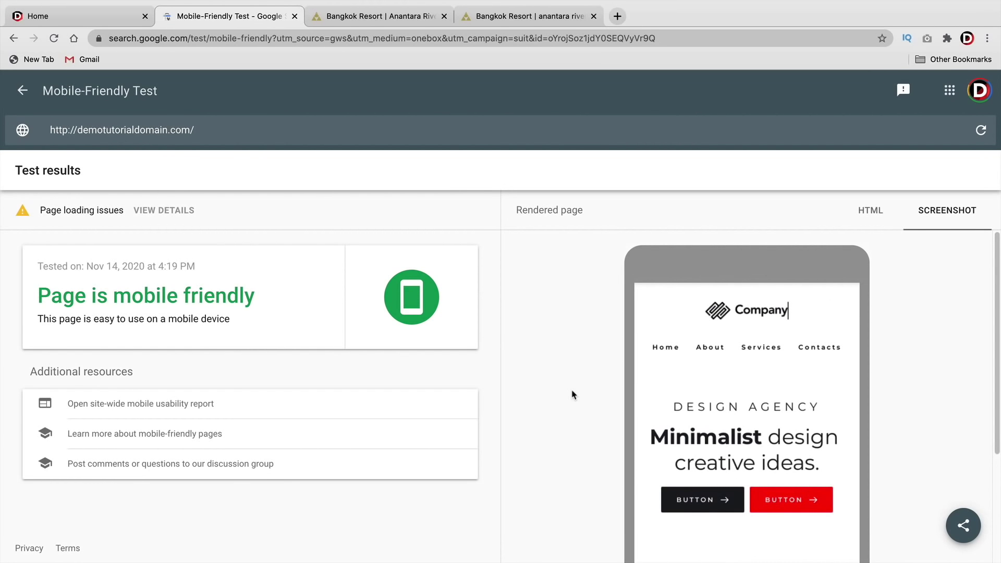
pyautogui.moveTo(51, 296); pyautogui.dragTo(246, 293)
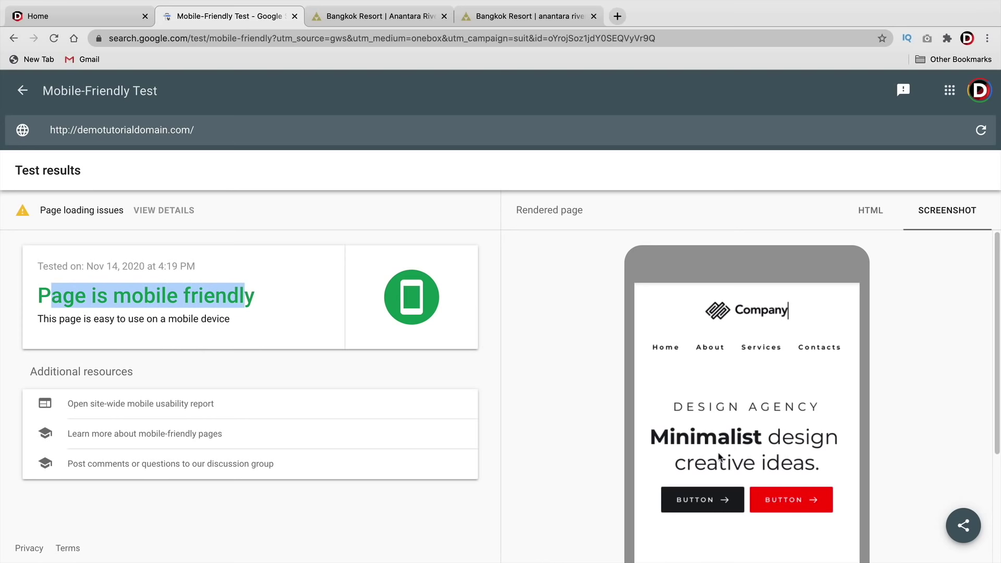
pyautogui.scroll(-2, 724, 404)
pyautogui.scroll(-3, 751, 412)
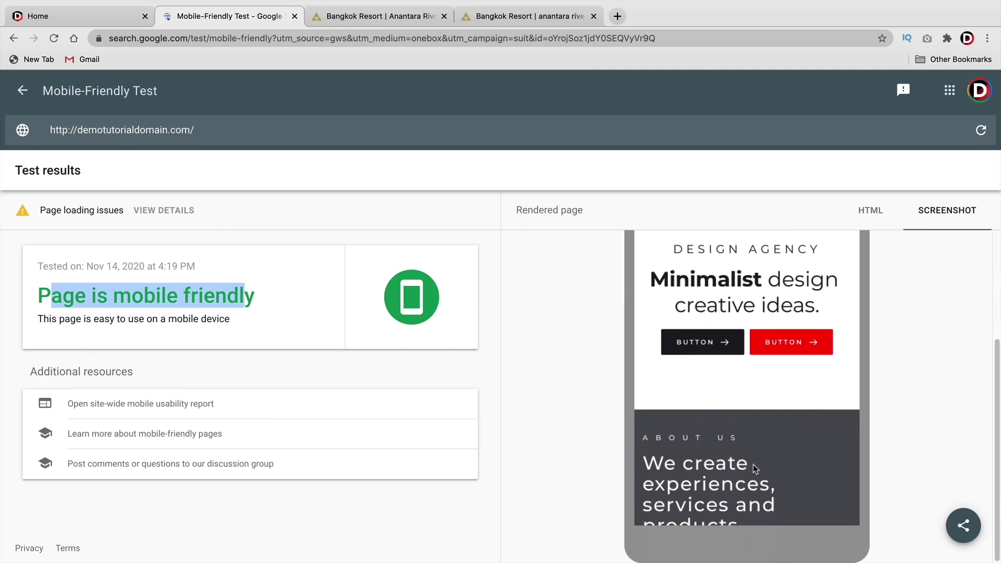
pyautogui.scroll(5, 739, 469)
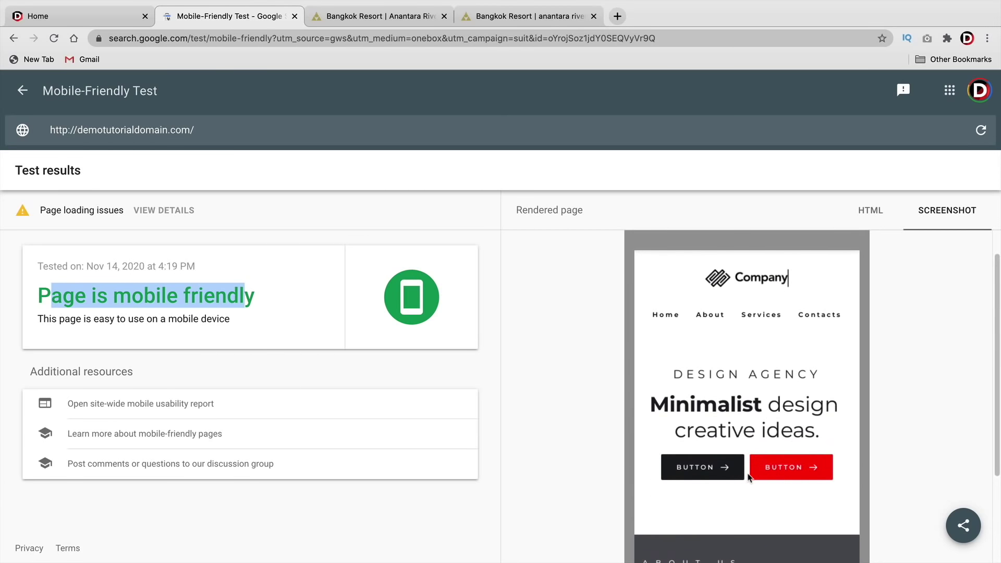
pyautogui.click(115, 20)
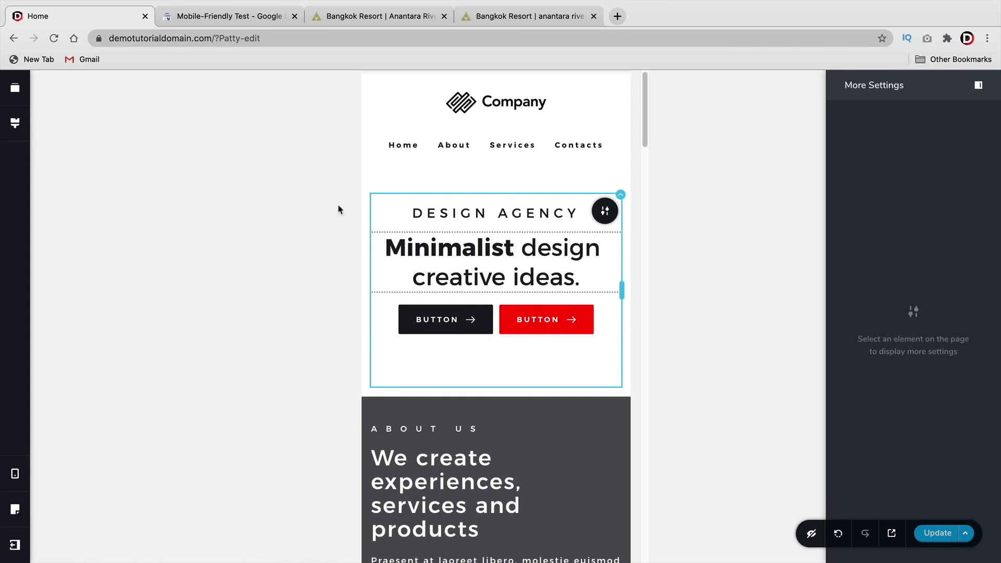
# Step: Open the global Heading 1 style's typography, showing Montserrat at size 56
pyautogui.click(17, 122)
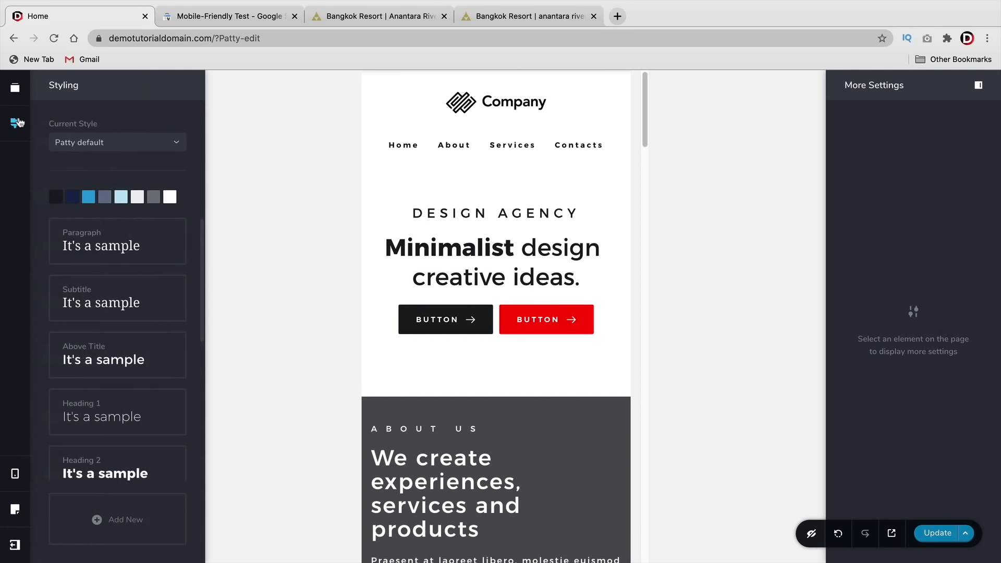
pyautogui.scroll(-5, 121, 355)
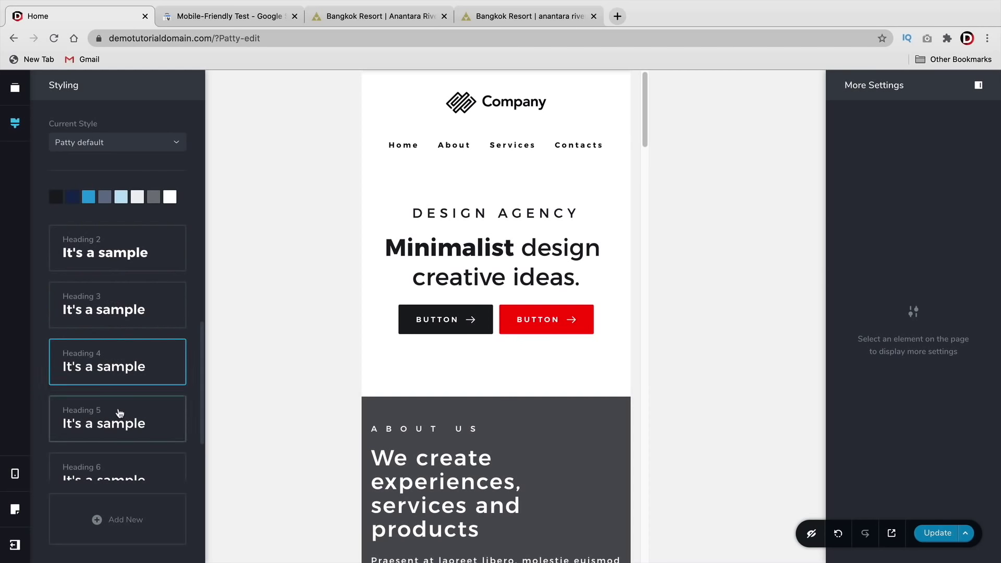
pyautogui.scroll(3, 130, 316)
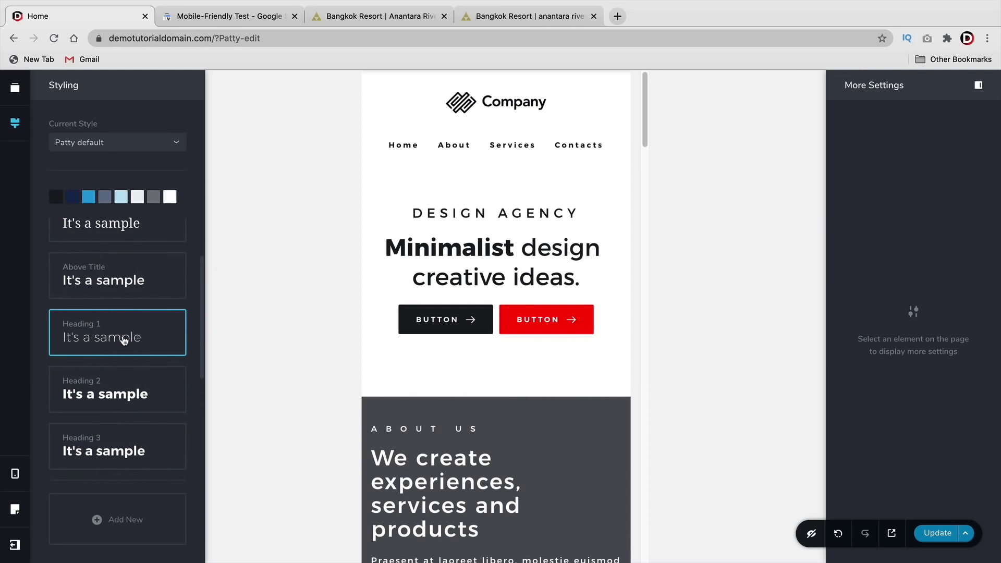
pyautogui.click(127, 338)
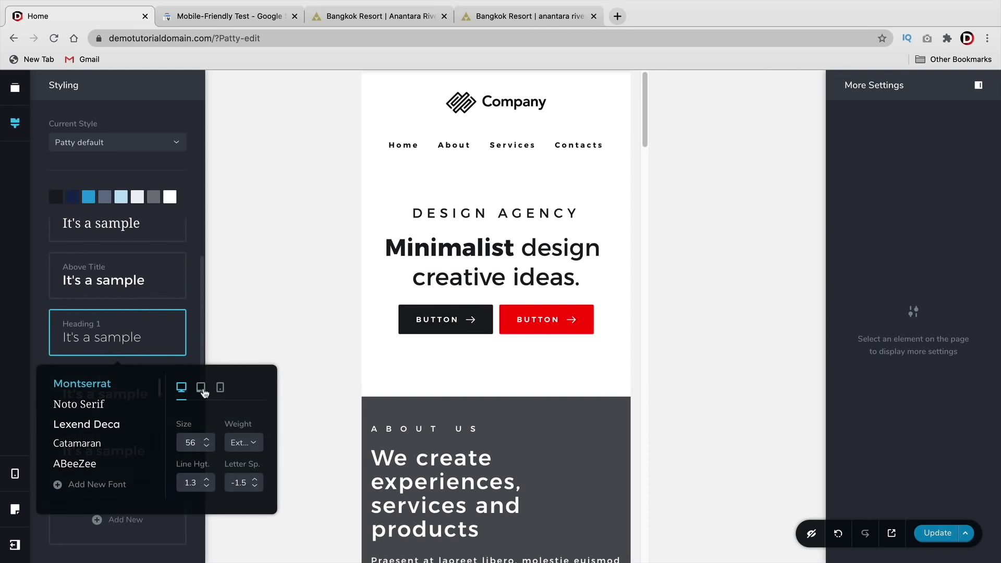
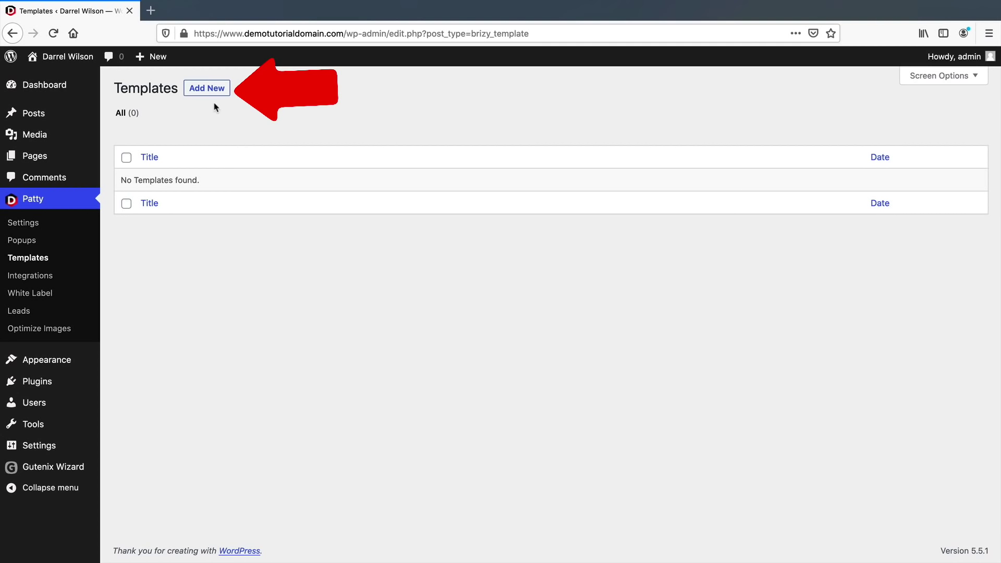
# Step: Start a new template titled '404 PAGE'
pyautogui.click(214, 88)
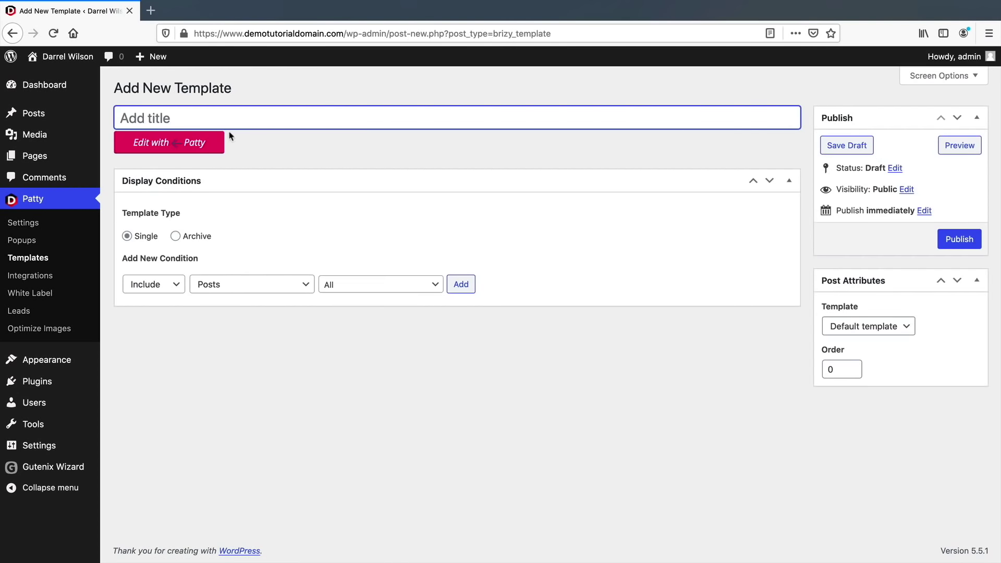
pyautogui.write('400')
pyautogui.press('BackSpace')
pyautogui.press('BackSpace')
pyautogui.write('4 PAGE')
# Step: Set the template's display condition to include the 404 page
pyautogui.click(226, 287)
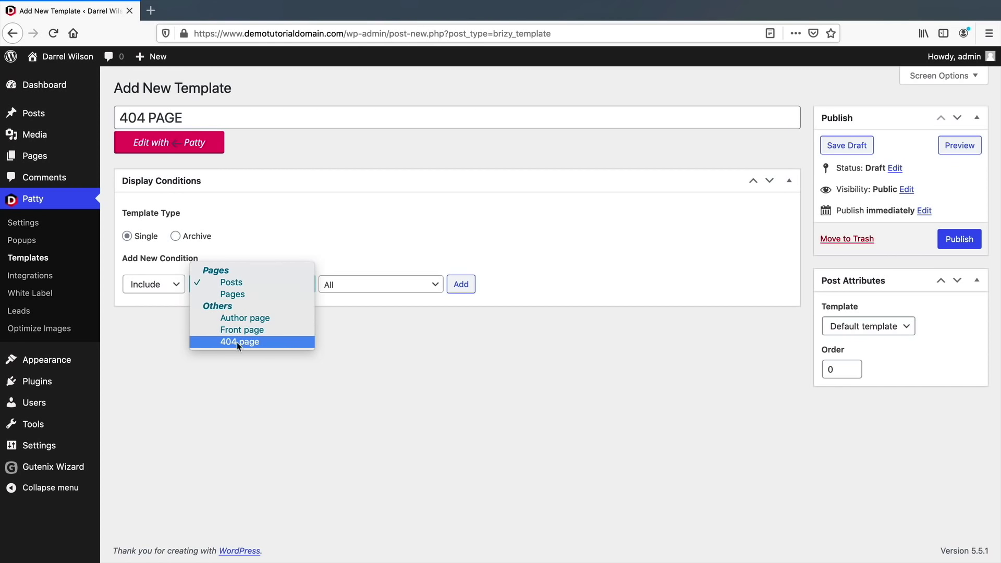
pyautogui.click(174, 314)
pyautogui.click(175, 236)
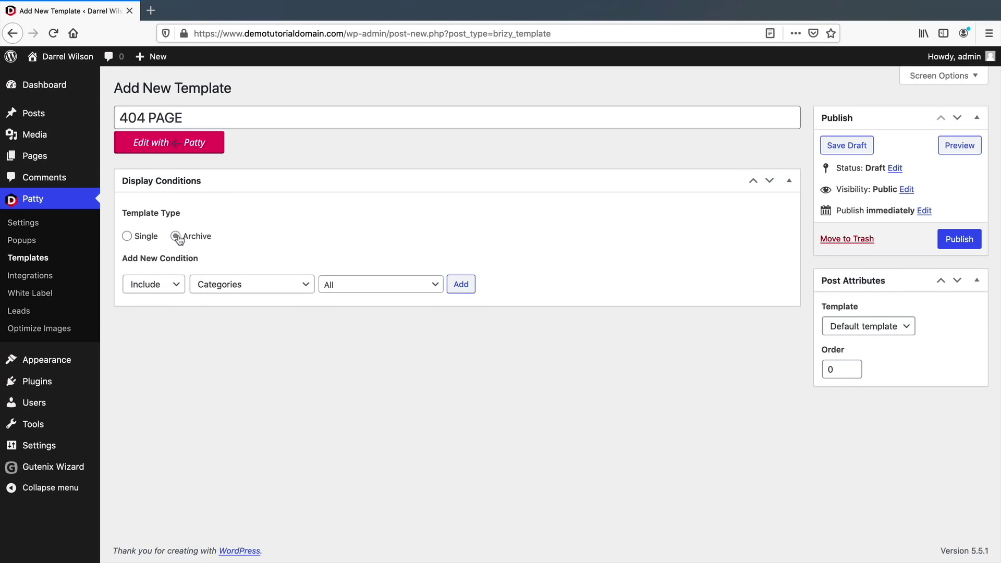
pyautogui.click(222, 284)
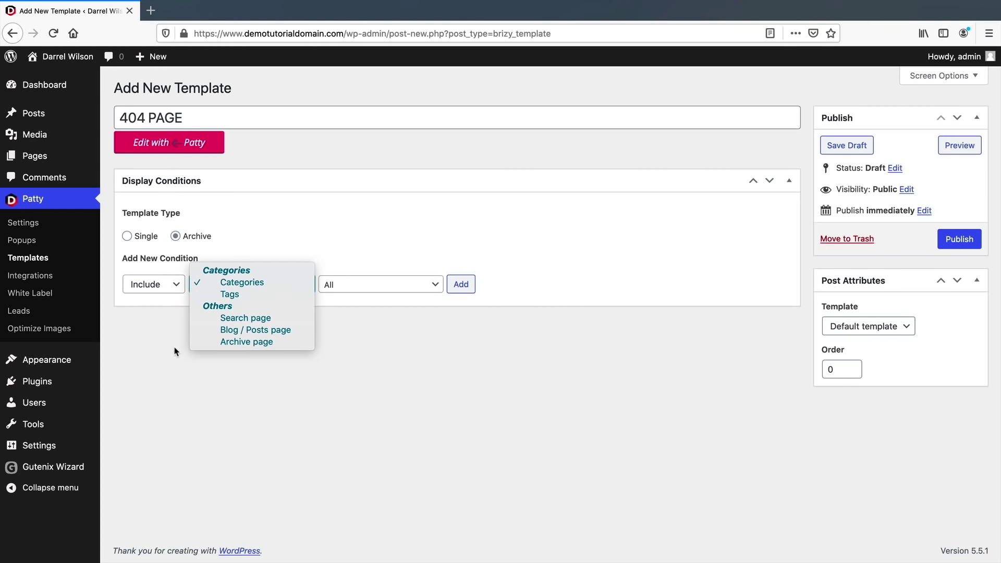
pyautogui.click(175, 351)
pyautogui.click(211, 290)
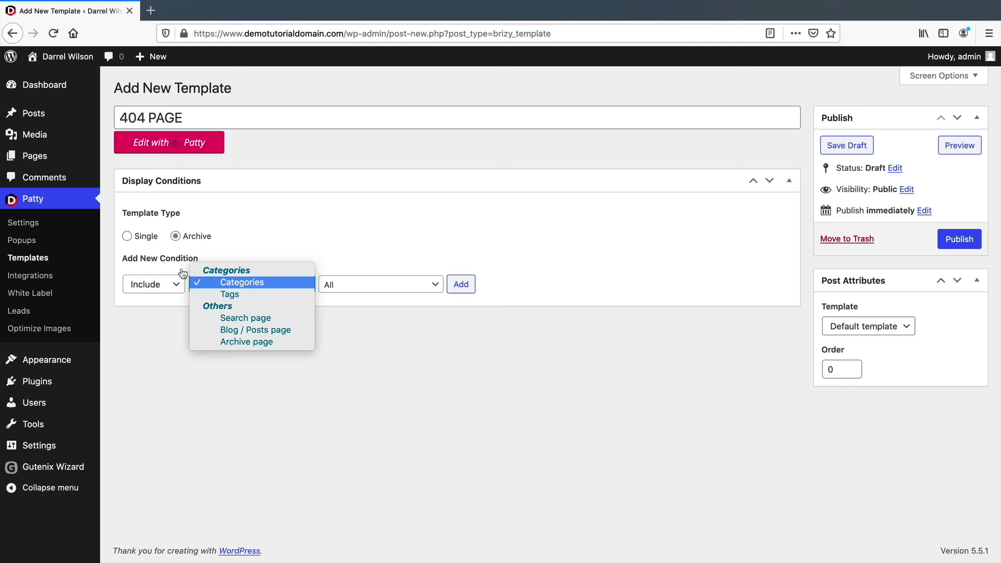
pyautogui.click(214, 285)
pyautogui.click(137, 237)
pyautogui.click(248, 287)
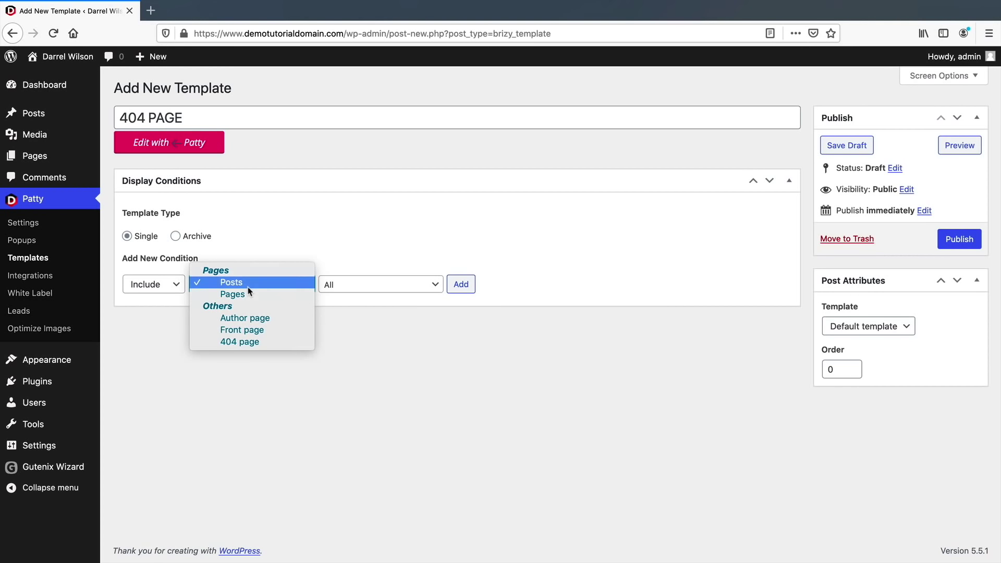
pyautogui.click(257, 342)
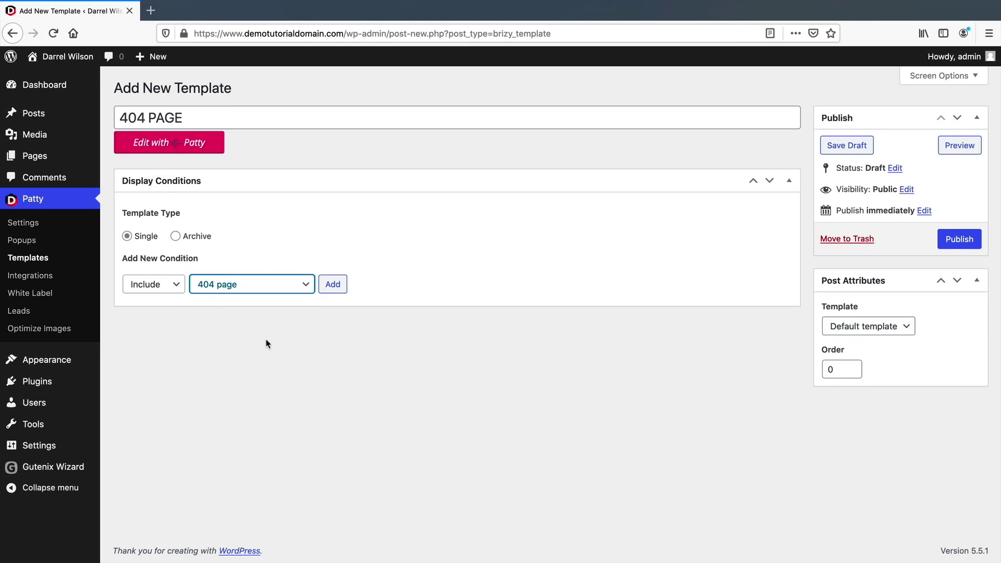
pyautogui.click(334, 290)
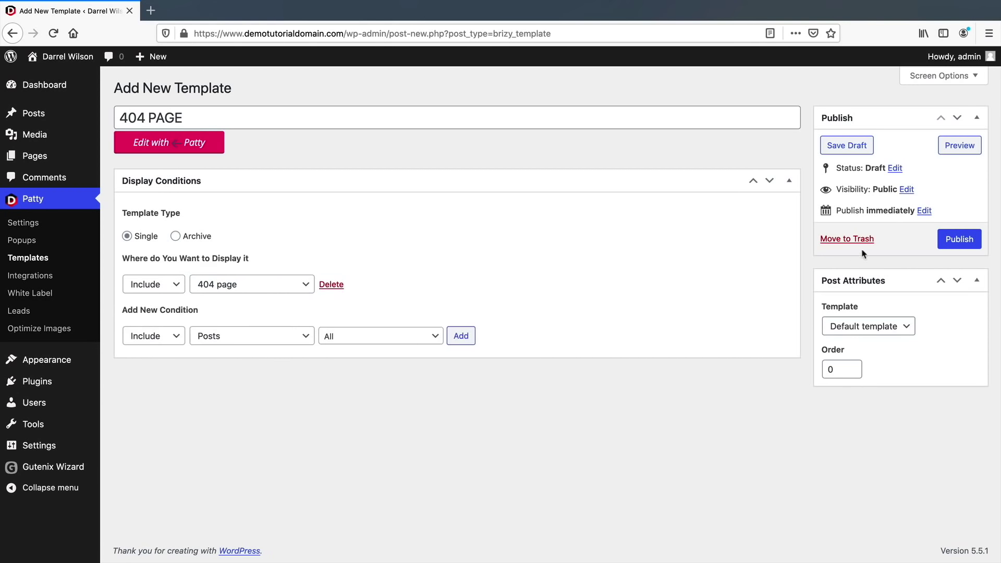
# Step: Publish the 404 PAGE template with the default page template and open it in the builder
pyautogui.click(950, 241)
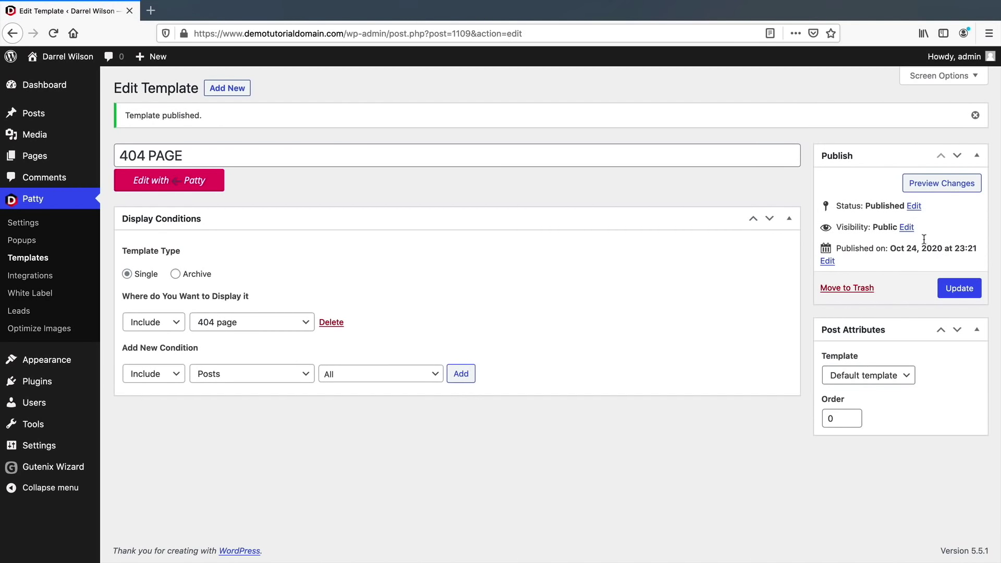
pyautogui.click(872, 375)
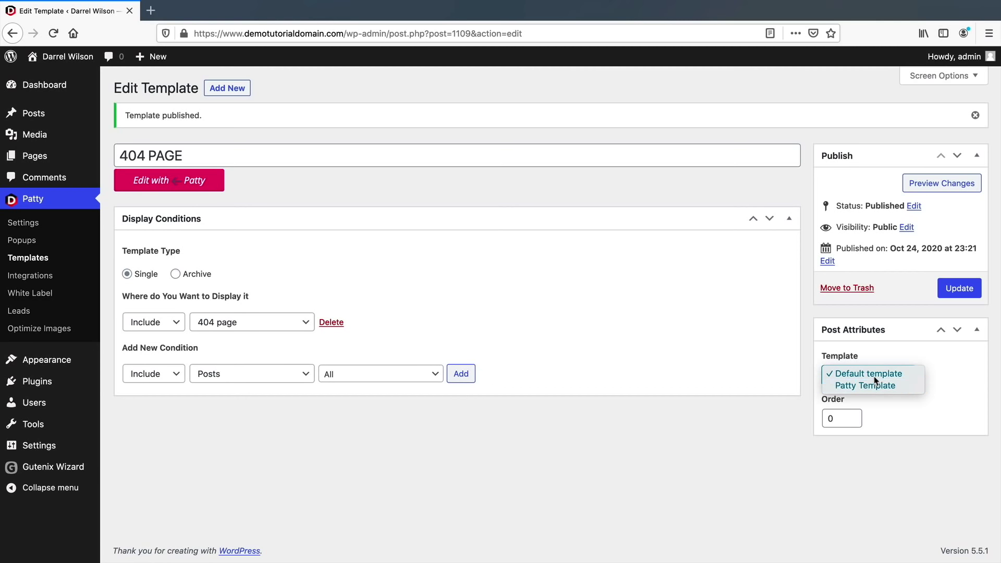
pyautogui.click(874, 379)
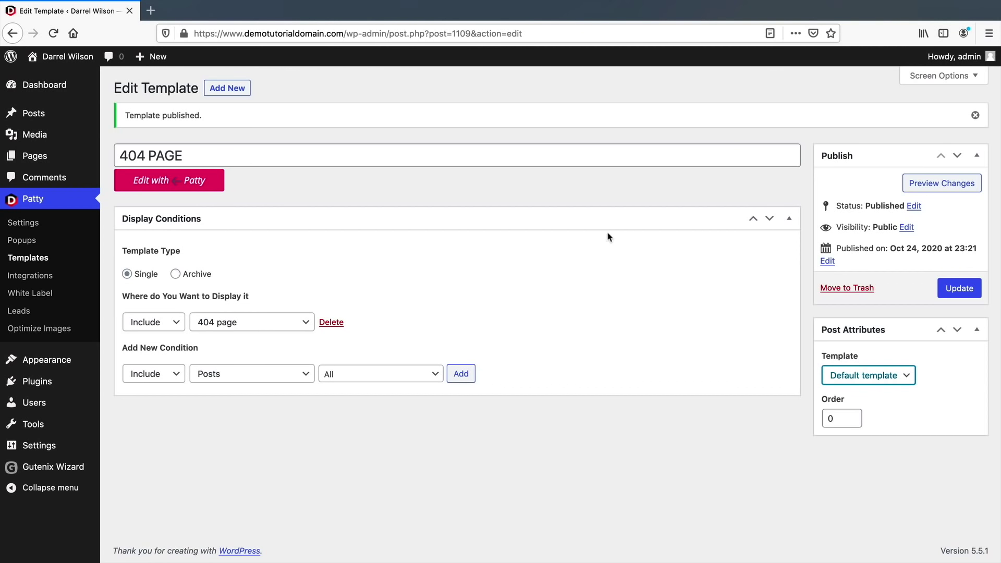
pyautogui.click(182, 186)
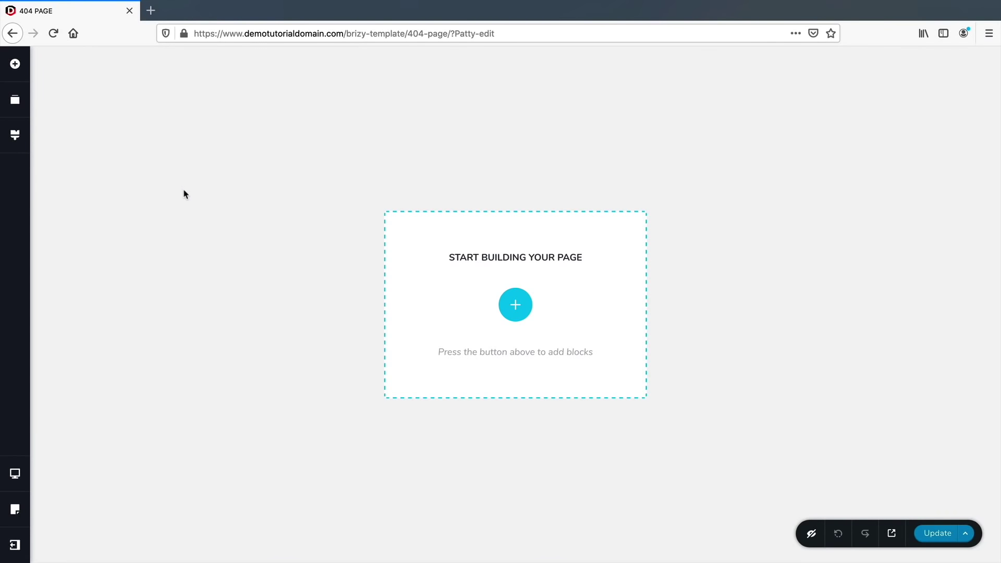
# Step: Insert the purple 'Create your landing page in 30 minutes' block from the Blocks library
pyautogui.click(516, 306)
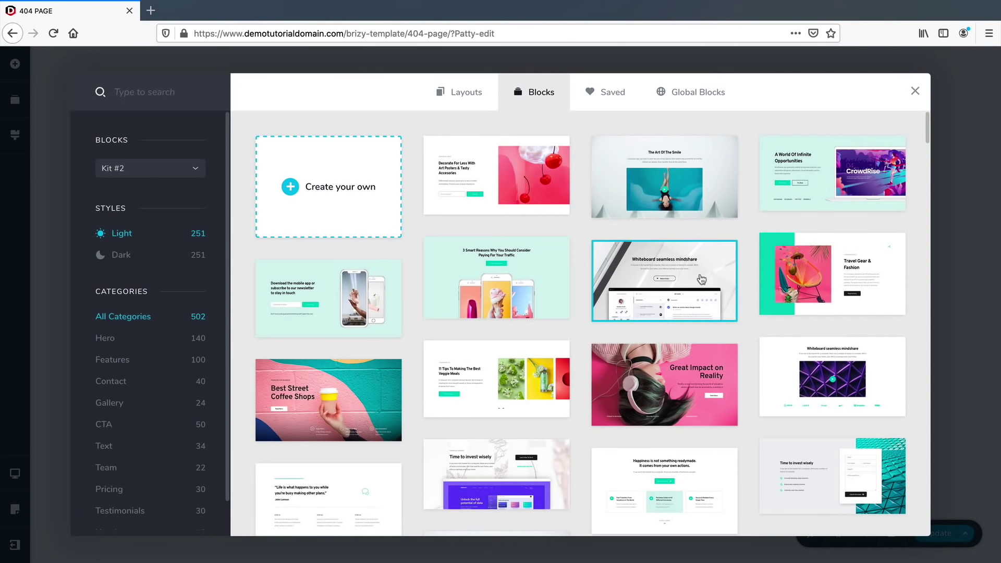
pyautogui.scroll(-3, 730, 261)
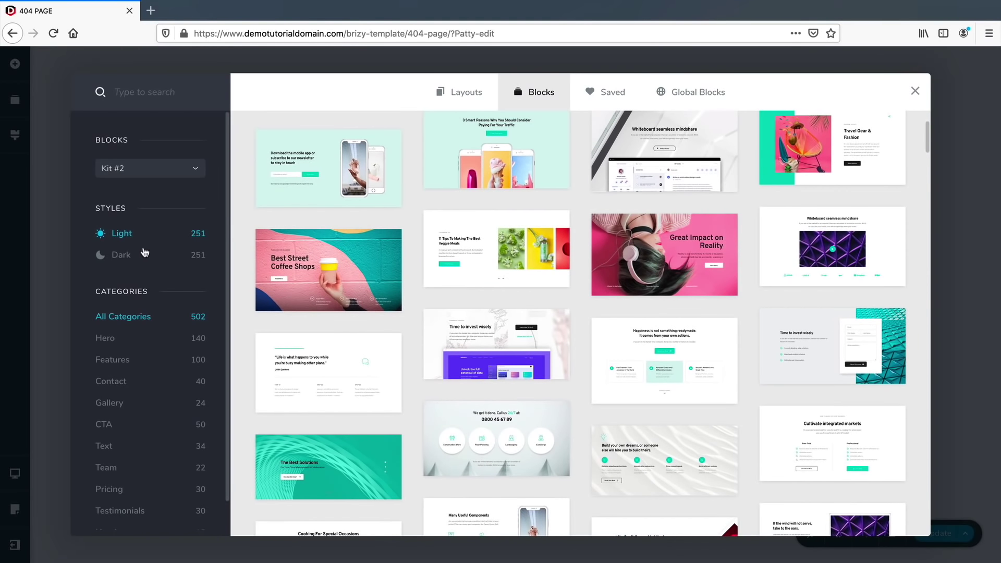
pyautogui.scroll(-6, 333, 342)
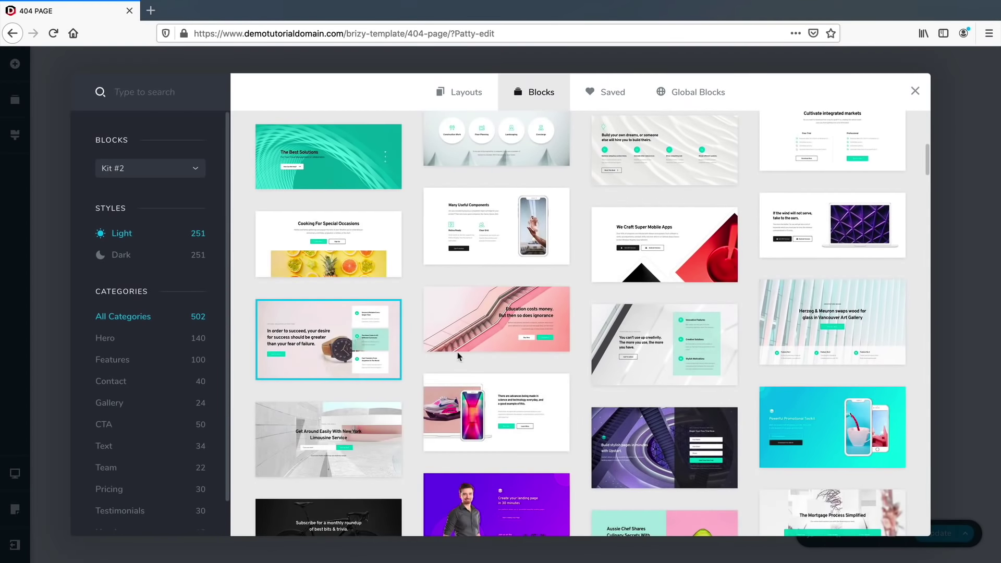
pyautogui.scroll(-4, 469, 352)
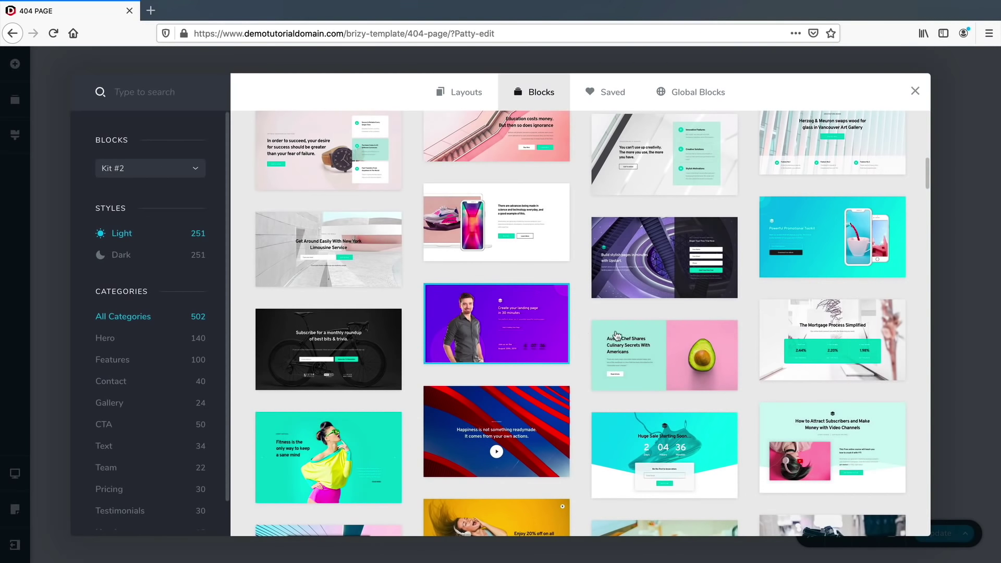
pyautogui.click(551, 332)
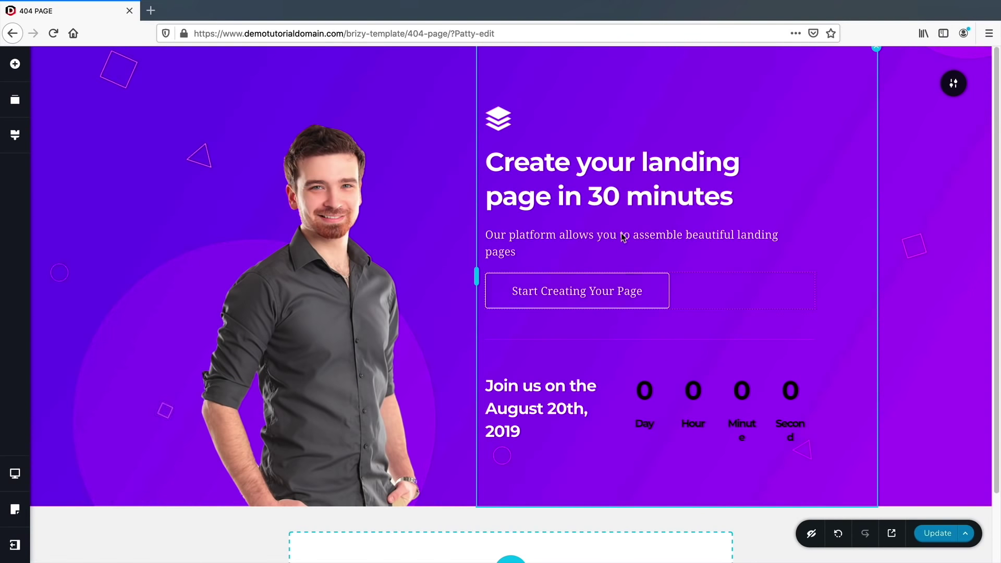
# Step: Change the heading to 'LOST?', make it white and enlarge its font size
pyautogui.tripleClick(635, 191)
pyautogui.write('LOST?')
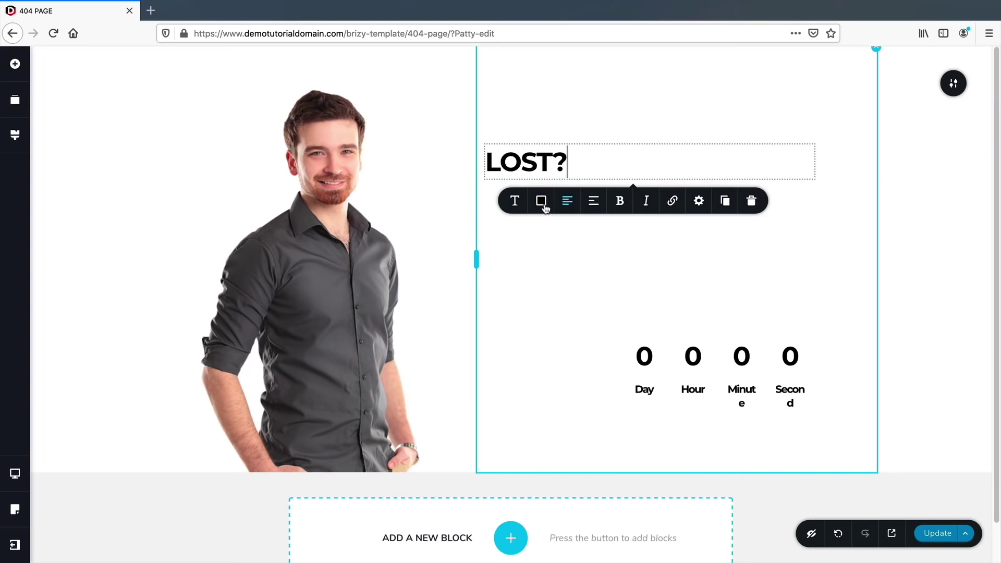
pyautogui.click(541, 201)
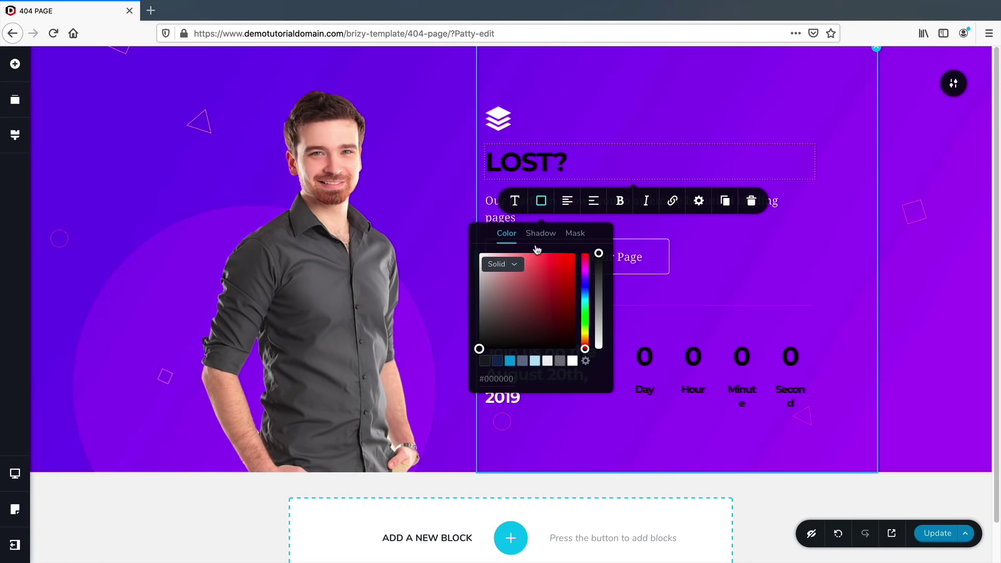
pyautogui.click(571, 360)
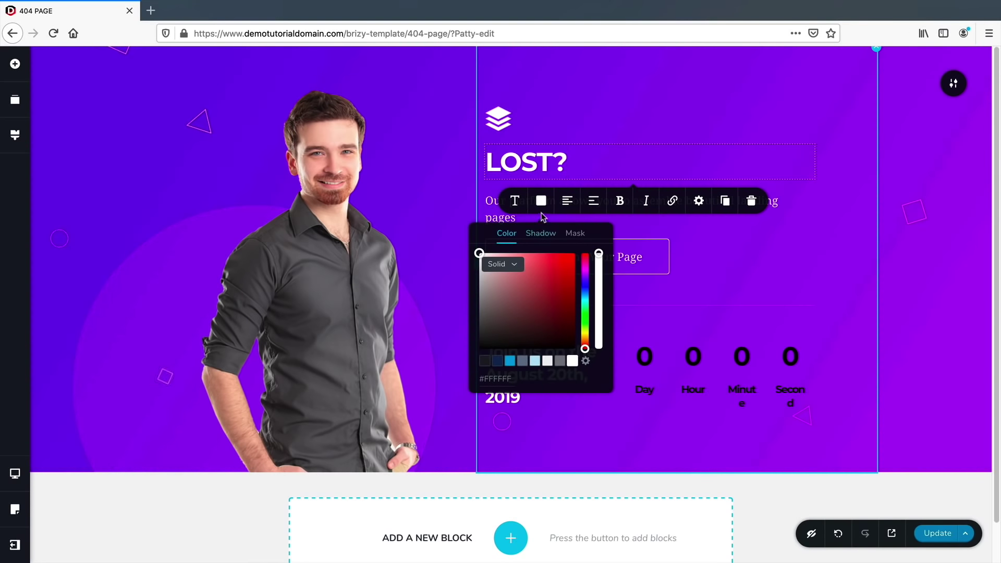
pyautogui.click(515, 201)
pyautogui.click(557, 300)
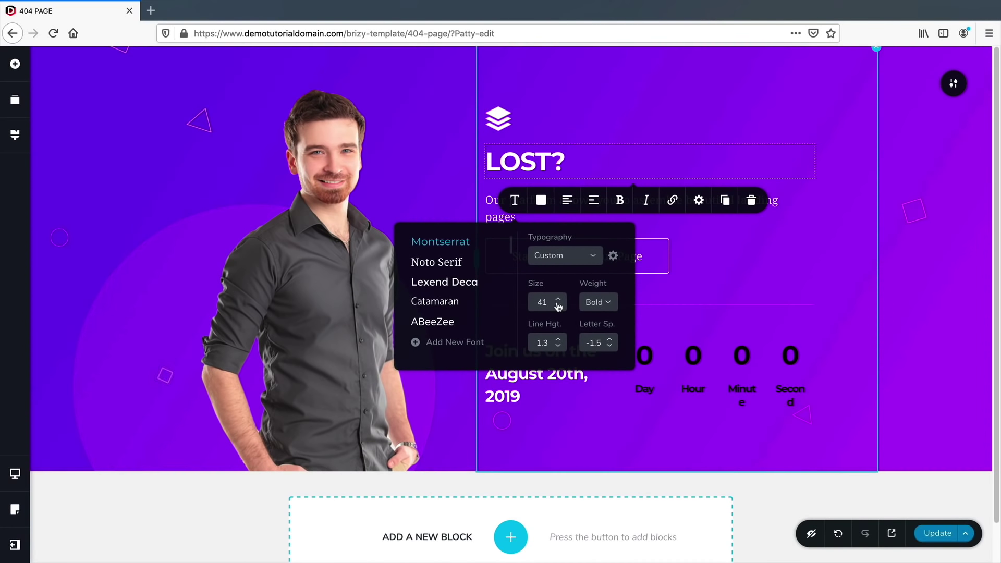
pyautogui.moveTo(557, 301); pyautogui.dragTo(623, 326)
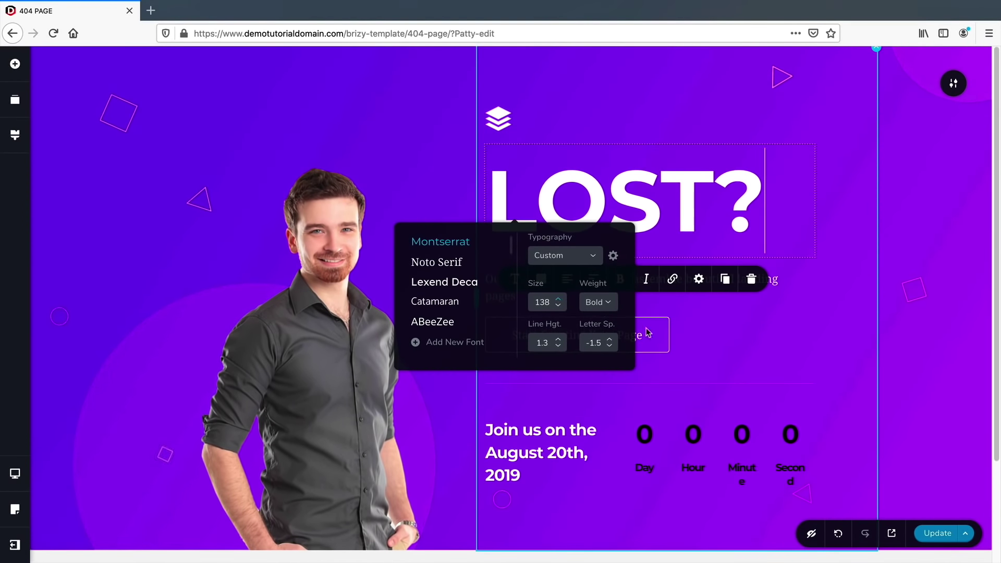
pyautogui.click(776, 357)
# Step: Delete the countdown timer and the 'Join us' text
pyautogui.click(734, 422)
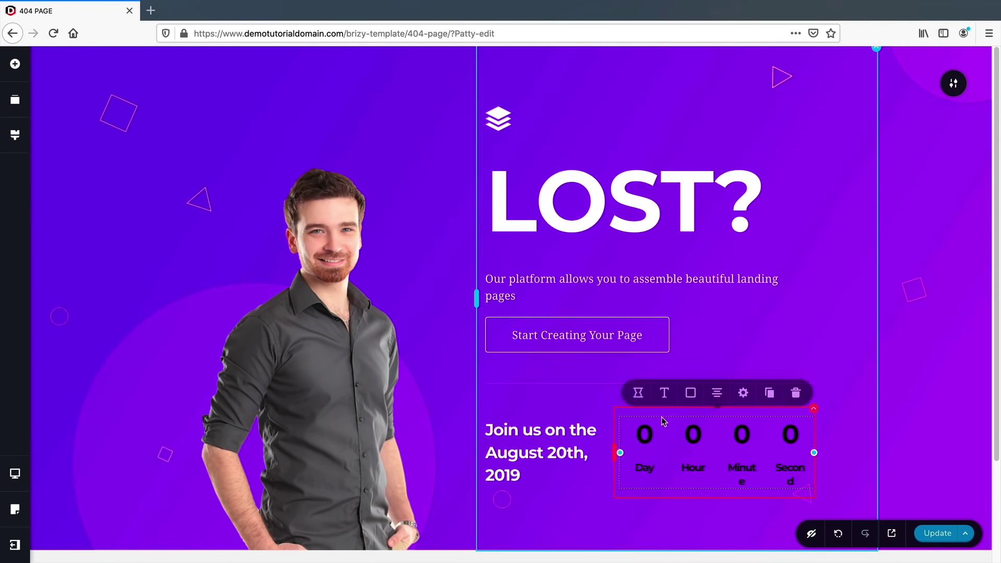
pyautogui.click(796, 398)
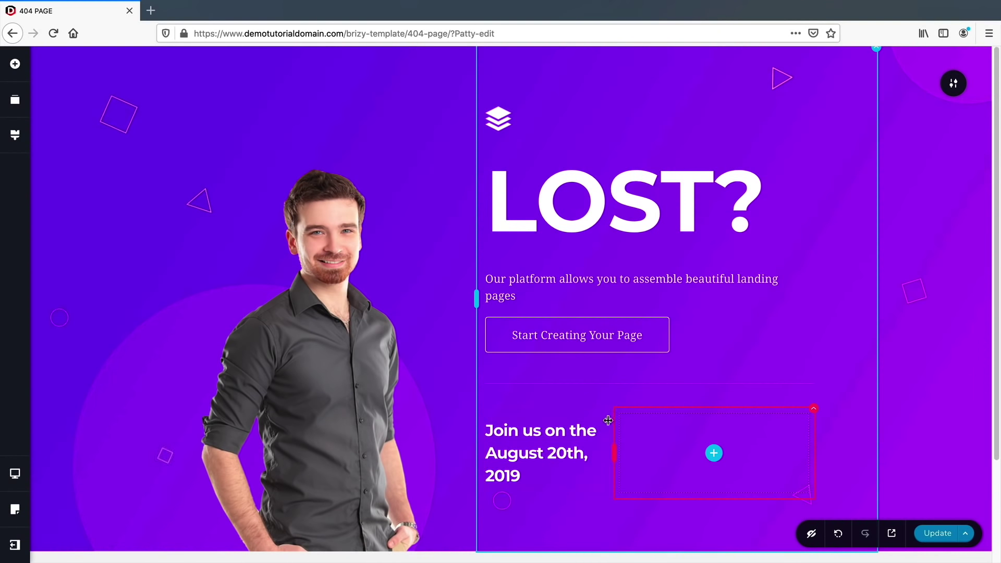
pyautogui.rightClick(592, 419)
pyautogui.click(615, 517)
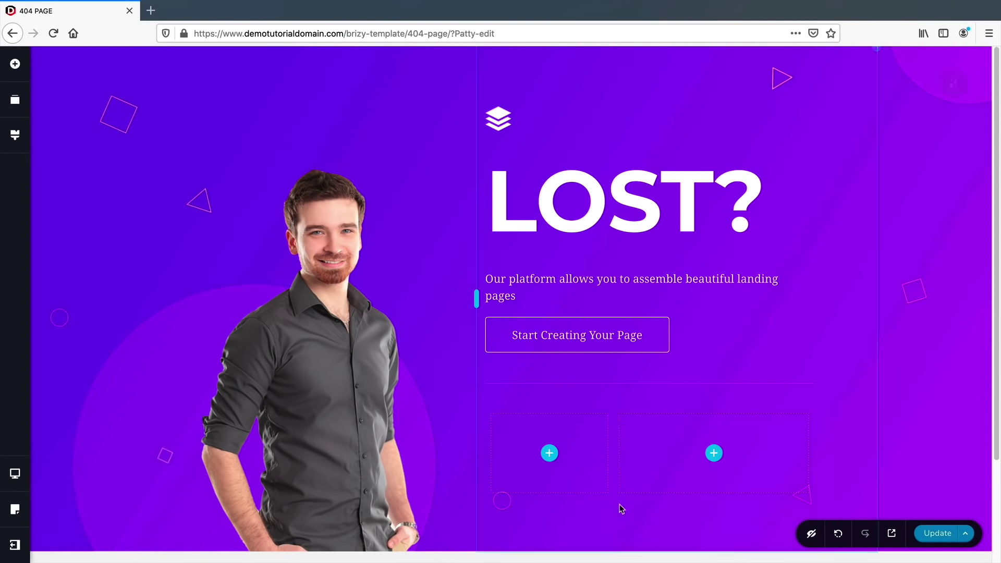
pyautogui.click(613, 351)
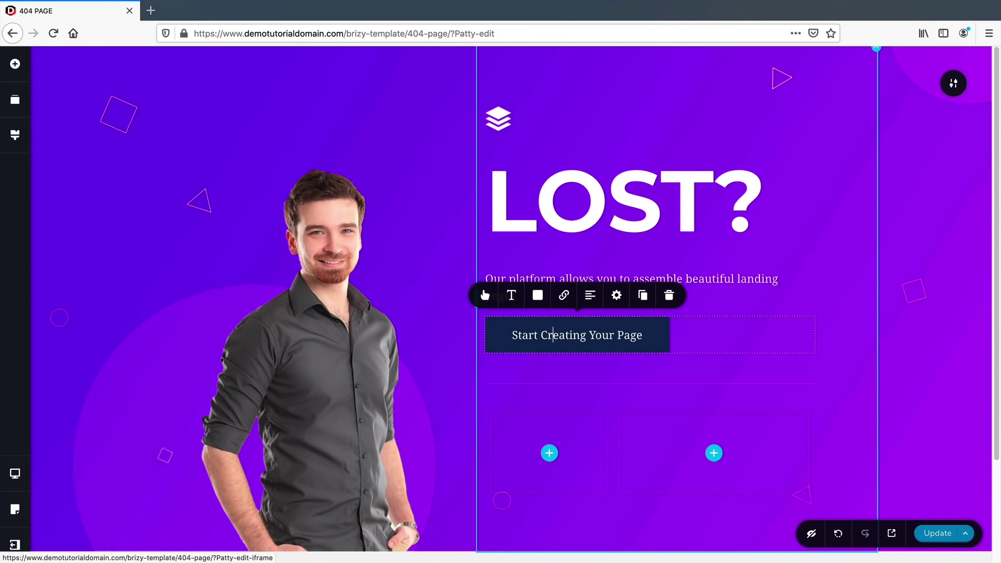
pyautogui.press('BackSpace')
pyautogui.press('BackSpace')
pyautogui.press('BackSpace')
pyautogui.press('BackSpace')
pyautogui.press('BackSpace')
pyautogui.press('BackSpace')
pyautogui.press('BackSpace')
pyautogui.press('BackSpace')
pyautogui.press('BackSpace')
pyautogui.press('BackSpace')
pyautogui.press('BackSpace')
pyautogui.press('BackSpace')
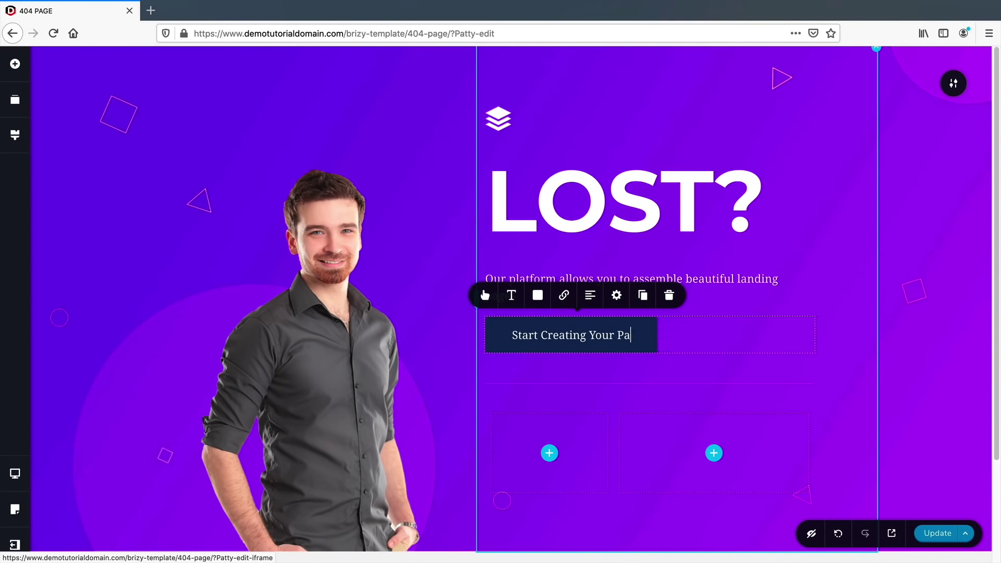
pyautogui.press('BackSpace')
pyautogui.press('BackSpace')
pyautogui.press('BackSpace')
pyautogui.press('BackSpace')
pyautogui.press('BackSpace')
pyautogui.press('BackSpace')
pyautogui.press('BackSpace')
pyautogui.press('BackSpace')
pyautogui.press('BackSpace')
pyautogui.press('BackSpace')
pyautogui.press('BackSpace')
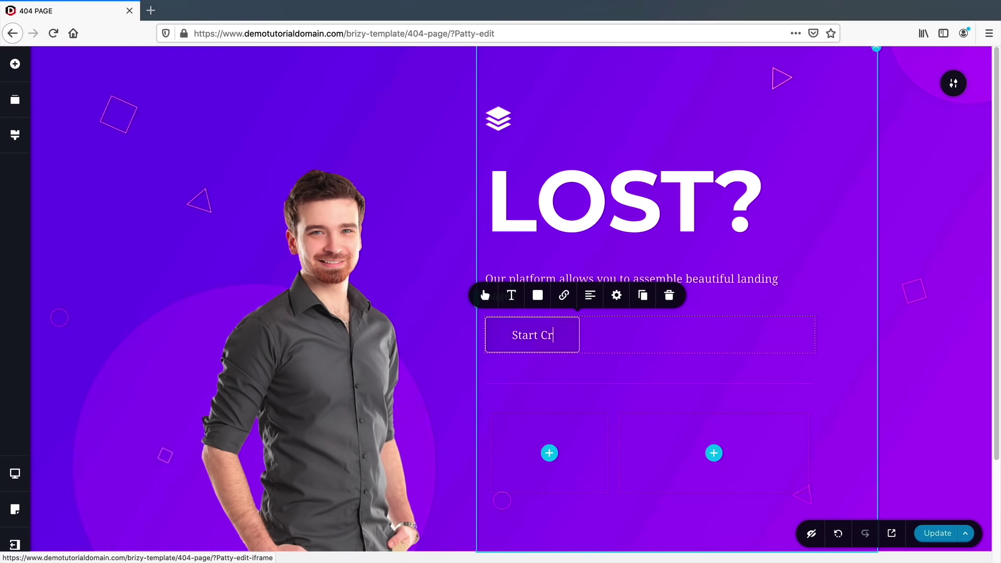
pyautogui.write('GO ')
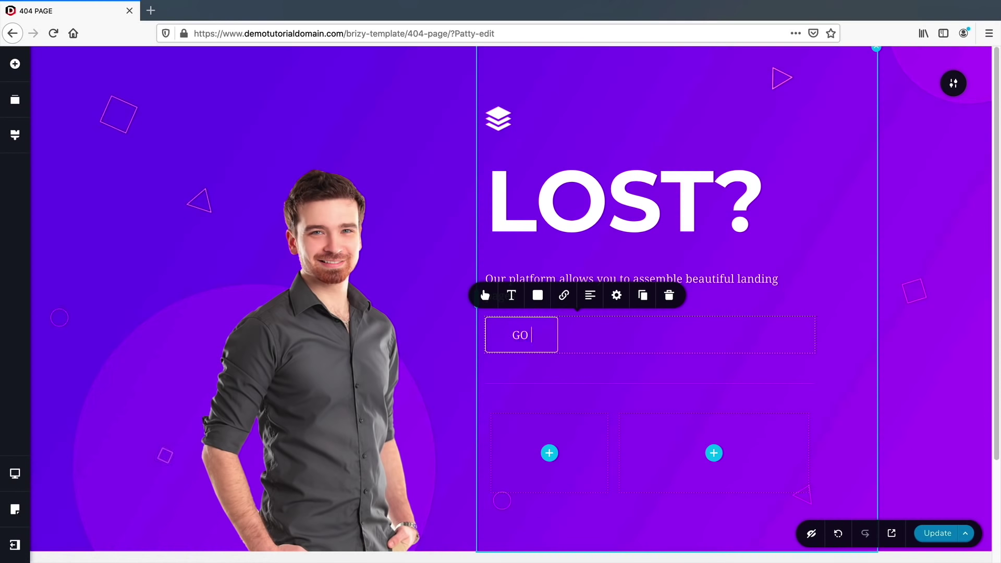
pyautogui.write('BACK TO HOME')
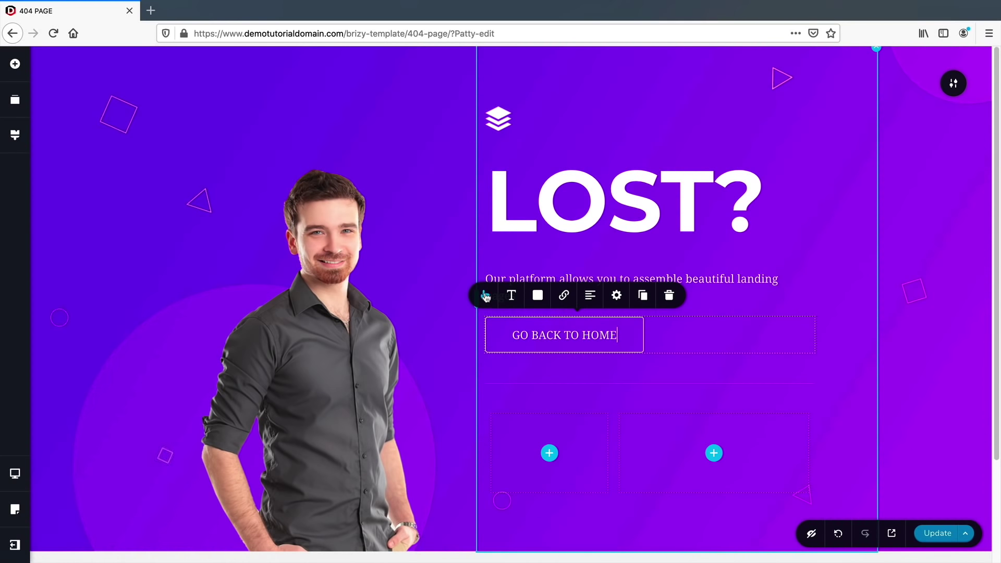
pyautogui.click(566, 302)
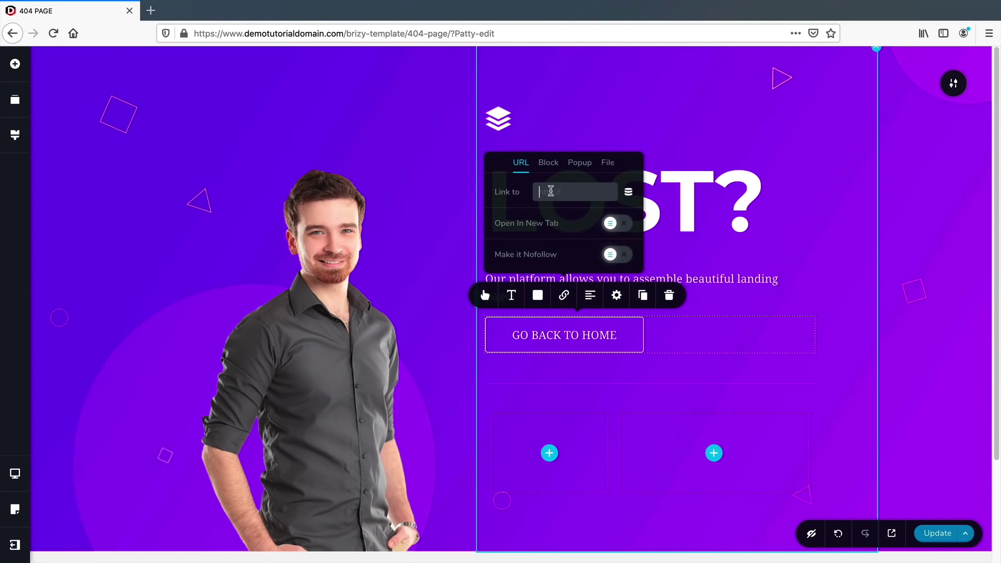
pyautogui.click(551, 192)
pyautogui.write('www.demotutorialdomain.com')
pyautogui.click(938, 534)
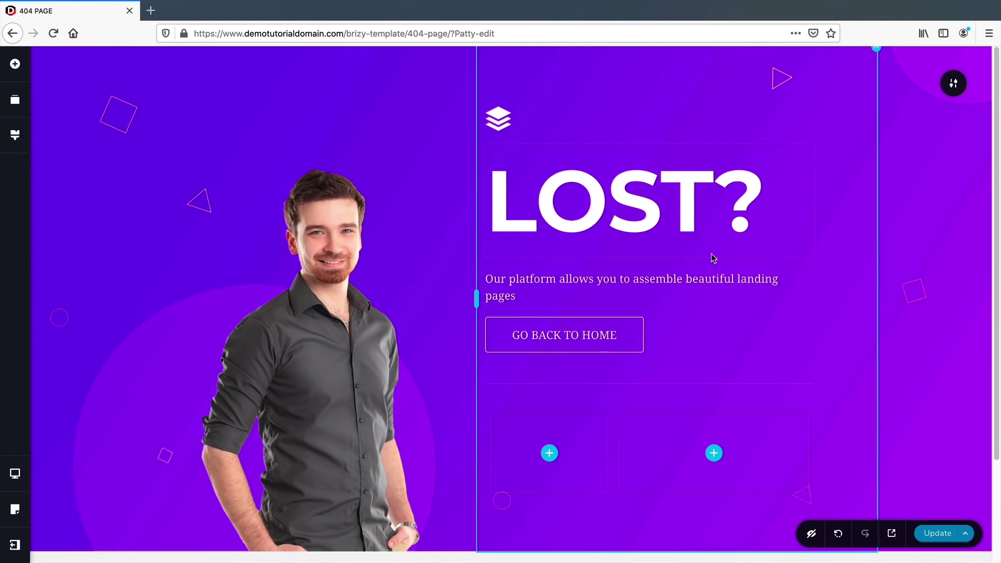
pyautogui.click(939, 532)
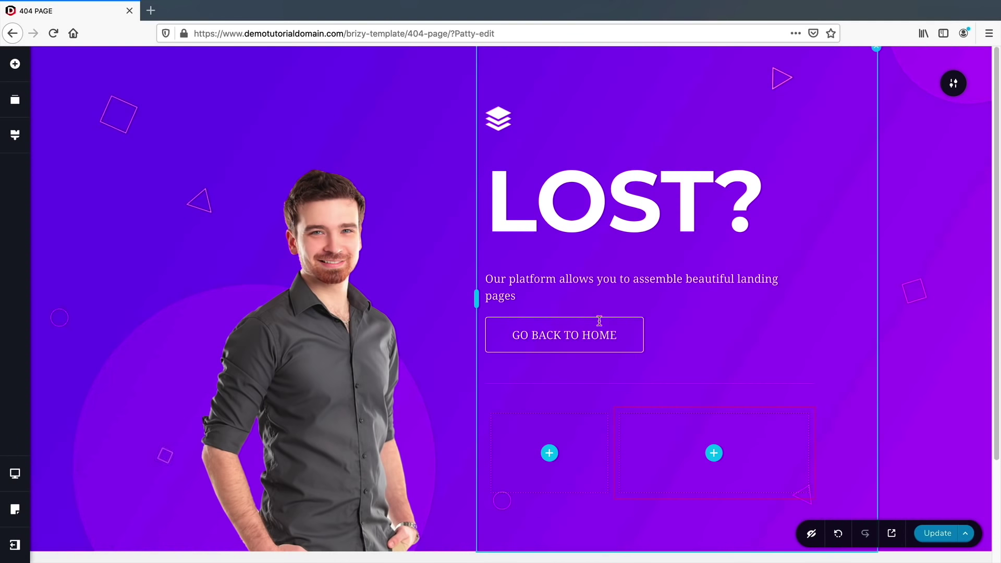
# Step: Load the domain with /jijweigjweog in a new tab to reach the 404 page, then follow GO BACK TO HOME
pyautogui.click(151, 11)
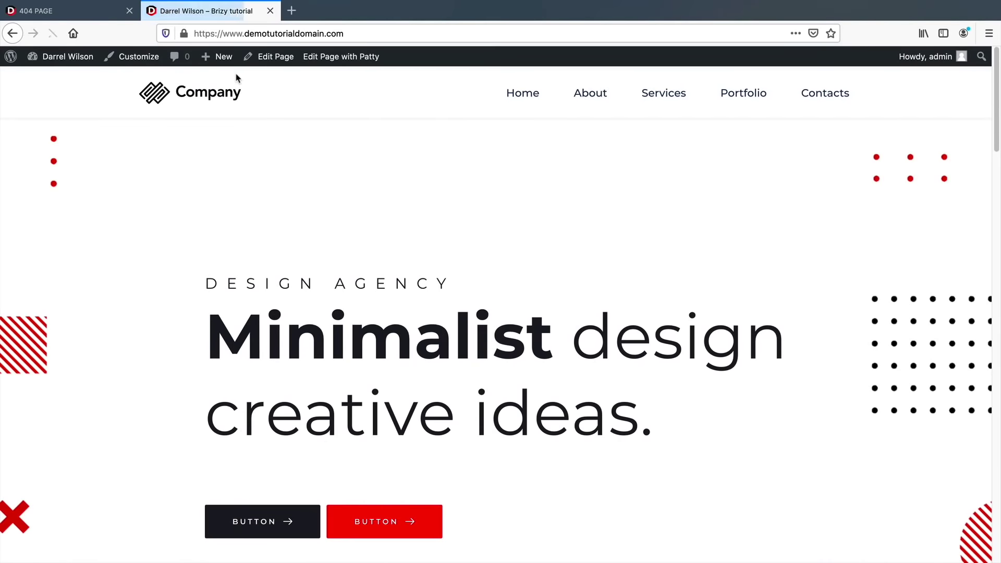
pyautogui.click(409, 39)
pyautogui.press('Right')
pyautogui.write('/jijweigjweog')
pyautogui.press('Return')
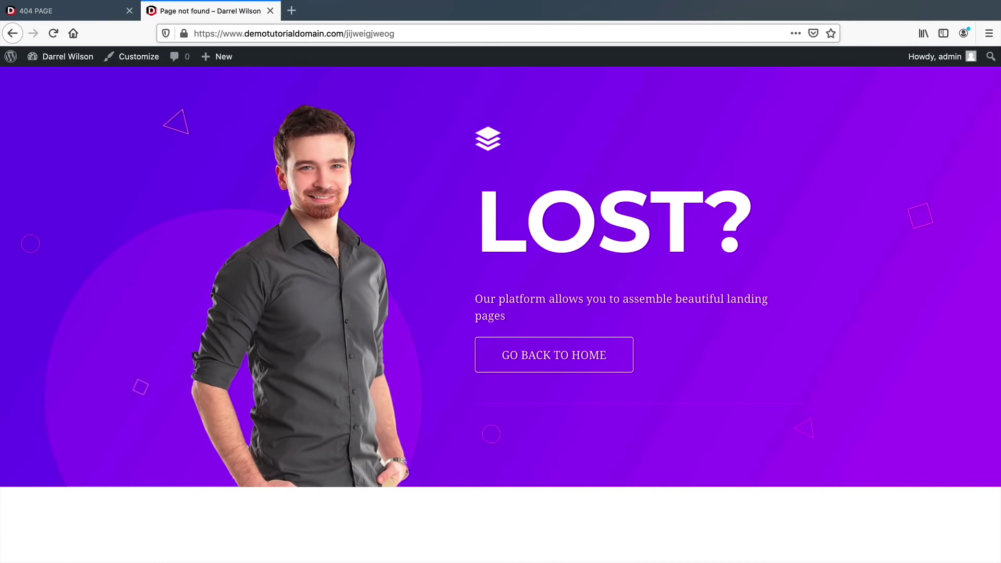
pyautogui.click(566, 357)
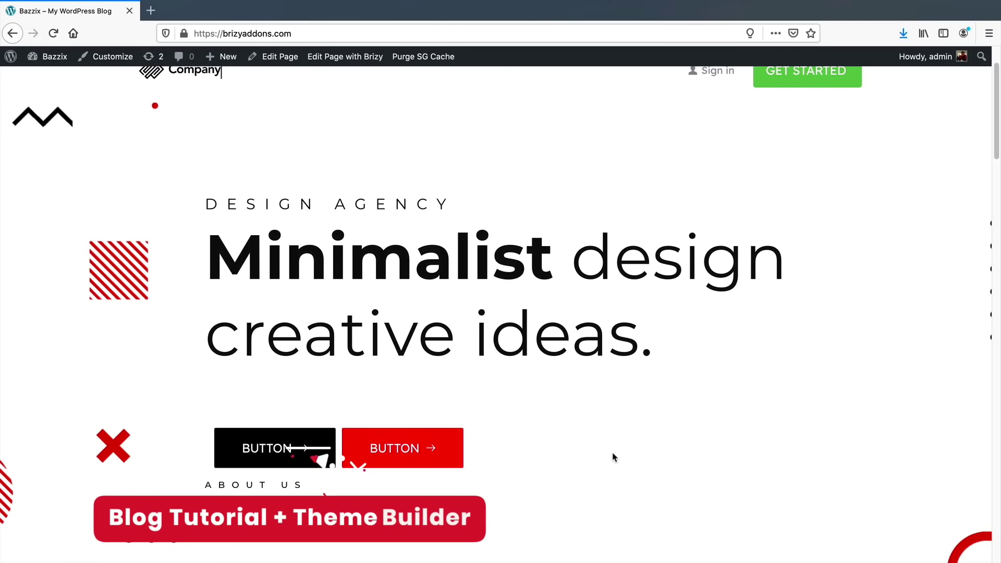
# Step: Create a new page from the admin bar's + New menu
pyautogui.scroll(2, 556, 270)
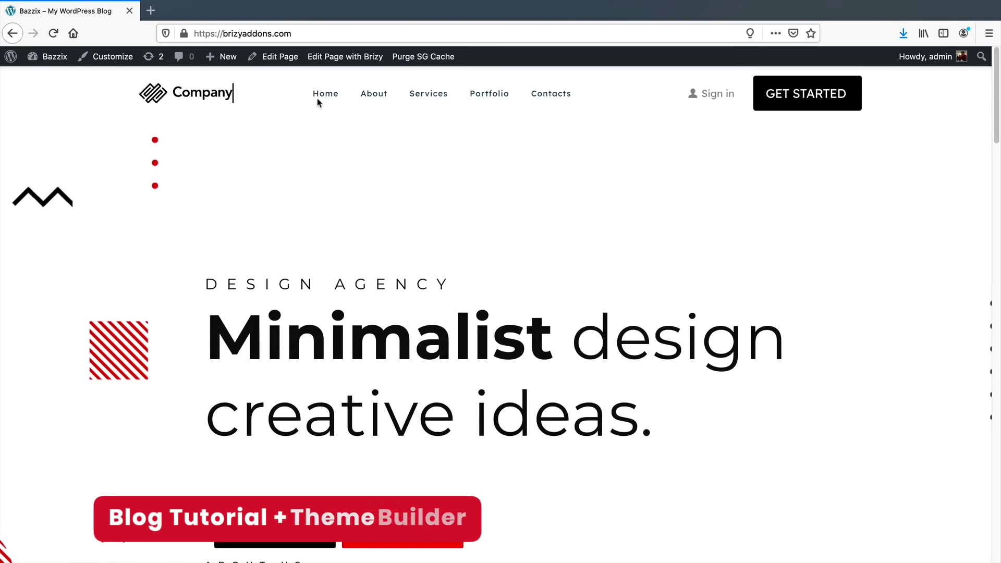
pyautogui.moveTo(230, 60)
pyautogui.click(231, 117)
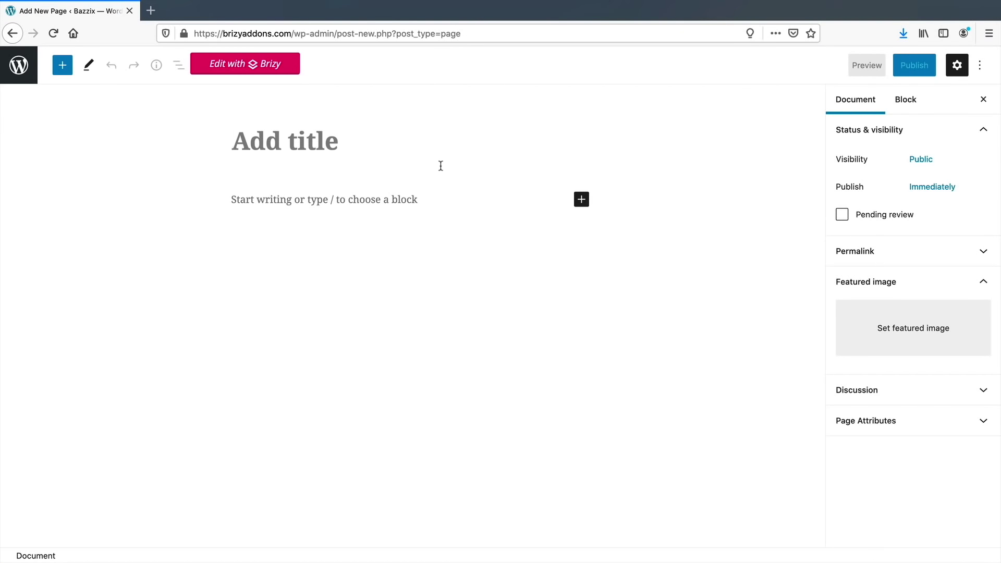
# Step: Publish a new page titled 'Blog Page'
pyautogui.write('Blog Page')
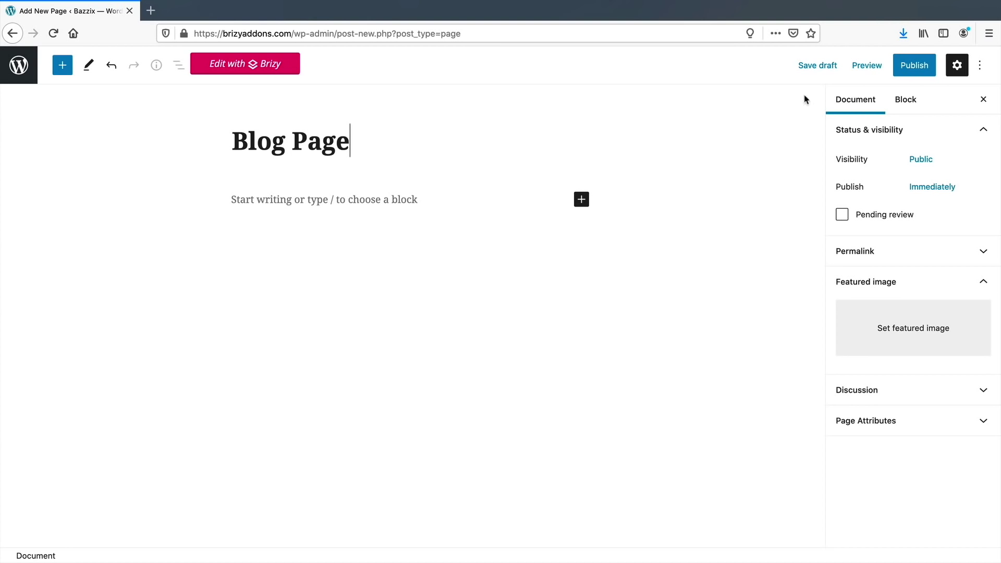
pyautogui.click(905, 69)
pyautogui.click(889, 65)
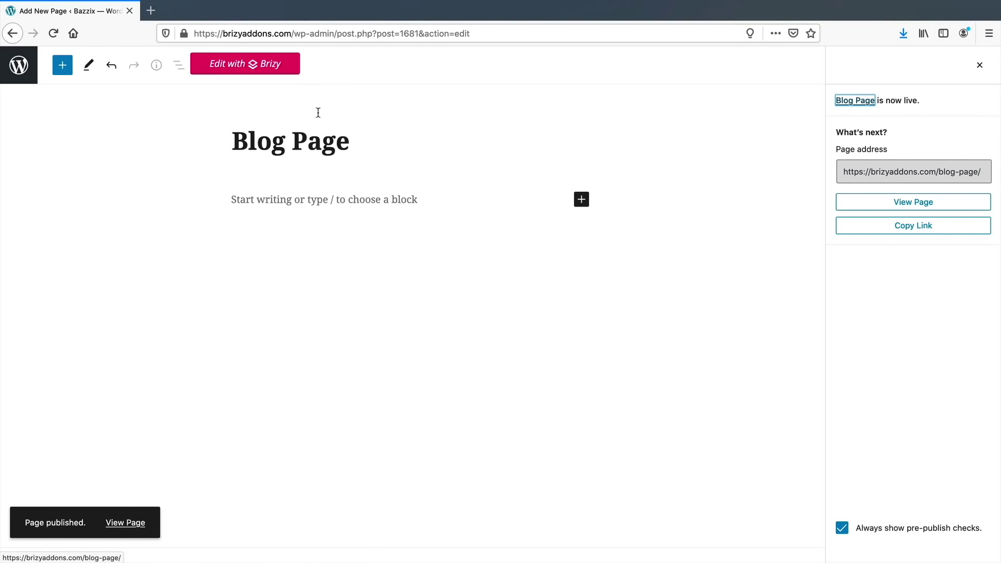
# Step: Go to Posts > All Posts and start a new post
pyautogui.click(19, 65)
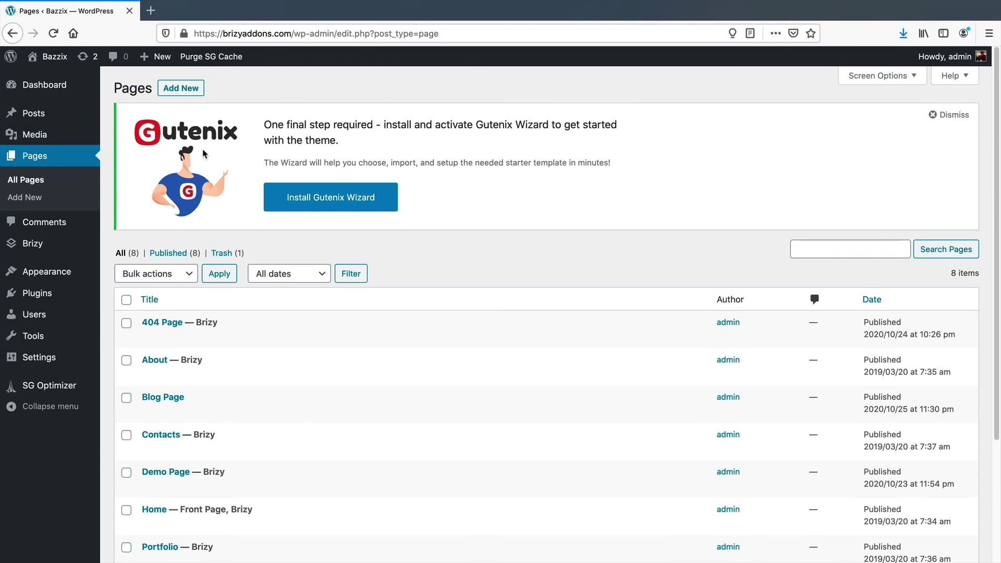
pyautogui.moveTo(66, 117)
pyautogui.click(120, 116)
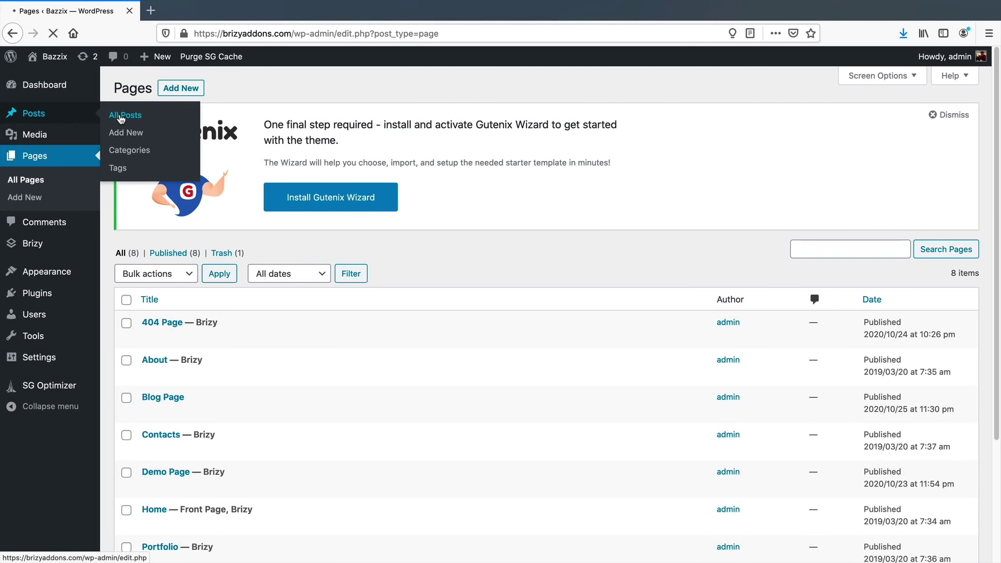
pyautogui.click(166, 91)
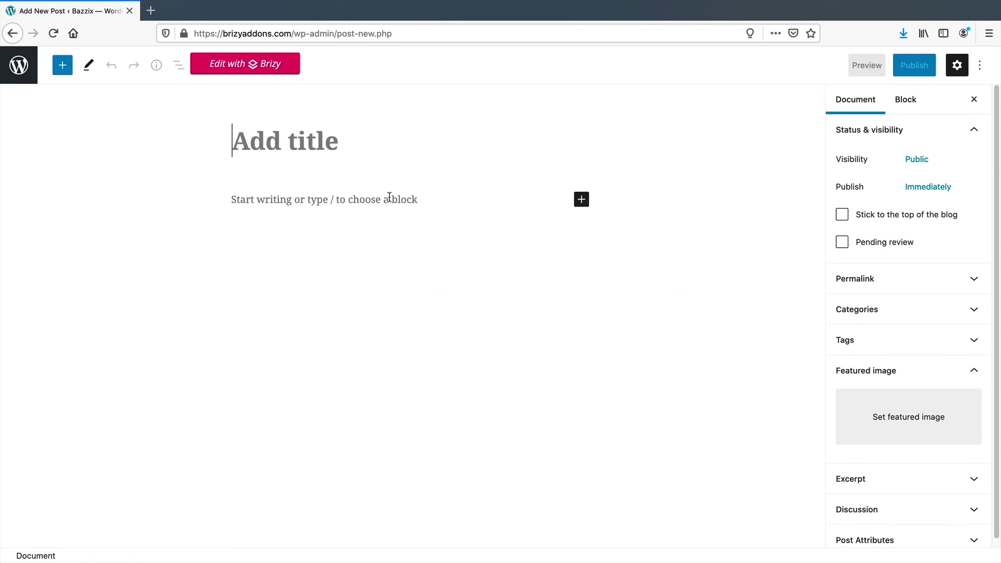
# Step: Title the new post 'amazing things for girls' and add placeholder body text
pyautogui.write('amazing ')
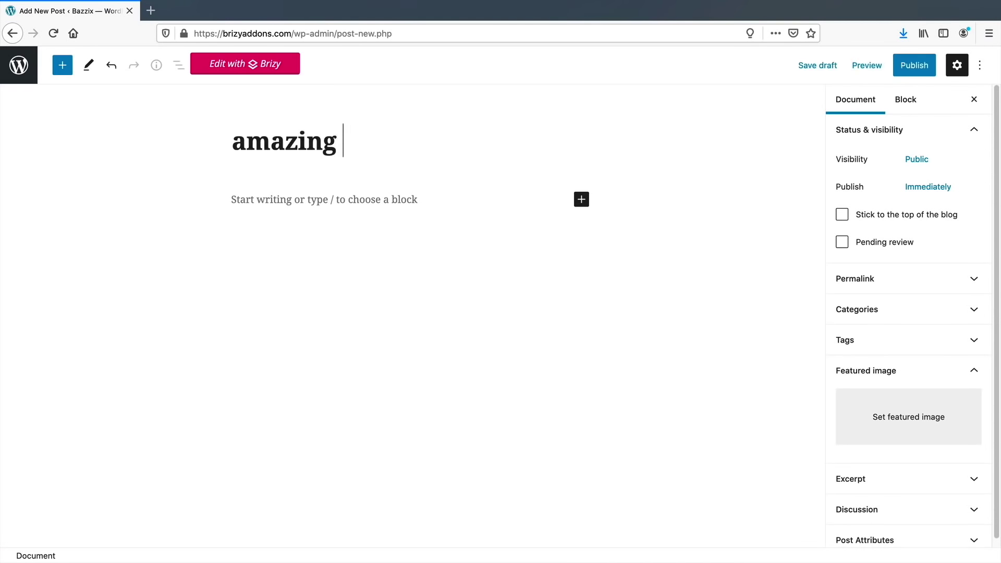
pyautogui.write('things for girls')
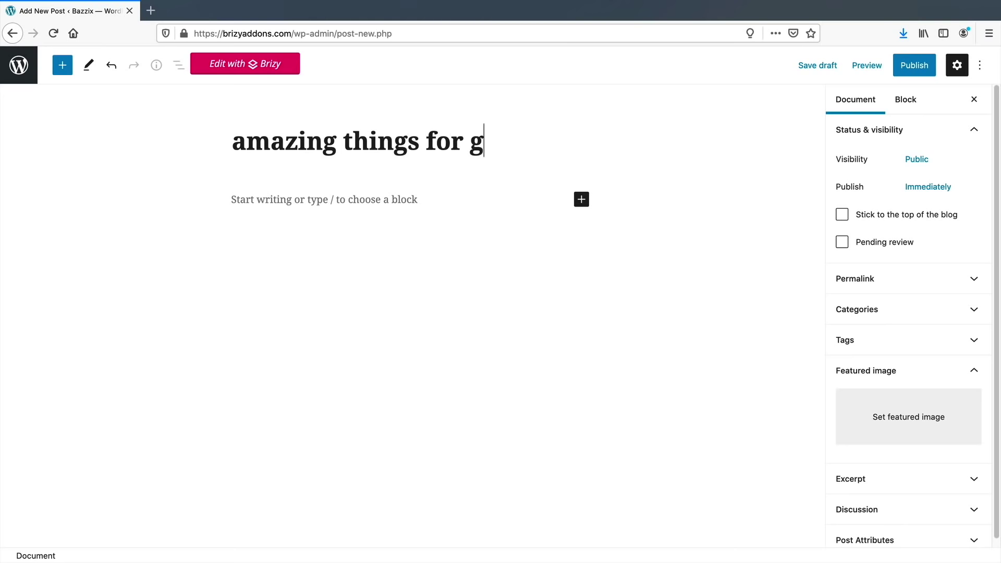
pyautogui.press('Return')
pyautogui.write('content here')
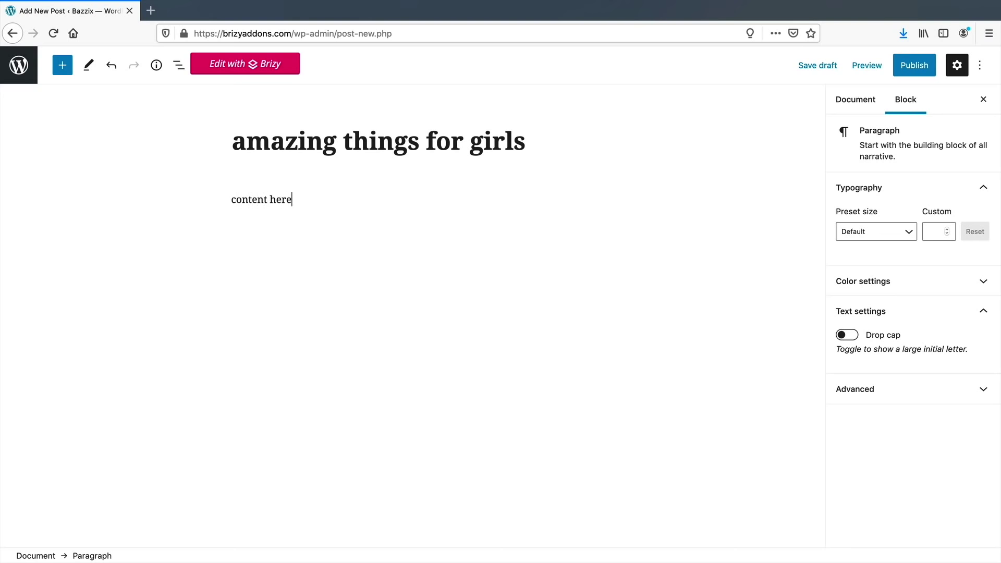
# Step: Set the long-haired woman photo from the media library as the post's featured image
pyautogui.click(857, 100)
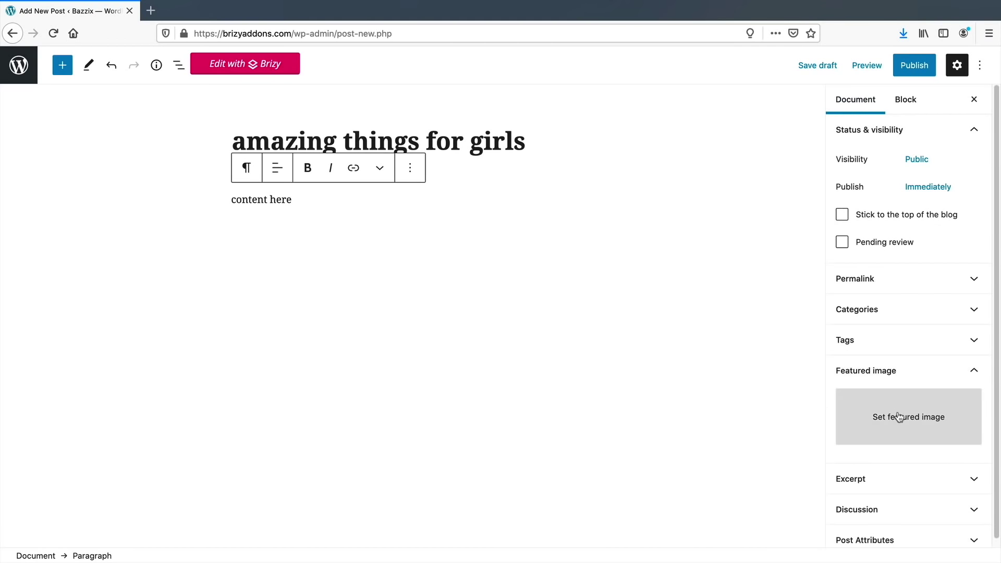
pyautogui.click(897, 416)
pyautogui.click(431, 279)
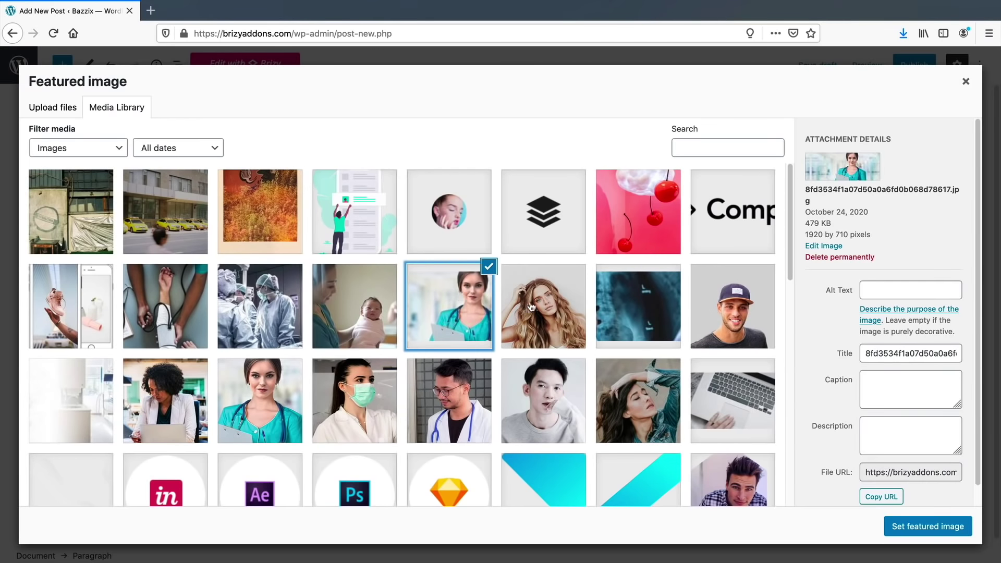
pyautogui.click(529, 306)
pyautogui.click(904, 523)
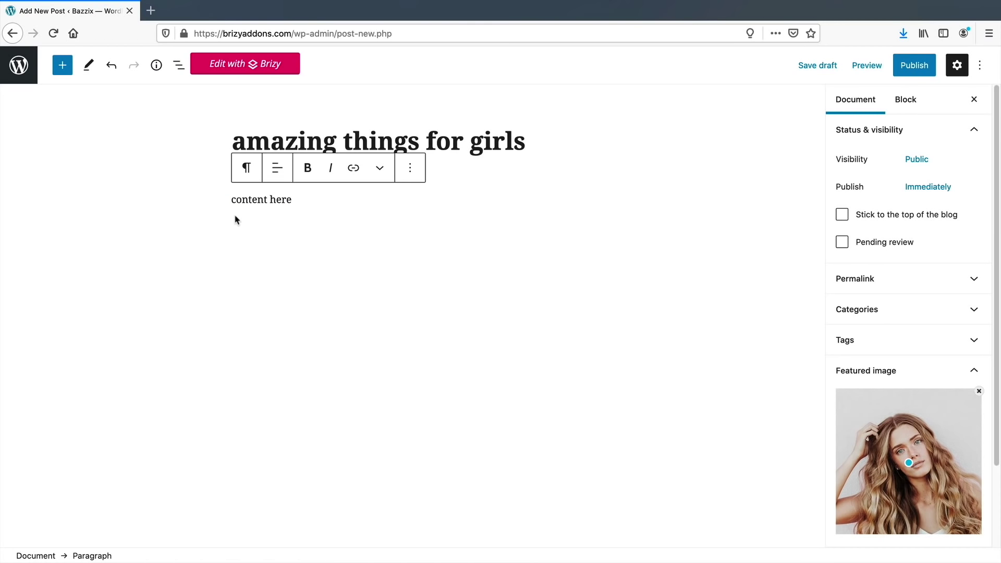
pyautogui.click(19, 65)
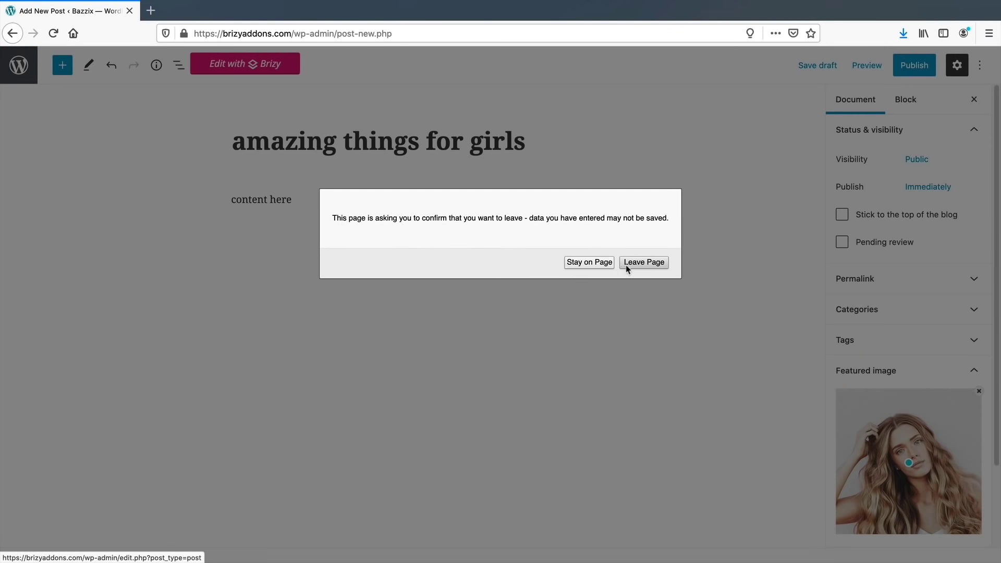
# Step: Leave the post unsaved and go to the Appearance > Menus editor
pyautogui.click(642, 262)
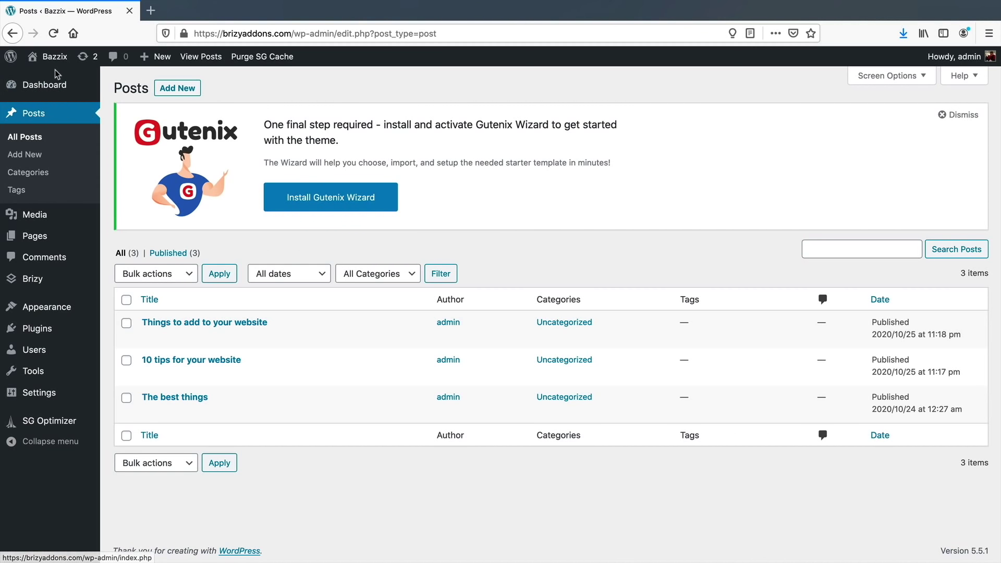
pyautogui.moveTo(74, 307)
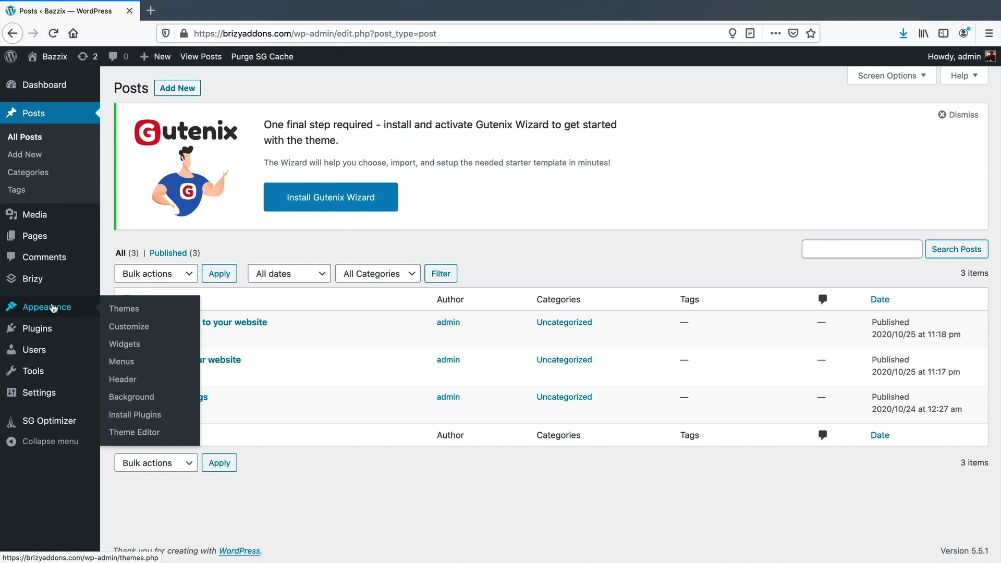
pyautogui.click(121, 365)
# Step: Add Blog Page to the main menu right after About, save it, and visit the site
pyautogui.scroll(-3, 161, 364)
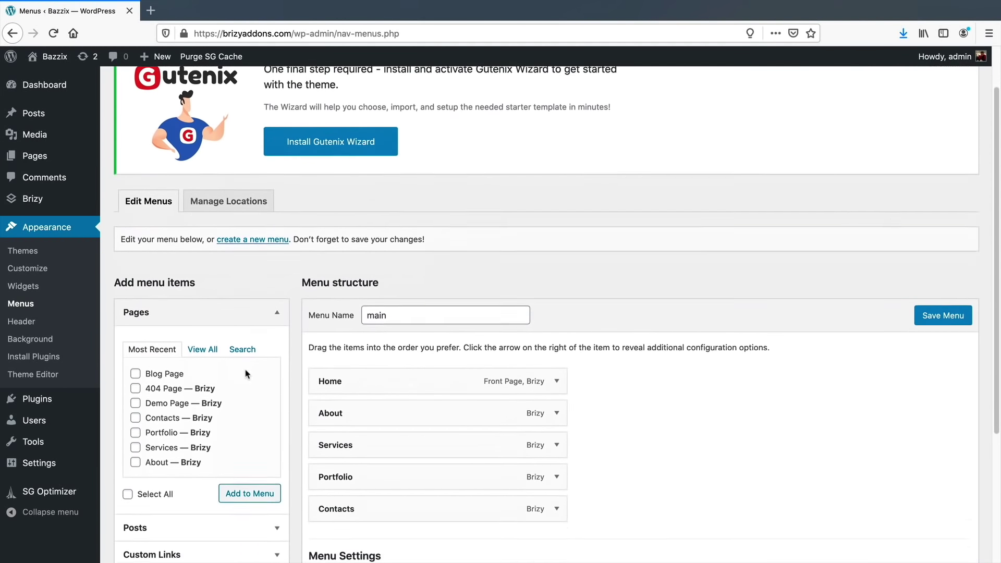
pyautogui.scroll(-3, 250, 371)
pyautogui.click(136, 299)
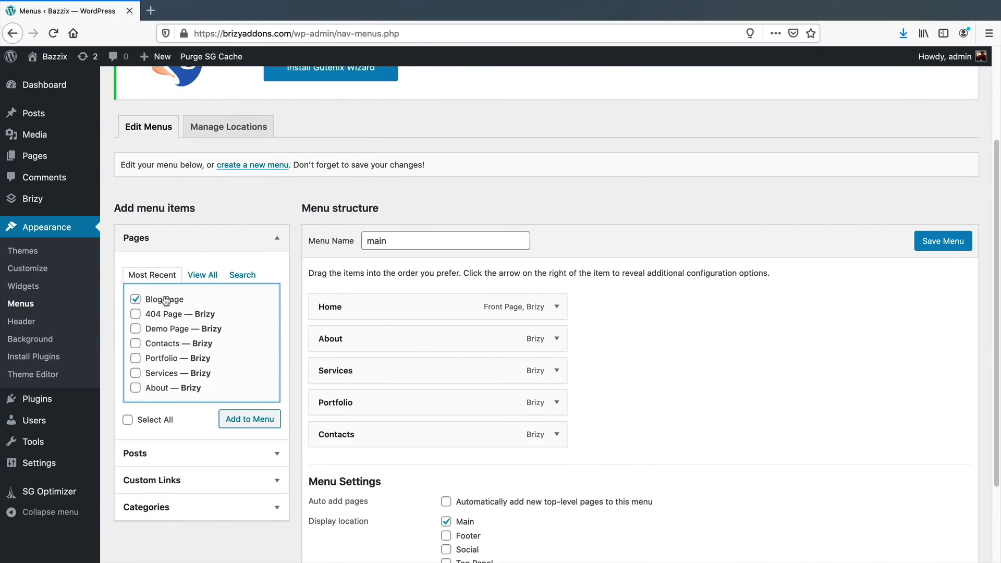
pyautogui.click(248, 417)
pyautogui.moveTo(448, 464); pyautogui.dragTo(449, 371)
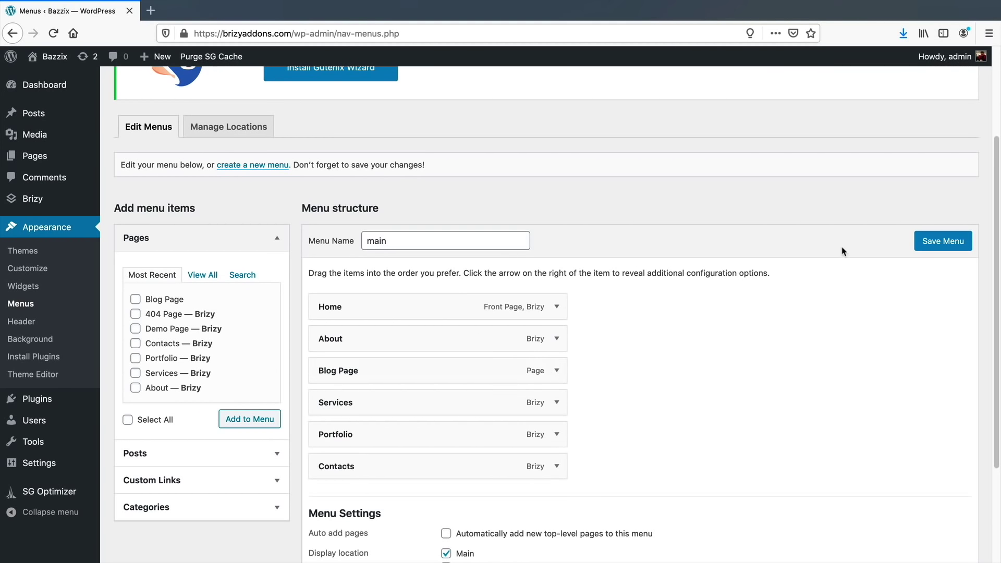
pyautogui.click(951, 239)
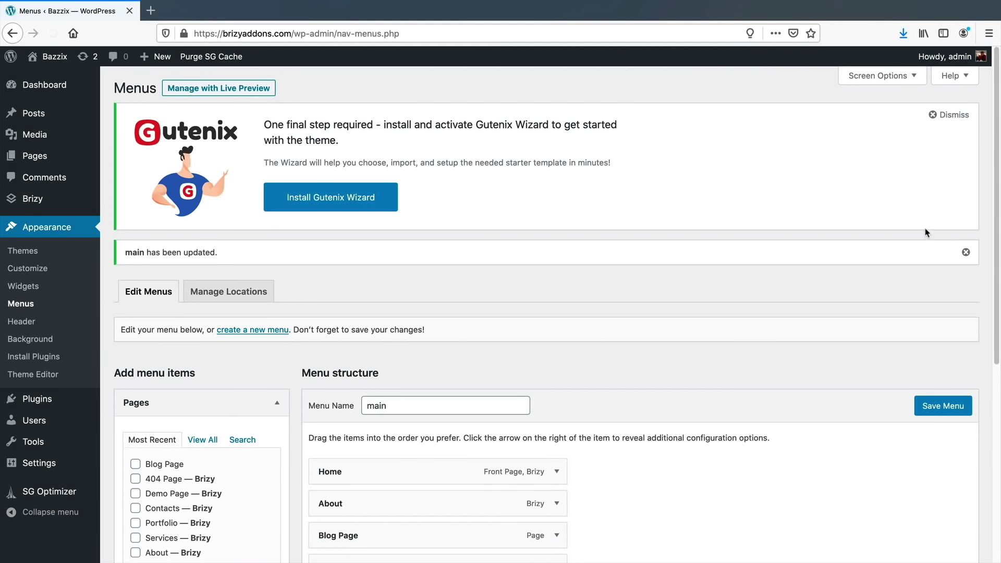
pyautogui.moveTo(61, 56)
pyautogui.click(58, 79)
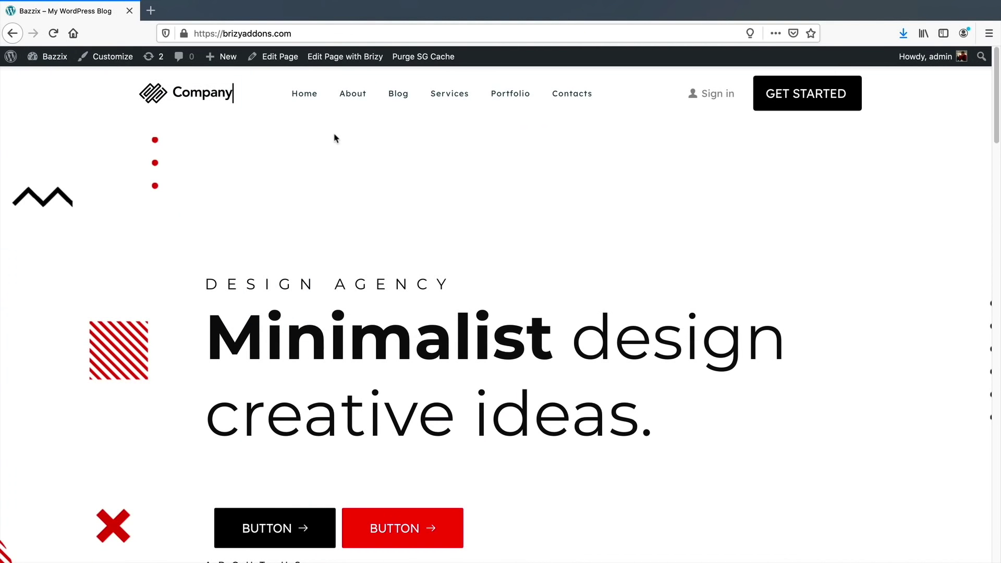
# Step: Open Blog Page for editing, switch its template to Full width, and update it
pyautogui.click(398, 96)
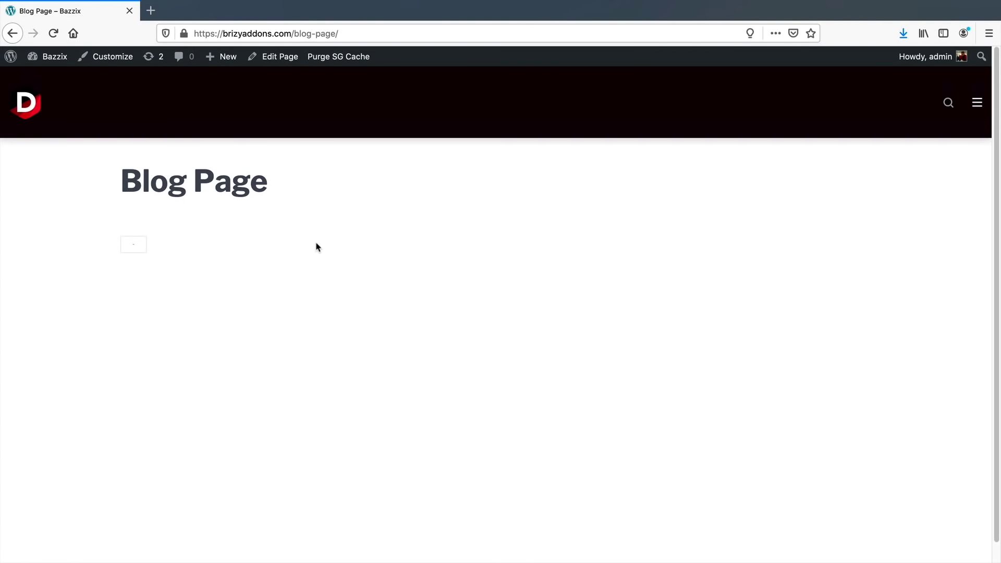
pyautogui.click(282, 57)
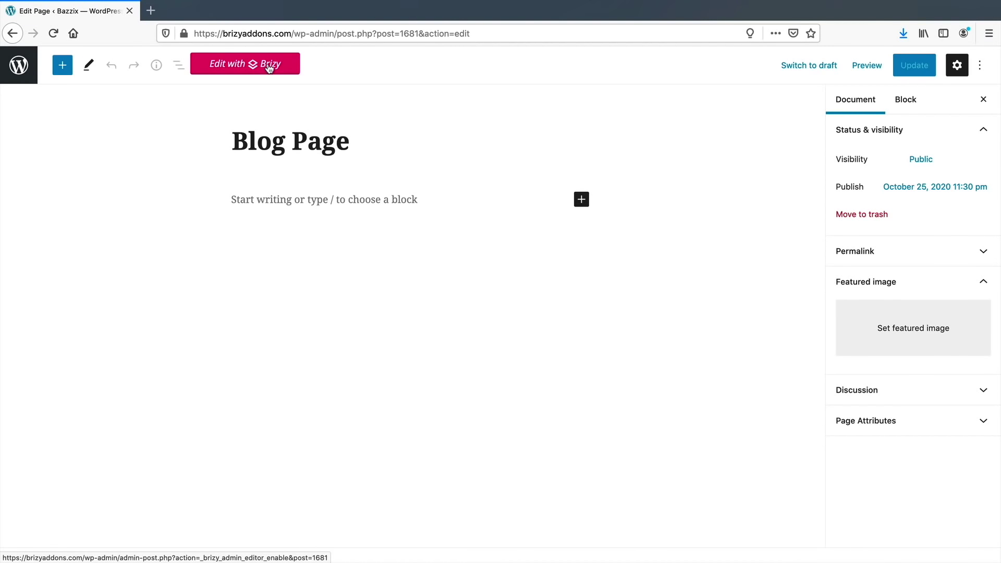
pyautogui.click(871, 420)
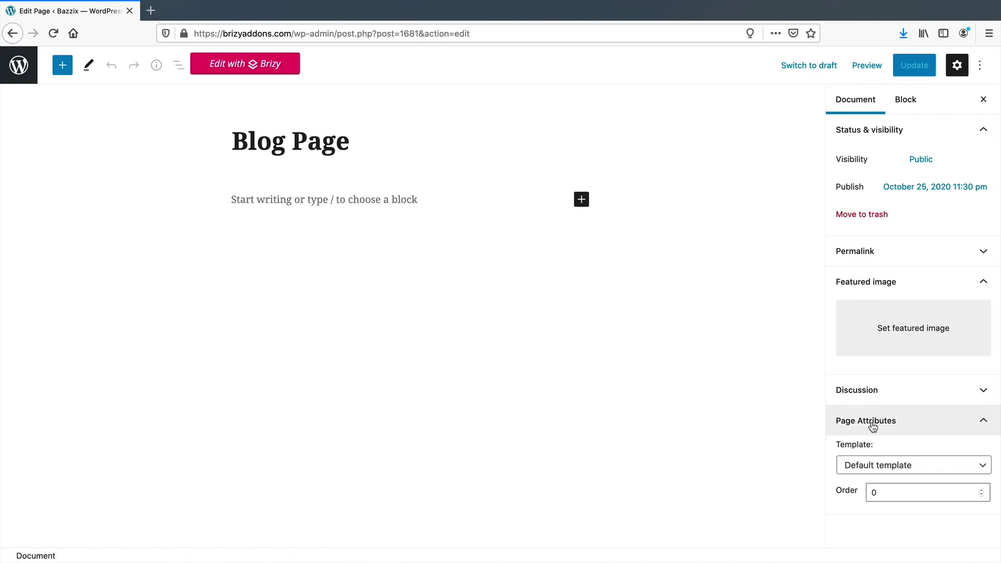
pyautogui.click(897, 462)
pyautogui.click(898, 487)
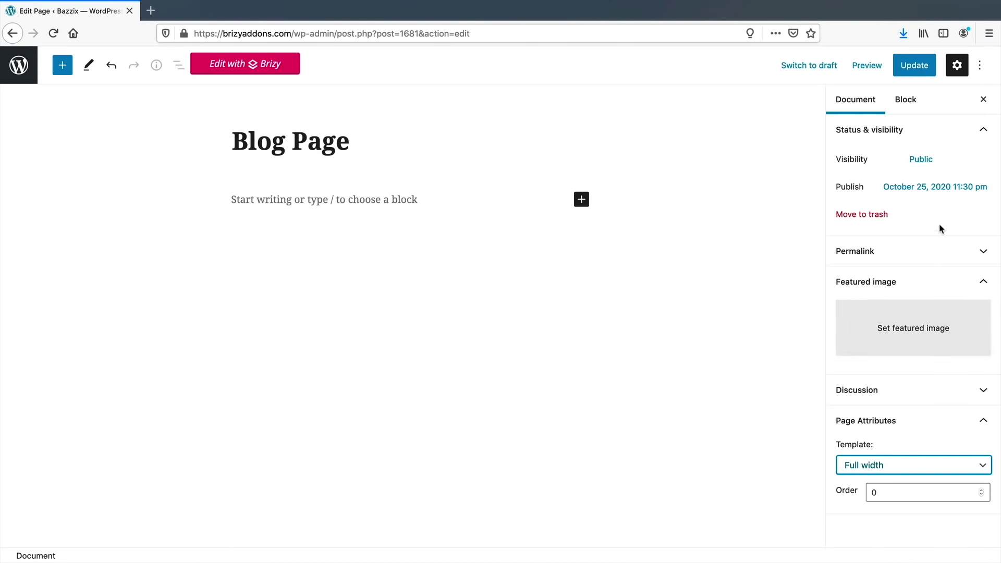
pyautogui.click(921, 68)
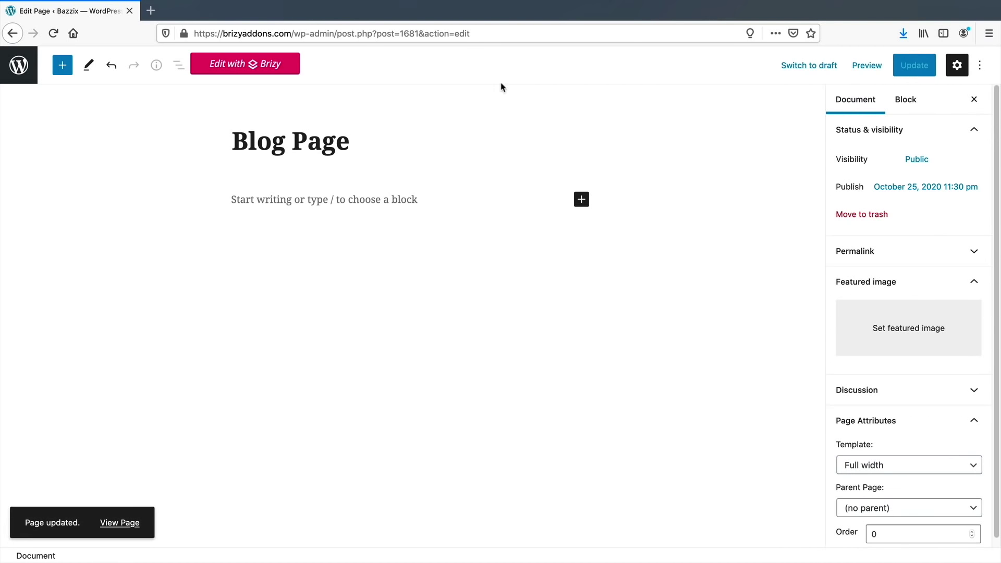
pyautogui.click(268, 71)
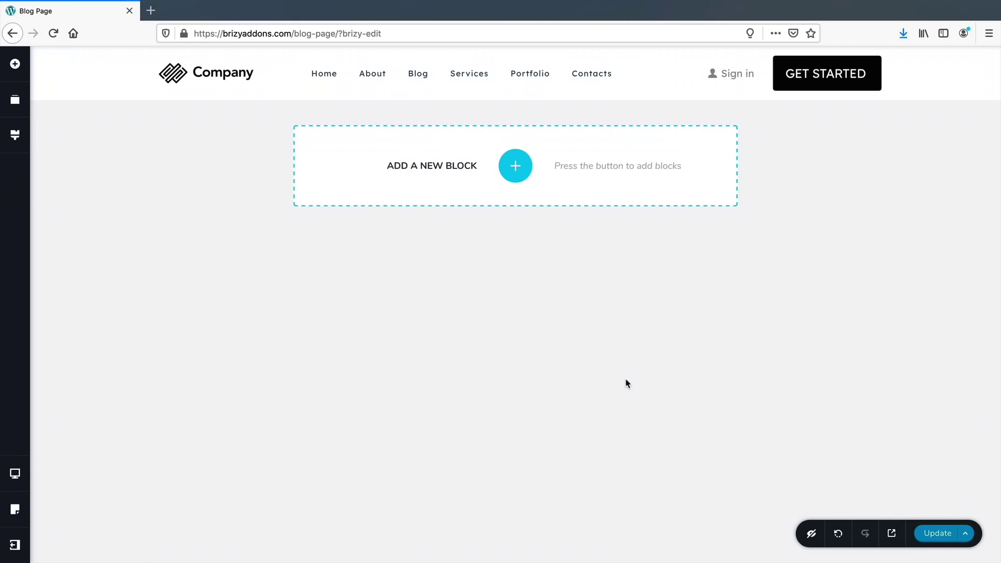
# Step: Insert the 'How to generate 100k+ visitors / month without spending on ads' block from the library
pyautogui.click(514, 167)
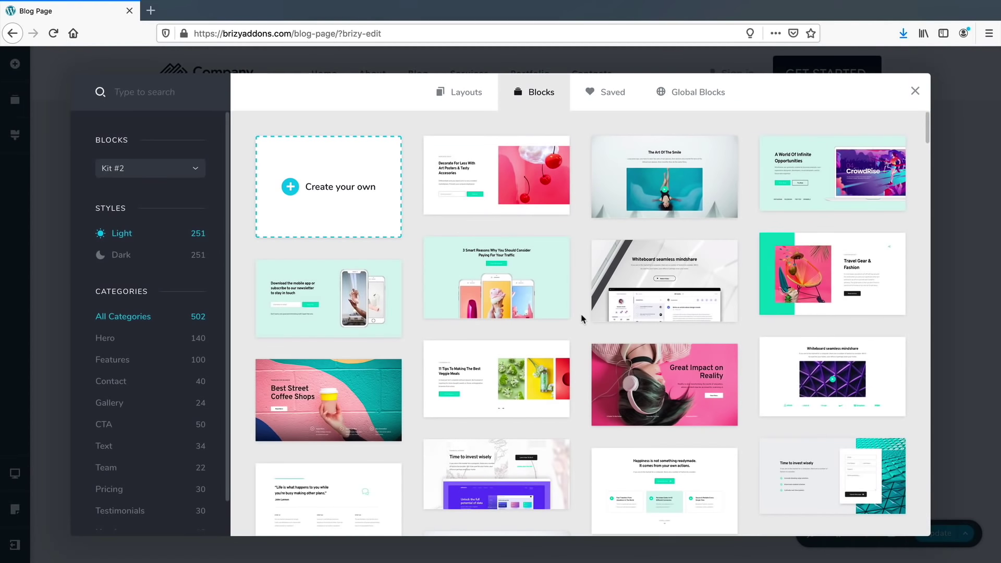
pyautogui.scroll(-3, 582, 318)
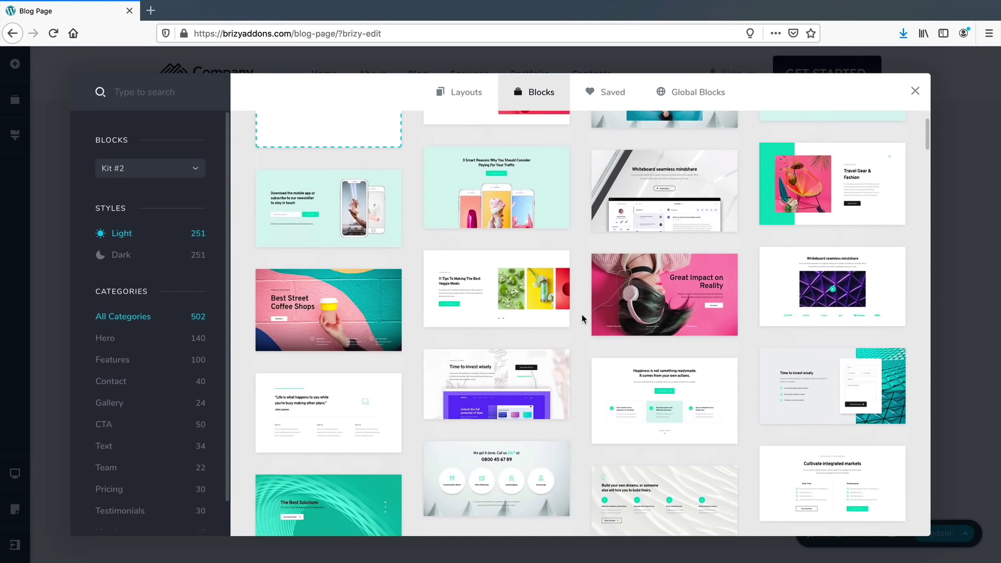
pyautogui.scroll(-6, 582, 319)
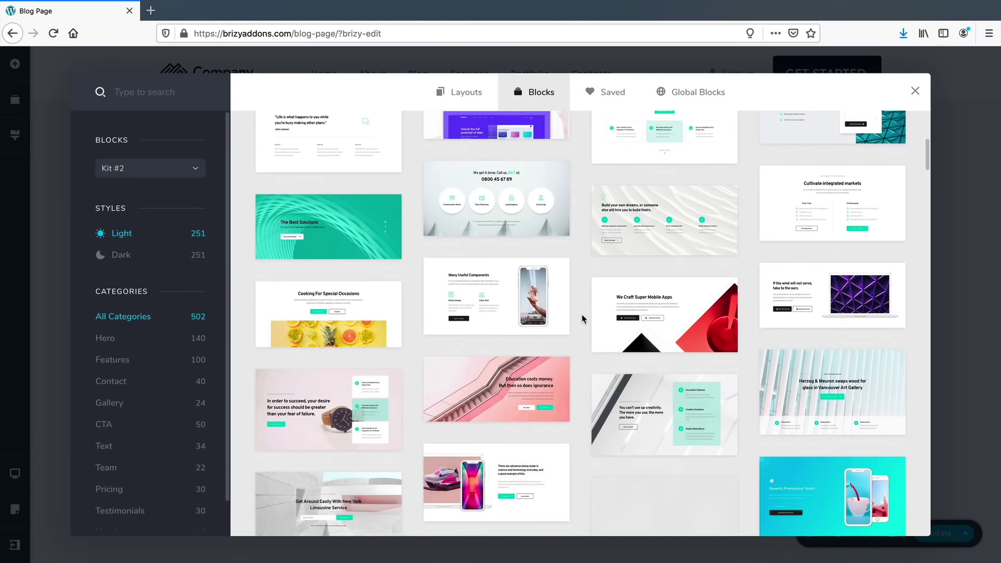
pyautogui.scroll(-7, 582, 319)
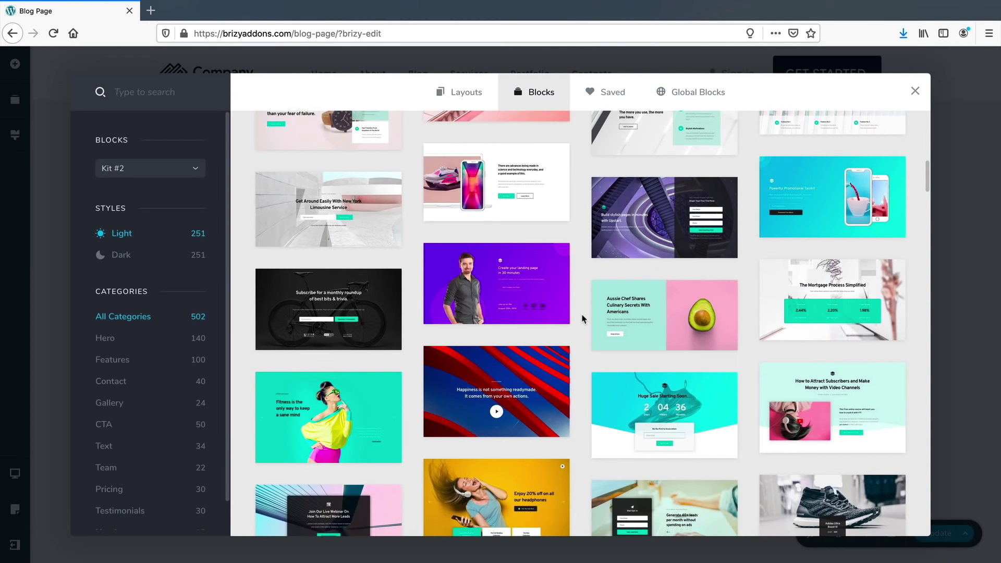
pyautogui.scroll(-7, 582, 318)
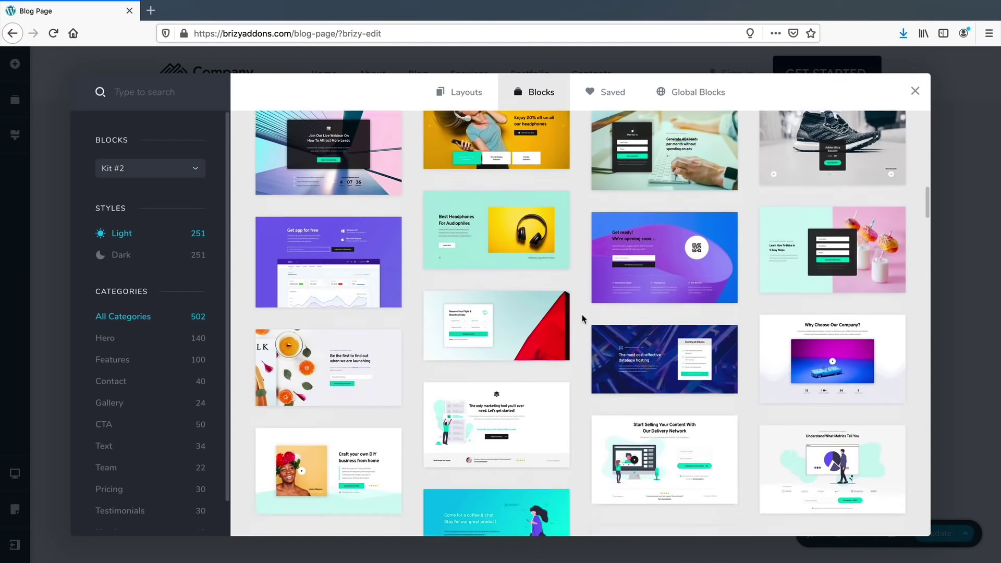
pyautogui.scroll(-7, 582, 319)
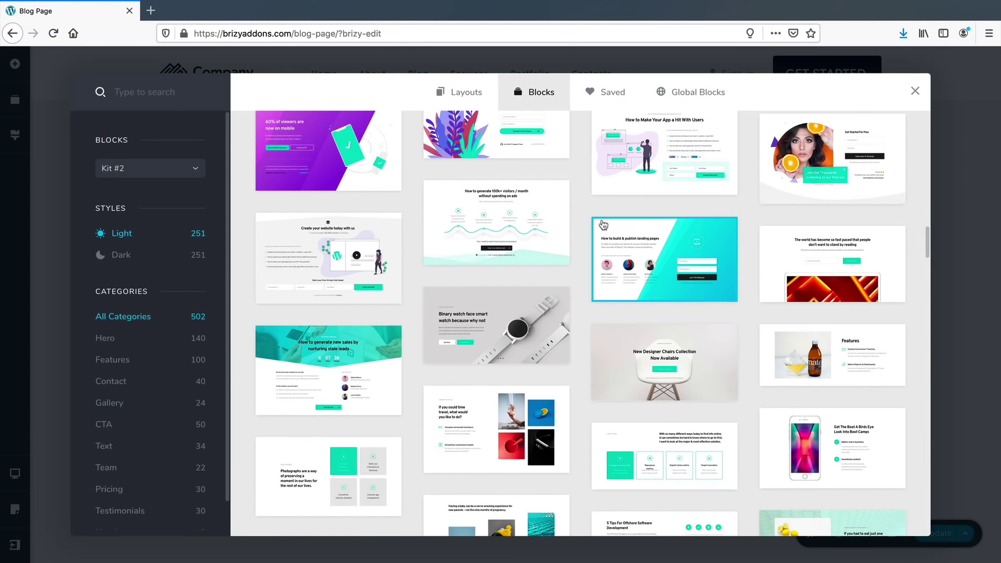
pyautogui.click(489, 242)
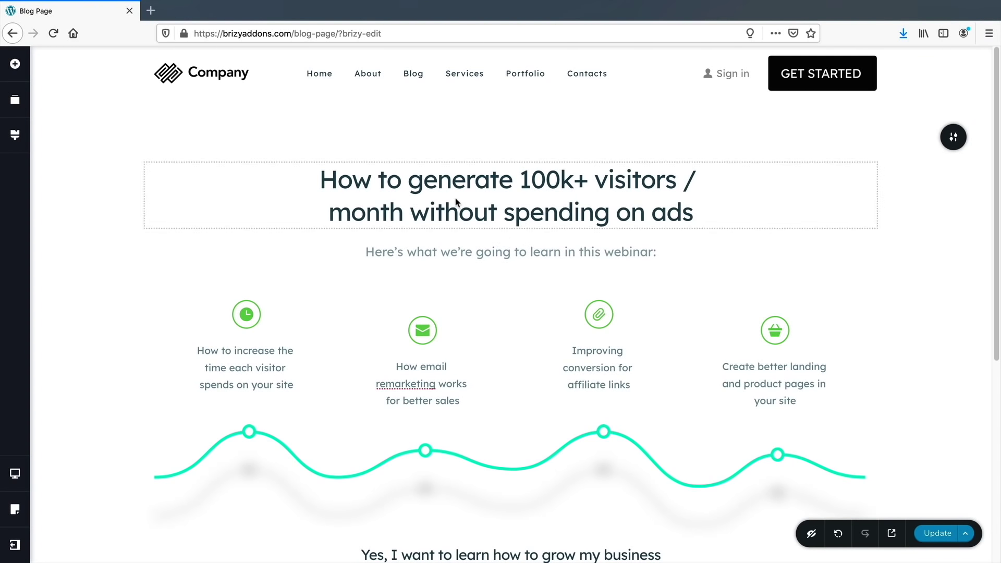
# Step: Place a three-column Posts grid below the Blog Page heading
pyautogui.click(15, 64)
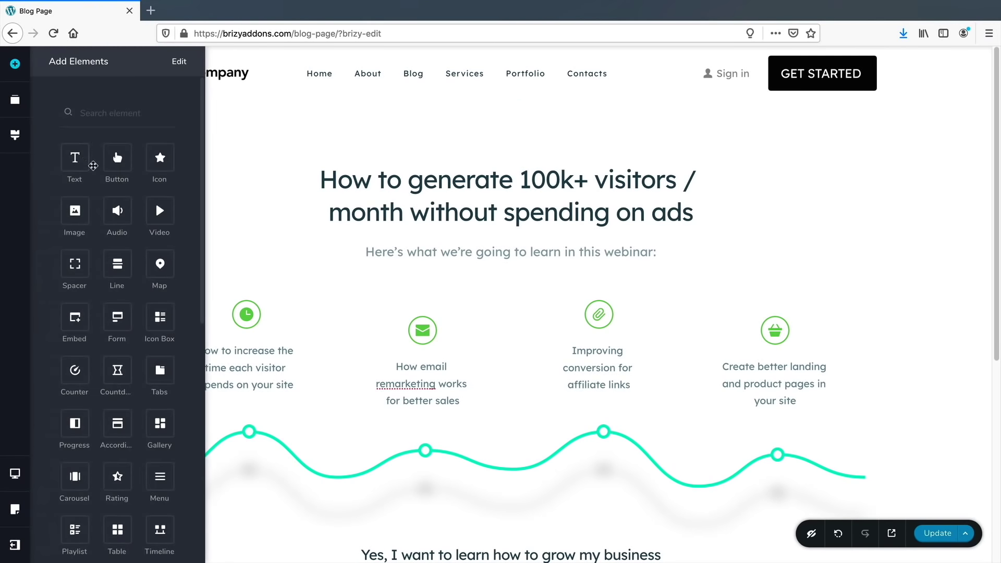
pyautogui.scroll(-5, 117, 166)
pyautogui.scroll(-5, 119, 166)
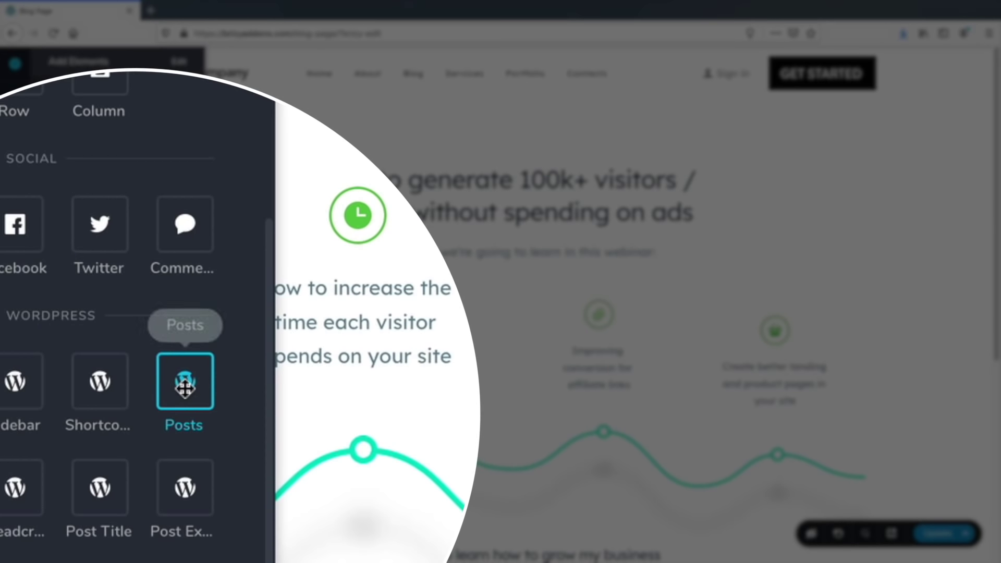
pyautogui.moveTo(194, 368); pyautogui.dragTo(438, 248)
pyautogui.click(434, 218)
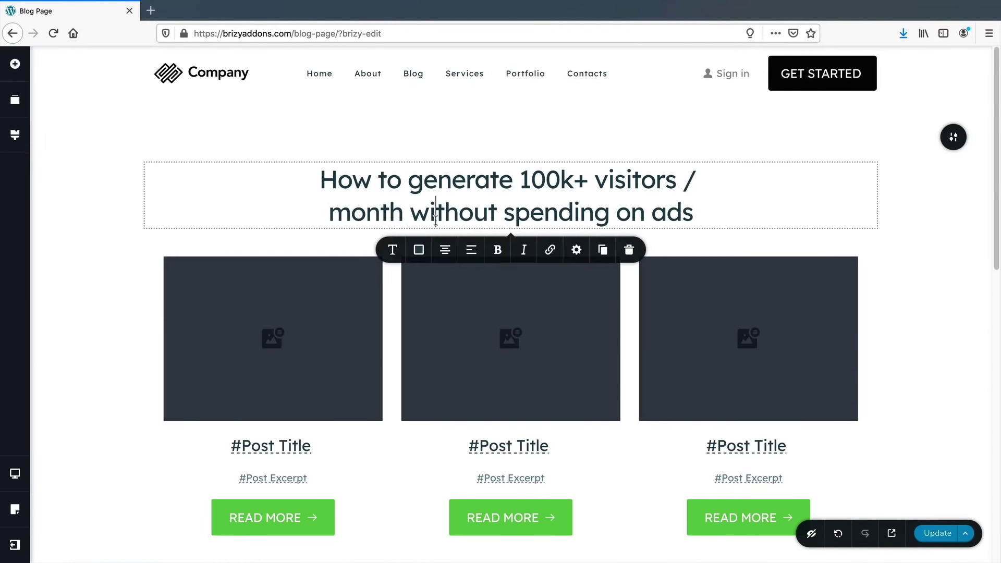
# Step: Delete the webinar subtitle, the row of feature icons and the wave graphic
pyautogui.scroll(-3, 442, 260)
pyautogui.scroll(-2, 444, 271)
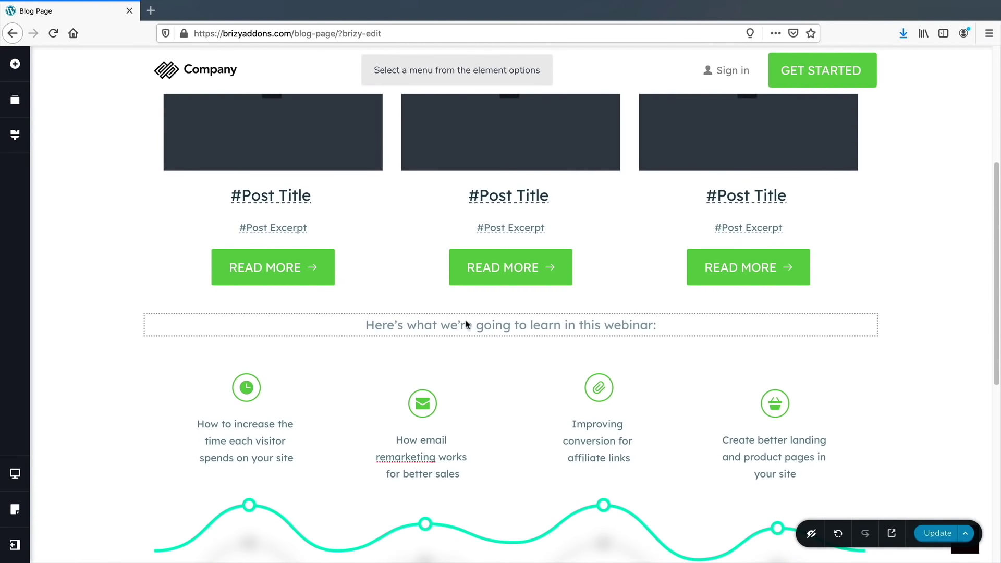
pyautogui.rightClick(528, 332)
pyautogui.click(564, 461)
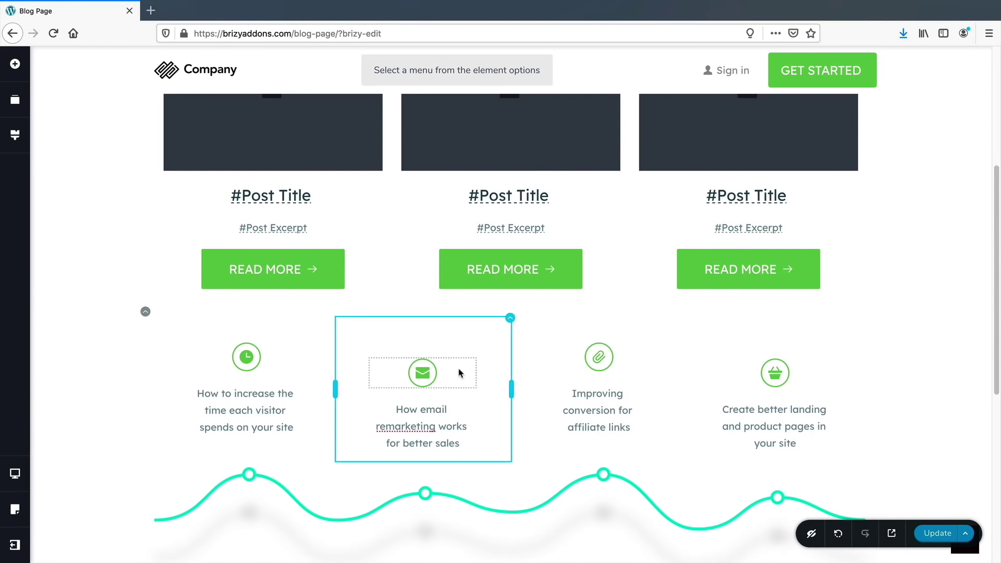
pyautogui.rightClick(147, 313)
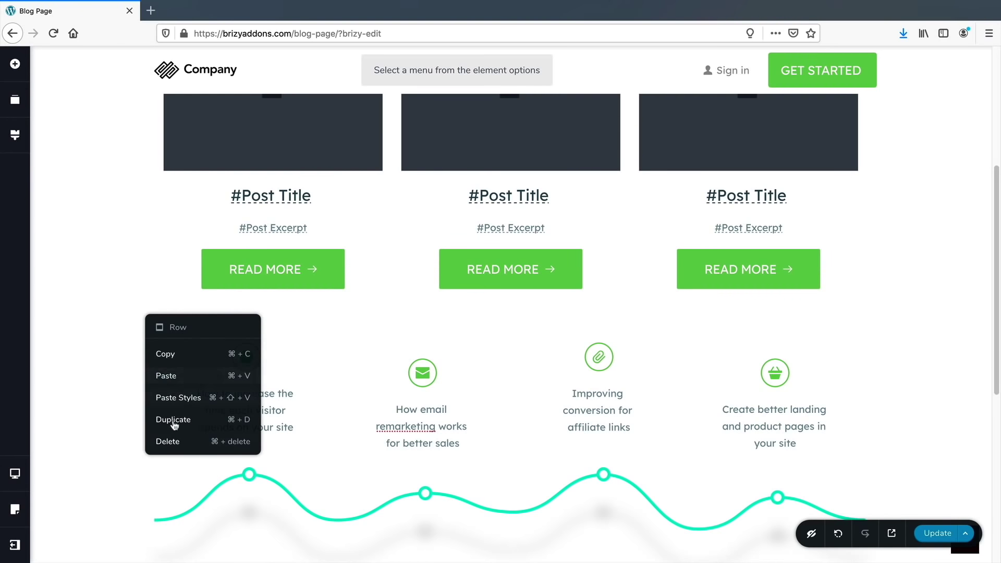
pyautogui.click(167, 441)
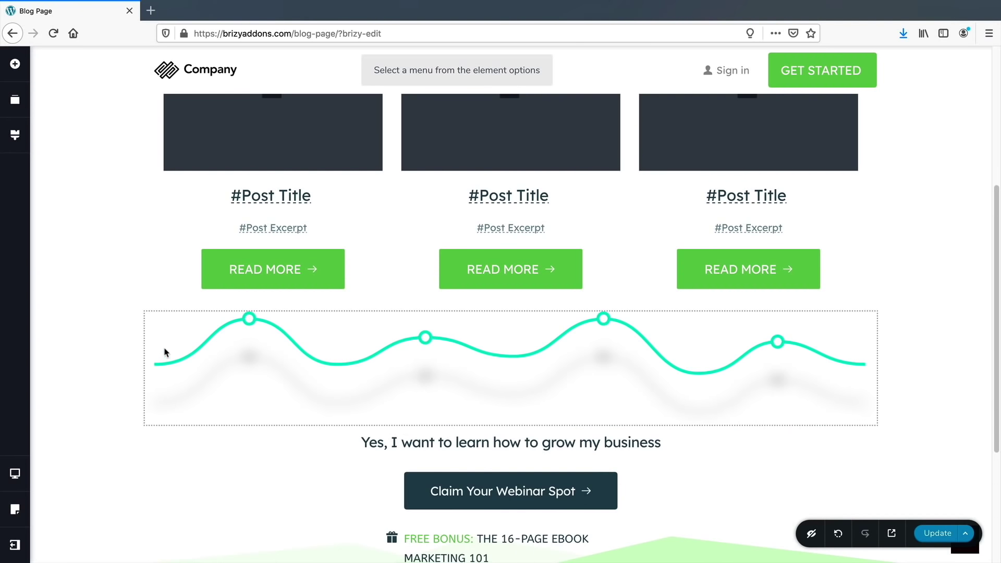
pyautogui.rightClick(591, 330)
pyautogui.click(631, 458)
# Step: Delete the 'Yes, I want to learn' heading, Claim Your Webinar Spot button and free bonus line
pyautogui.rightClick(553, 338)
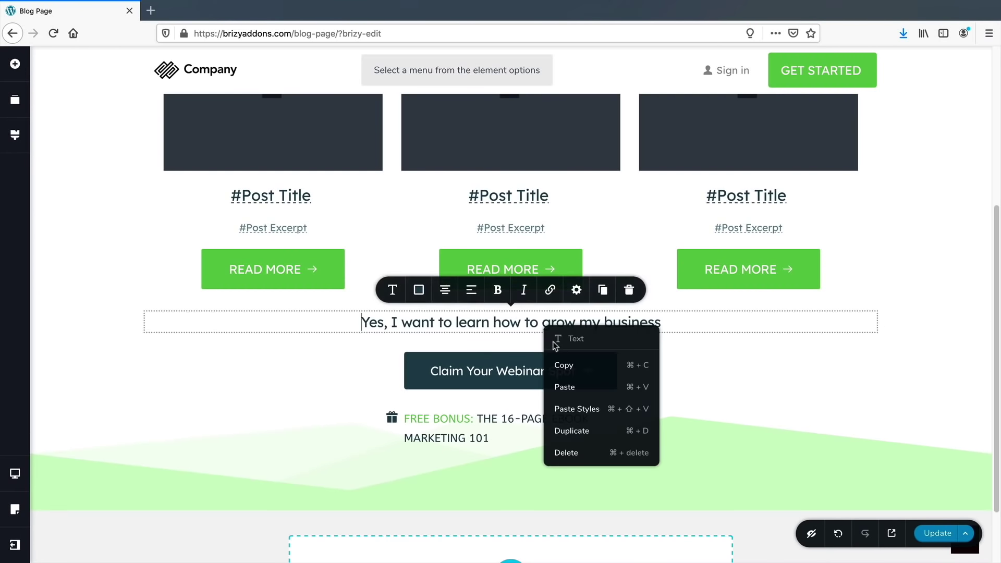
pyautogui.click(579, 453)
pyautogui.rightClick(551, 377)
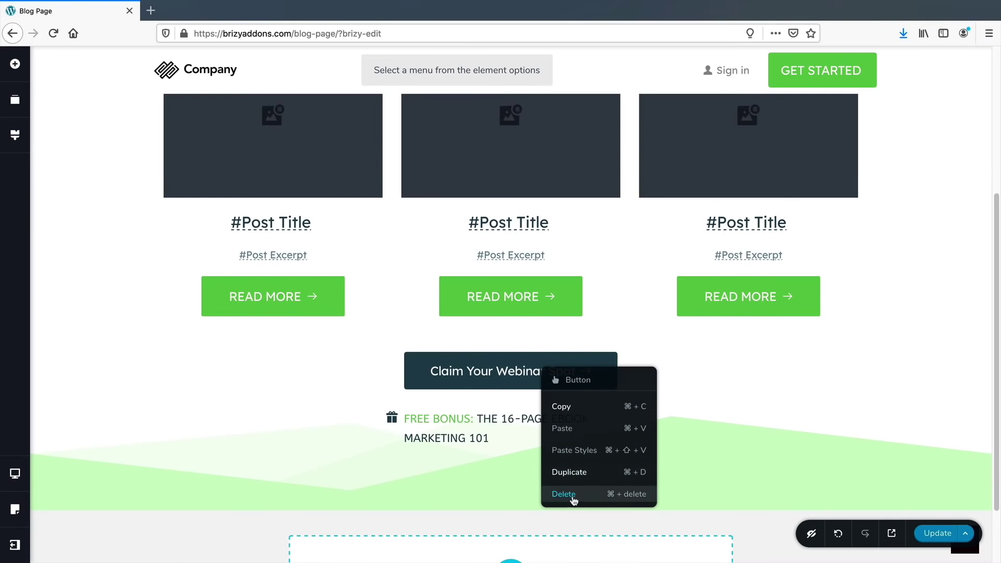
pyautogui.click(564, 493)
pyautogui.rightClick(537, 424)
pyautogui.click(568, 543)
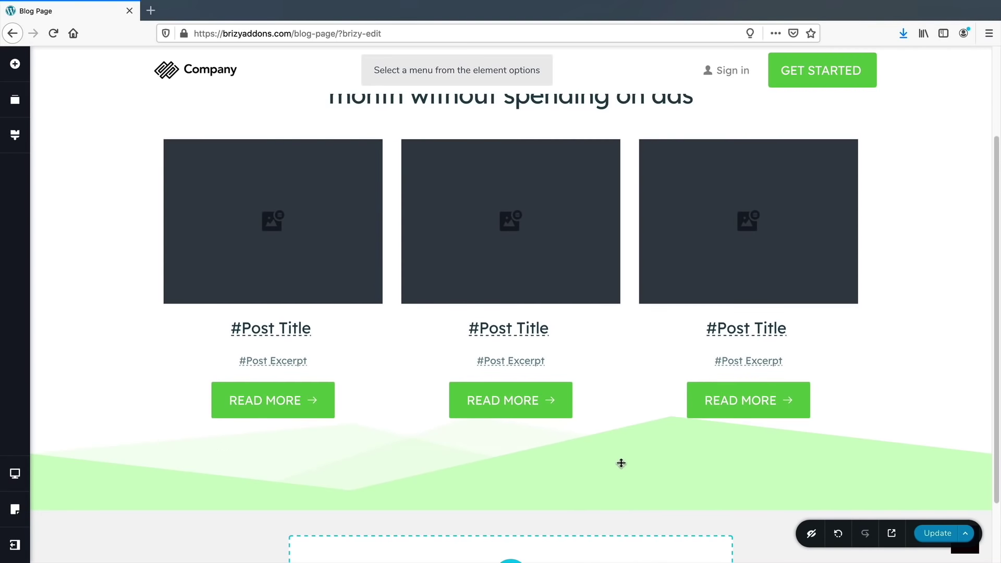
pyautogui.scroll(3, 512, 430)
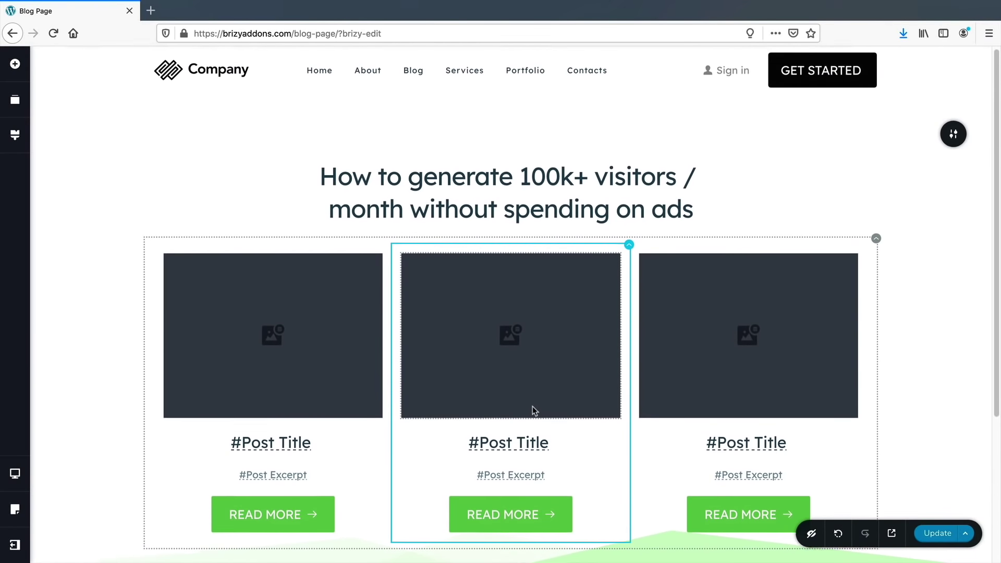
pyautogui.scroll(-2, 534, 410)
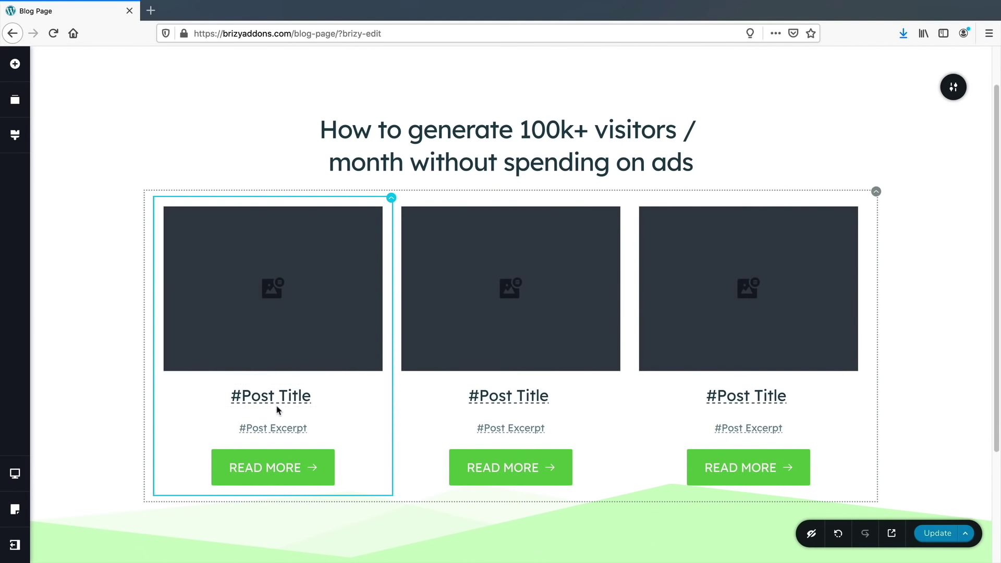
# Step: Inspect the grid's post title, READ MORE buttons, thumbnail and excerpt, then bring up Add Elements at WordPress
pyautogui.click(271, 400)
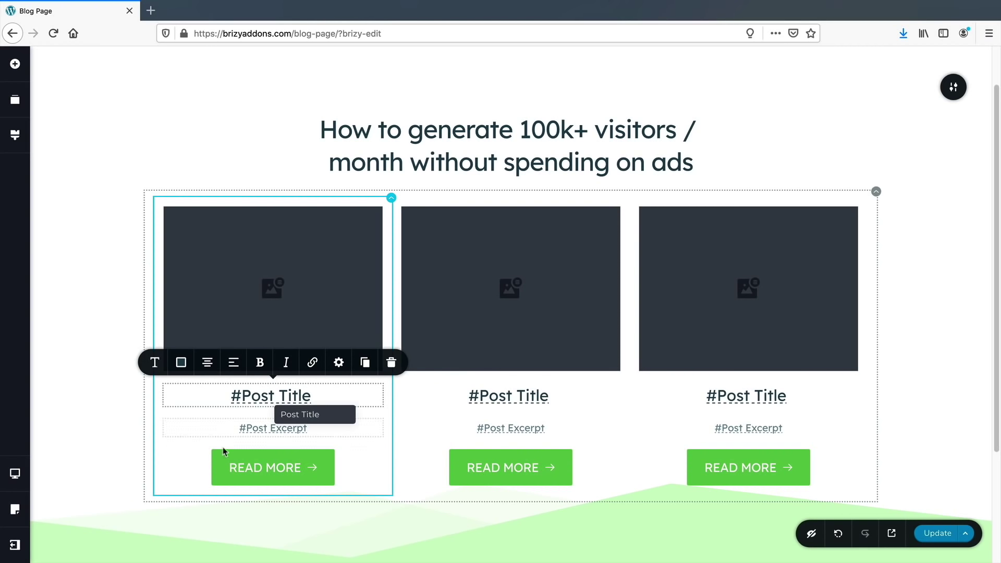
pyautogui.click(224, 461)
pyautogui.click(500, 459)
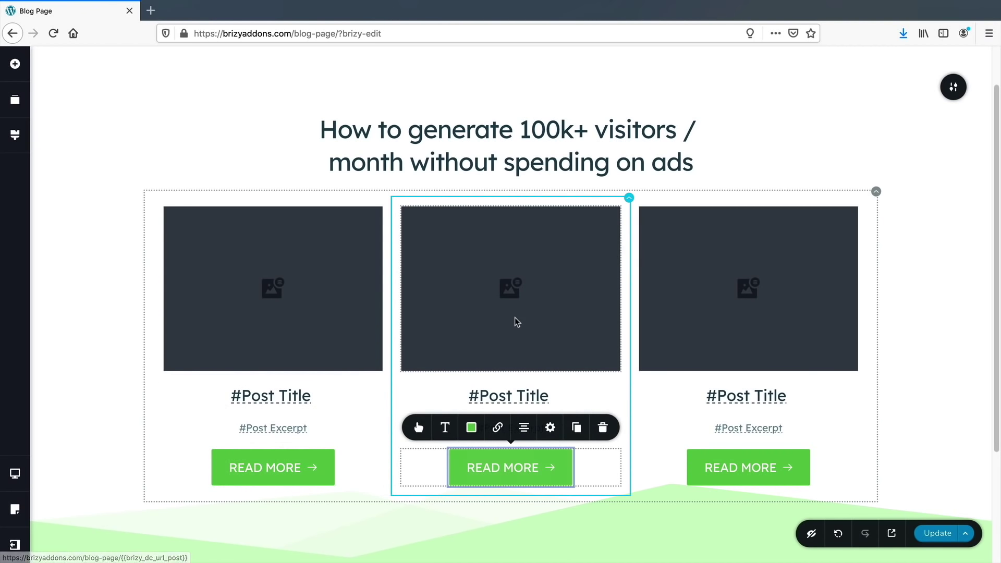
pyautogui.click(516, 296)
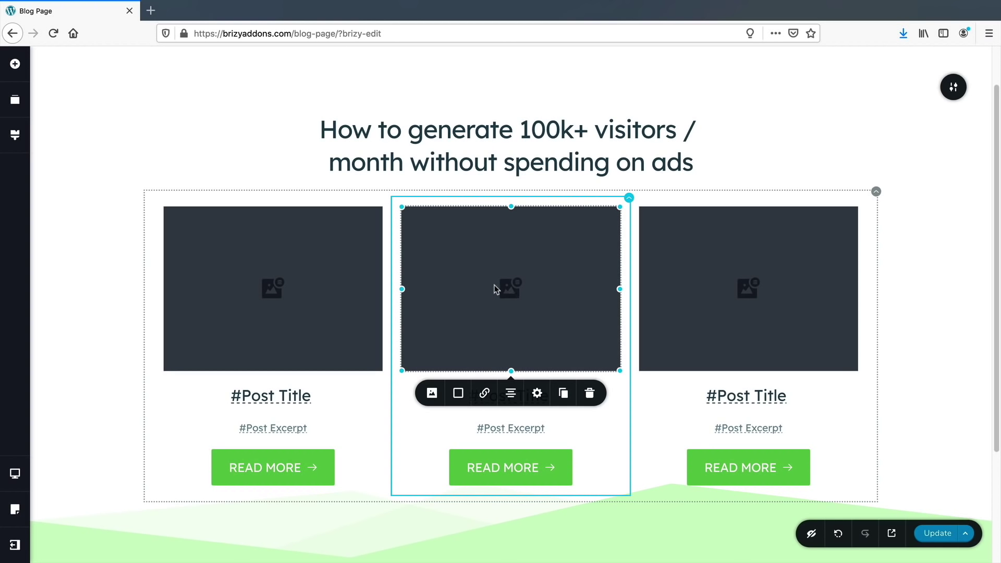
pyautogui.click(500, 426)
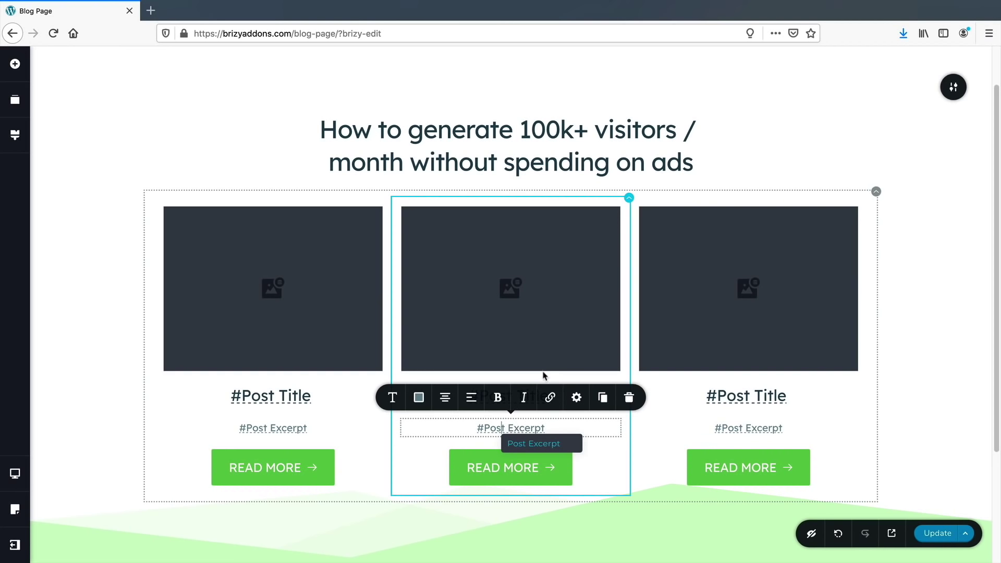
pyautogui.click(28, 77)
pyautogui.scroll(-10, 134, 261)
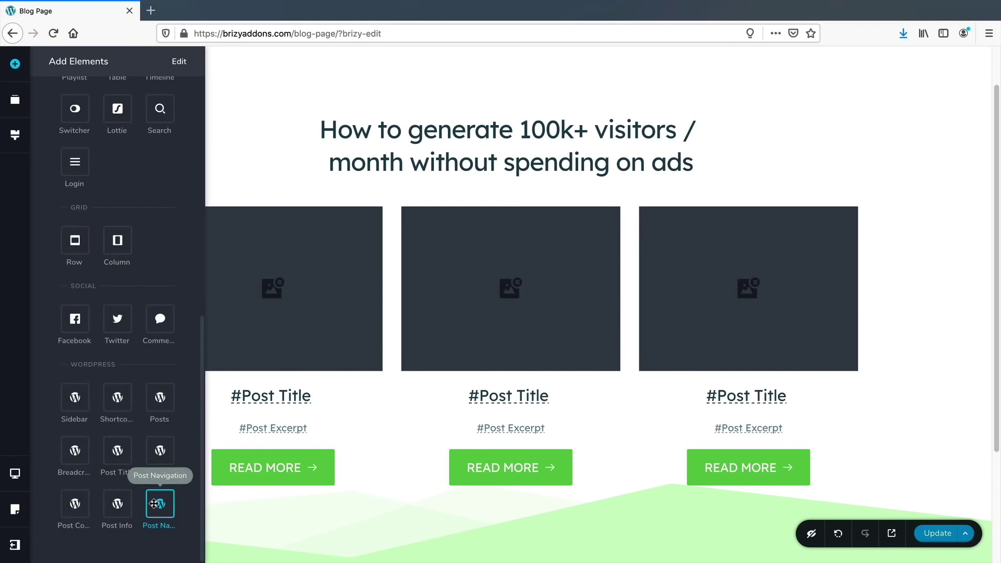
# Step: Add Post Navigation below the post cards and launch a live preview of the page
pyautogui.scroll(-2, 255, 523)
pyautogui.moveTo(159, 518); pyautogui.dragTo(465, 401)
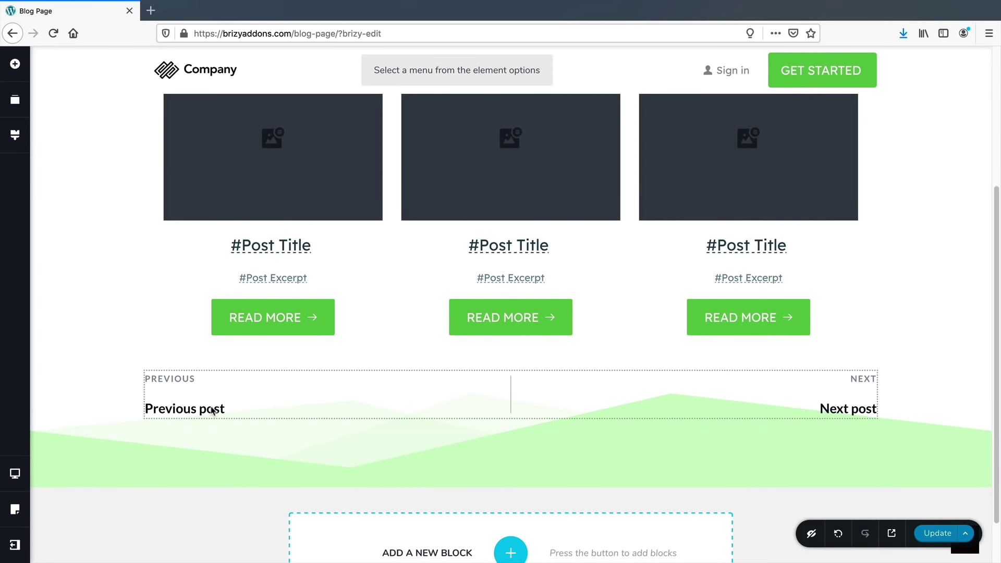
pyautogui.scroll(2, 828, 406)
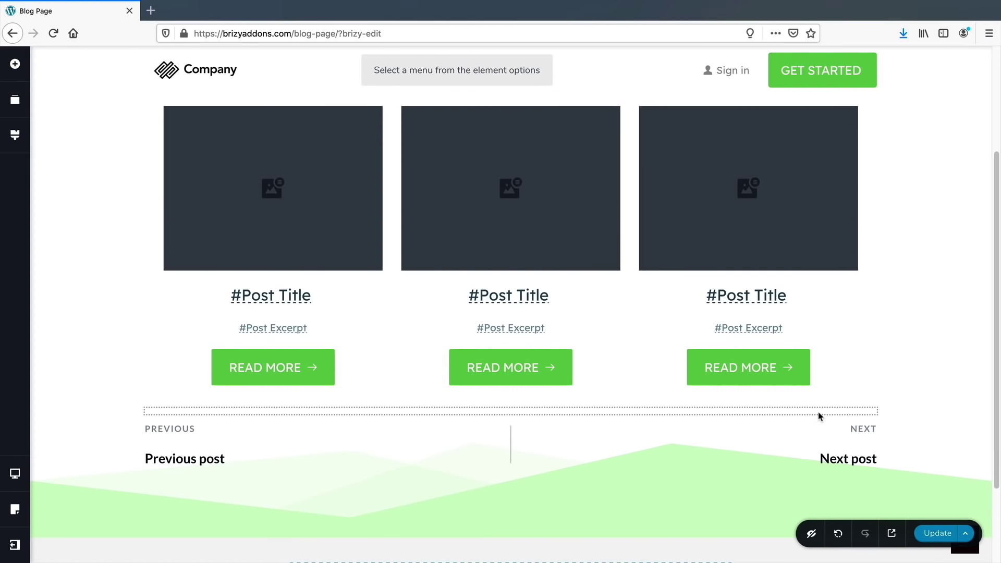
pyautogui.scroll(5, 818, 415)
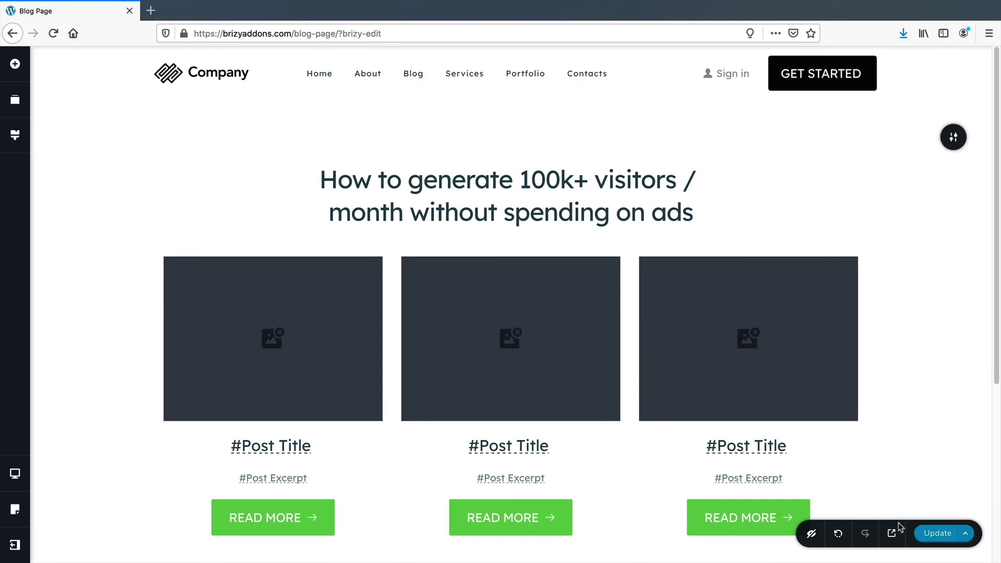
pyautogui.click(891, 533)
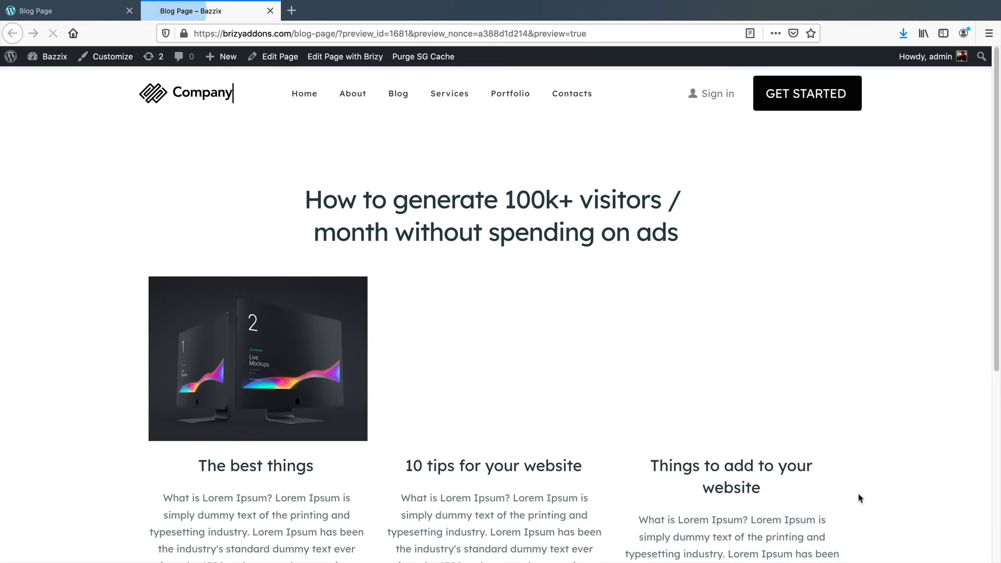
# Step: Scroll the preview to check the three-column grid and navigation, then go to The best things post
pyautogui.scroll(-1, 803, 460)
pyautogui.scroll(-1, 803, 461)
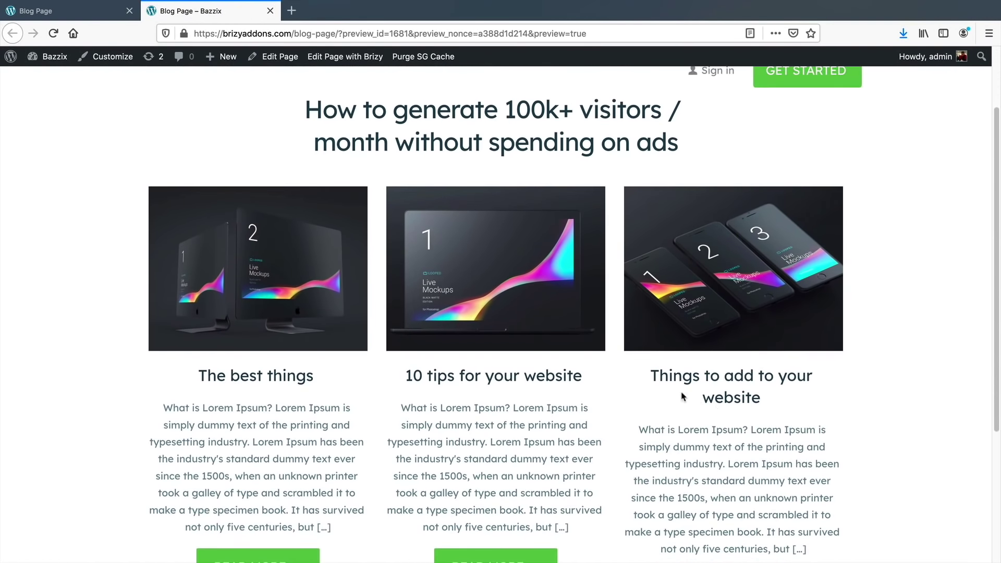
pyautogui.scroll(1, 521, 327)
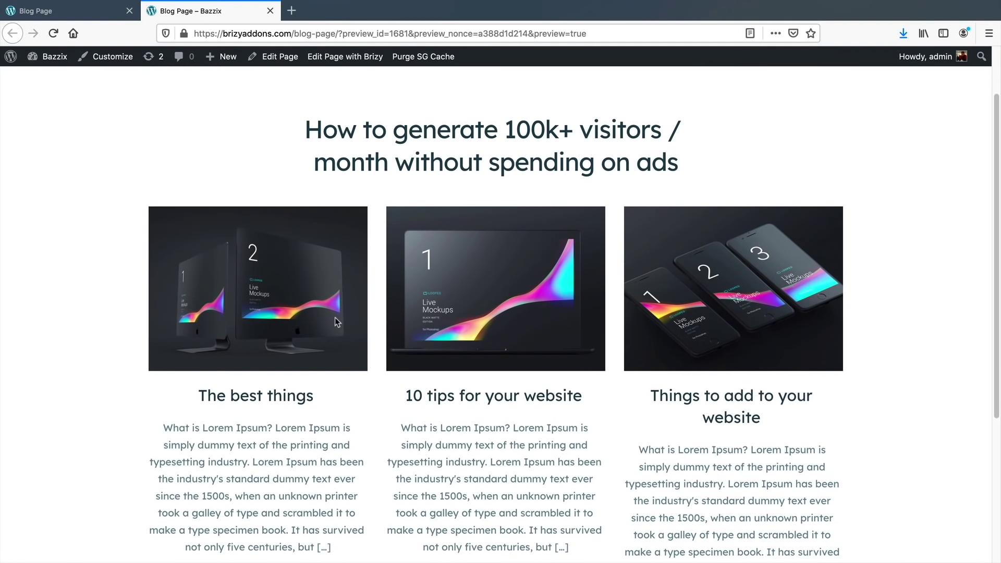
pyautogui.scroll(-2, 336, 317)
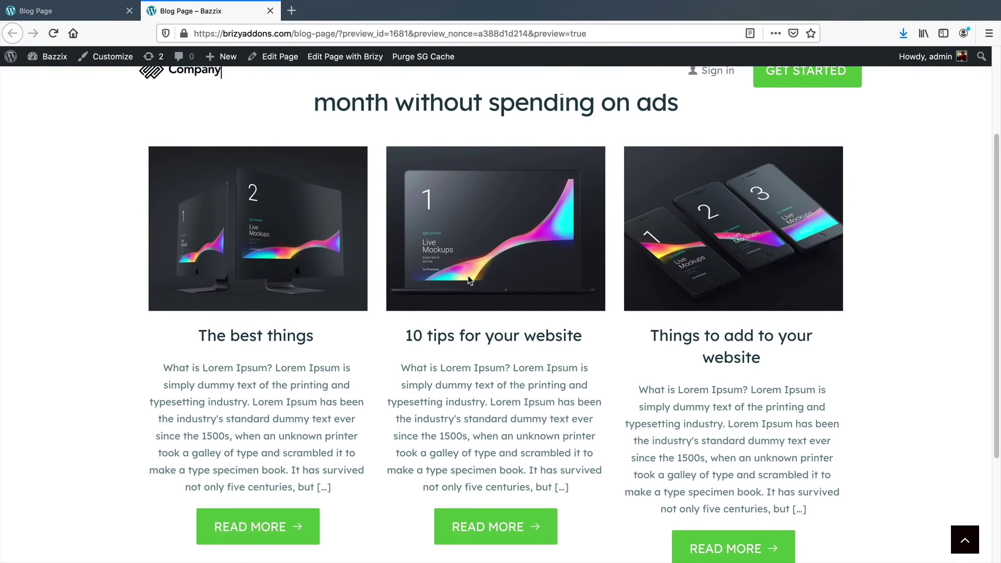
pyautogui.scroll(-1, 474, 279)
pyautogui.scroll(-6, 718, 320)
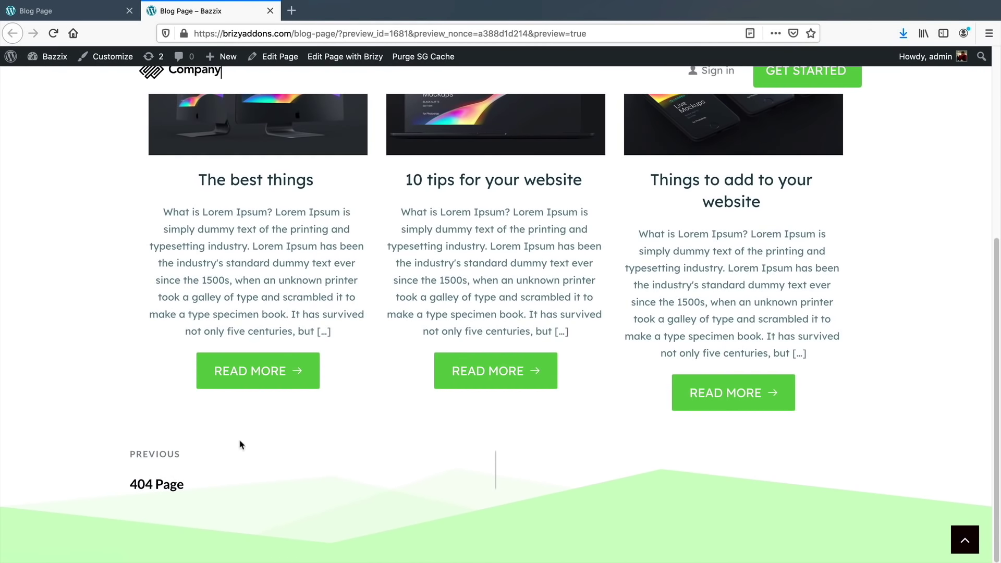
pyautogui.scroll(4, 773, 487)
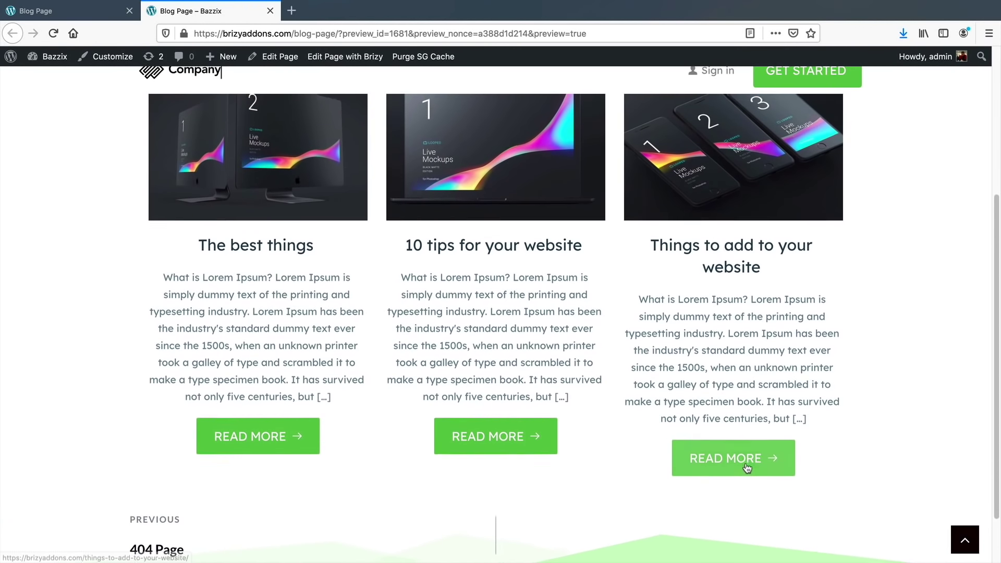
pyautogui.scroll(2, 721, 437)
pyautogui.scroll(-3, 721, 437)
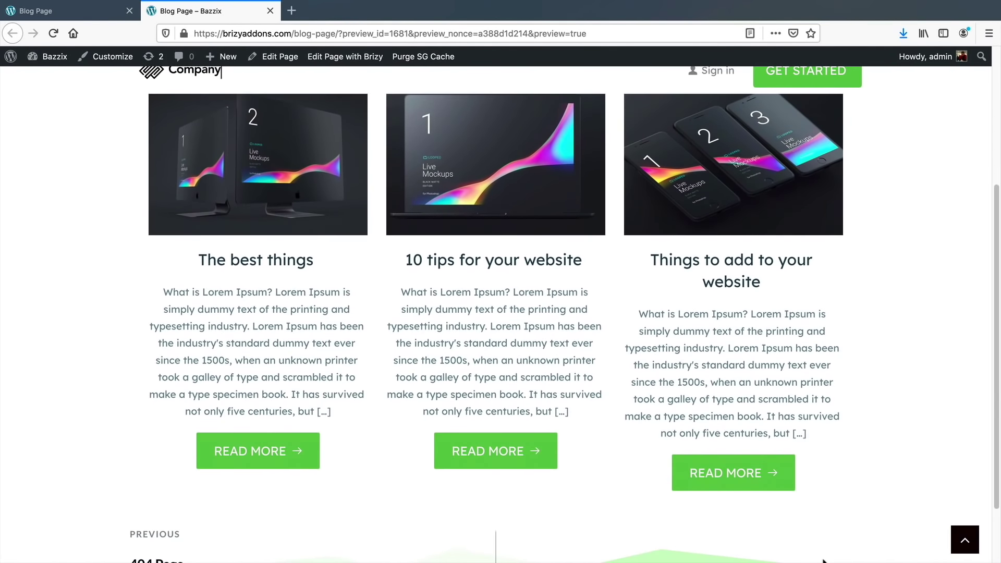
pyautogui.scroll(1, 455, 344)
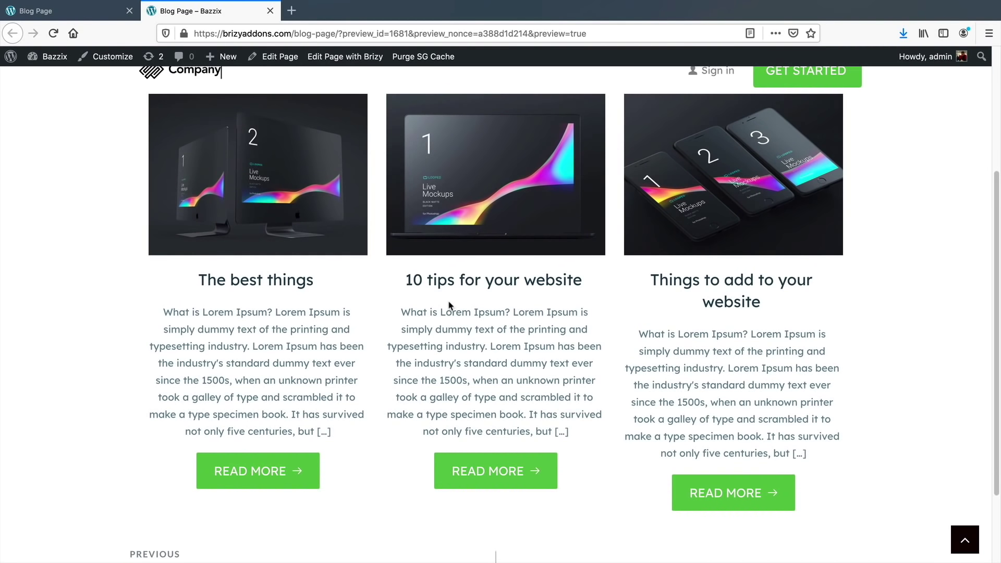
pyautogui.scroll(5, 449, 304)
pyautogui.scroll(-4, 449, 301)
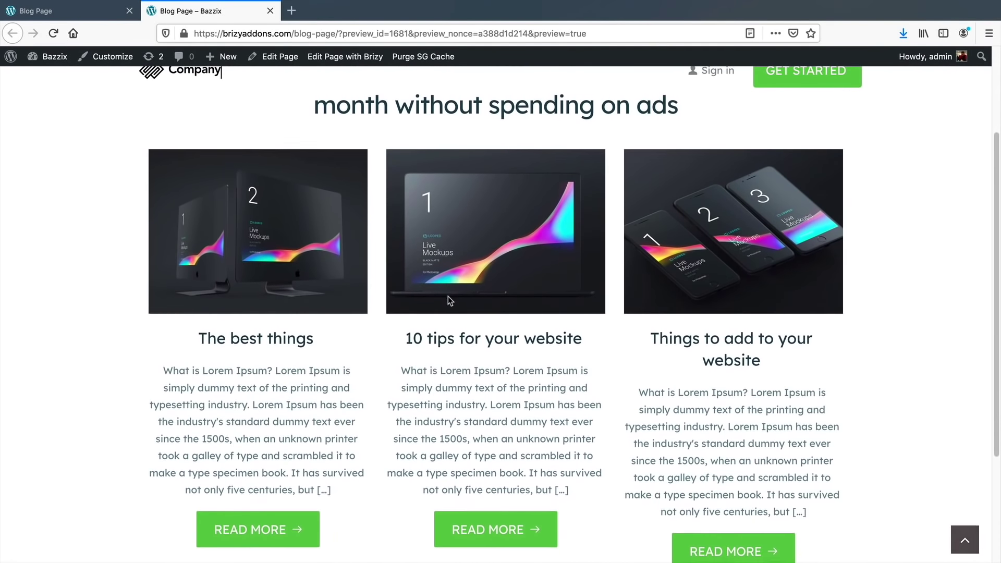
pyautogui.scroll(-1, 449, 296)
pyautogui.click(251, 513)
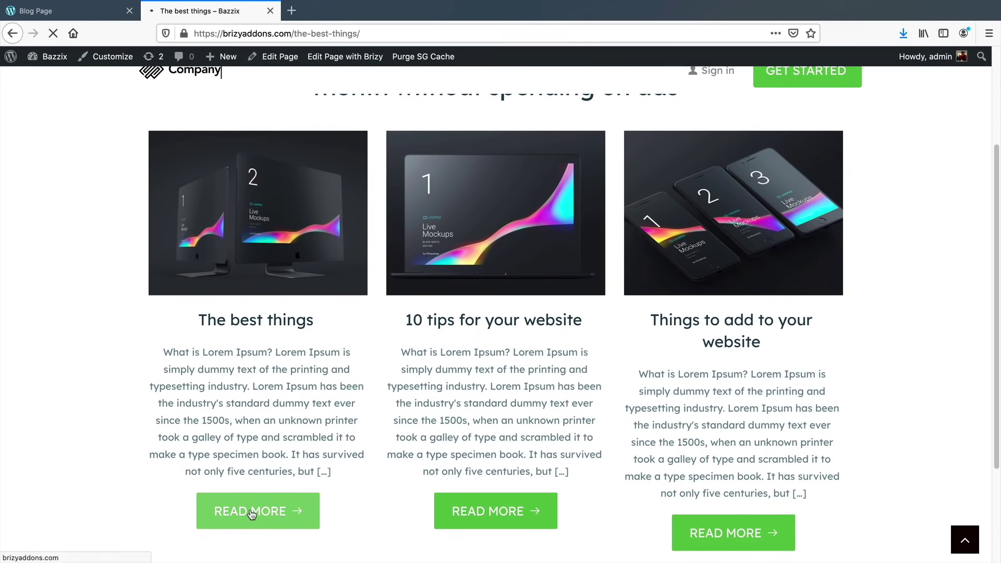
# Step: View The best things post, then go back to the Blog Page preview
pyautogui.scroll(-10, 258, 503)
pyautogui.scroll(-12, 261, 502)
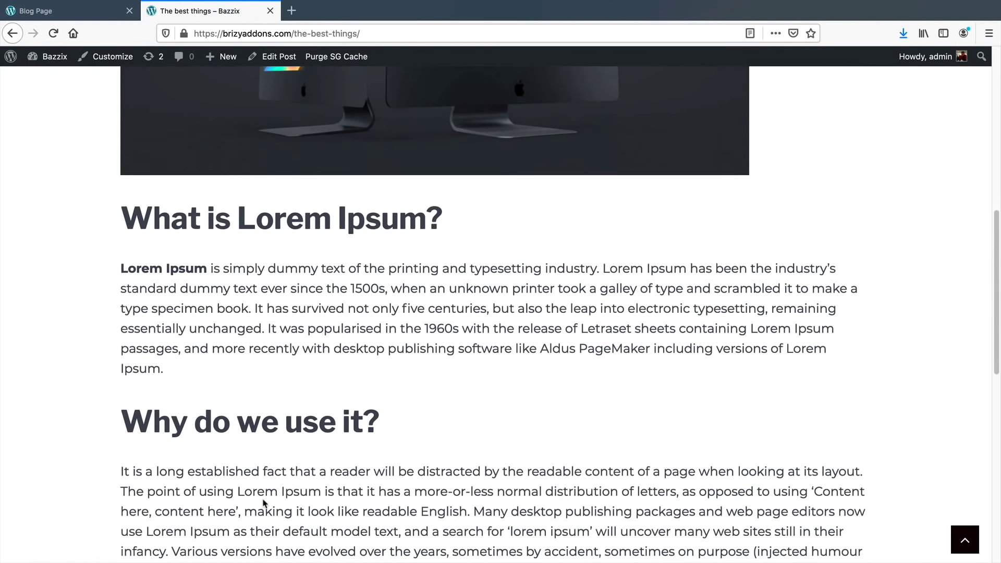
pyautogui.scroll(3, 262, 500)
pyautogui.scroll(10, 263, 500)
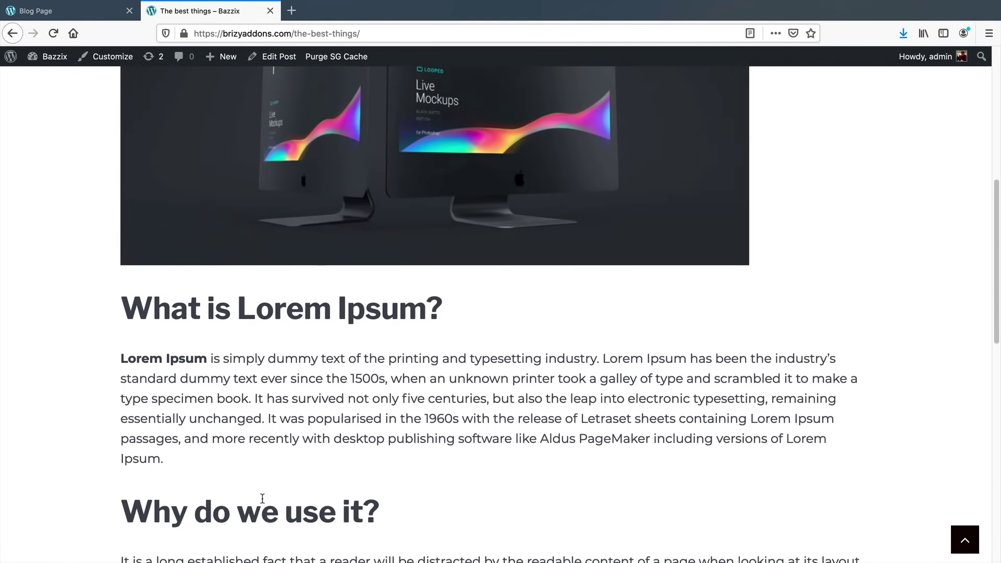
pyautogui.click(13, 34)
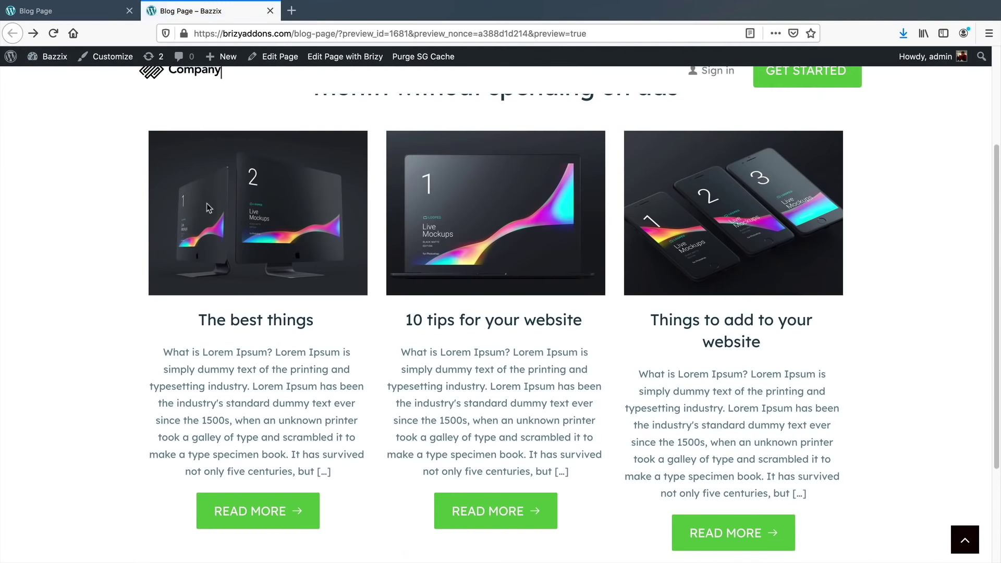
# Step: Reopen The best things from its READ MORE button and return to the preview
pyautogui.scroll(2, 364, 323)
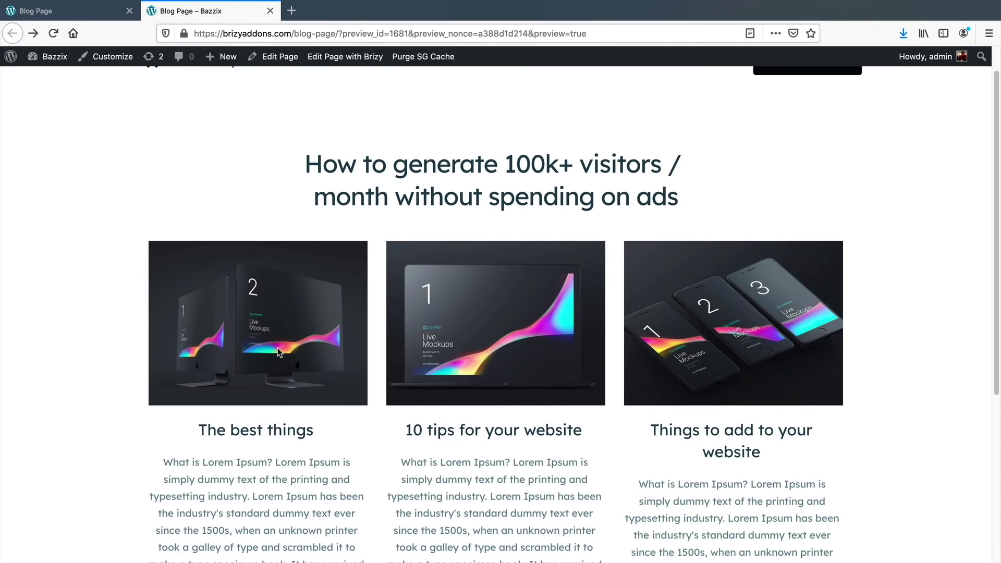
pyautogui.scroll(-4, 279, 350)
pyautogui.click(280, 422)
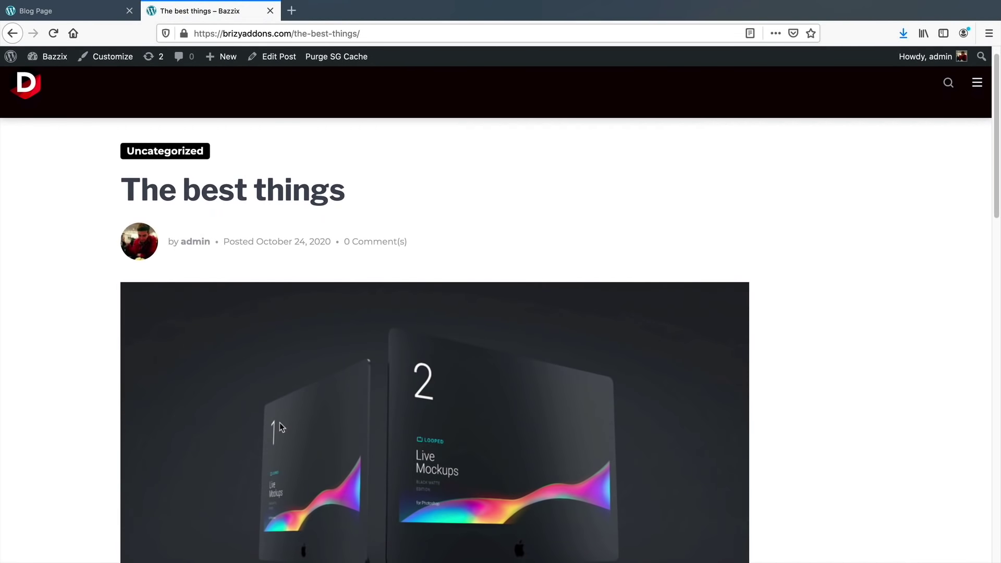
pyautogui.scroll(-2, 279, 422)
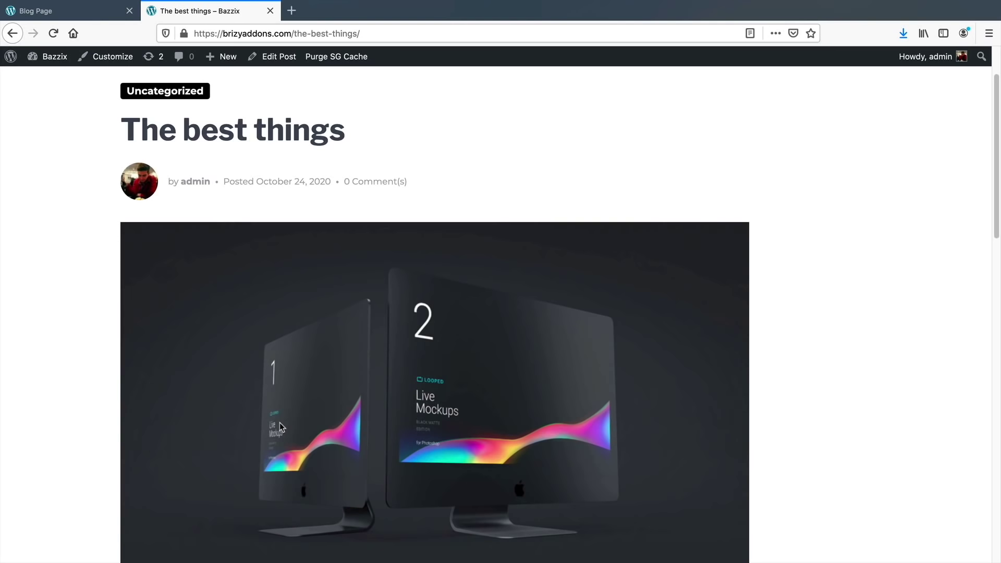
pyautogui.click(12, 33)
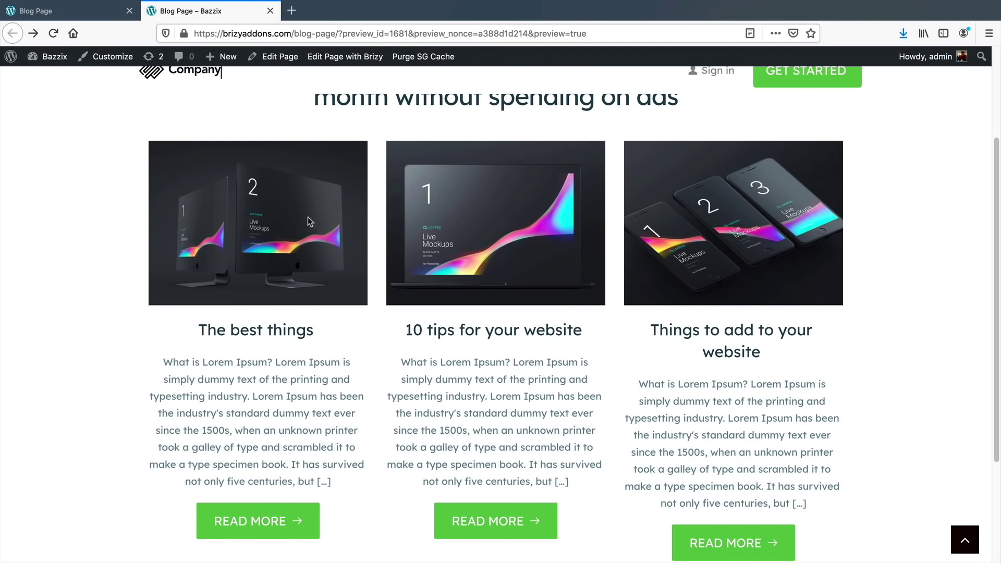
# Step: Go to the admin dashboard and edit the post 'Things to add to your website'
pyautogui.moveTo(55, 58)
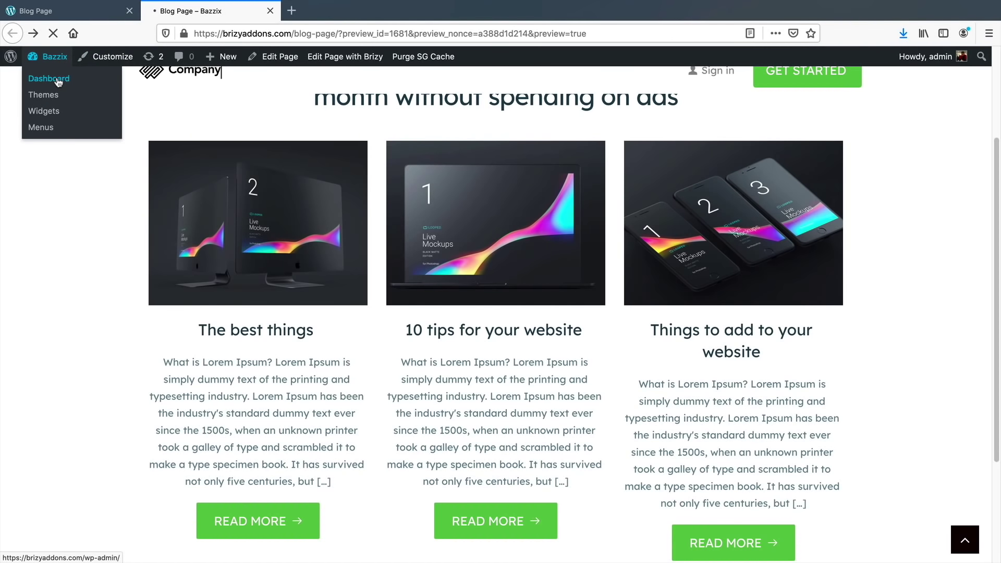
pyautogui.click(58, 80)
pyautogui.moveTo(36, 159)
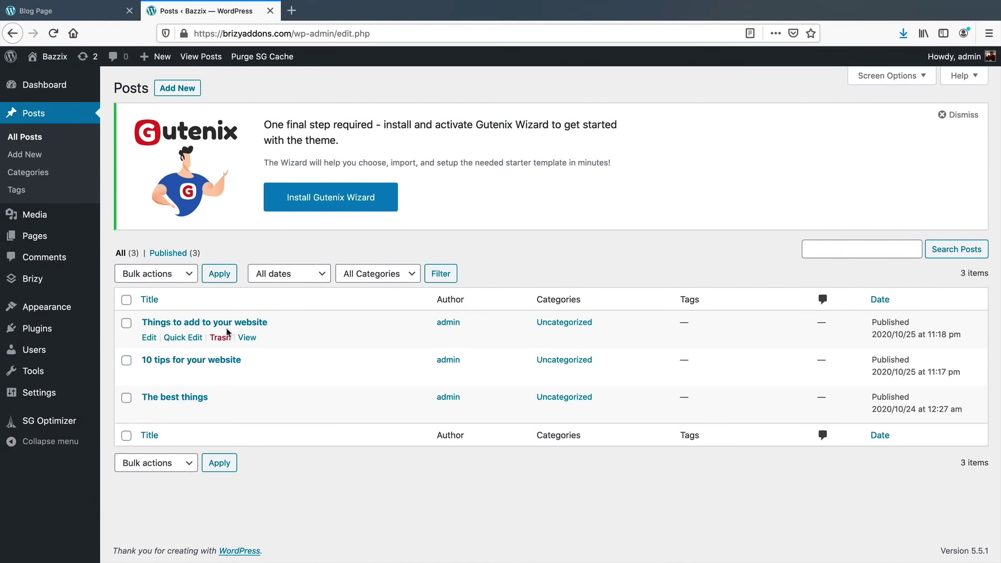
pyautogui.click(154, 339)
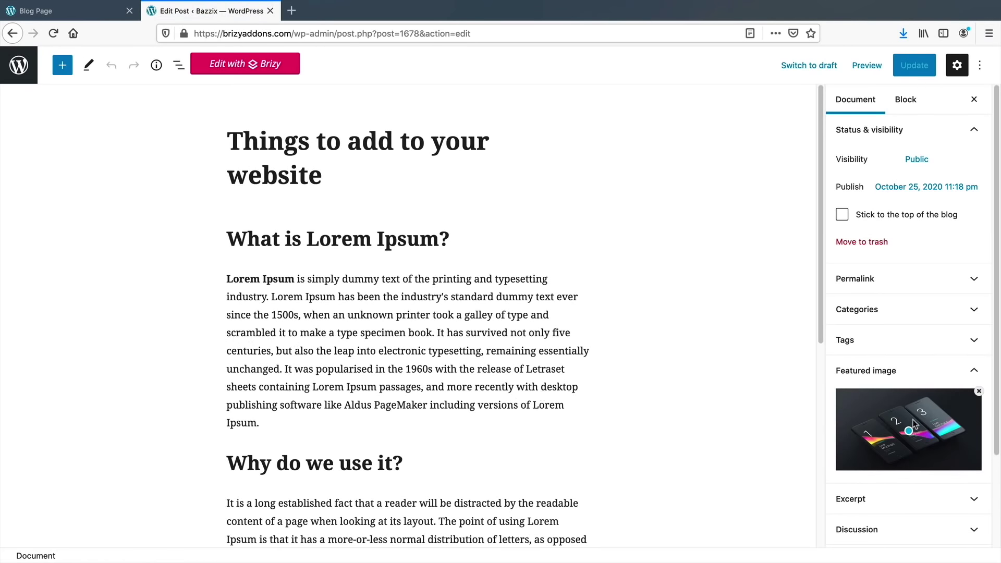
# Step: Exit the post editor via the WordPress logo, confirming Leave Page
pyautogui.scroll(-5, 479, 330)
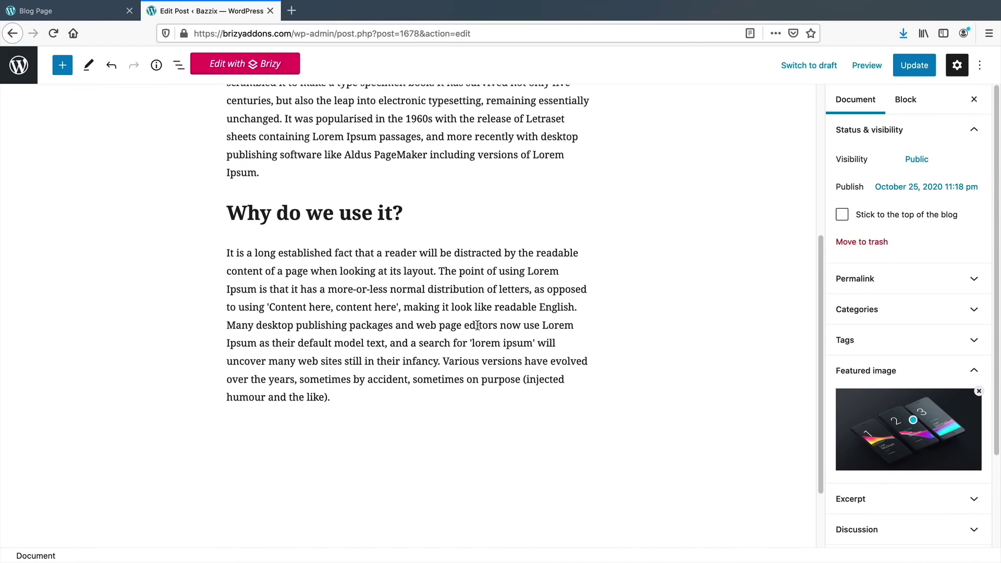
pyautogui.scroll(5, 482, 349)
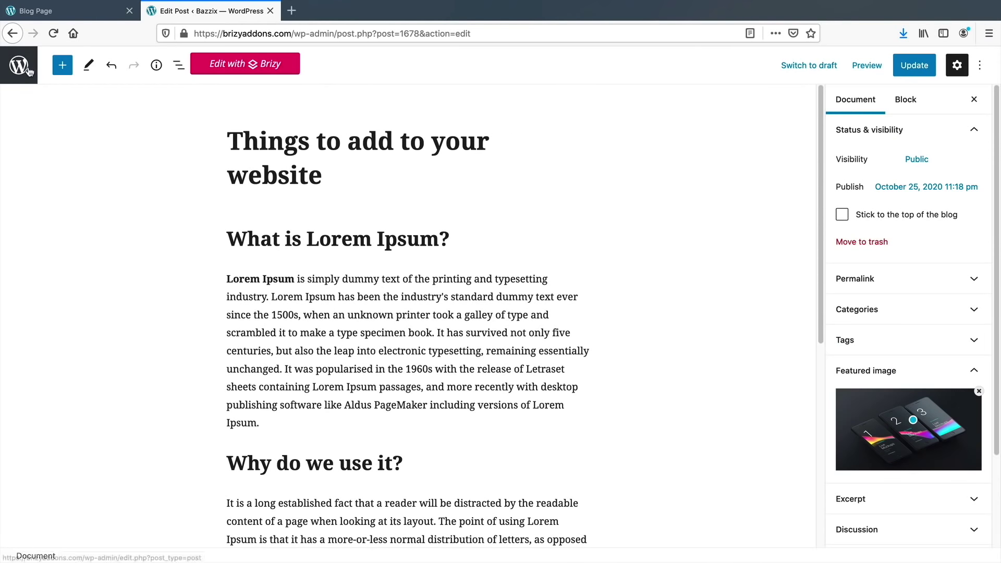
pyautogui.click(32, 72)
pyautogui.click(643, 262)
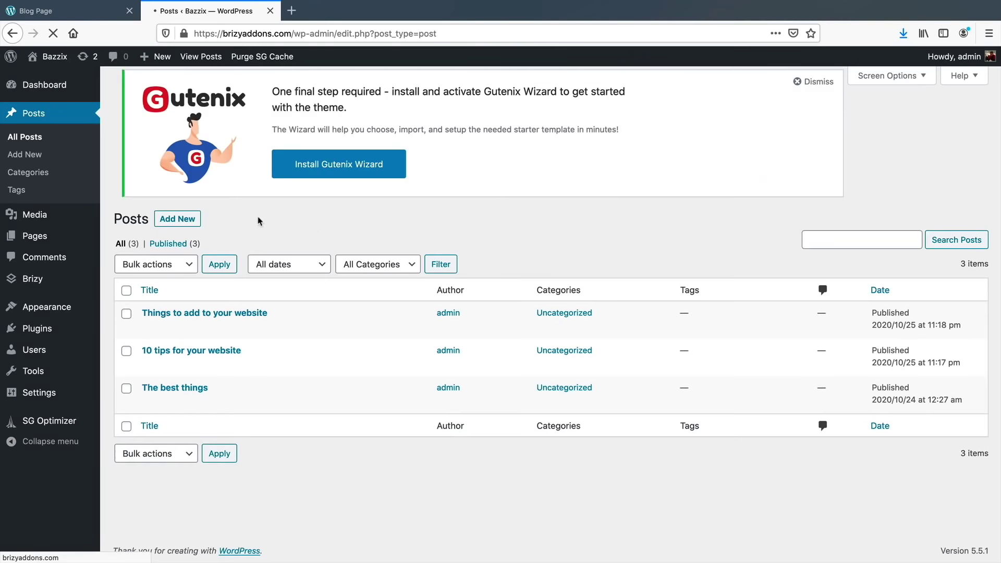
pyautogui.moveTo(48, 71)
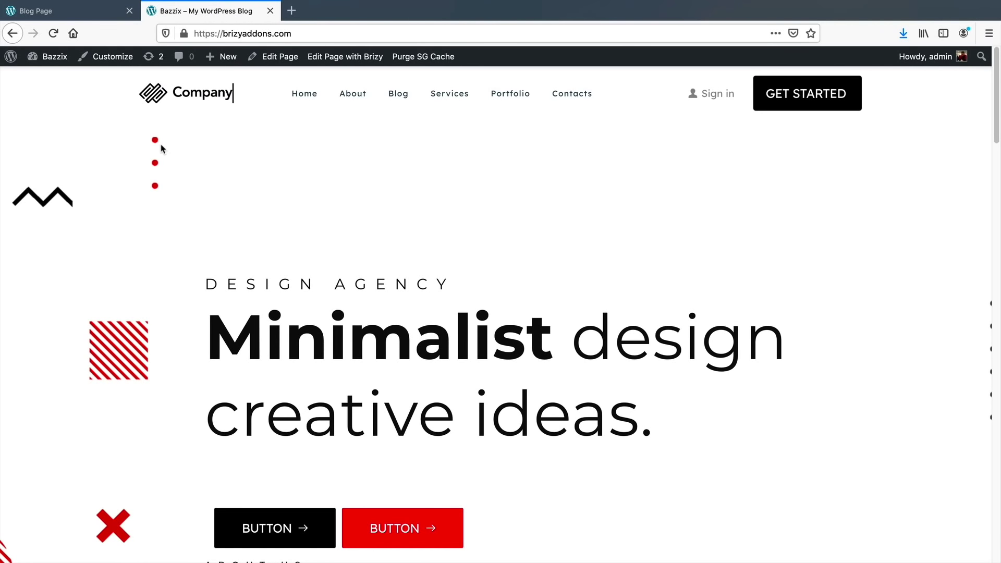
# Step: Scroll down the live Bazzix homepage from the Minimalist design hero to About Us
pyautogui.scroll(-1, 161, 152)
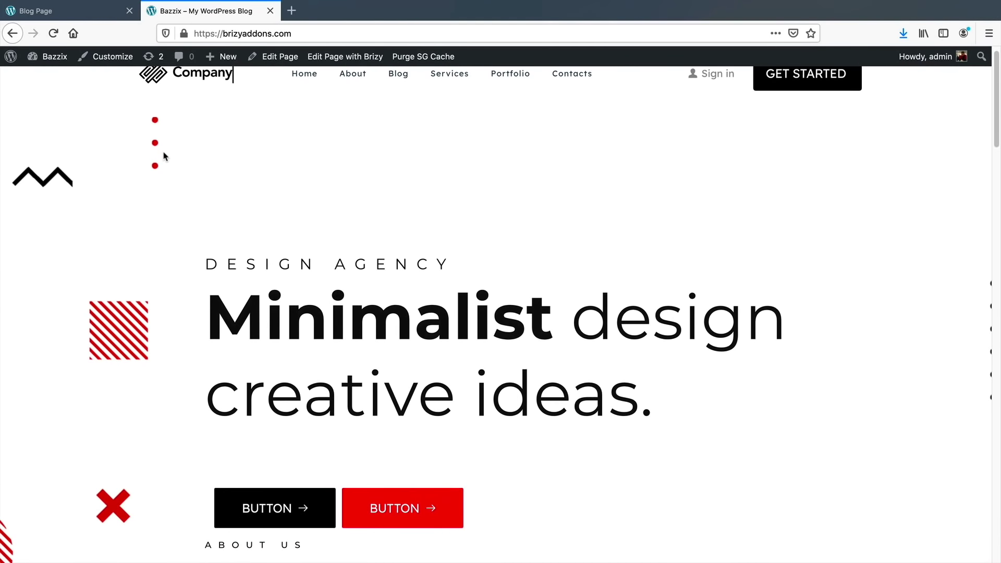
pyautogui.scroll(-3, 163, 156)
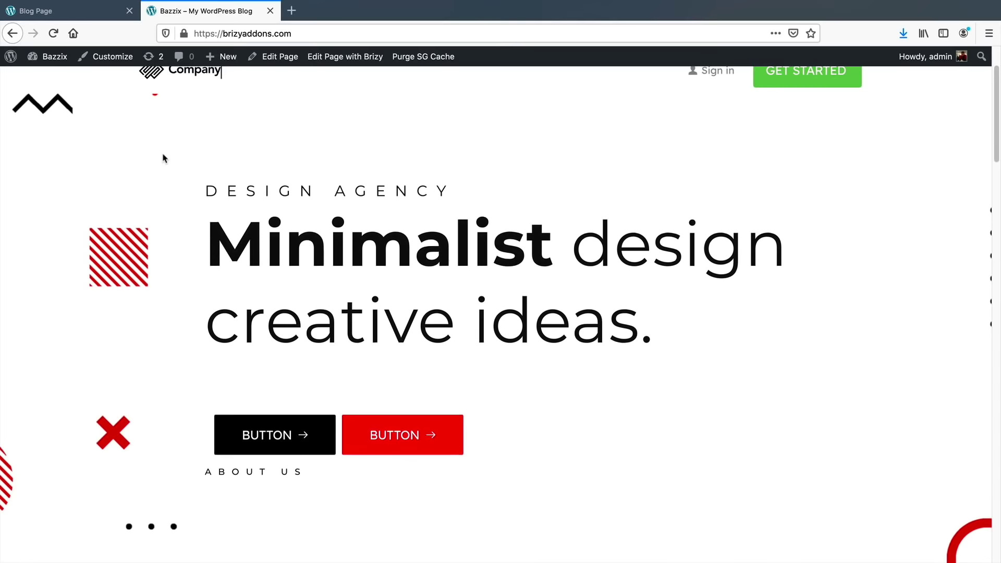
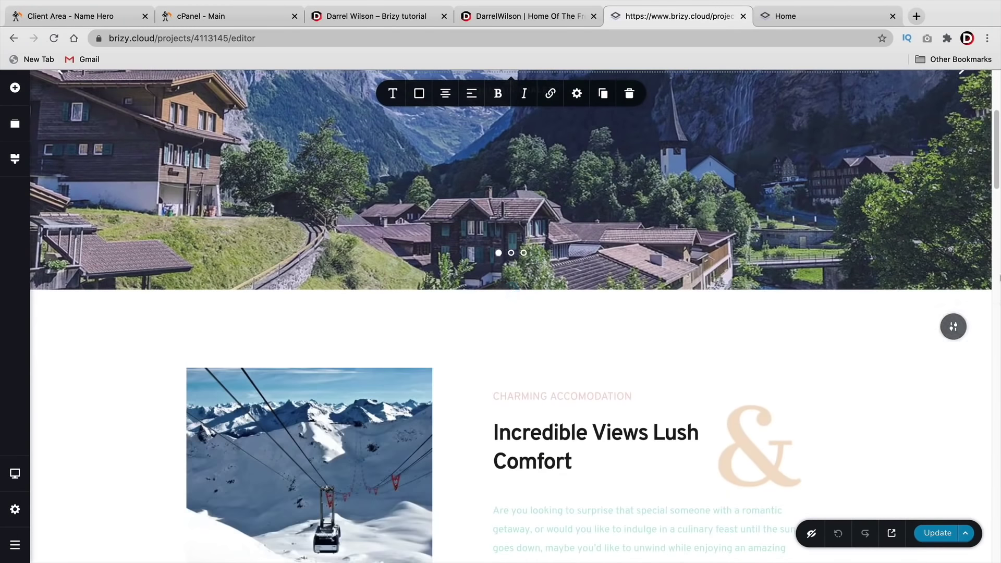
# Step: Replace the hero heading text with 'Brizy'
pyautogui.scroll(-10, 995, 294)
pyautogui.moveTo(996, 294); pyautogui.dragTo(996, 143)
pyautogui.click(519, 294)
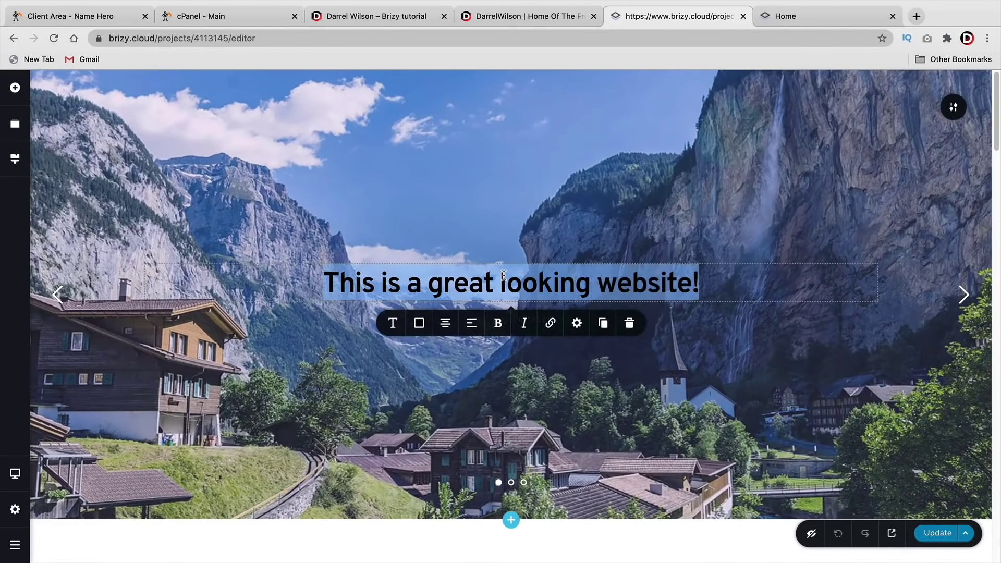
pyautogui.tripleClick(504, 272)
pyautogui.write('Brizy')
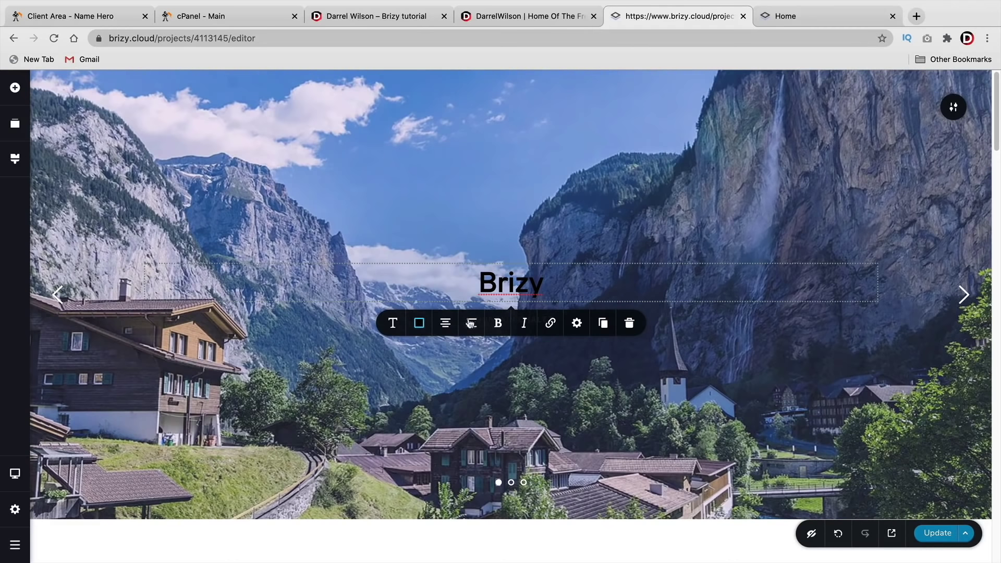
# Step: Make the Brizy heading italic and white, update the page, and view live yokks.com
pyautogui.click(529, 326)
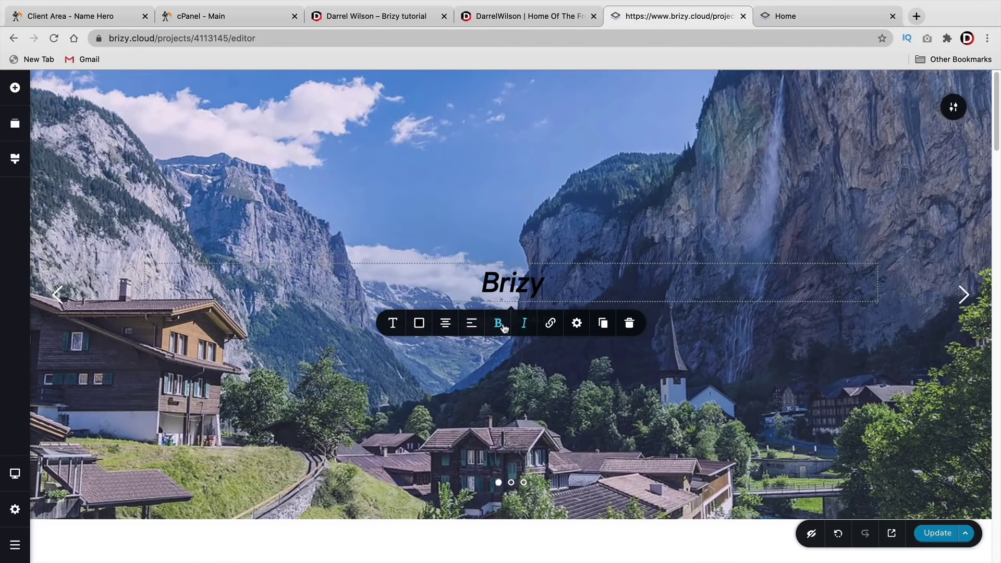
pyautogui.click(418, 323)
pyautogui.click(451, 483)
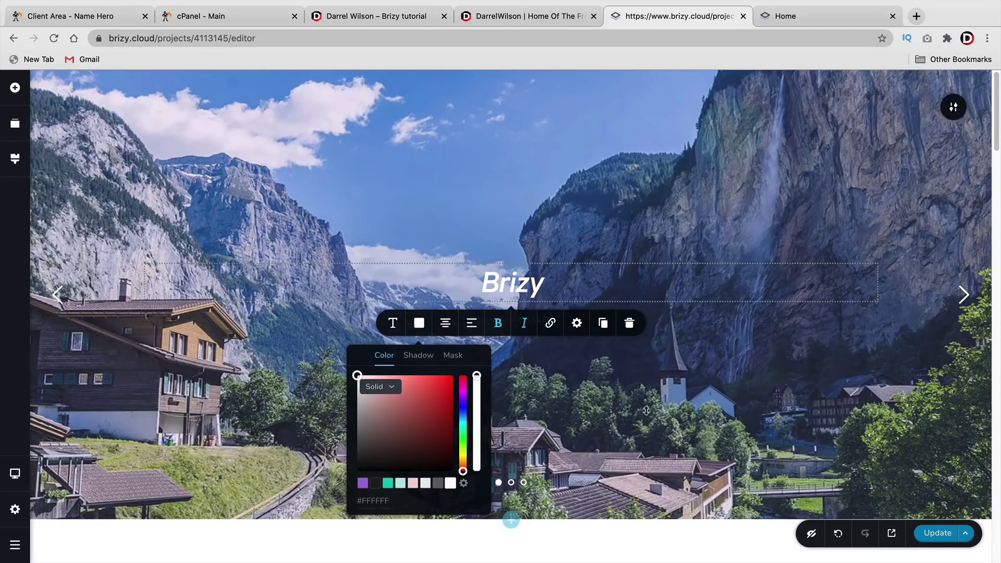
pyautogui.click(930, 537)
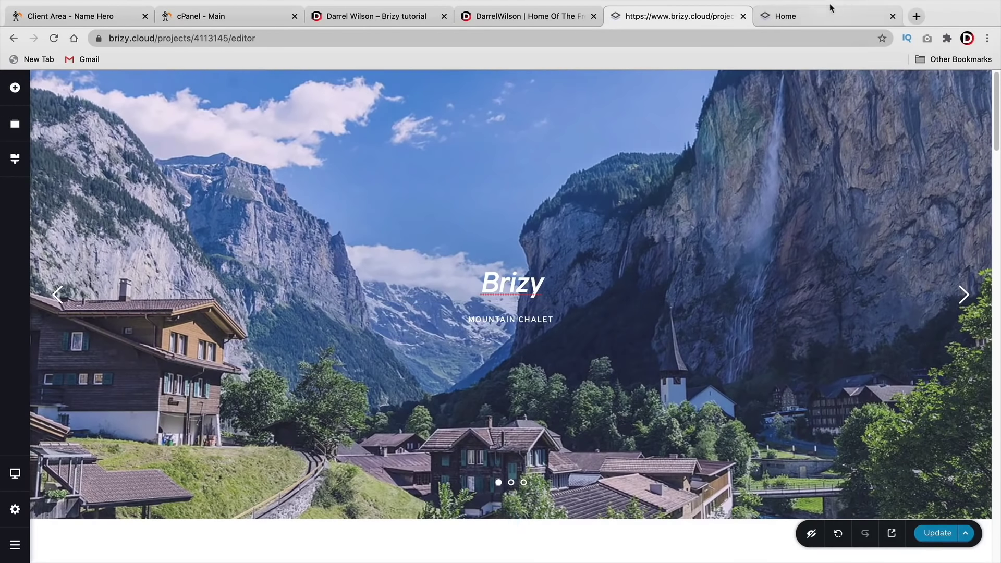
pyautogui.click(826, 20)
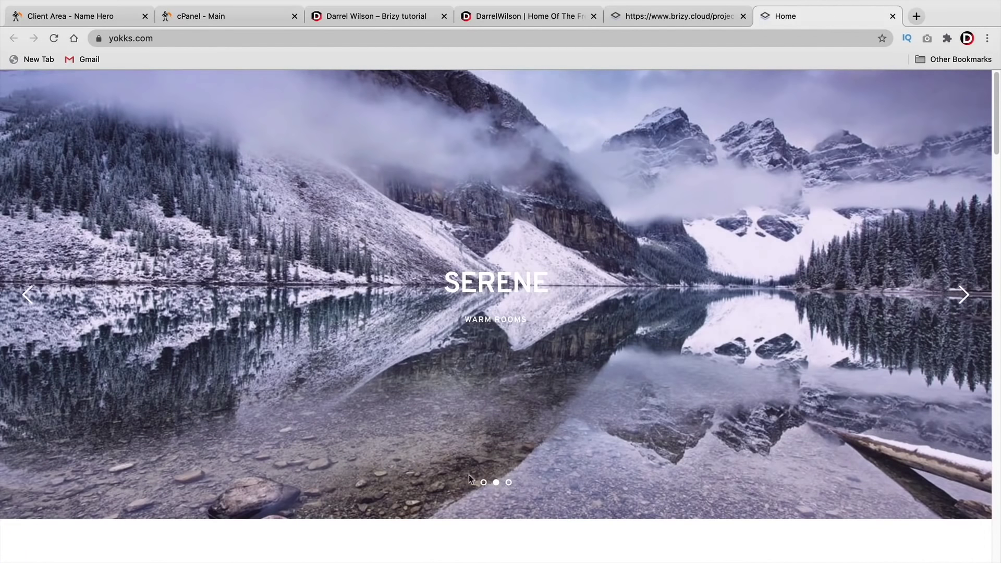
# Step: Republish the page and reload yokks.com so the first hero slide shows the Brizy heading
pyautogui.click(483, 482)
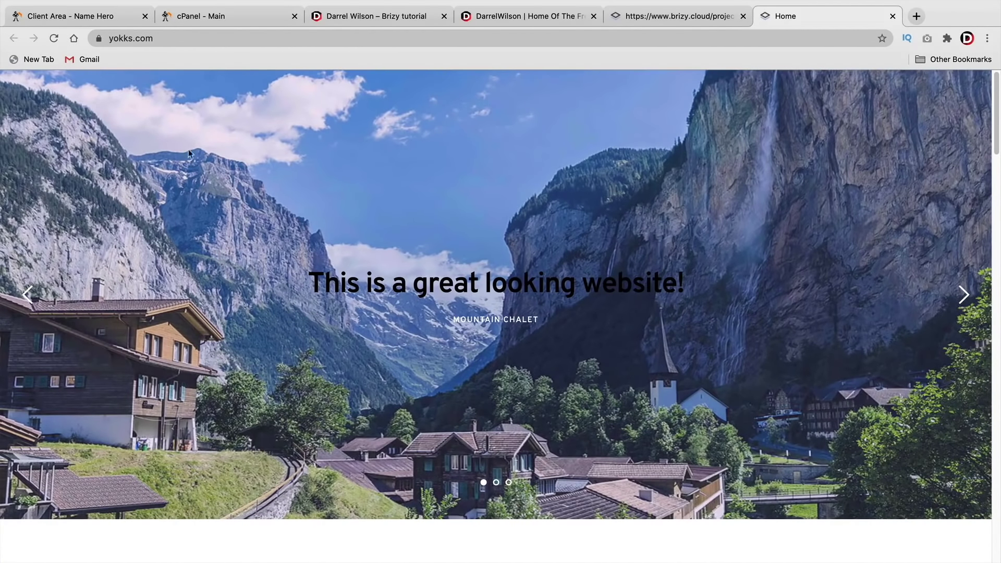
pyautogui.moveTo(316, 285); pyautogui.dragTo(680, 287)
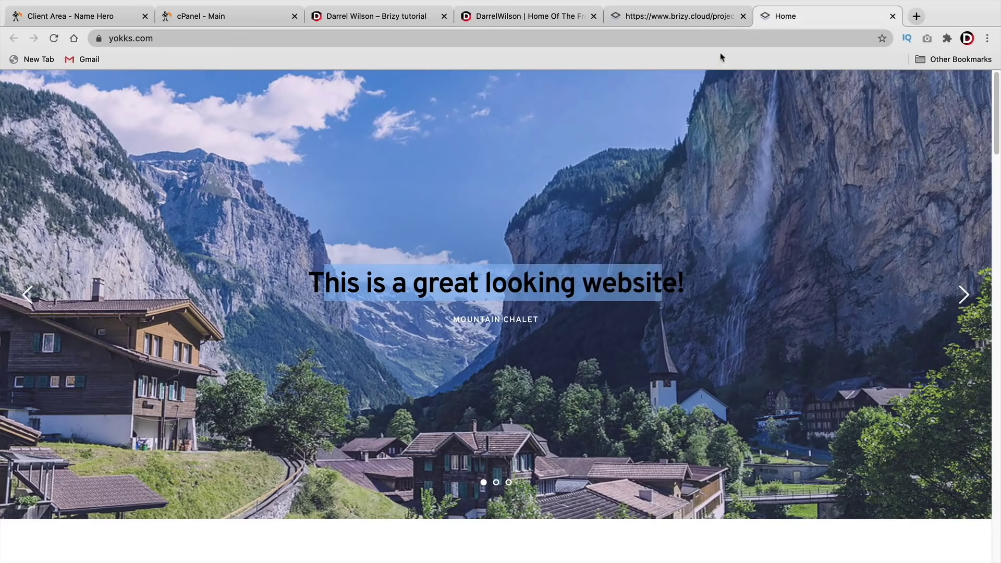
pyautogui.click(696, 20)
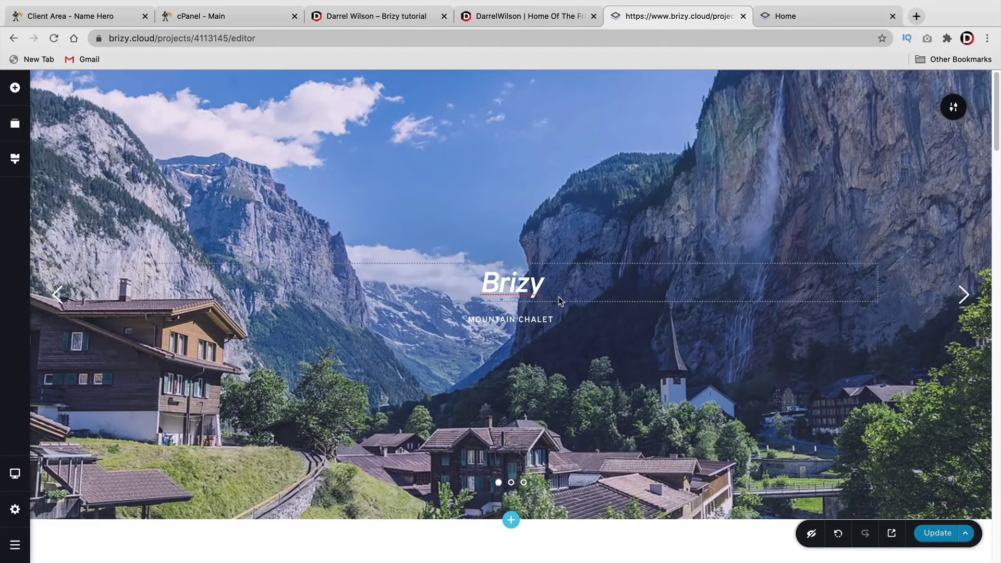
pyautogui.click(935, 533)
pyautogui.click(810, 16)
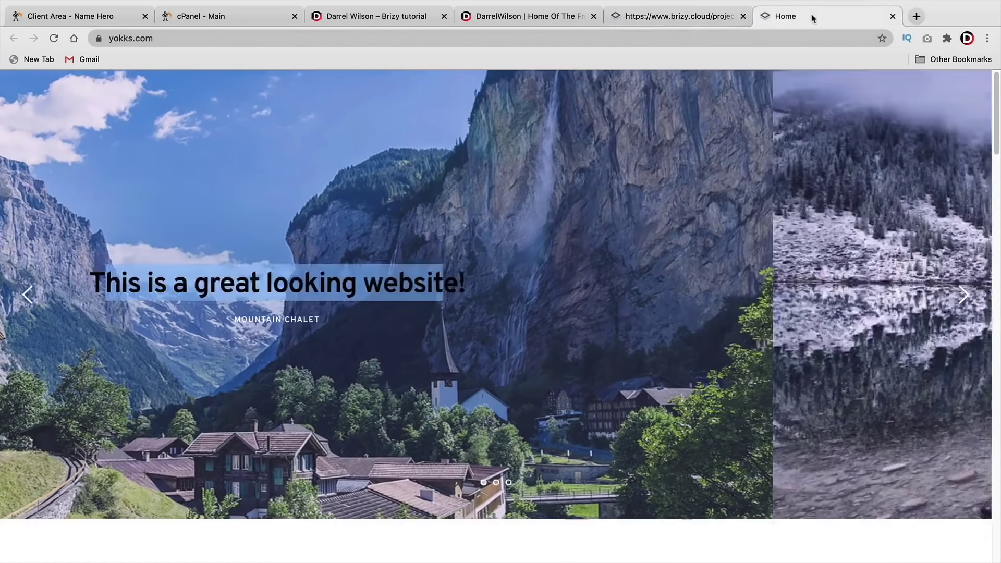
pyautogui.click(483, 482)
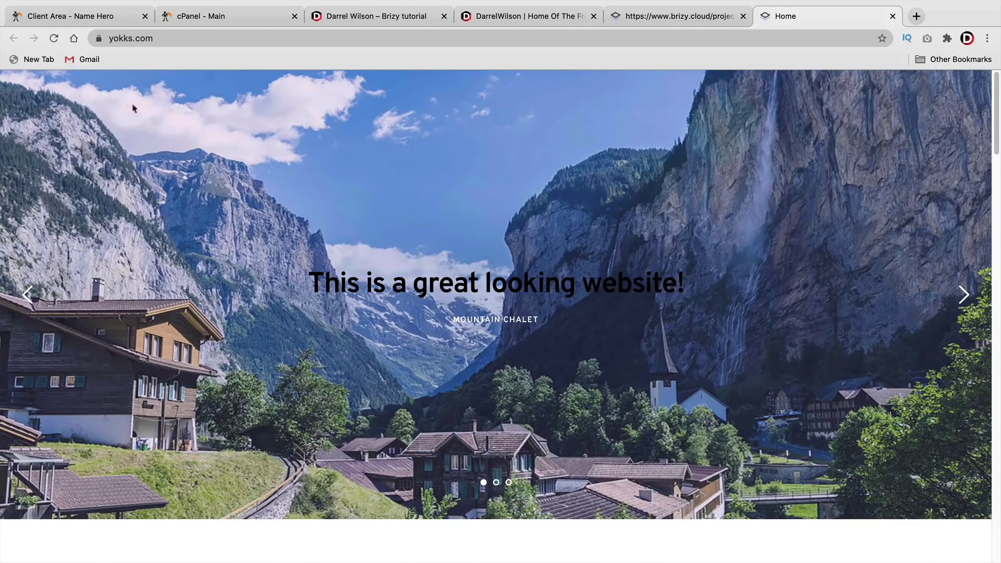
pyautogui.click(54, 39)
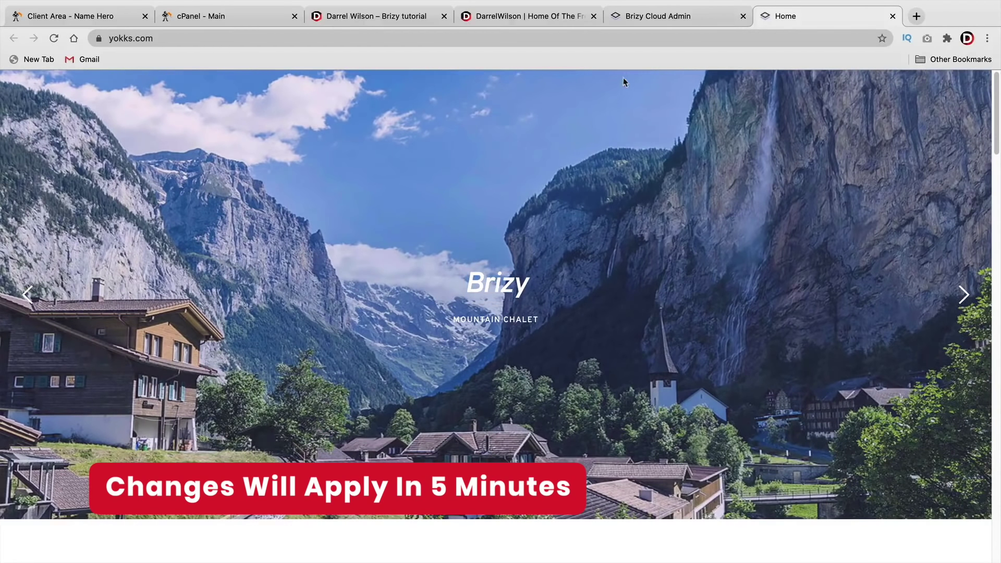
pyautogui.click(659, 16)
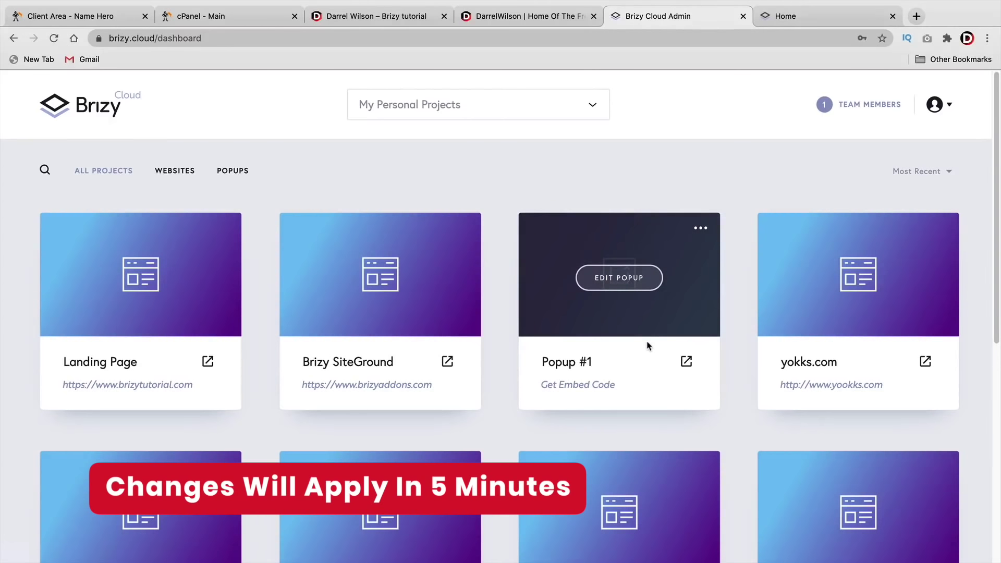
# Step: Review the yokks.com project's publishing options, including Custom Domain, then close them
pyautogui.scroll(-6, 647, 346)
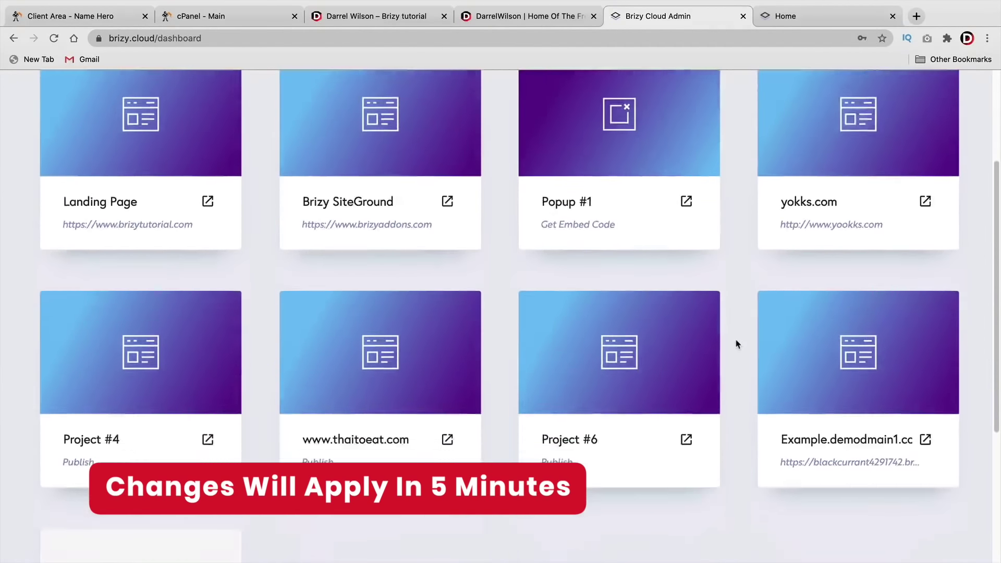
pyautogui.scroll(7, 431, 357)
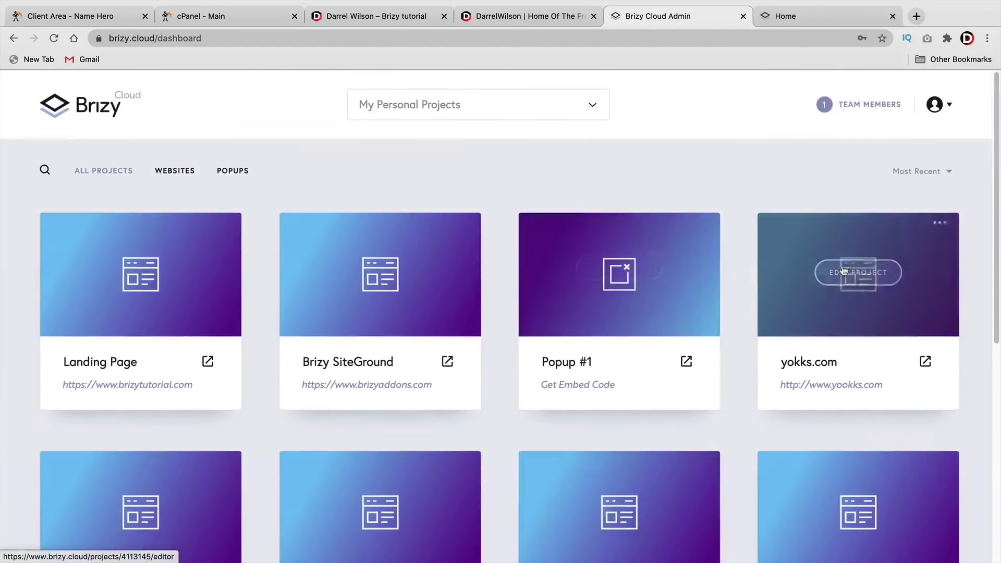
pyautogui.click(939, 227)
pyautogui.click(910, 247)
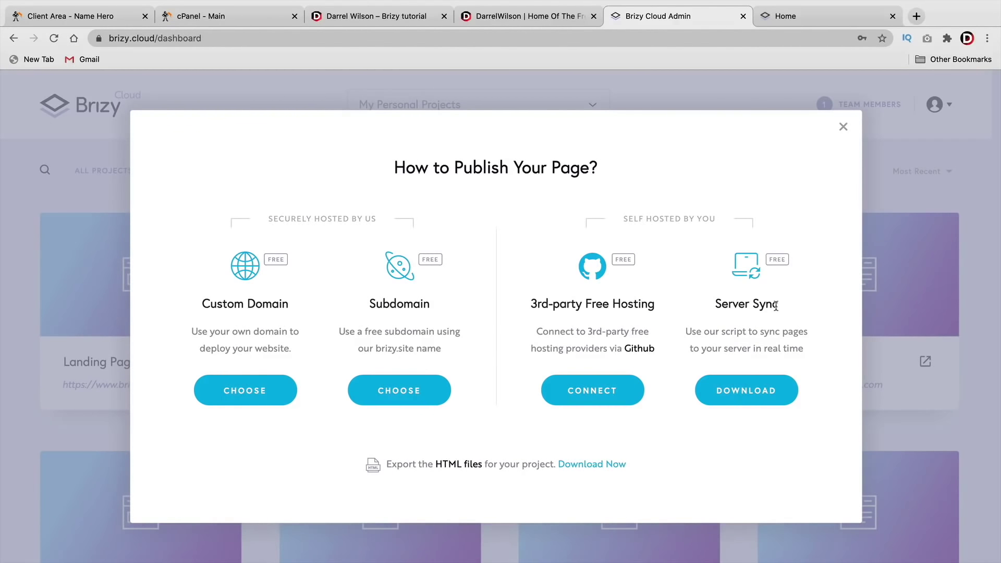
pyautogui.tripleClick(269, 302)
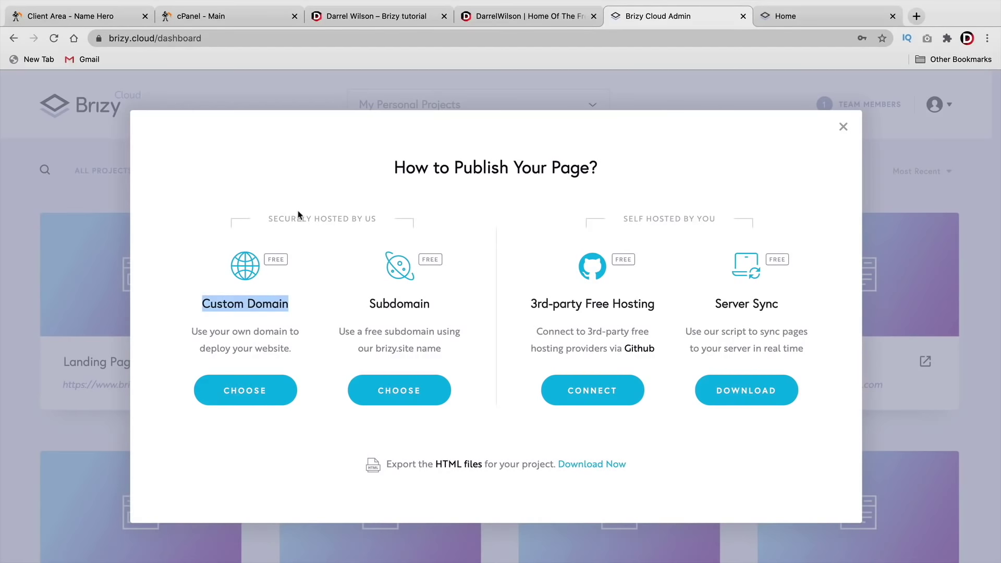
pyautogui.click(750, 307)
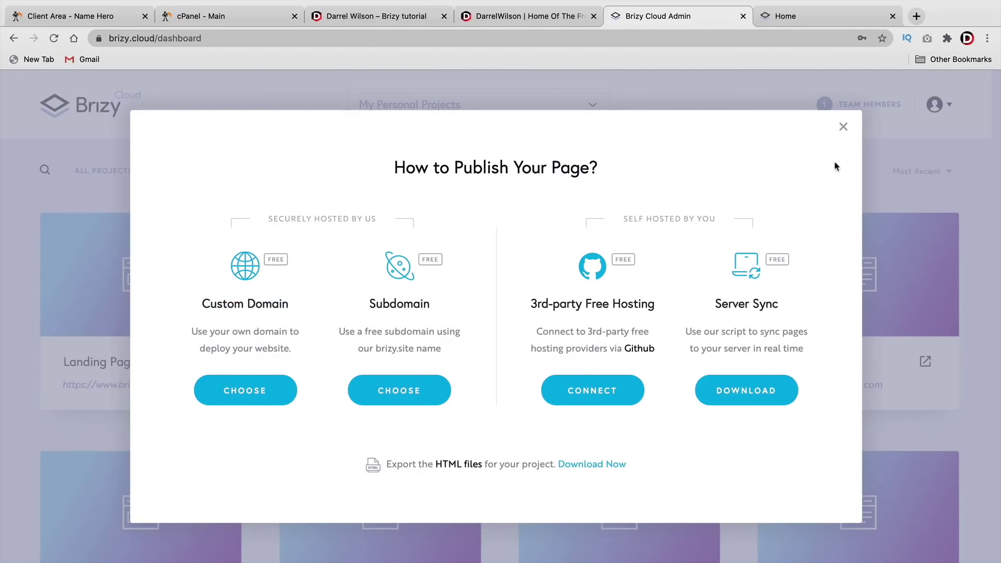
pyautogui.click(843, 127)
pyautogui.scroll(-10, 643, 293)
pyautogui.click(152, 365)
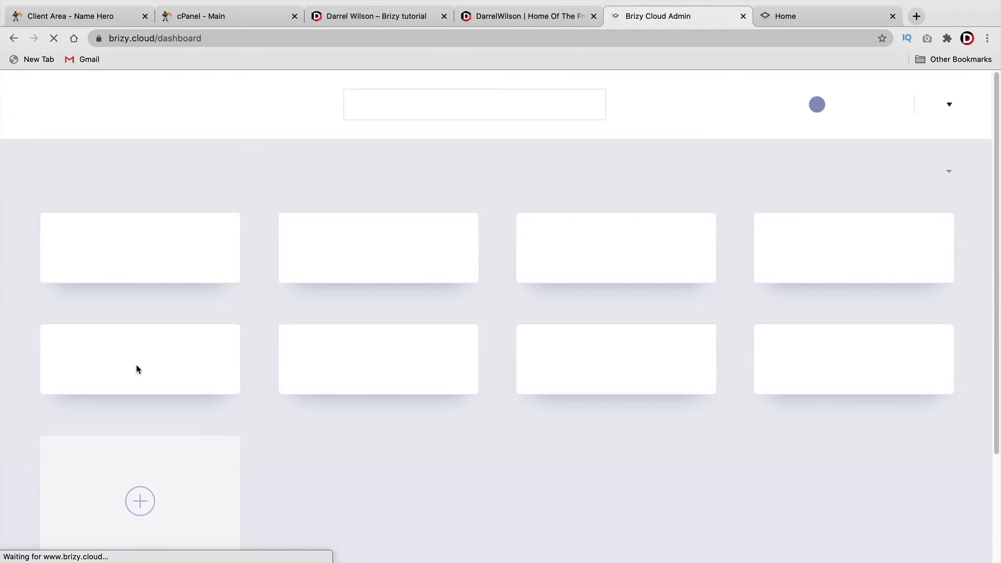
# Step: Create a new Website & Landing Page project and edit the resulting Project #8
pyautogui.scroll(-5, 147, 424)
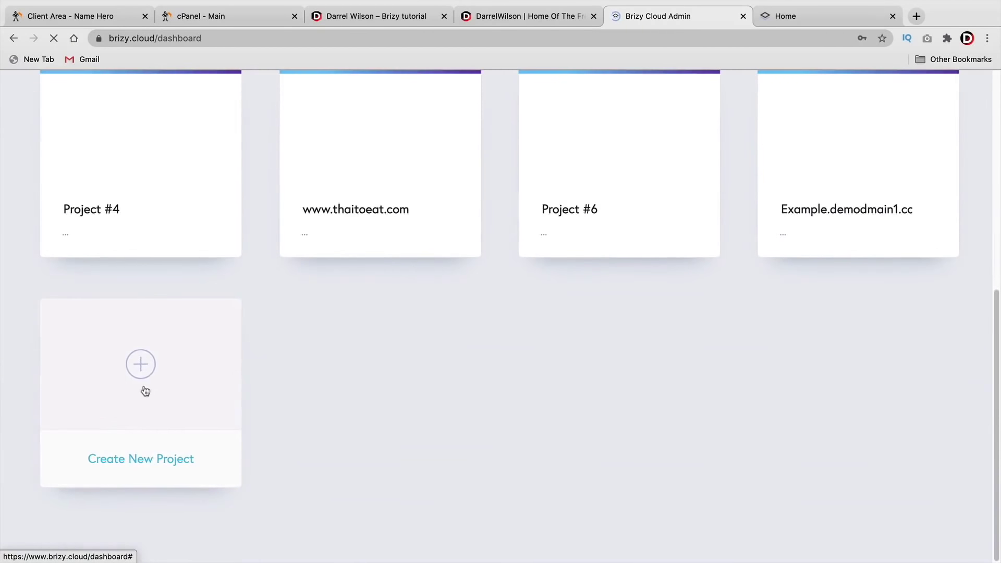
pyautogui.click(142, 365)
pyautogui.click(365, 411)
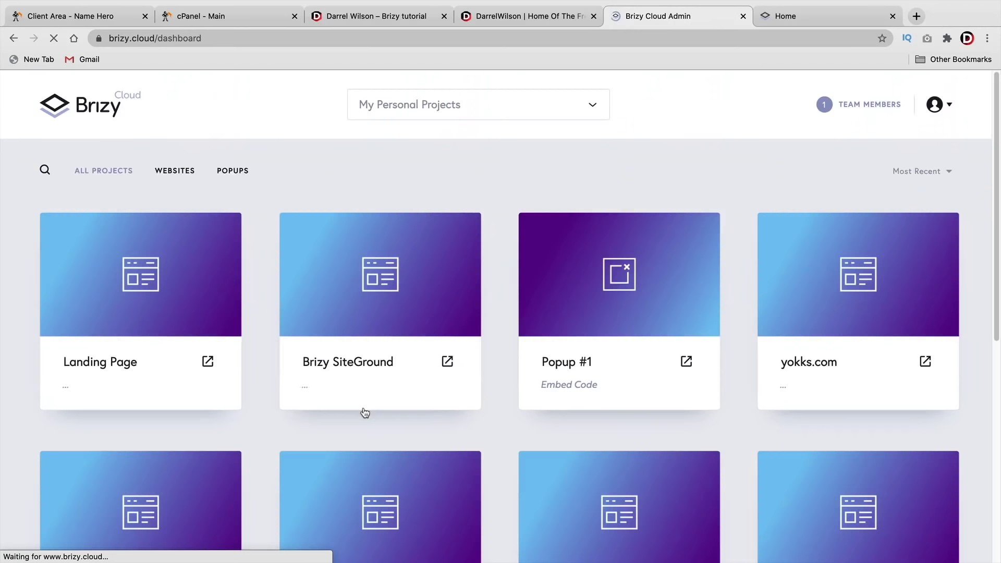
pyautogui.scroll(-7, 370, 407)
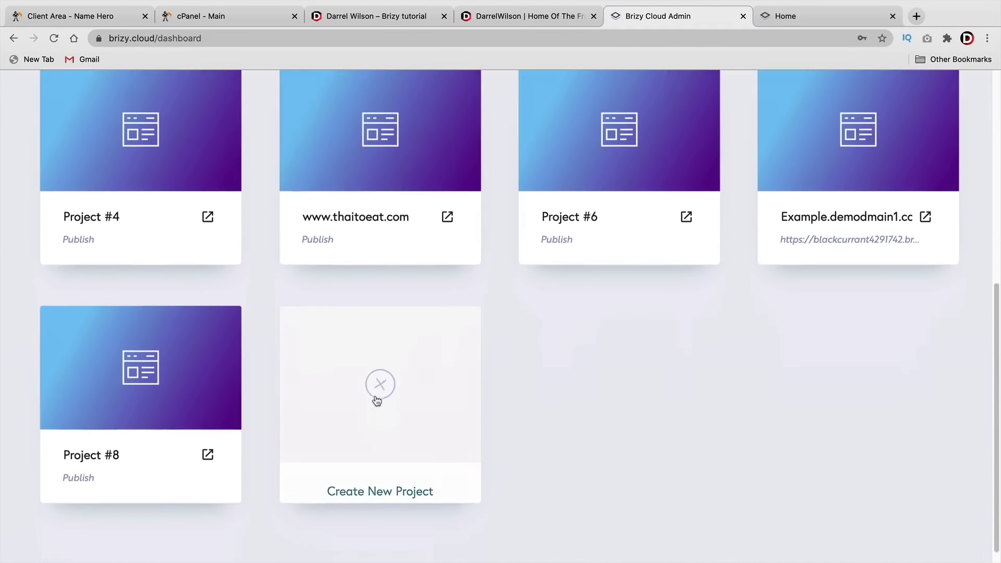
pyautogui.moveTo(163, 405)
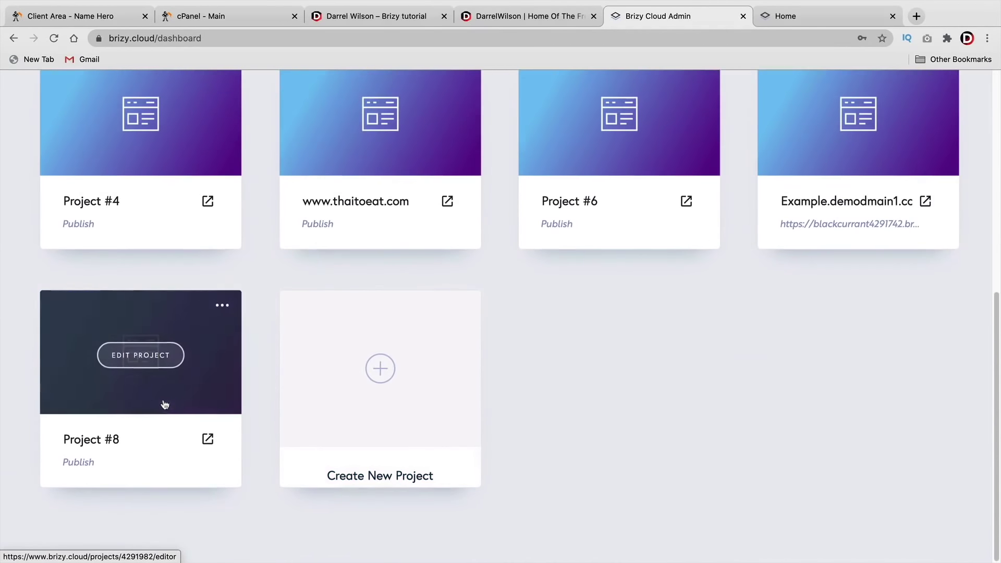
pyautogui.click(146, 360)
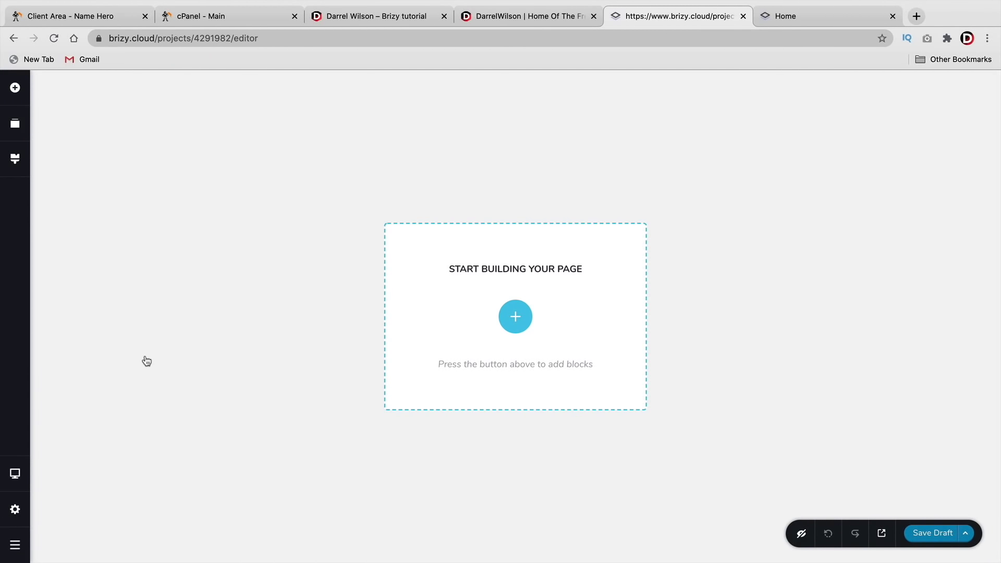
# Step: Import the Creed homepage layout into the empty page and save it as a draft
pyautogui.click(516, 318)
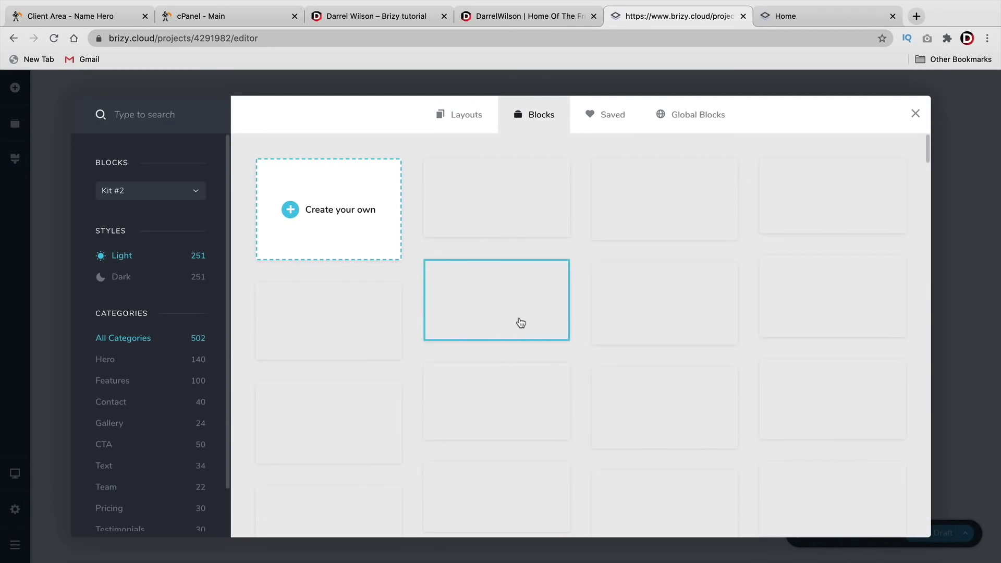
pyautogui.click(466, 111)
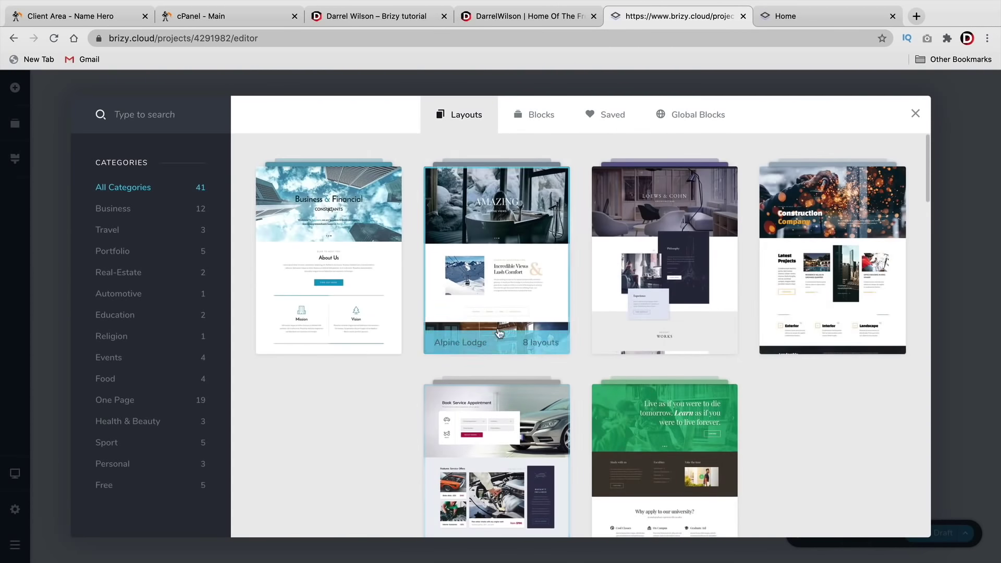
pyautogui.scroll(-3, 832, 326)
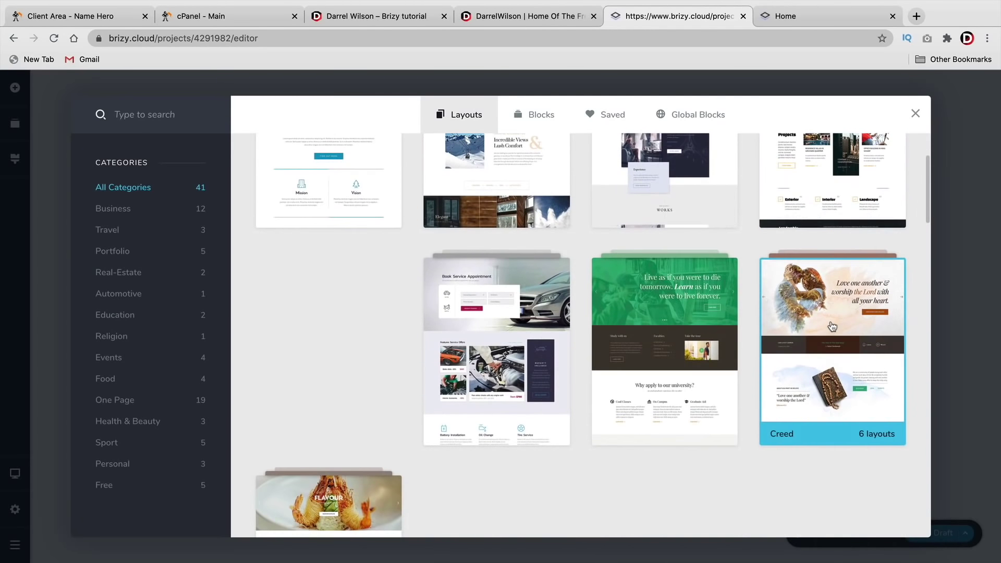
pyautogui.click(832, 326)
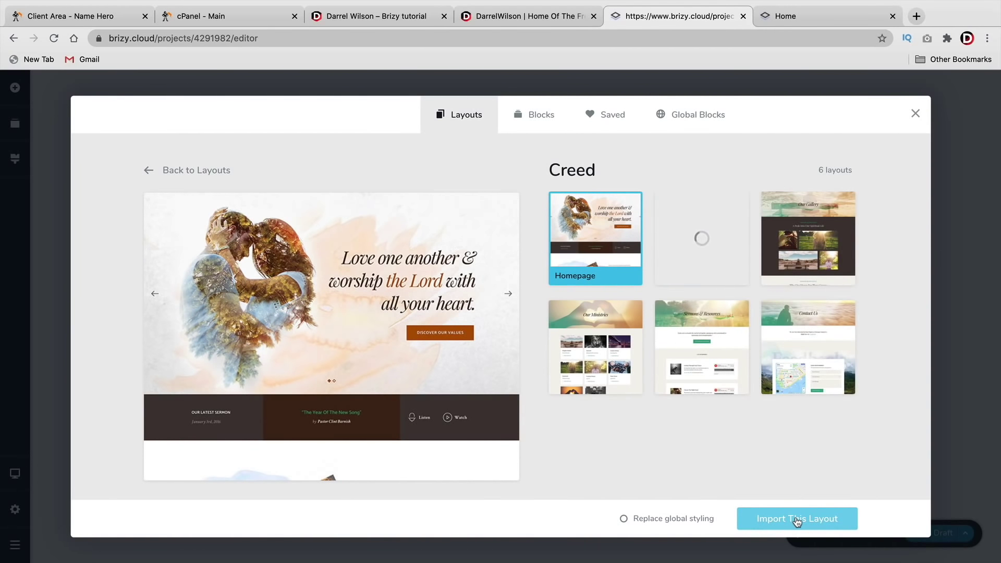
pyautogui.click(796, 518)
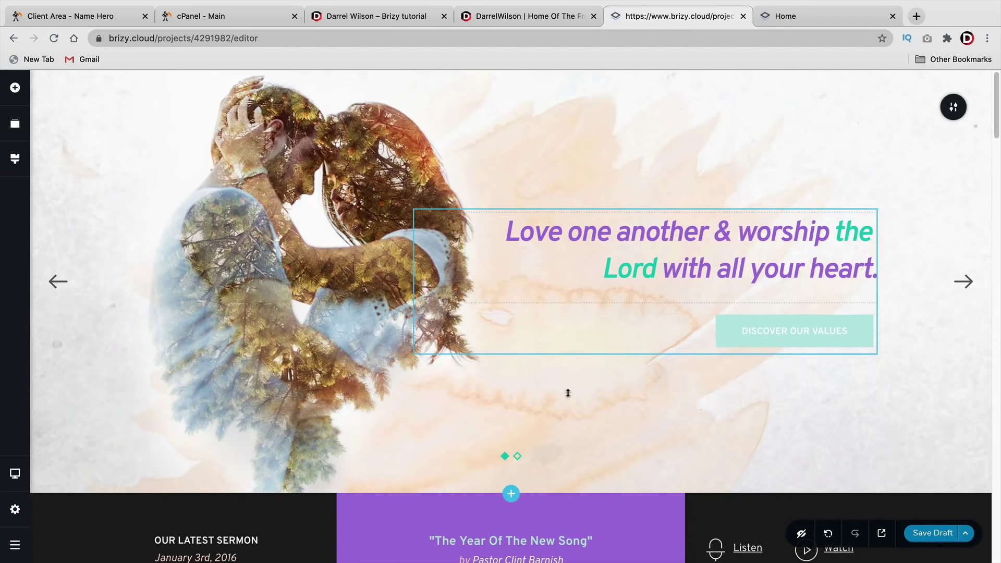
pyautogui.click(932, 534)
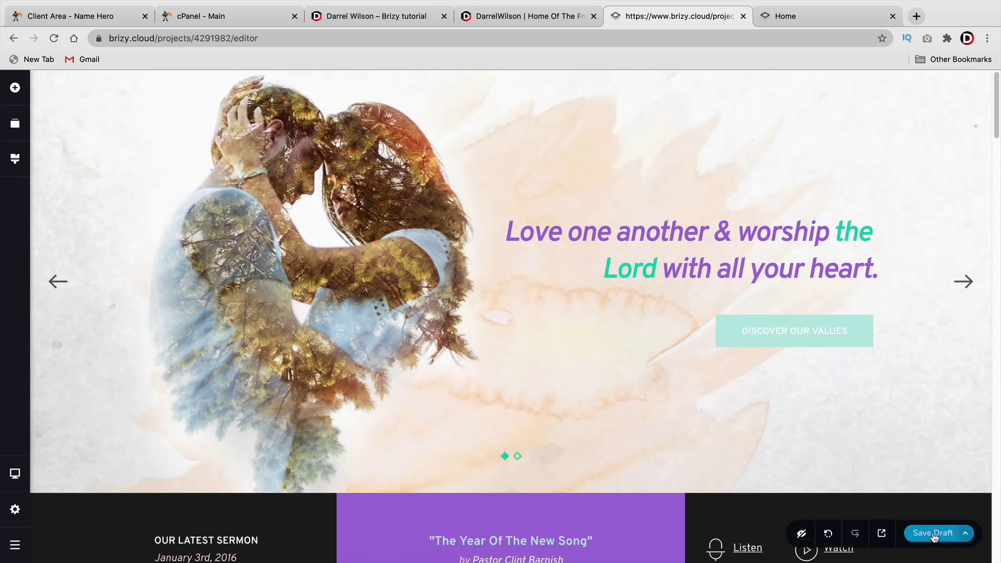
pyautogui.click(965, 534)
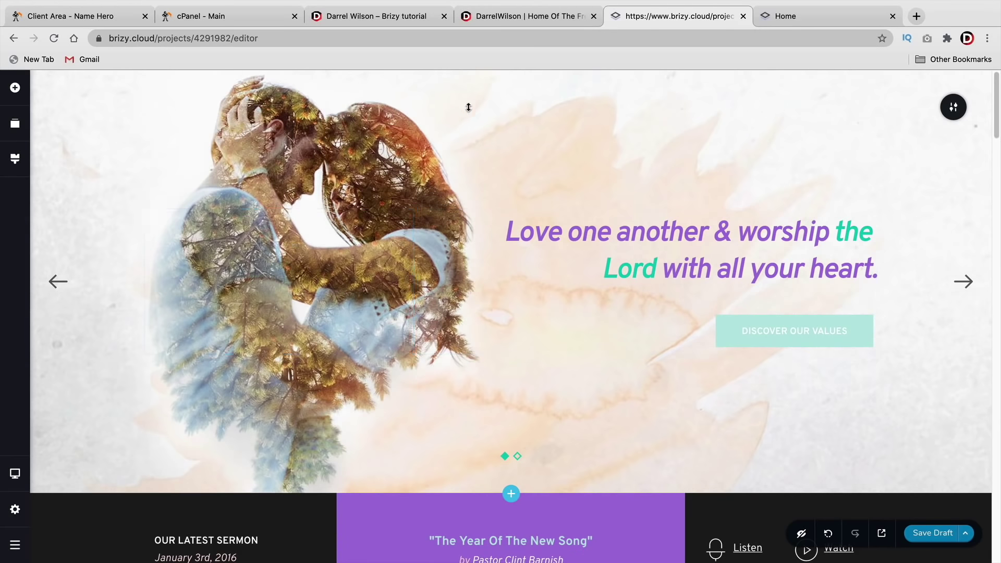
# Step: Rename Project #8 to 'Demo Website' on the dashboard and bring up its publishing options
pyautogui.click(771, 16)
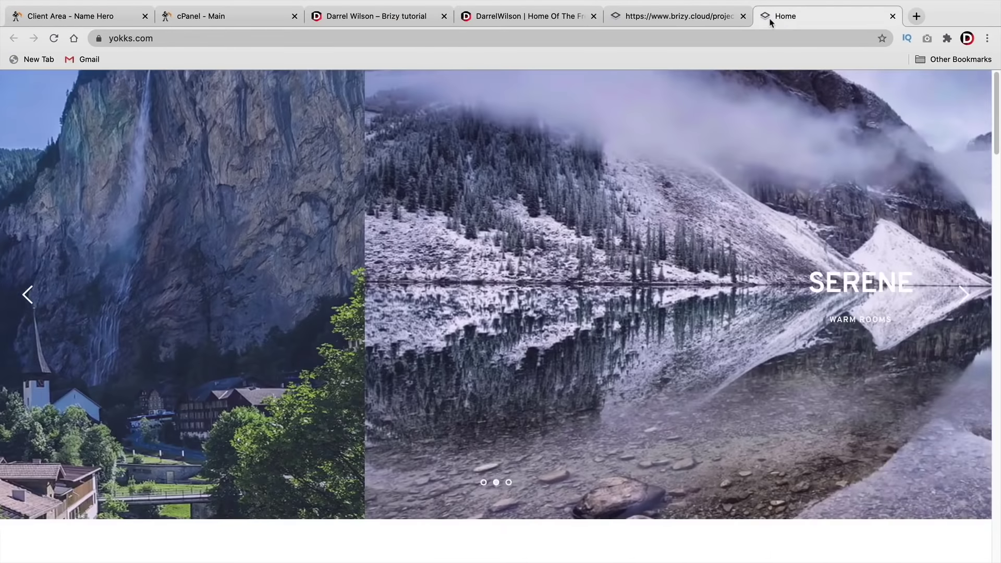
pyautogui.click(658, 16)
pyautogui.click(15, 544)
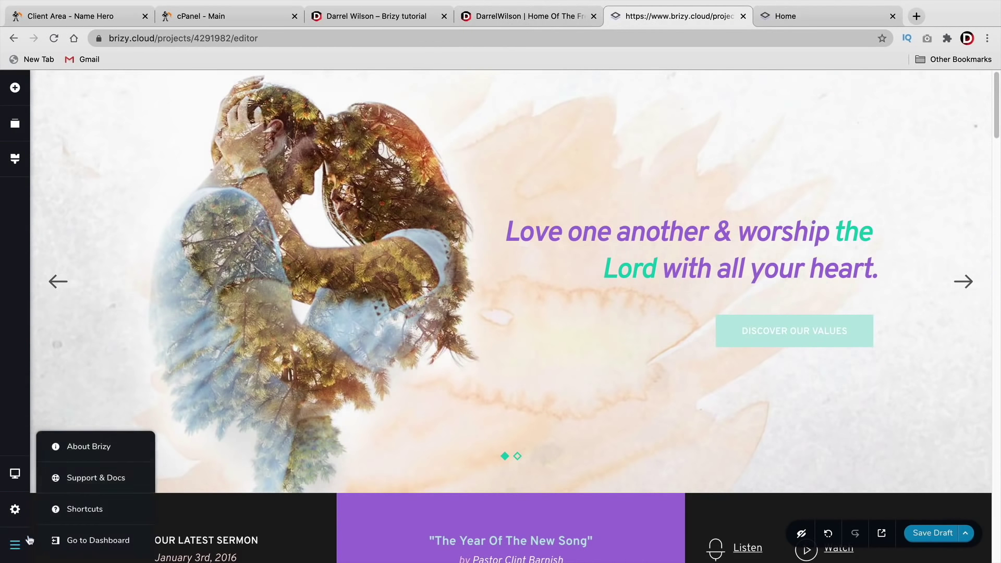
pyautogui.click(104, 541)
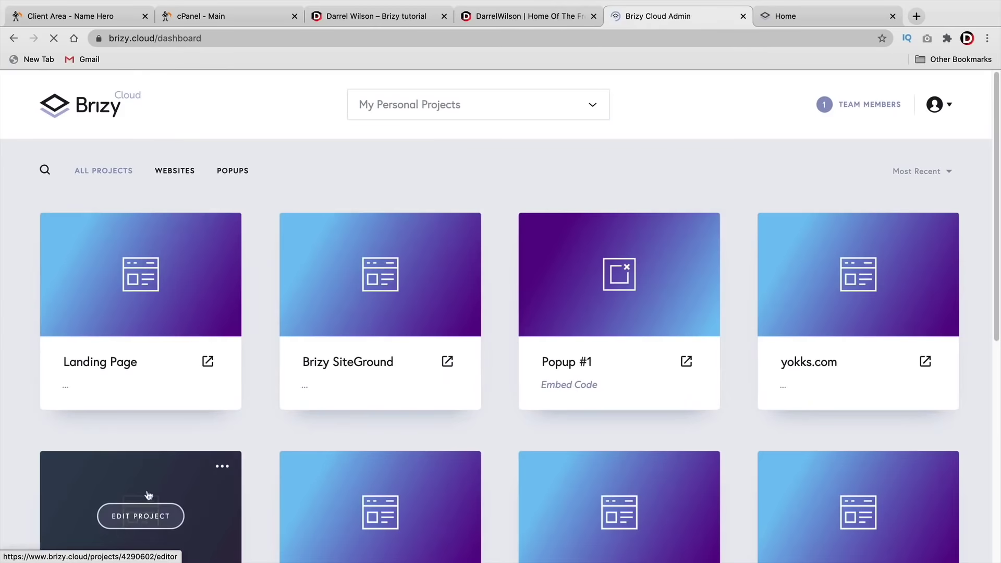
pyautogui.scroll(-10, 107, 415)
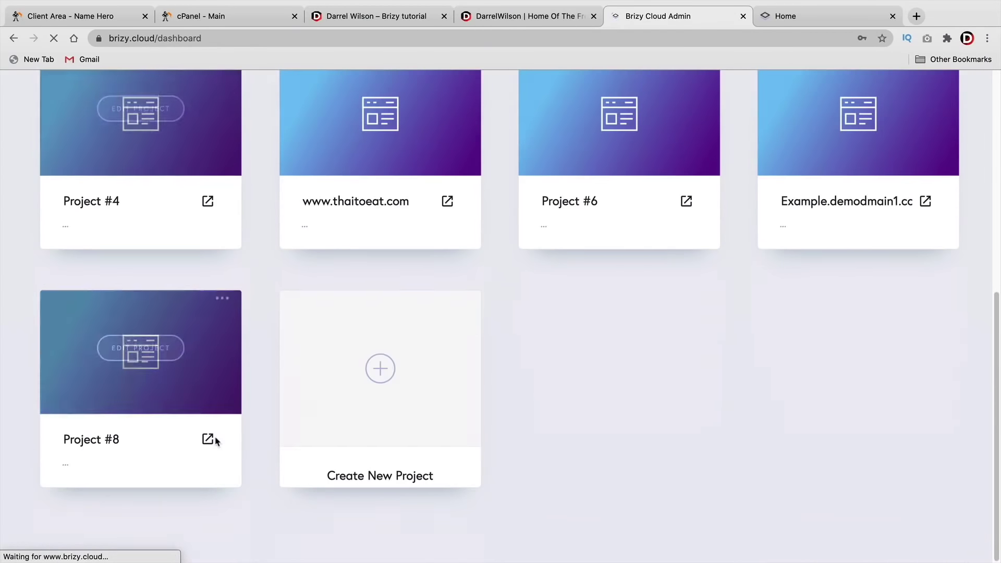
pyautogui.click(108, 440)
pyautogui.write('Demo Website')
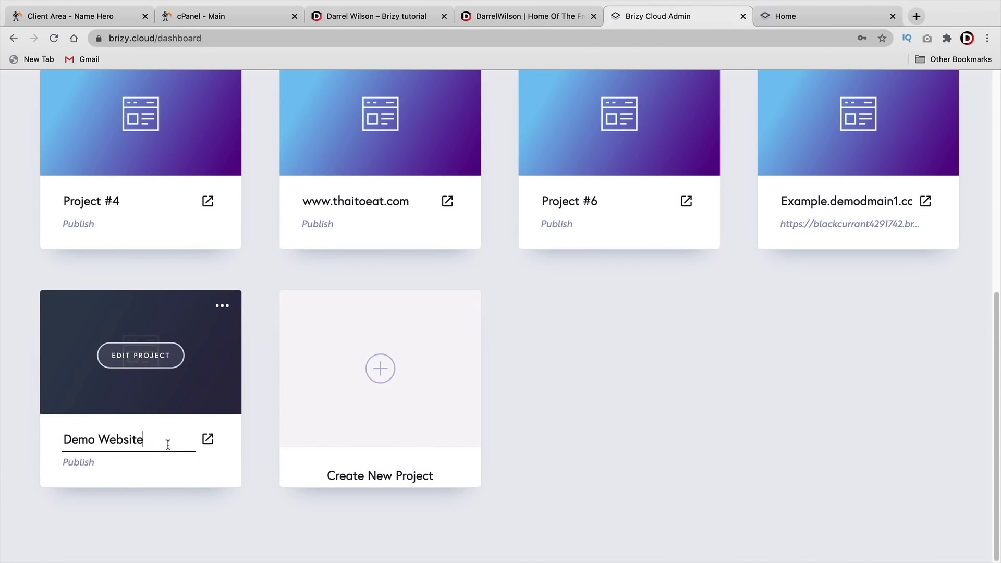
pyautogui.press('Return')
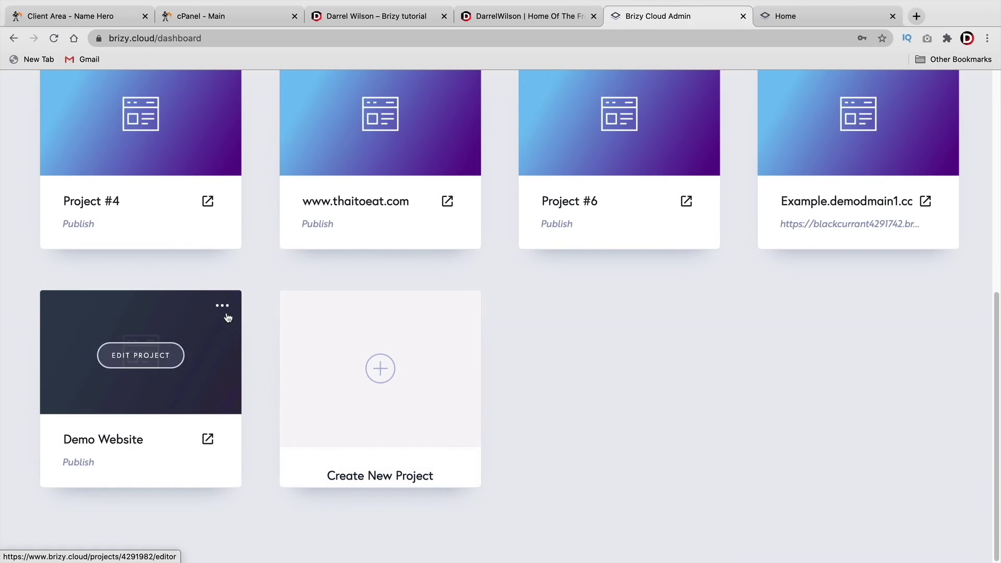
pyautogui.click(226, 316)
pyautogui.click(203, 322)
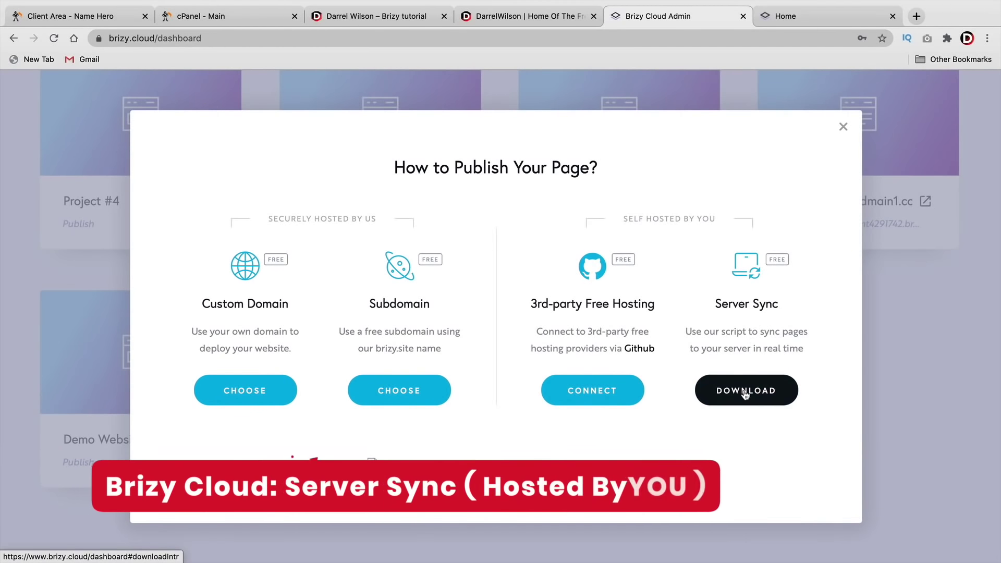
# Step: Download the Server Sync package for Demo Website as a brizy zip
pyautogui.click(761, 395)
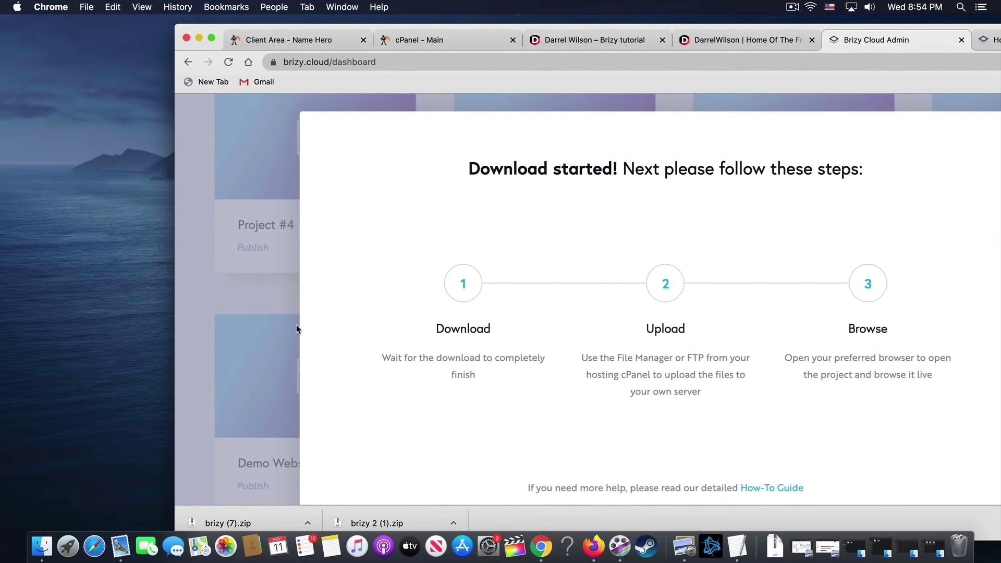
# Step: Move the brizy zip to the desktop and extract it into a brizy folder
pyautogui.moveTo(257, 524); pyautogui.dragTo(66, 205)
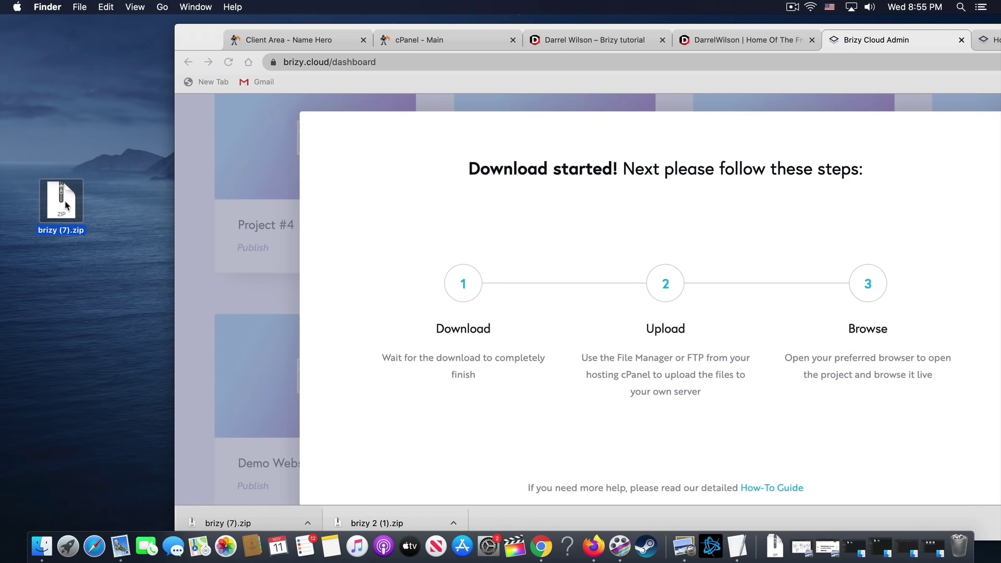
pyautogui.doubleClick(67, 203)
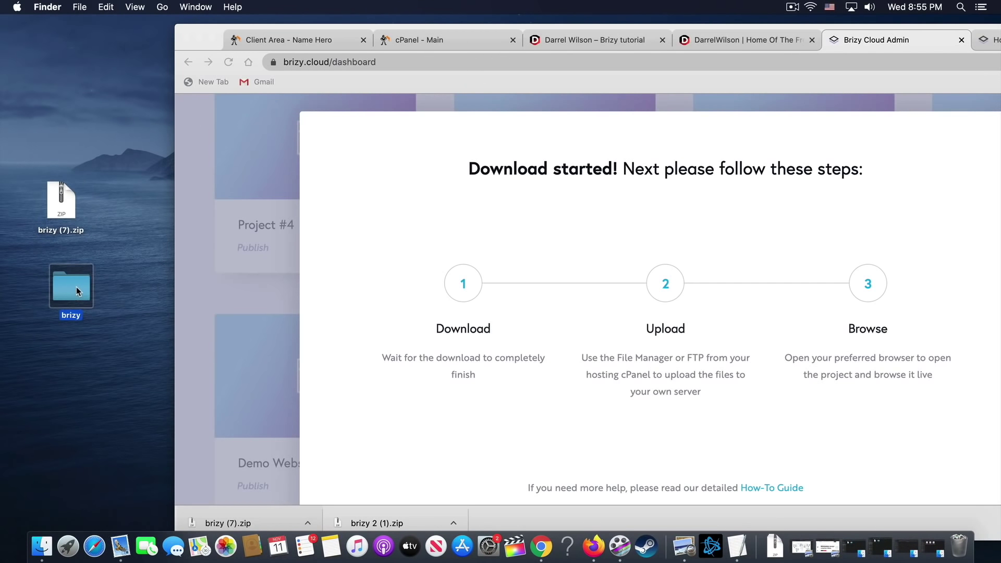
pyautogui.doubleClick(76, 286)
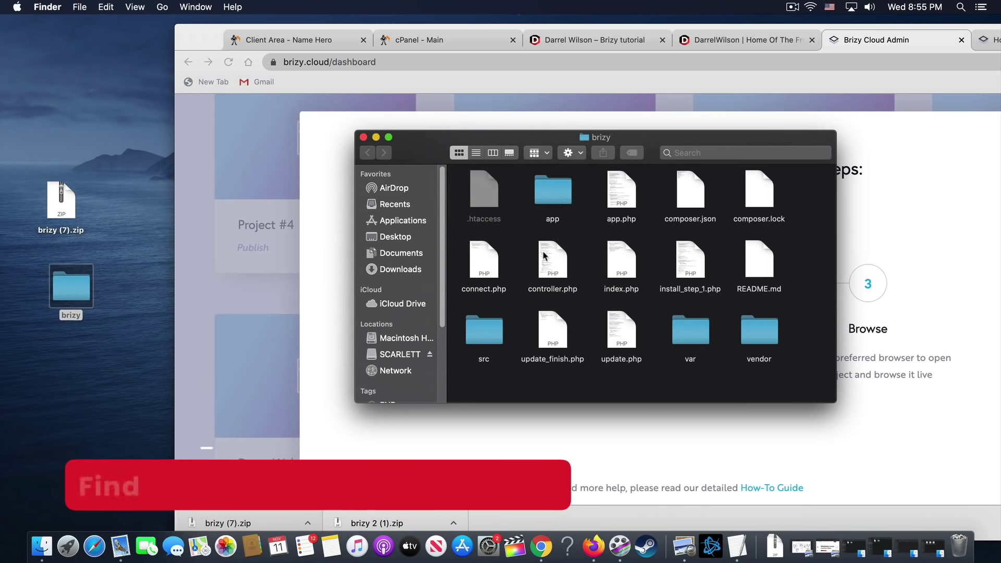
# Step: Inspect the .htaccess file, then toggle hidden files in the brizy folder
pyautogui.doubleClick(484, 193)
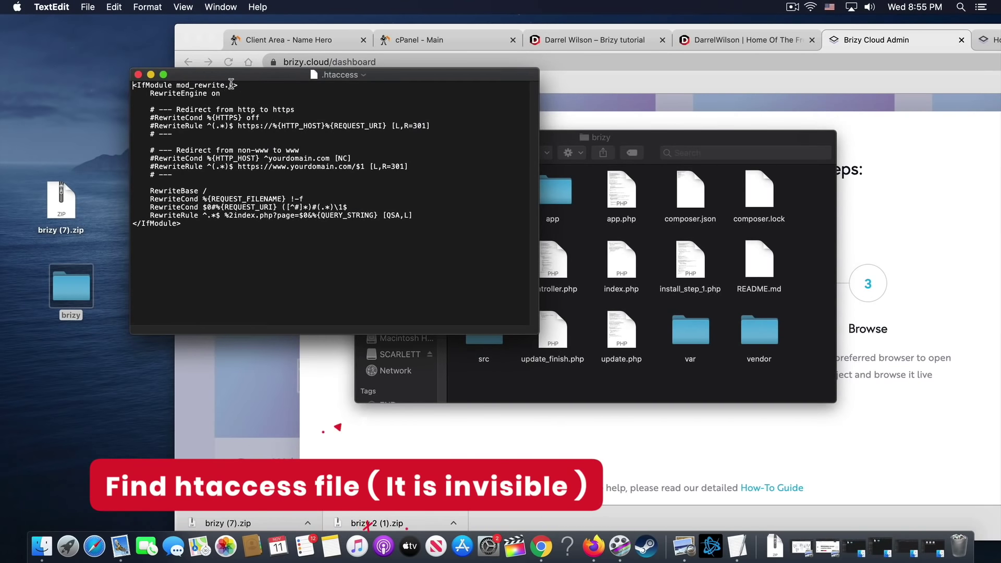
pyautogui.moveTo(237, 79); pyautogui.dragTo(187, 78)
pyautogui.click(91, 77)
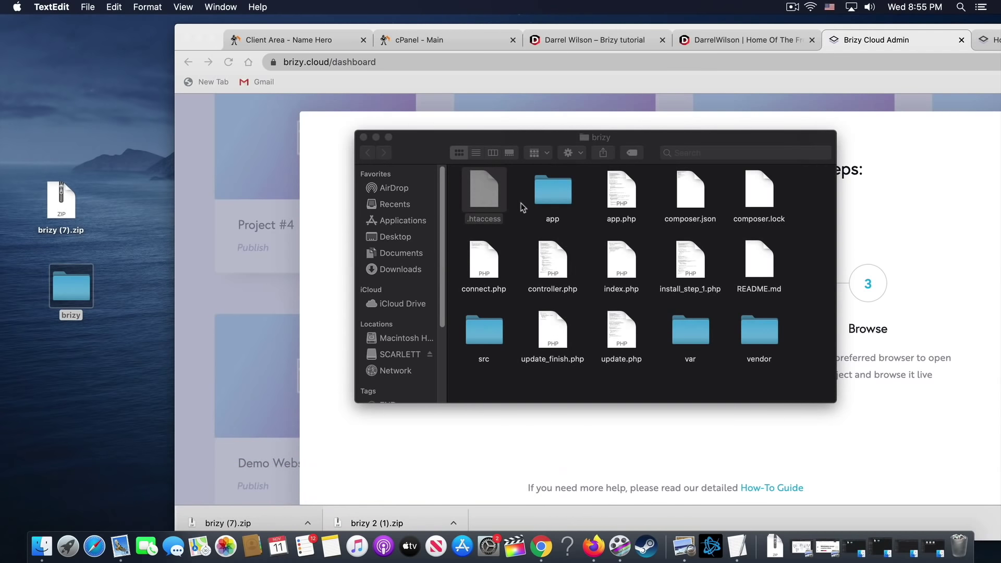
pyautogui.click(491, 196)
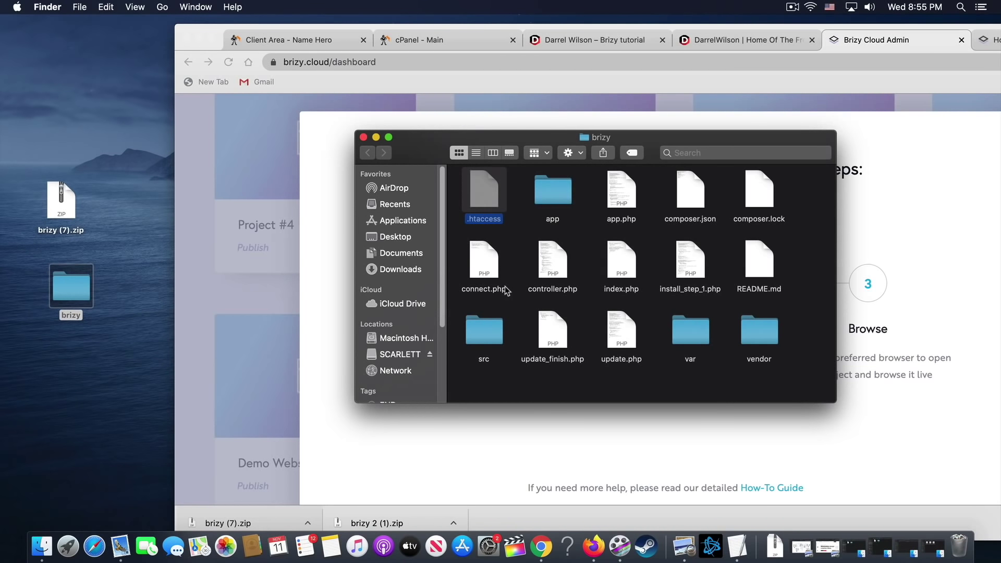
pyautogui.press('shift+super+period')
pyautogui.press('shift+super+period')
pyautogui.press('shift+super+period')
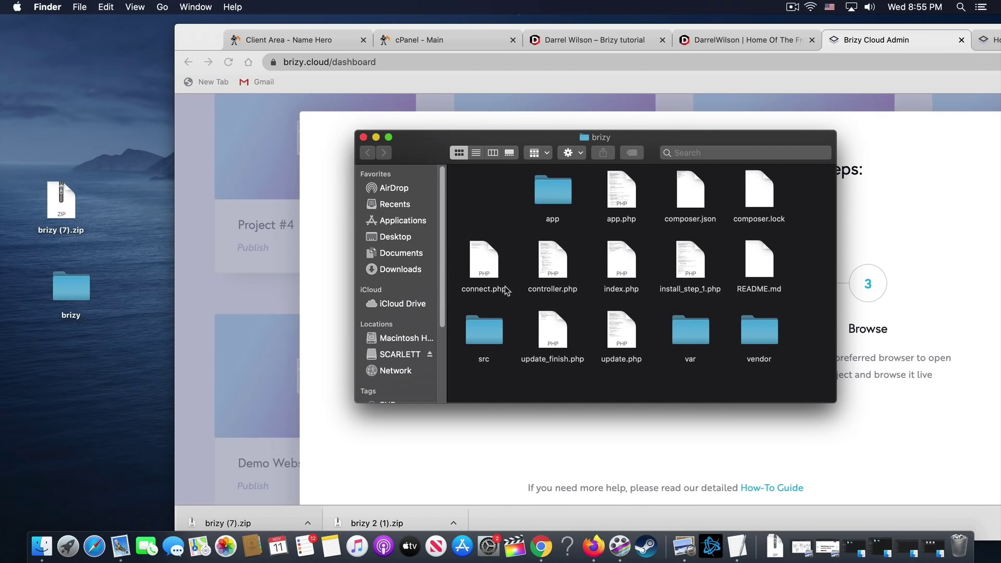
pyautogui.press('shift+super+period')
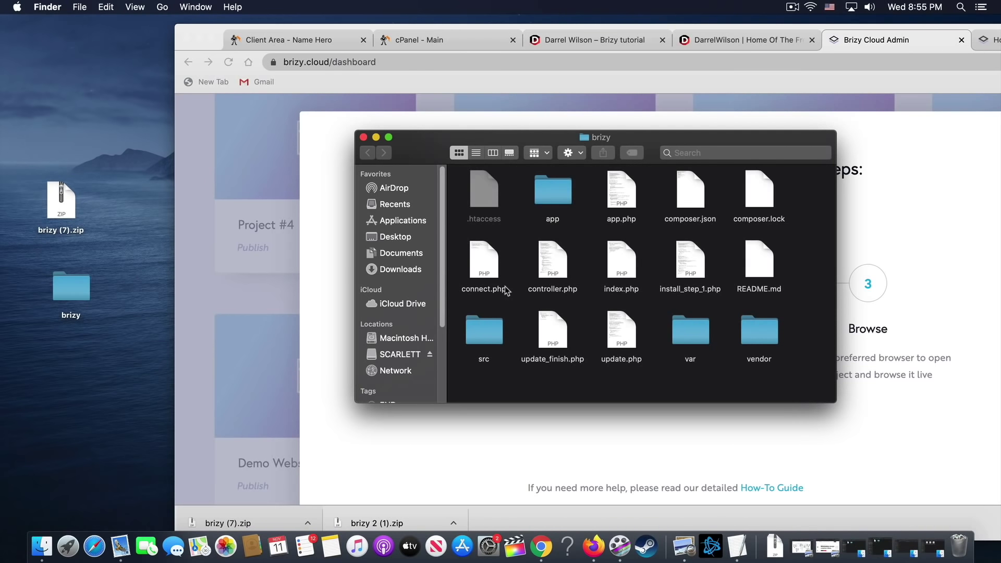
# Step: Open .htaccess in TextEdit and uncomment the four https and non-www redirect lines
pyautogui.doubleClick(484, 191)
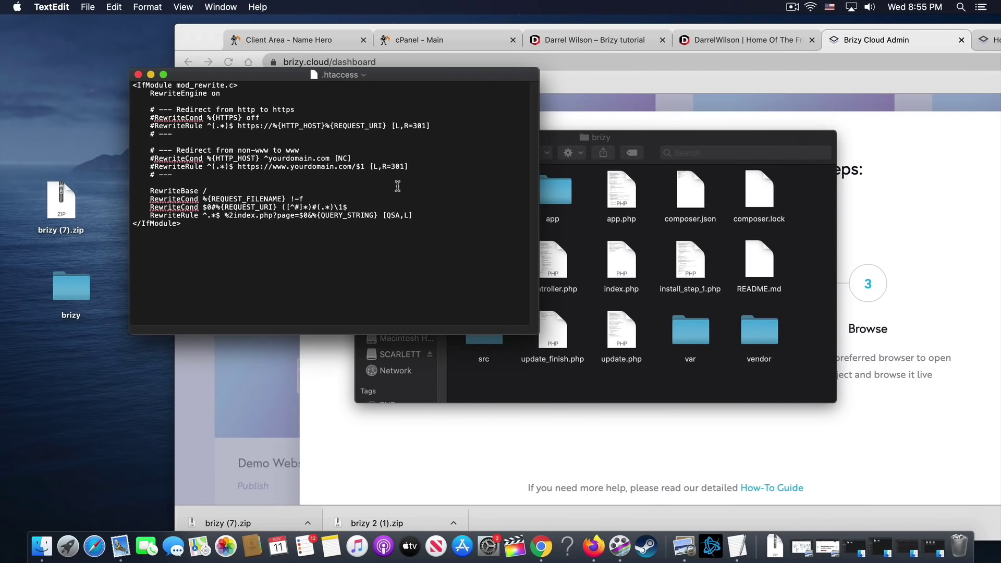
pyautogui.moveTo(373, 76); pyautogui.dragTo(546, 176)
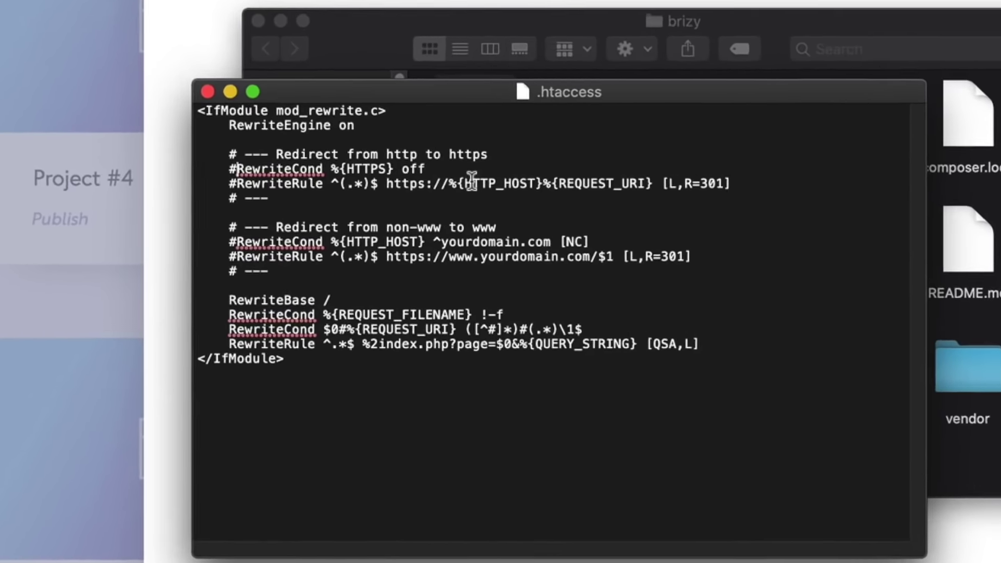
pyautogui.press('BackSpace')
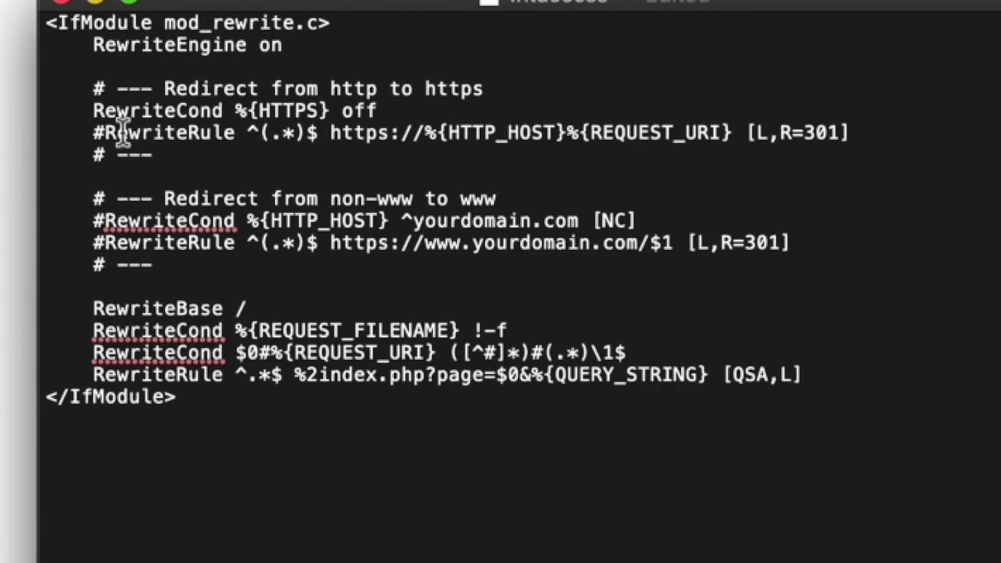
pyautogui.click(106, 131)
pyautogui.press('BackSpace')
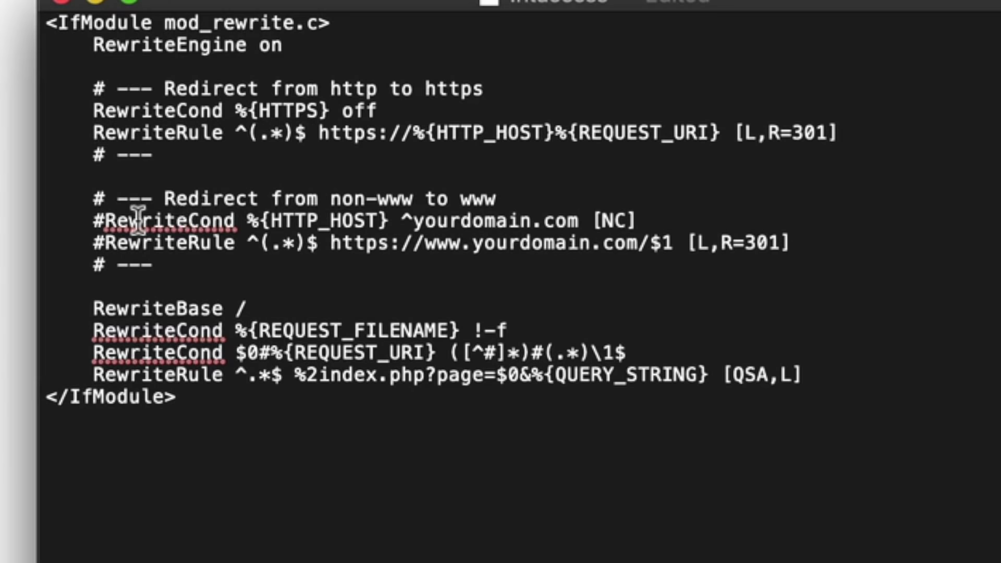
pyautogui.click(105, 221)
pyautogui.press('BackSpace')
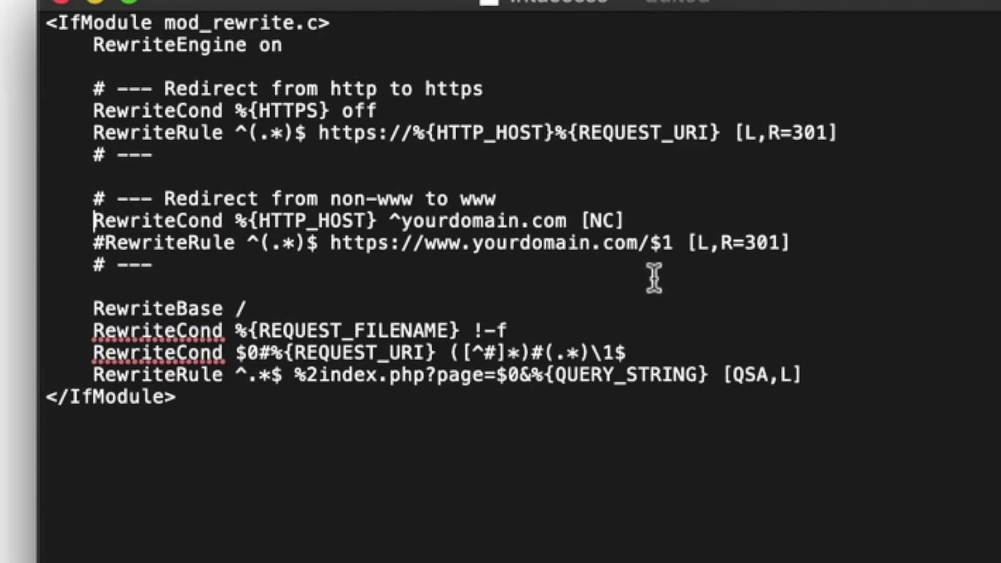
pyautogui.click(106, 242)
pyautogui.press('BackSpace')
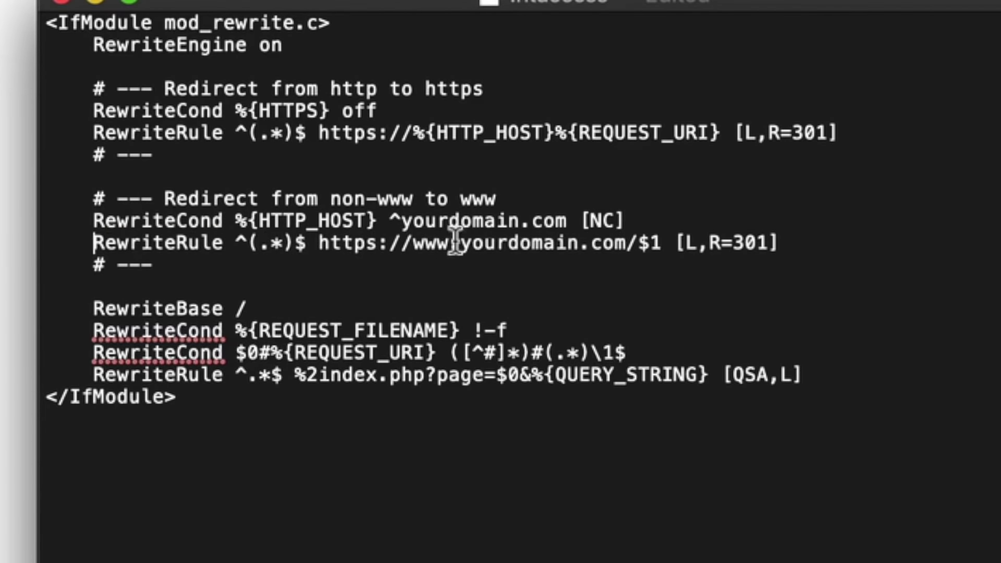
# Step: Replace yourdomain.com with yokks.com in the non-www RewriteCond and RewriteRule lines
pyautogui.moveTo(567, 215); pyautogui.dragTo(399, 211)
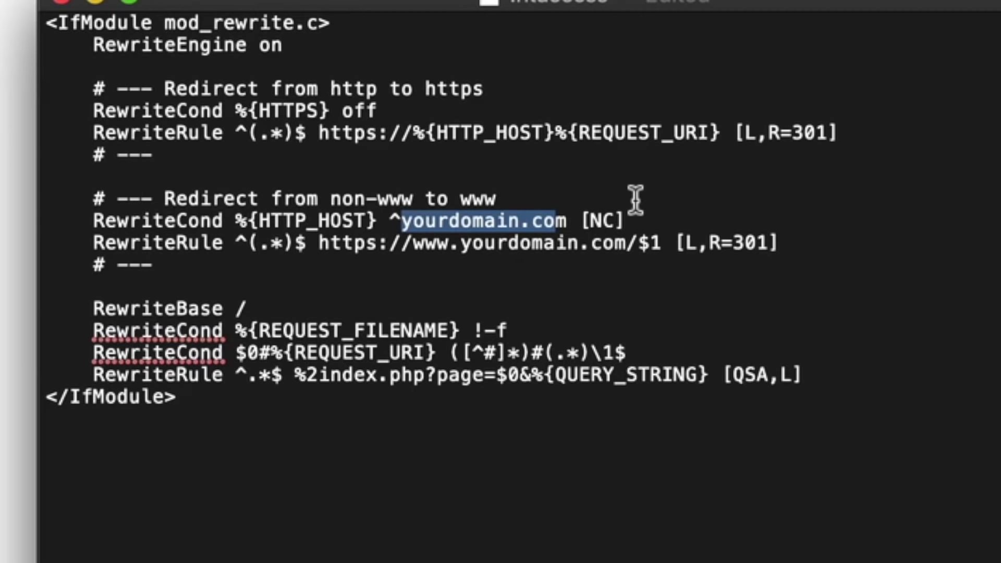
pyautogui.click(575, 215)
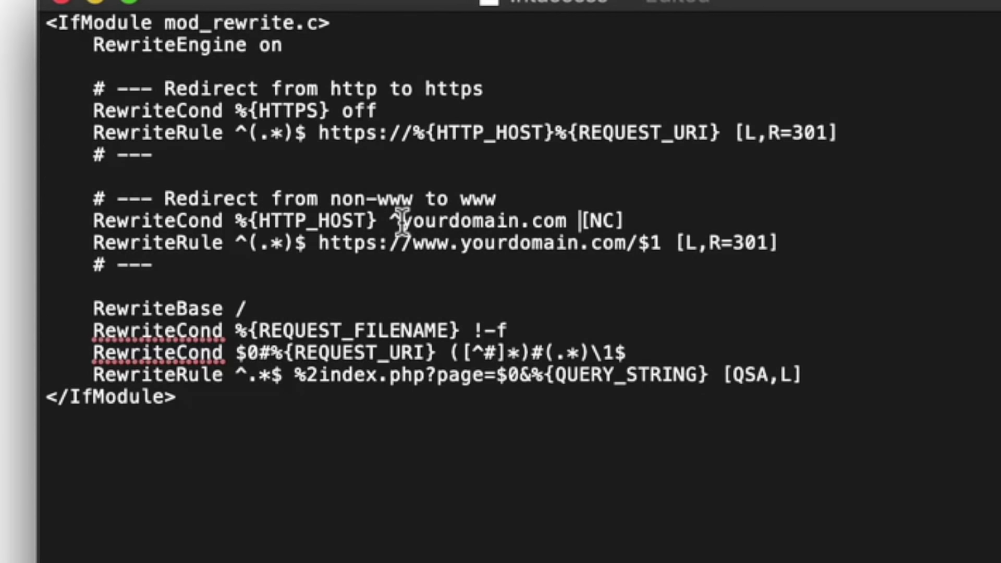
pyautogui.press('Left')
pyautogui.press('BackSpace')
pyautogui.press('BackSpace')
pyautogui.press('BackSpace')
pyautogui.press('BackSpace')
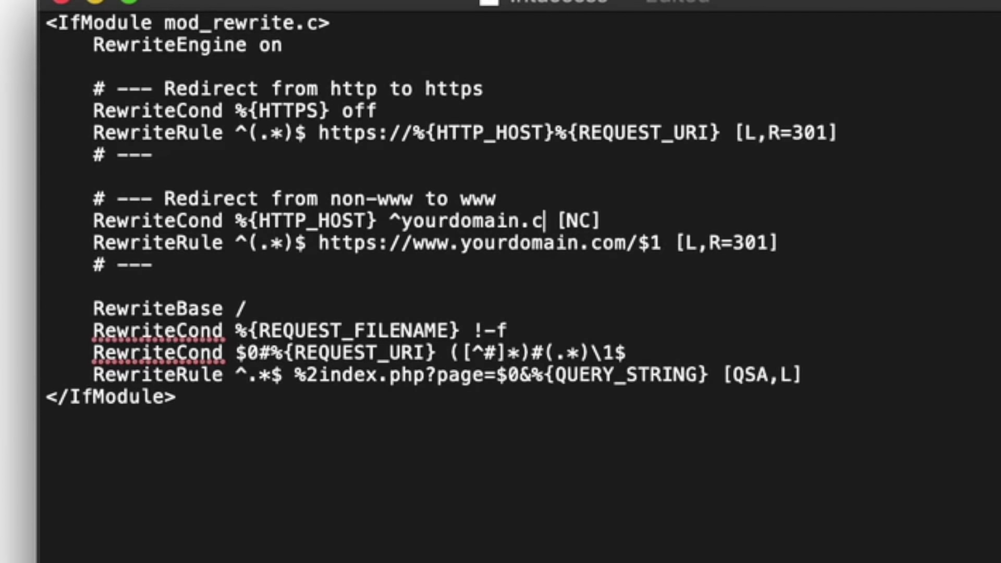
pyautogui.press('BackSpace')
pyautogui.press('BackSpace')
pyautogui.press('BackSpace')
pyautogui.press('BackSpace')
pyautogui.press('BackSpace')
pyautogui.press('BackSpace')
pyautogui.press('BackSpace')
pyautogui.press('BackSpace')
pyautogui.press('BackSpace')
pyautogui.press('BackSpace')
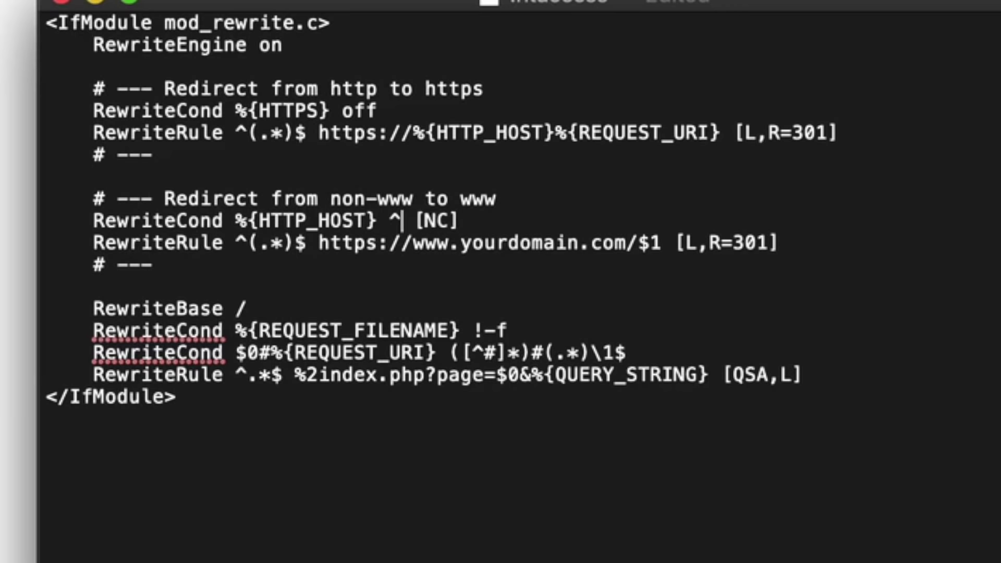
pyautogui.write('yokks.com,')
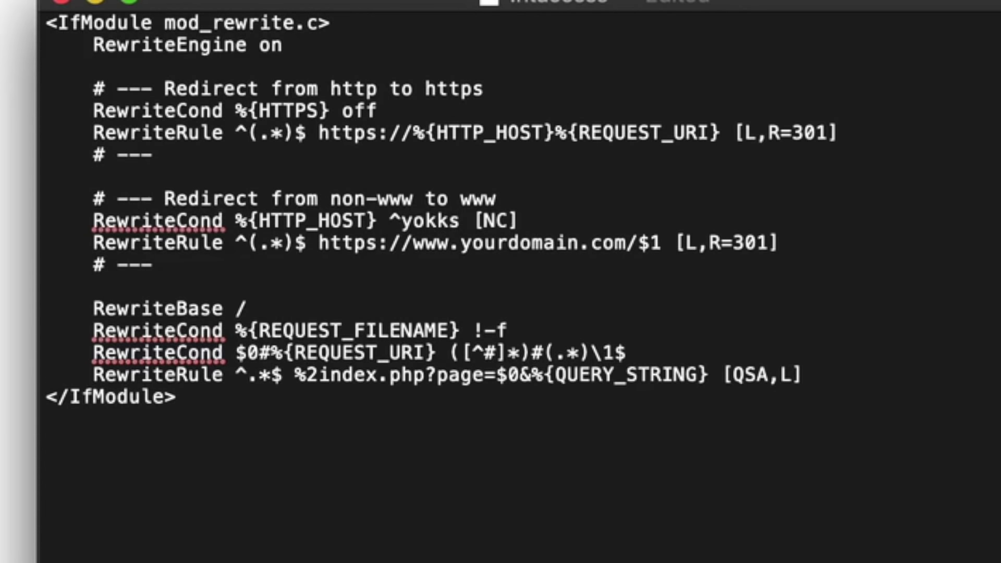
pyautogui.press('BackSpace')
pyautogui.press('Down')
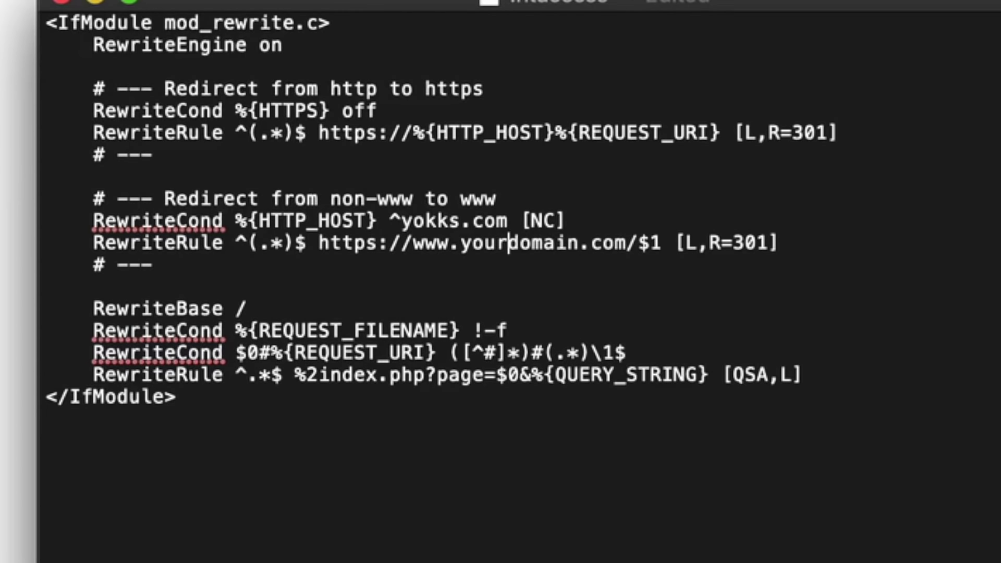
pyautogui.press('Right')
pyautogui.press('Right')
pyautogui.press('Right')
pyautogui.press('Right')
pyautogui.press('Right')
pyautogui.press('Right')
pyautogui.press('BackSpace')
pyautogui.press('BackSpace')
pyautogui.press('BackSpace')
pyautogui.press('BackSpace')
pyautogui.press('BackSpace')
pyautogui.press('BackSpace')
pyautogui.press('BackSpace')
pyautogui.press('BackSpace')
pyautogui.press('BackSpace')
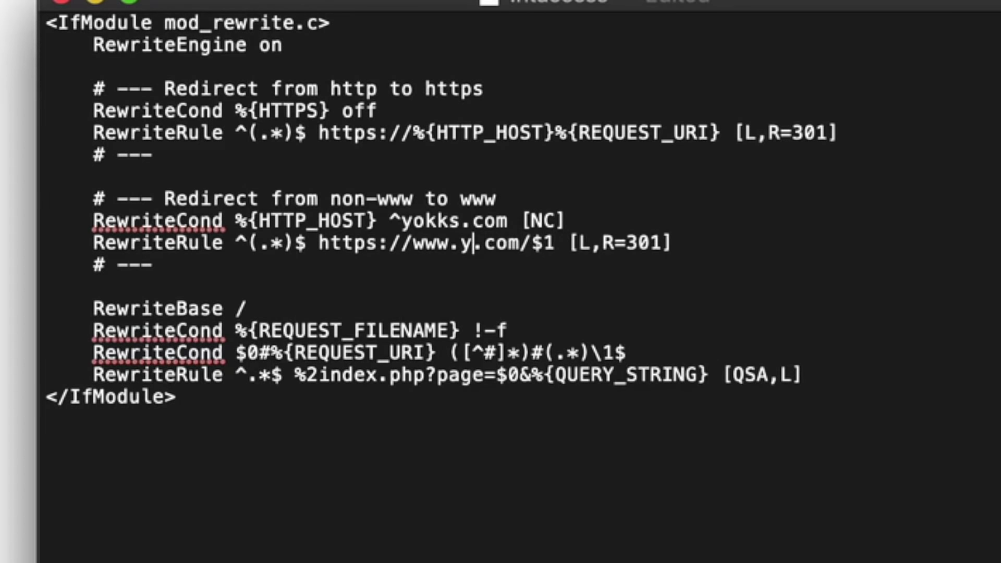
pyautogui.write('okks')
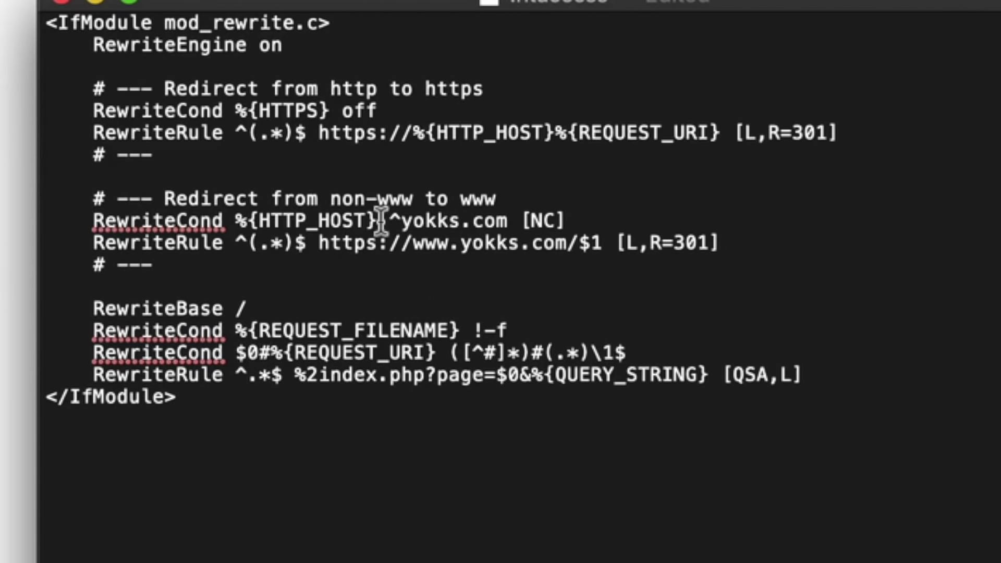
# Step: Save the edited .htaccess file and close it
pyautogui.click(341, 242)
pyautogui.click(87, 6)
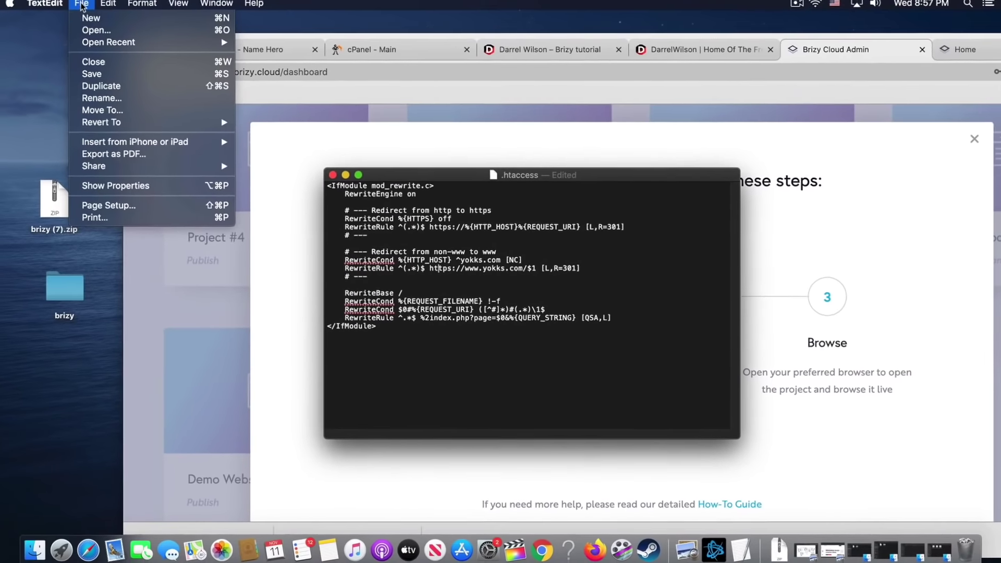
pyautogui.click(98, 76)
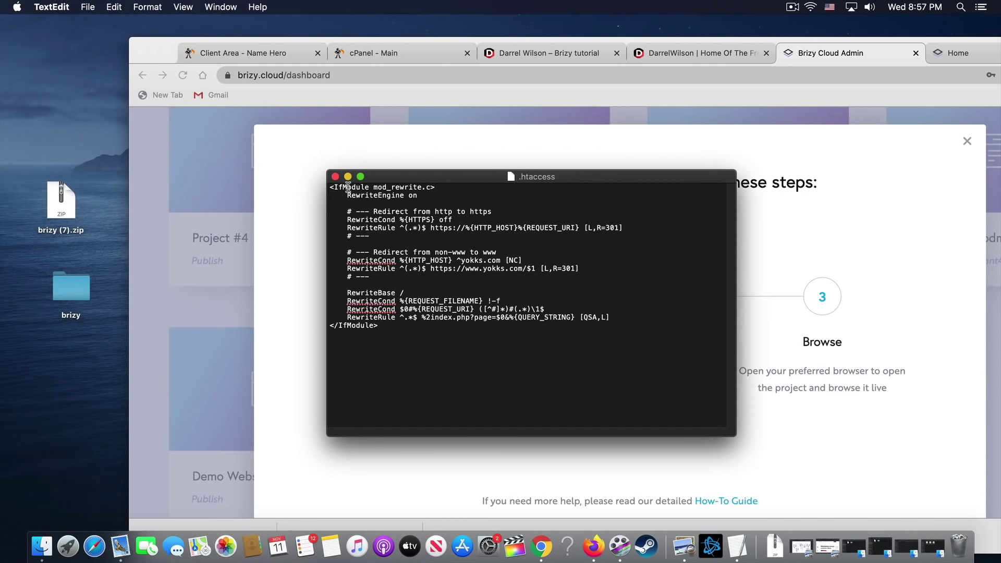
pyautogui.click(335, 177)
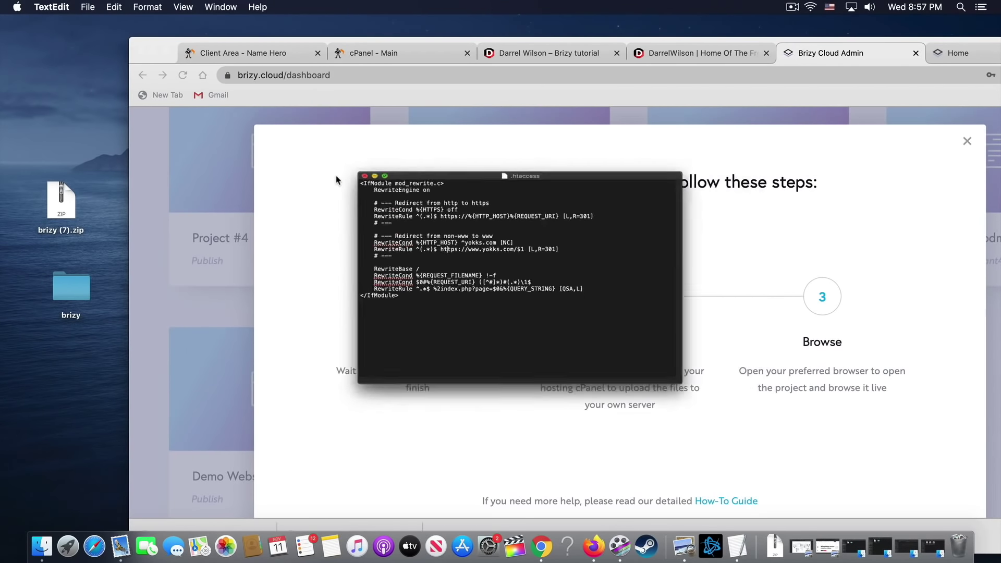
# Step: Compress the brizy folder into brizy.zip on the desktop, then go to cPanel's main page
pyautogui.click(60, 313)
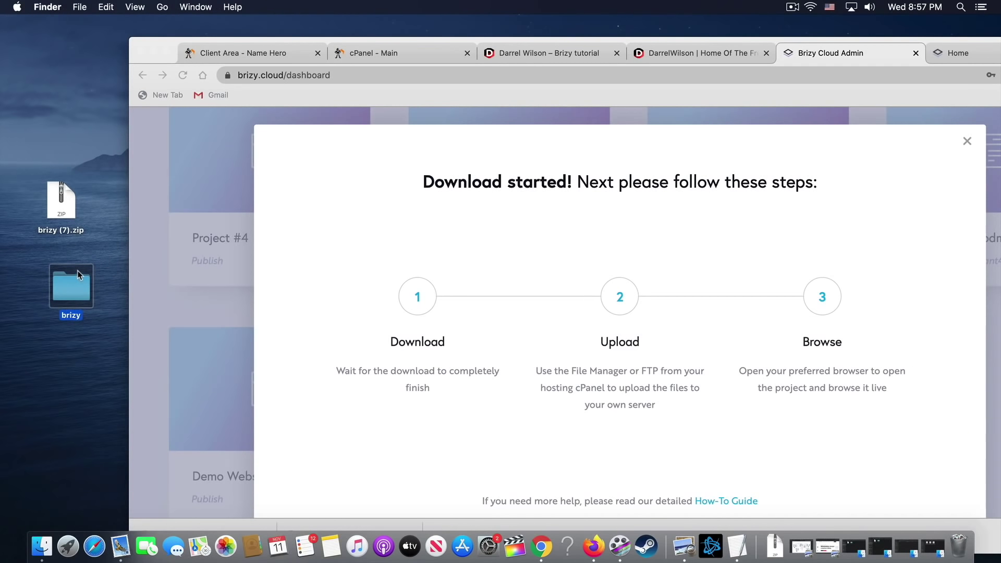
pyautogui.rightClick(73, 284)
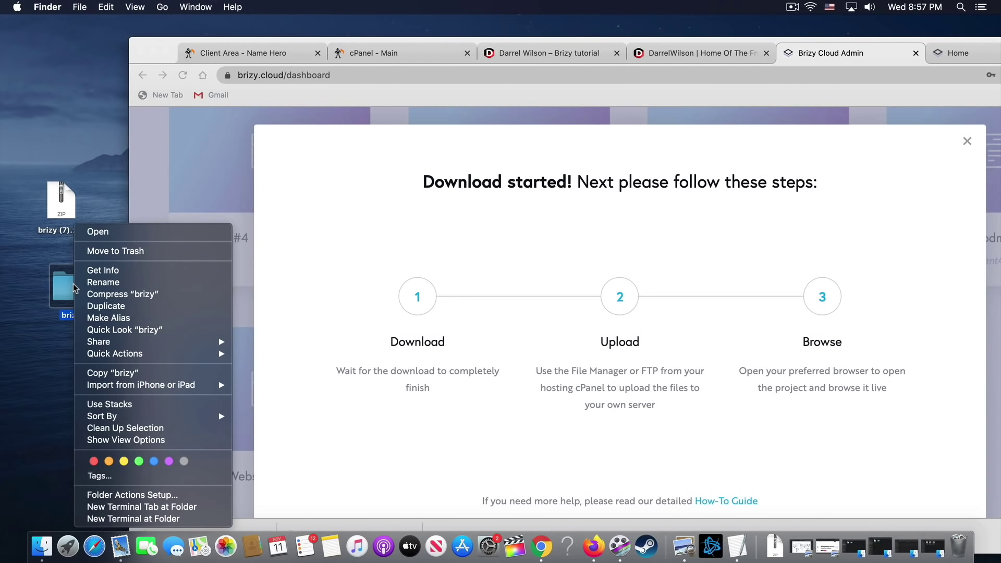
pyautogui.click(129, 295)
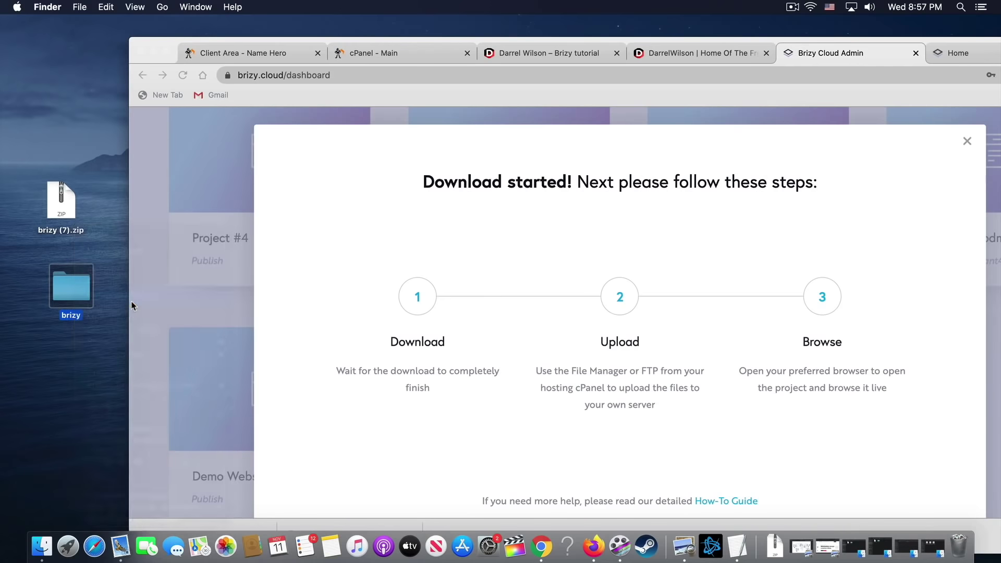
pyautogui.moveTo(95, 312); pyautogui.dragTo(64, 381)
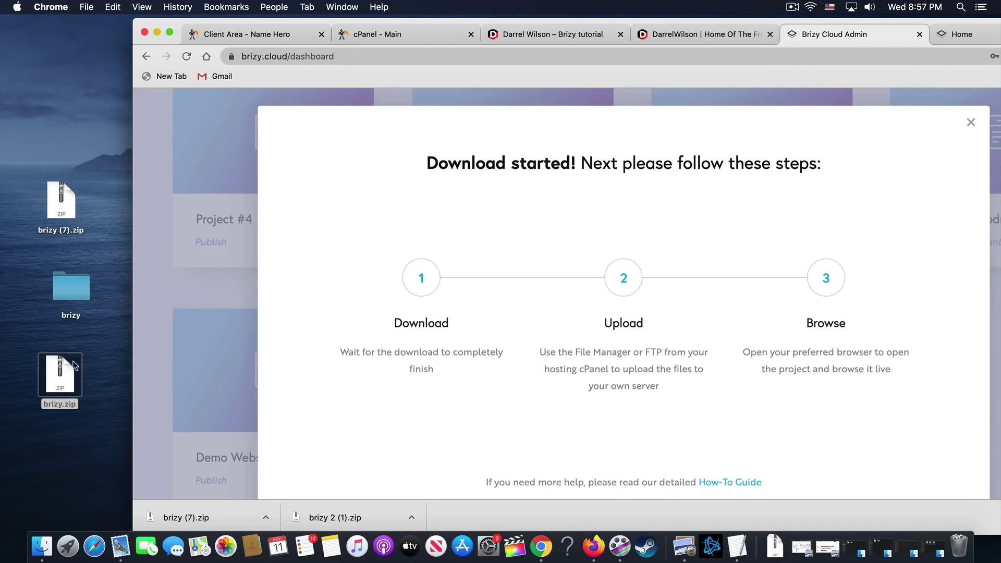
pyautogui.click(391, 33)
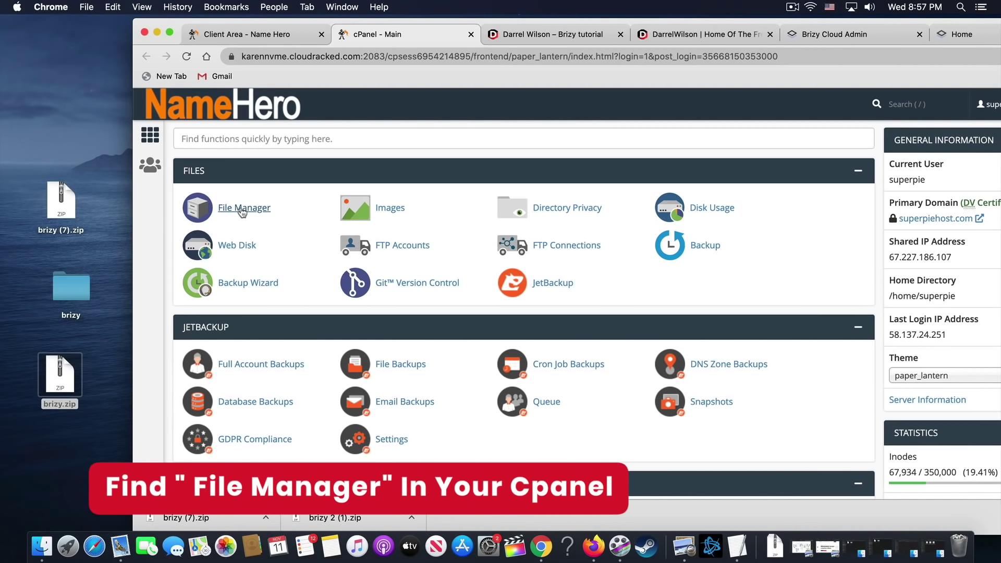
# Step: Open the yokks.com folder in cPanel File Manager
pyautogui.click(243, 208)
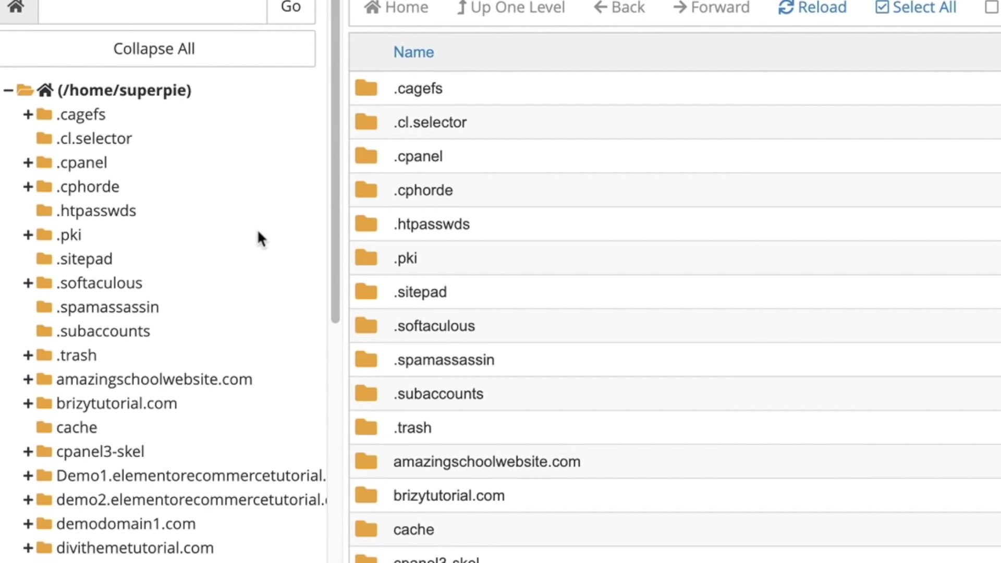
pyautogui.scroll(-6, 257, 229)
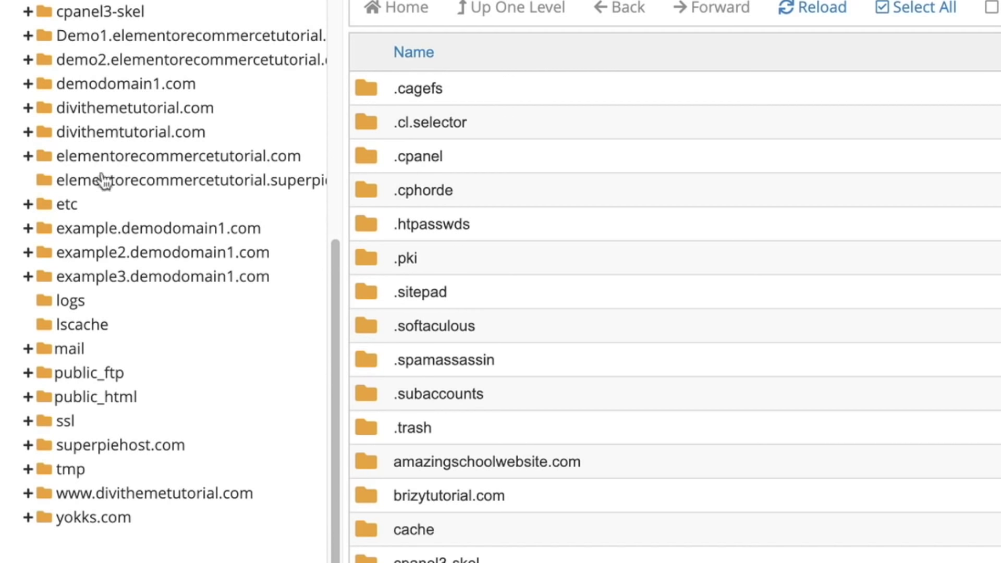
pyautogui.click(93, 518)
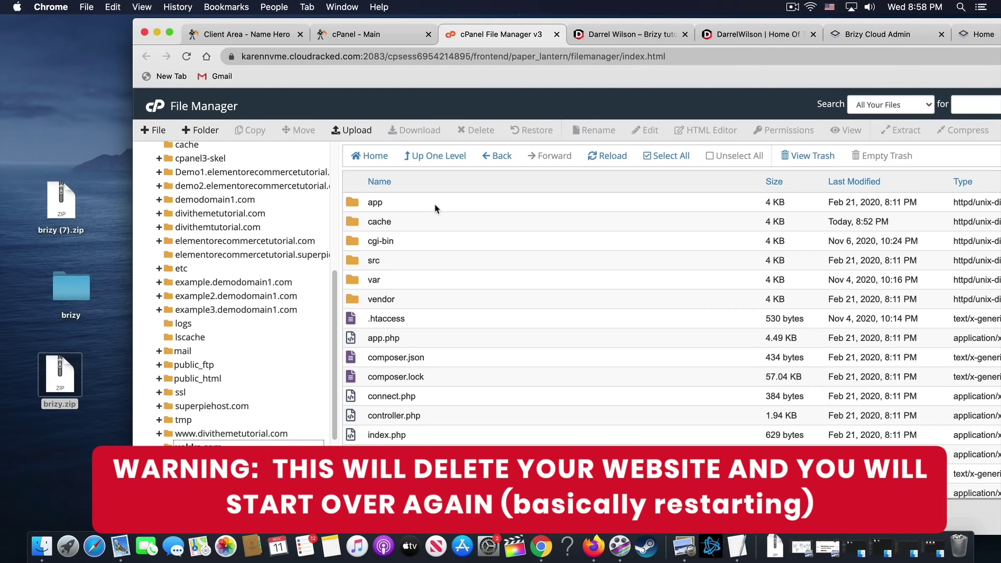
# Step: Select every file in yokks.com, from update_finish.php up to the top, and move them to the trash
pyautogui.scroll(-1, 411, 348)
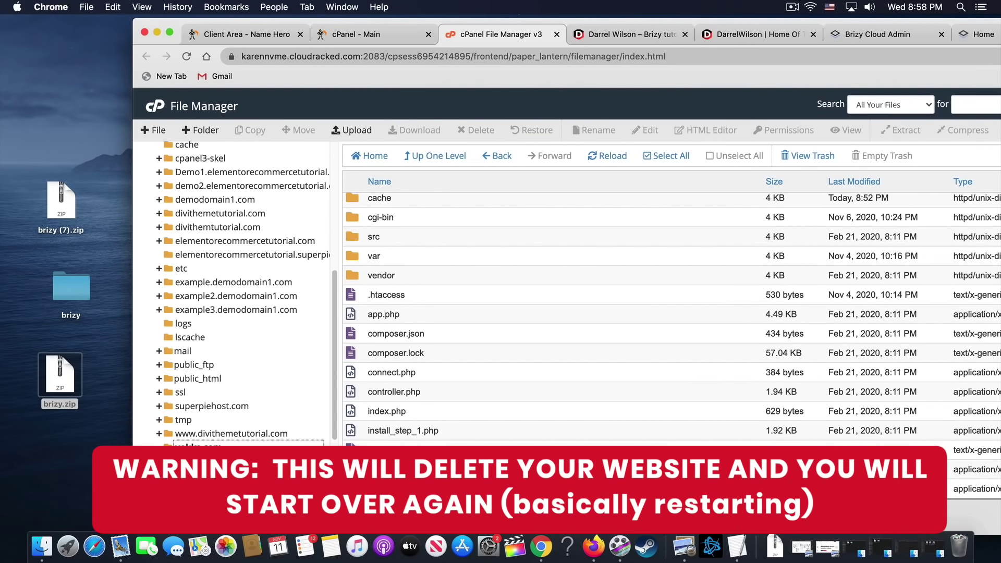
pyautogui.click(429, 486)
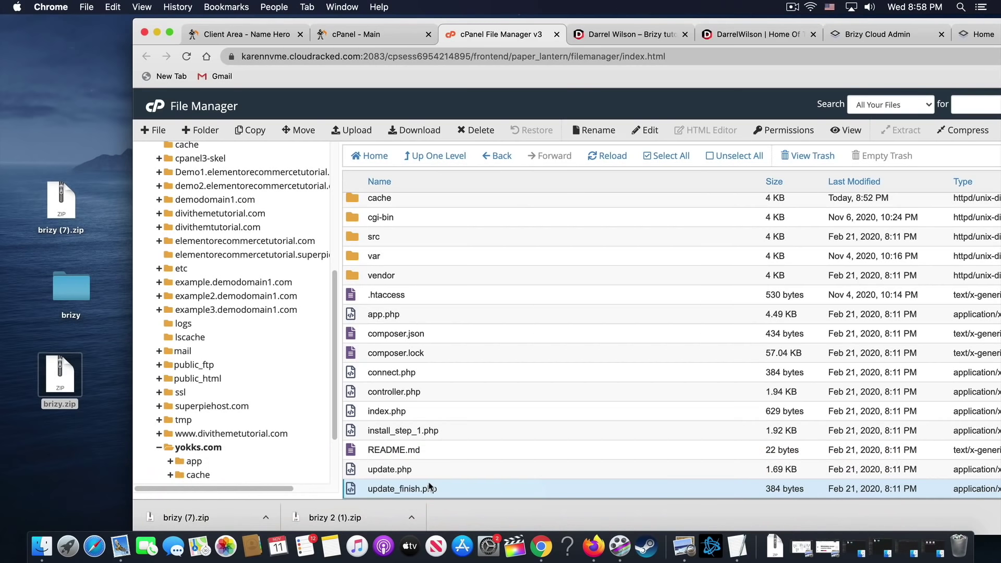
pyautogui.hotkey('shift', 'Up')
pyautogui.hotkey('shift', 'Up')
pyautogui.hotkey('shift', 'Up')
pyautogui.hotkey('shift', 'Up')
pyautogui.hotkey('shift', 'Up')
pyautogui.hotkey('shift', 'Up')
pyautogui.hotkey('shift', 'Up')
pyautogui.hotkey('shift', 'Up')
pyautogui.hotkey('shift', 'Up')
pyautogui.hotkey('shift', 'Up')
pyautogui.hotkey('shift', 'Up')
pyautogui.hotkey('shift', 'Up')
pyautogui.hotkey('shift', 'Up')
pyautogui.hotkey('shift', 'Up')
pyautogui.hotkey('shift', 'Up')
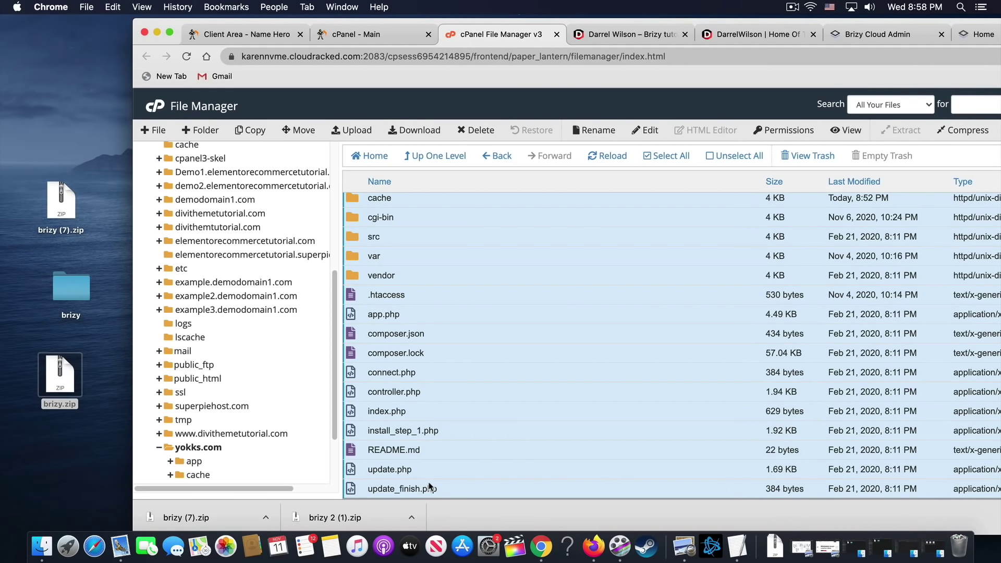
pyautogui.hotkey('shift', 'Up')
pyautogui.rightClick(378, 240)
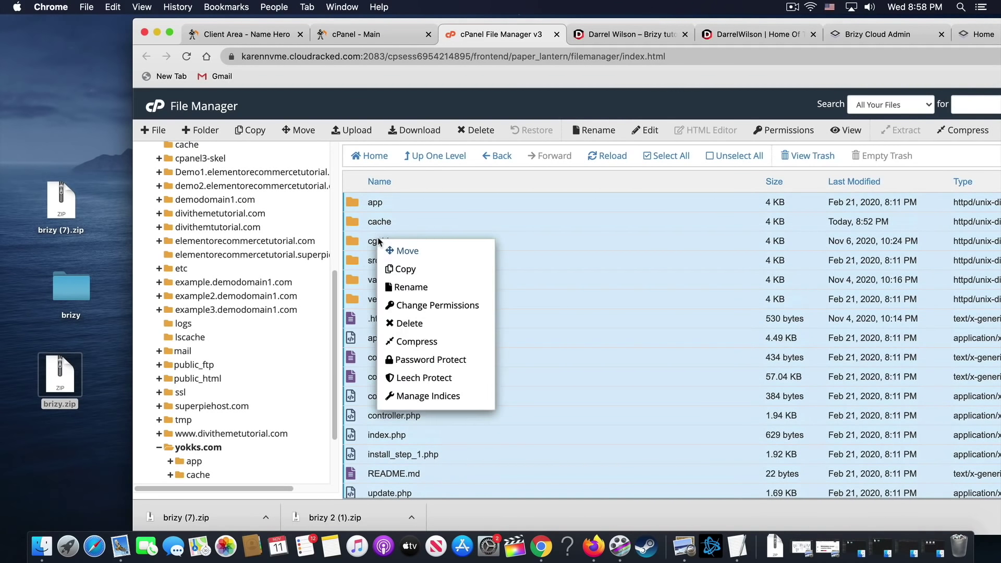
pyautogui.click(404, 323)
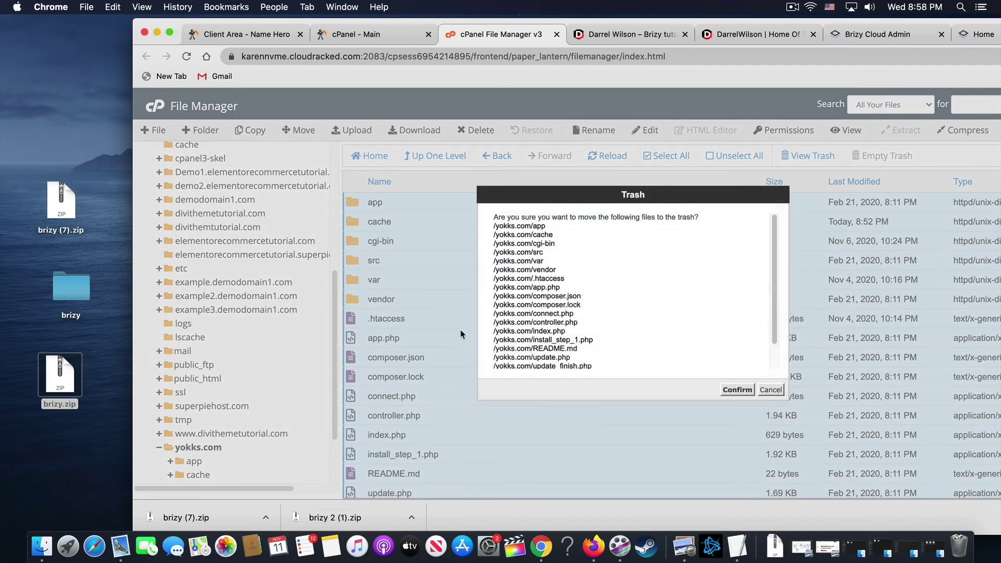
pyautogui.click(726, 390)
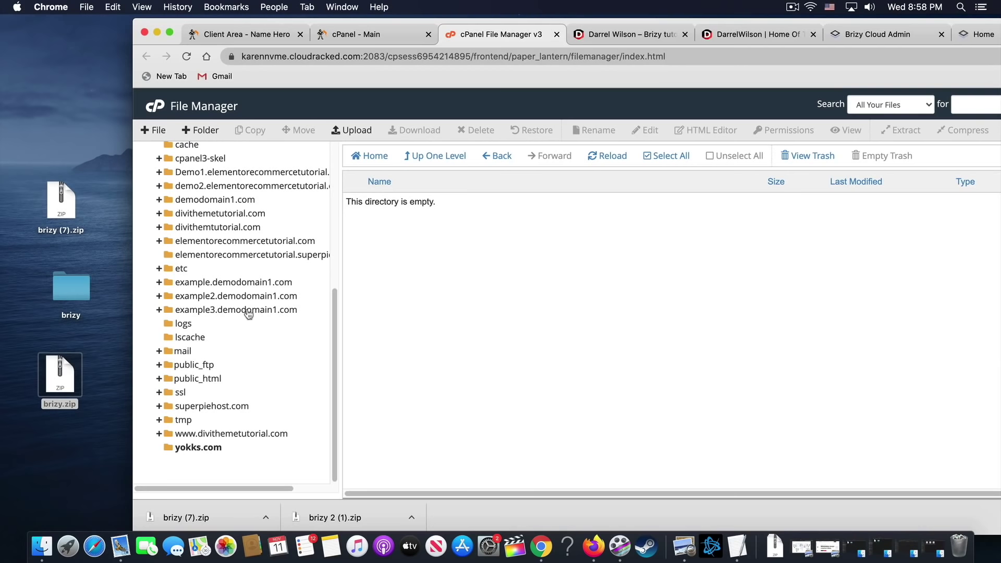
# Step: Upload brizy.zip (958.99 KB) from the desktop into yokks.com and return to its file listing
pyautogui.moveTo(67, 307); pyautogui.dragTo(410, 292)
pyautogui.moveTo(66, 283); pyautogui.dragTo(42, 294)
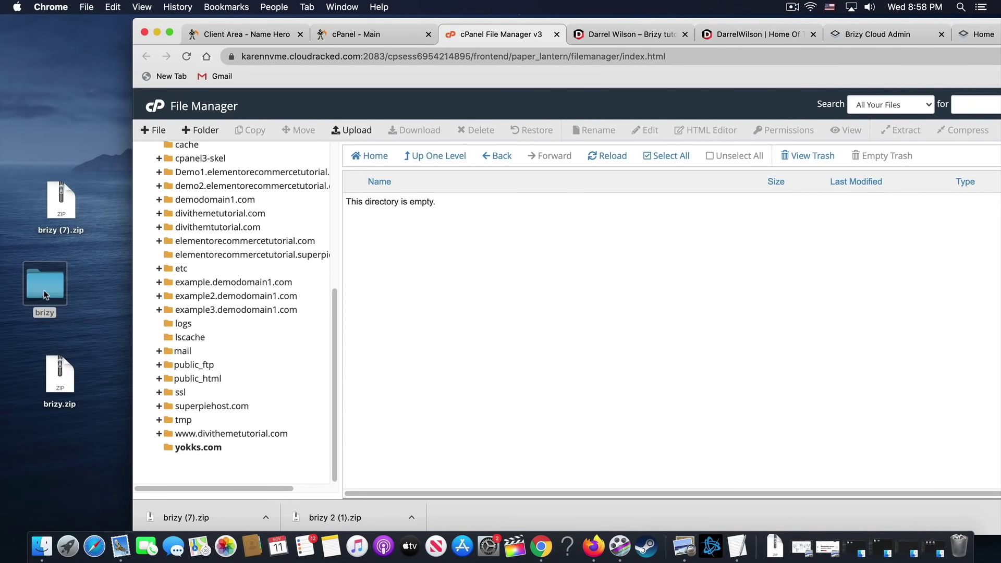
pyautogui.click(89, 284)
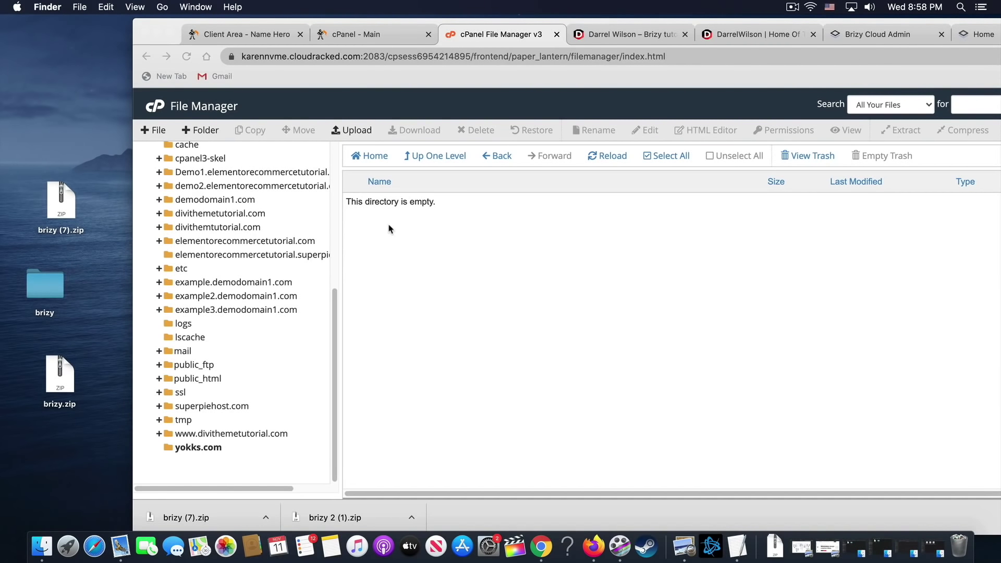
pyautogui.click(351, 133)
pyautogui.click(351, 134)
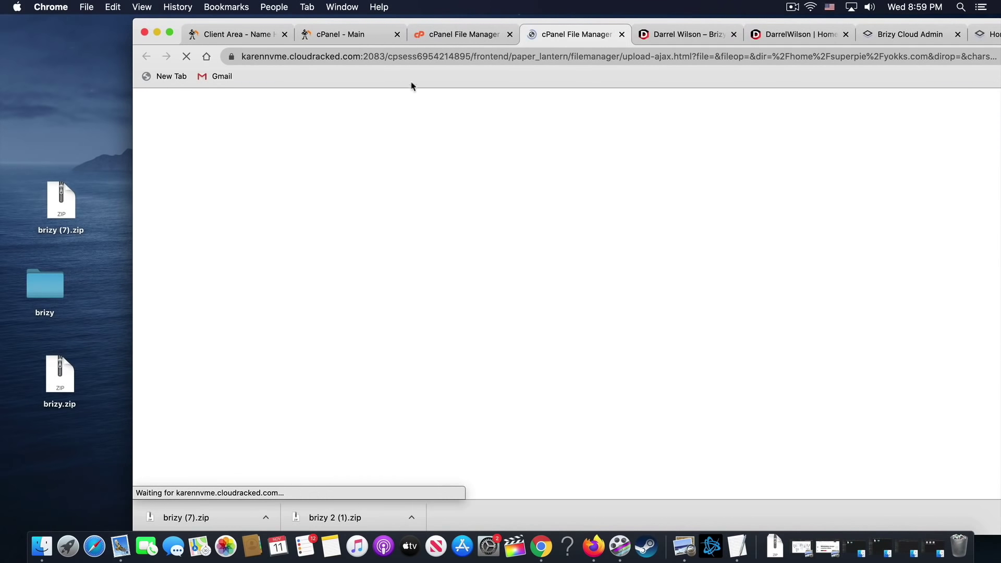
pyautogui.click(458, 34)
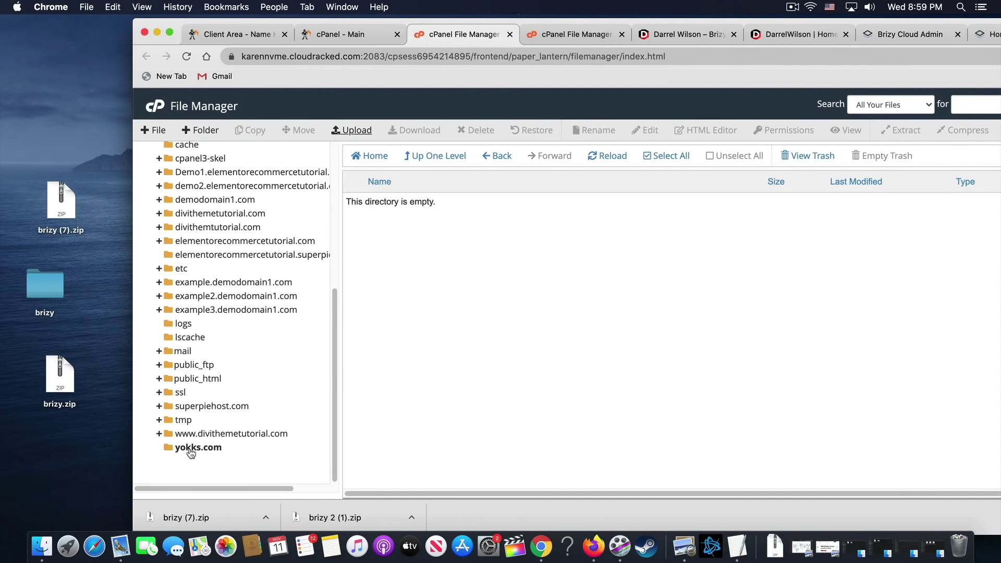
pyautogui.click(576, 34)
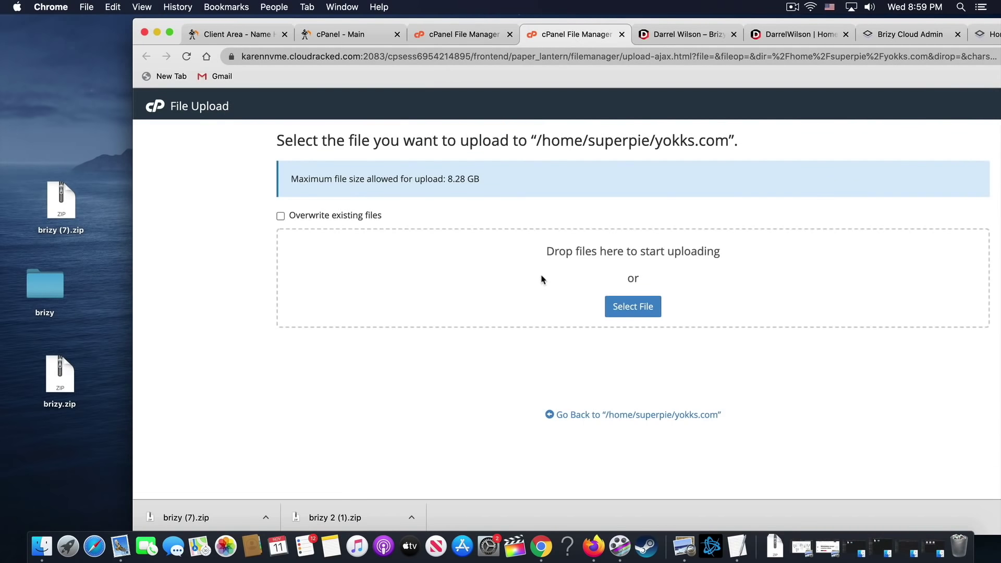
pyautogui.moveTo(59, 375); pyautogui.dragTo(603, 290)
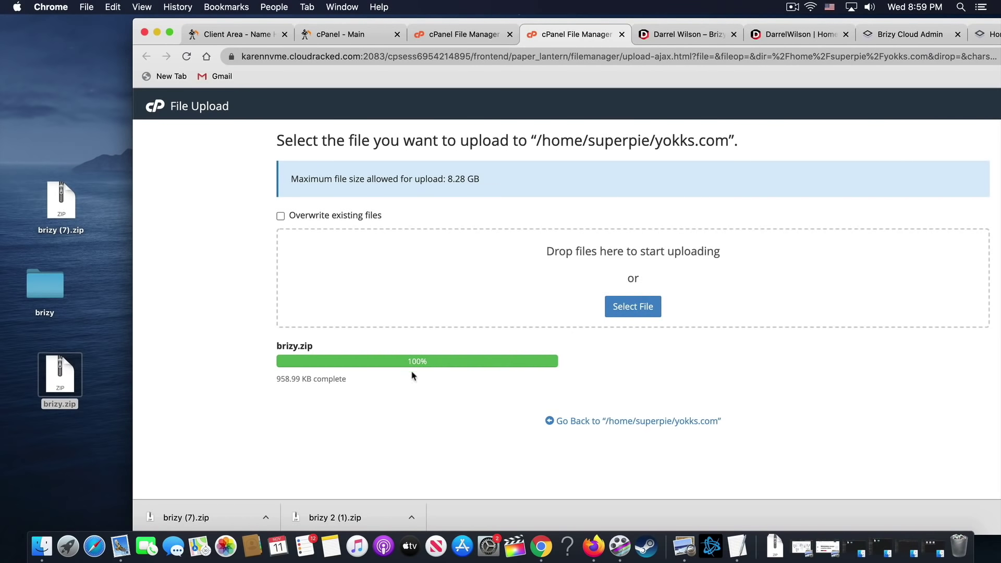
pyautogui.click(613, 421)
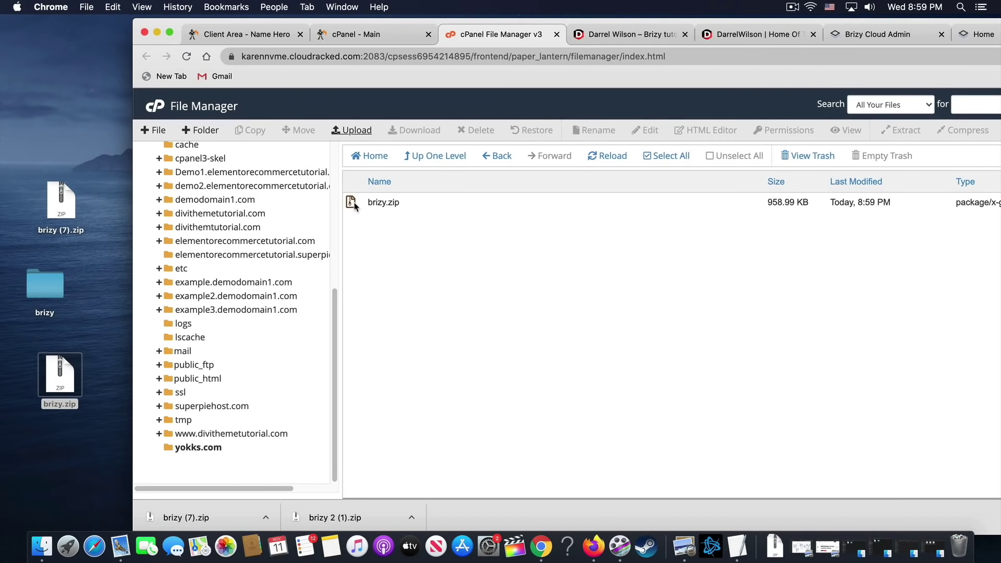
# Step: Extract brizy.zip into /yokks.com
pyautogui.click(353, 205)
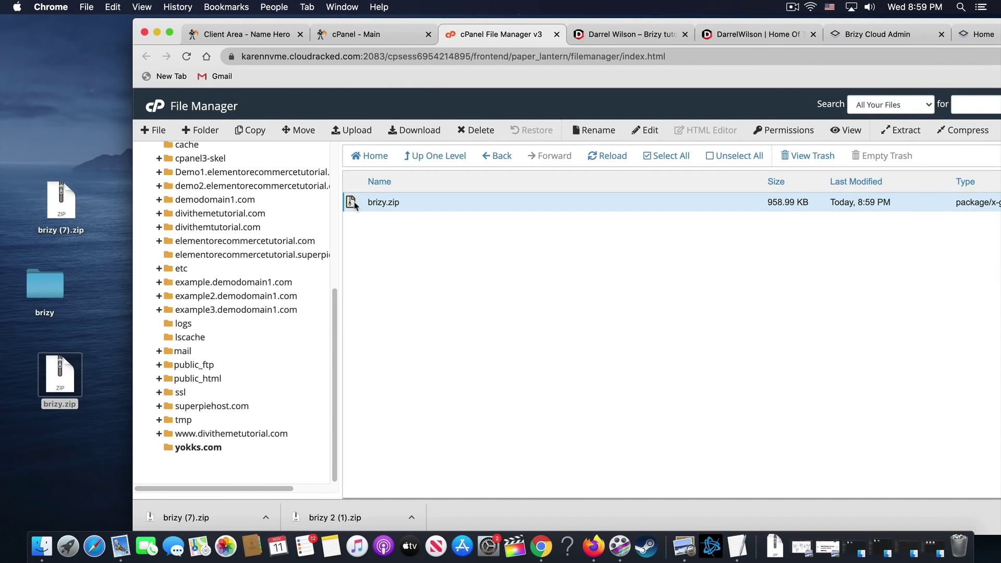
pyautogui.rightClick(354, 204)
pyautogui.click(387, 359)
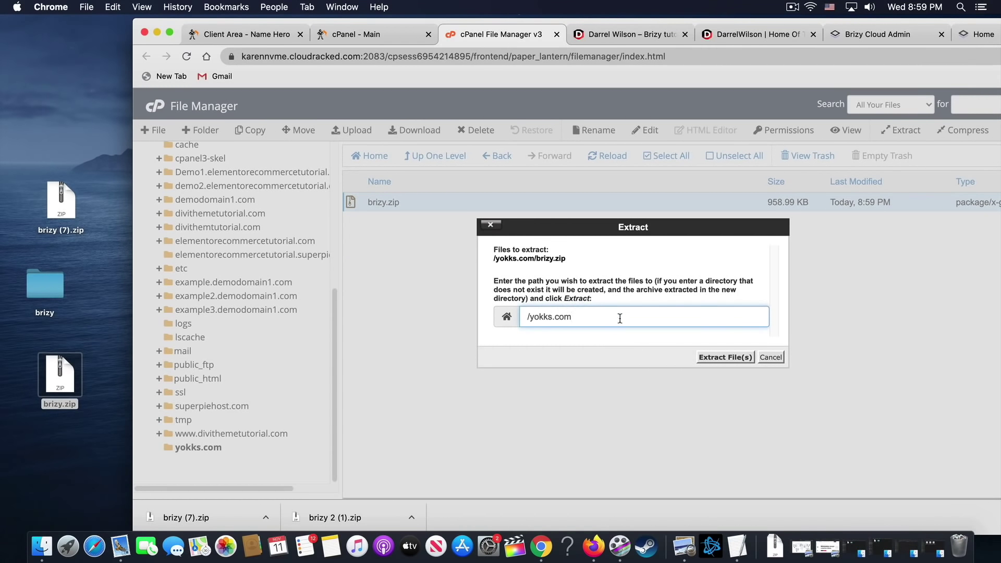
pyautogui.click(721, 360)
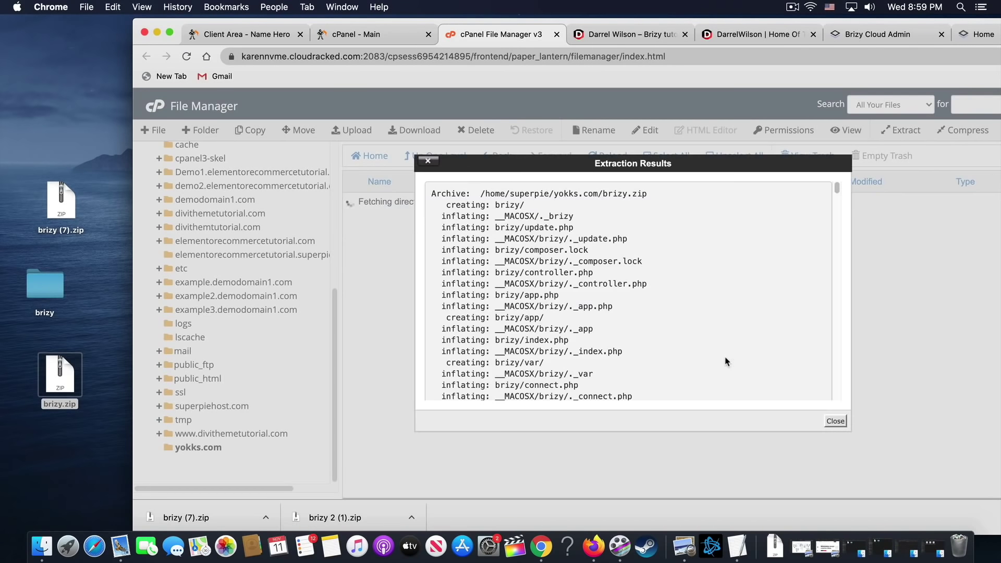
pyautogui.click(834, 421)
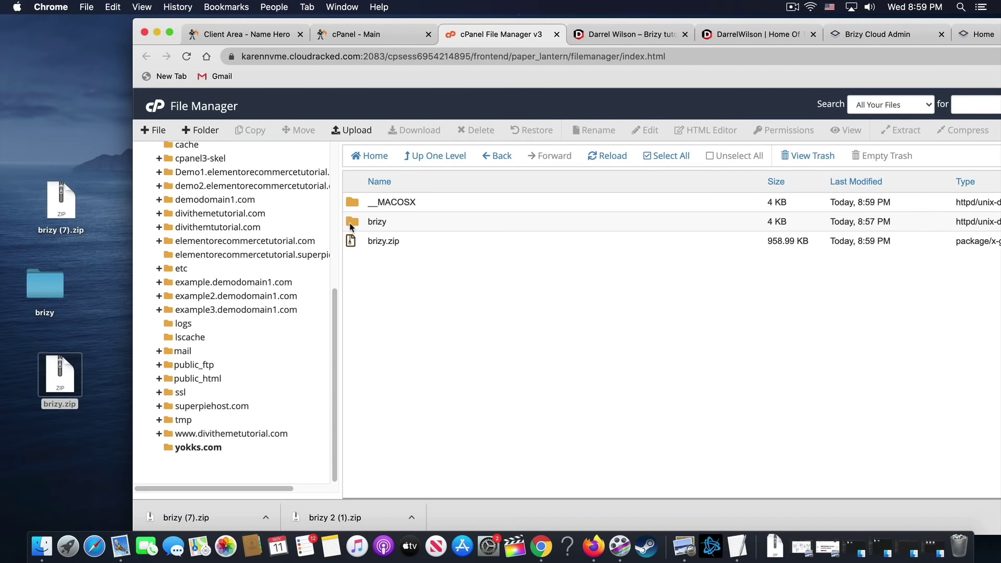
# Step: Trash brizy.zip and the __MACOSX folder, leaving the brizy folder selected
pyautogui.rightClick(350, 243)
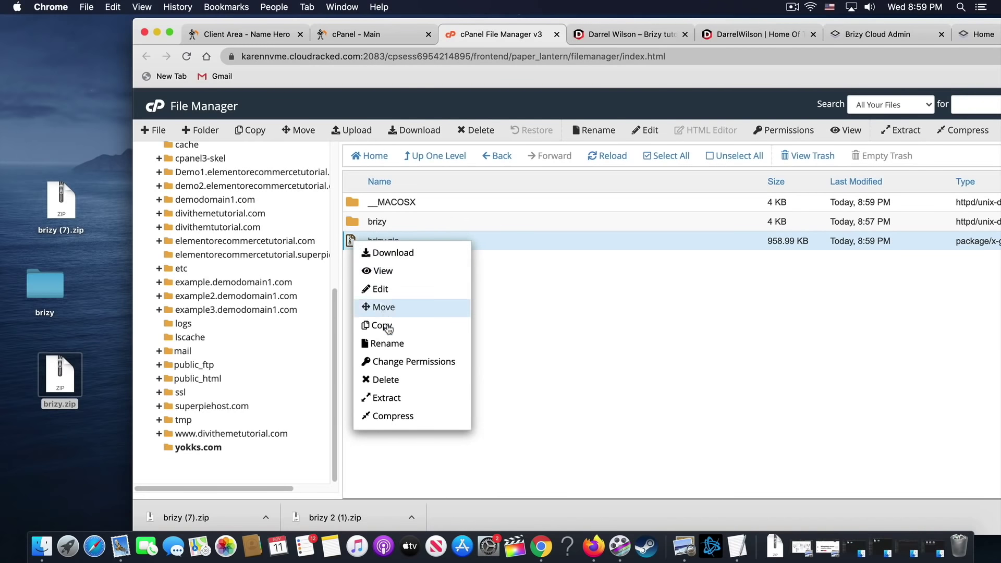
pyautogui.click(408, 379)
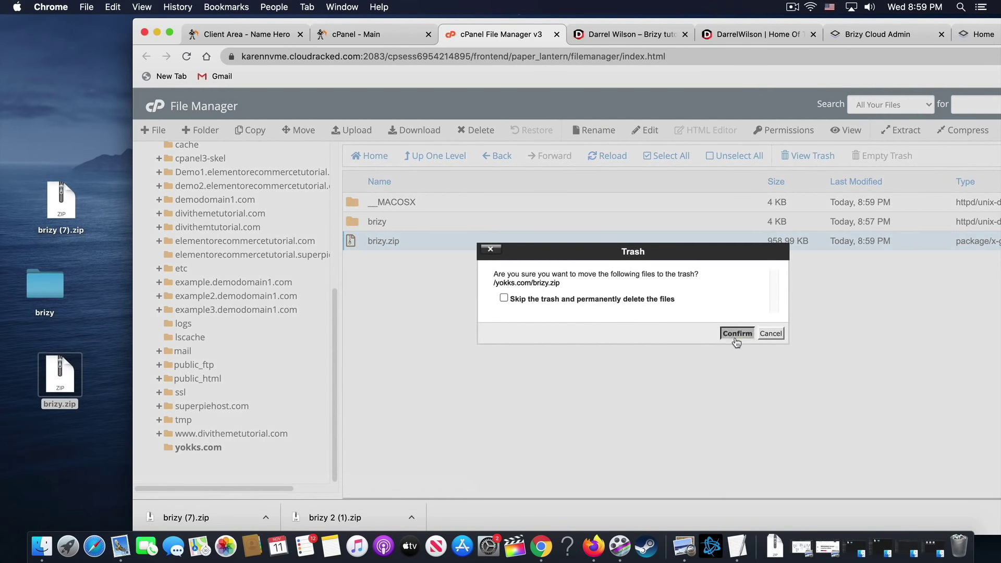
pyautogui.click(736, 333)
pyautogui.click(406, 202)
pyautogui.rightClick(406, 202)
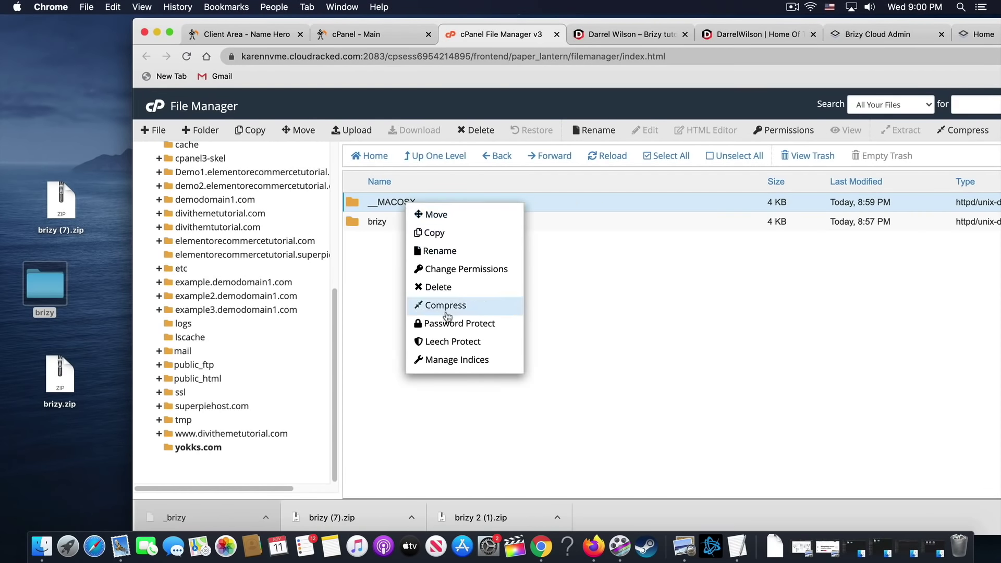
pyautogui.click(425, 289)
pyautogui.click(737, 334)
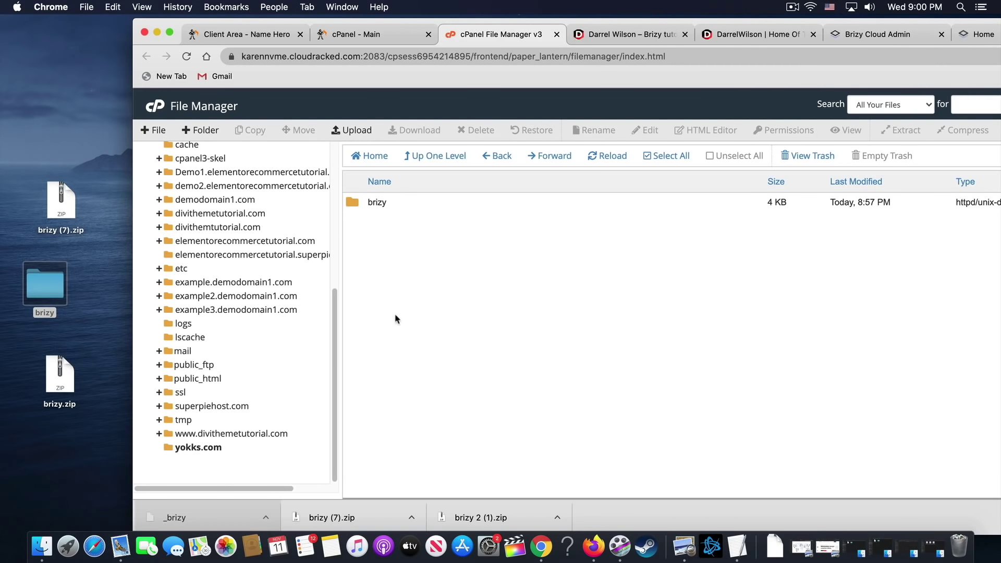
pyautogui.click(354, 201)
# Step: Move every file and folder from yokks.com/brizy up into /yokks.com
pyautogui.doubleClick(355, 201)
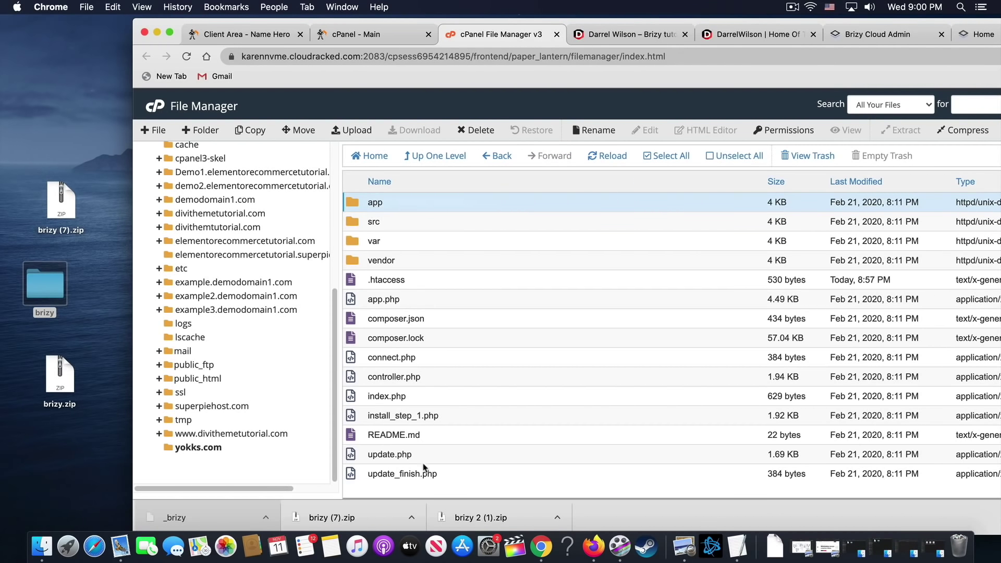
pyautogui.click(424, 470)
pyautogui.hotkey('shift', 'Up')
pyautogui.hotkey('shift', 'Up')
pyautogui.hotkey('shift', 'Up')
pyautogui.hotkey('shift', 'Up')
pyautogui.hotkey('shift', 'Up')
pyautogui.hotkey('shift', 'Up')
pyautogui.hotkey('shift', 'Up')
pyautogui.hotkey('shift', 'Up')
pyautogui.hotkey('shift', 'Up')
pyautogui.hotkey('shift', 'Up')
pyautogui.hotkey('shift', 'Up')
pyautogui.hotkey('shift', 'Up')
pyautogui.hotkey('shift', 'Up')
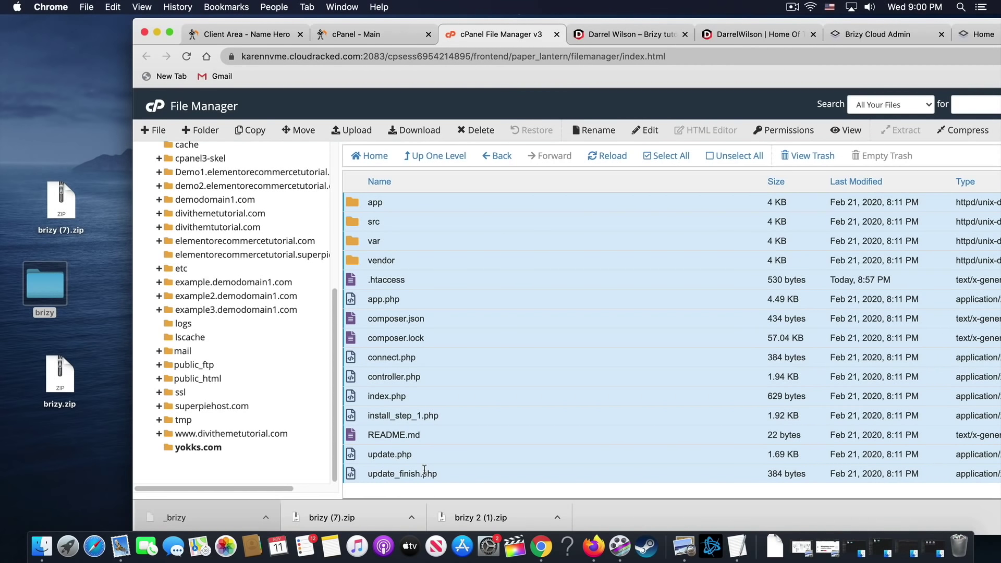
pyautogui.click(300, 130)
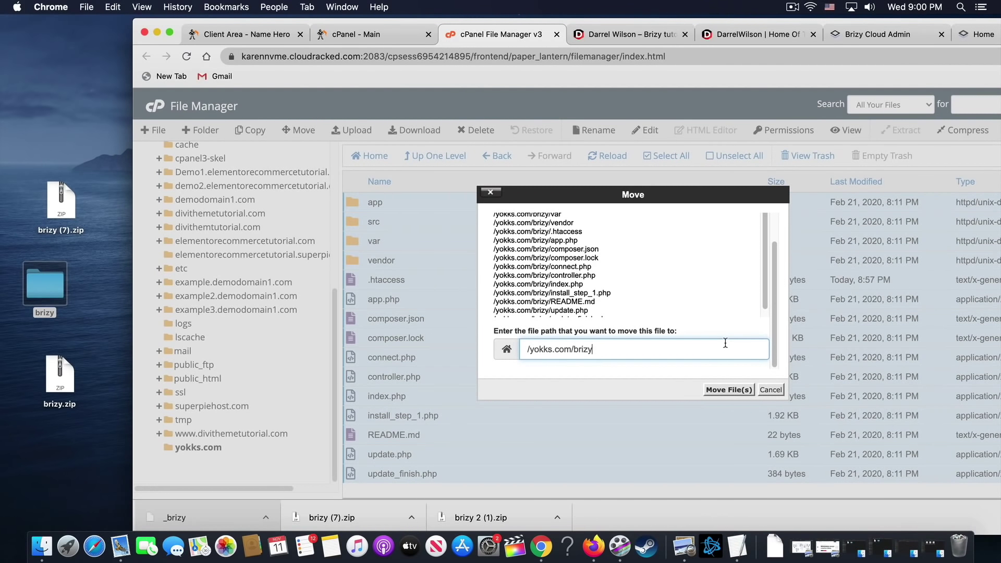
pyautogui.press('BackSpace')
pyautogui.click(718, 392)
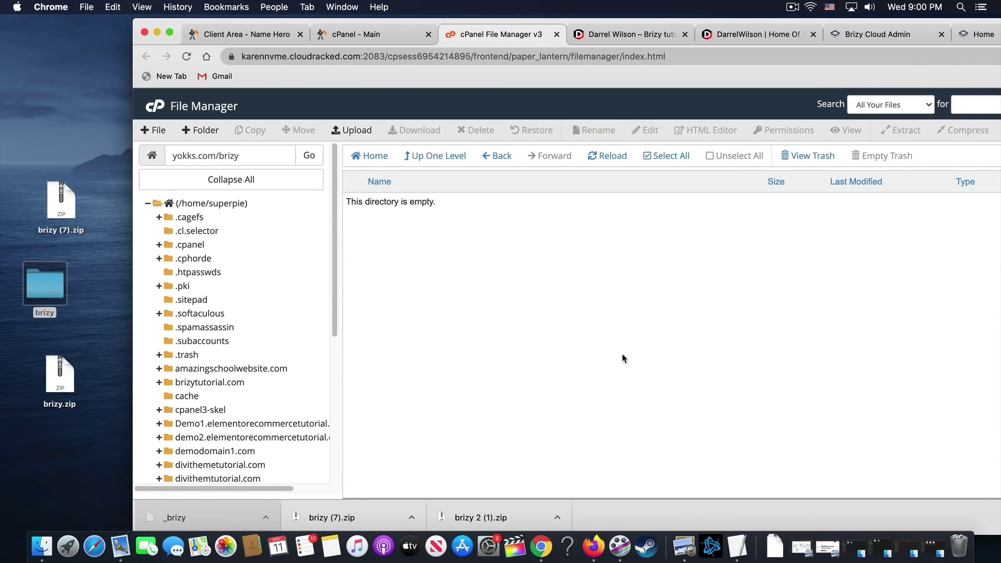
pyautogui.scroll(-5, 282, 380)
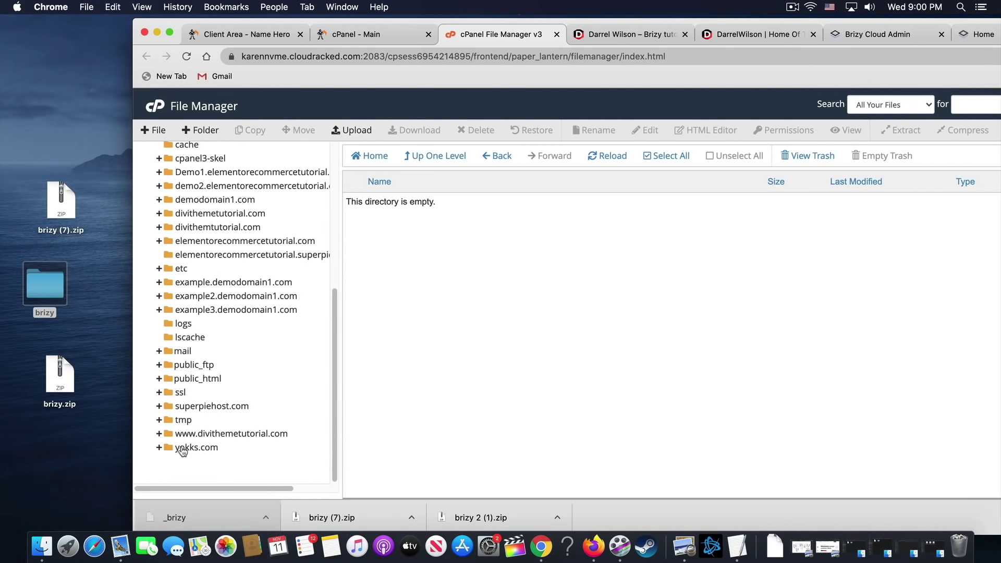
# Step: Trash the empty brizy folder in yokks.com and put the browser in full screen
pyautogui.click(183, 447)
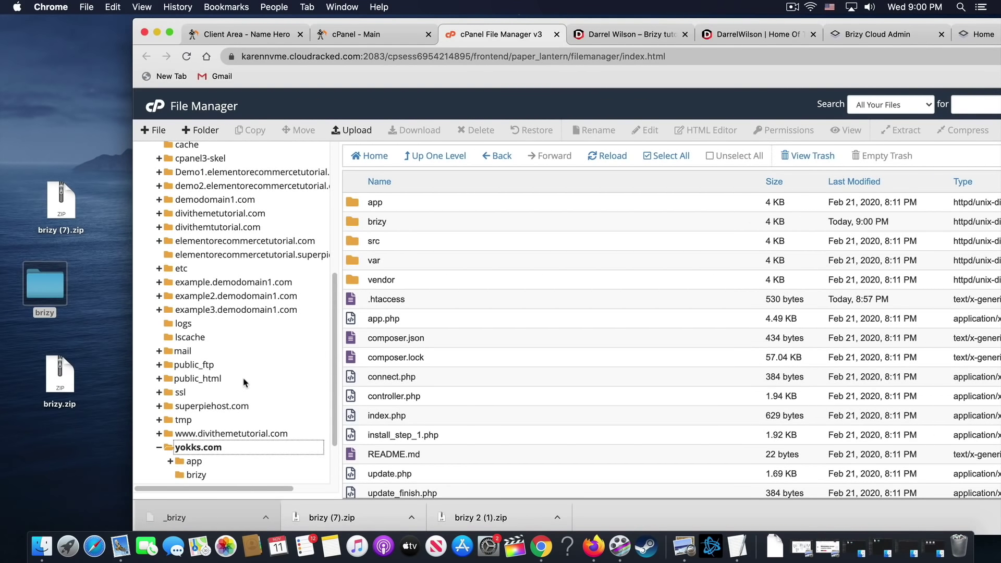
pyautogui.rightClick(356, 223)
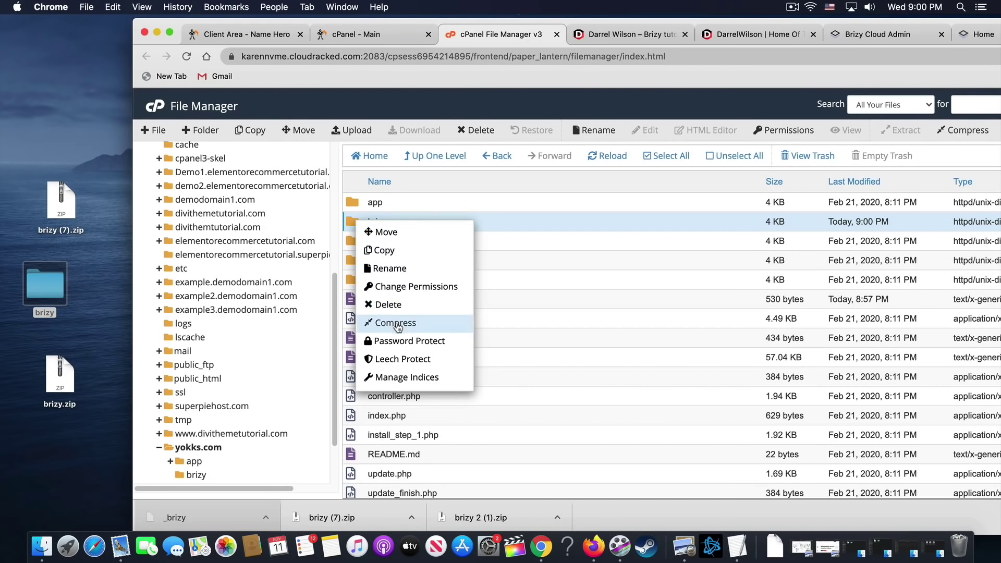
pyautogui.click(396, 306)
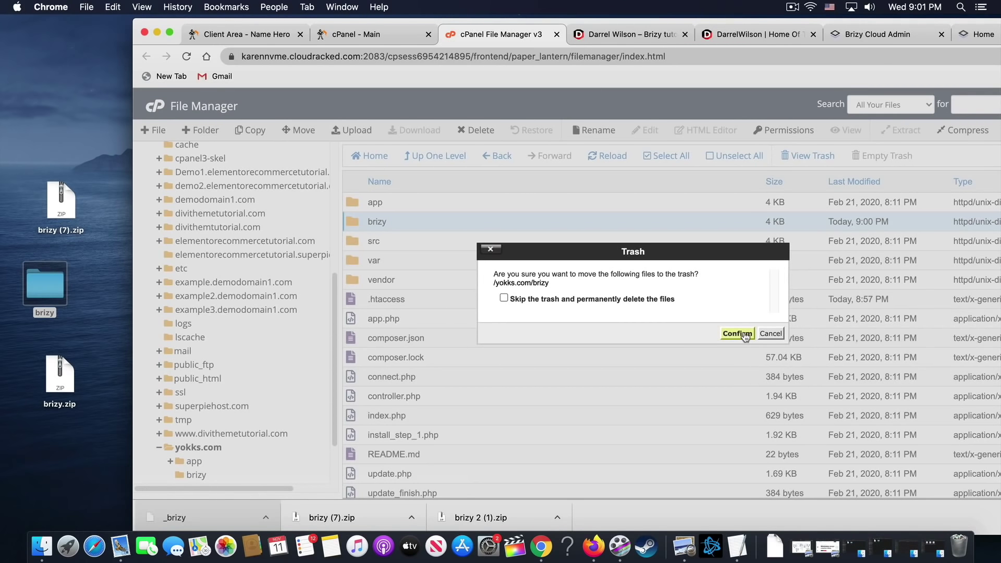
pyautogui.click(737, 333)
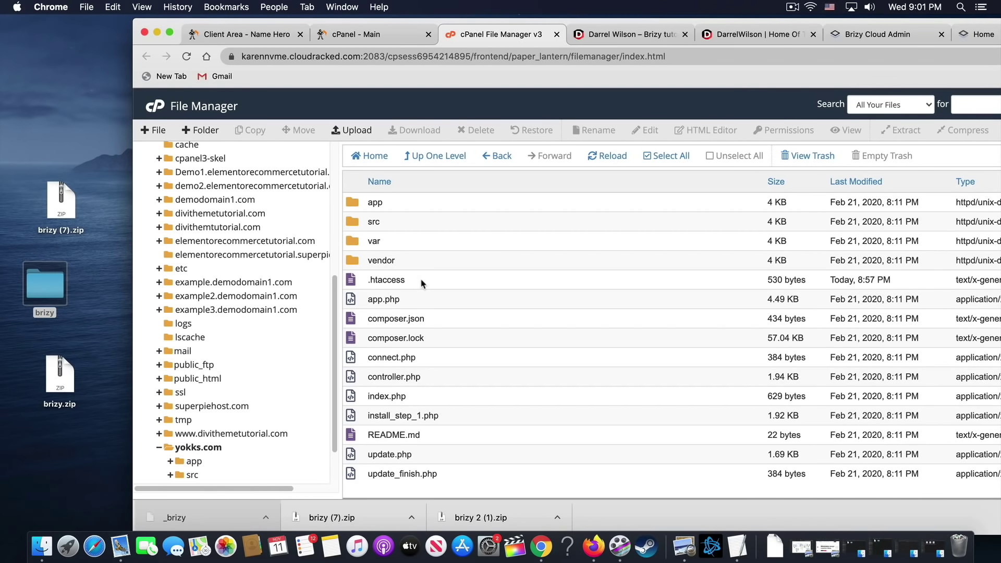
pyautogui.click(169, 35)
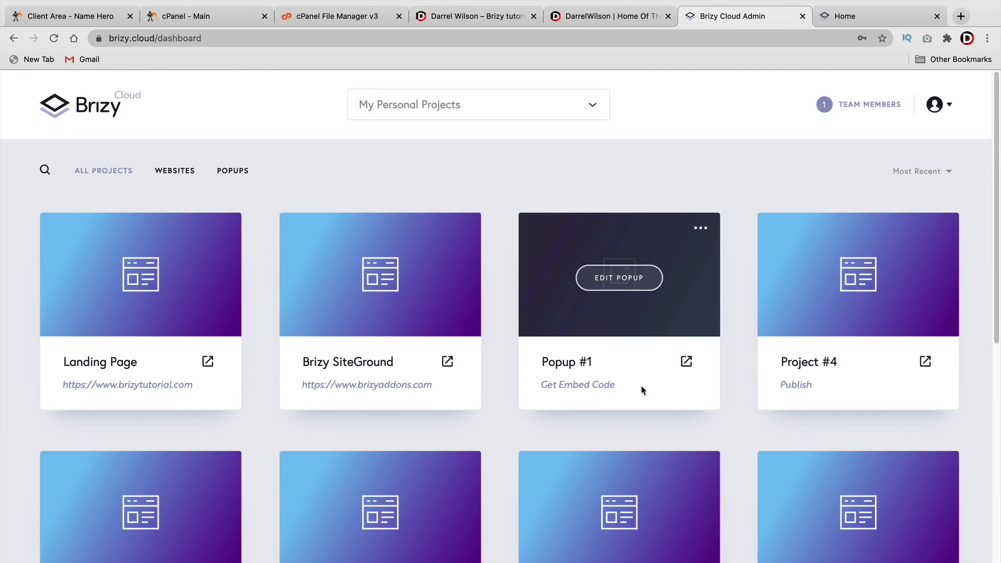
# Step: Publish the Demo Website page from the Brizy editor, then go back to the projects dashboard
pyautogui.scroll(-4, 642, 389)
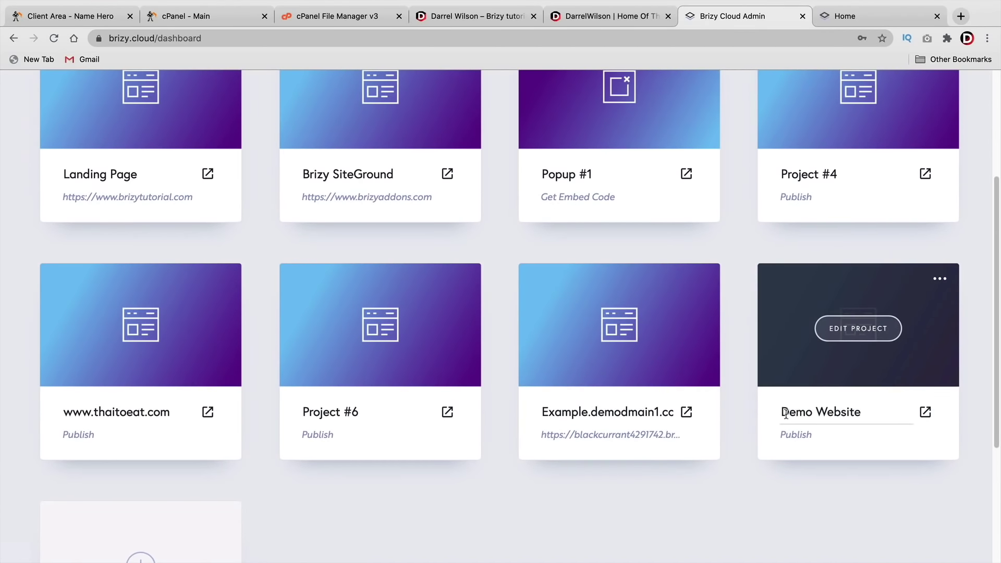
pyautogui.click(863, 335)
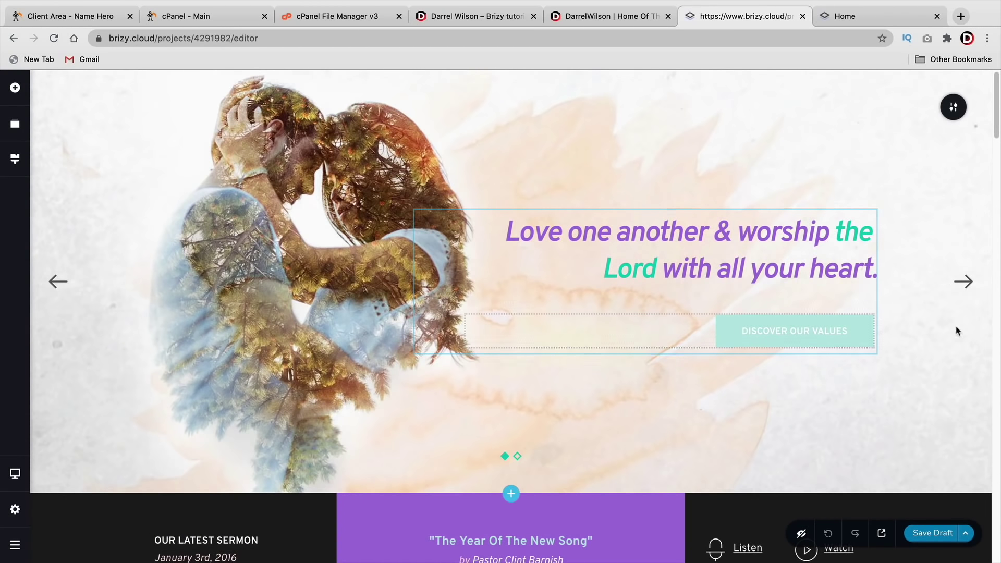
pyautogui.click(966, 533)
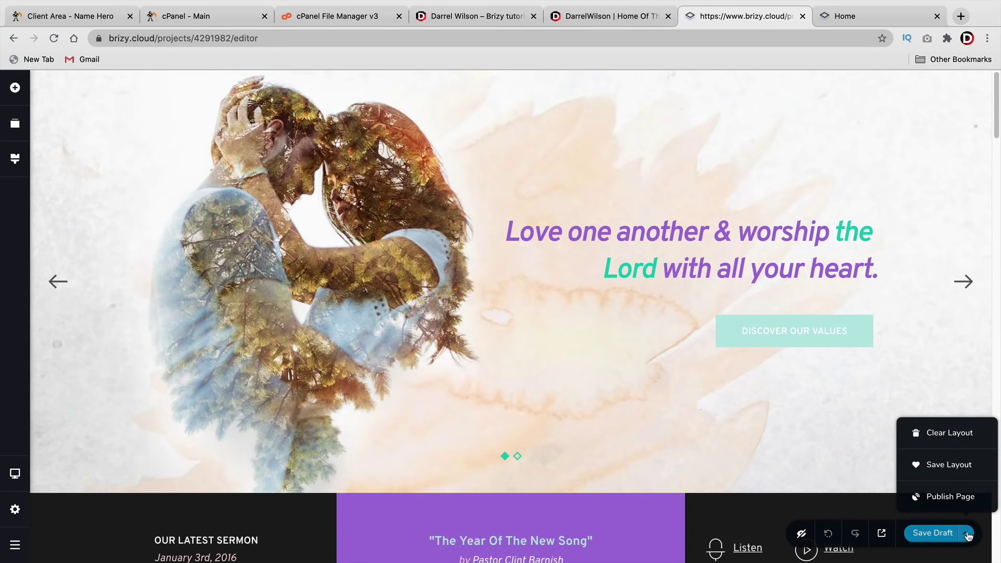
pyautogui.click(955, 498)
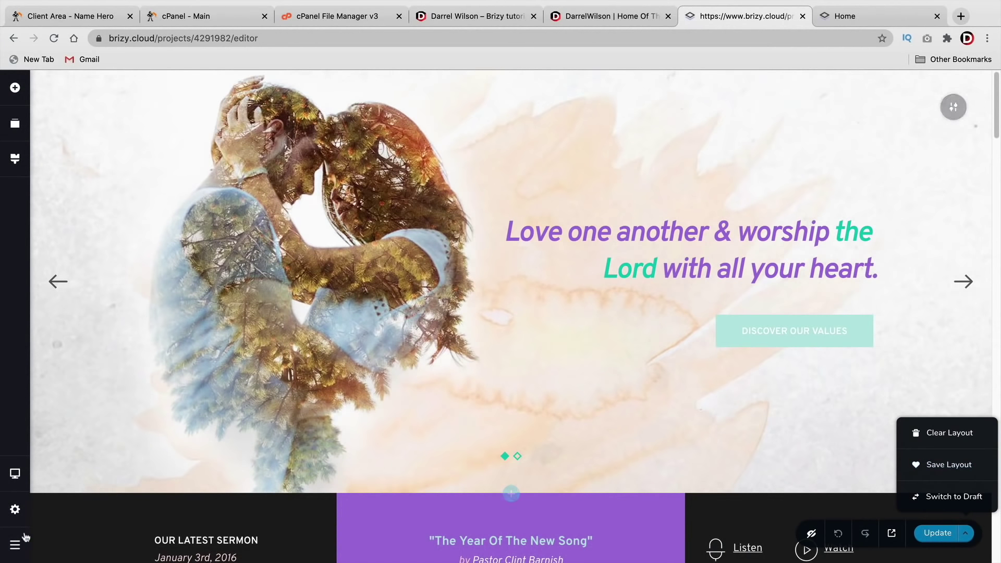
pyautogui.click(14, 546)
pyautogui.click(73, 541)
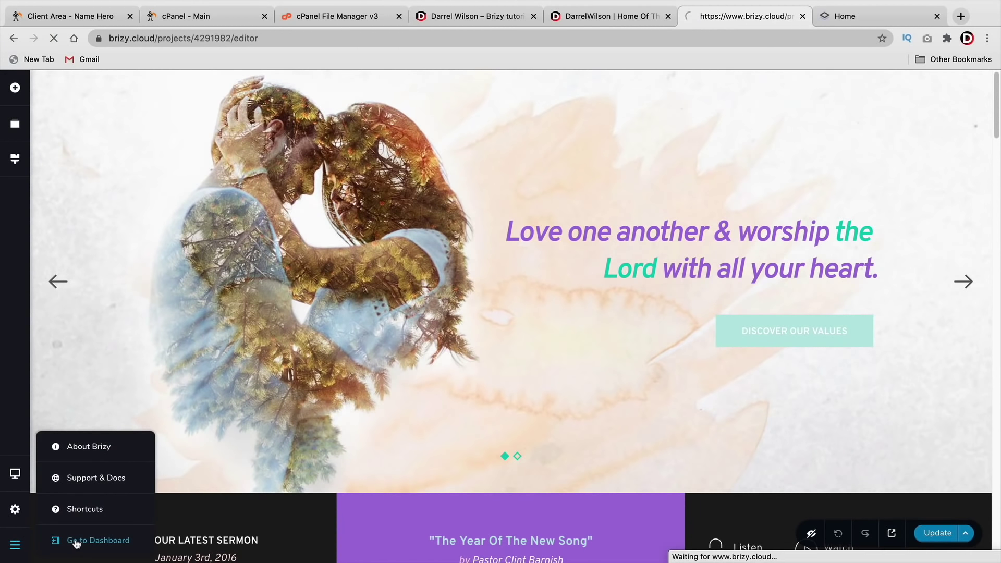
pyautogui.scroll(-5, 730, 396)
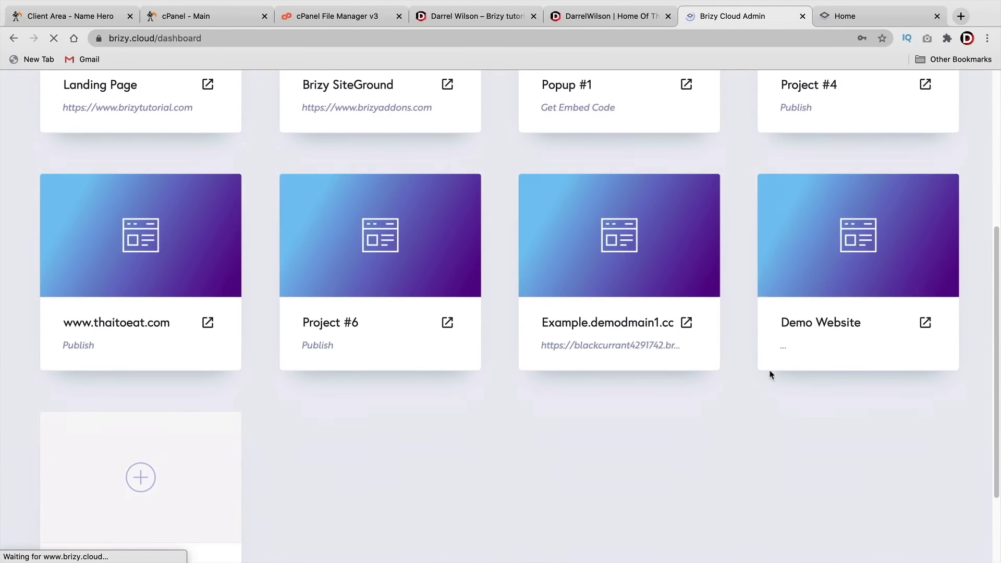
# Step: Rename the Demo Website project card to 'Yokks.com'
pyautogui.tripleClick(795, 319)
pyautogui.write('Yokks.com')
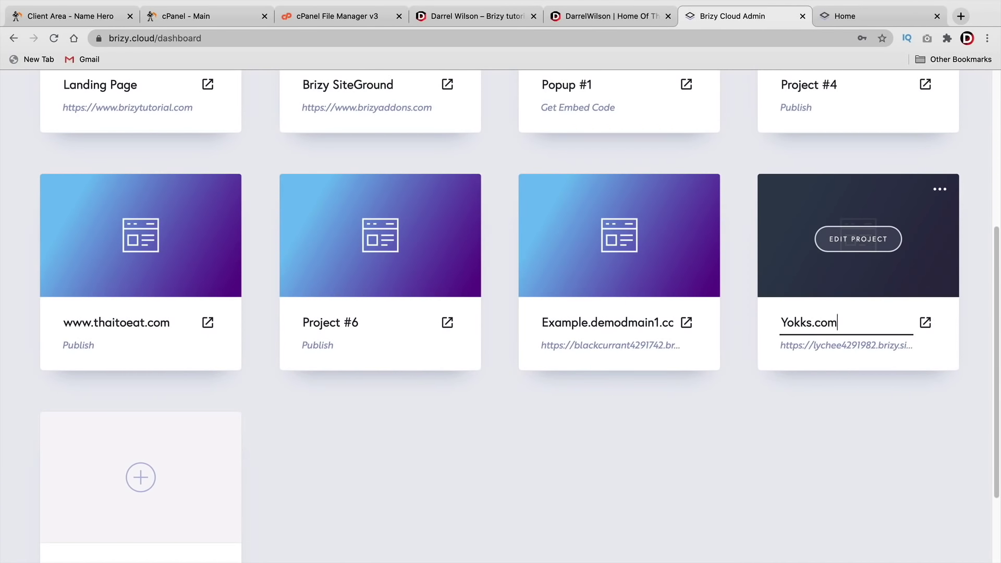
pyautogui.click(800, 414)
pyautogui.scroll(2, 789, 393)
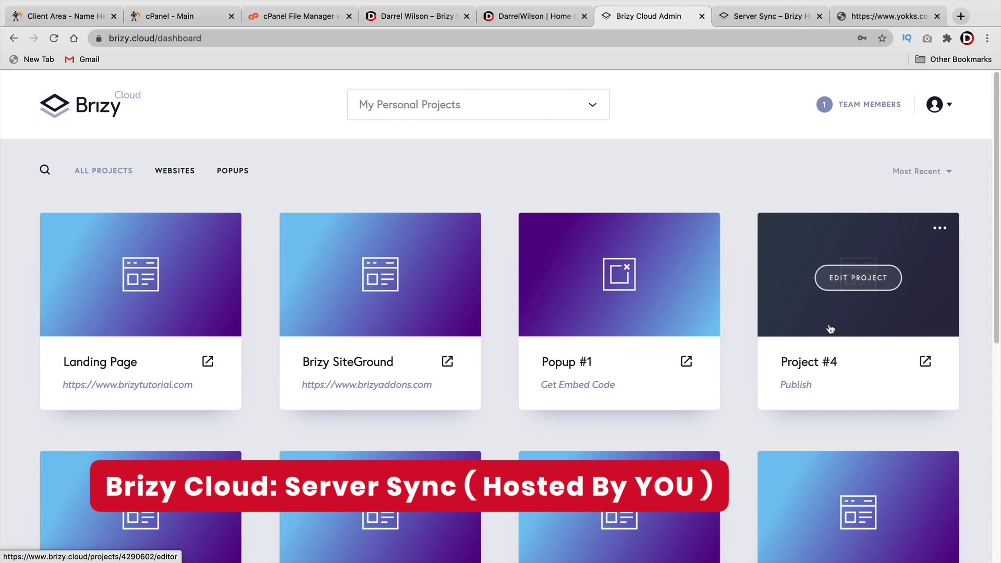
pyautogui.scroll(-3, 830, 329)
pyautogui.scroll(3, 830, 329)
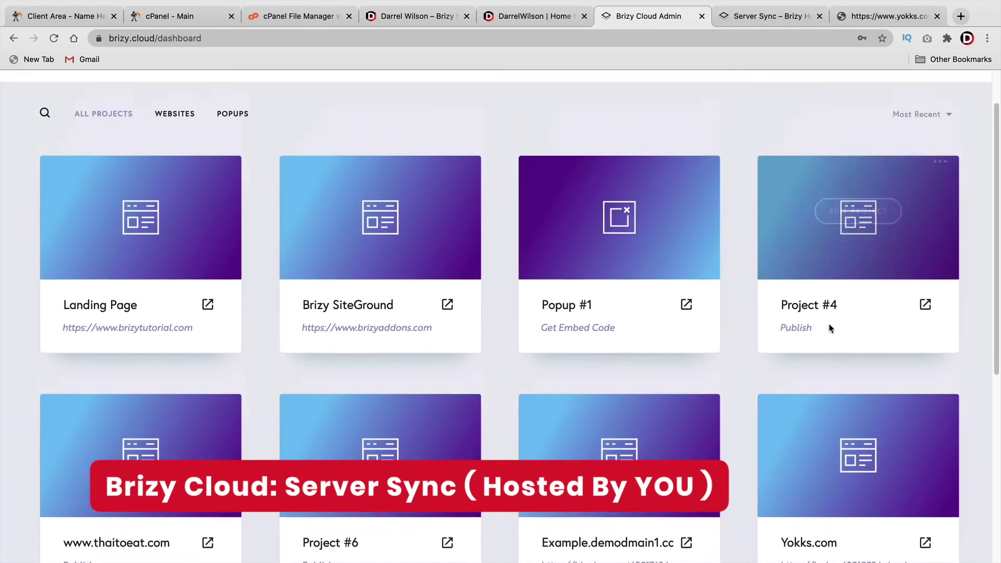
pyautogui.scroll(-2, 830, 328)
pyautogui.scroll(-1, 830, 329)
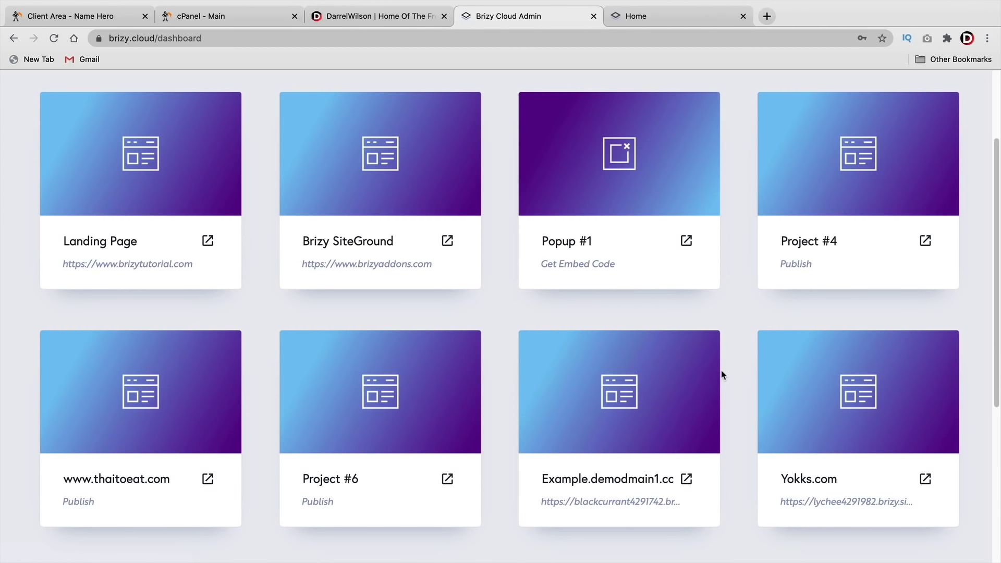
pyautogui.click(689, 21)
pyautogui.click(55, 39)
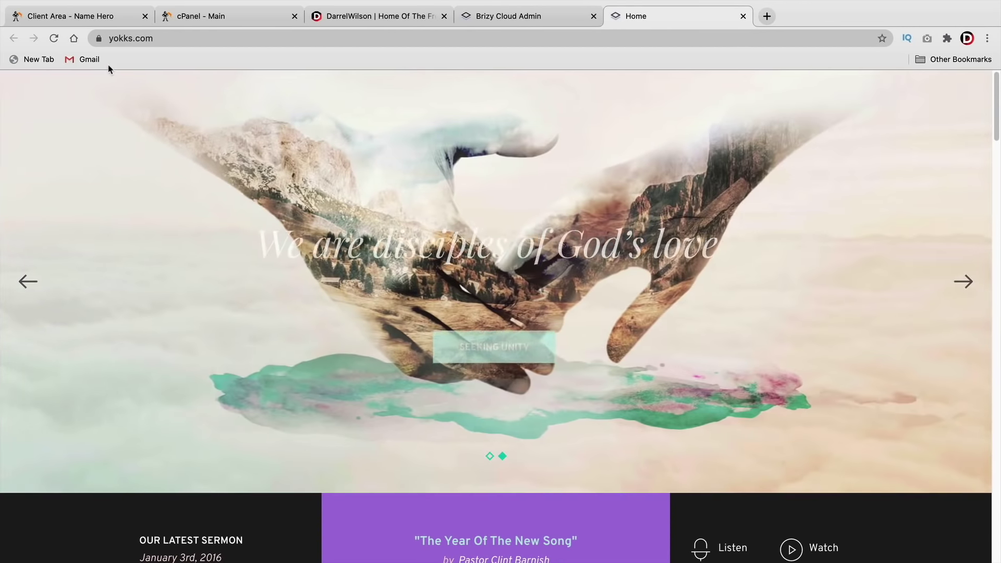
pyautogui.click(496, 19)
pyautogui.moveTo(839, 455)
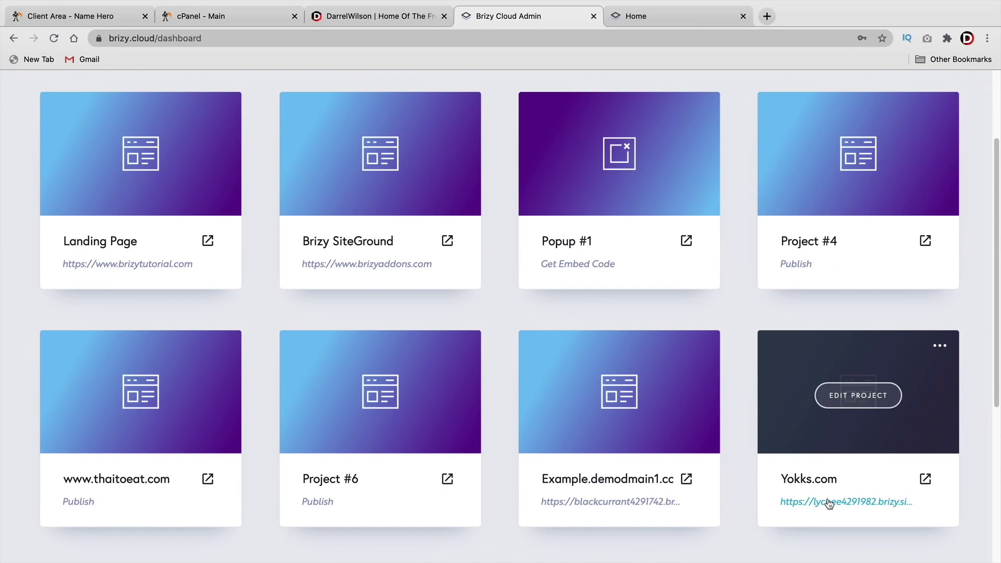
pyautogui.click(679, 23)
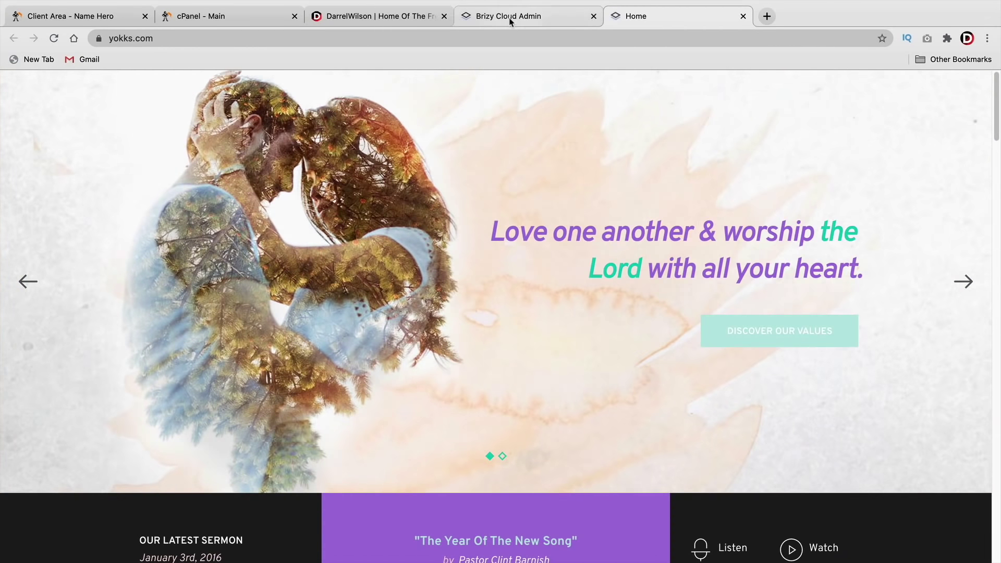
pyautogui.click(511, 21)
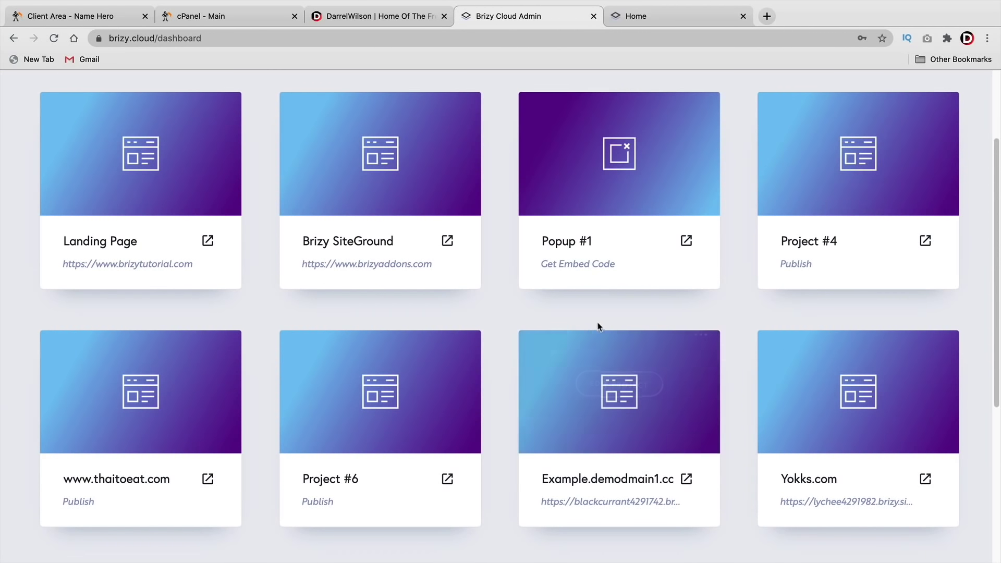
pyautogui.moveTo(203, 117)
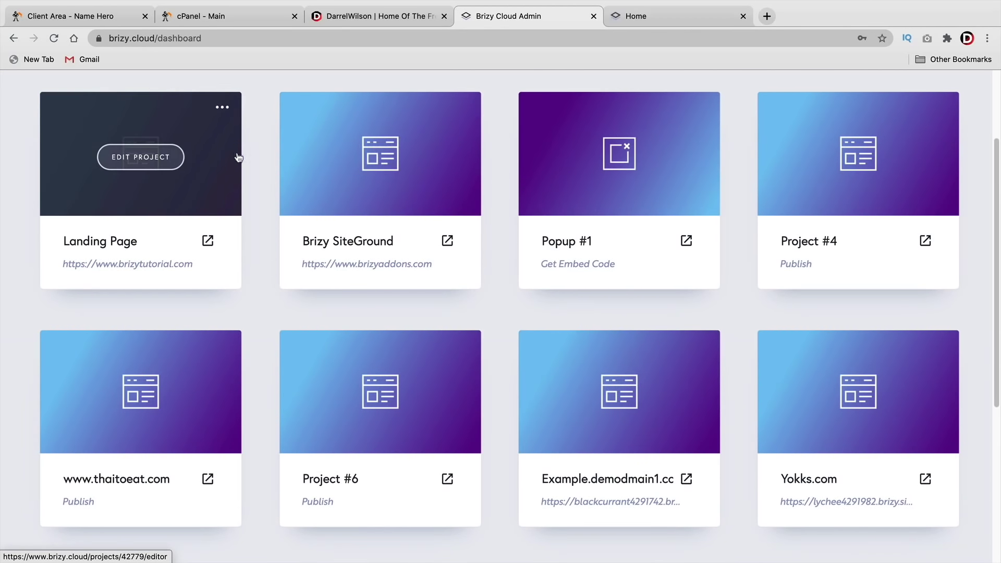
# Step: Open Landing Page's custom-domain publishing and check the CNAME value grapefruit42779.brizy.site
pyautogui.scroll(-3, 258, 195)
pyautogui.scroll(-3, 256, 198)
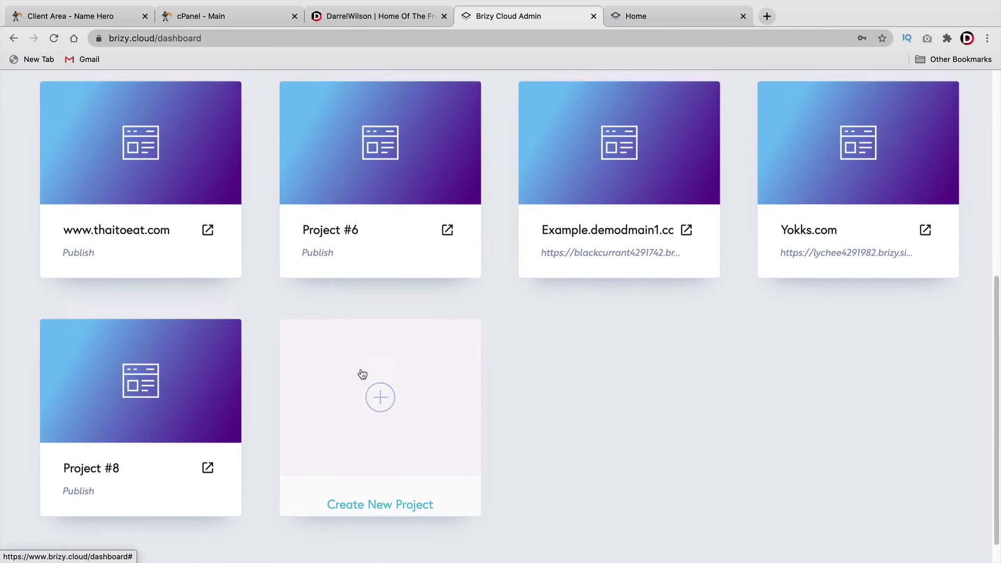
pyautogui.scroll(5, 233, 254)
pyautogui.moveTo(188, 194)
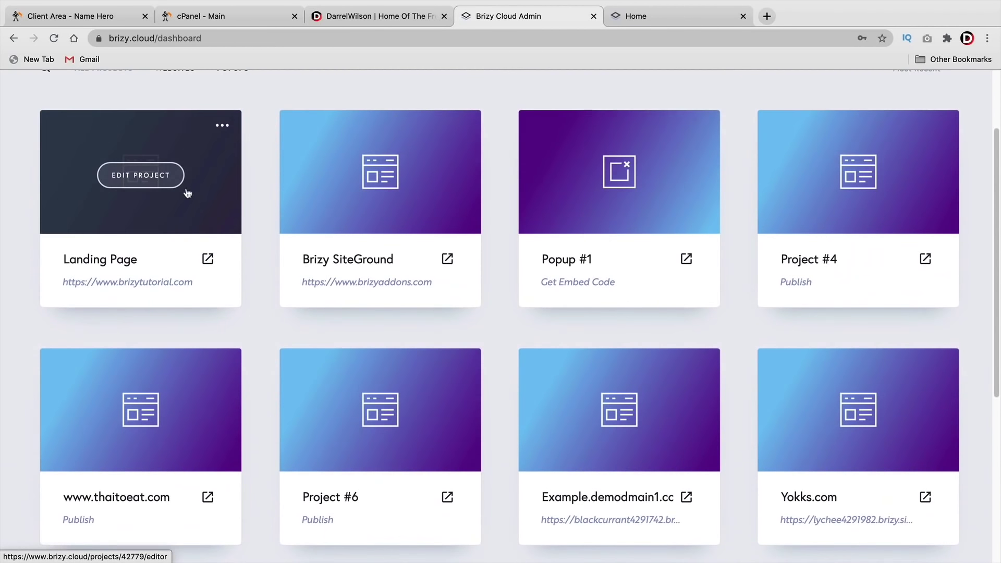
pyautogui.scroll(3, 187, 198)
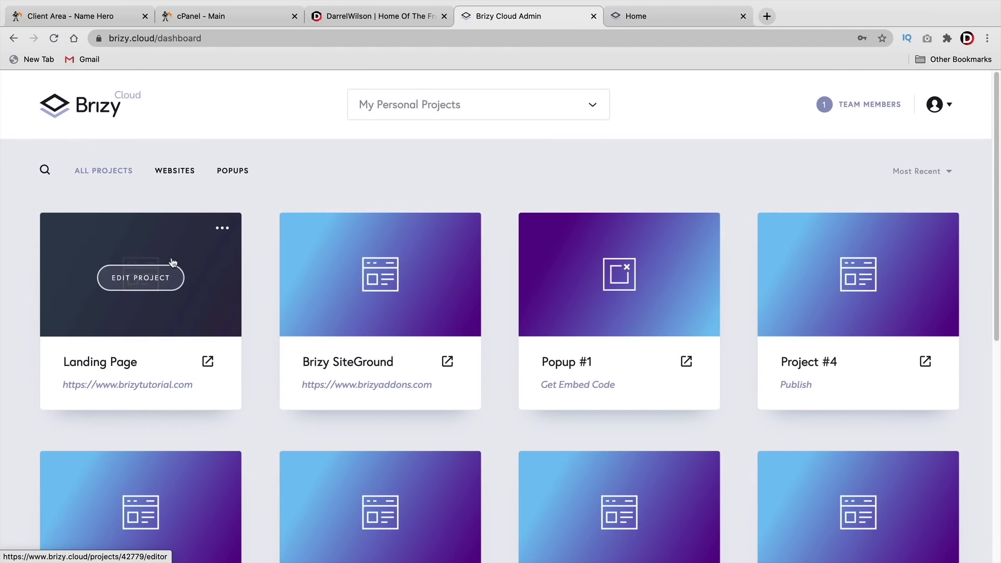
pyautogui.click(223, 229)
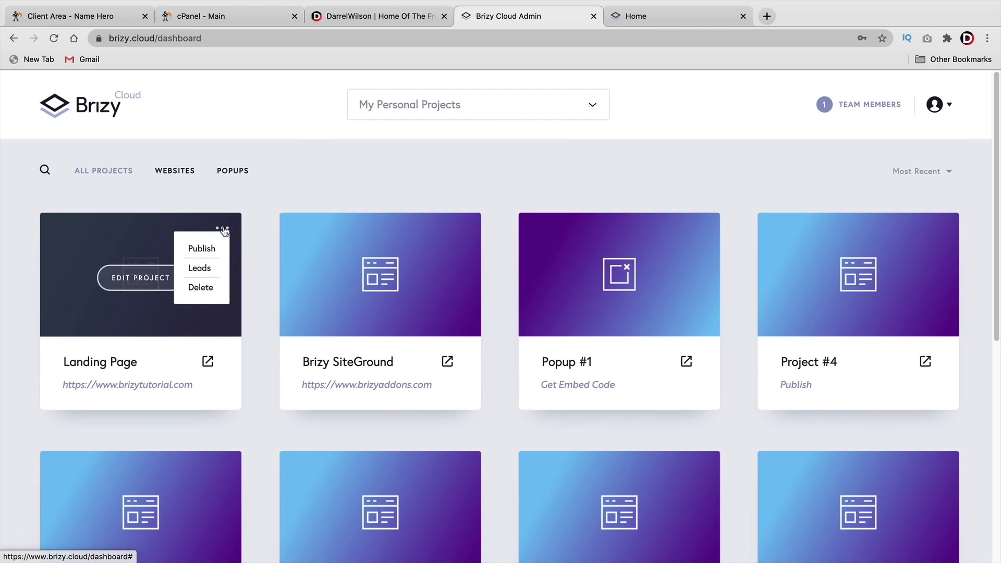
pyautogui.click(205, 249)
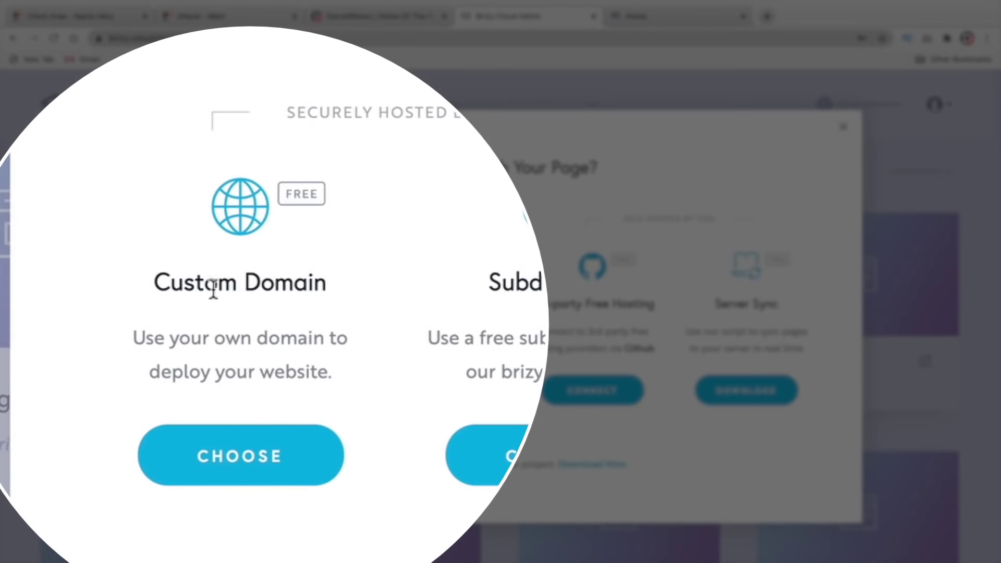
pyautogui.click(239, 458)
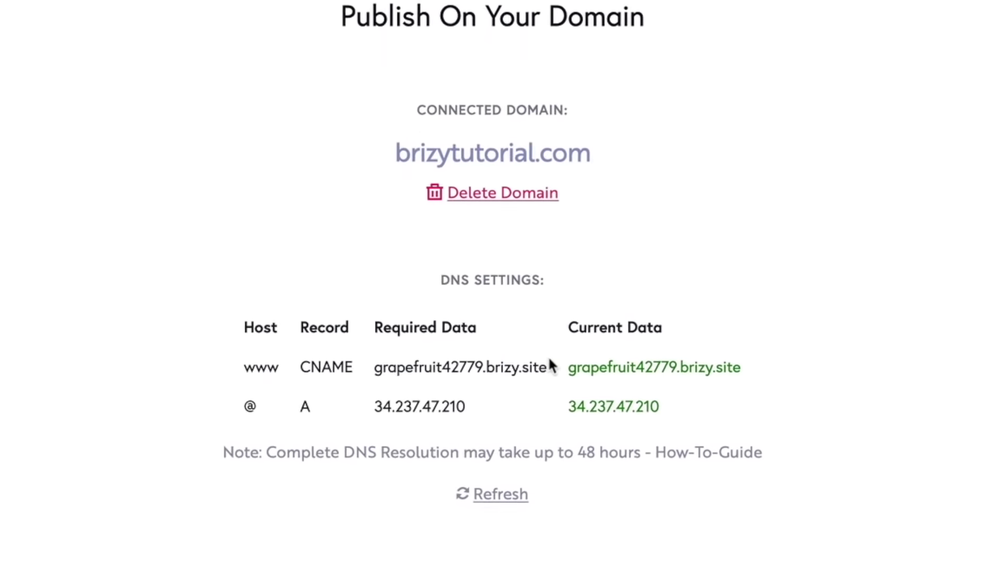
pyautogui.tripleClick(726, 360)
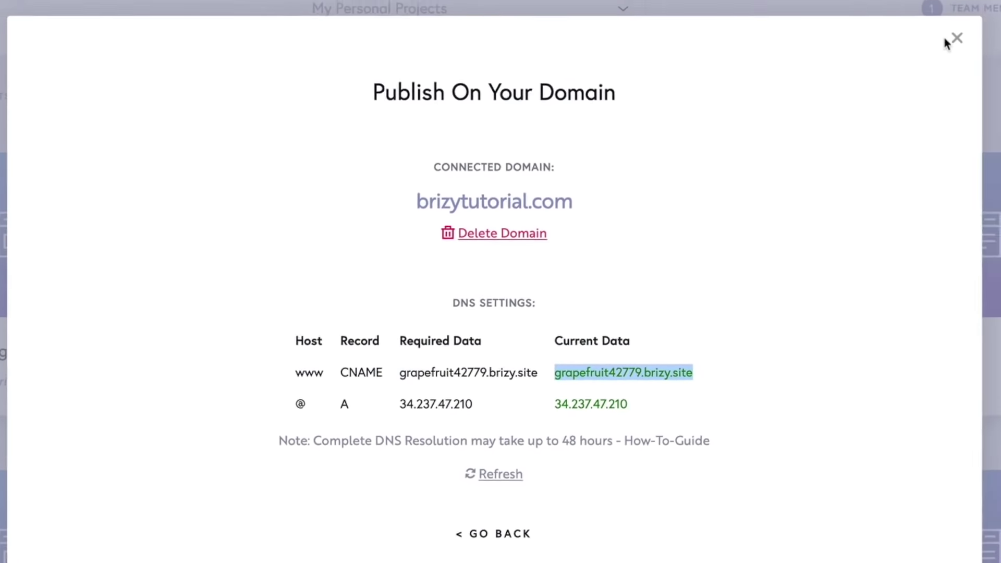
pyautogui.click(955, 38)
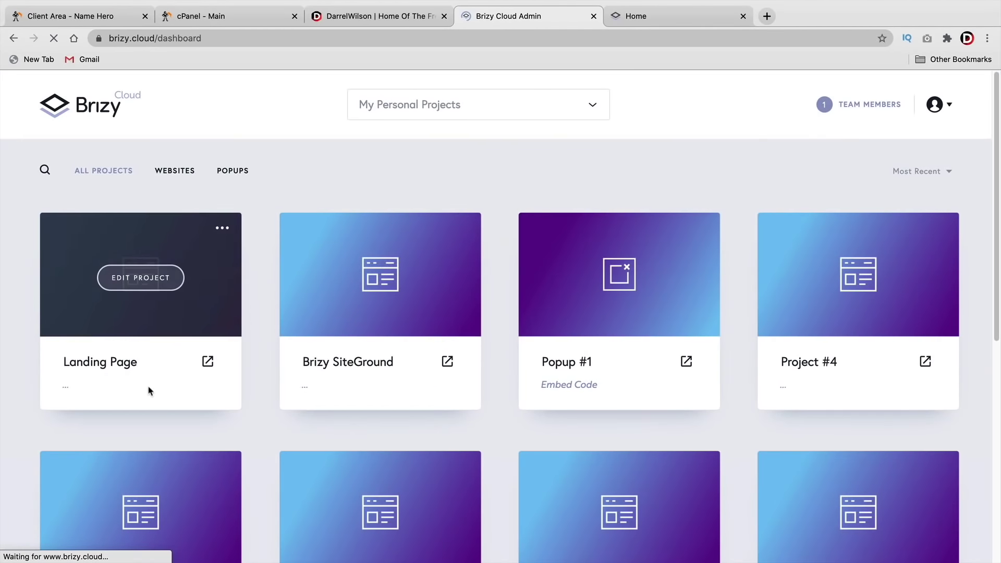
# Step: Reopen the custom-domain settings, note the brizytutorial domain and CNAME target, then go to cPanel
pyautogui.click(222, 227)
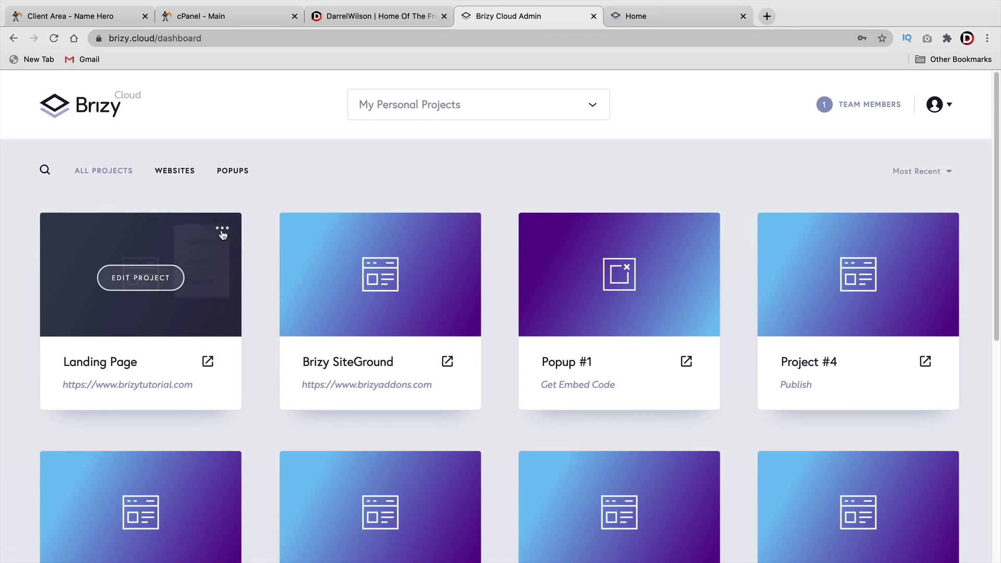
pyautogui.click(208, 245)
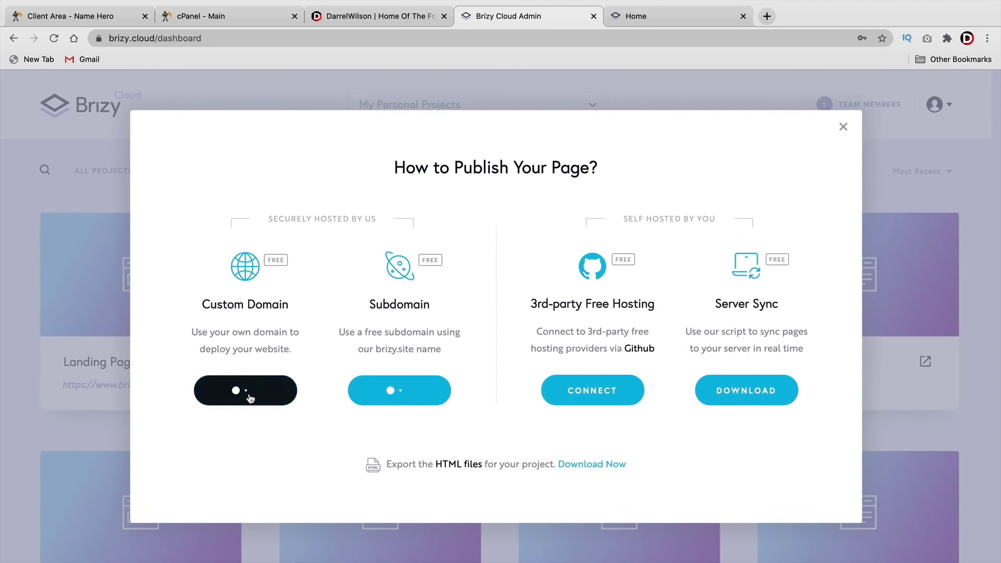
pyautogui.click(259, 393)
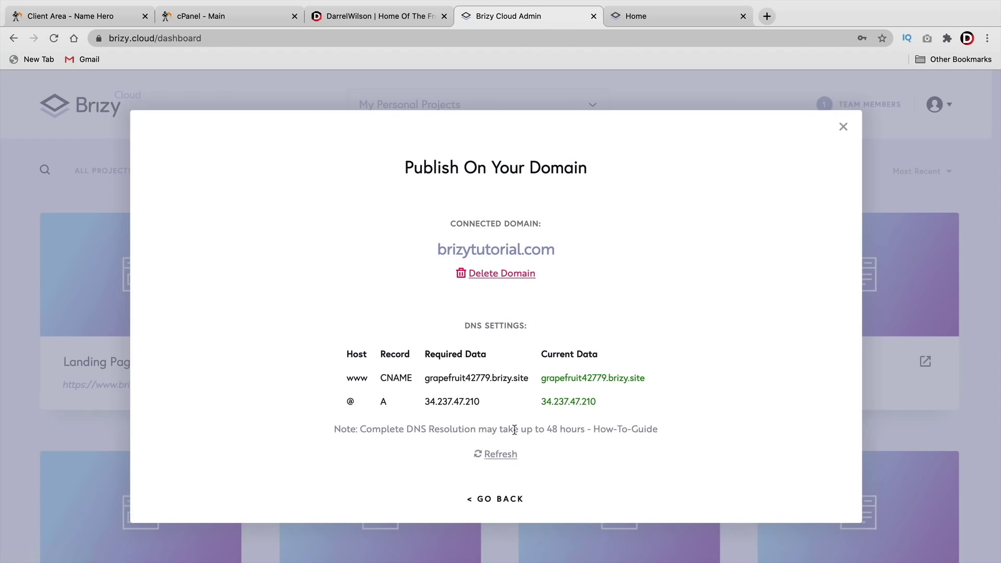
pyautogui.doubleClick(515, 242)
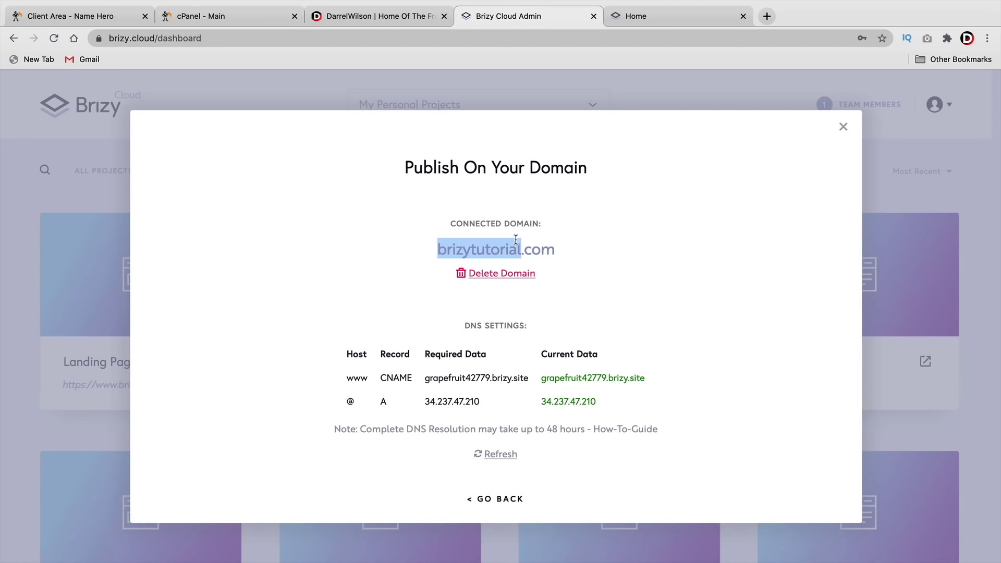
pyautogui.moveTo(528, 378); pyautogui.dragTo(484, 374)
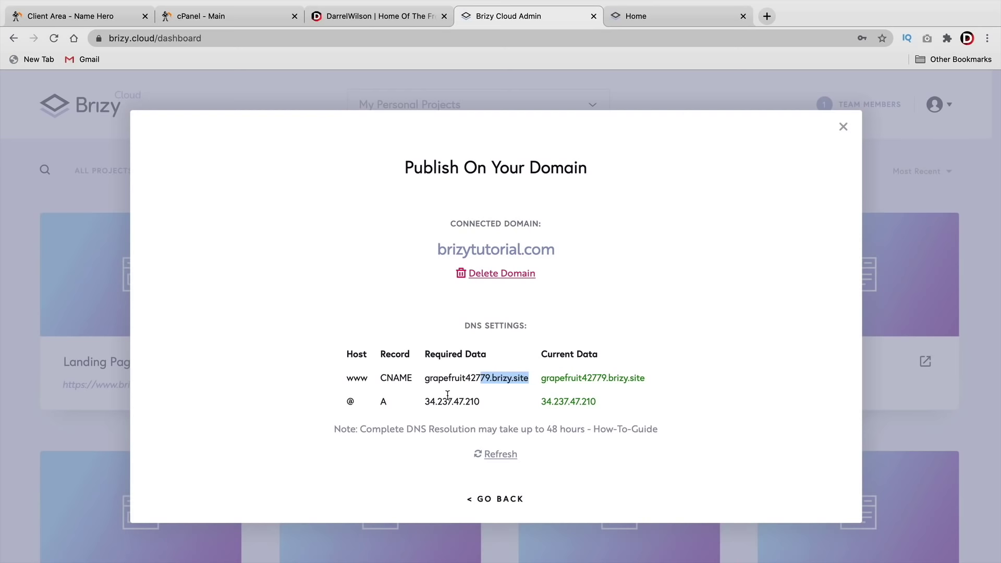
pyautogui.click(217, 17)
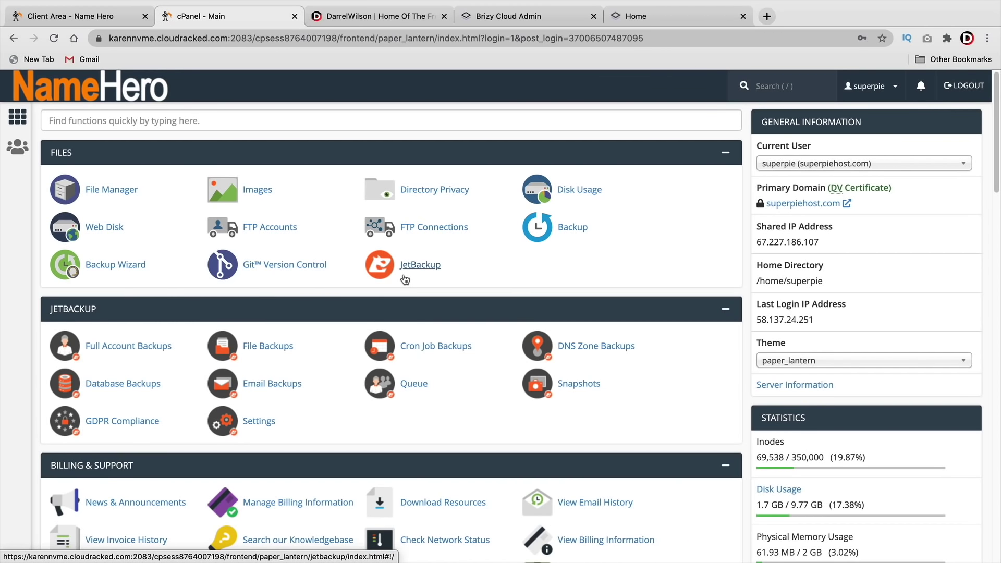
# Step: Search cPanel functions for 'dn' to list DNS tools such as Zone Editor
pyautogui.scroll(-4, 405, 277)
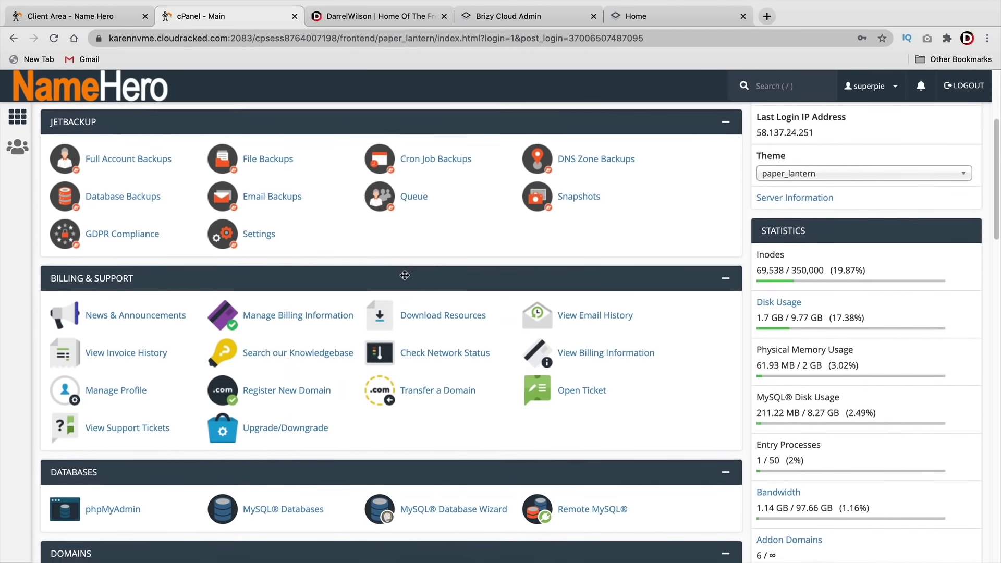
pyautogui.scroll(-4, 405, 275)
pyautogui.scroll(4, 402, 276)
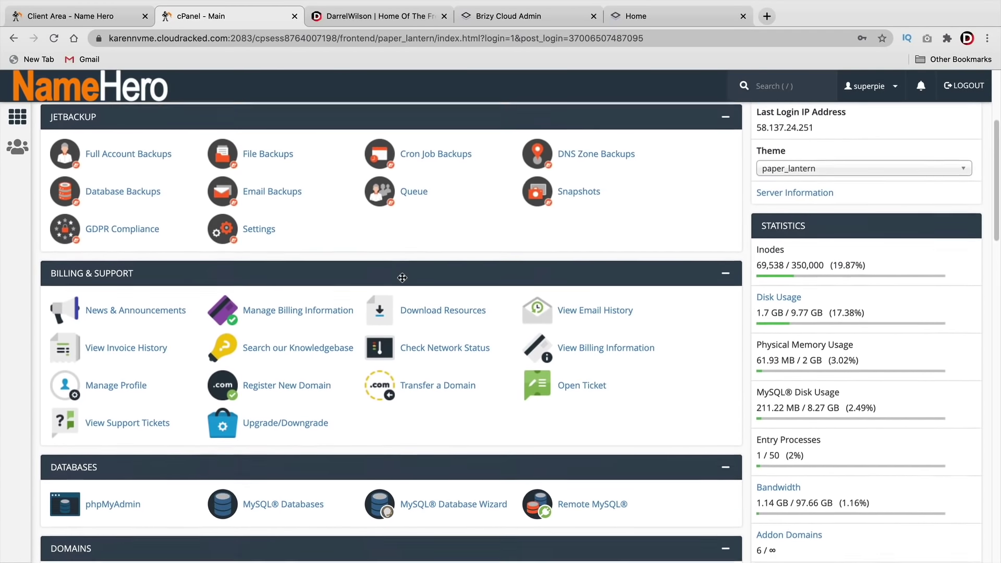
pyautogui.scroll(3, 403, 278)
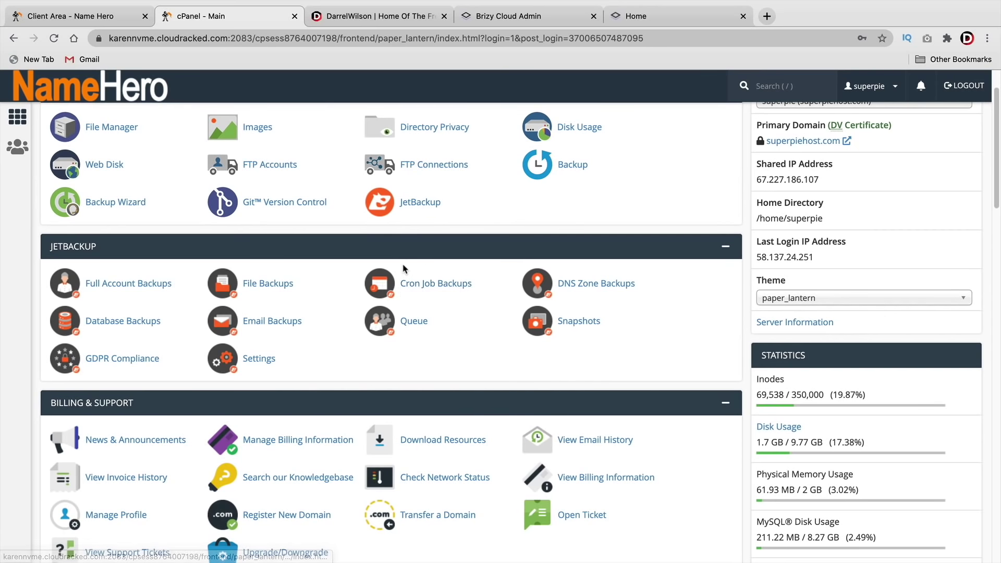
pyautogui.press('/')
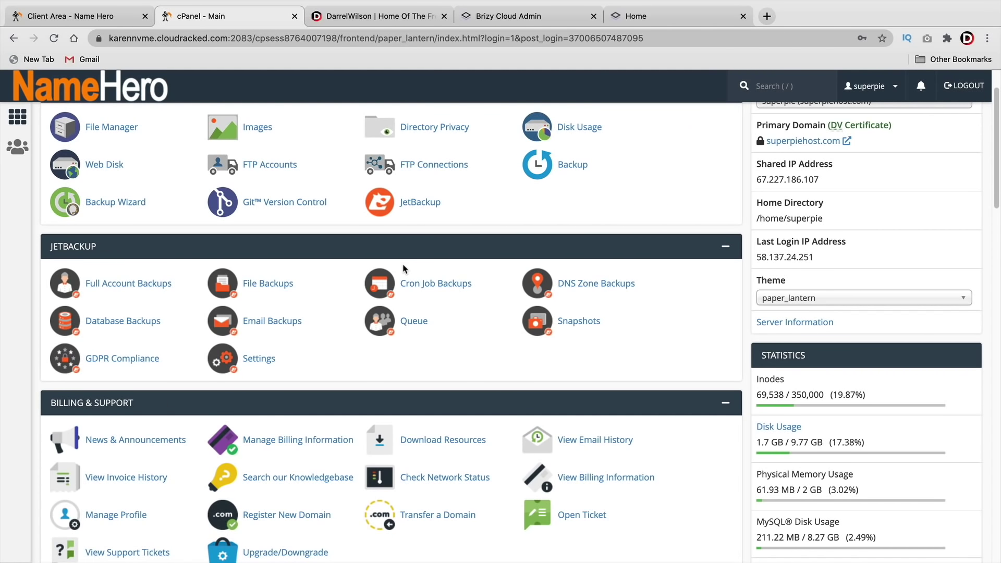
pyautogui.scroll(1, 404, 269)
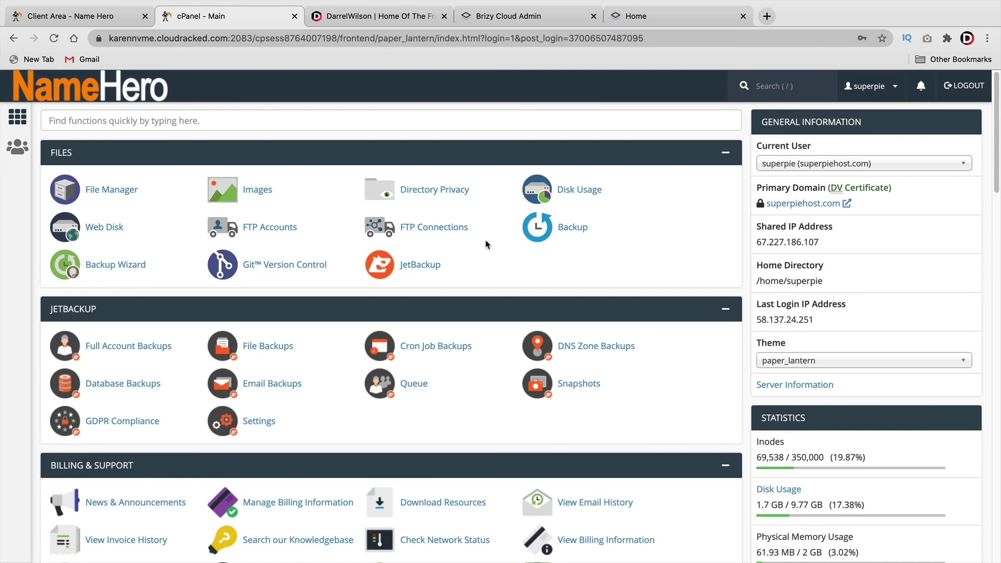
pyautogui.write('dn')
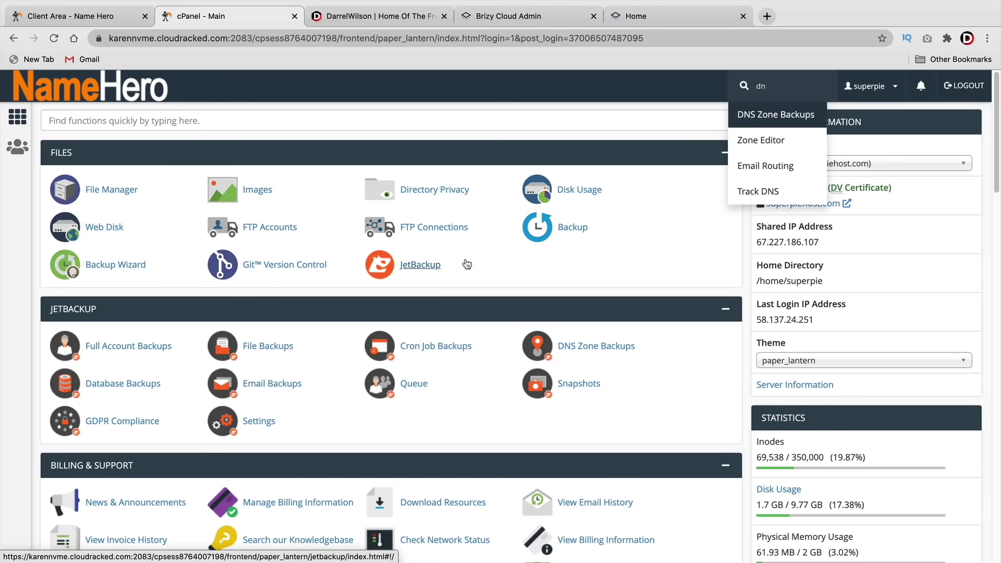
pyautogui.scroll(-2, 468, 262)
pyautogui.scroll(-3, 313, 258)
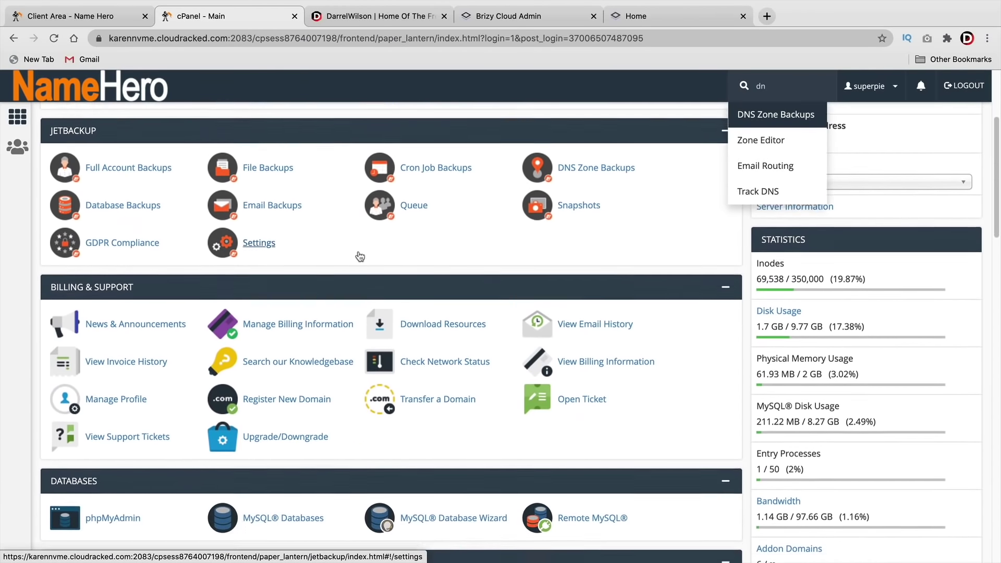
pyautogui.scroll(-5, 360, 256)
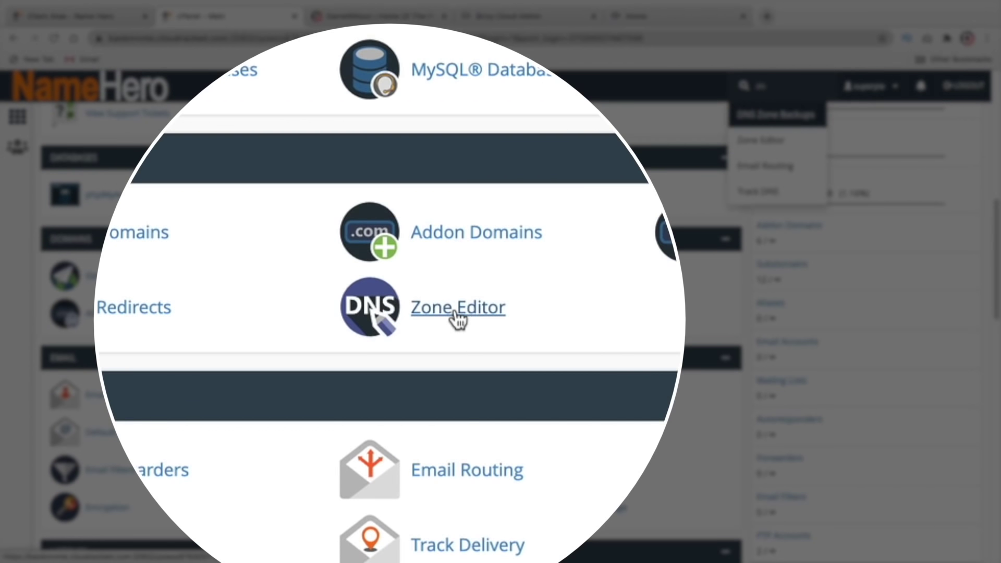
# Step: Open Zone Editor and locate brizytutorial.com among the seven domains
pyautogui.click(423, 317)
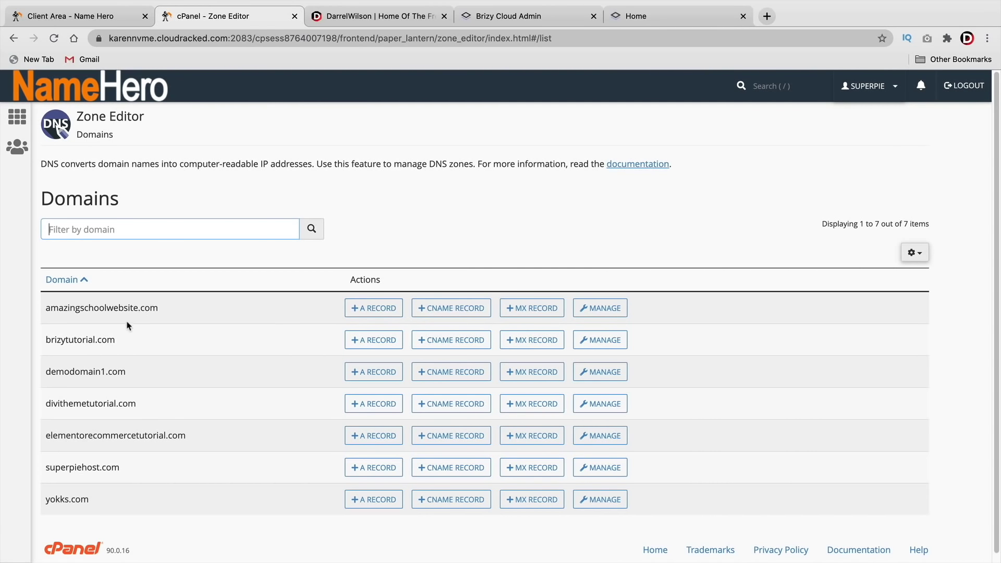
pyautogui.doubleClick(89, 339)
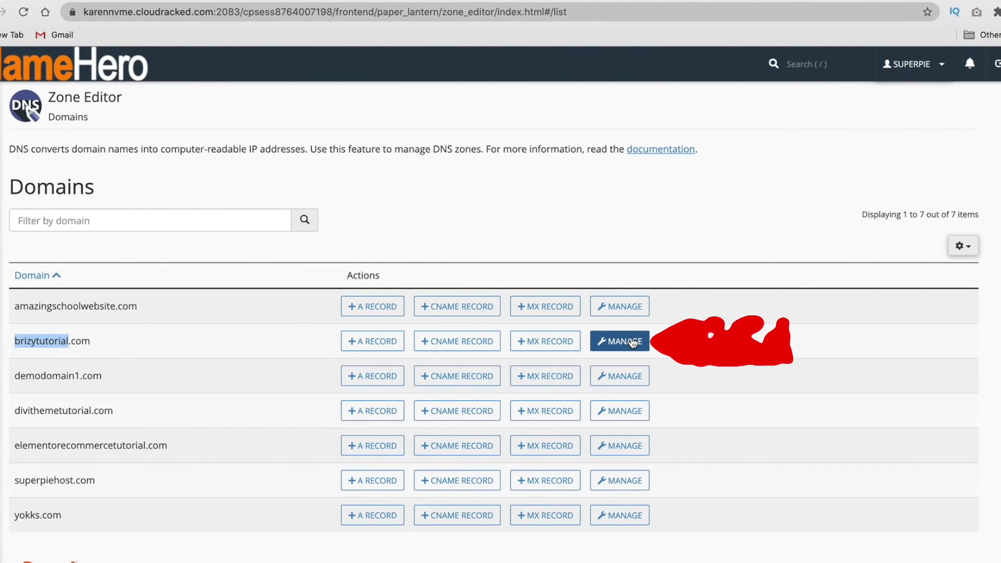
# Step: Inspect brizytutorial.com's zone records and confirm its root A record reads 34.237.47.210
pyautogui.click(632, 341)
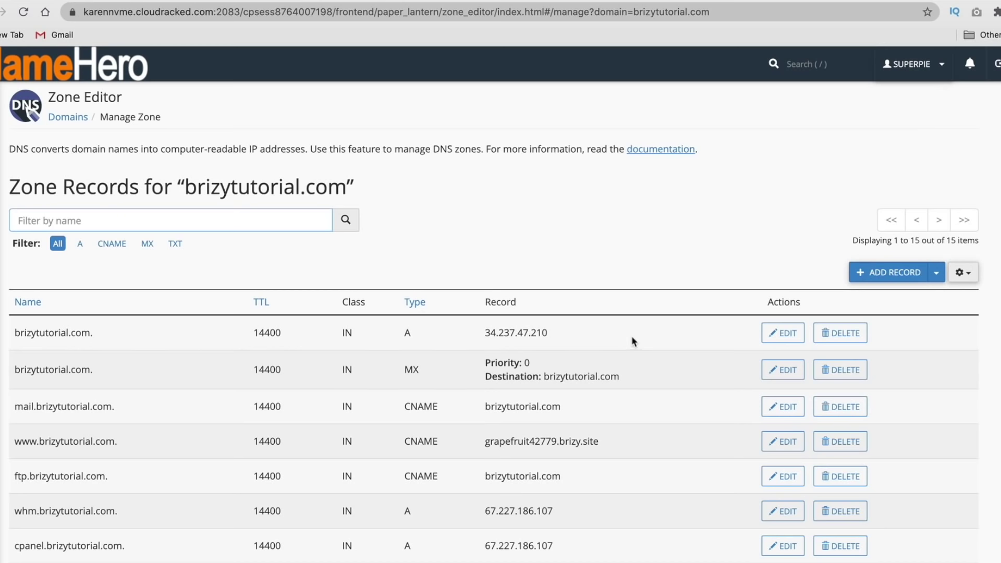
pyautogui.scroll(-3, 630, 337)
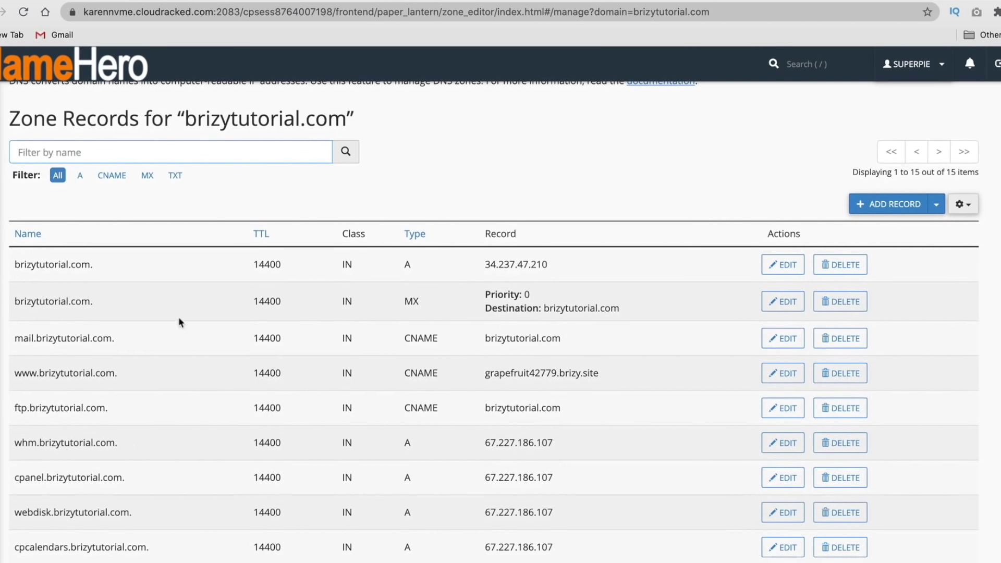
pyautogui.tripleClick(83, 269)
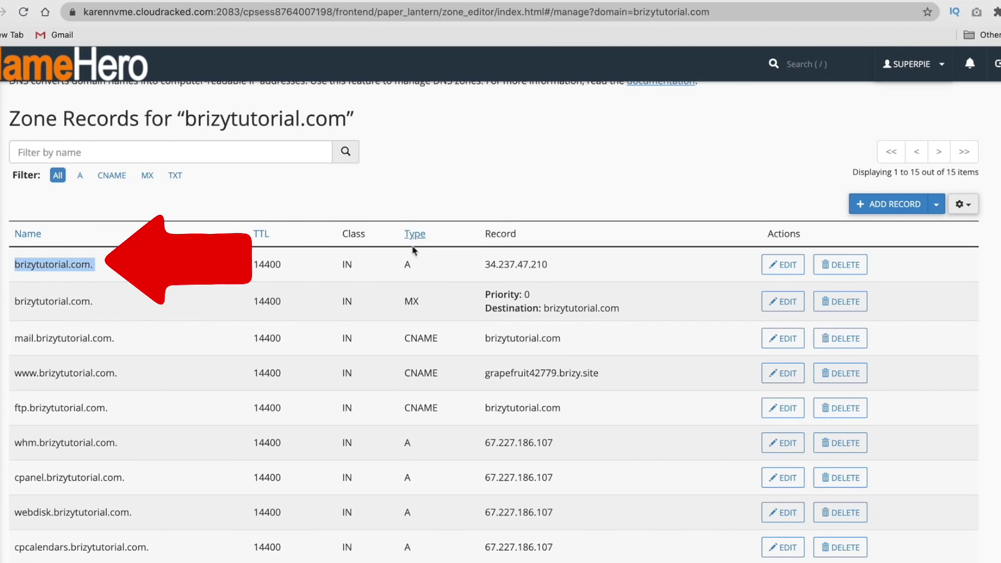
pyautogui.tripleClick(490, 264)
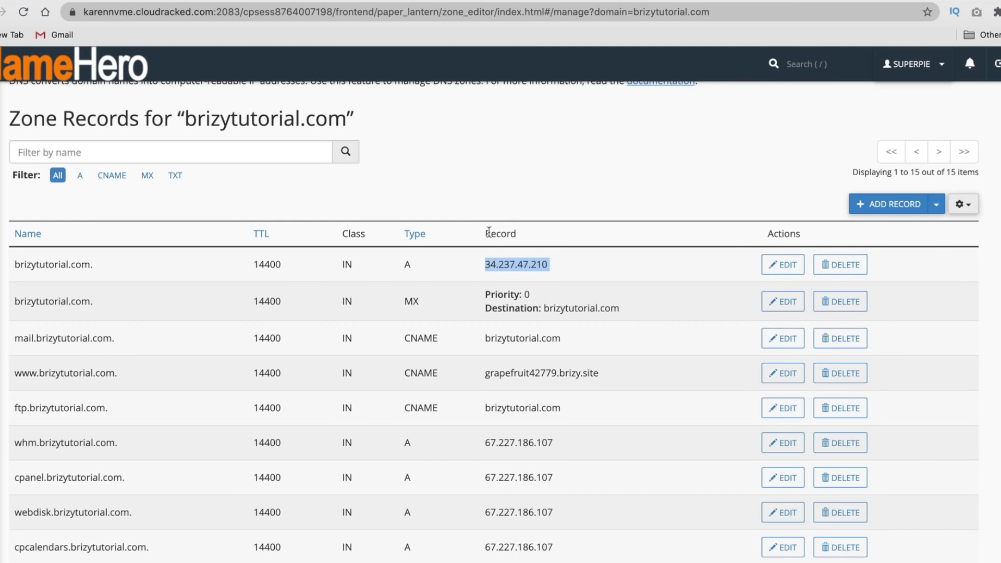
# Step: Copy the required A record IP 34.237.47.210 from Brizy's DNS settings
pyautogui.click(520, 1)
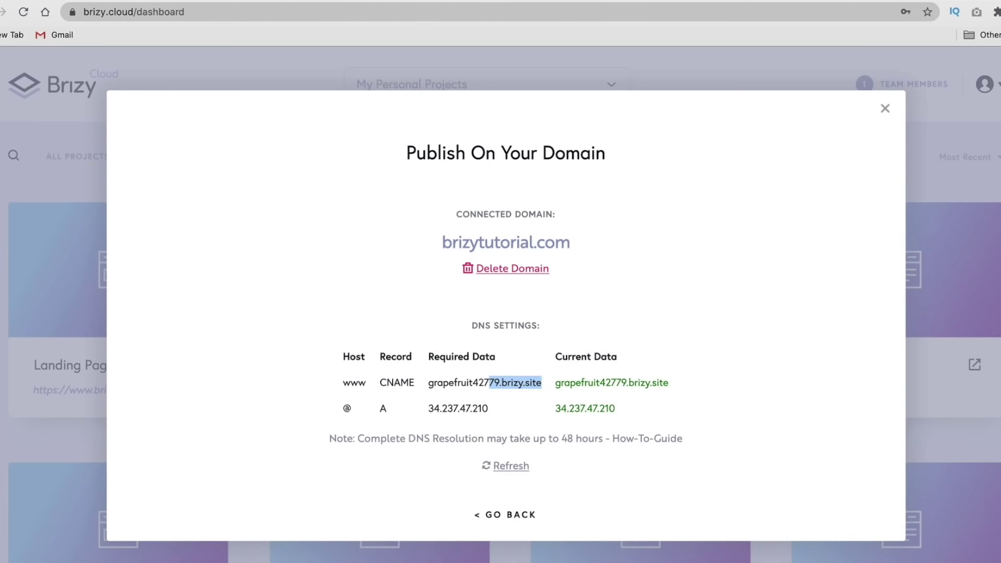
pyautogui.doubleClick(457, 408)
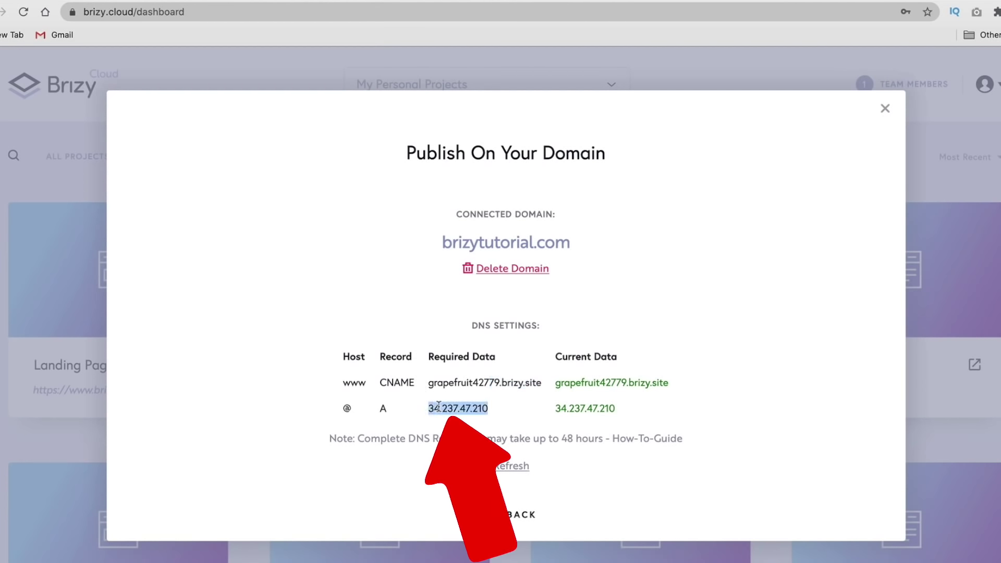
pyautogui.rightClick(441, 409)
pyautogui.click(459, 432)
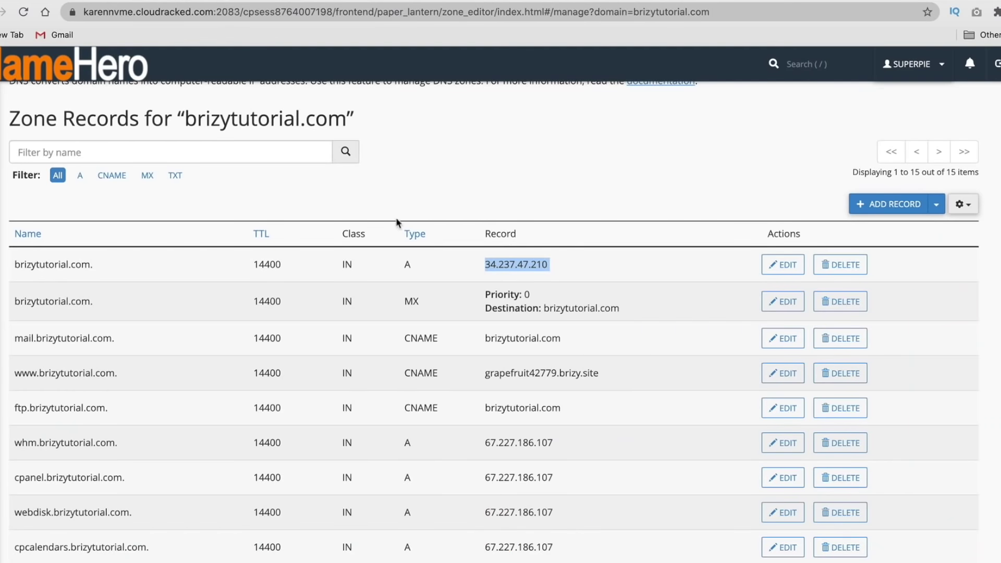
pyautogui.click(782, 265)
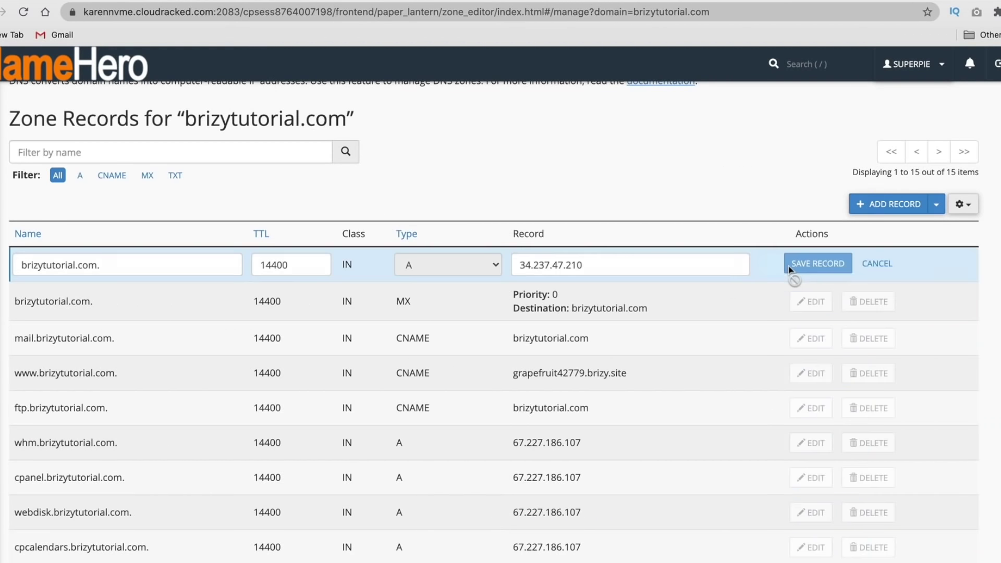
pyautogui.doubleClick(575, 265)
pyautogui.rightClick(576, 266)
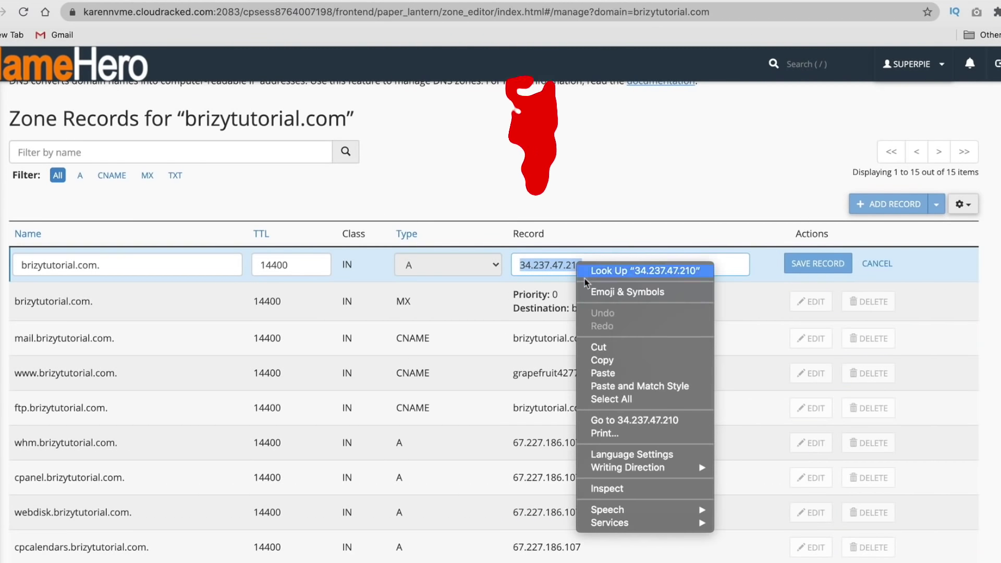
pyautogui.click(605, 374)
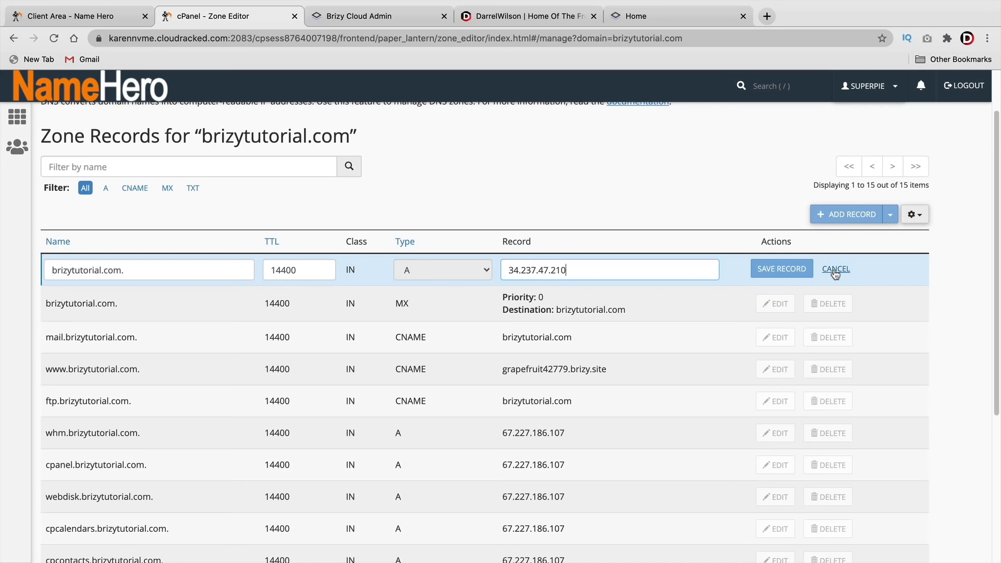
pyautogui.click(835, 274)
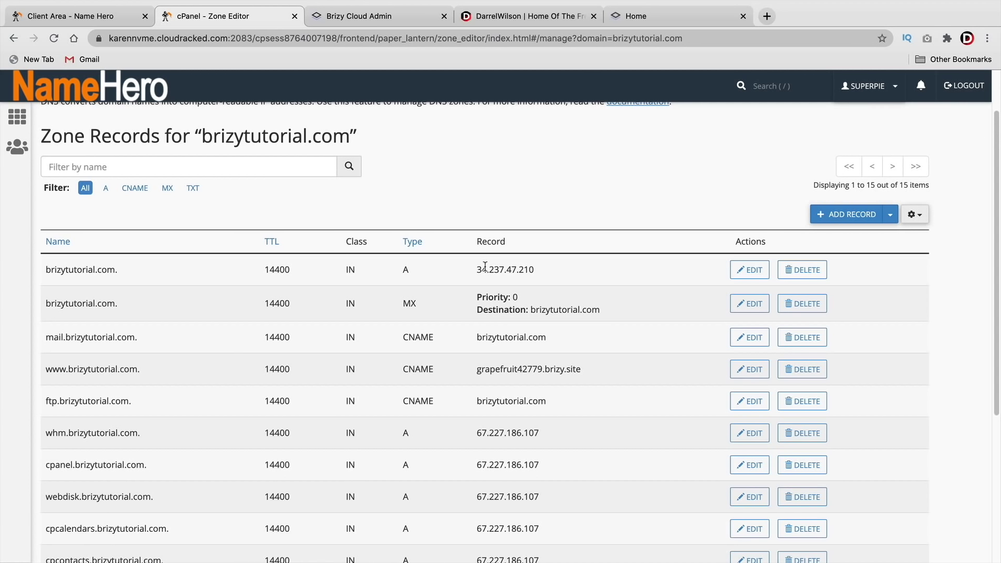
pyautogui.doubleClick(51, 371)
pyautogui.moveTo(51, 370); pyautogui.dragTo(151, 364)
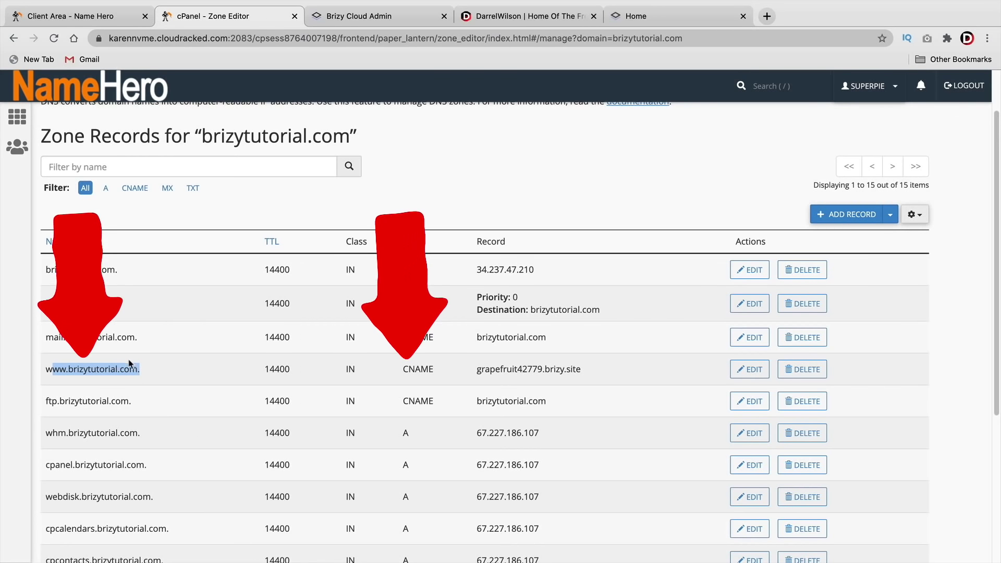
pyautogui.moveTo(44, 373); pyautogui.dragTo(142, 370)
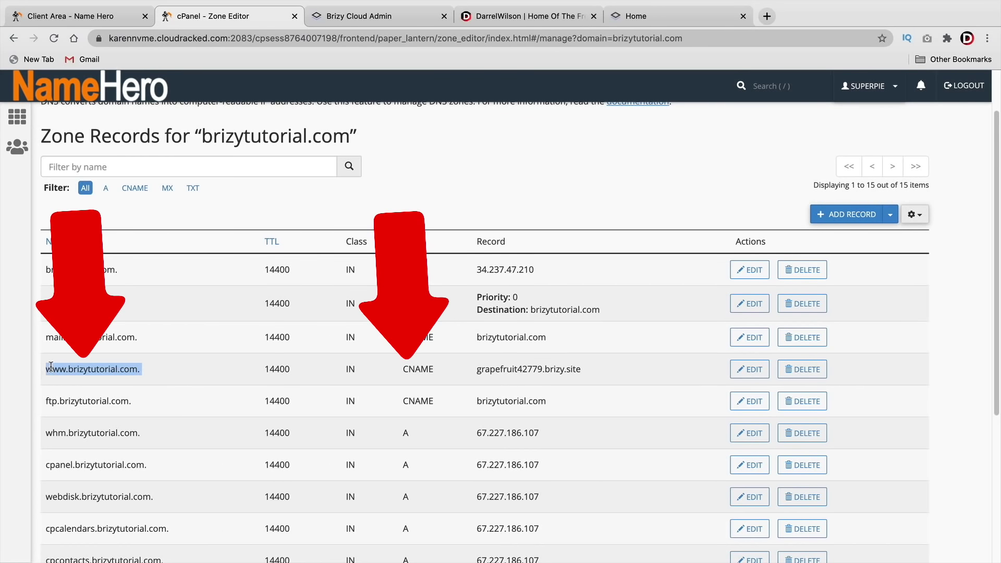
pyautogui.click(740, 368)
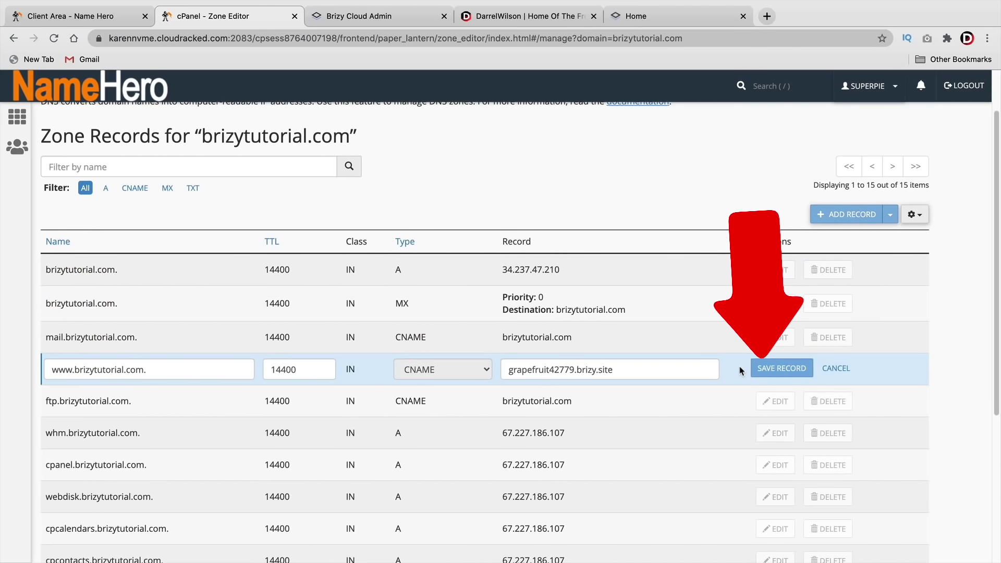
# Step: Copy the required CNAME value grapefruit42779.brizy.site from Brizy's DNS settings
pyautogui.click(349, 20)
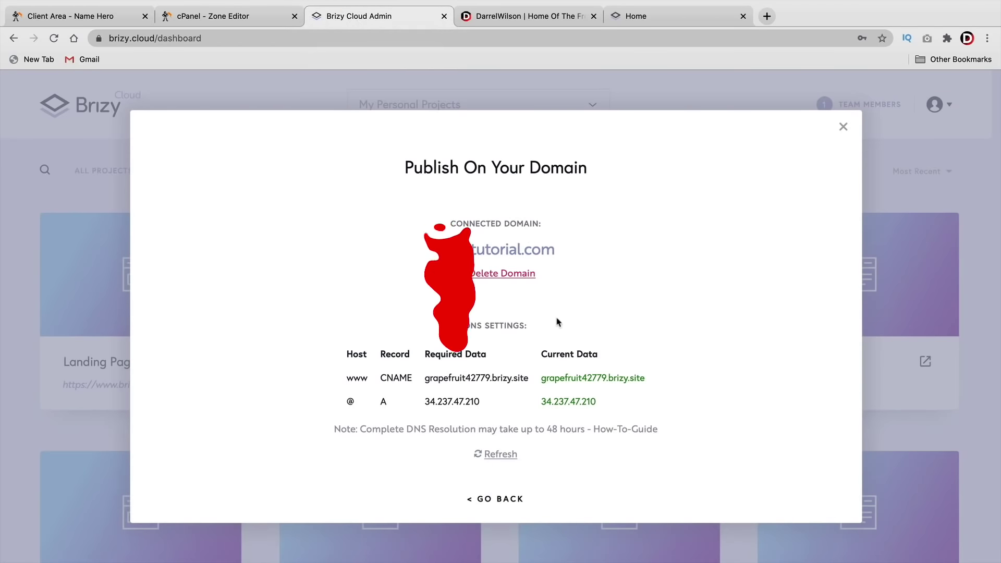
pyautogui.doubleClick(469, 378)
pyautogui.click(511, 380)
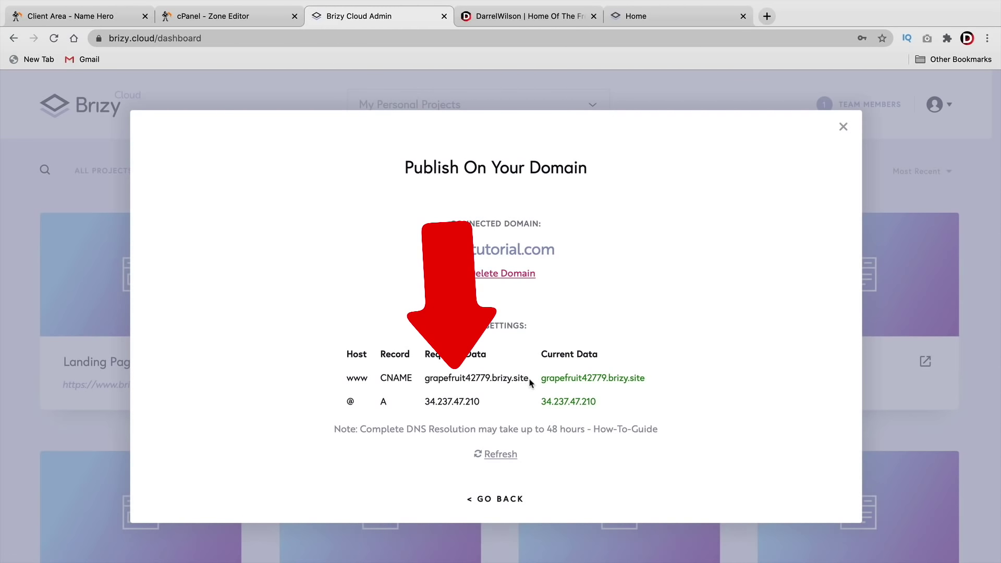
pyautogui.moveTo(530, 380); pyautogui.dragTo(426, 378)
pyautogui.rightClick(426, 379)
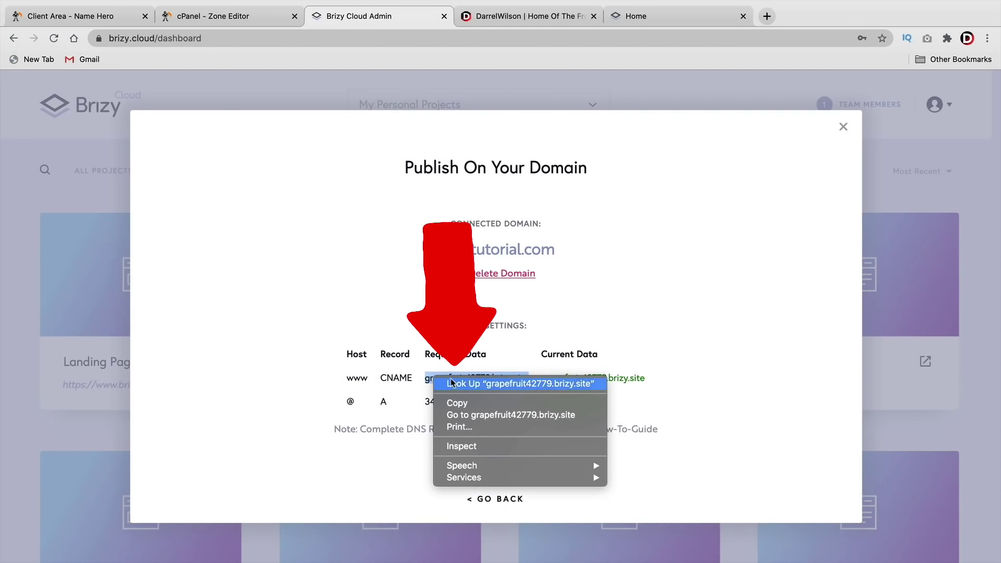
pyautogui.click(463, 402)
# Step: Close Brizy's Publish On Your Domain dialog and save the www CNAME pointing to grapefruit42779.brizy.site
pyautogui.click(258, 17)
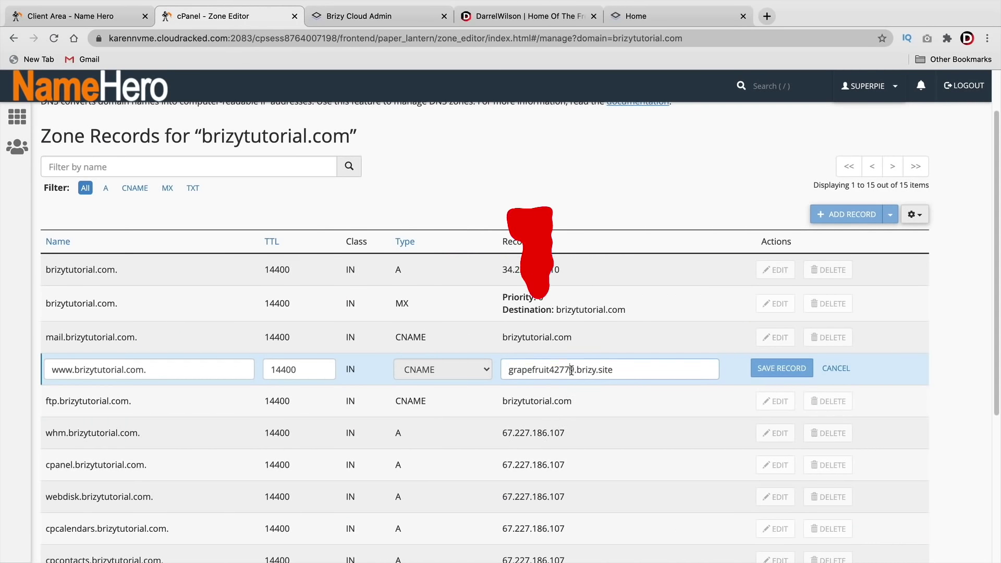
pyautogui.moveTo(508, 369); pyautogui.dragTo(614, 370)
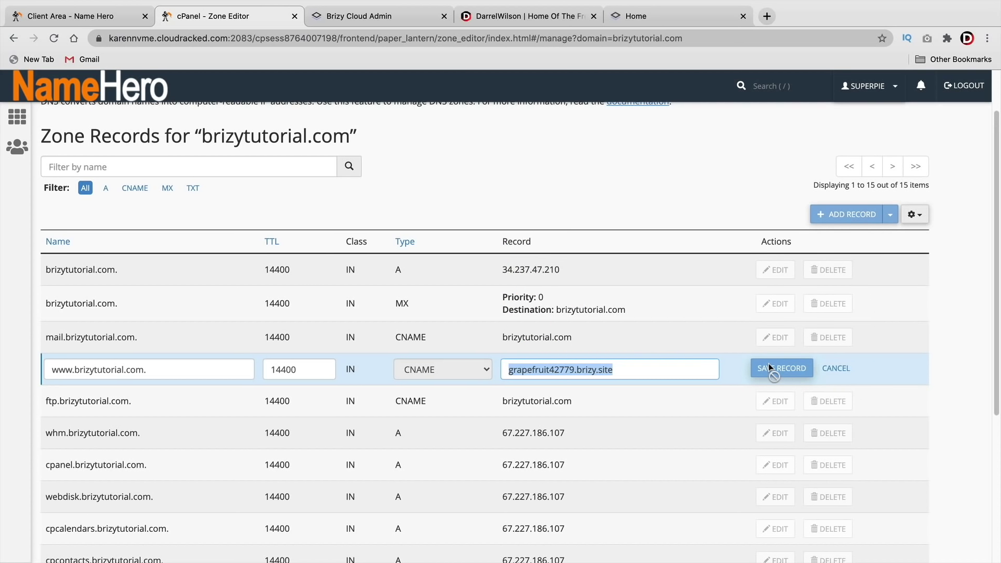
pyautogui.scroll(1, 768, 364)
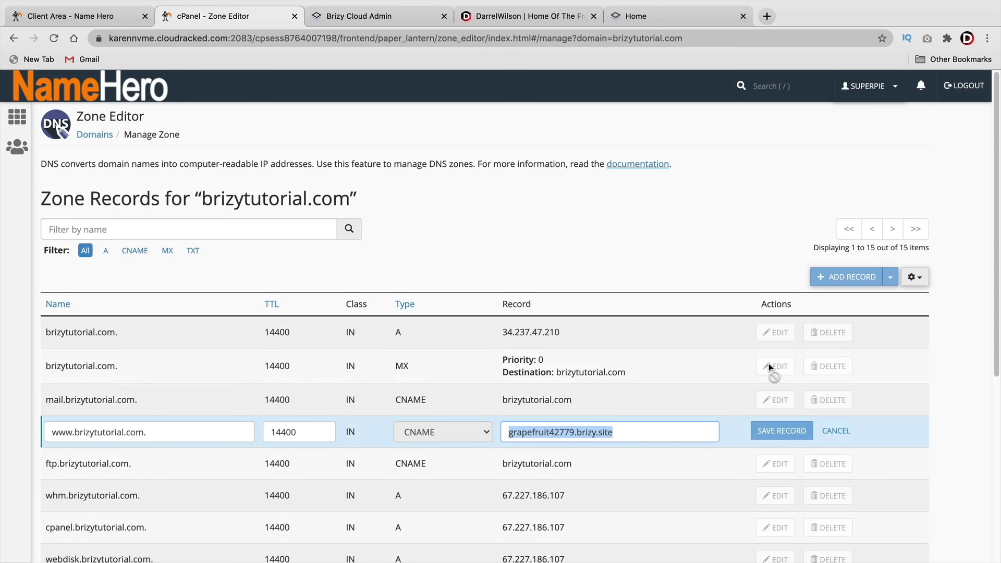
pyautogui.click(386, 20)
pyautogui.click(842, 127)
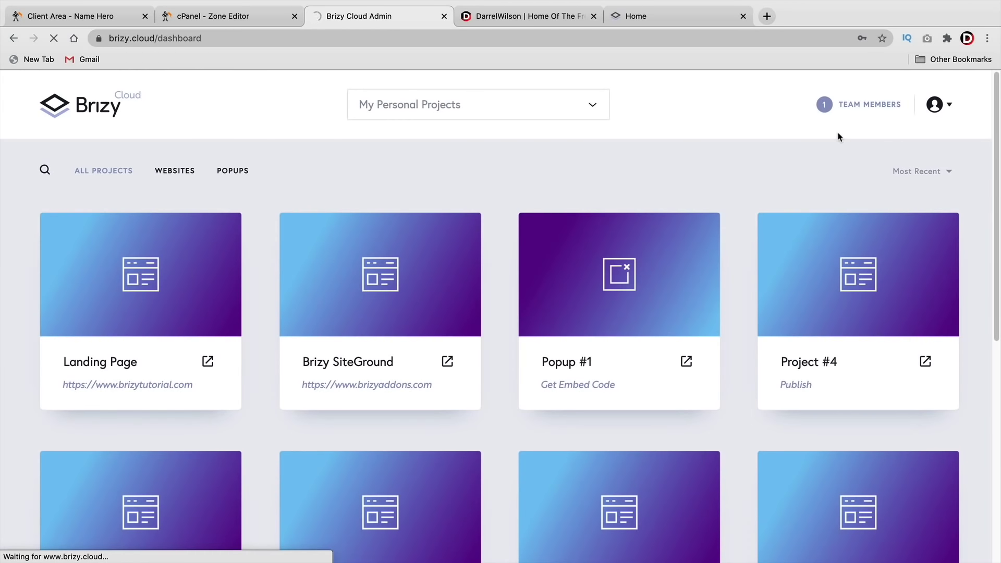
pyautogui.click(217, 21)
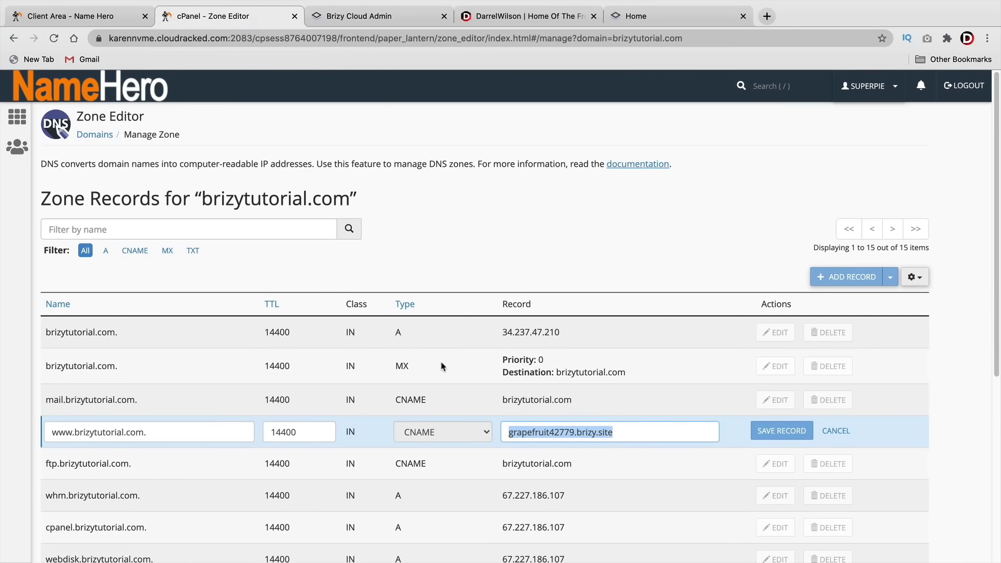
pyautogui.scroll(-1, 642, 383)
pyautogui.click(840, 368)
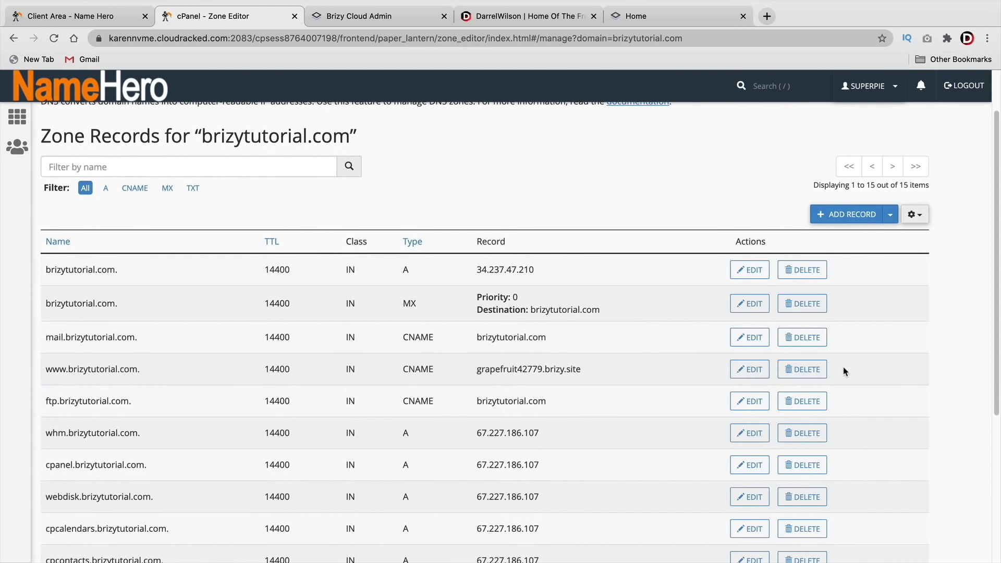
# Step: Open brizytutorial.com's management page from Domains > My Domains in NameHero
pyautogui.scroll(1, 49, 165)
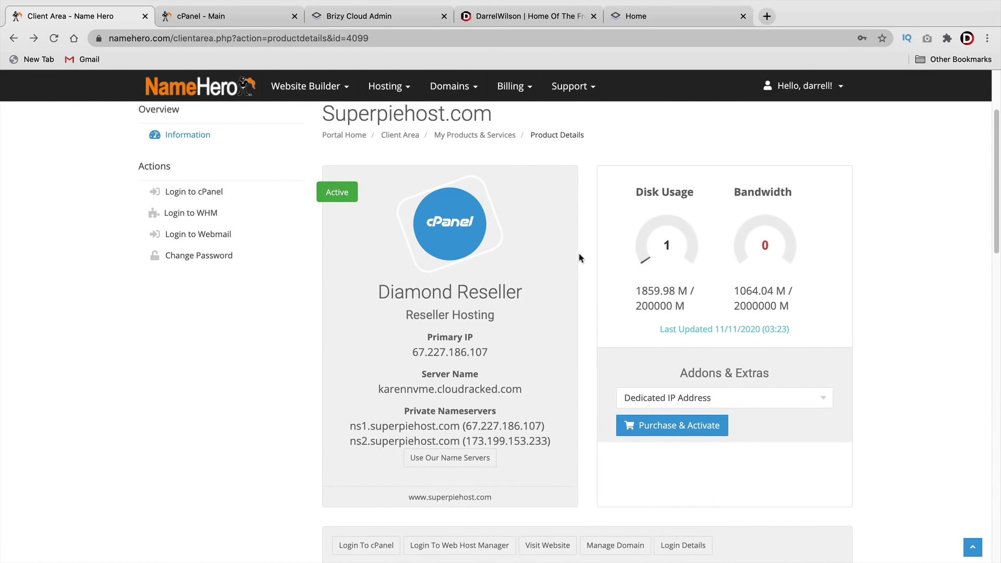
pyautogui.moveTo(453, 89)
pyautogui.click(453, 117)
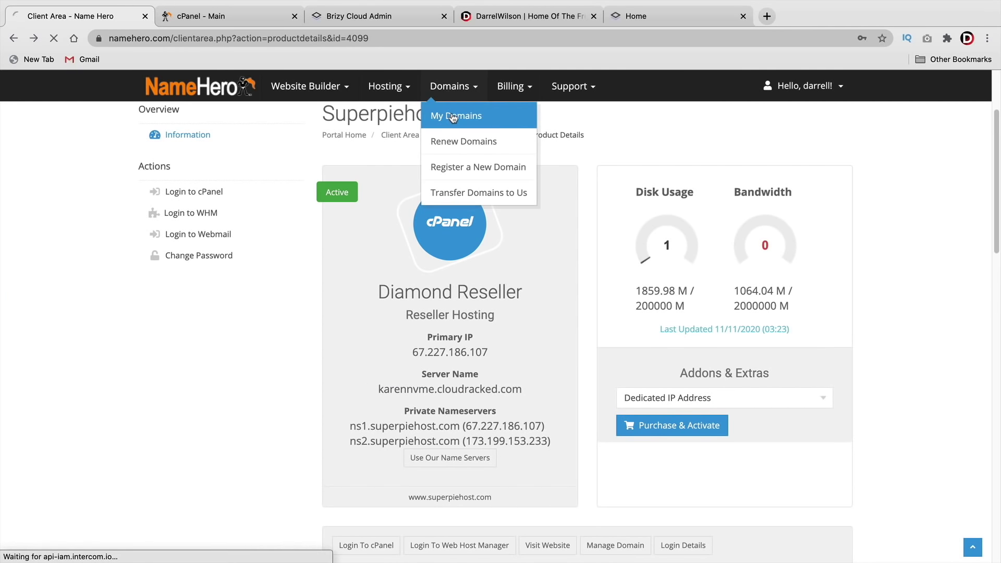
pyautogui.scroll(-3, 551, 277)
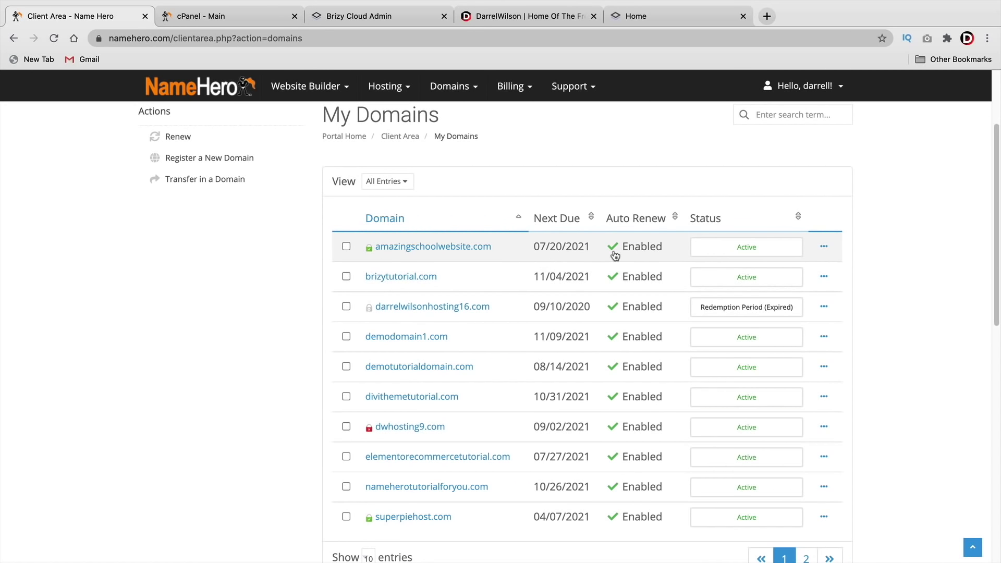
pyautogui.click(614, 282)
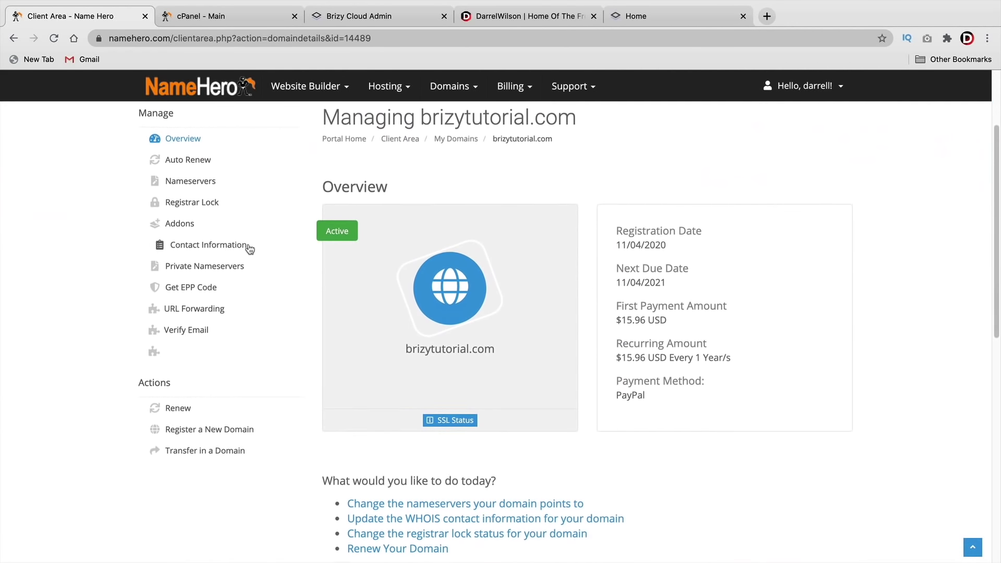
# Step: Review the DNS Host Record Management addon, return to the domain overview, then go to Portal Home
pyautogui.click(186, 222)
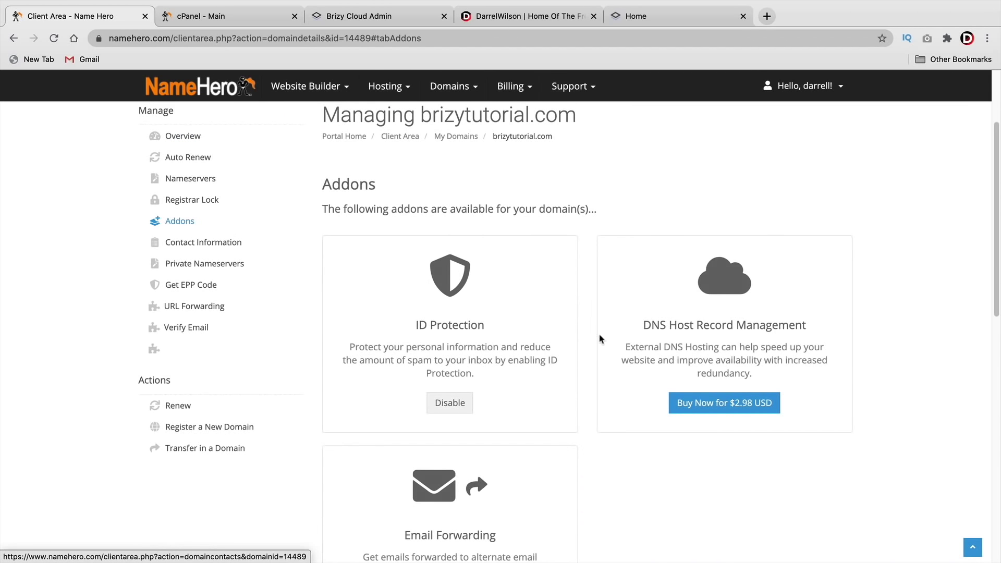
pyautogui.moveTo(649, 323); pyautogui.dragTo(806, 327)
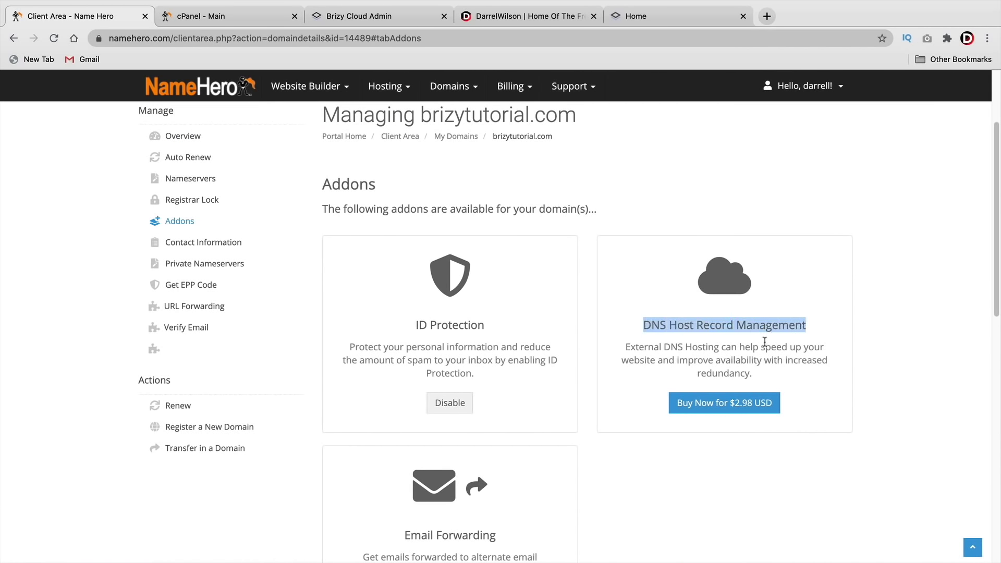
pyautogui.tripleClick(748, 351)
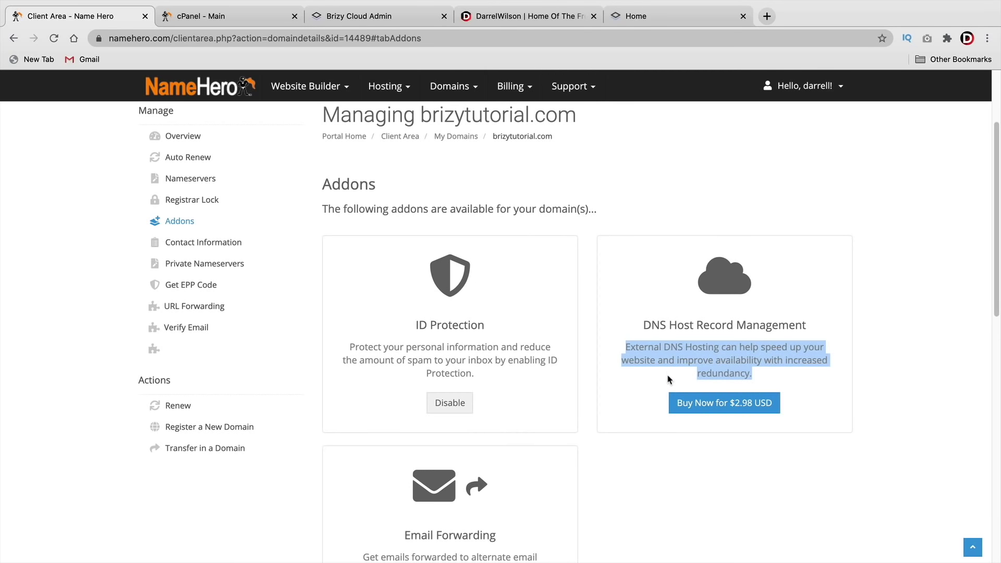
pyautogui.scroll(3, 668, 379)
pyautogui.click(179, 259)
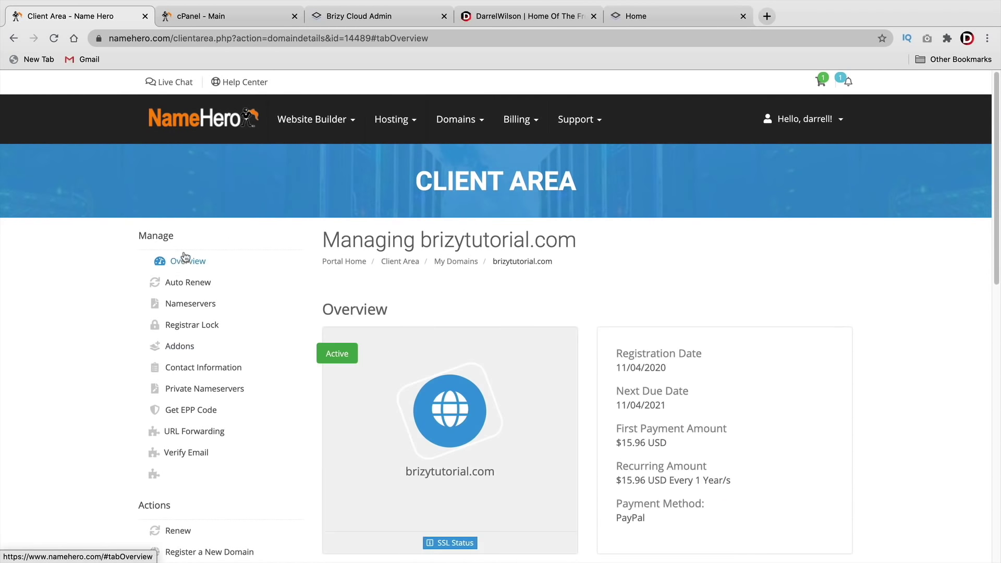
pyautogui.scroll(-3, 240, 303)
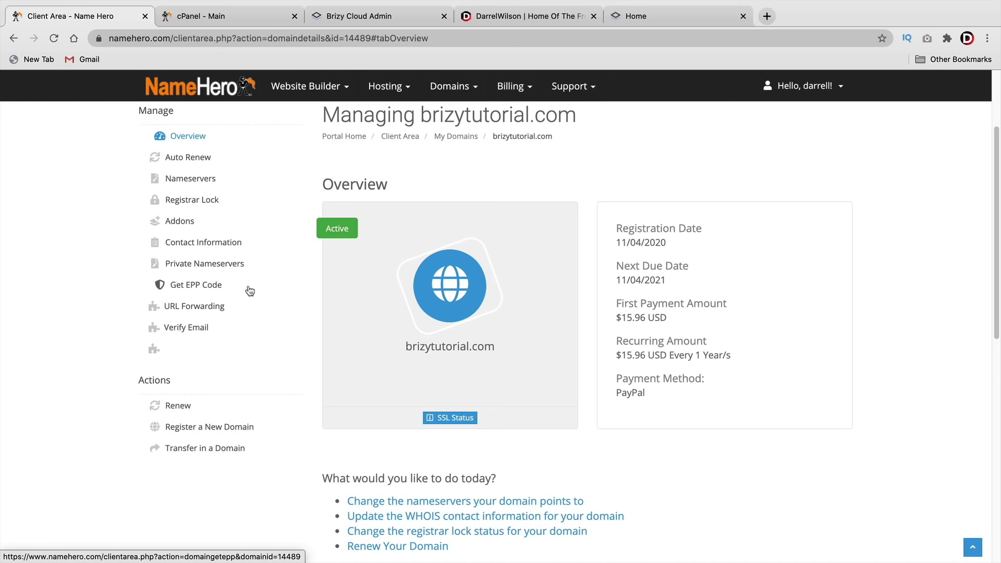
pyautogui.scroll(2, 249, 291)
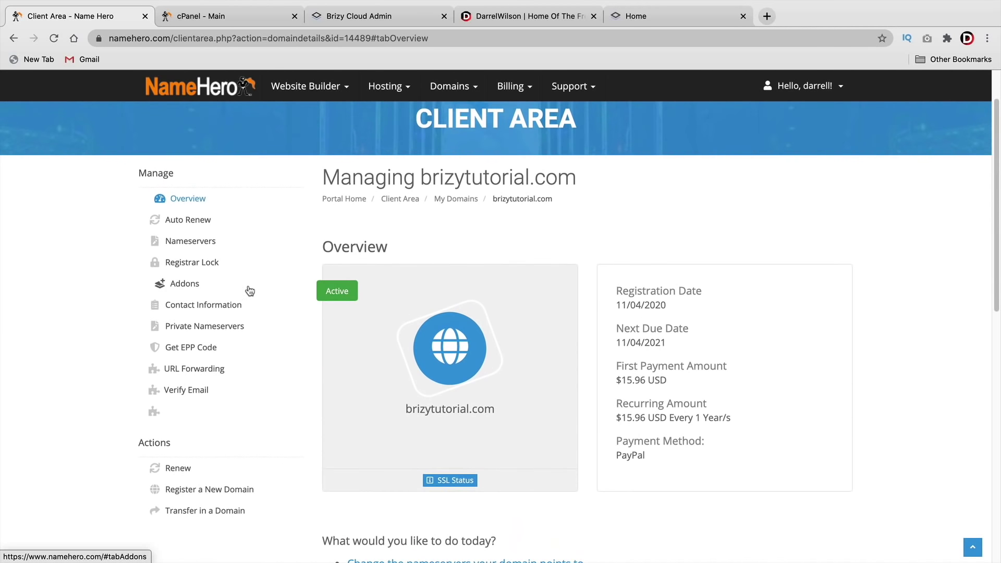
pyautogui.click(332, 200)
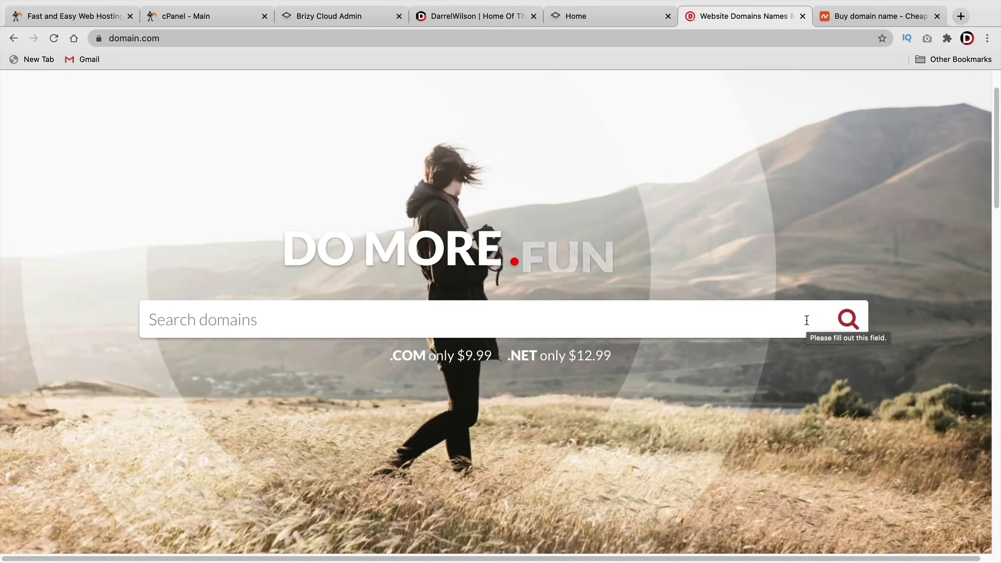
# Step: Move from the Domain.com home page to the Namecheap home page
pyautogui.scroll(2, 806, 320)
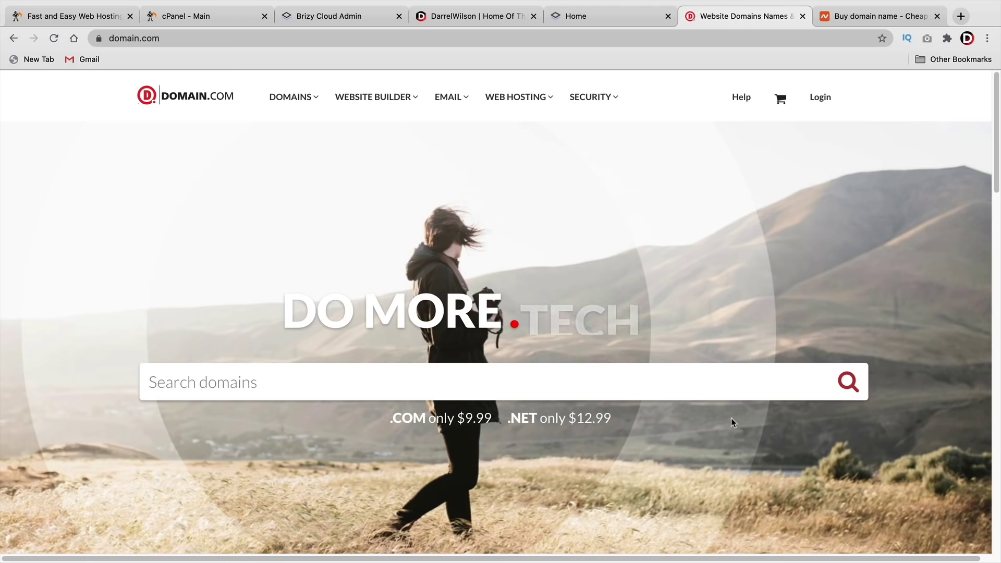
pyautogui.click(859, 20)
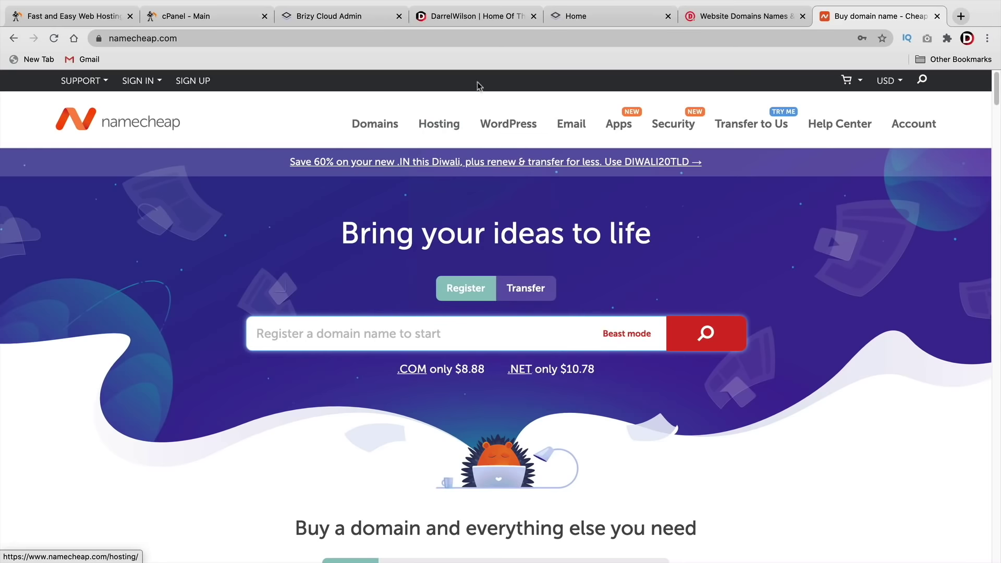
# Step: Glance at the live yokks.com site, then scroll through the Brizy Cloud project cards and back up
pyautogui.click(580, 16)
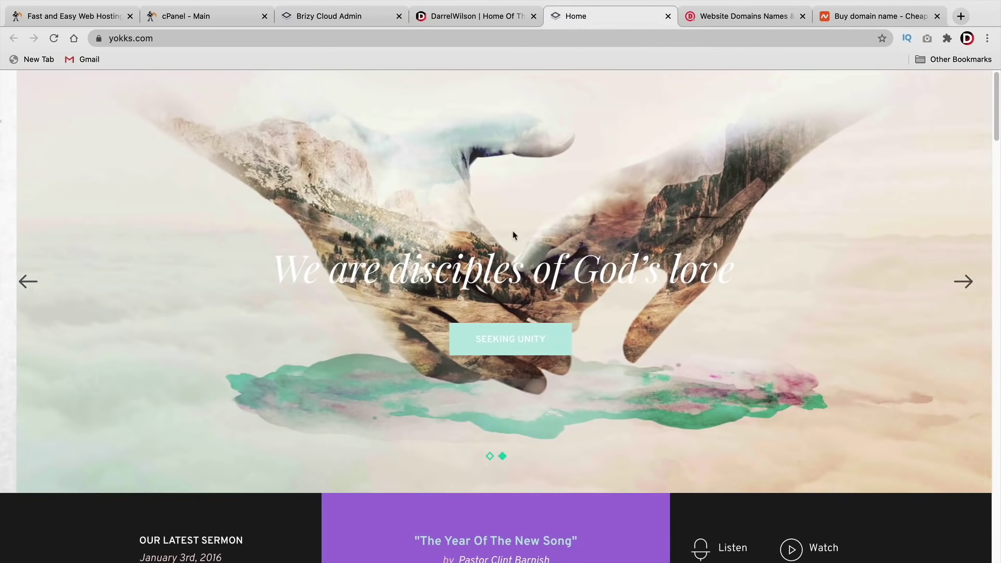
pyautogui.click(328, 18)
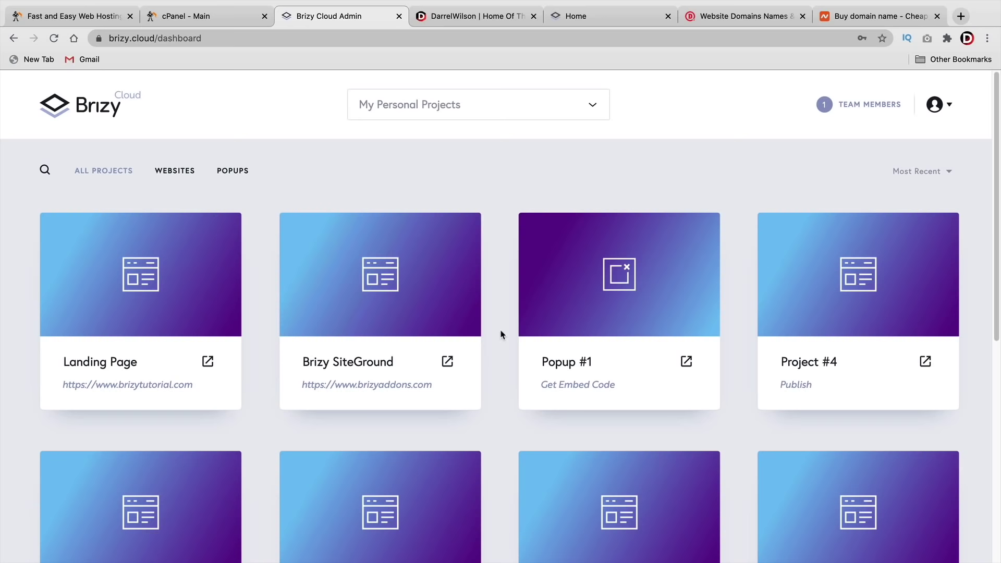
pyautogui.scroll(-4, 496, 334)
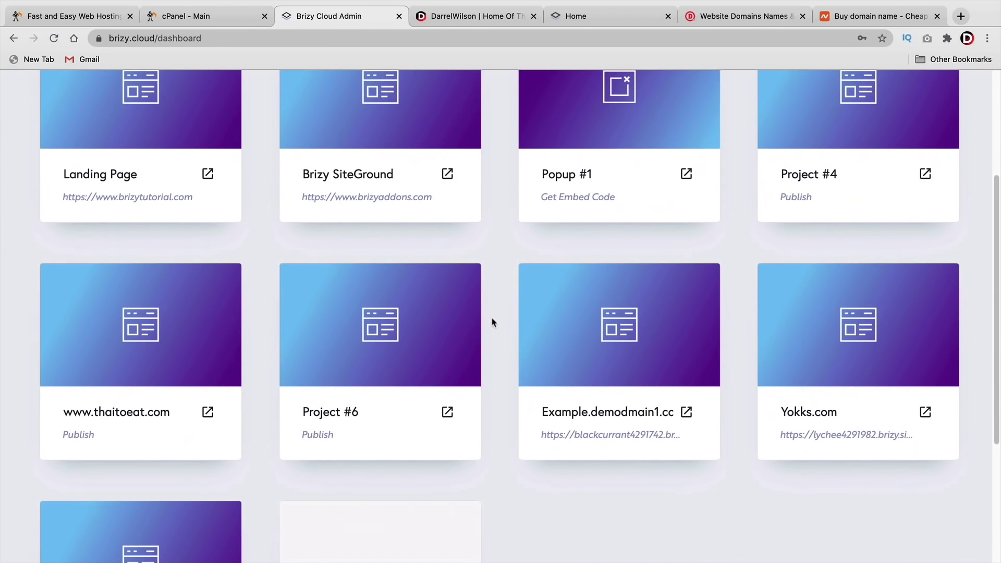
pyautogui.scroll(-1, 492, 322)
pyautogui.scroll(-1, 492, 324)
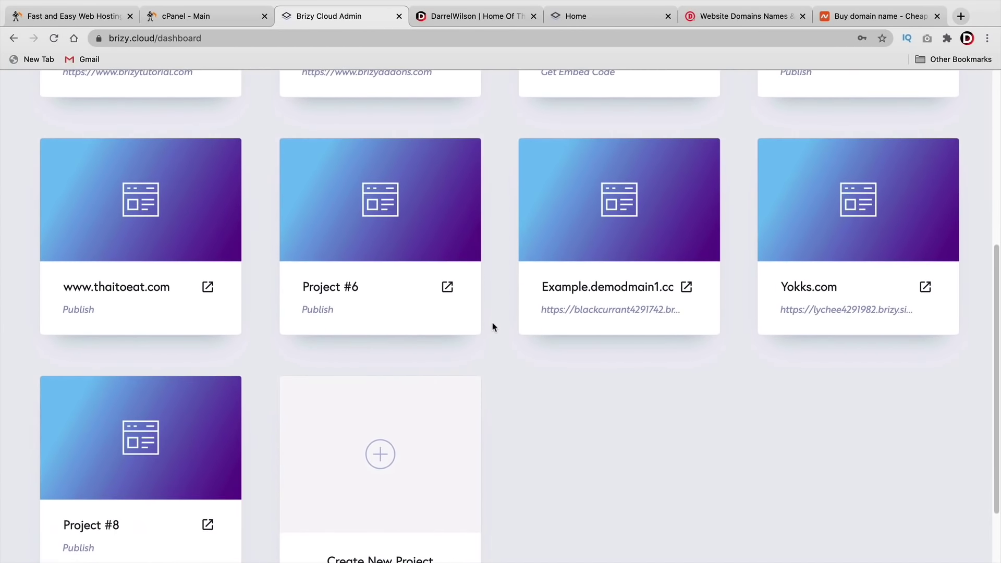
pyautogui.scroll(-1, 492, 323)
pyautogui.scroll(-1, 492, 323)
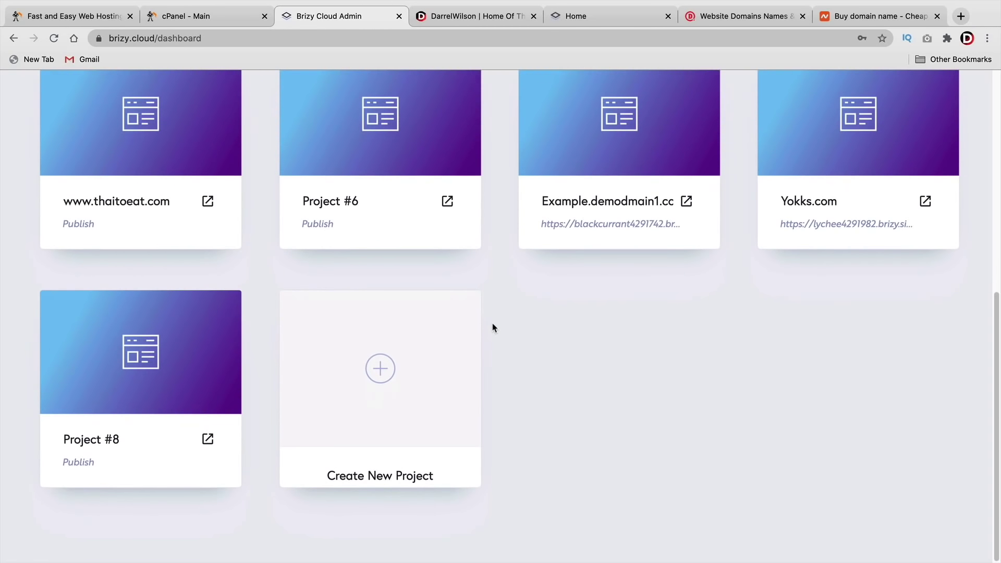
pyautogui.scroll(2, 492, 327)
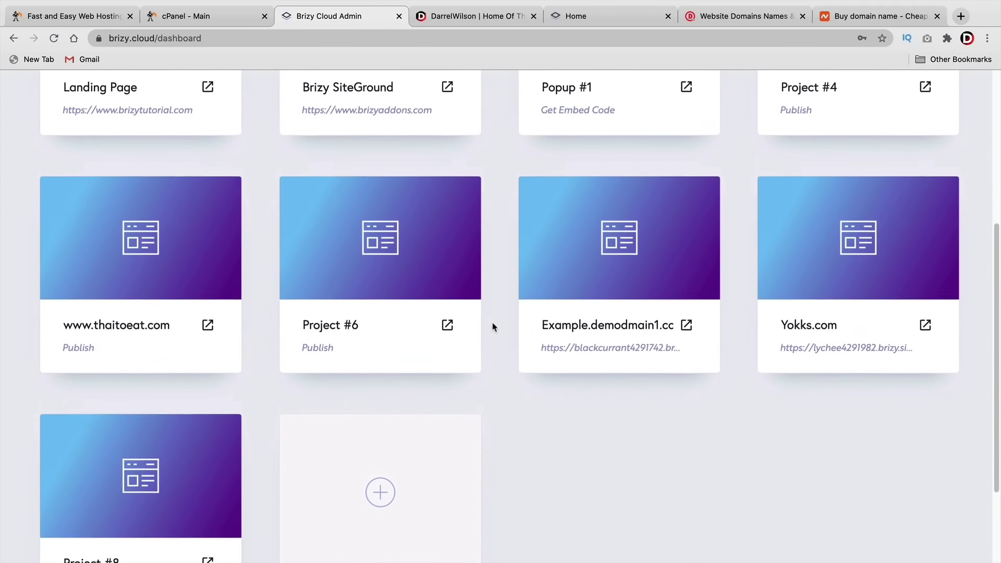
pyautogui.scroll(1, 492, 327)
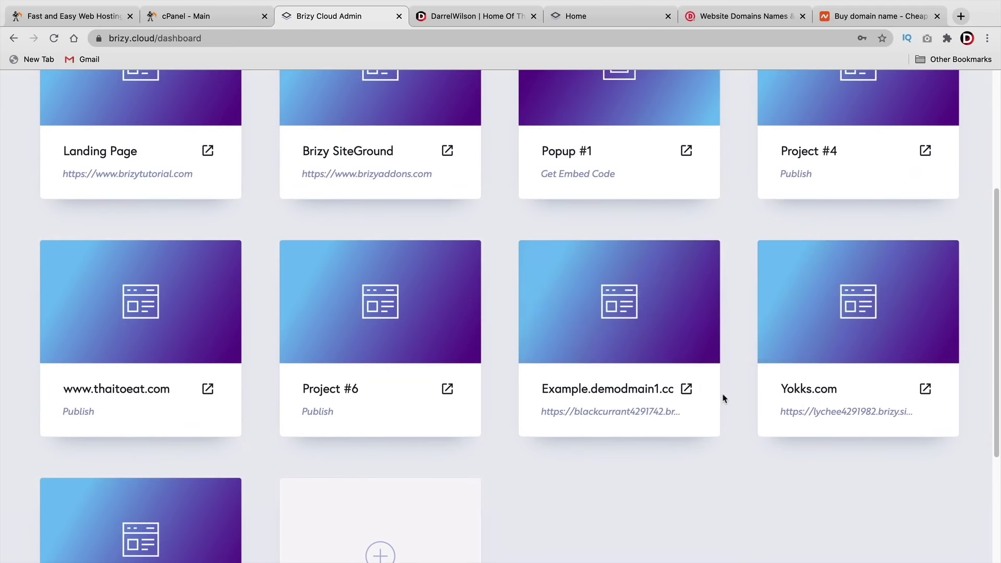
pyautogui.scroll(1, 727, 378)
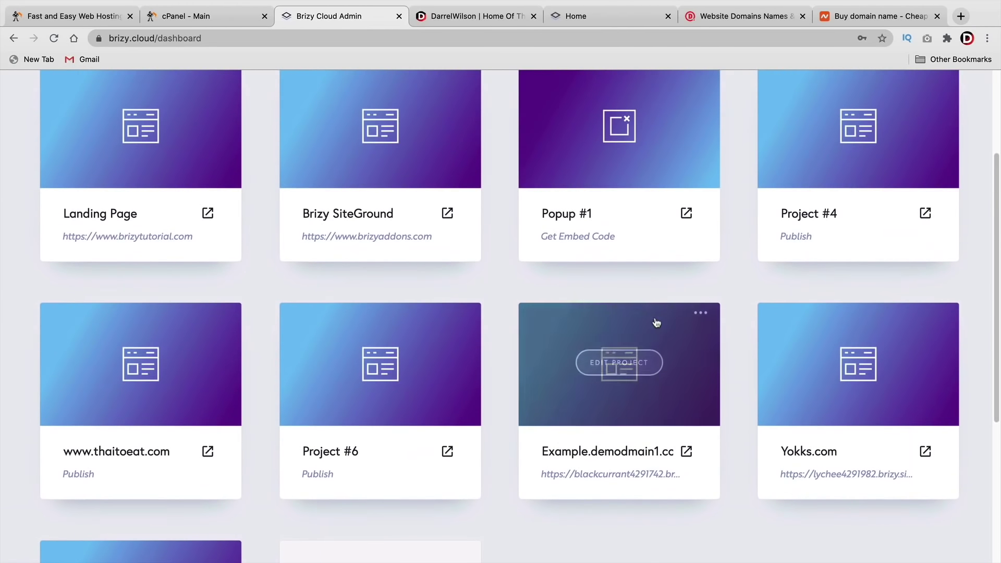
pyautogui.scroll(2, 503, 291)
pyautogui.scroll(1, 501, 301)
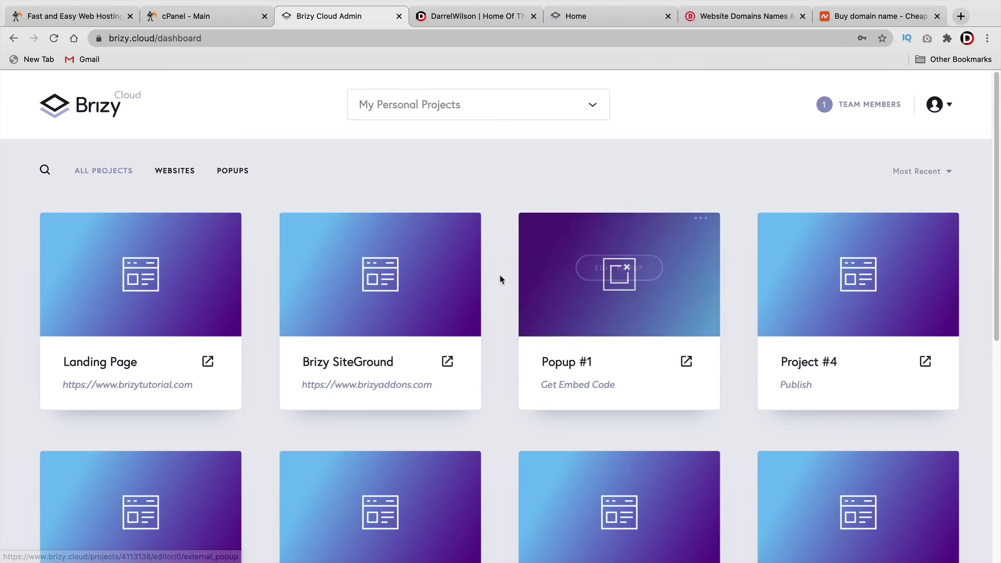
pyautogui.scroll(-6, 500, 280)
pyautogui.scroll(-2, 502, 275)
pyautogui.scroll(8, 502, 276)
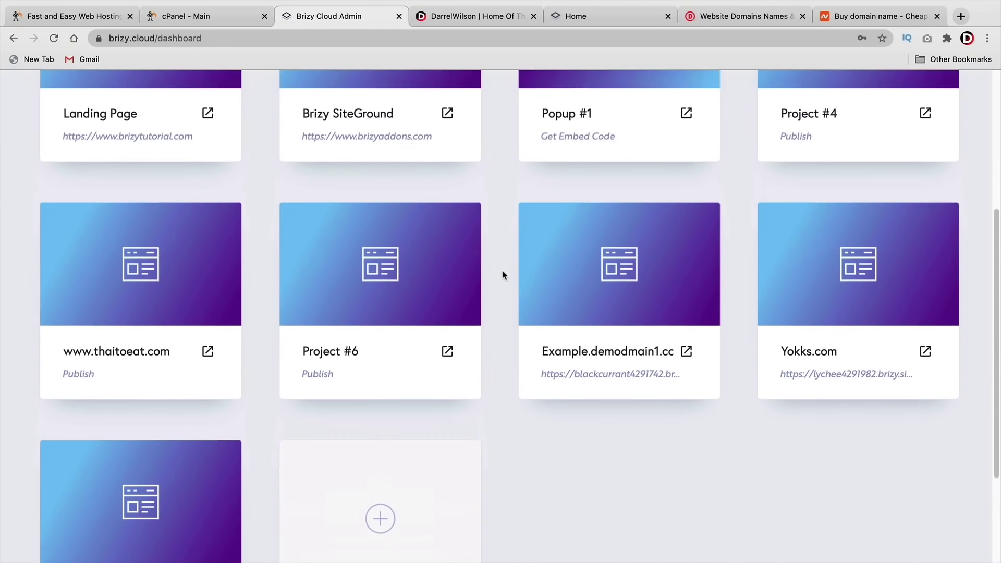